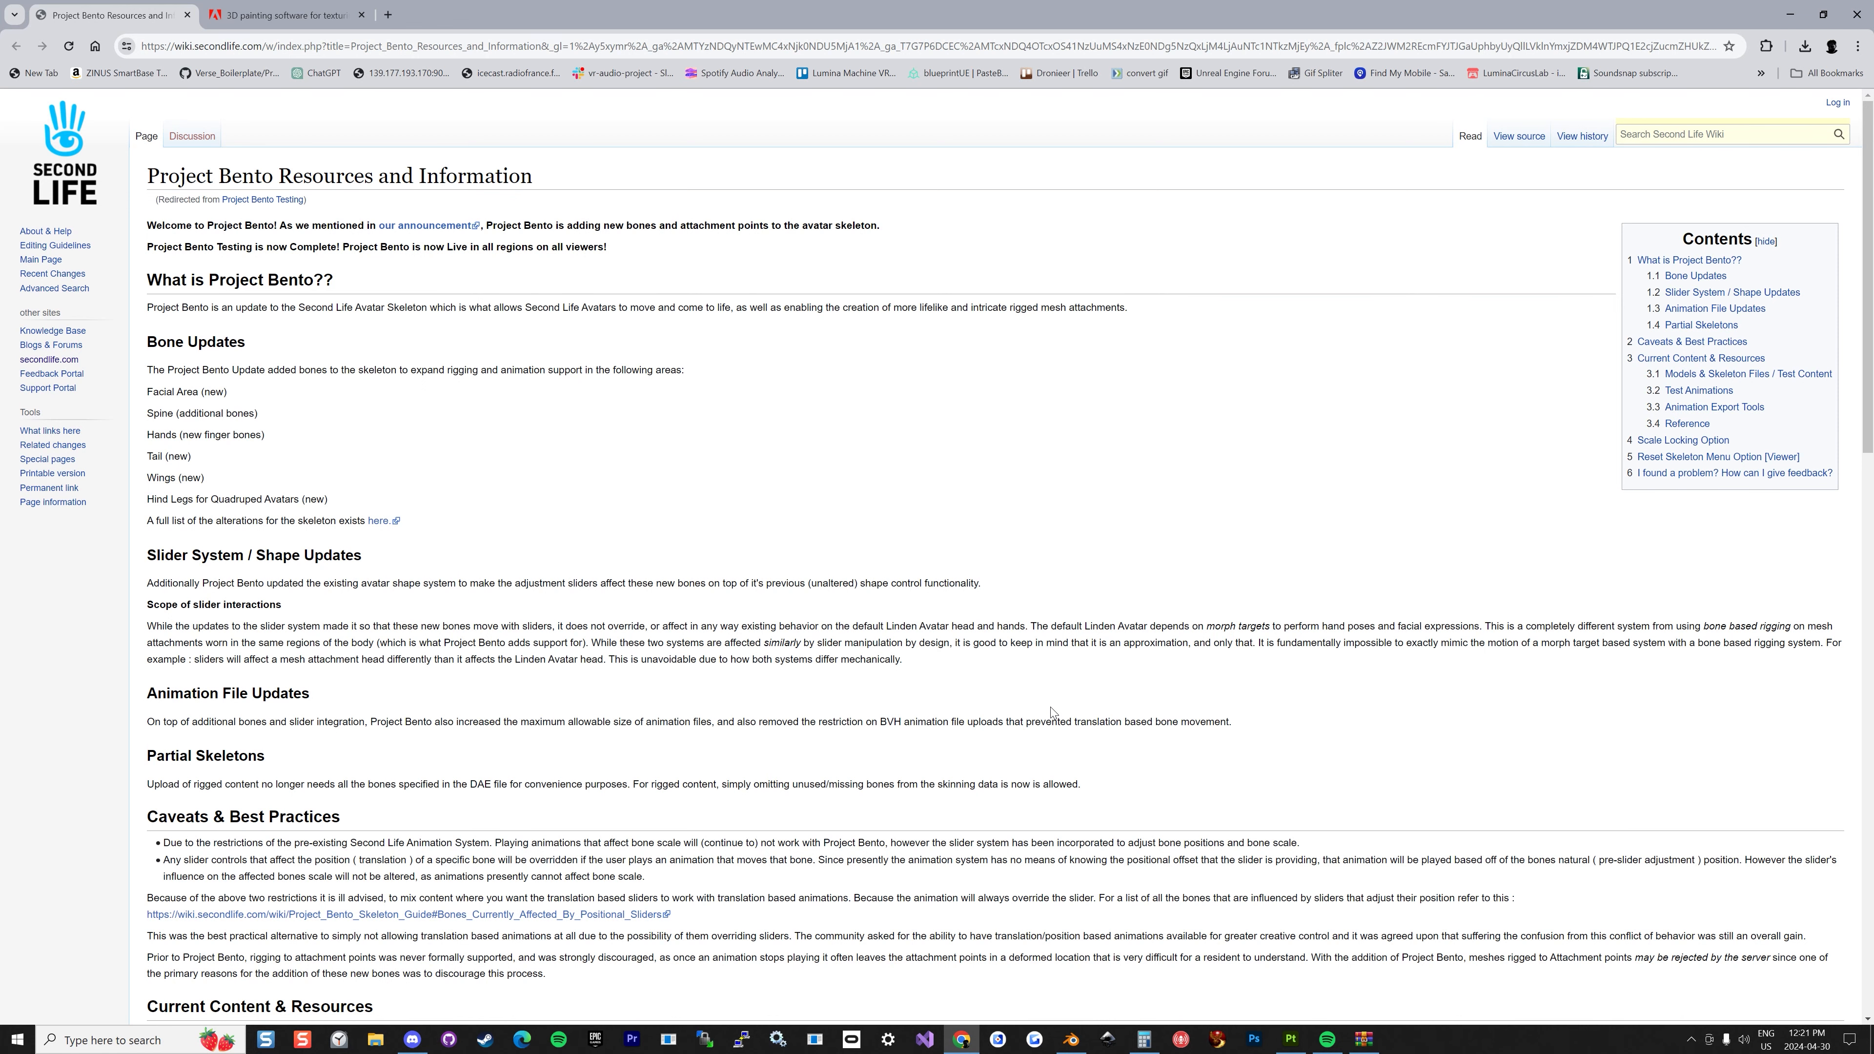
# Download the human female Collada file from the Models & Skeleton Files section and show the downloaded archive in its folder.
pyautogui.scroll(-9, 352, 467)
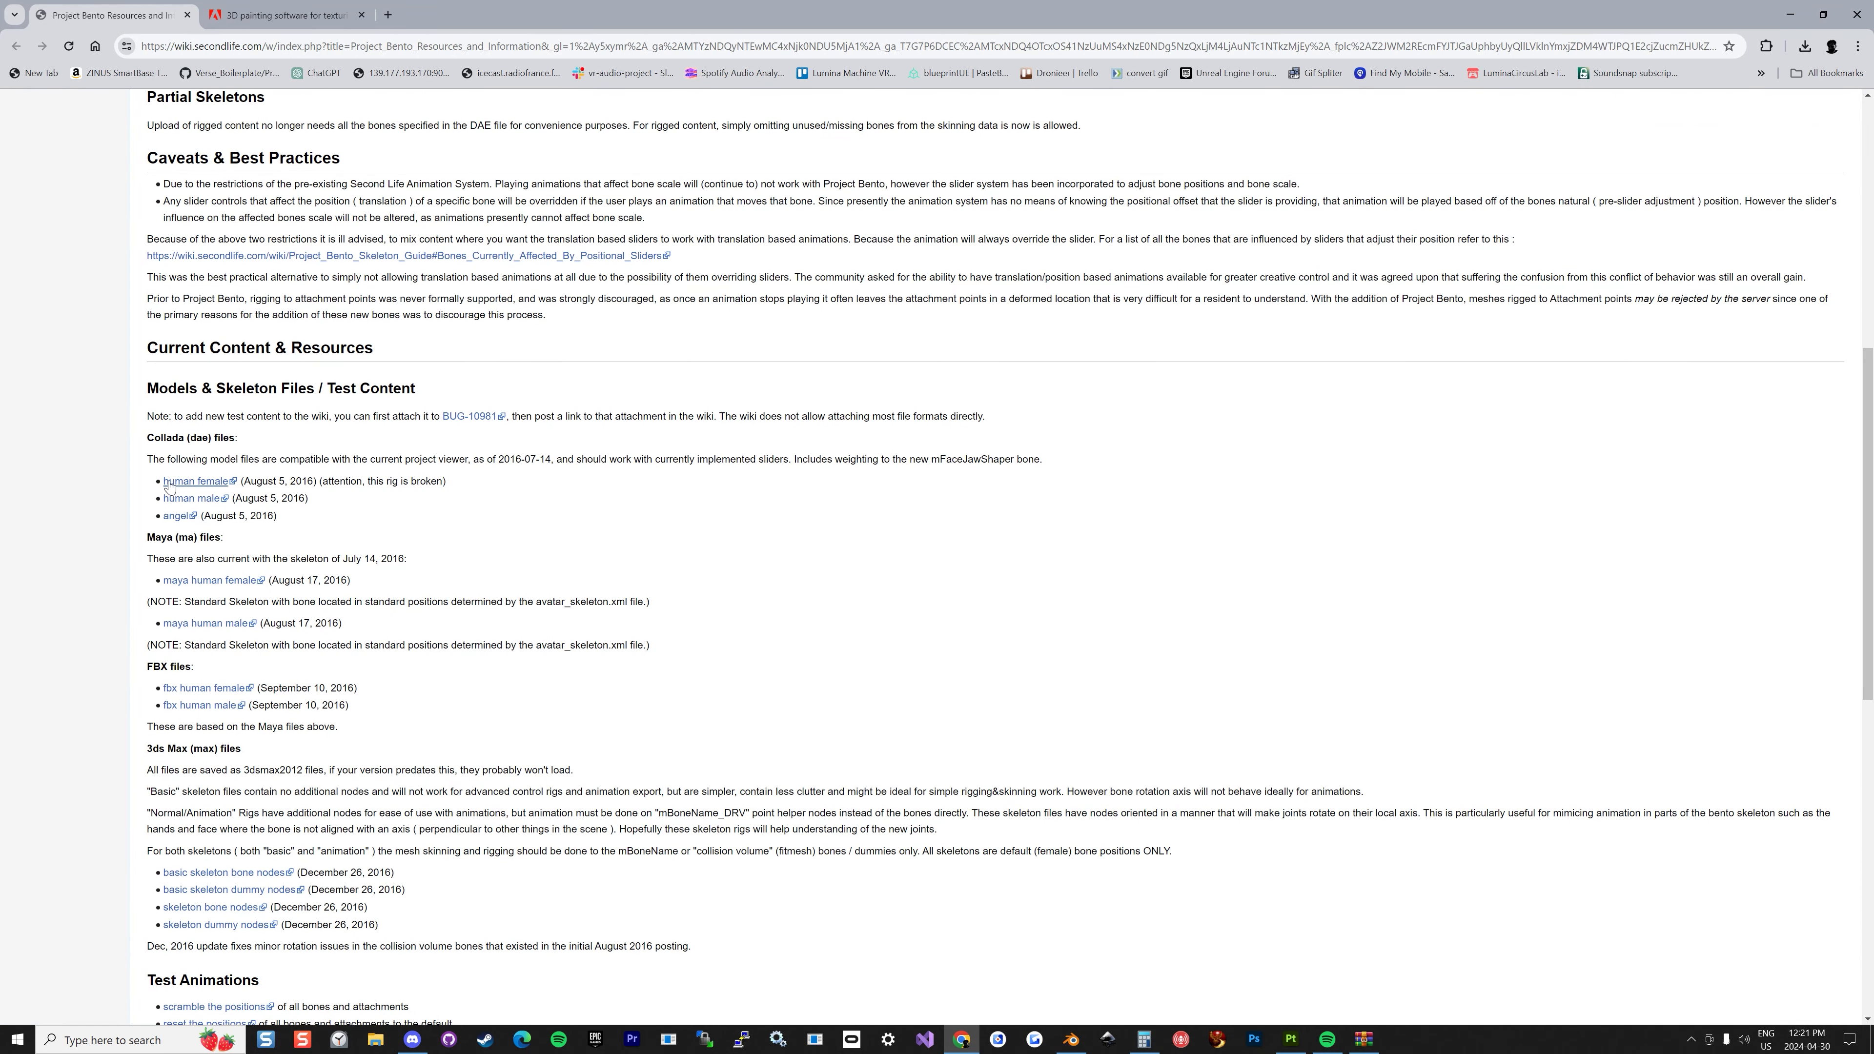
pyautogui.click(179, 485)
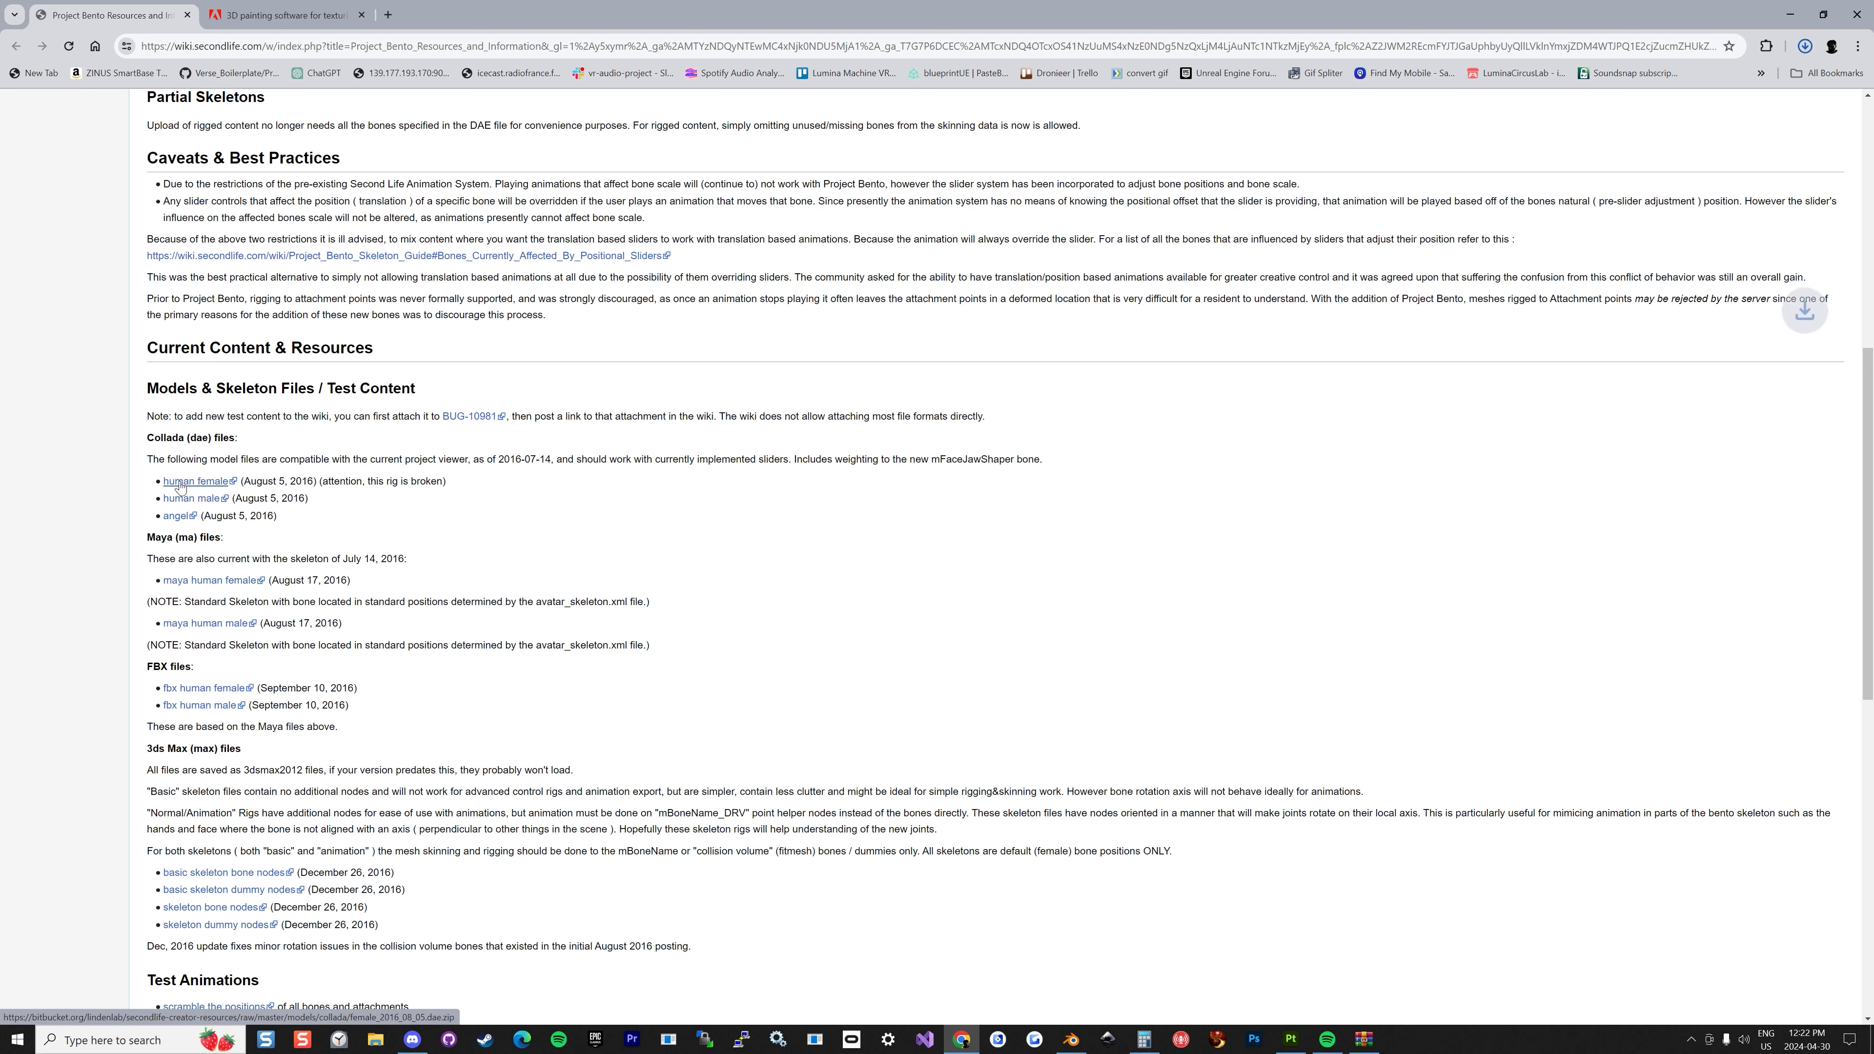
pyautogui.click(1803, 47)
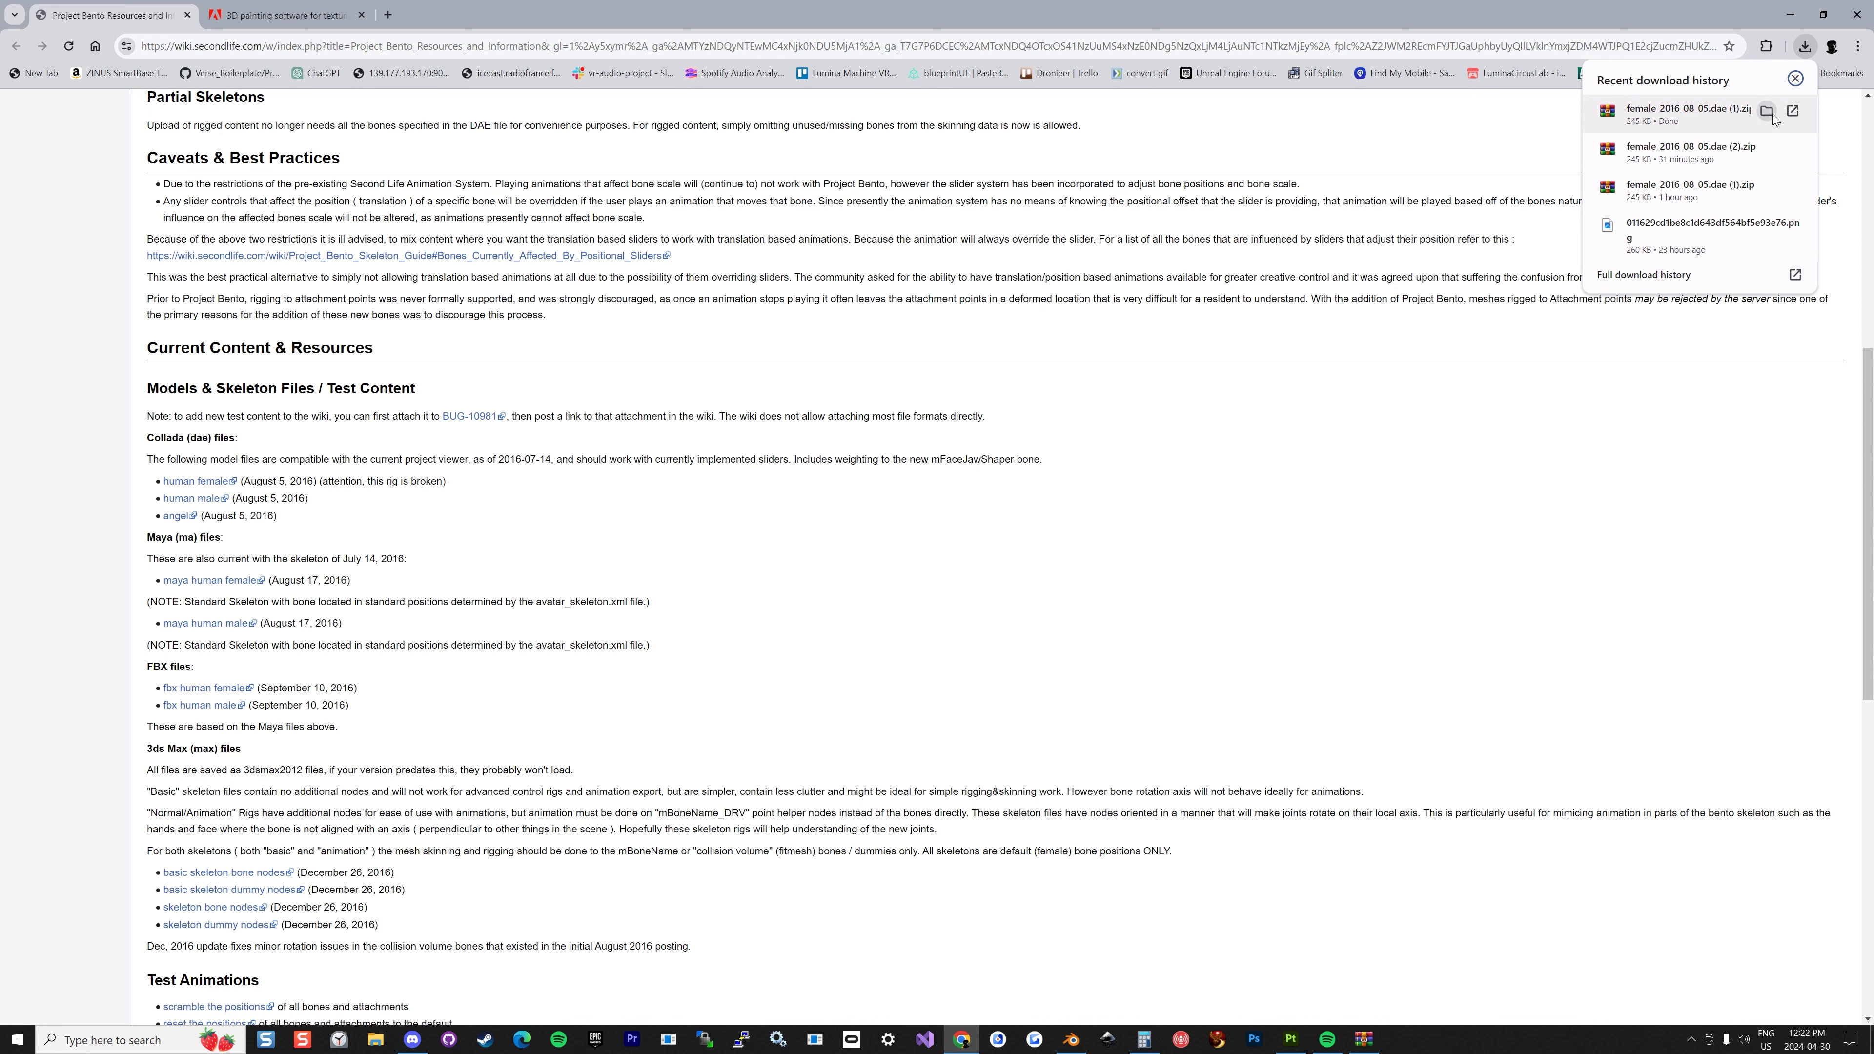
pyautogui.click(1772, 113)
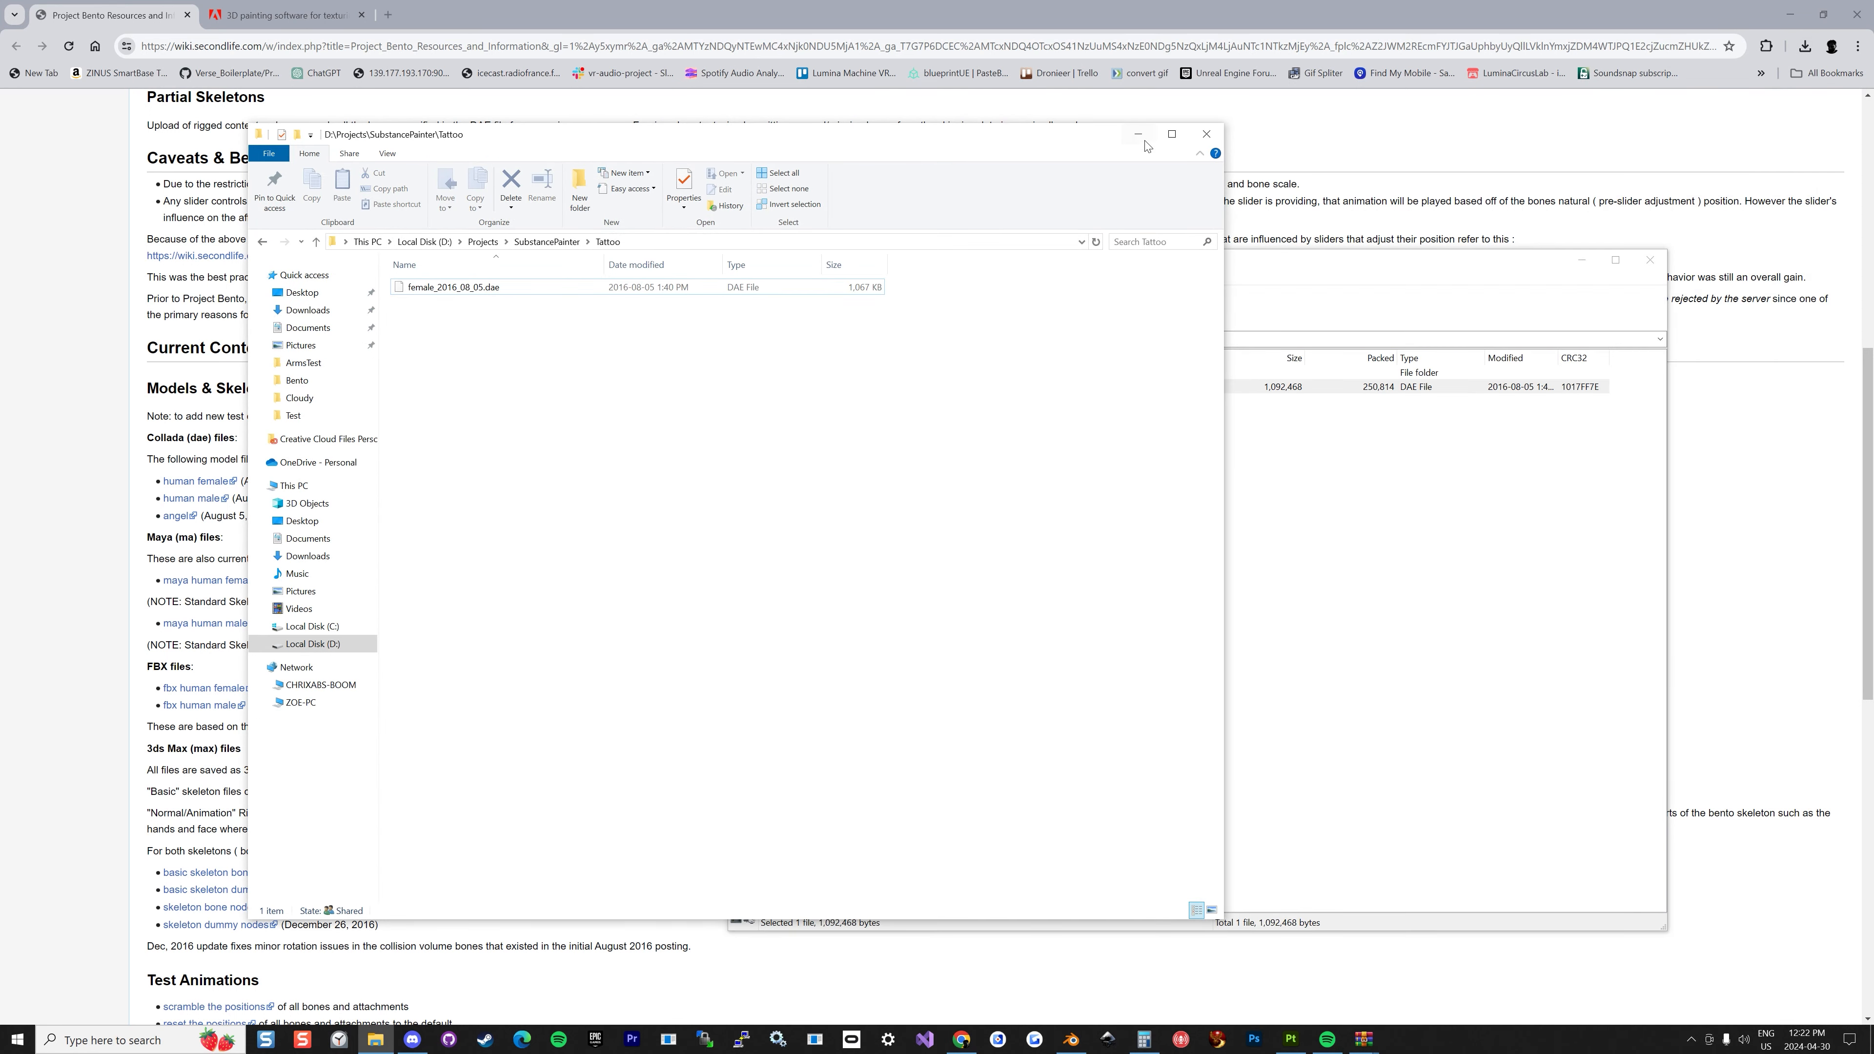
# Switch to Blender, dismiss the splash screen, and delete the default cube and camera from the scene.
pyautogui.click(1071, 1039)
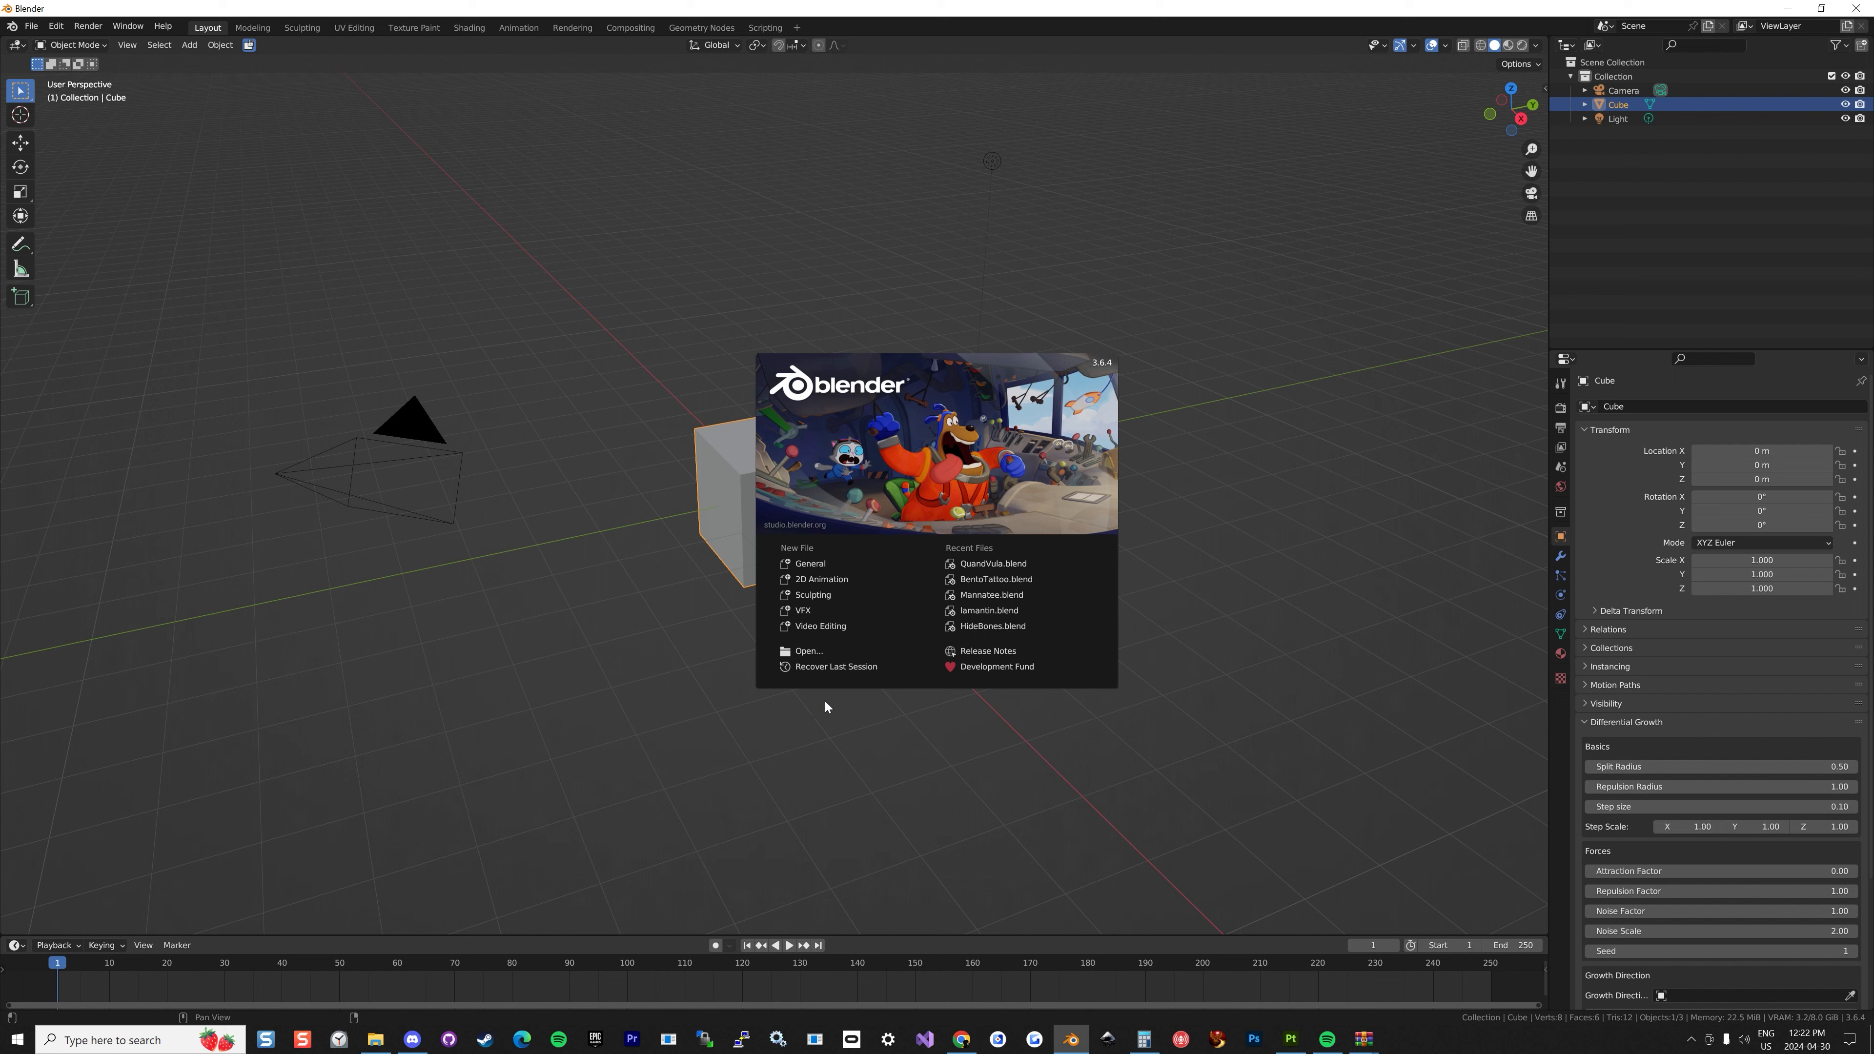
pyautogui.click(654, 696)
pyautogui.keyDown('shift'); pyautogui.moveTo(330, 260); pyautogui.dragTo(533, 443); pyautogui.keyUp('shift')
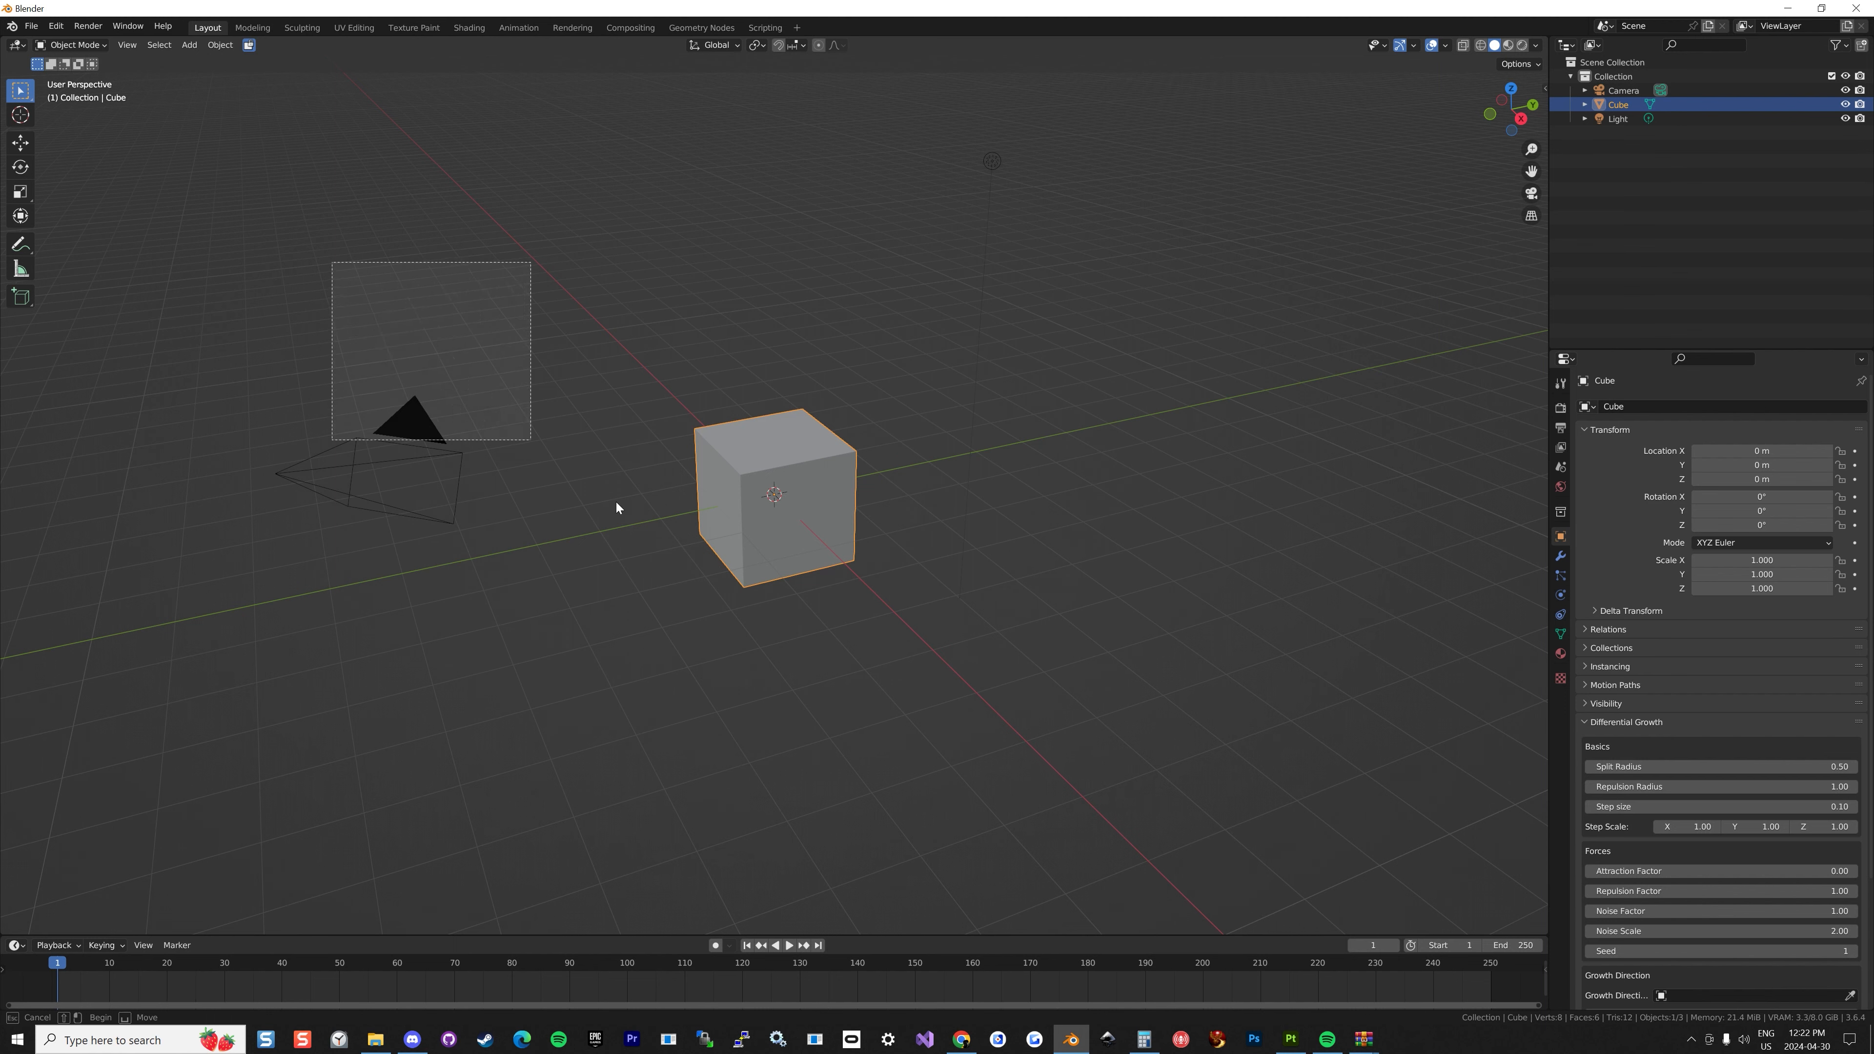
pyautogui.press('Delete')
# Import the Collada model female_2016_08_05.dae from the Tattoo folder into the scene.
pyautogui.click(31, 26)
pyautogui.moveTo(76, 235)
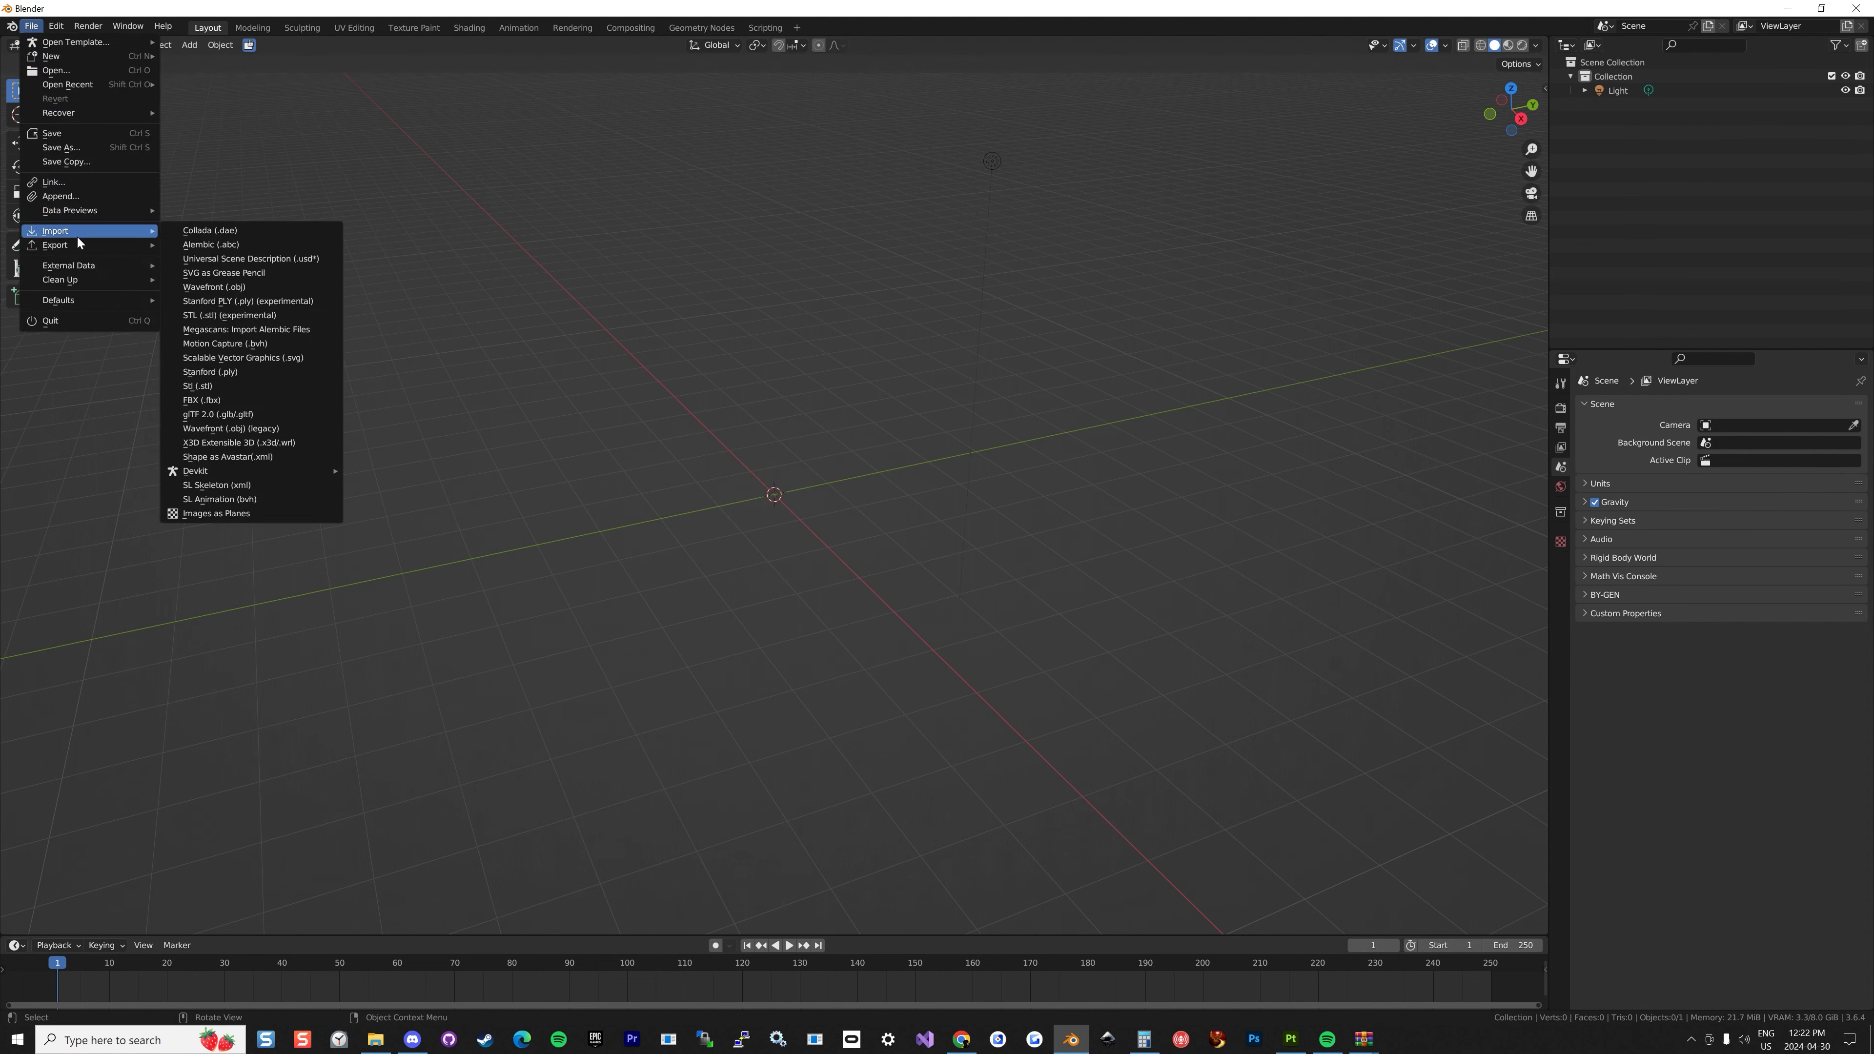
pyautogui.click(234, 231)
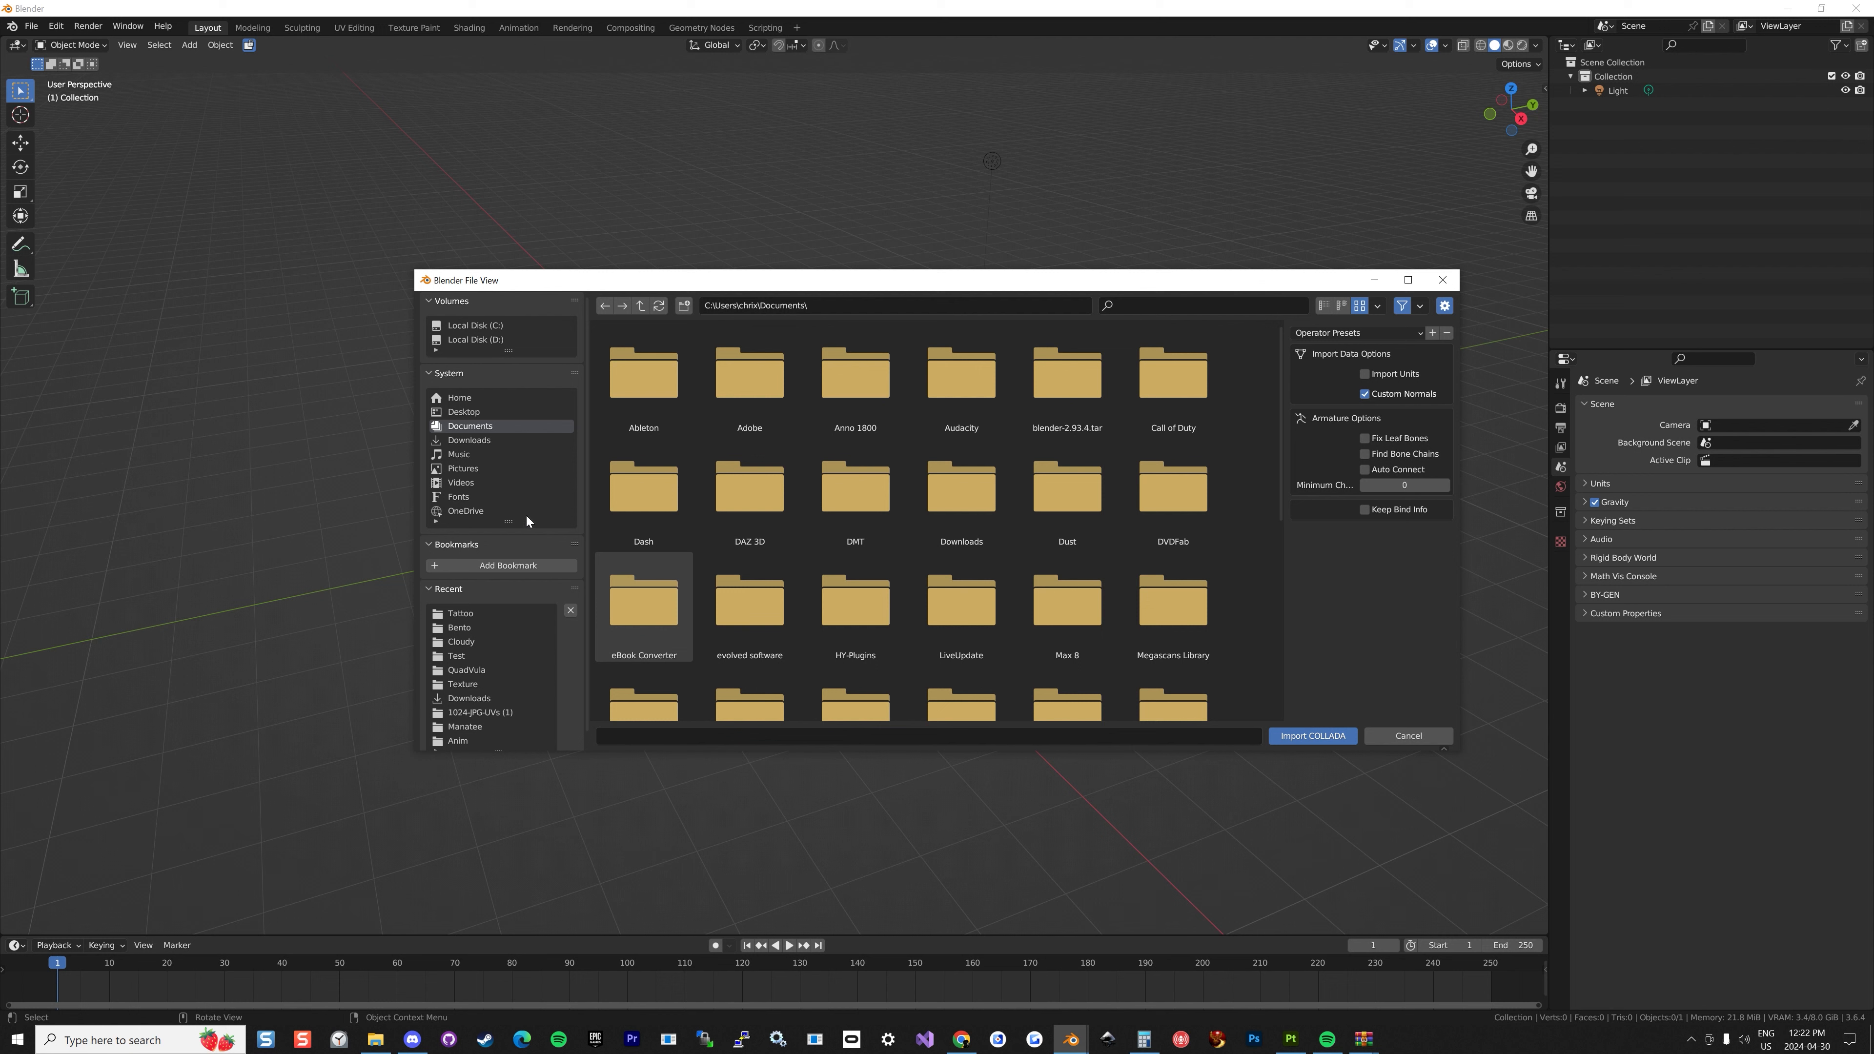
pyautogui.click(460, 612)
pyautogui.click(643, 376)
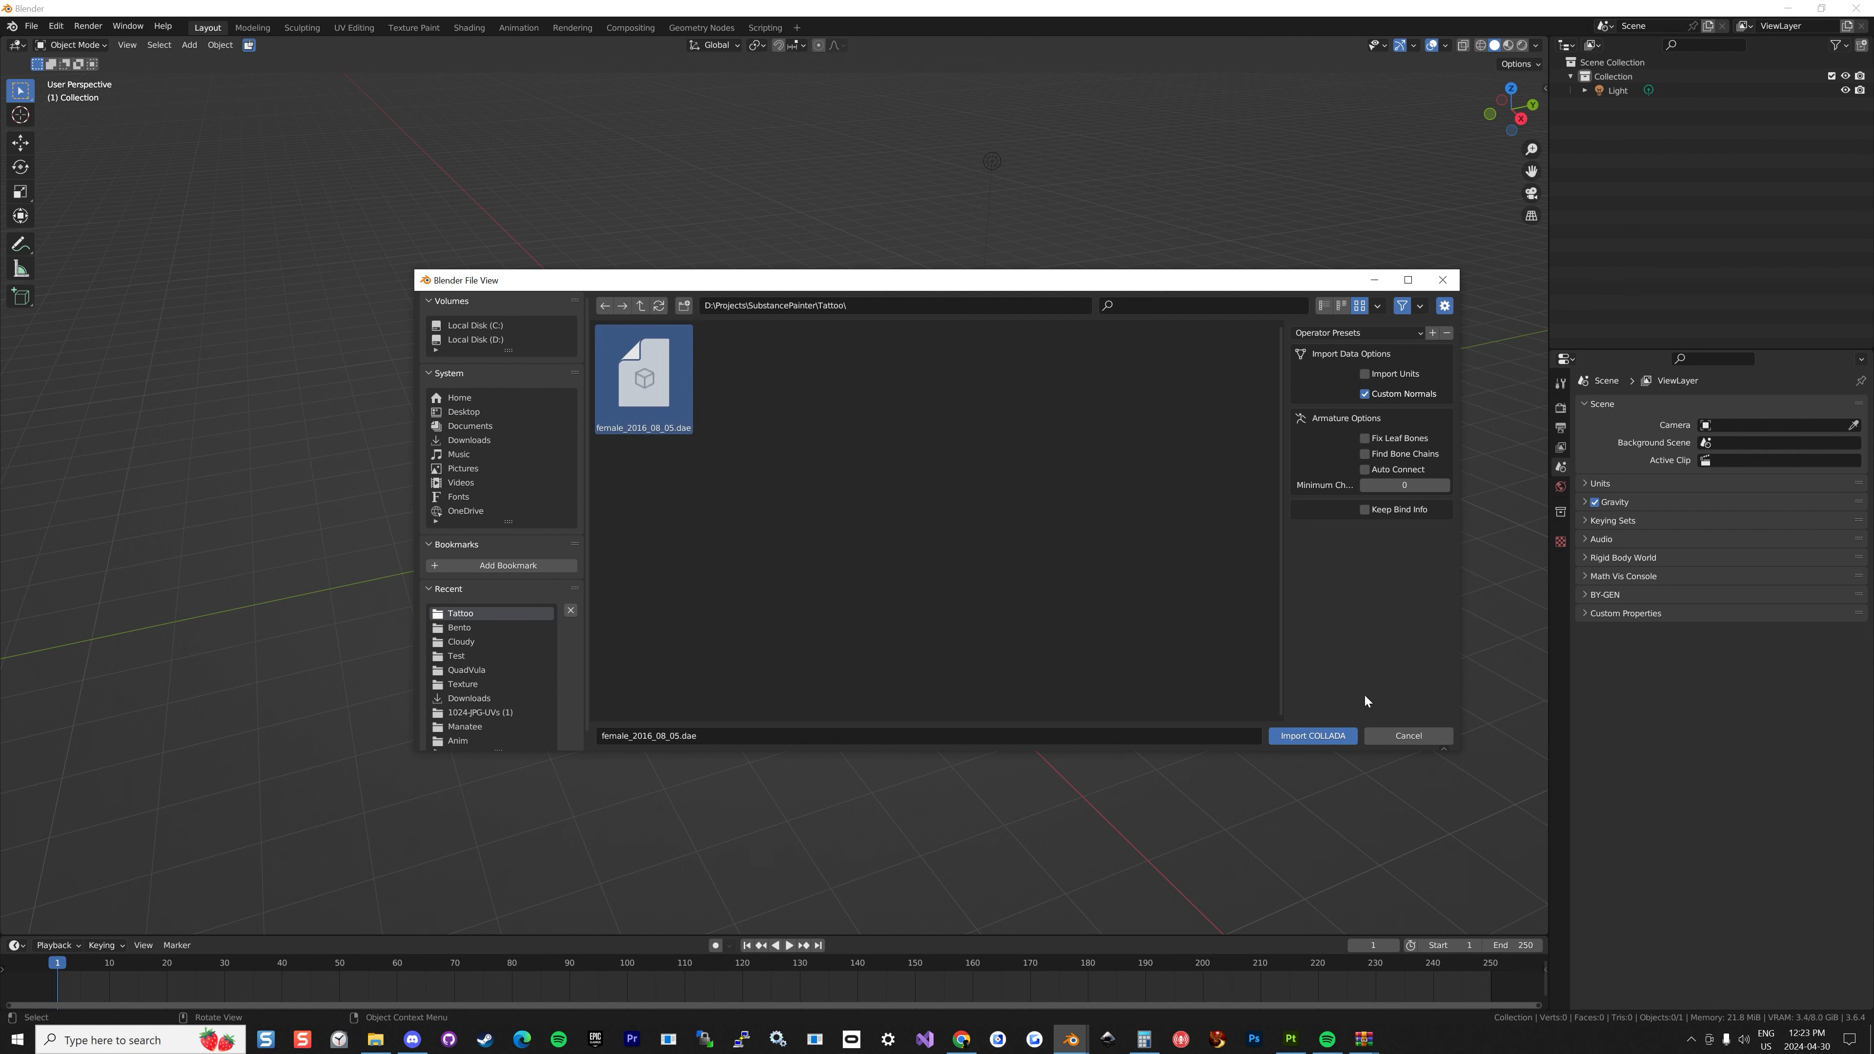
pyautogui.click(1314, 735)
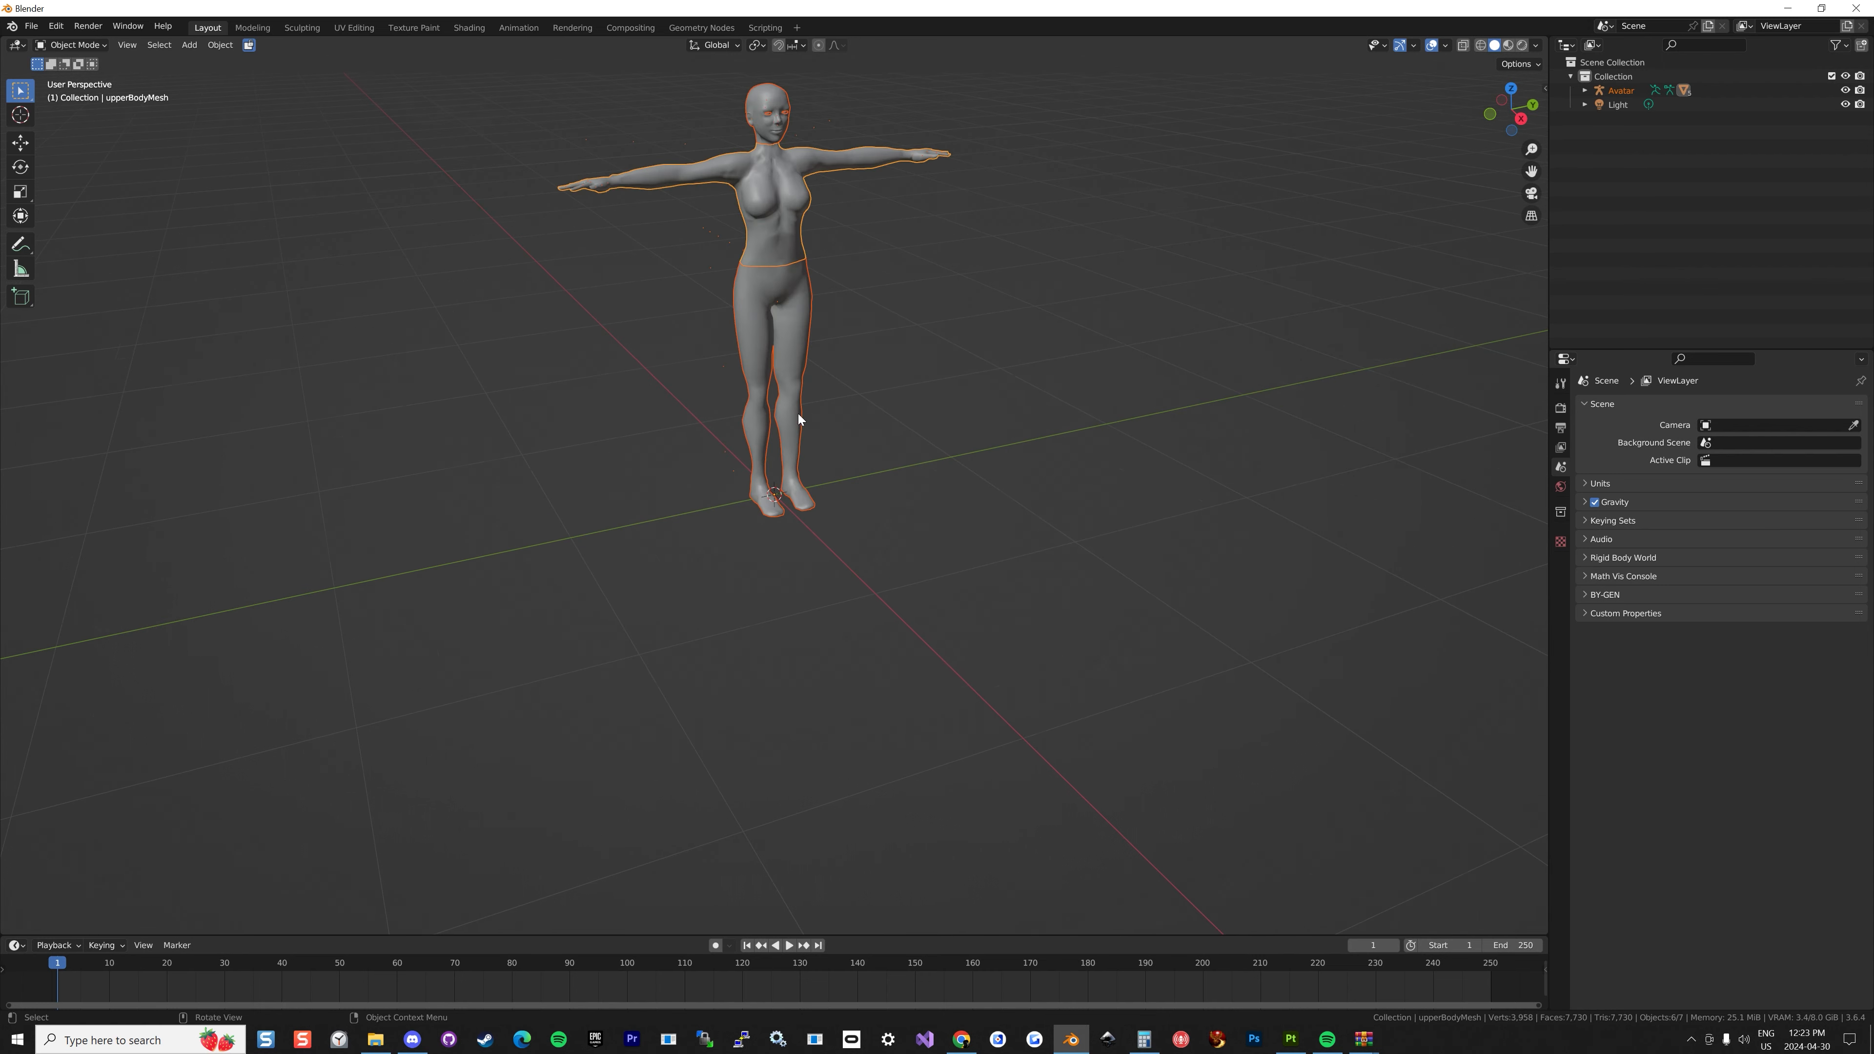
# View the imported avatar from the Right orthographic view and delete the light from the scene.
pyautogui.moveTo(921, 350); pyautogui.dragTo(859, 422, button='middle')
pyautogui.press('KP_1')
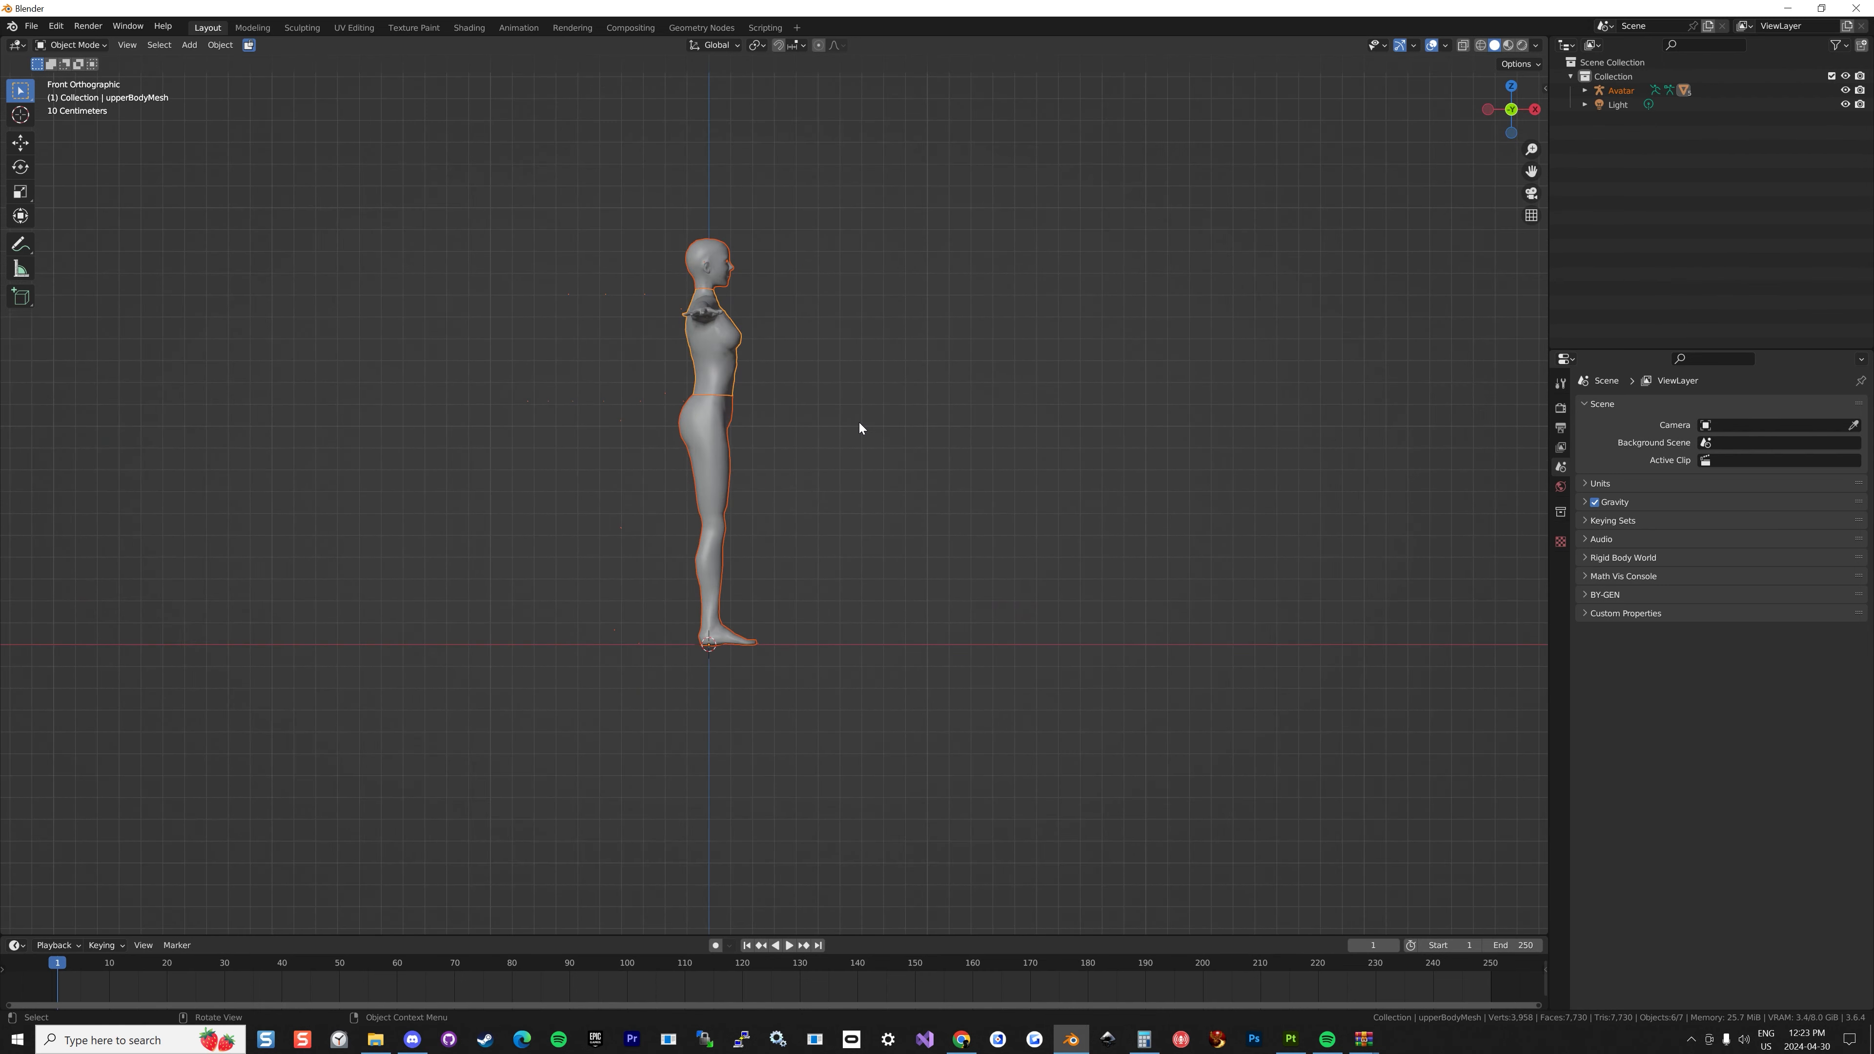
pyautogui.press('KP_3')
pyautogui.keyDown('shift'); pyautogui.moveTo(1086, 425); pyautogui.dragTo(1044, 434, button='middle'); pyautogui.keyUp('shift')
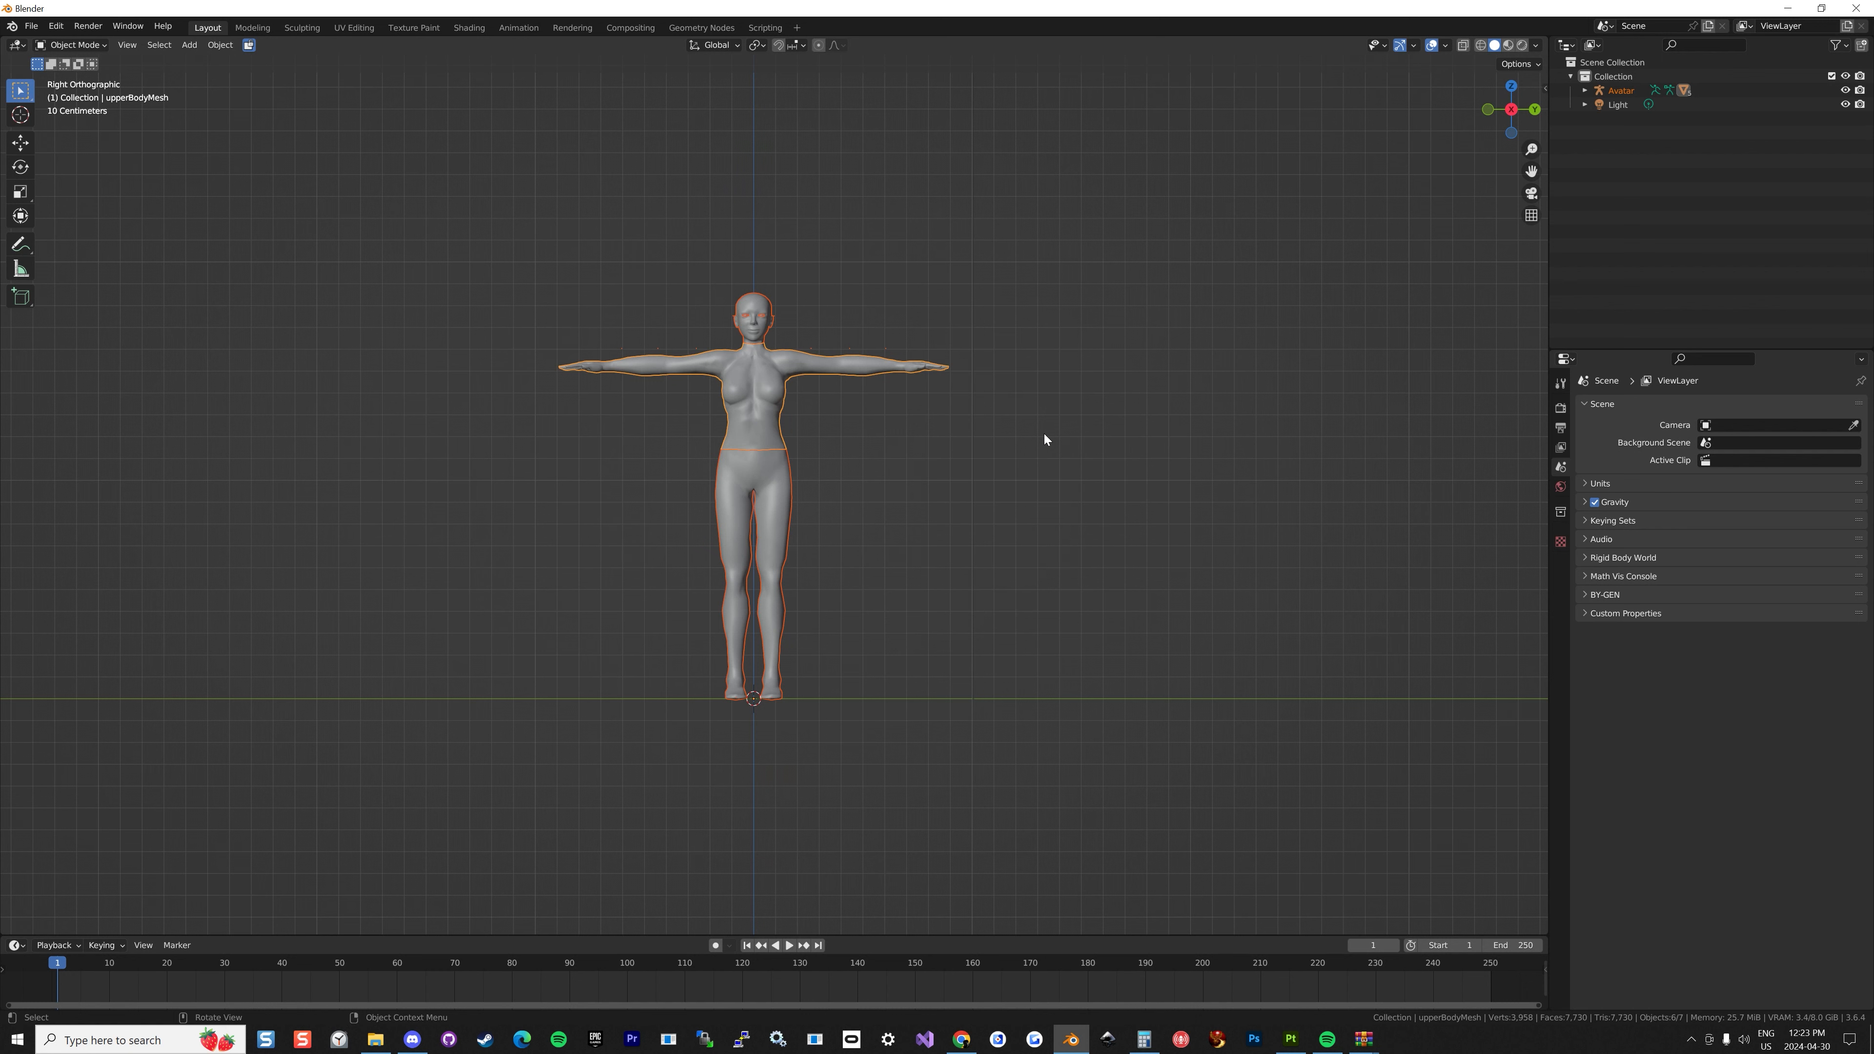
pyautogui.click(1611, 103)
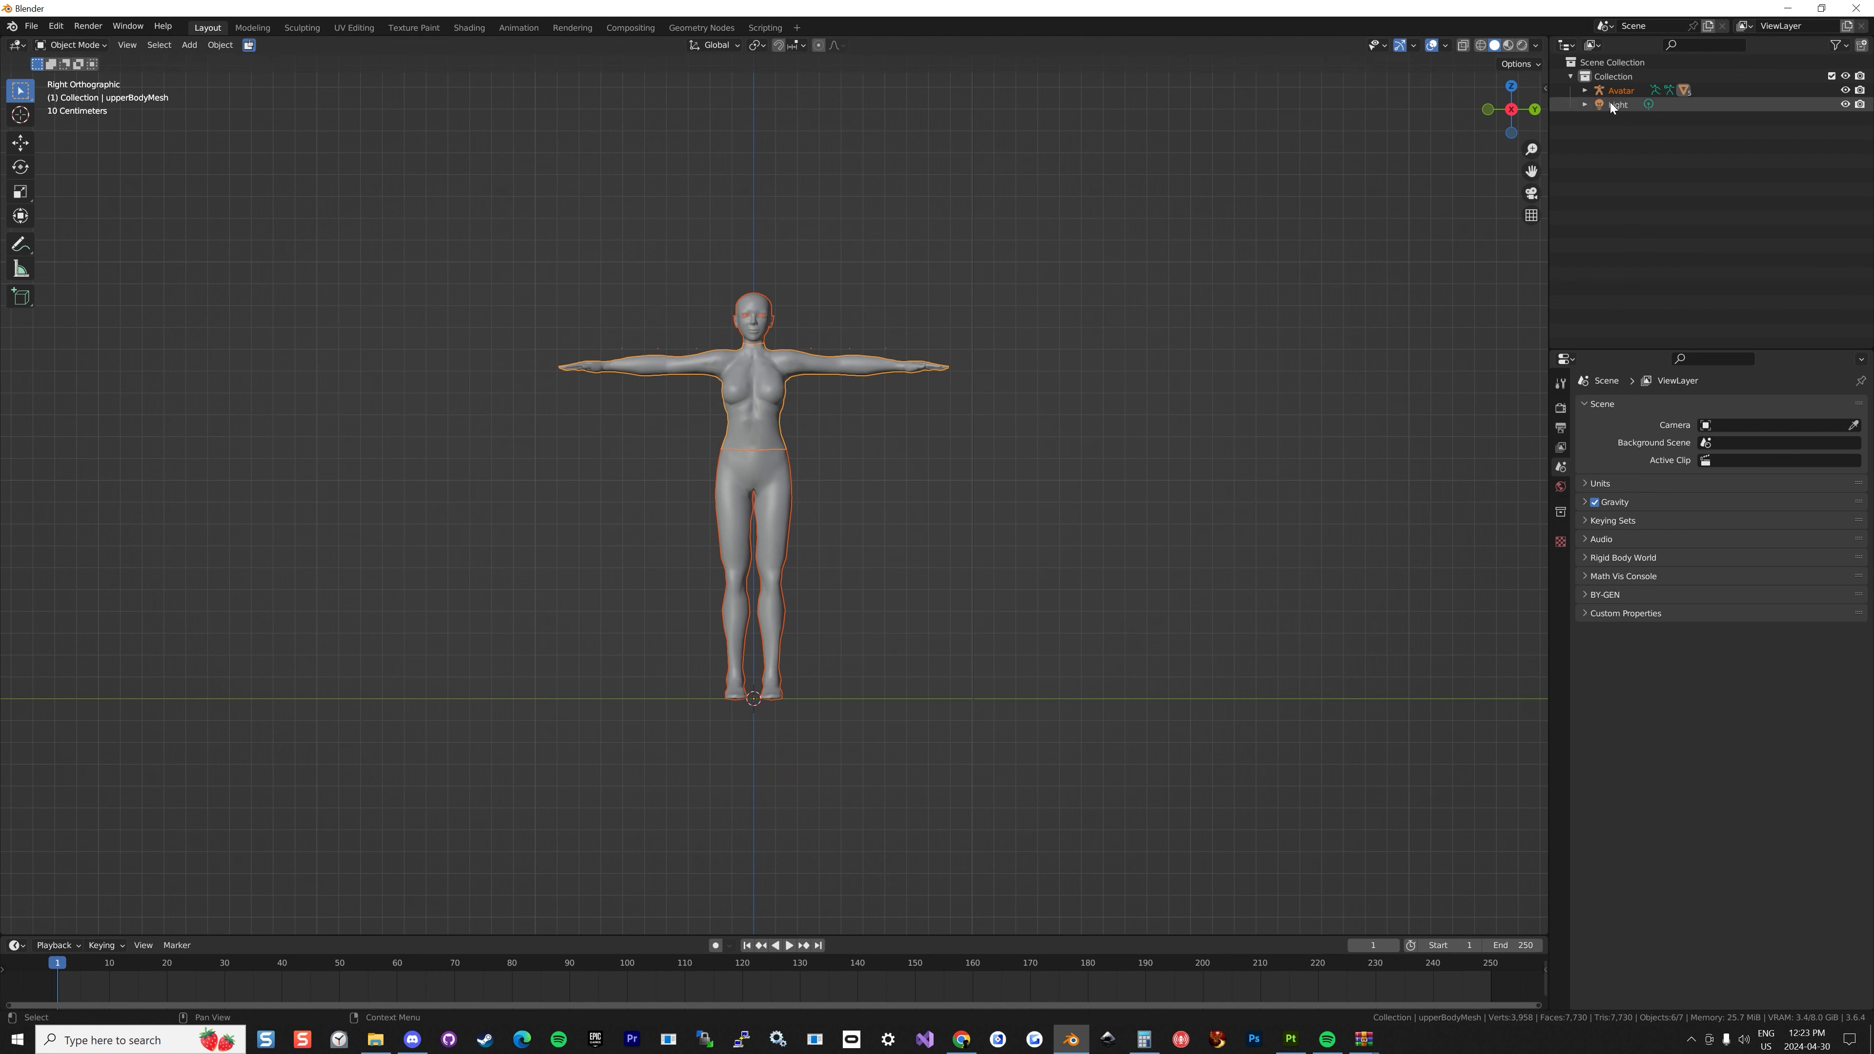
pyautogui.press('Delete')
# Delete the Avatar armature while keeping its child body meshes in the collection.
pyautogui.click(1626, 92)
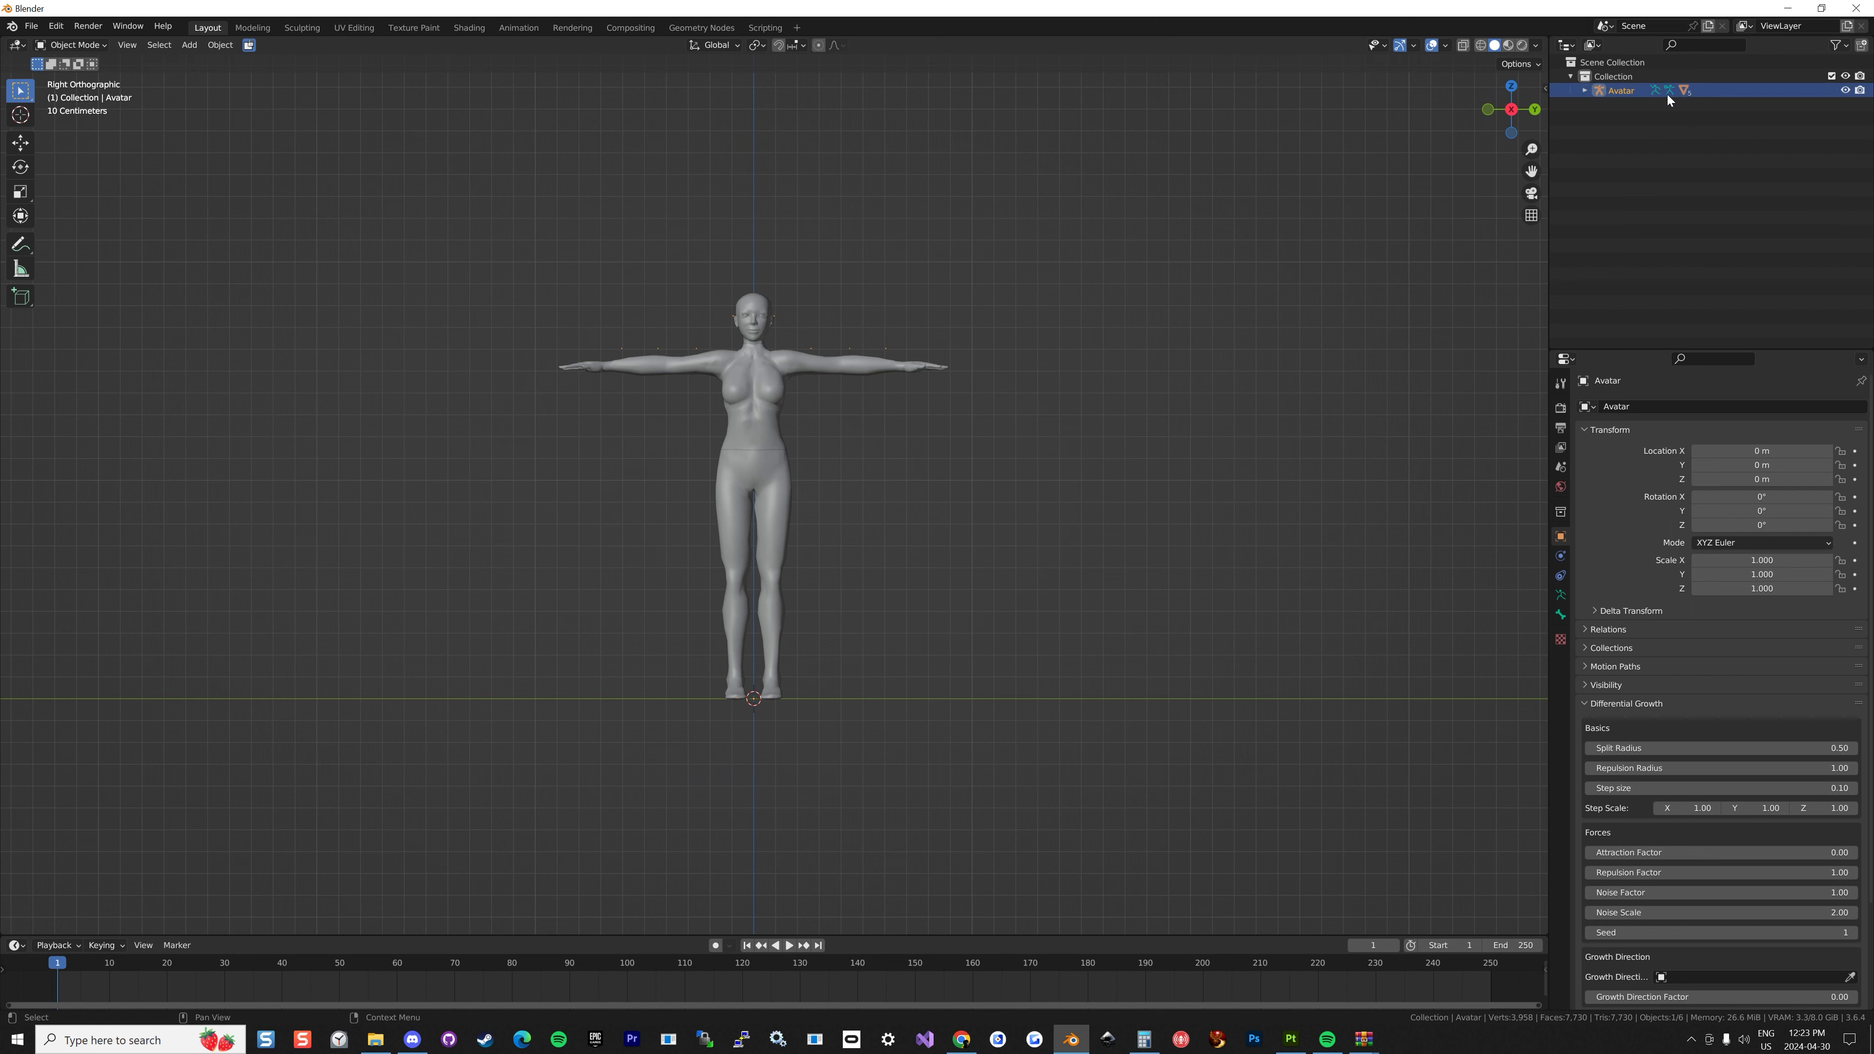
pyautogui.click(1585, 90)
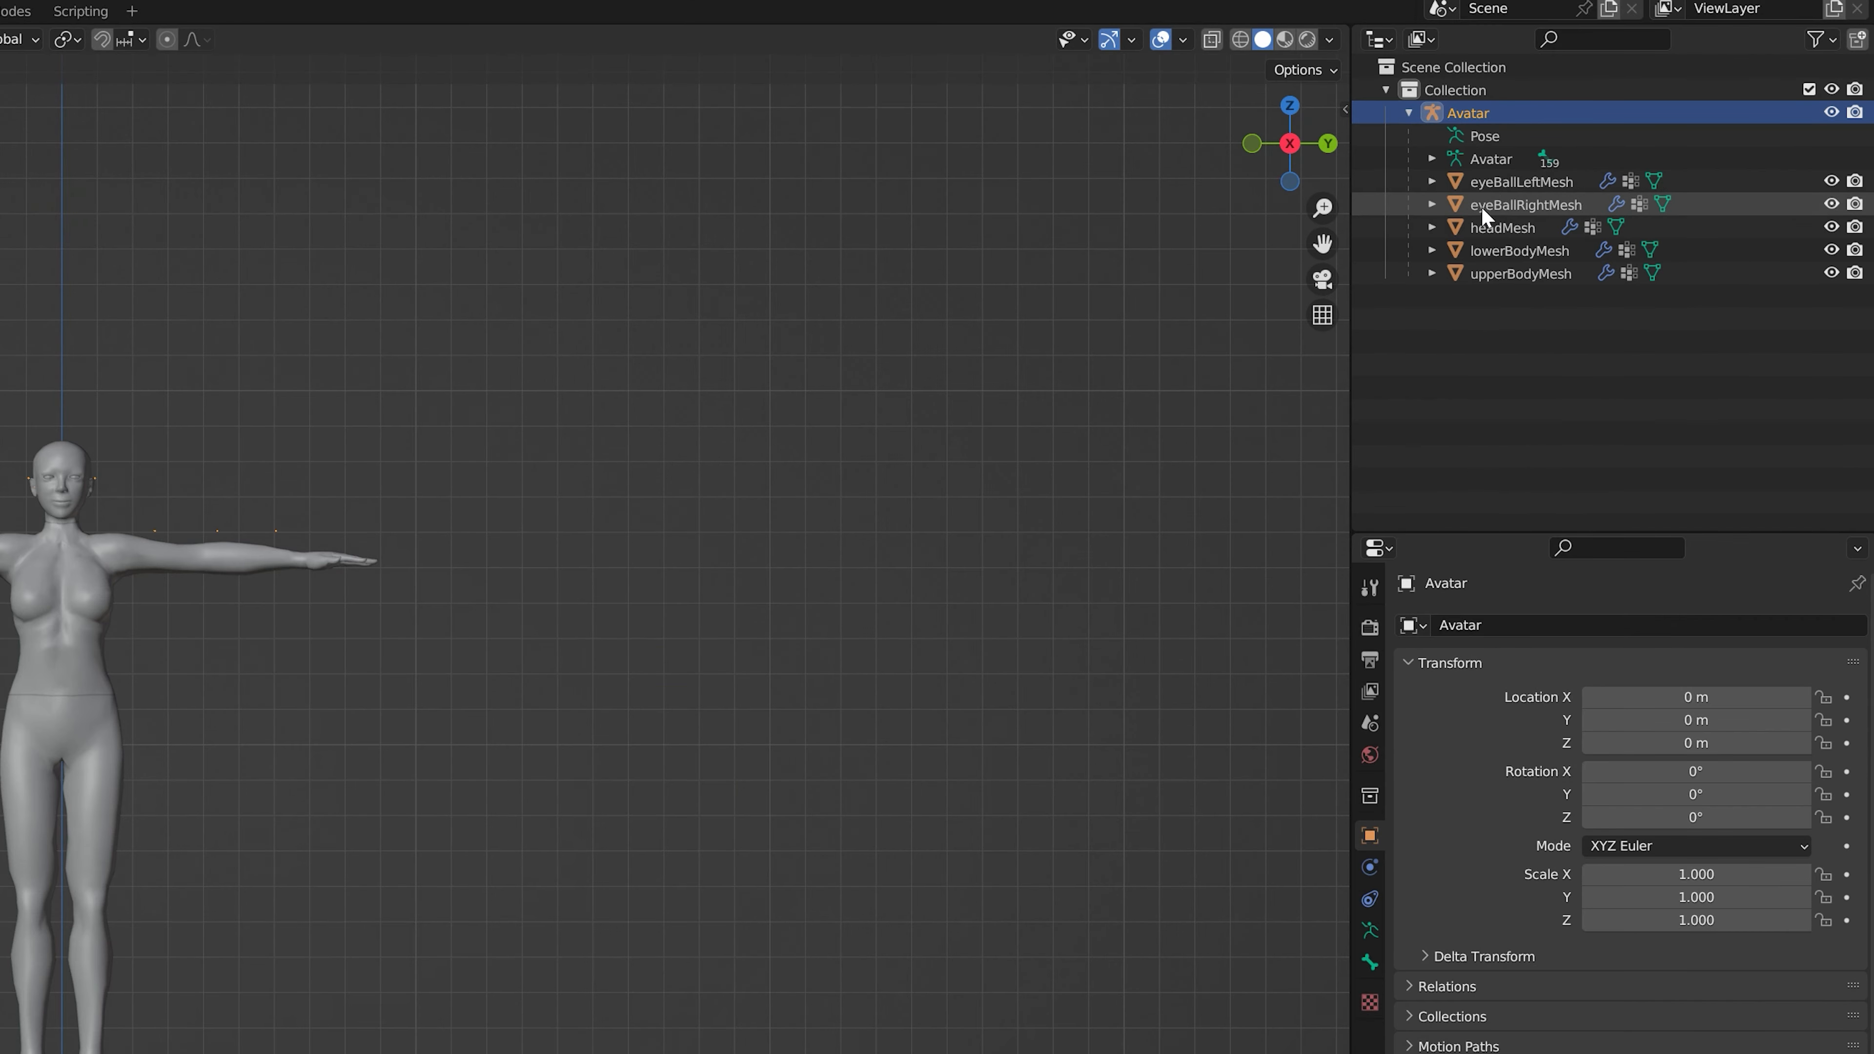
pyautogui.click(1633, 106)
pyautogui.press('Delete')
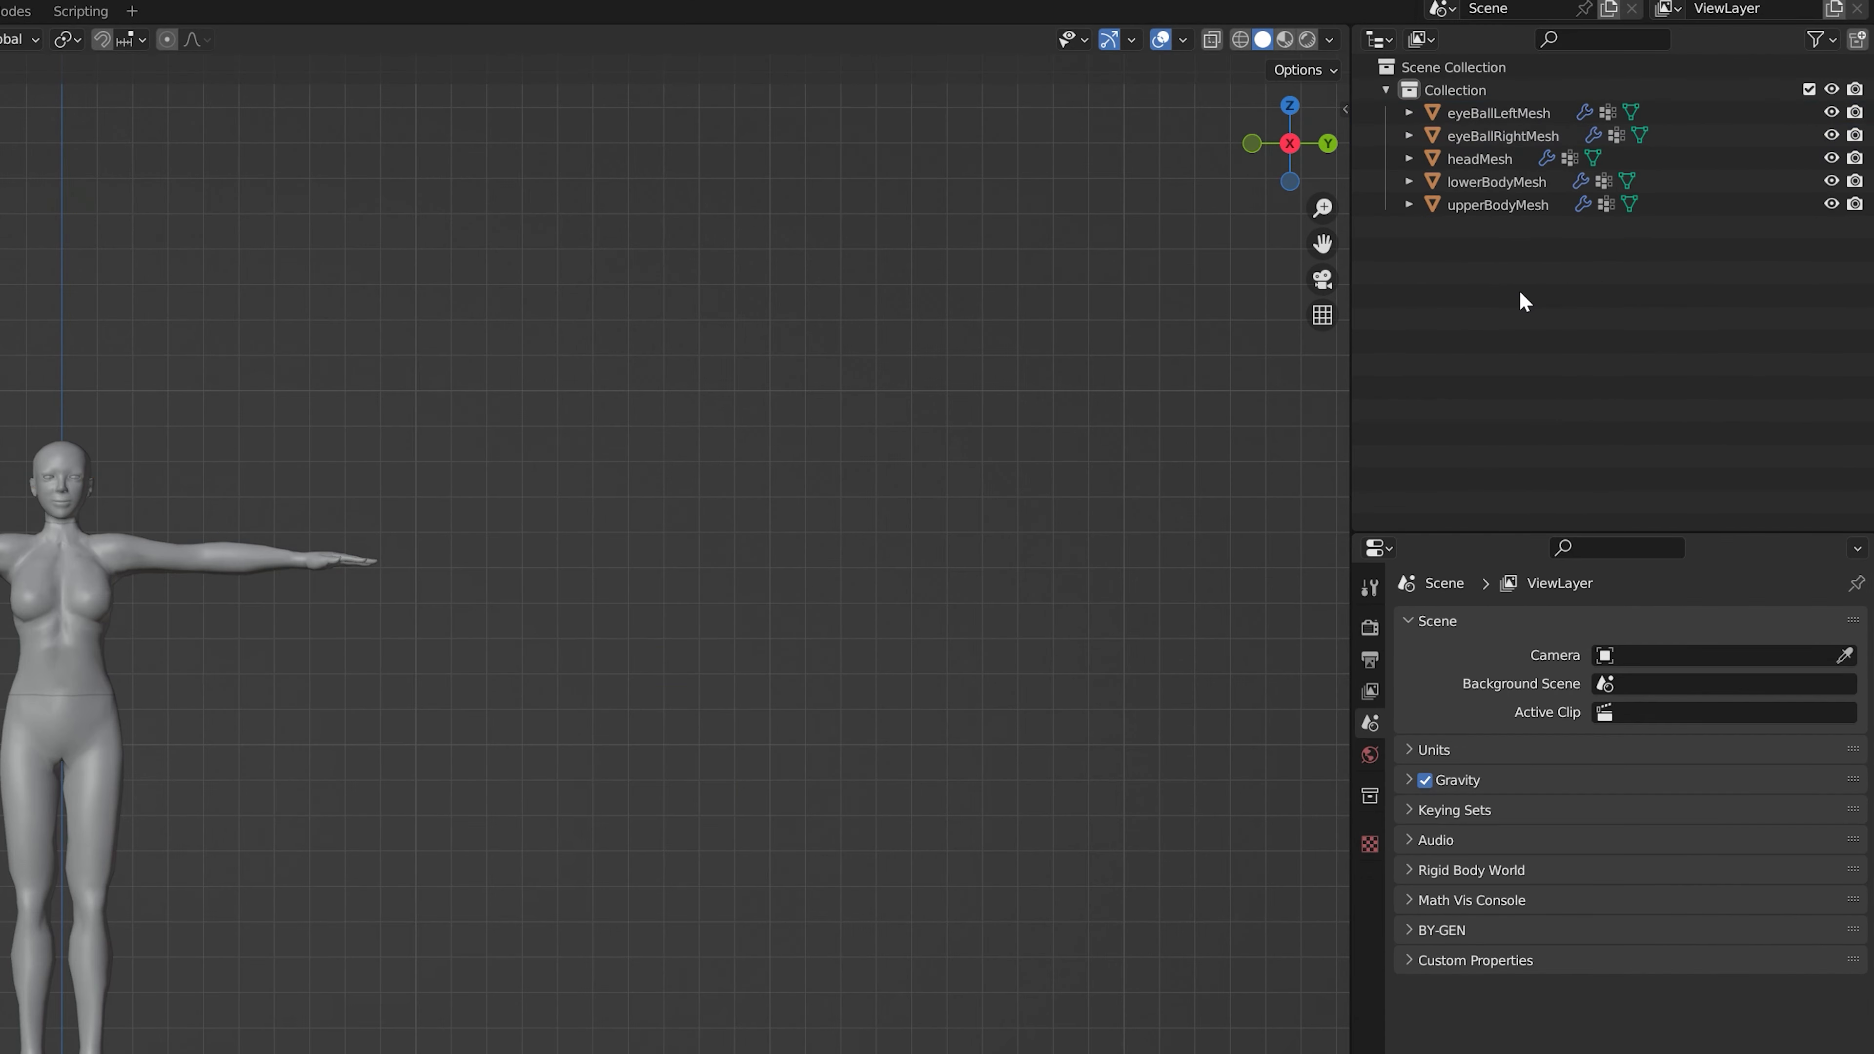
# Delete the eyeBallLeftMesh and eyeBallRightMesh objects from the collection.
pyautogui.click(1499, 118)
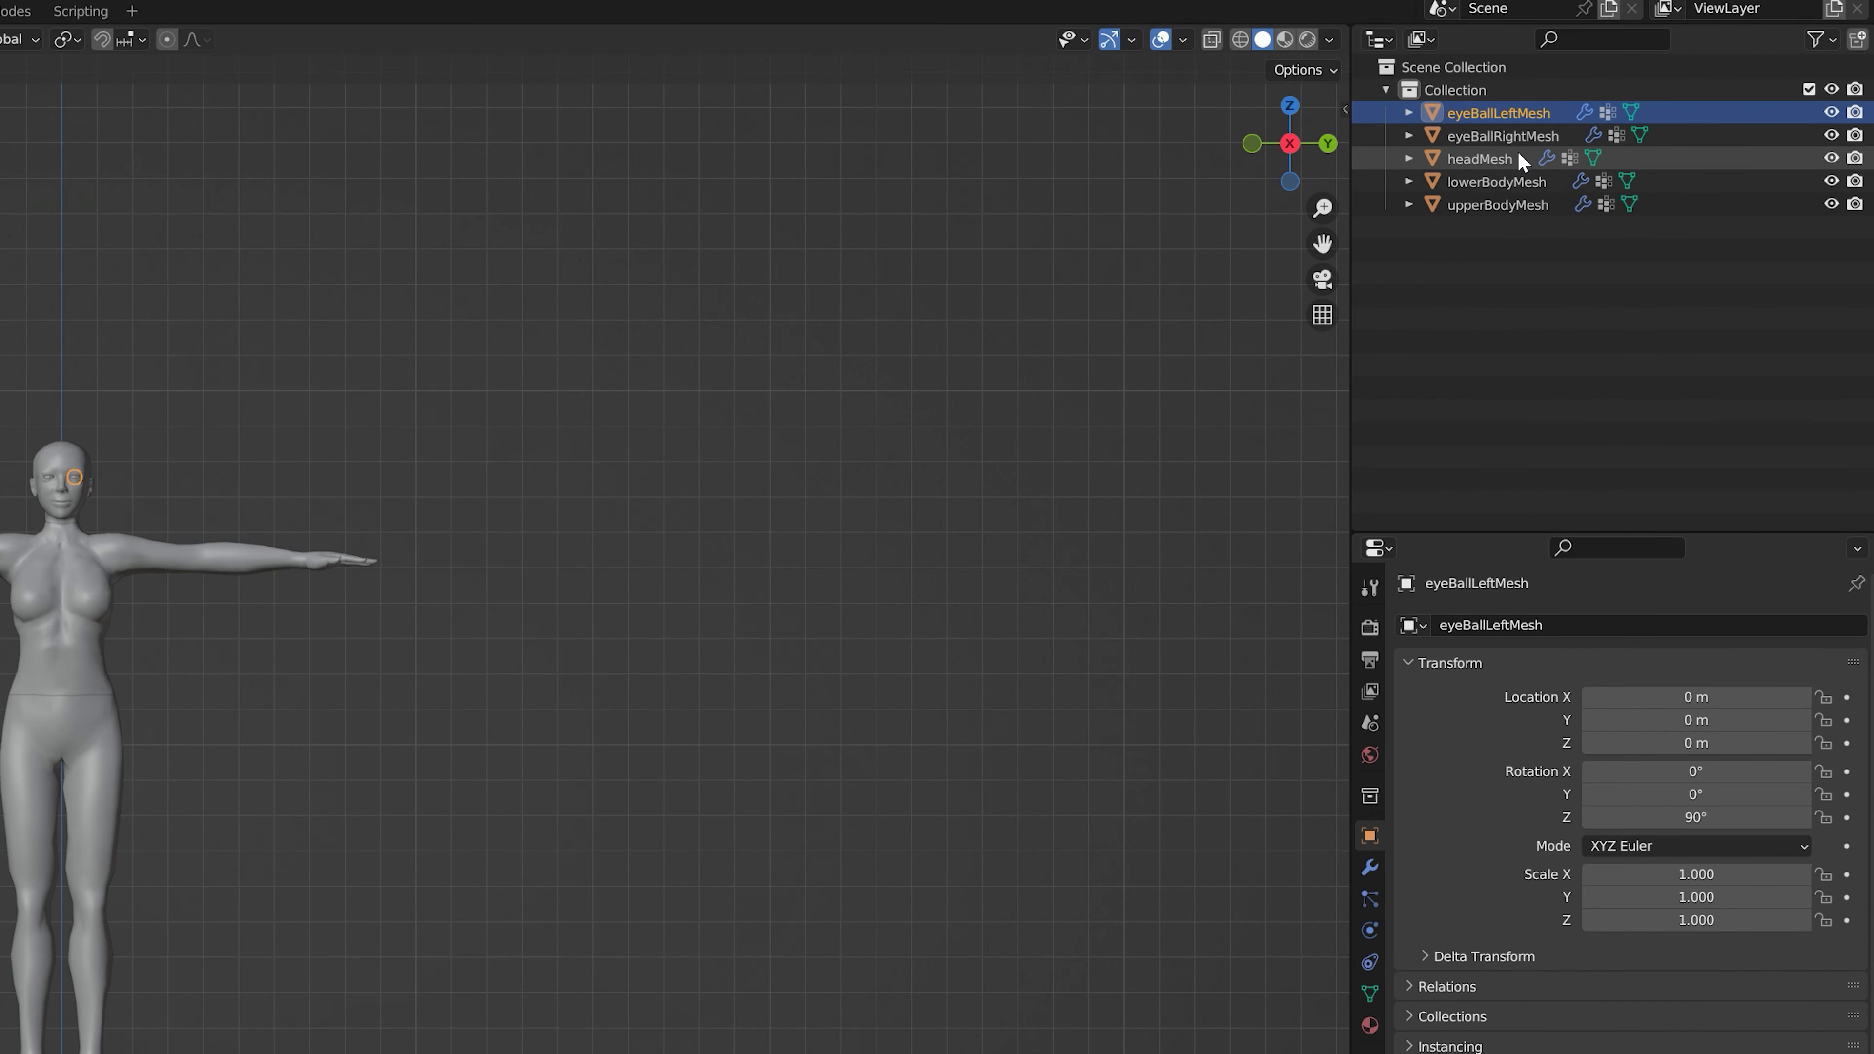
pyautogui.press('Delete')
pyautogui.click(1502, 113)
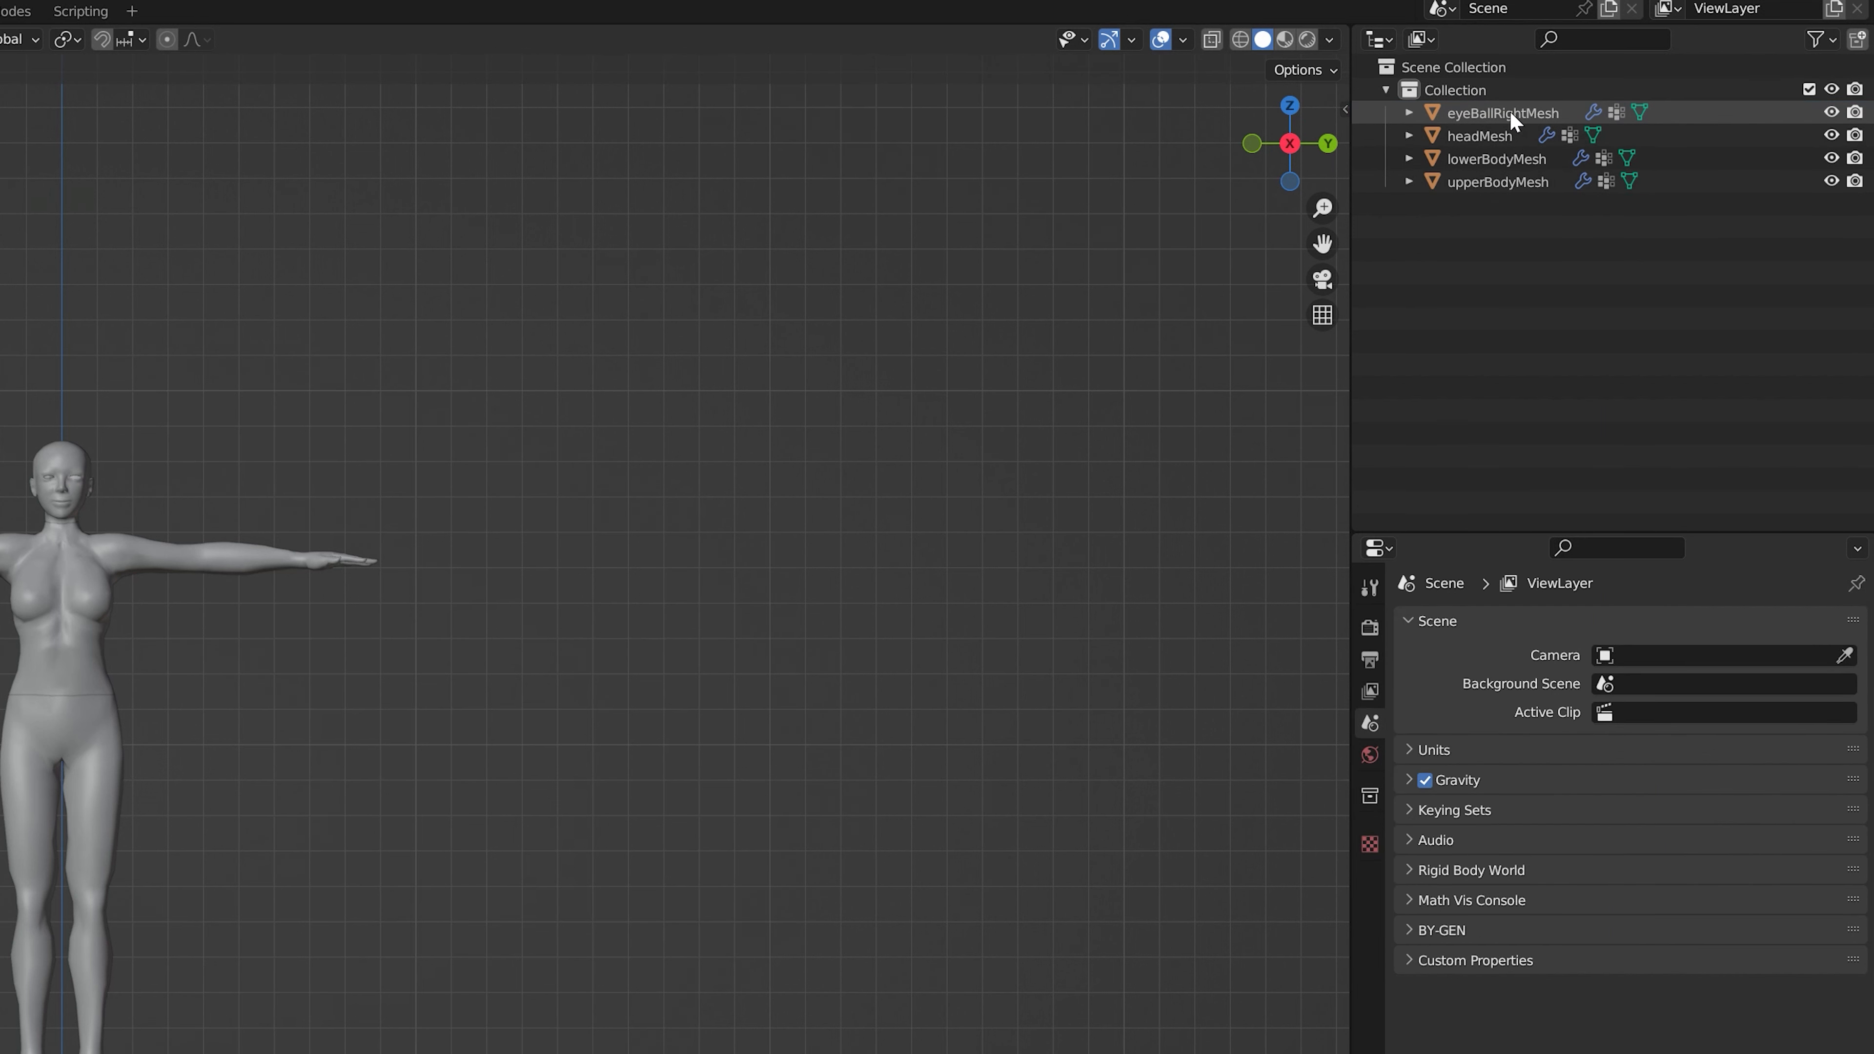
pyautogui.press('Delete')
# Check which body part each remaining mesh covers, and delete all vertex groups from headMesh.
pyautogui.click(1498, 113)
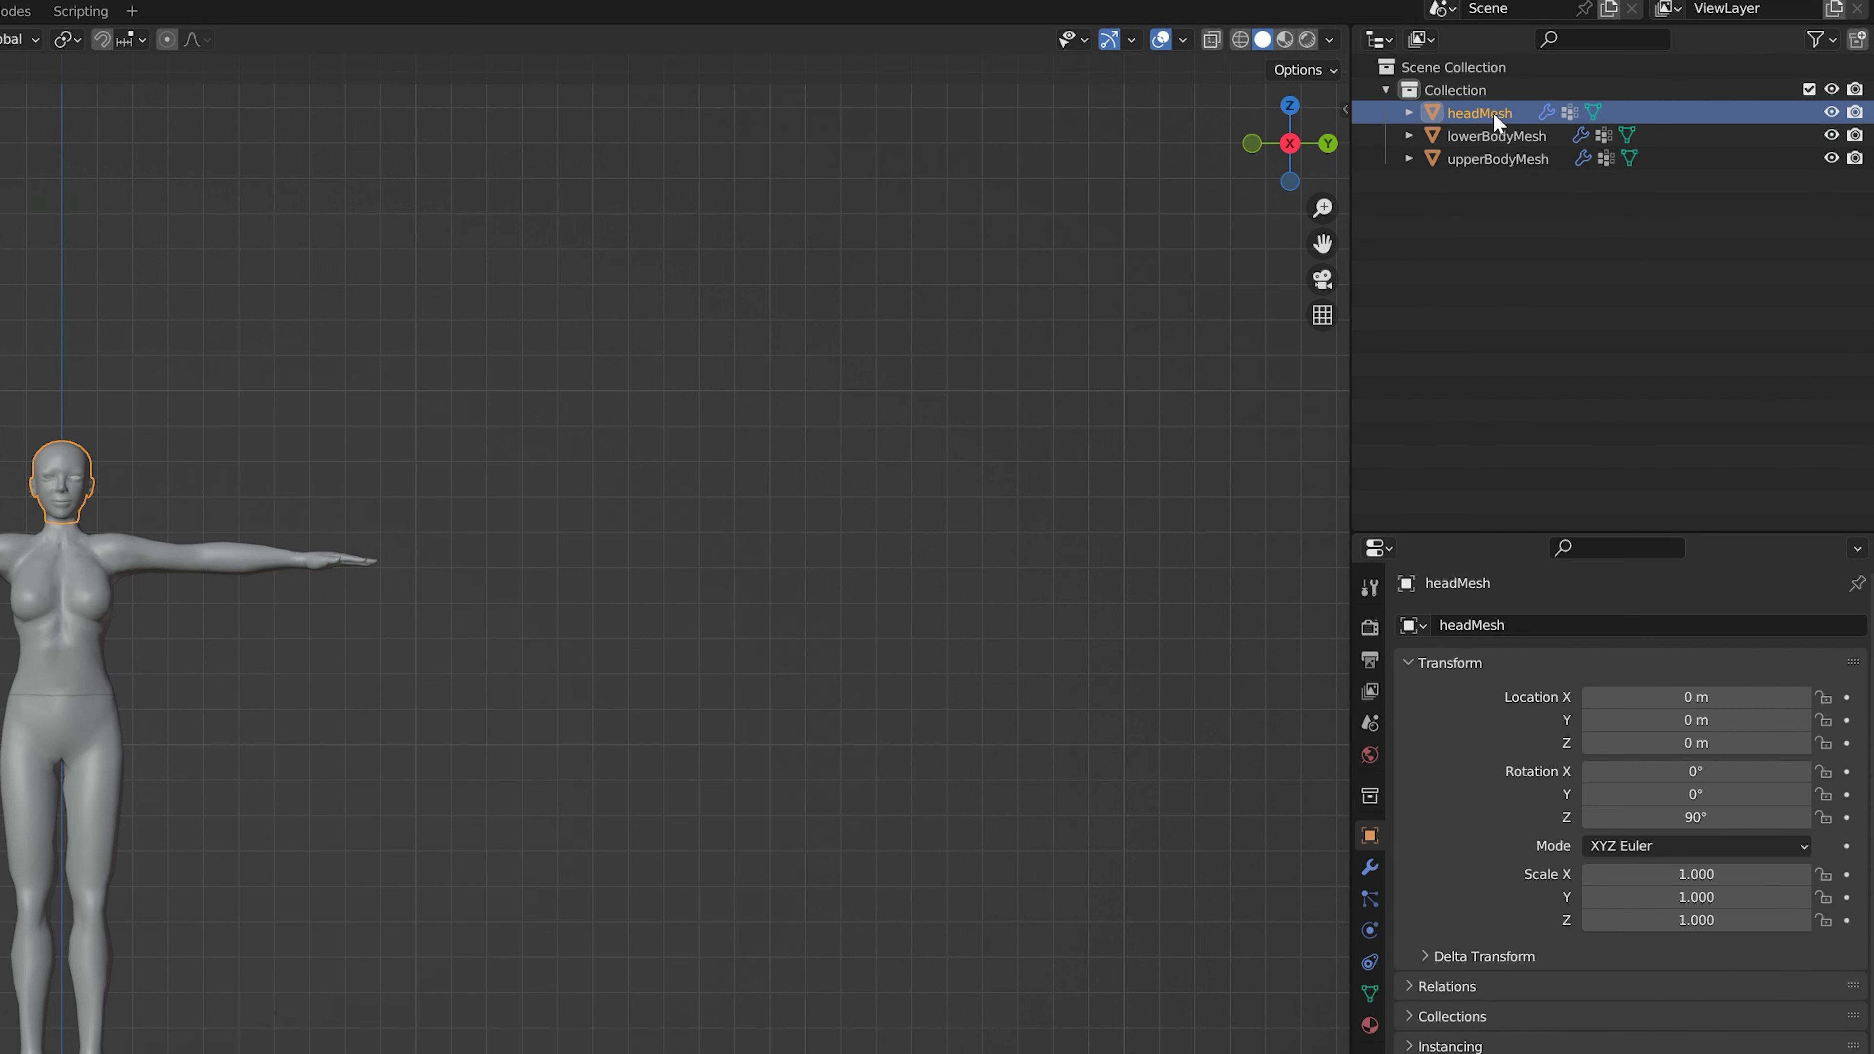
pyautogui.click(1489, 128)
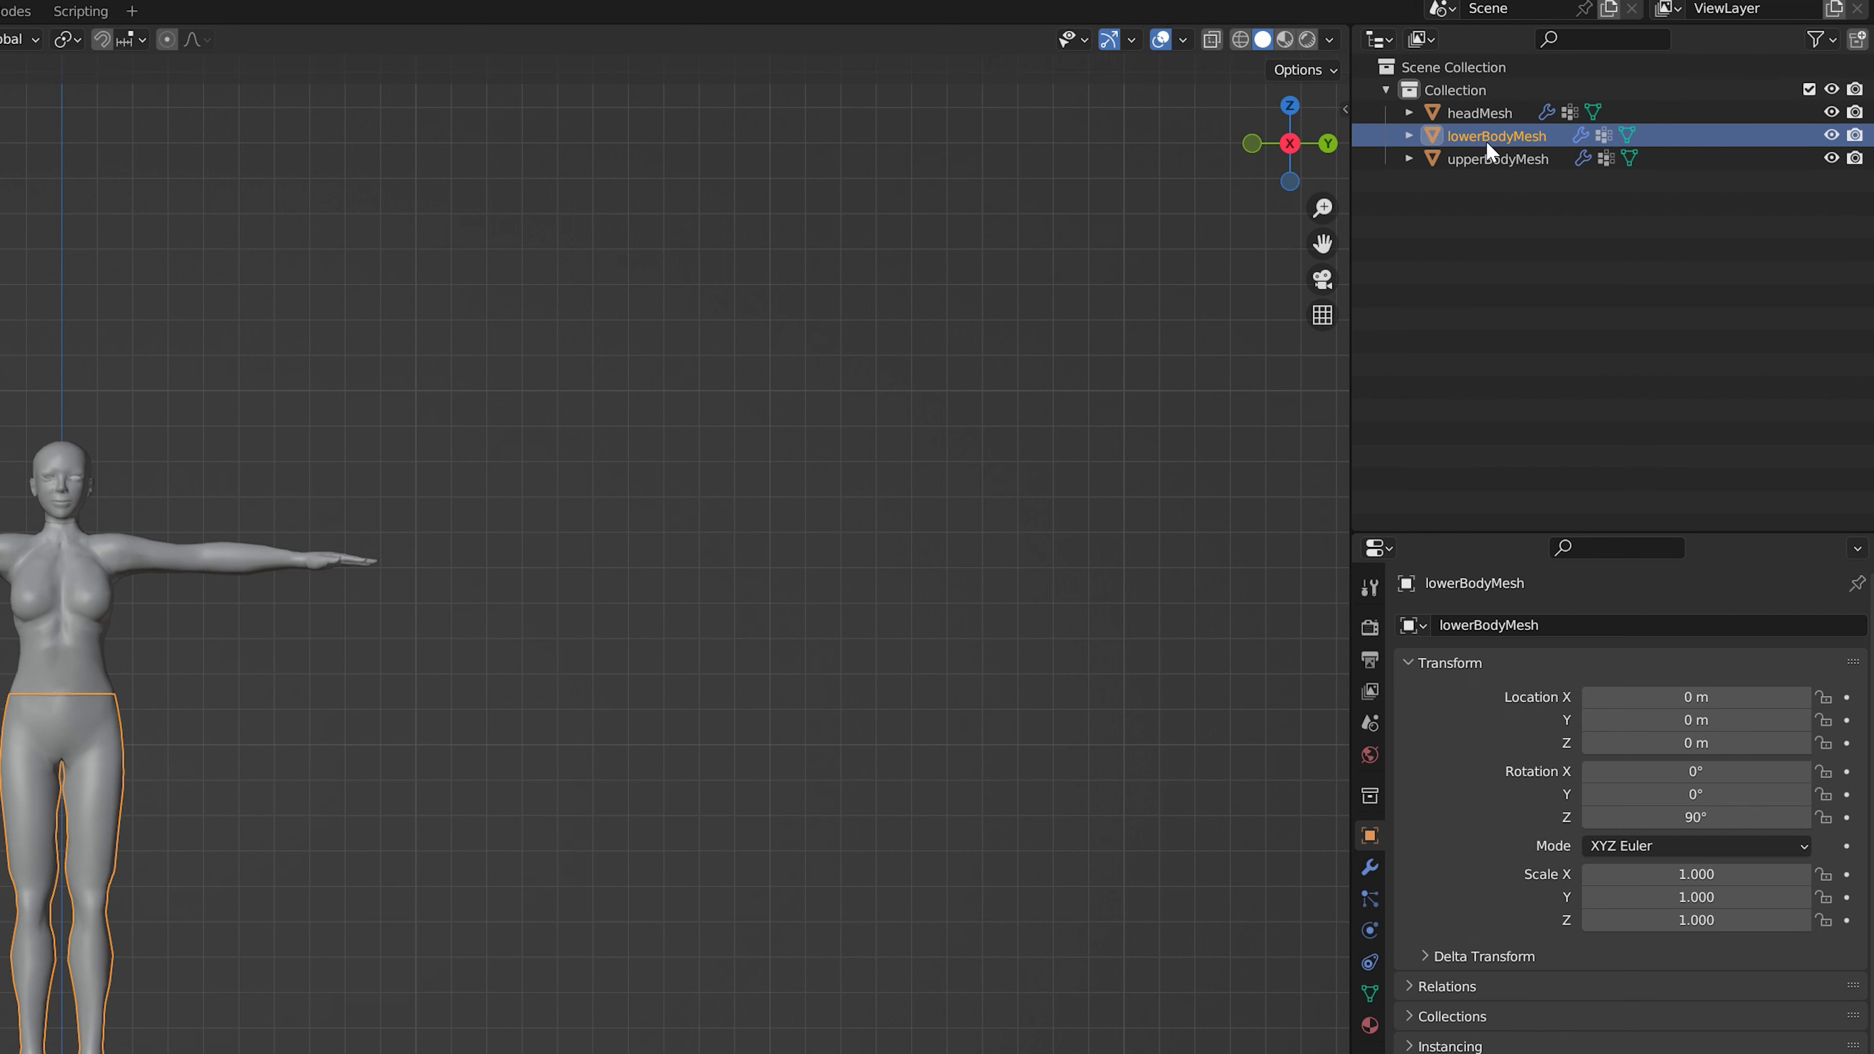
pyautogui.click(1478, 159)
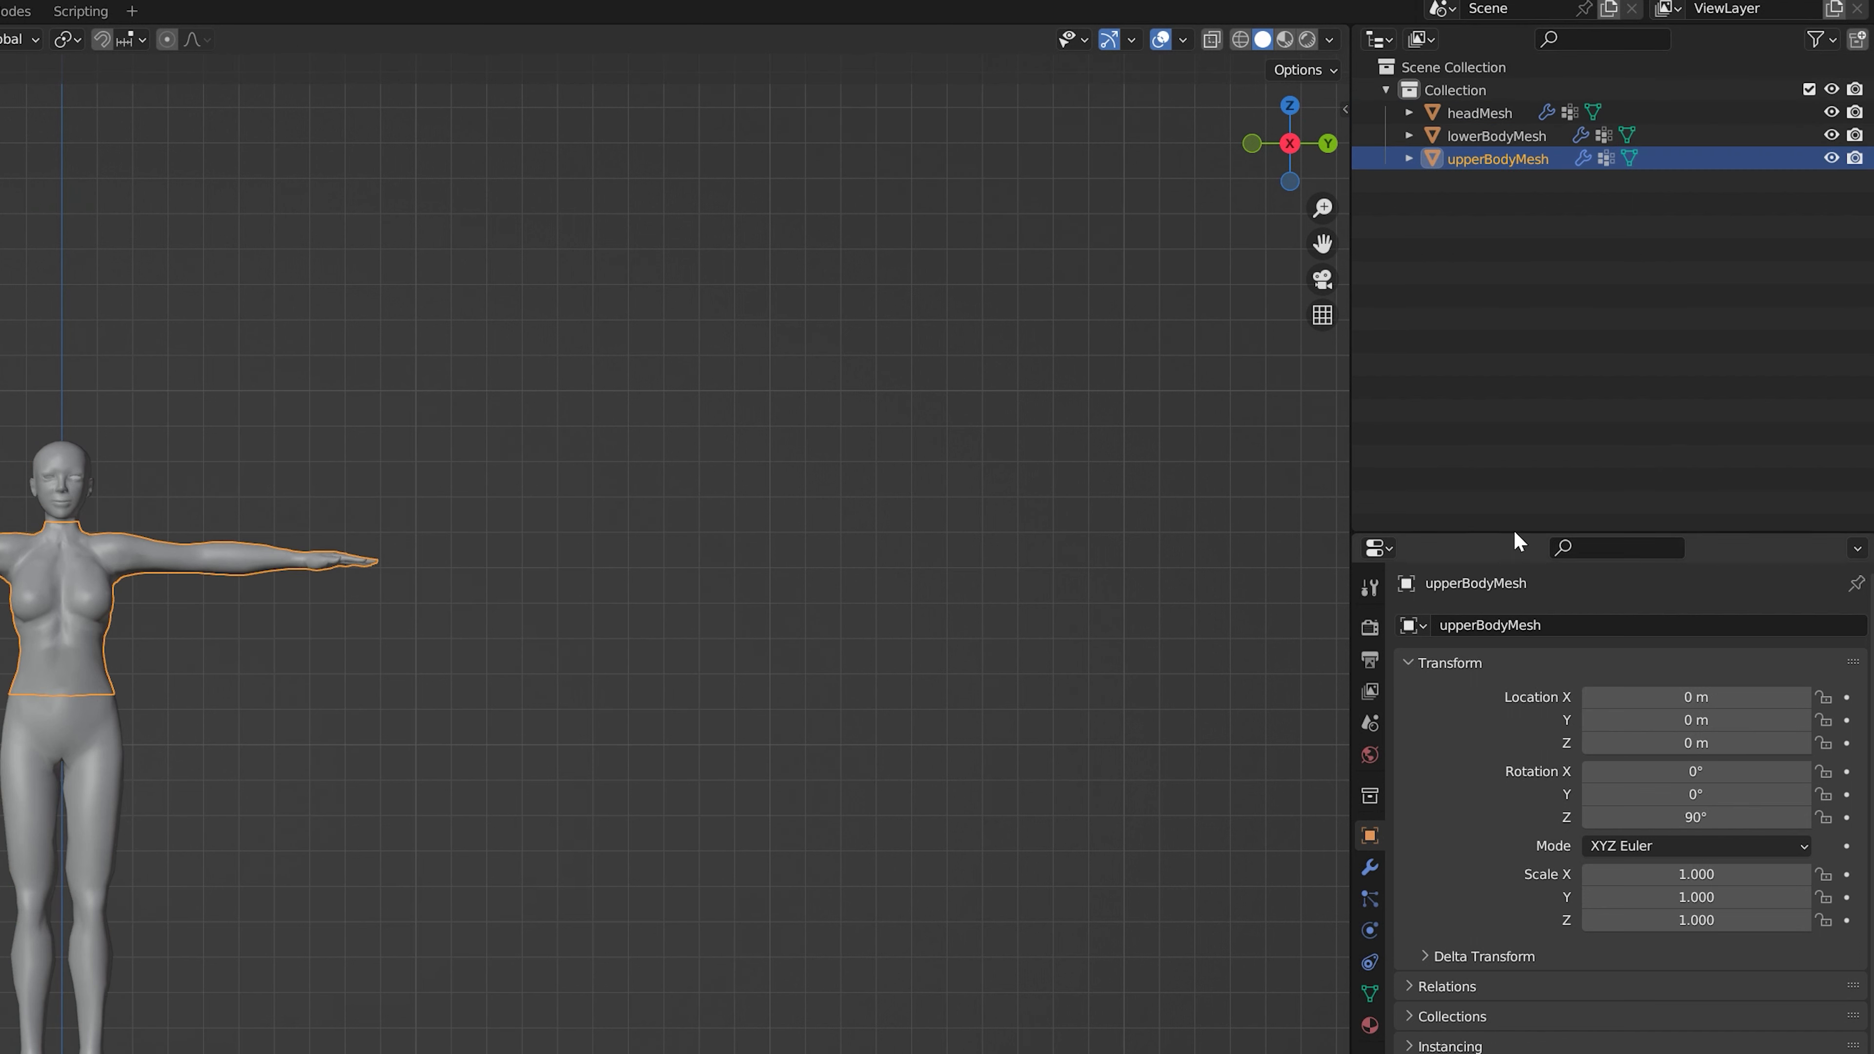
pyautogui.click(1506, 288)
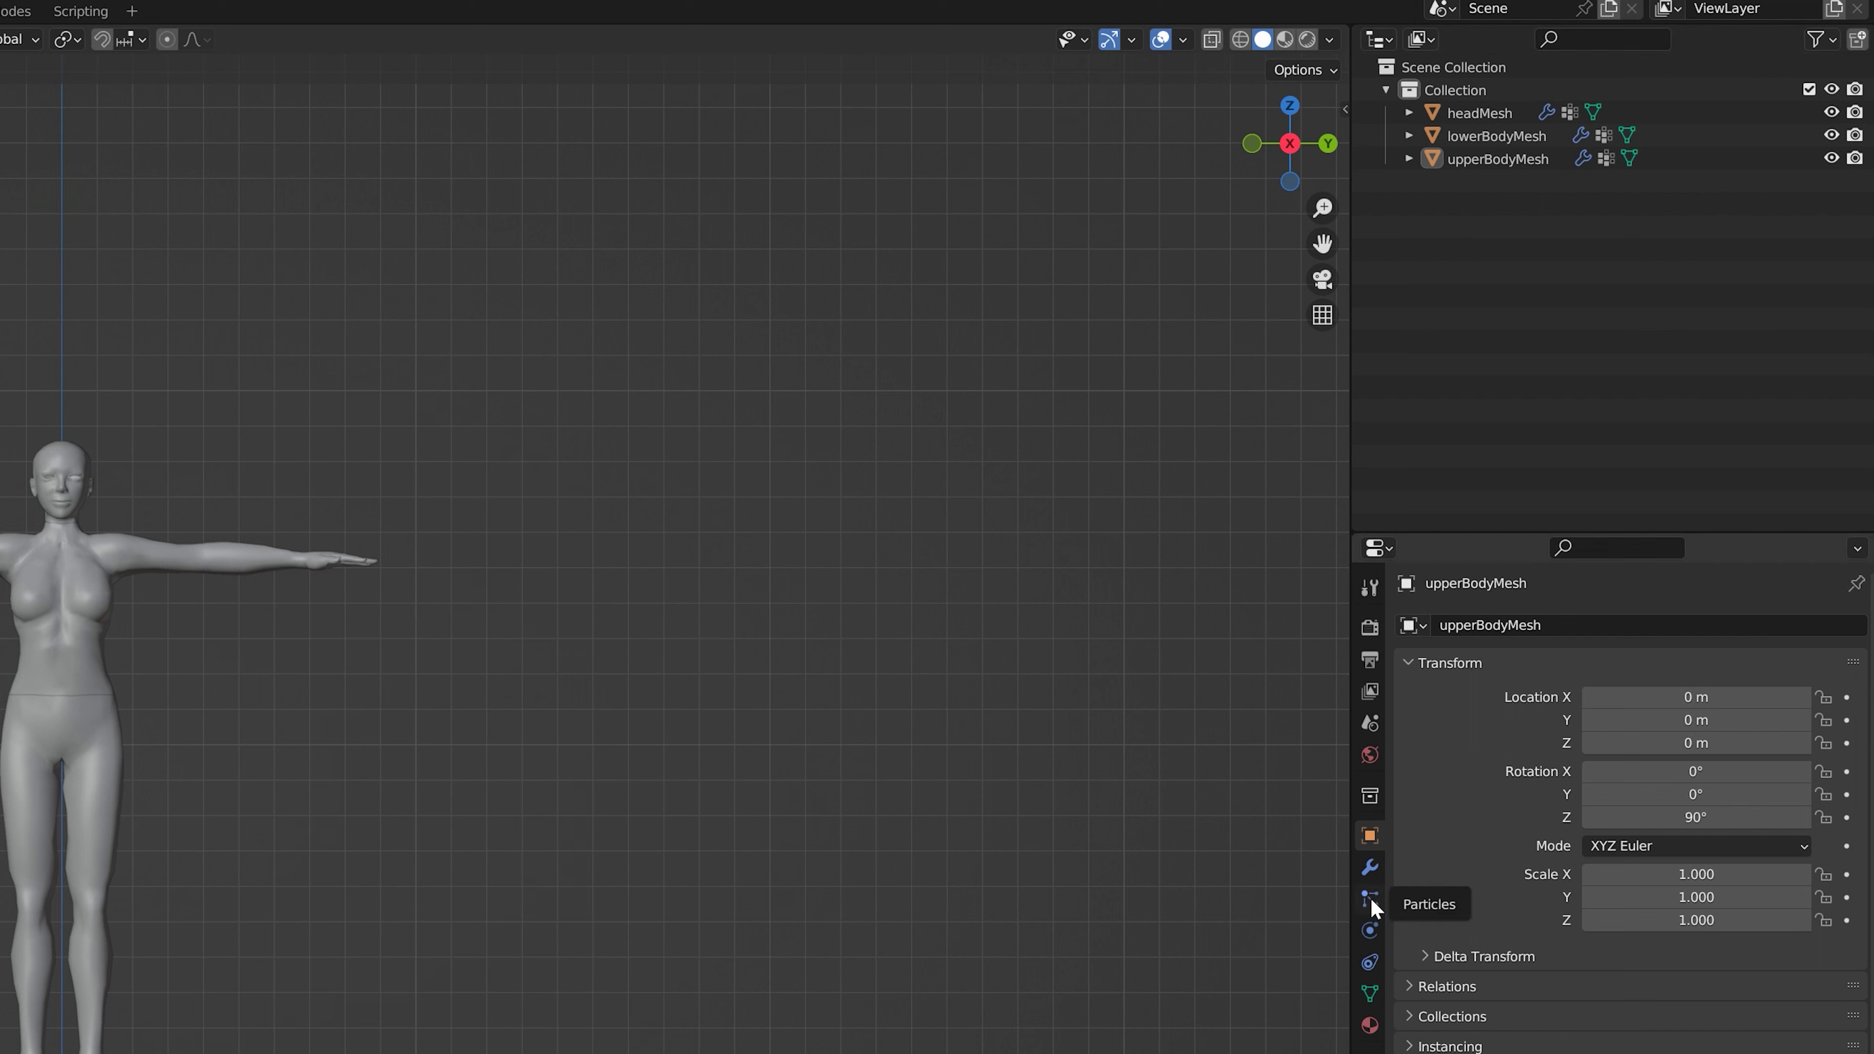
pyautogui.click(65, 469)
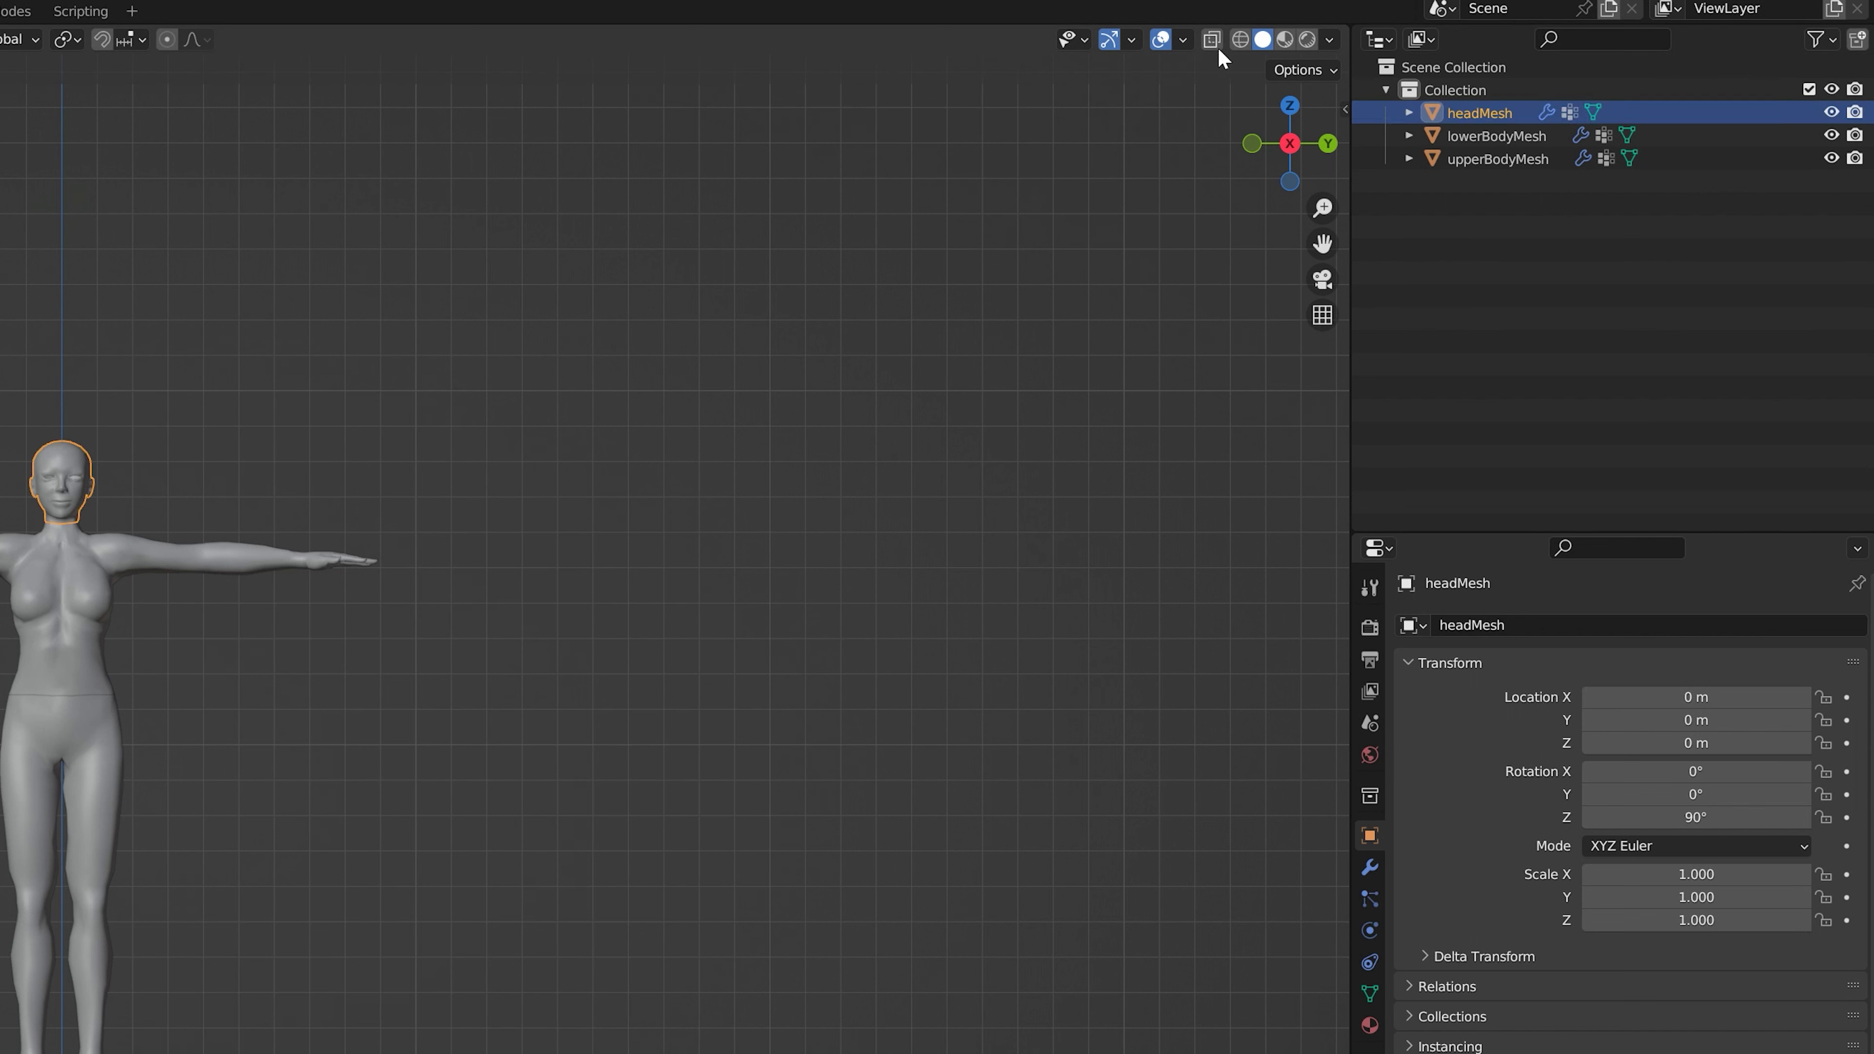
pyautogui.click(1369, 993)
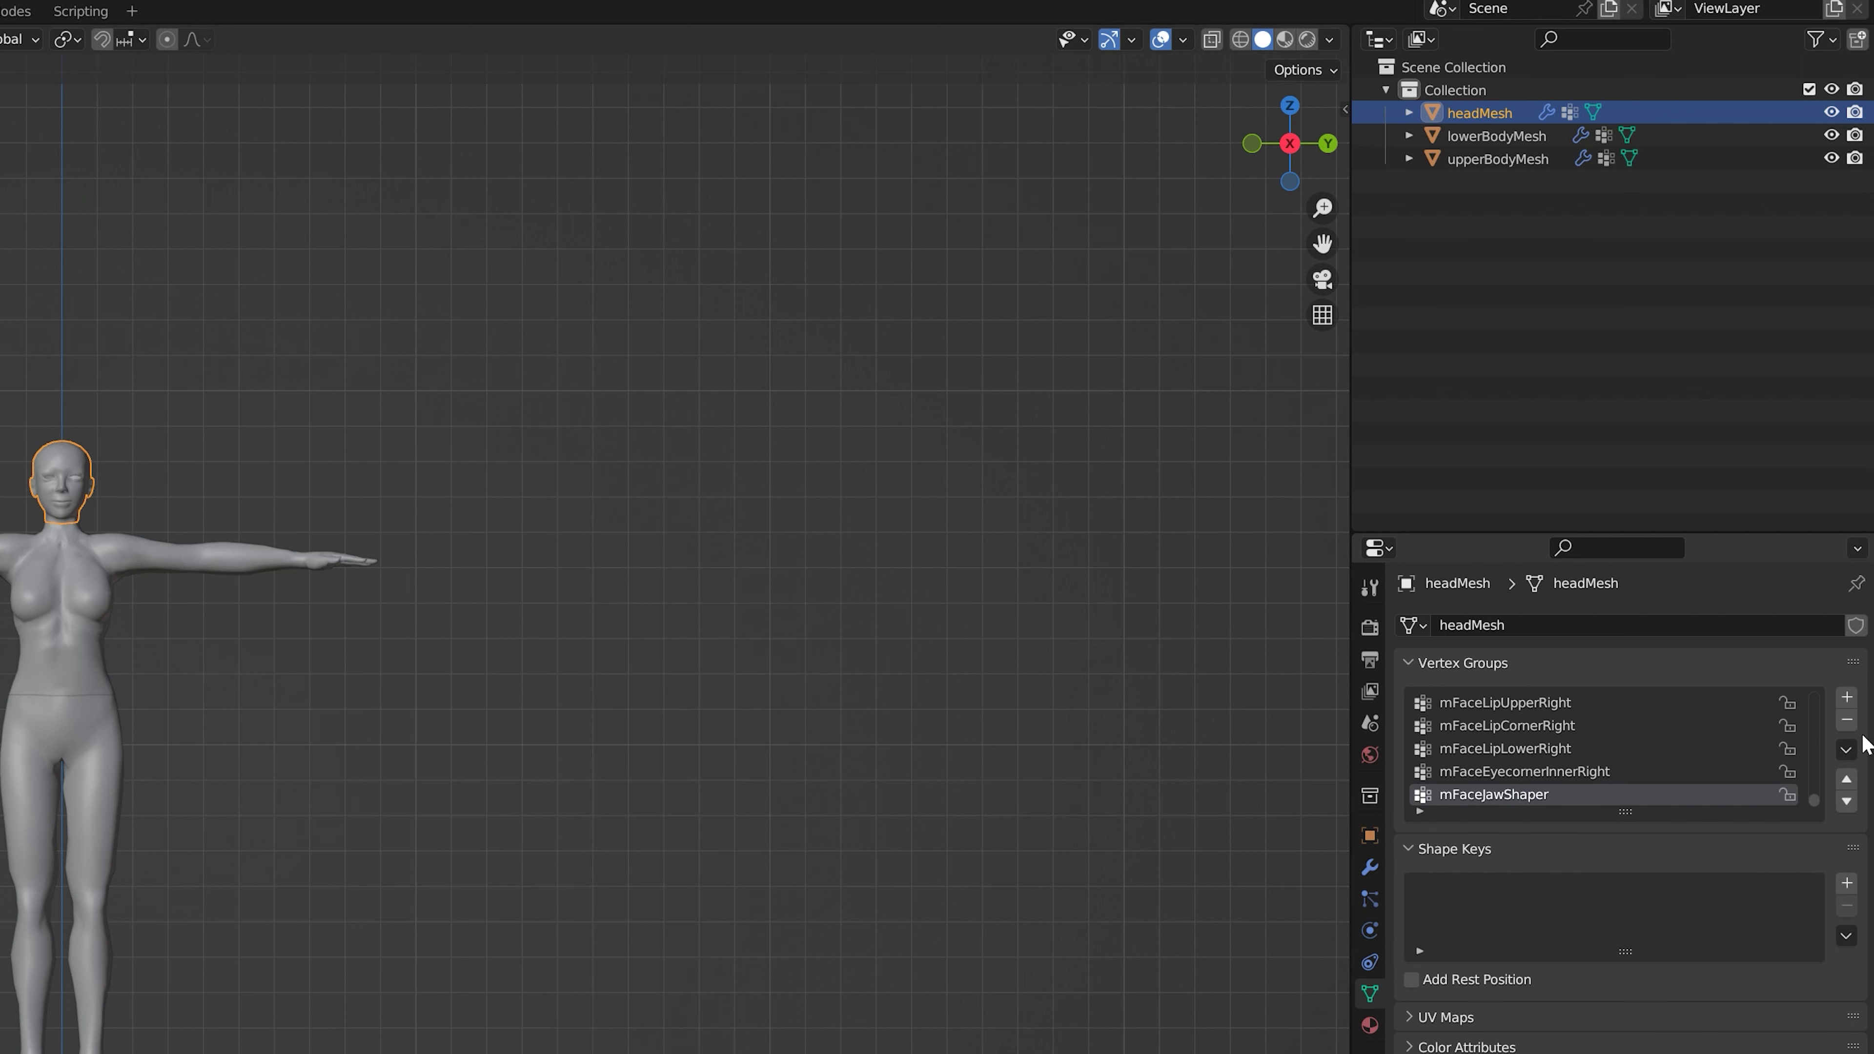
pyautogui.click(1847, 750)
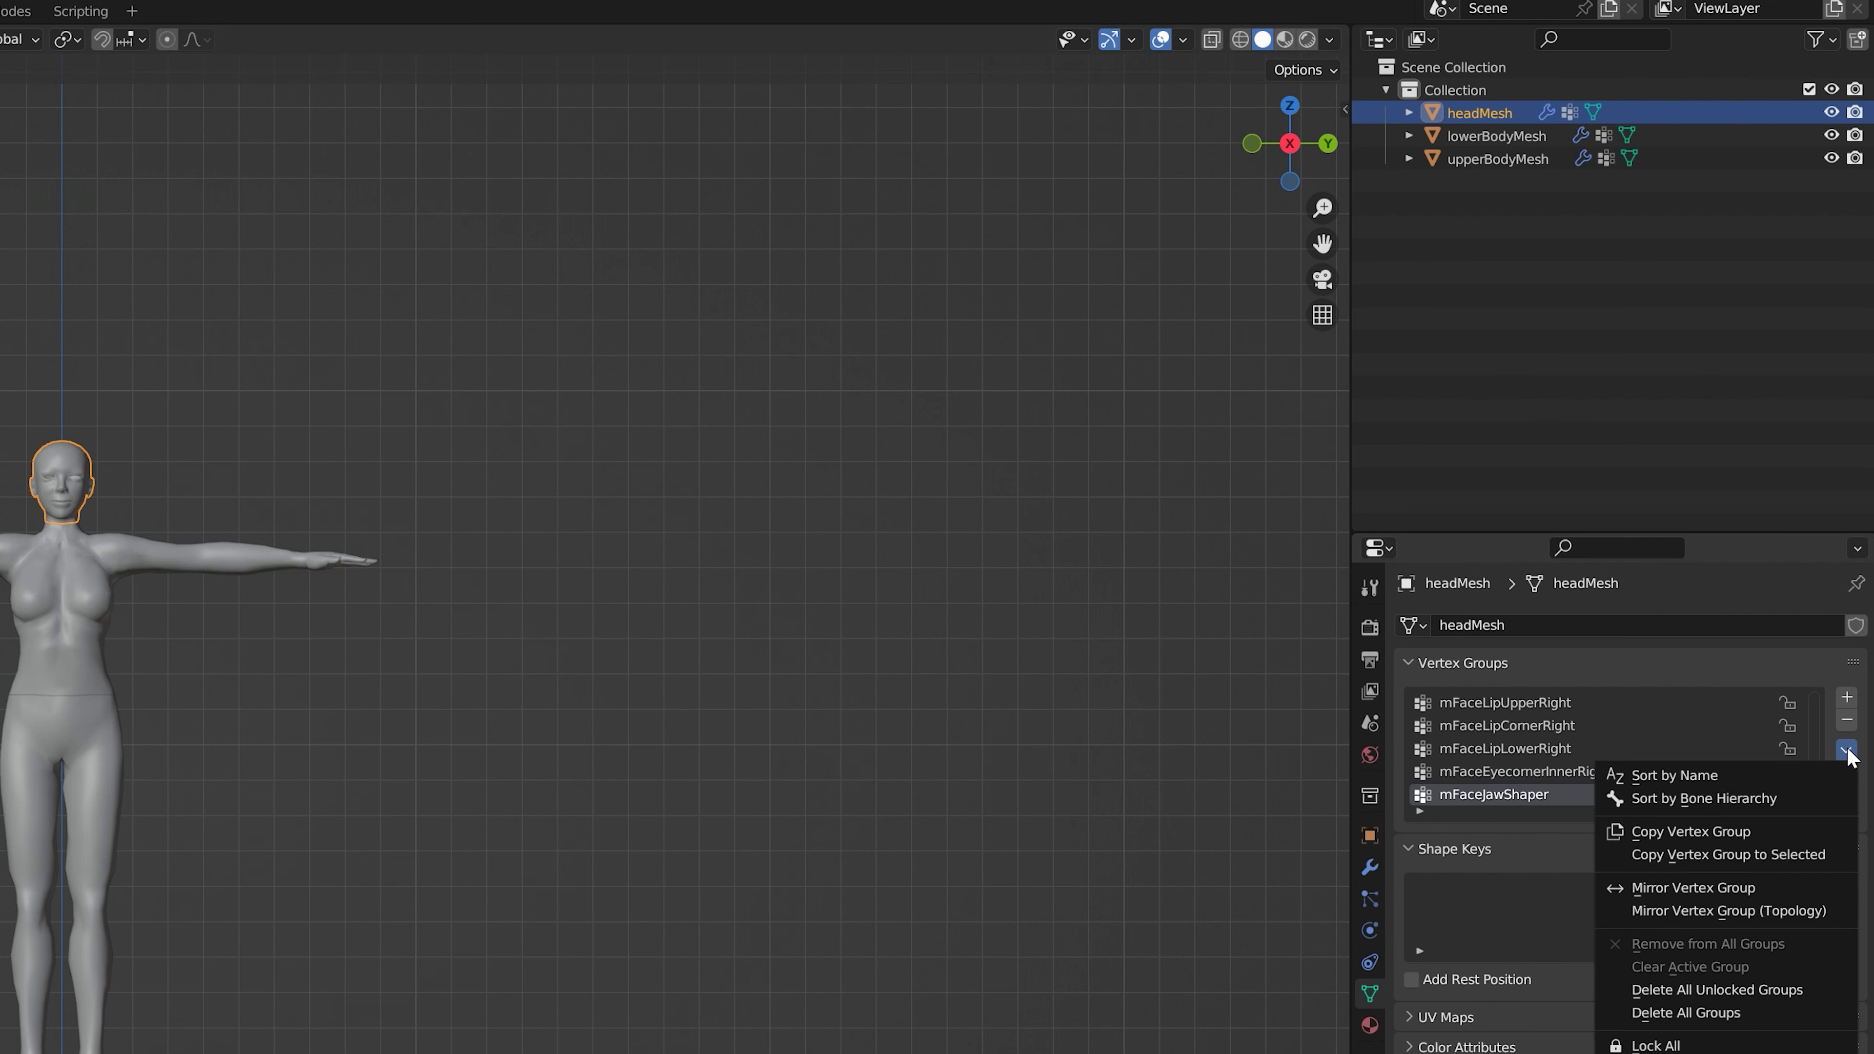
pyautogui.click(1704, 1012)
# Delete all vertex groups from lowerBodyMesh and upperBodyMesh.
pyautogui.click(1506, 136)
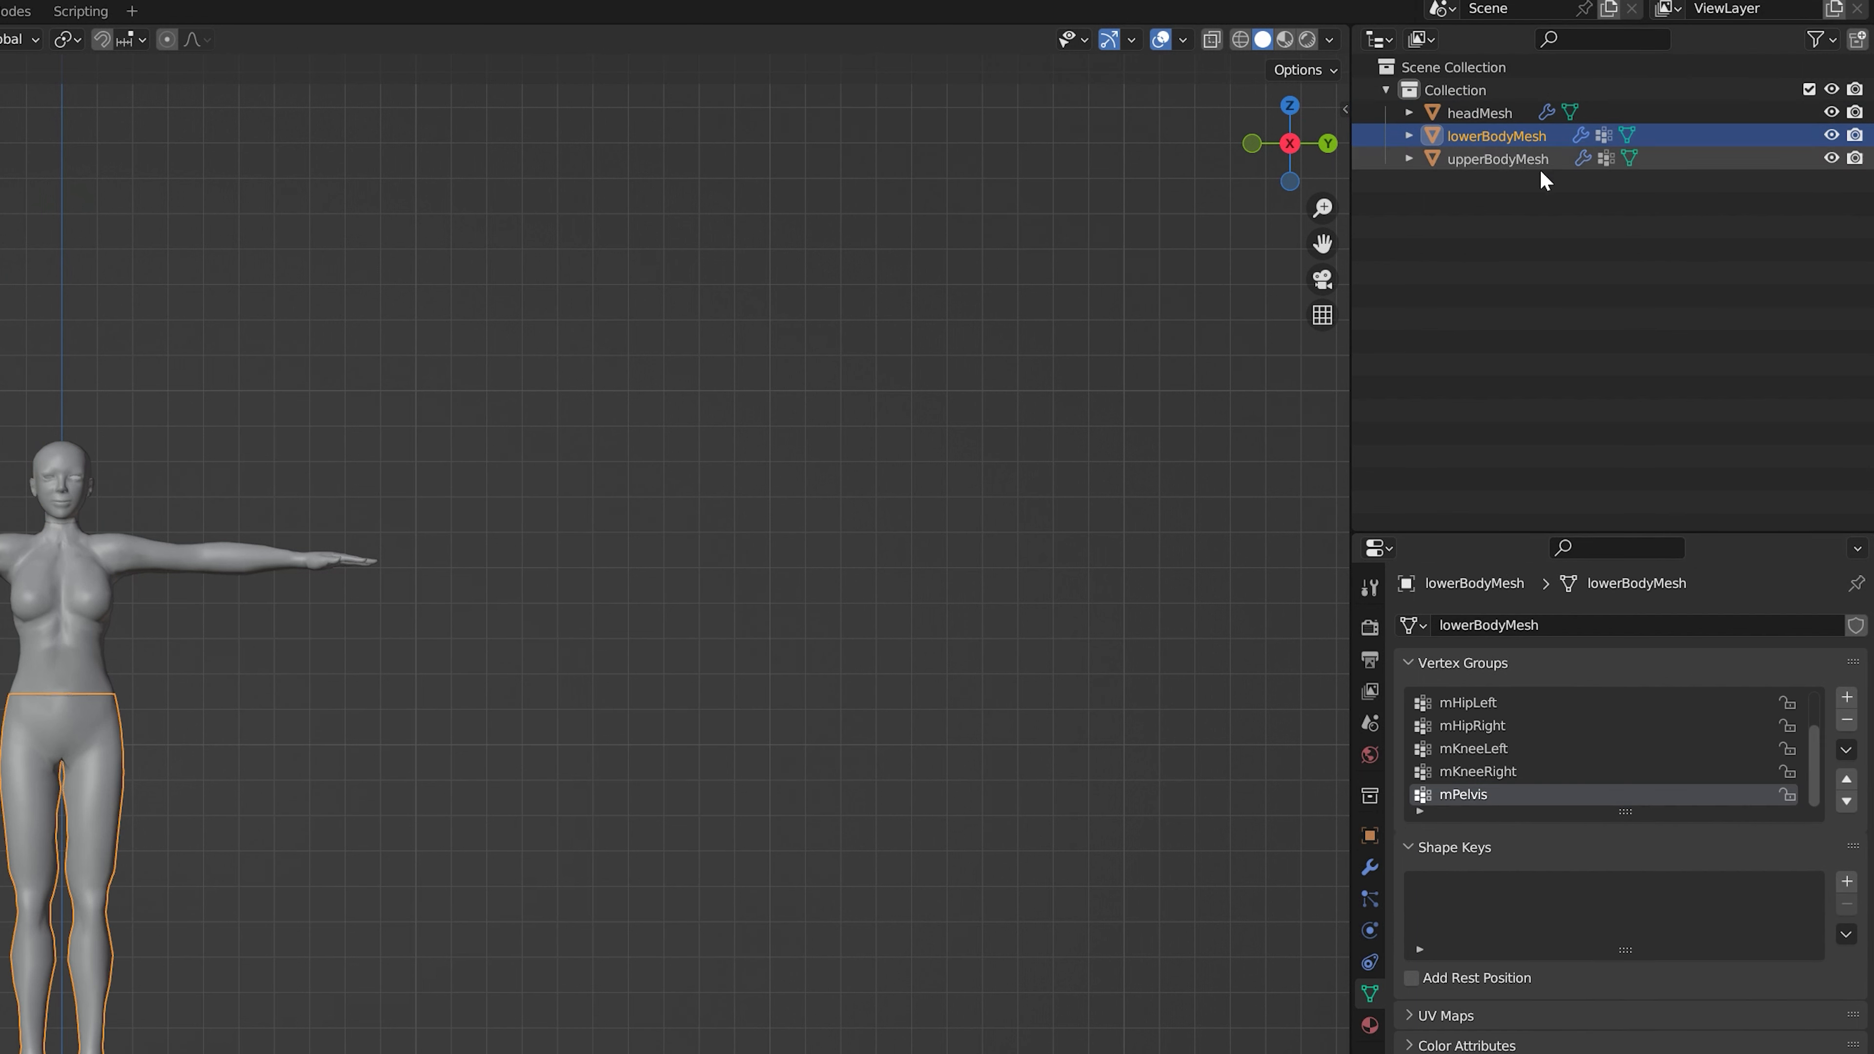
pyautogui.click(1847, 751)
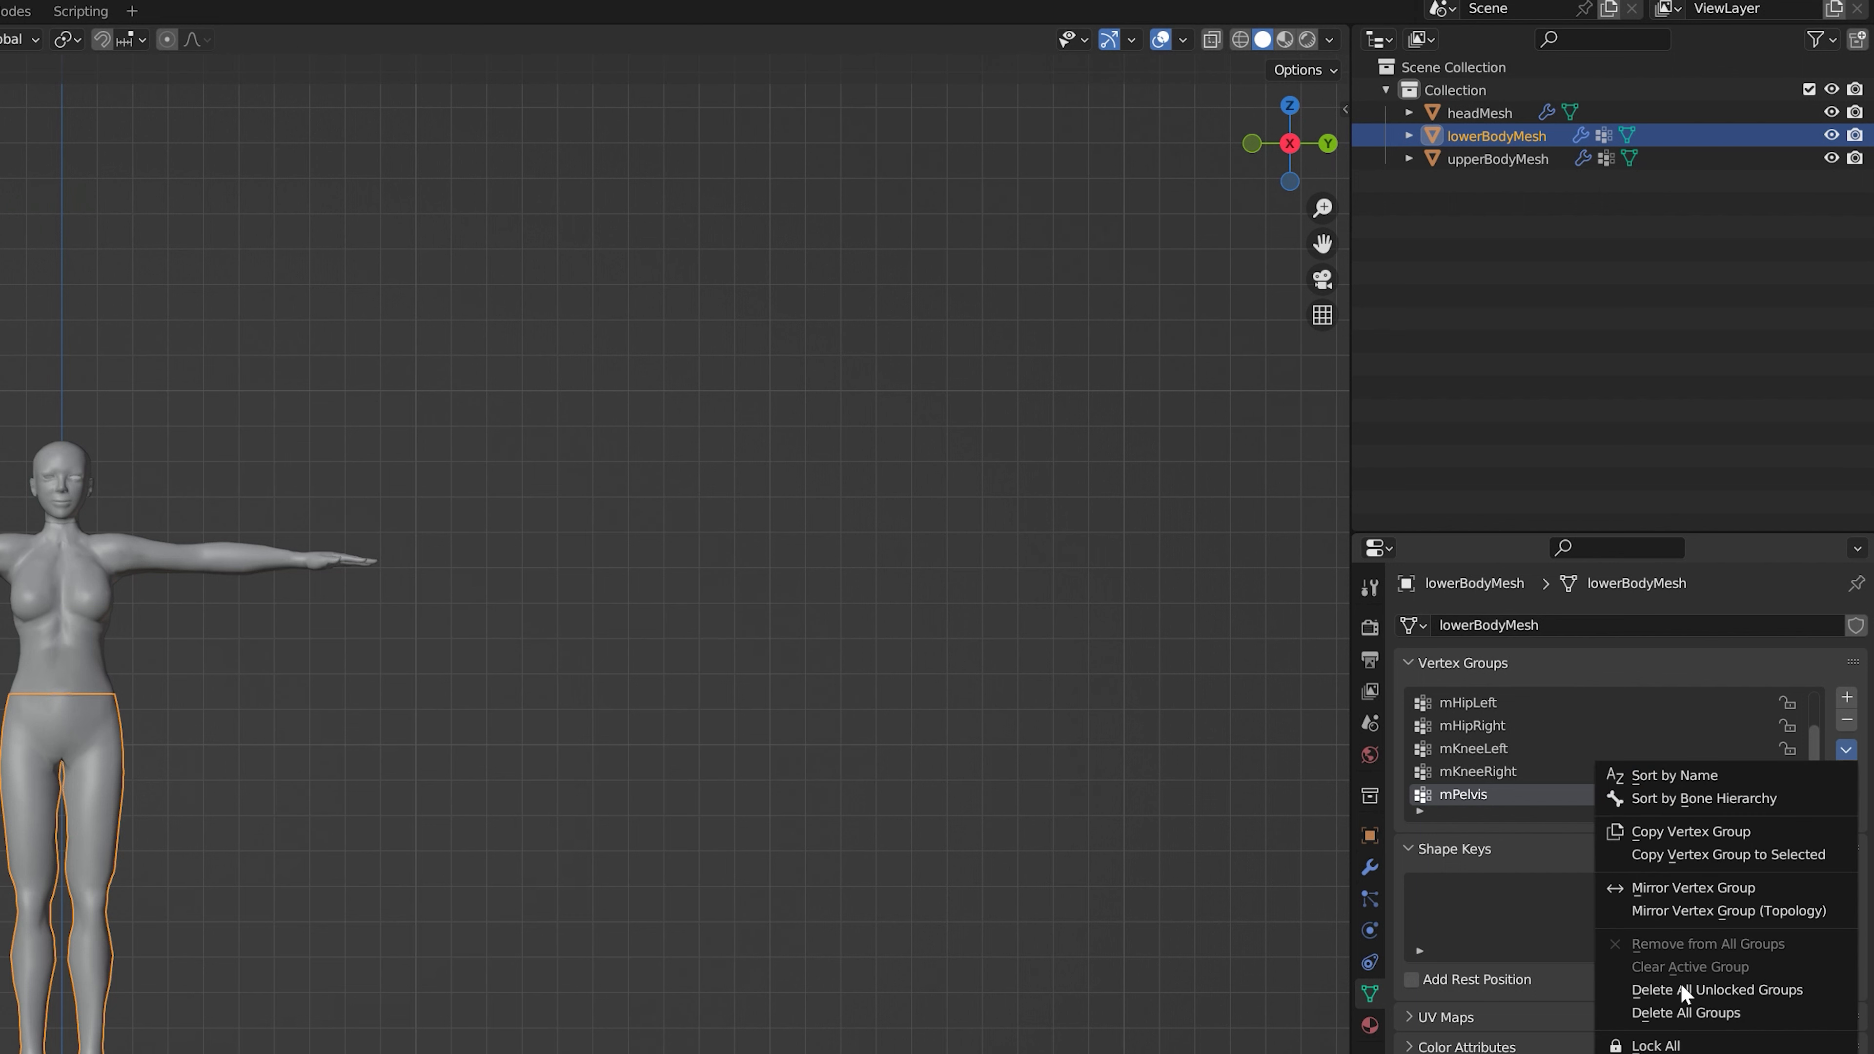
pyautogui.click(1685, 1014)
pyautogui.click(1509, 159)
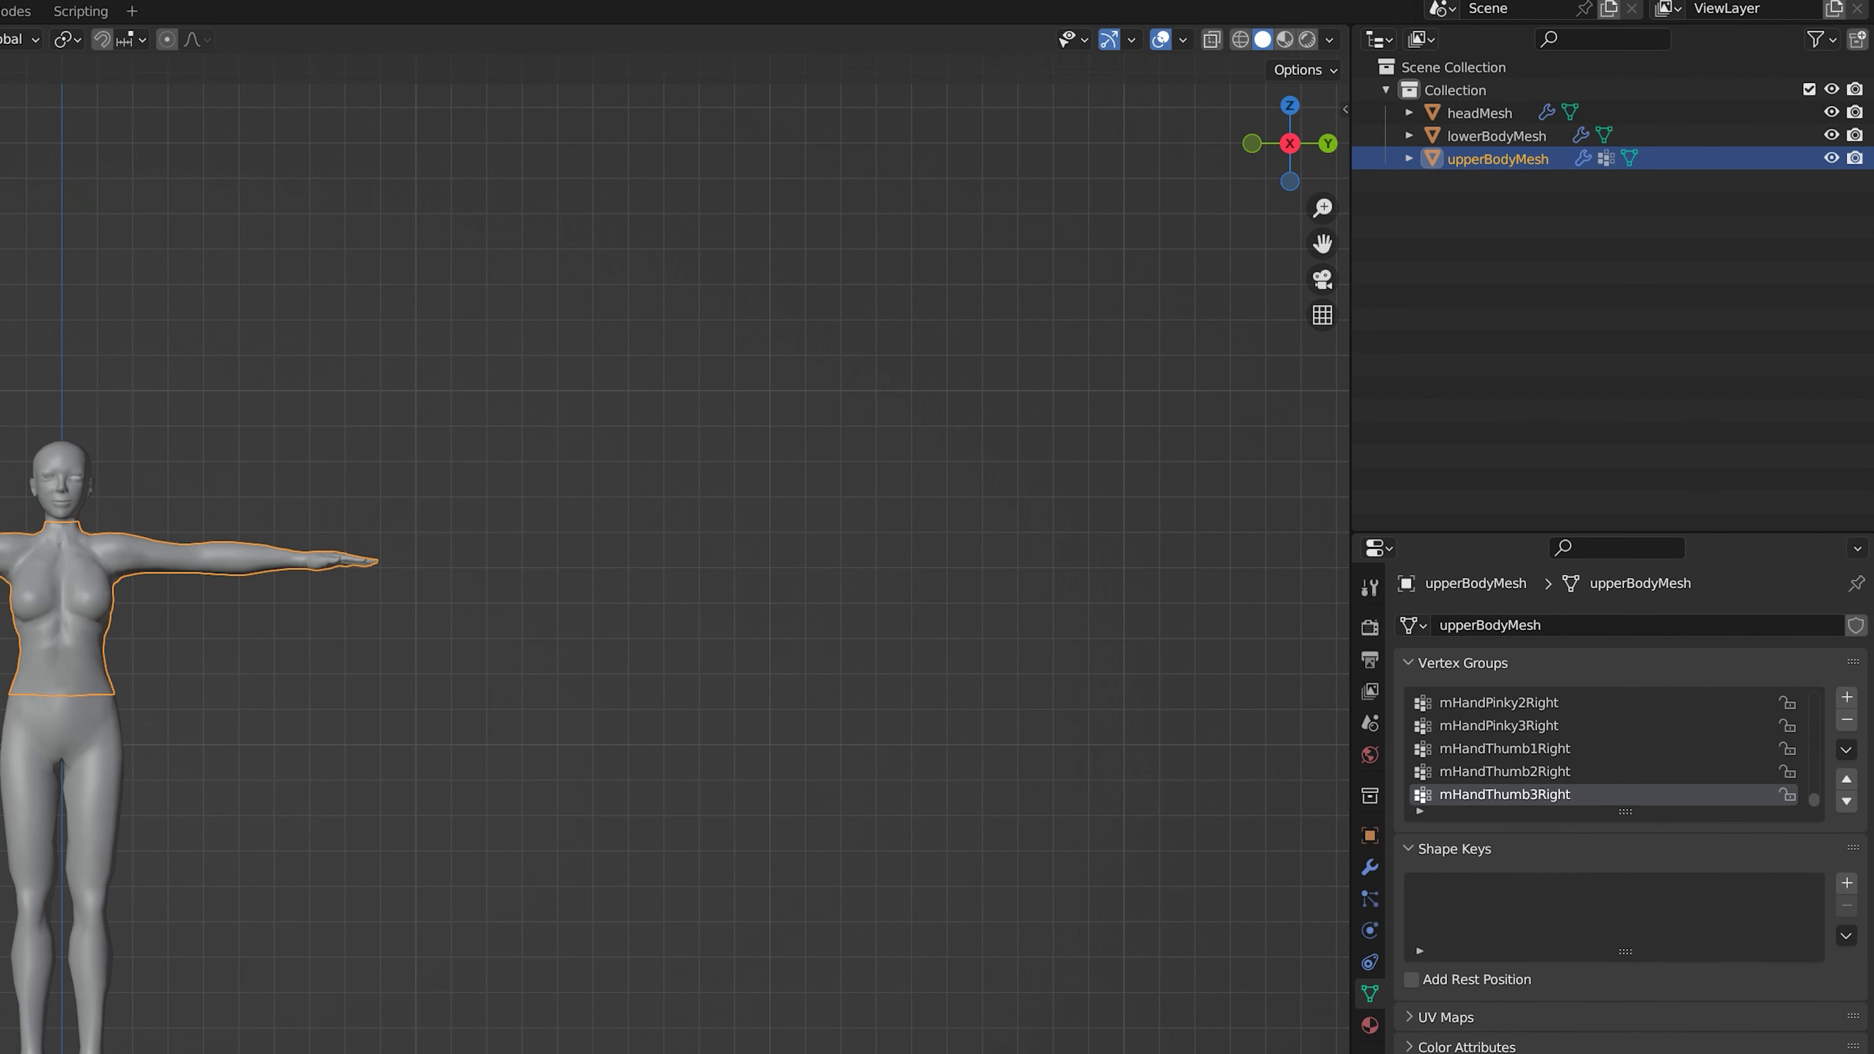
pyautogui.click(1847, 751)
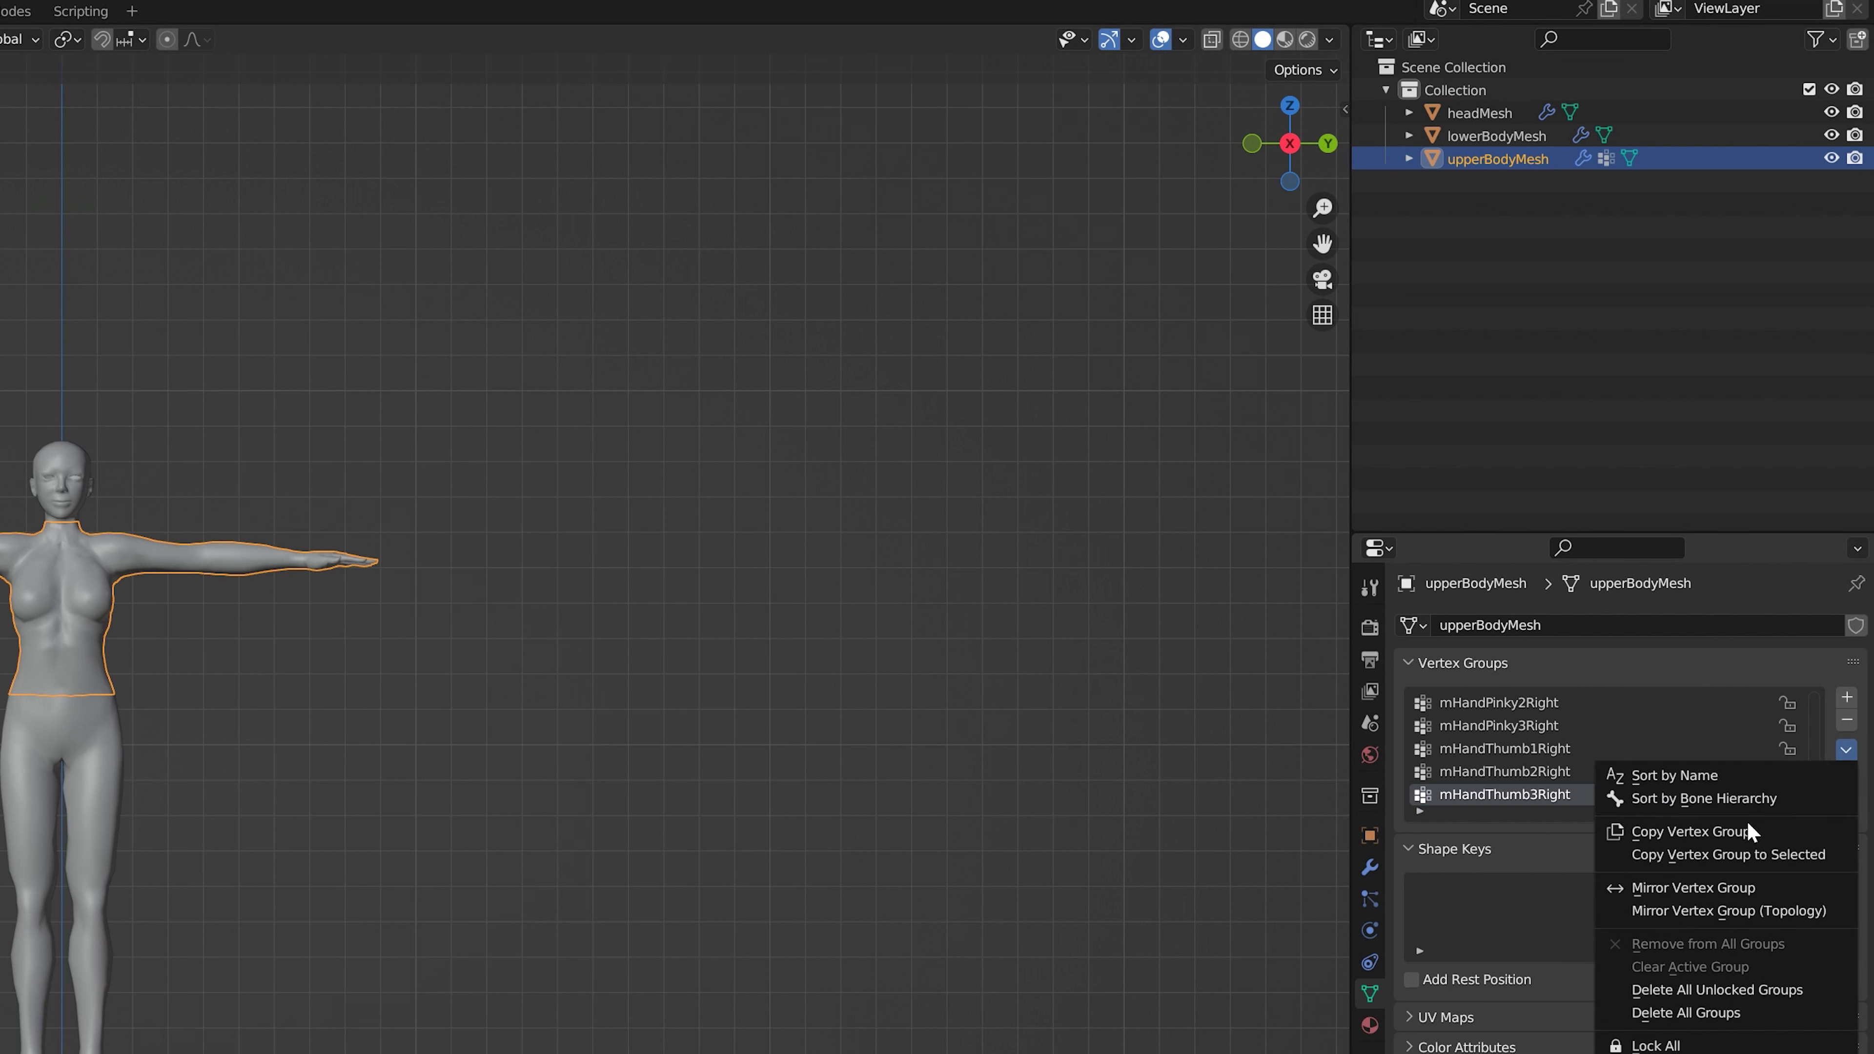
pyautogui.click(1694, 1016)
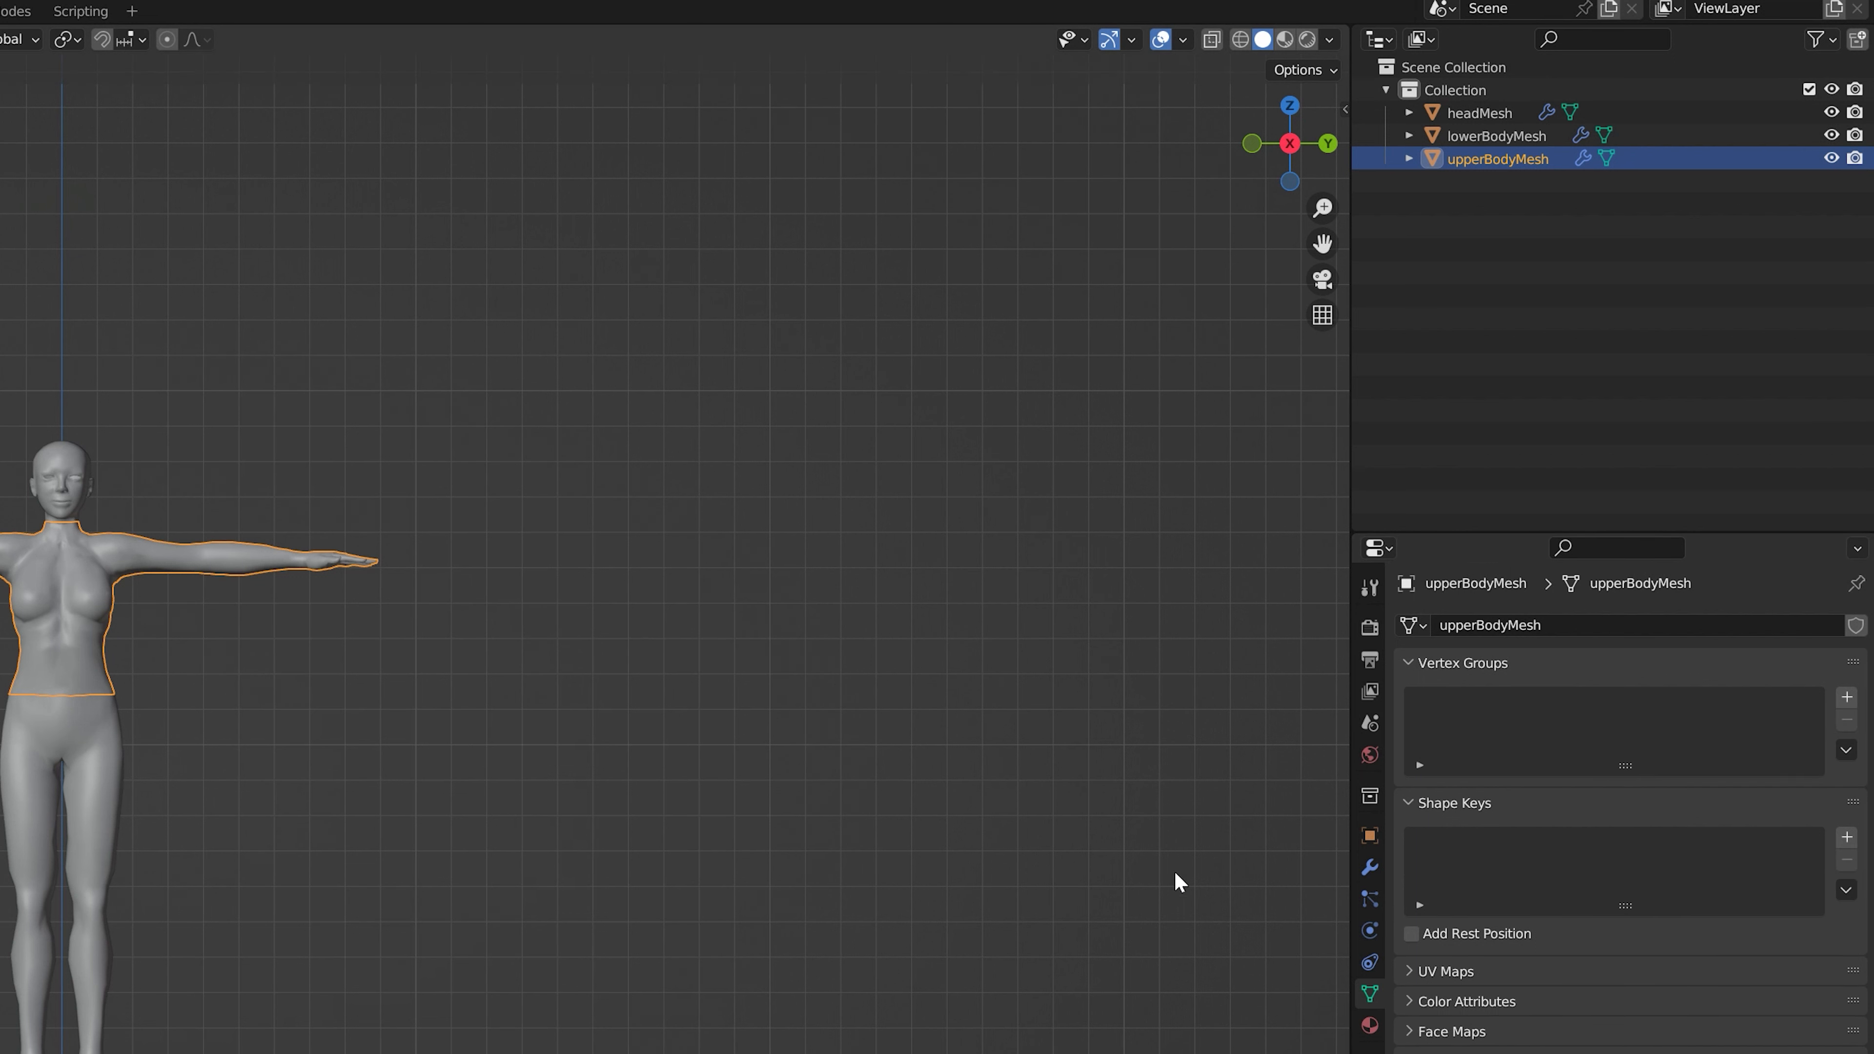
# Add a vertex group named head to headMesh and assign all of its vertices to it.
pyautogui.click(117, 507)
pyautogui.click(93, 488)
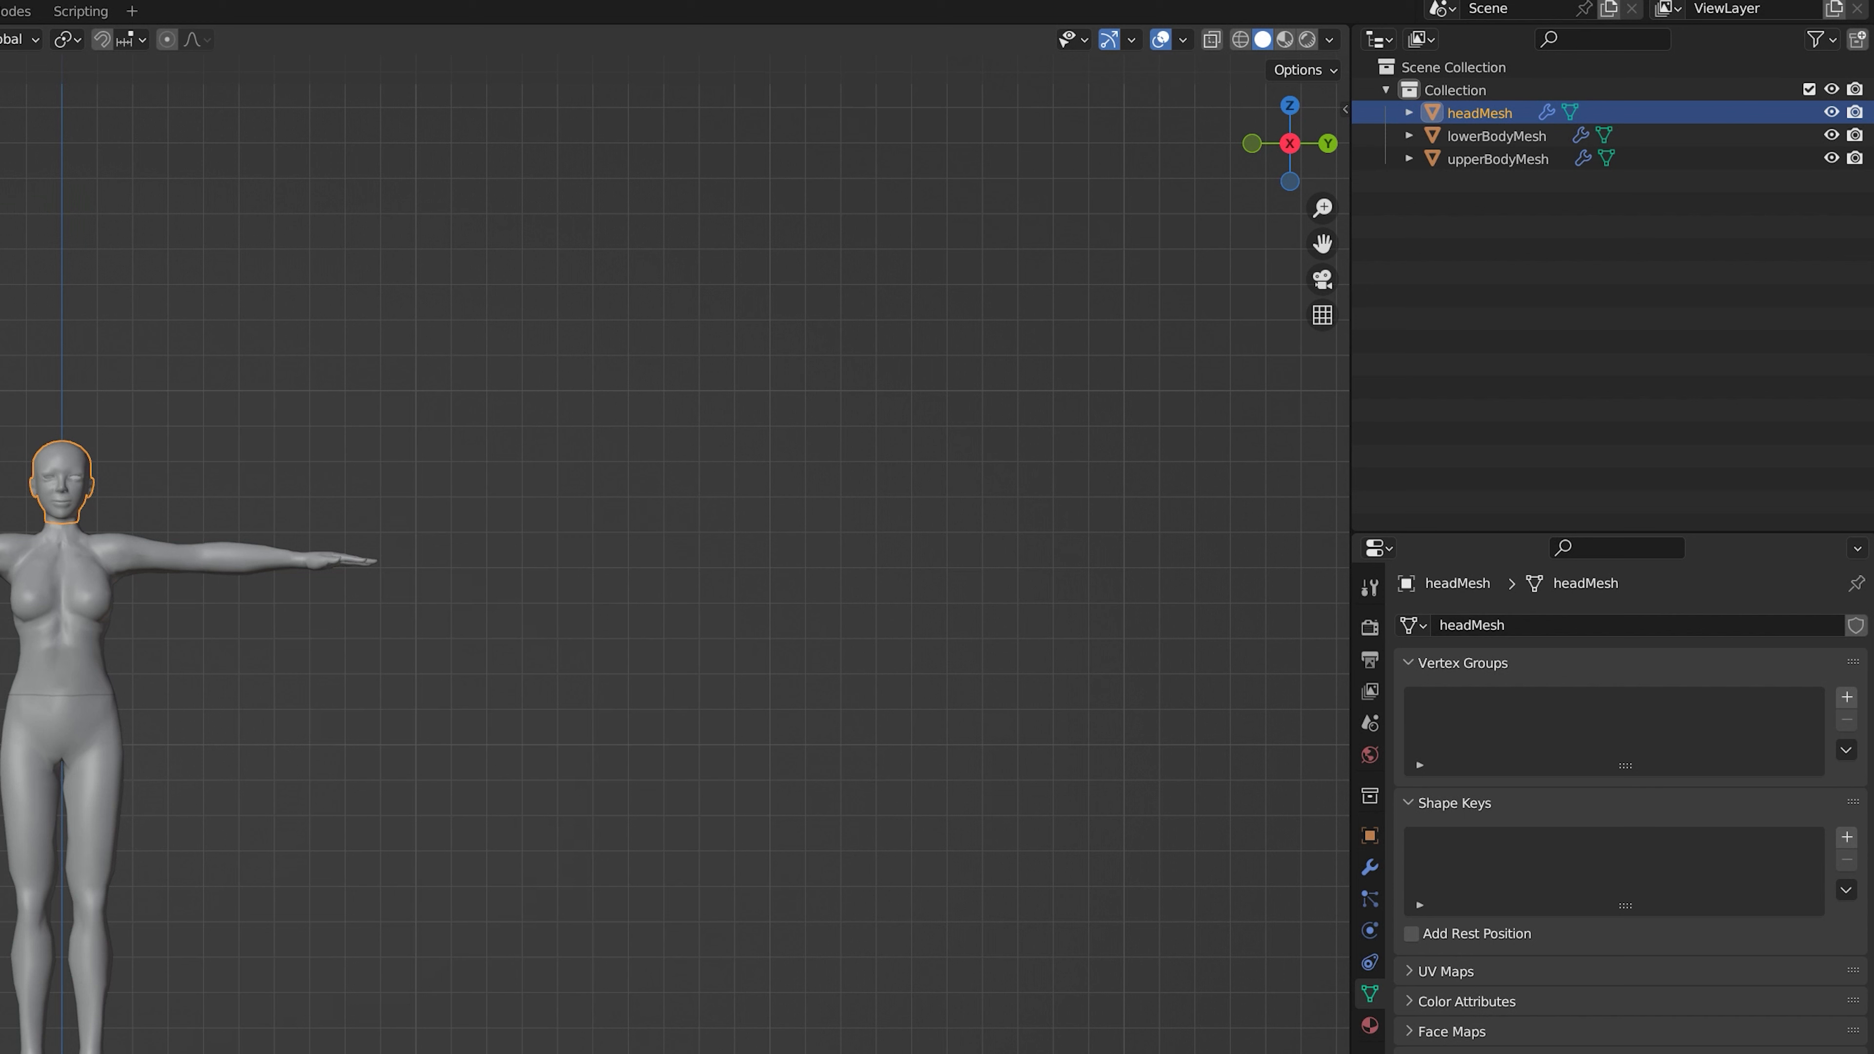
pyautogui.press('Tab')
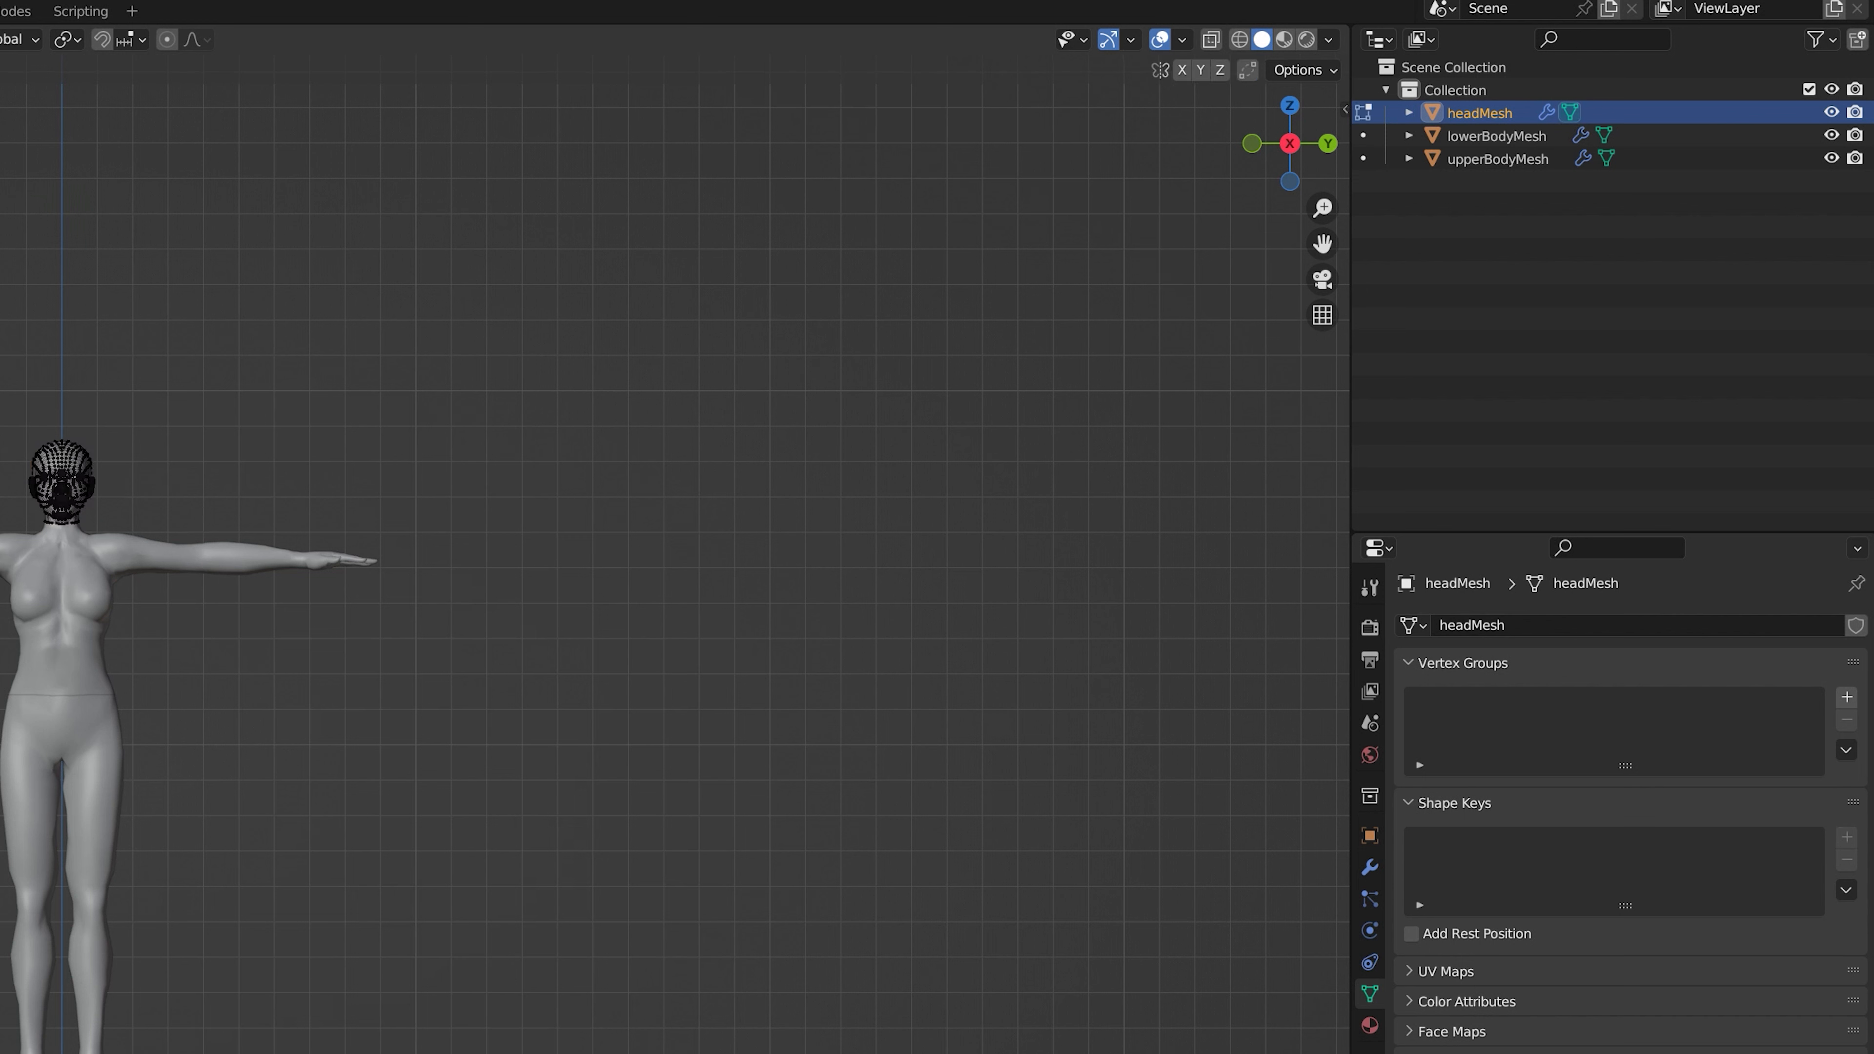
pyautogui.rightClick(3, 390)
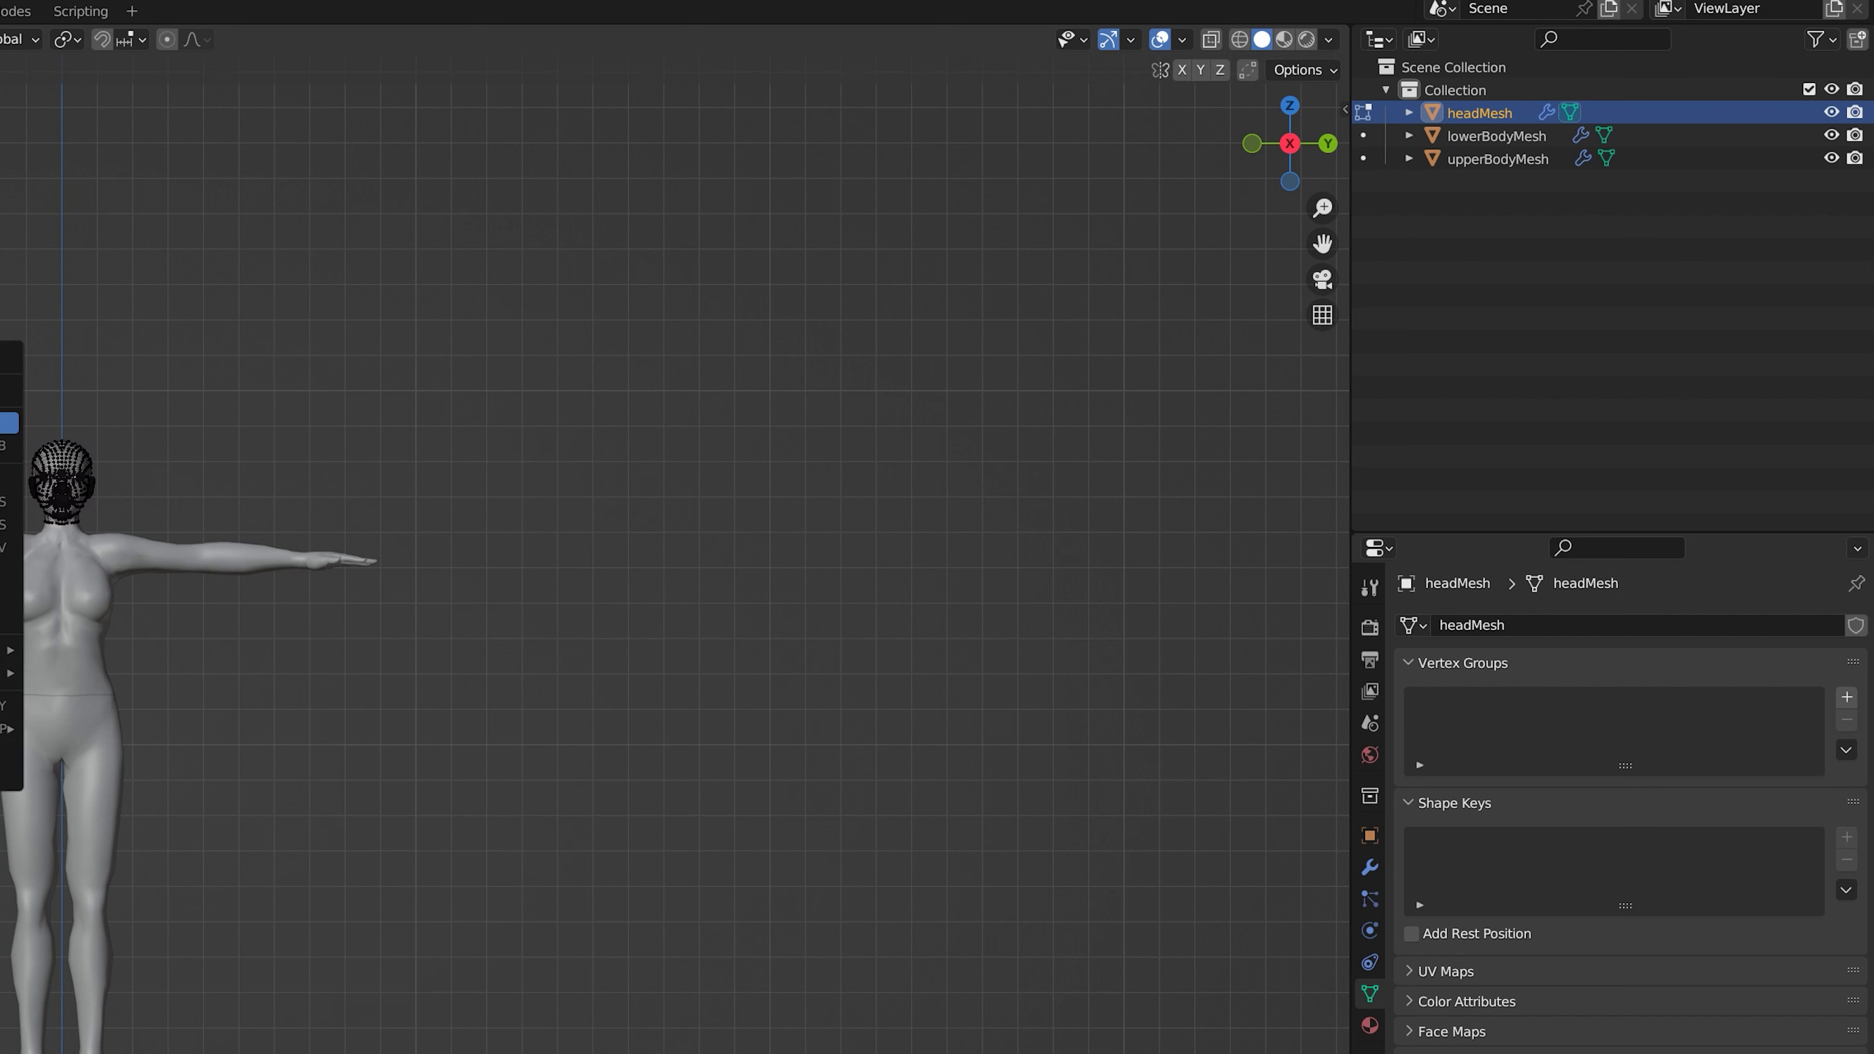
pyautogui.press('a')
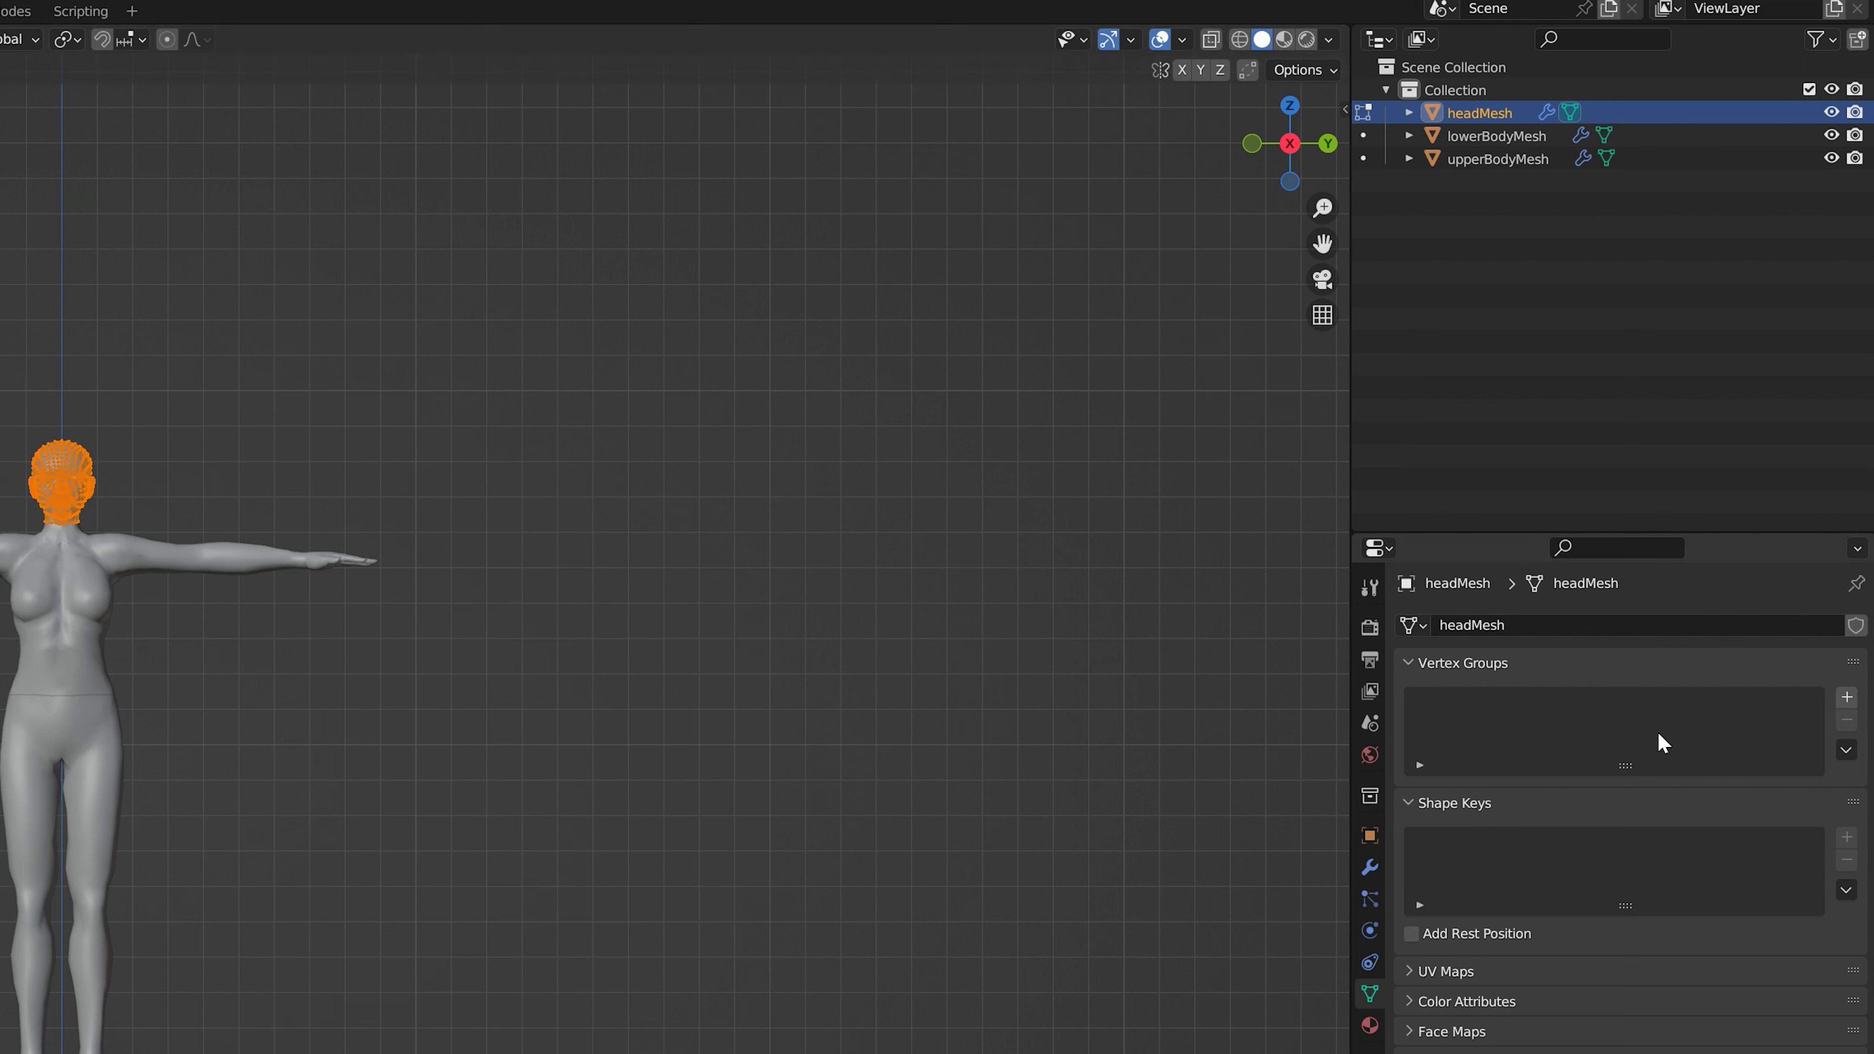
pyautogui.click(1846, 697)
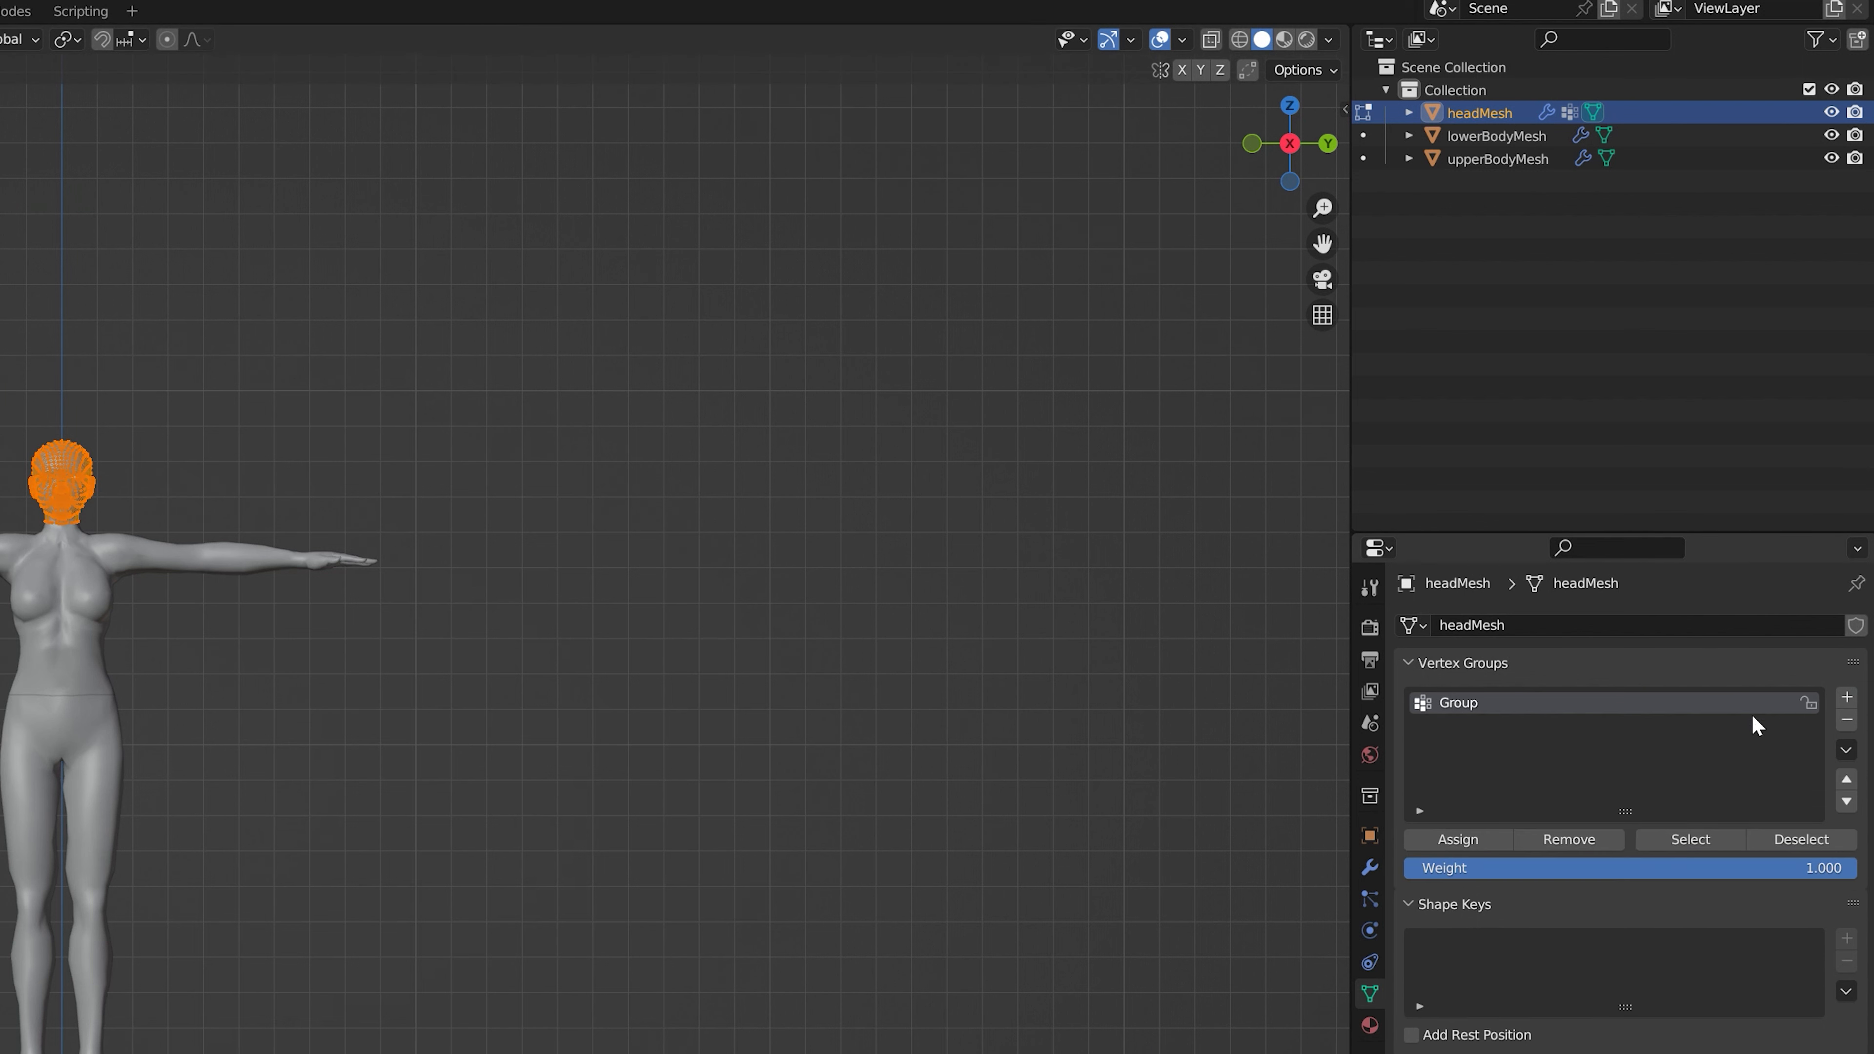
pyautogui.doubleClick(1476, 703)
pyautogui.write('head')
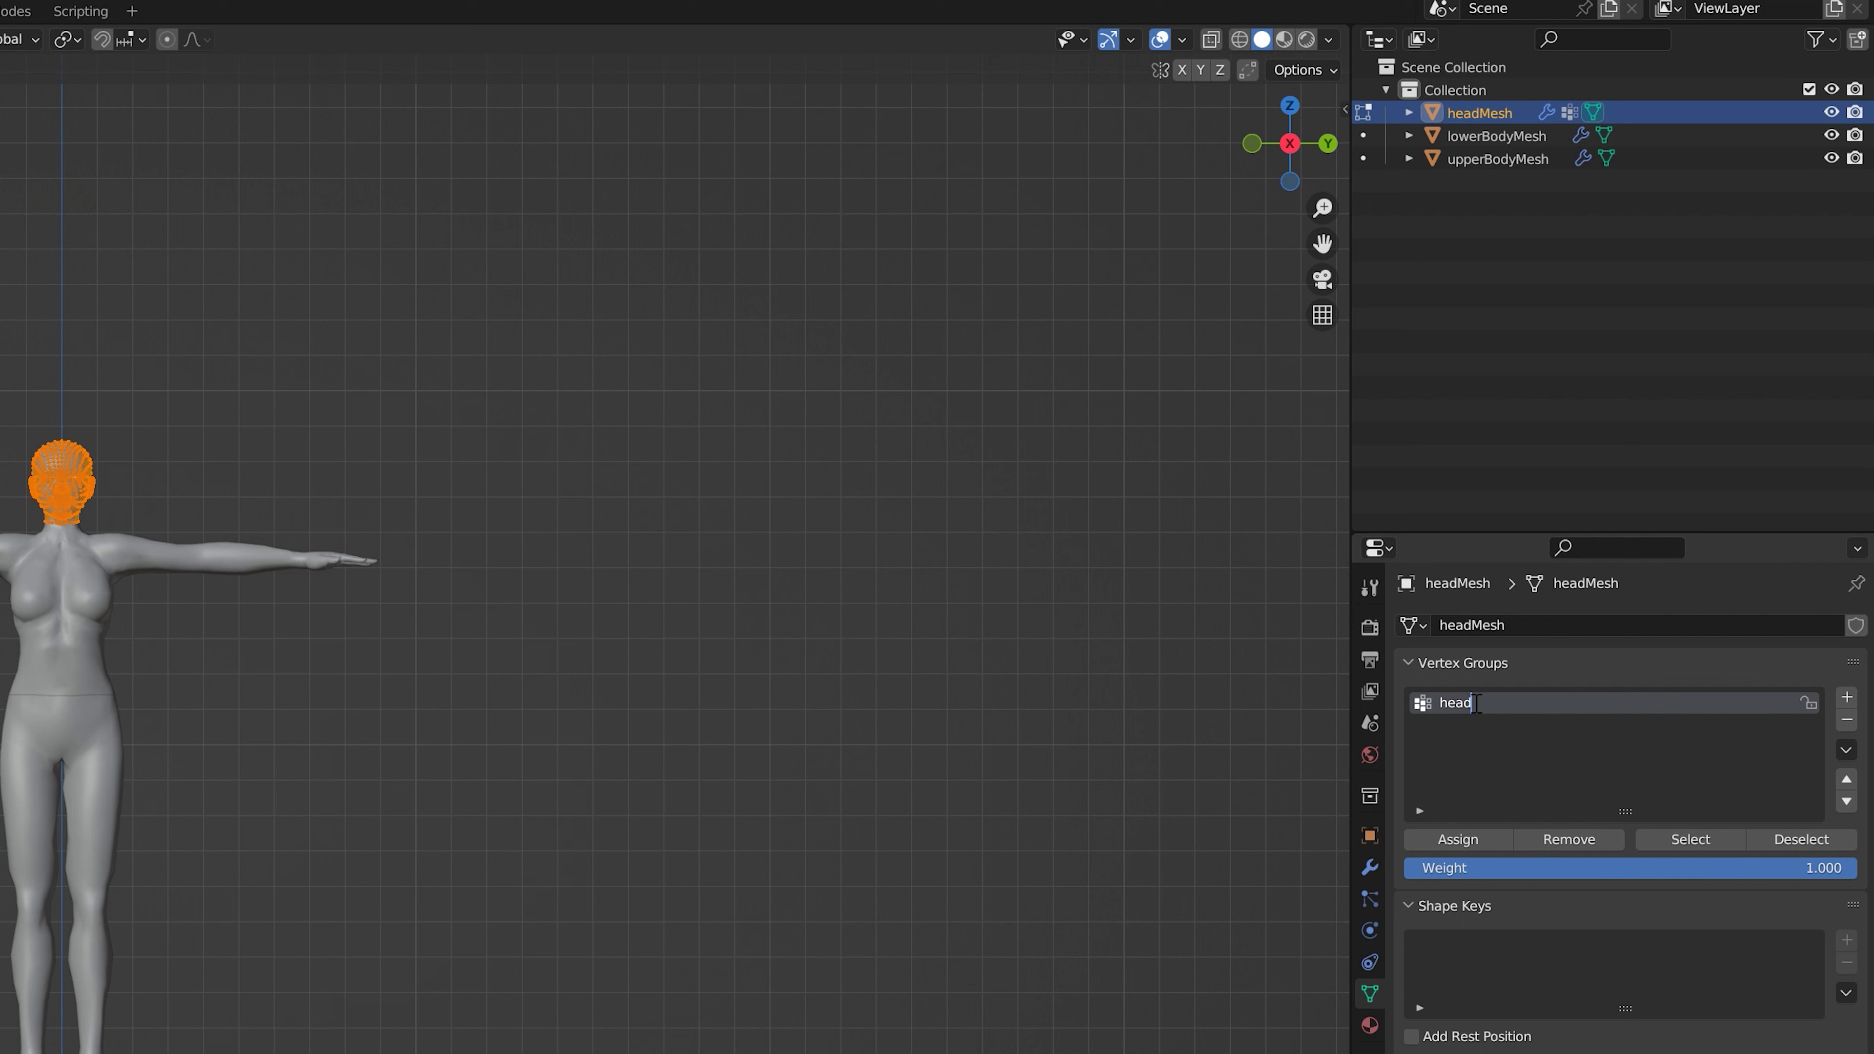
pyautogui.click(1467, 837)
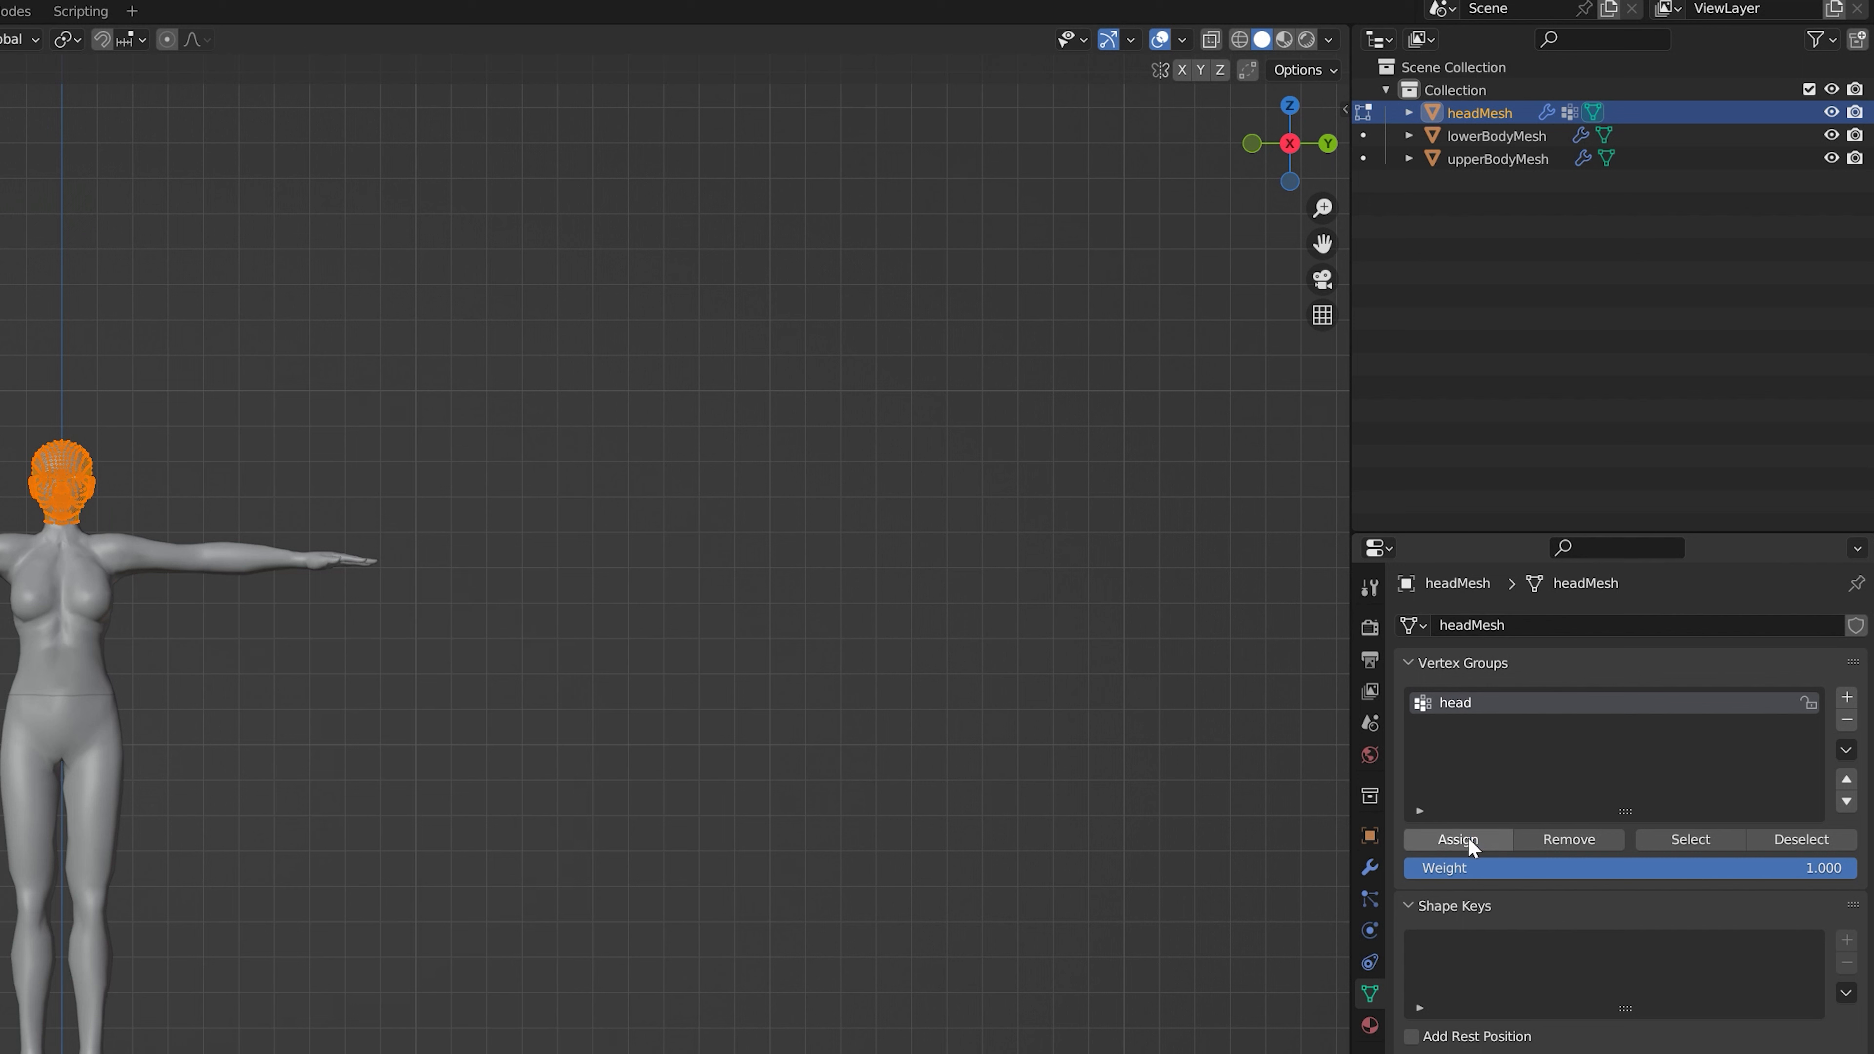
pyautogui.press('Tab')
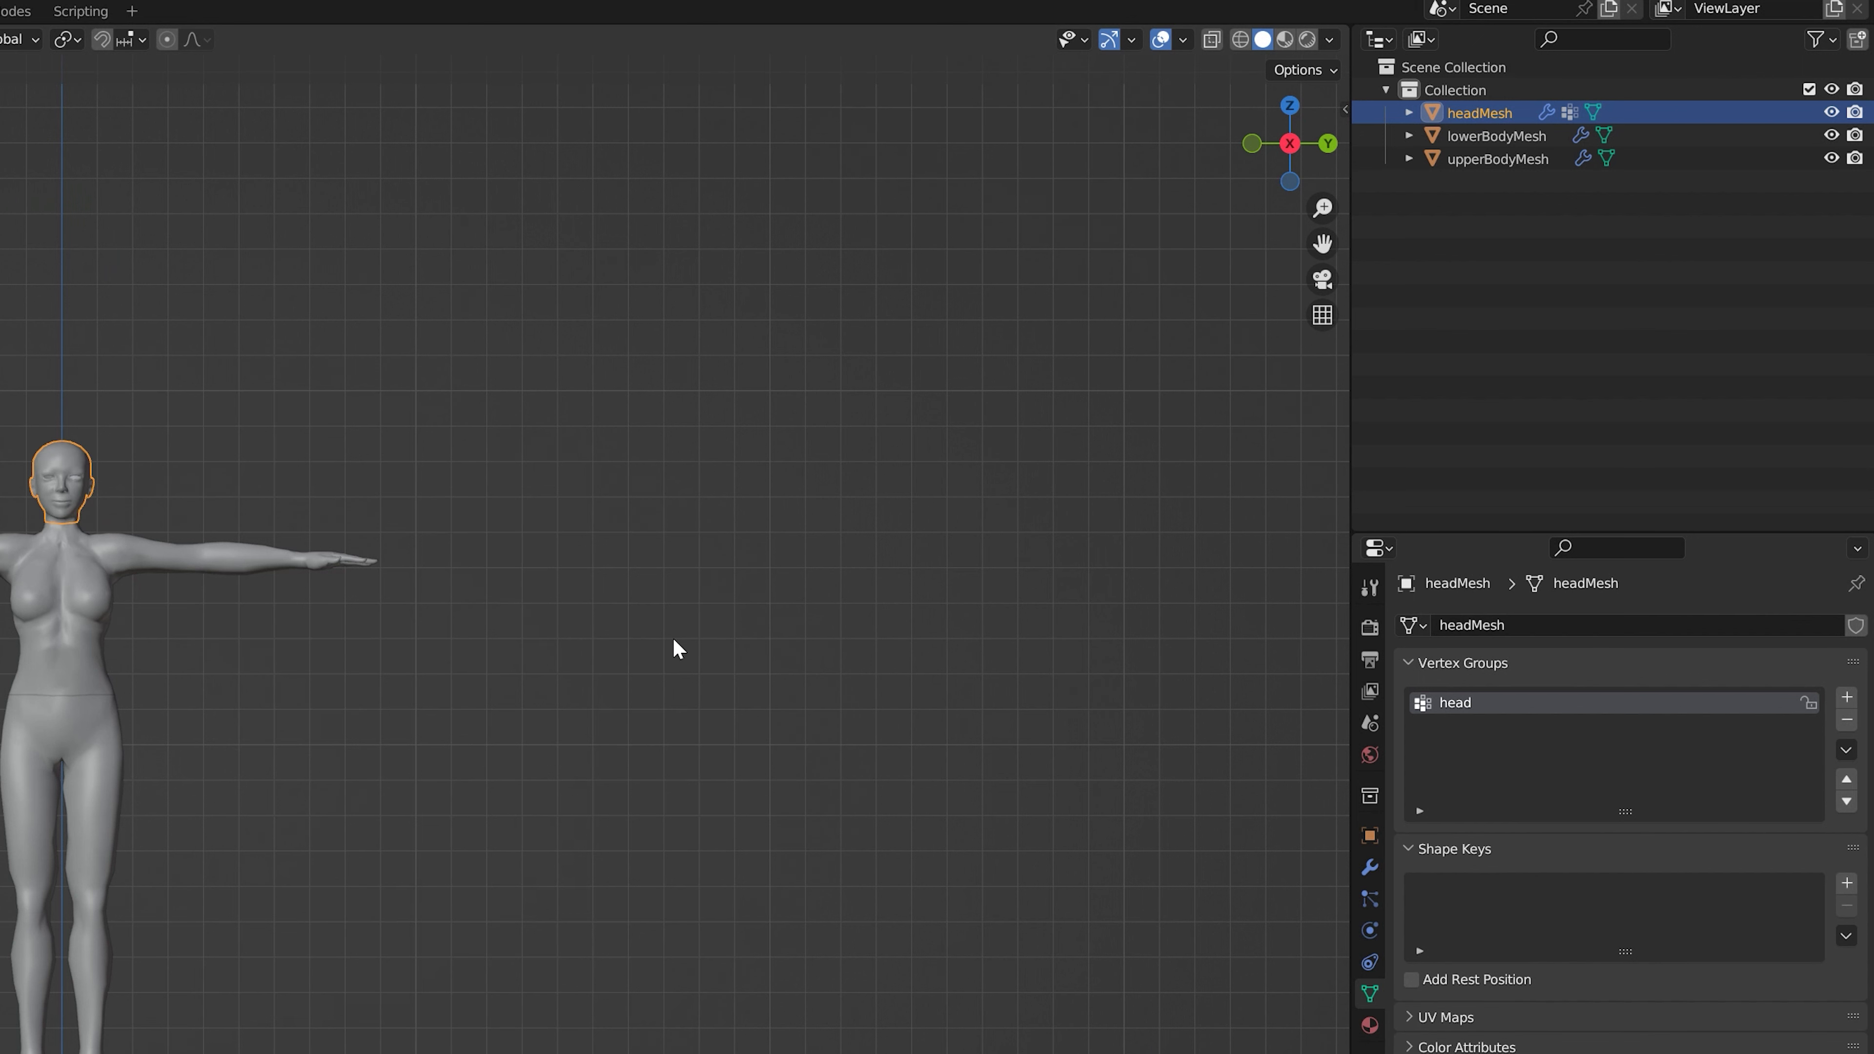
# Add a vertex group named upper to upperBodyMesh and assign all of its vertices to it.
pyautogui.click(69, 591)
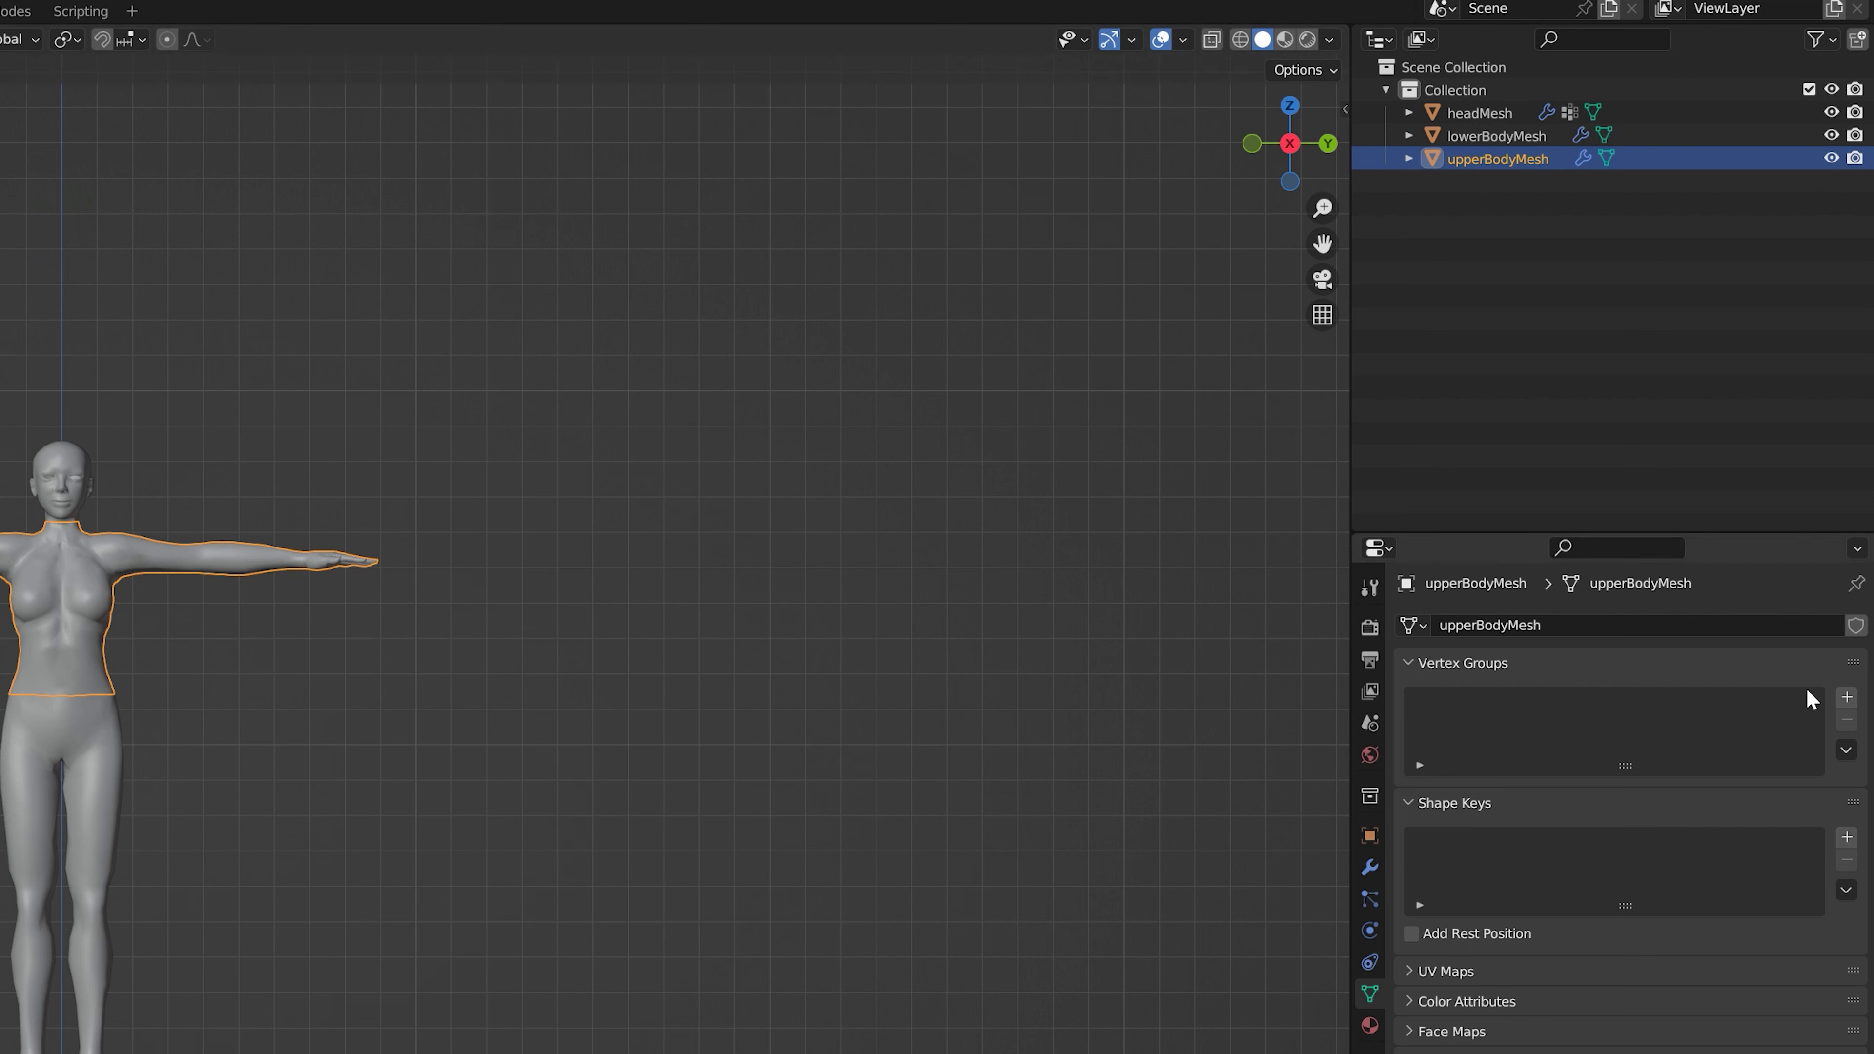
pyautogui.click(1849, 697)
pyautogui.doubleClick(1501, 706)
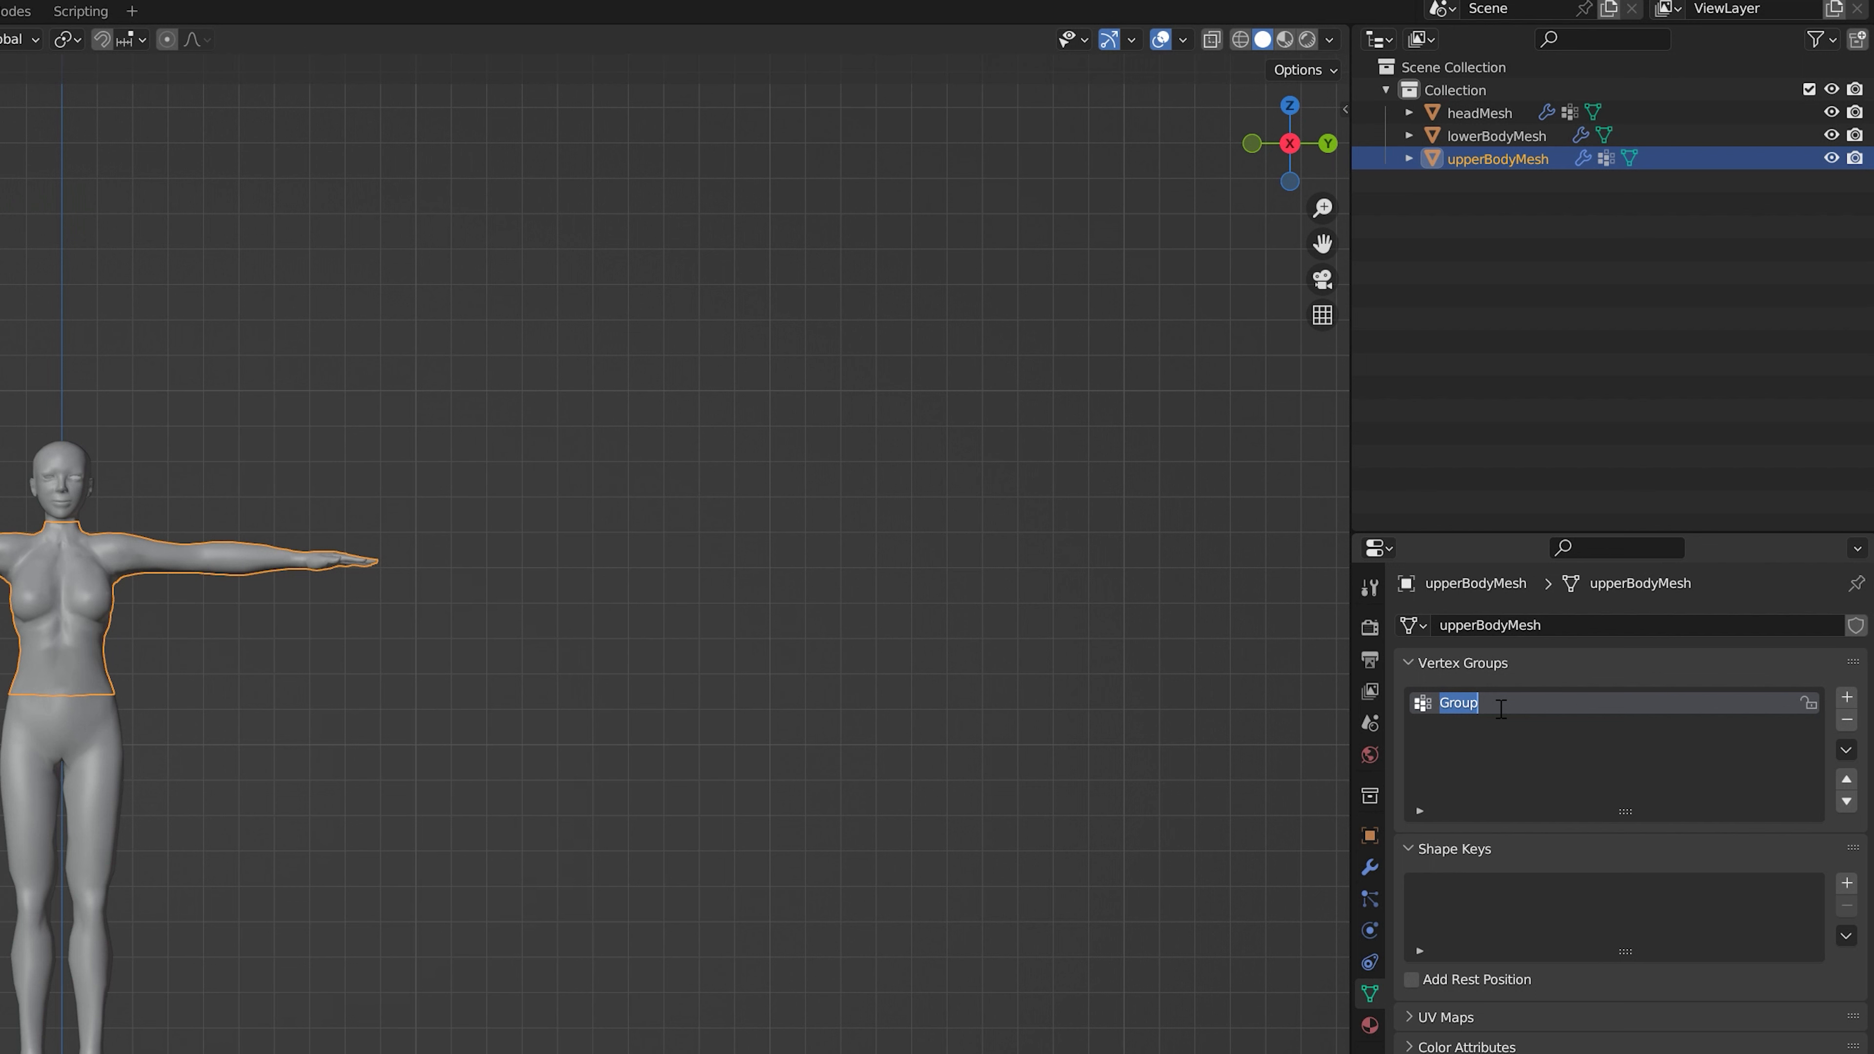
pyautogui.write('upper')
pyautogui.press('Tab')
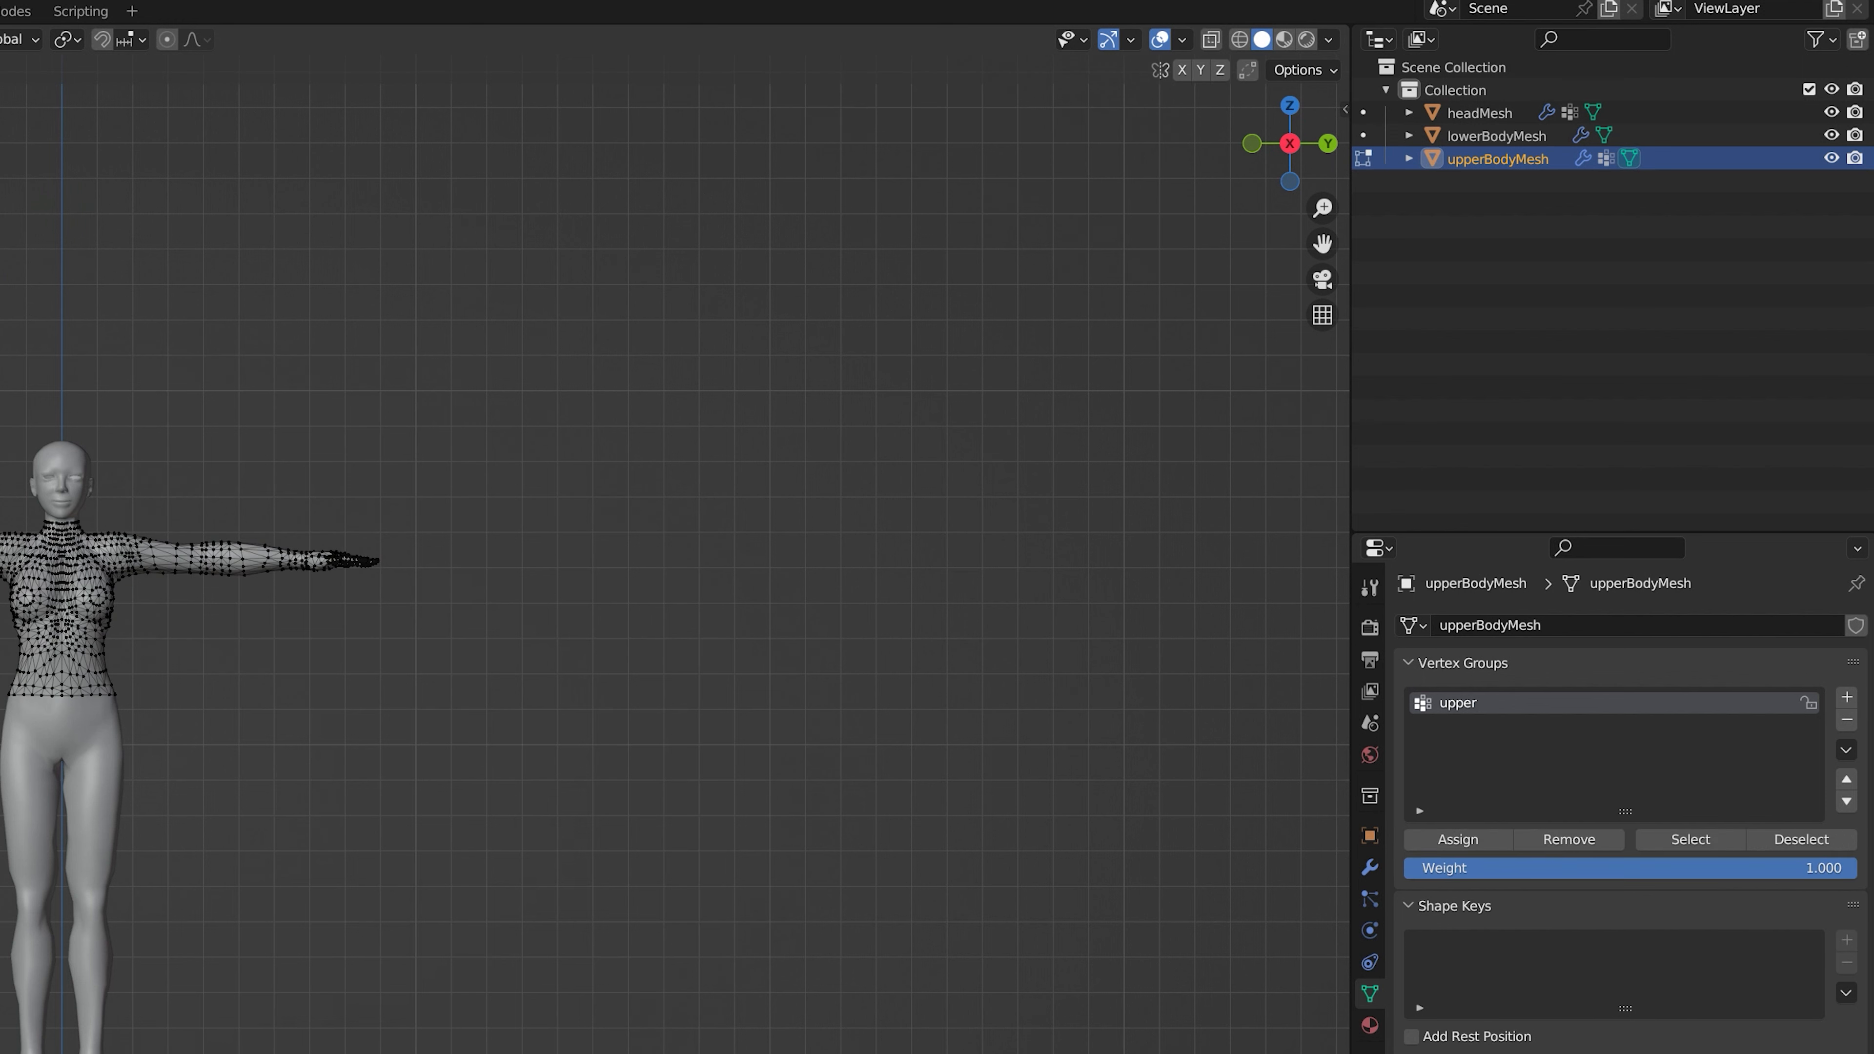
pyautogui.press('a')
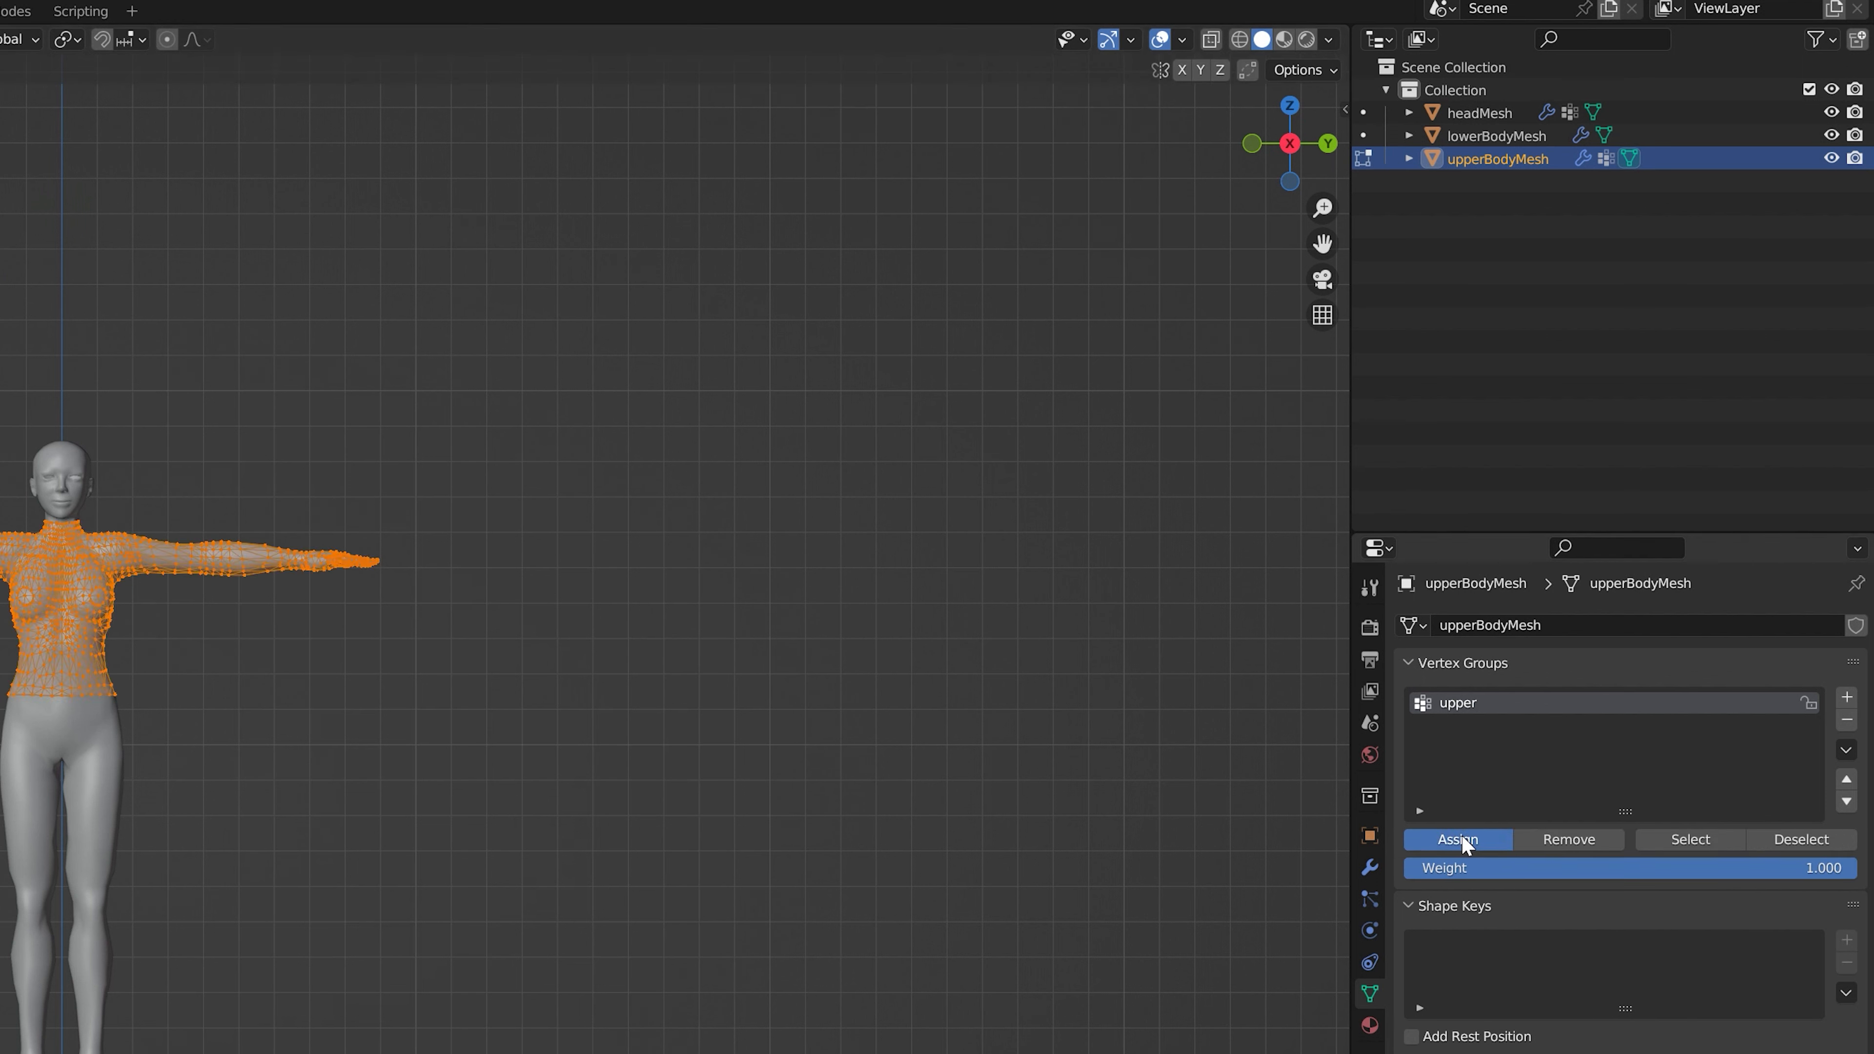
pyautogui.press('Tab')
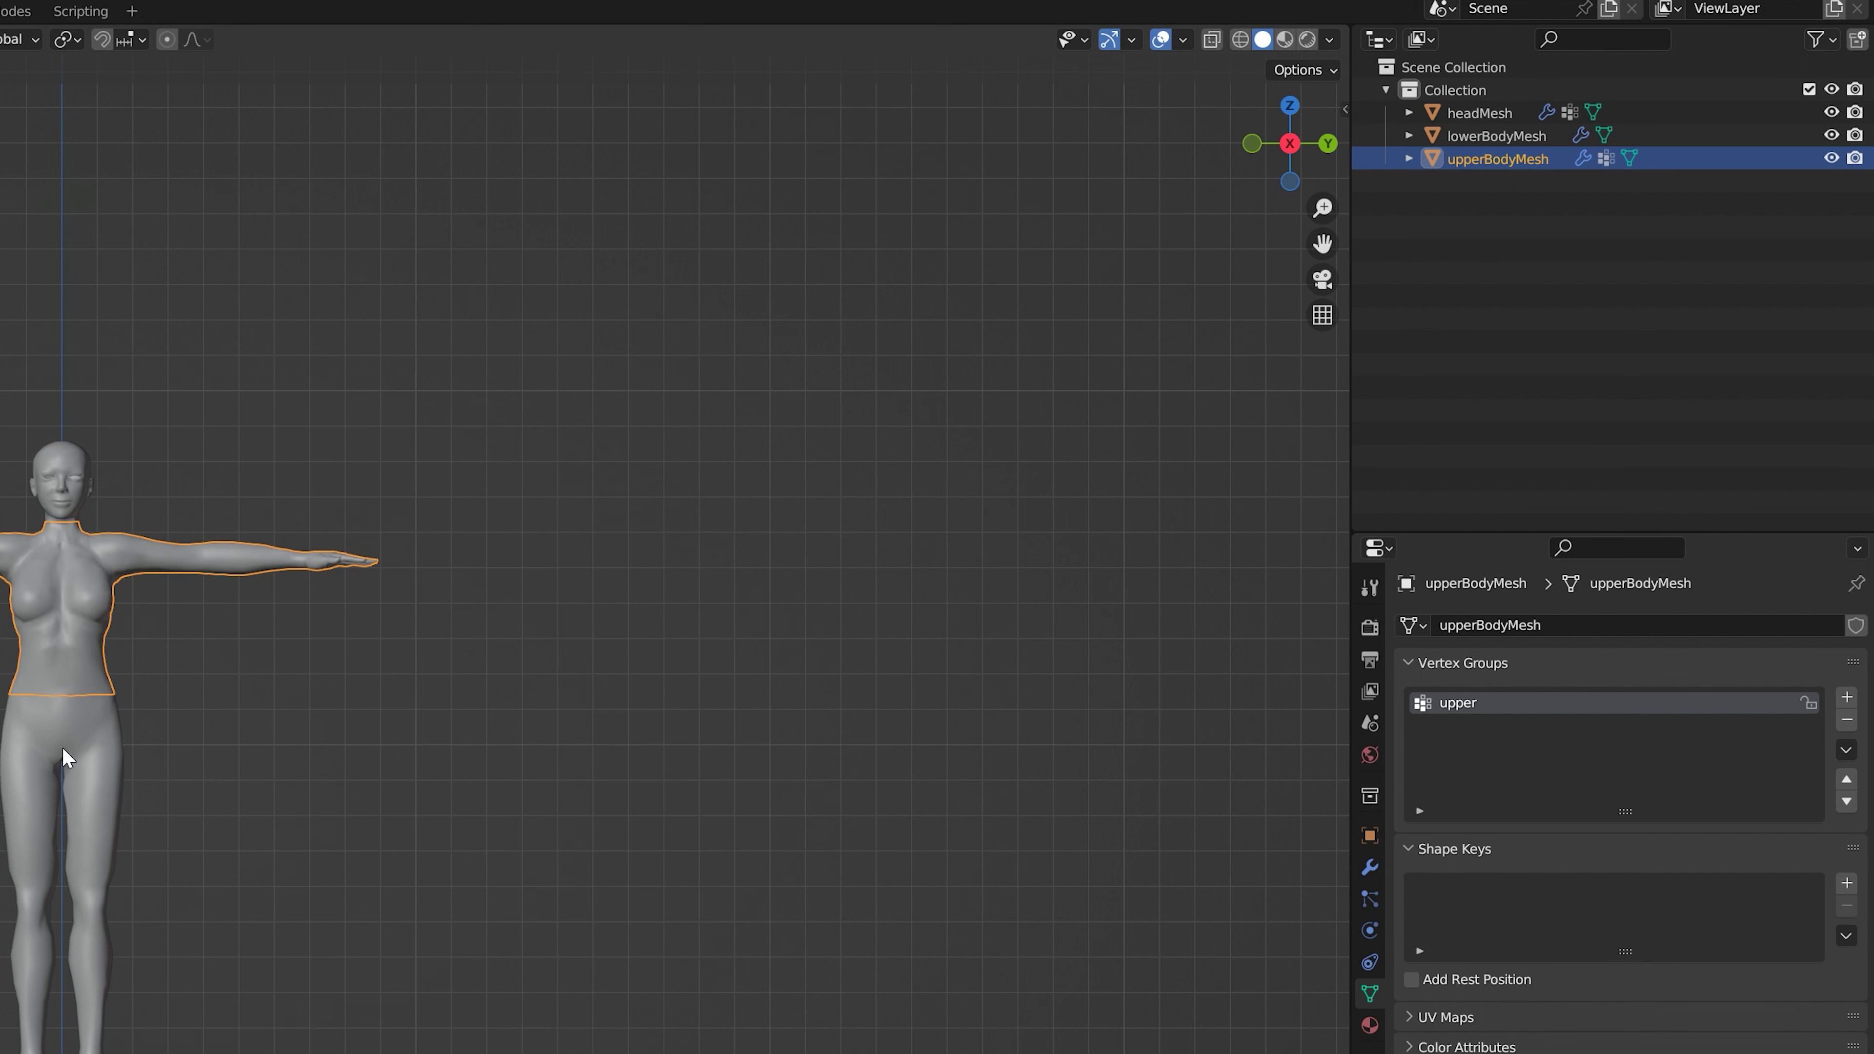
# Add a vertex group named lower to lowerBodyMesh, assign all of its vertices to it, and clear the selection.
pyautogui.click(70, 761)
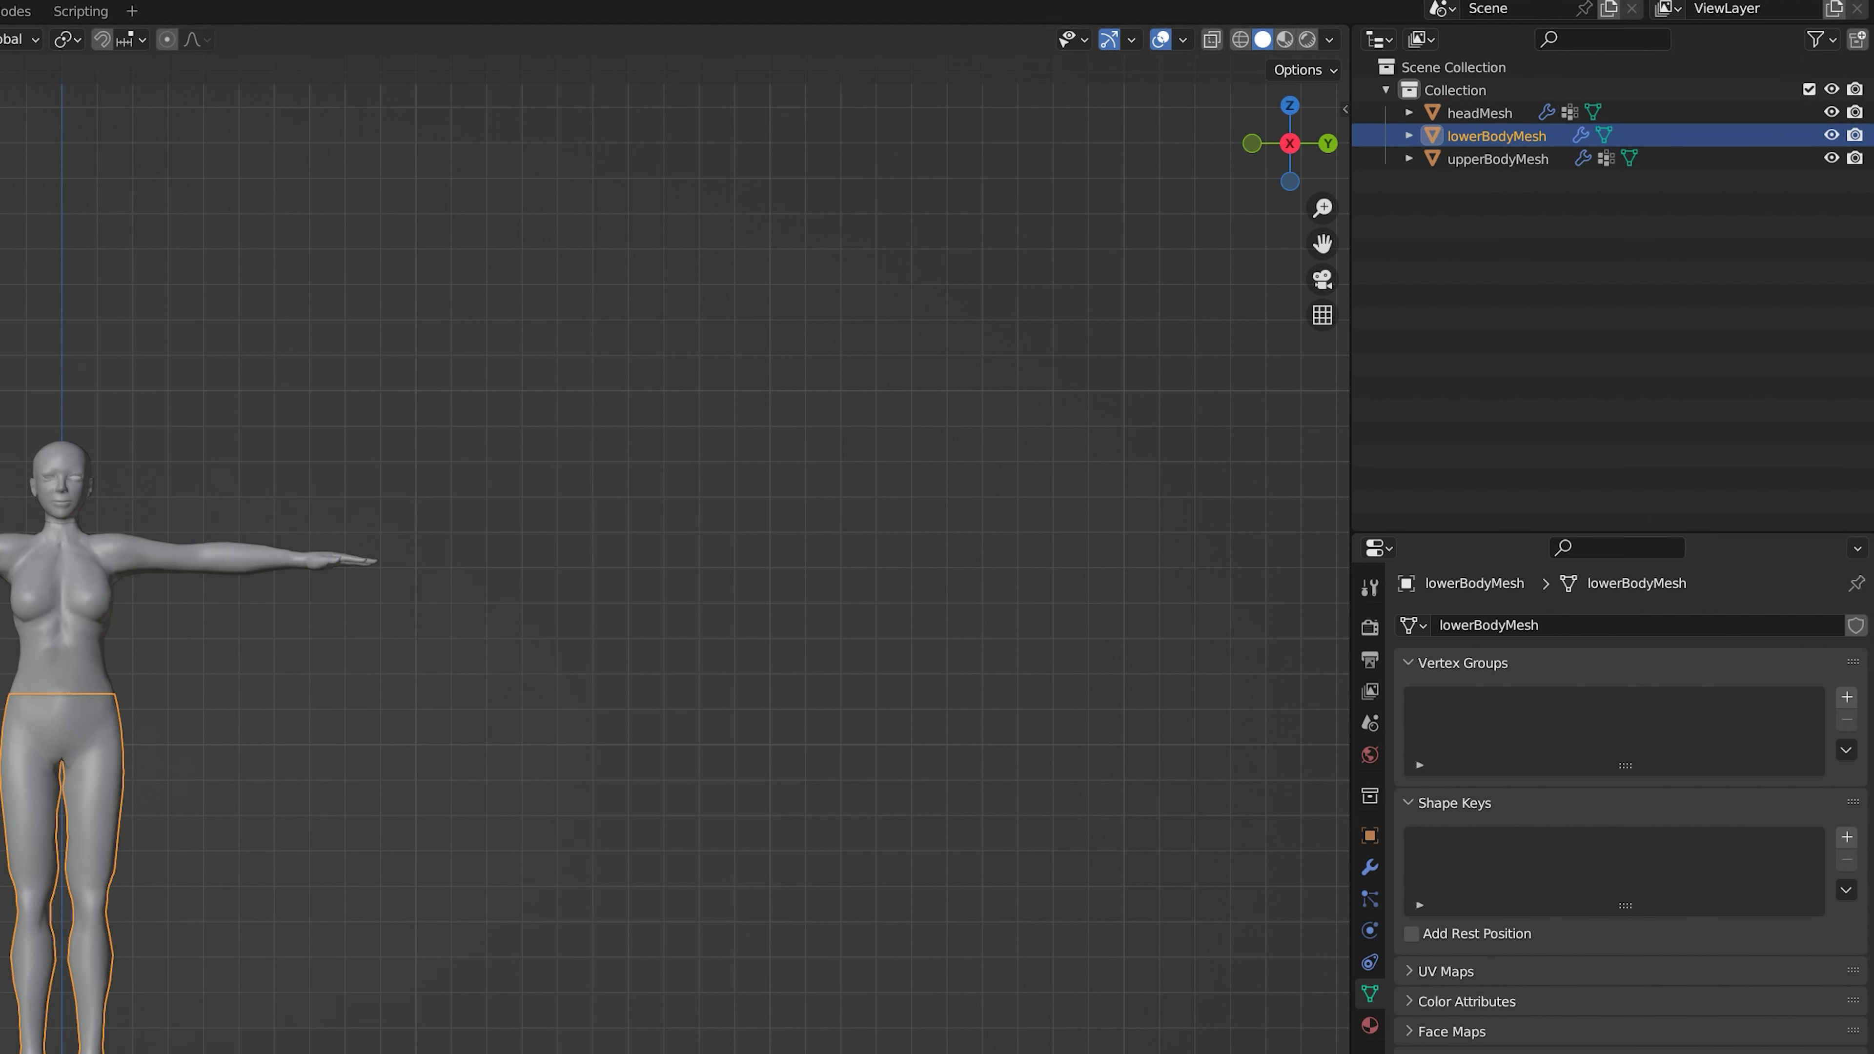
pyautogui.click(1847, 697)
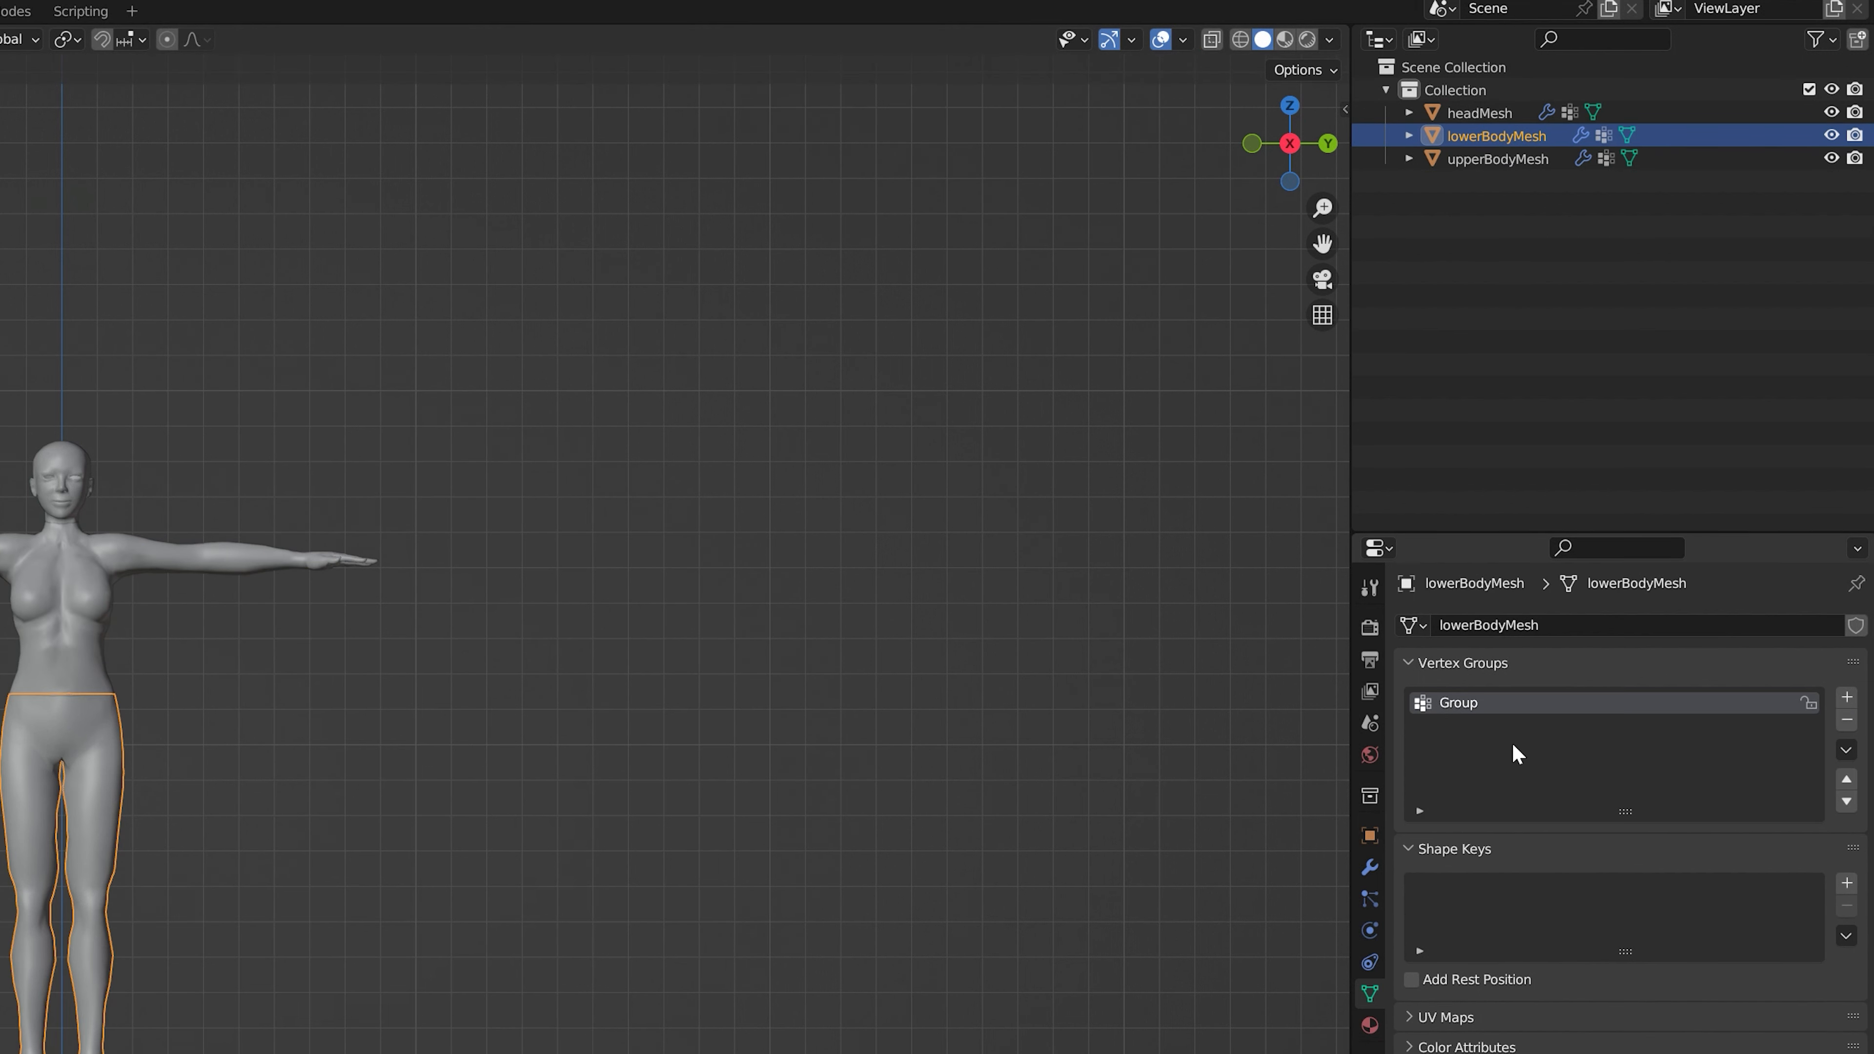
pyautogui.doubleClick(1461, 702)
pyautogui.write('lower')
pyautogui.press('Return')
pyautogui.press('Tab')
pyautogui.press('a')
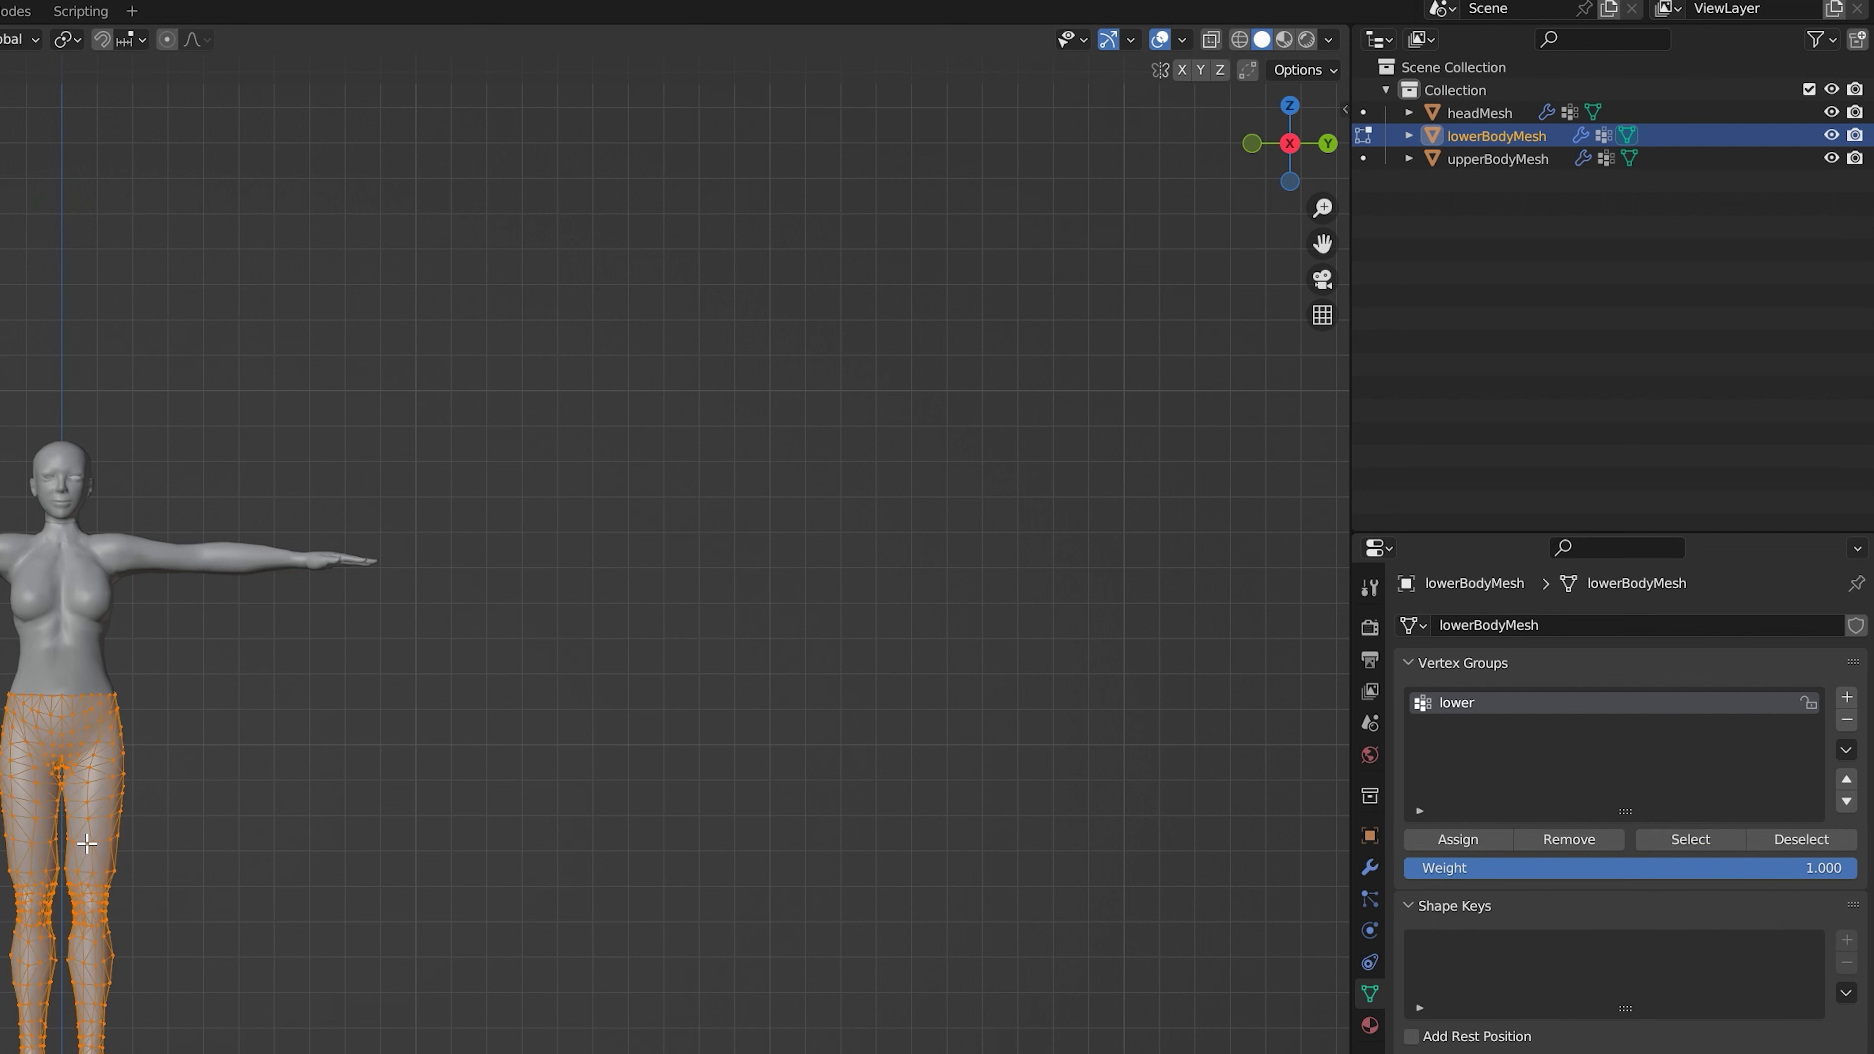
pyautogui.click(1471, 847)
pyautogui.hotkey('alt', 'a')
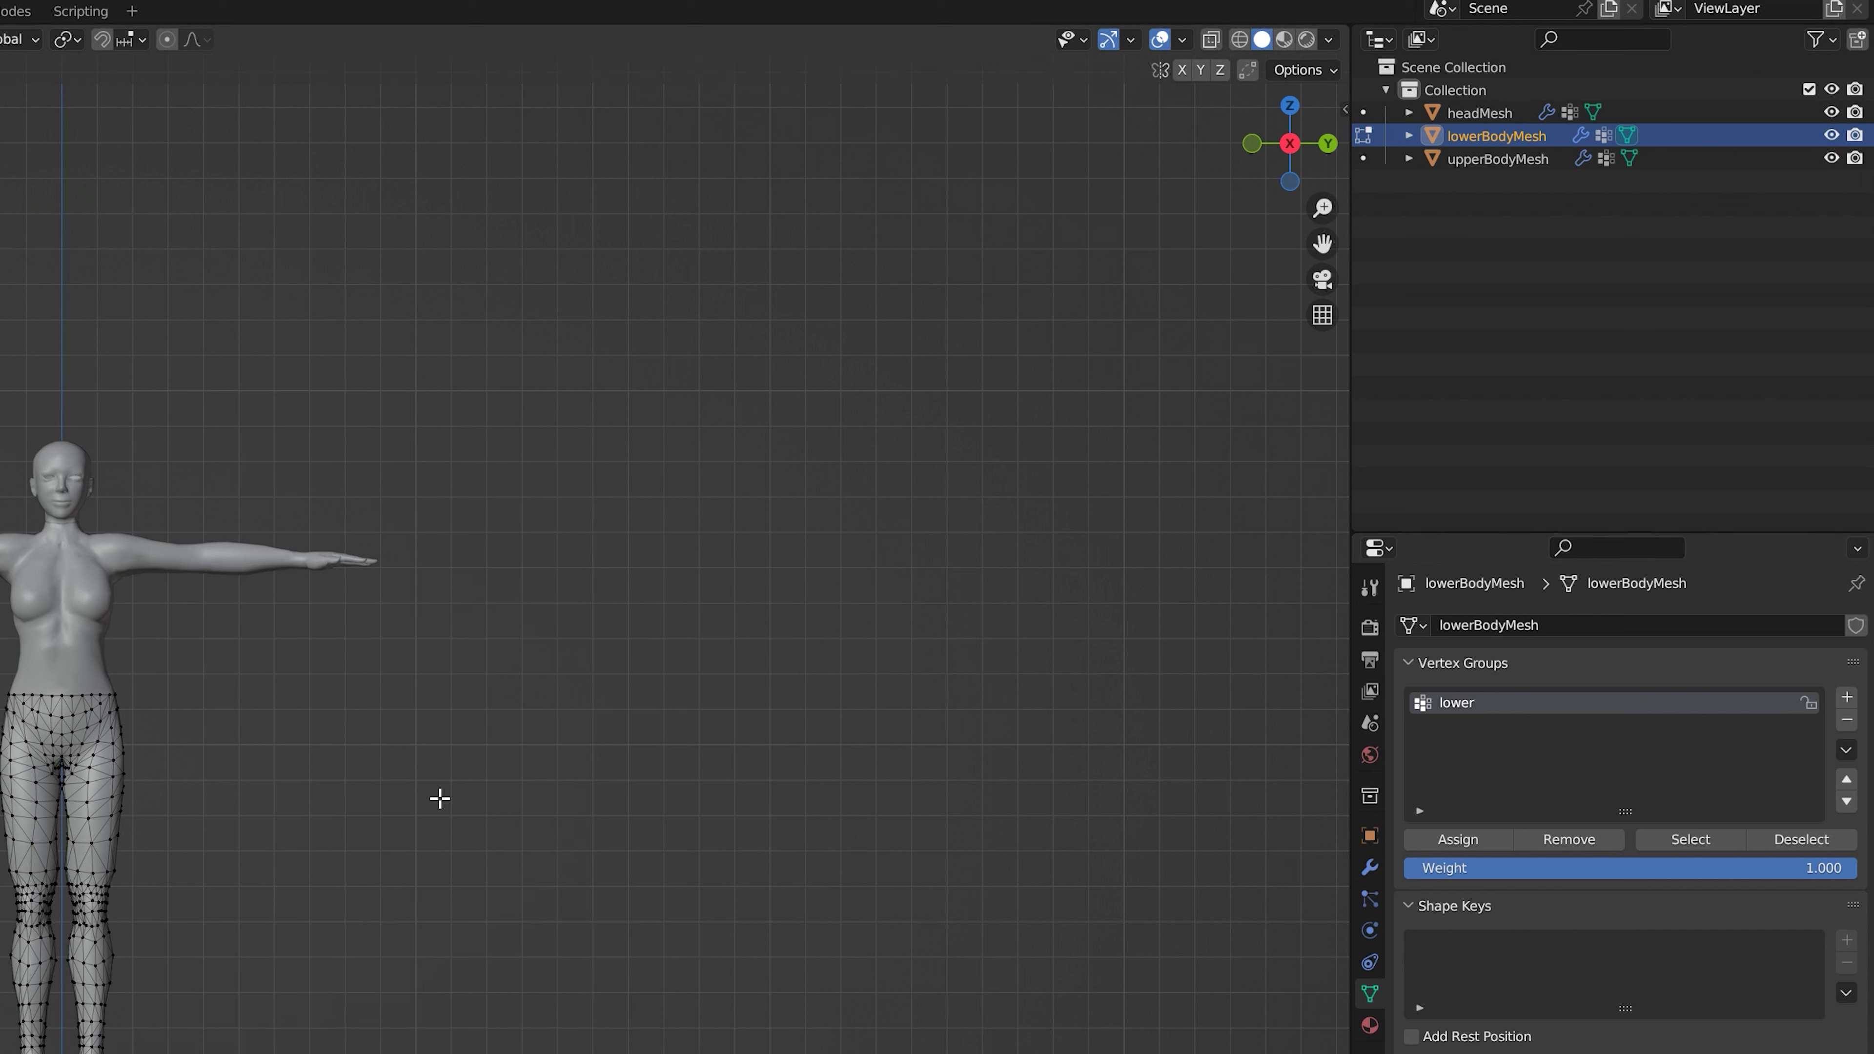
pyautogui.press('Tab')
pyautogui.hotkey('alt', 'a')
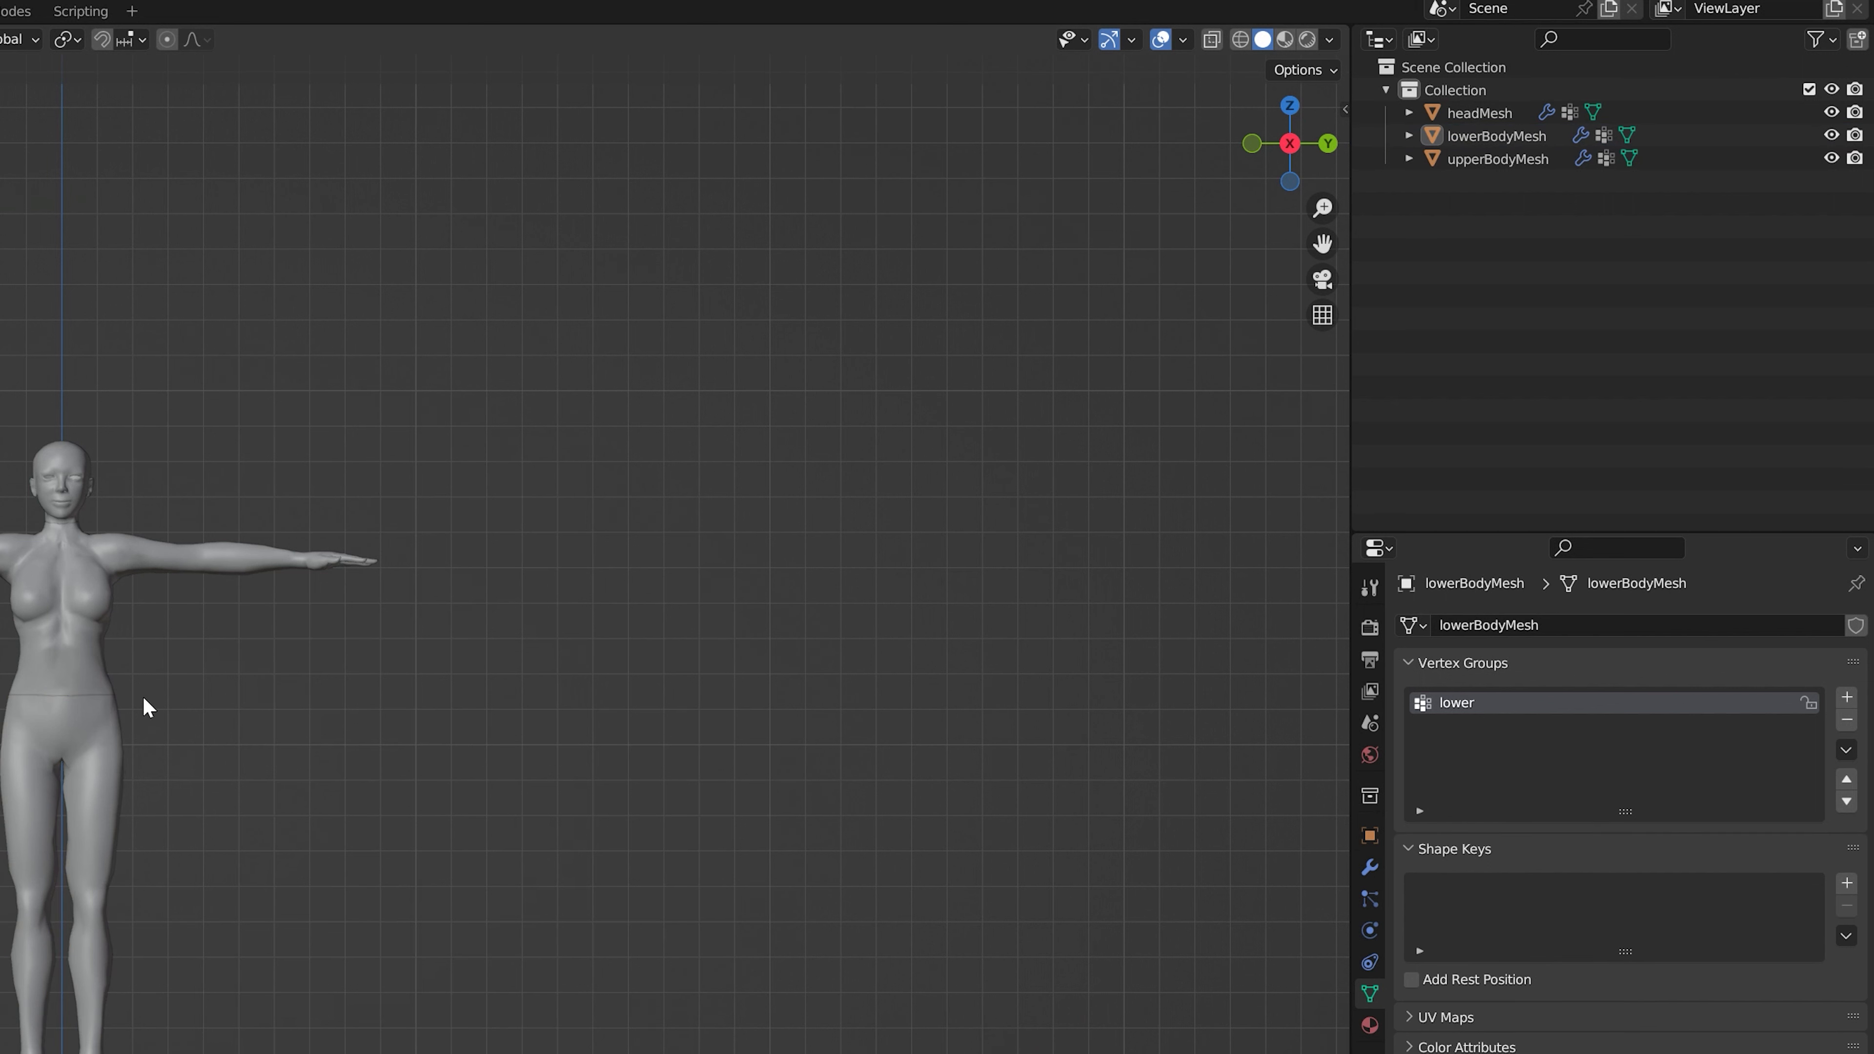
# Rename the UV maps of headMesh and lowerBodyMesh to the same name, uvmap.
pyautogui.click(59, 480)
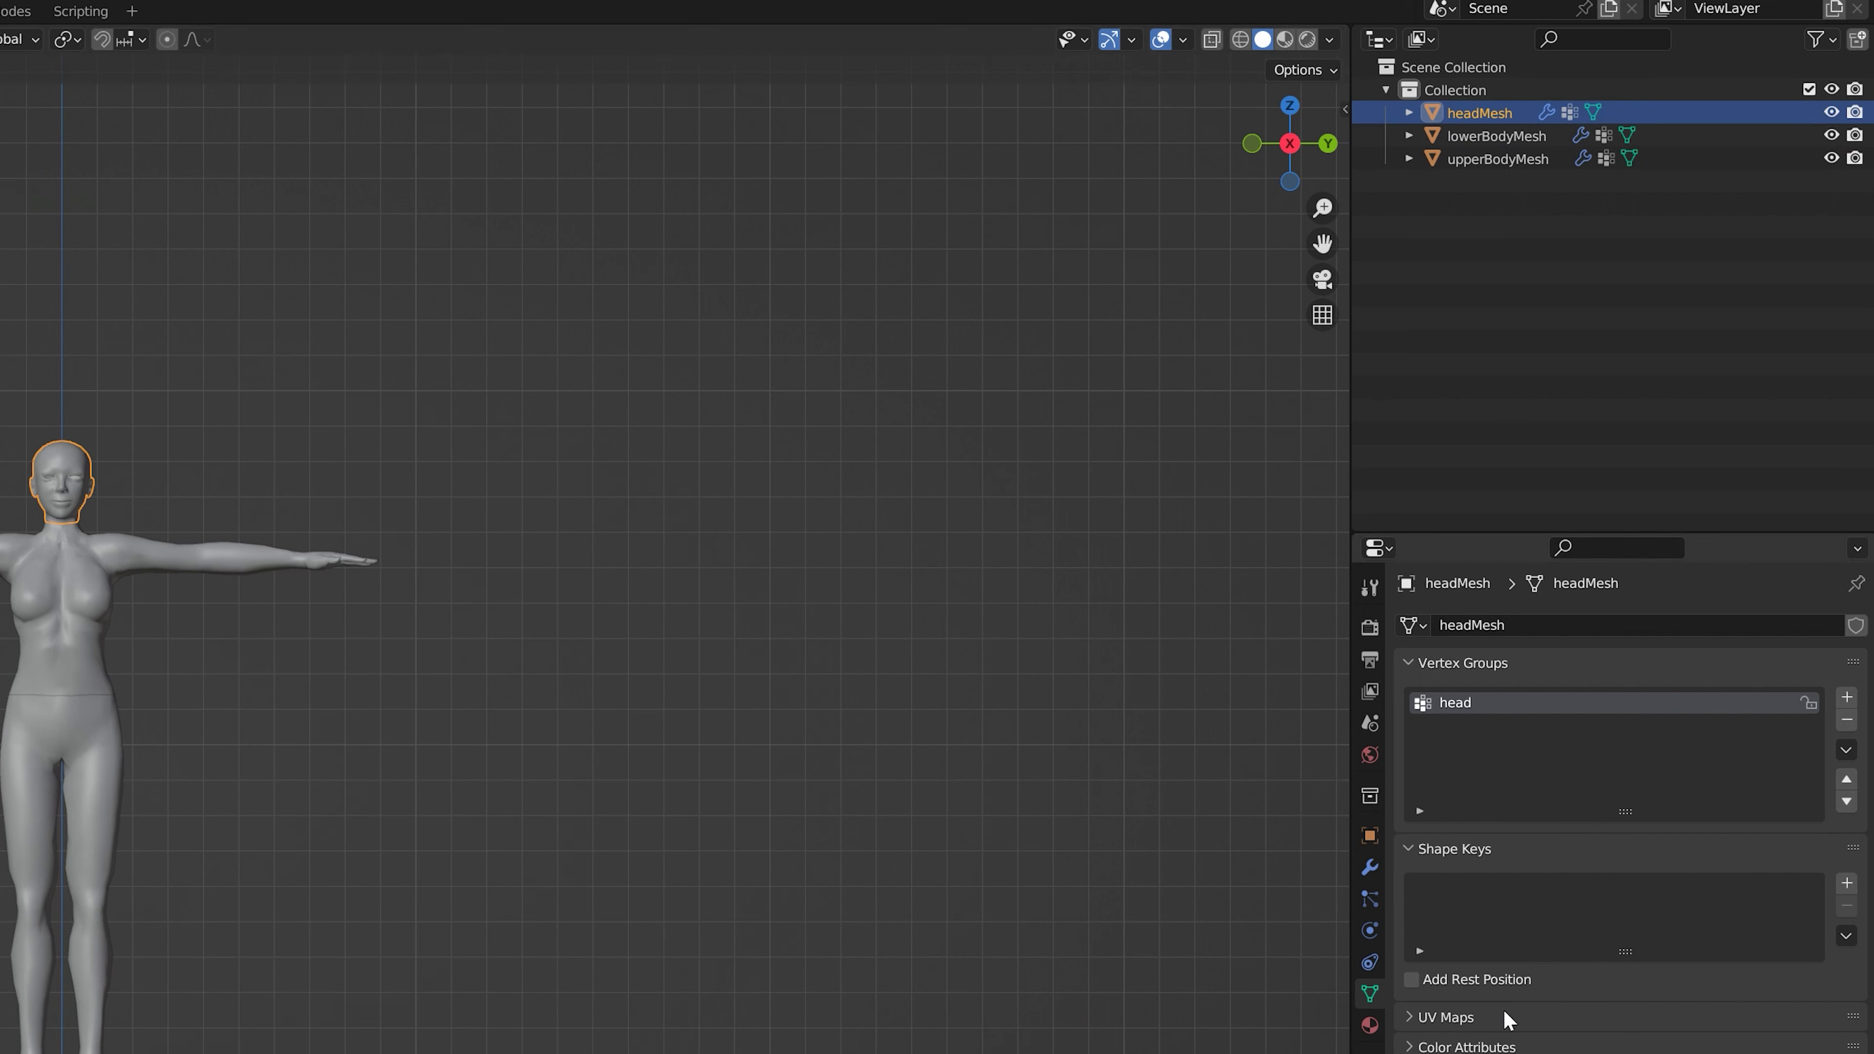
pyautogui.click(1435, 1018)
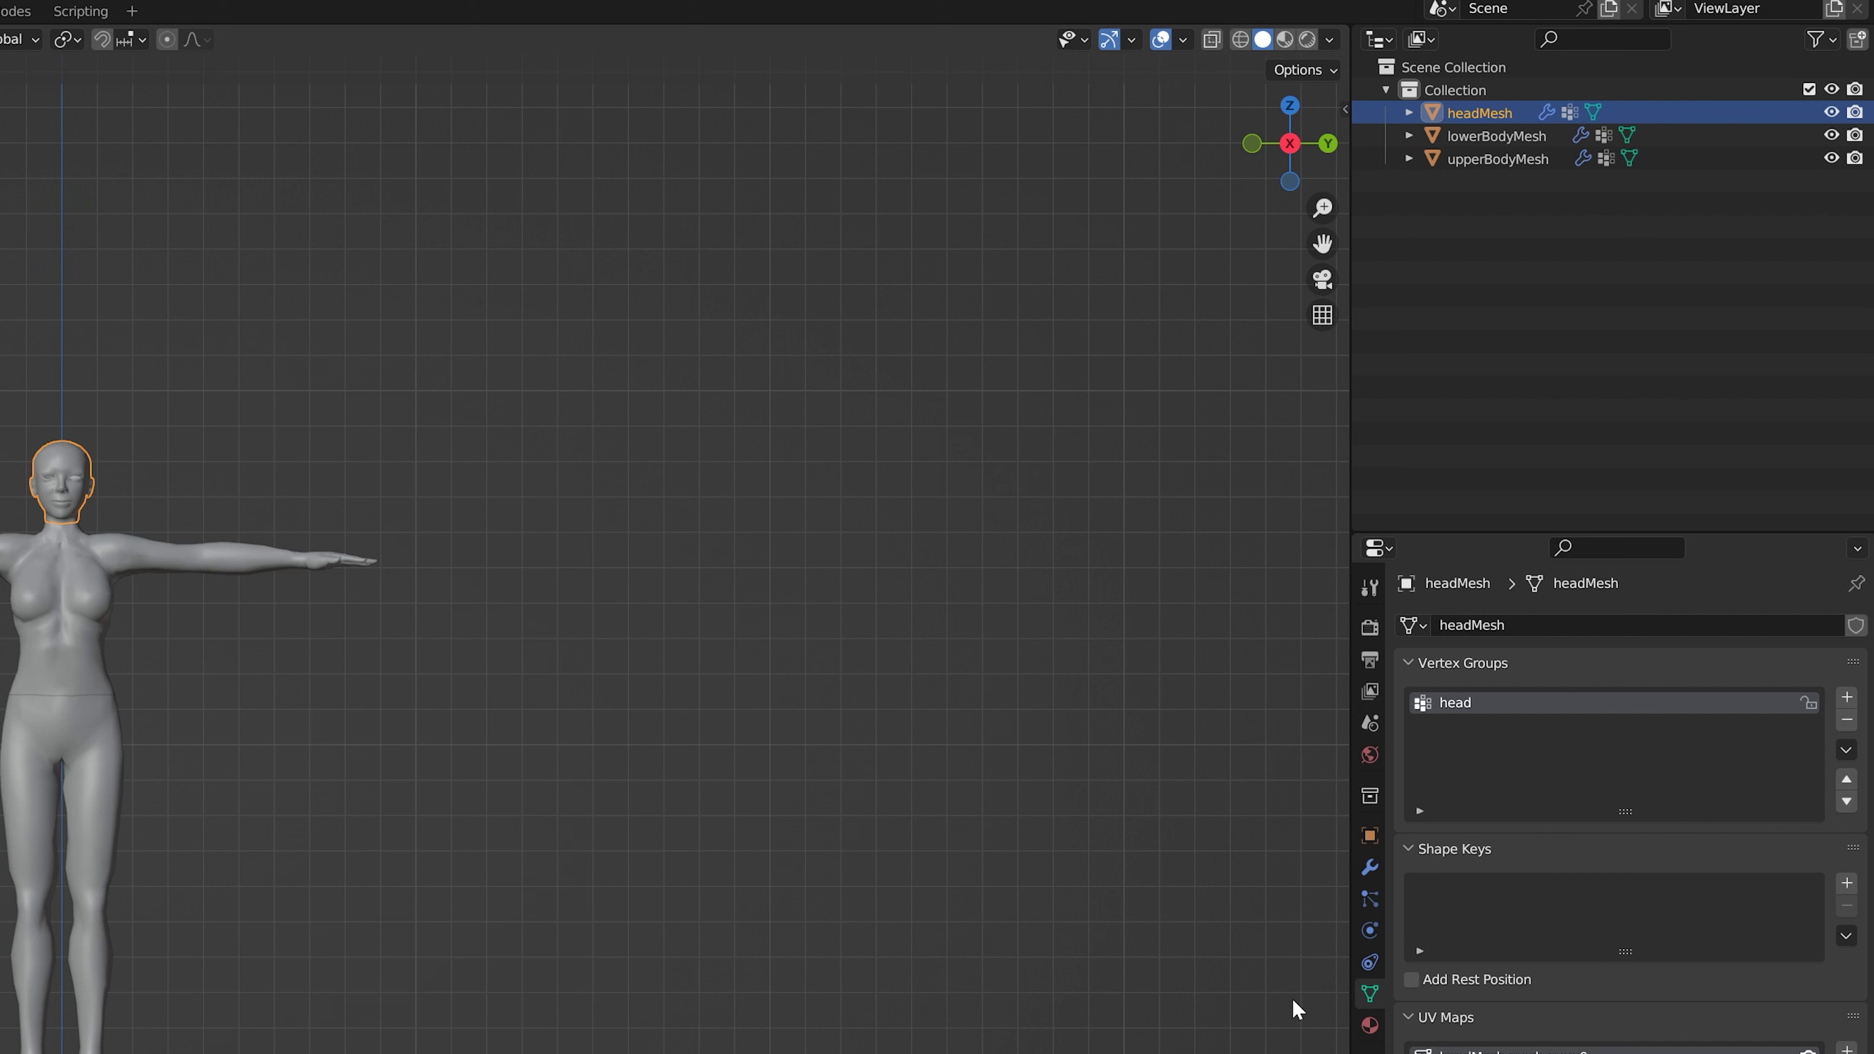
pyautogui.doubleClick(1518, 1050)
pyautogui.press('BackSpace')
pyautogui.click(1473, 137)
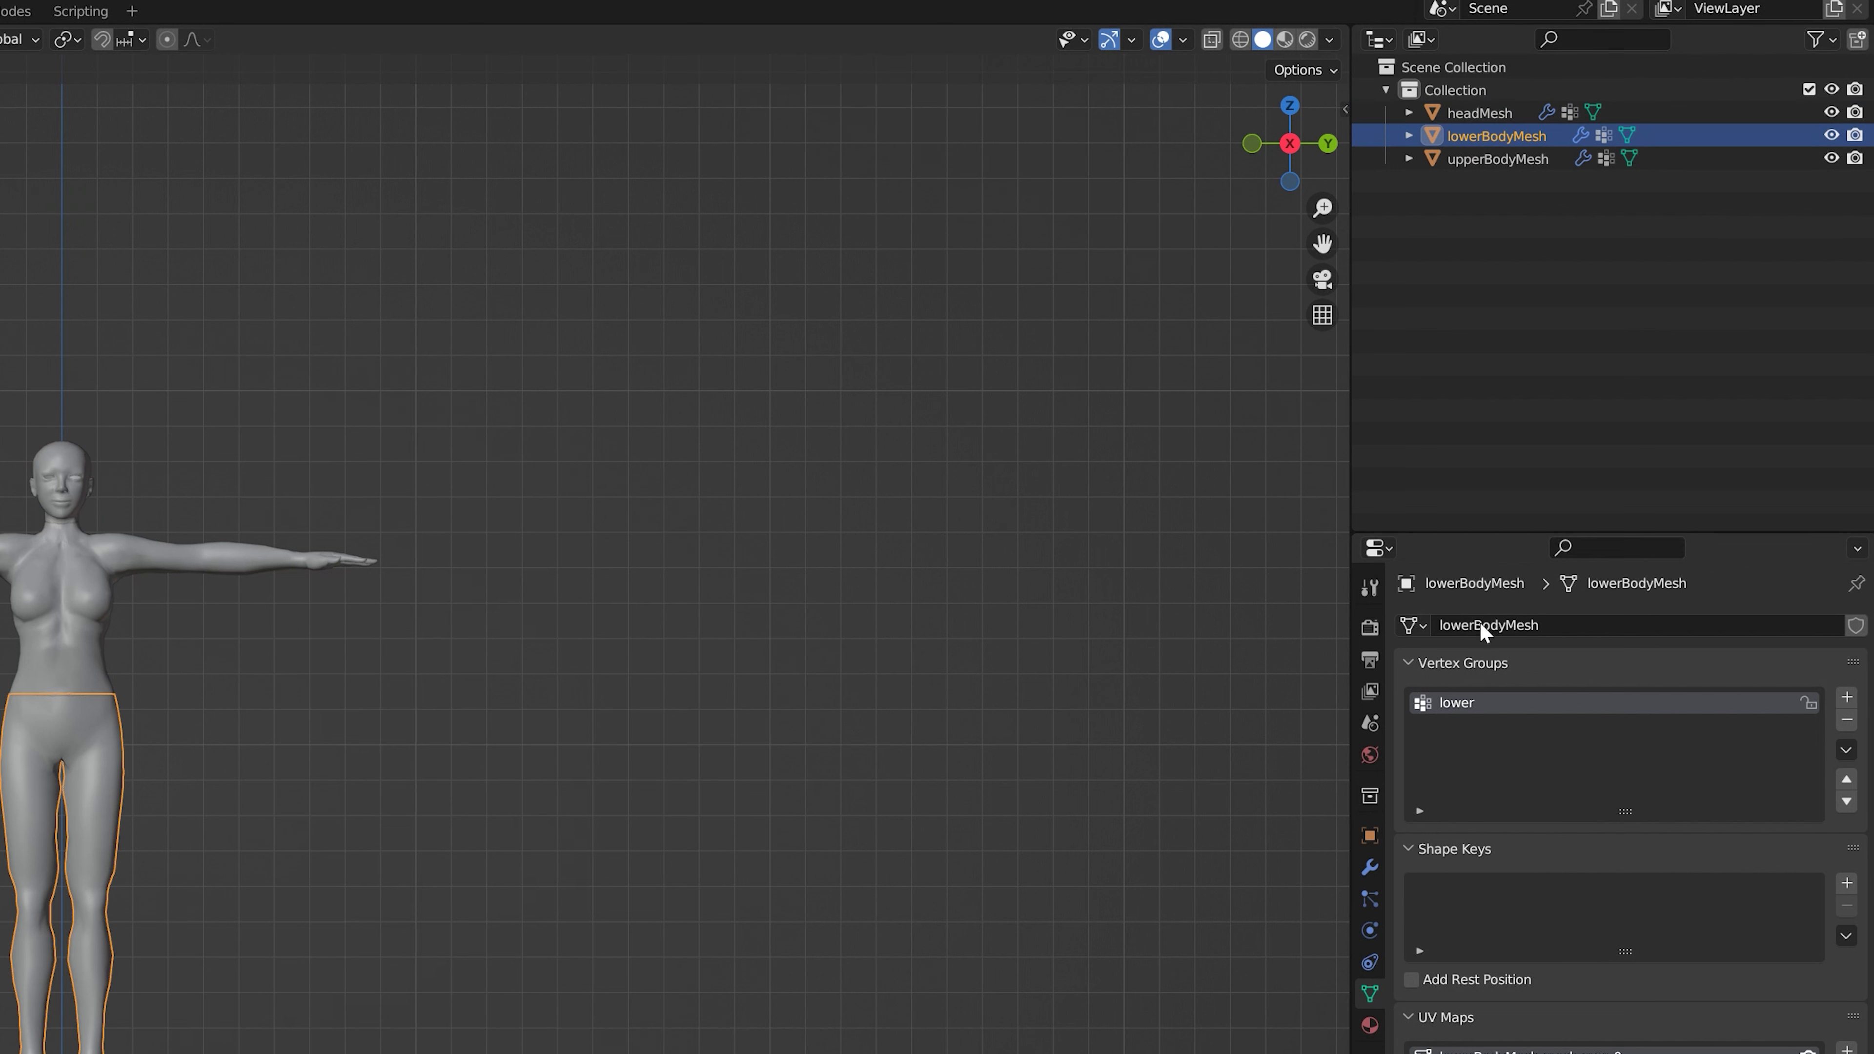
pyautogui.doubleClick(1459, 1052)
pyautogui.press('BackSpace')
# Rename upperBodyMesh's UV map to uvmap and compare it with the UV map names of the other two meshes.
pyautogui.click(1475, 160)
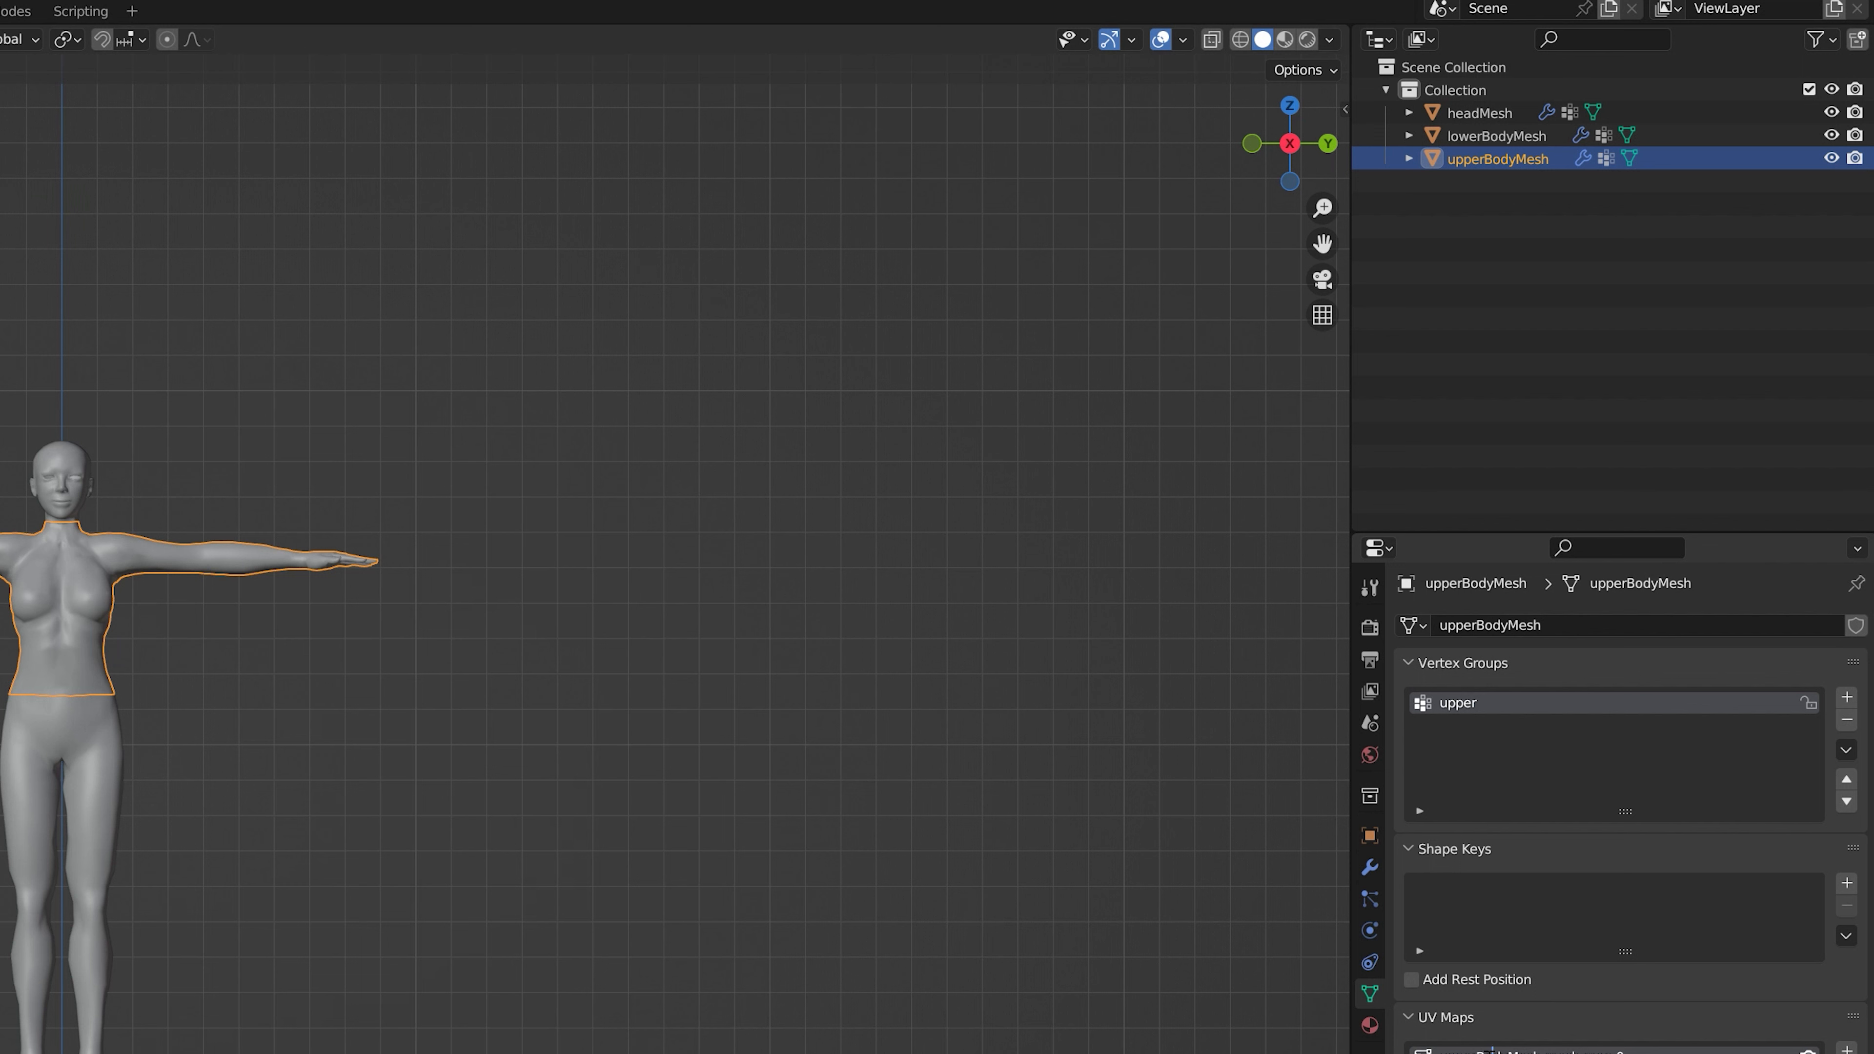
pyautogui.doubleClick(1489, 1052)
pyautogui.doubleClick(1490, 1052)
pyautogui.moveTo(1628, 1052); pyautogui.dragTo(1422, 1050)
pyautogui.press('BackSpace')
pyautogui.click(1494, 135)
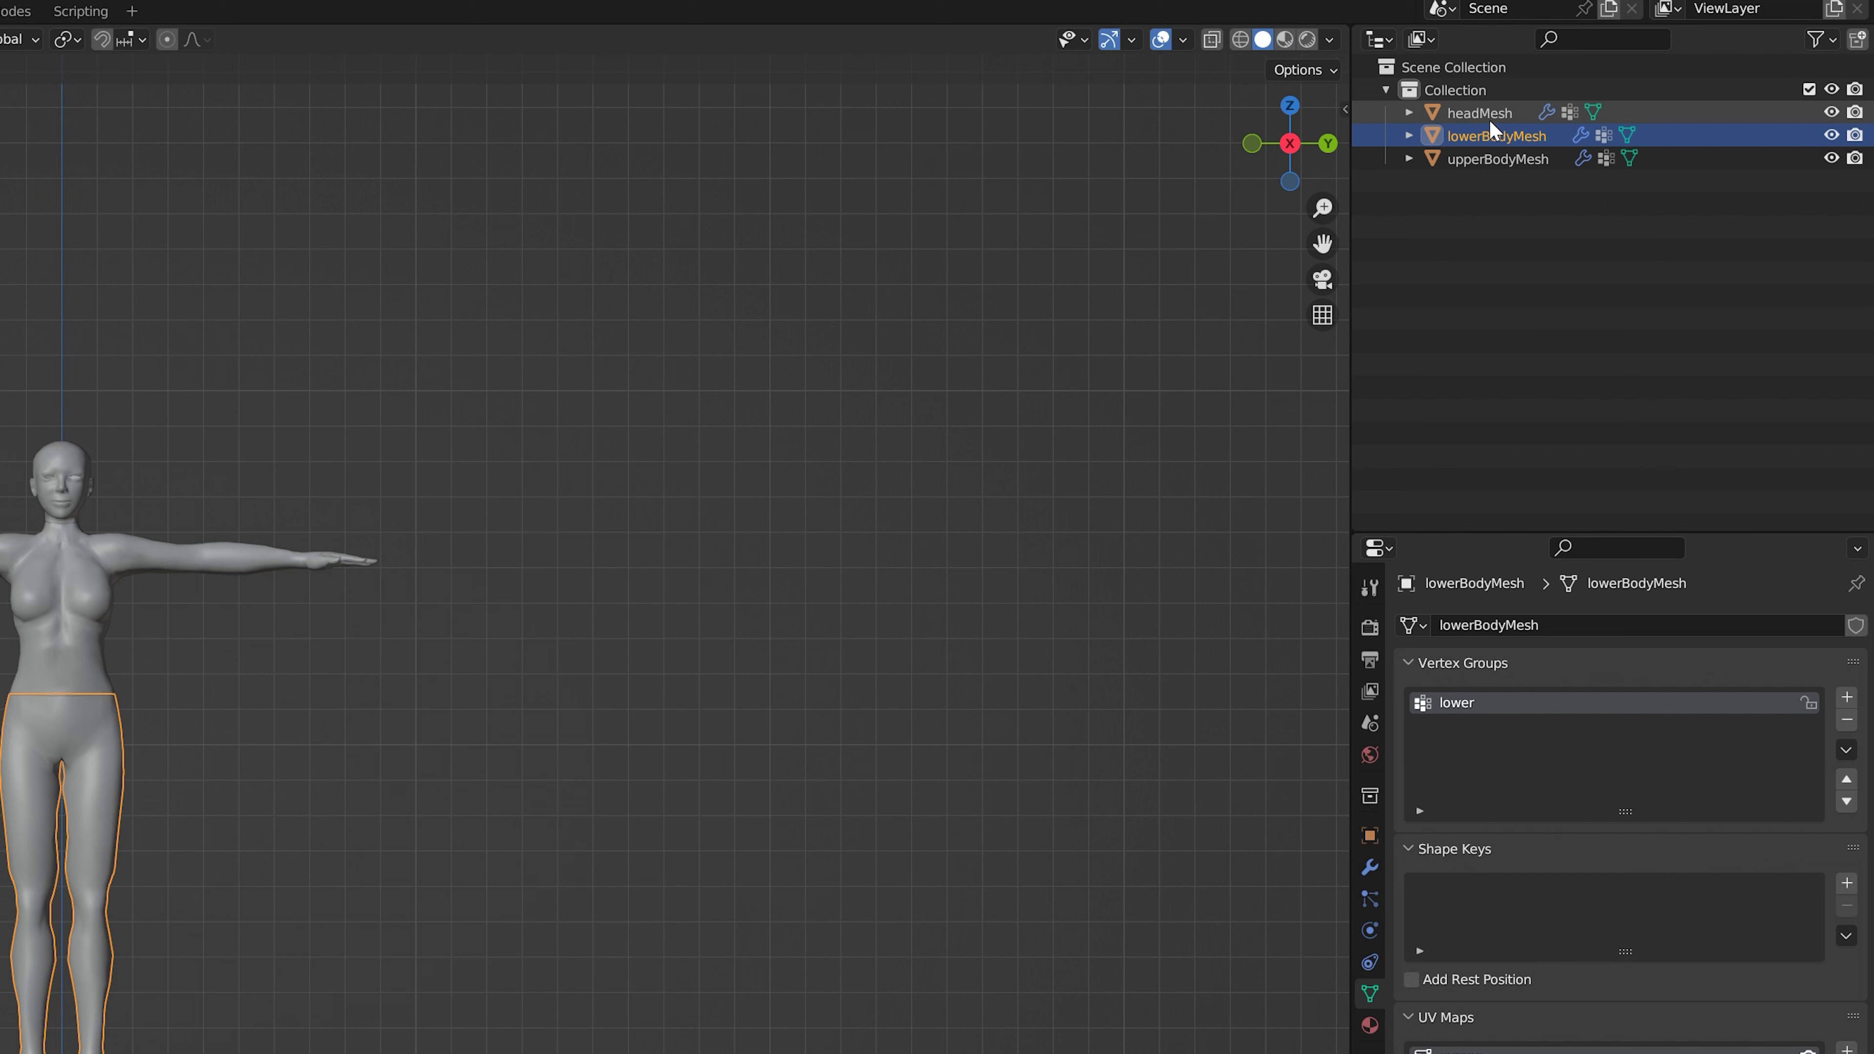
pyautogui.click(1491, 117)
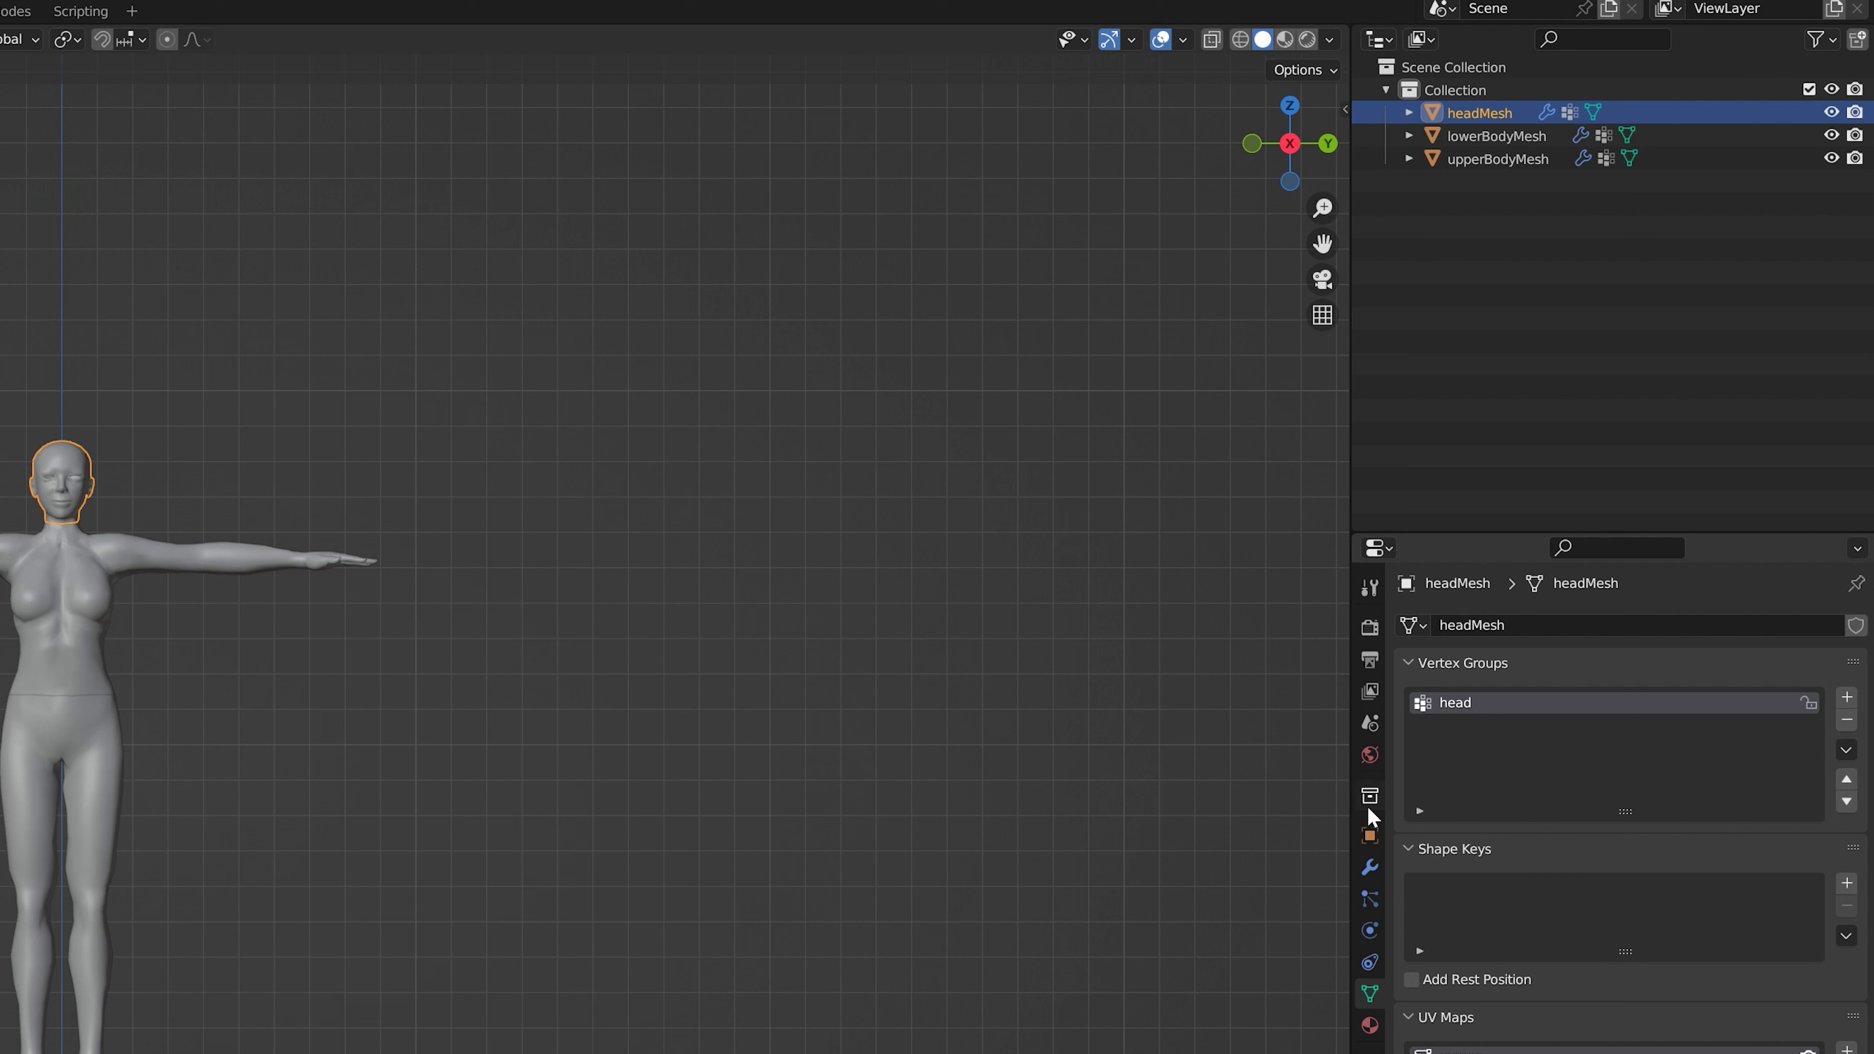
# Check which material is assigned to the head, upper body and lower body meshes.
pyautogui.click(1371, 1026)
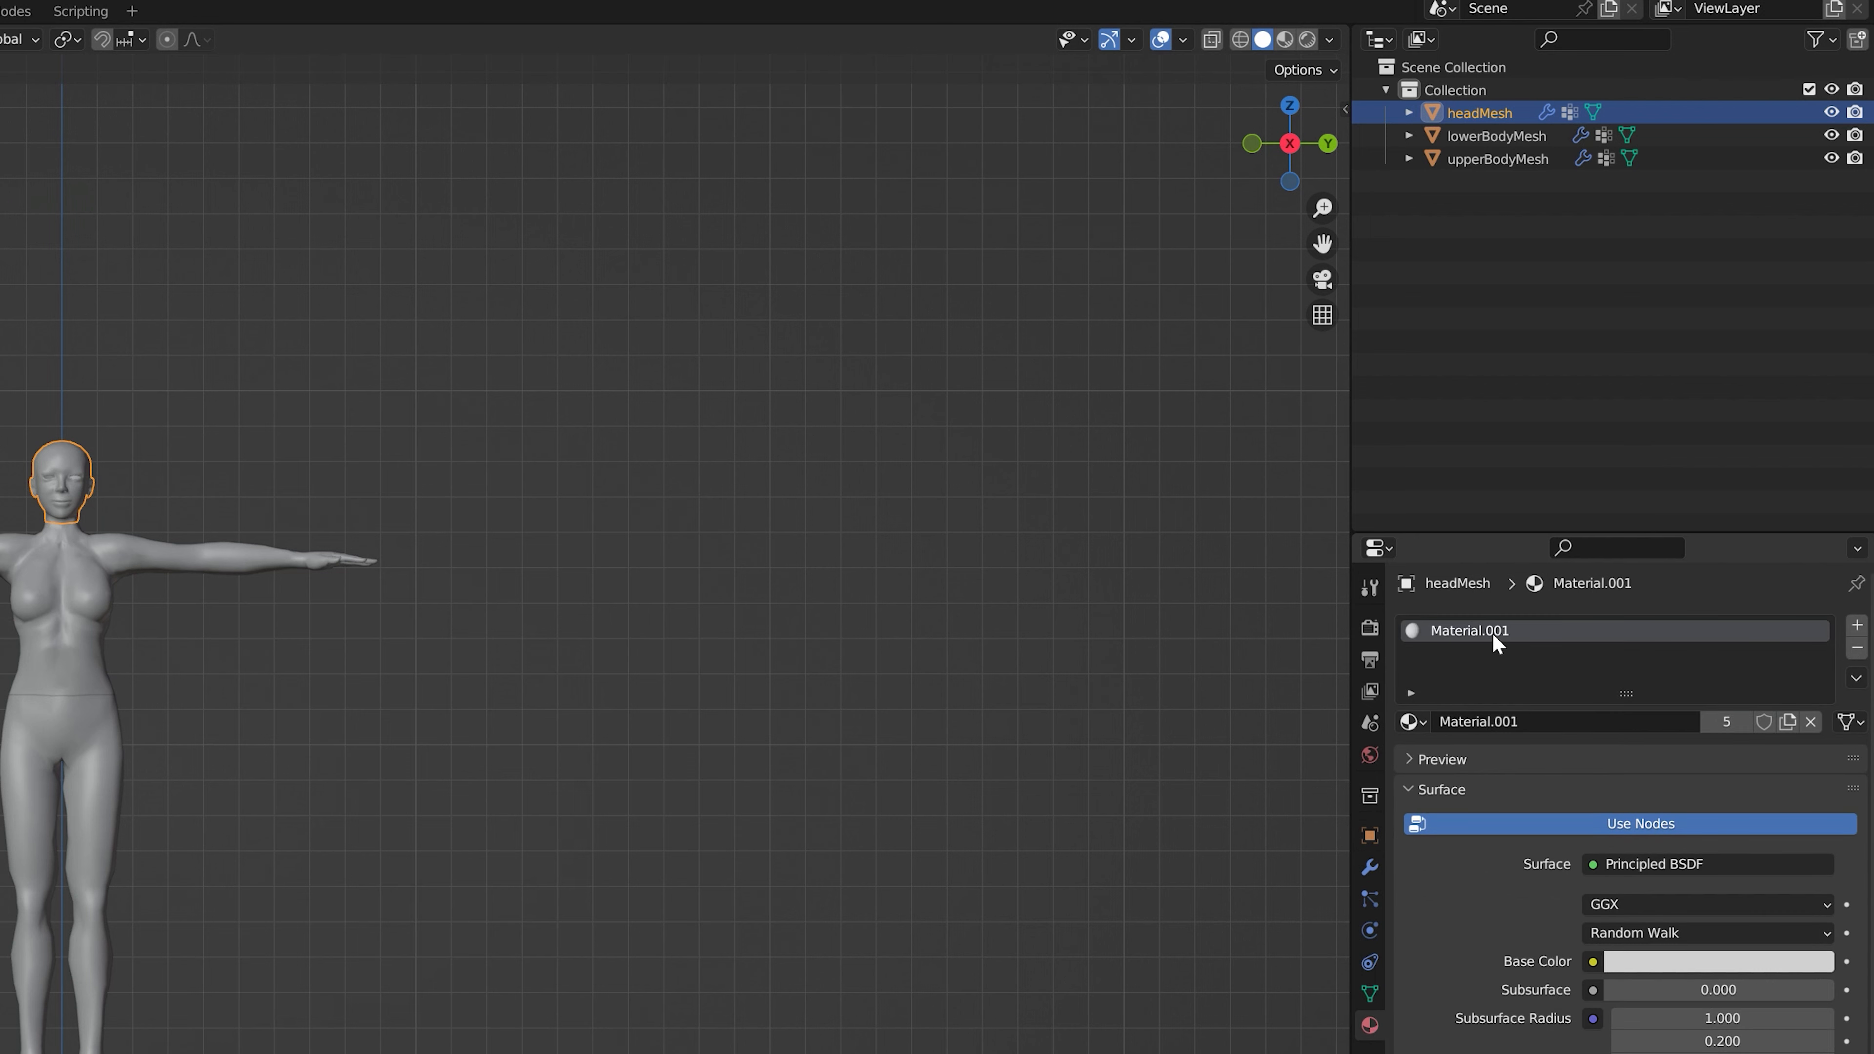
pyautogui.click(81, 560)
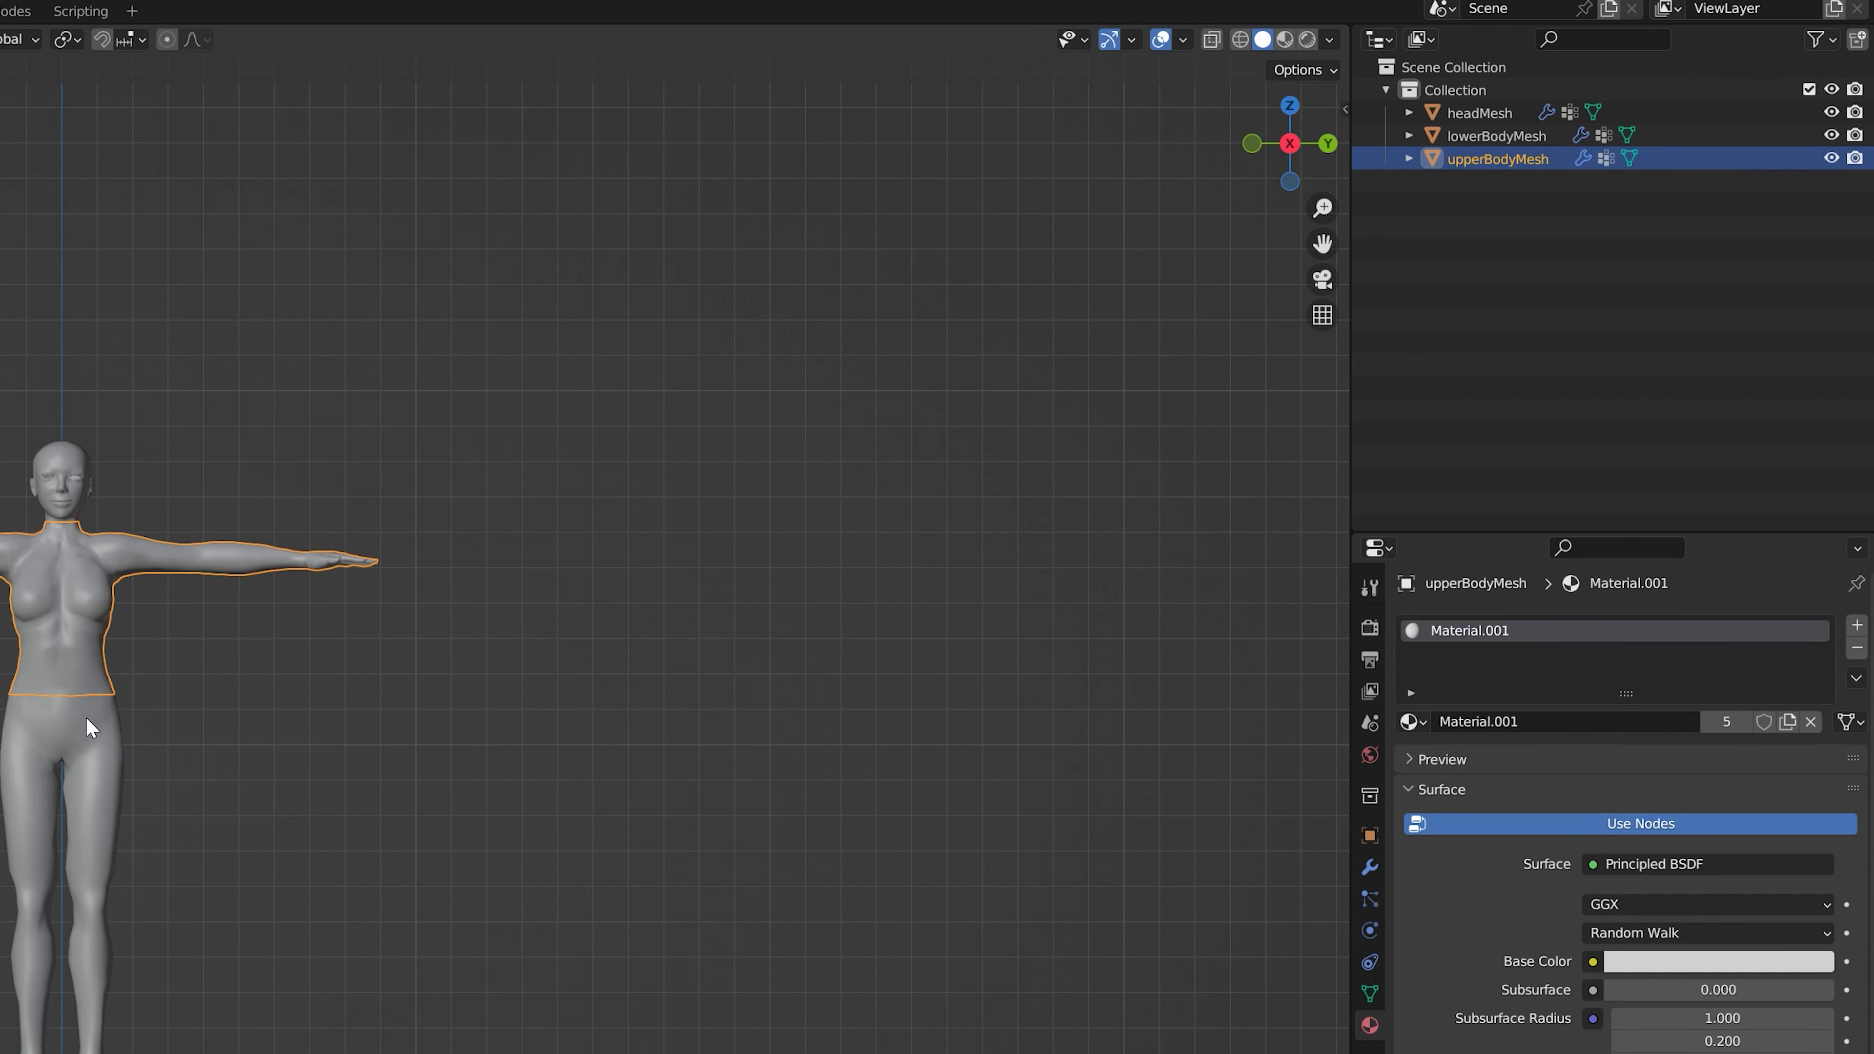
pyautogui.click(85, 716)
pyautogui.click(68, 635)
pyautogui.click(75, 469)
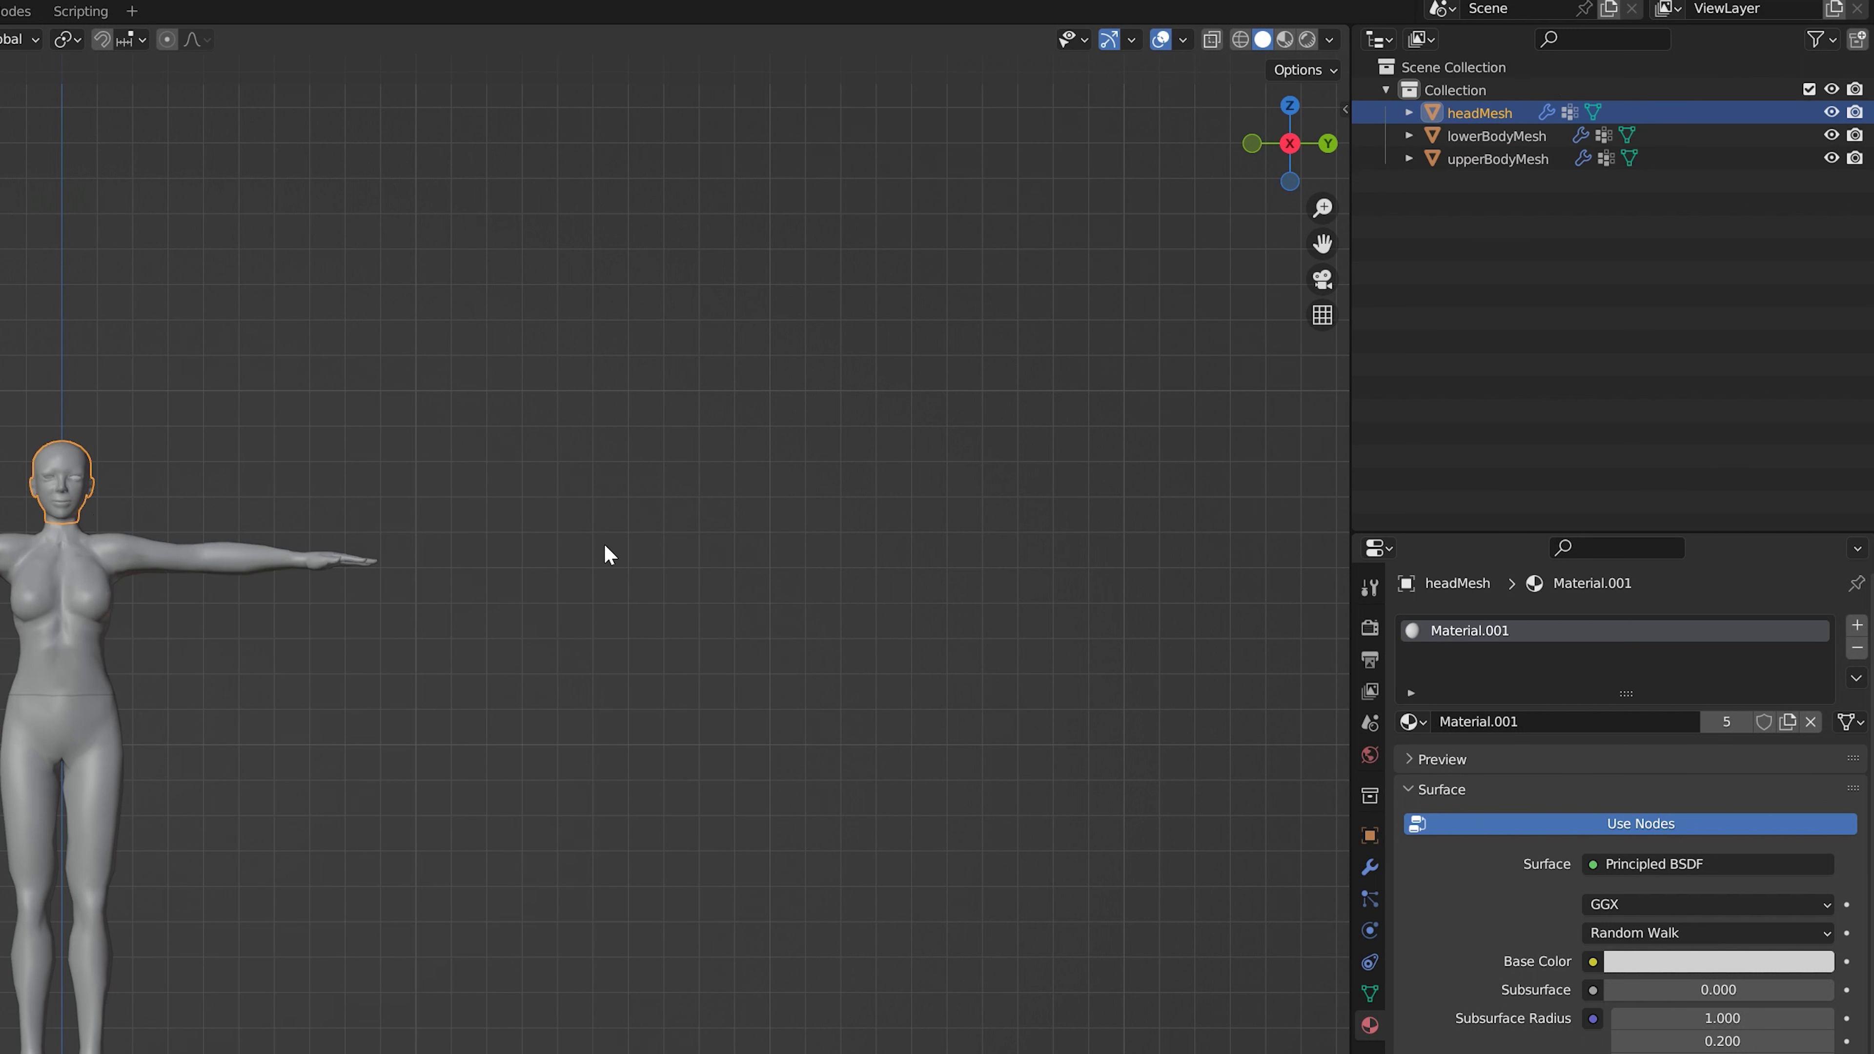
pyautogui.click(56, 864)
pyautogui.click(48, 627)
pyautogui.click(61, 480)
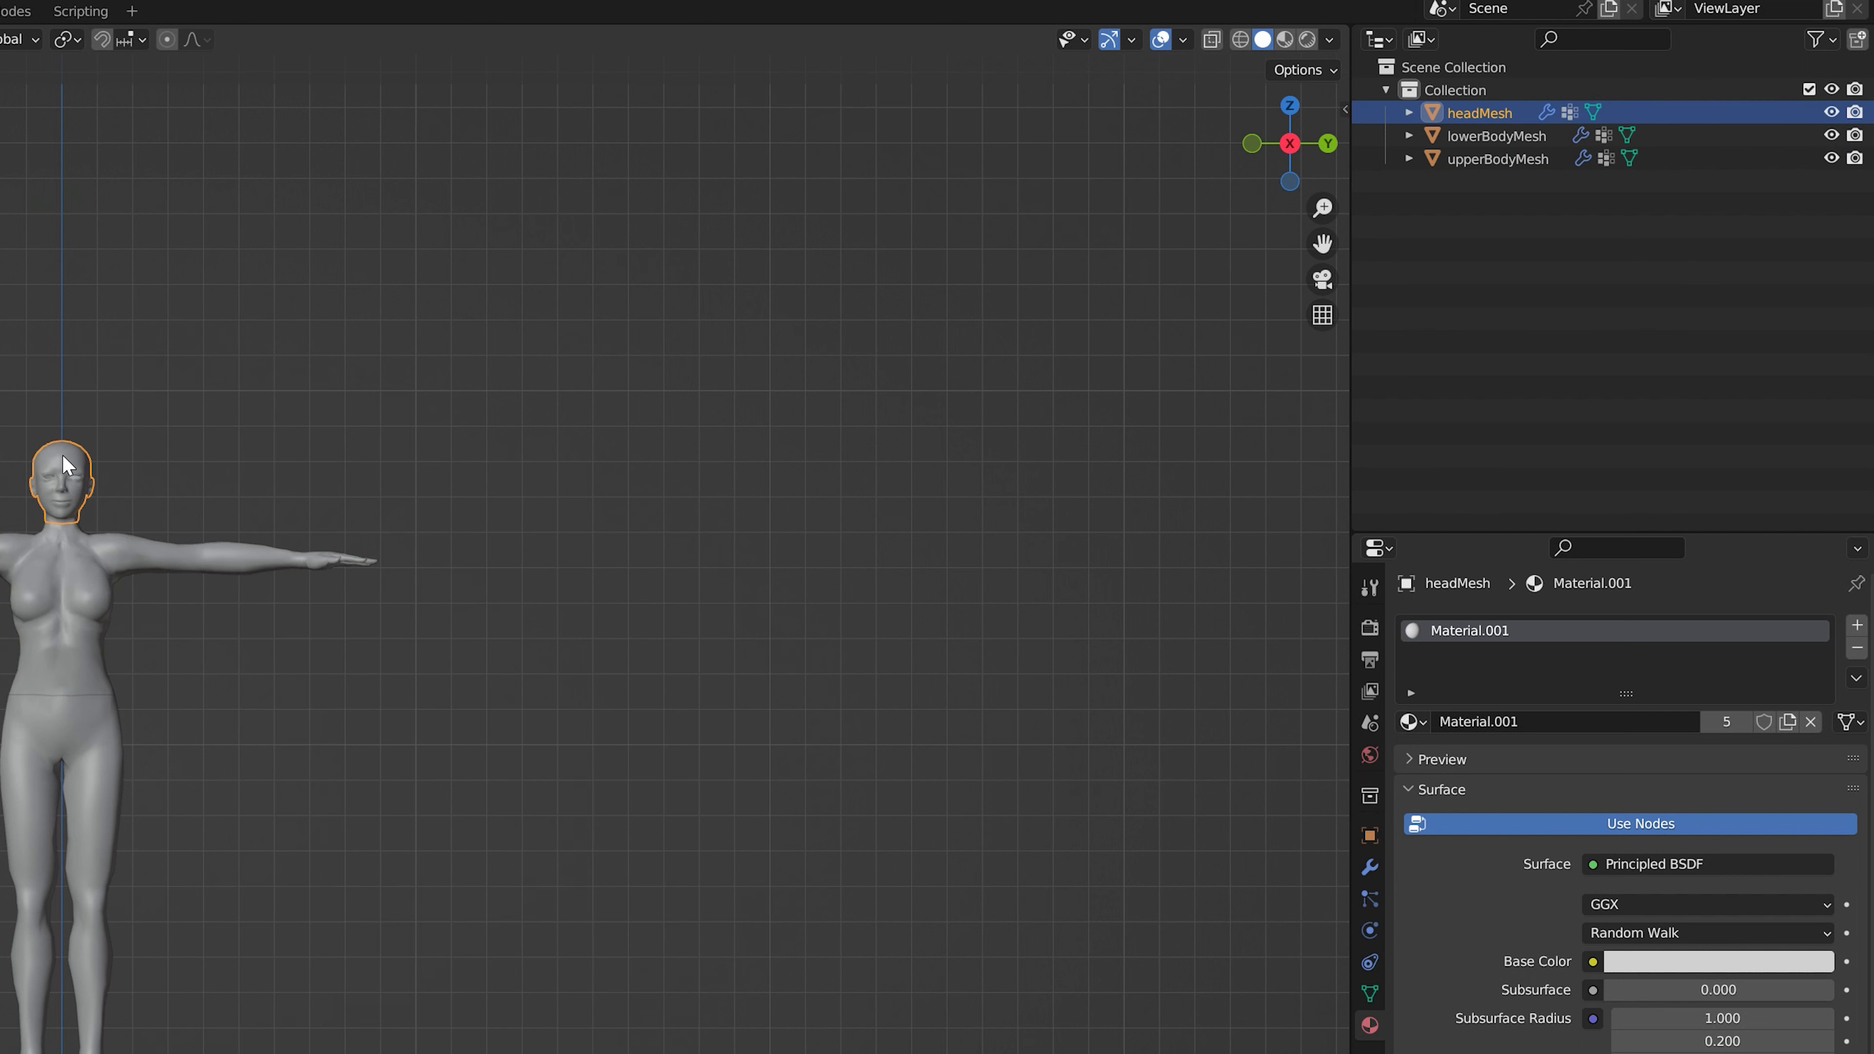
# Join all three body meshes into one object with headMesh as the active object.
pyautogui.click(623, 786)
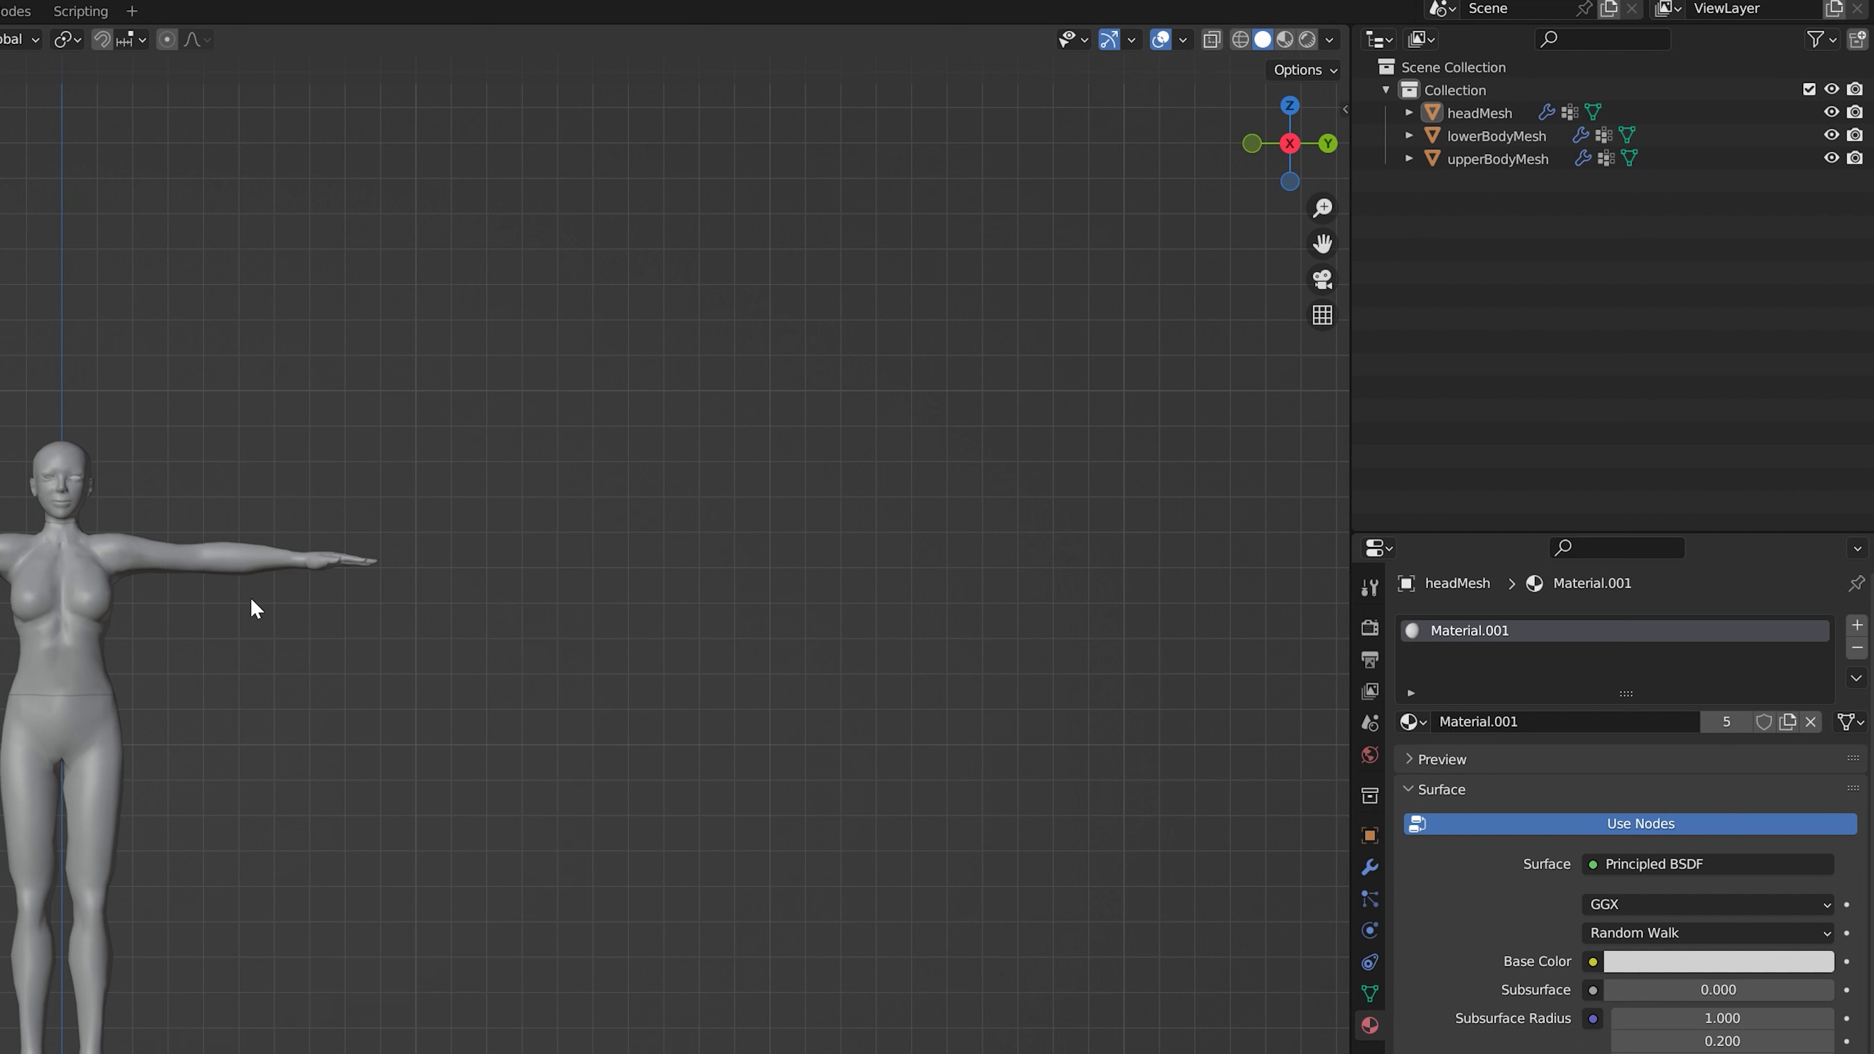
pyautogui.press('a')
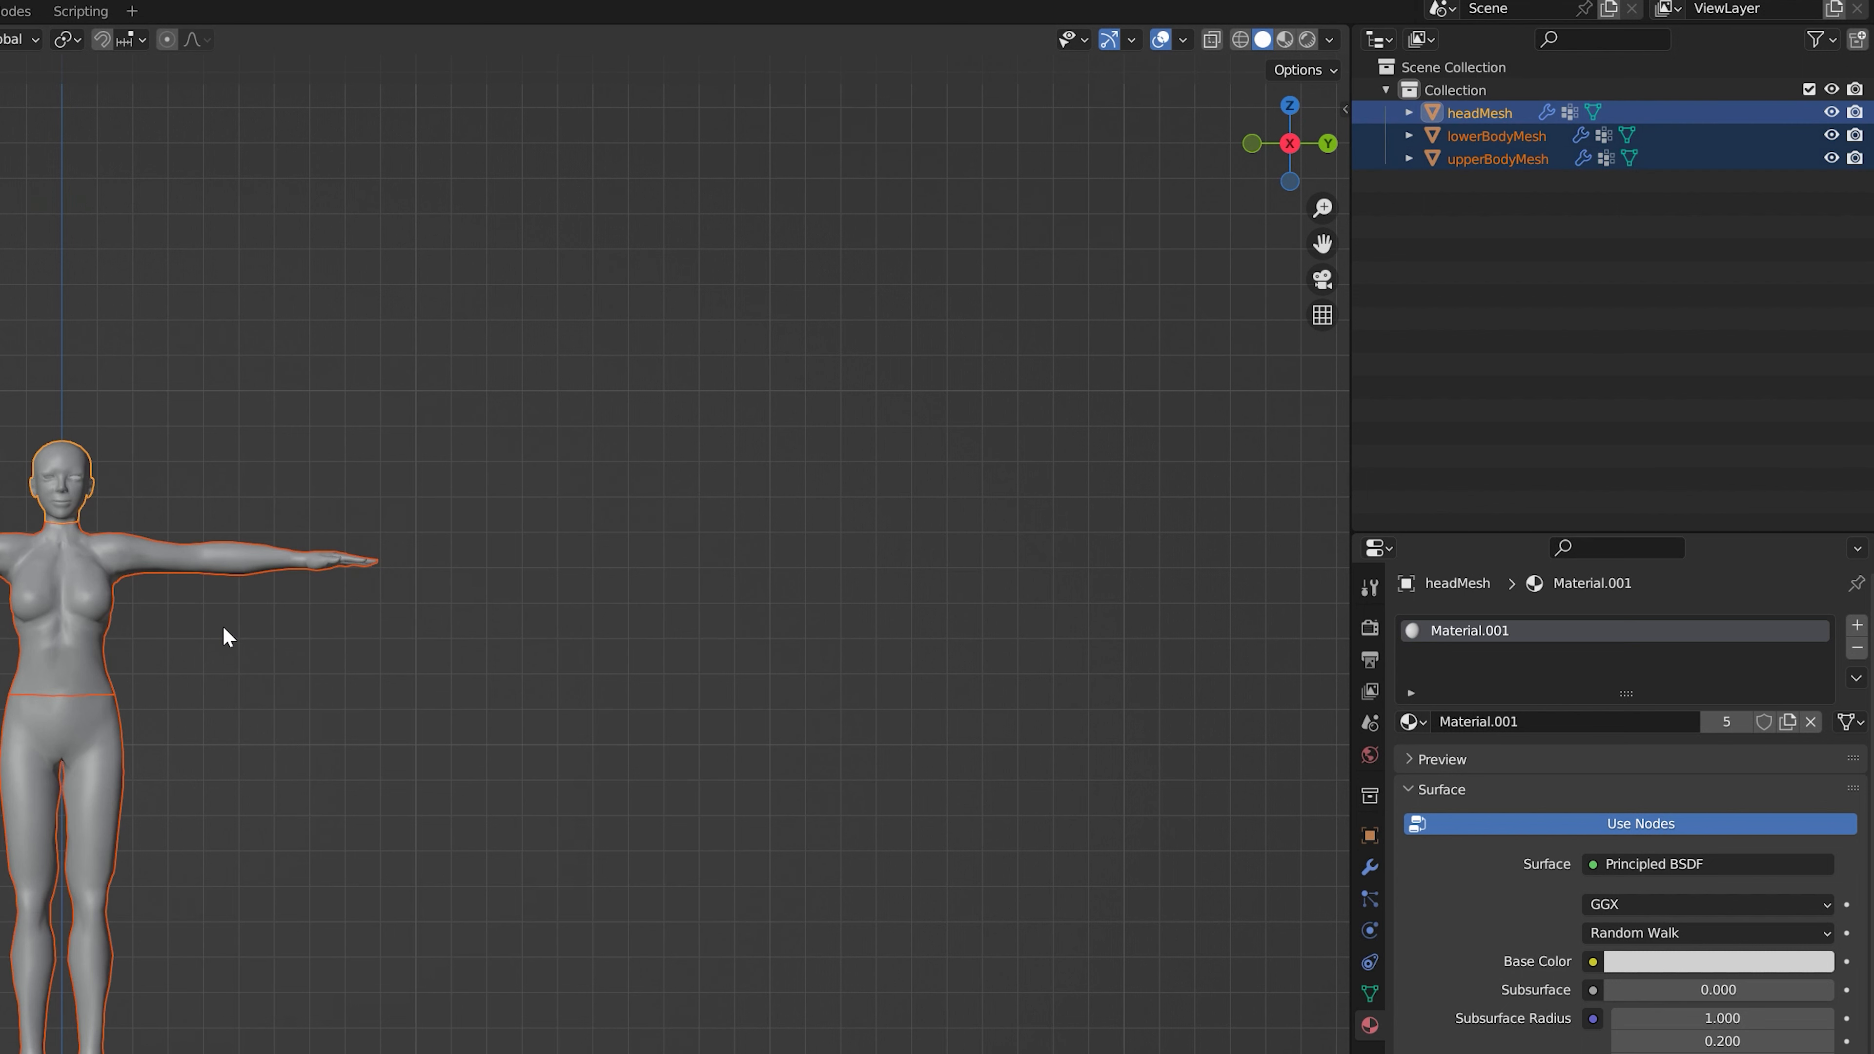
pyautogui.rightClick(42, 614)
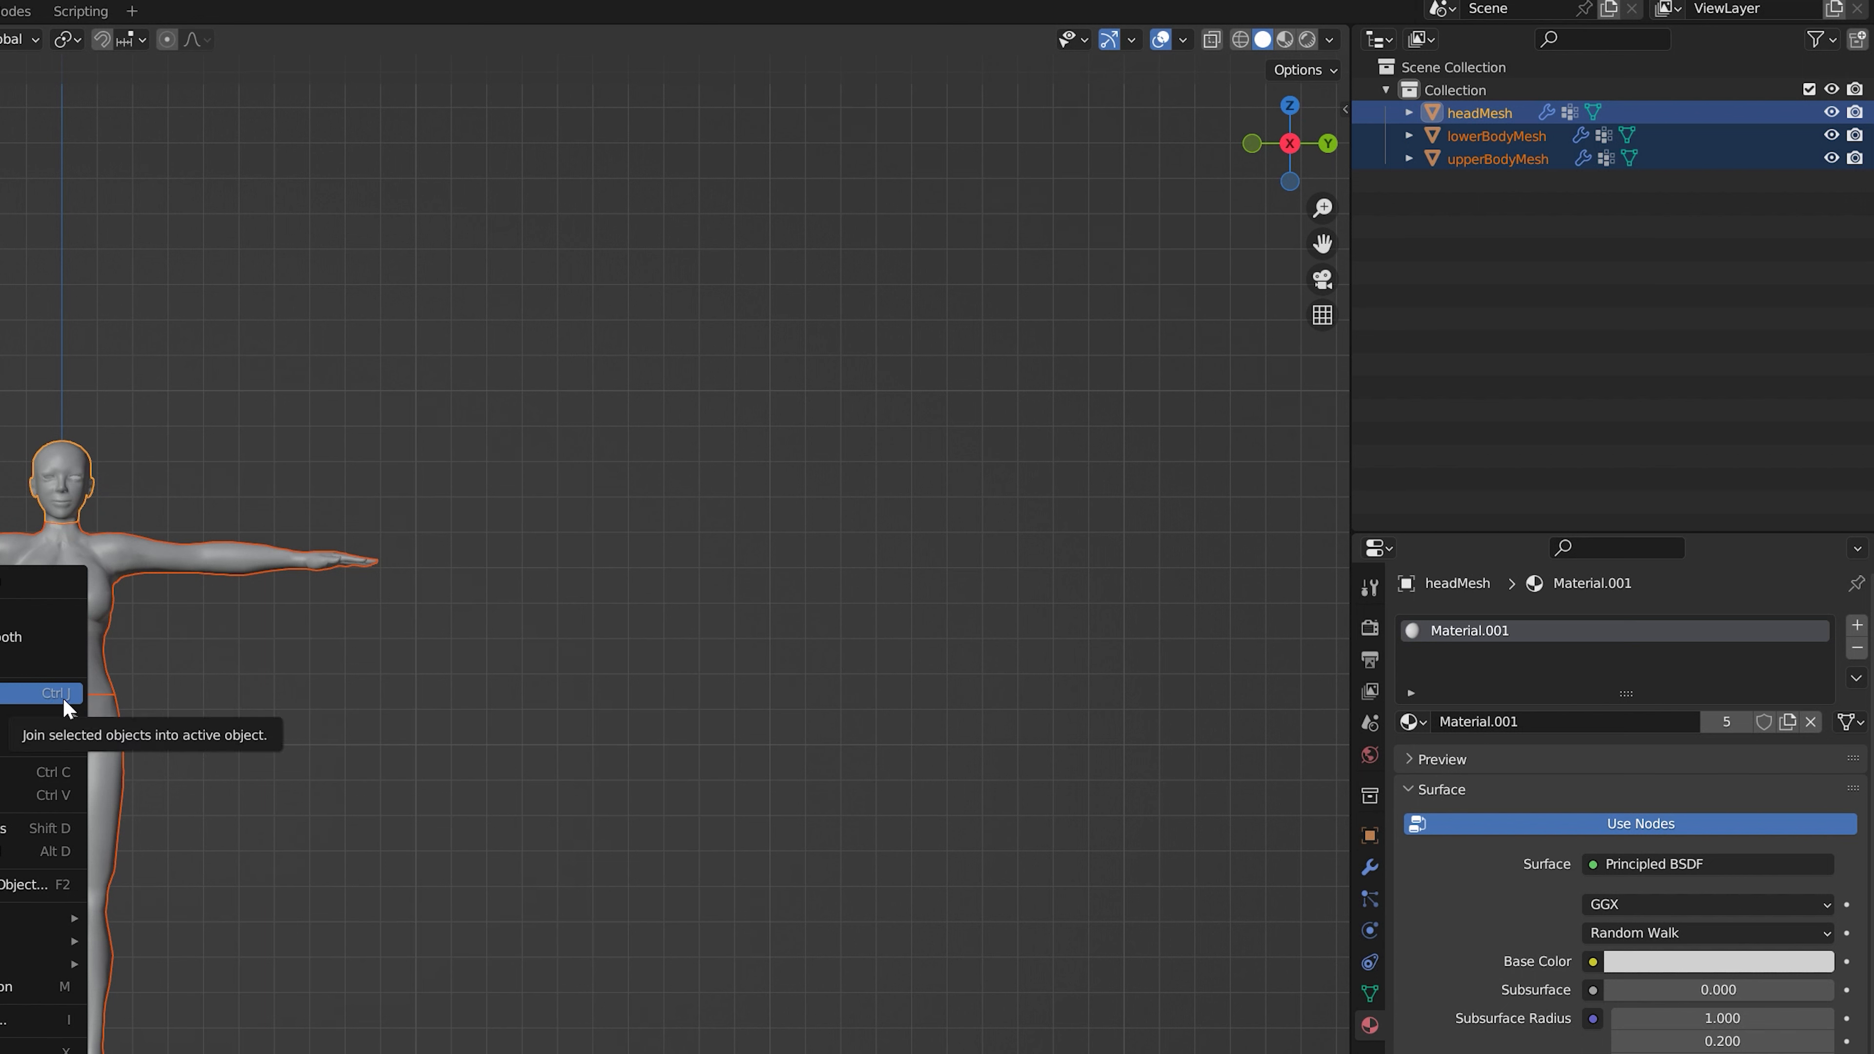
pyautogui.click(65, 695)
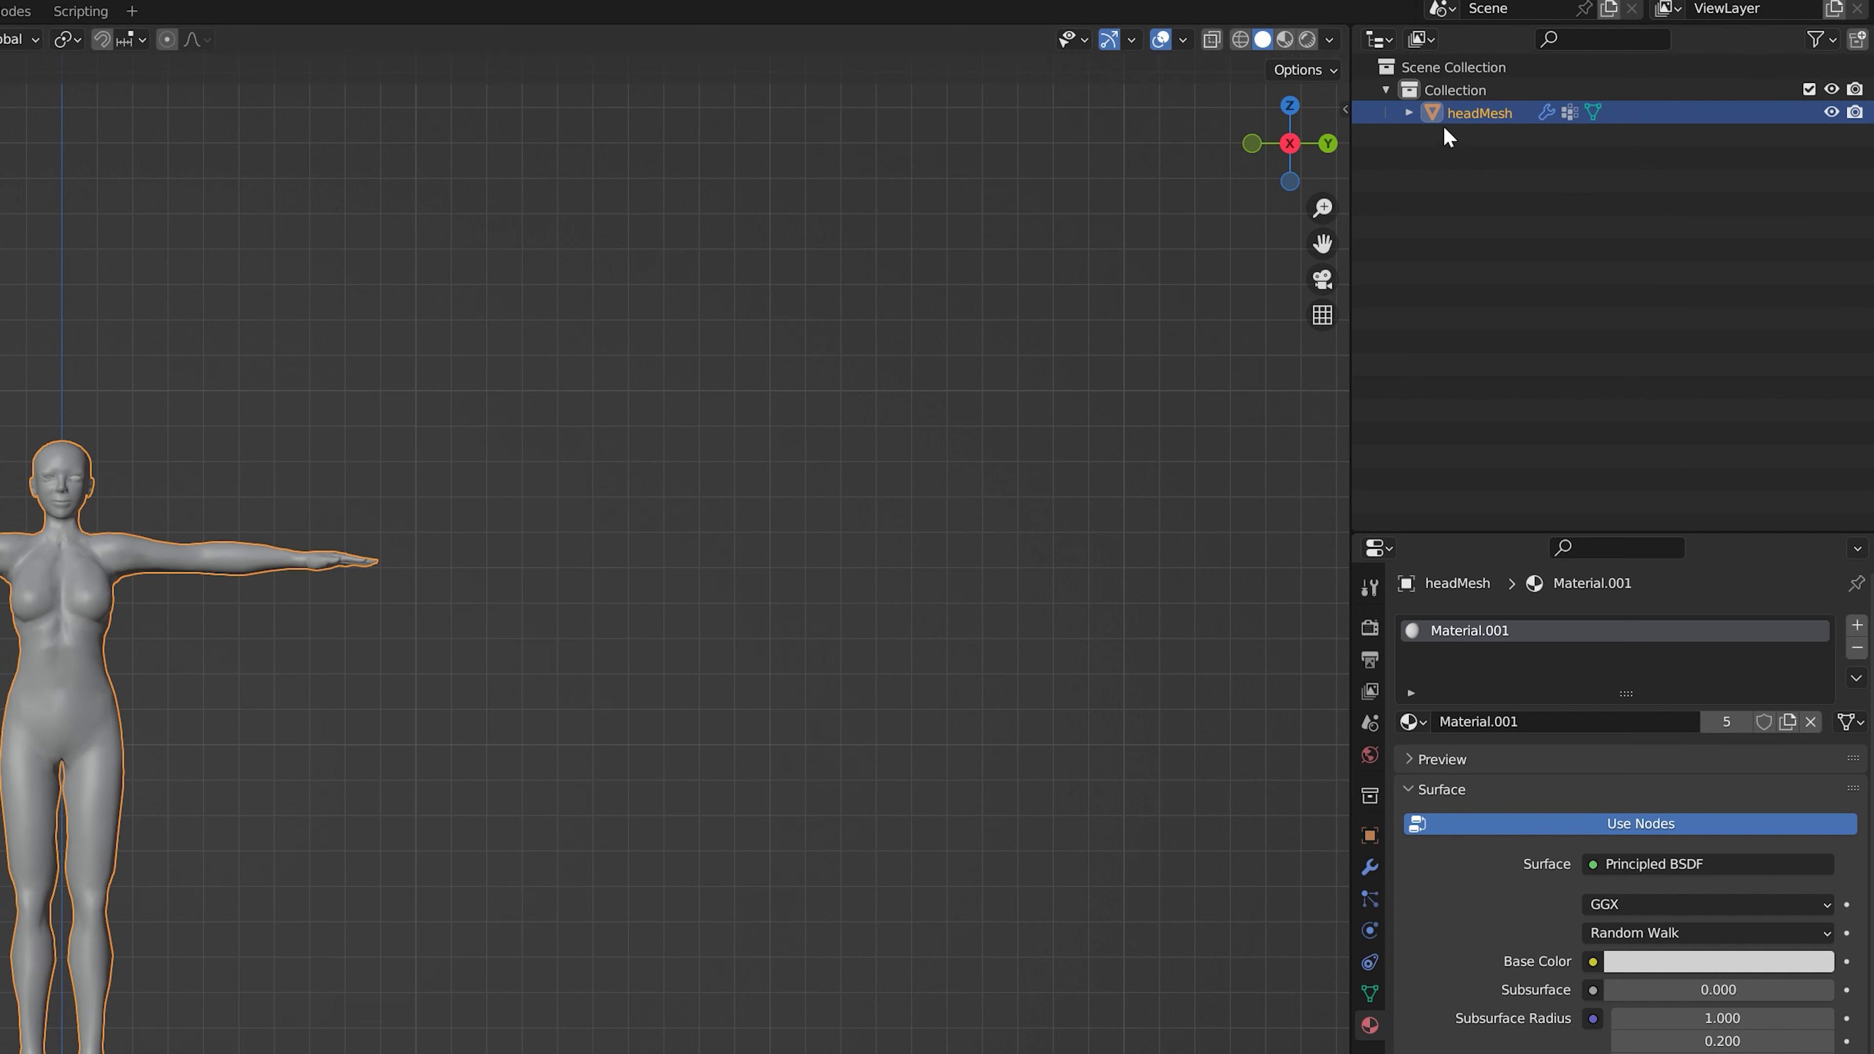
# Rename the joined mesh object to BentoSlTattoo and switch to the UV Editing workspace.
pyautogui.doubleClick(1472, 111)
pyautogui.write('BentoSlTa')
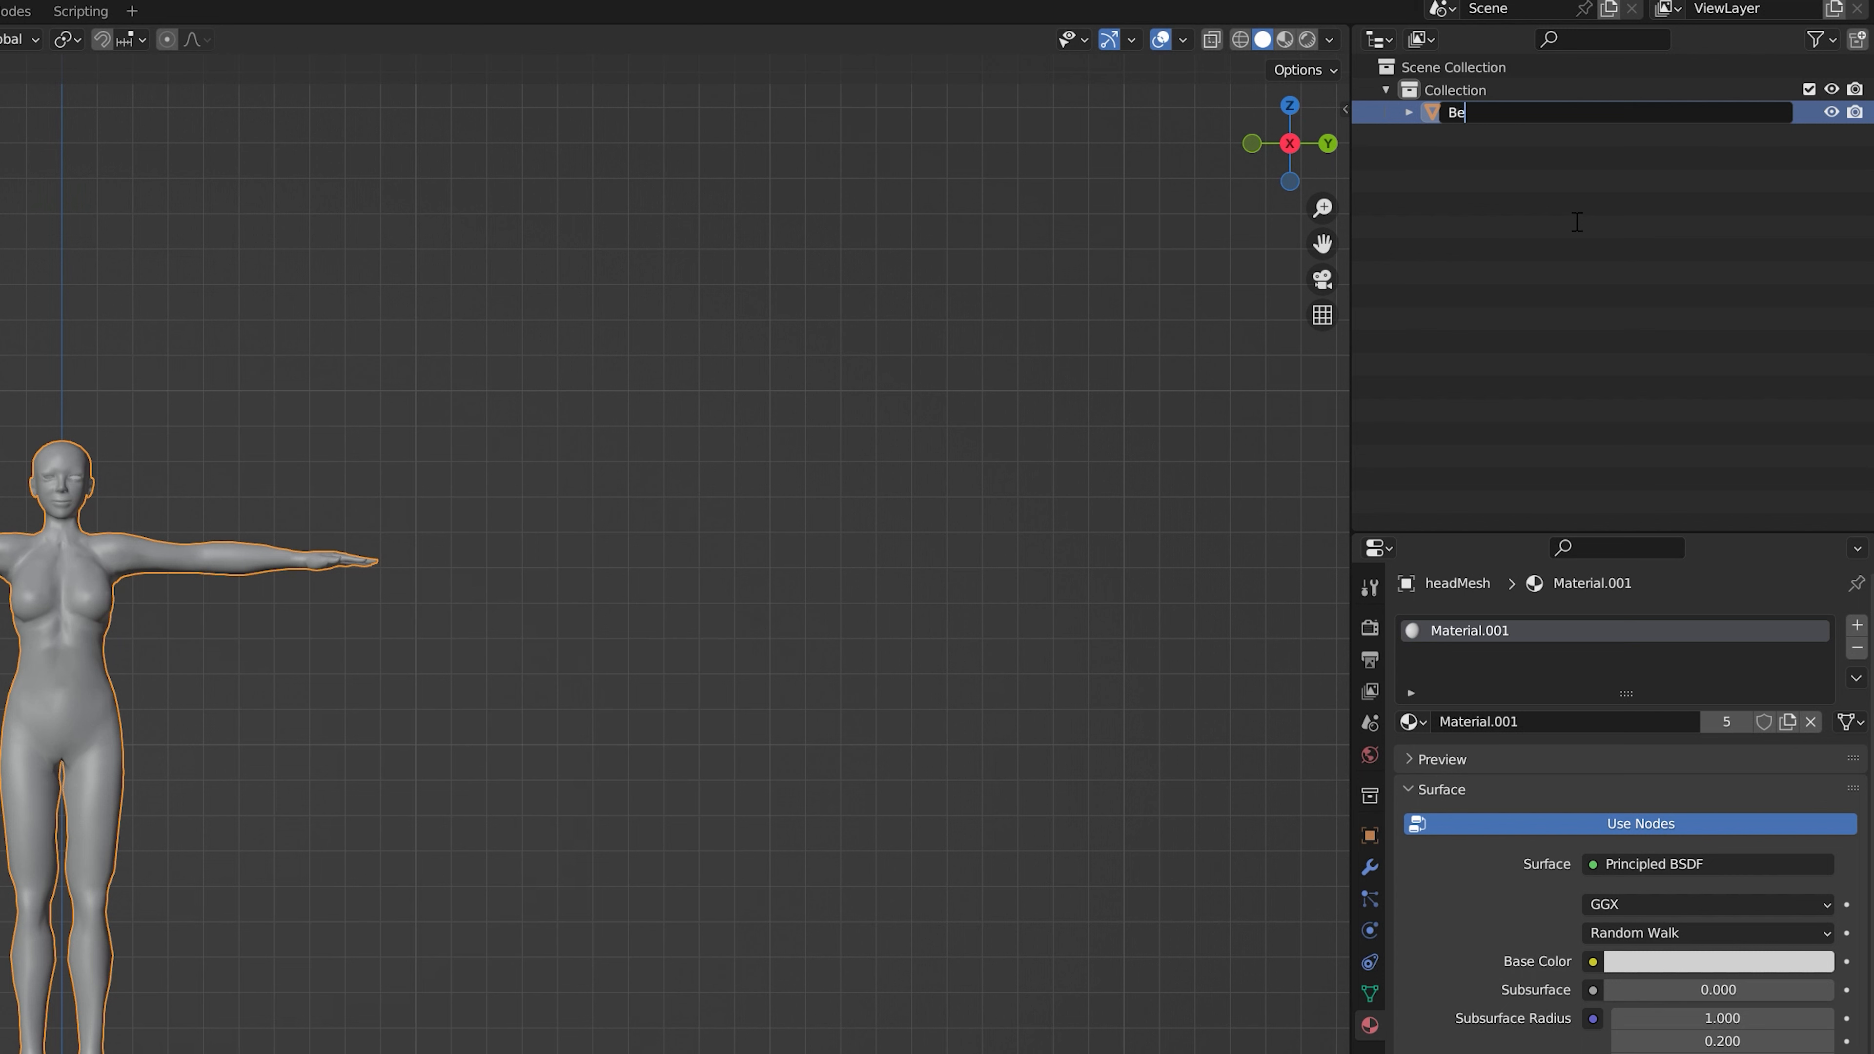
pyautogui.write('ttoo')
pyautogui.press('Return')
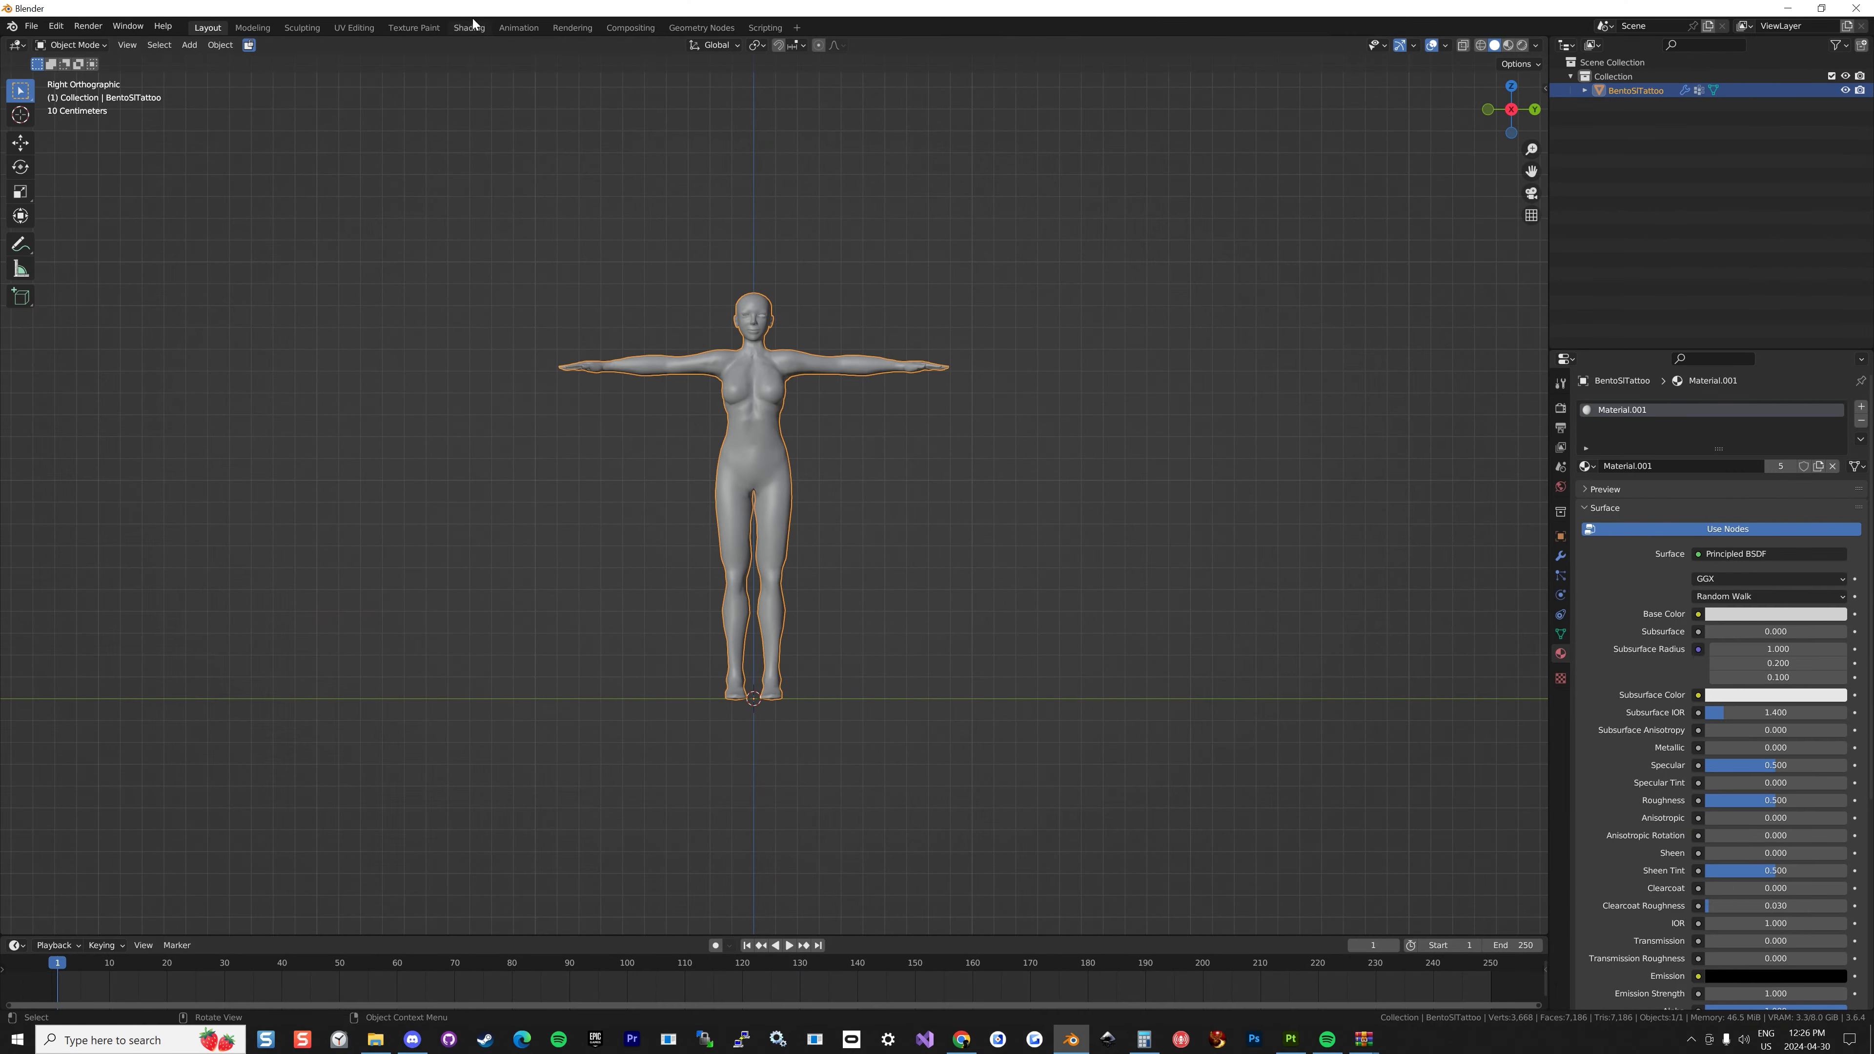
pyautogui.click(349, 30)
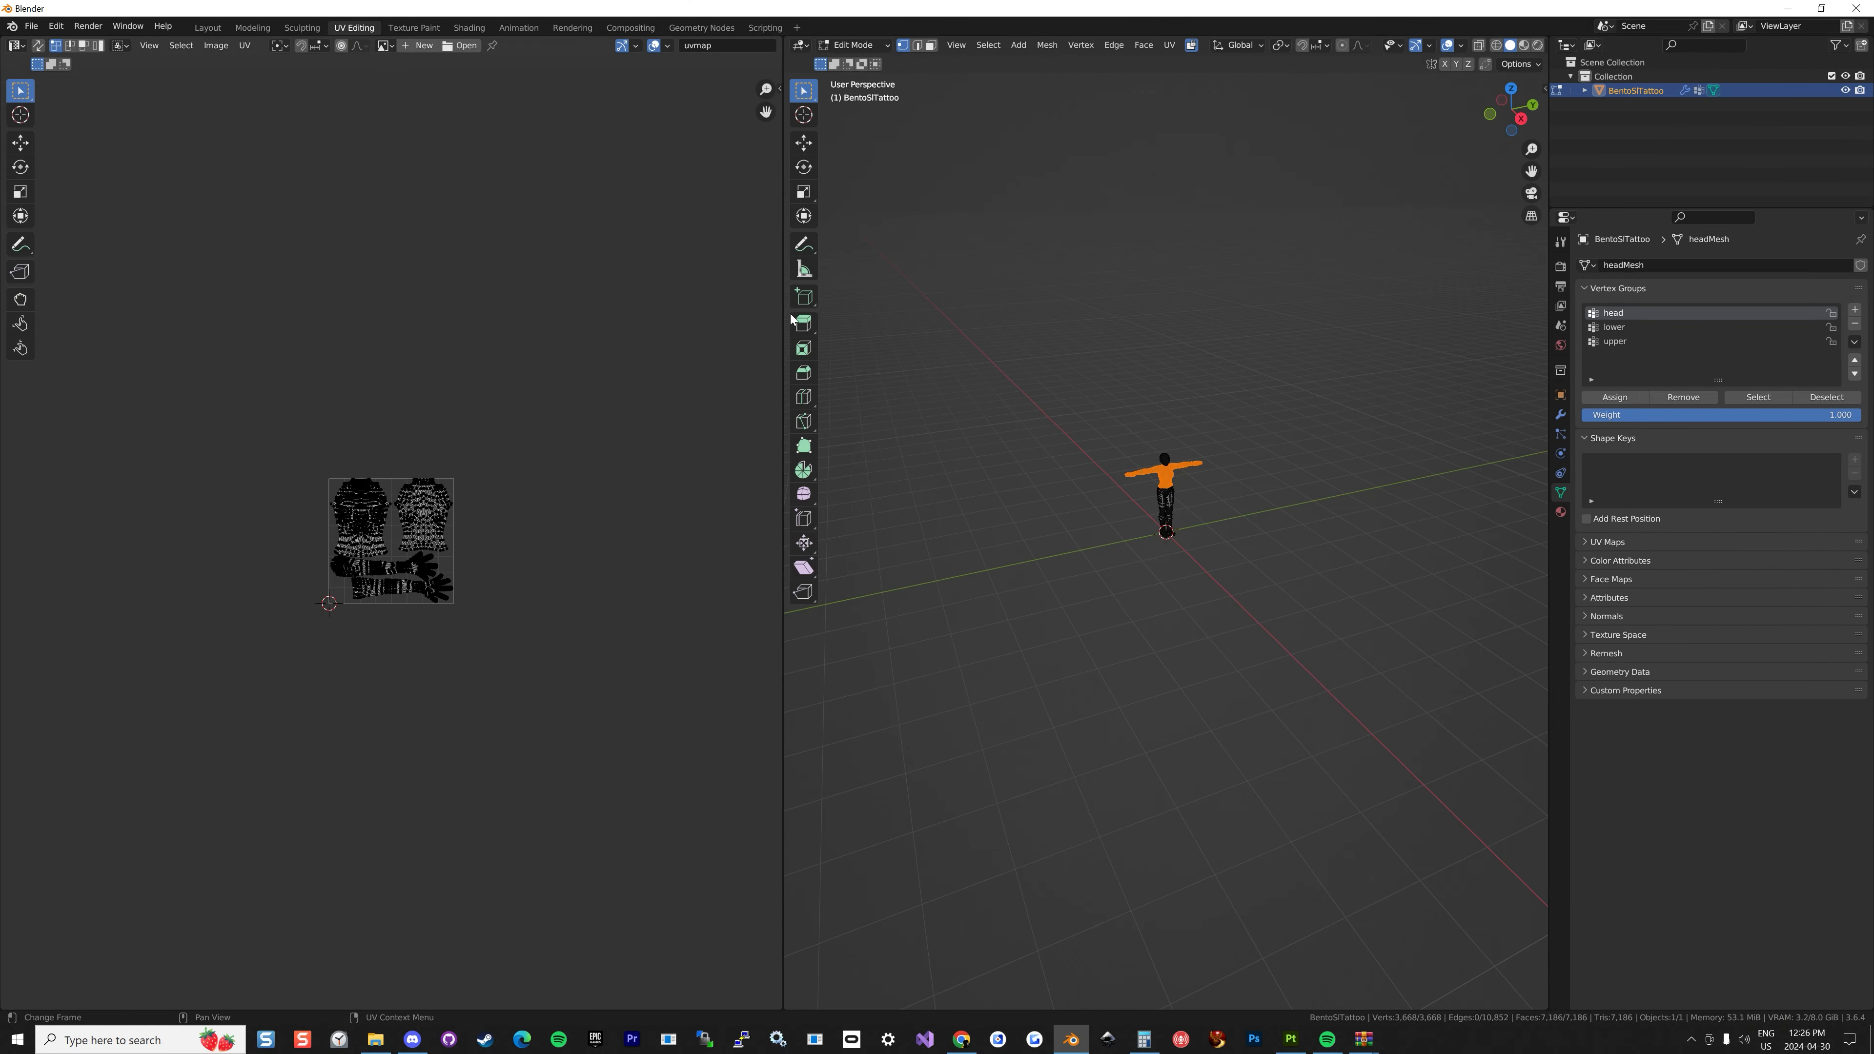
# Select the whole mesh to inspect all of its UVs together, and clear the selection.
pyautogui.scroll(8, 1174, 462)
pyautogui.moveTo(1174, 462); pyautogui.dragTo(1193, 469, button='middle')
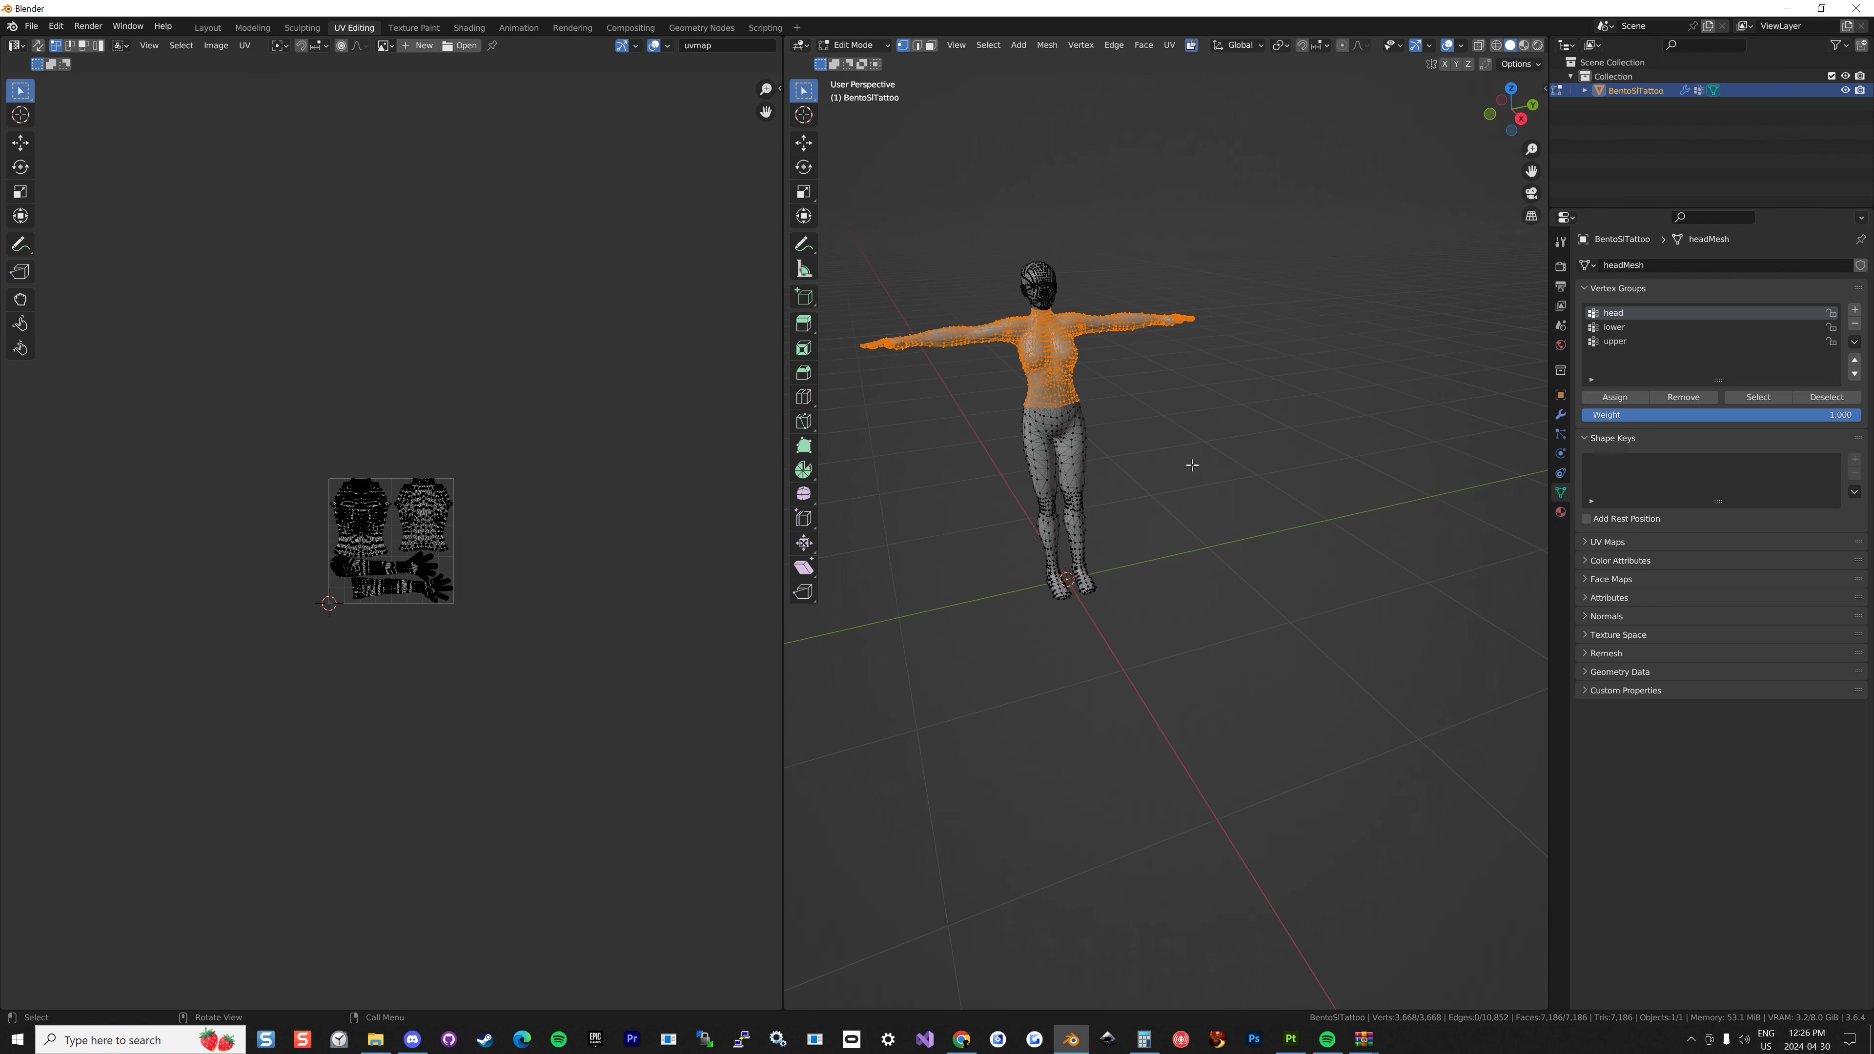
pyautogui.hotkey('alt', 'a')
pyautogui.press('a')
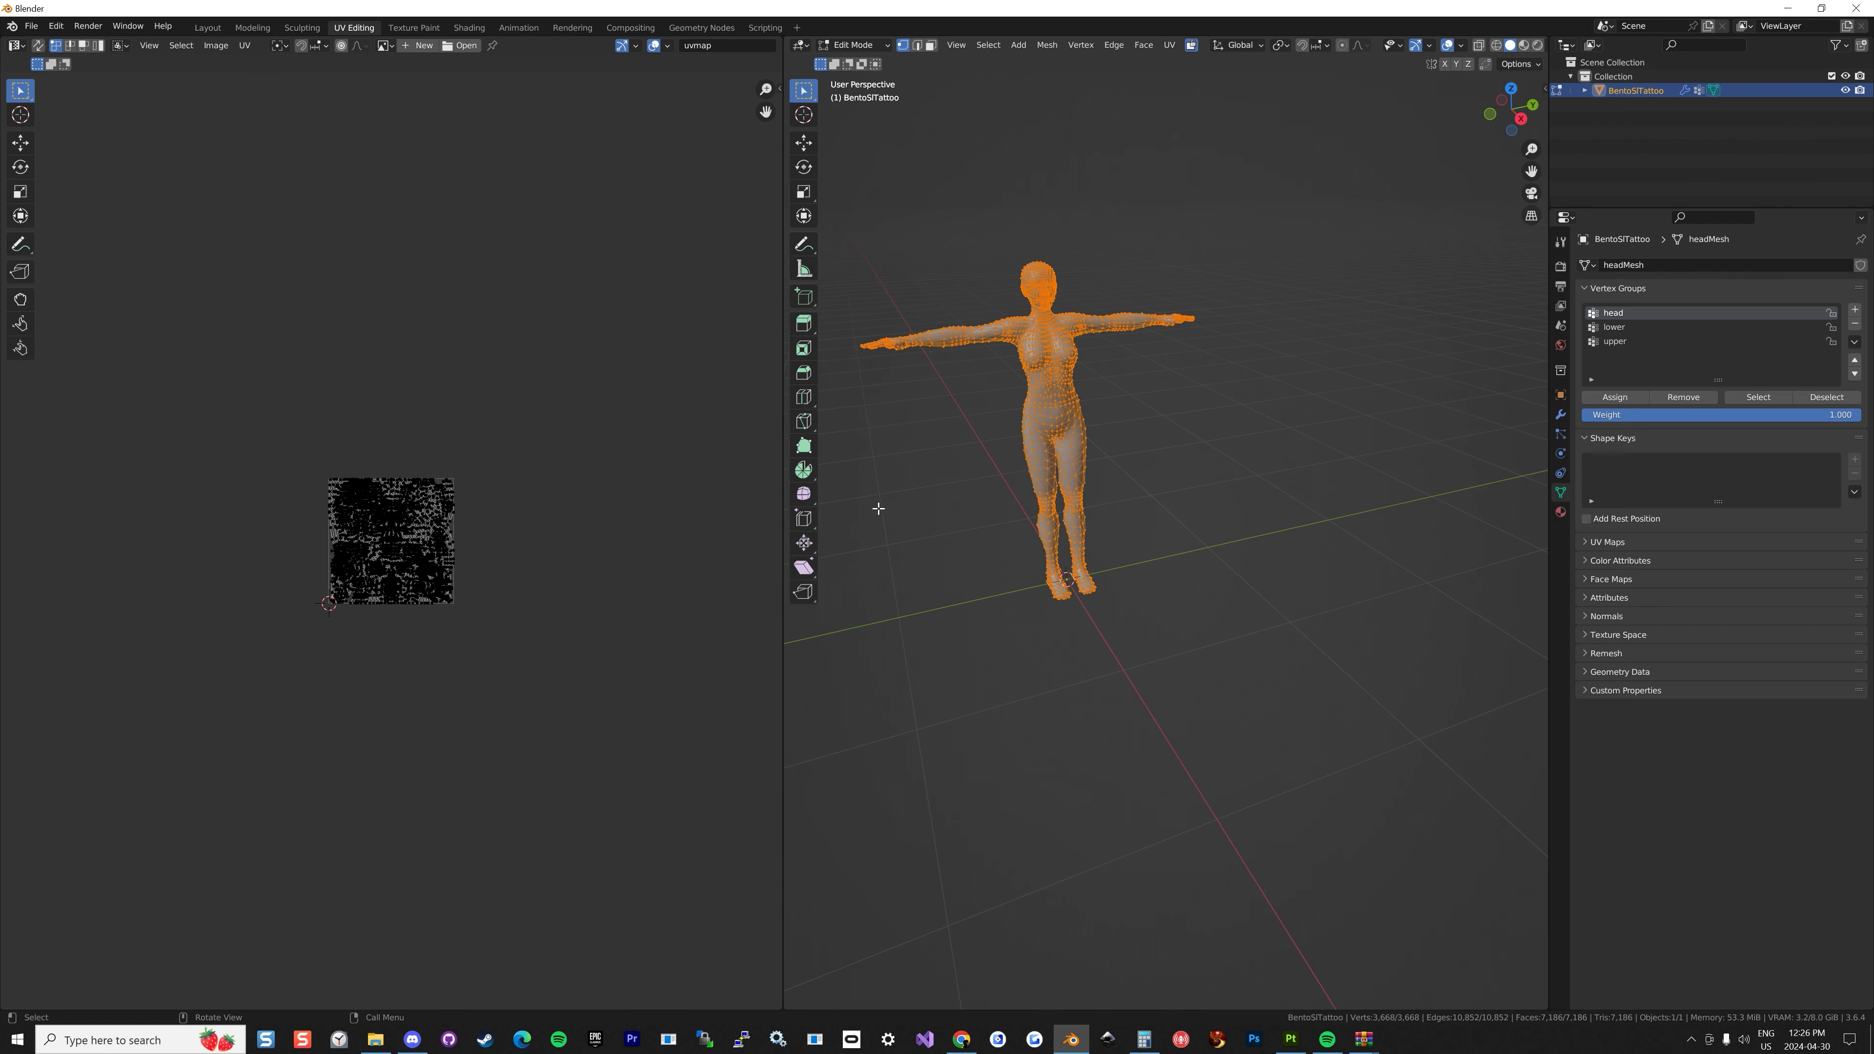
pyautogui.moveTo(447, 505); pyautogui.dragTo(483, 492, button='middle')
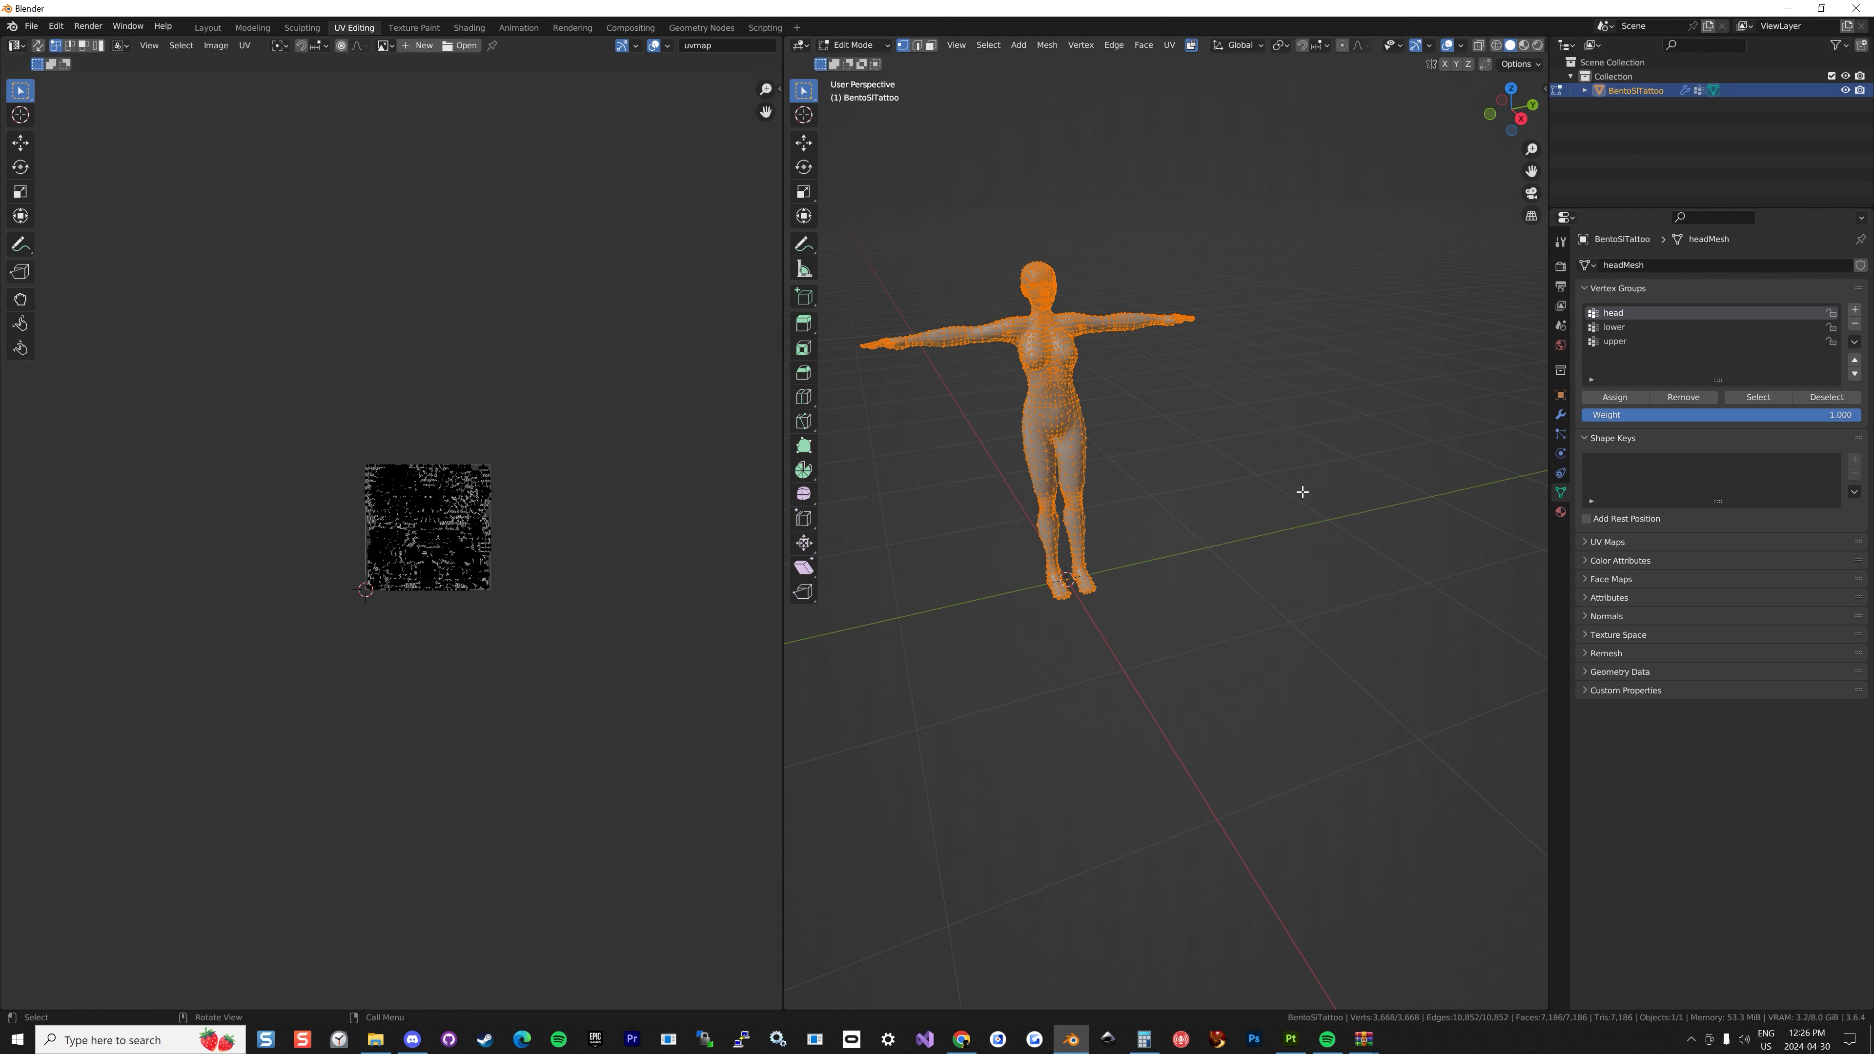
pyautogui.hotkey('alt', 'a')
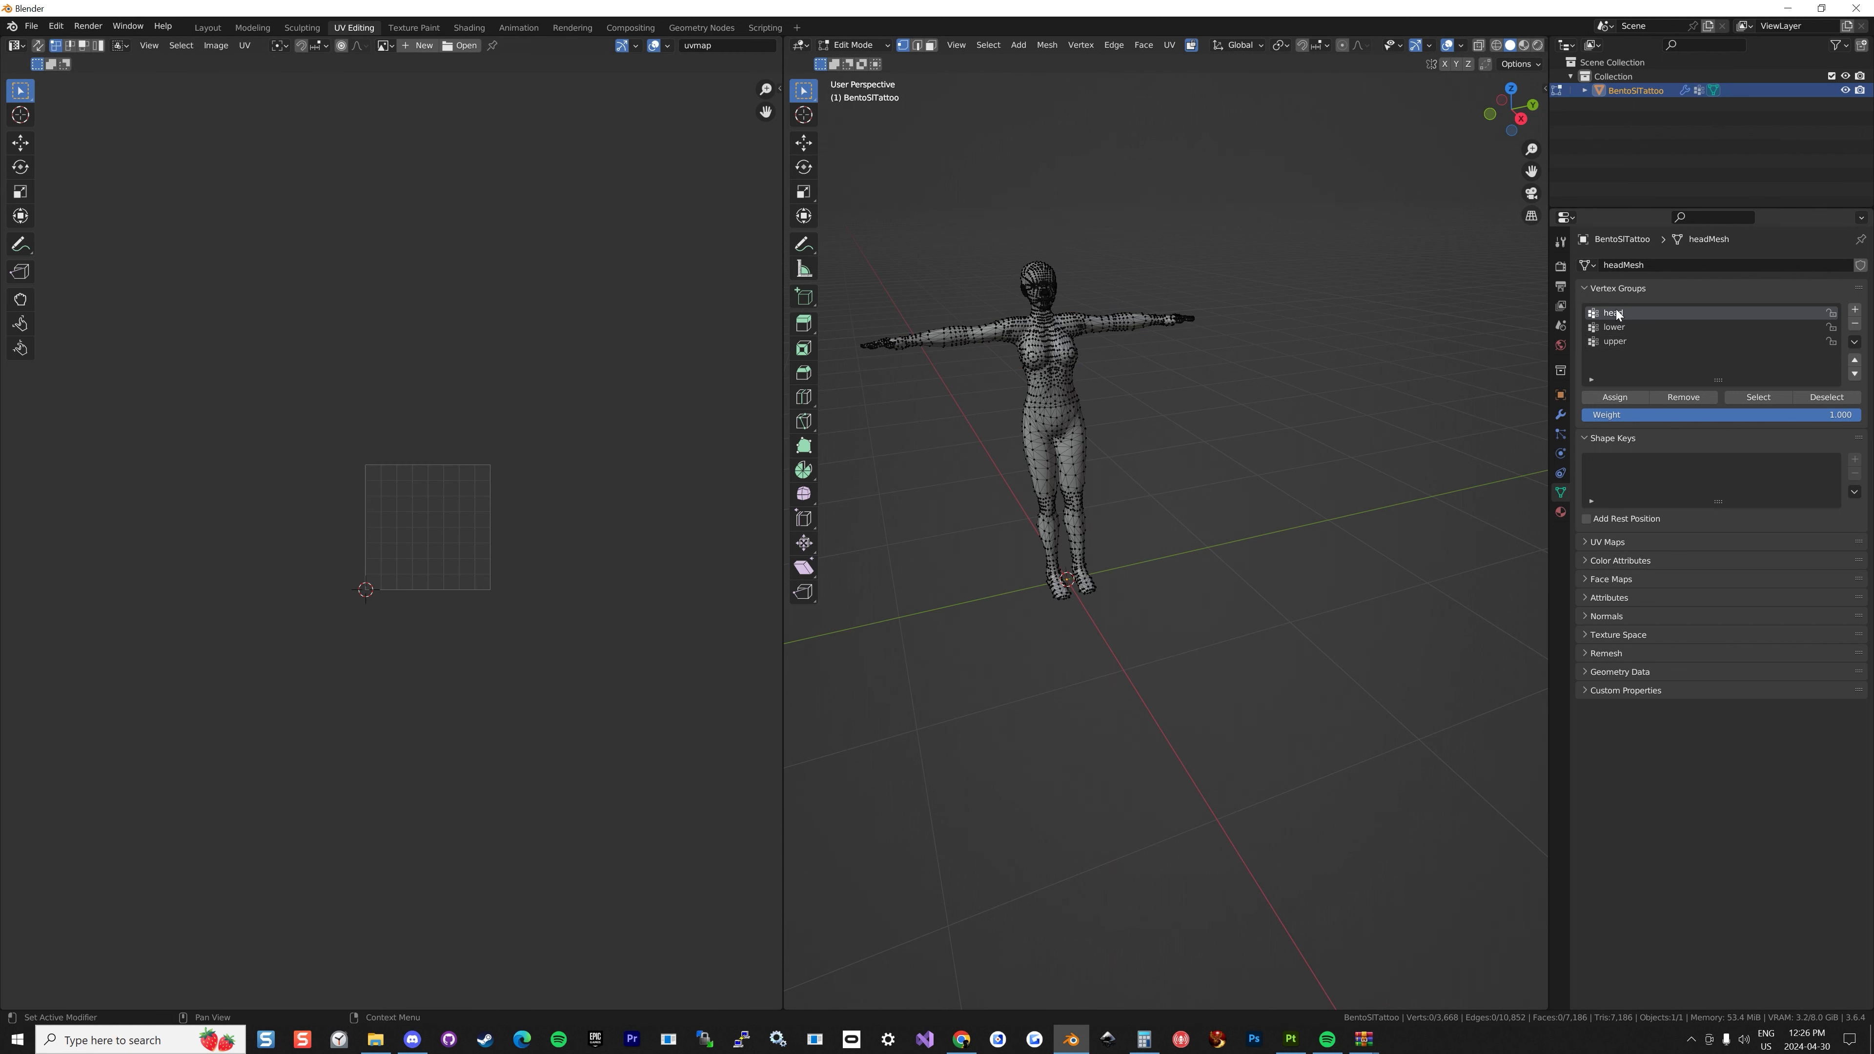
# Select the head vertex group, turn on UV sync selection, and move the head UVs up by exactly 1 unit.
pyautogui.click(1755, 399)
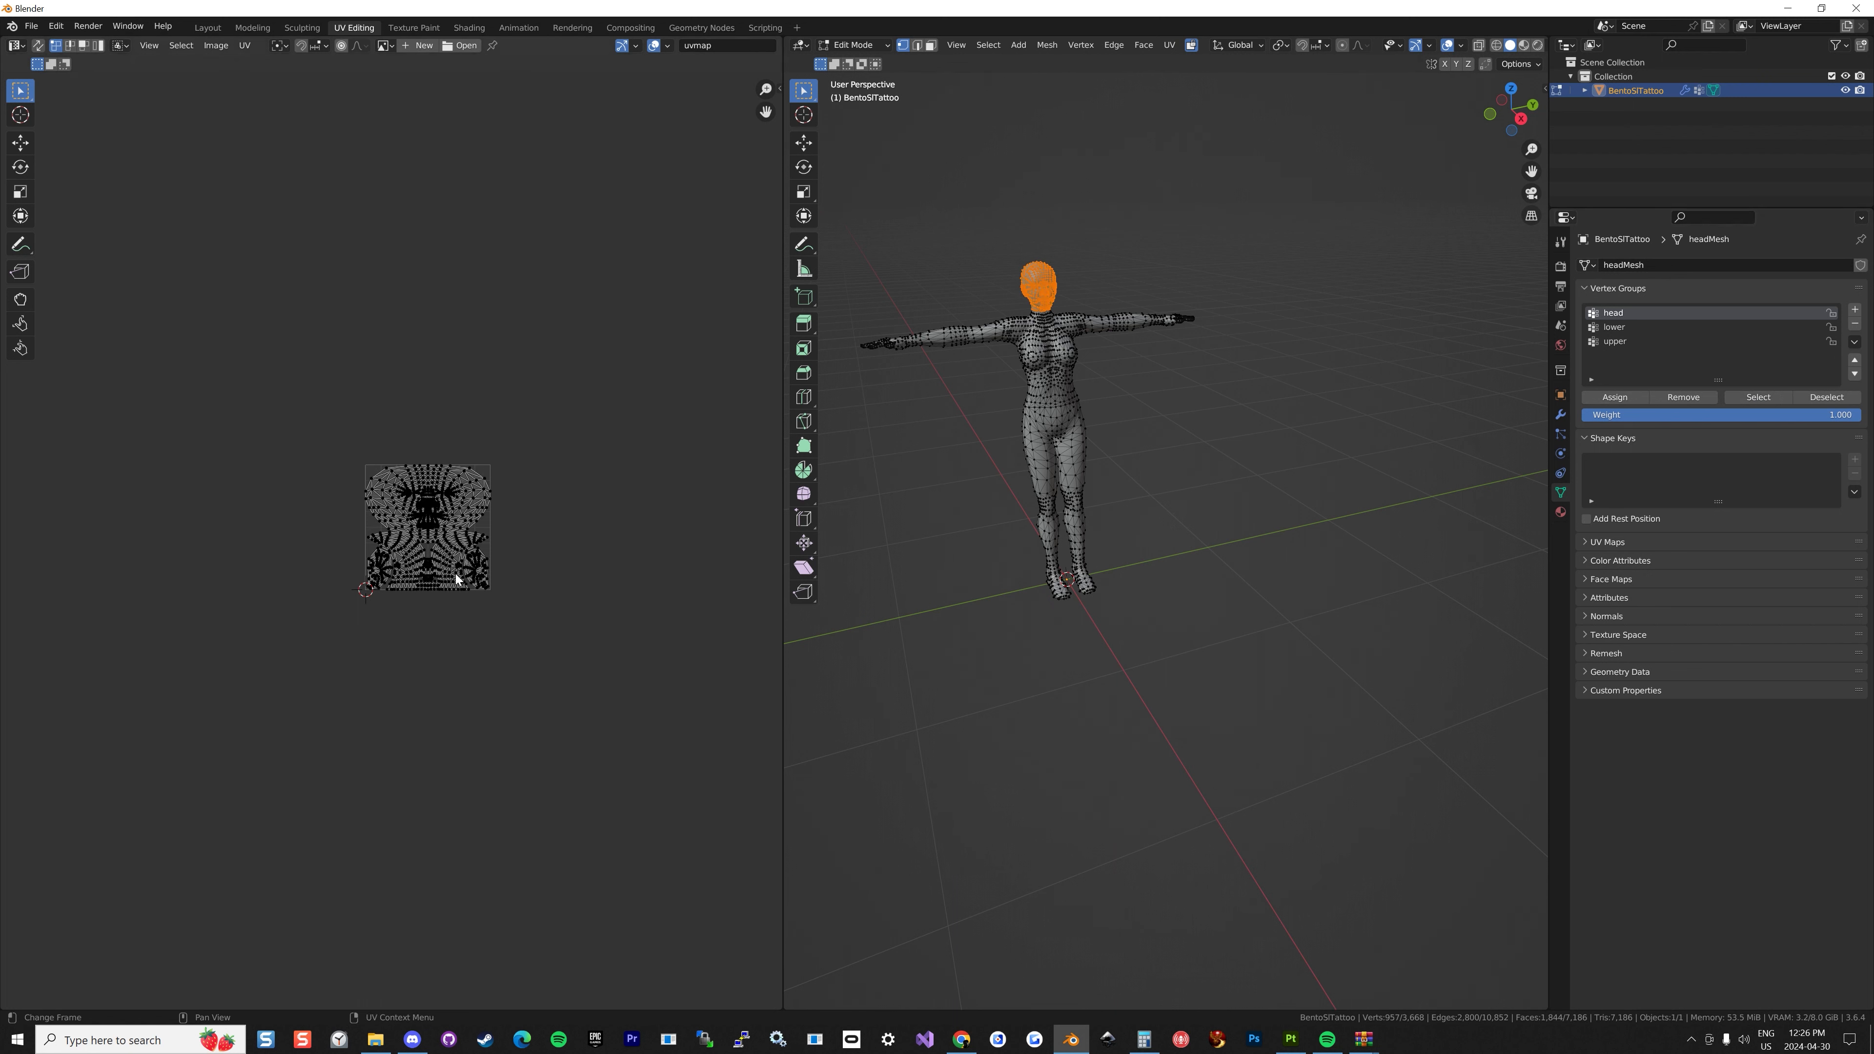
pyautogui.scroll(4, 457, 579)
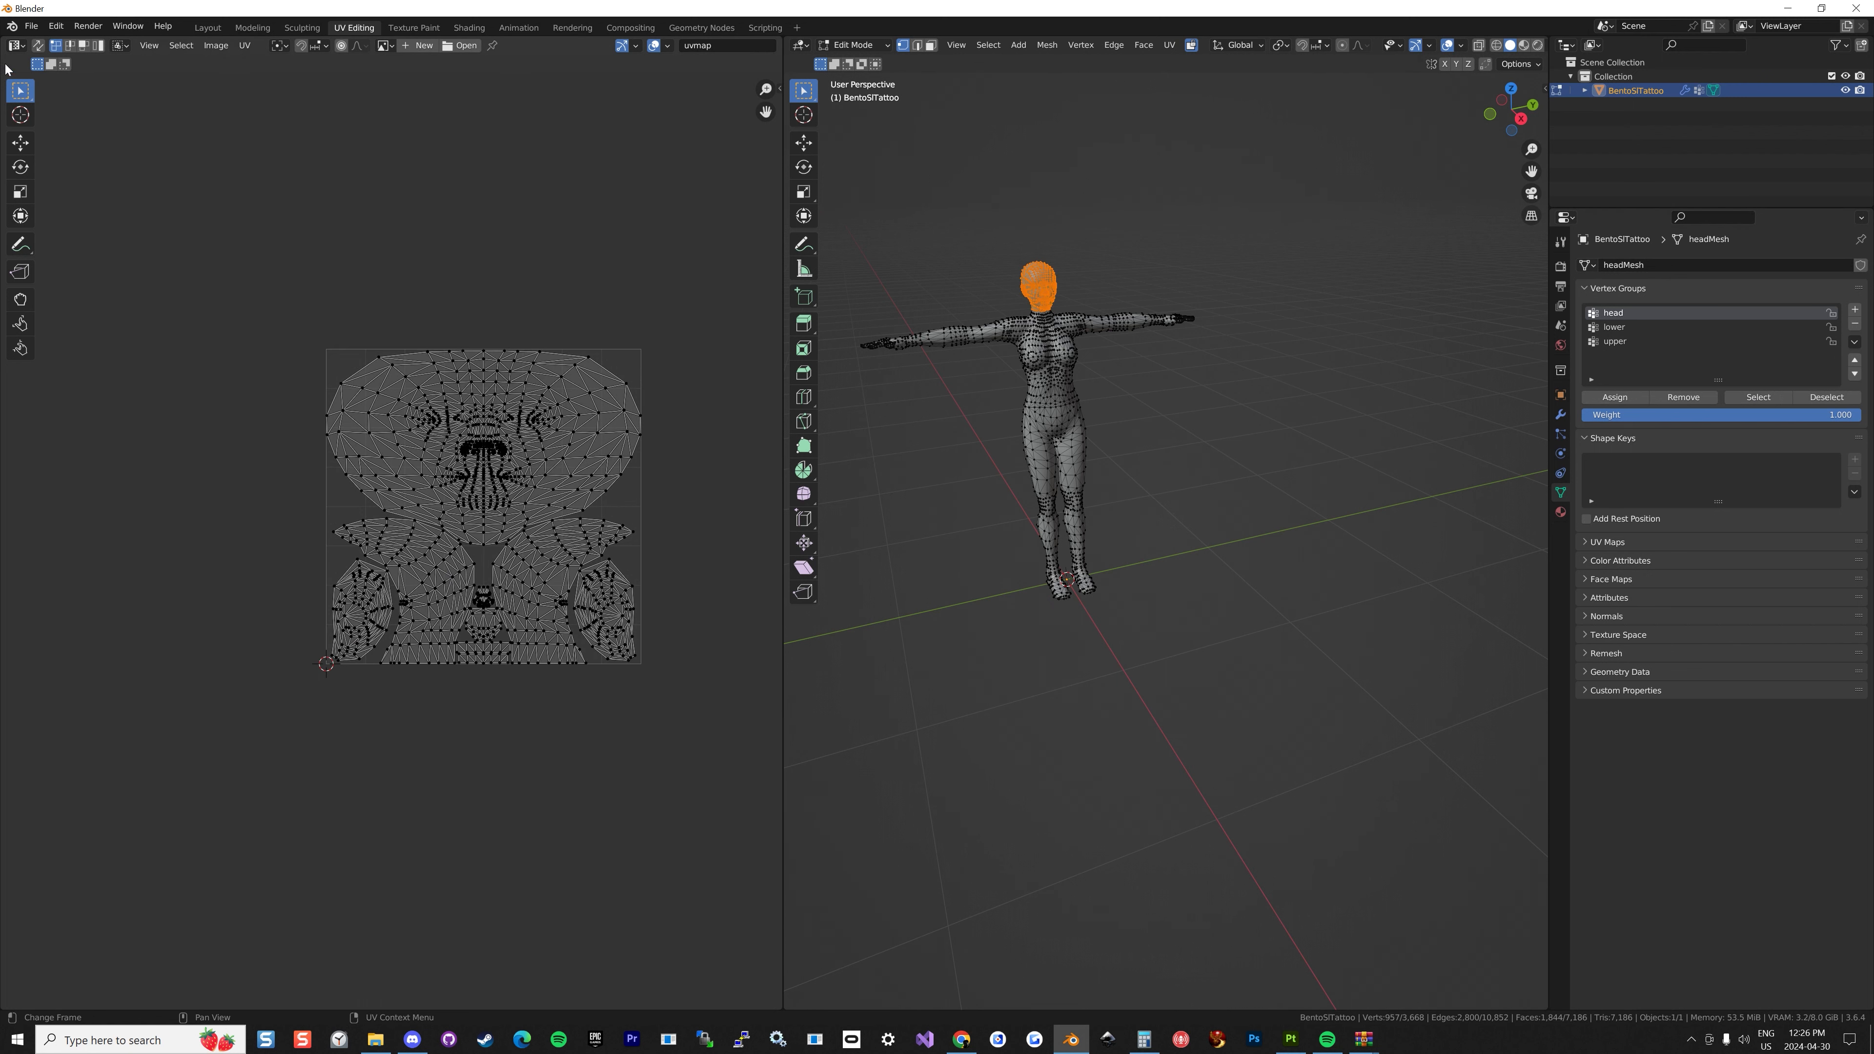
pyautogui.click(38, 46)
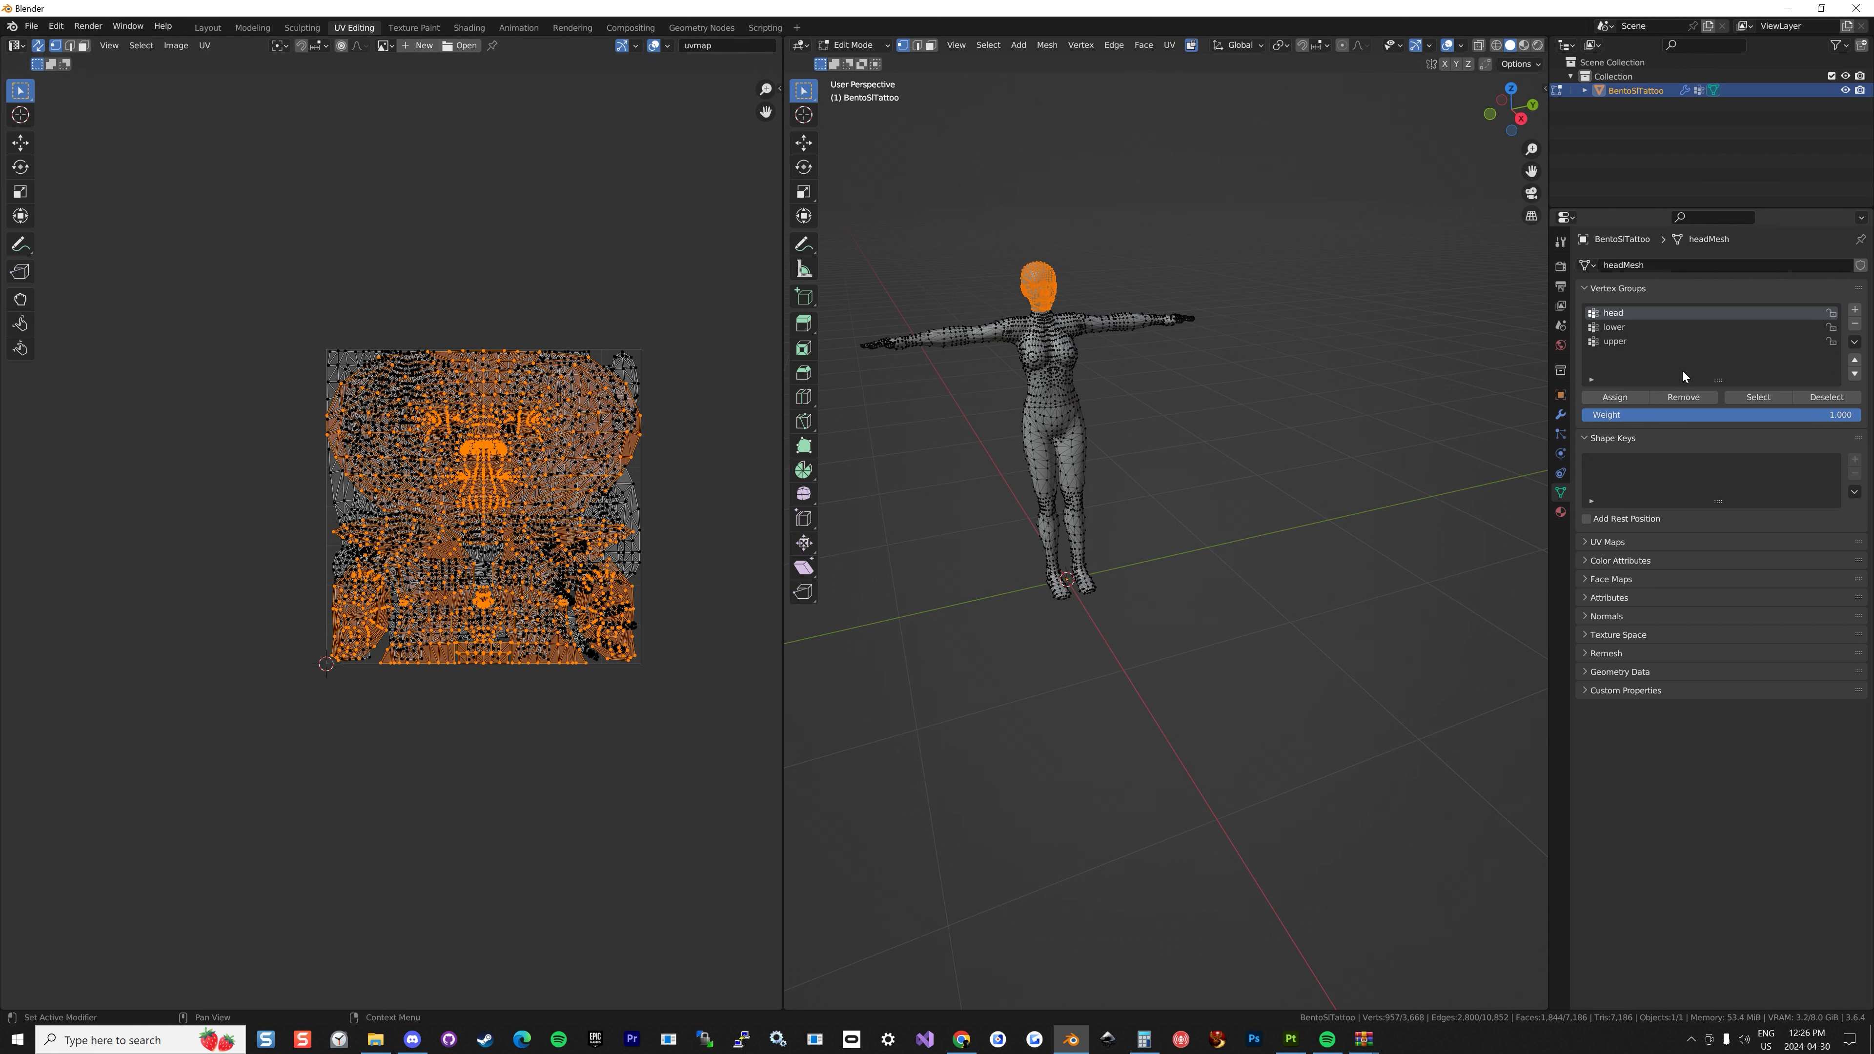
pyautogui.scroll(-3, 565, 620)
pyautogui.press('g')
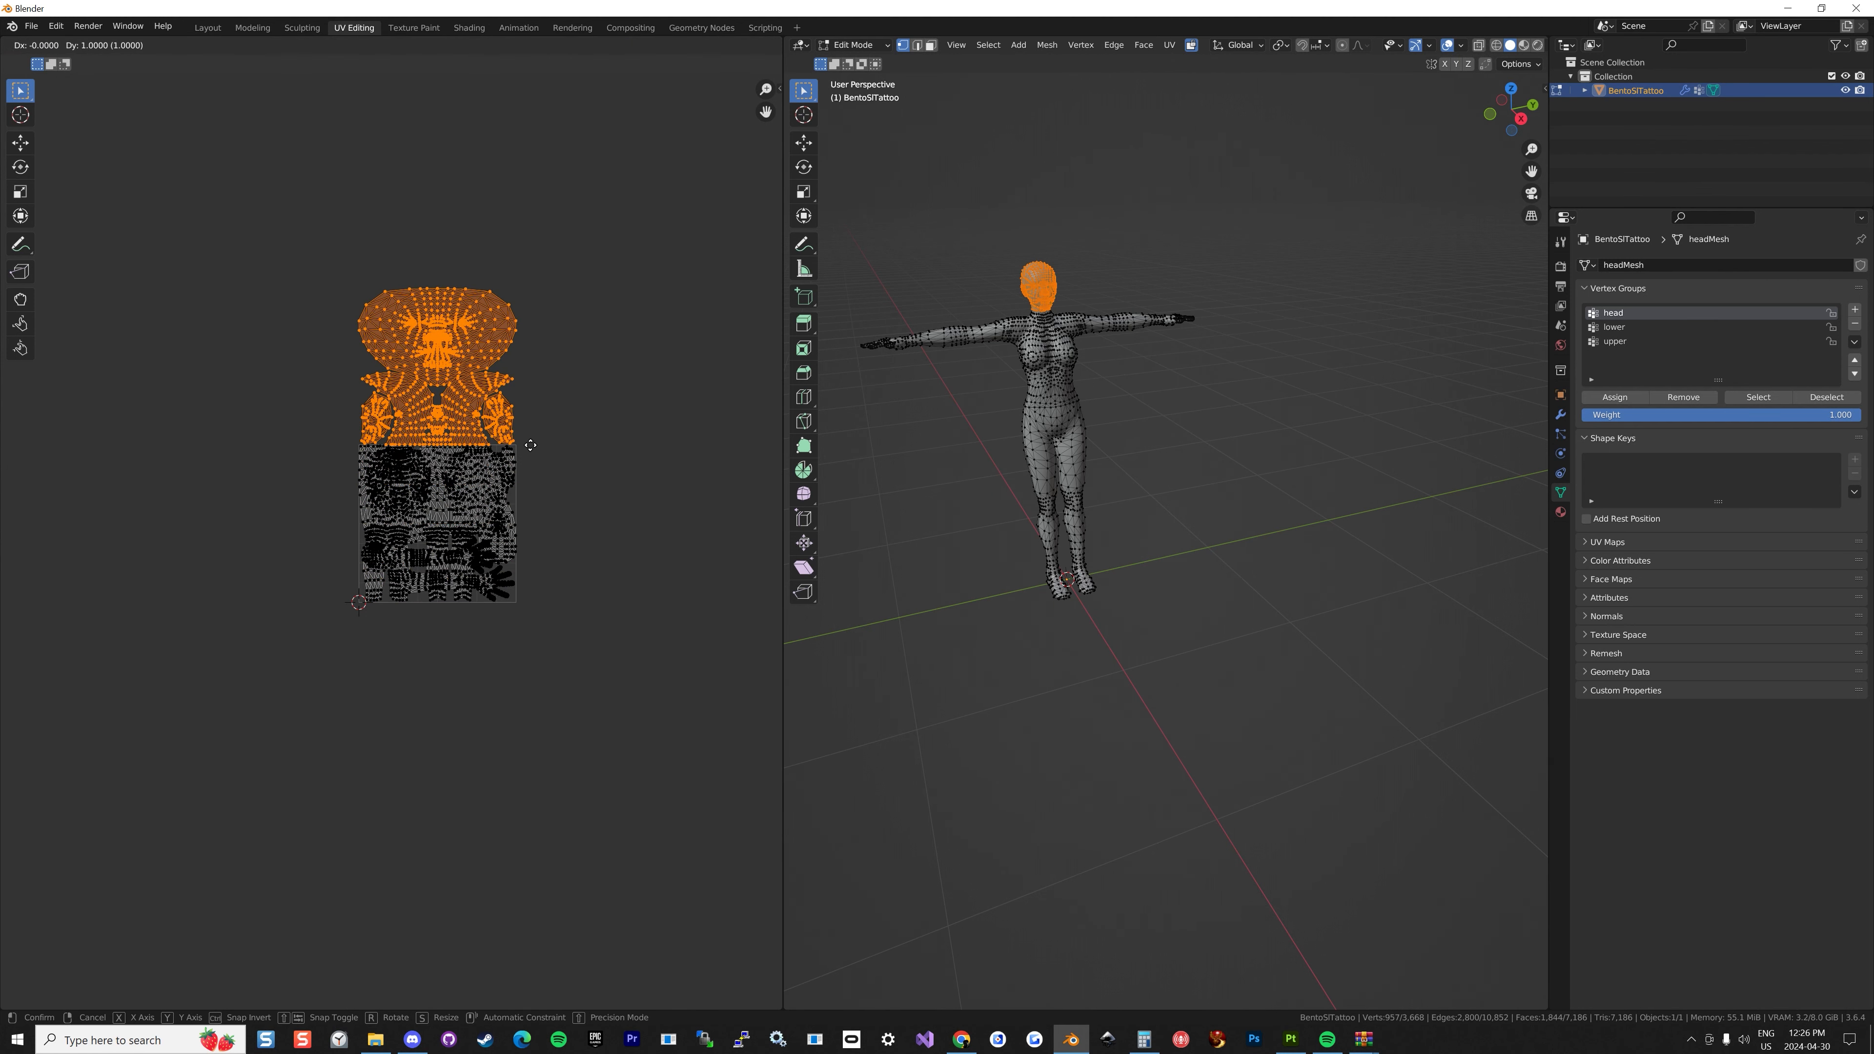
pyautogui.click(541, 459)
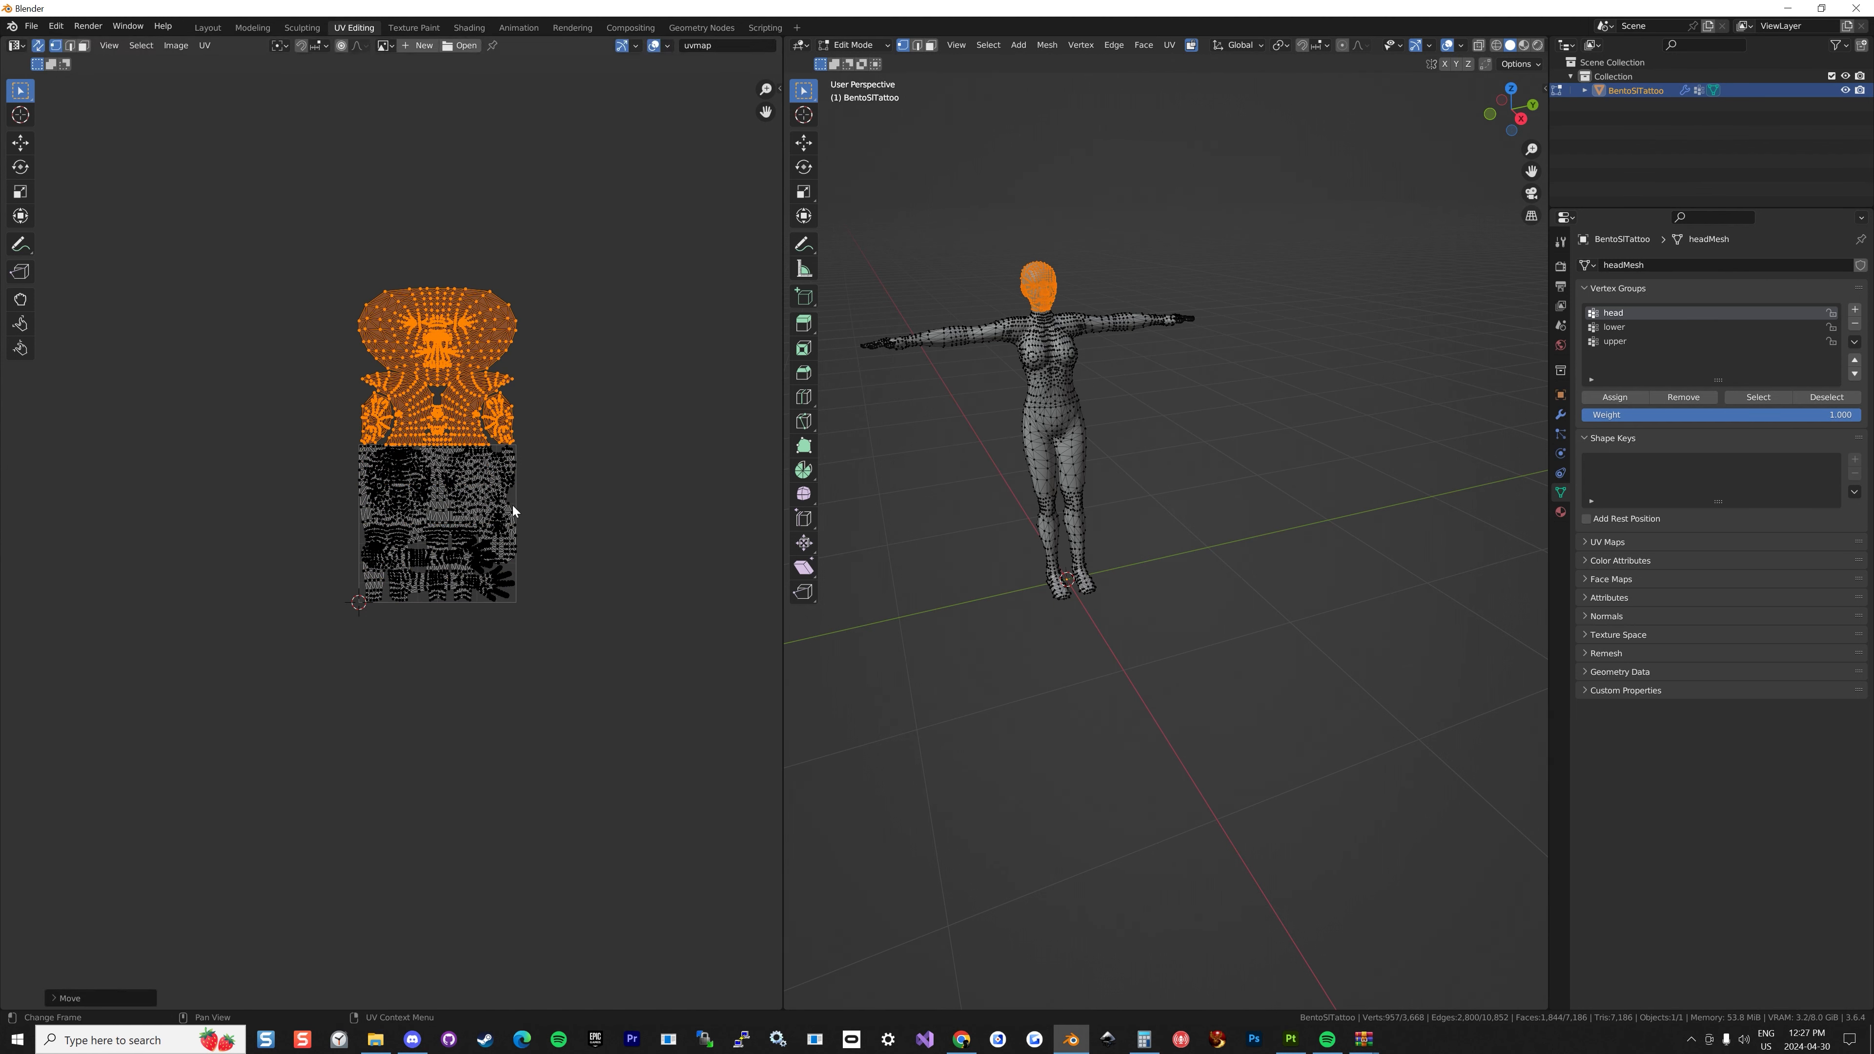
# Select only the lower vertex group and move its UVs down by exactly 1 unit, separating them from the upper body UVs.
pyautogui.click(1614, 332)
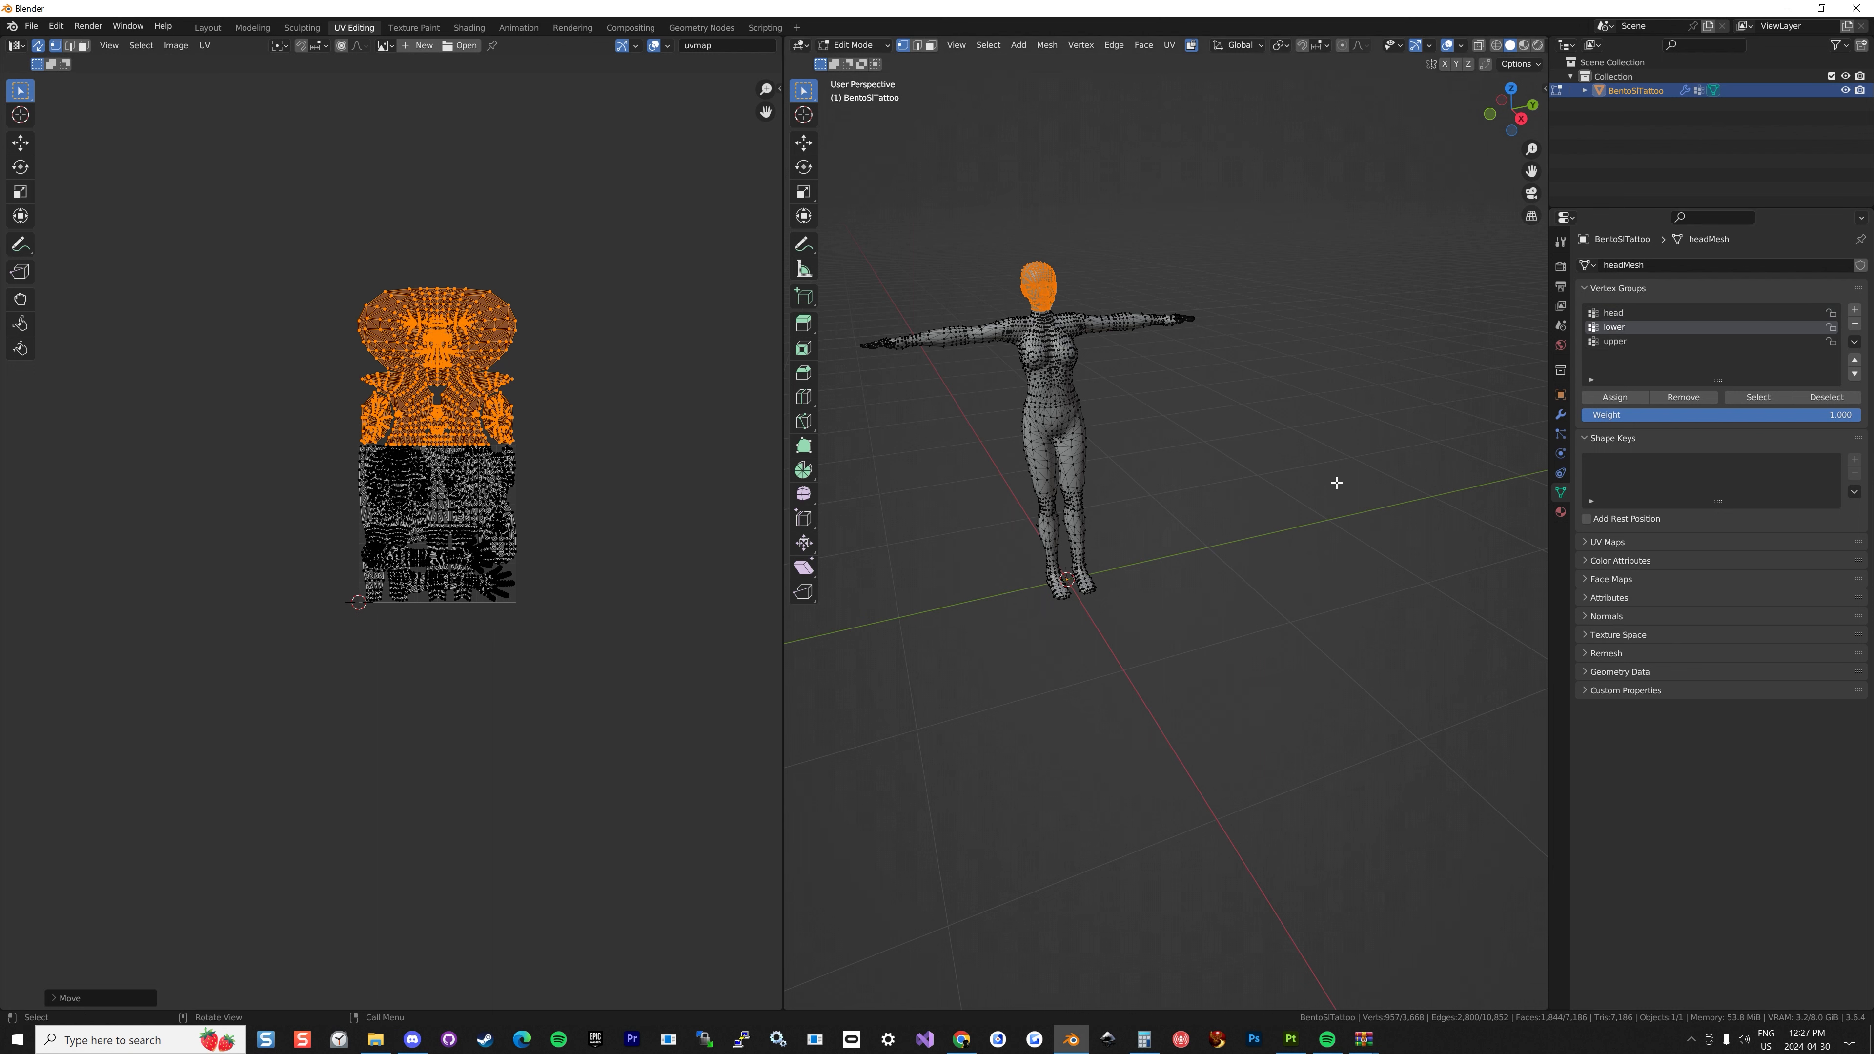
pyautogui.moveTo(1070, 323); pyautogui.dragTo(1083, 332)
pyautogui.click(1510, 354)
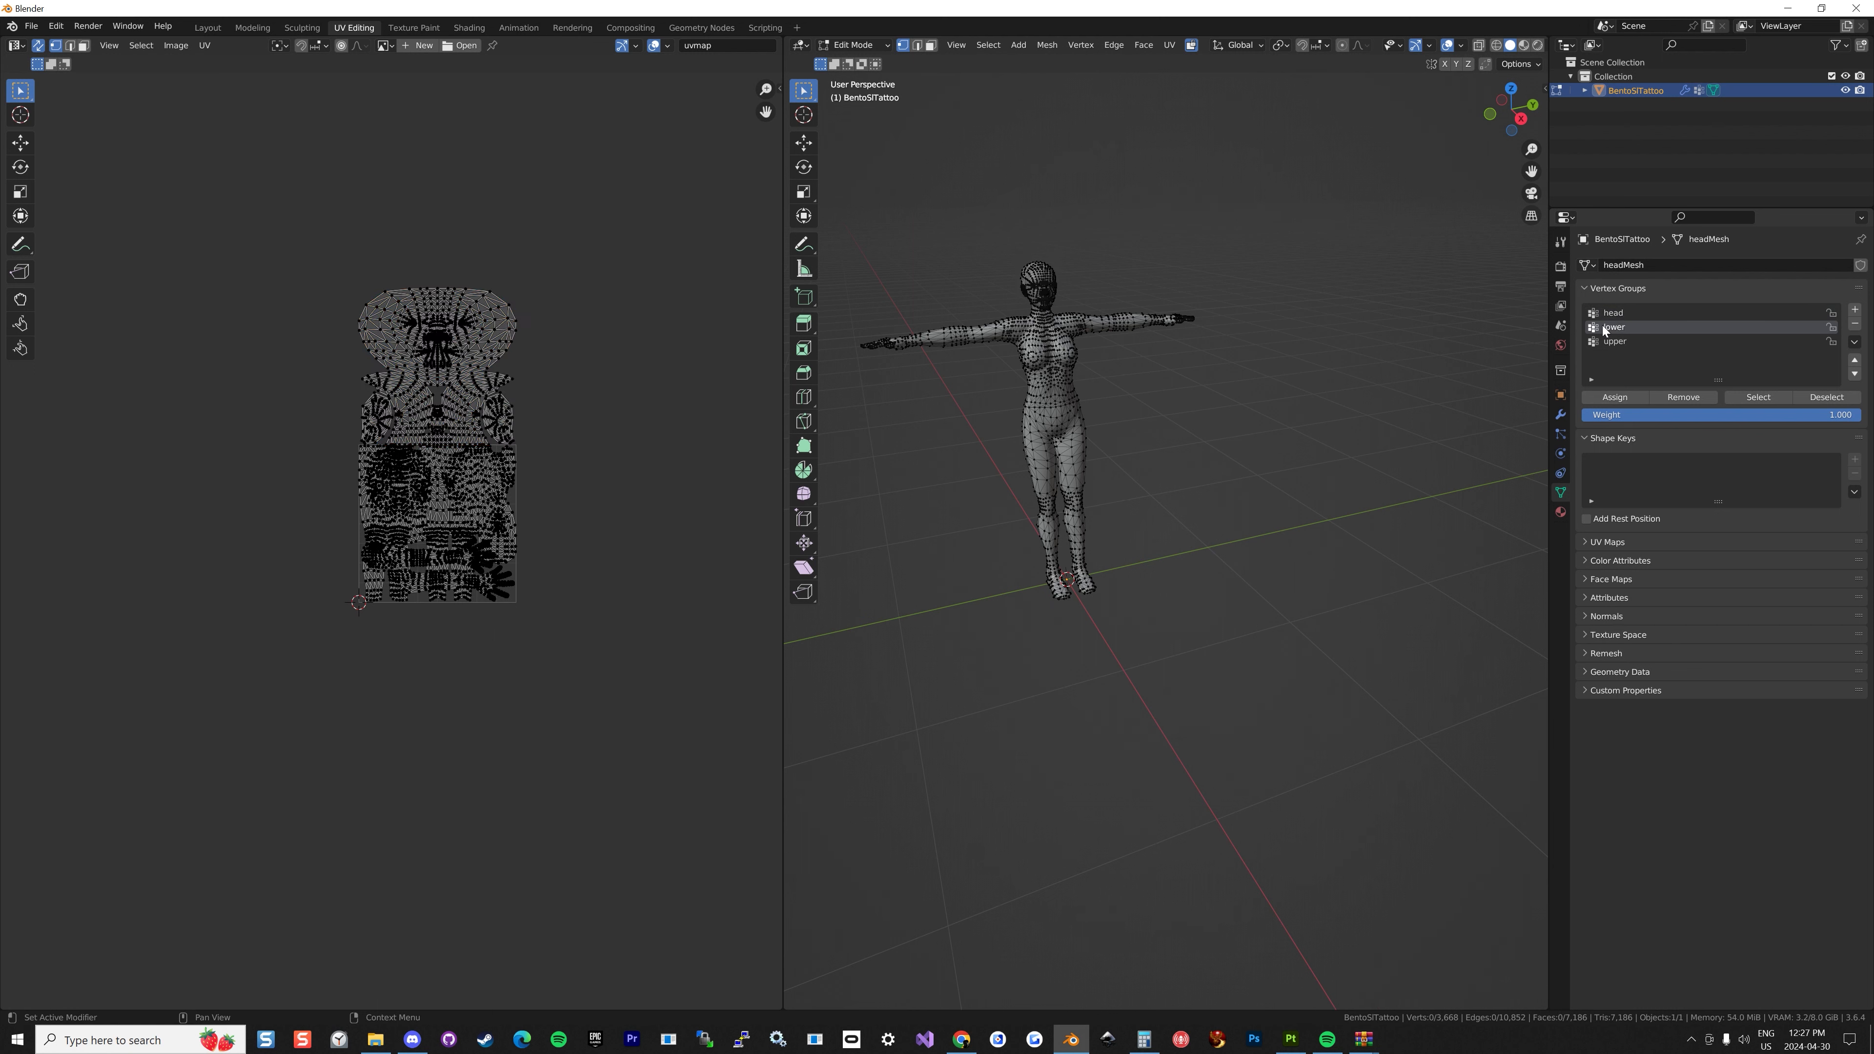
pyautogui.click(1759, 397)
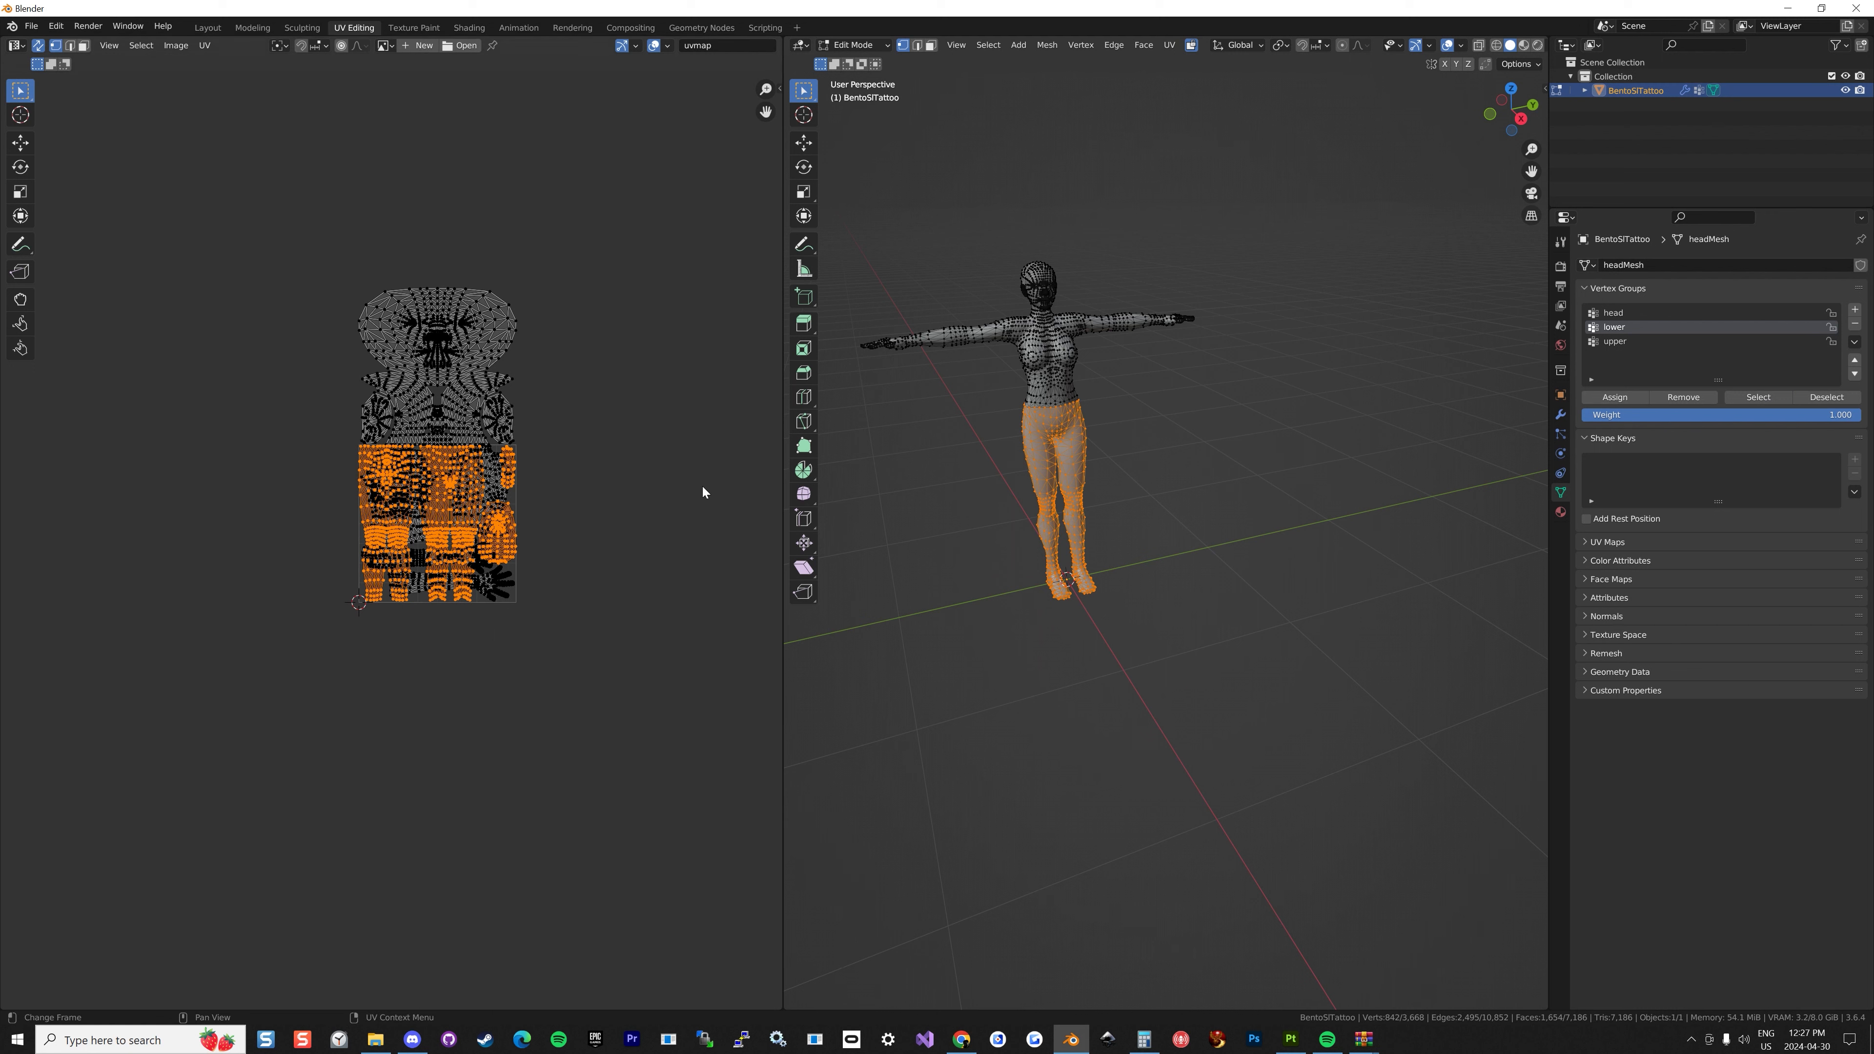
pyautogui.press('g')
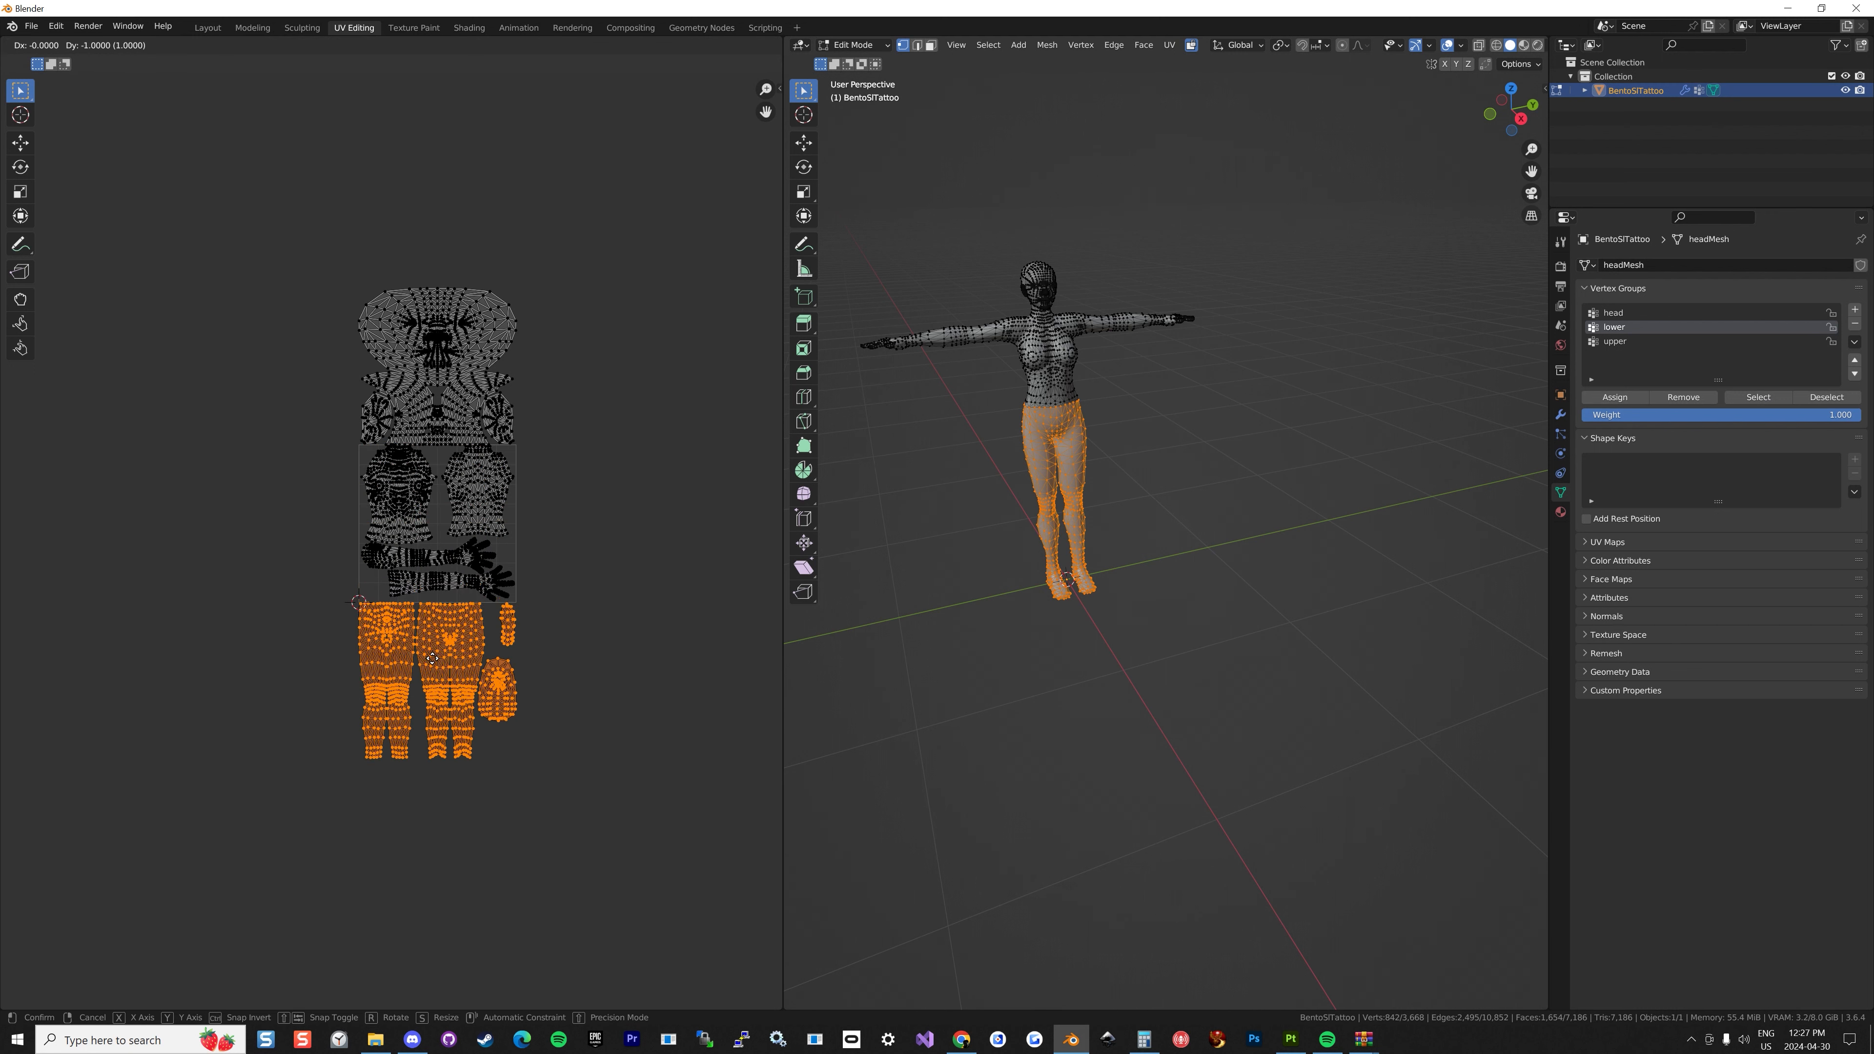
pyautogui.click(433, 663)
pyautogui.click(579, 563)
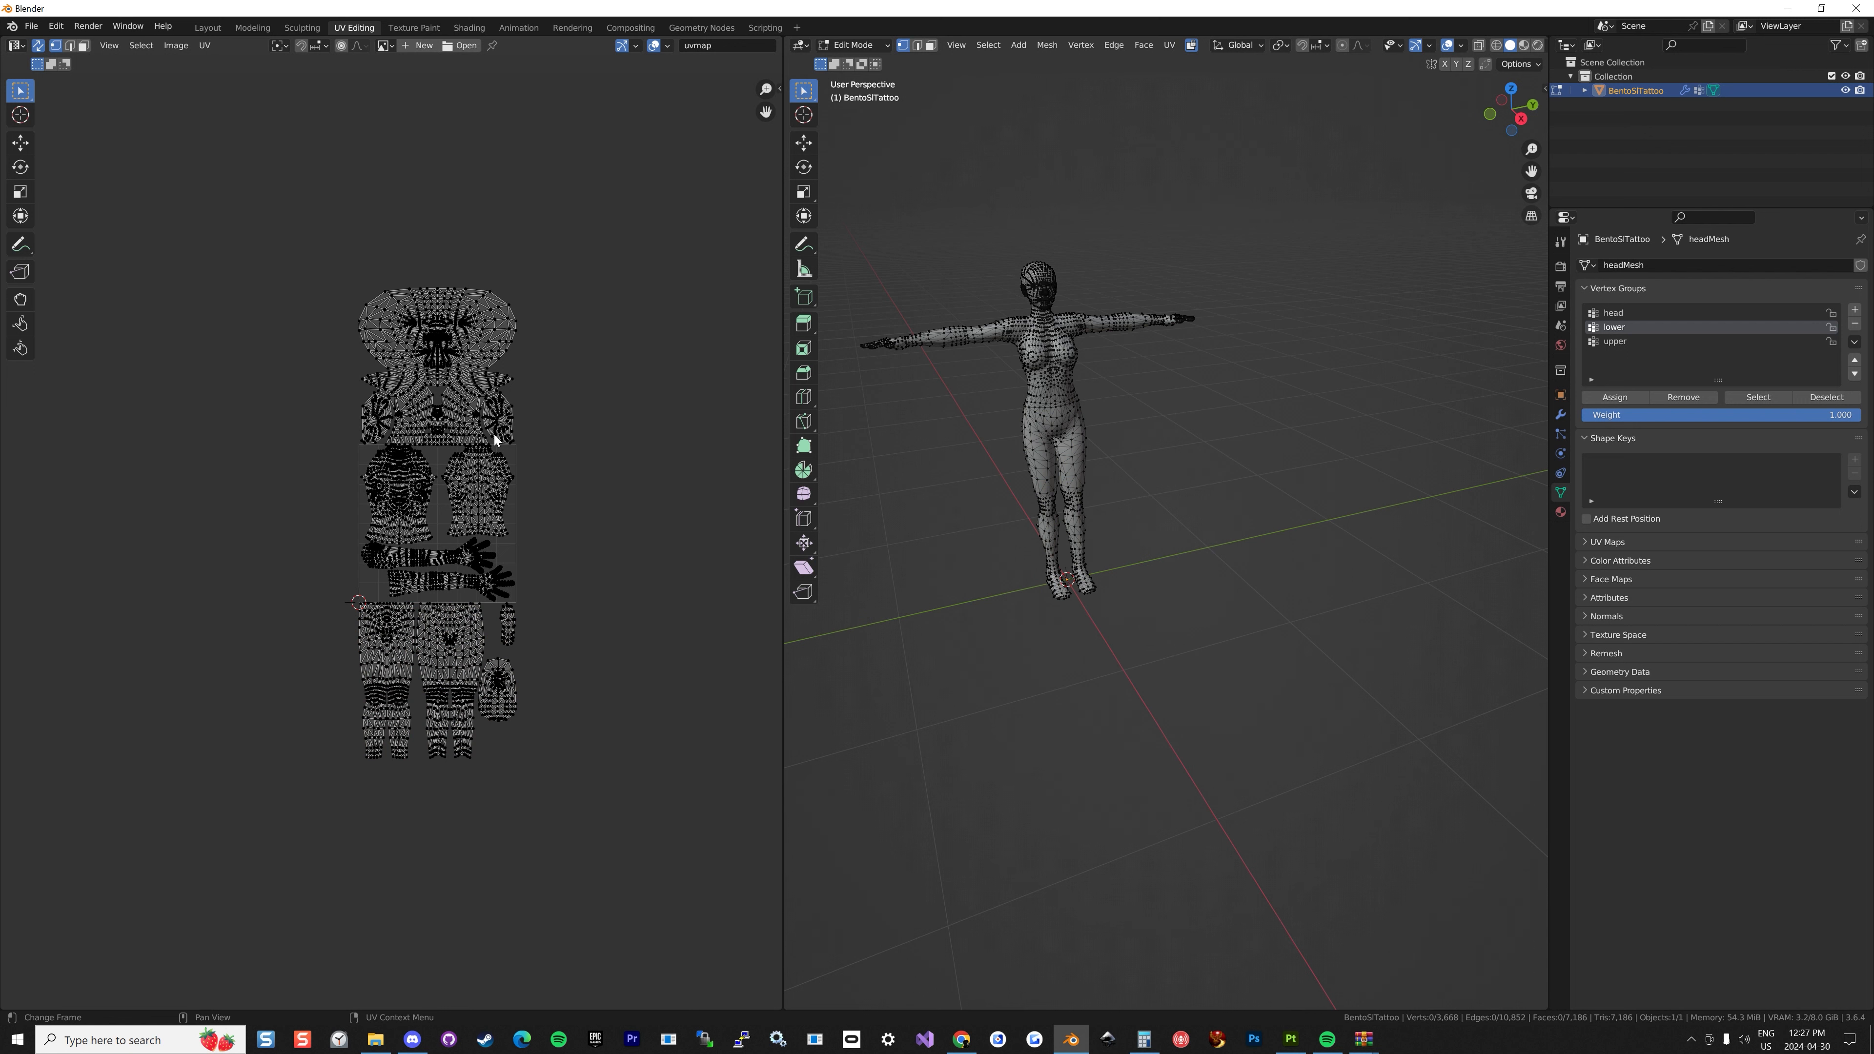
# Create a new blank tiled image in the UV editor with the default name Untitled and 1024 × 1024 px size.
pyautogui.click(406, 46)
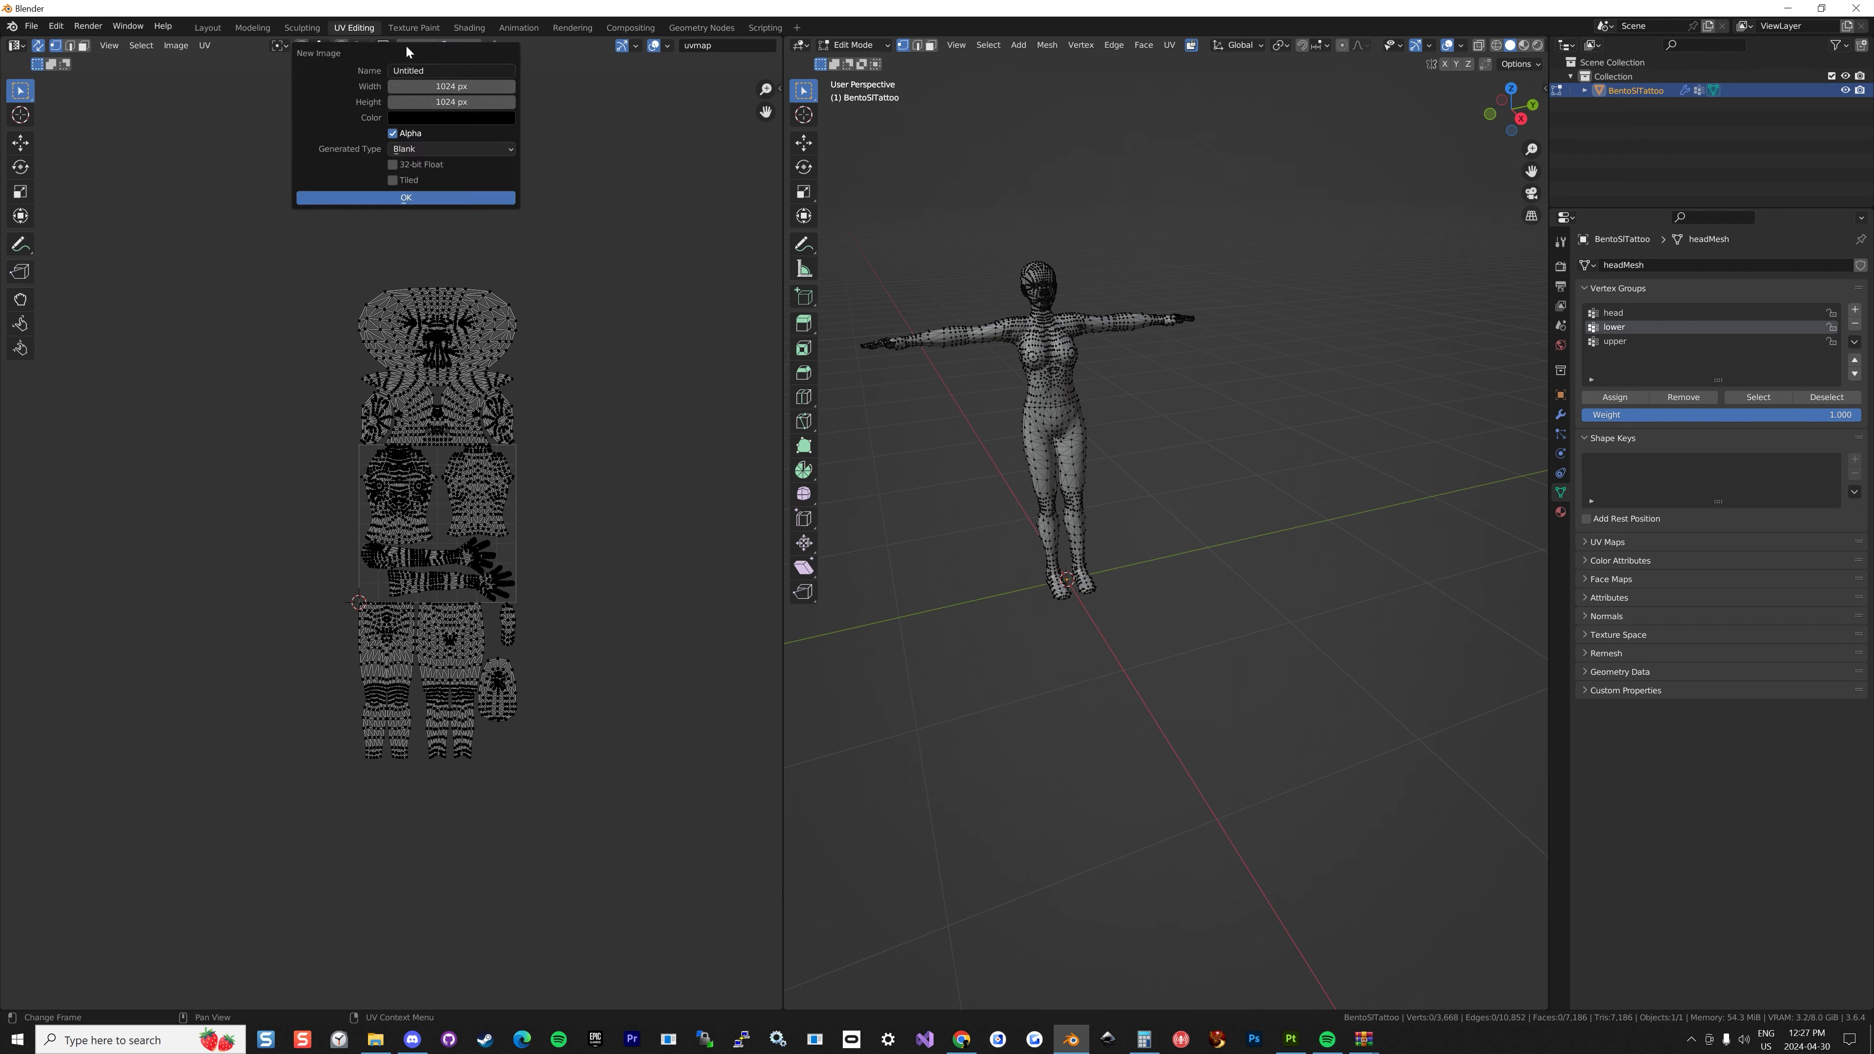
pyautogui.click(393, 179)
pyautogui.click(397, 198)
pyautogui.scroll(-5, 597, 339)
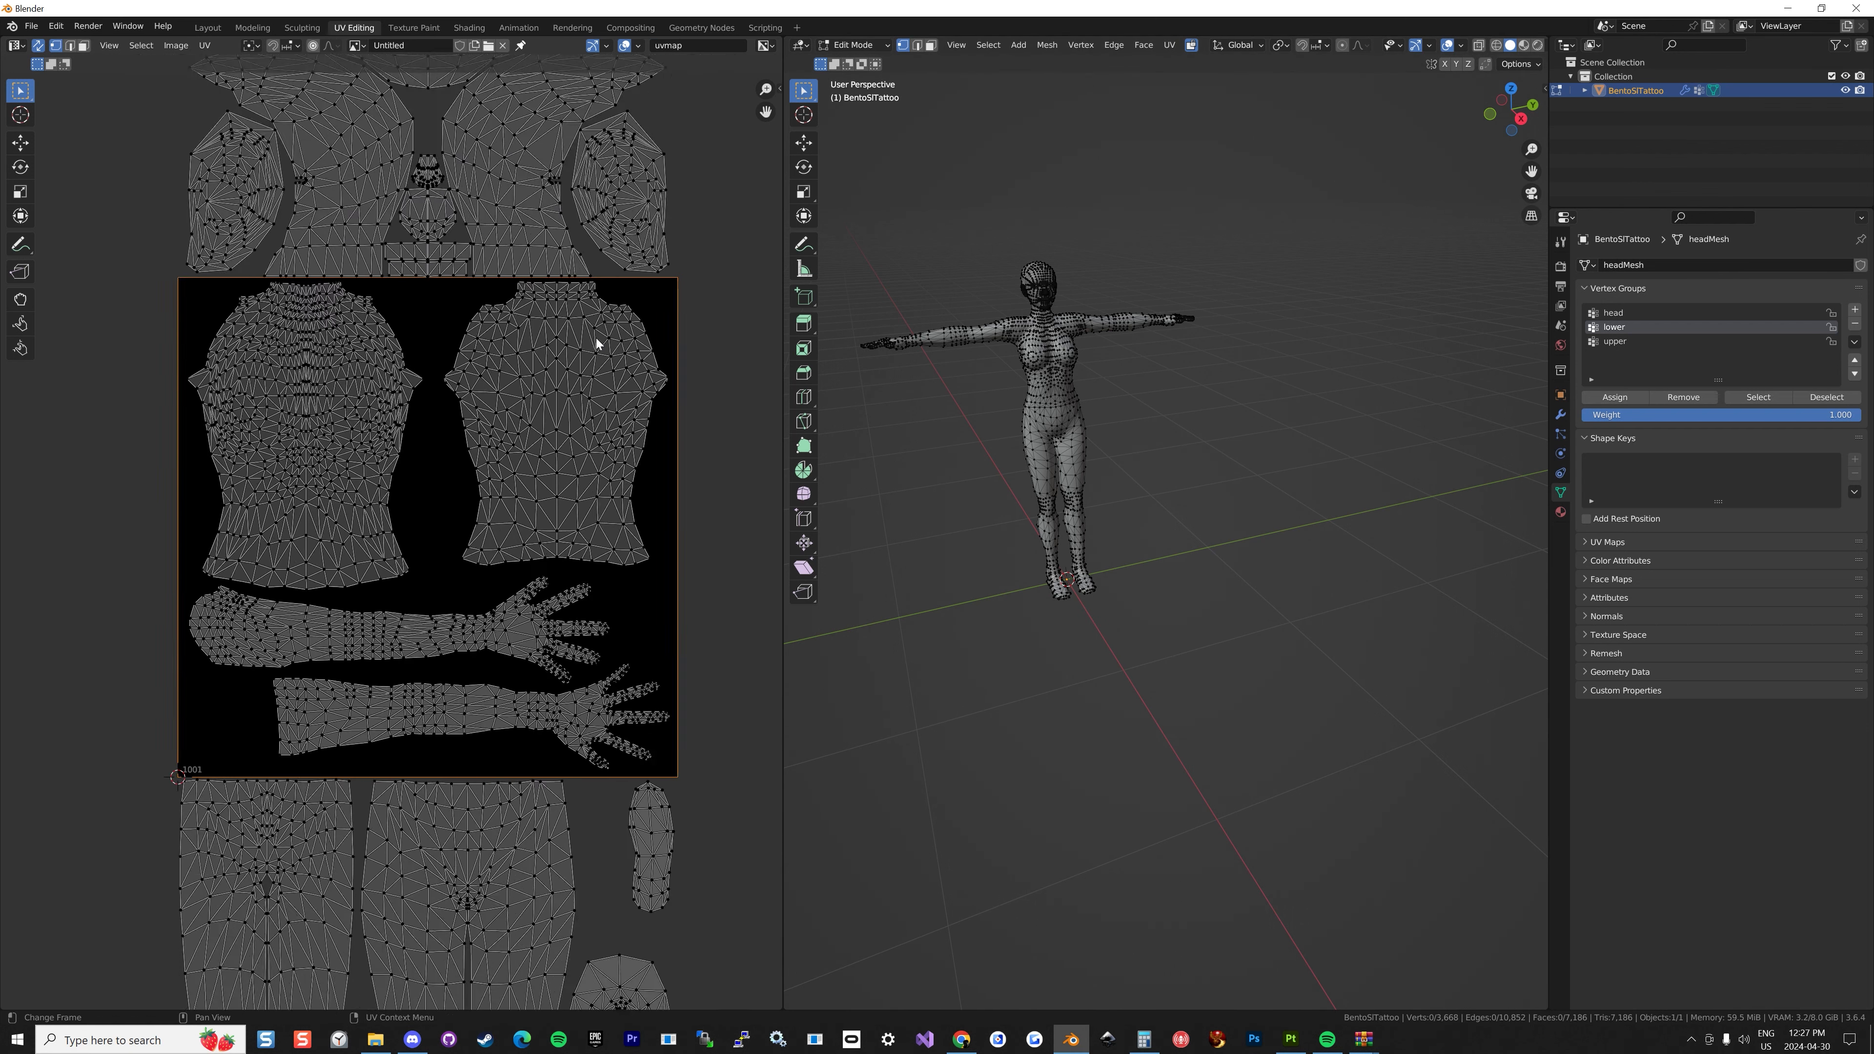
pyautogui.scroll(1, 597, 337)
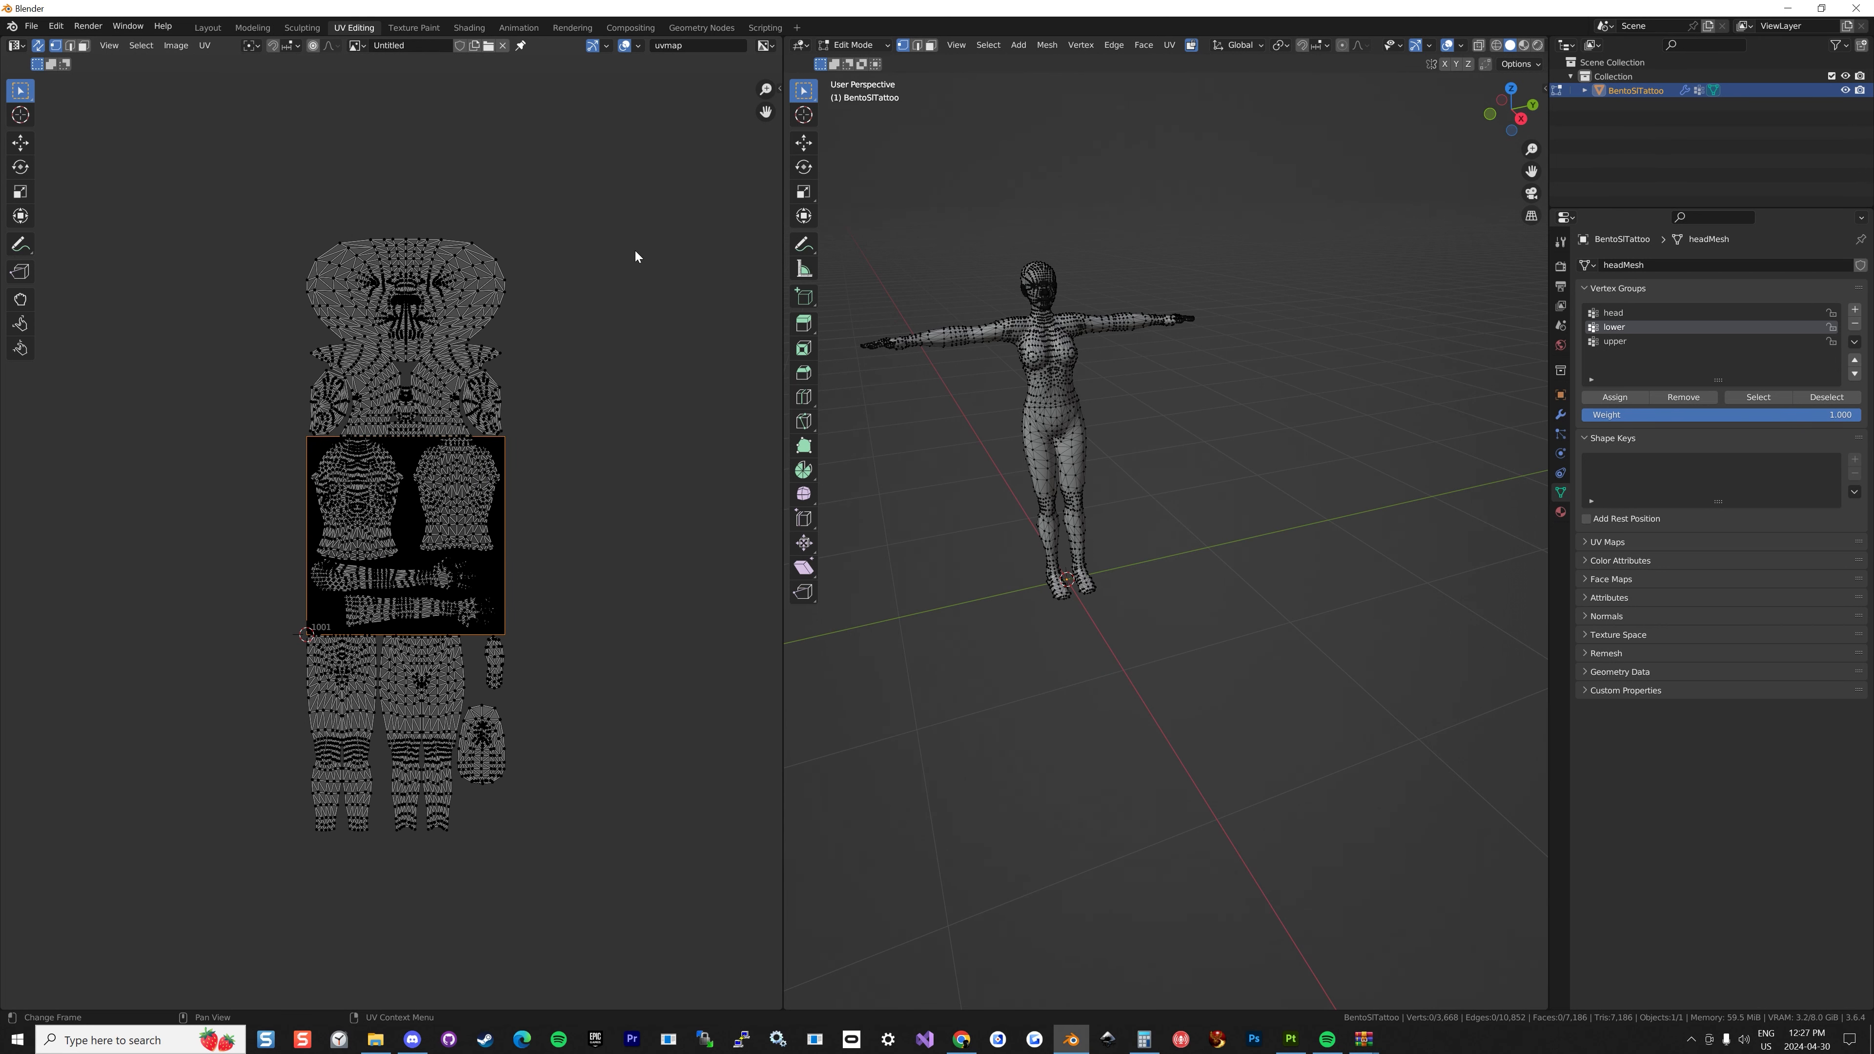
# Add UDIM tiles 1002 and 1003 to the image with the default fill and 1024 px settings.
pyautogui.click(780, 89)
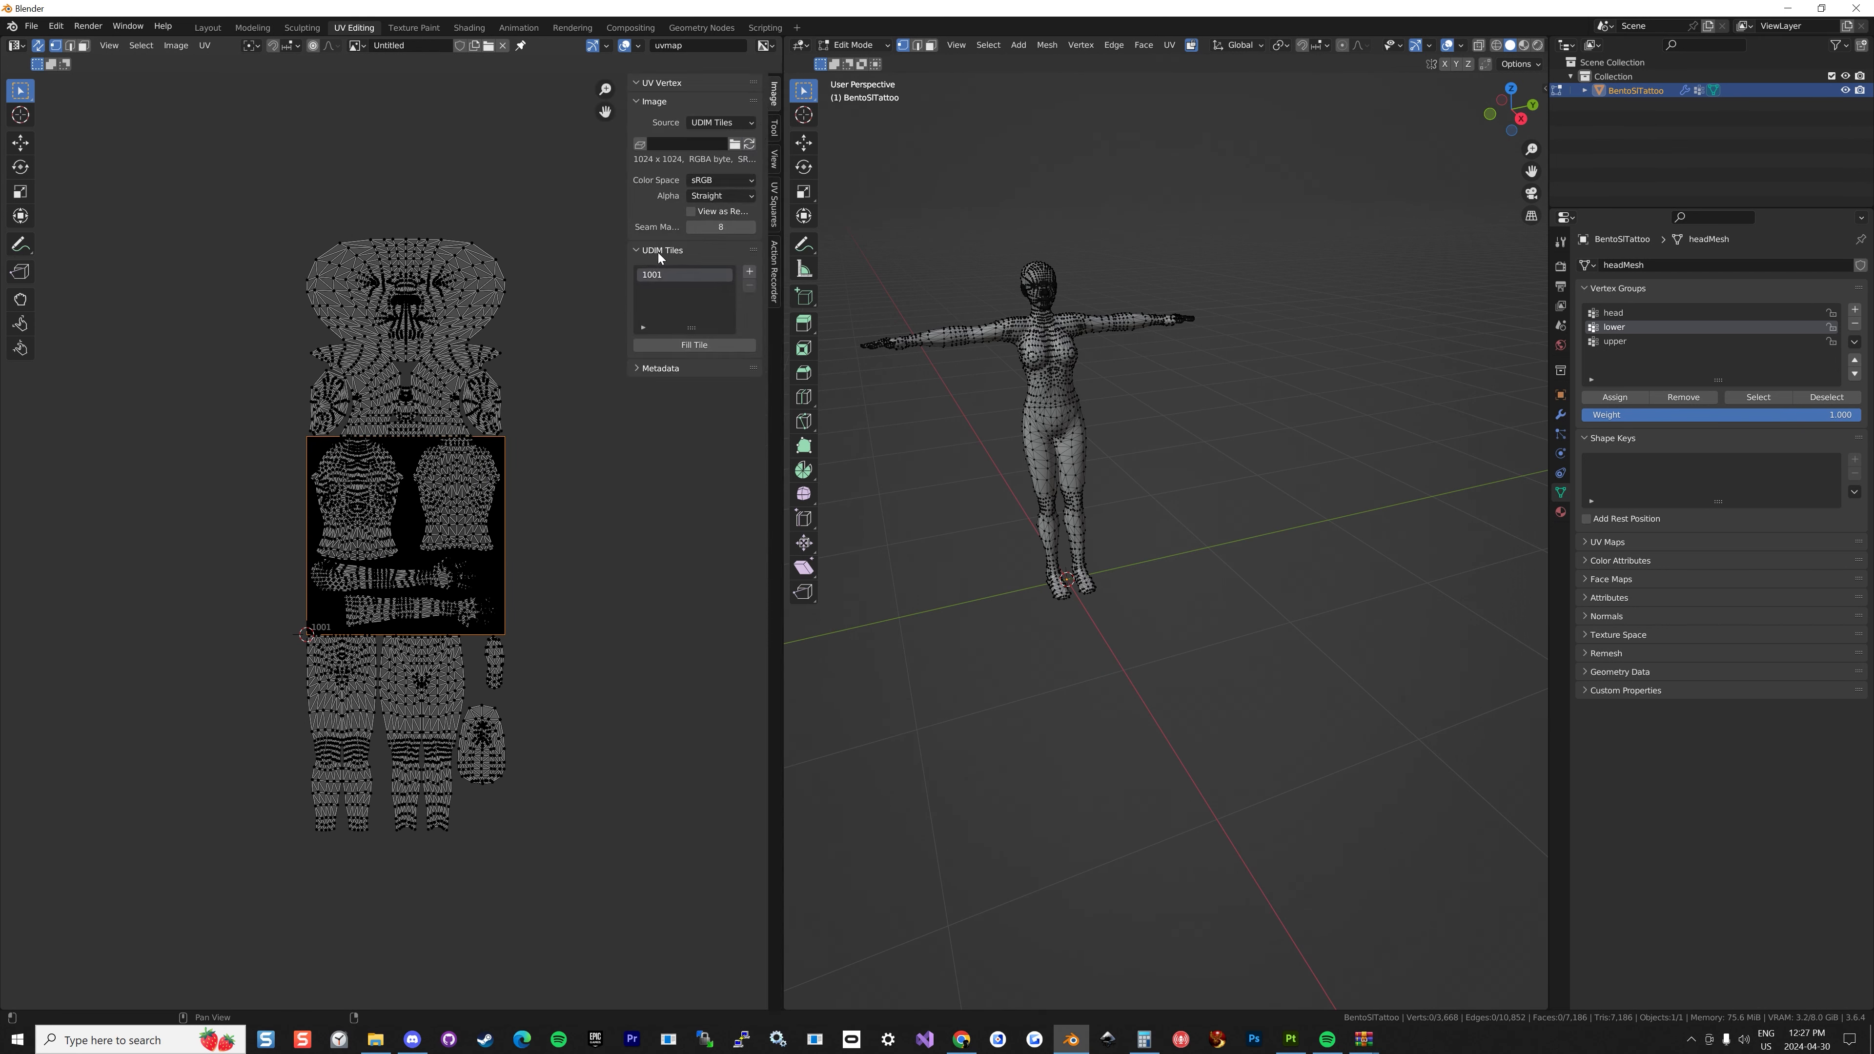
pyautogui.click(749, 272)
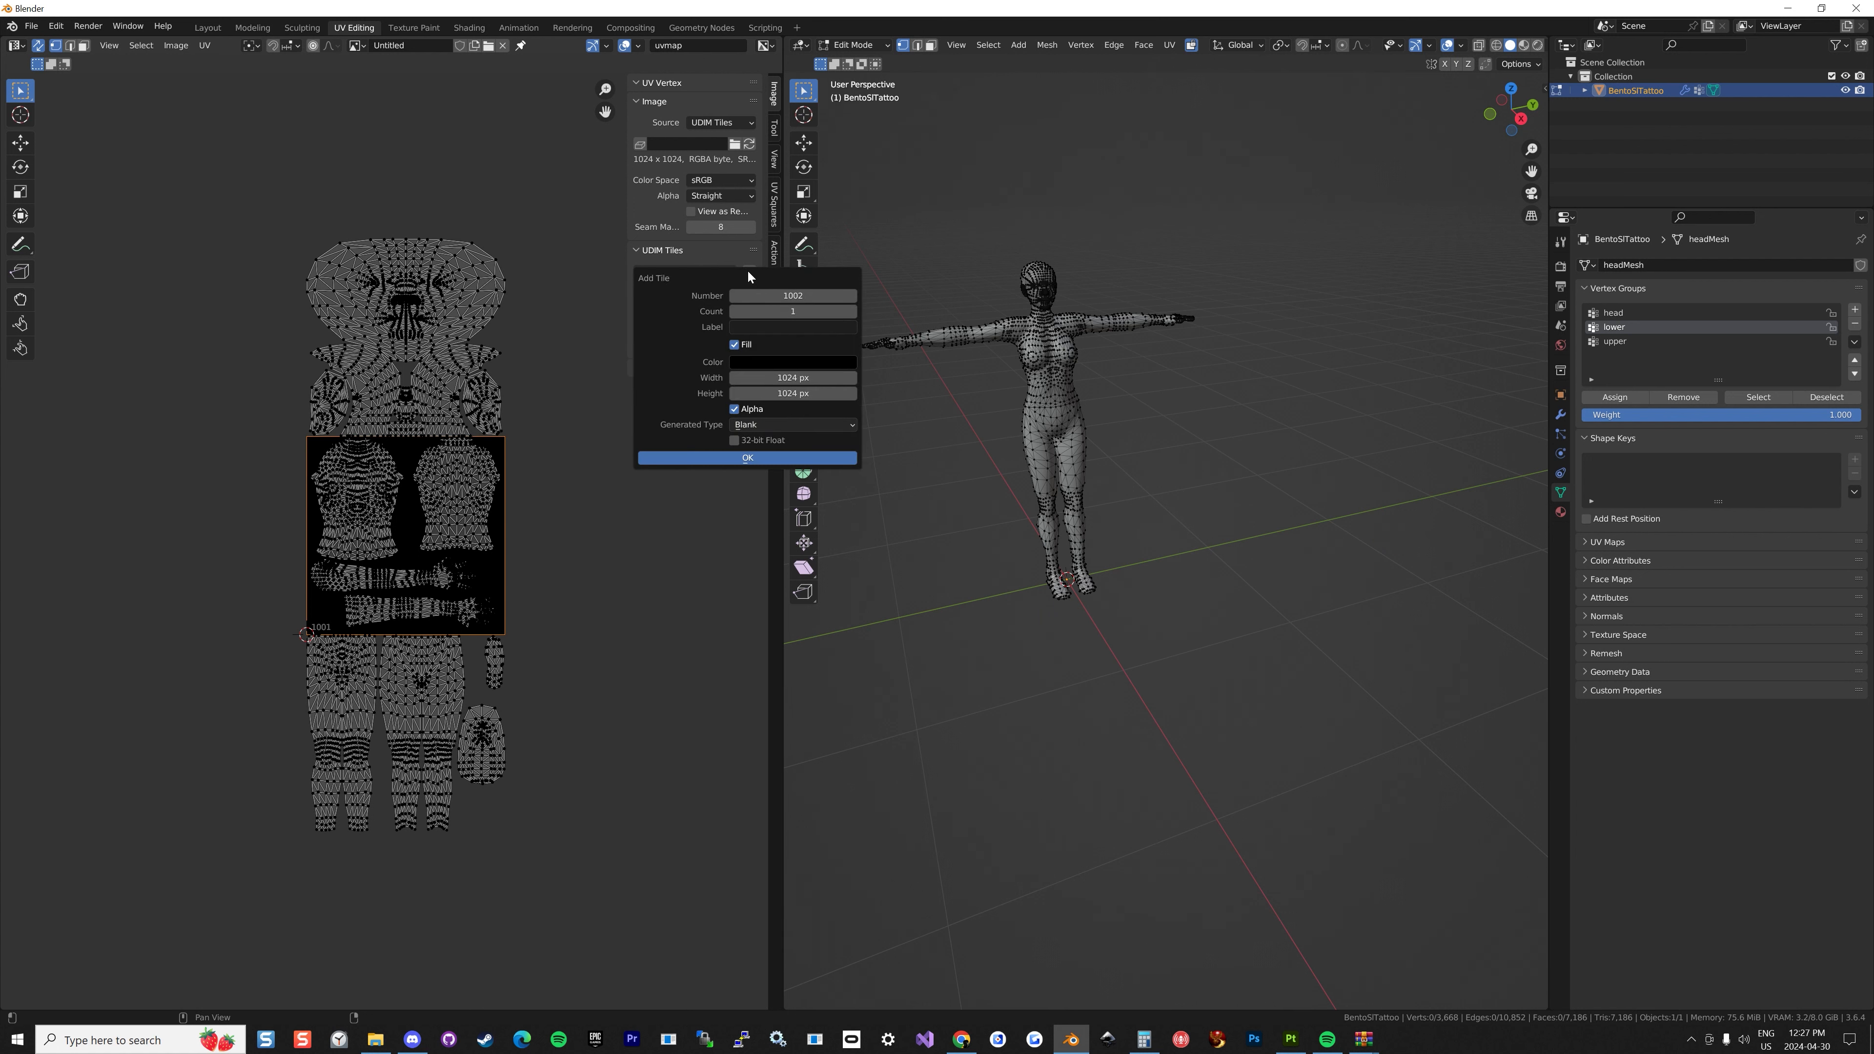
pyautogui.click(733, 457)
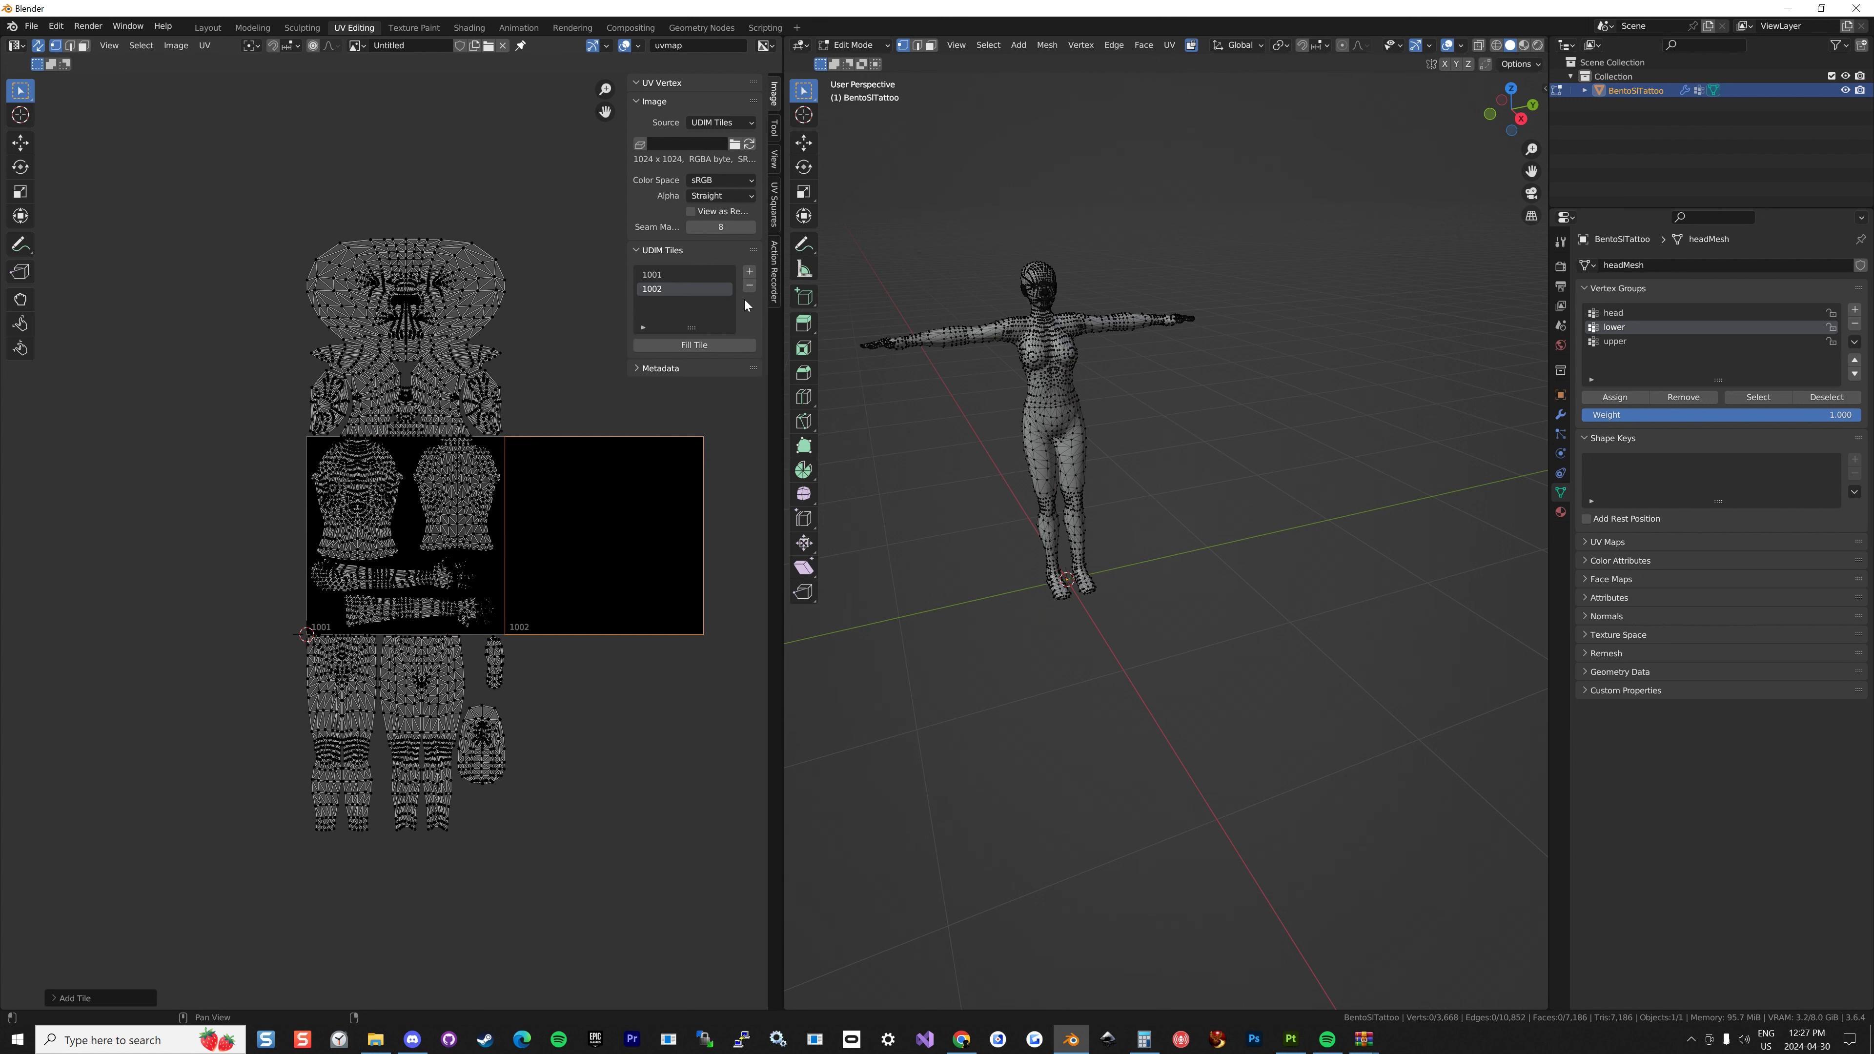
pyautogui.click(748, 273)
pyautogui.click(725, 457)
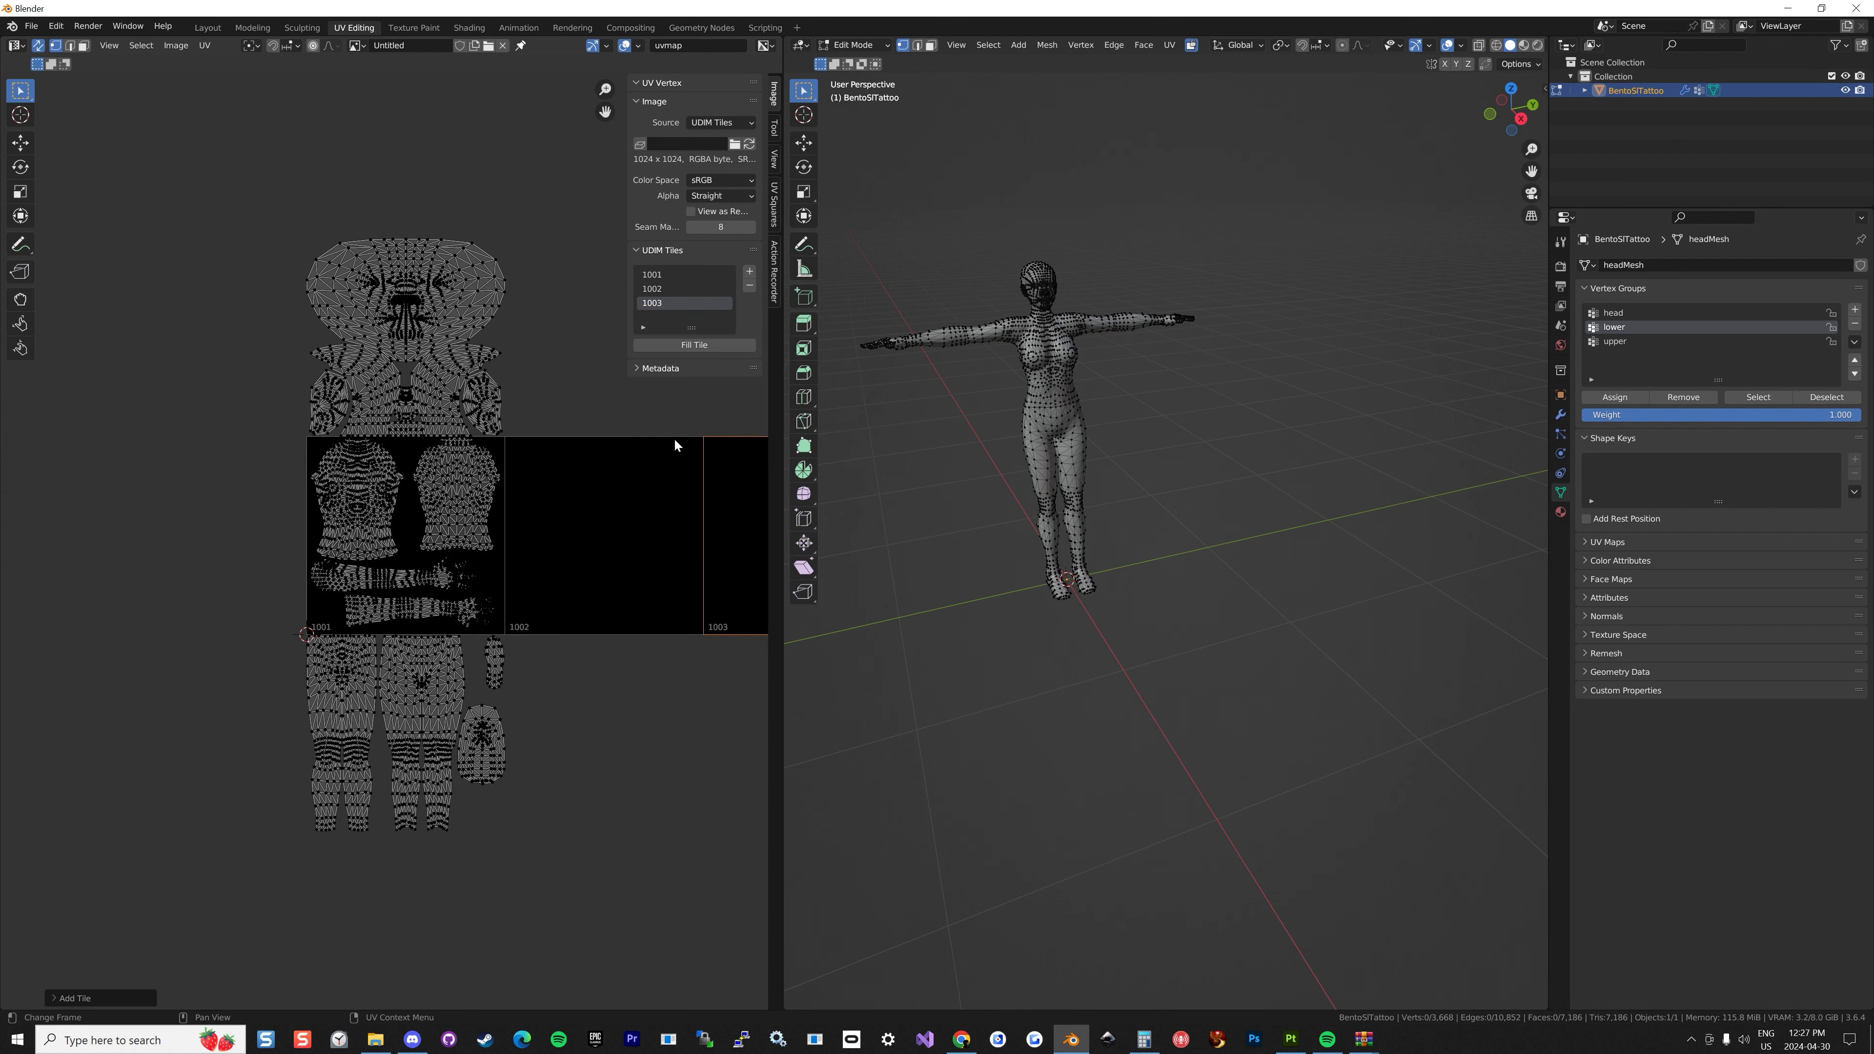
# Select the lower vertex group and move its UVs 2 units right and 1 unit up onto tile 1003.
pyautogui.scroll(-2, 561, 390)
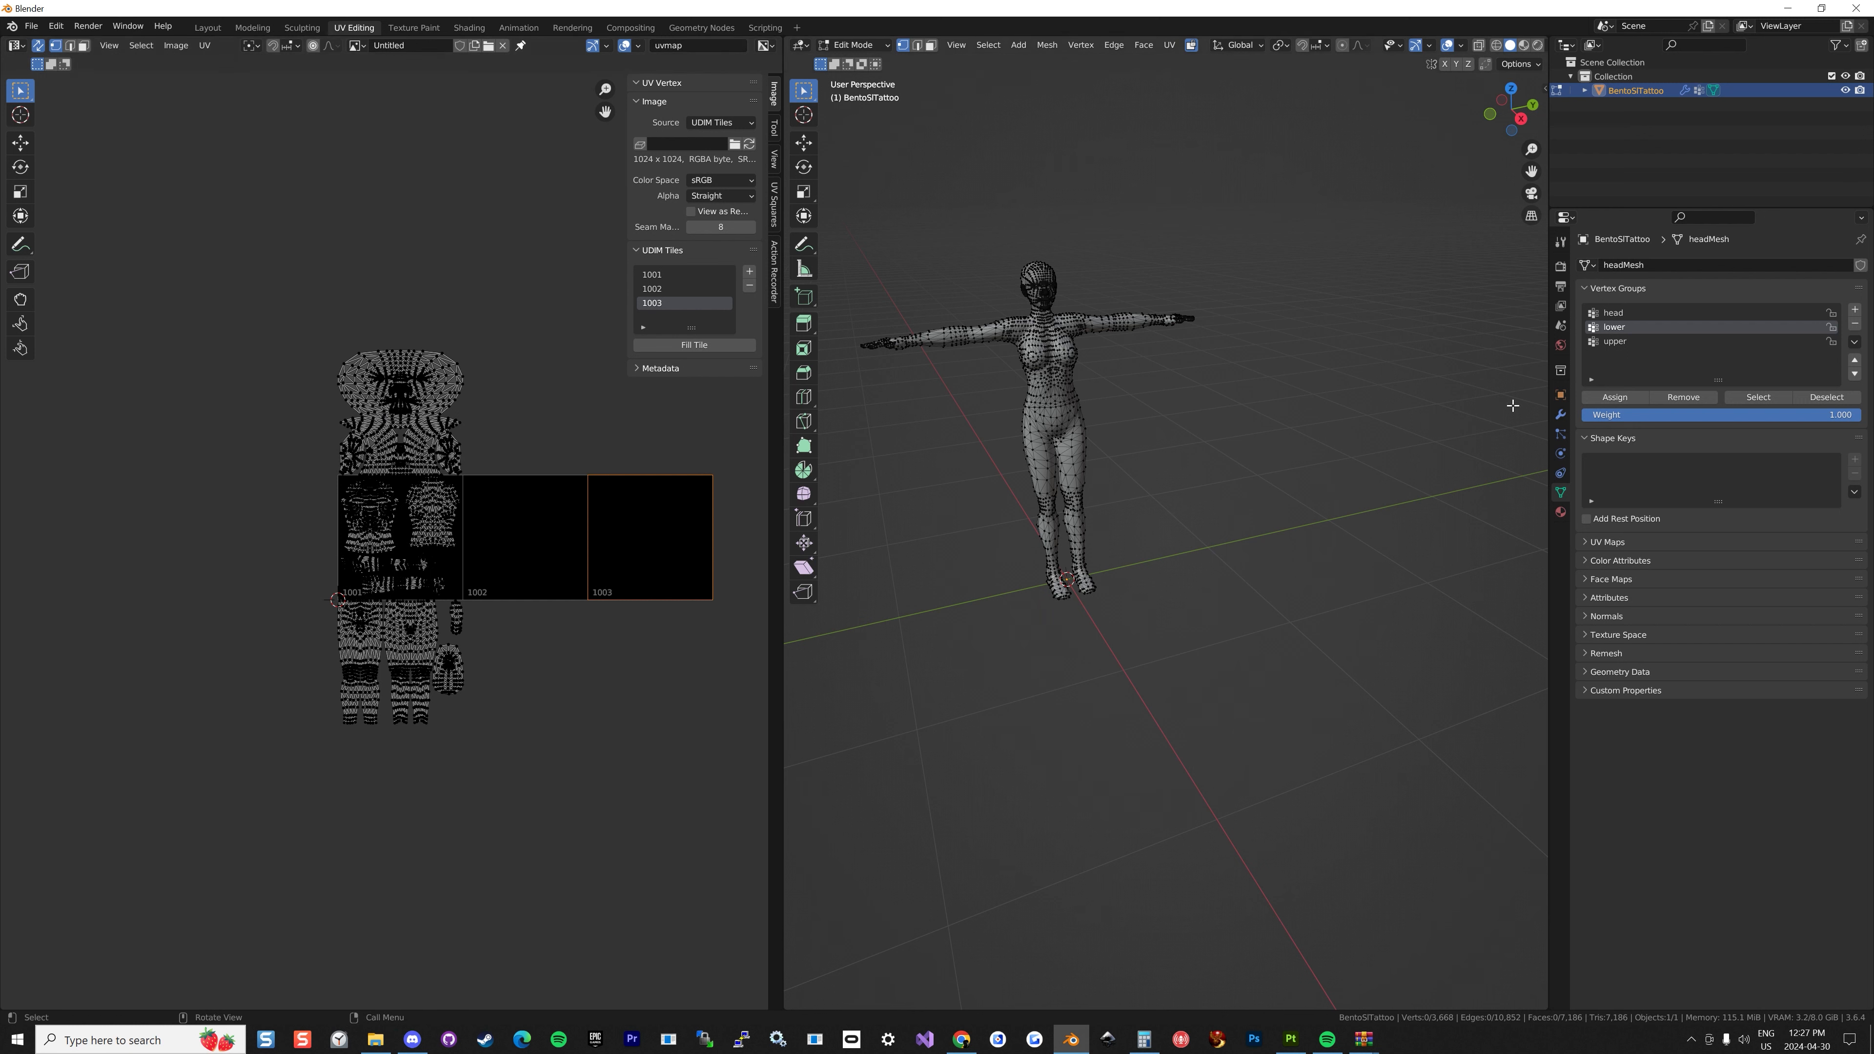
pyautogui.click(1750, 396)
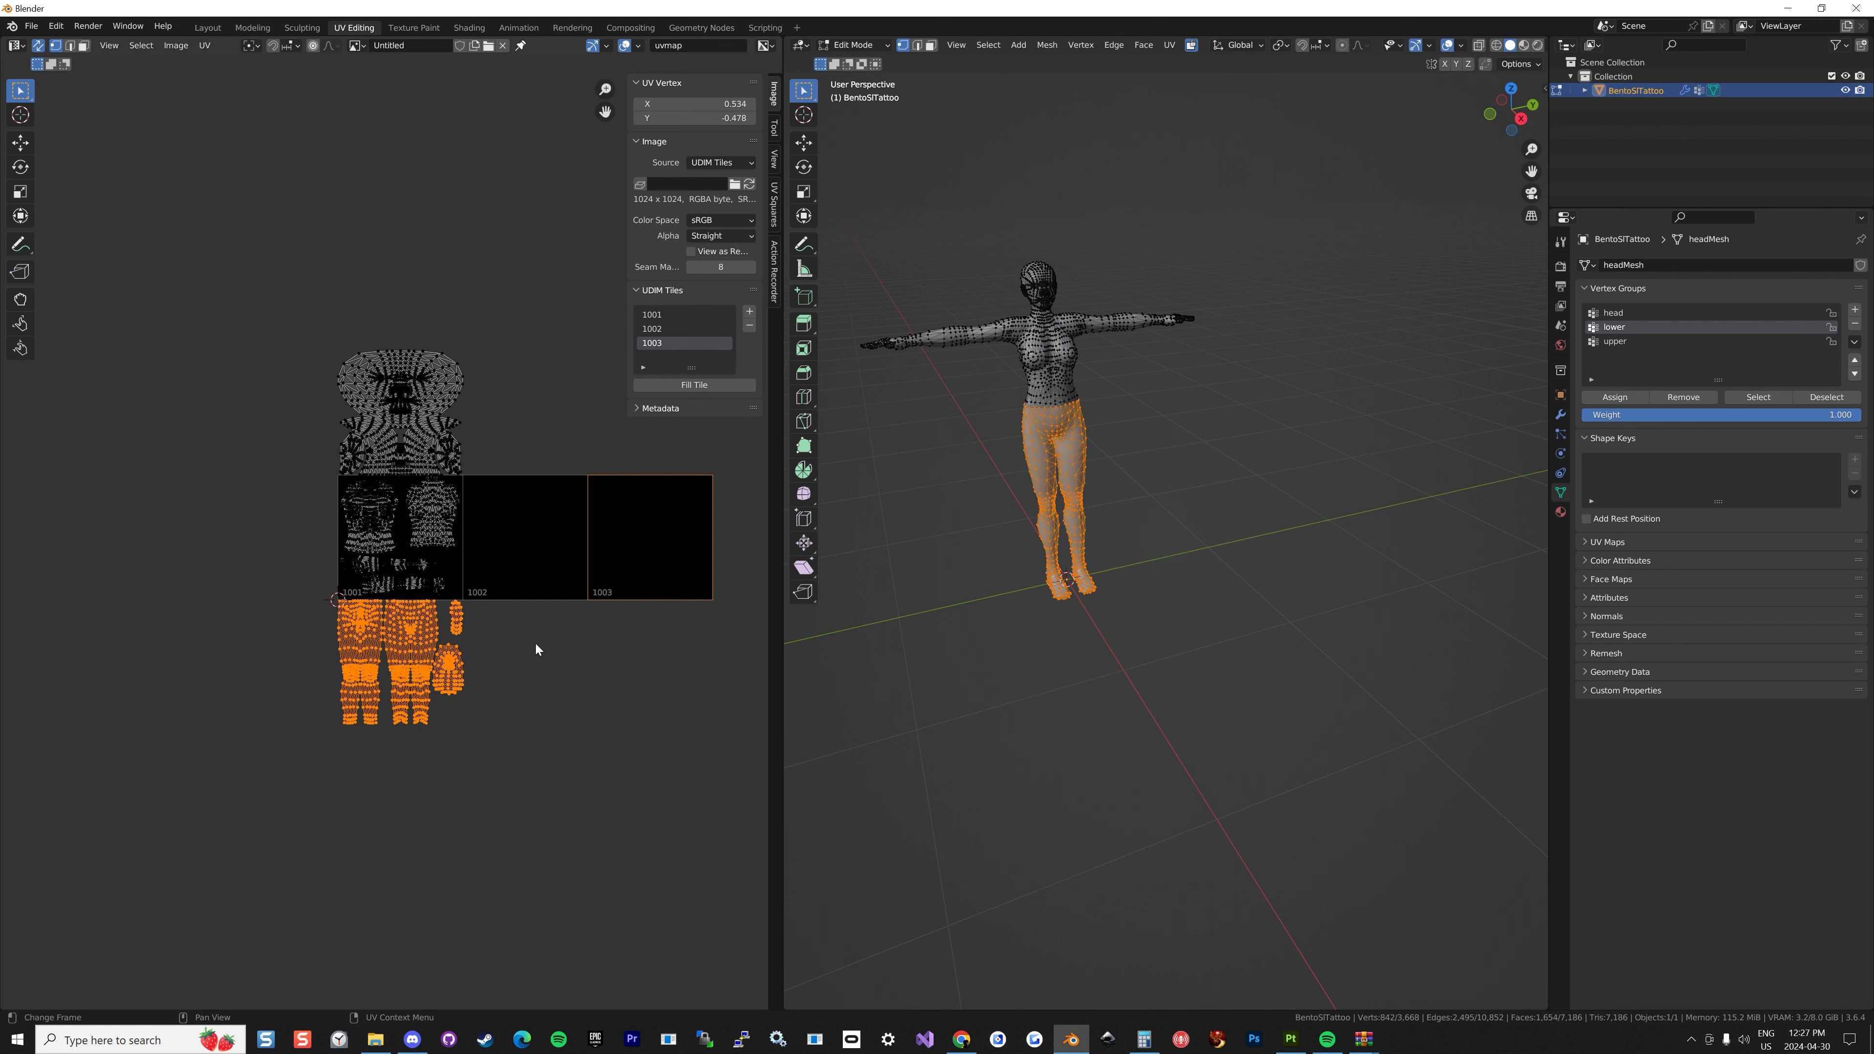
pyautogui.press('g')
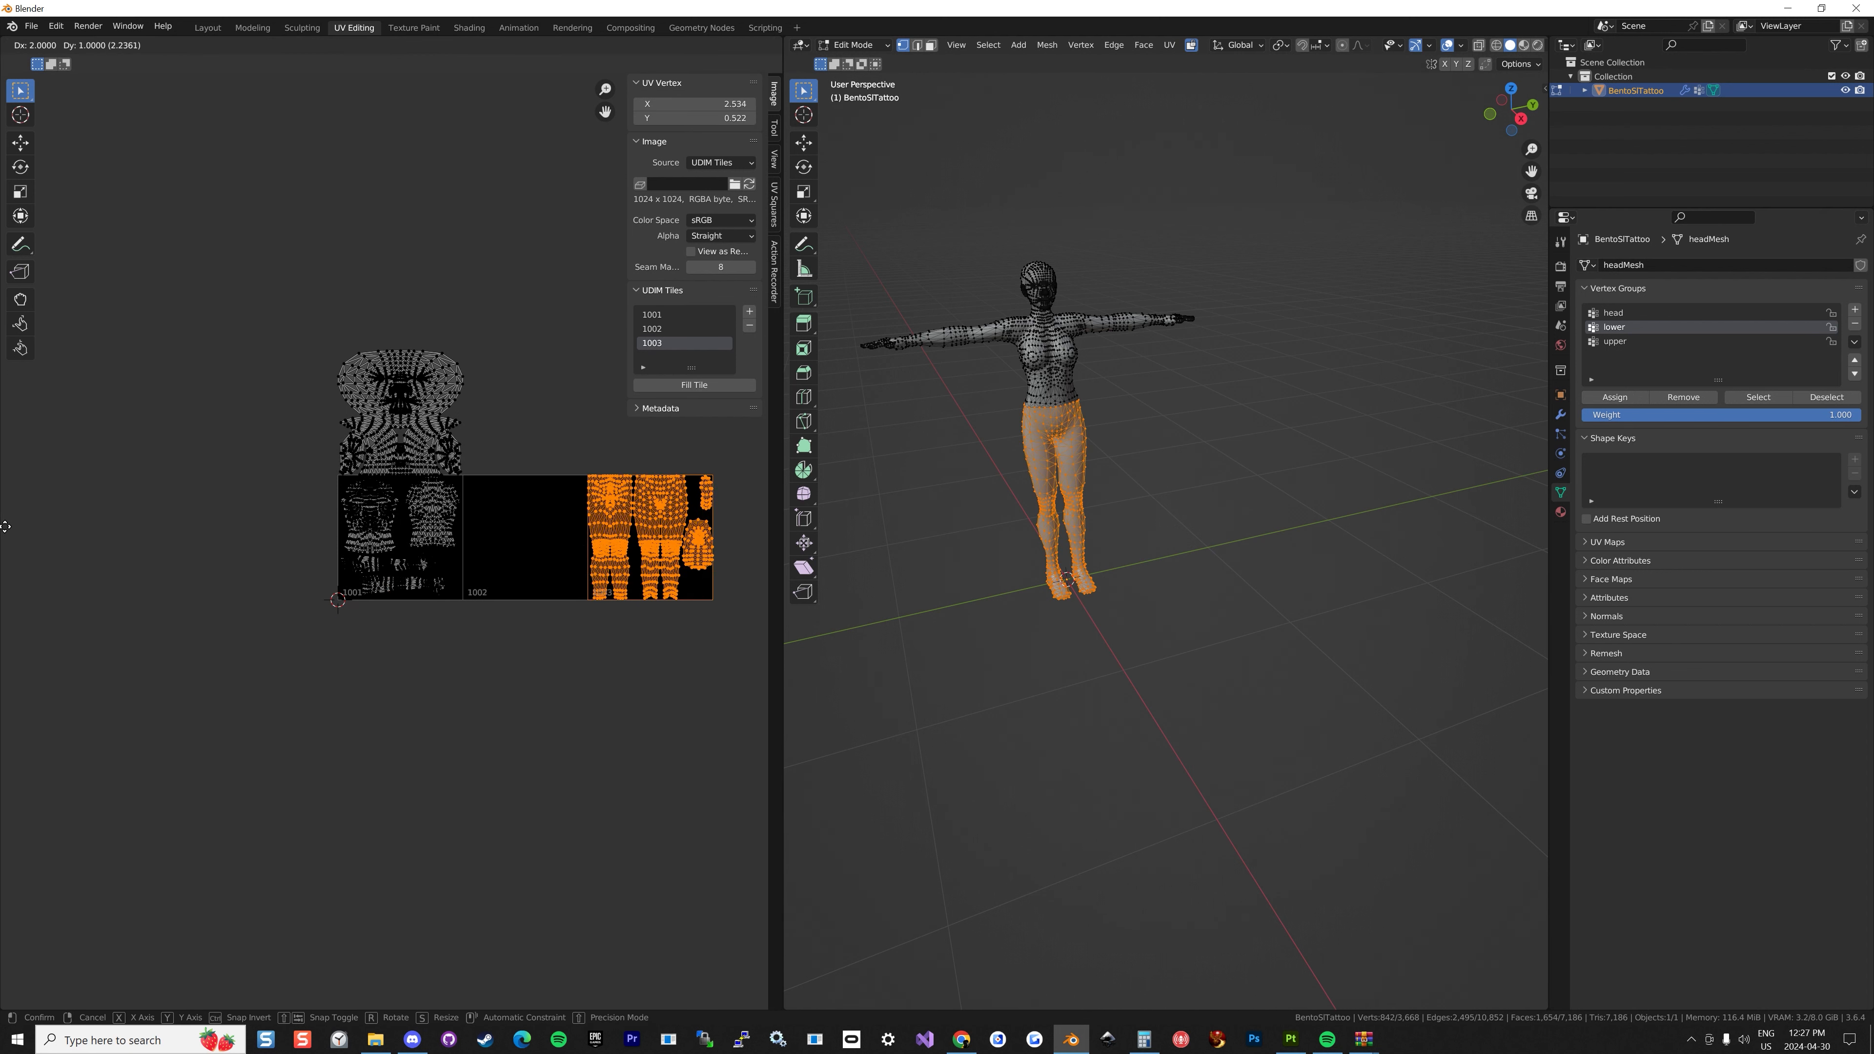
pyautogui.keyDown('ctrl'); pyautogui.click(6, 531); pyautogui.keyUp('ctrl')
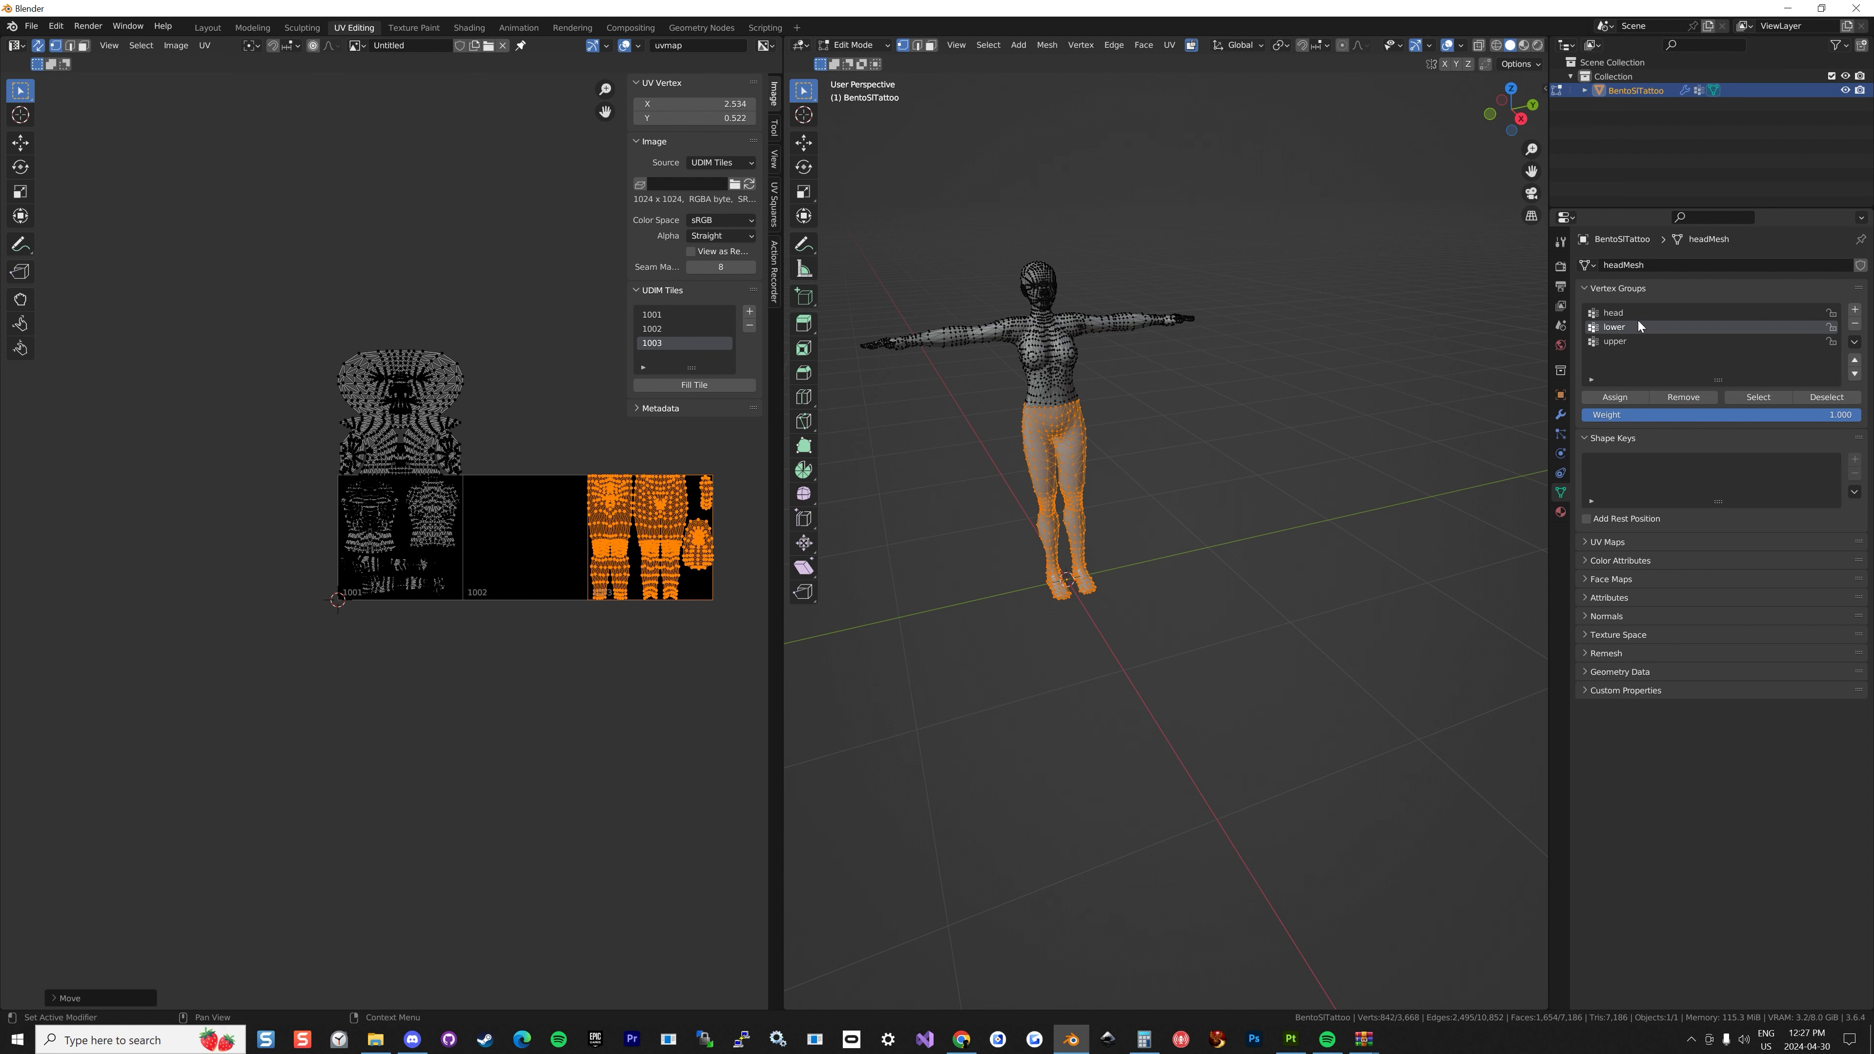
# Select only the upper vertex group and move its UVs exactly 1 unit right onto tile 1002.
pyautogui.click(1629, 341)
pyautogui.click(487, 708)
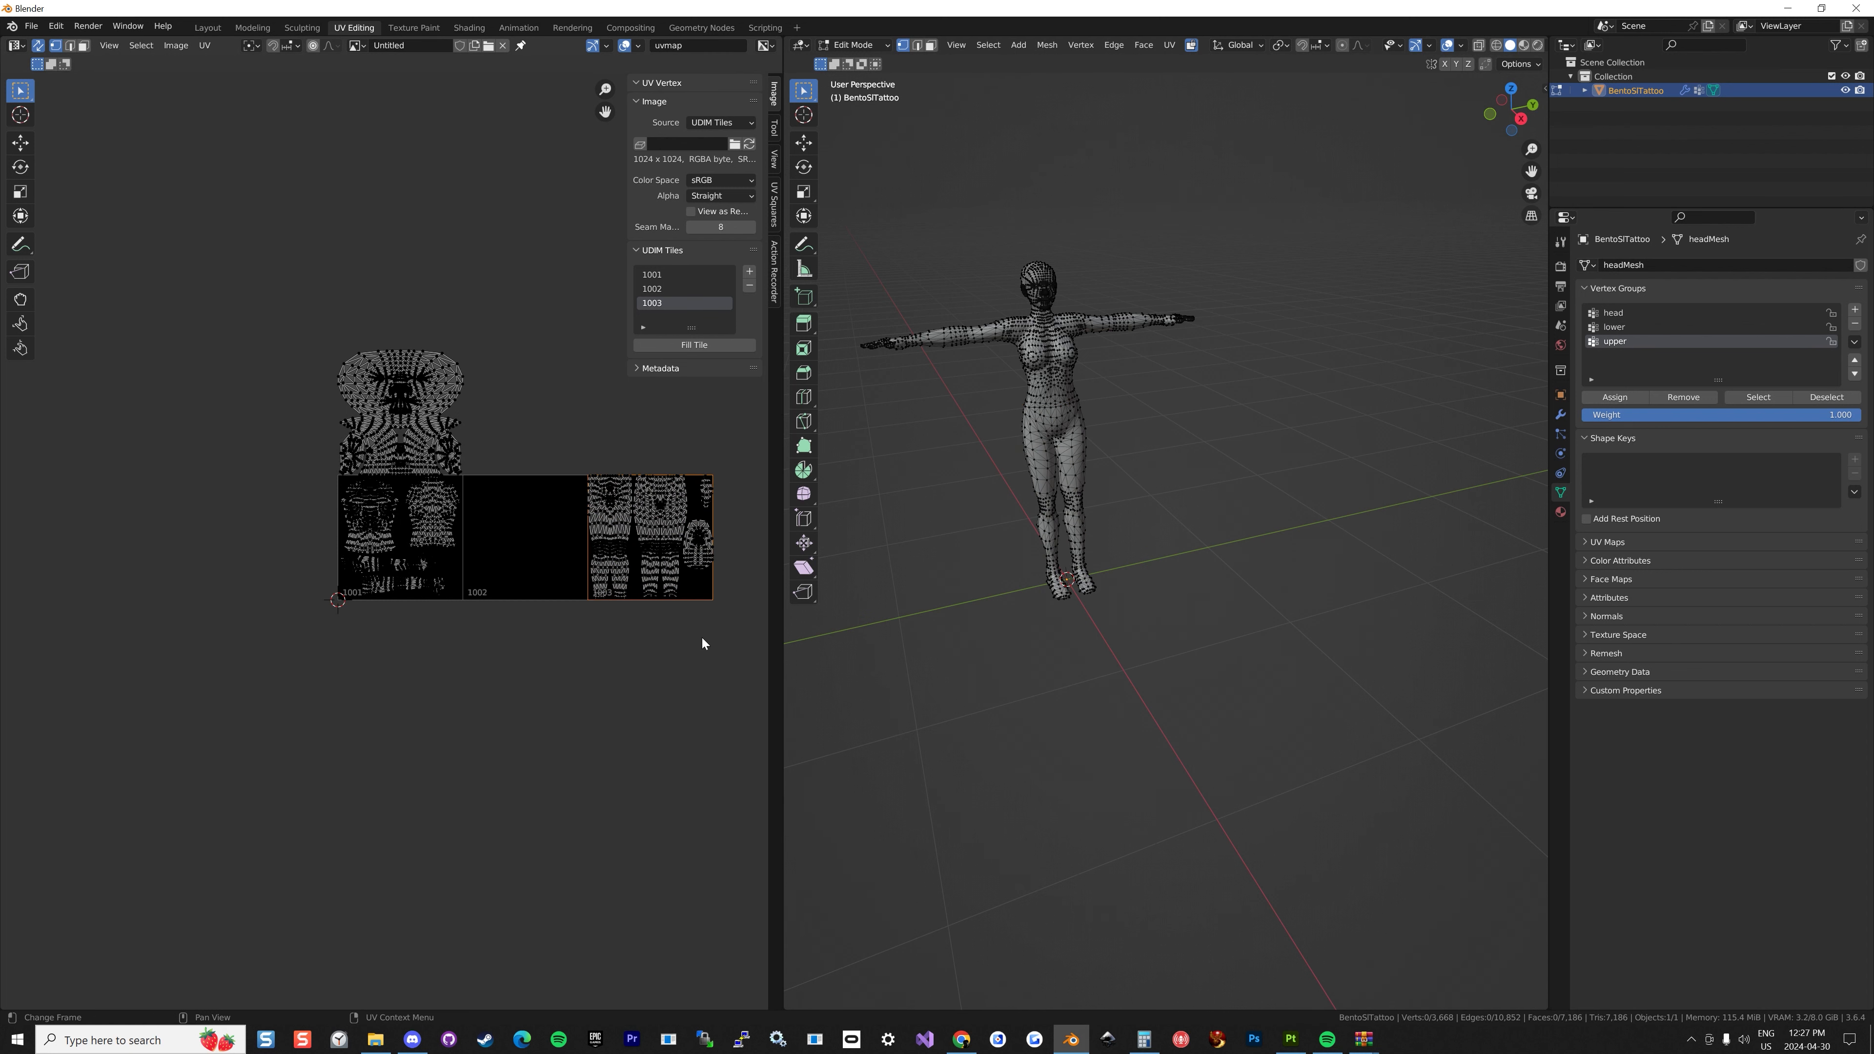
pyautogui.click(1764, 398)
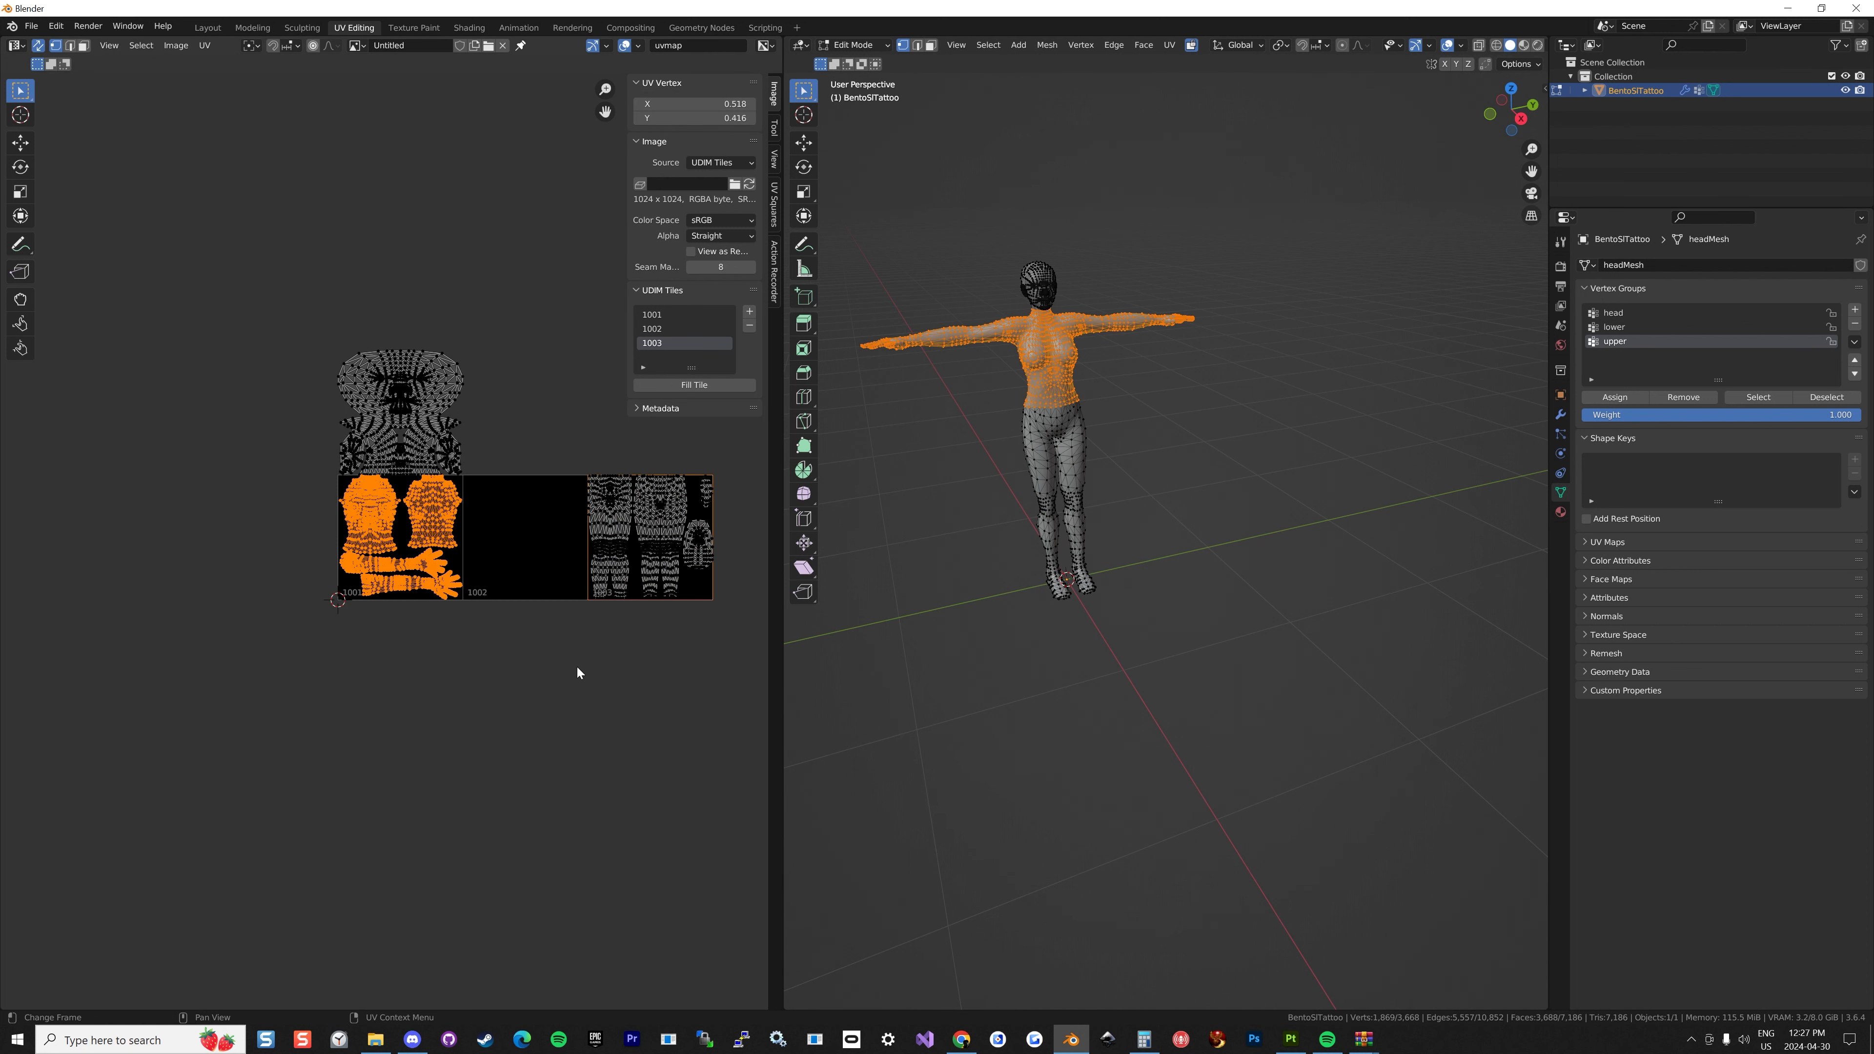
pyautogui.press('g')
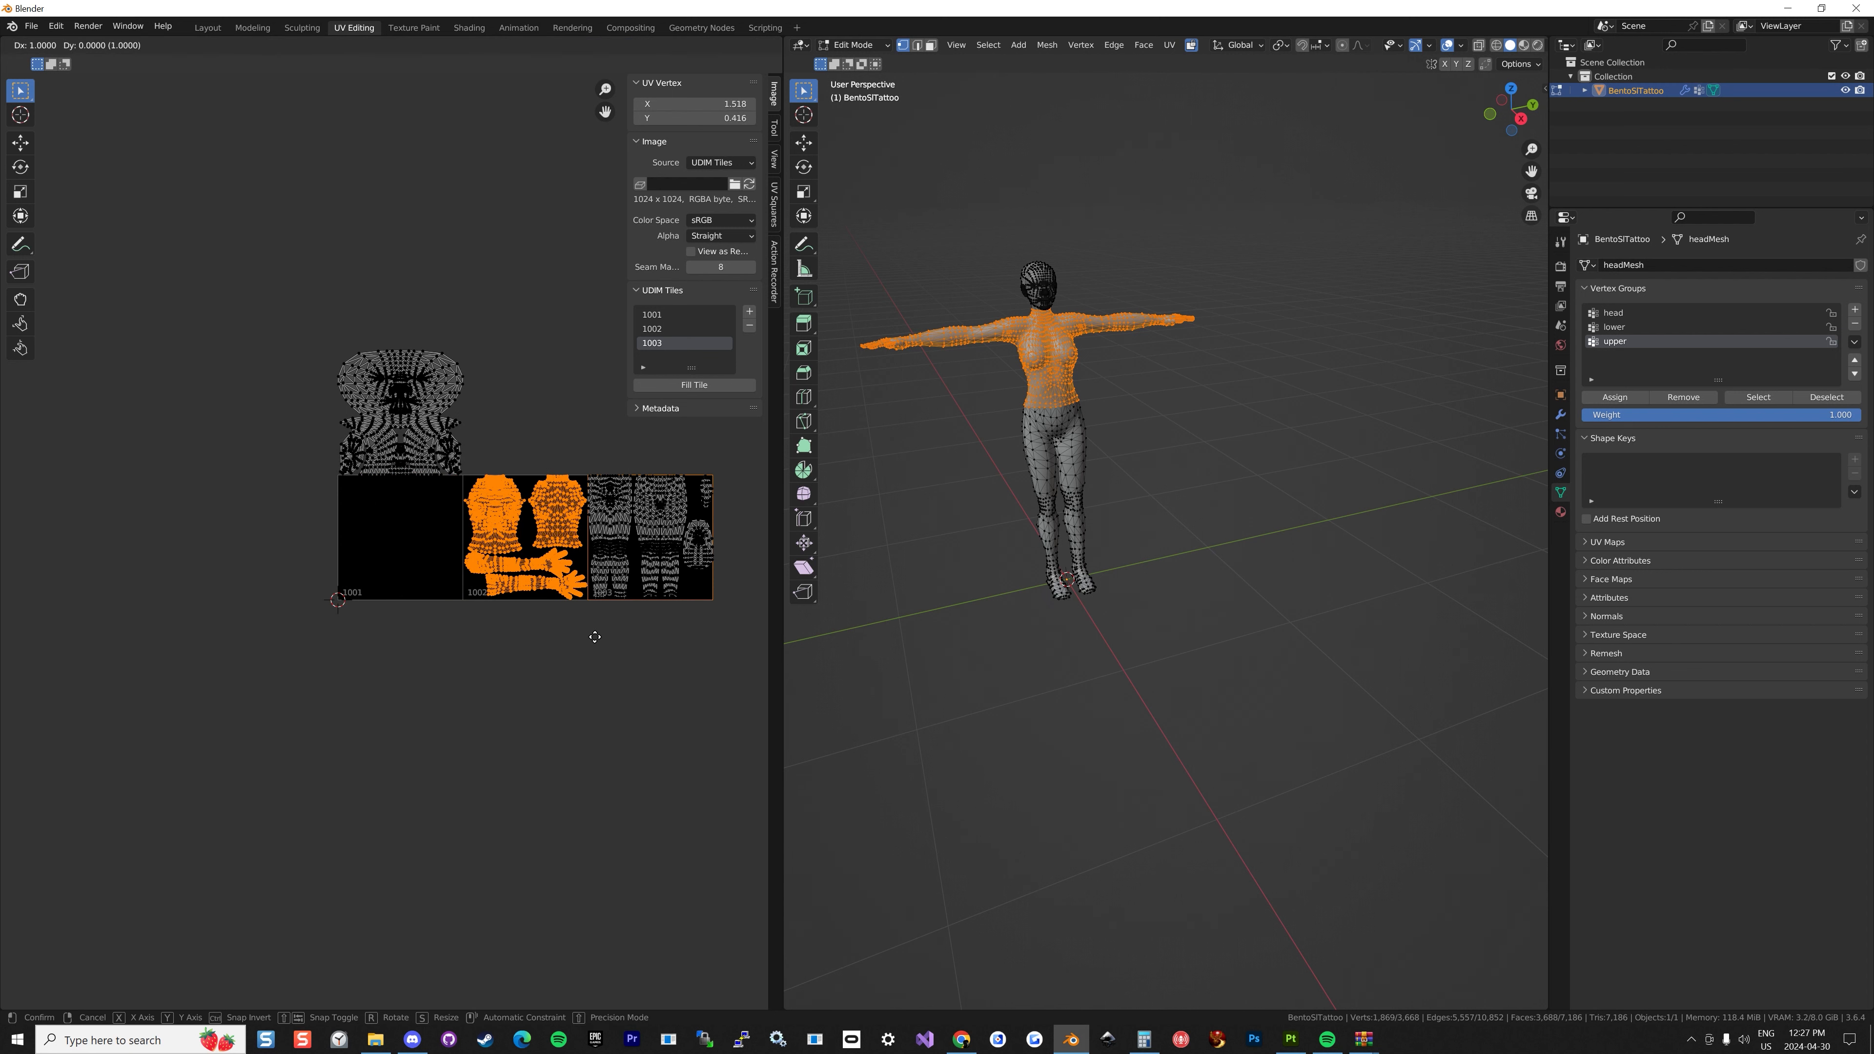
pyautogui.click(593, 636)
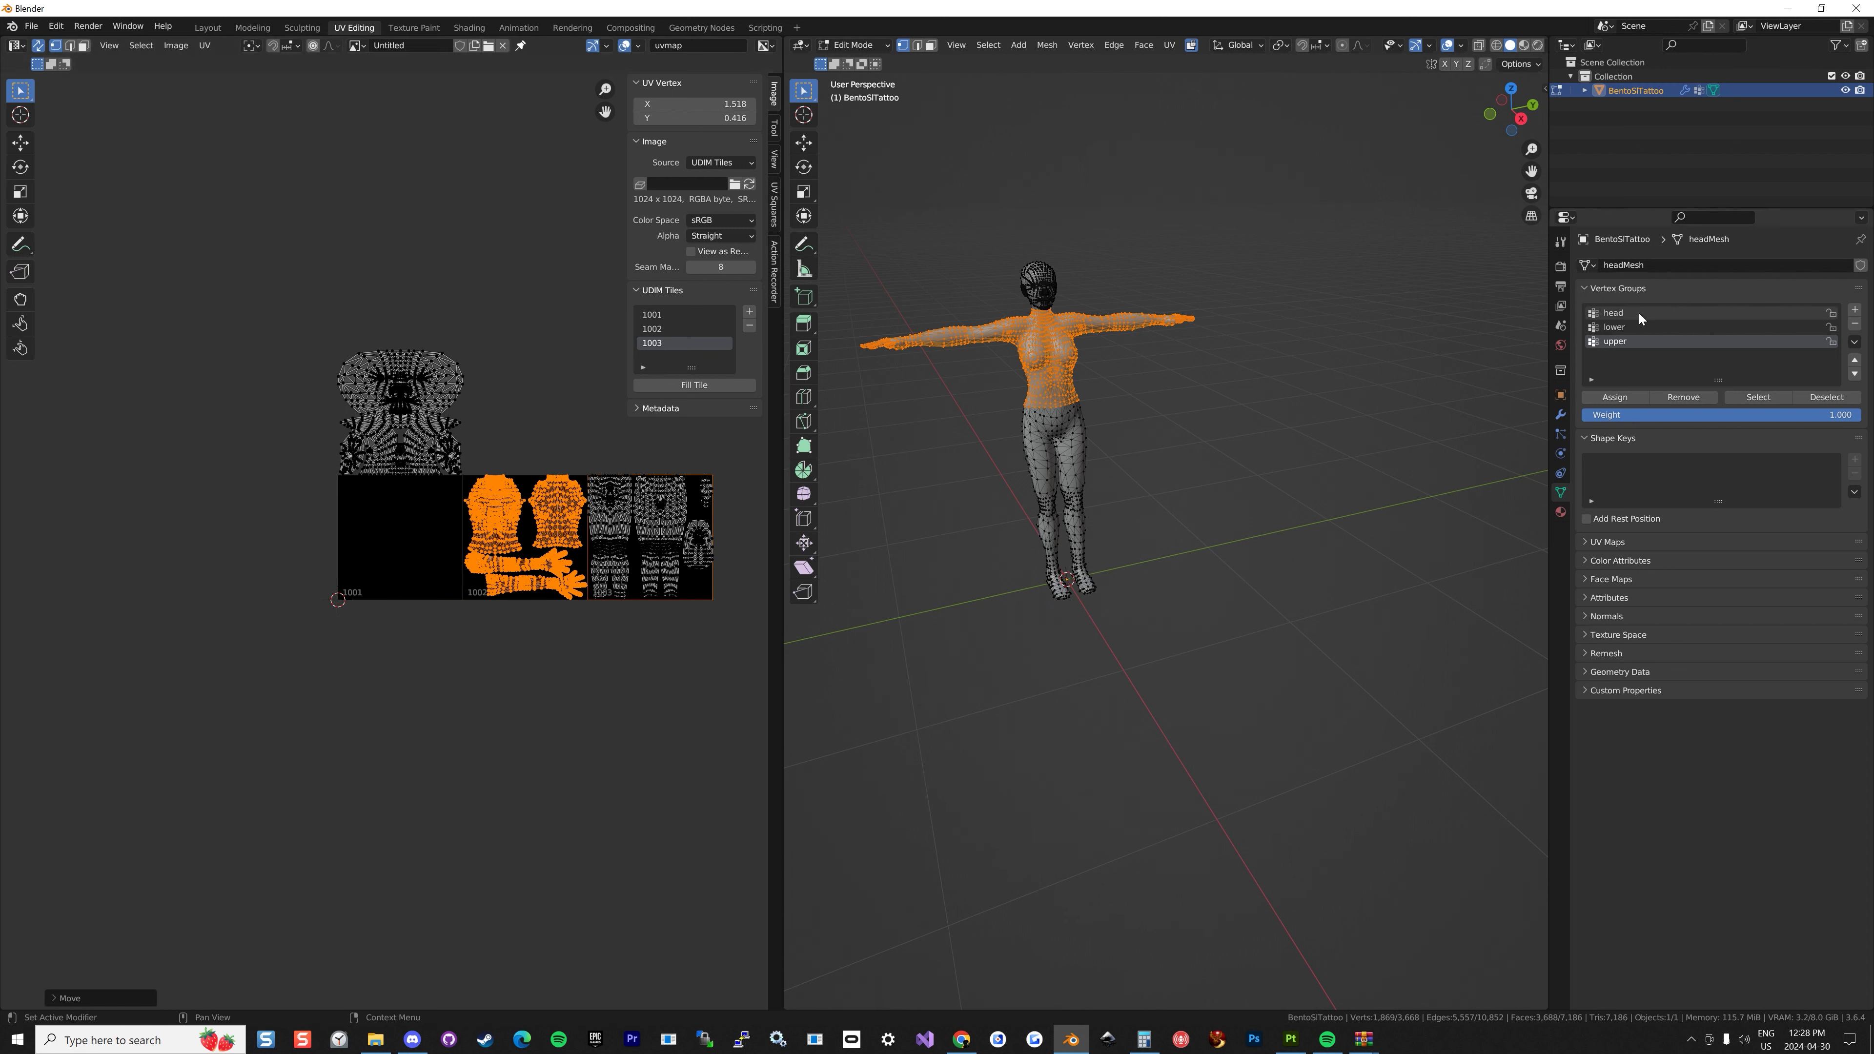
# Select only the head vertex group, move its UVs straight down onto tile 1001, and clear the selection to check the three-tile layout.
pyautogui.click(1614, 313)
pyautogui.hotkey('alt', 'a')
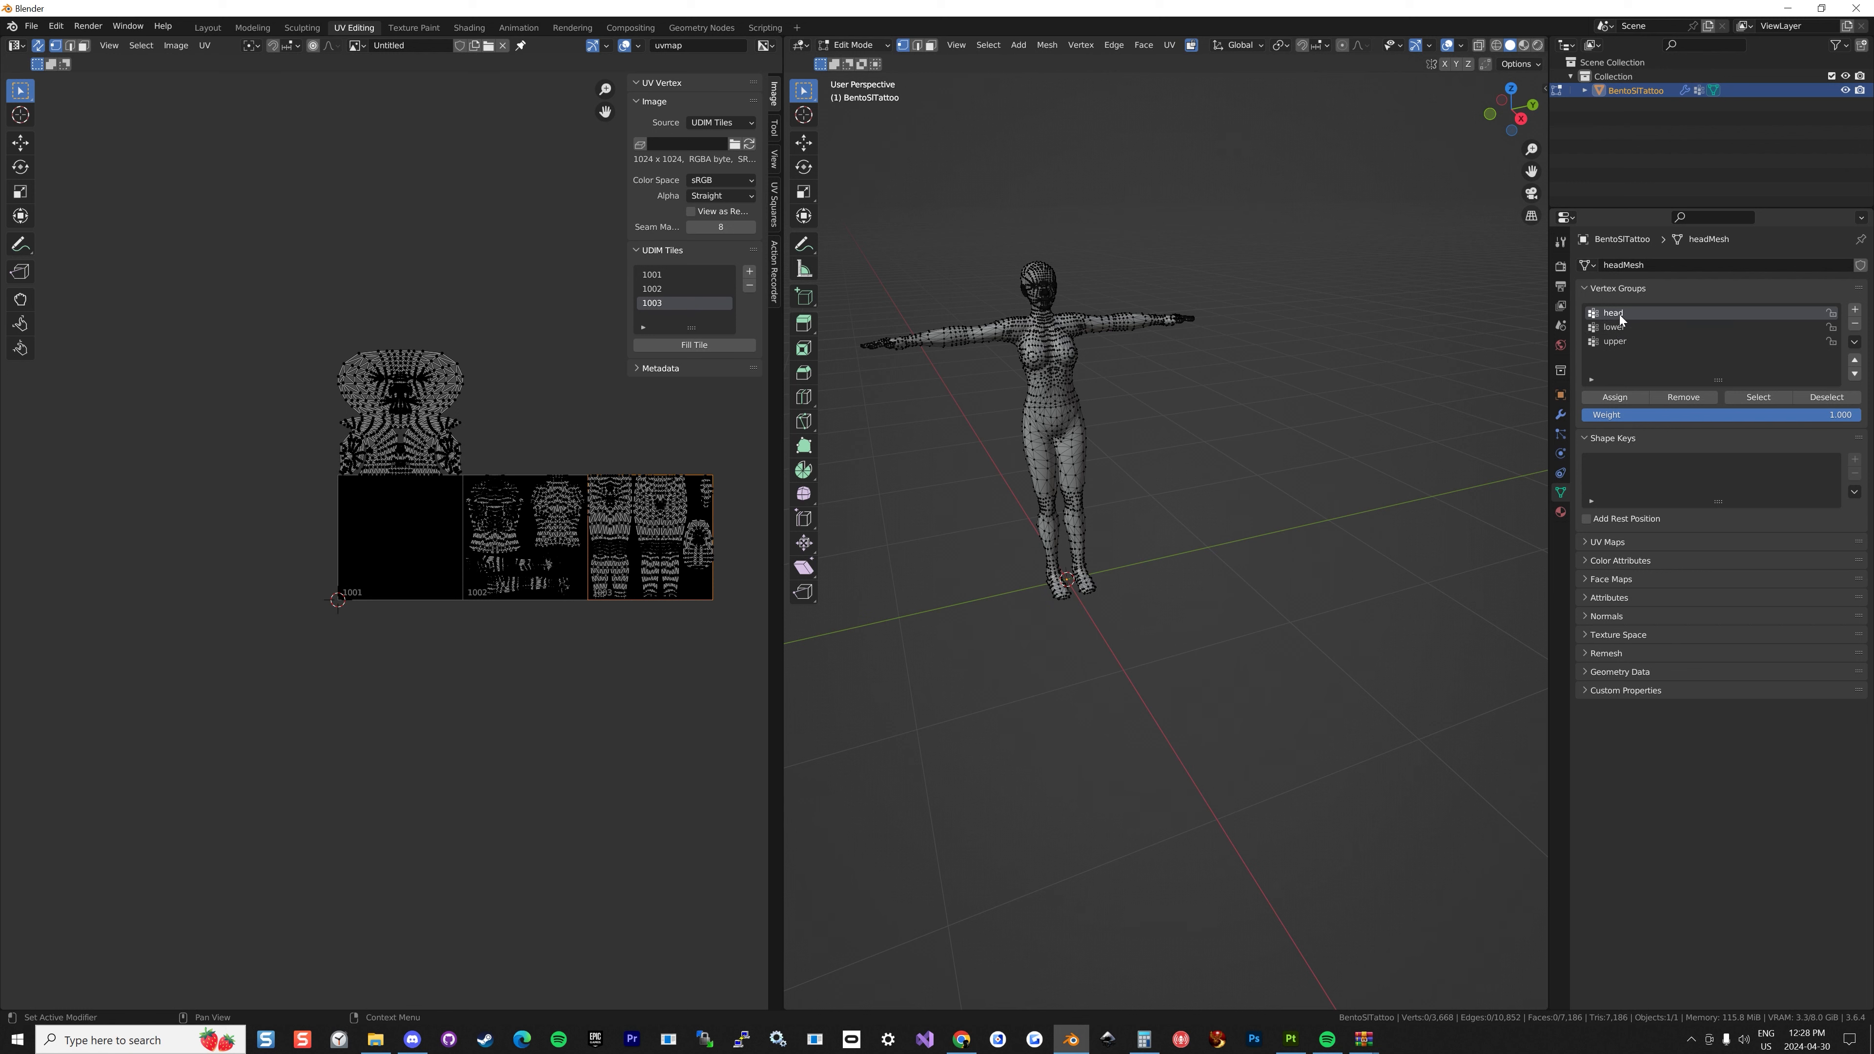
pyautogui.click(1738, 399)
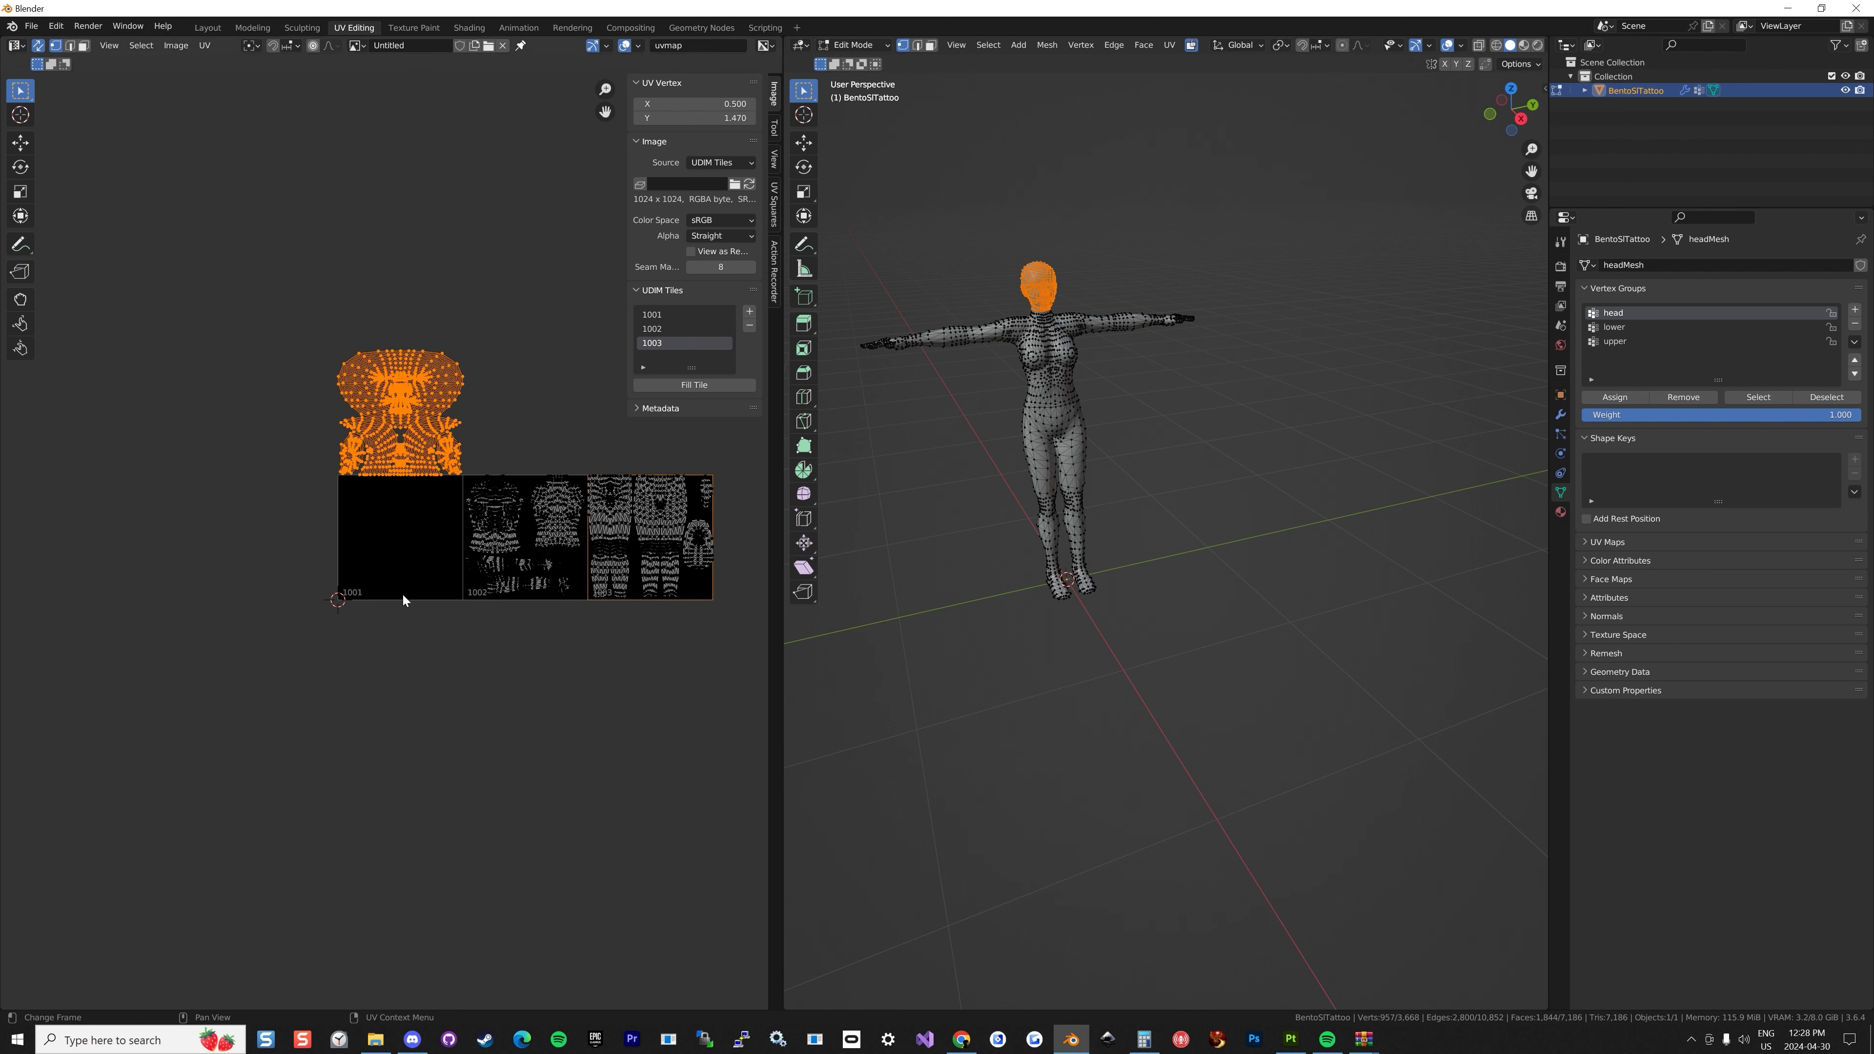
pyautogui.press('g')
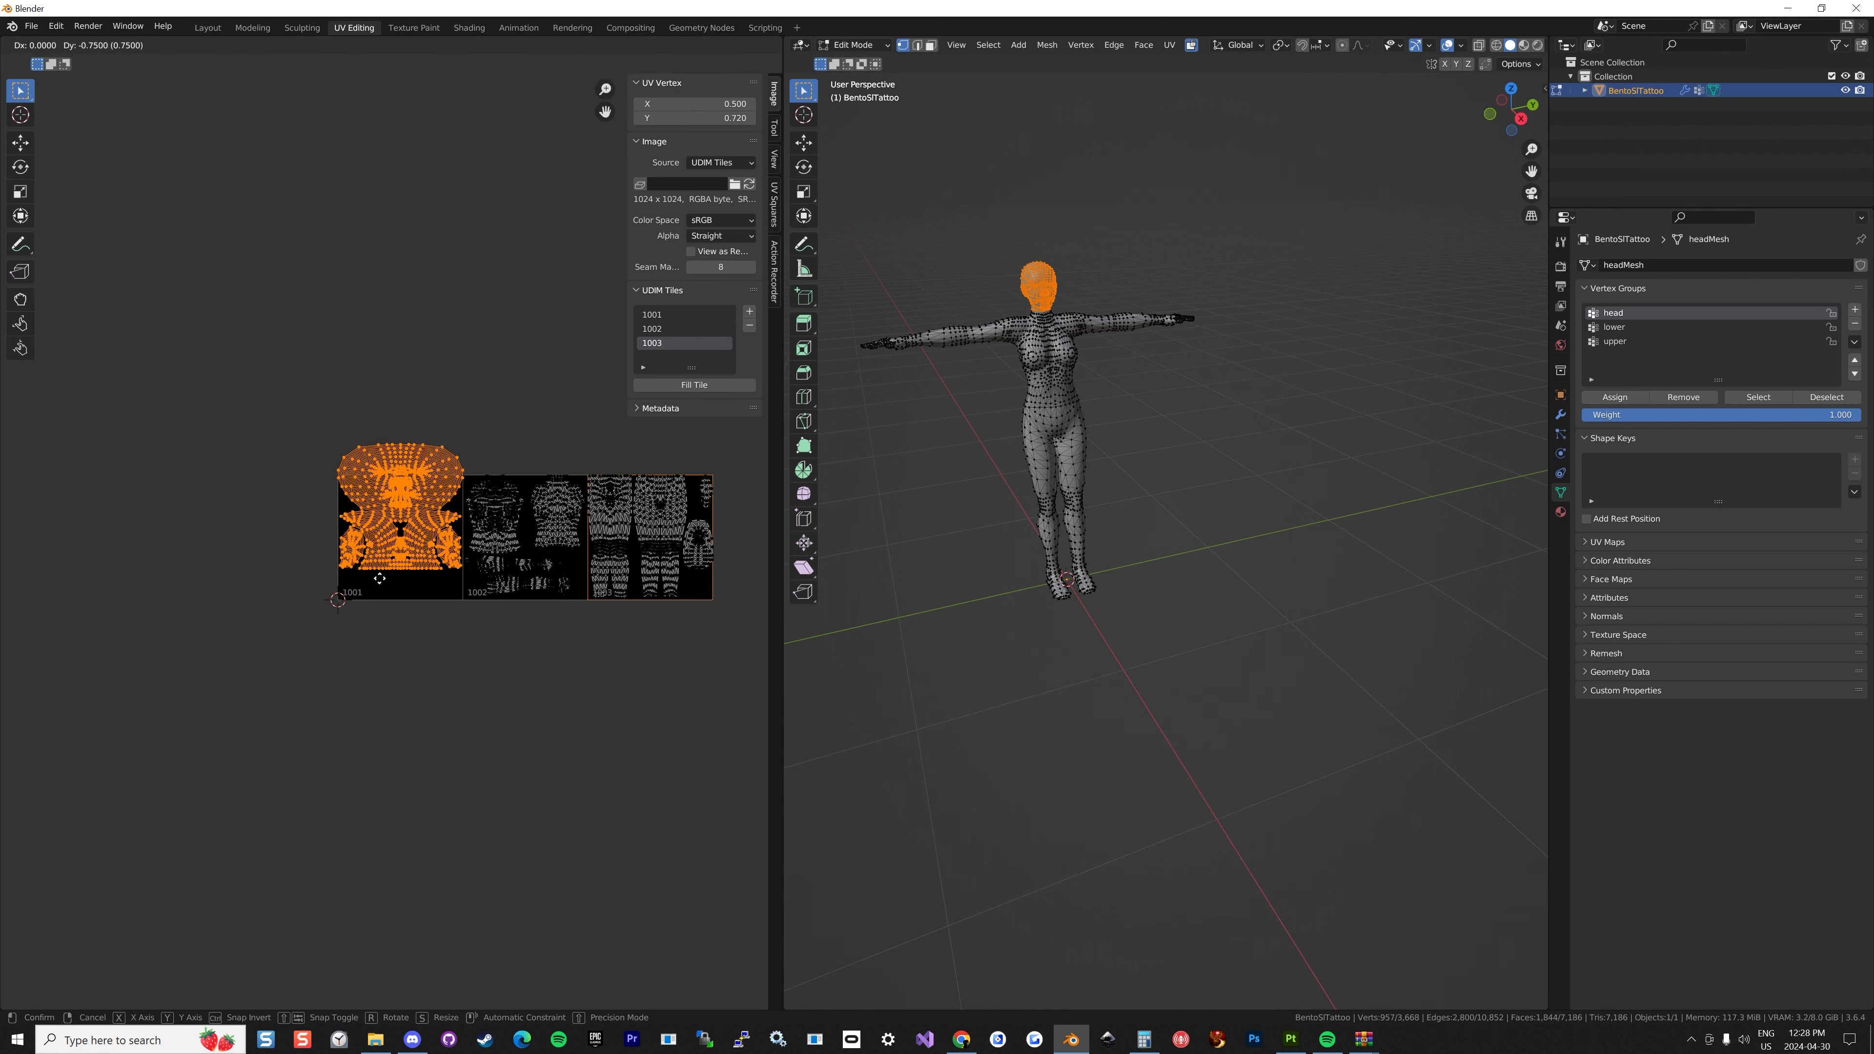
pyautogui.click(377, 611)
pyautogui.hotkey('alt', 'a')
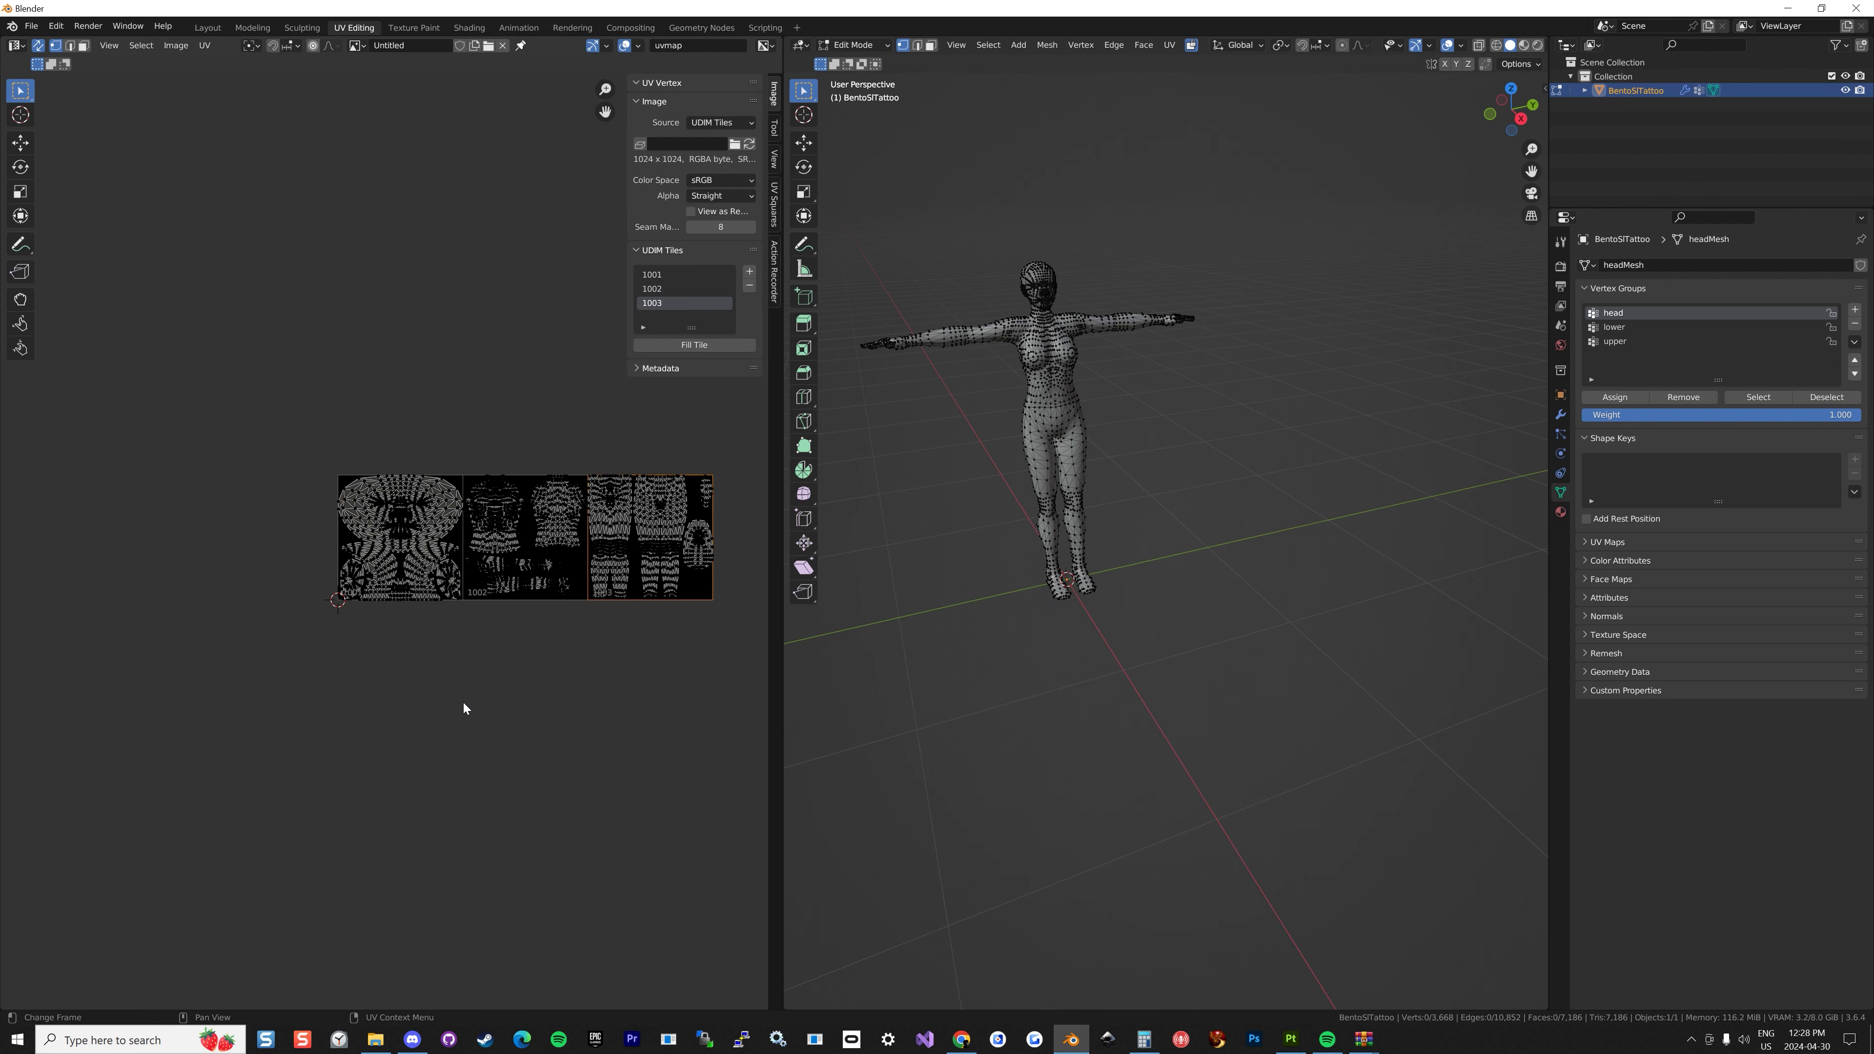
pyautogui.scroll(3, 667, 638)
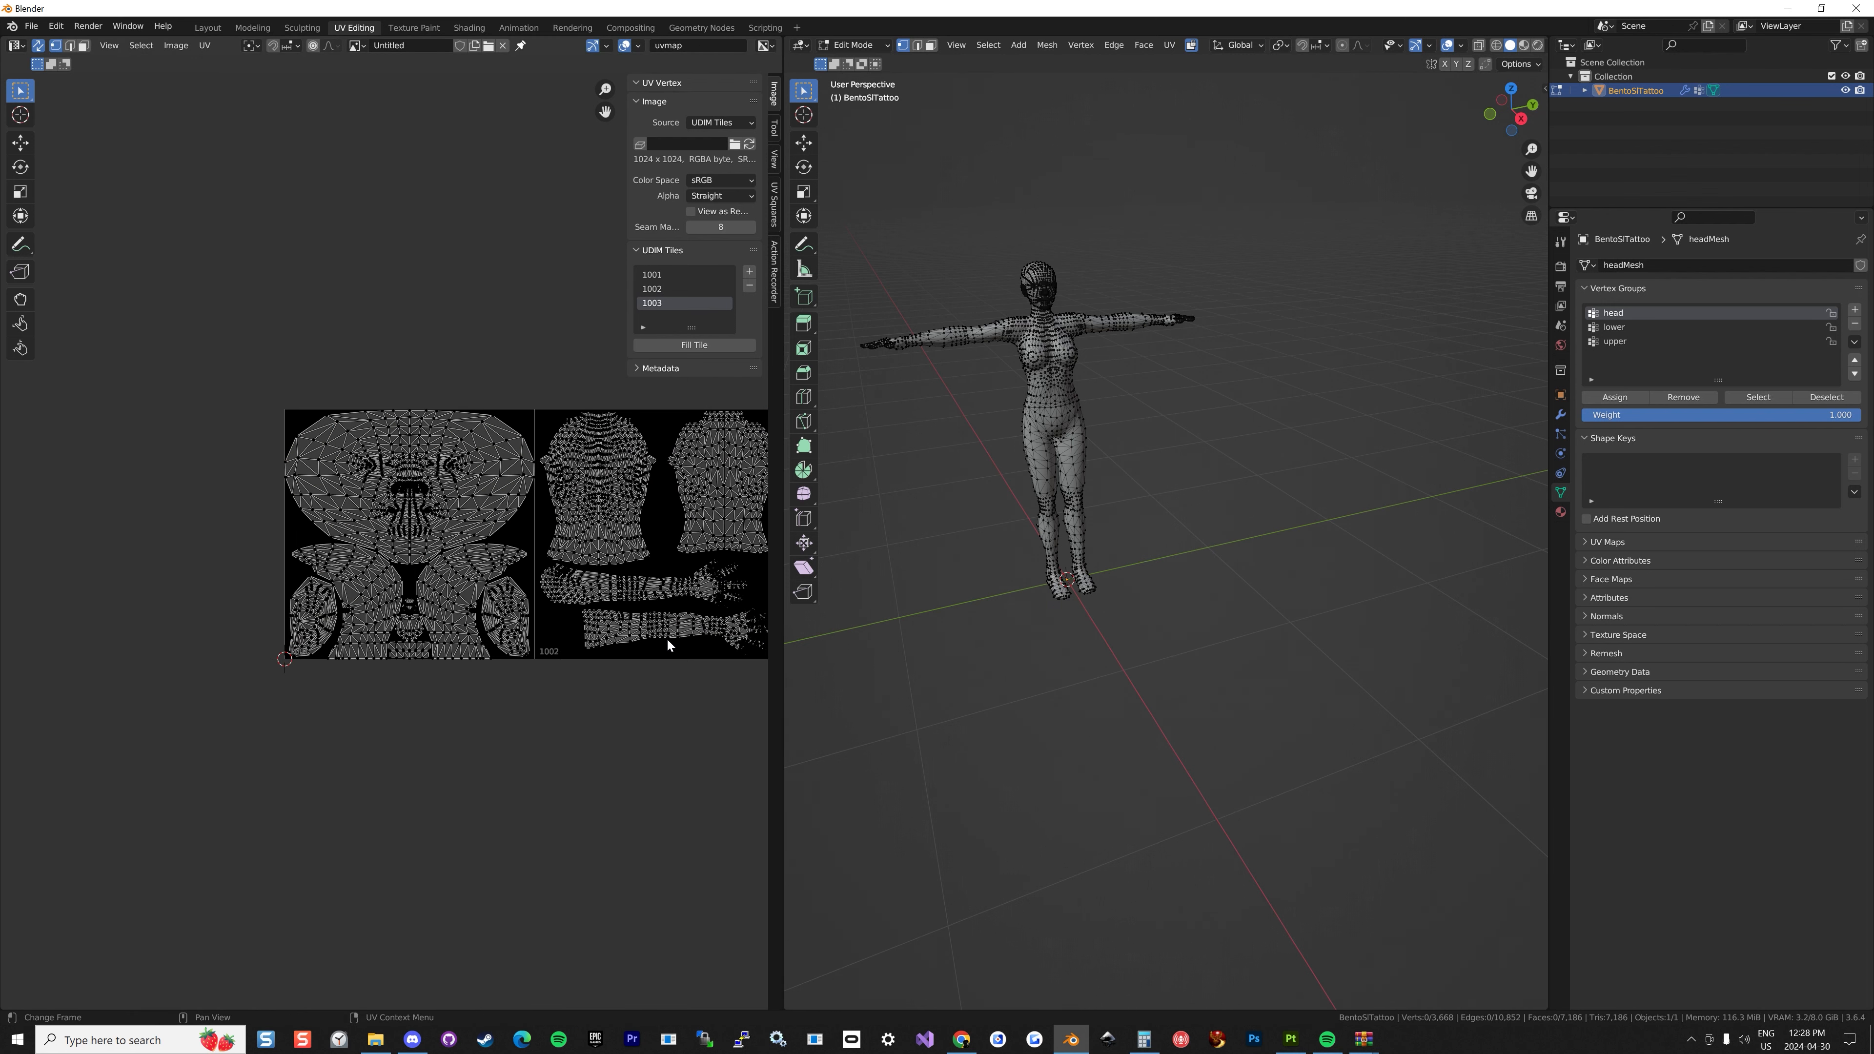
pyautogui.keyDown('shift'); pyautogui.moveTo(650, 637); pyautogui.dragTo(394, 656, button='middle'); pyautogui.keyUp('shift')
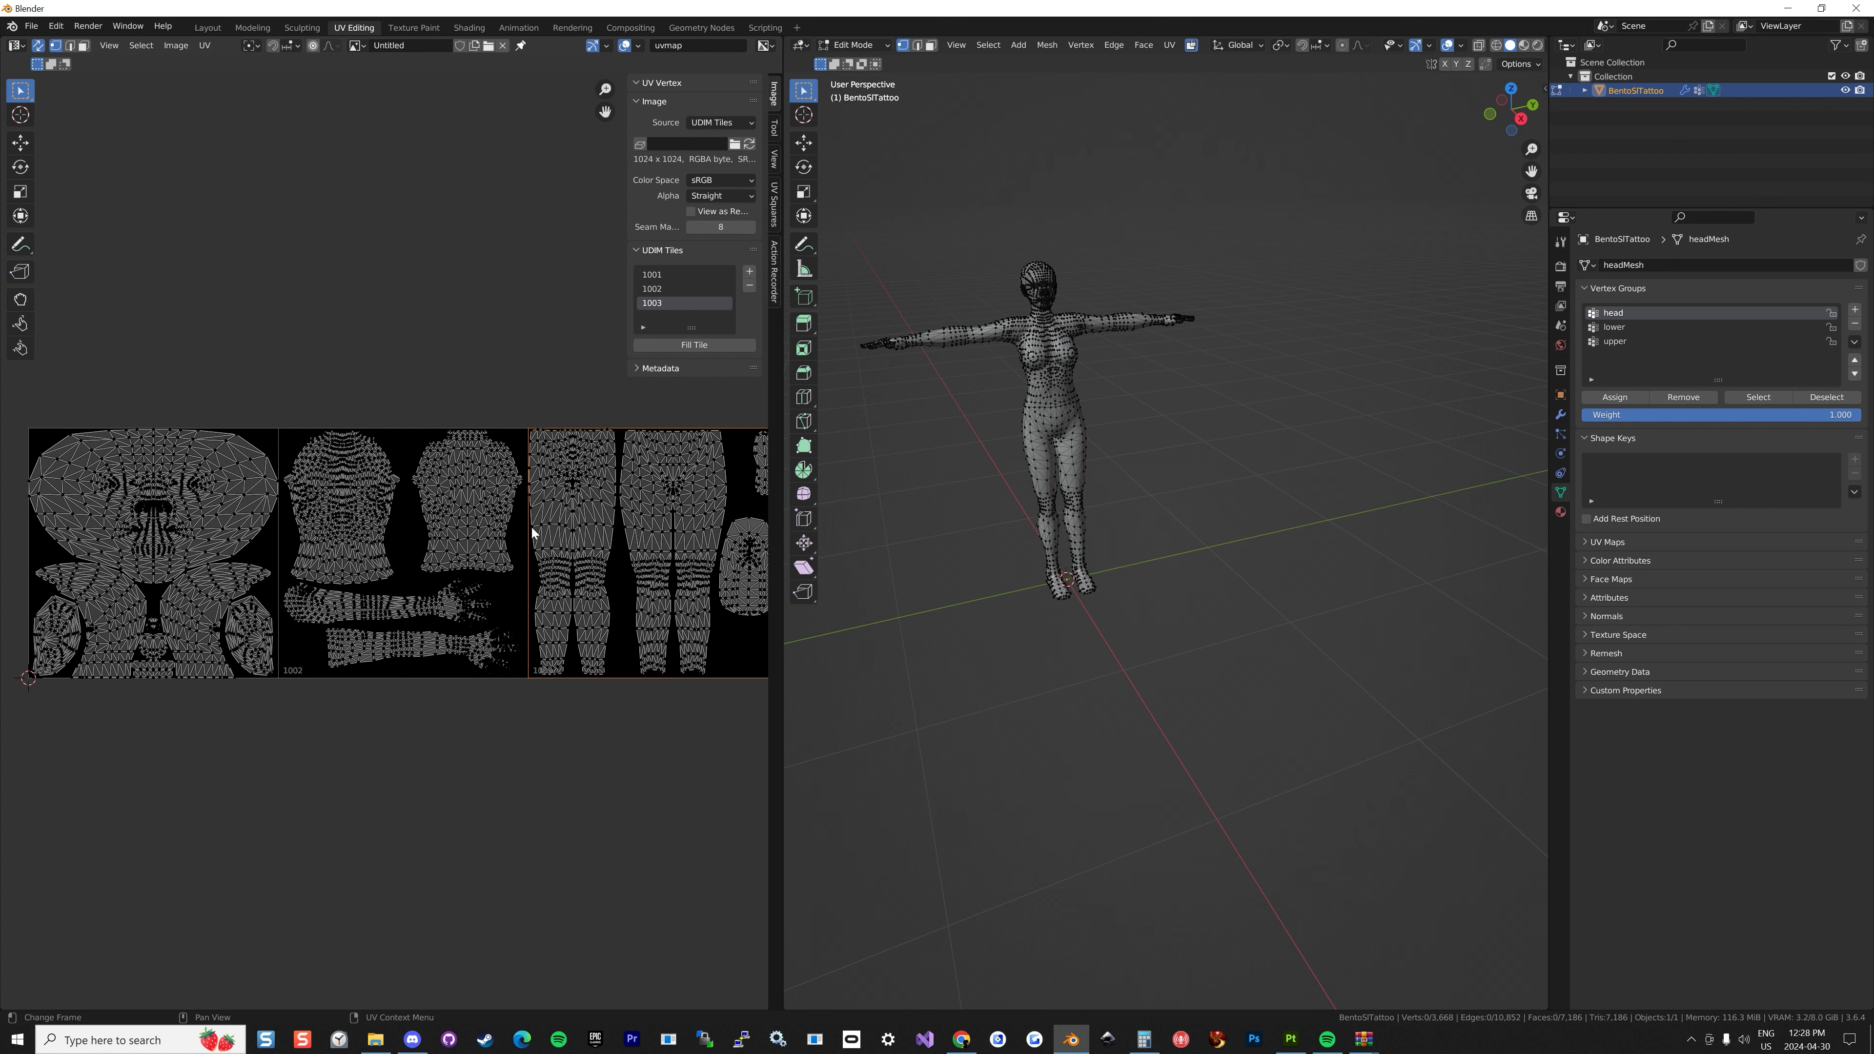
# Switch to the Layout workspace and export the selected avatar as Wavefront OBJ into the Tattoo folder, named BentoSL_tattooUDIM.obj.
pyautogui.moveTo(1170, 547); pyautogui.dragTo(1170, 476, button='middle')
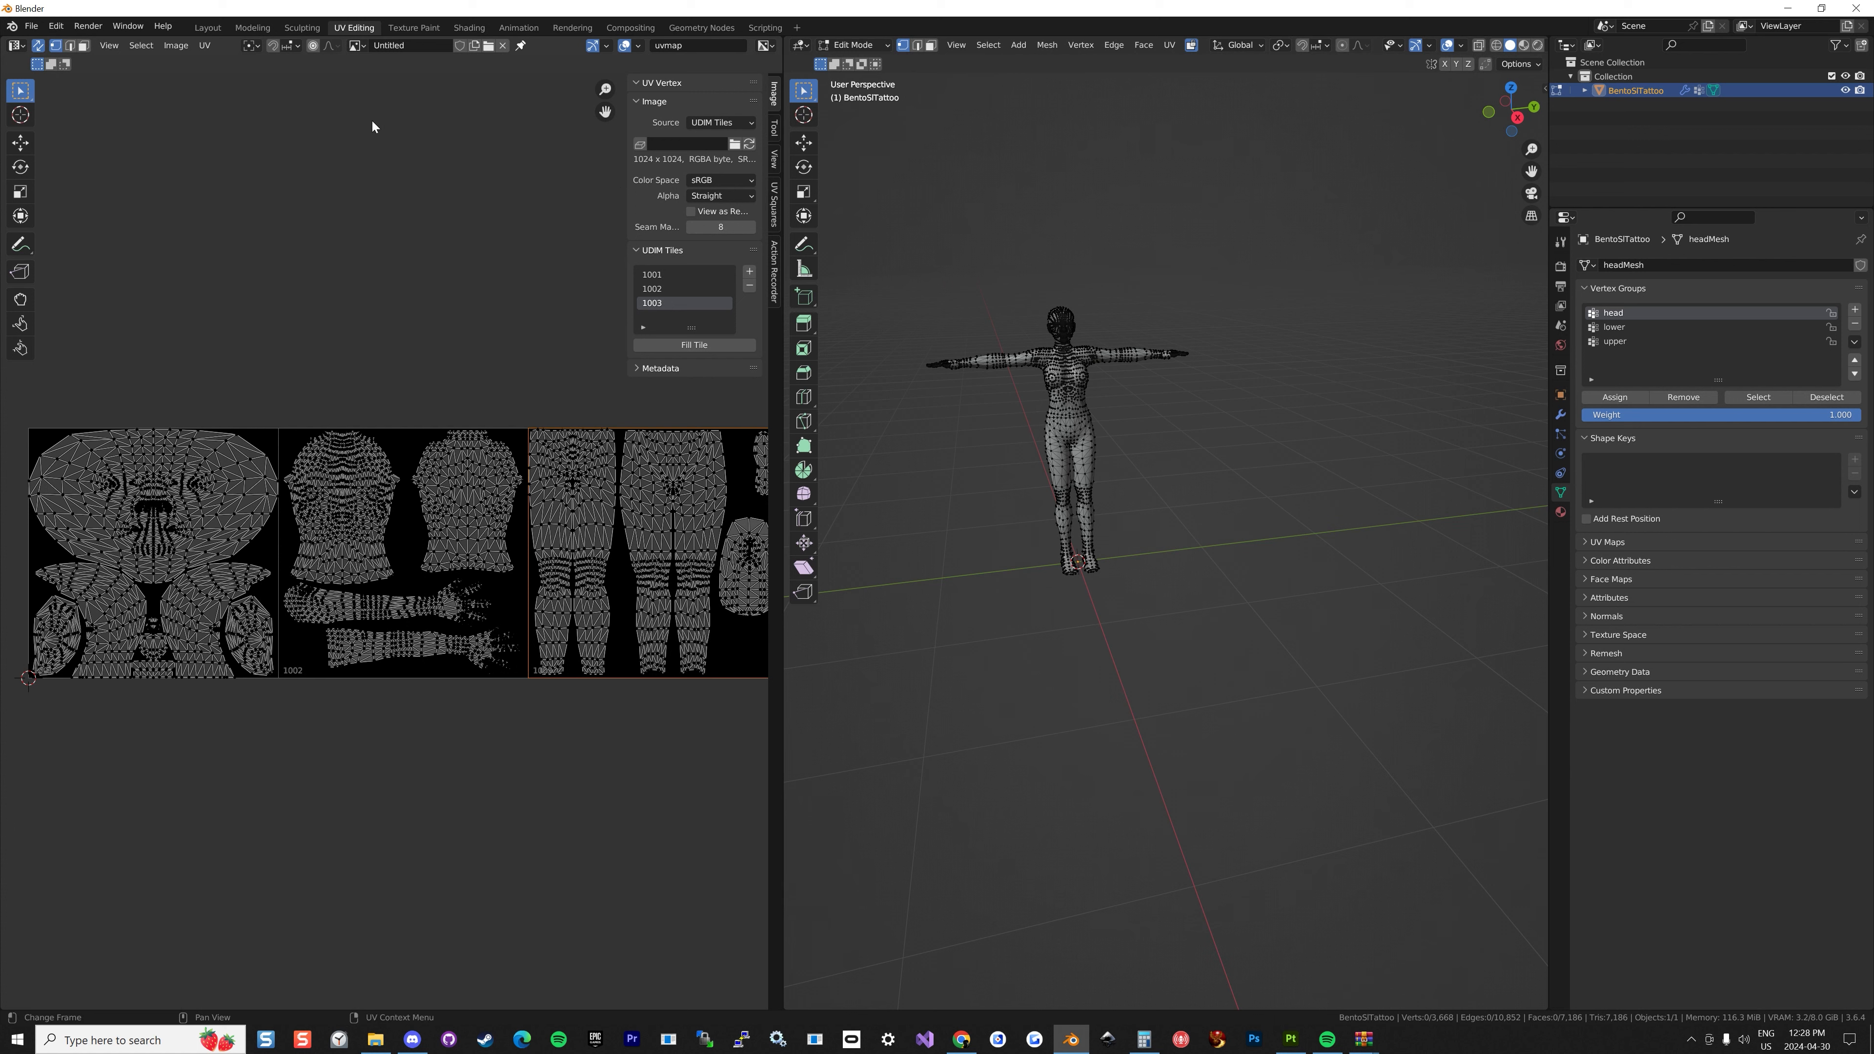
pyautogui.click(211, 29)
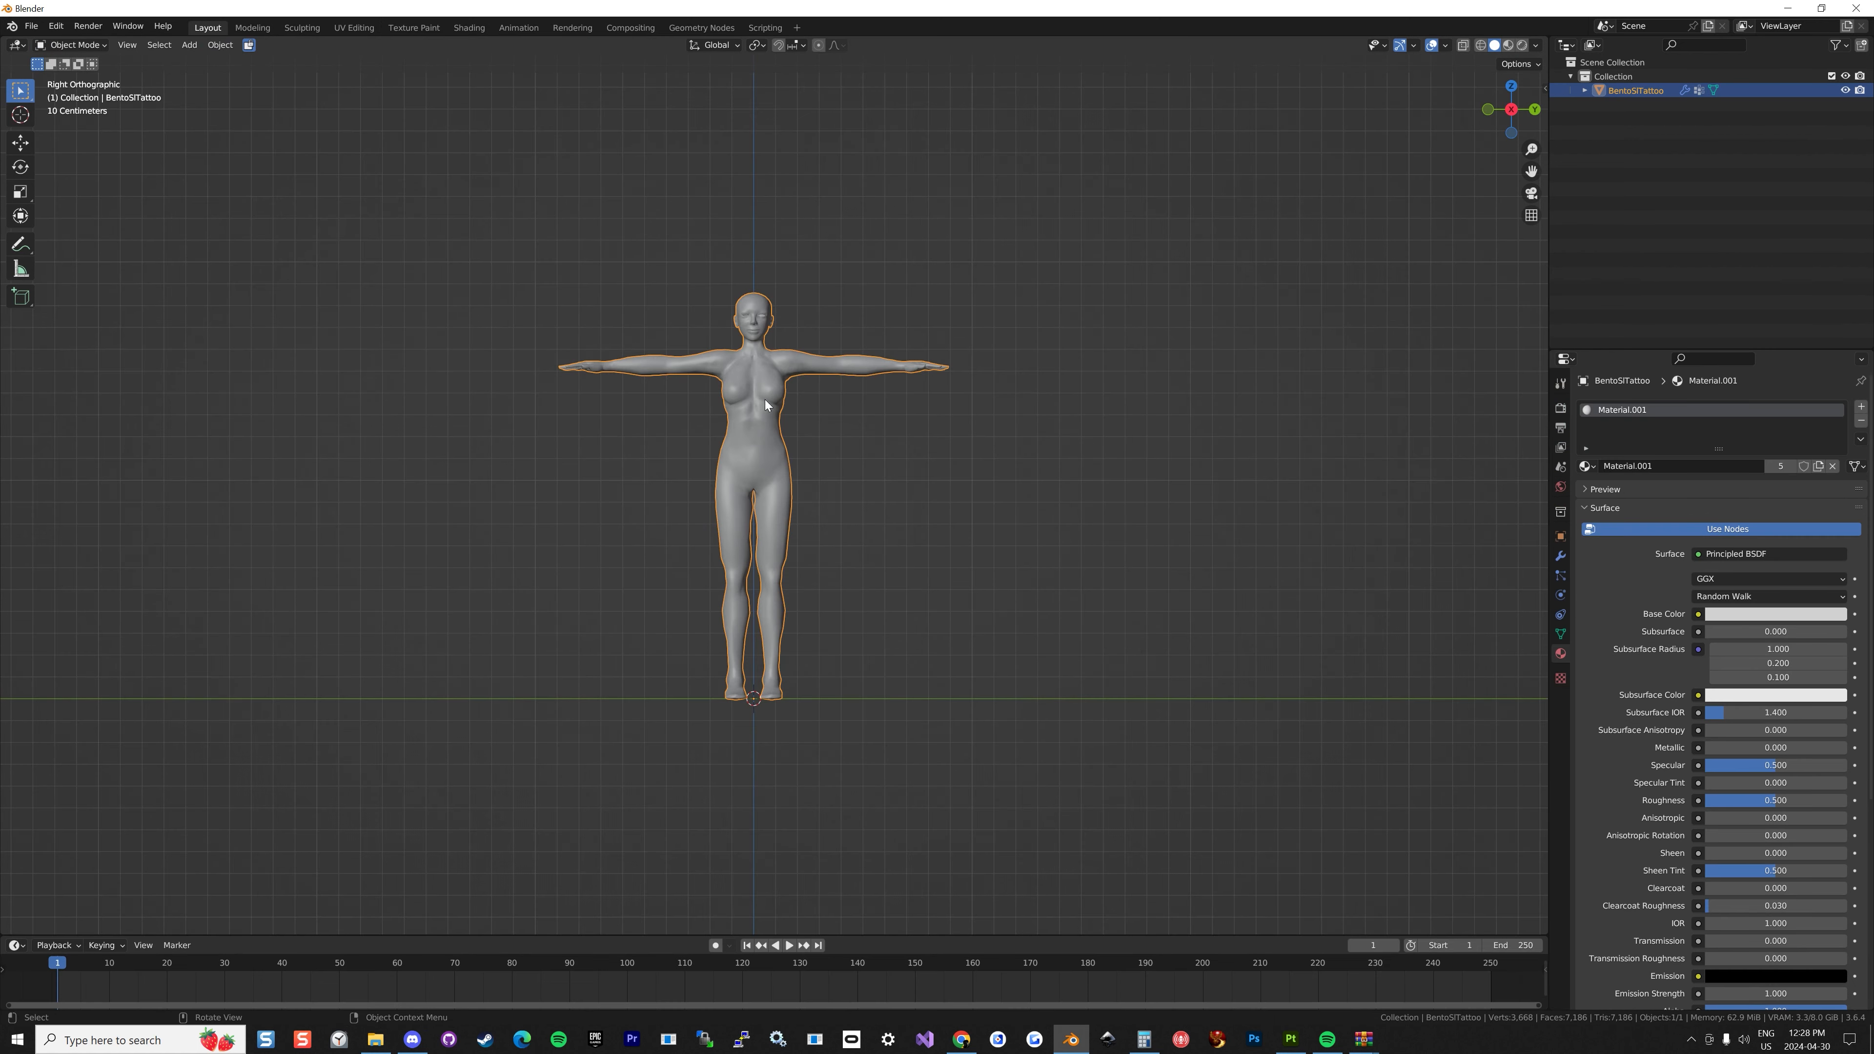
pyautogui.hotkey('alt', 'a')
pyautogui.click(774, 373)
pyautogui.click(28, 25)
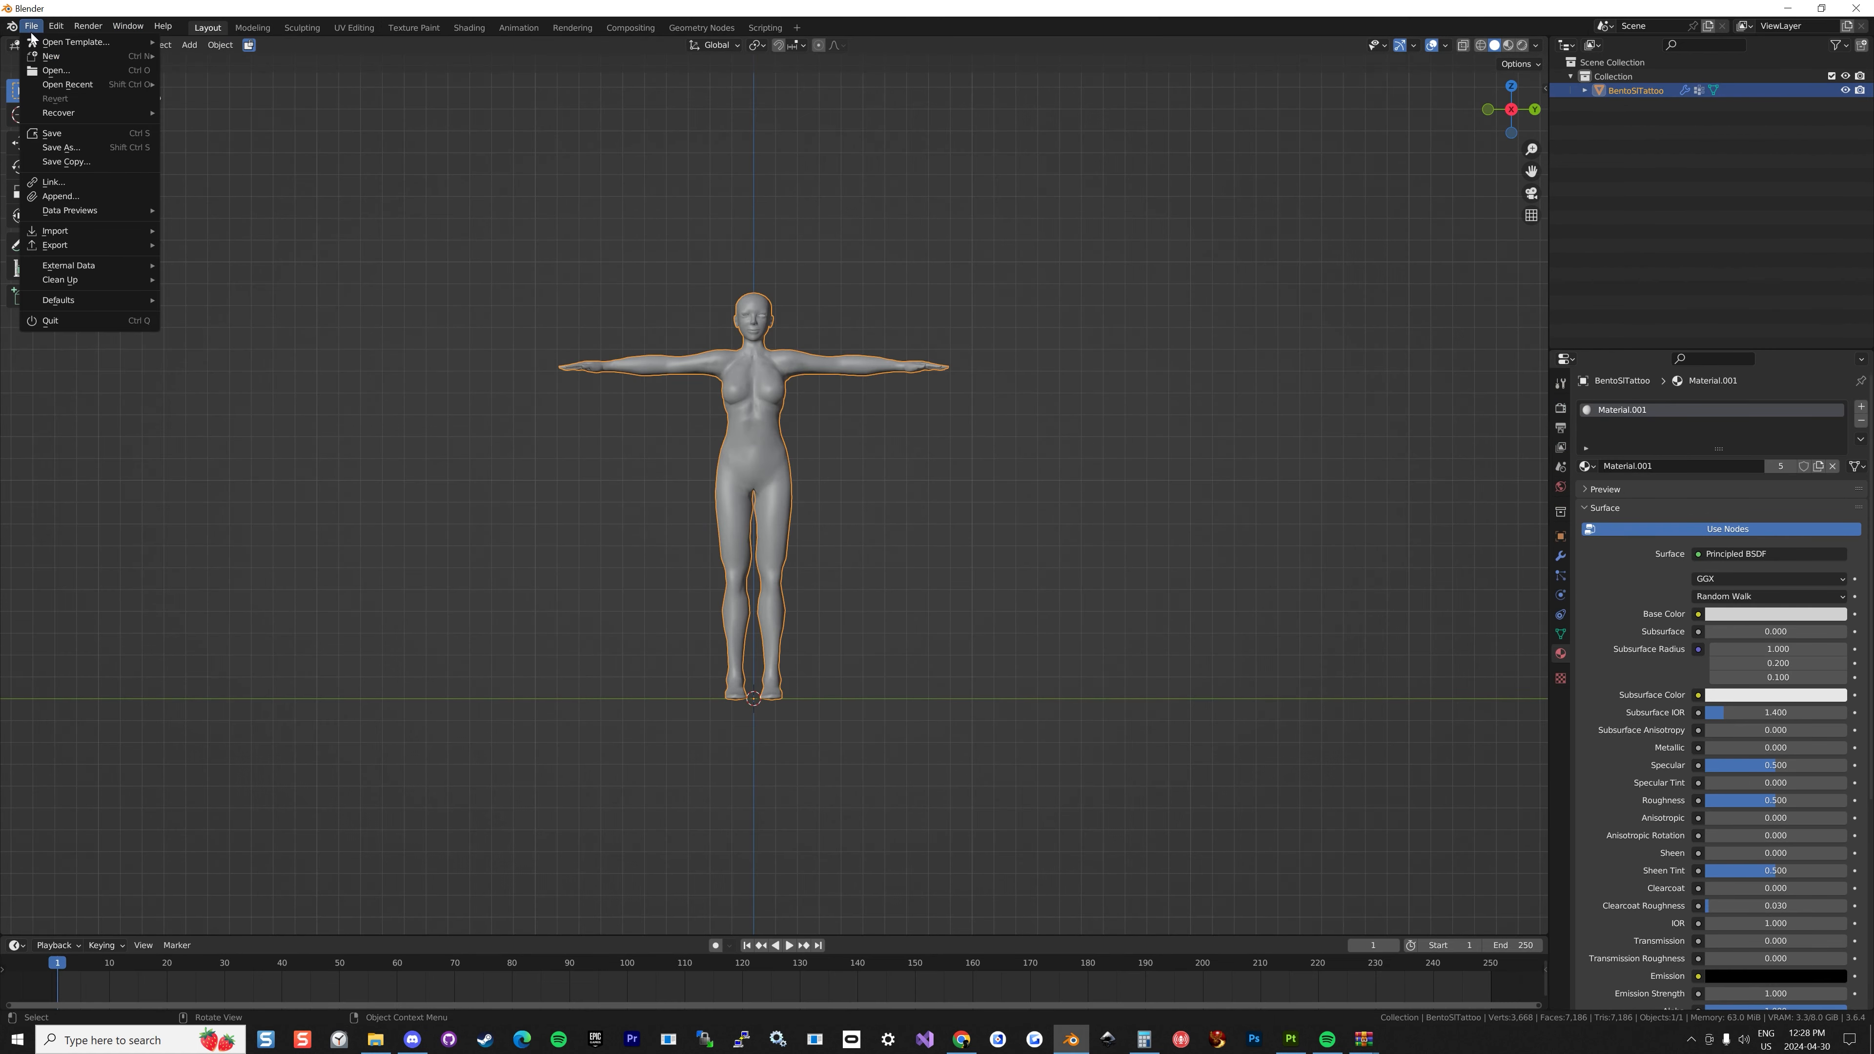
pyautogui.moveTo(89, 245)
pyautogui.click(243, 330)
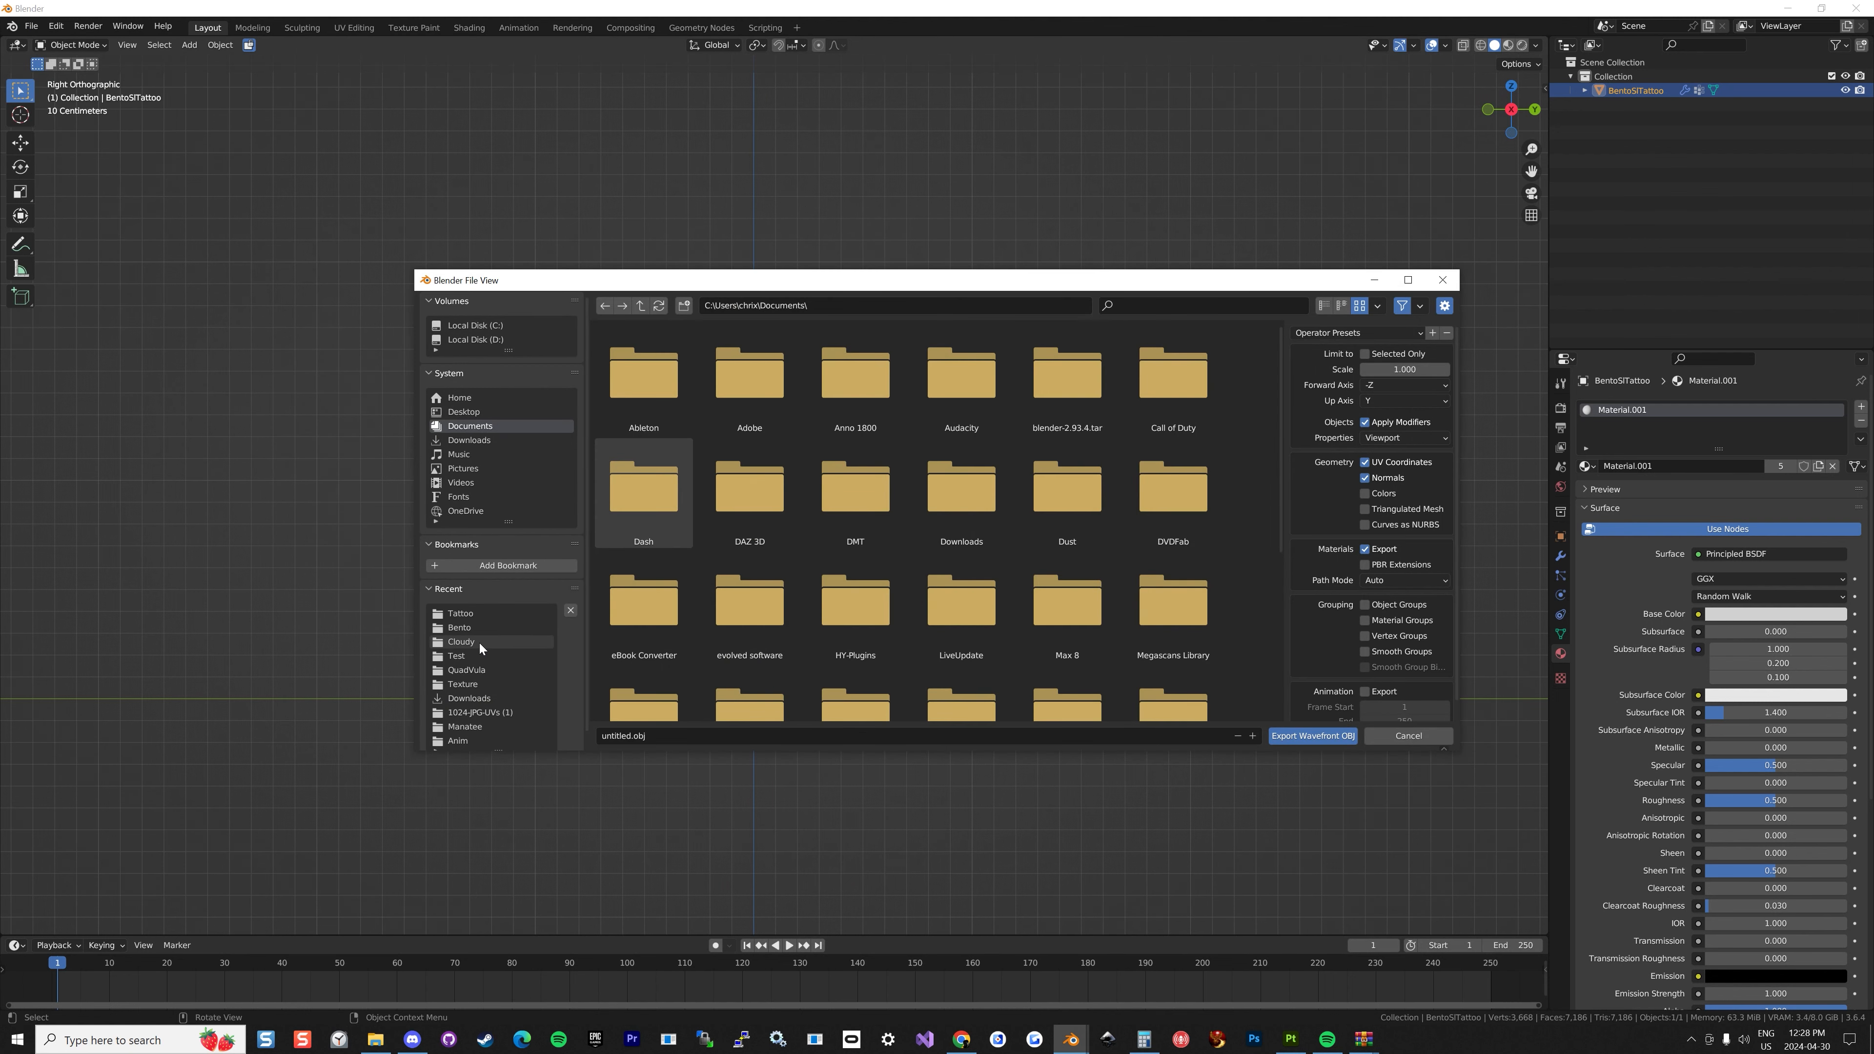
pyautogui.click(462, 614)
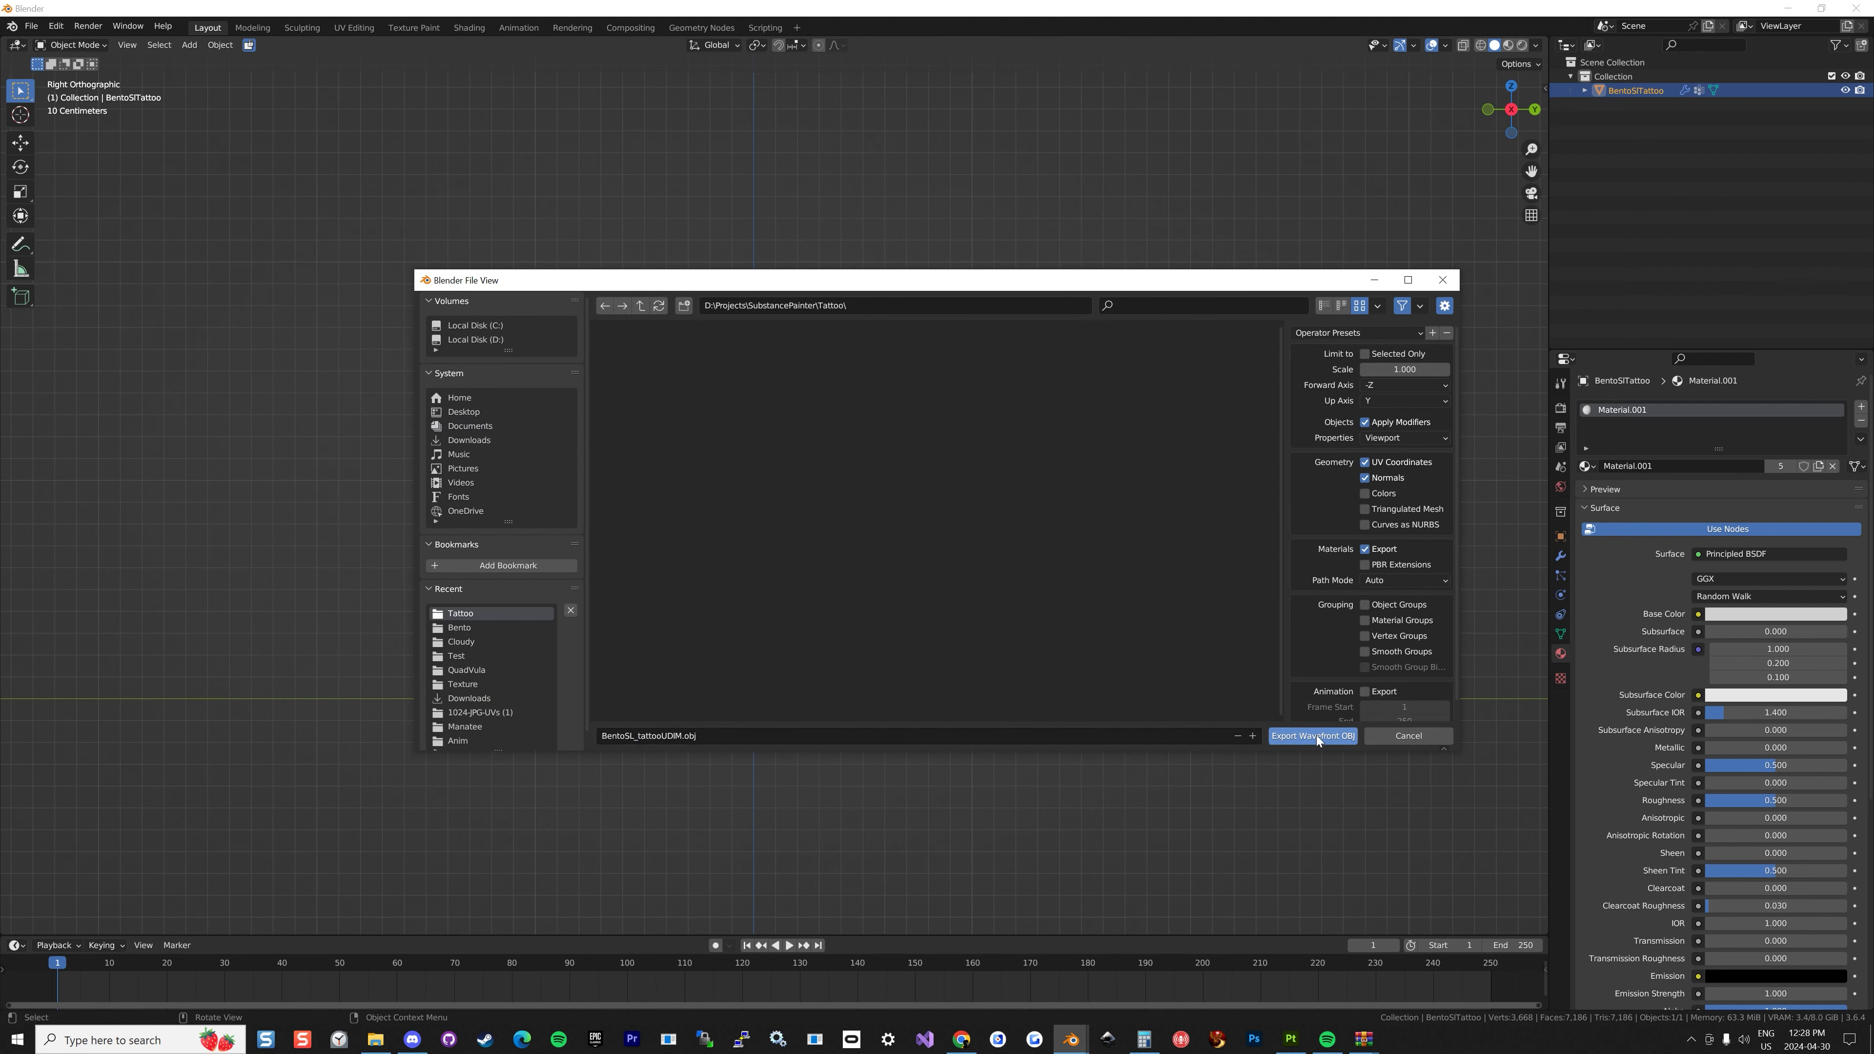
pyautogui.click(1317, 735)
pyautogui.click(1210, 541)
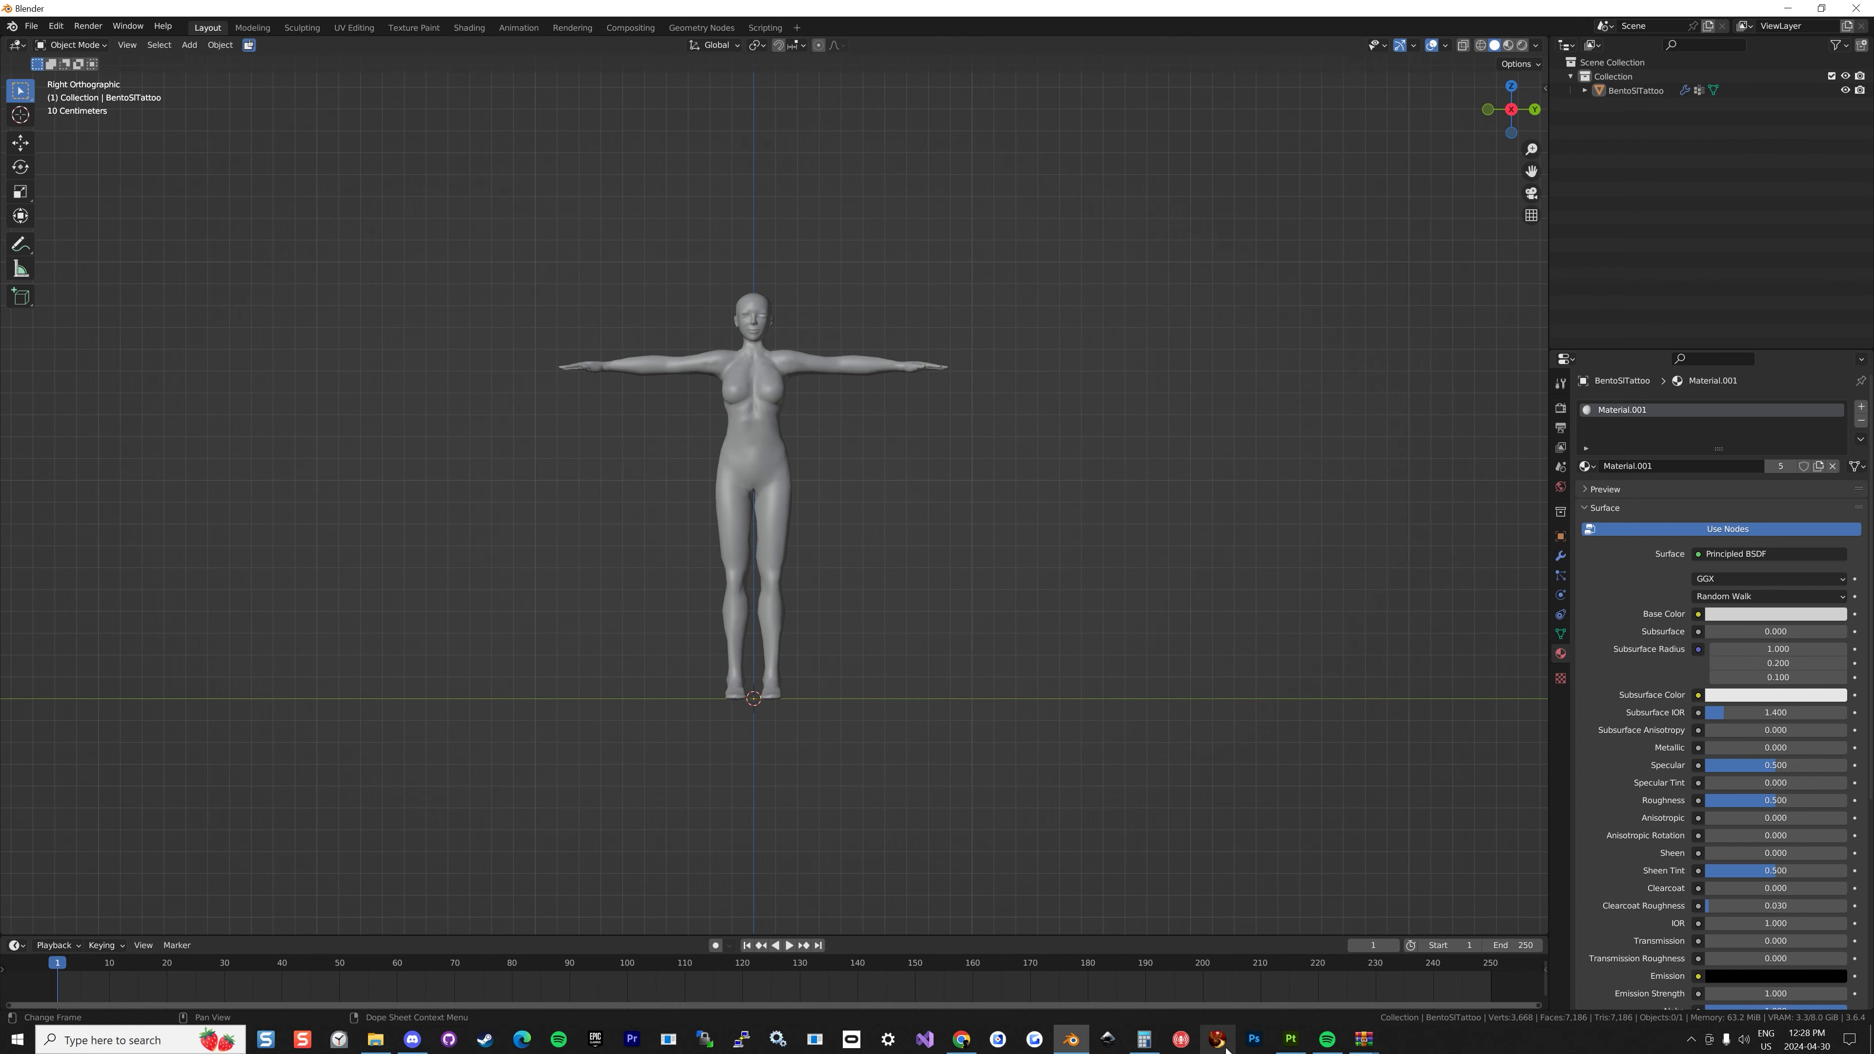
# Switch to Substance 3D Painter and create a project from BentoSL_tattooUDIM.obj, using the Metallic Roughness Alpha-blend template at 1024 with the UV Tile workflow.
pyautogui.click(1290, 1041)
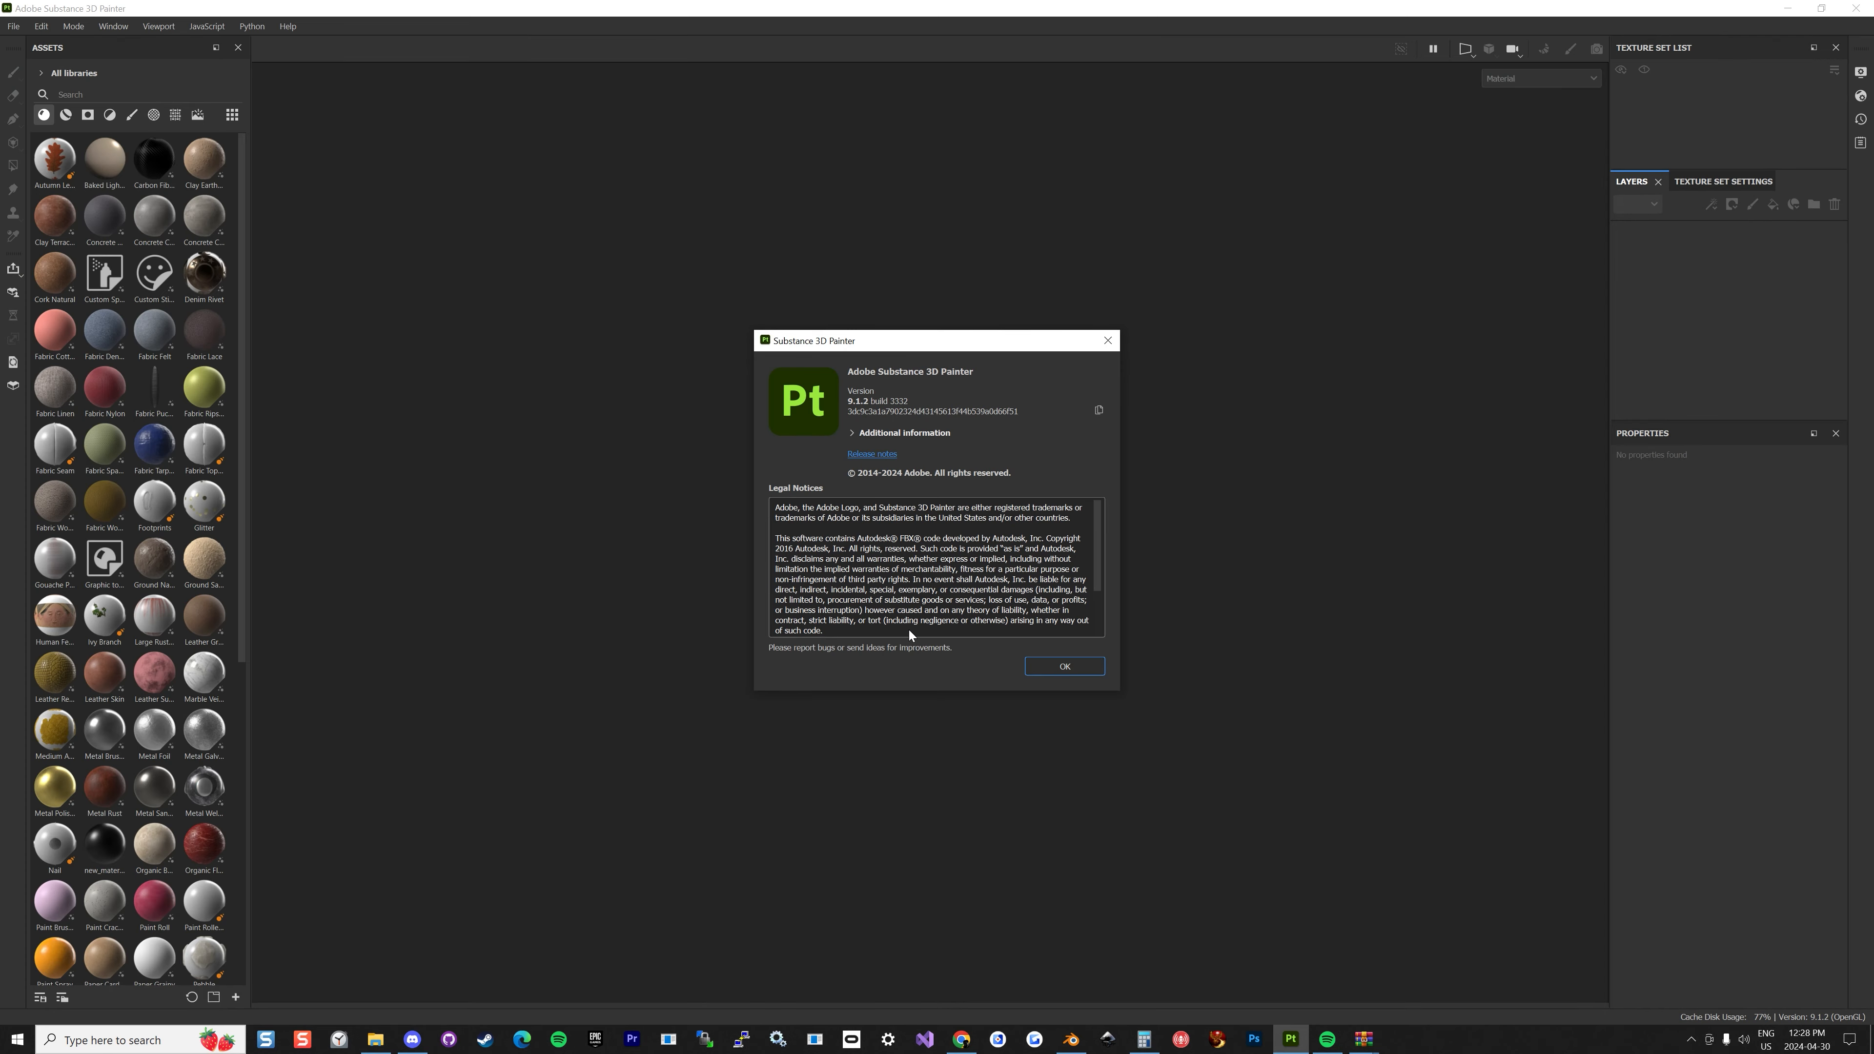
pyautogui.click(1047, 669)
pyautogui.click(12, 25)
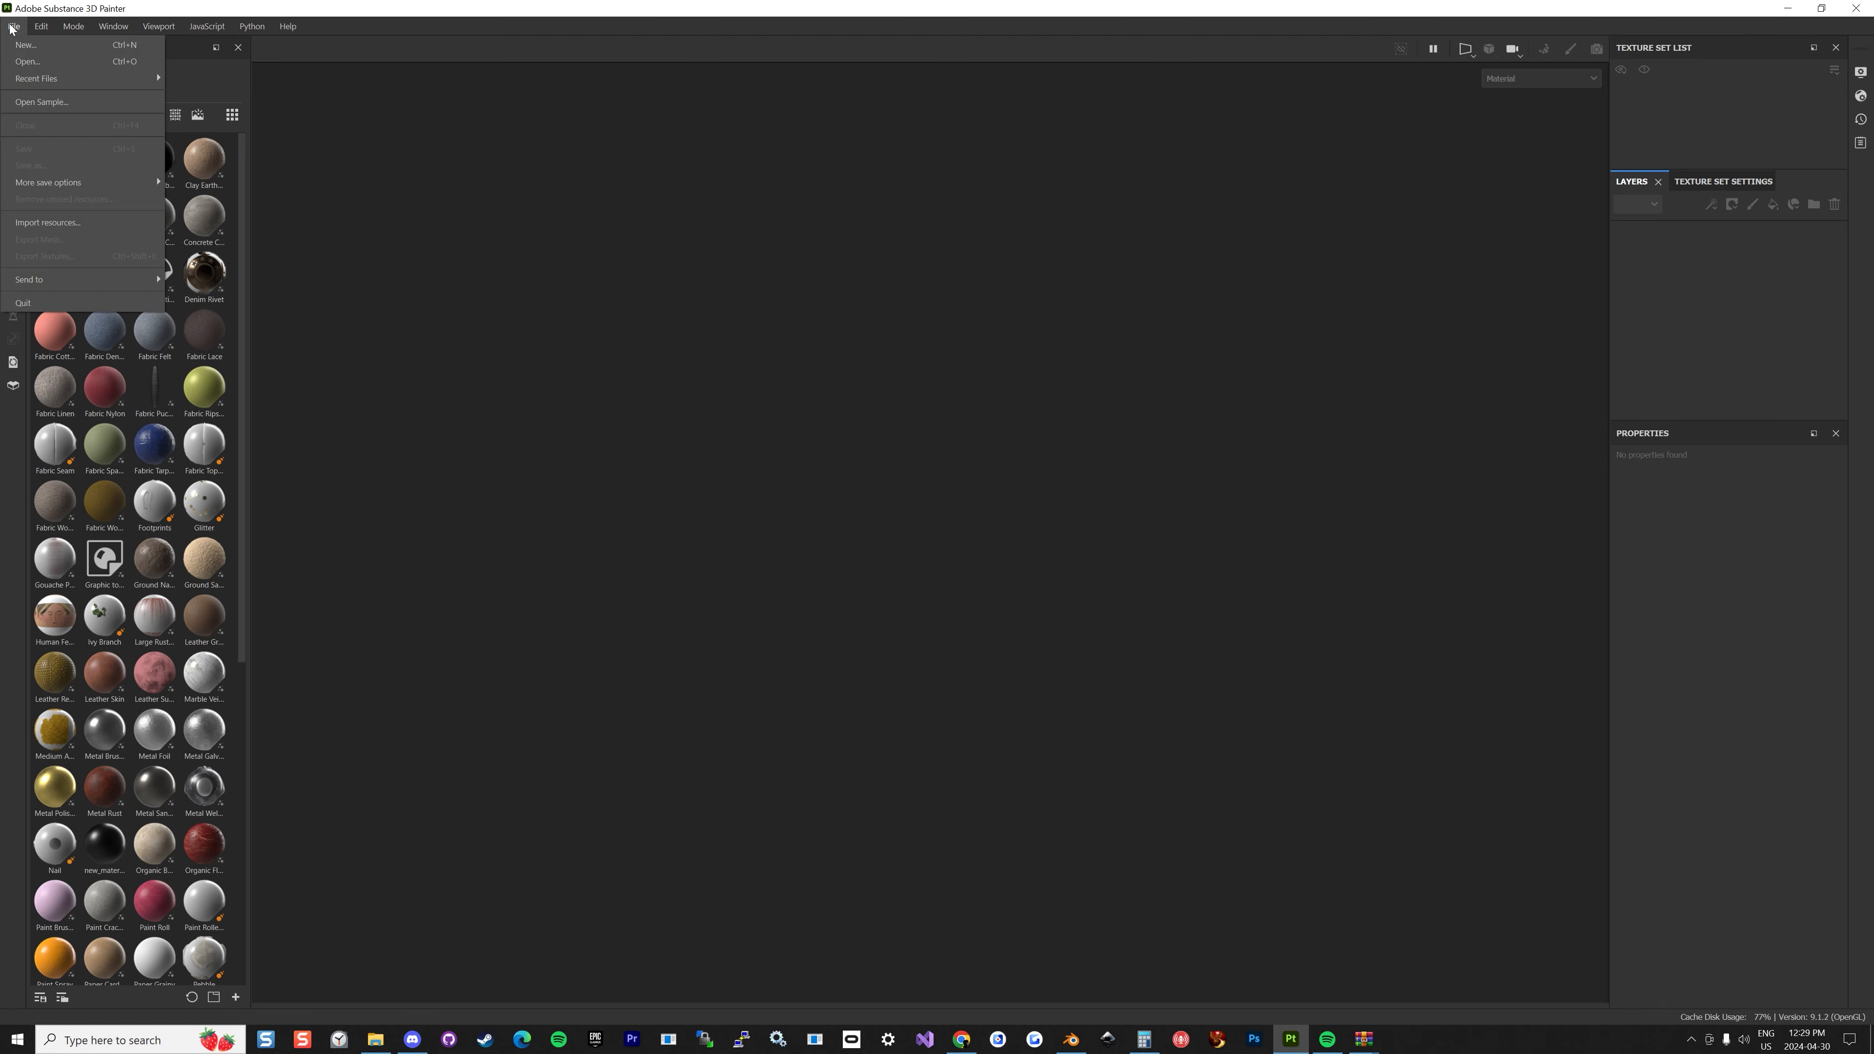
pyautogui.click(29, 45)
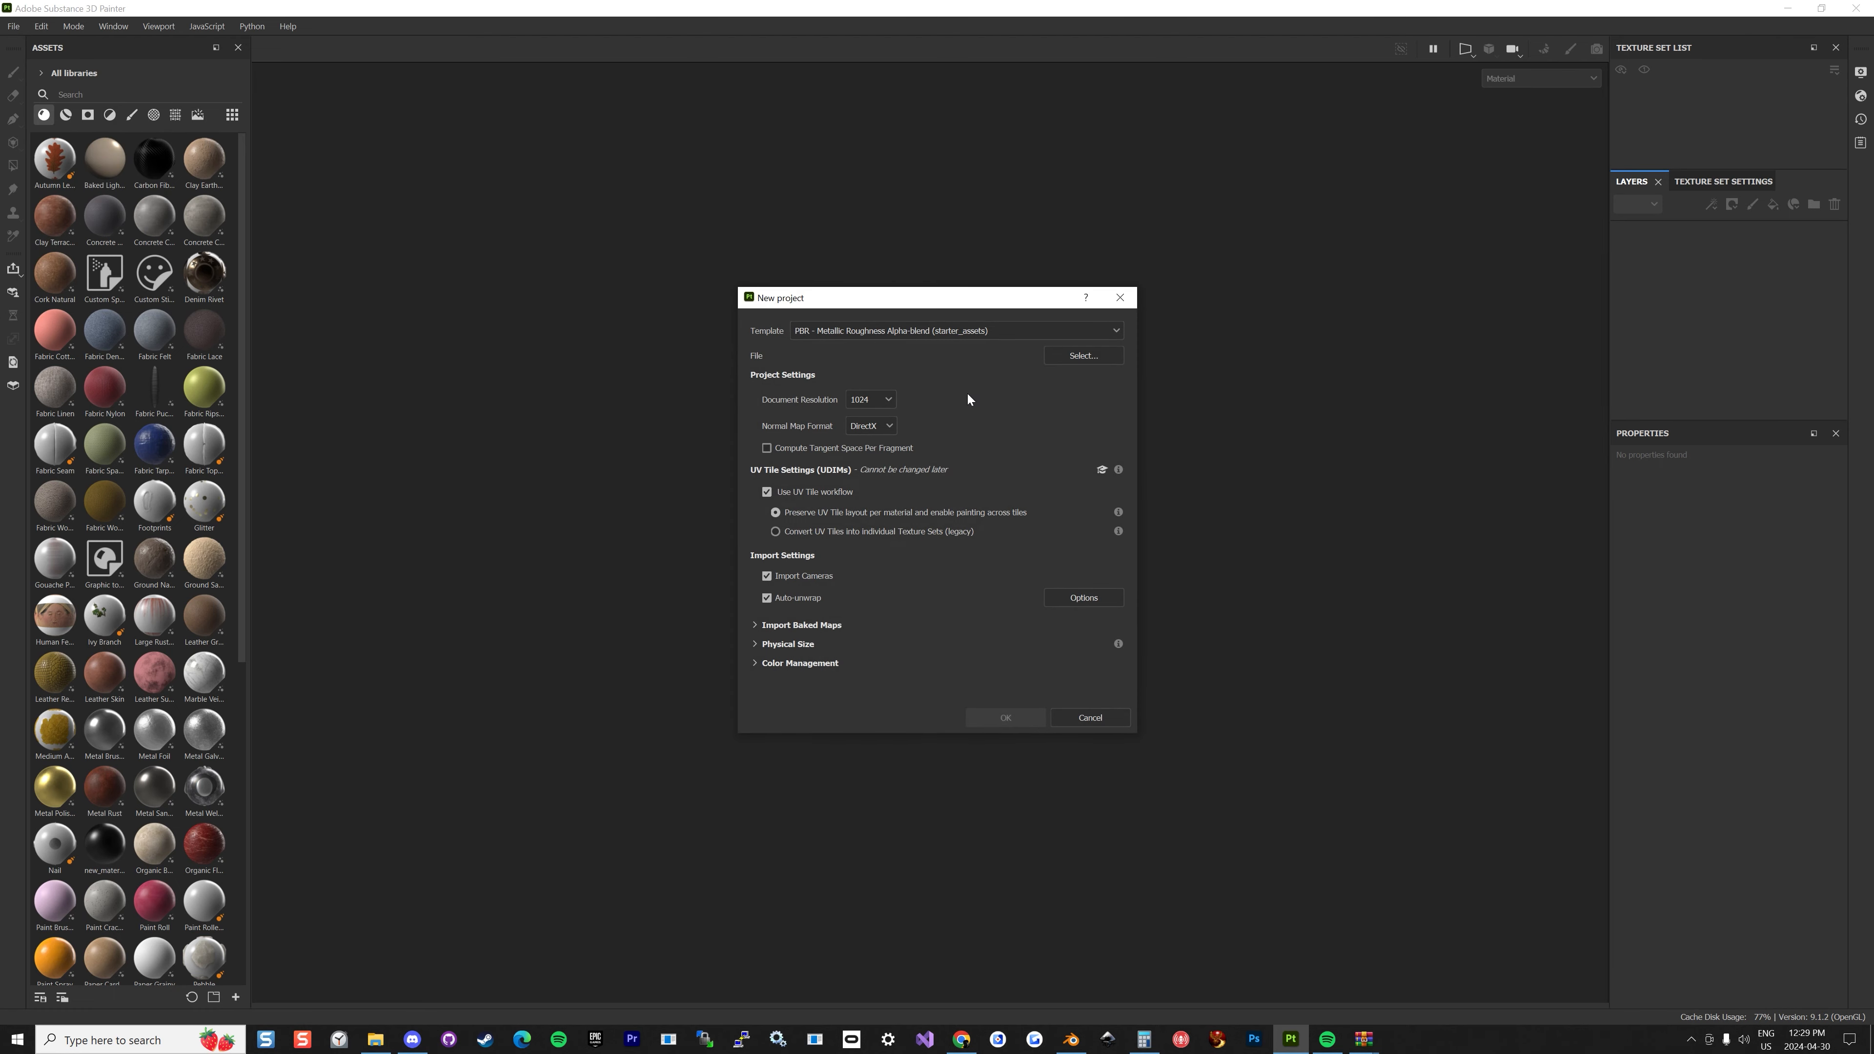
pyautogui.click(1085, 356)
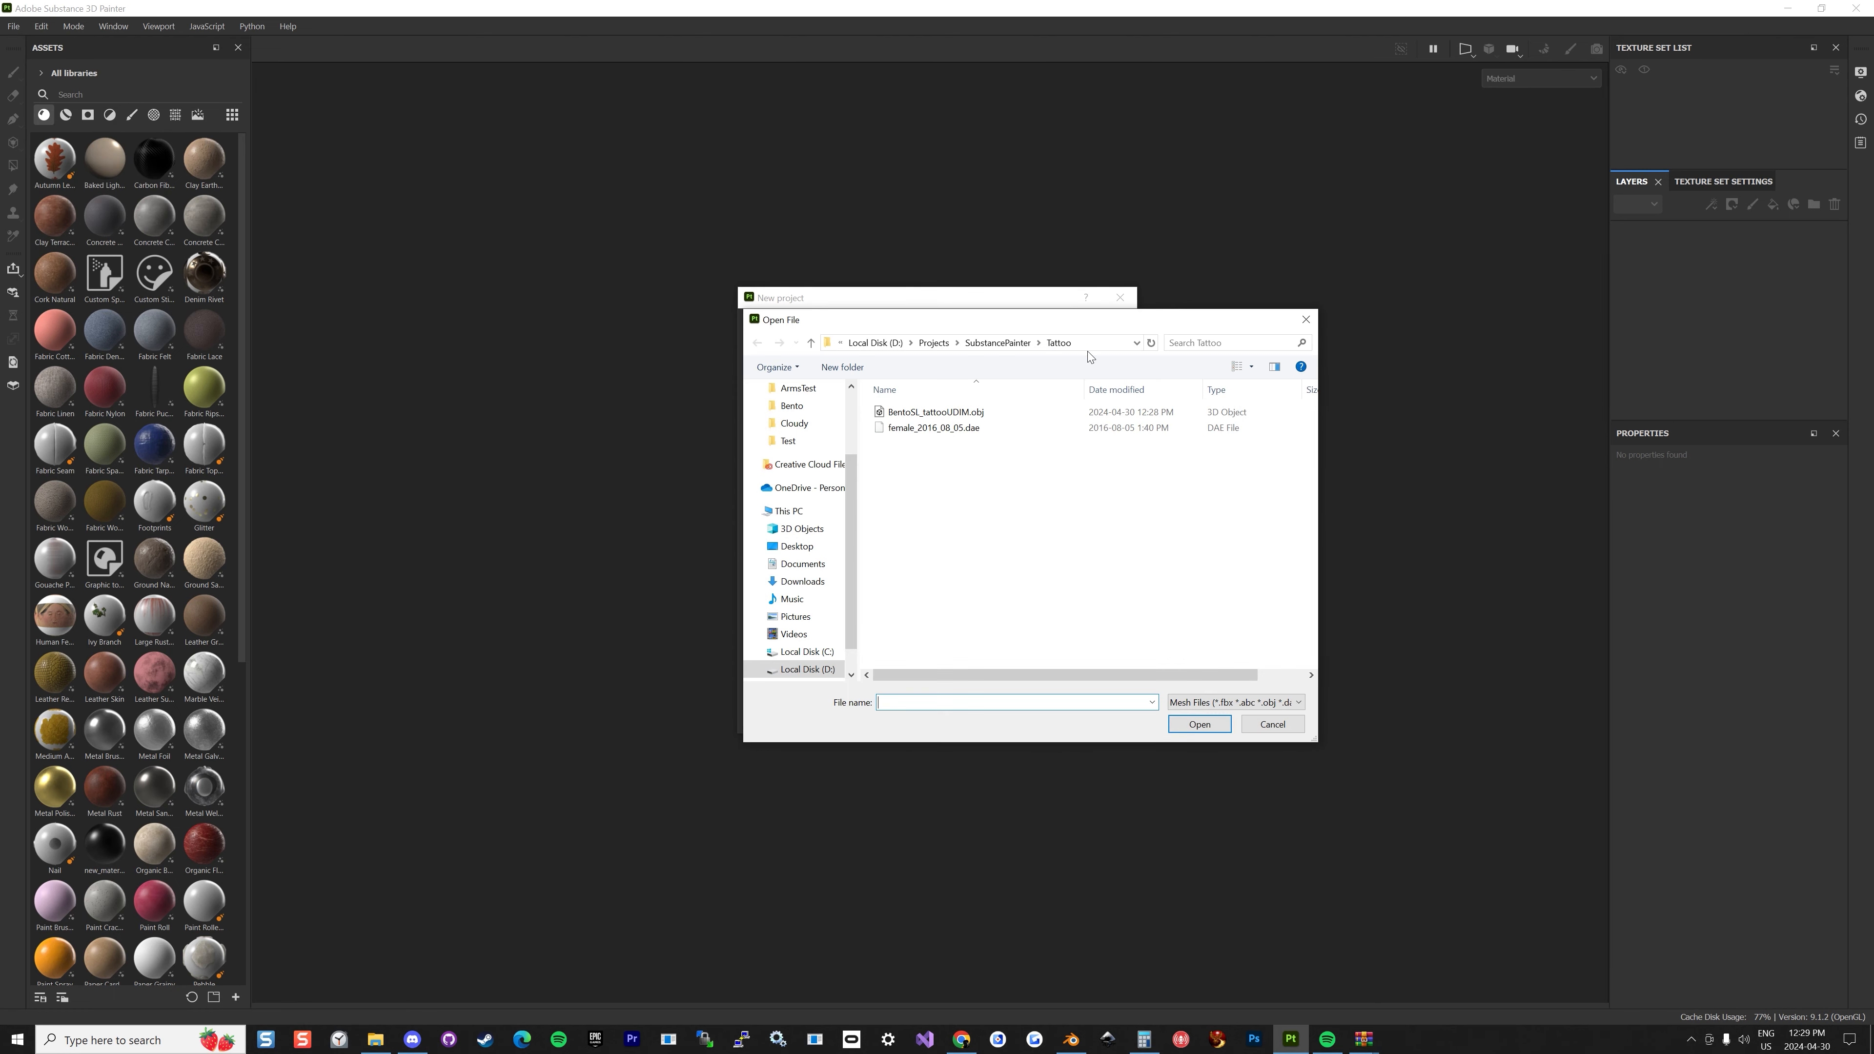
pyautogui.click(931, 415)
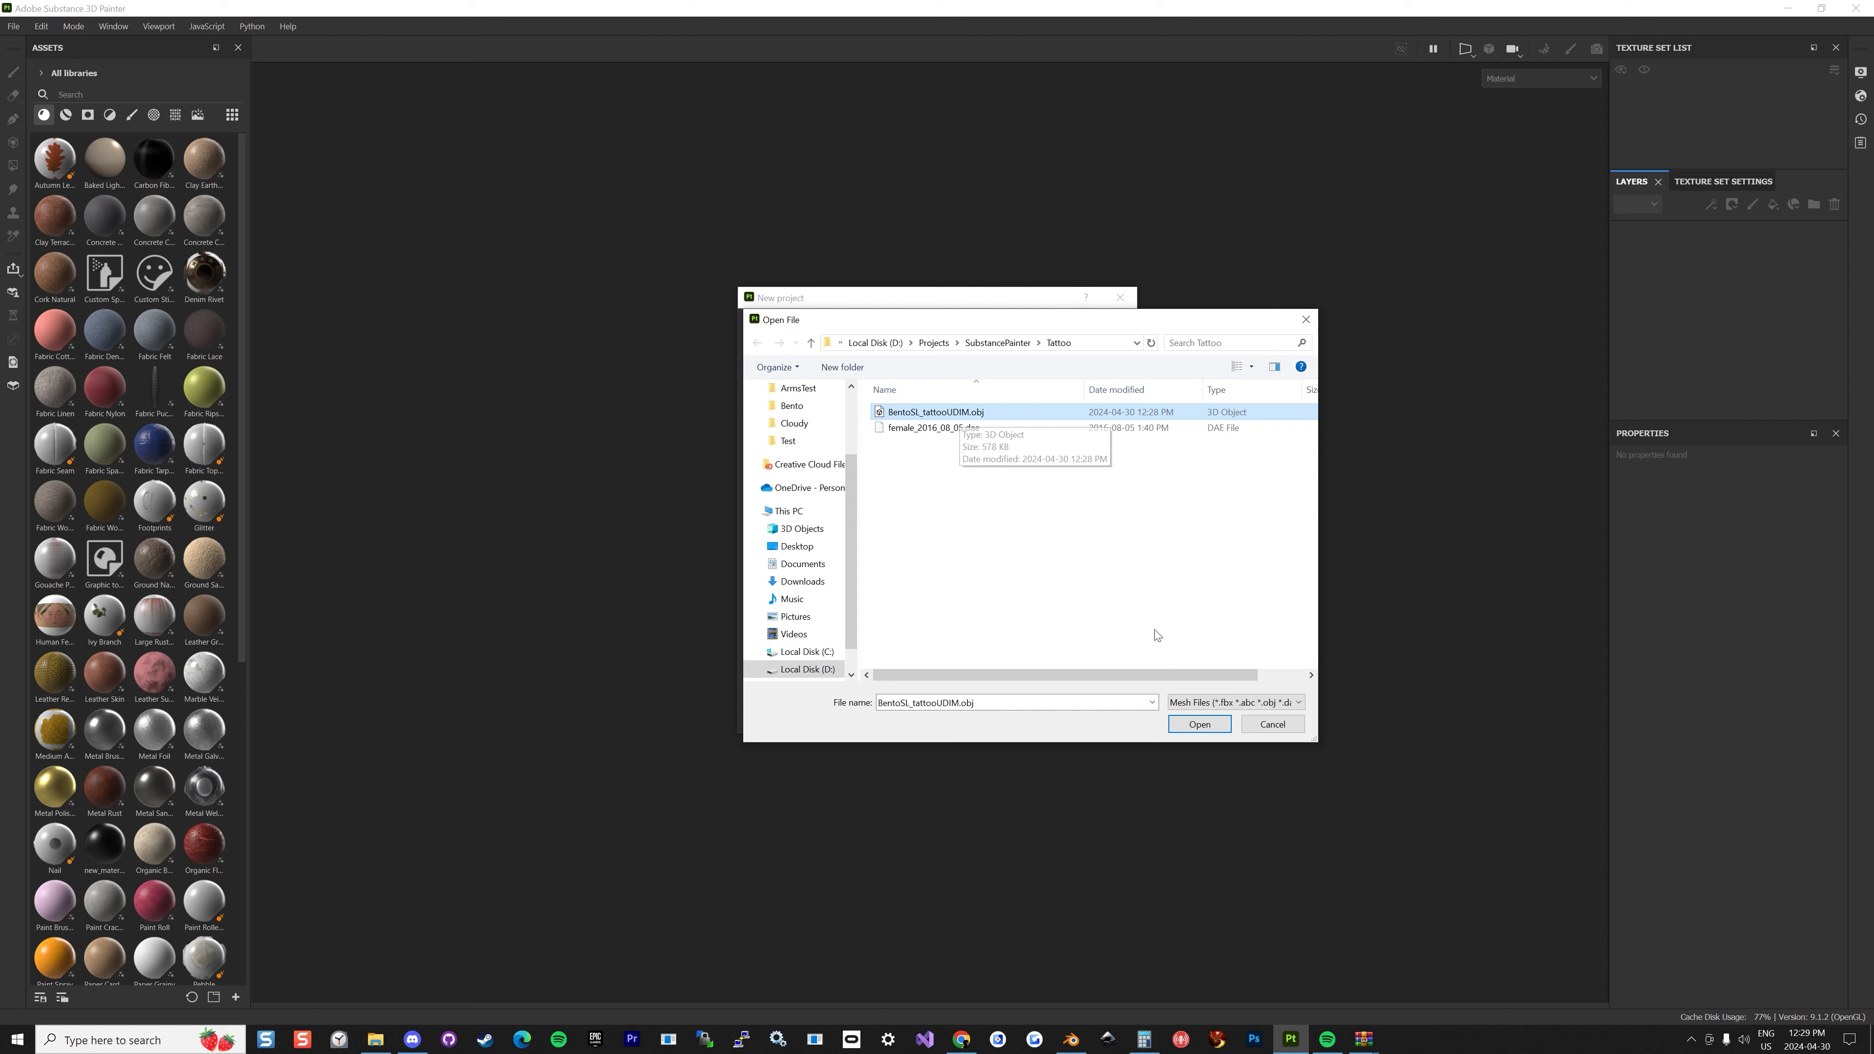
pyautogui.click(1177, 723)
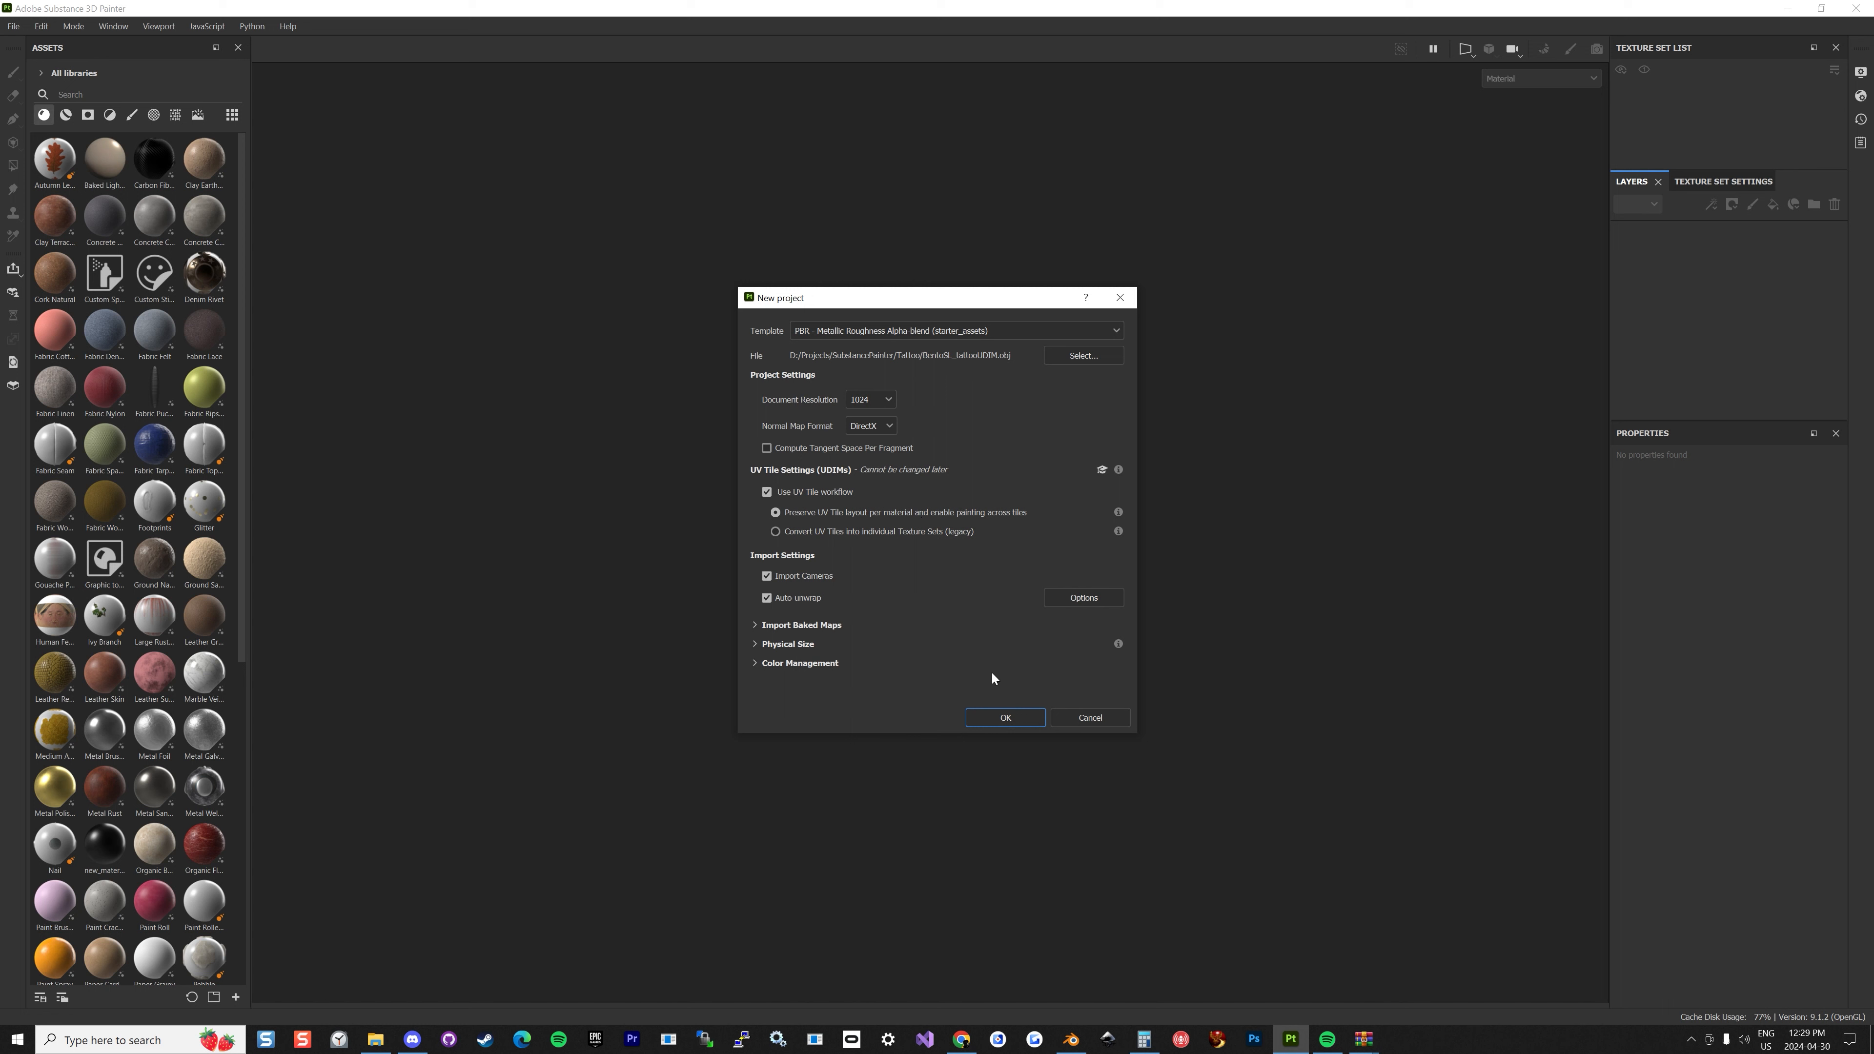
pyautogui.click(1007, 717)
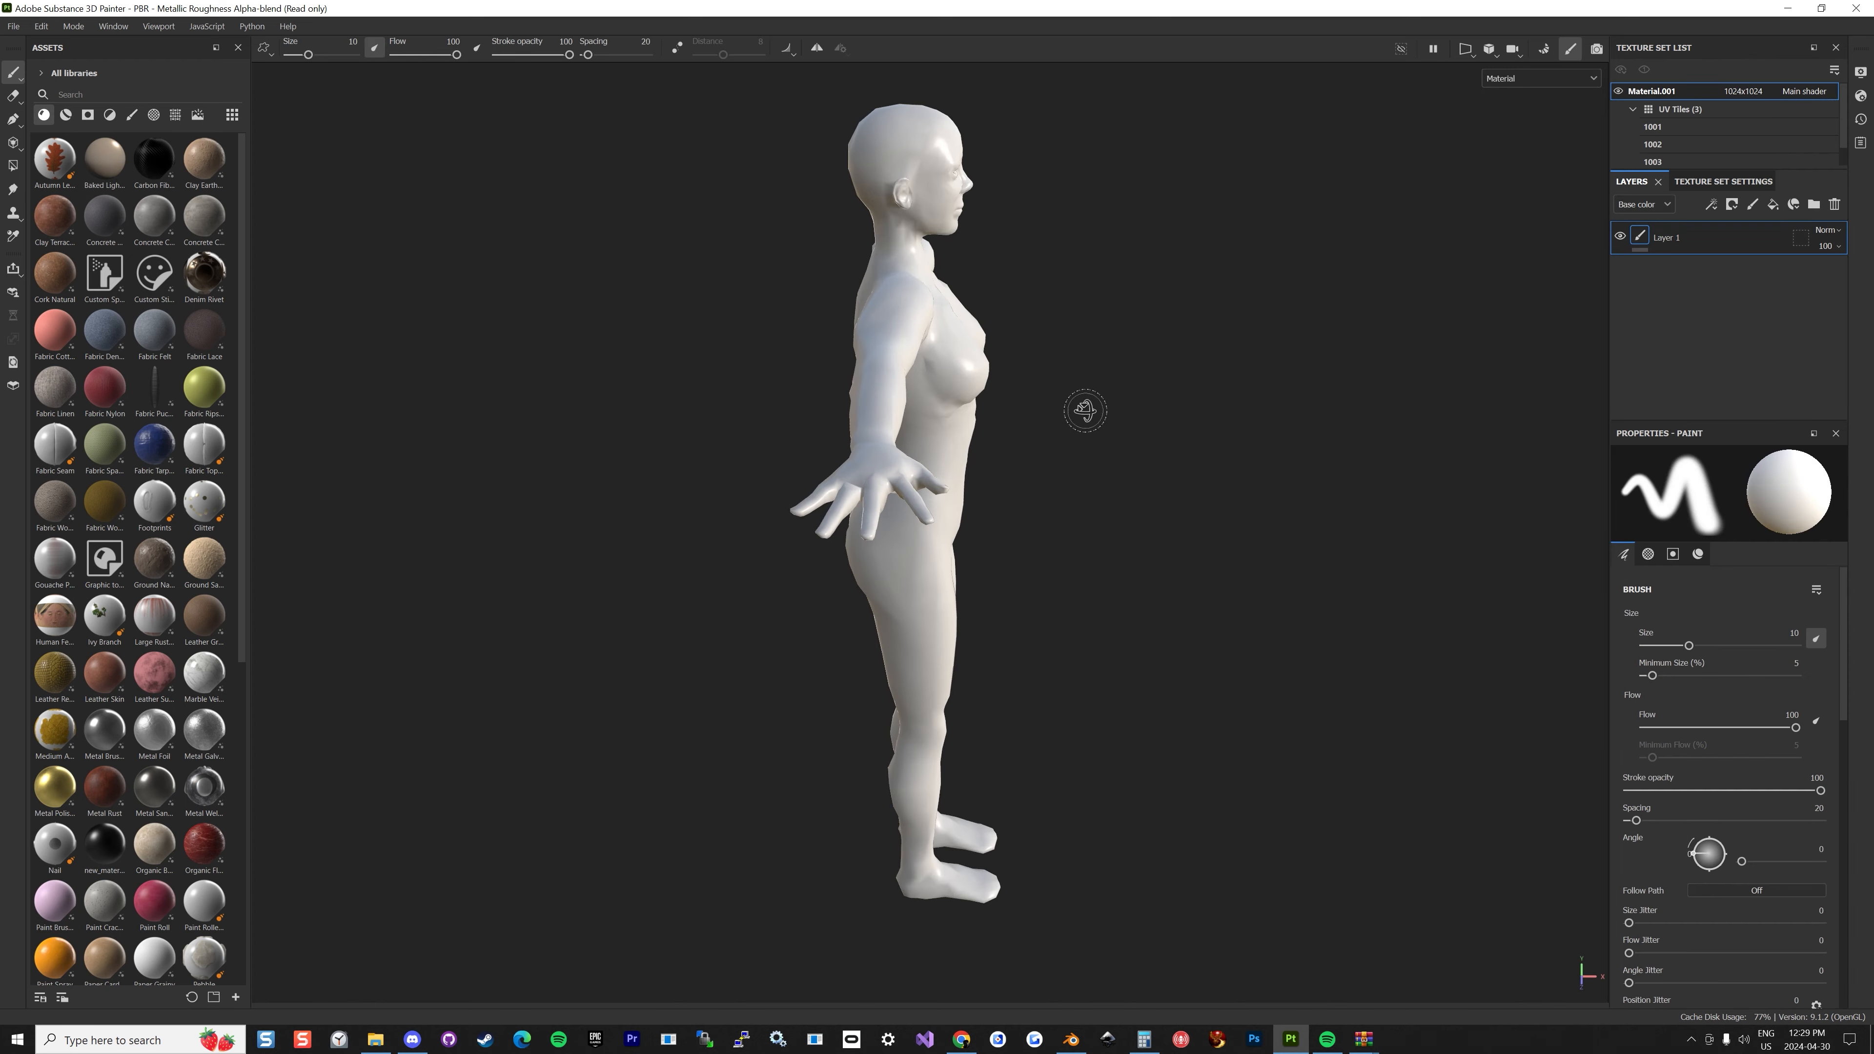
# Examine the imported avatar from the front and check UV tiles 1001 and 1002 in the texture set.
pyautogui.keyDown('alt'); pyautogui.moveTo(1085, 409); pyautogui.dragTo(640, 362); pyautogui.keyUp('alt')
pyautogui.scroll(-3, 1098, 393)
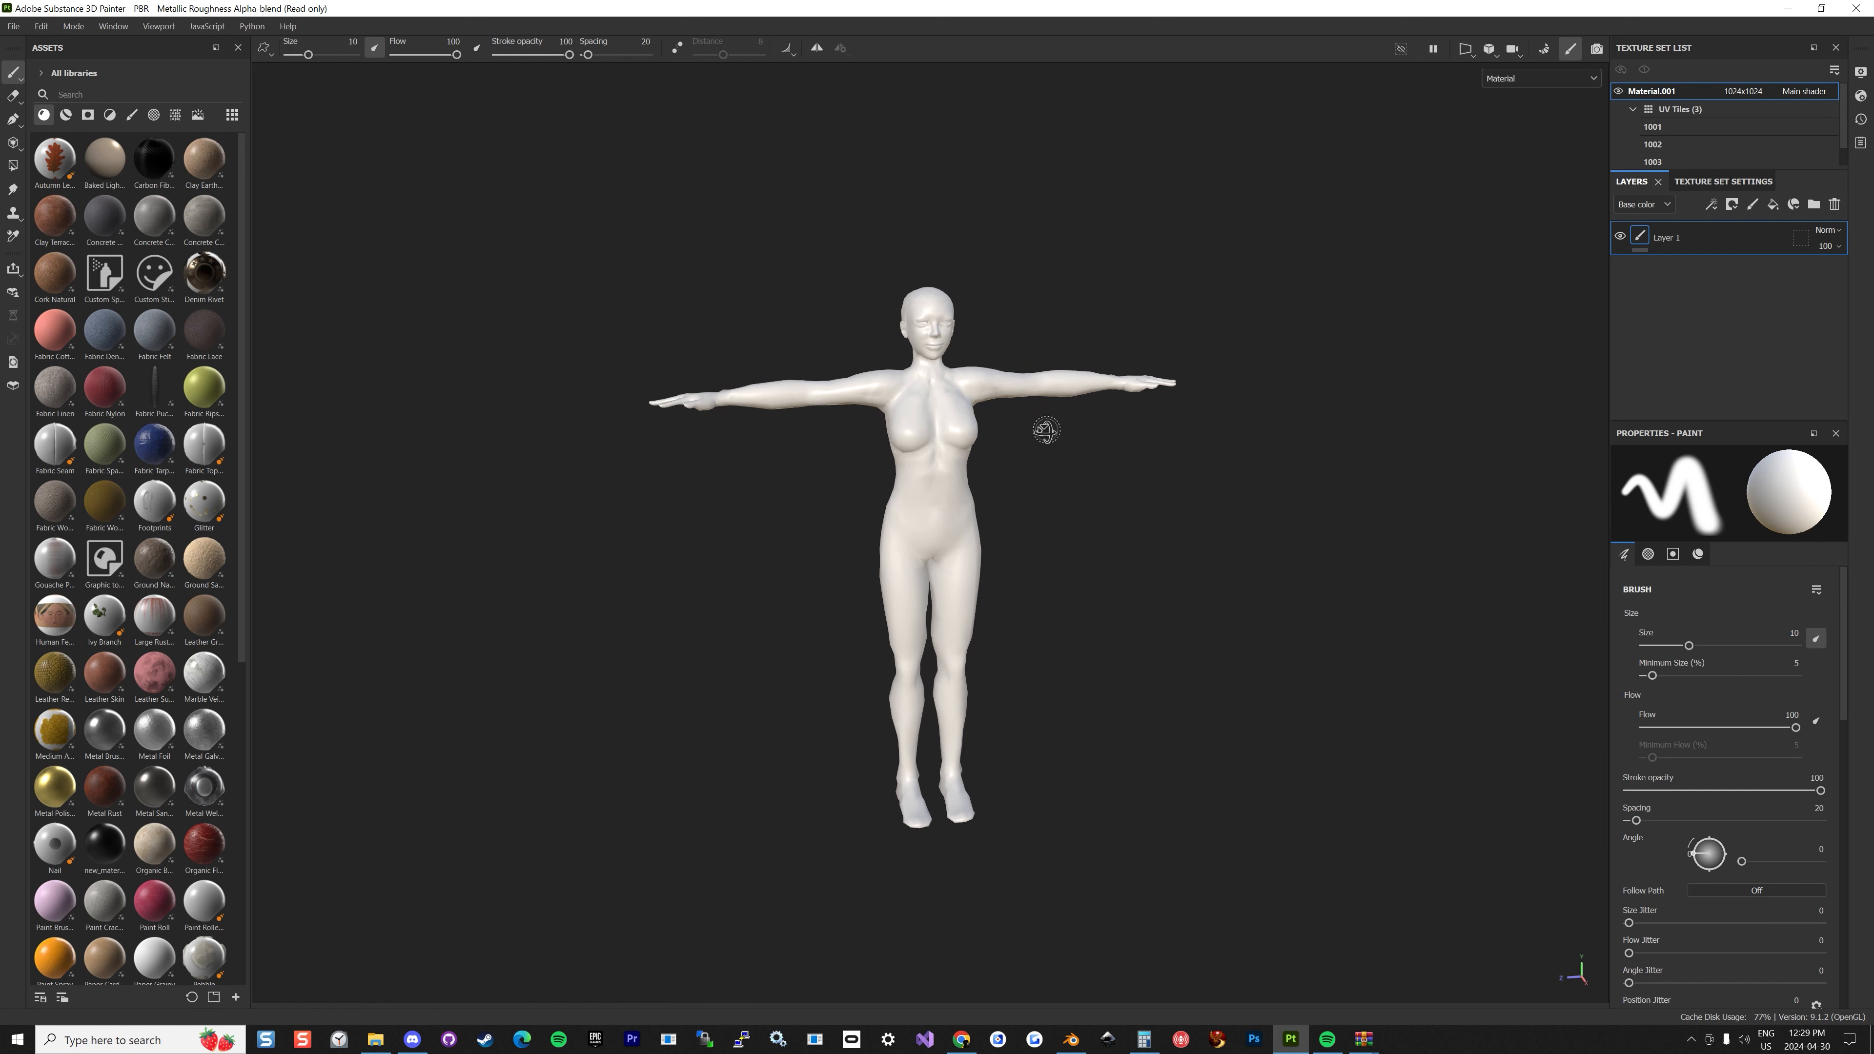
pyautogui.keyDown('alt'); pyautogui.moveTo(1047, 431); pyautogui.dragTo(1022, 428); pyautogui.keyUp('alt')
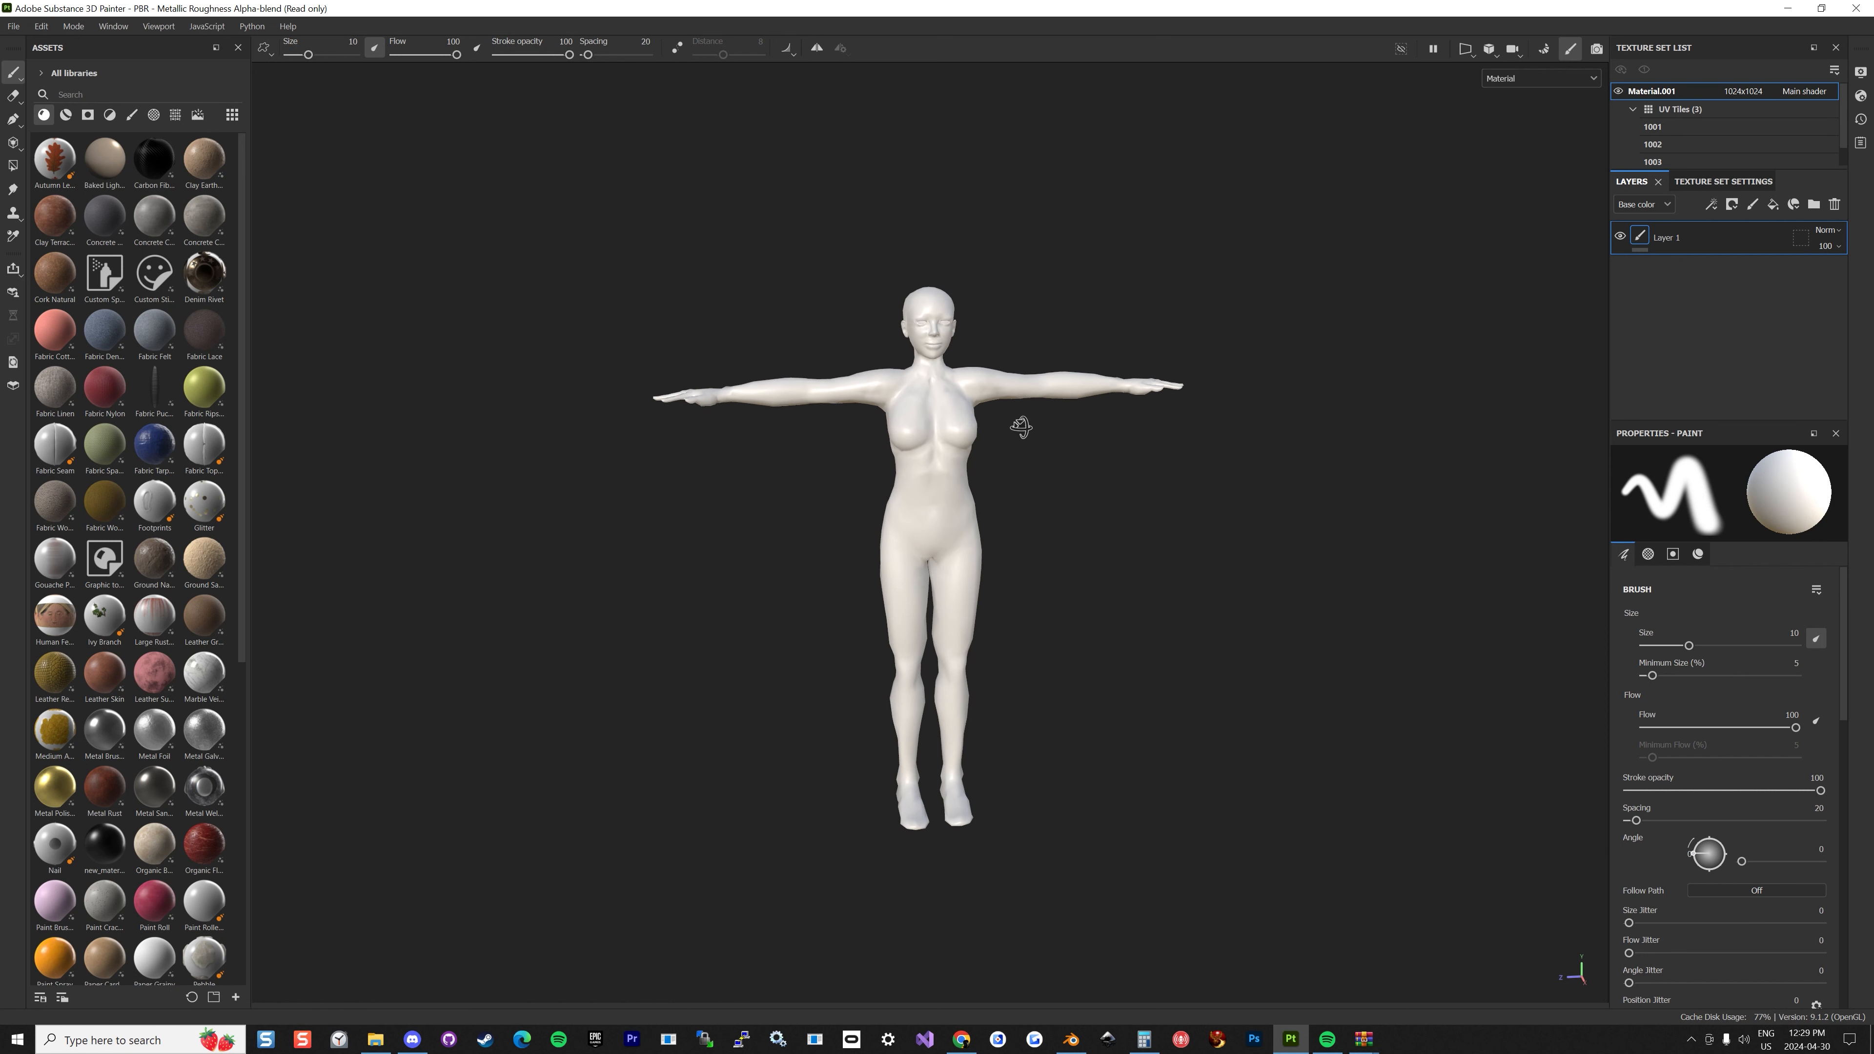
pyautogui.click(1670, 143)
pyautogui.click(1674, 127)
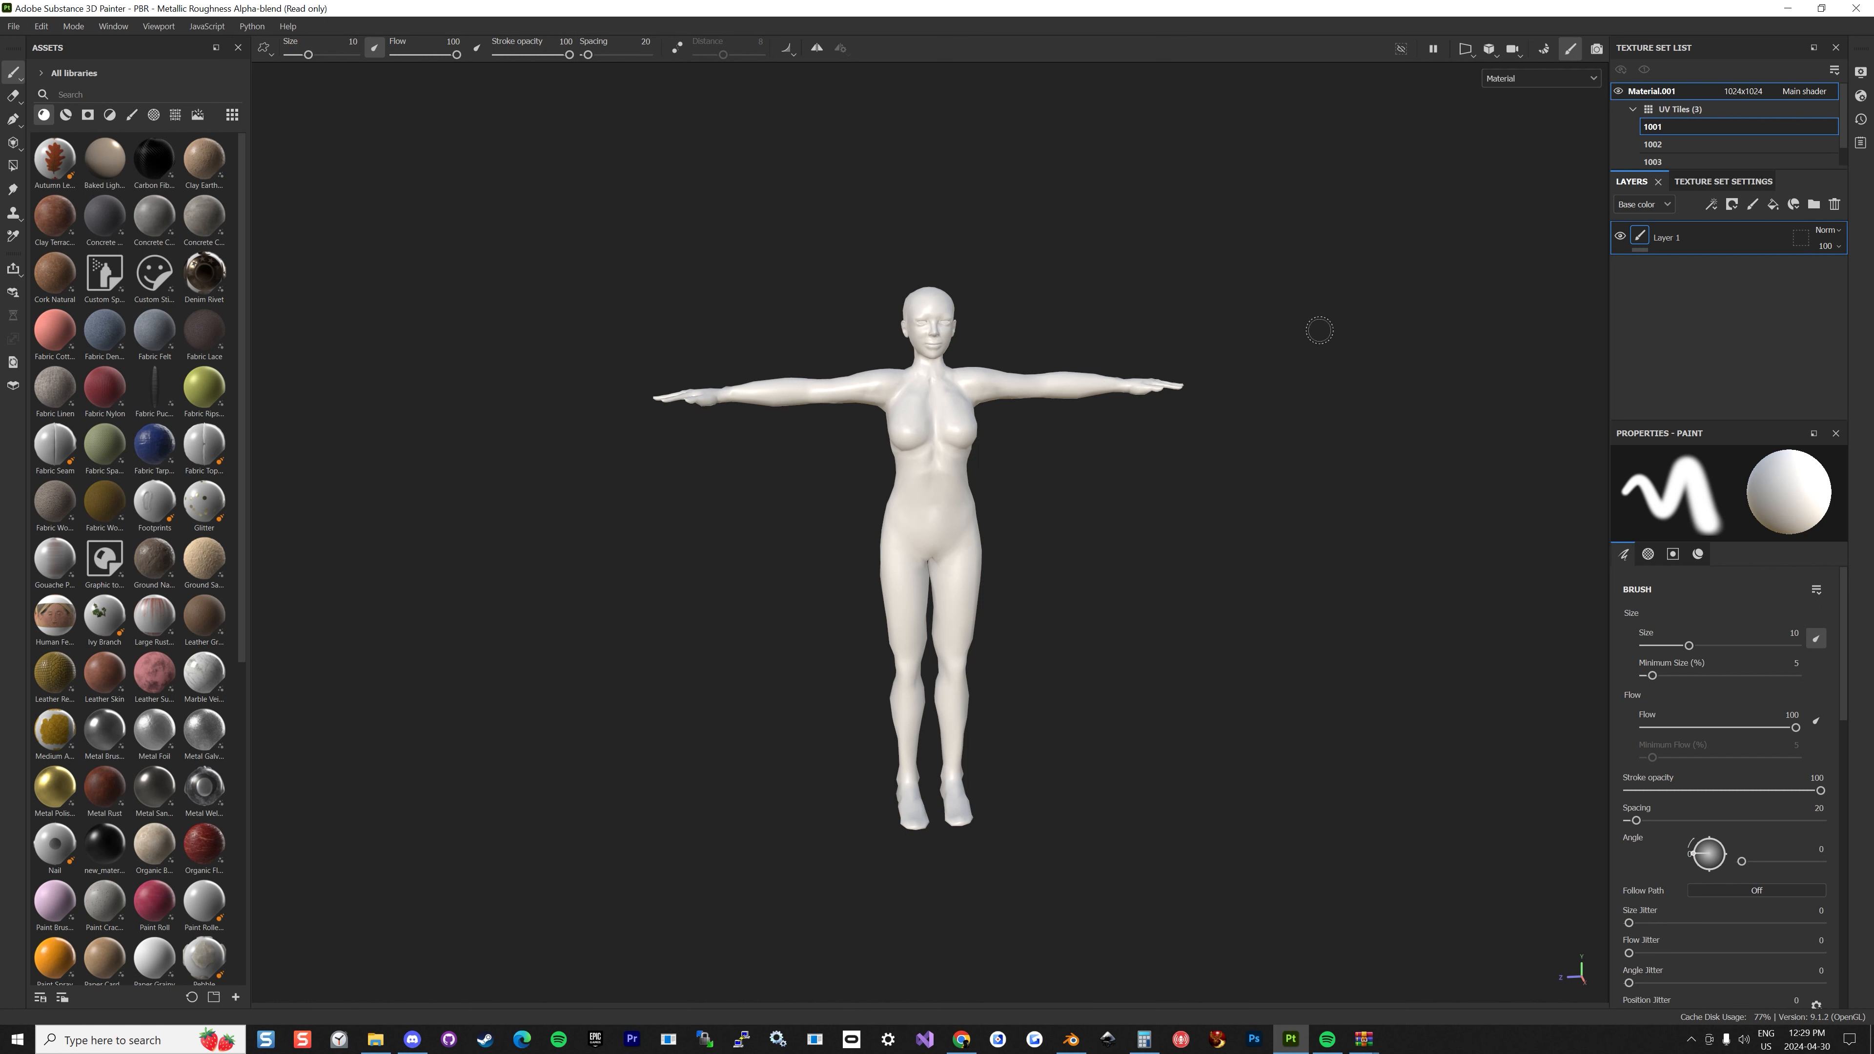
# Replace the default paint layer with a fill layer named Alpha.
pyautogui.click(1745, 241)
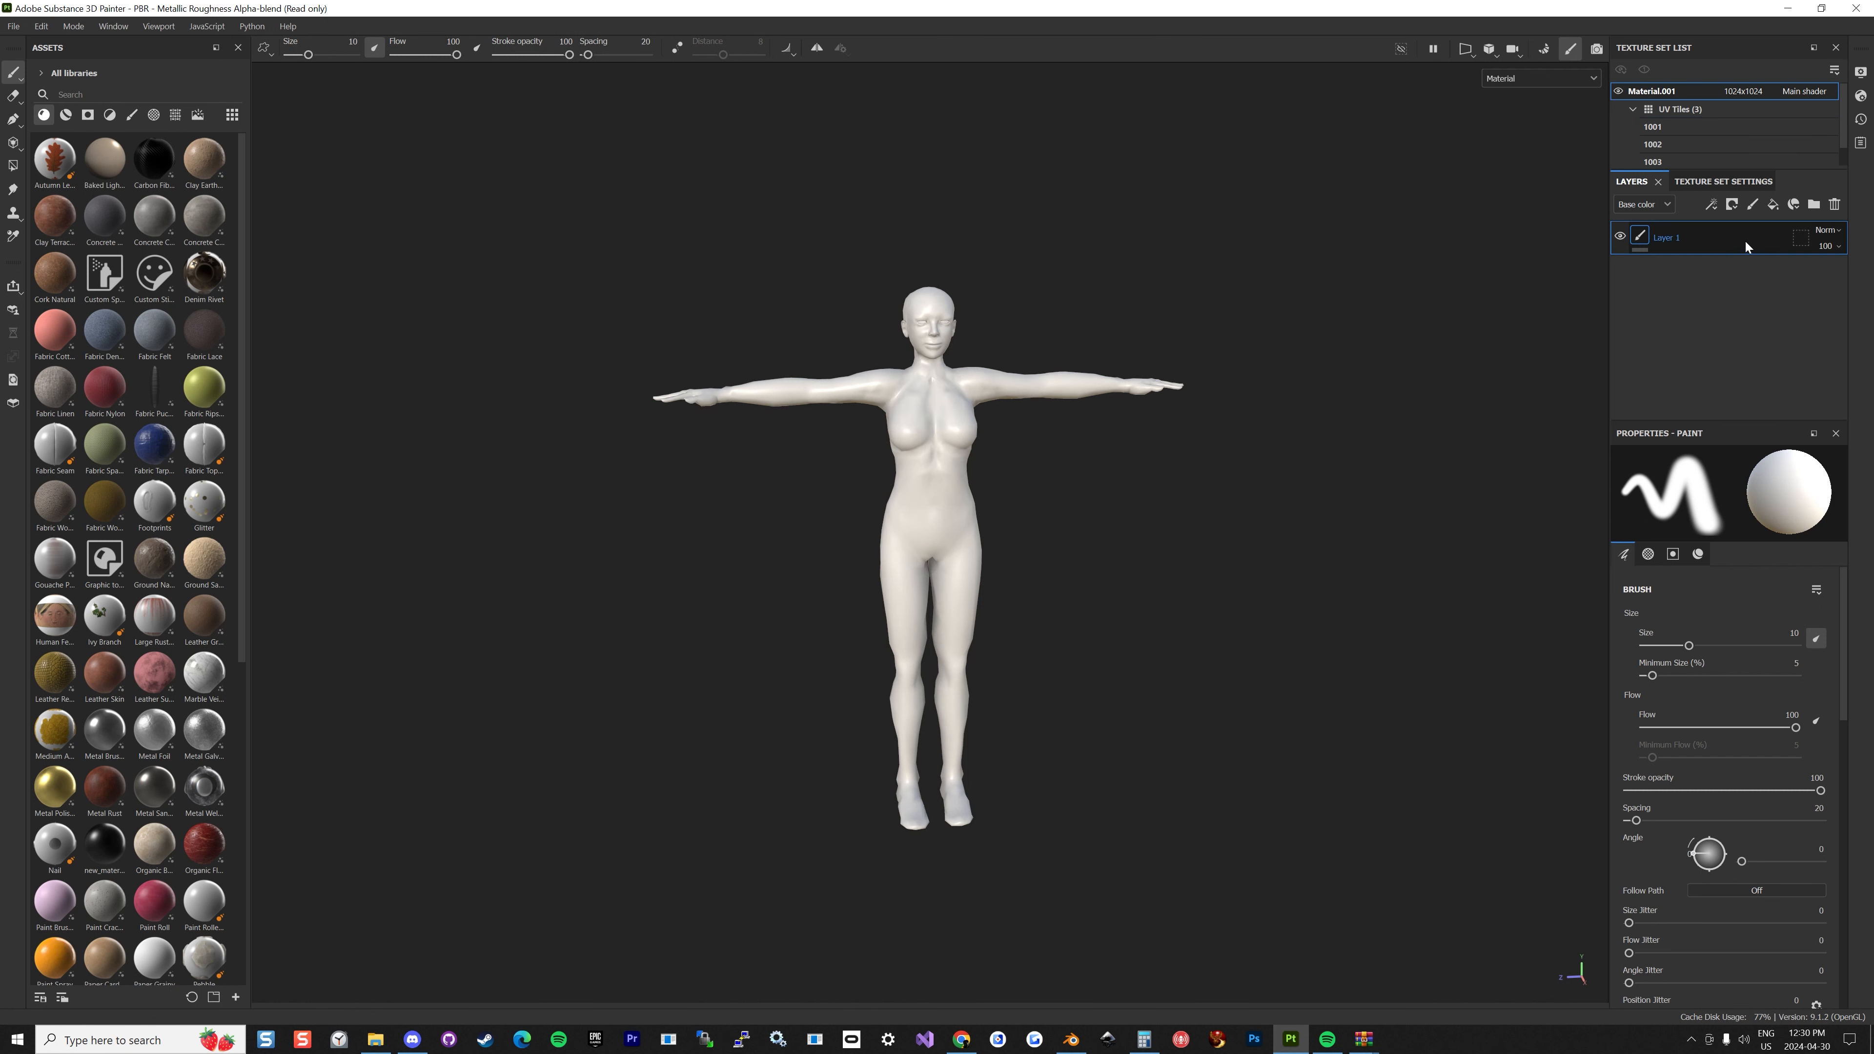
pyautogui.click(1836, 206)
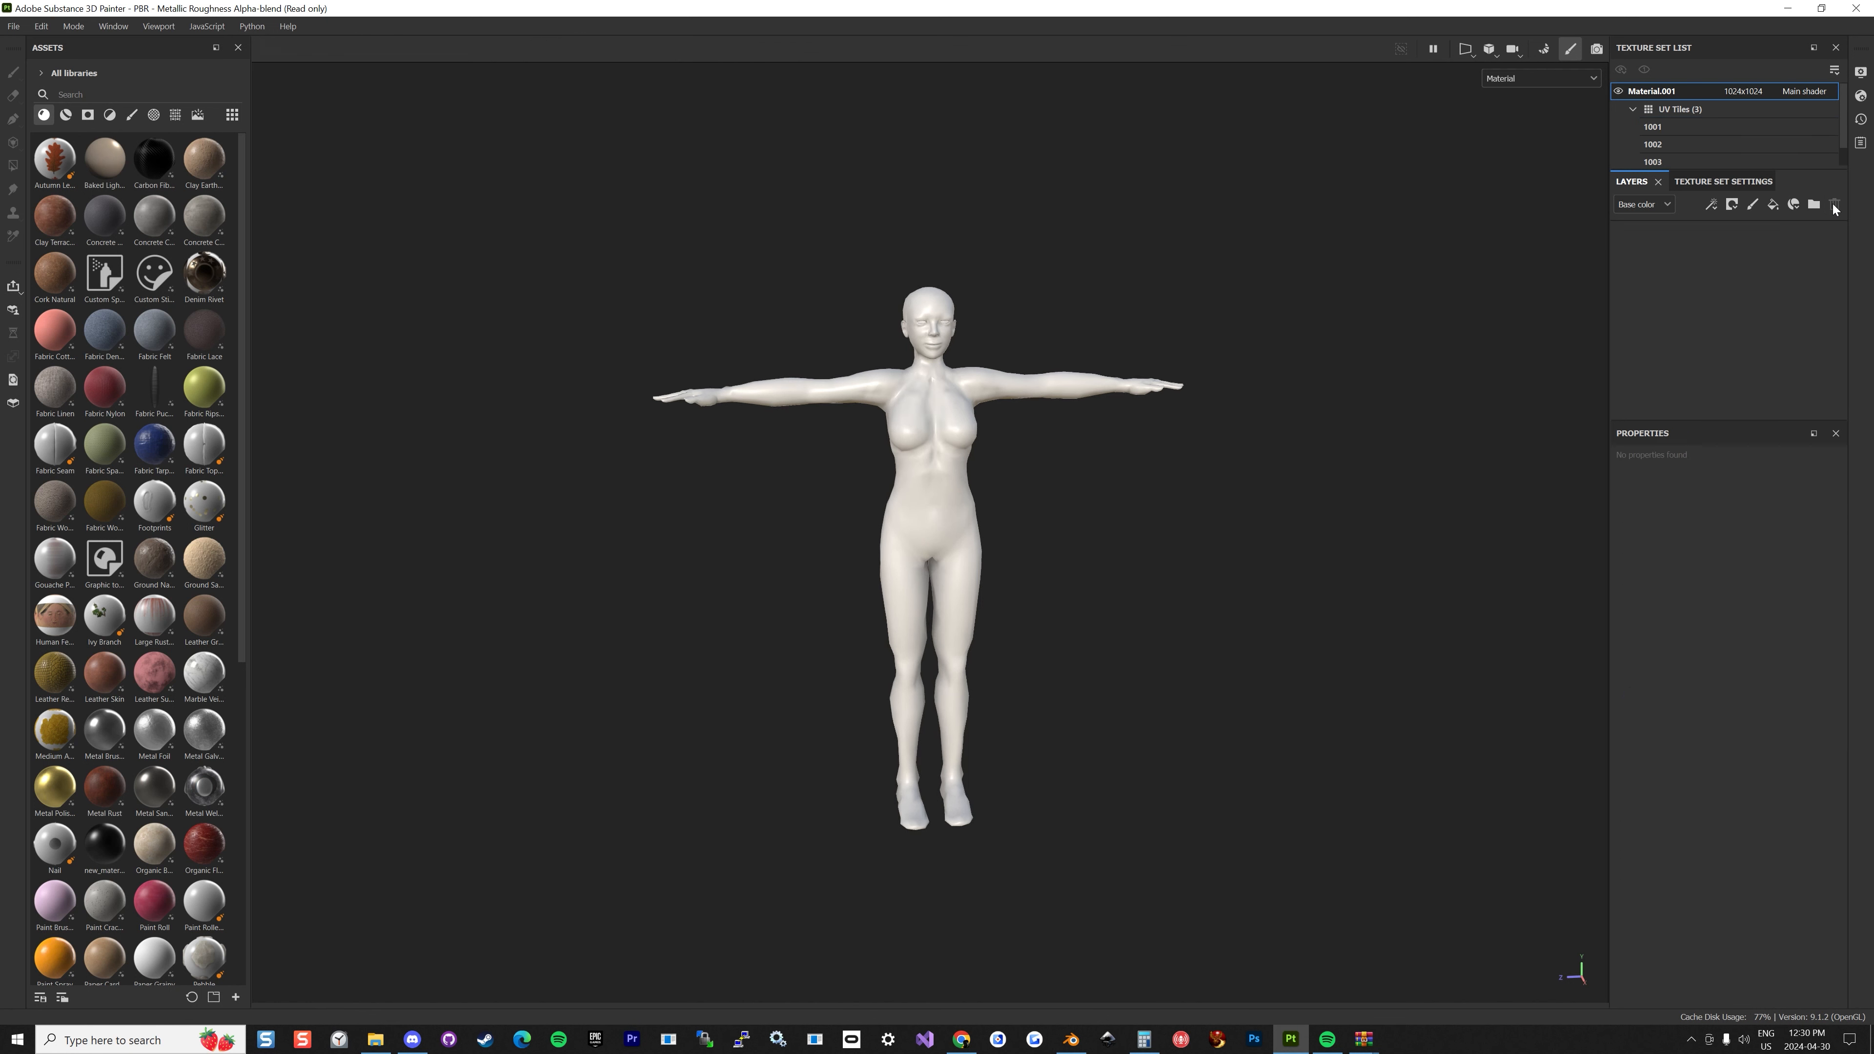
pyautogui.click(1769, 215)
pyautogui.doubleClick(1695, 240)
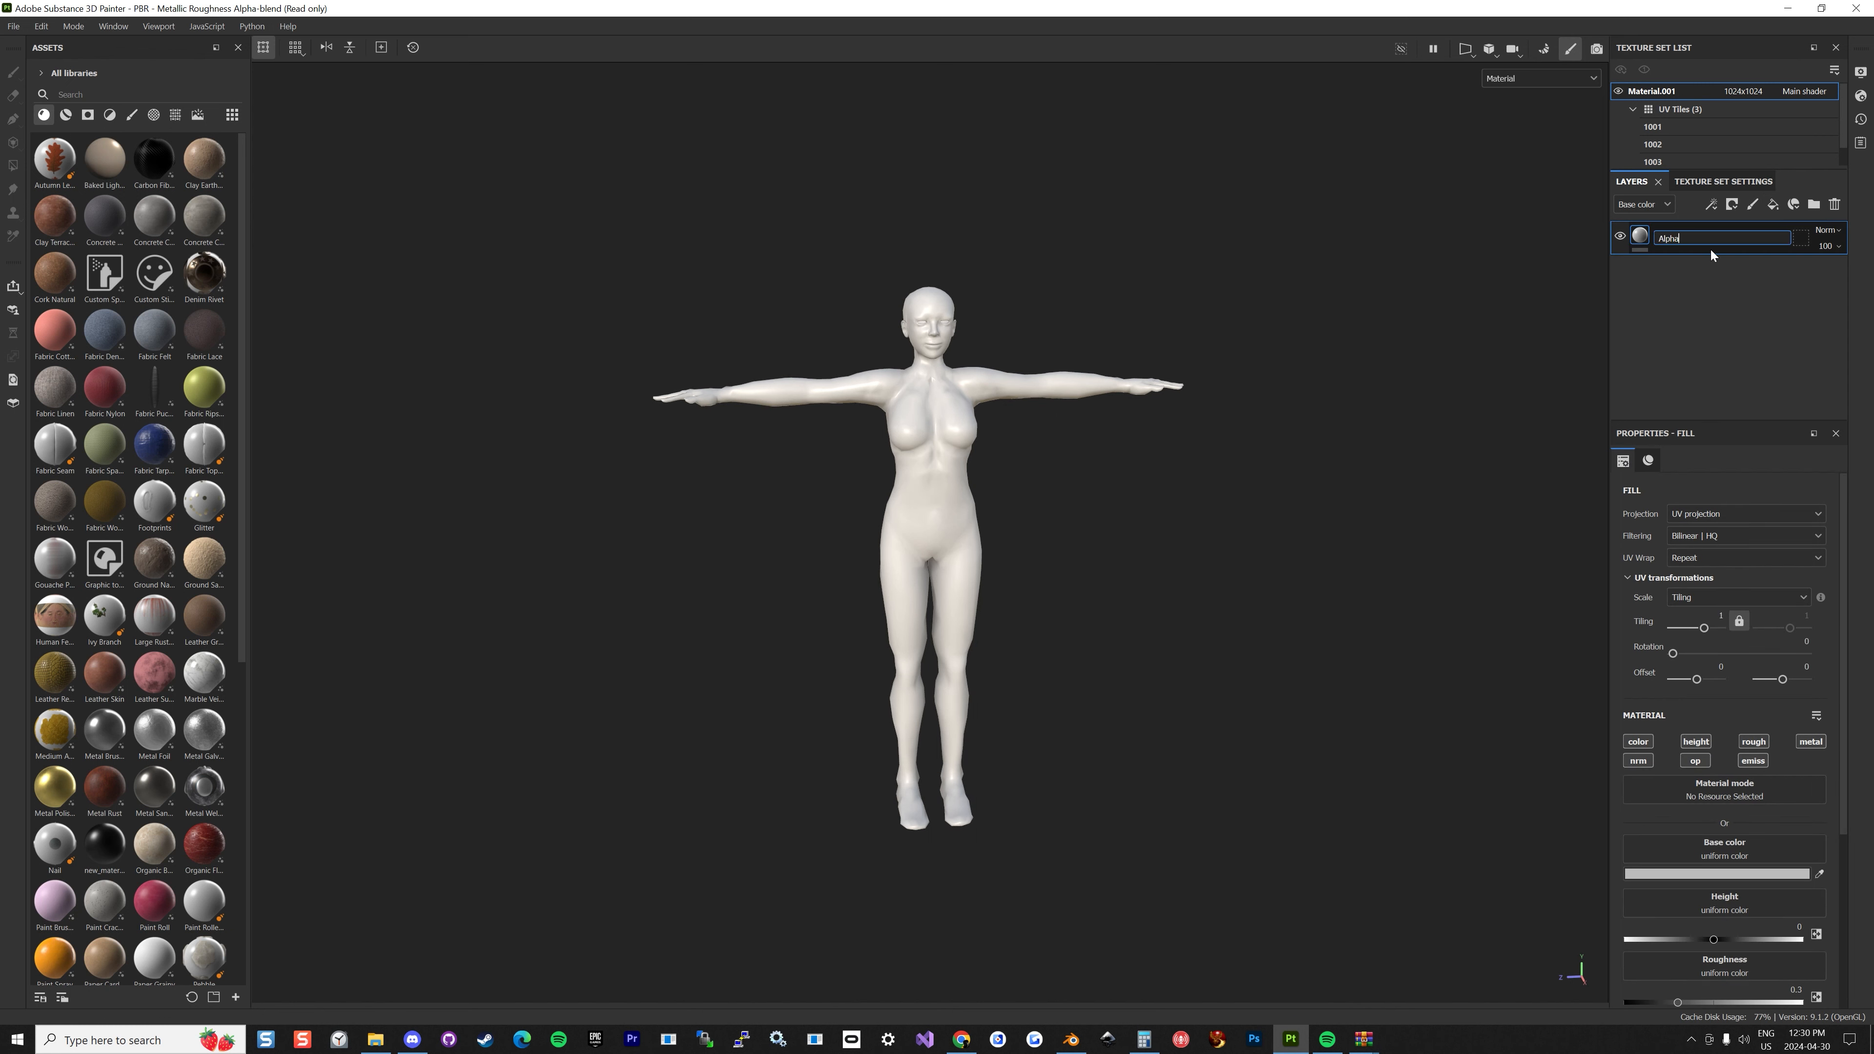
pyautogui.write('Alpha')
pyautogui.press('Return')
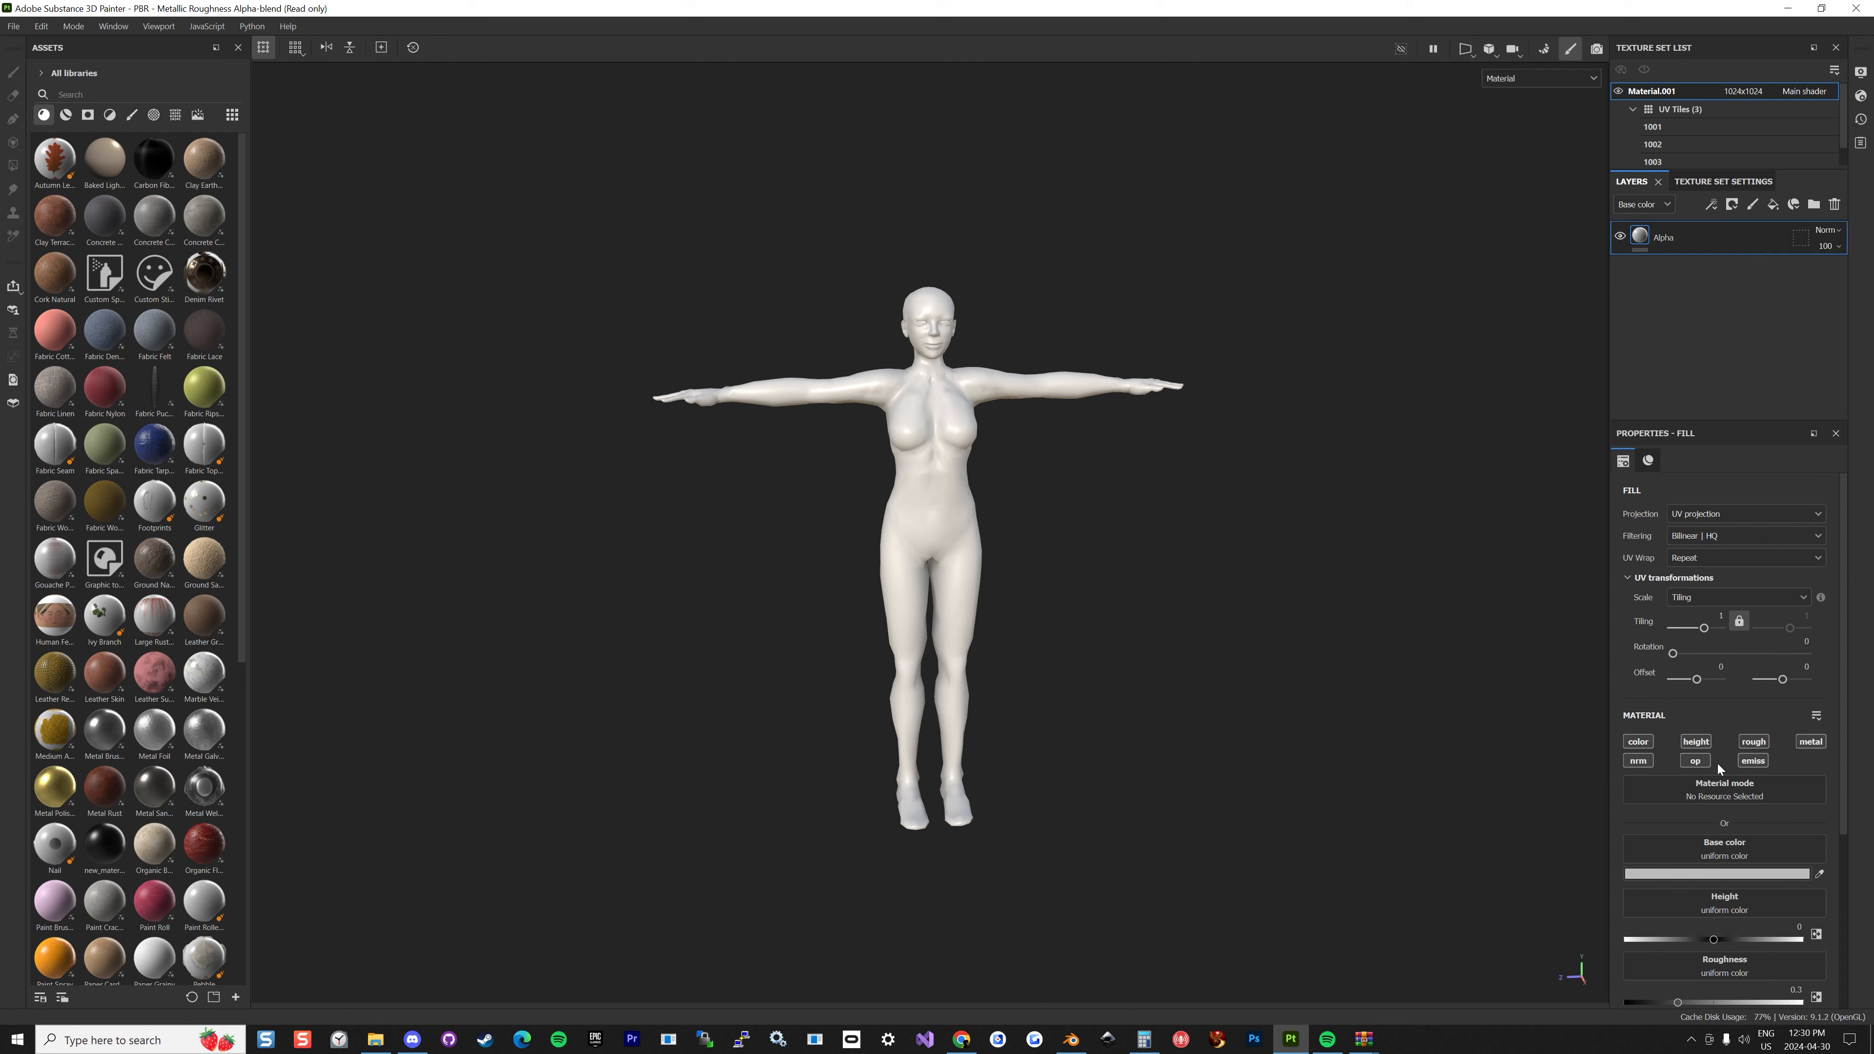
# Limit the Alpha layer to color, roughness and opacity by disabling the height, normal, metallic and emissive channels, and set roughness to 1.
pyautogui.scroll(-2, 1697, 754)
pyautogui.scroll(1, 1695, 736)
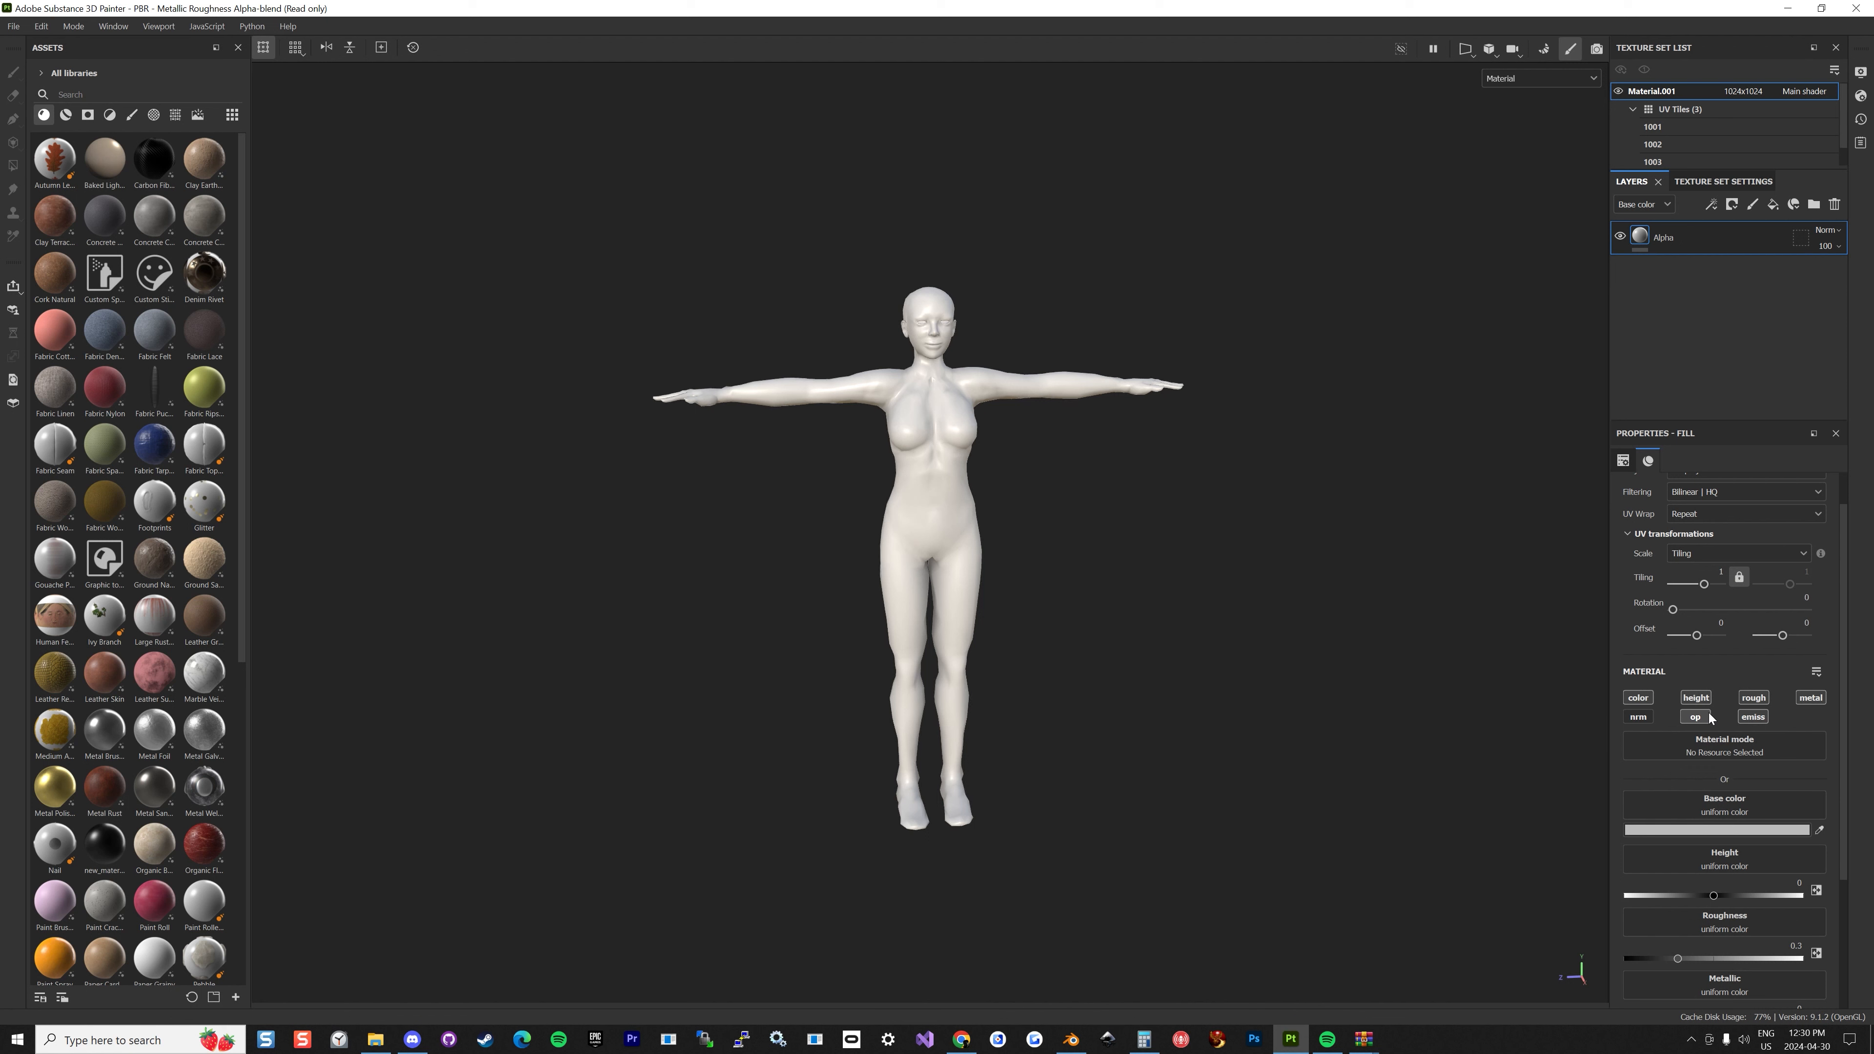
pyautogui.click(1695, 699)
pyautogui.click(1758, 700)
pyautogui.click(1767, 702)
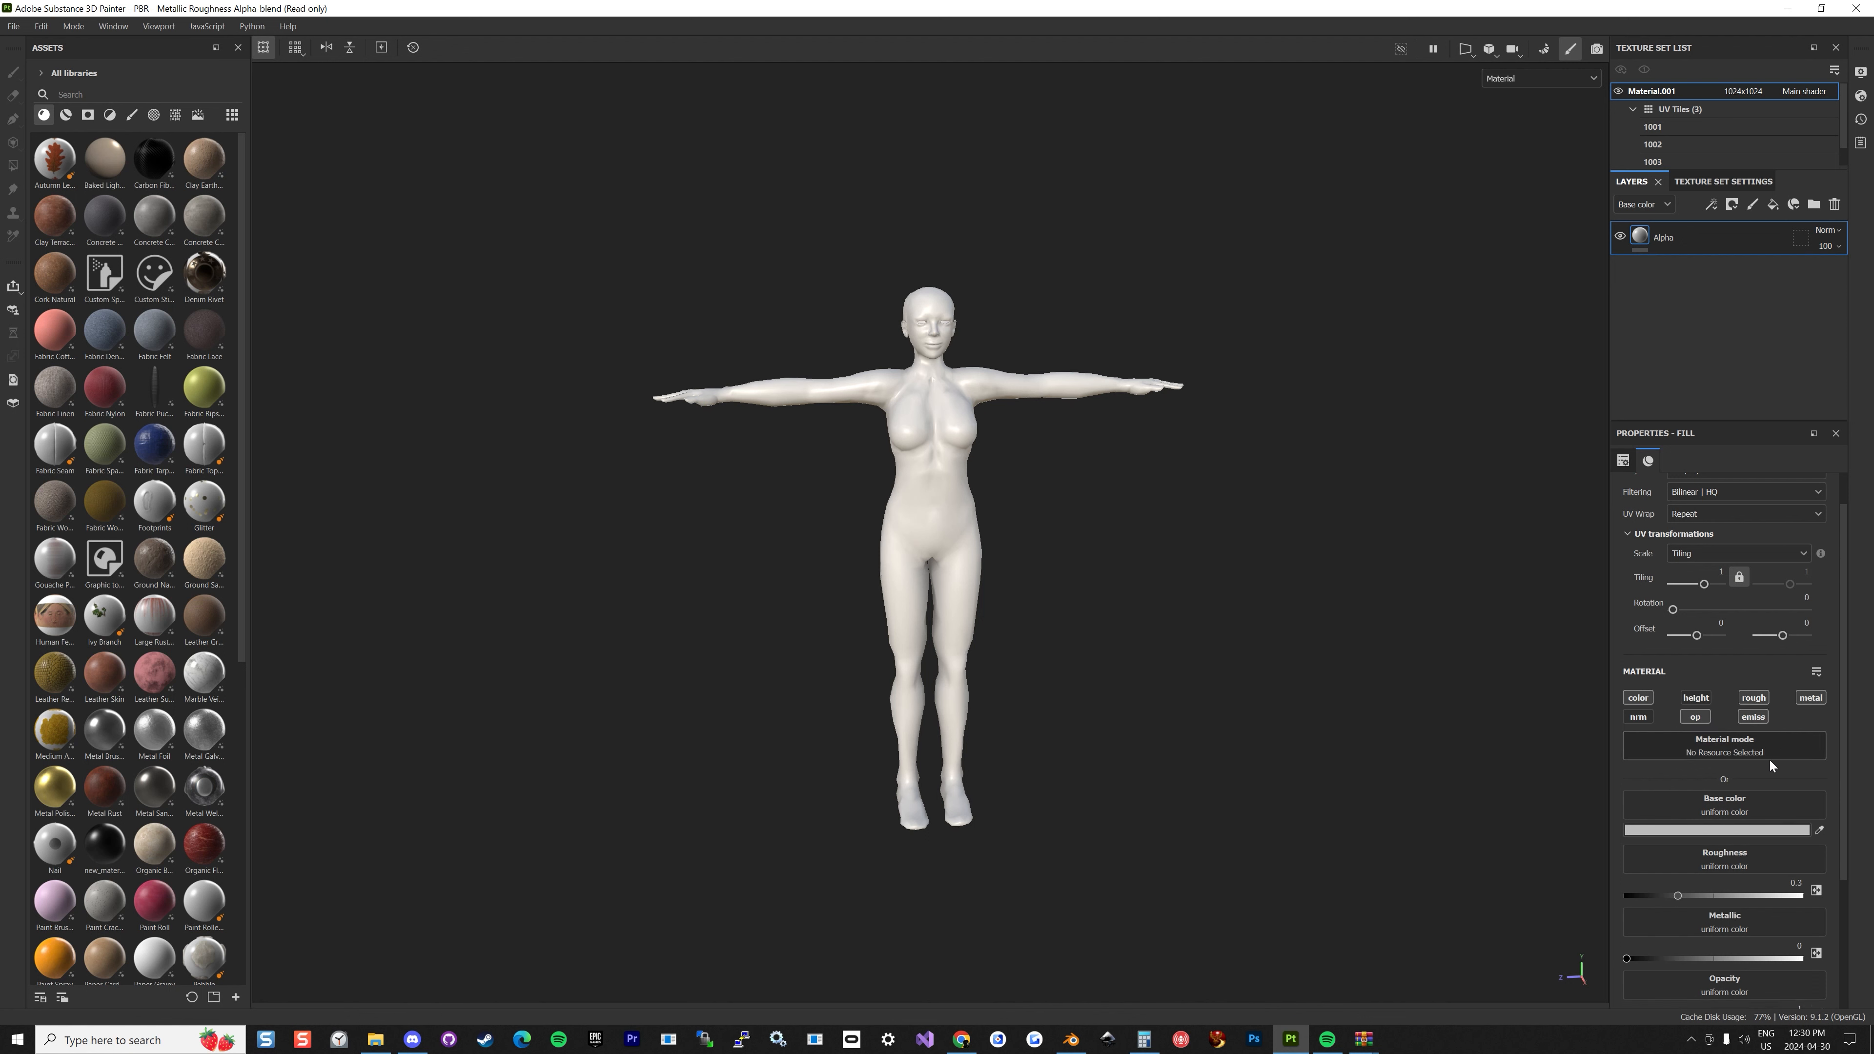
pyautogui.moveTo(1687, 892); pyautogui.dragTo(1801, 895)
pyautogui.click(1812, 699)
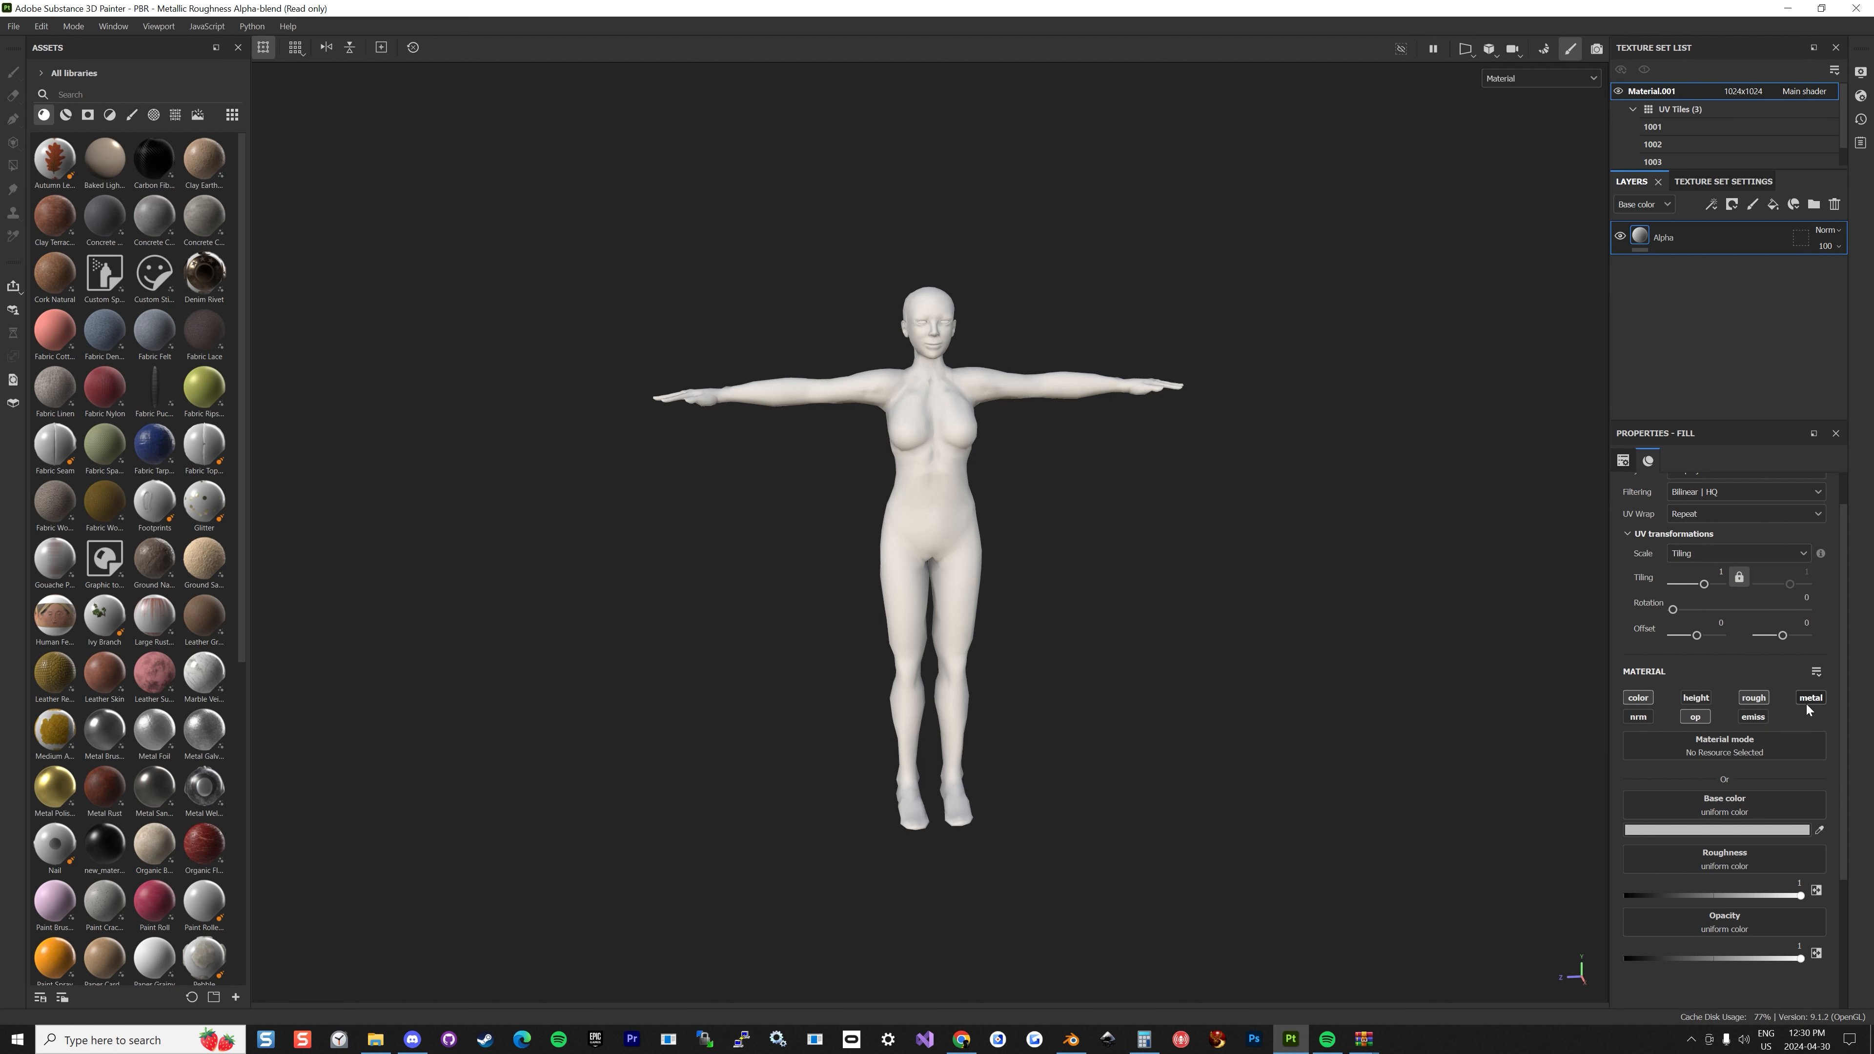
pyautogui.scroll(-2, 1733, 742)
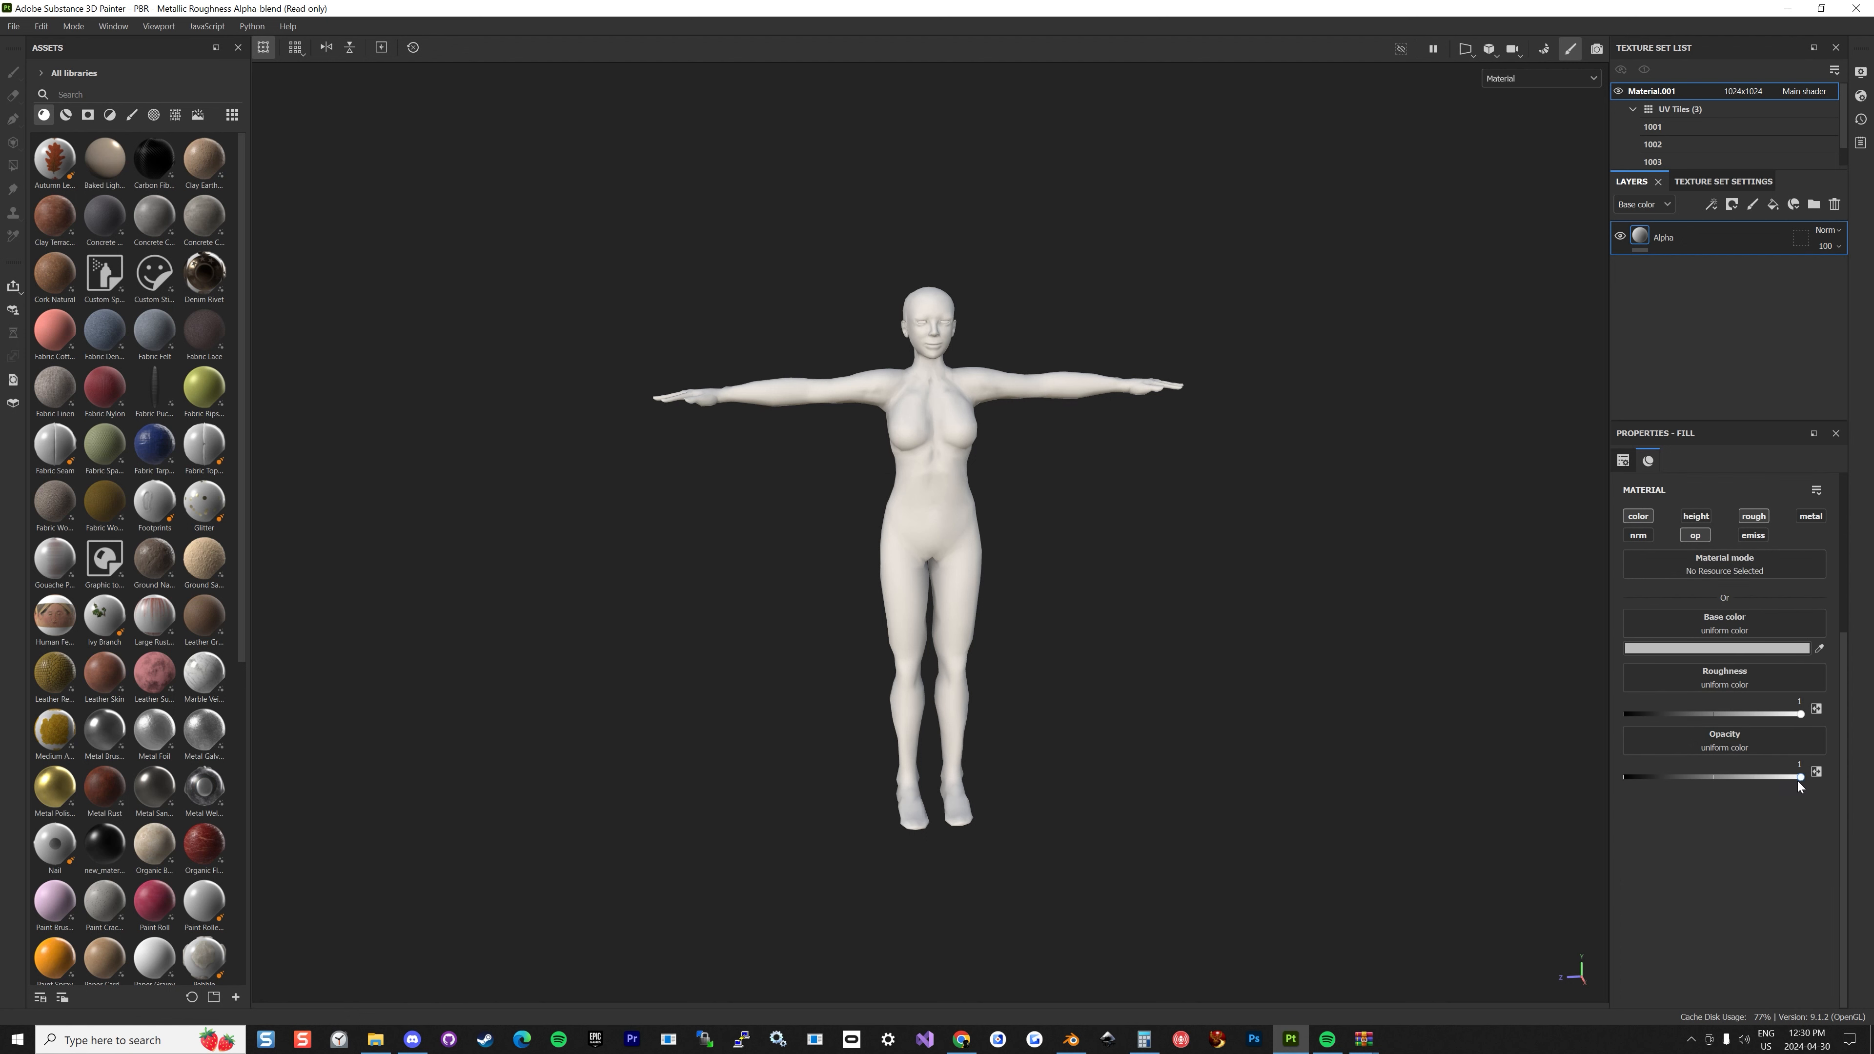
pyautogui.moveTo(1800, 779); pyautogui.dragTo(1836, 795)
pyautogui.scroll(2, 1039, 577)
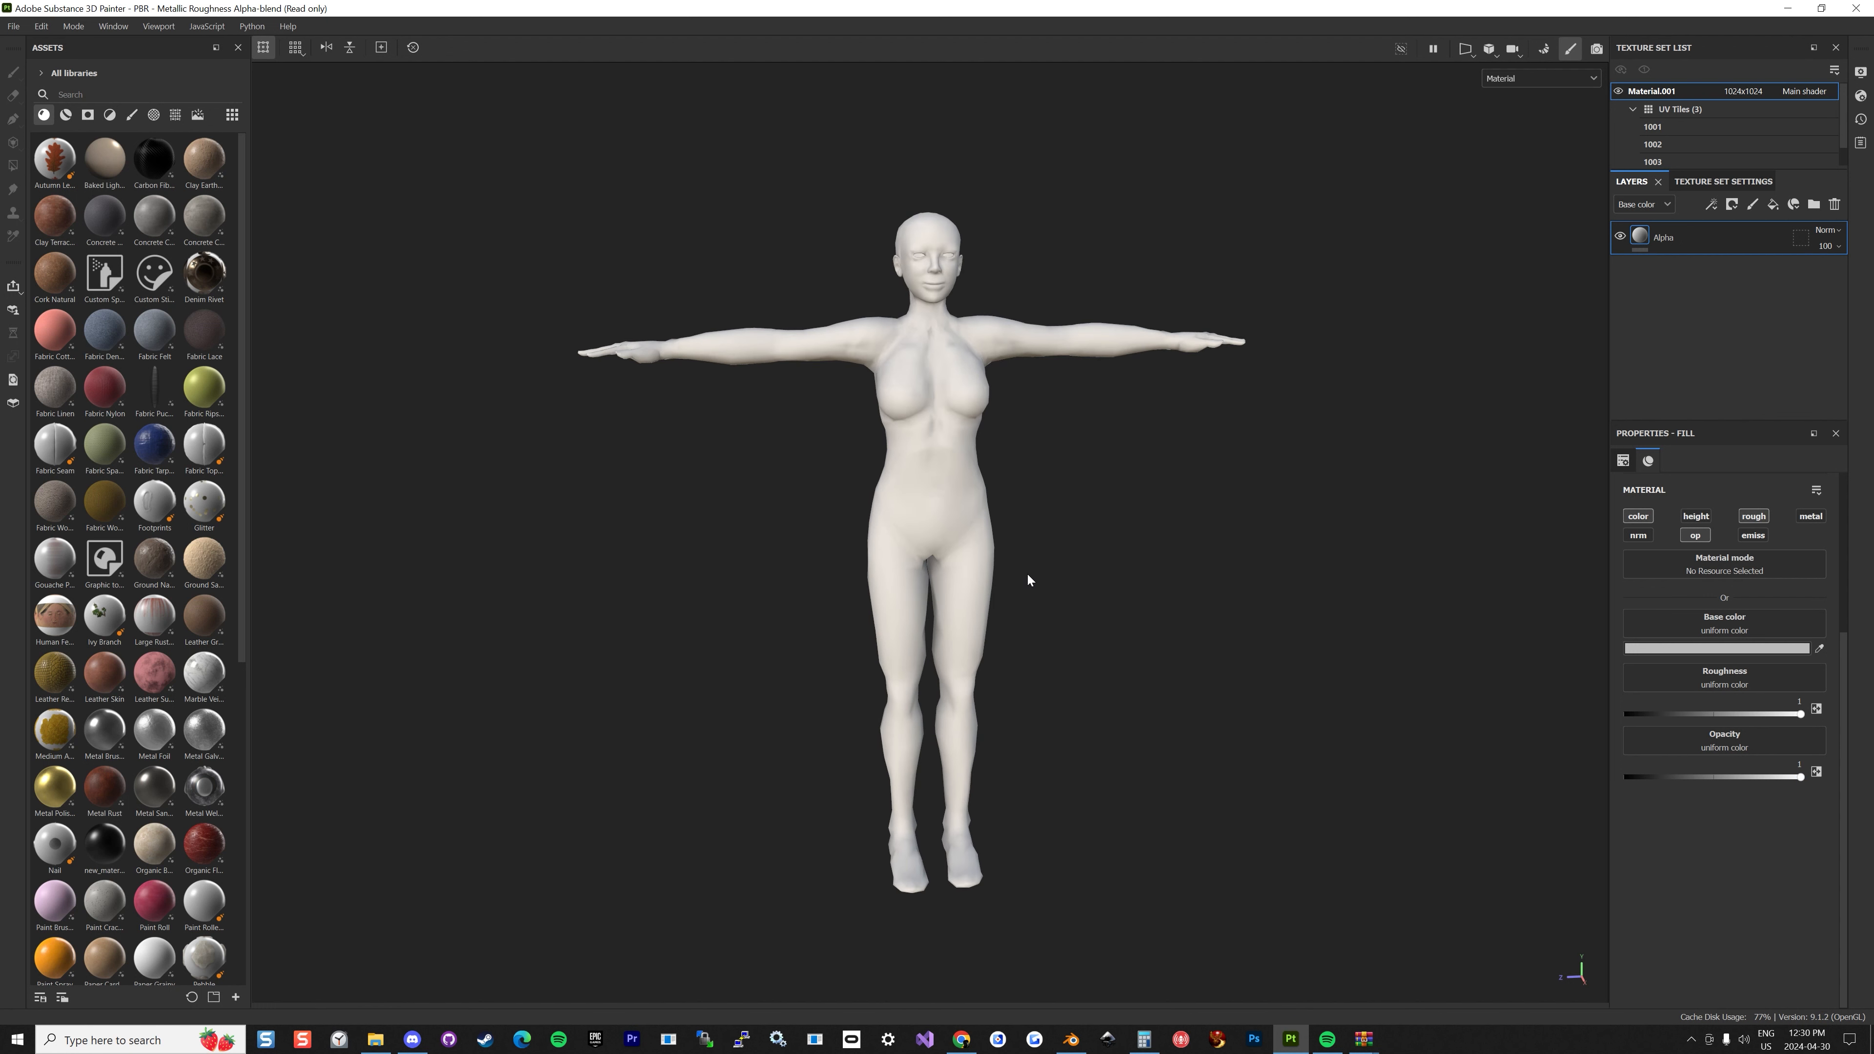
# Set the Alpha layer's base color to a light pink and check it on the avatar.
pyautogui.click(1722, 649)
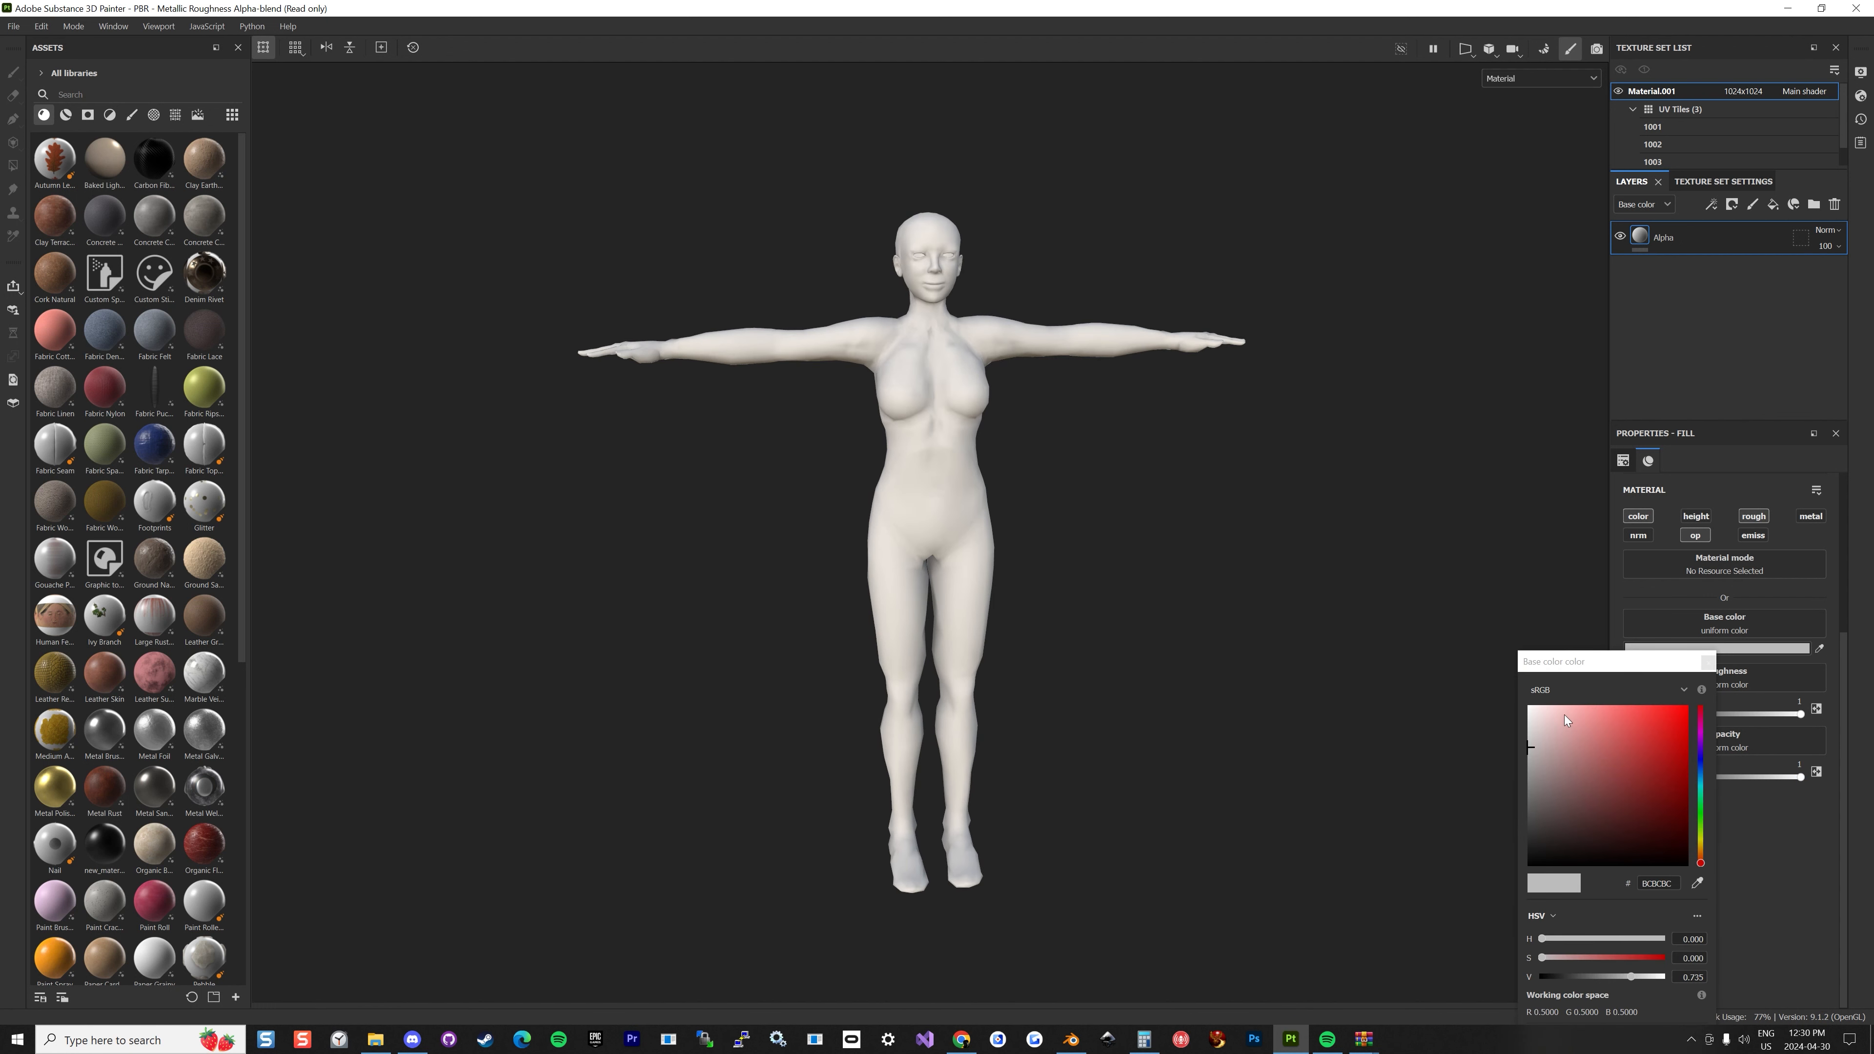
pyautogui.moveTo(1564, 715); pyautogui.dragTo(1566, 707)
pyautogui.click(1211, 482)
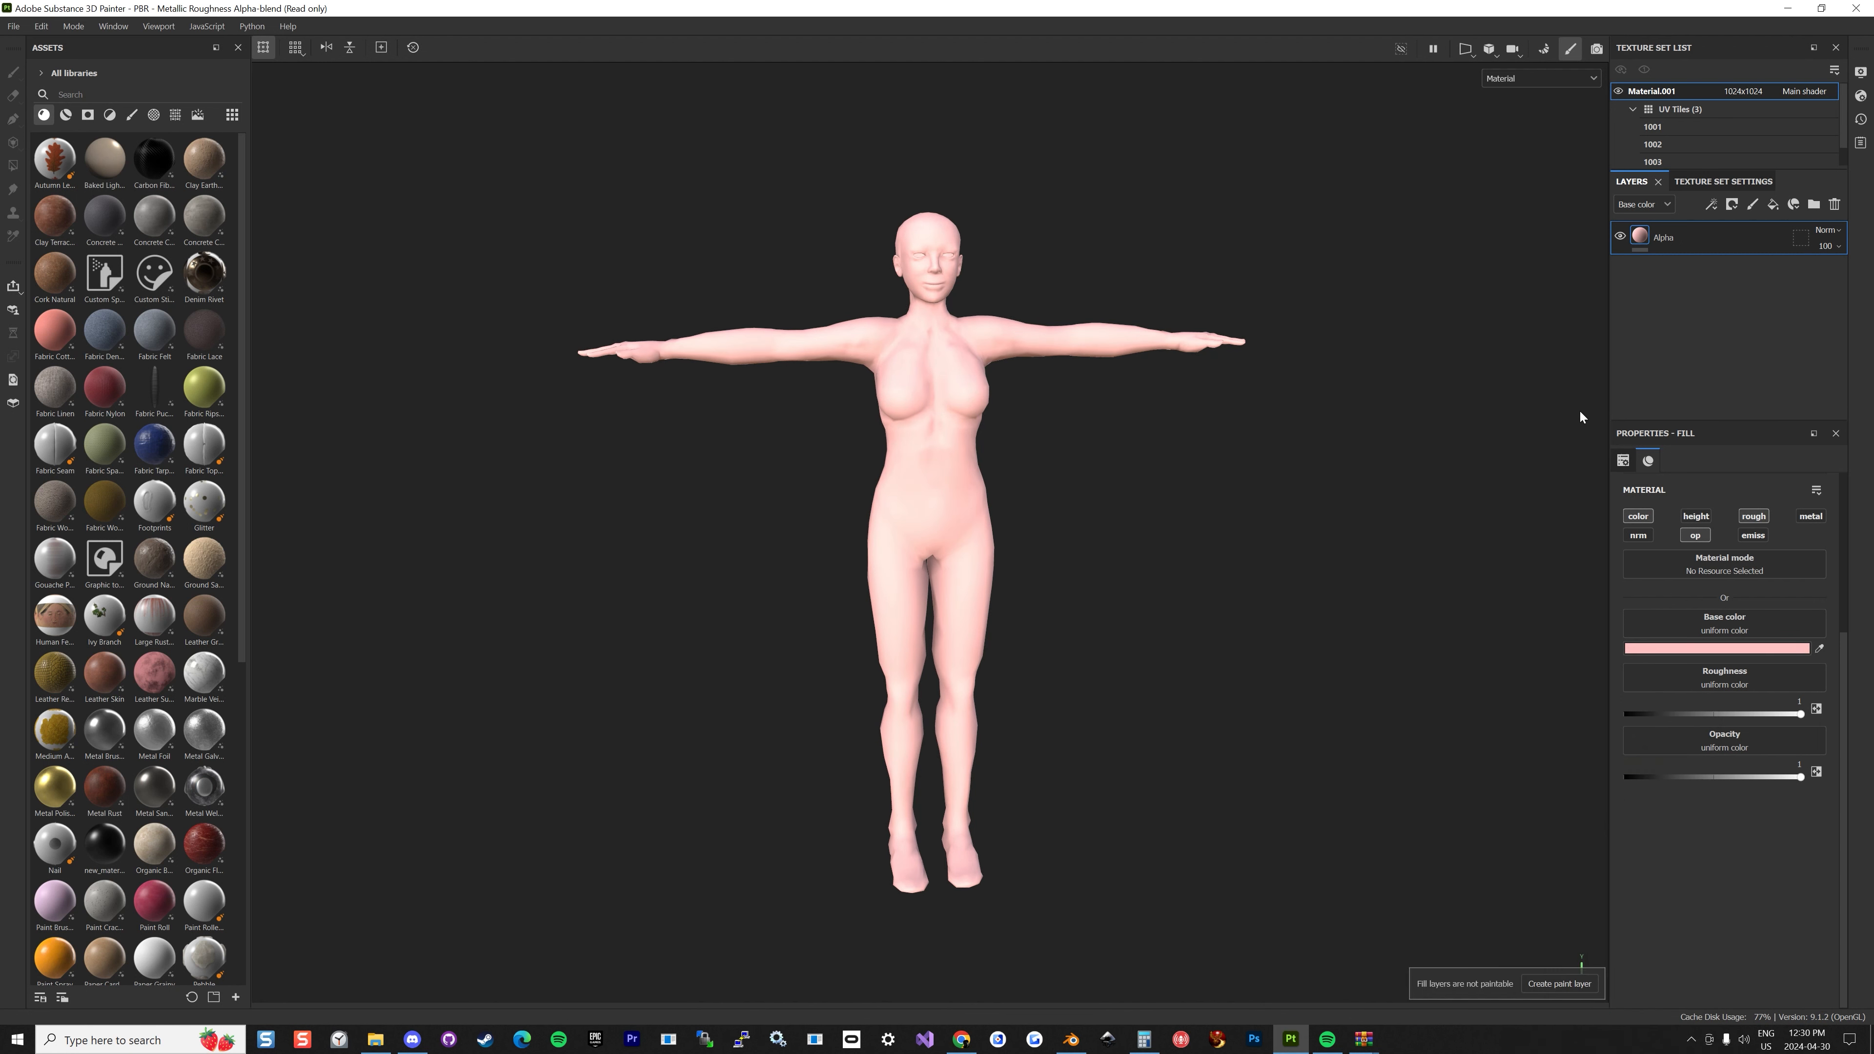
pyautogui.scroll(1, 1467, 332)
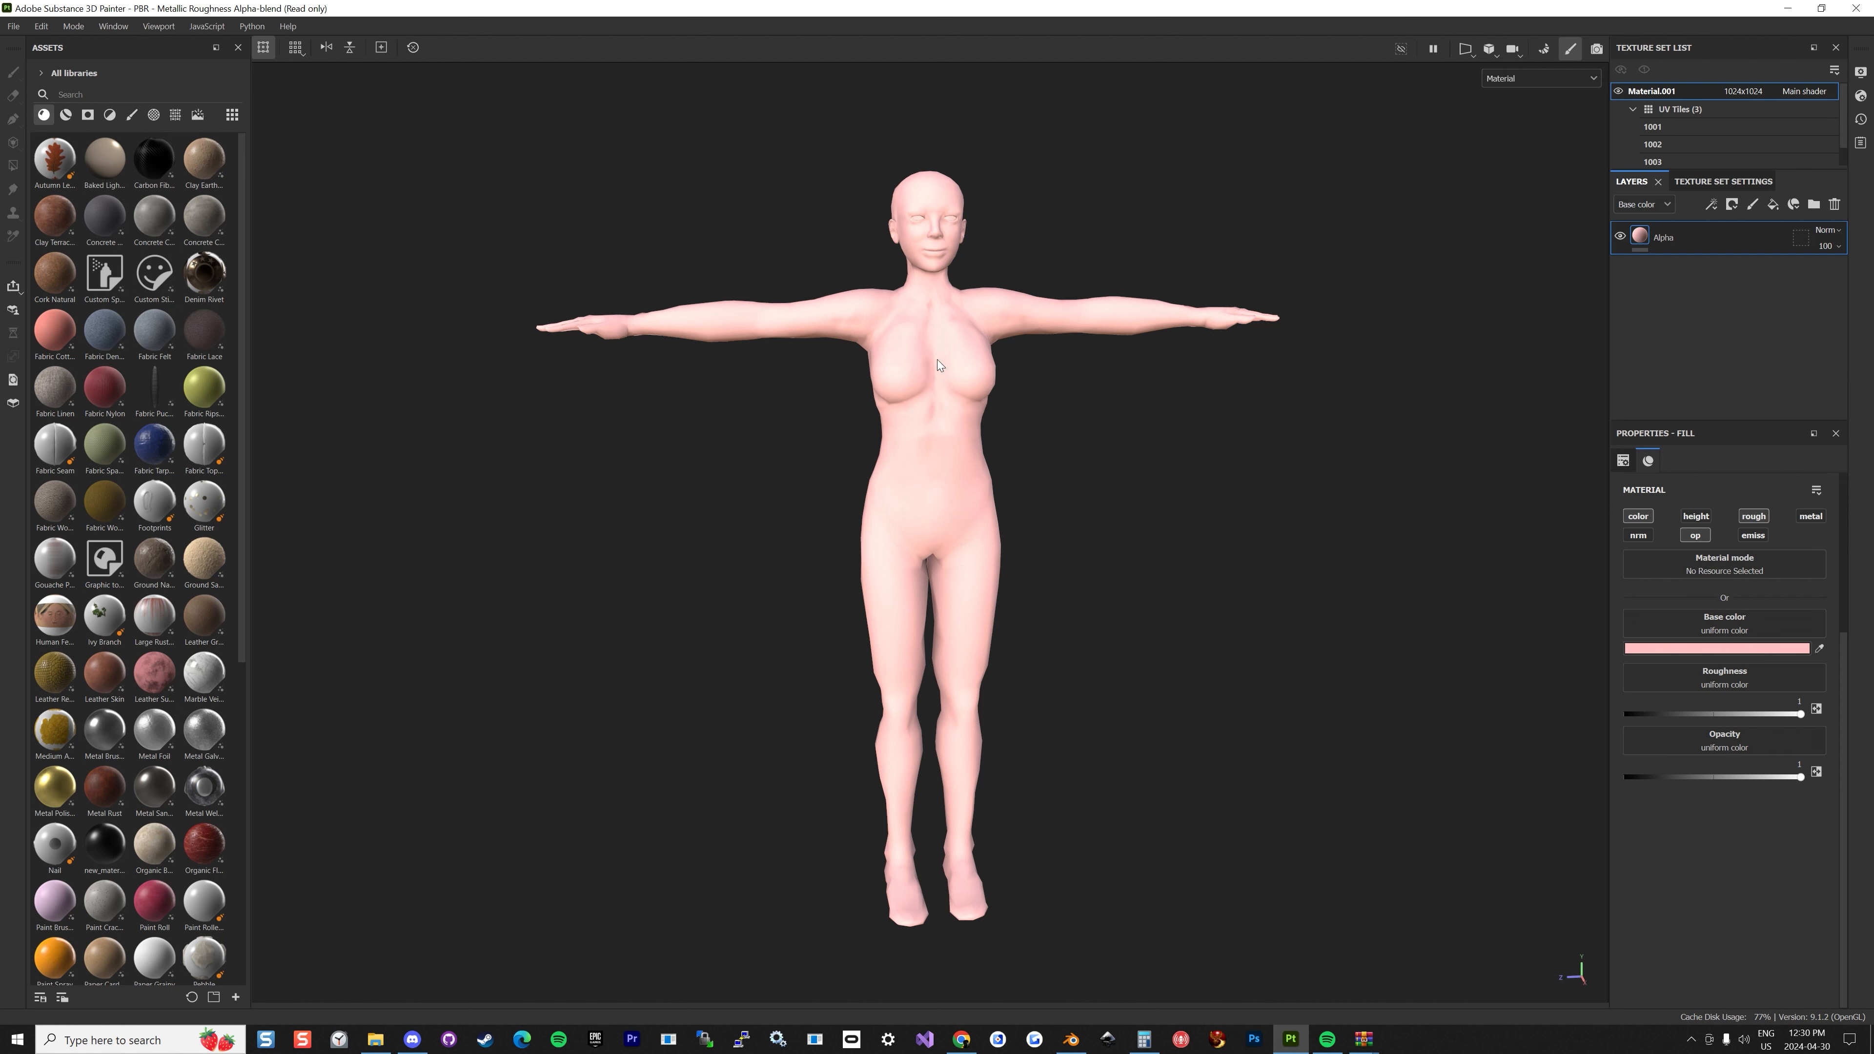
pyautogui.keyDown('alt'); pyautogui.moveTo(968, 382); pyautogui.dragTo(1548, 314); pyautogui.keyUp('alt')
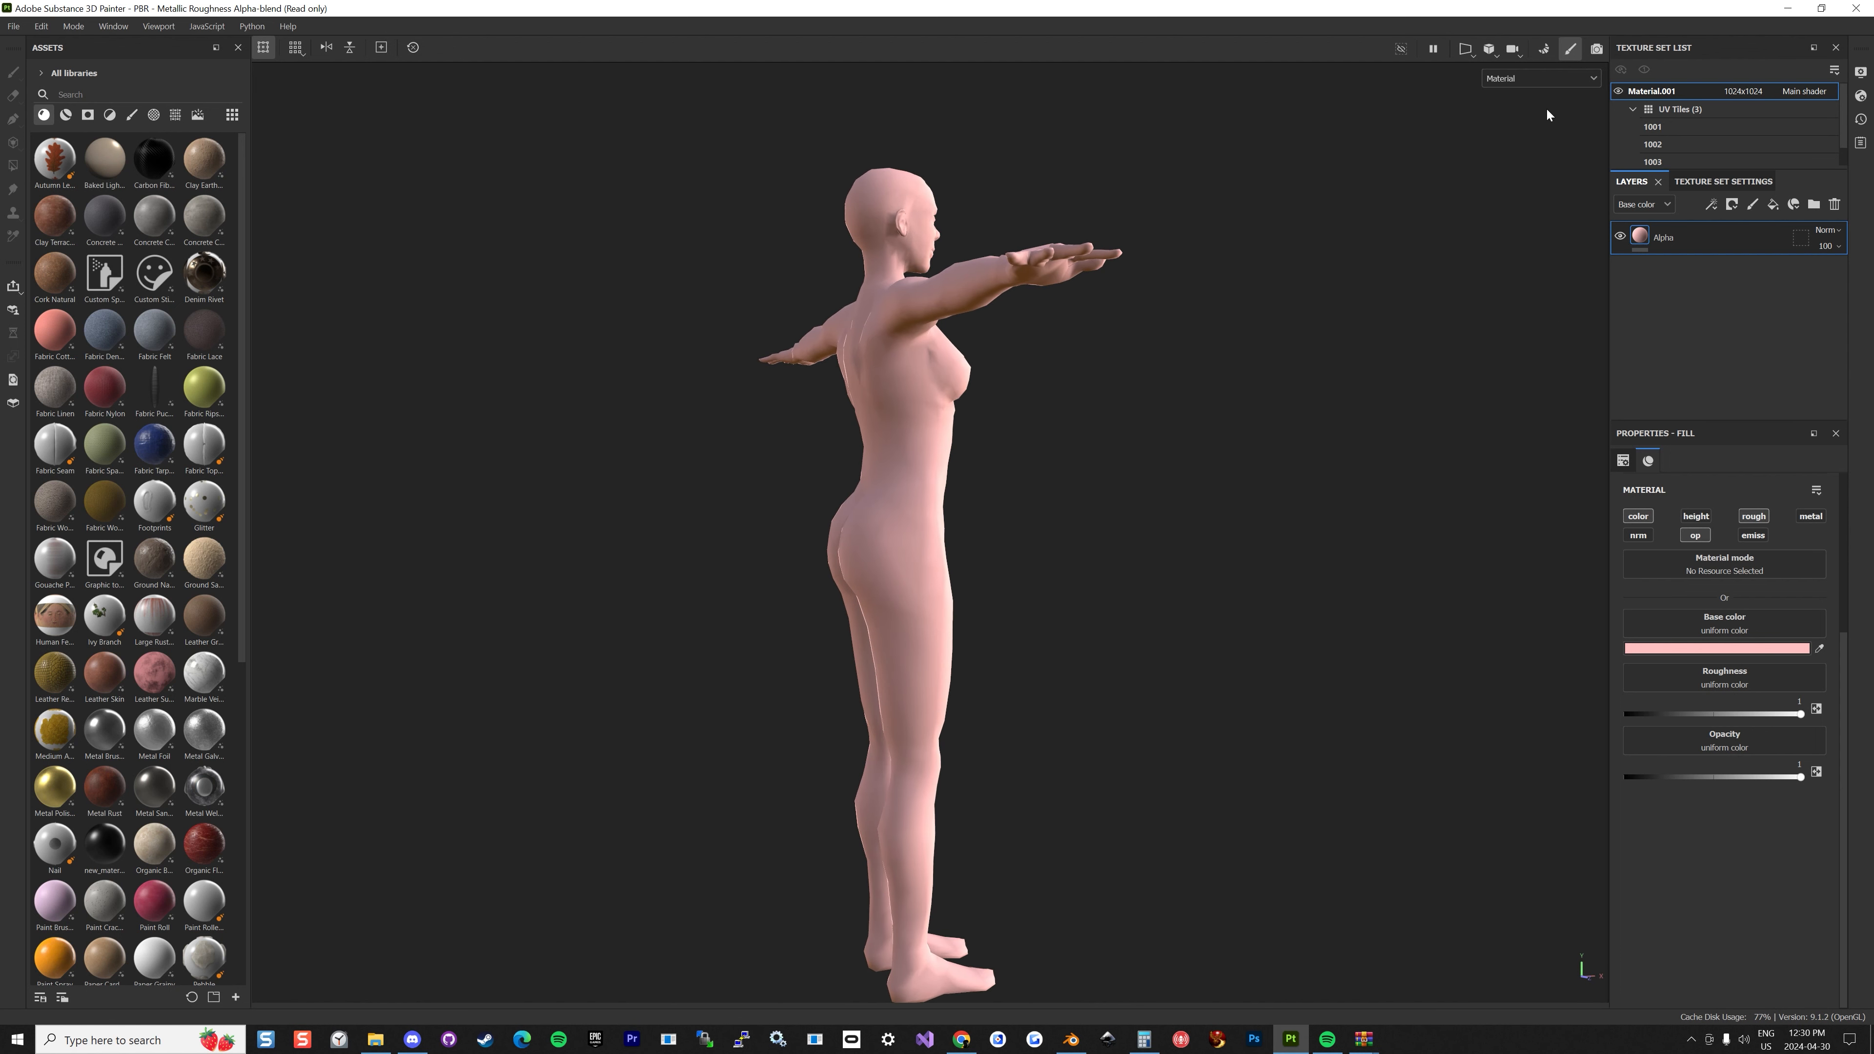
# Show the 3D and 2D views side by side, with the avatar's back and all three UV tiles in frame.
pyautogui.click(1520, 53)
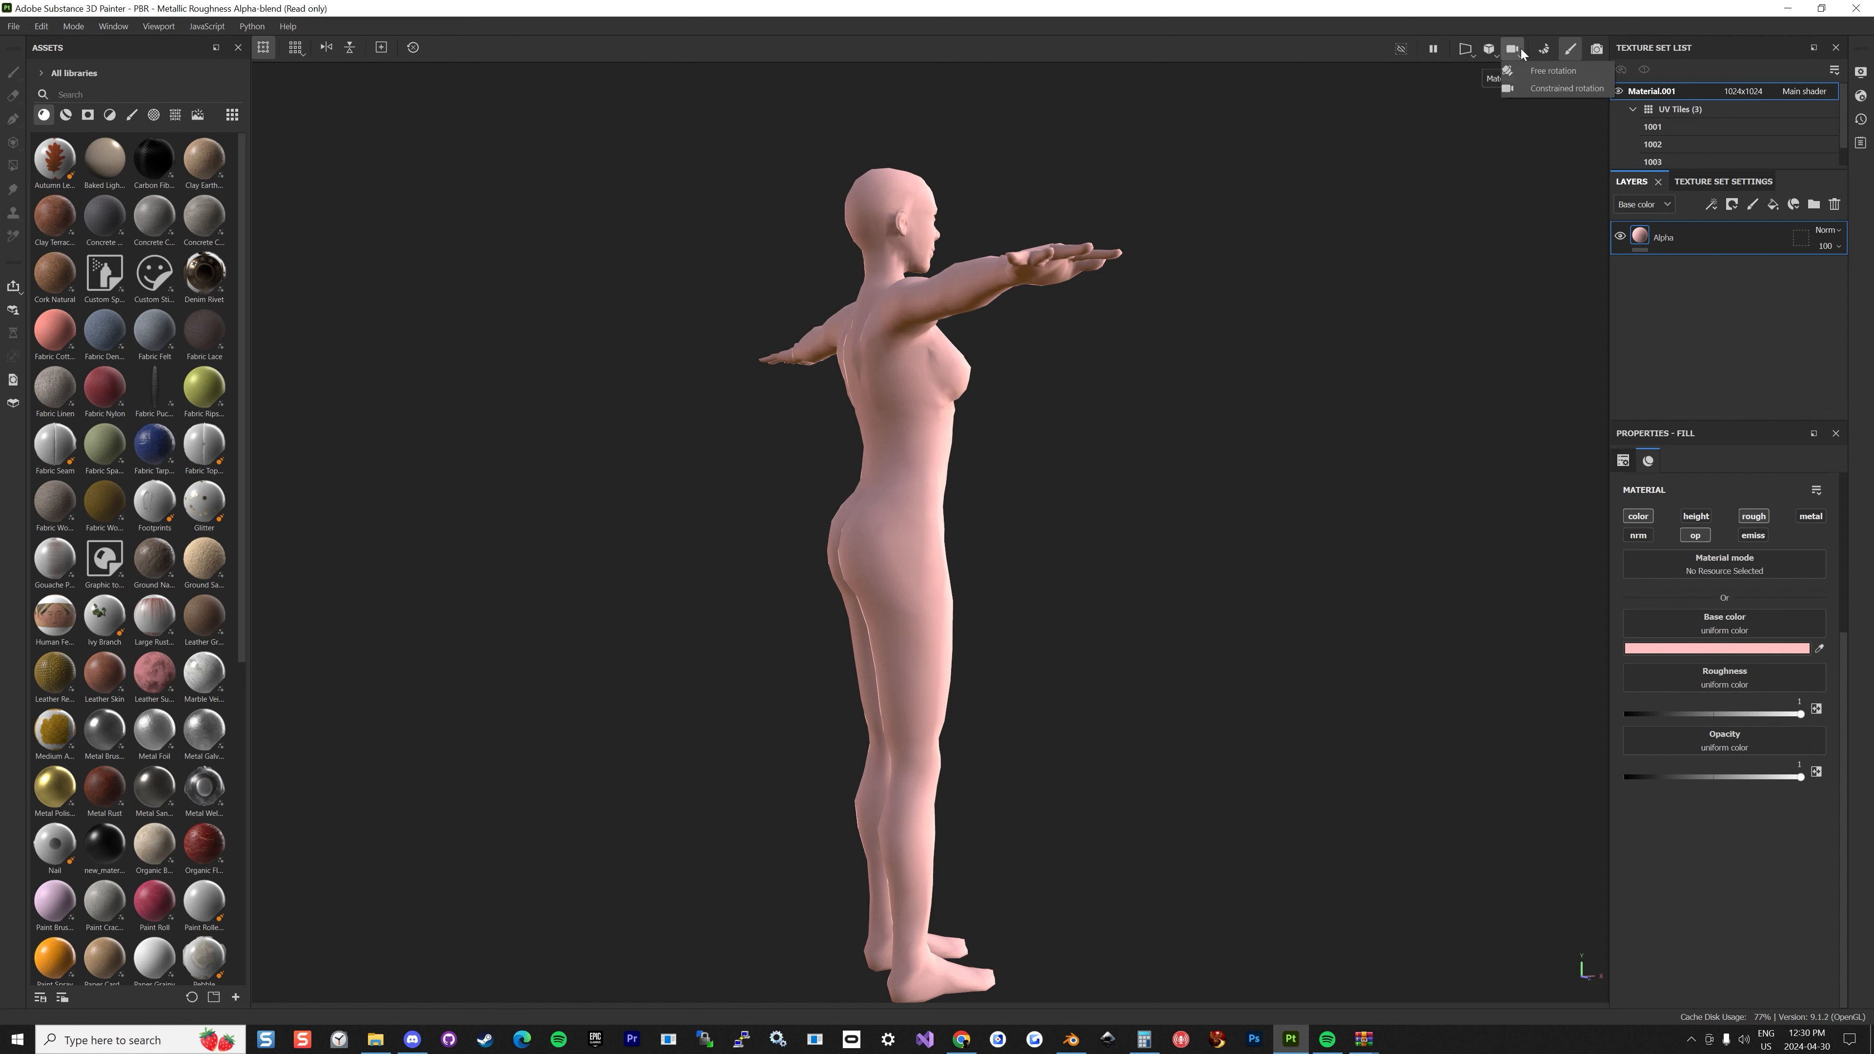
pyautogui.click(1472, 53)
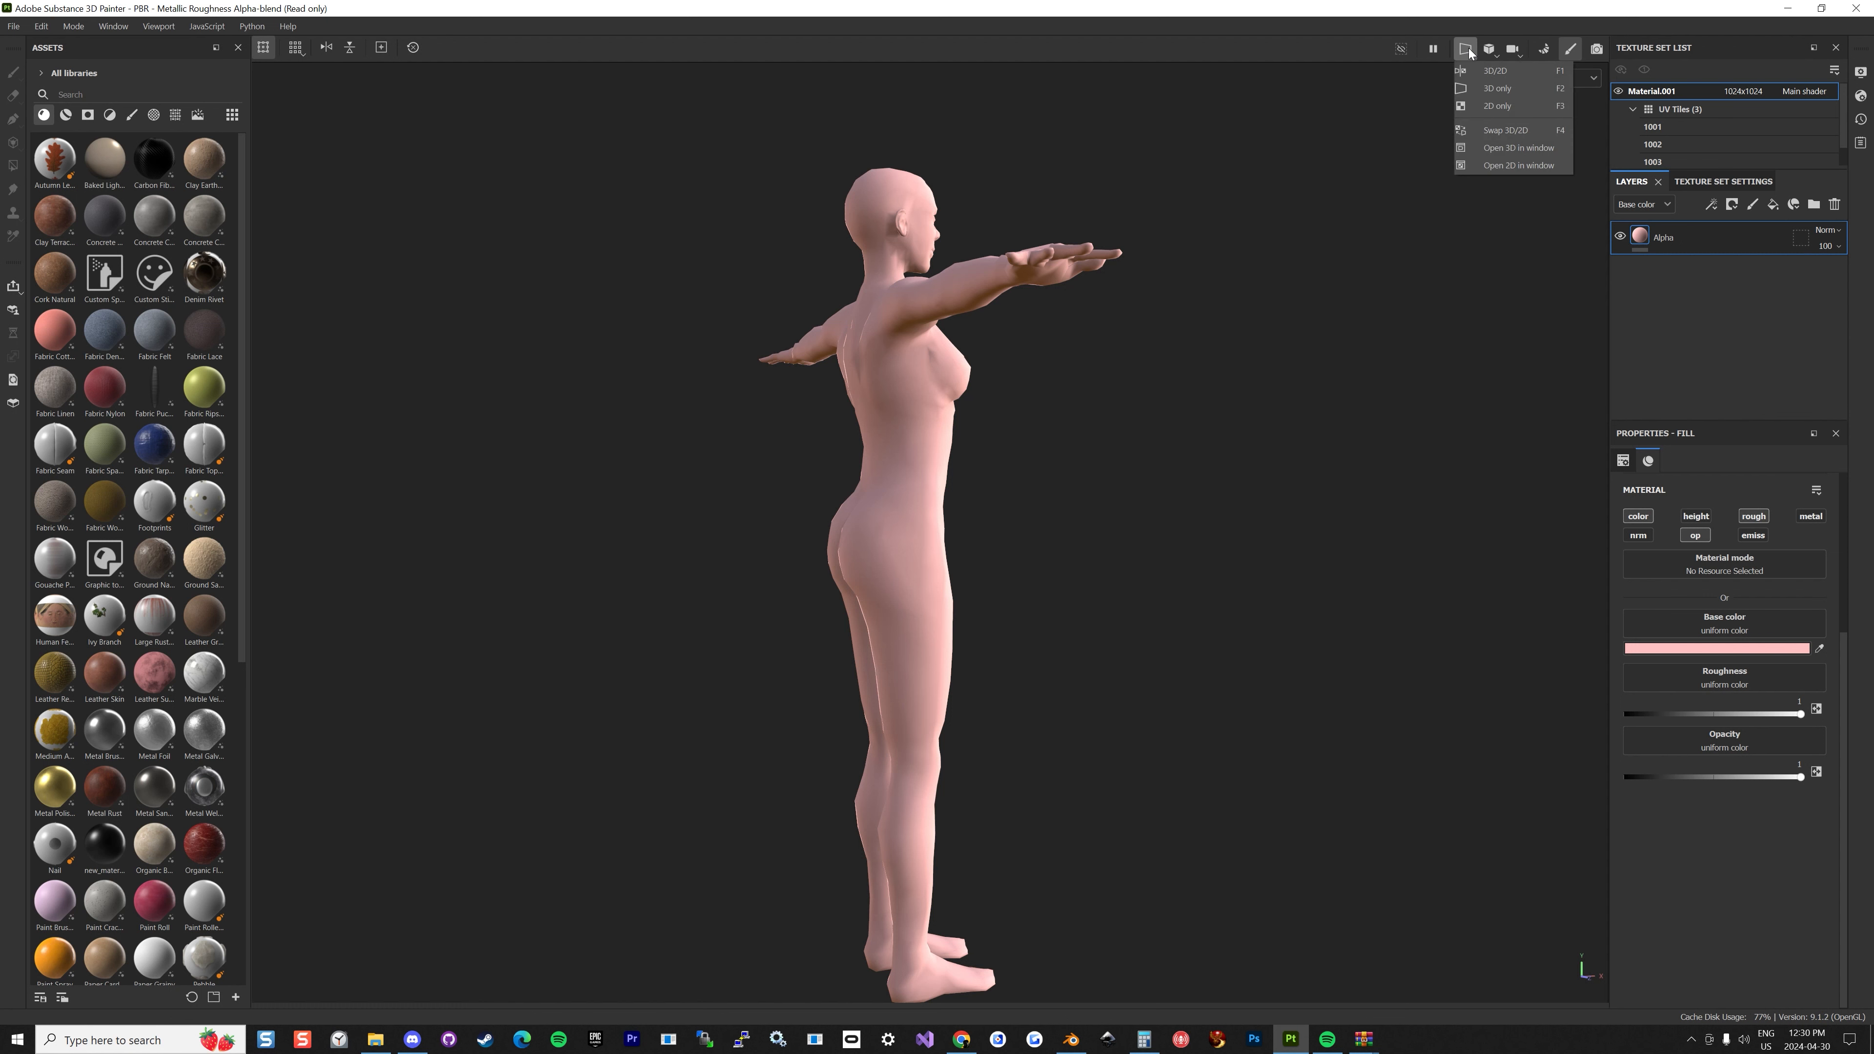
pyautogui.click(1498, 81)
pyautogui.scroll(-5, 1263, 284)
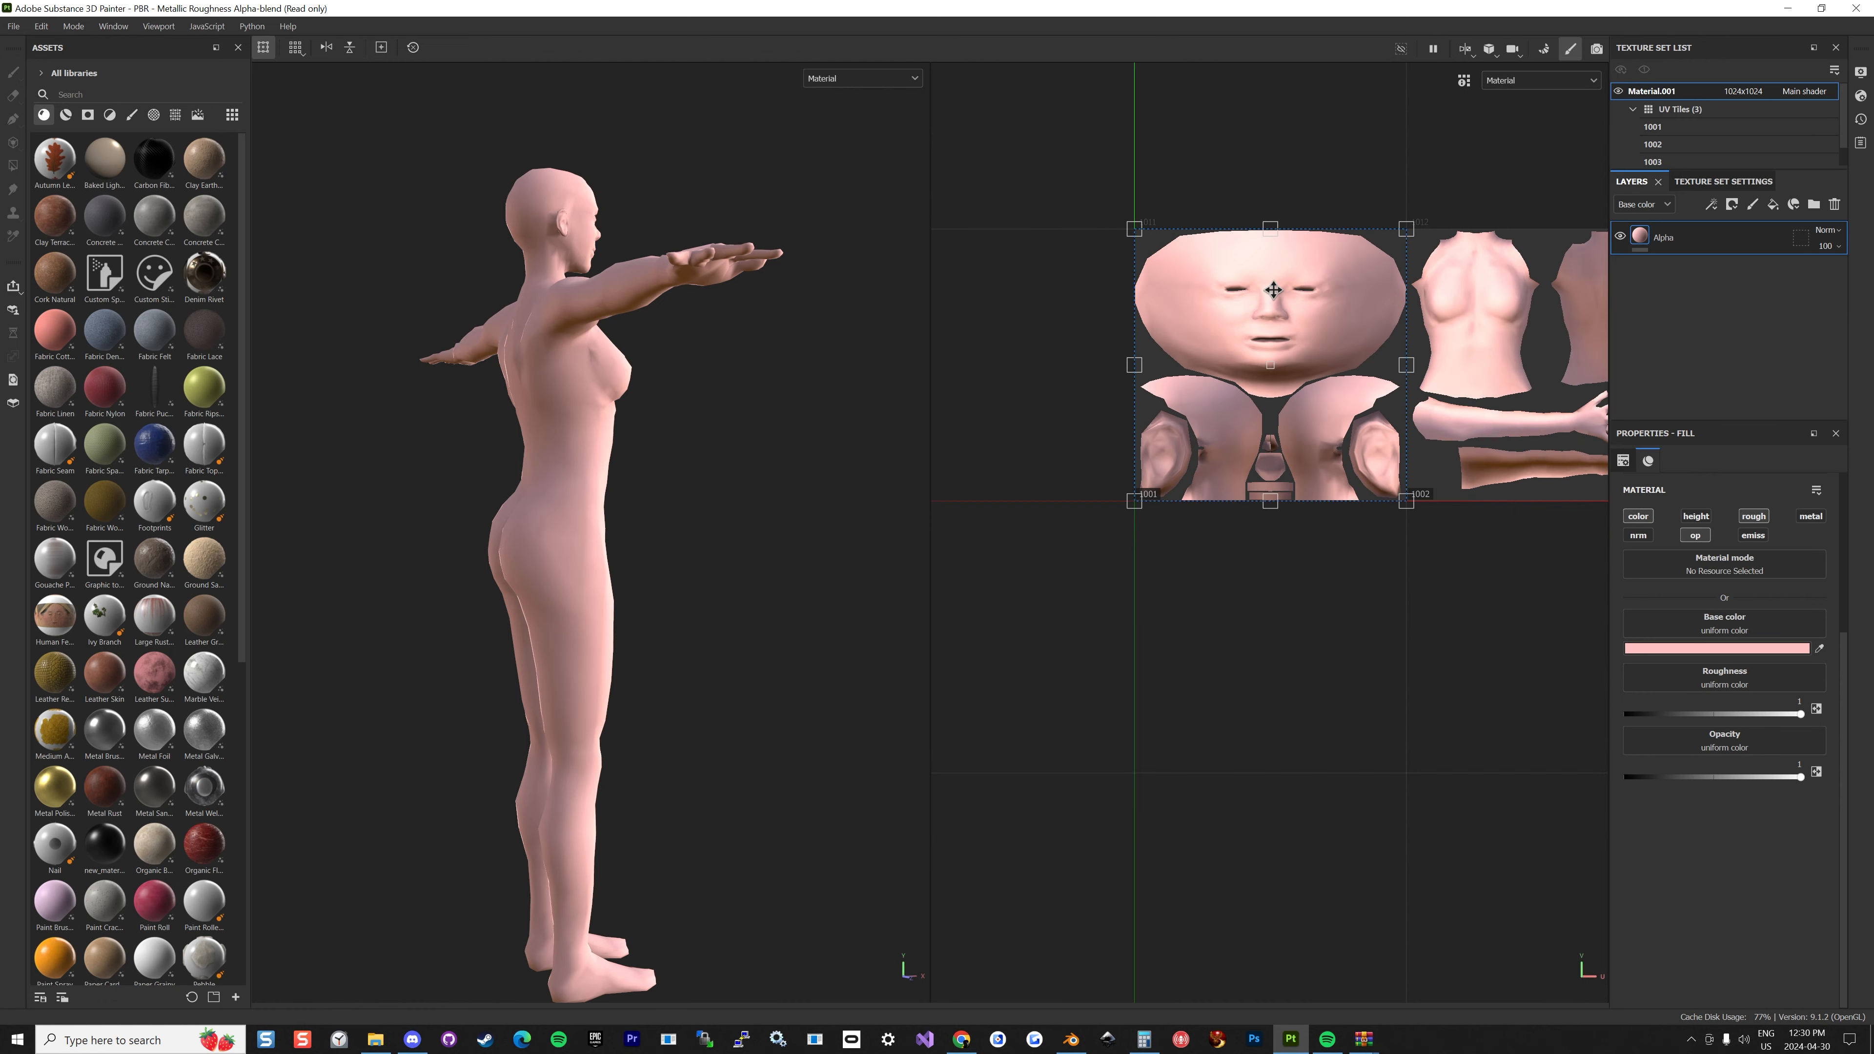
pyautogui.keyDown('alt'); pyautogui.moveTo(816, 473); pyautogui.dragTo(757, 356); pyautogui.keyUp('alt')
pyautogui.scroll(-3, 1254, 435)
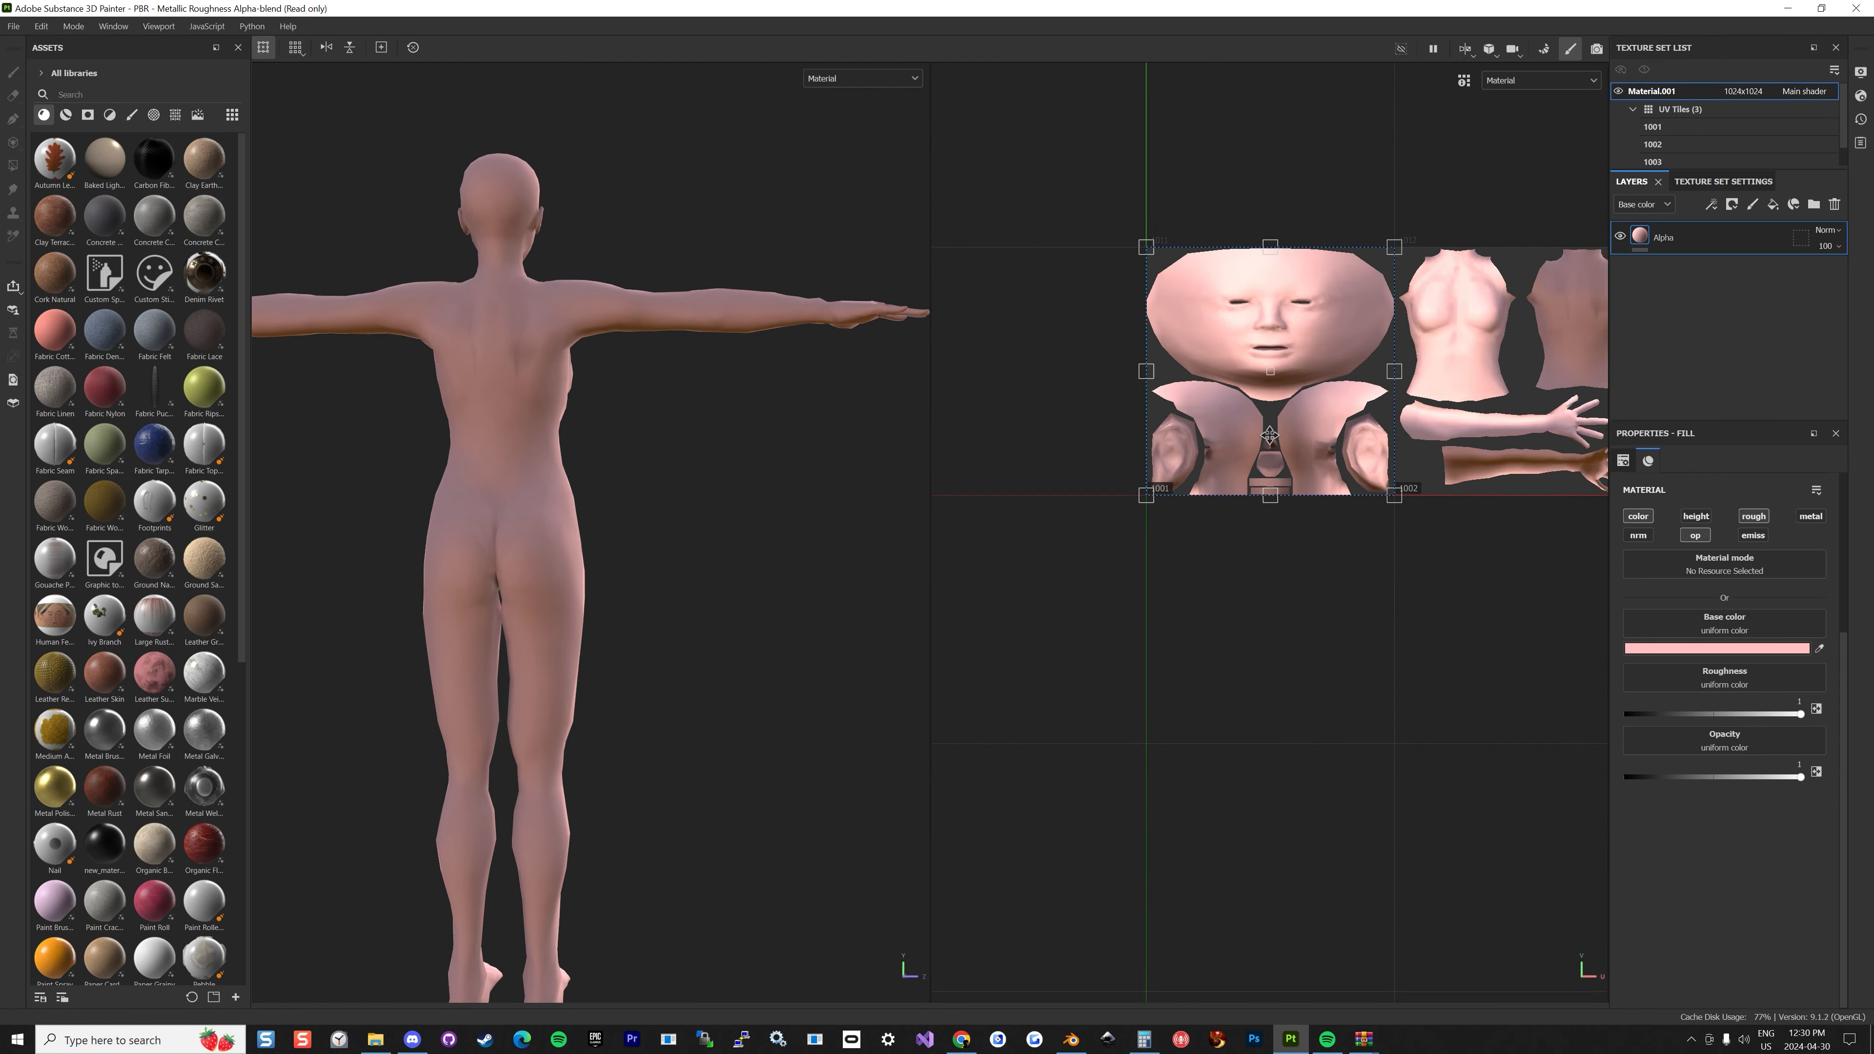
pyautogui.keyDown('alt'); pyautogui.moveTo(1411, 510); pyautogui.dragTo(1402, 521); pyautogui.keyUp('alt')
pyautogui.keyDown('alt'); pyautogui.moveTo(1402, 520); pyautogui.dragTo(1231, 625, button='middle'); pyautogui.keyUp('alt')
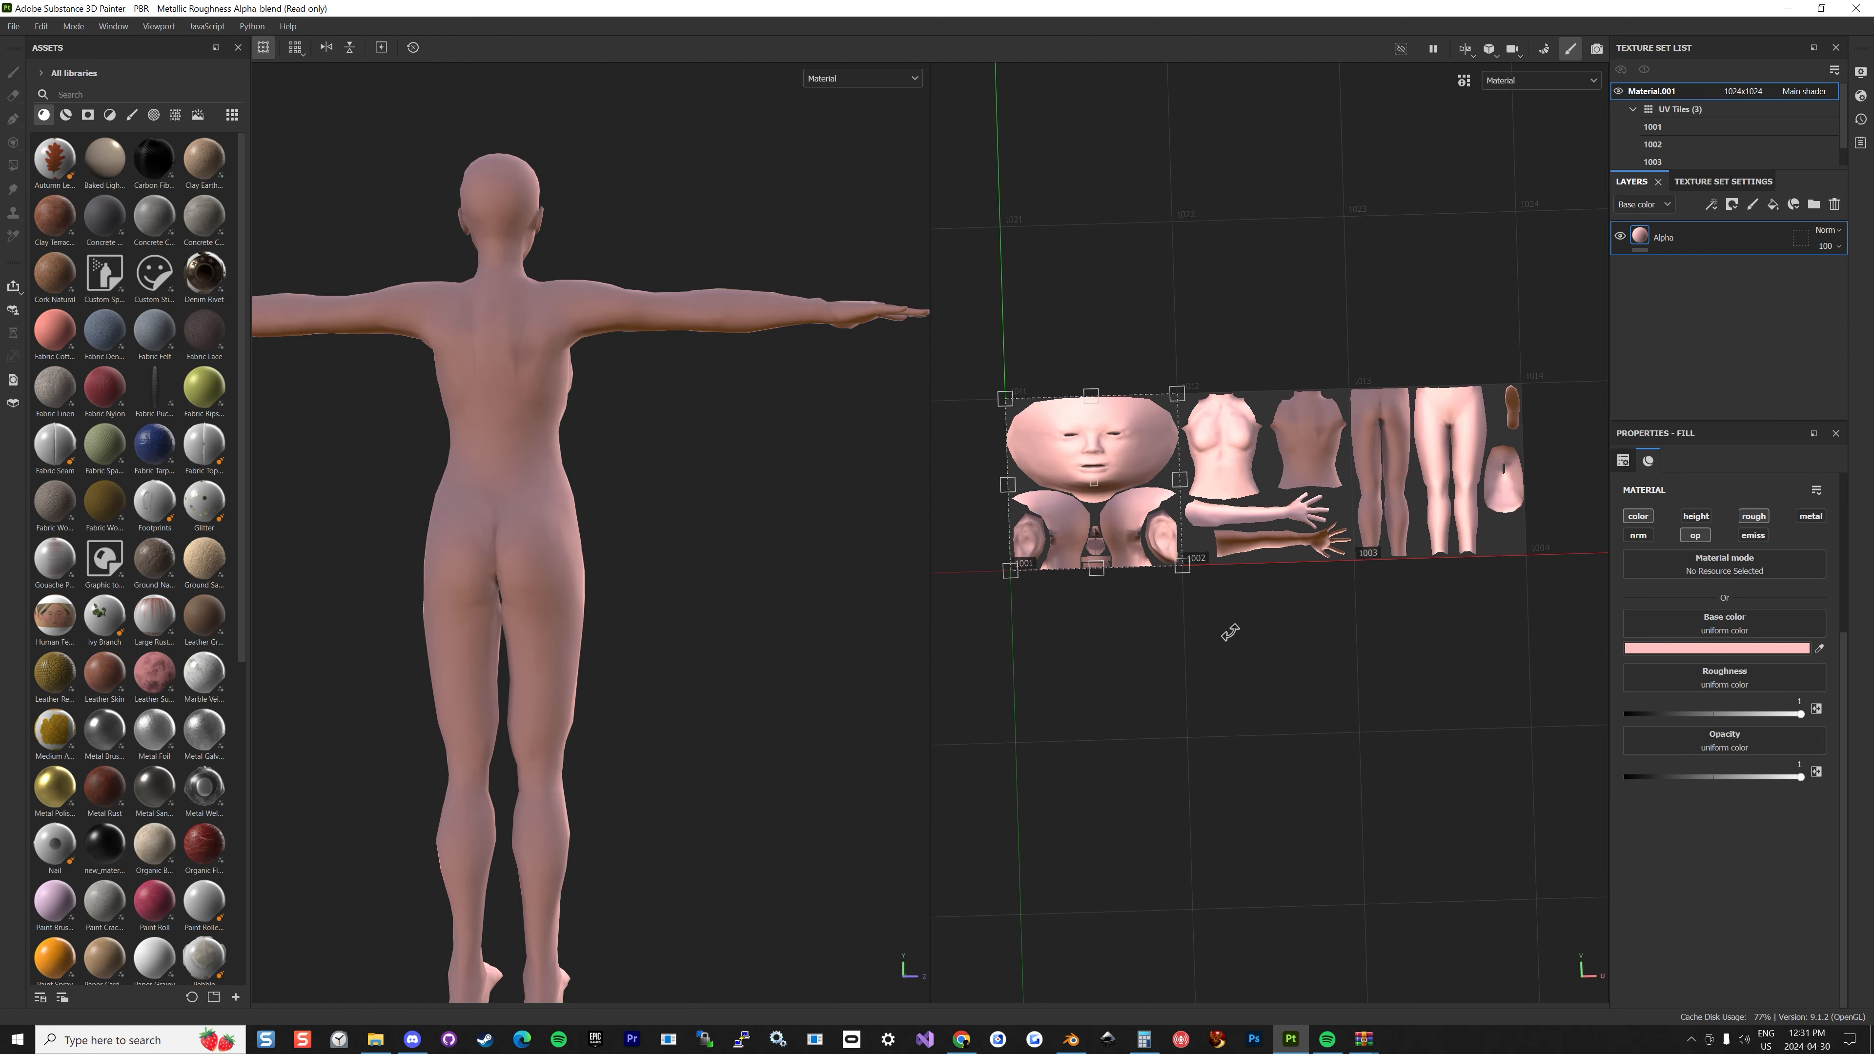
pyautogui.scroll(-2, 1234, 629)
pyautogui.scroll(2, 1233, 625)
pyautogui.scroll(-1, 1255, 621)
pyautogui.keyDown('alt'); pyautogui.moveTo(1255, 619); pyautogui.dragTo(1269, 611); pyautogui.keyUp('alt')
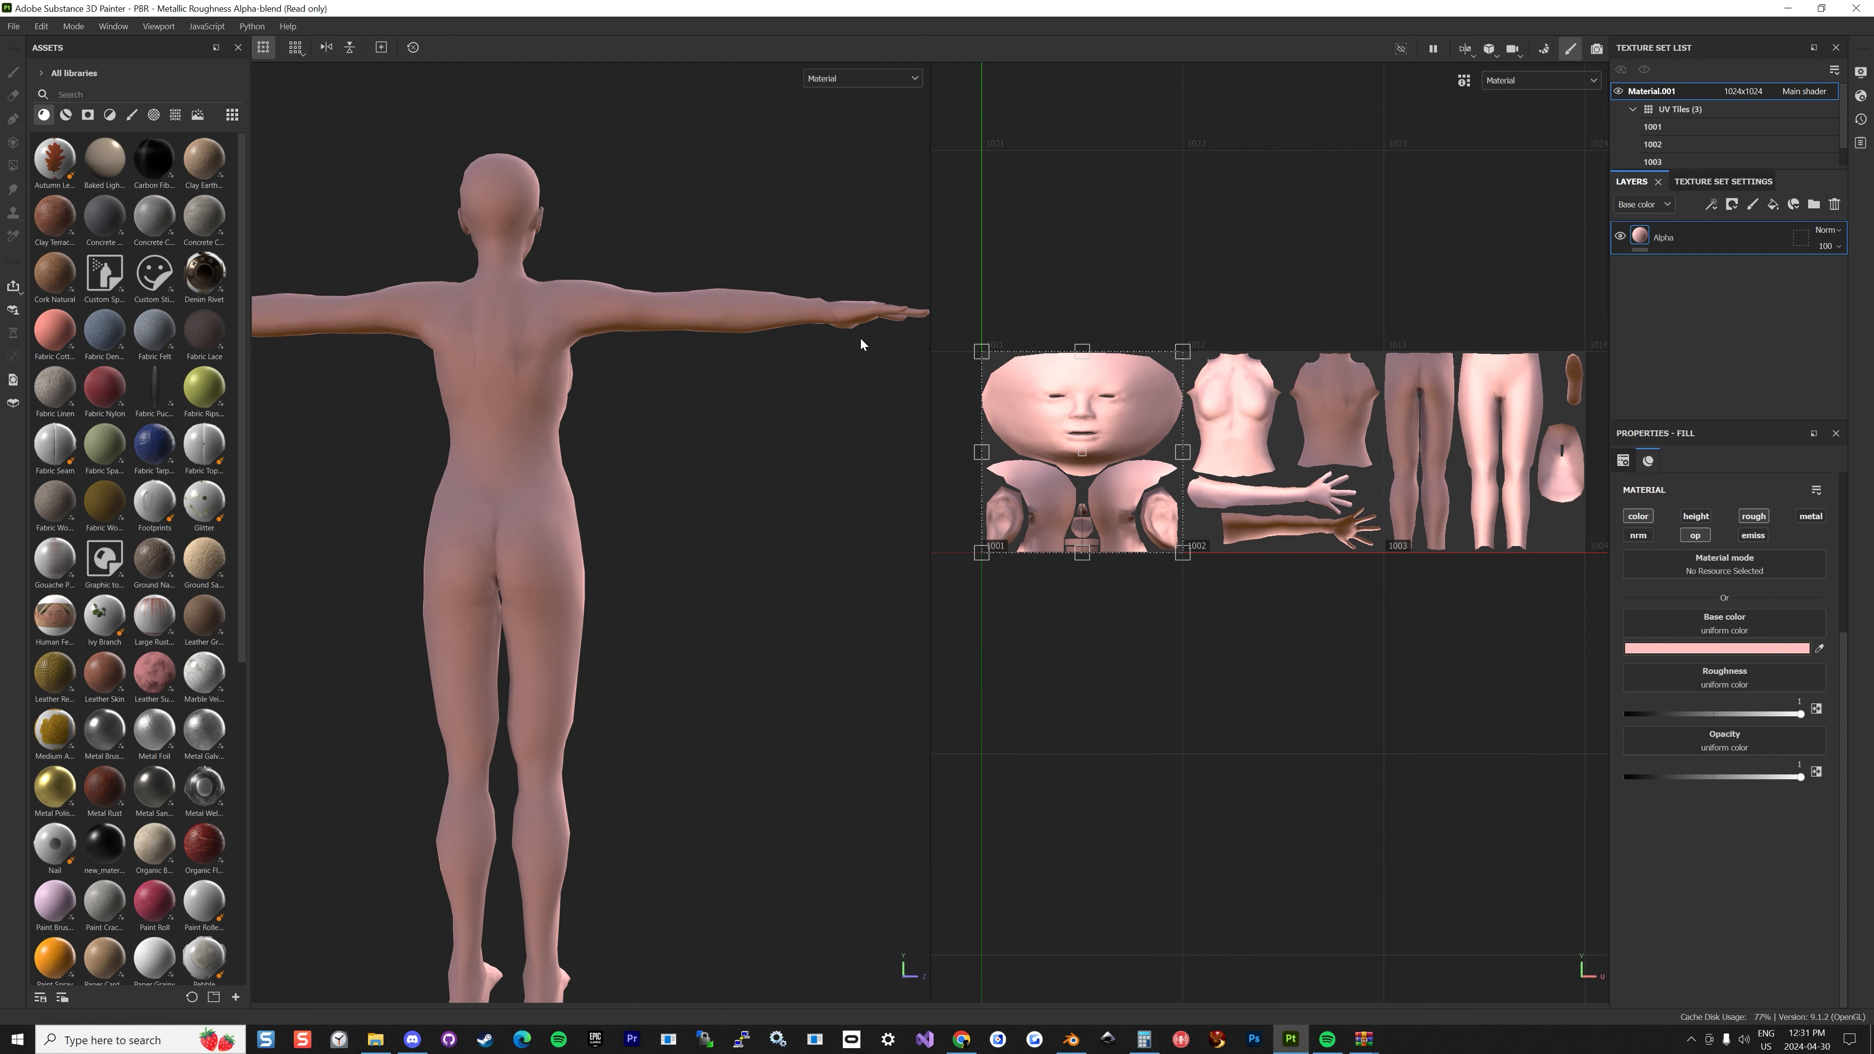
# Add a fill layer above the Alpha layer and set its base color to black.
pyautogui.click(1772, 206)
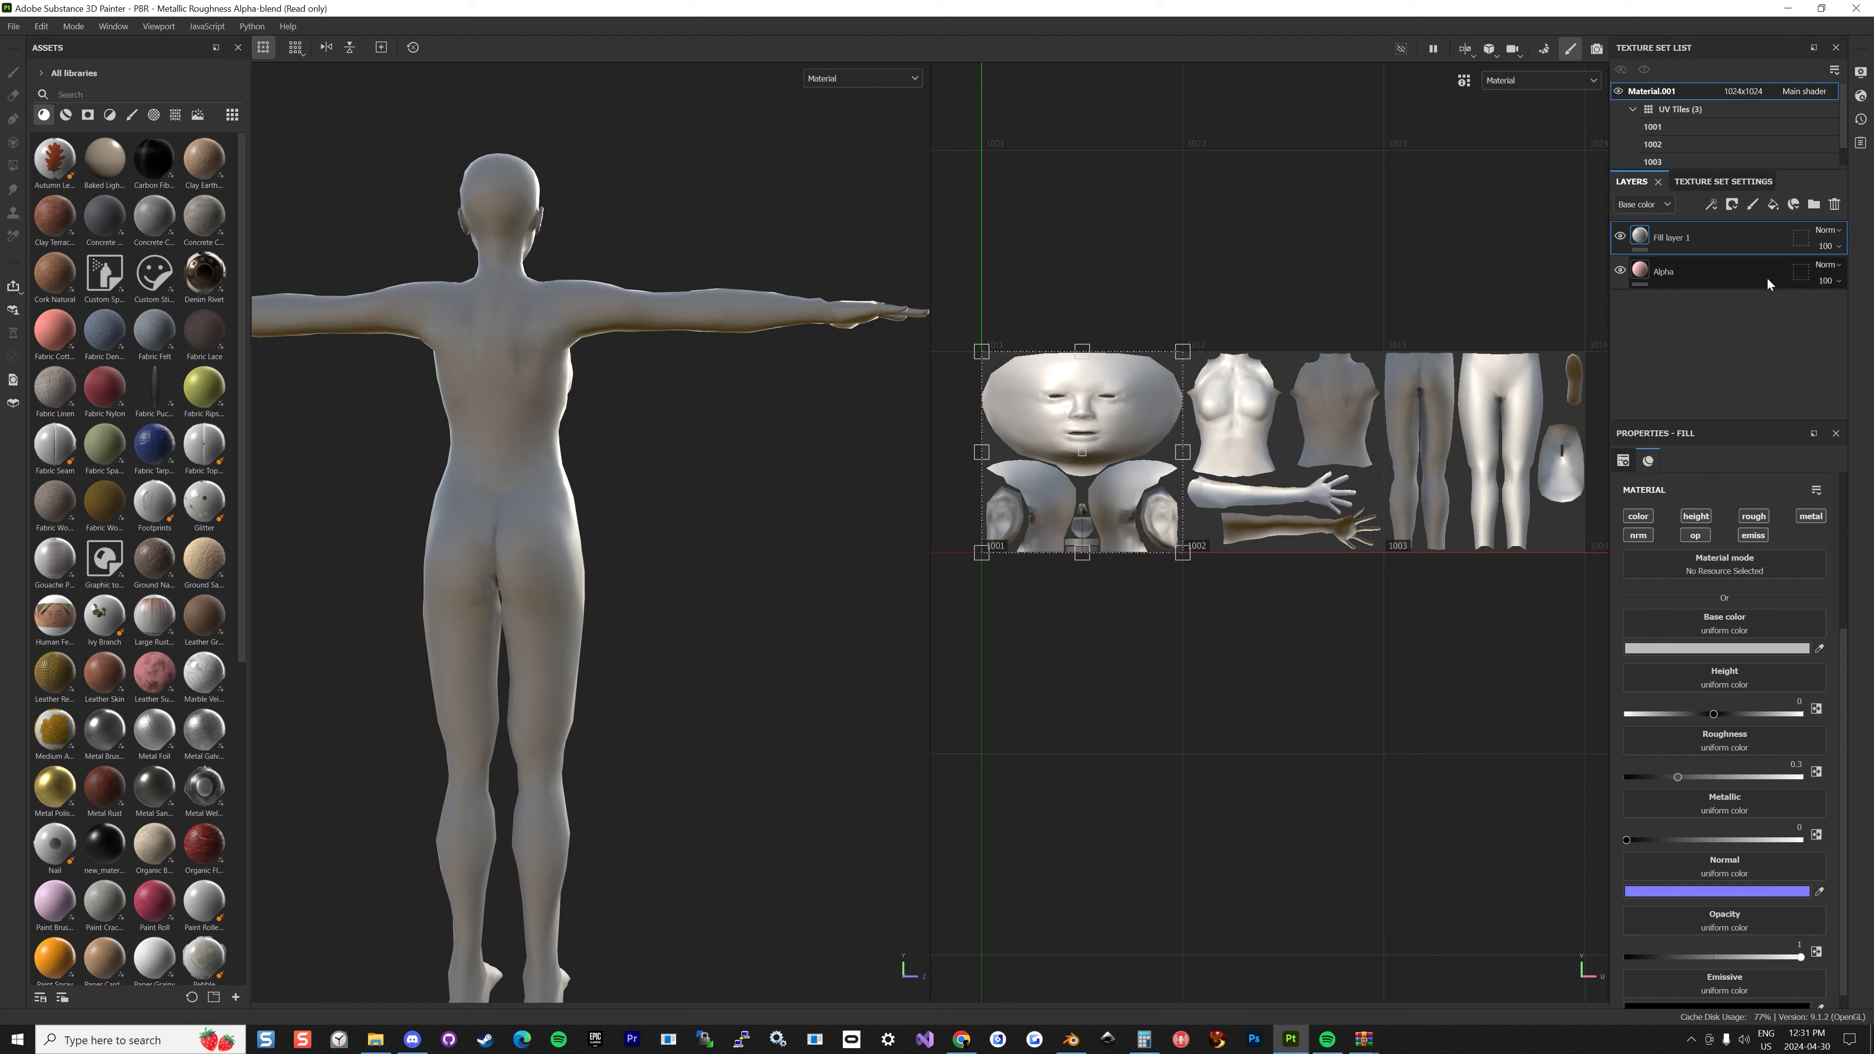
pyautogui.click(1701, 646)
pyautogui.moveTo(1624, 781); pyautogui.dragTo(1528, 871)
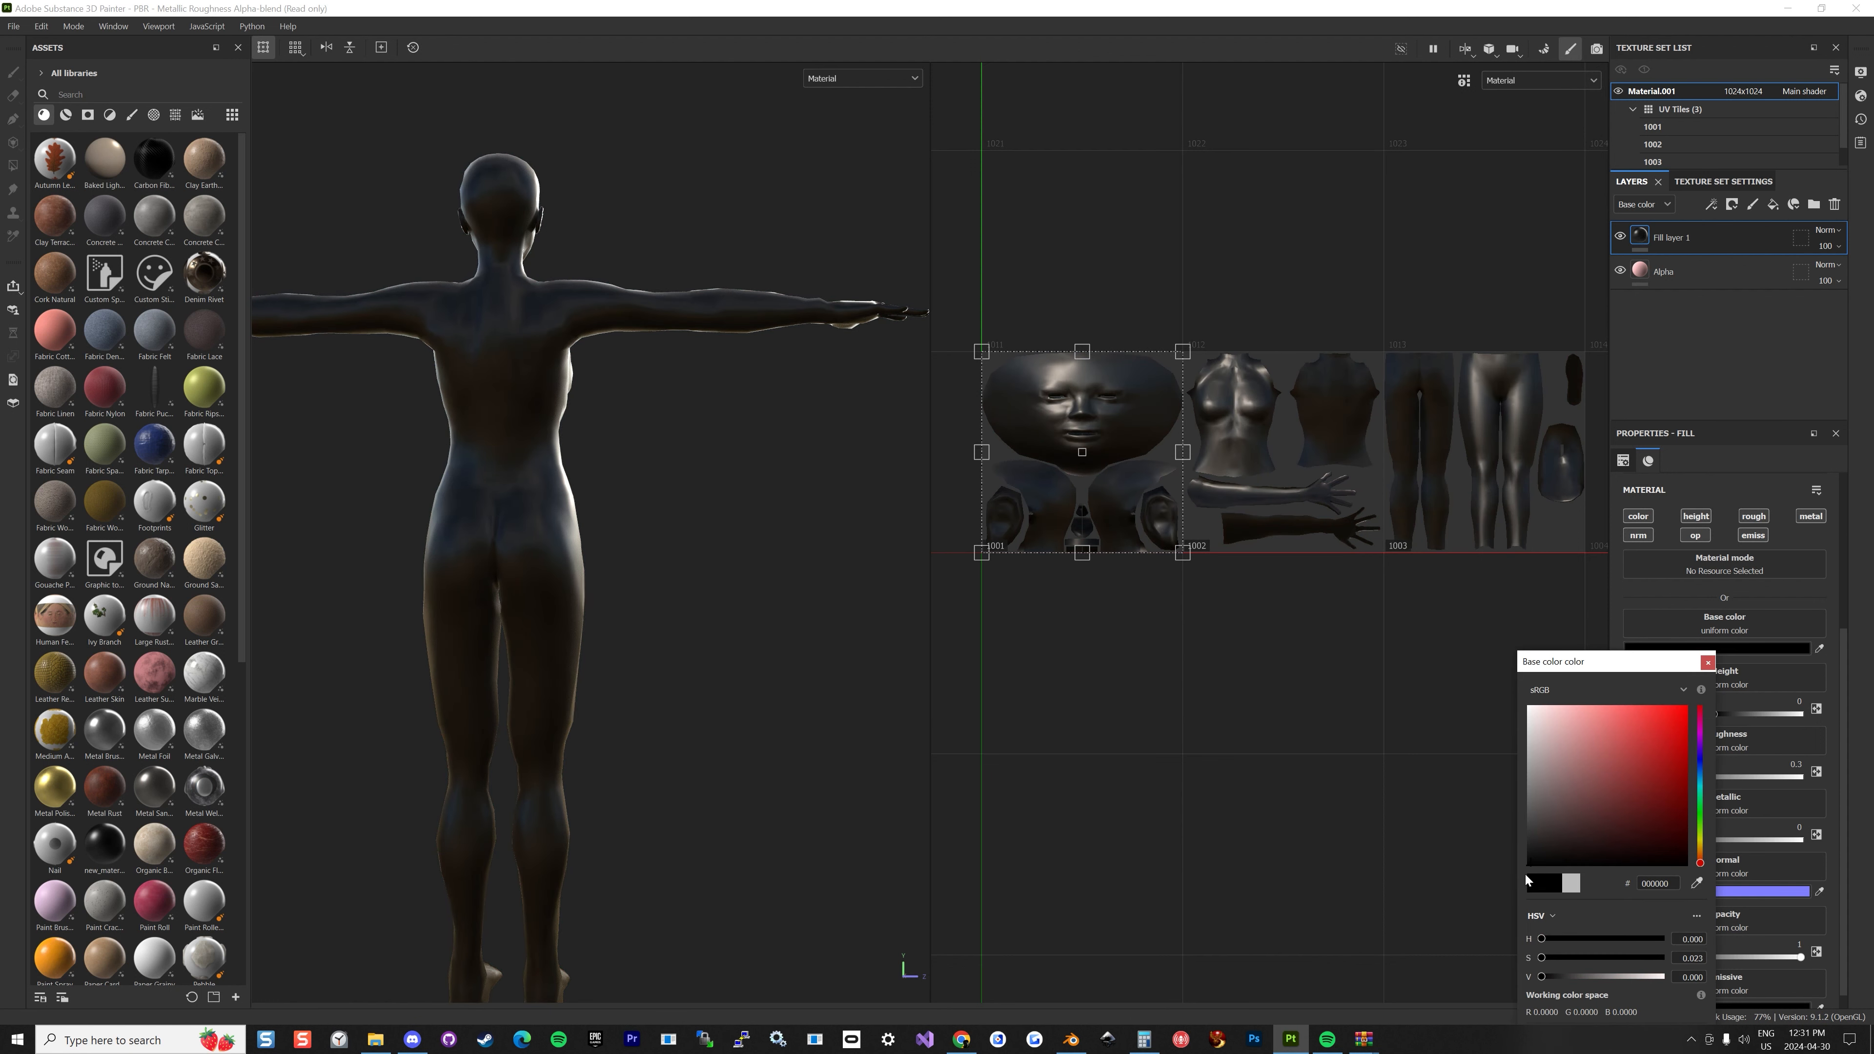
# Add a black mask to the black fill layer and put a paint effect on the mask.
pyautogui.click(1733, 205)
pyautogui.click(1741, 245)
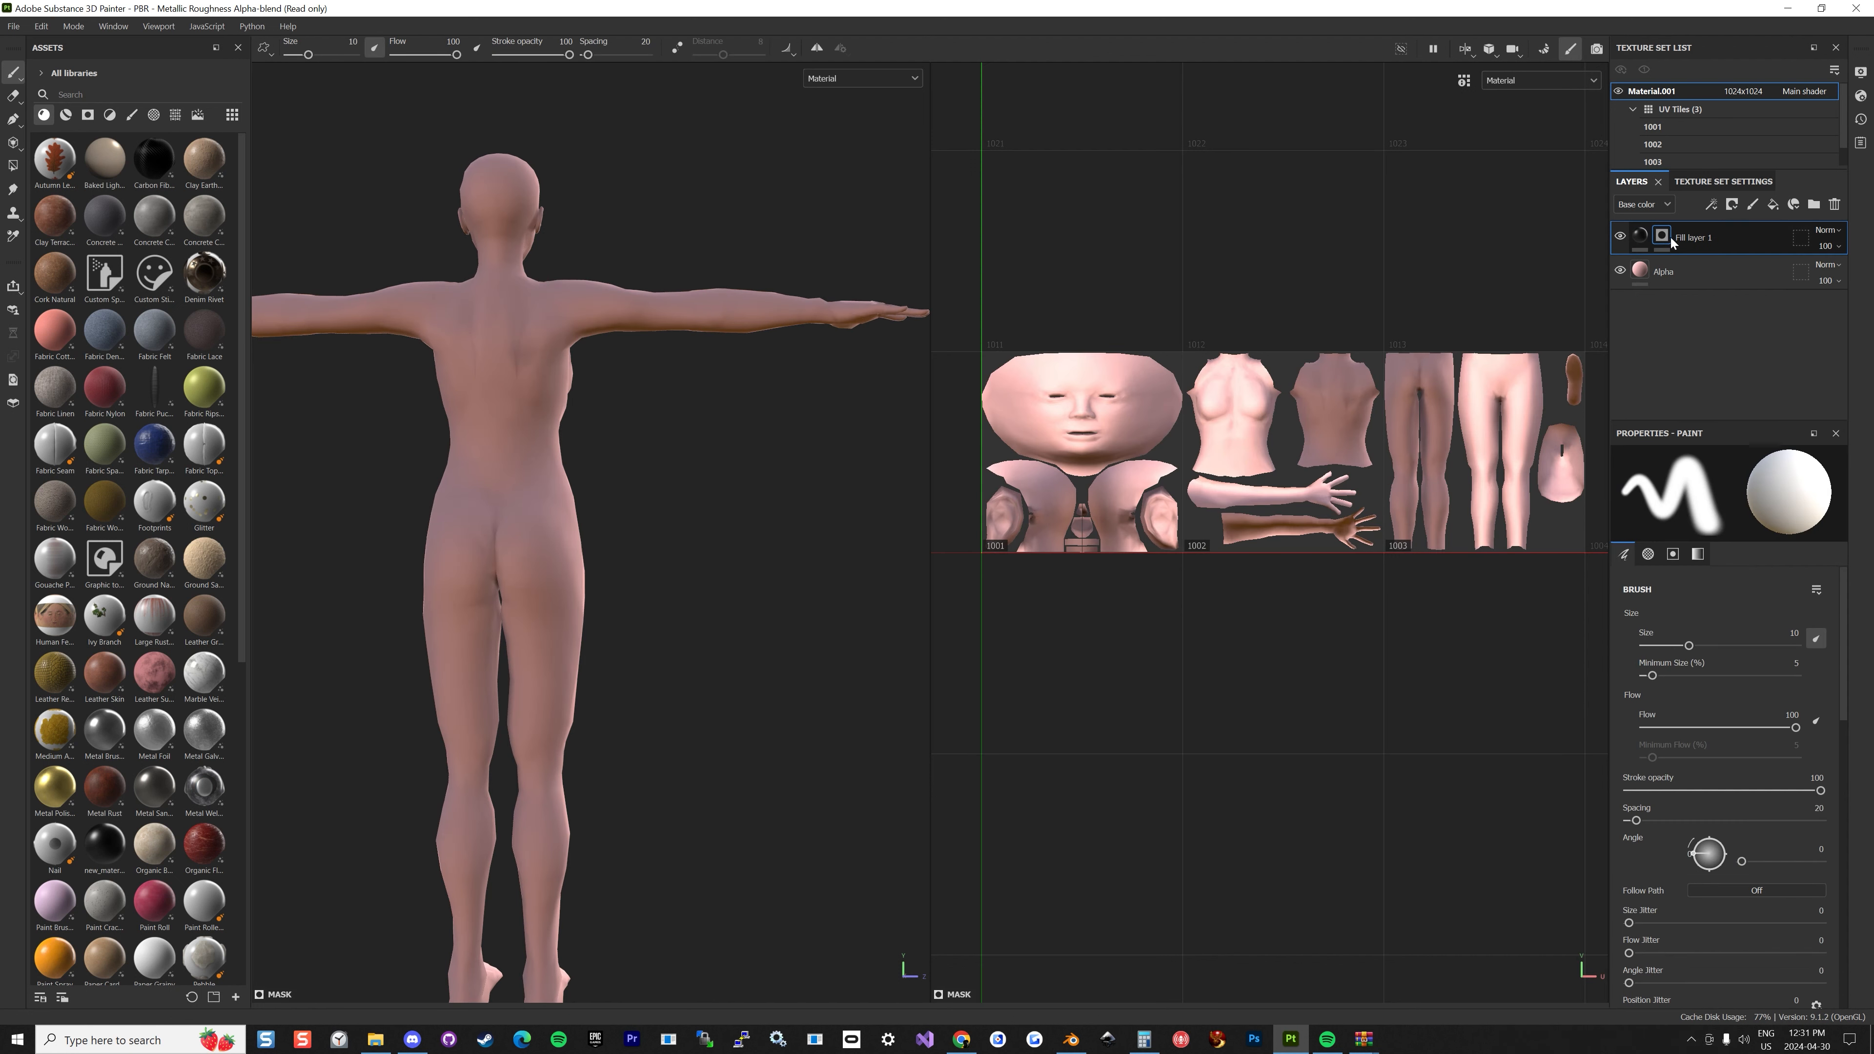
pyautogui.click(1712, 205)
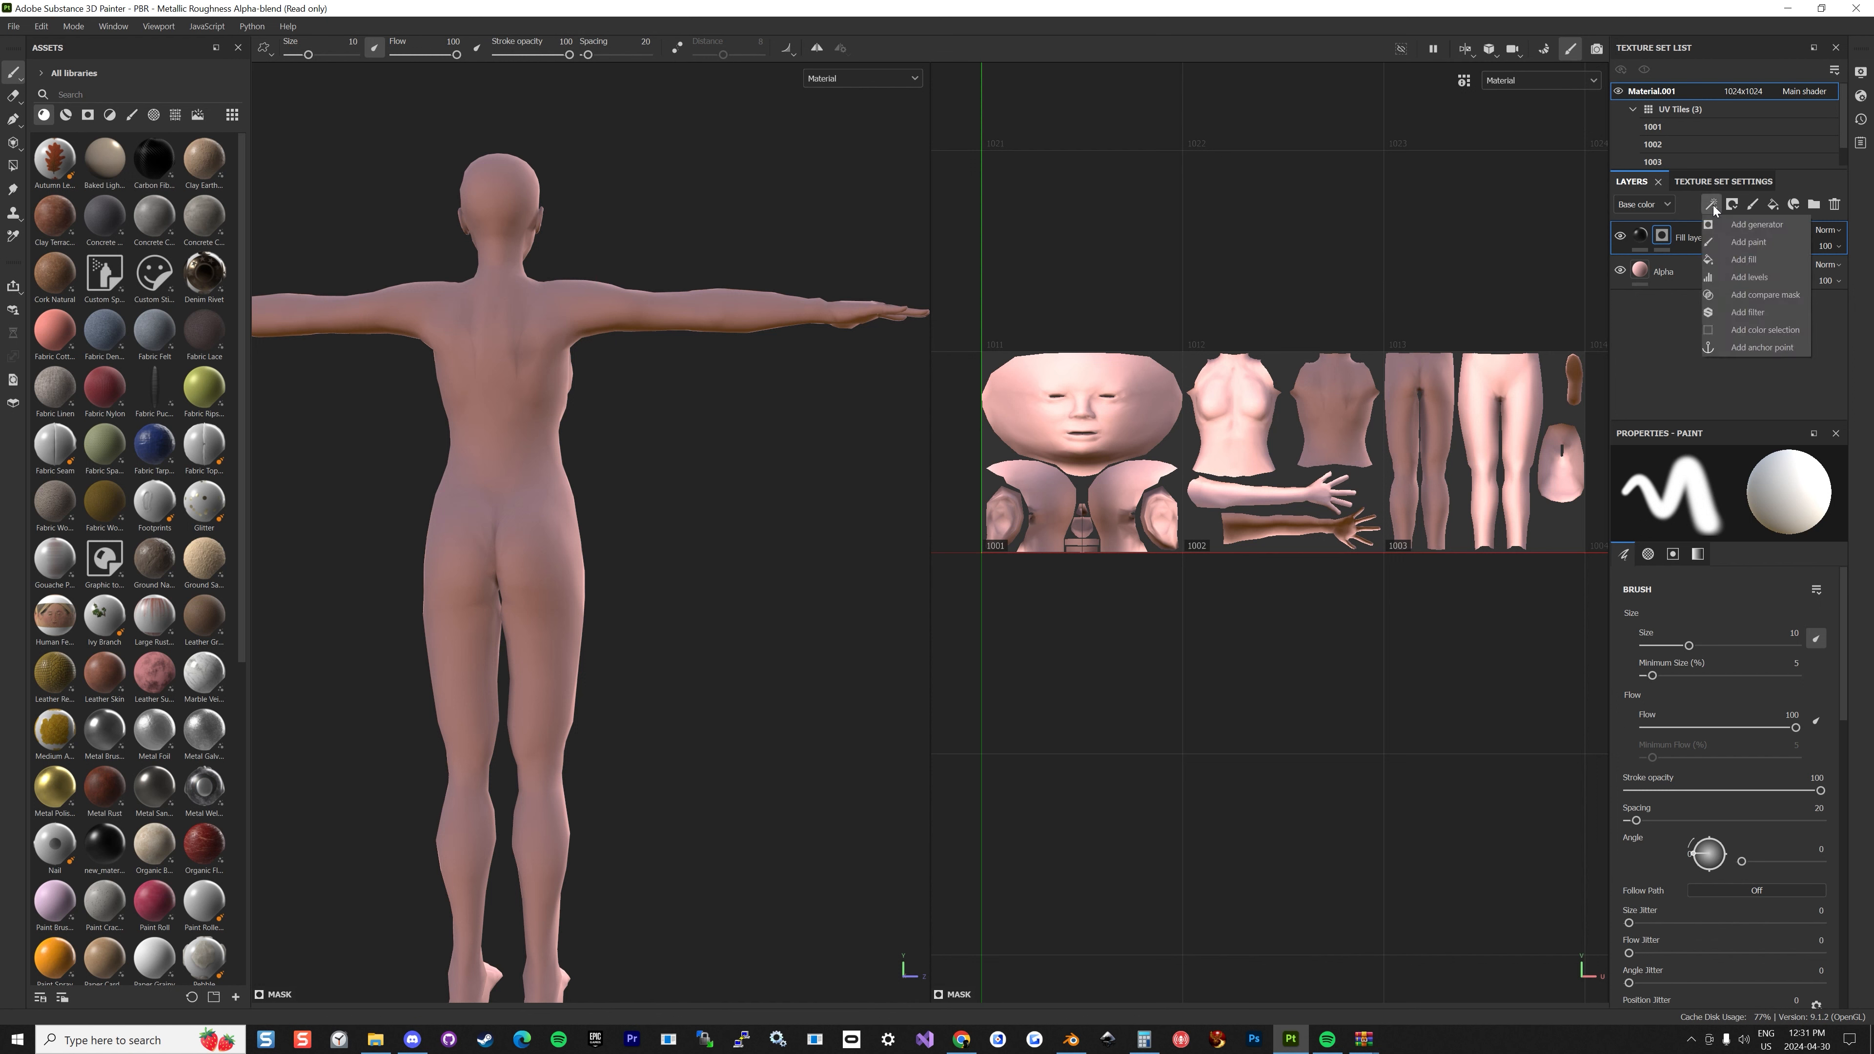
pyautogui.click(1723, 244)
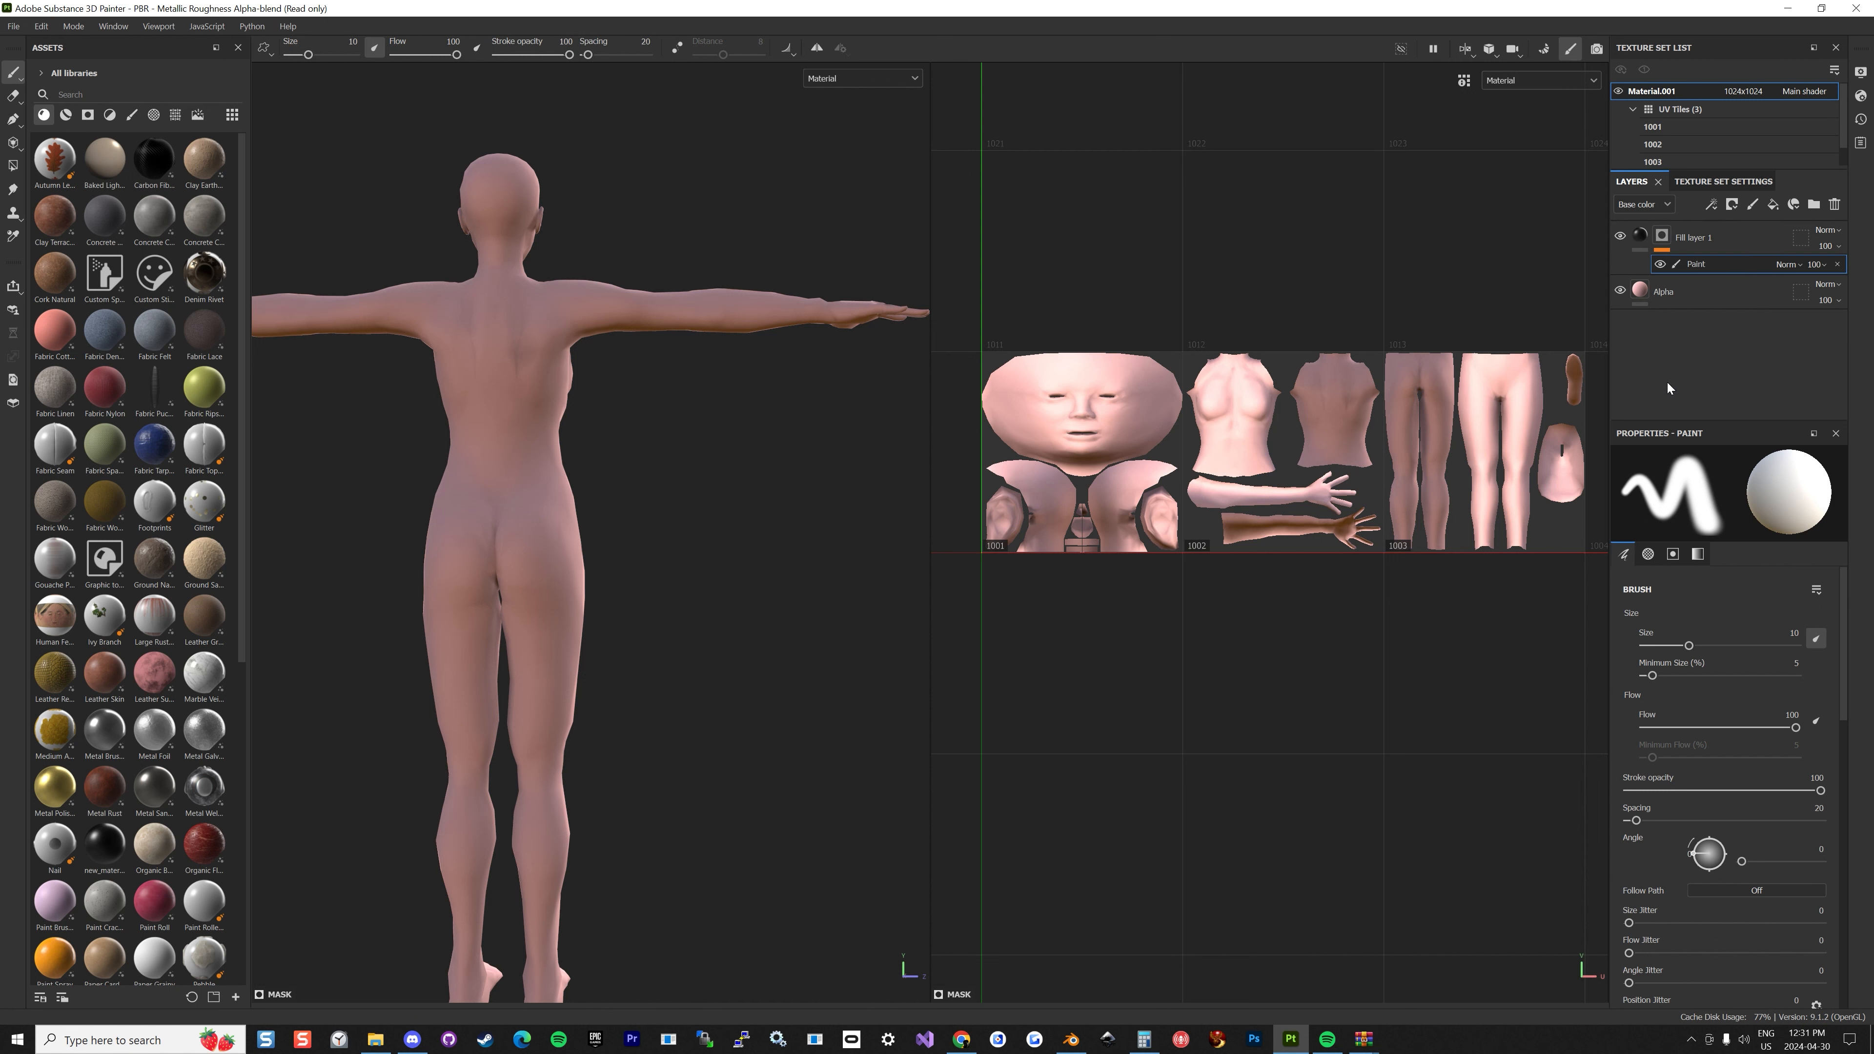
pyautogui.scroll(3, 583, 355)
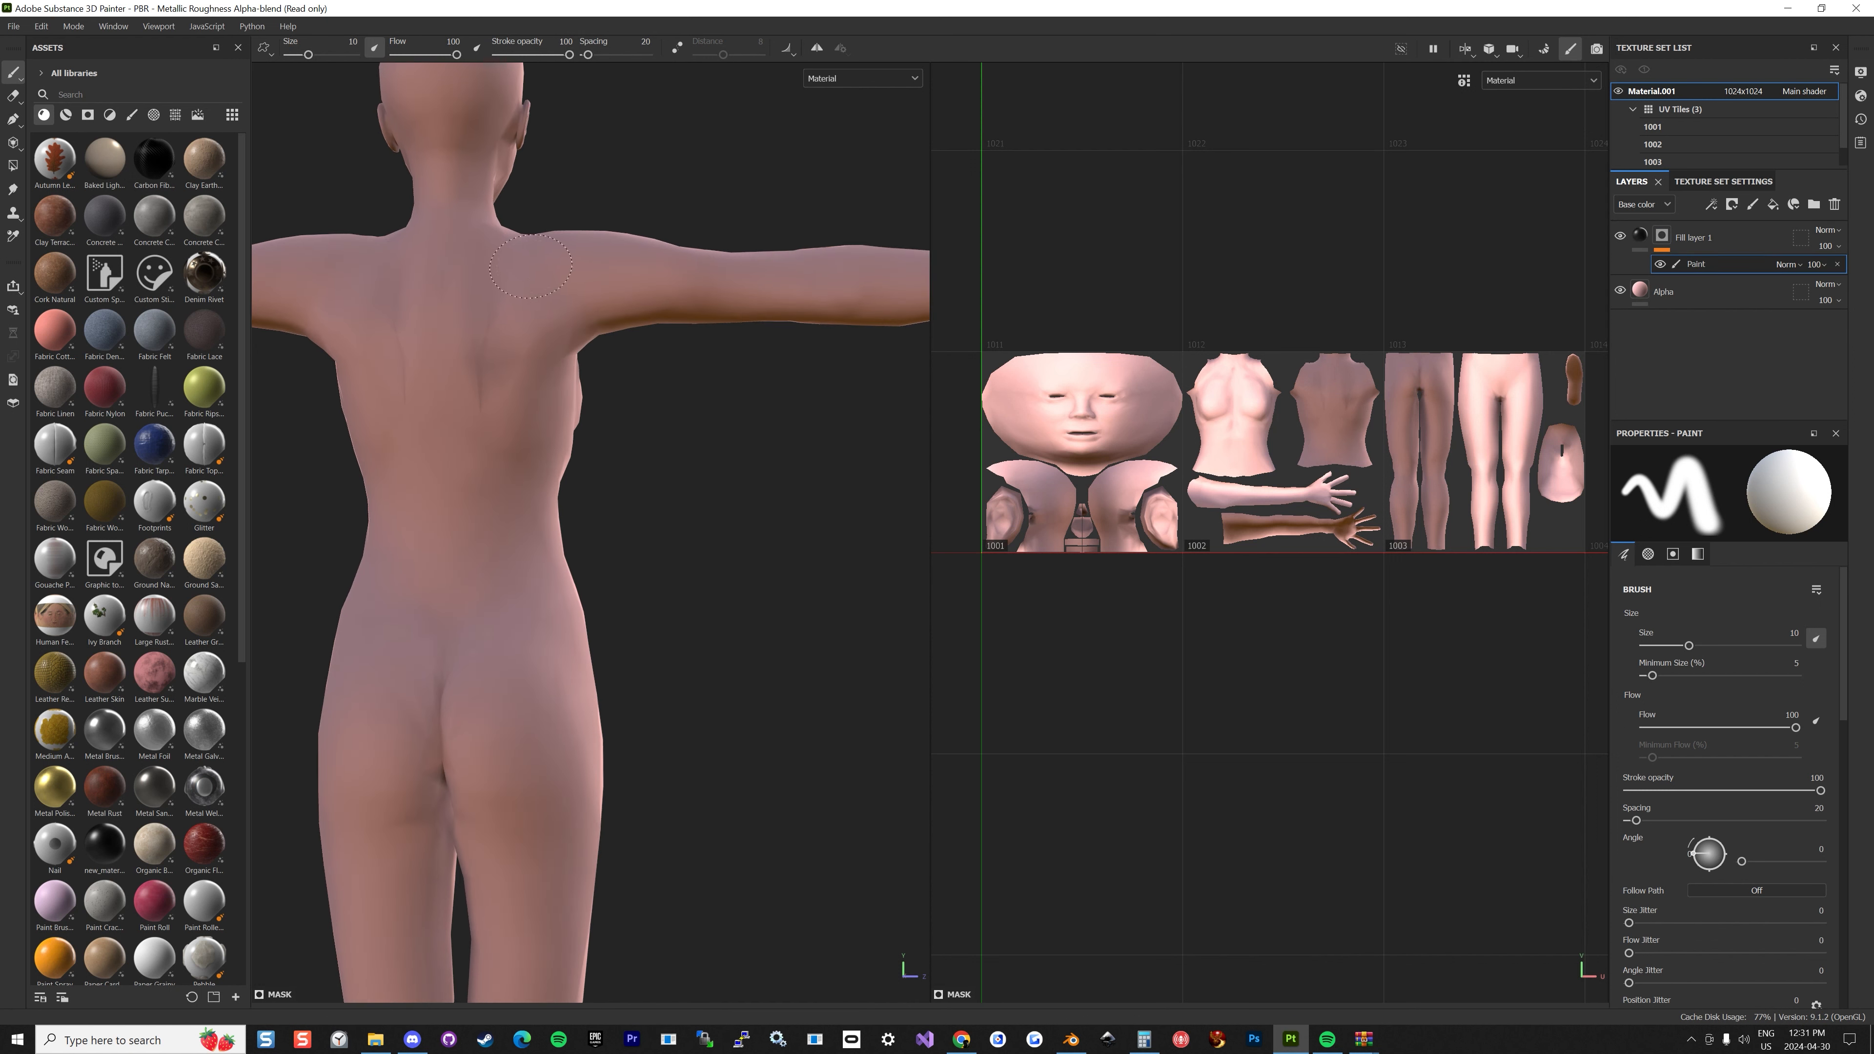
pyautogui.keyDown('alt'); pyautogui.moveTo(535, 365); pyautogui.dragTo(251, 356); pyautogui.keyUp('alt')
pyautogui.keyDown('alt'); pyautogui.moveTo(640, 294); pyautogui.dragTo(405, 294); pyautogui.keyUp('alt')
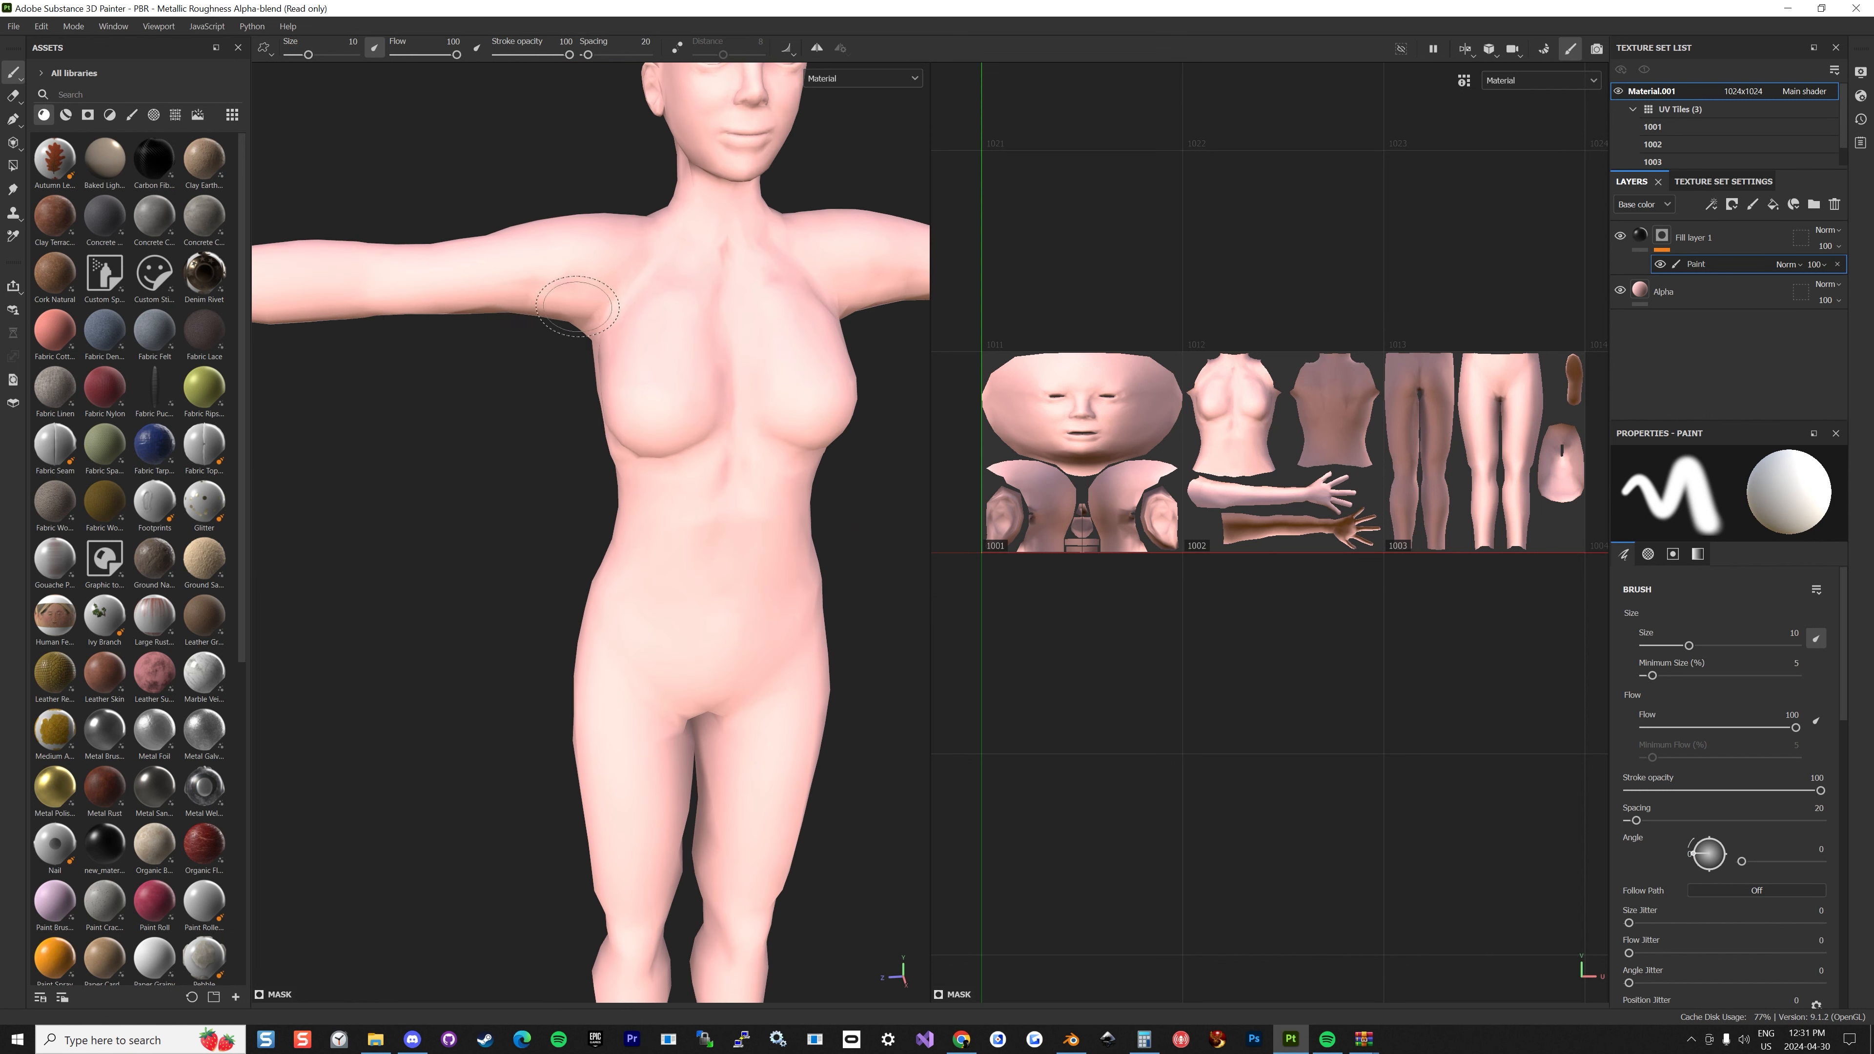
pyautogui.scroll(-3, 685, 283)
pyautogui.keyDown('alt'); pyautogui.moveTo(631, 266); pyautogui.dragTo(668, 269); pyautogui.keyUp('alt')
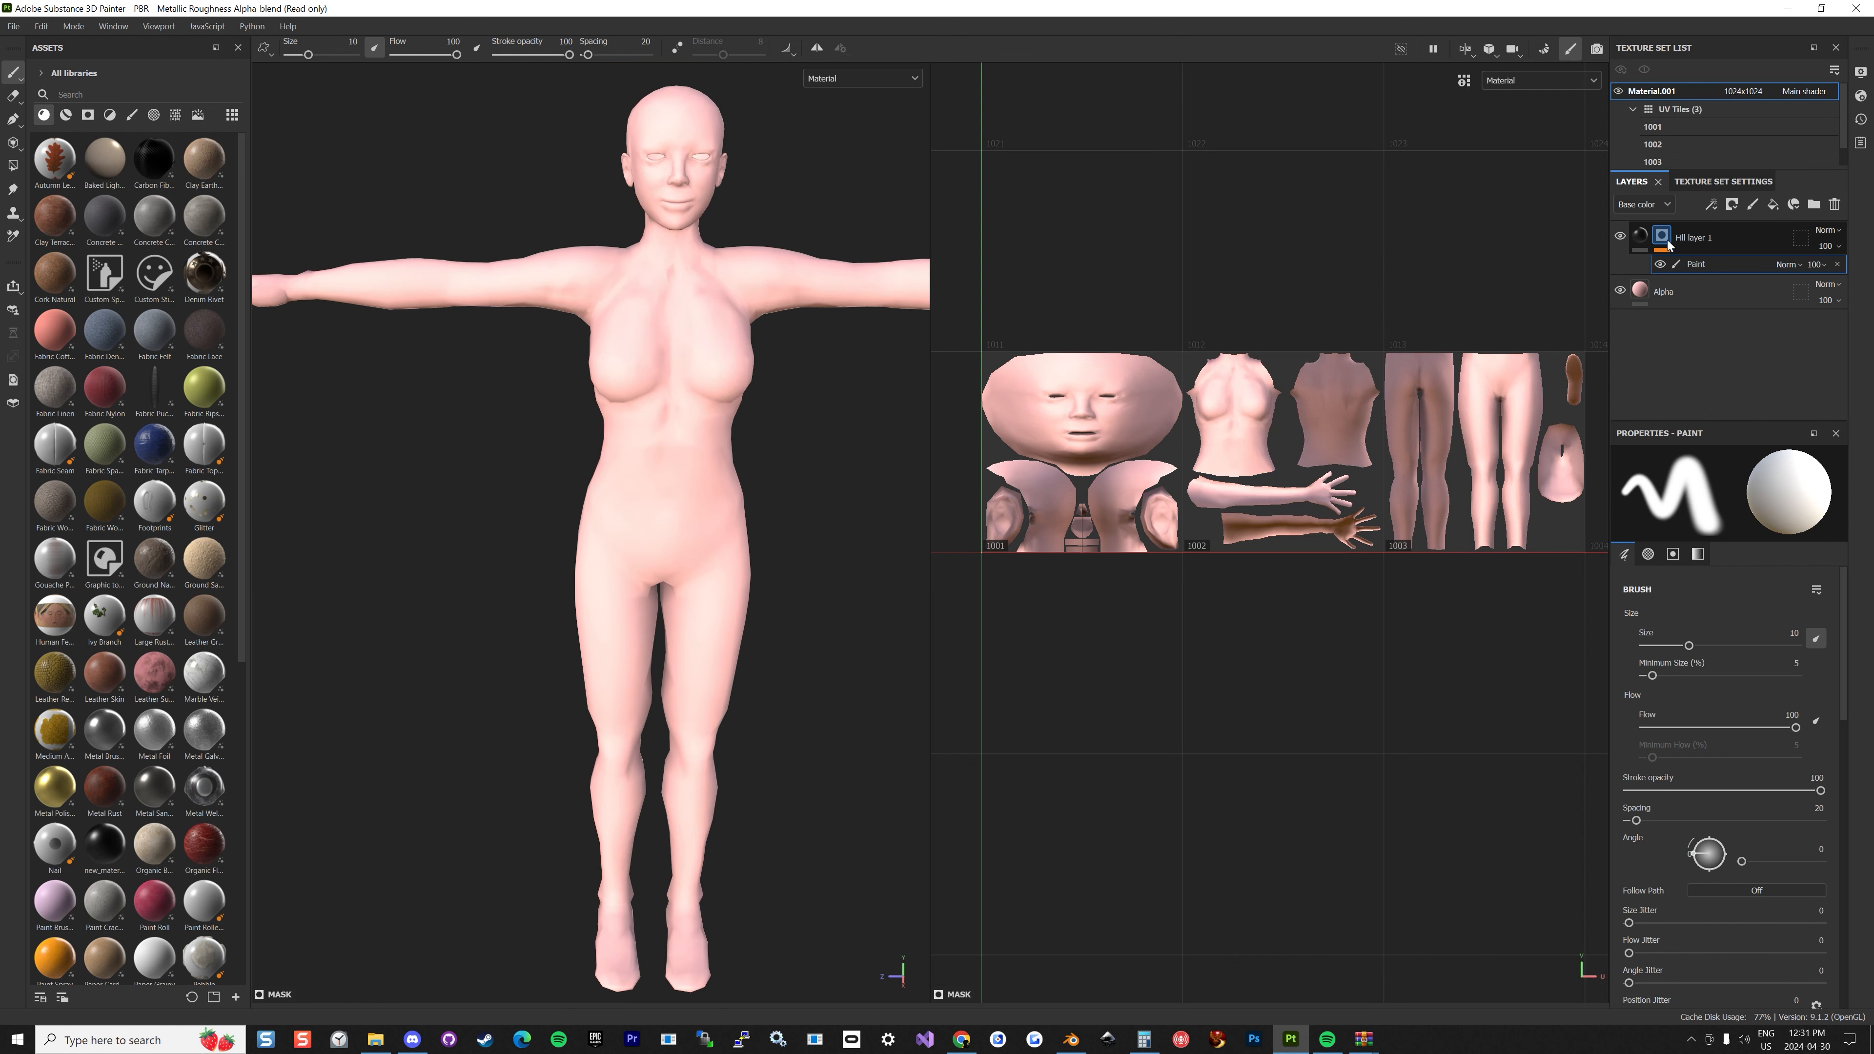
# Limit the black fill layer to color, roughness and opacity by disabling normal, height, metallic and emissive, and set roughness to 1.
pyautogui.click(1642, 236)
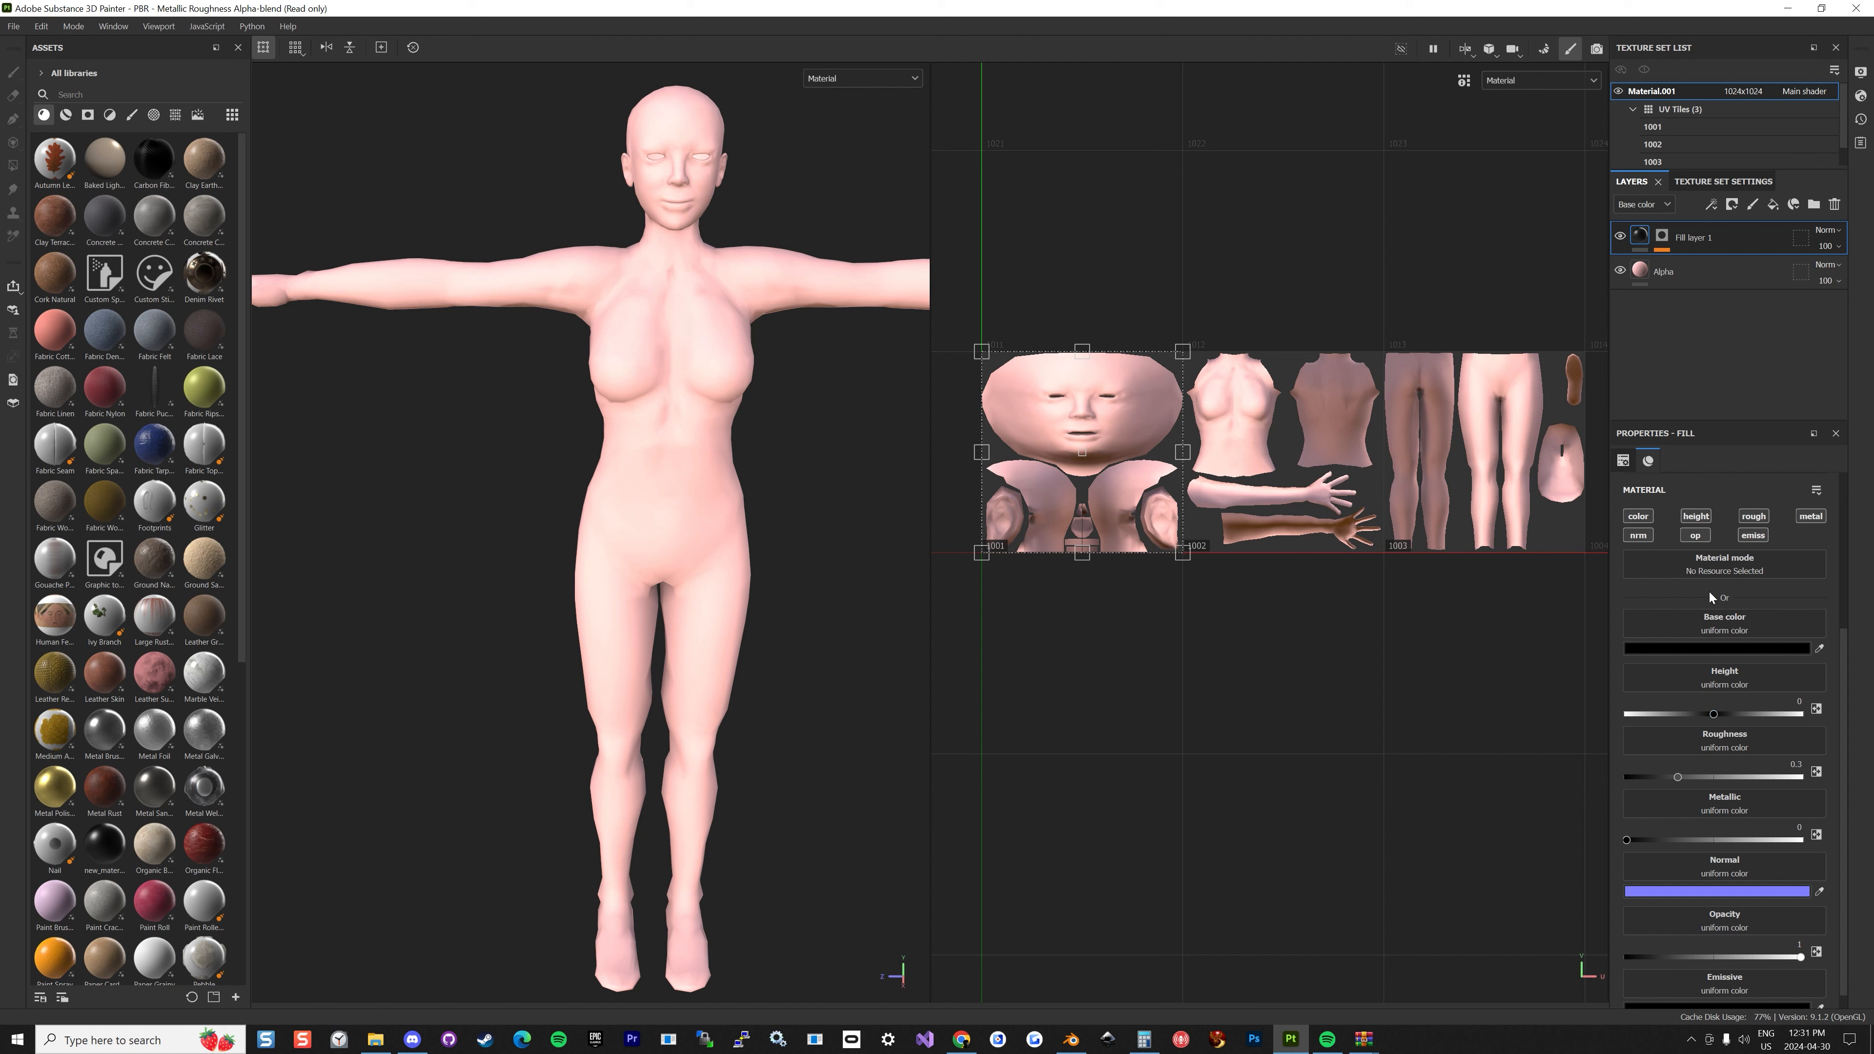
pyautogui.click(1638, 536)
pyautogui.click(1696, 516)
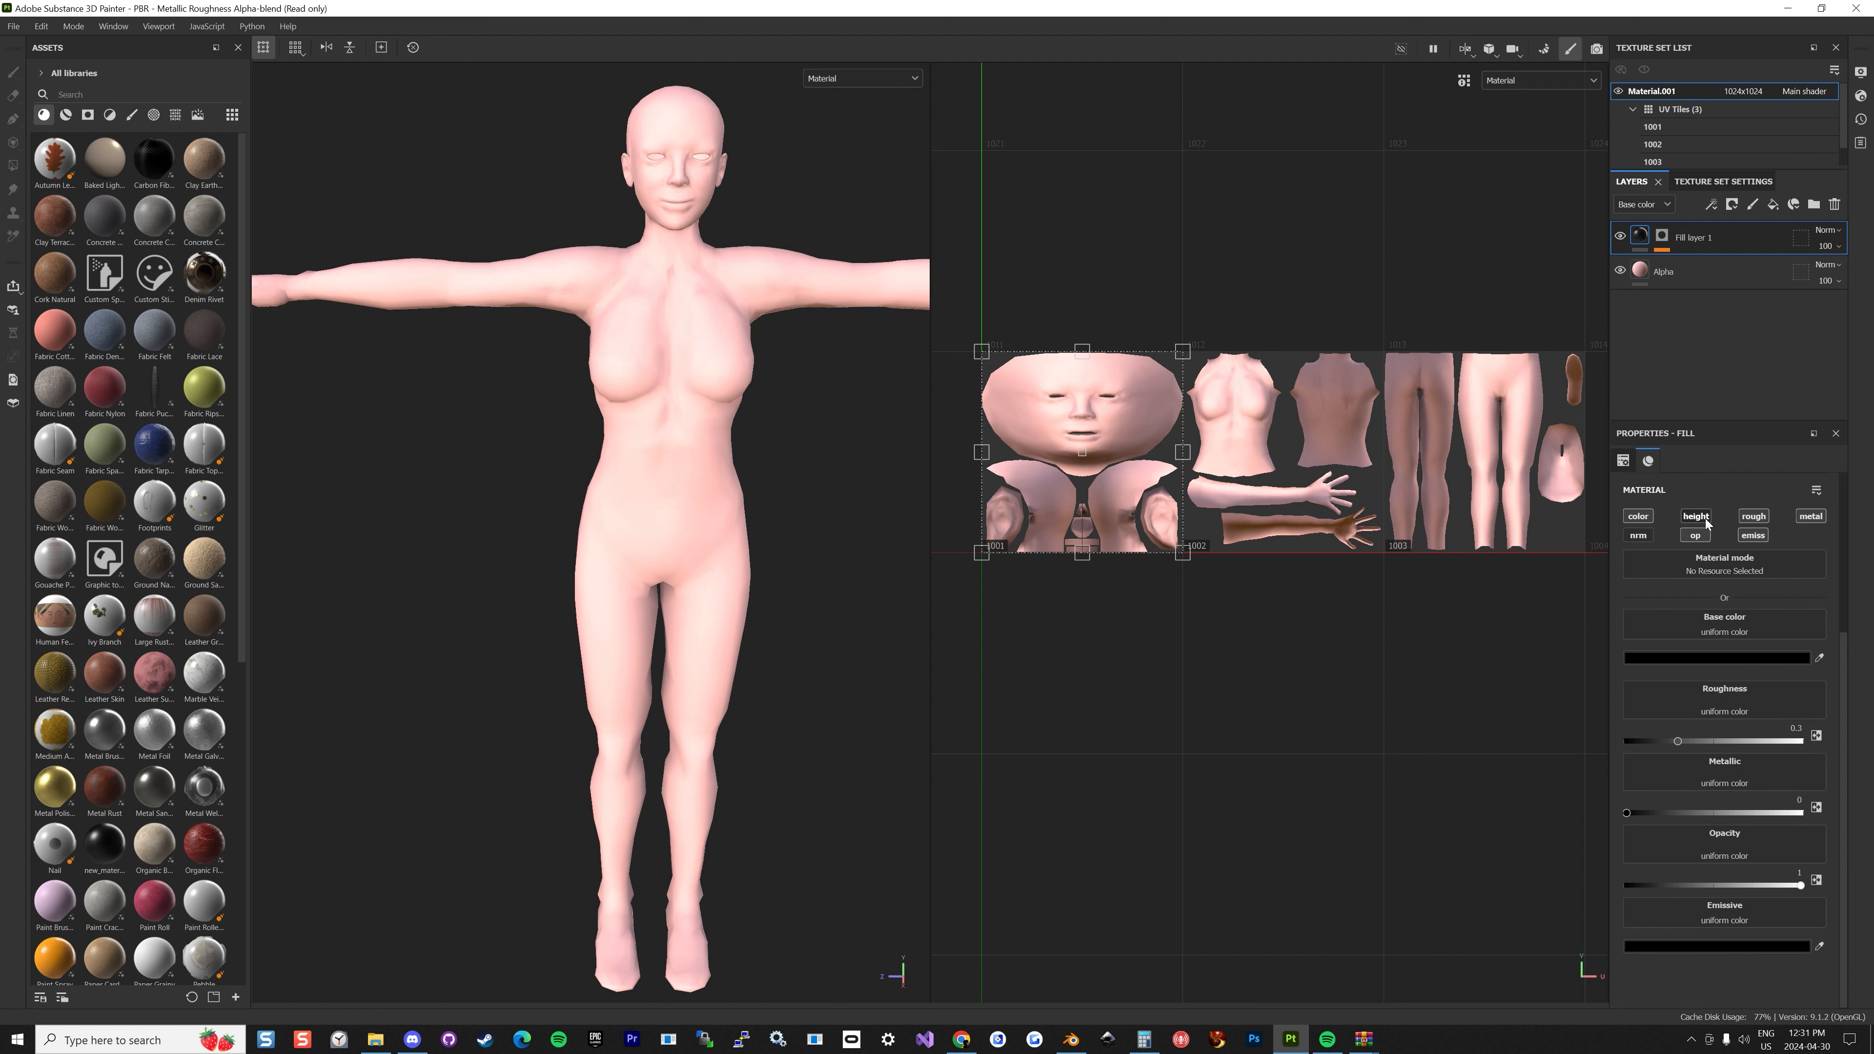
pyautogui.click(1811, 516)
pyautogui.click(1754, 536)
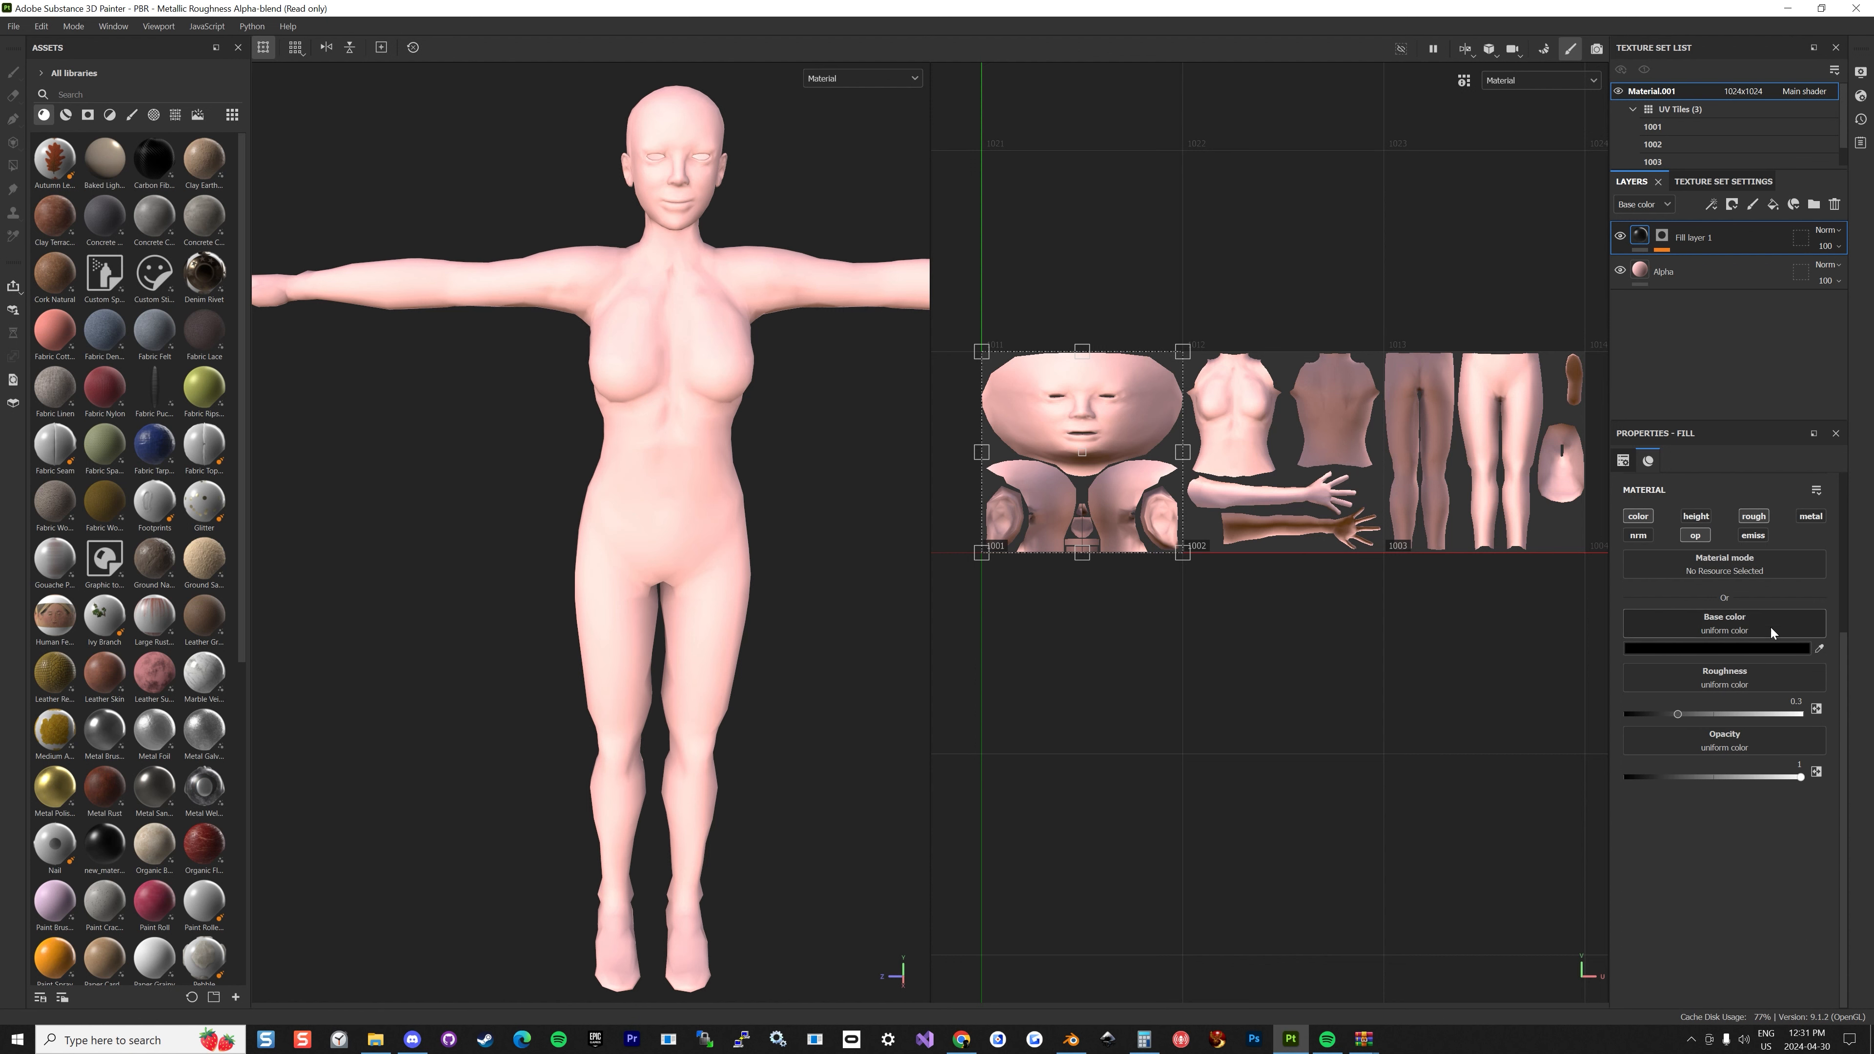
pyautogui.moveTo(1678, 714); pyautogui.dragTo(1859, 718)
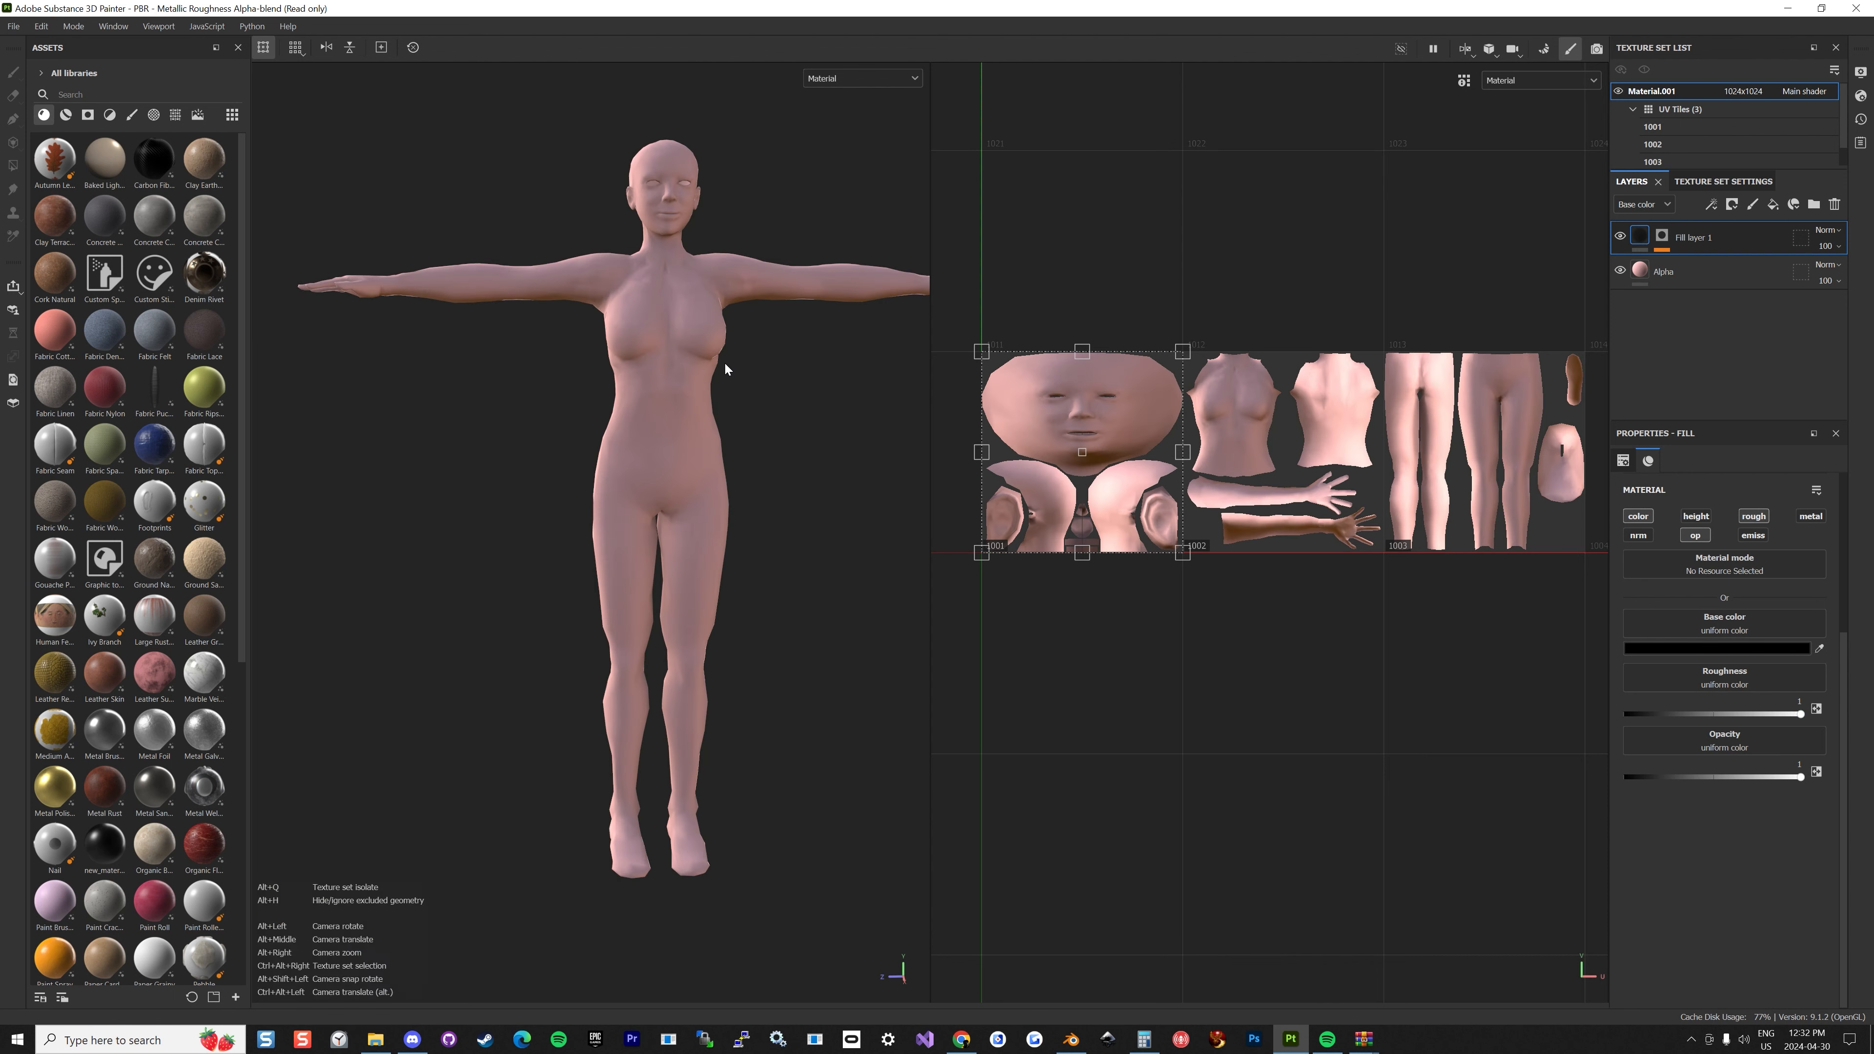
# Bring the avatar's back into view and make the paint effect in Fill layer 1's black mask active.
pyautogui.keyDown('alt'); pyautogui.moveTo(725, 362); pyautogui.dragTo(1174, 341); pyautogui.keyUp('alt')
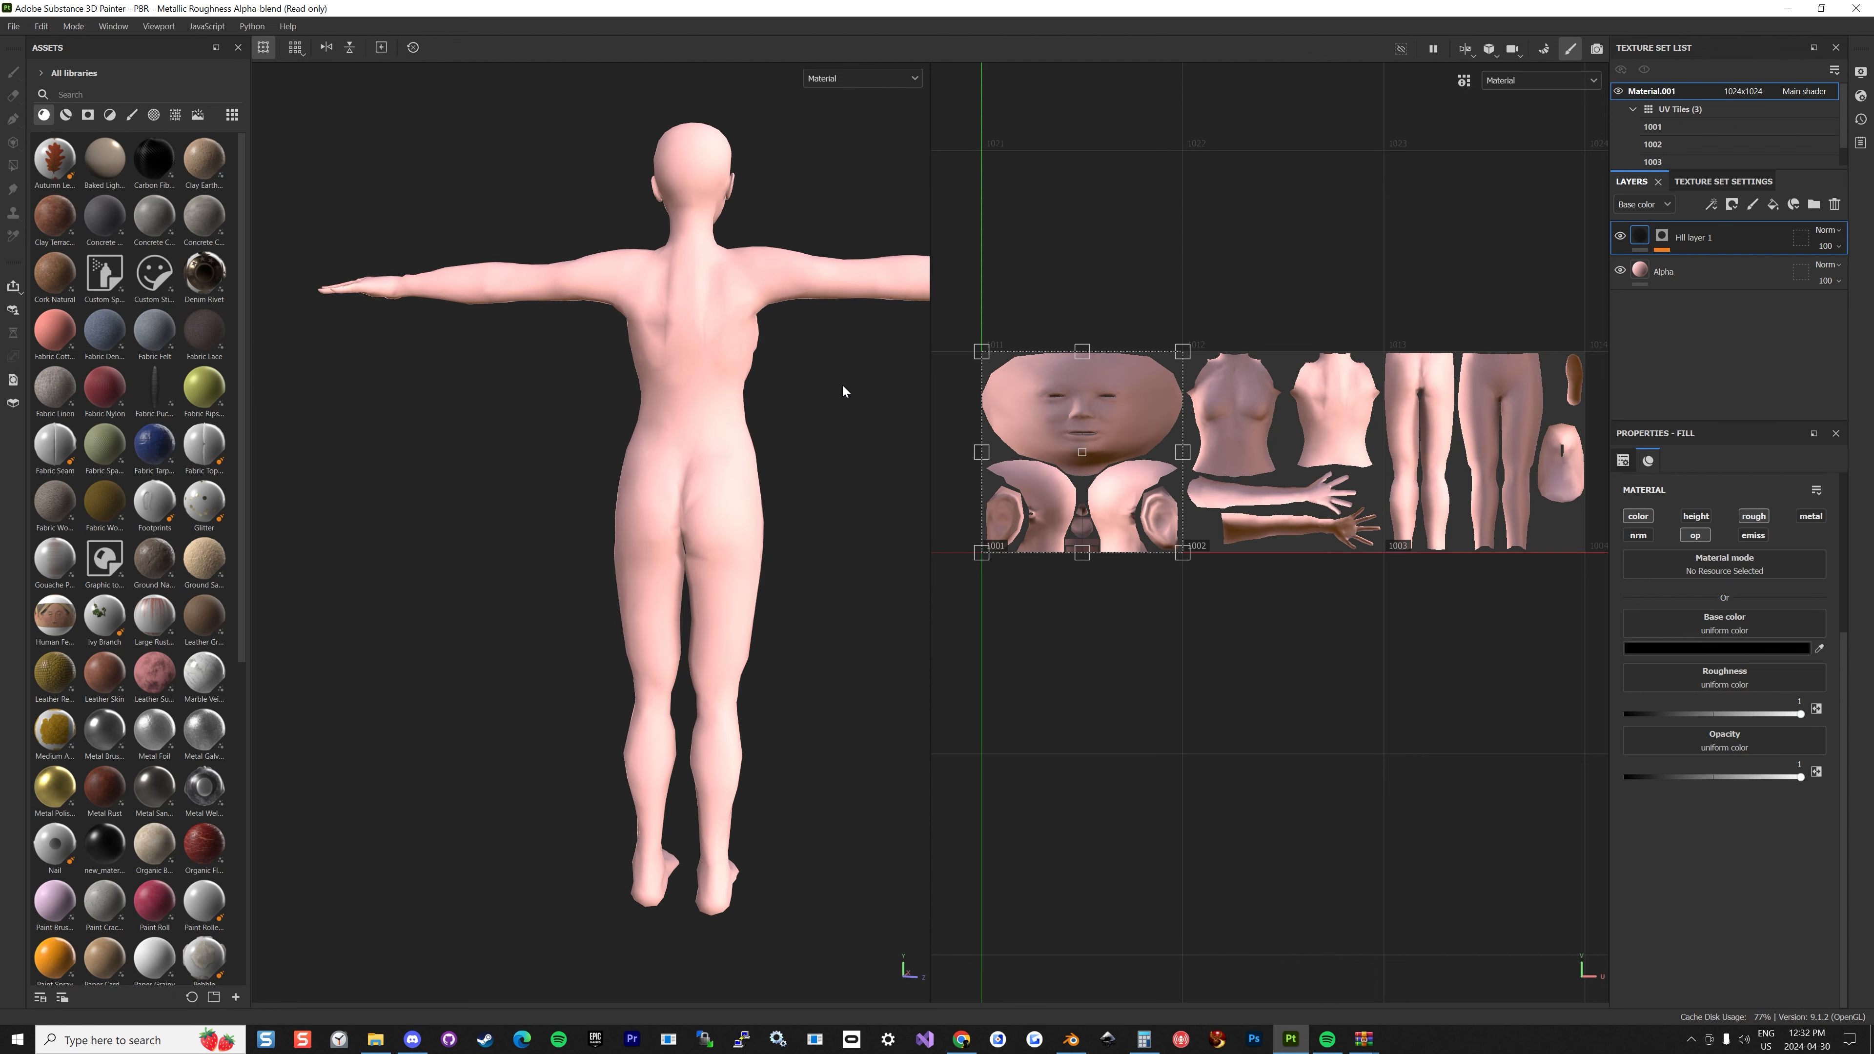
pyautogui.keyDown('alt'); pyautogui.moveTo(779, 393); pyautogui.dragTo(813, 382); pyautogui.keyUp('alt')
pyautogui.click(796, 379)
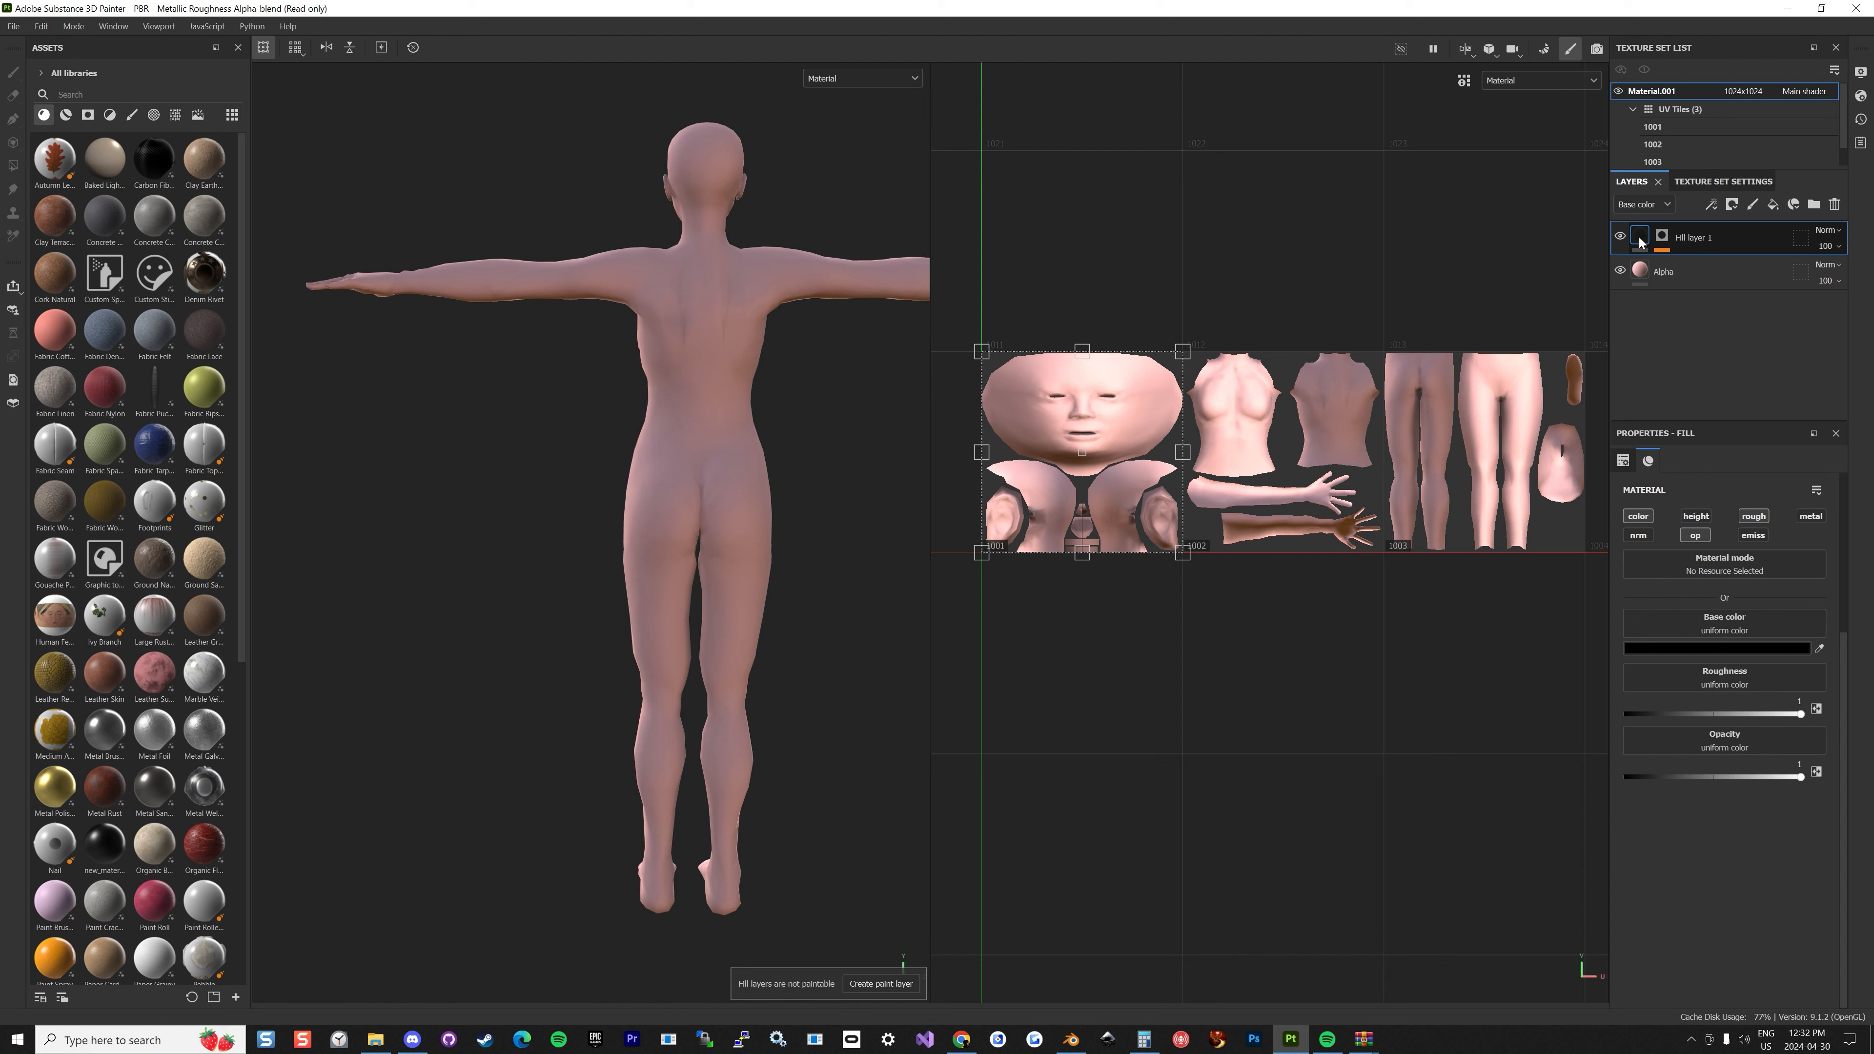
pyautogui.moveTo(1640, 242)
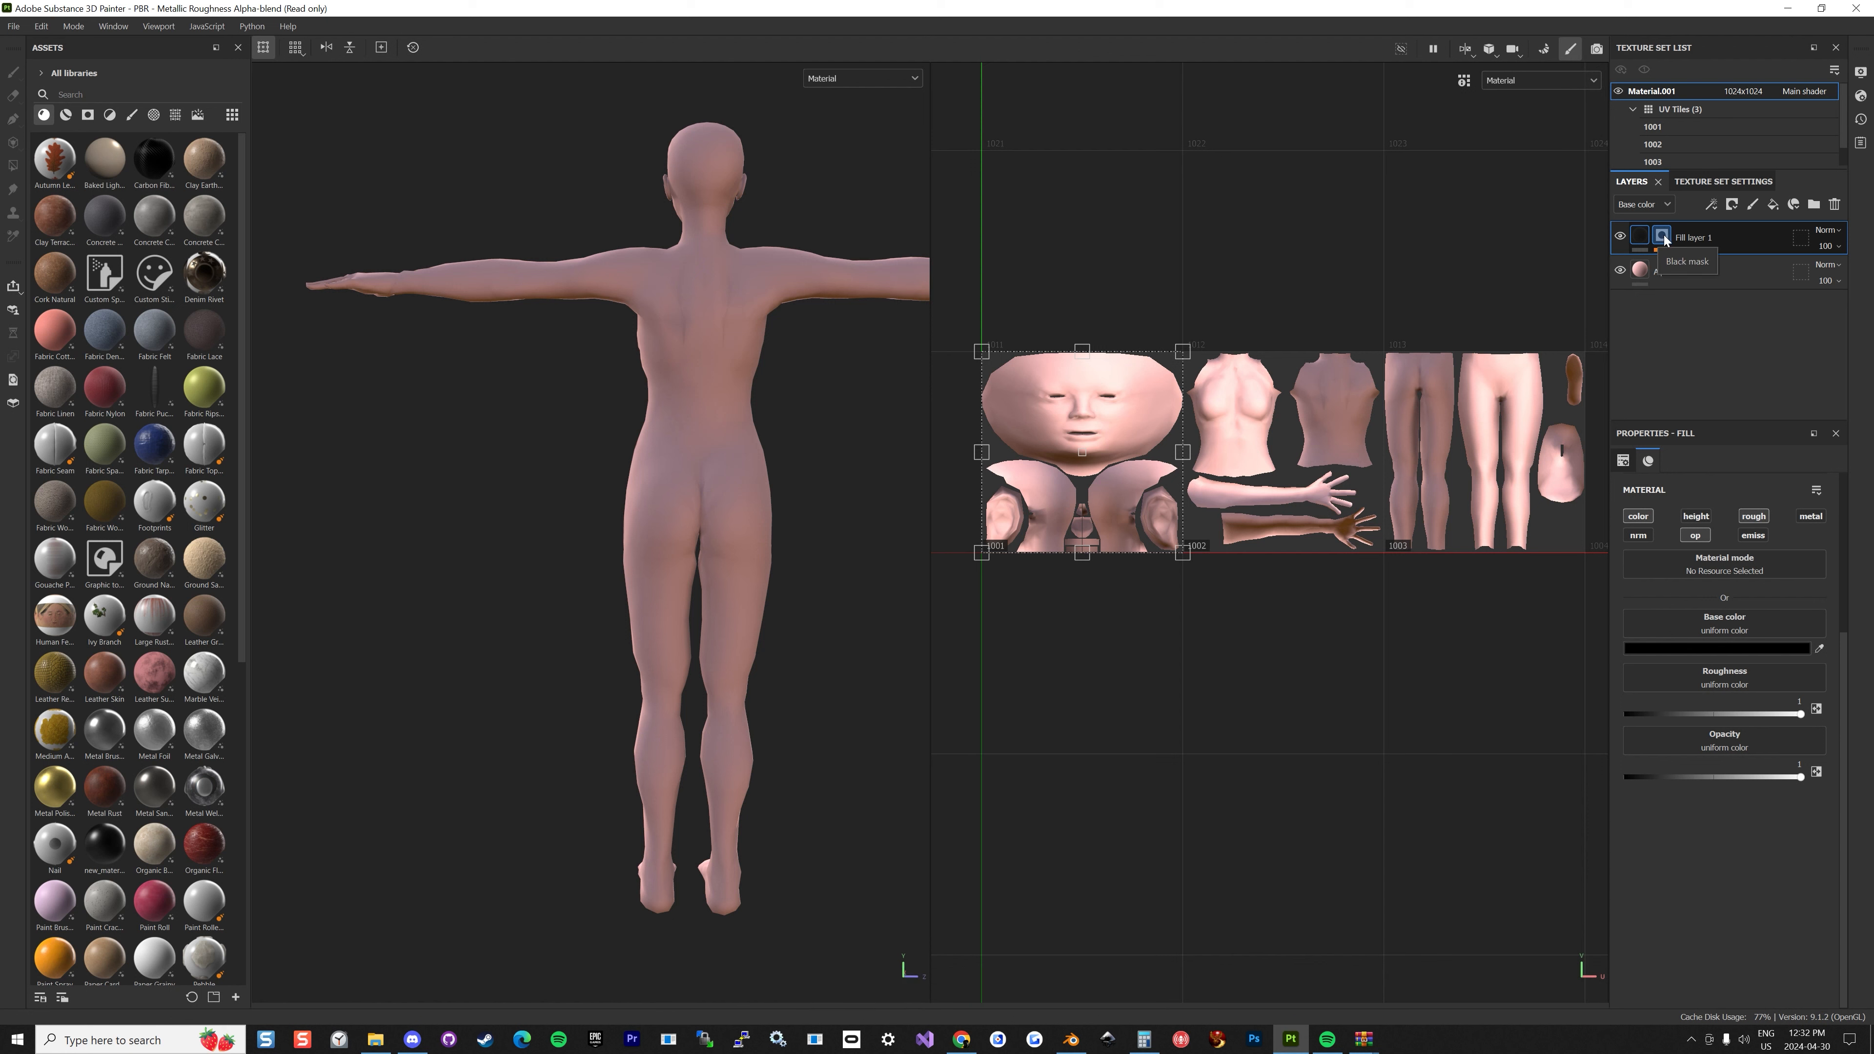
pyautogui.click(1662, 238)
pyautogui.click(1693, 265)
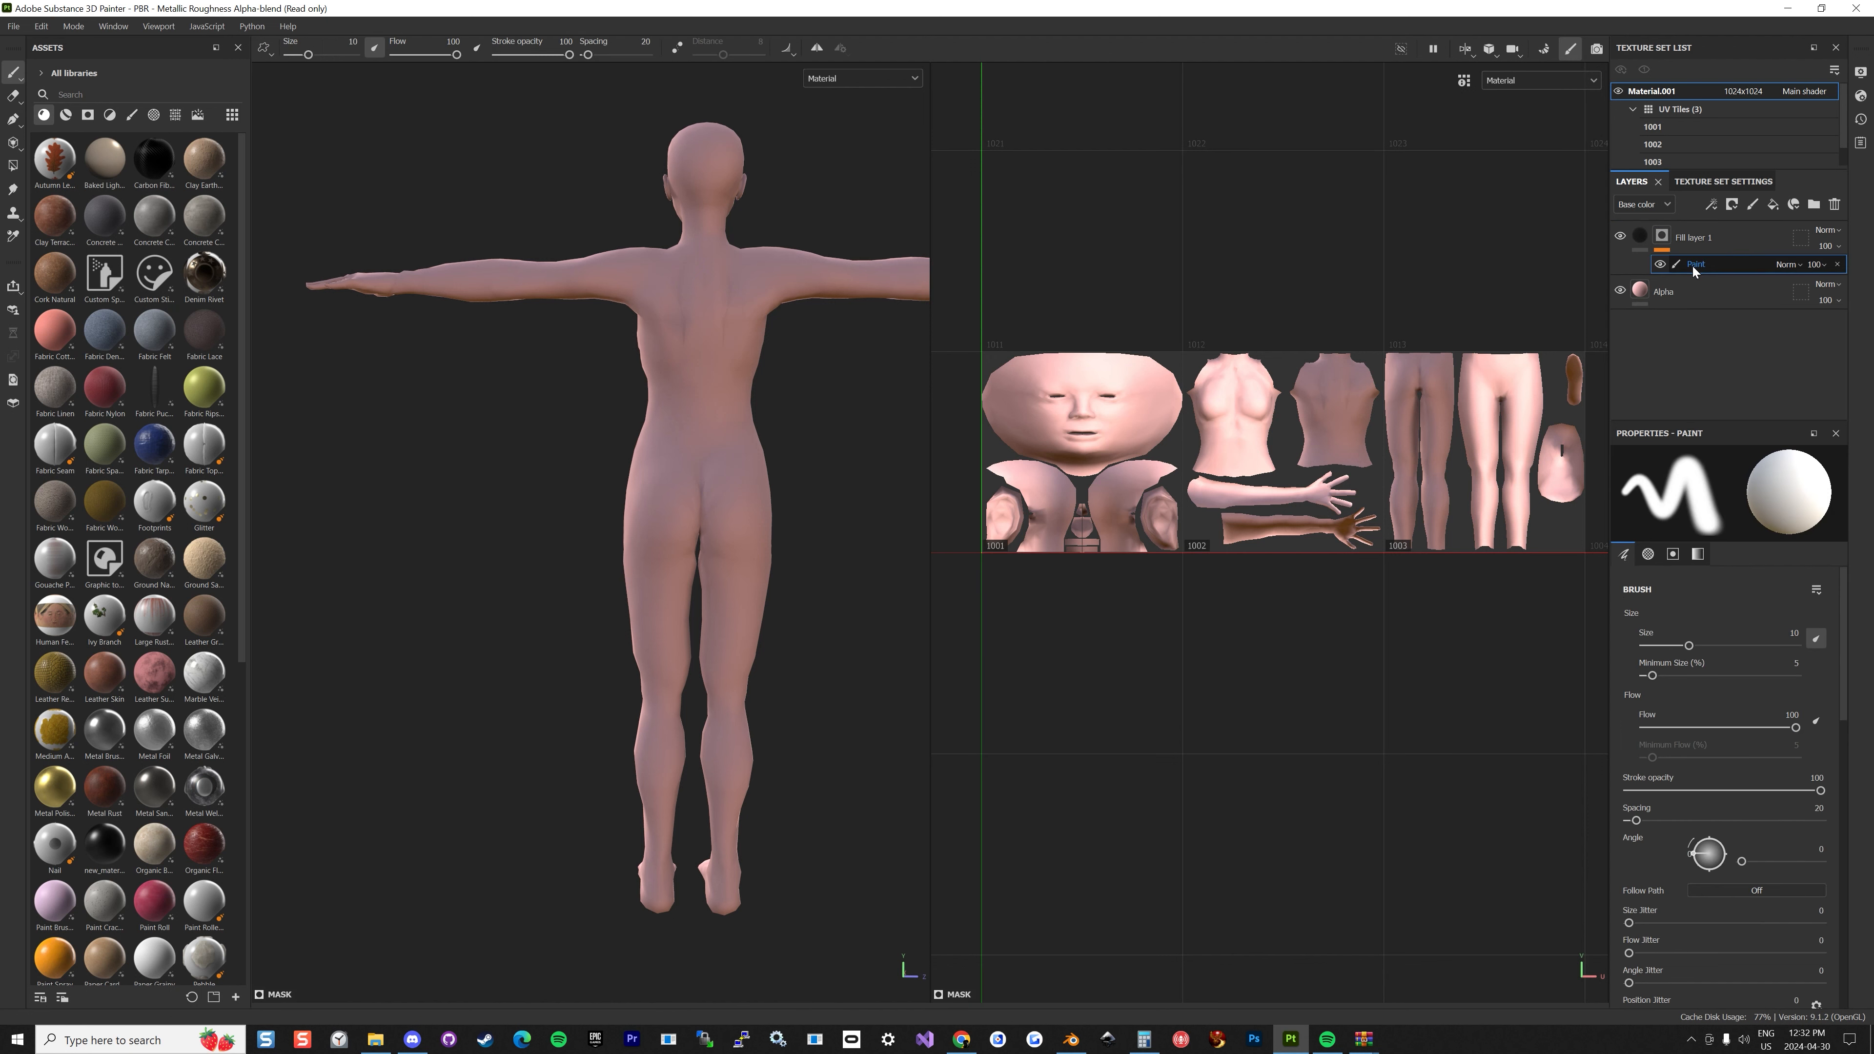
# Choose the Basic Hard brush and set its size to 1.68.
pyautogui.click(132, 114)
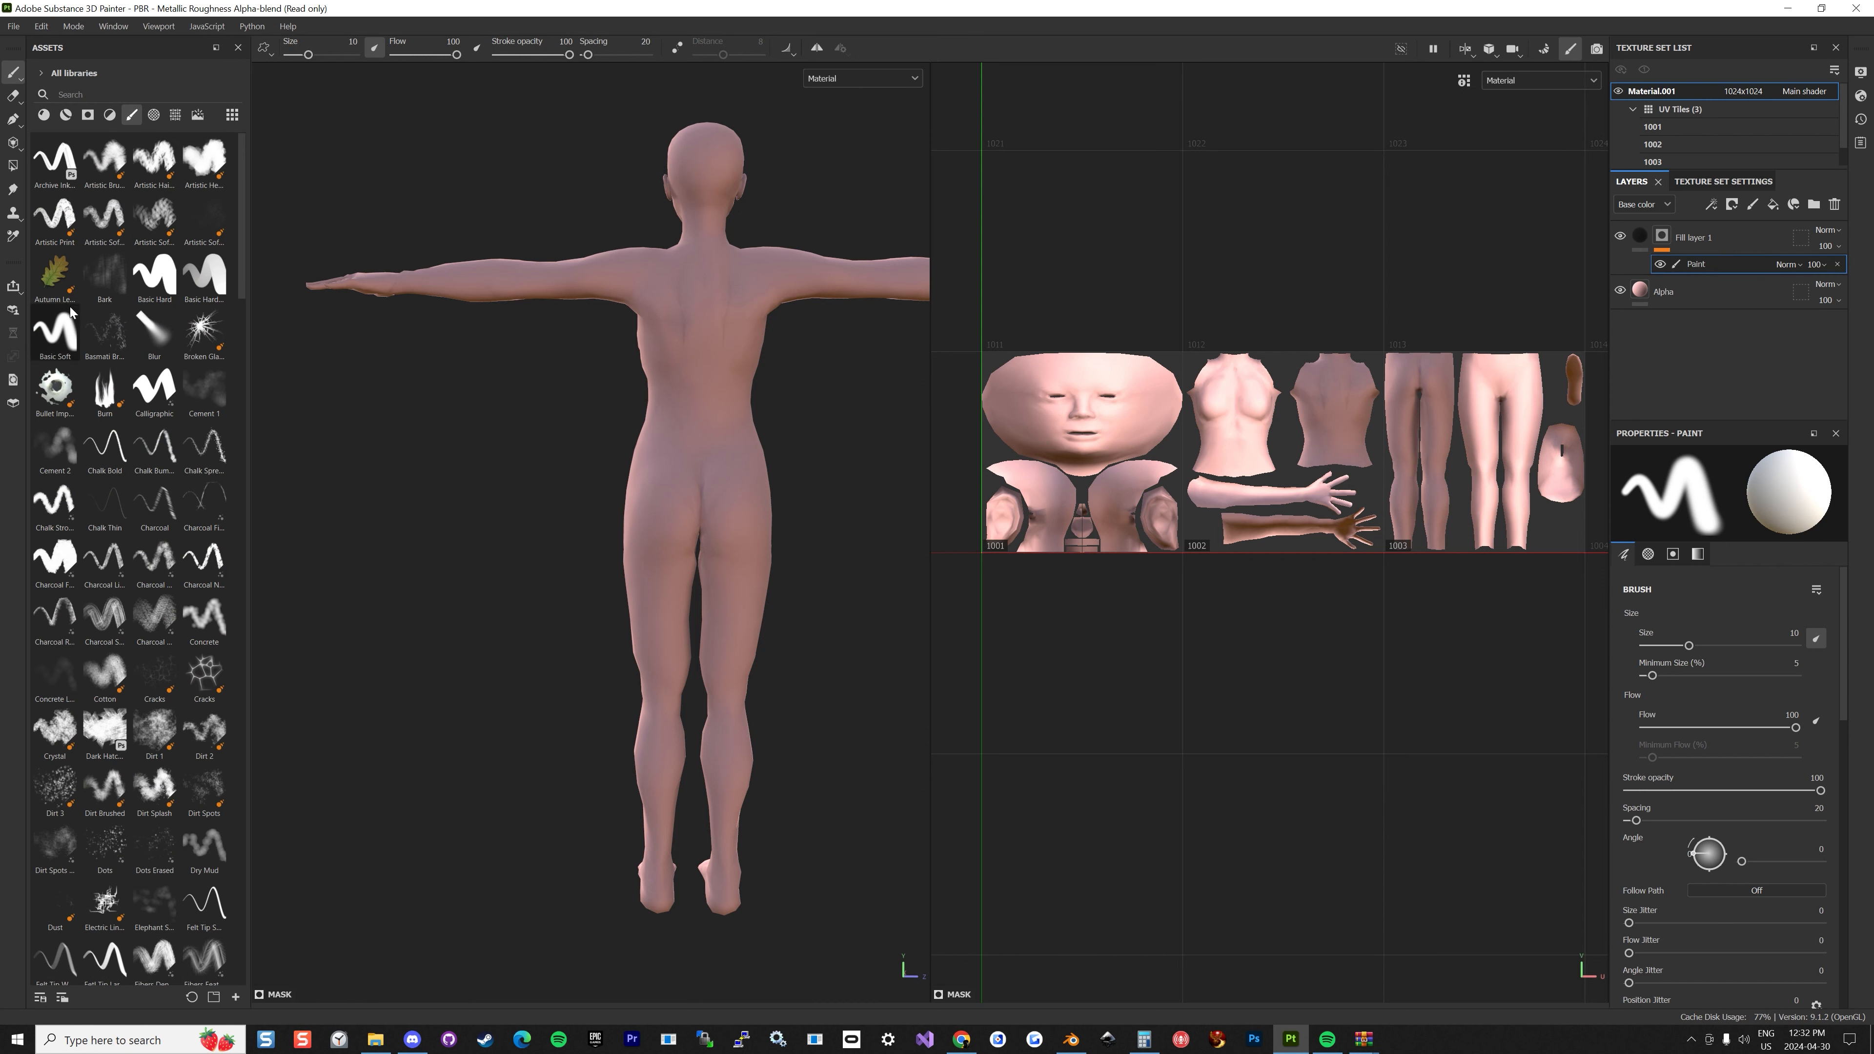
pyautogui.click(154, 277)
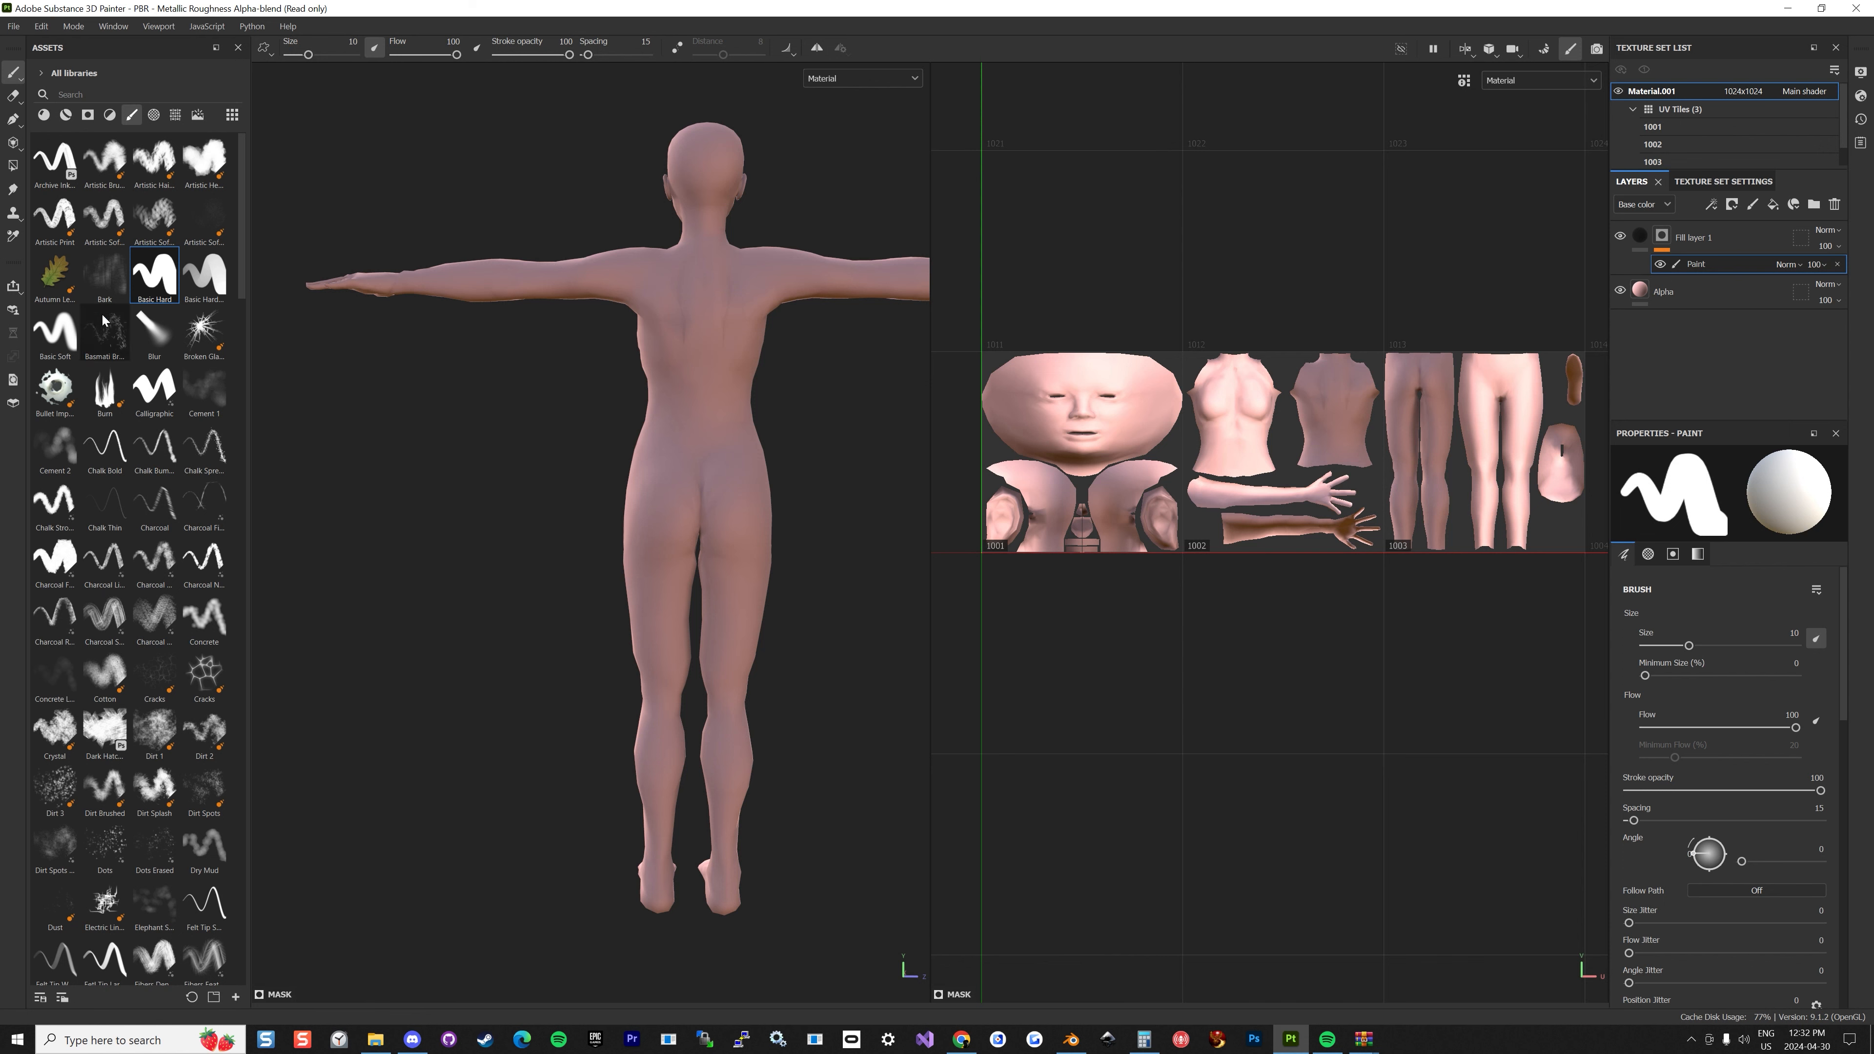
pyautogui.scroll(3, 643, 227)
pyautogui.keyDown('alt'); pyautogui.moveTo(690, 238); pyautogui.dragTo(790, 333); pyautogui.keyUp('alt')
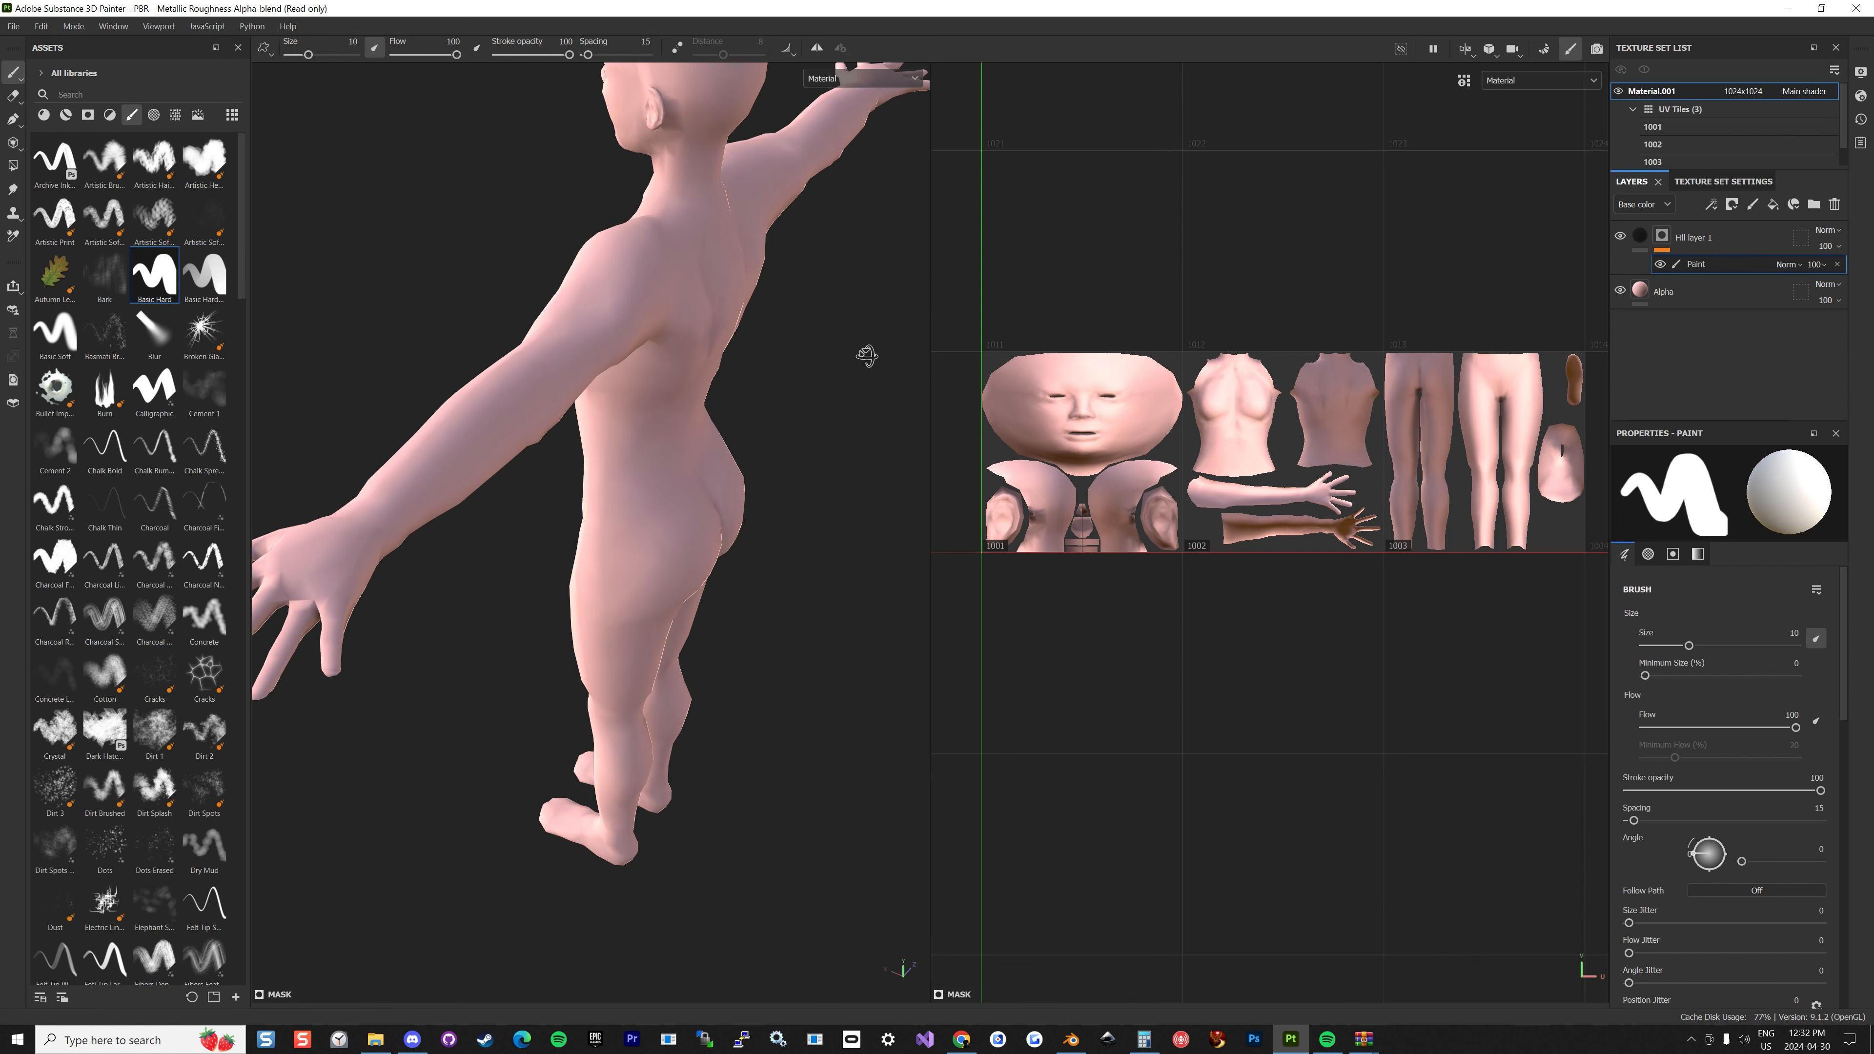
pyautogui.moveTo(308, 54); pyautogui.dragTo(295, 54)
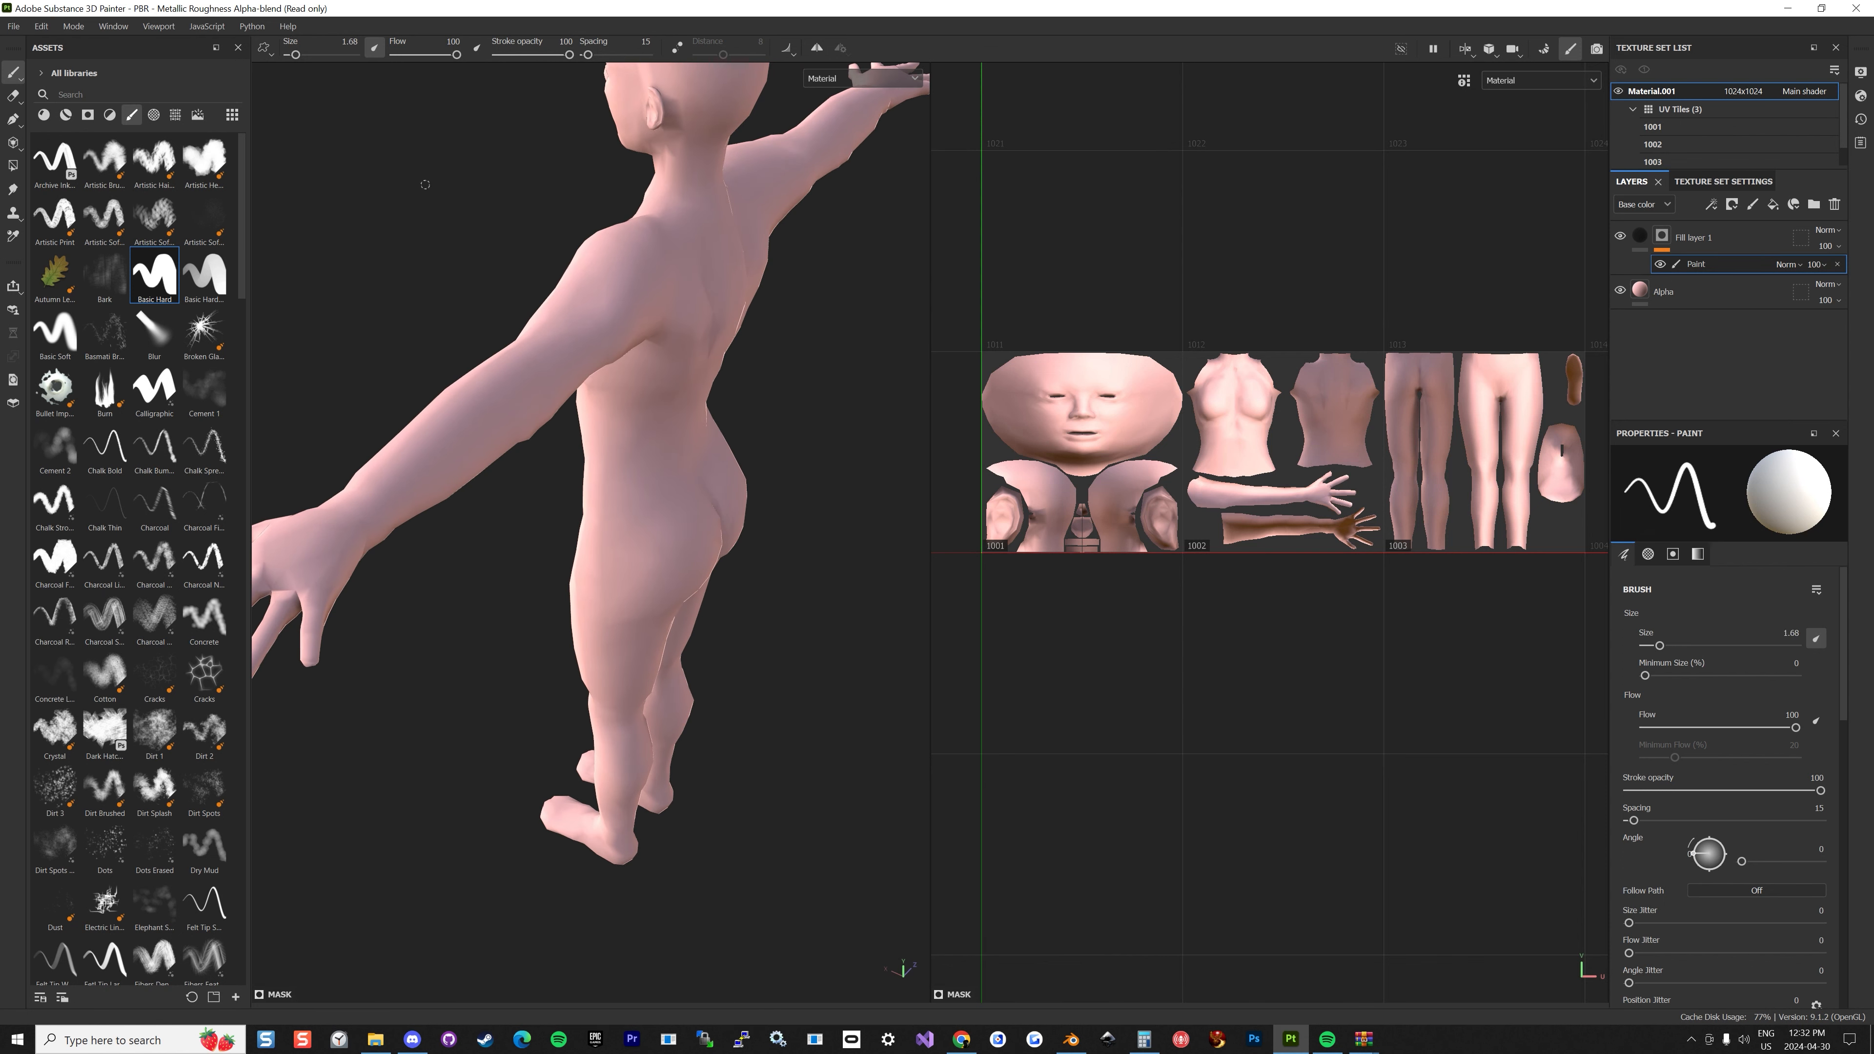
pyautogui.keyDown('alt'); pyautogui.moveTo(673, 303); pyautogui.dragTo(686, 281); pyautogui.keyUp('alt')
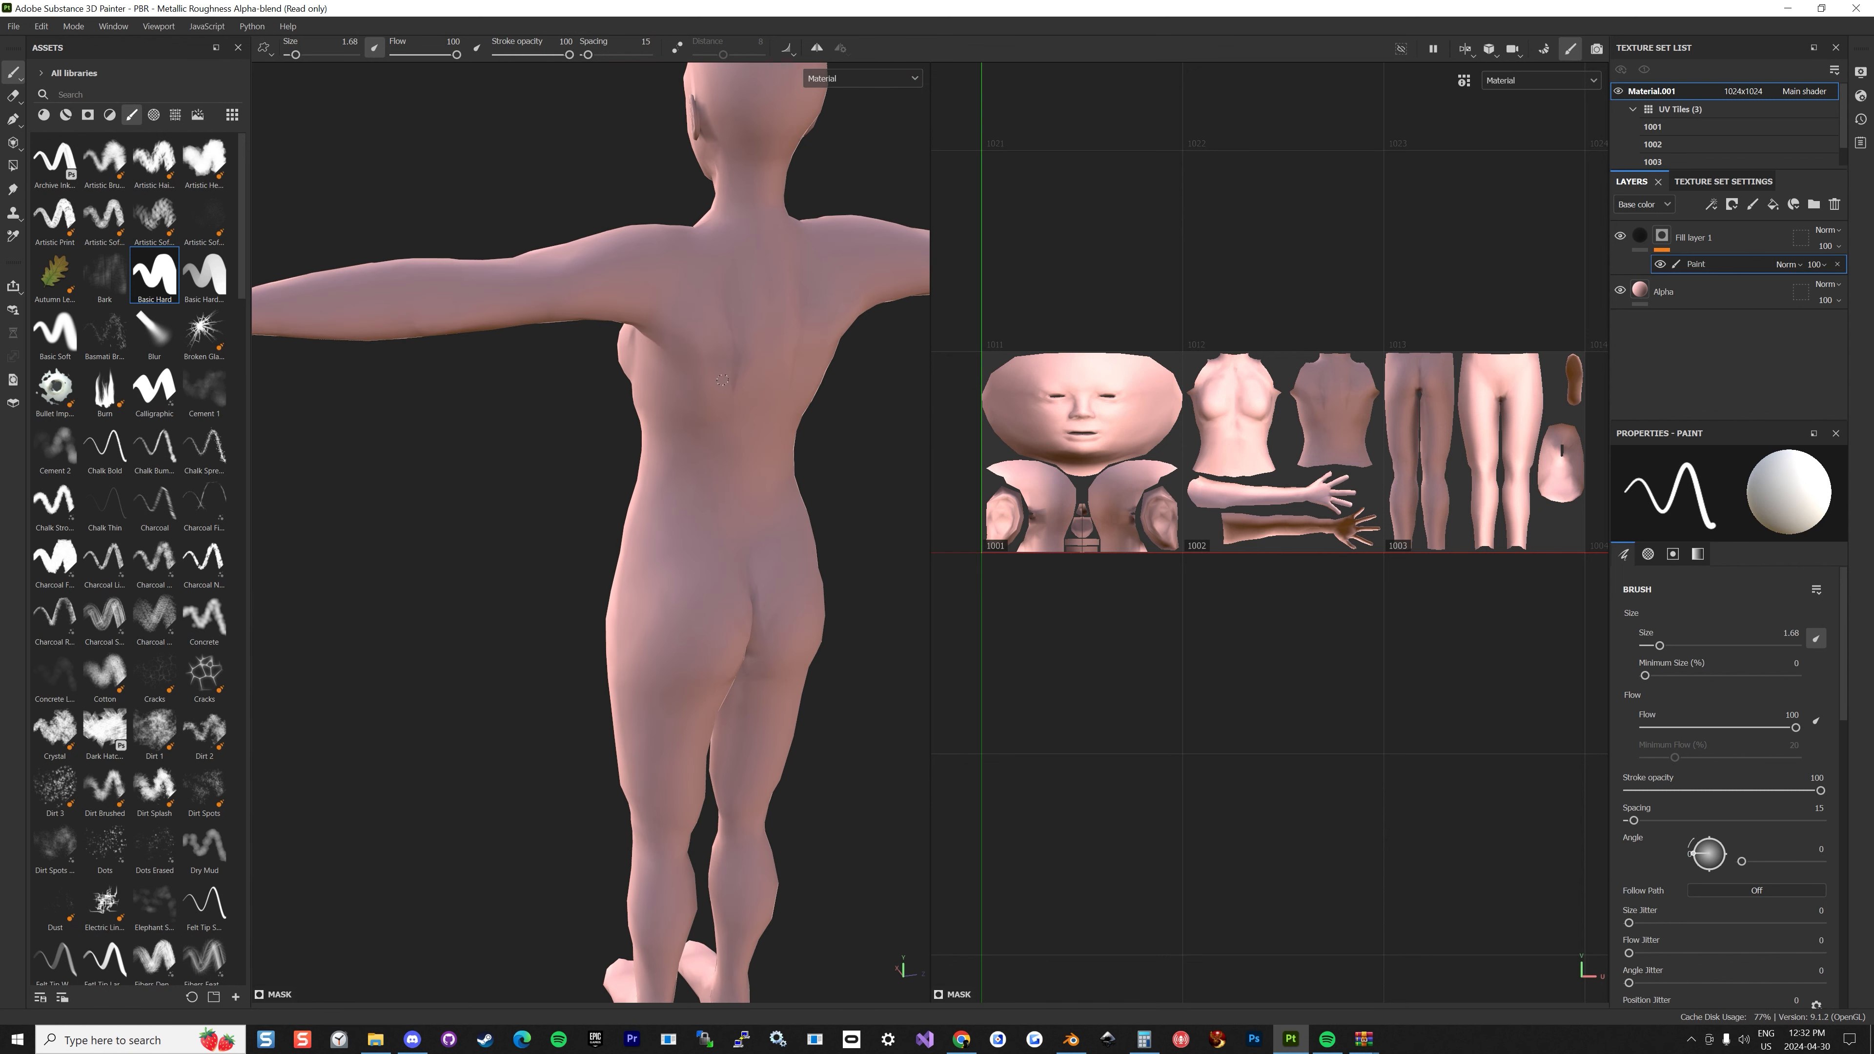
# Paint test strokes down the avatar's back across the torso and leg tiles, and undo them all.
pyautogui.moveTo(722, 381)
pyautogui.mouseDown()
pyautogui.moveTo(726, 290)
pyautogui.moveTo(763, 267)
pyautogui.moveTo(774, 292)
pyautogui.mouseUp()
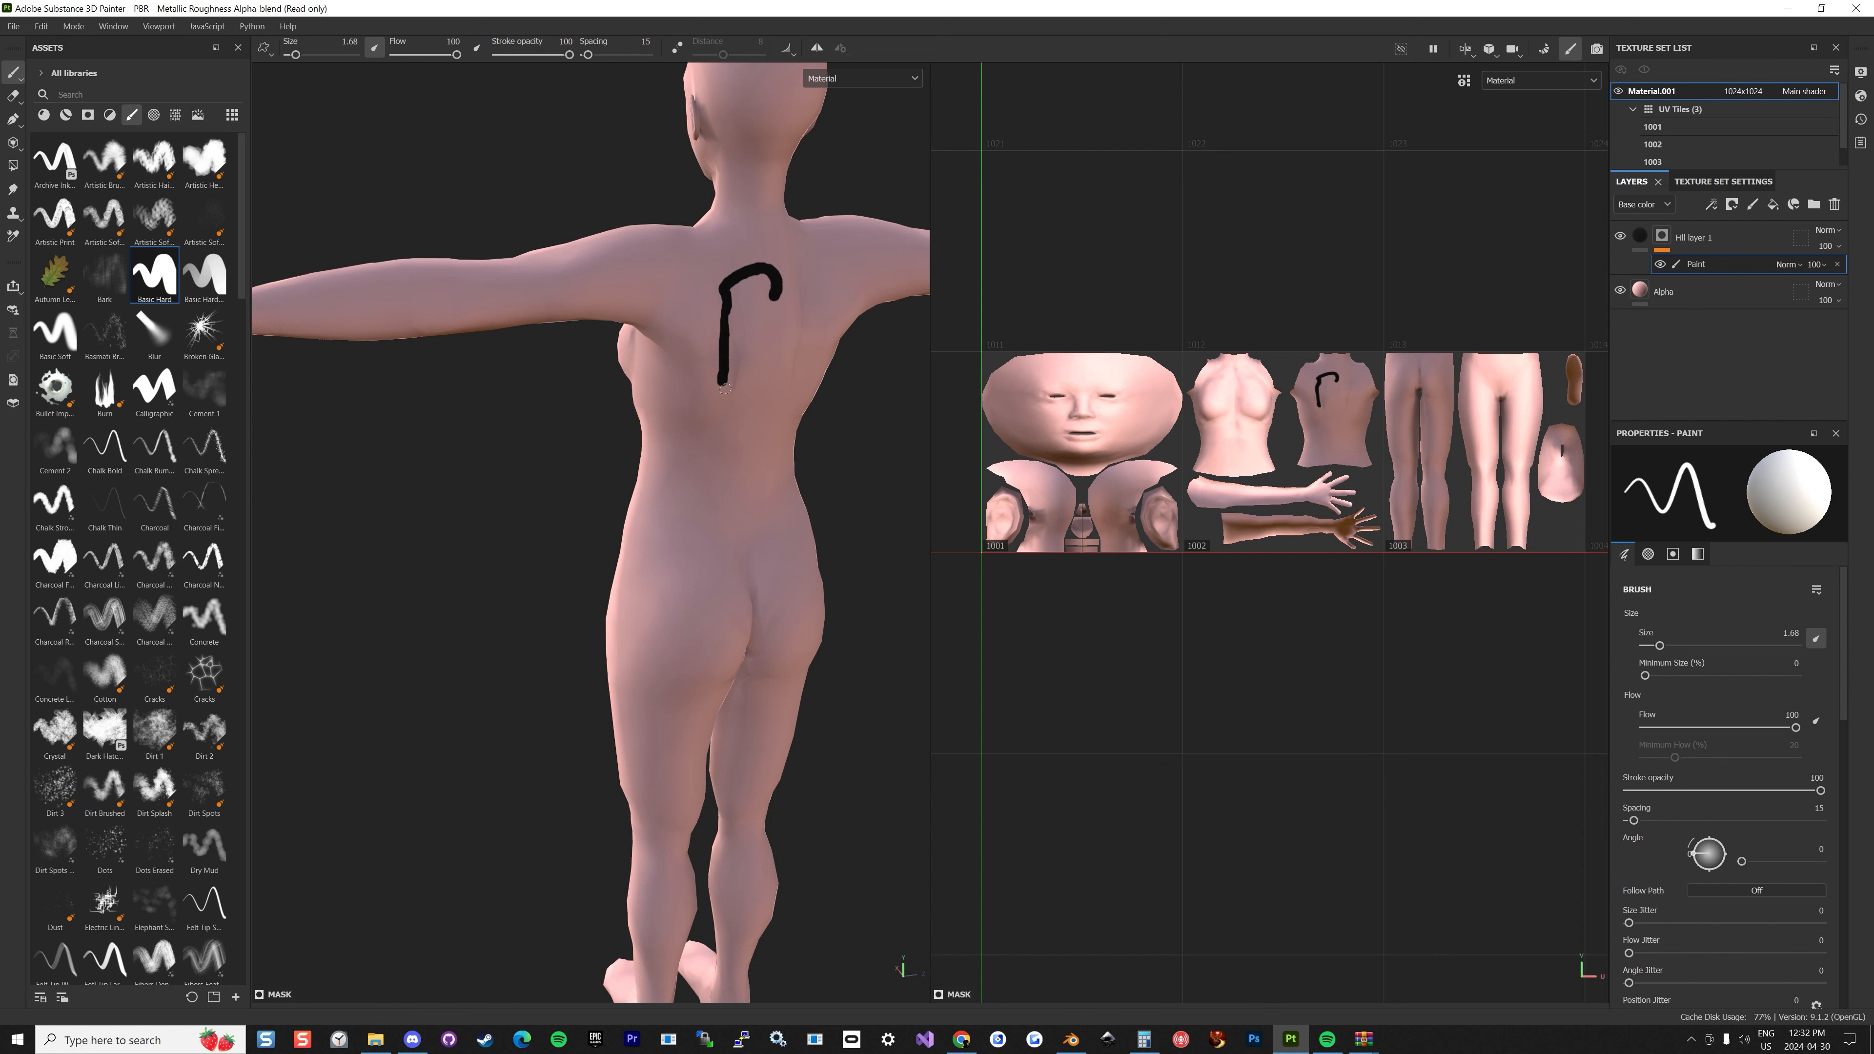
pyautogui.moveTo(724, 382); pyautogui.dragTo(705, 648)
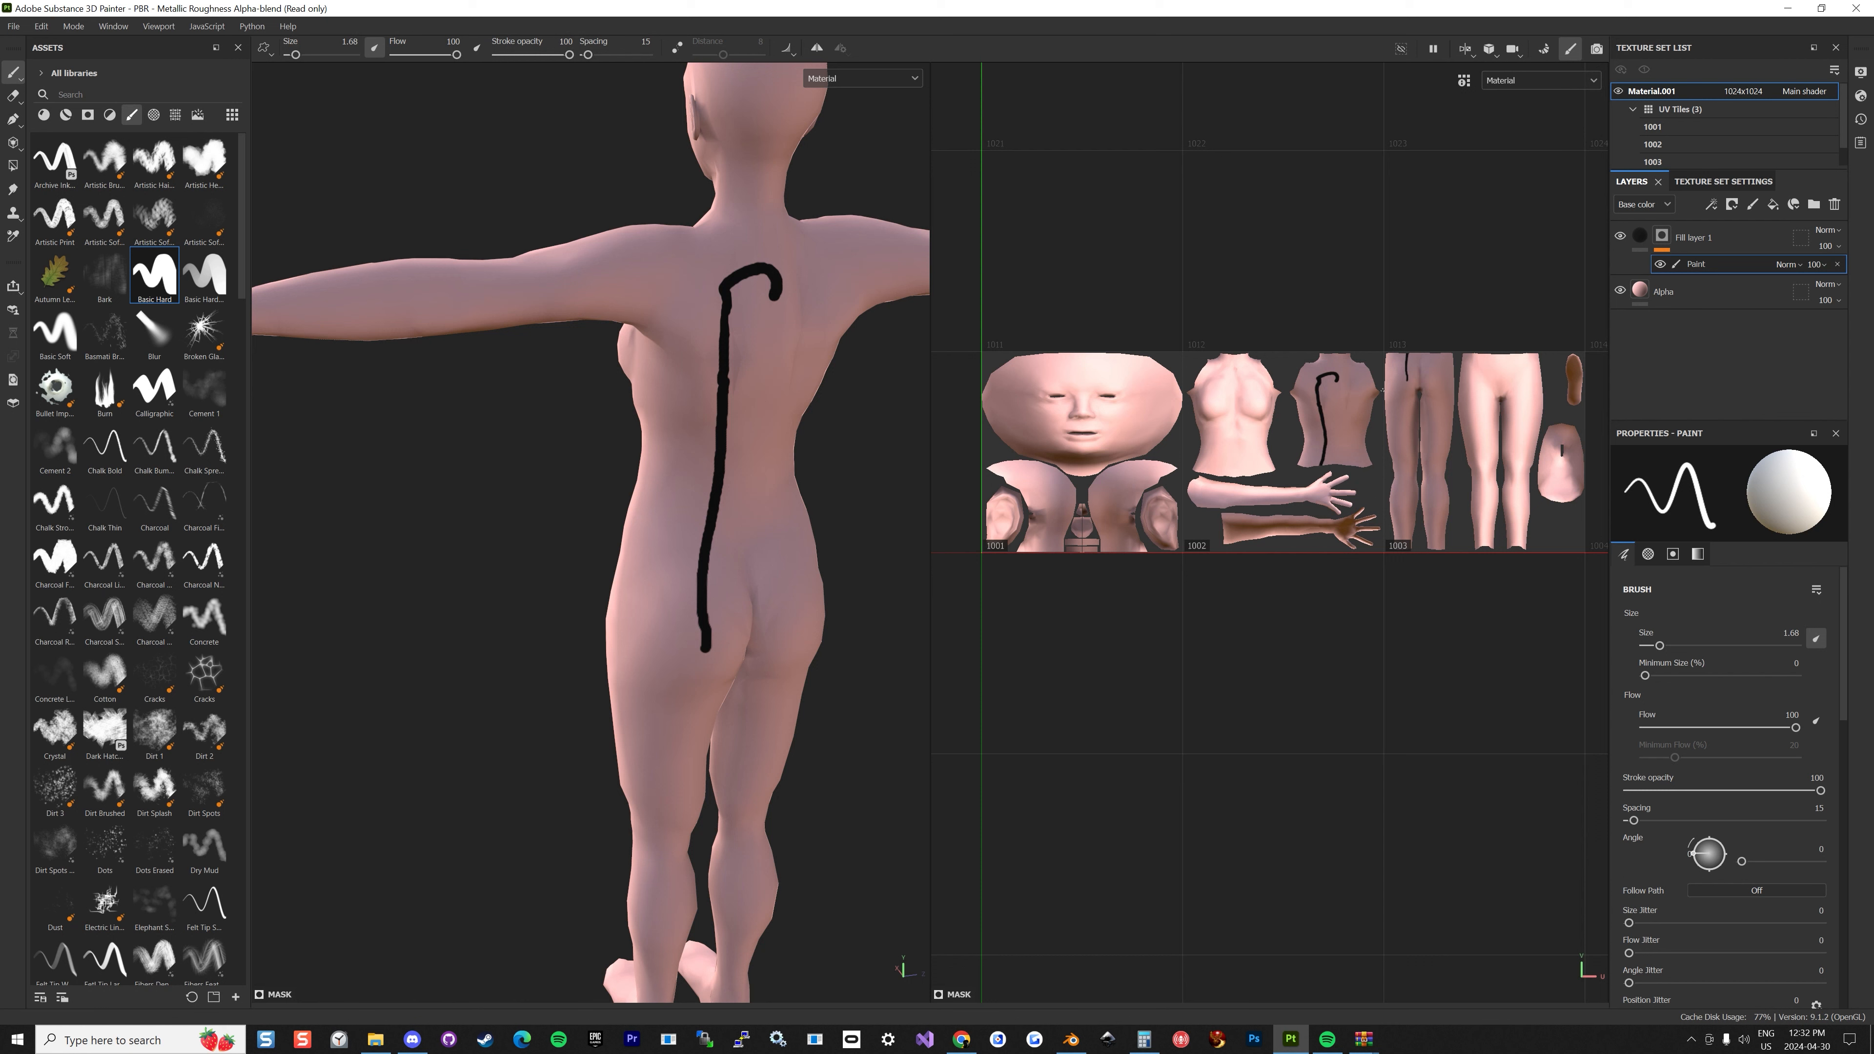
pyautogui.moveTo(729, 458)
pyautogui.mouseDown()
pyautogui.moveTo(789, 556)
pyautogui.moveTo(677, 504)
pyautogui.moveTo(673, 624)
pyautogui.moveTo(698, 583)
pyautogui.moveTo(703, 607)
pyautogui.mouseUp()
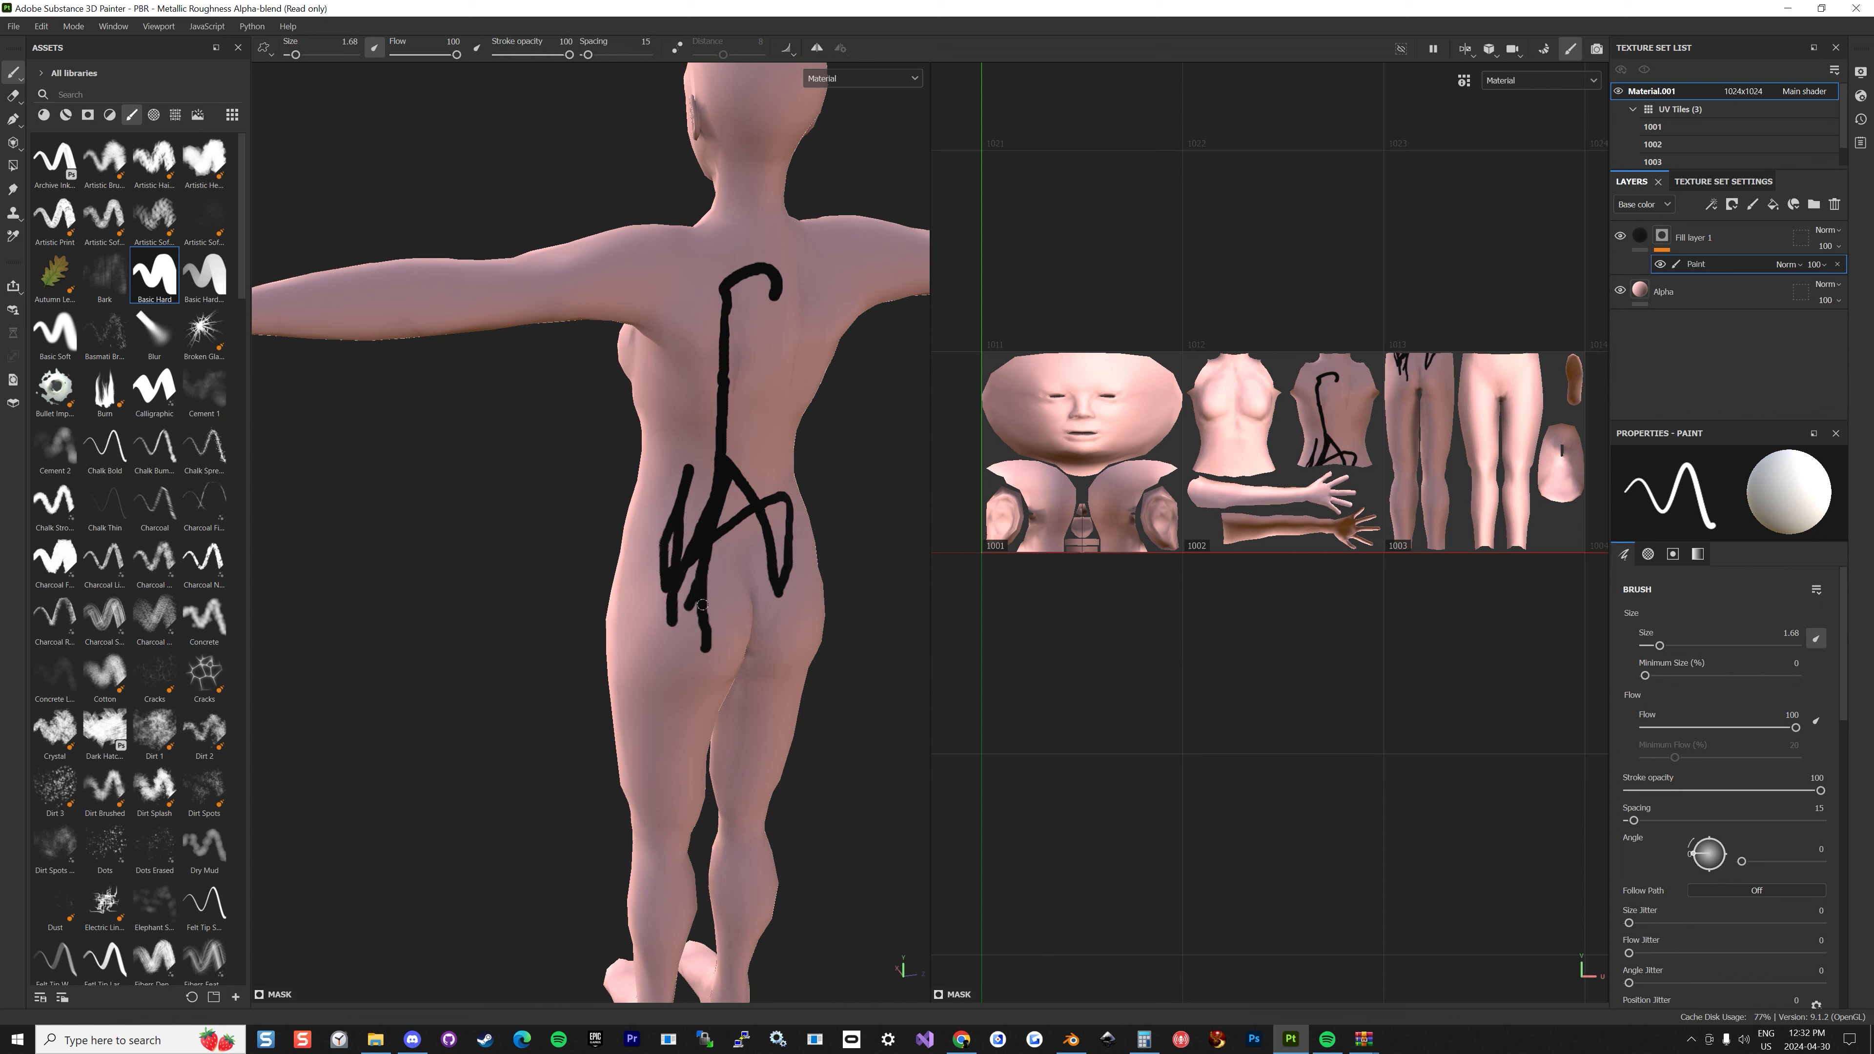
pyautogui.hotkey('ctrl', 'z')
pyautogui.hotkey('ctrl', 'z')
pyautogui.hotkey('ctrl', 'z')
pyautogui.hotkey('ctrl', 'z')
pyautogui.hotkey('ctrl', 'z')
pyautogui.hotkey('ctrl', 'z')
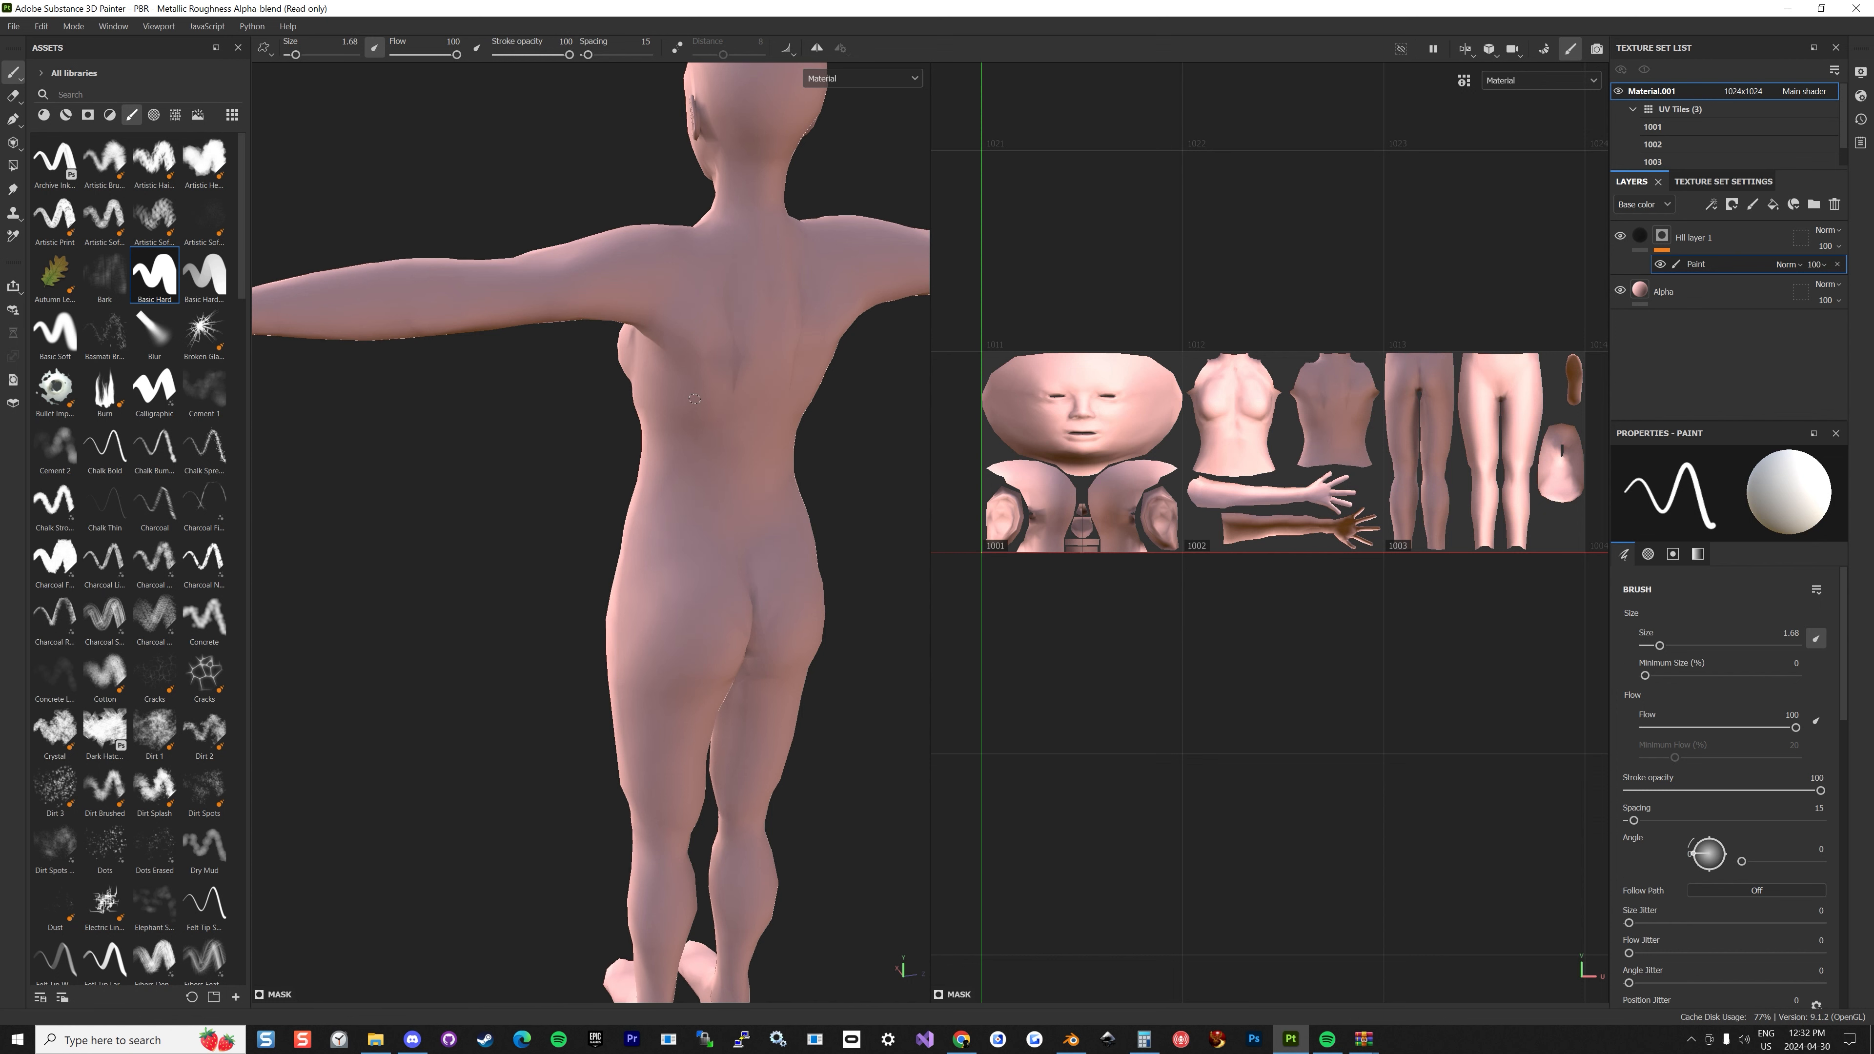
# Paint test strokes on the avatar's front from the side of the head down the neck and from the chest onto the arm.
pyautogui.moveTo(710, 299)
pyautogui.keyDown('alt'); pyautogui.mouseDown()
pyautogui.moveTo(807, 264)
pyautogui.moveTo(623, 245)
pyautogui.moveTo(673, 251)
pyautogui.moveTo(693, 177)
pyautogui.moveTo(659, 98)
pyautogui.moveTo(674, 92)
pyautogui.mouseUp(); pyautogui.keyUp('alt')
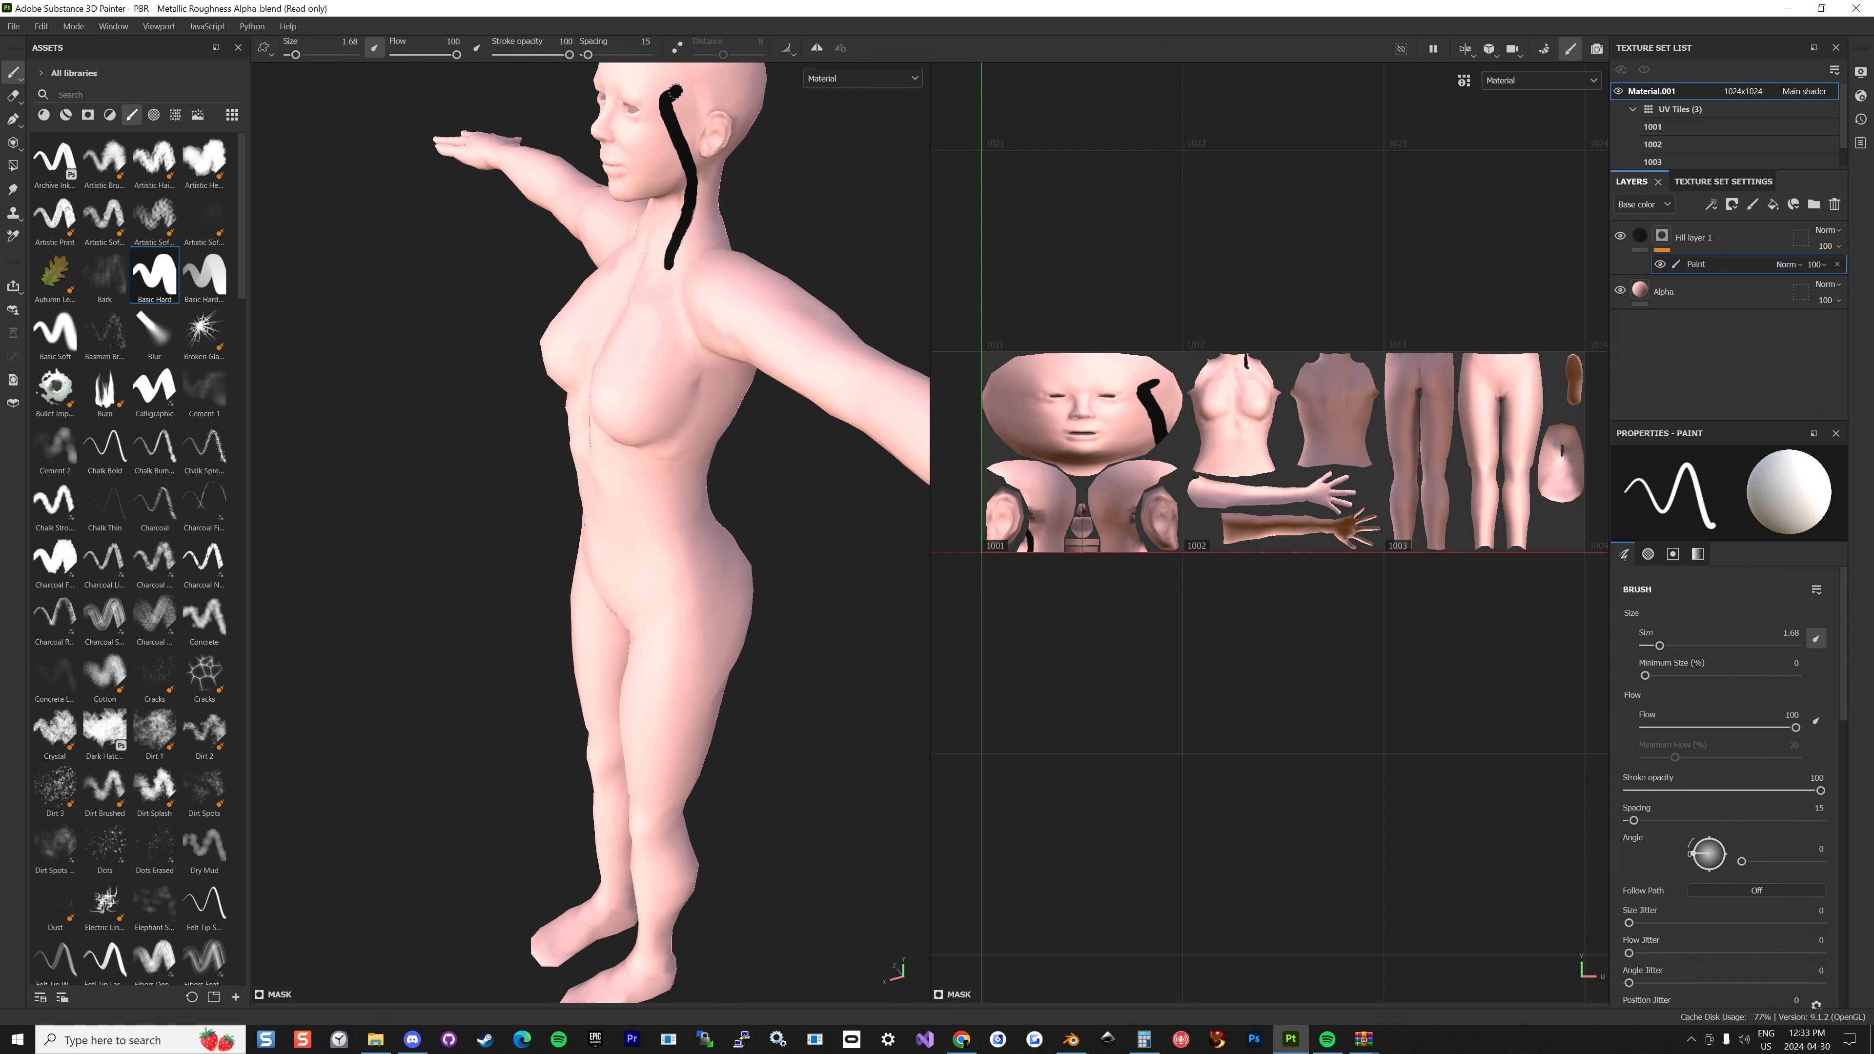
pyautogui.keyDown('alt'); pyautogui.moveTo(708, 367); pyautogui.dragTo(778, 196); pyautogui.keyUp('alt')
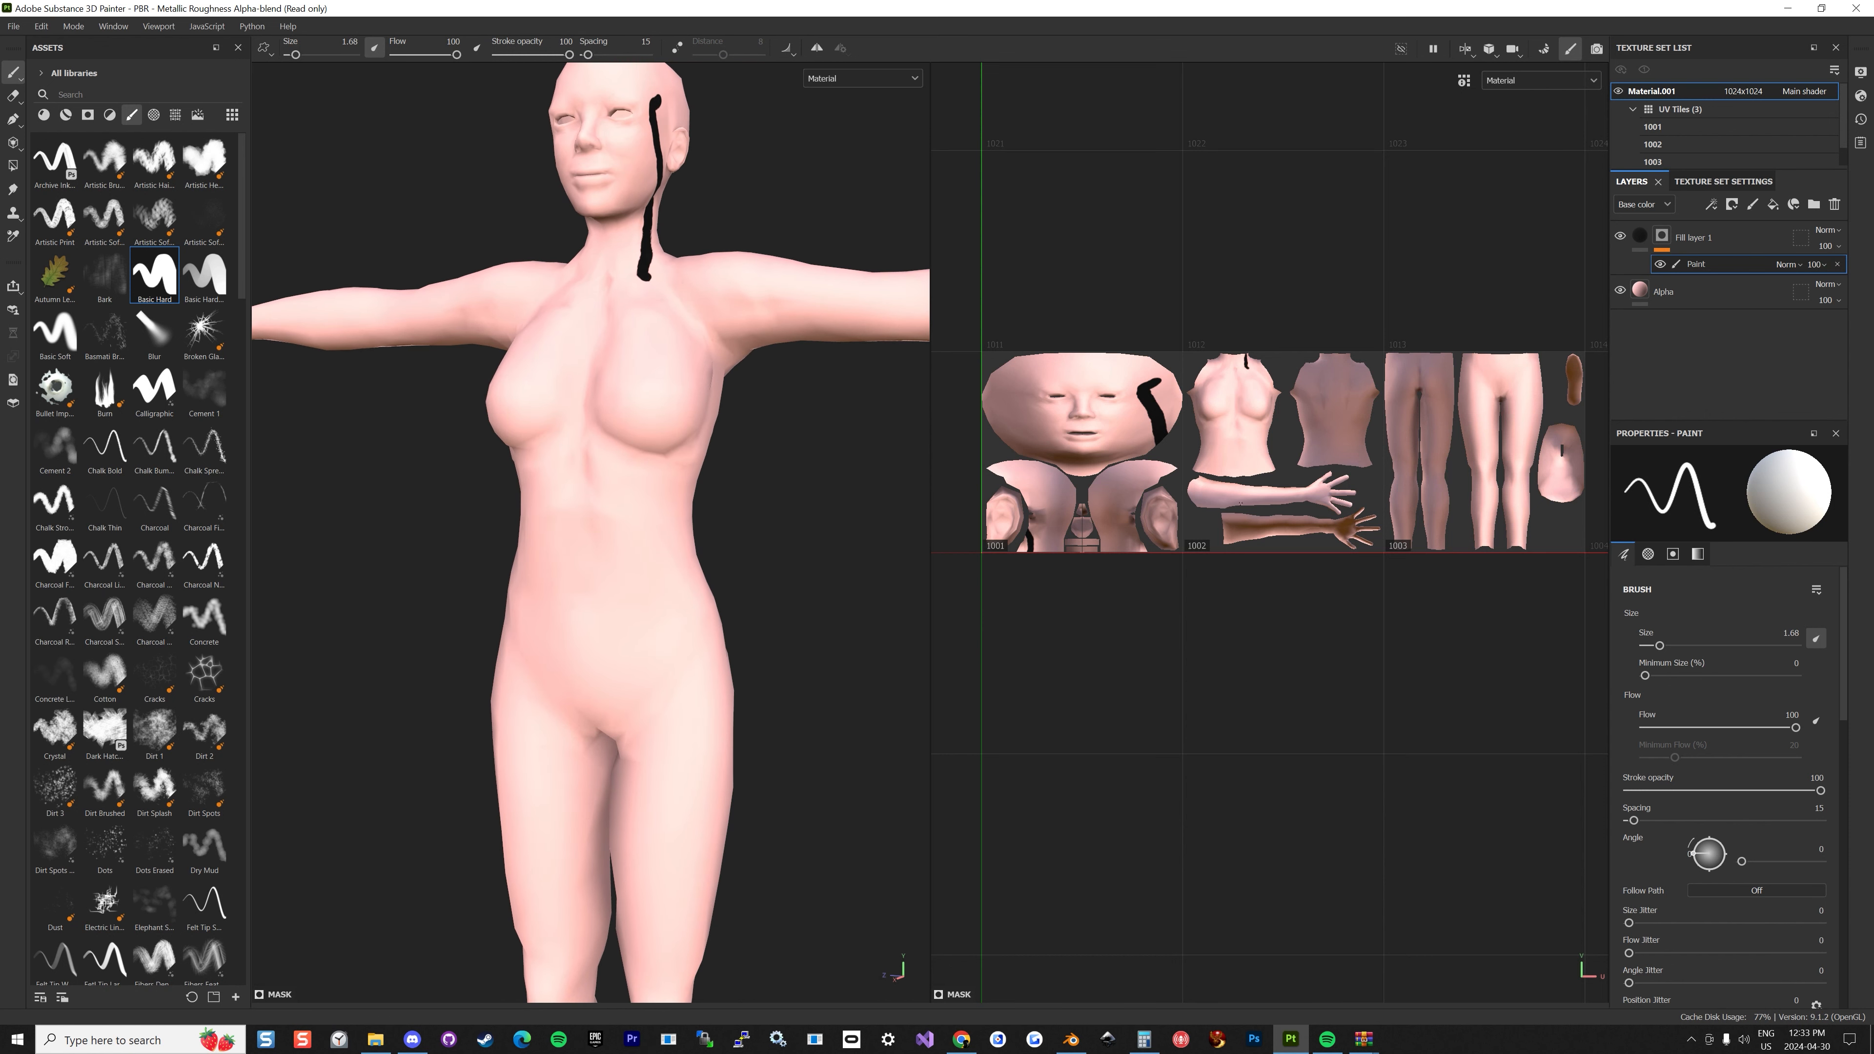
pyautogui.moveTo(679, 263)
pyautogui.keyDown('alt'); pyautogui.mouseDown()
pyautogui.moveTo(712, 315)
pyautogui.moveTo(658, 321)
pyautogui.moveTo(749, 284)
pyautogui.mouseUp(); pyautogui.keyUp('alt')
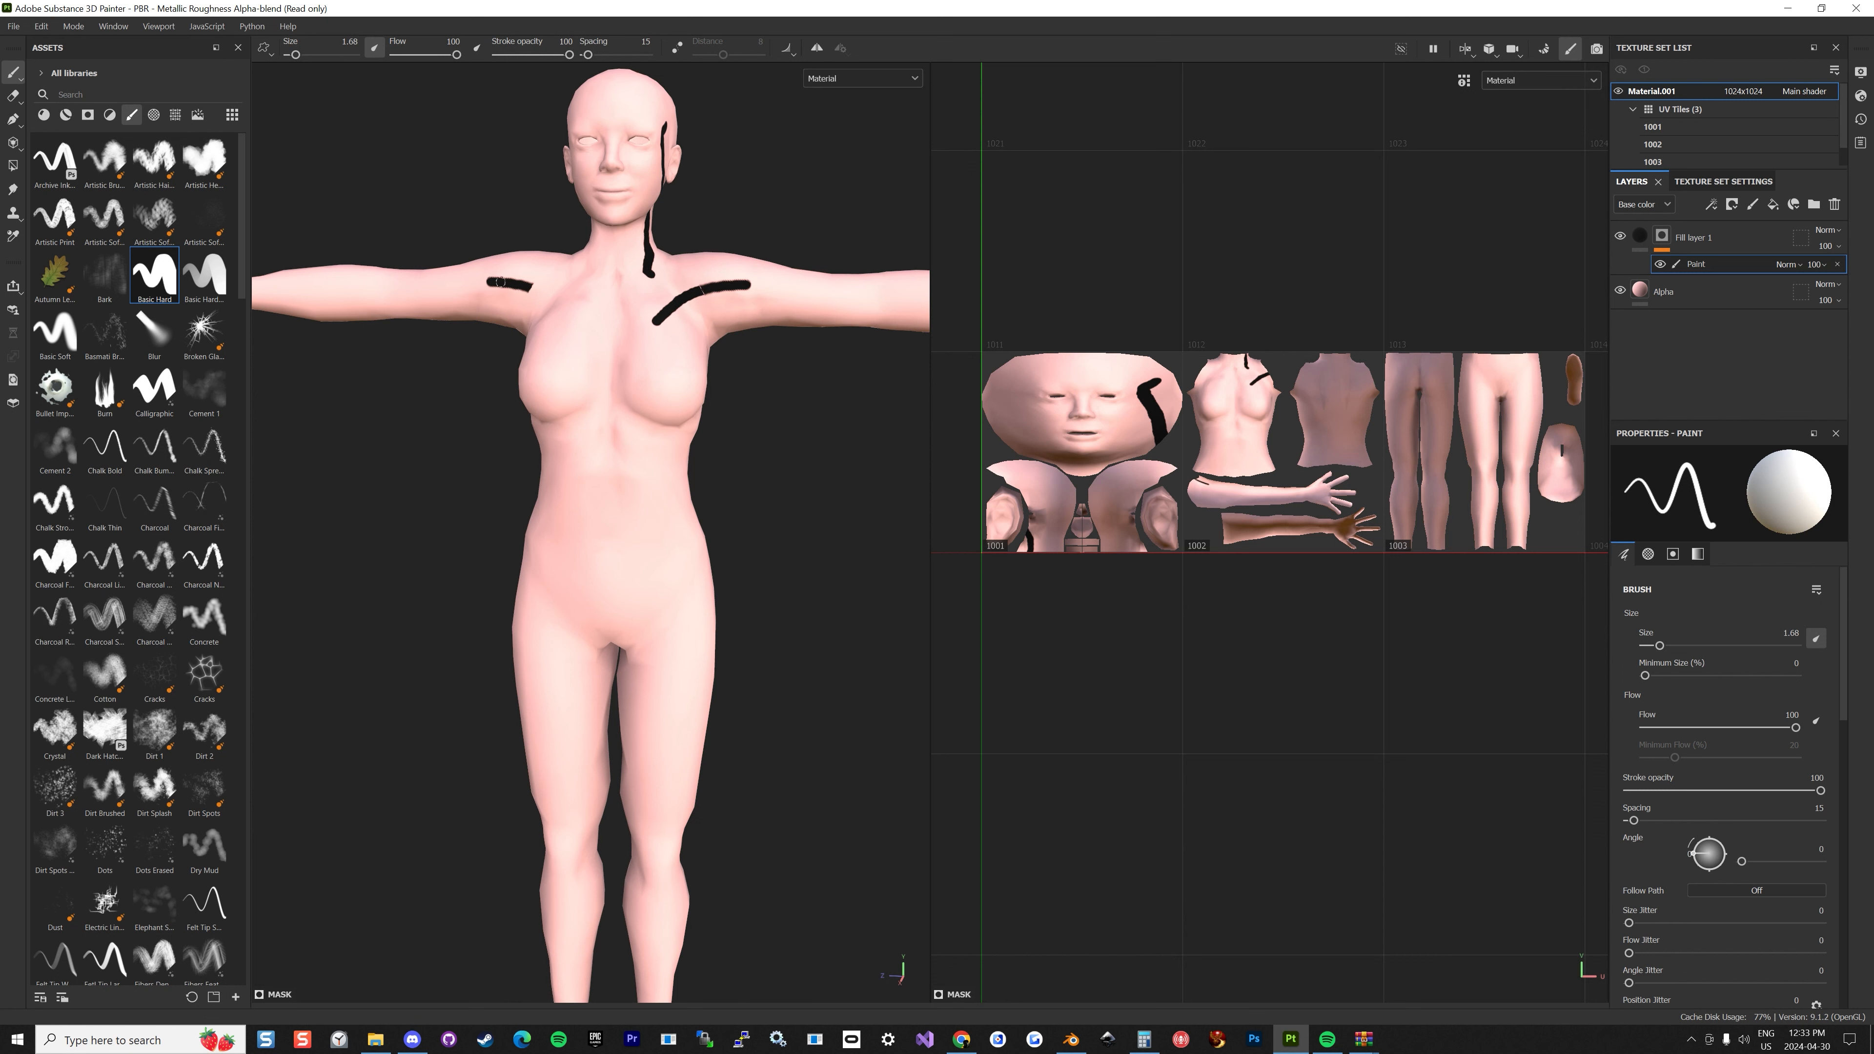
# Paint short test marks at both shoulders where the torso meets the arms.
pyautogui.moveTo(520, 285); pyautogui.dragTo(532, 286)
pyautogui.scroll(3, 528, 325)
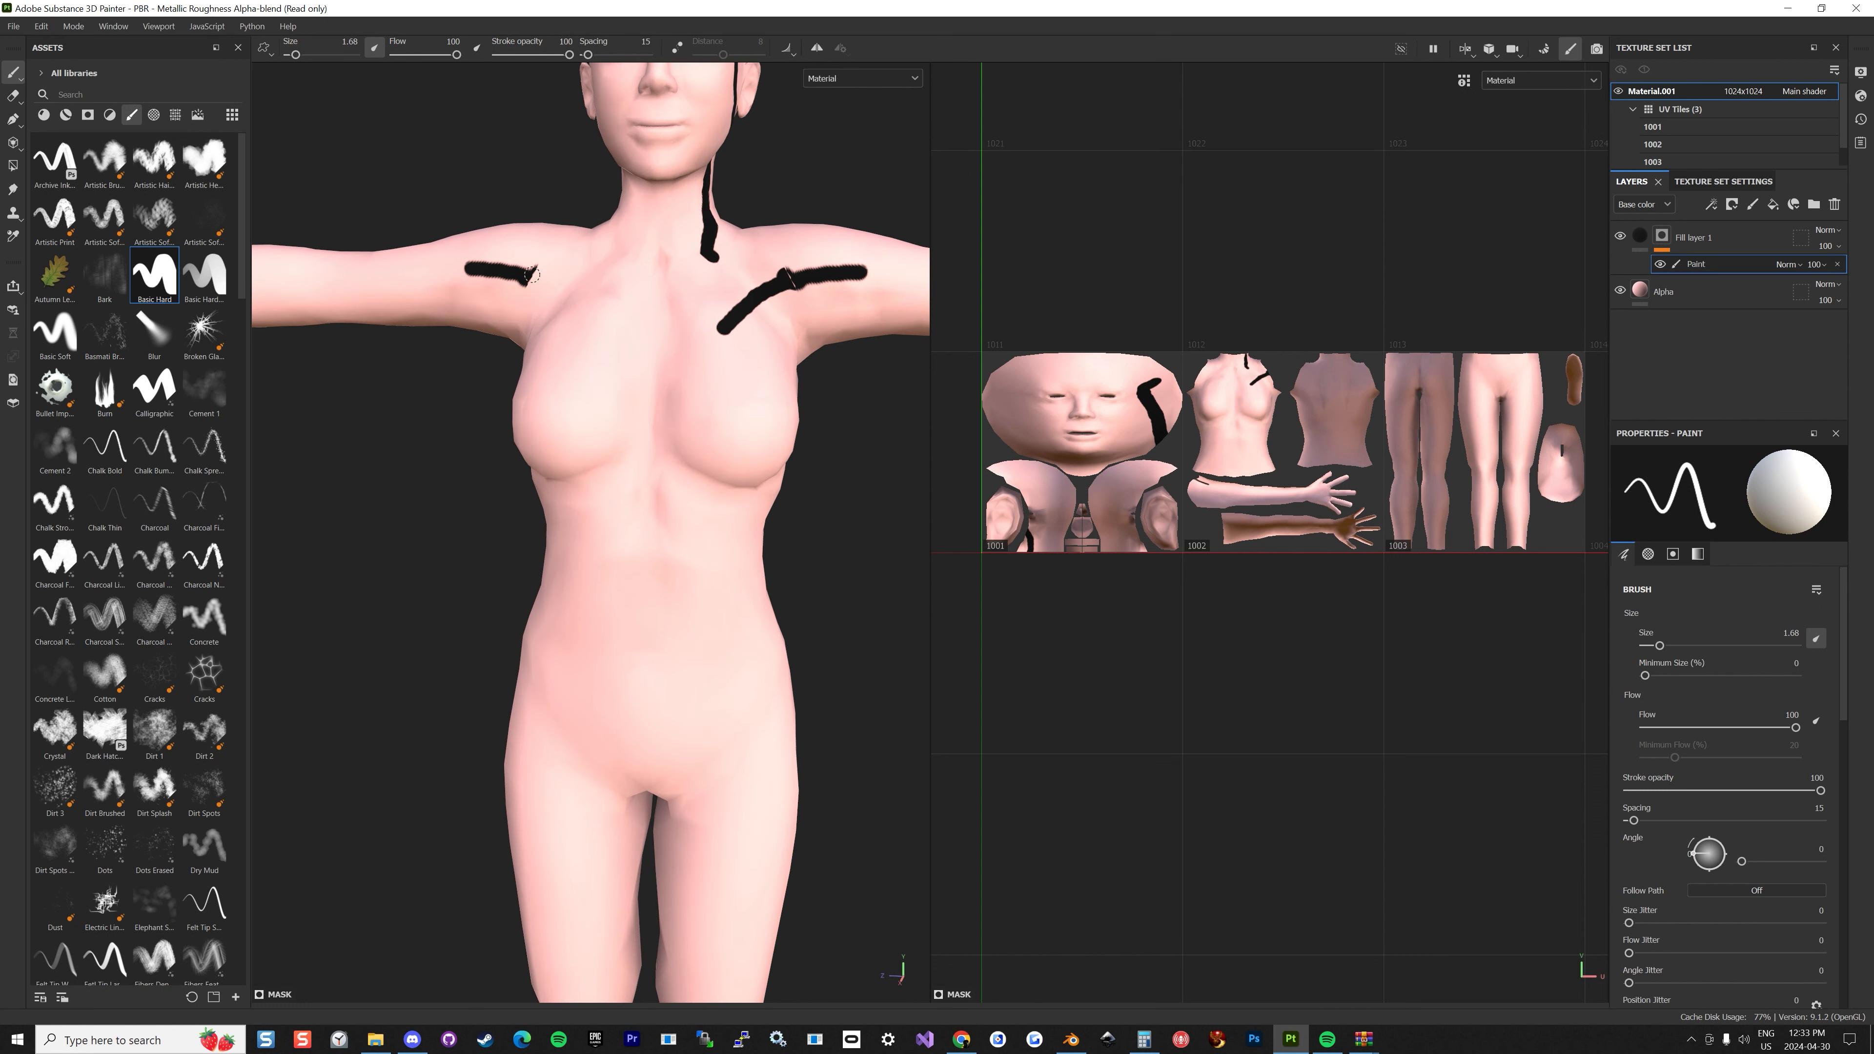
pyautogui.moveTo(539, 283); pyautogui.dragTo(538, 271)
pyautogui.moveTo(797, 263); pyautogui.dragTo(785, 287)
pyautogui.scroll(-3, 484, 290)
pyautogui.keyDown('alt'); pyautogui.moveTo(491, 290); pyautogui.dragTo(568, 315); pyautogui.keyUp('alt')
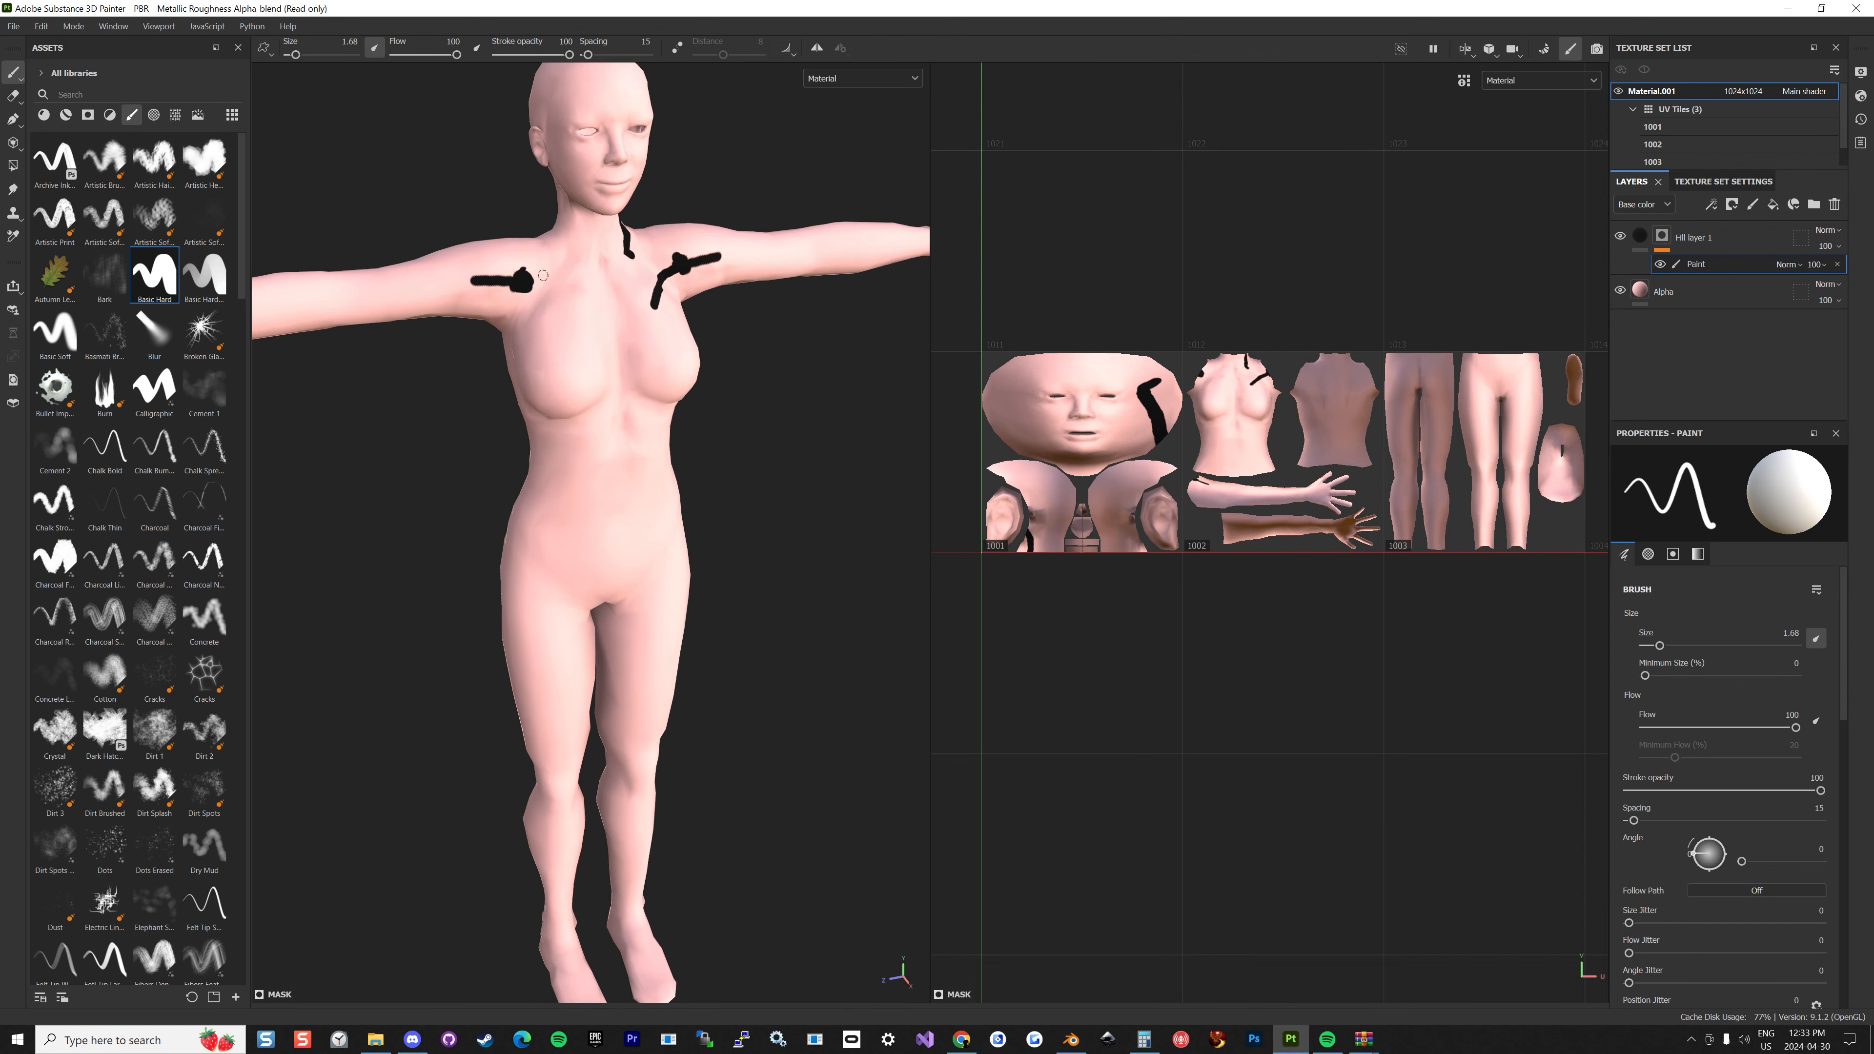
pyautogui.keyDown('alt'); pyautogui.moveTo(566, 290); pyautogui.dragTo(783, 384); pyautogui.keyUp('alt')
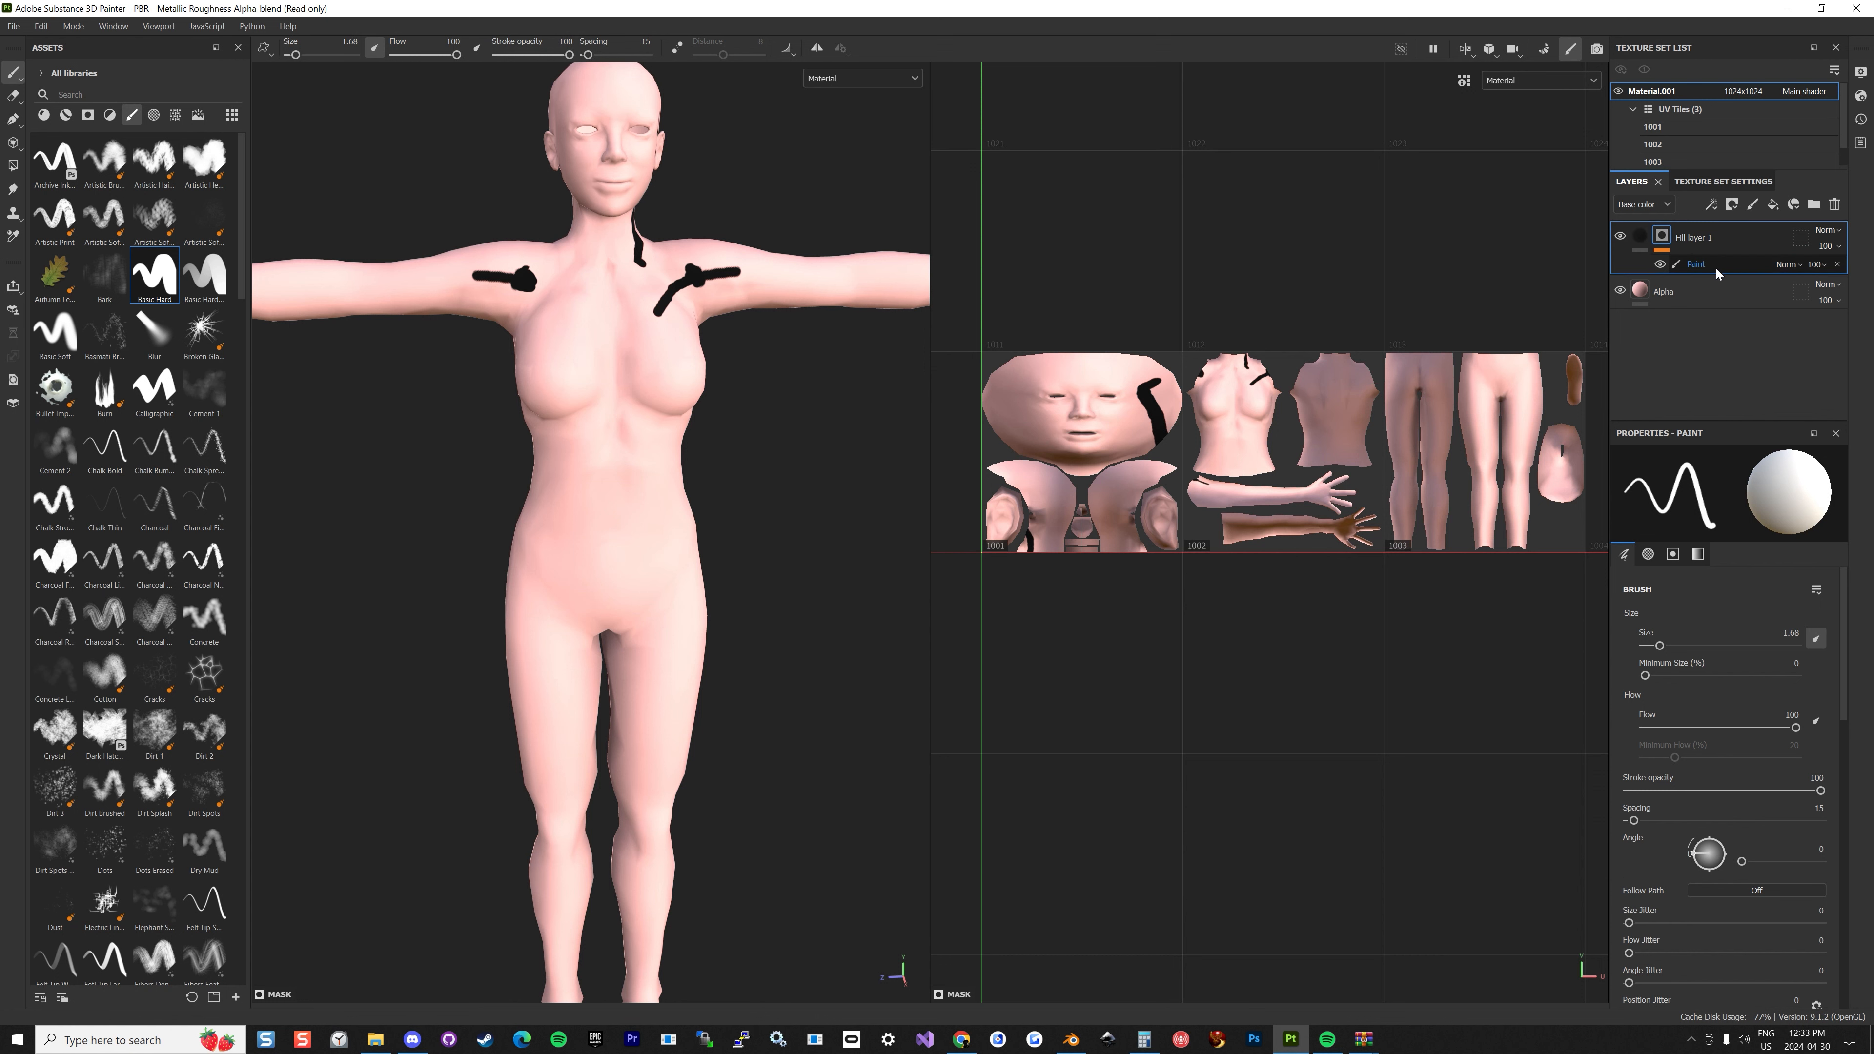
# Undo all the test strokes on the head, neck, chest and shoulders.
pyautogui.hotkey('ctrl', 'z')
pyautogui.hotkey('ctrl', 'z')
pyautogui.hotkey('ctrl', 'z')
pyautogui.hotkey('ctrl', 'z')
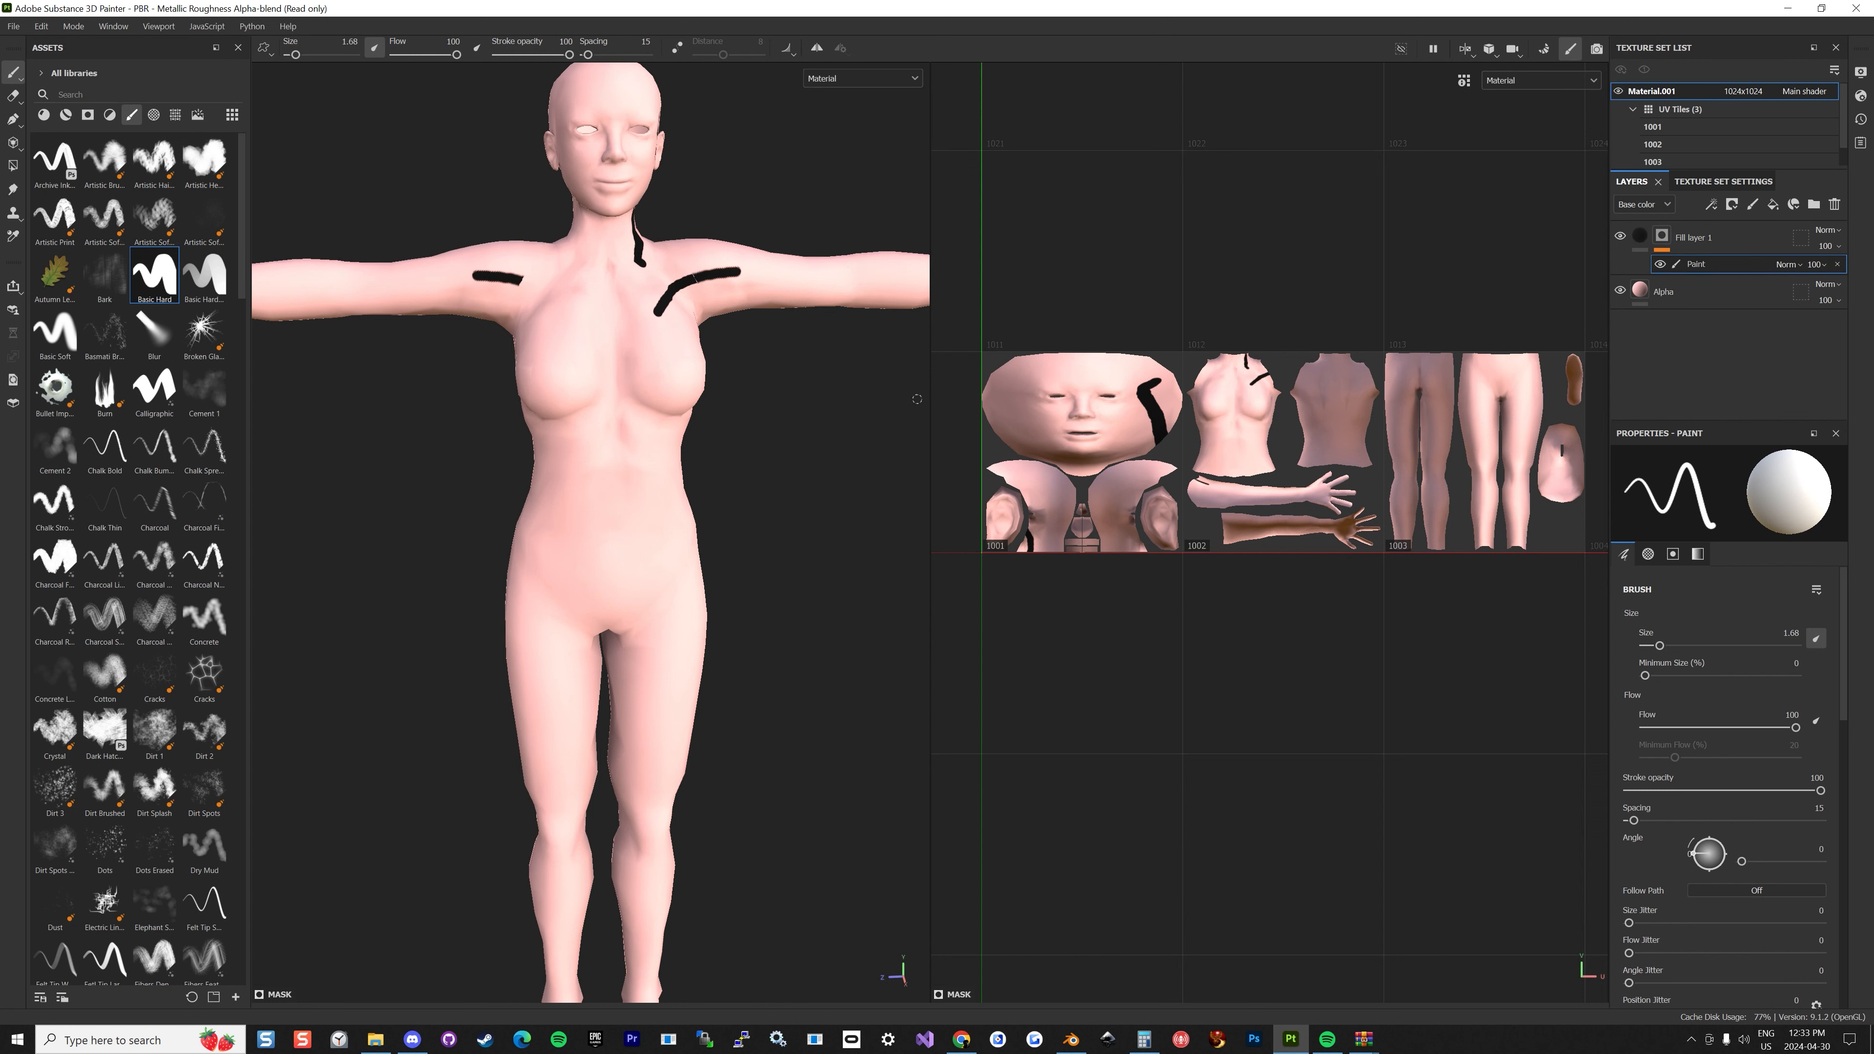
# Load the ring-shaped Celtic alpha next to Card Spades into the brush and set the brush size to 15.26.
pyautogui.keyDown('alt'); pyautogui.moveTo(638, 289); pyautogui.dragTo(1139, 273); pyautogui.keyUp('alt')
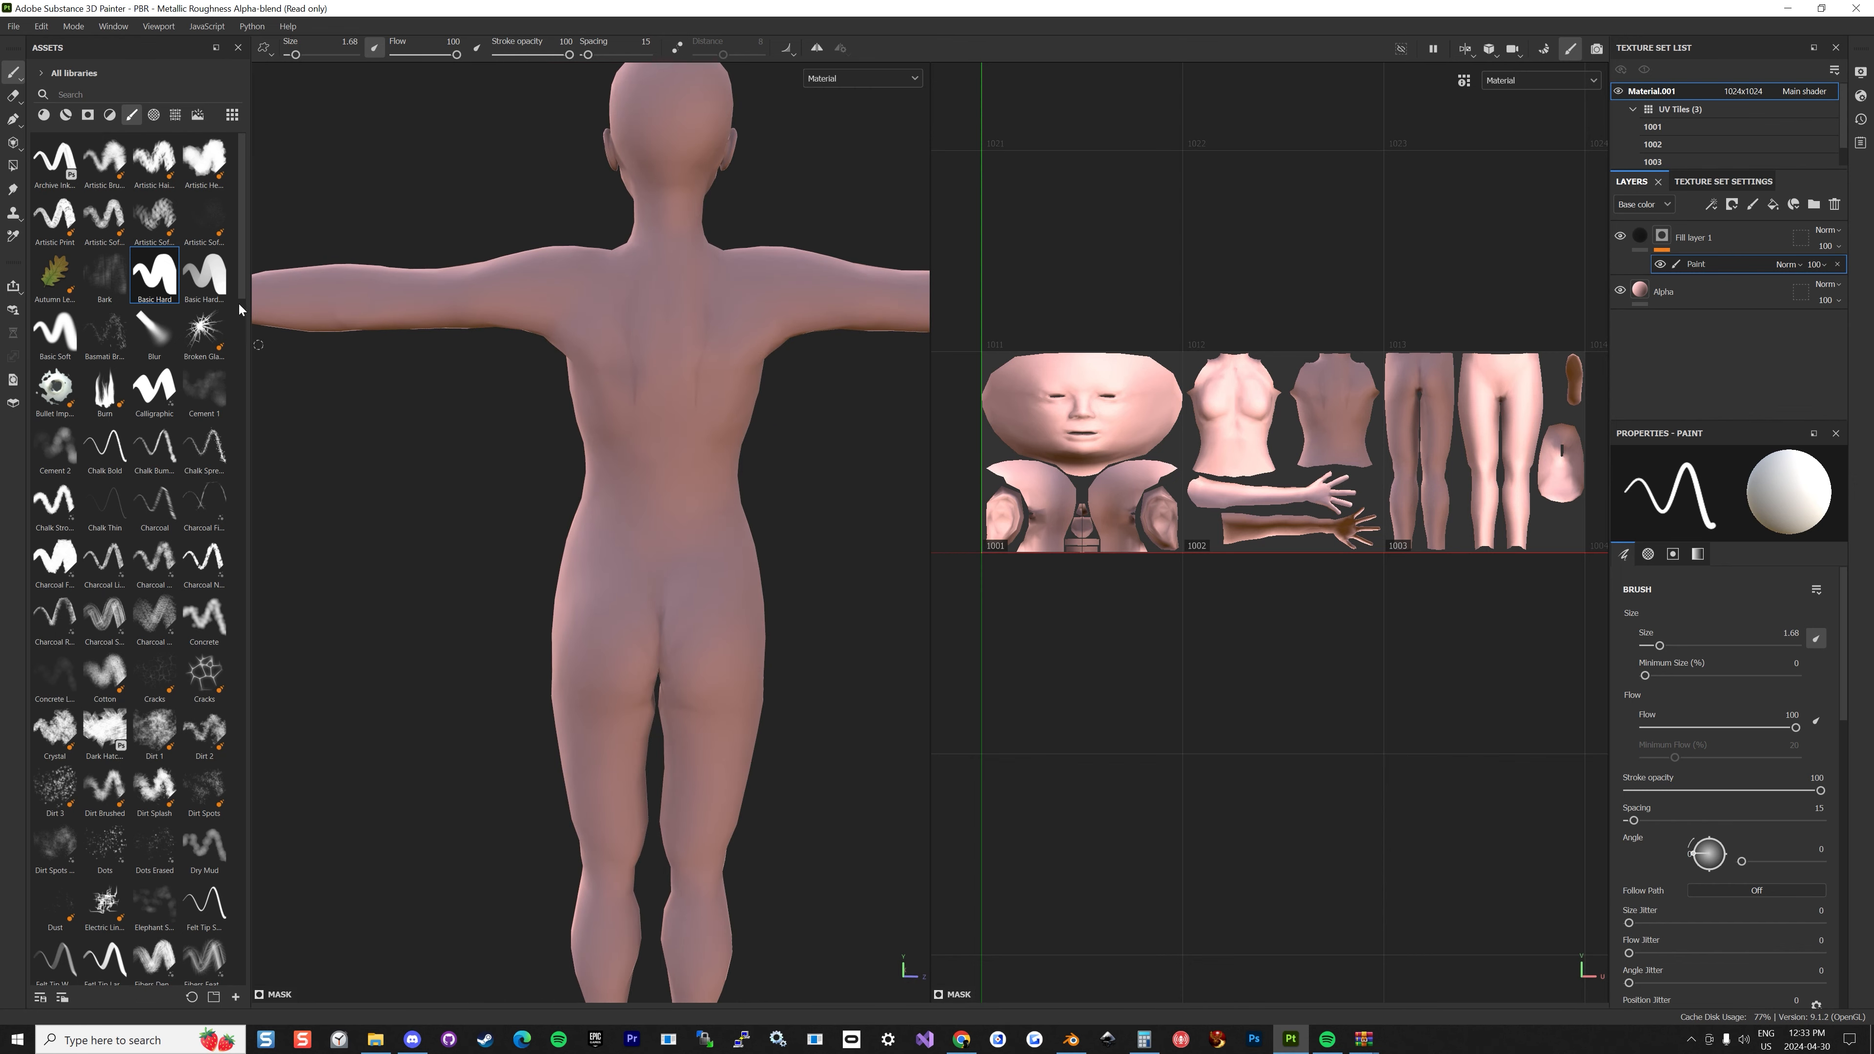
pyautogui.click(160, 118)
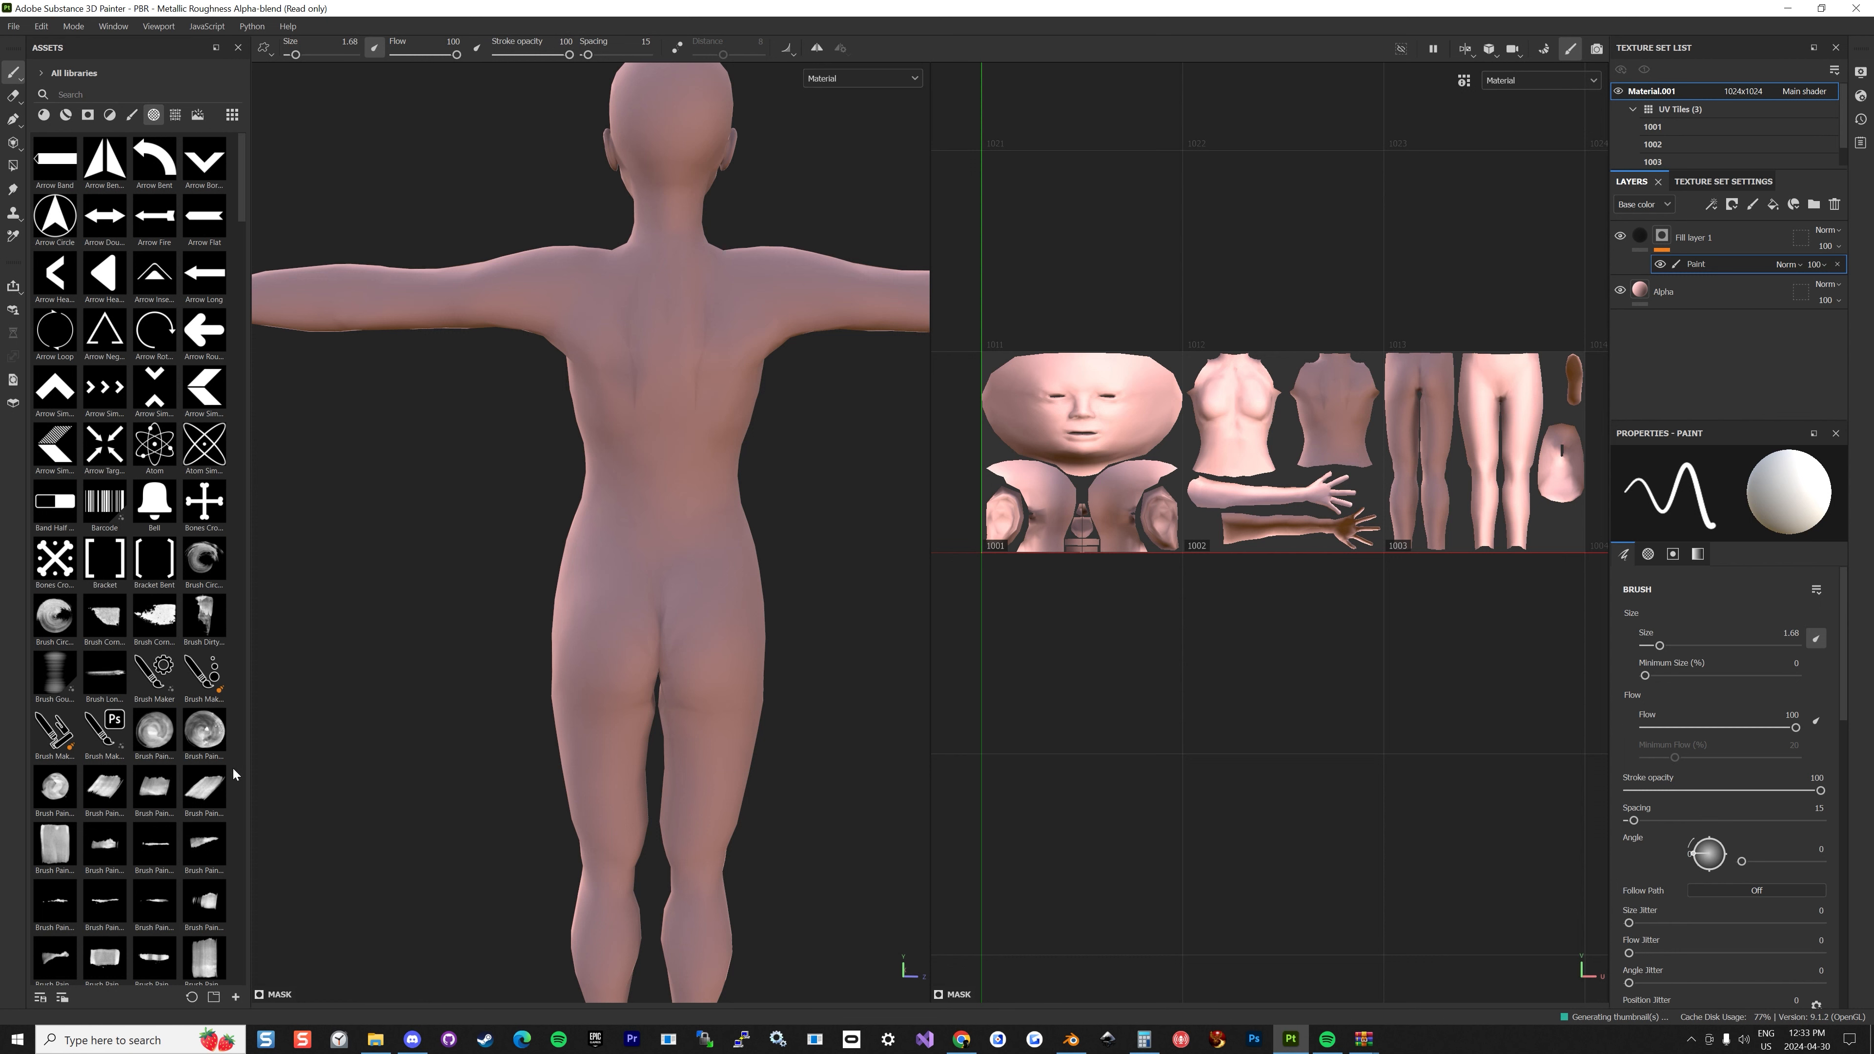
pyautogui.scroll(-5, 124, 454)
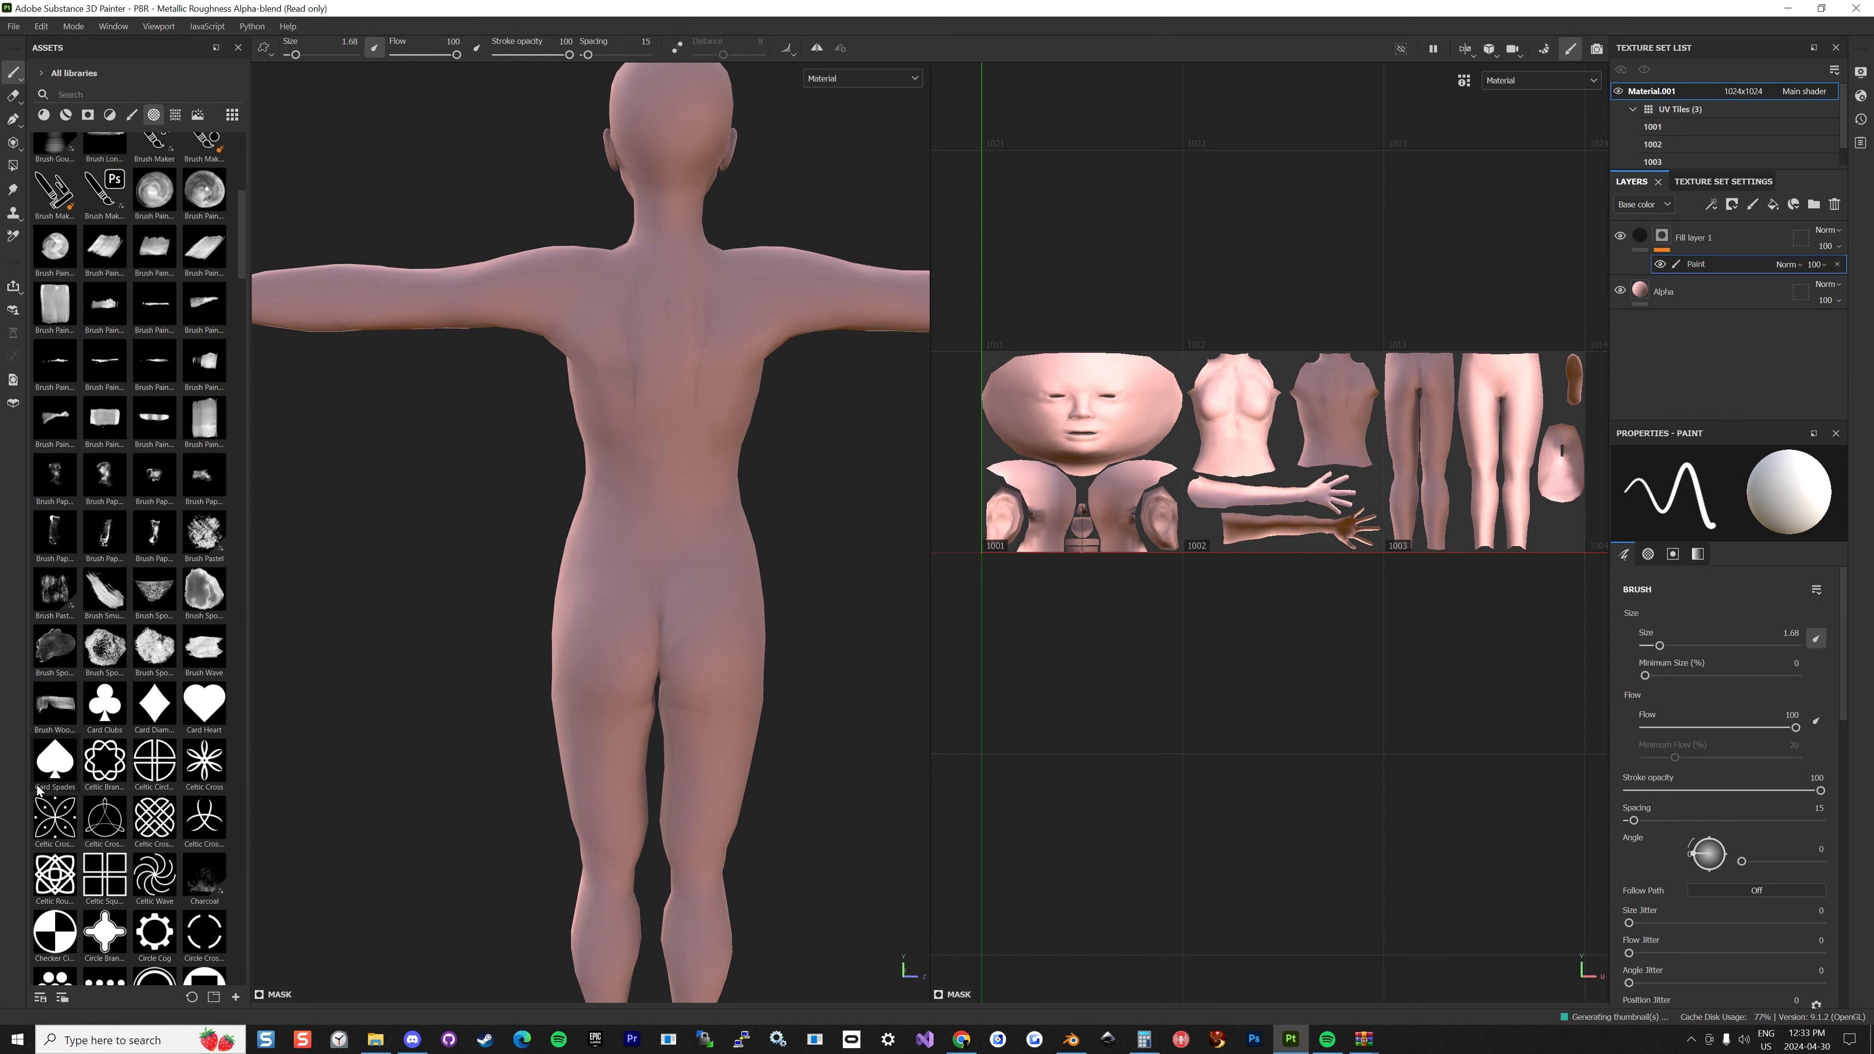
pyautogui.click(104, 763)
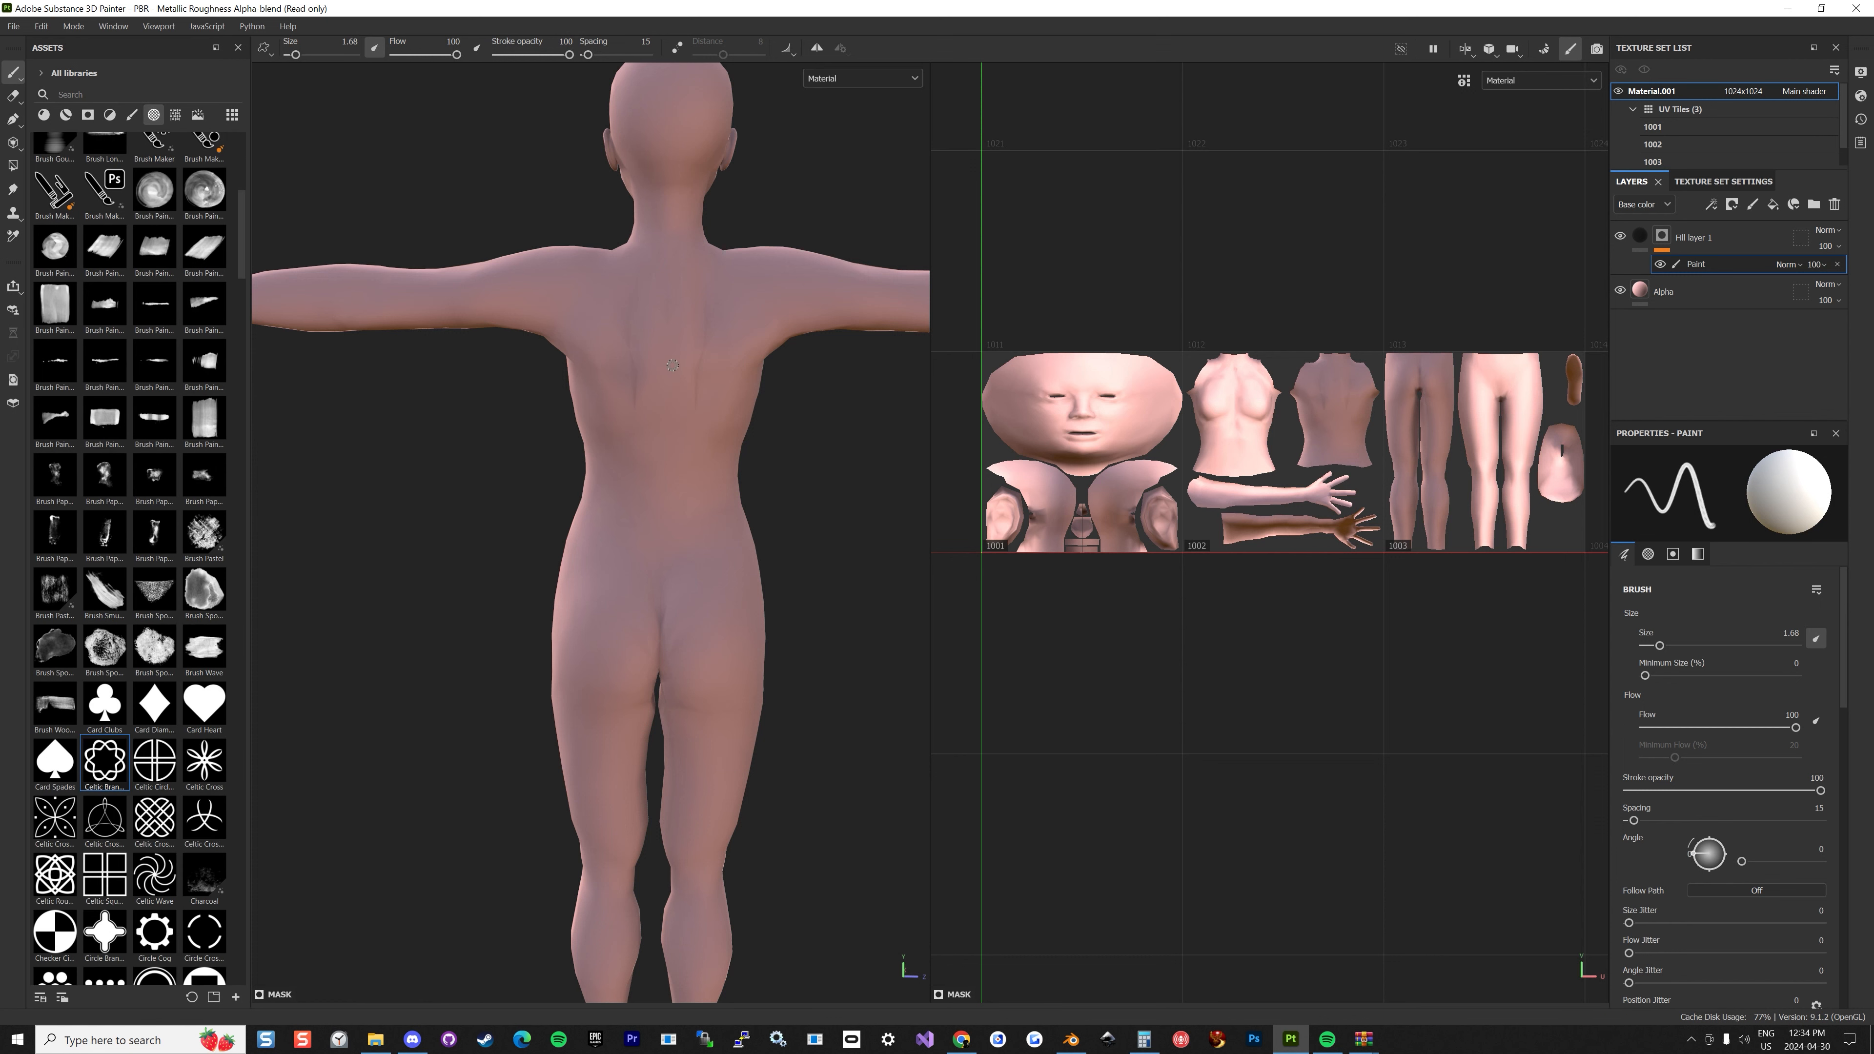
pyautogui.moveTo(300, 58); pyautogui.dragTo(317, 58)
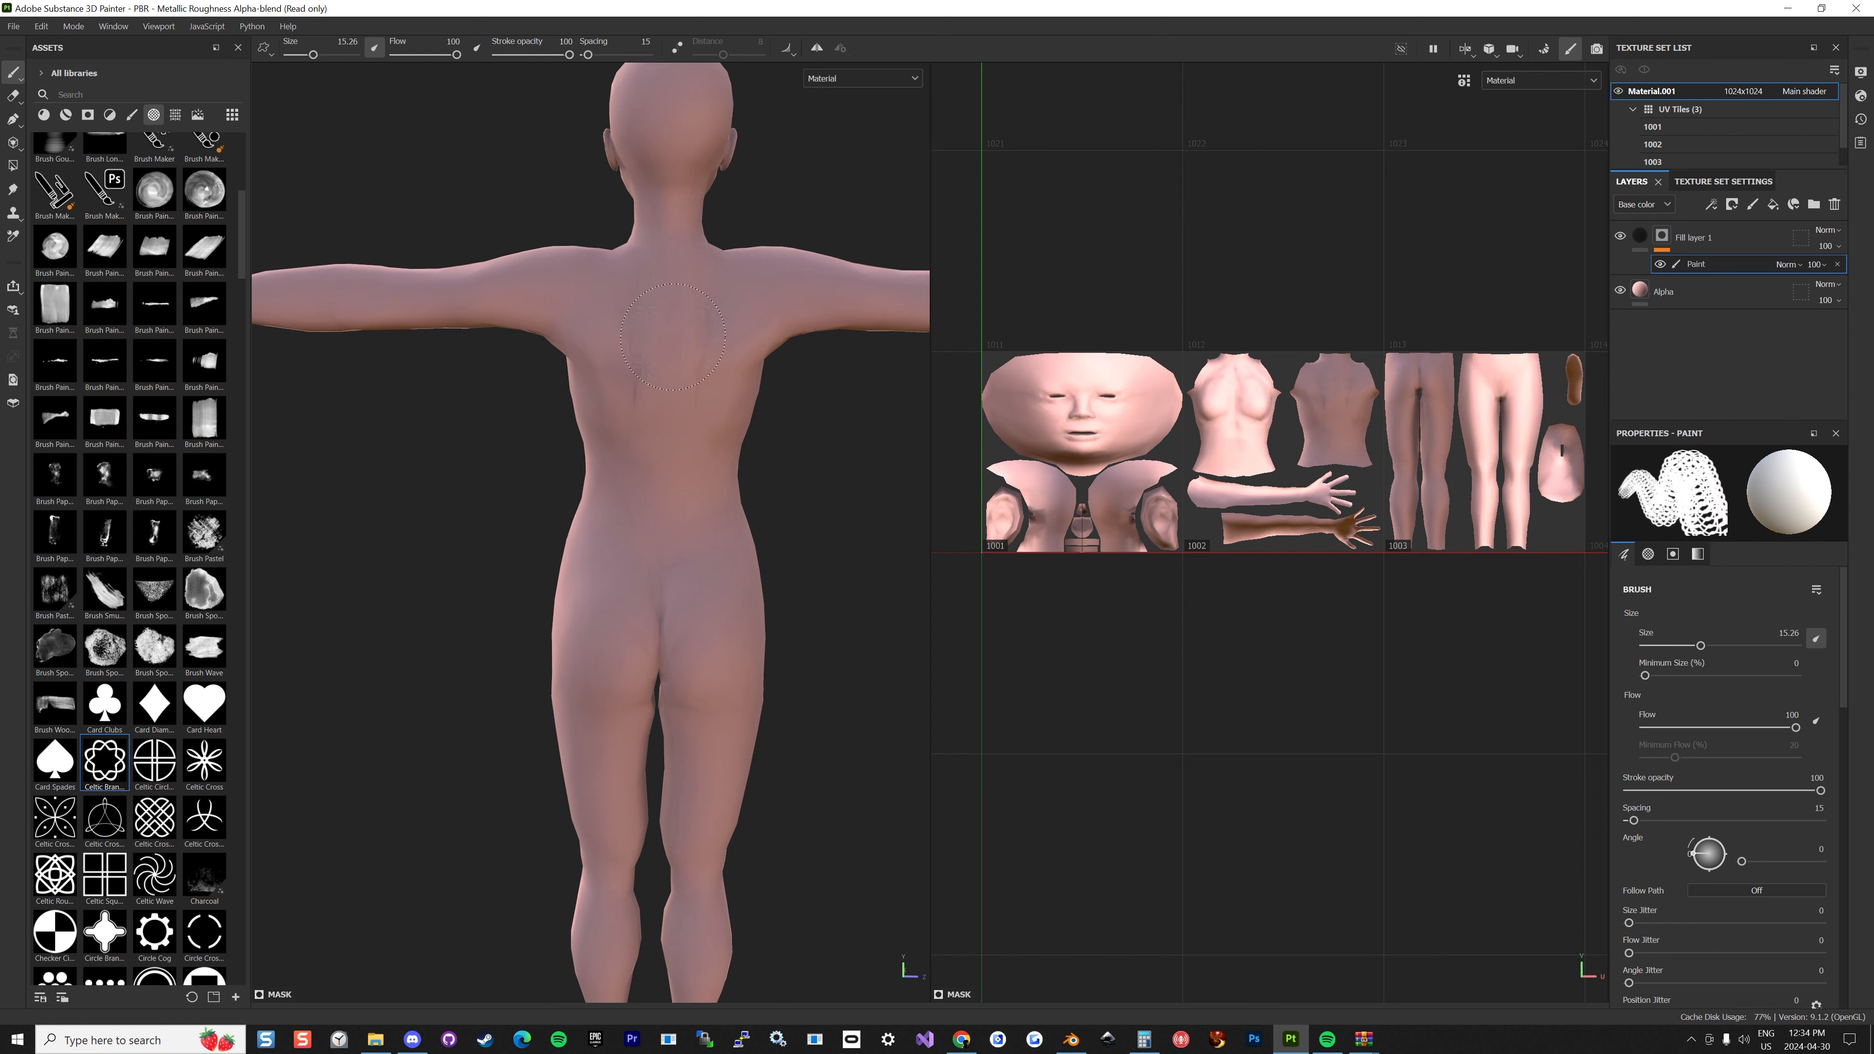
# Stamp the Celtic alpha on the avatar's upper back, along both arms and on the outer hip as a test.
pyautogui.click(672, 337)
pyautogui.moveTo(743, 464)
pyautogui.keyDown('alt'); pyautogui.mouseDown()
pyautogui.moveTo(930, 477)
pyautogui.moveTo(849, 345)
pyautogui.mouseUp(); pyautogui.keyUp('alt')
pyautogui.click(725, 279)
pyautogui.moveTo(725, 278)
pyautogui.keyDown('alt'); pyautogui.mouseDown()
pyautogui.moveTo(703, 415)
pyautogui.moveTo(888, 455)
pyautogui.moveTo(878, 398)
pyautogui.mouseUp(); pyautogui.keyUp('alt')
pyautogui.click(677, 367)
pyautogui.moveTo(819, 317); pyautogui.dragTo(871, 332)
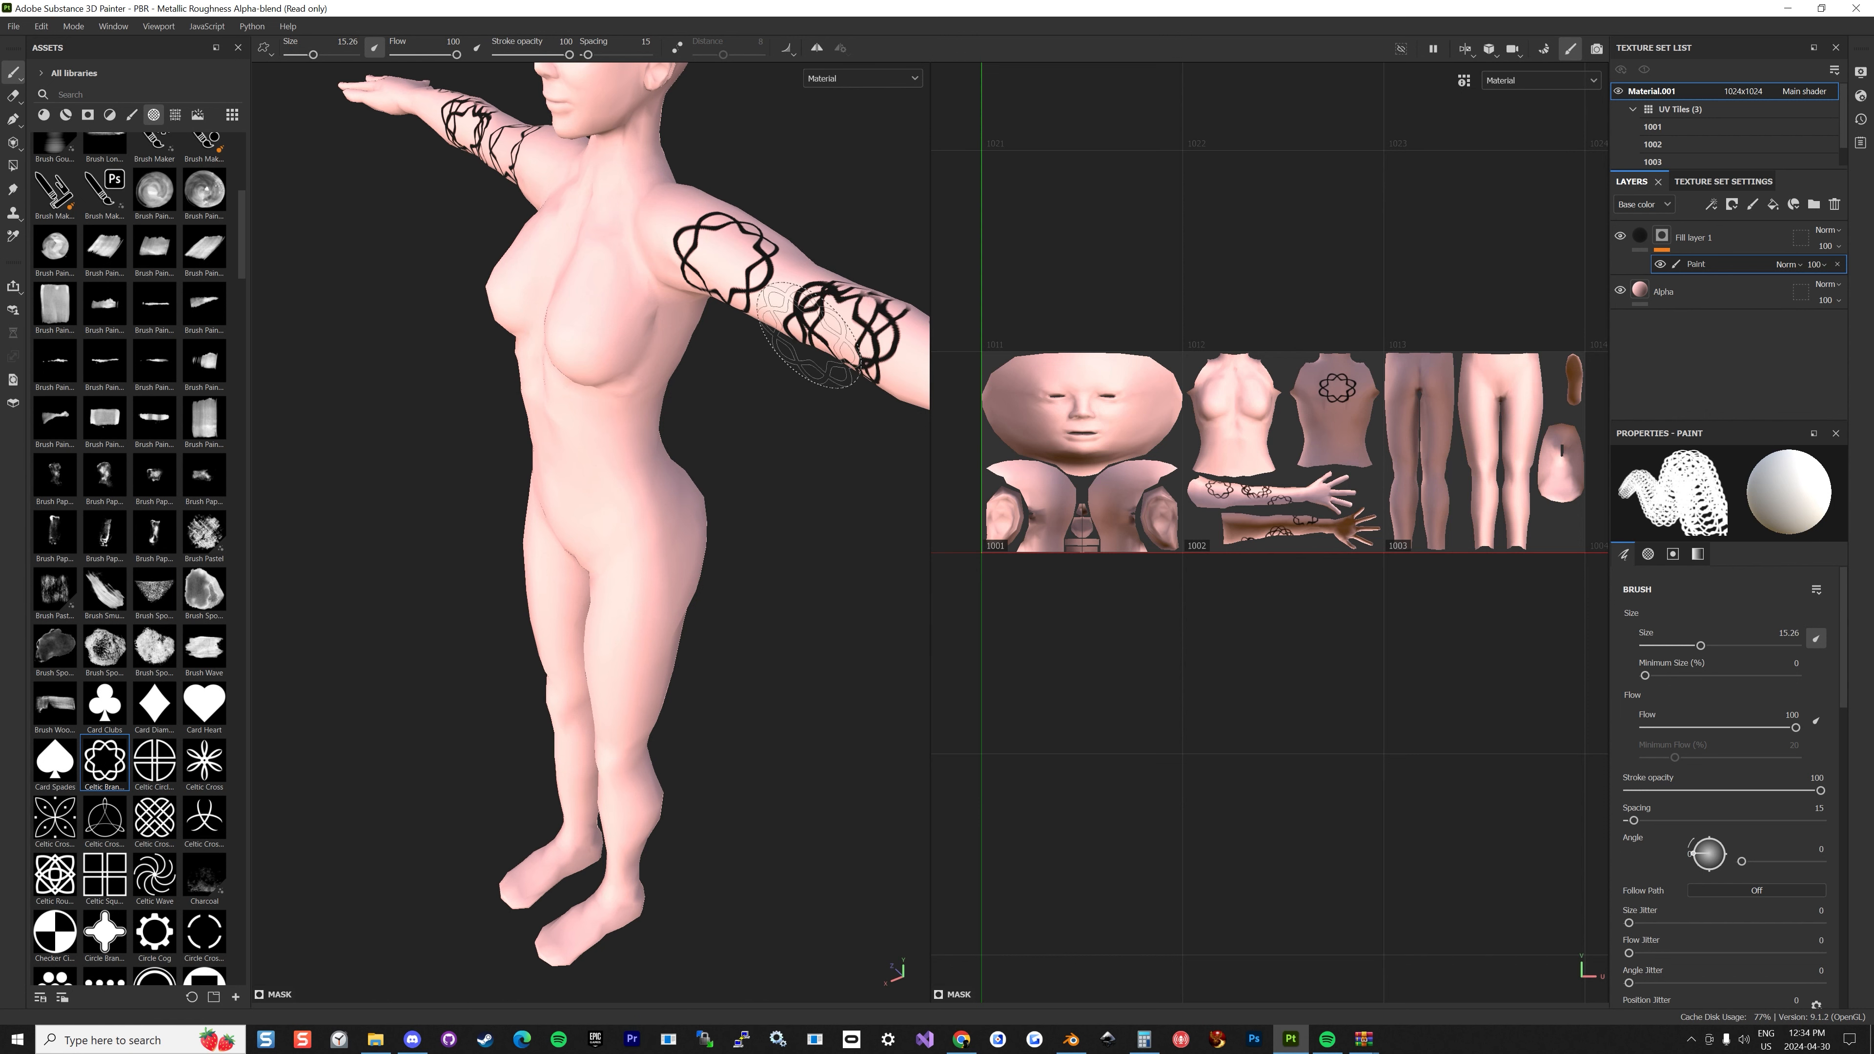
pyautogui.click(650, 523)
pyautogui.moveTo(712, 612)
pyautogui.keyDown('alt'); pyautogui.mouseDown()
pyautogui.moveTo(589, 497)
pyautogui.moveTo(866, 573)
pyautogui.moveTo(879, 545)
pyautogui.moveTo(766, 490)
pyautogui.mouseUp(); pyautogui.keyUp('alt')
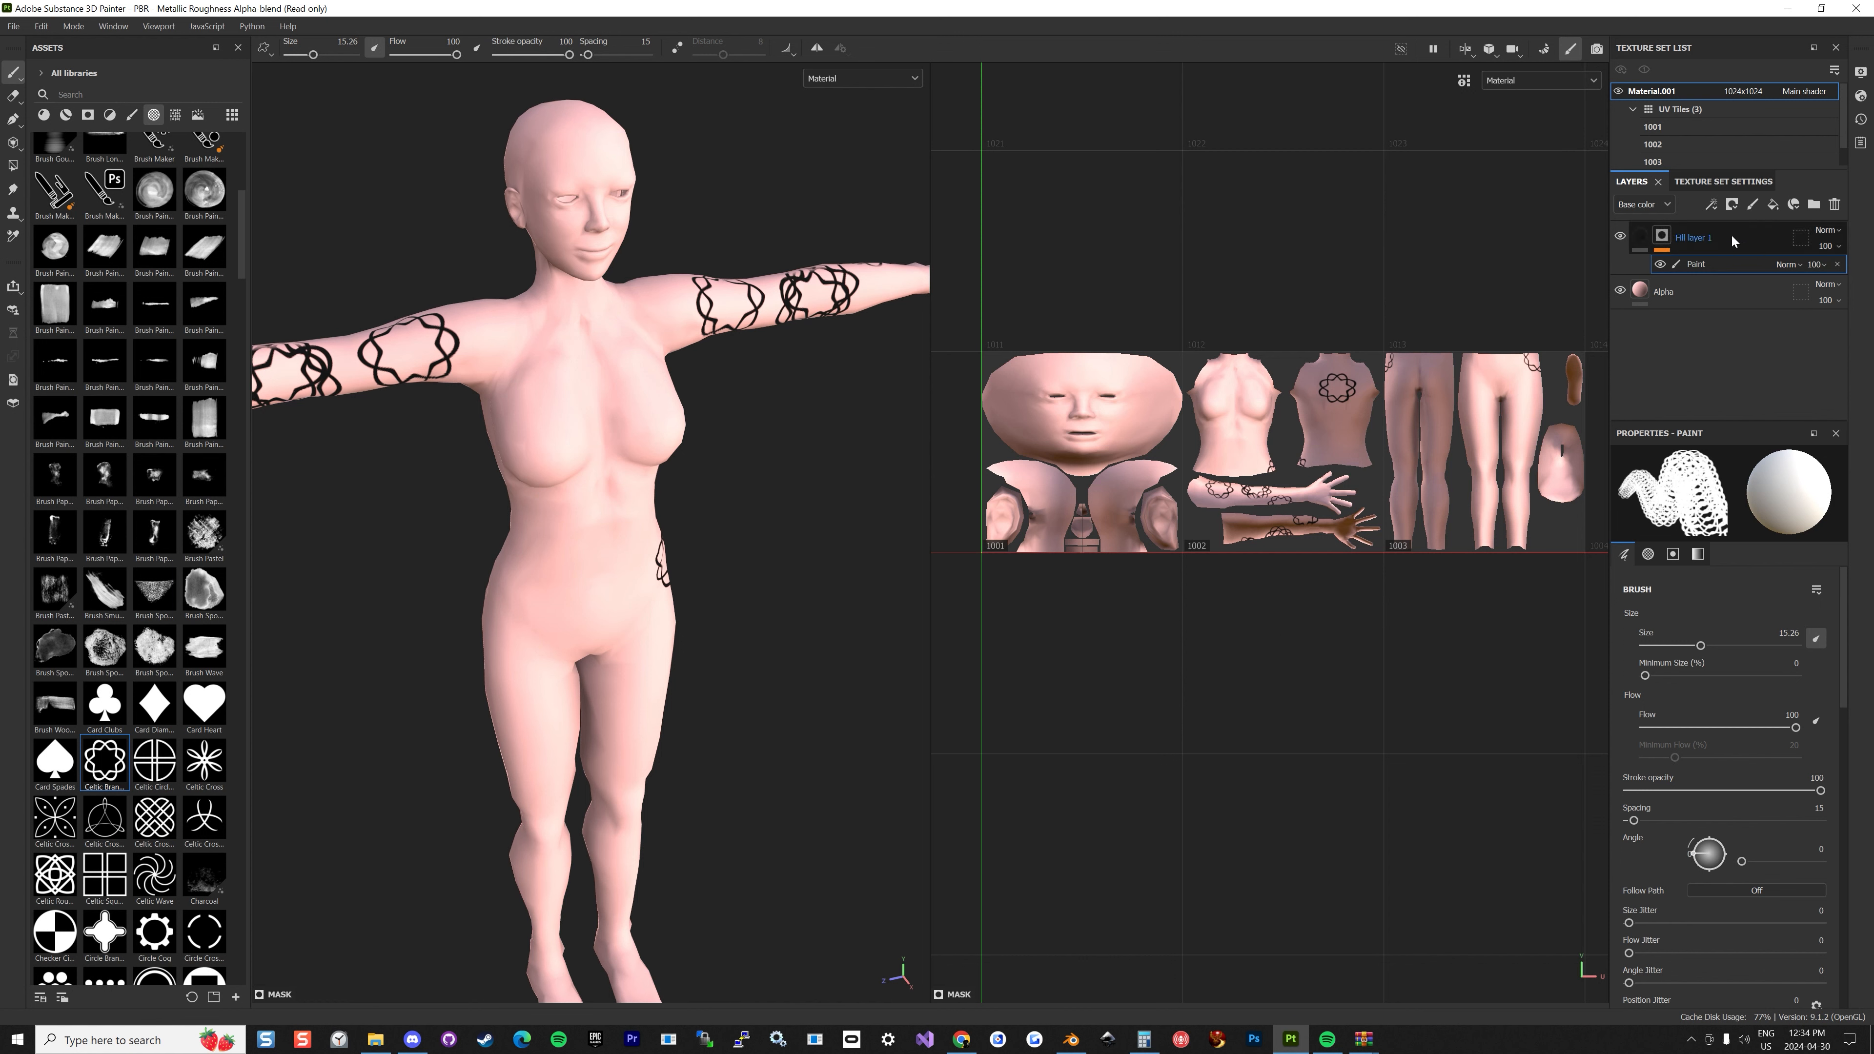
# Delete the Paint effect holding the Celtic stamps from Fill layer 1 and add a fresh paint effect to its mask.
pyautogui.press('Delete')
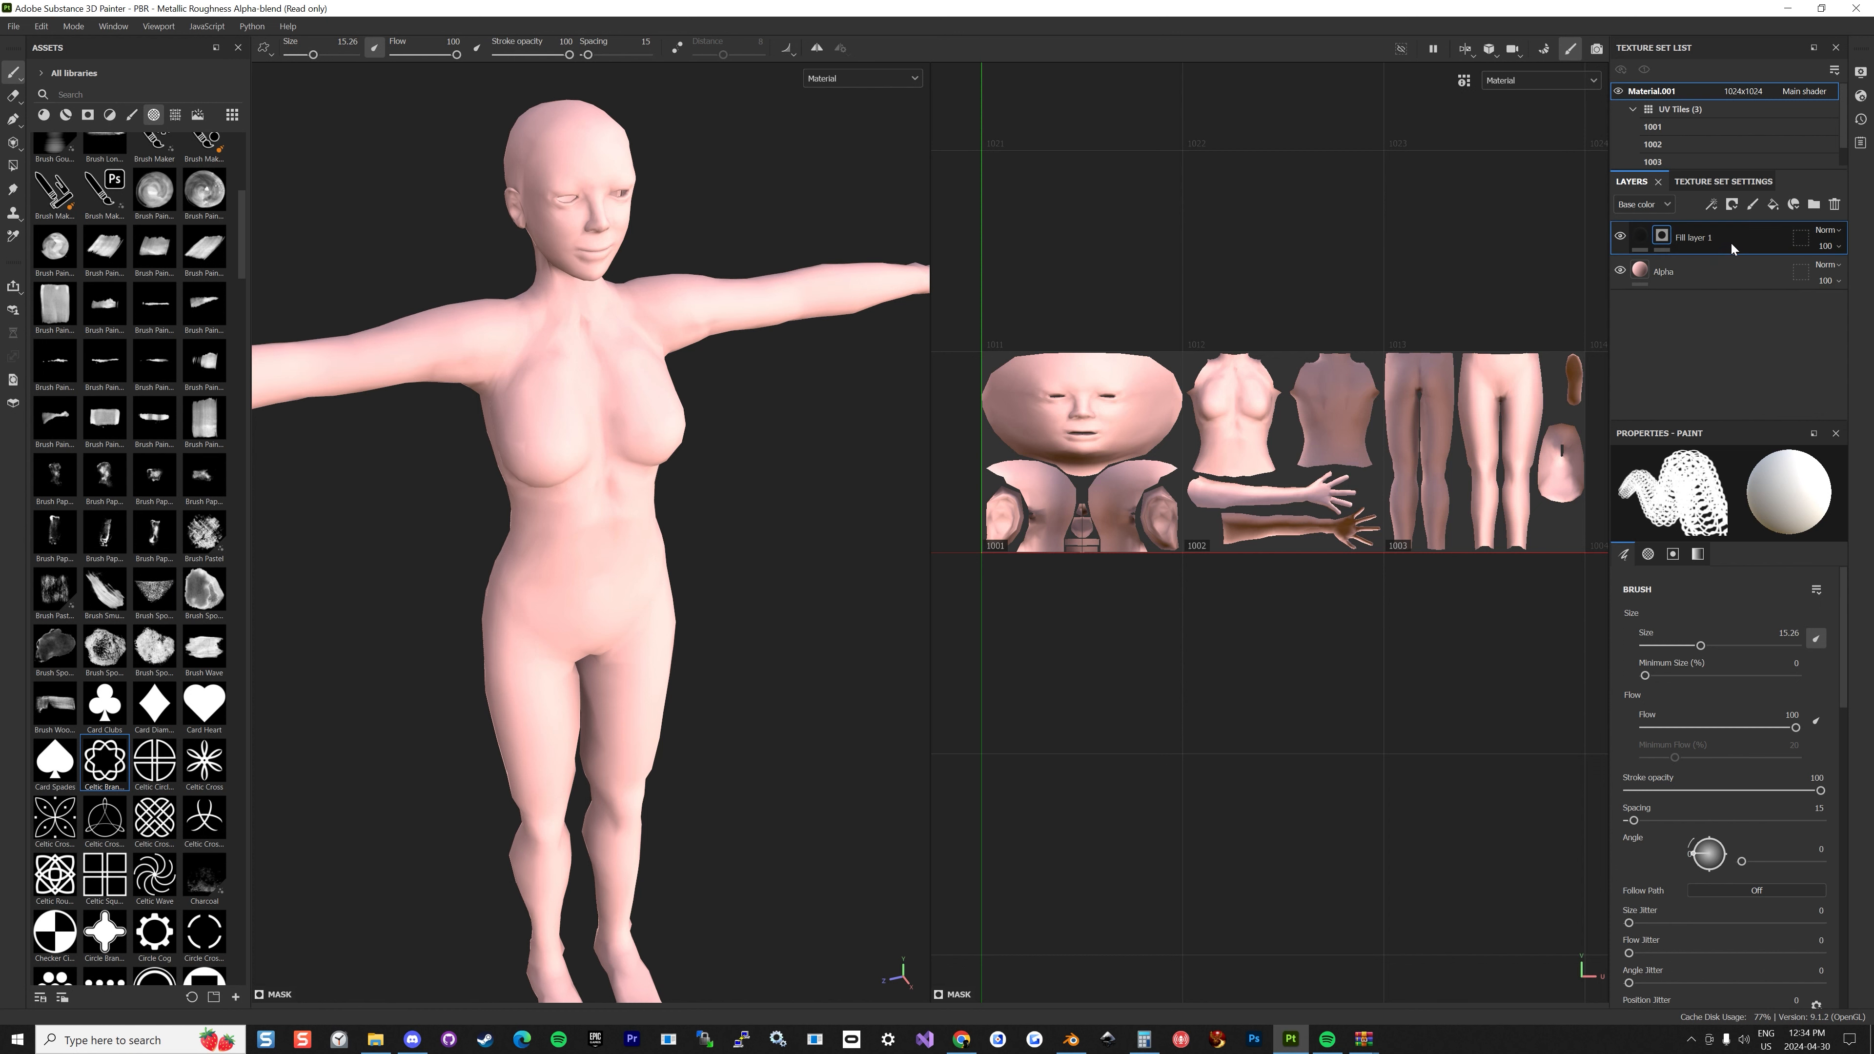
pyautogui.click(1731, 209)
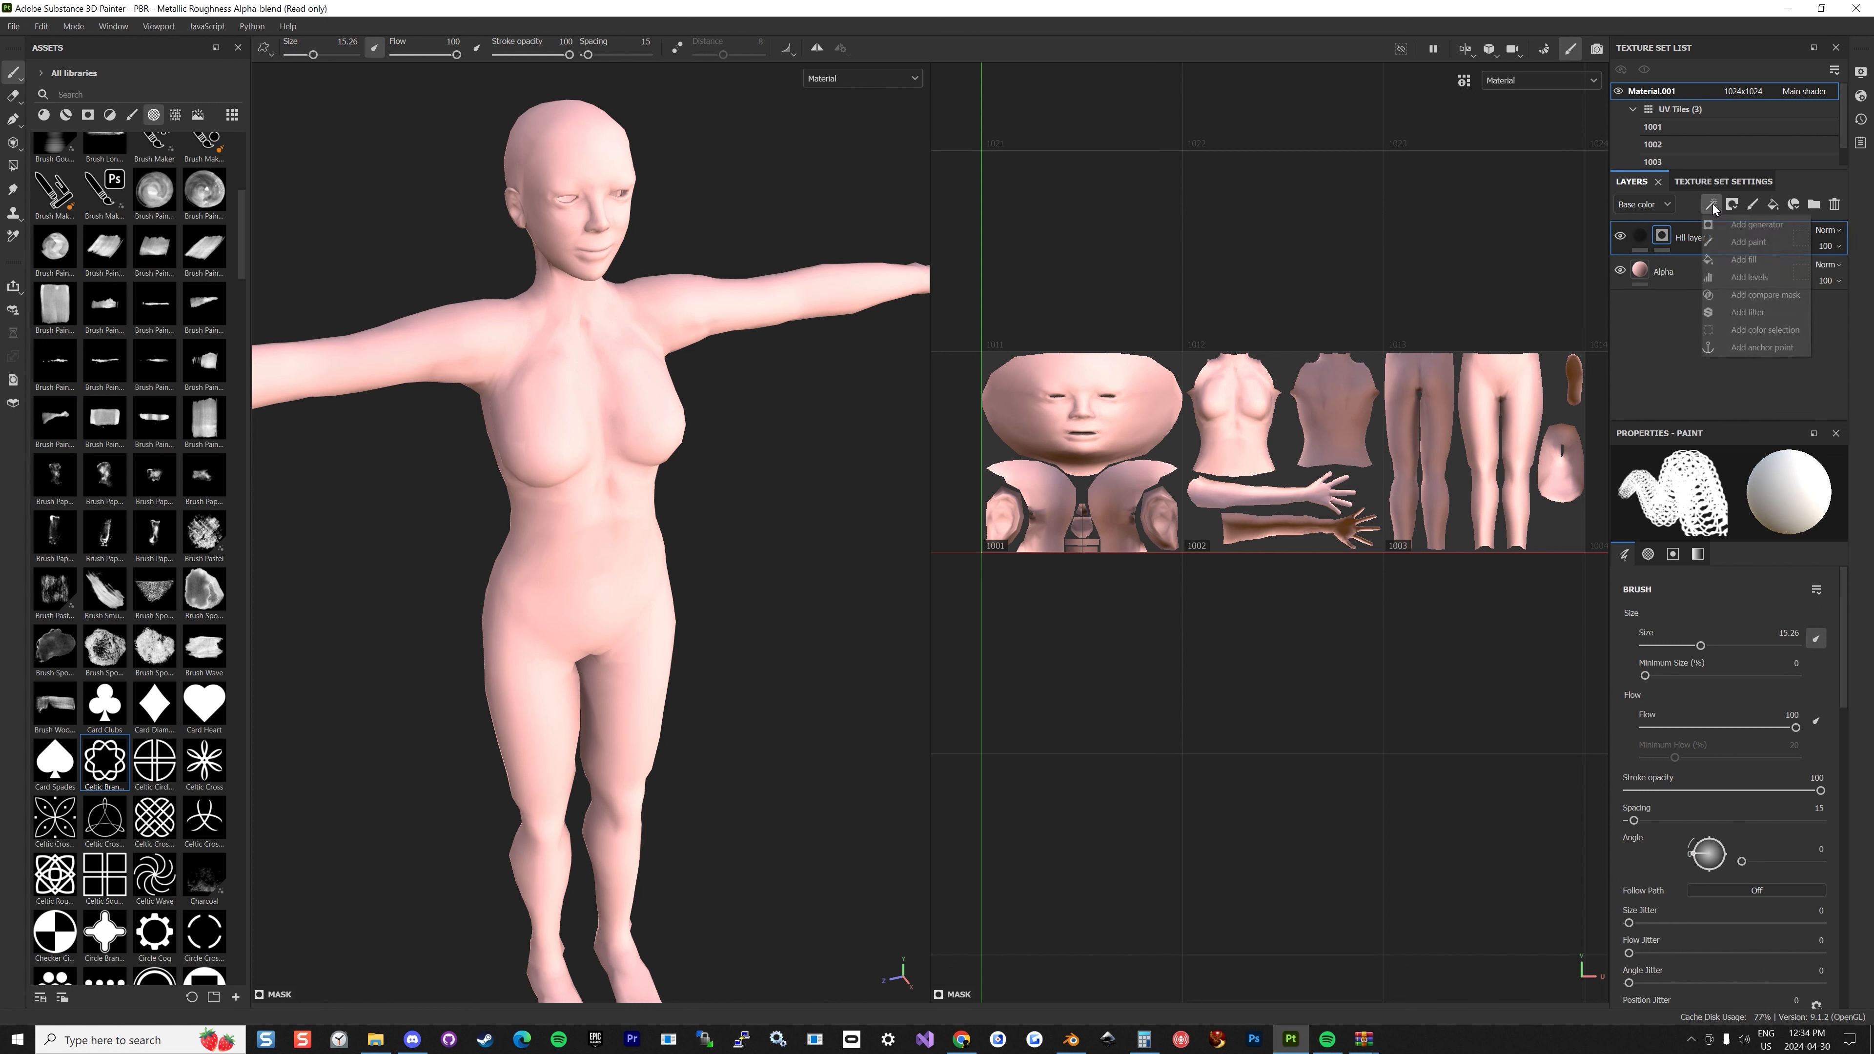
pyautogui.click(1729, 252)
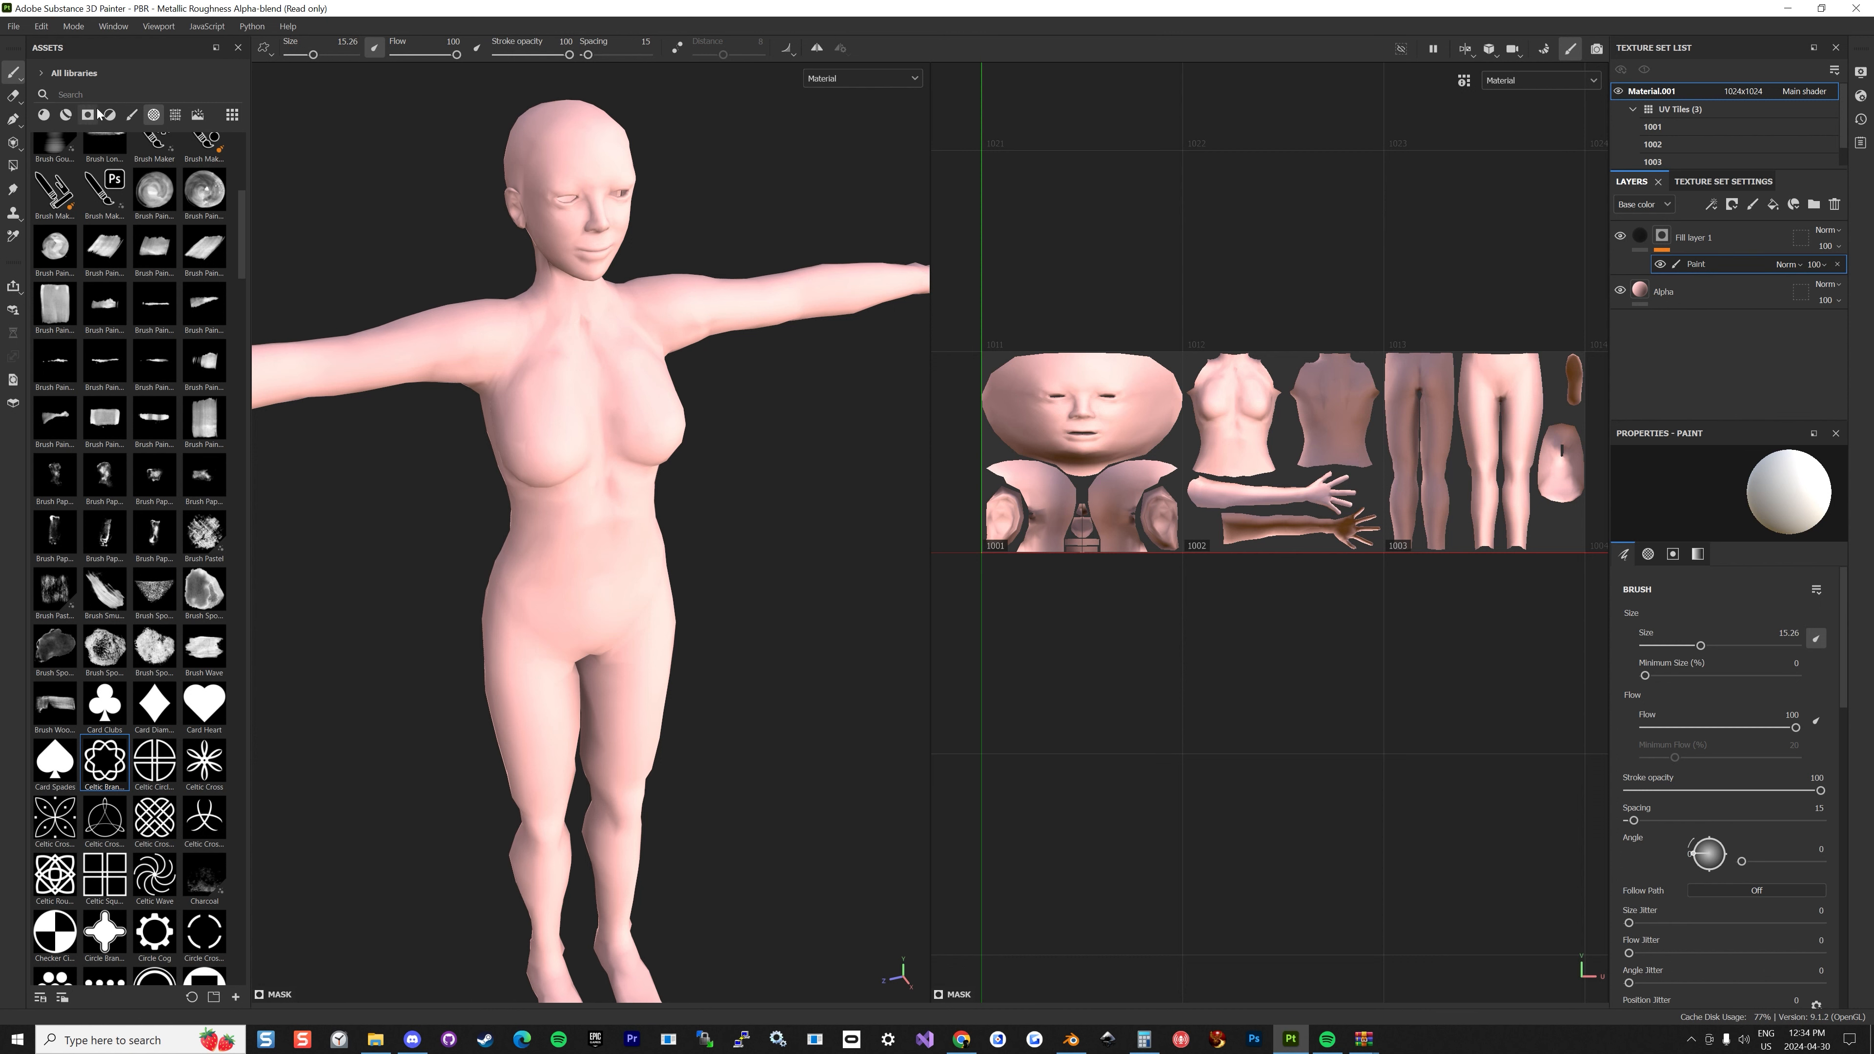
# Add the tattoo PNG of the white flower with its roots from the Downloads folder to the resources for import.
pyautogui.moveTo(516, 428)
pyautogui.keyDown('alt'); pyautogui.mouseDown()
pyautogui.moveTo(565, 314)
pyautogui.moveTo(978, 343)
pyautogui.mouseUp(); pyautogui.keyUp('alt')
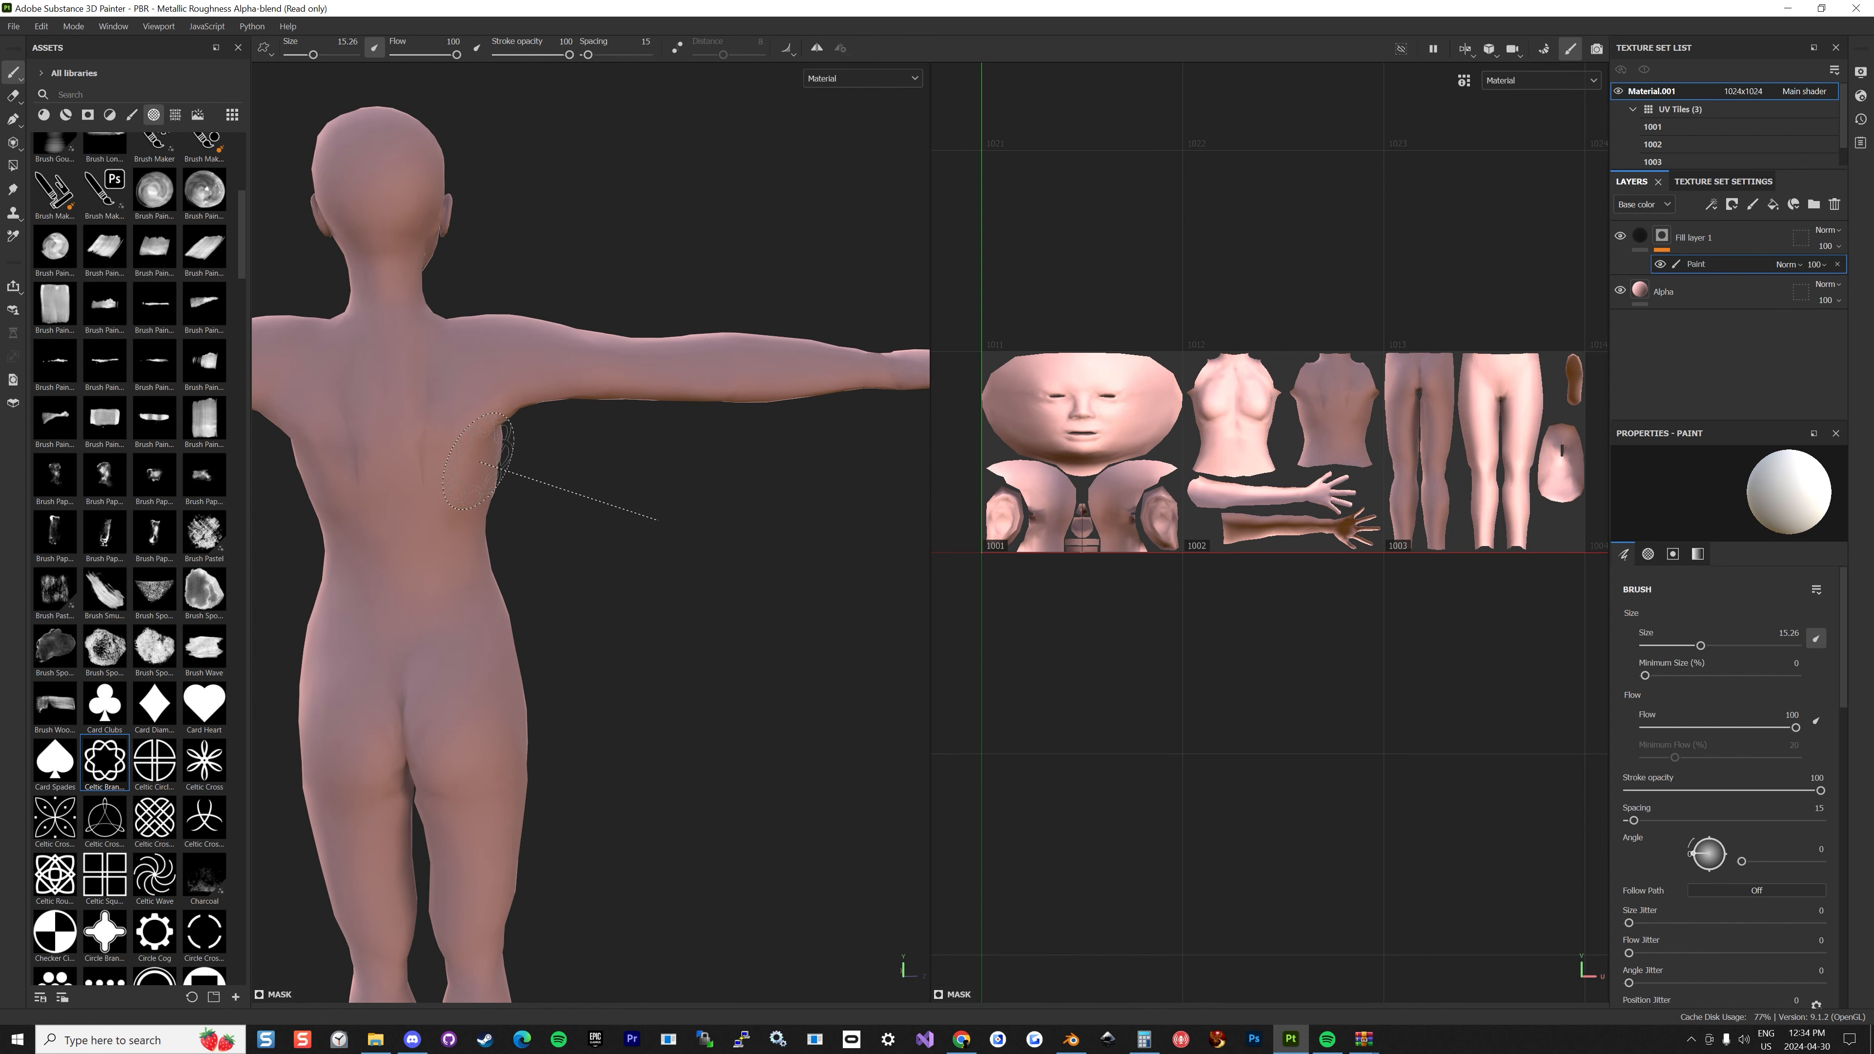
pyautogui.keyDown('alt'); pyautogui.moveTo(517, 499); pyautogui.dragTo(485, 496); pyautogui.keyUp('alt')
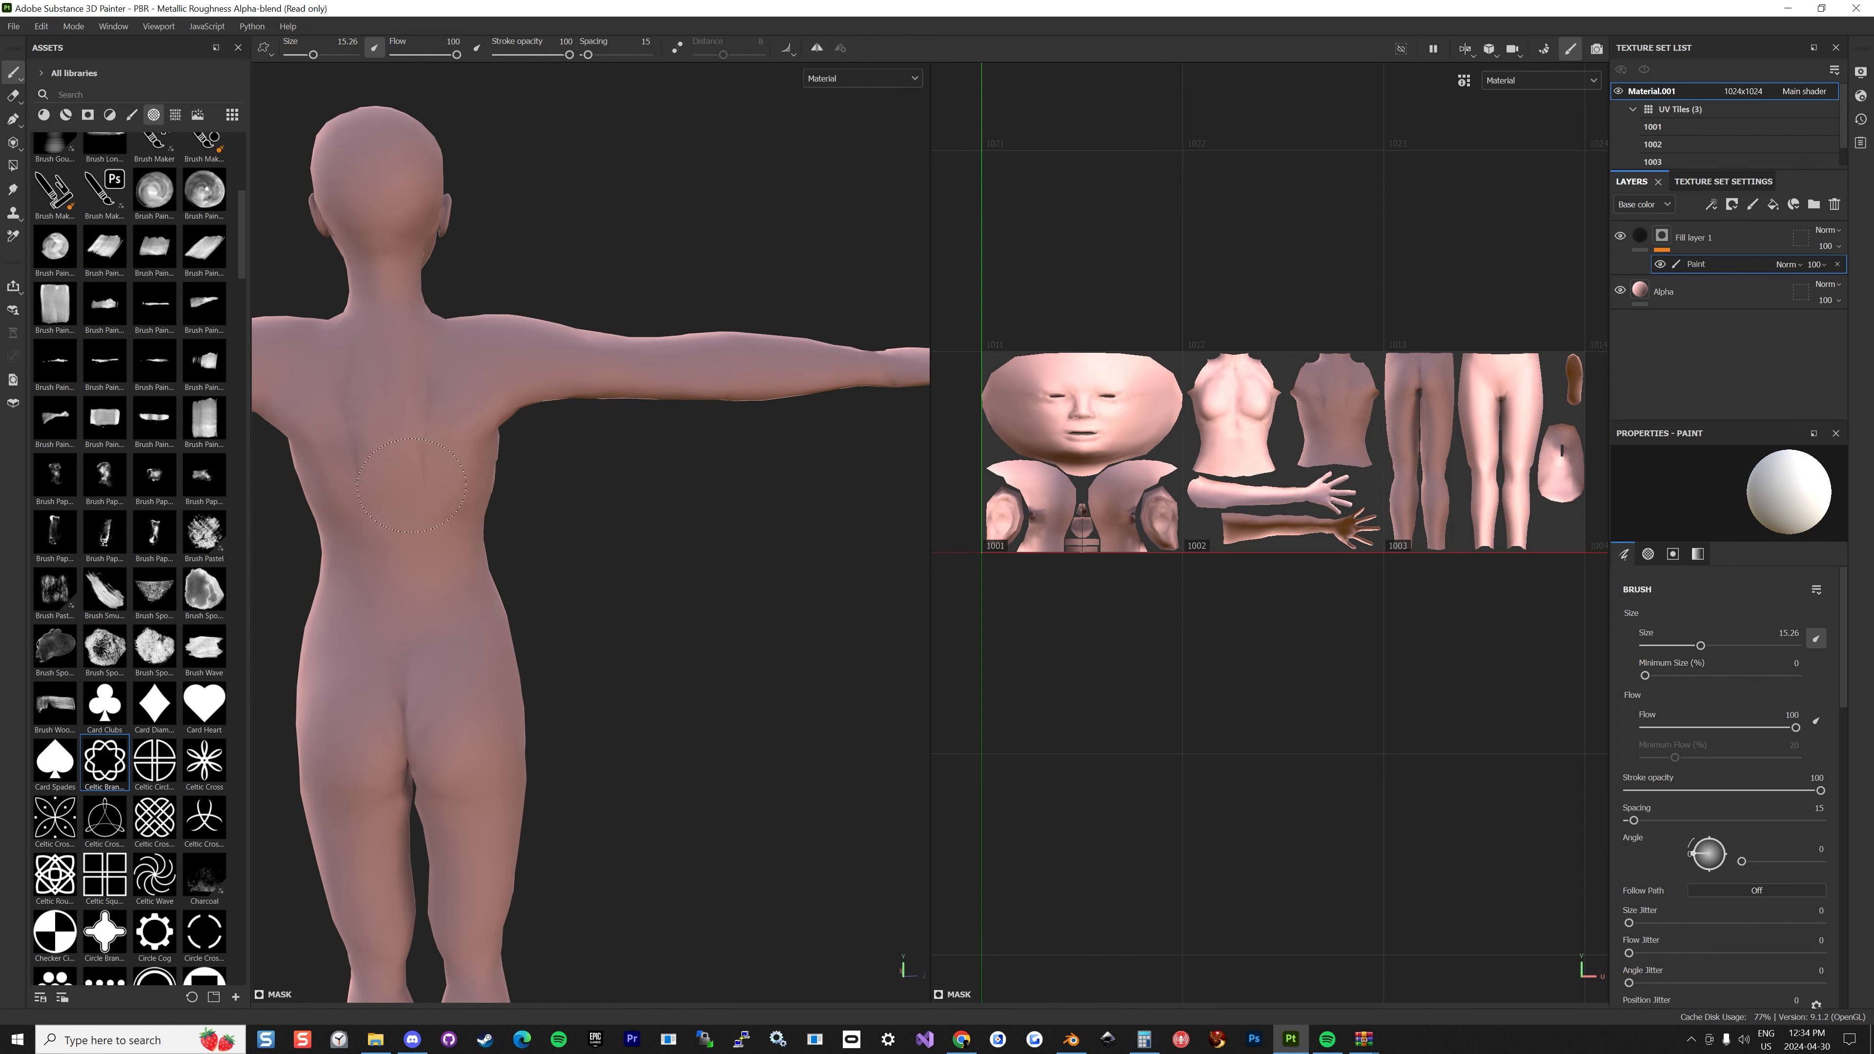
pyautogui.scroll(-2, 366, 458)
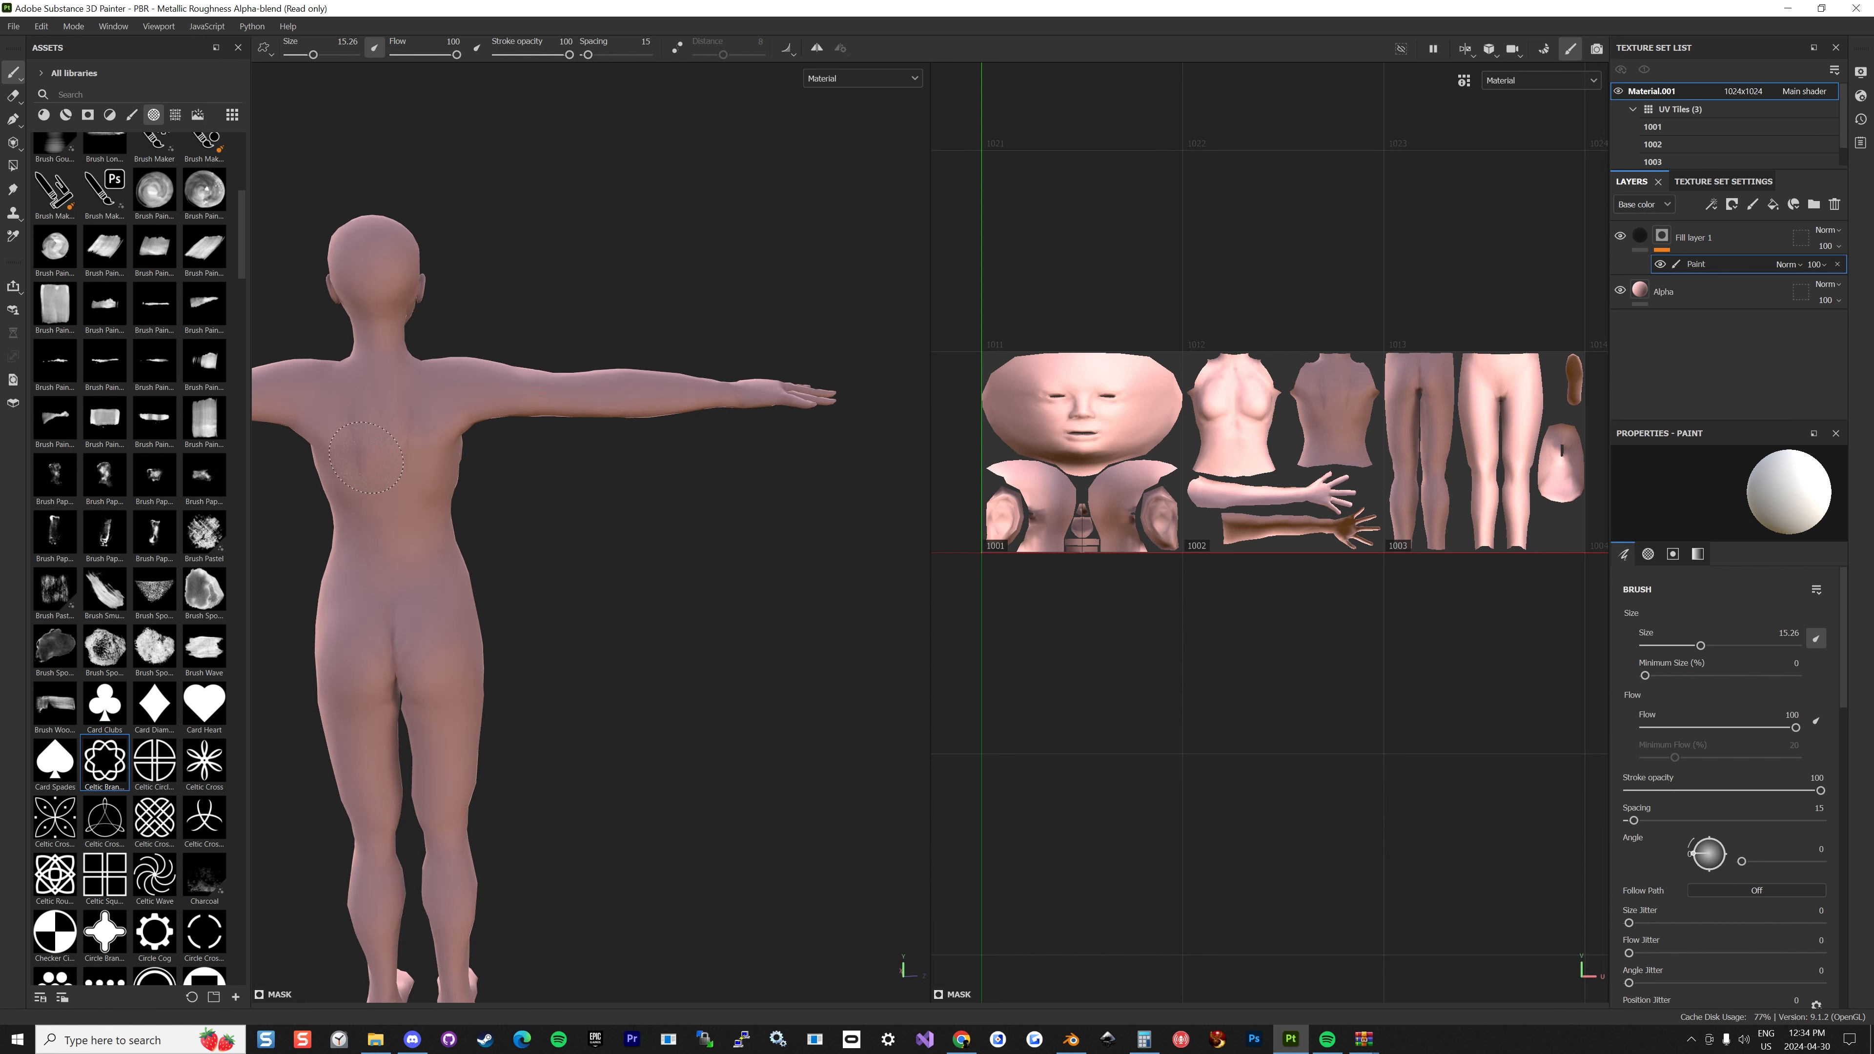
pyautogui.click(16, 27)
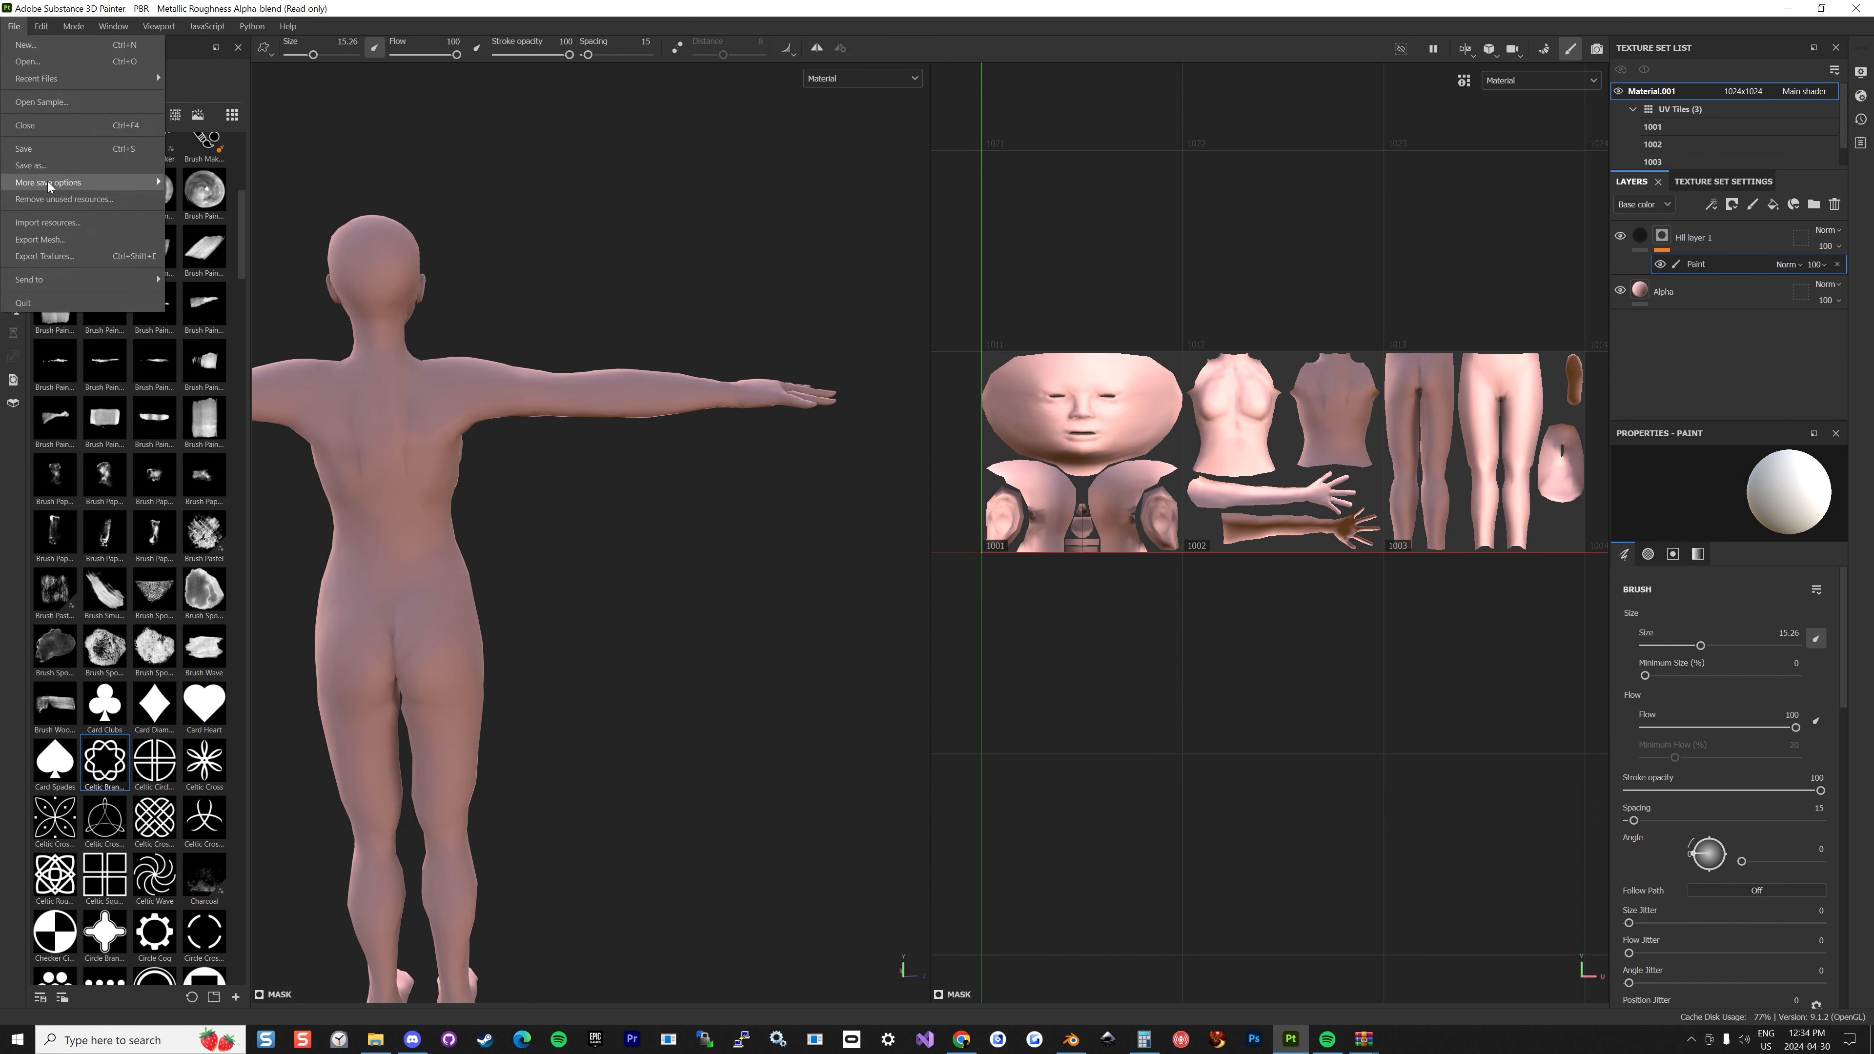
pyautogui.click(46, 223)
pyautogui.click(1012, 326)
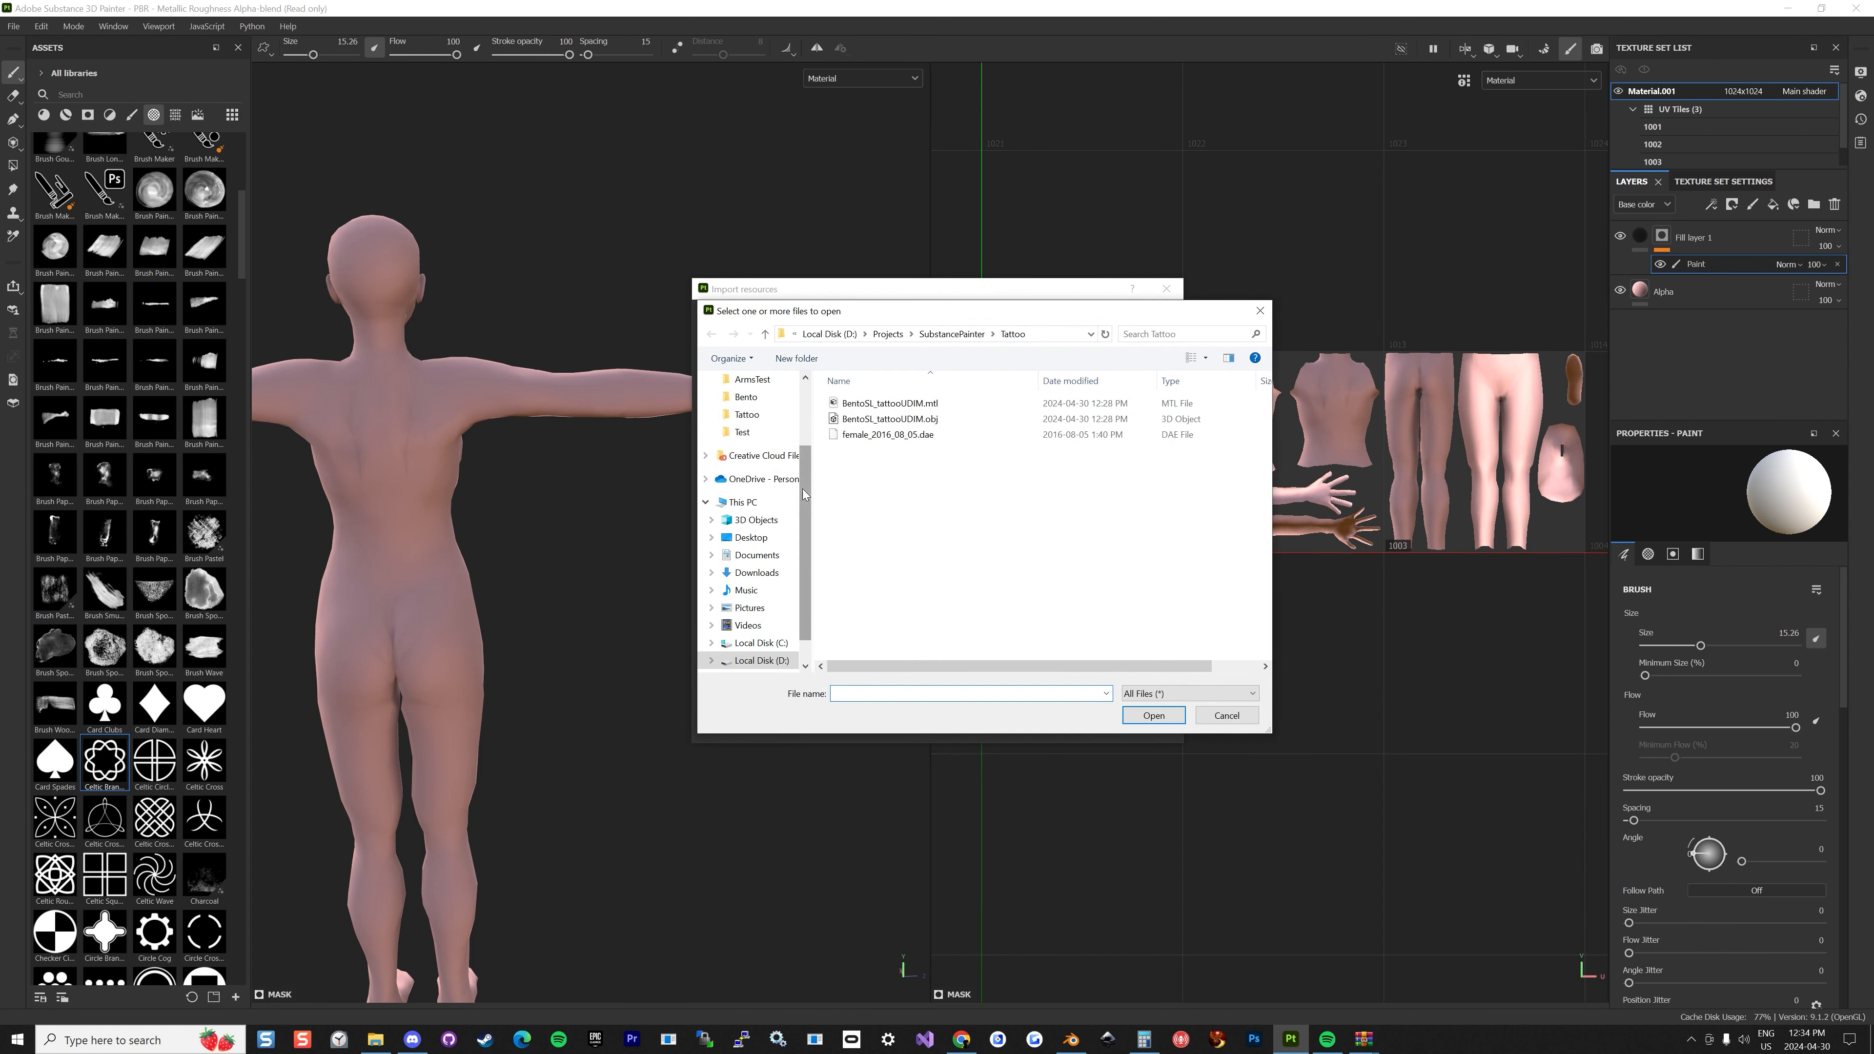
pyautogui.scroll(2, 757, 451)
pyautogui.click(757, 426)
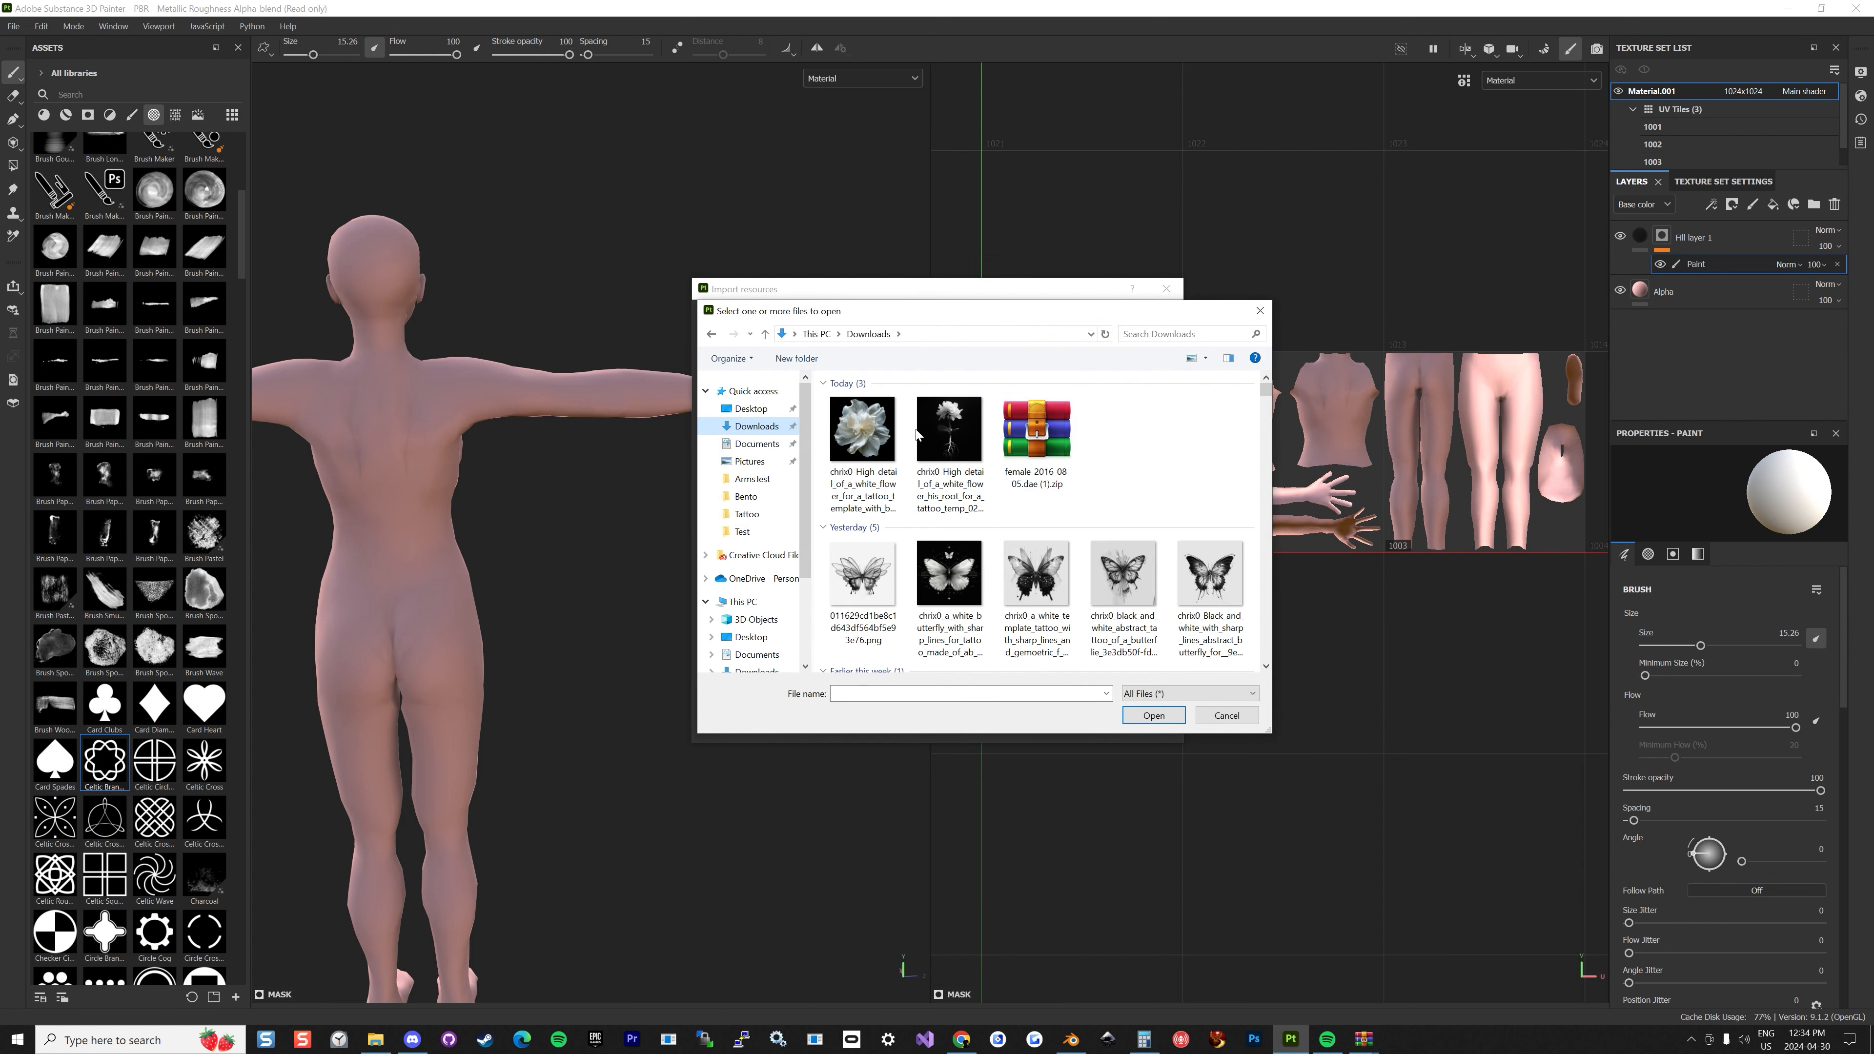
pyautogui.click(950, 436)
pyautogui.click(1151, 716)
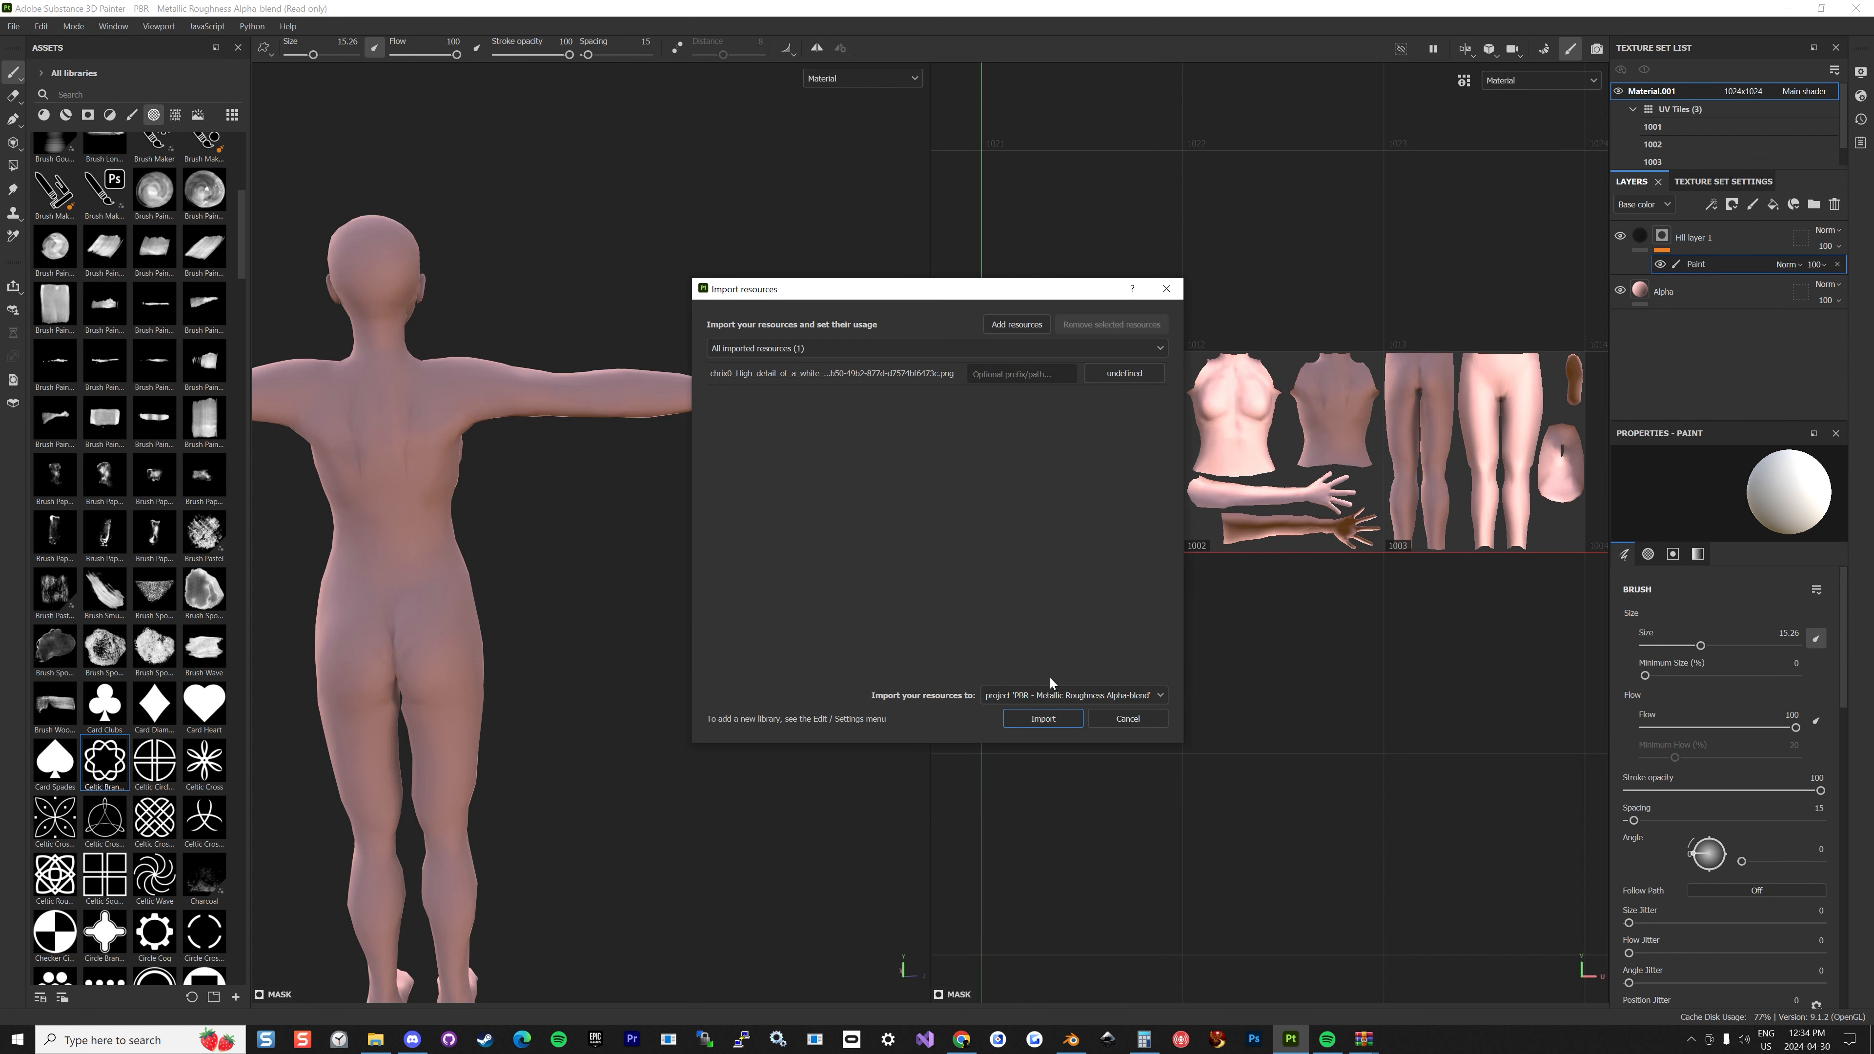
# Set the flower image's usage to alpha and import it into the current project.
pyautogui.click(1107, 380)
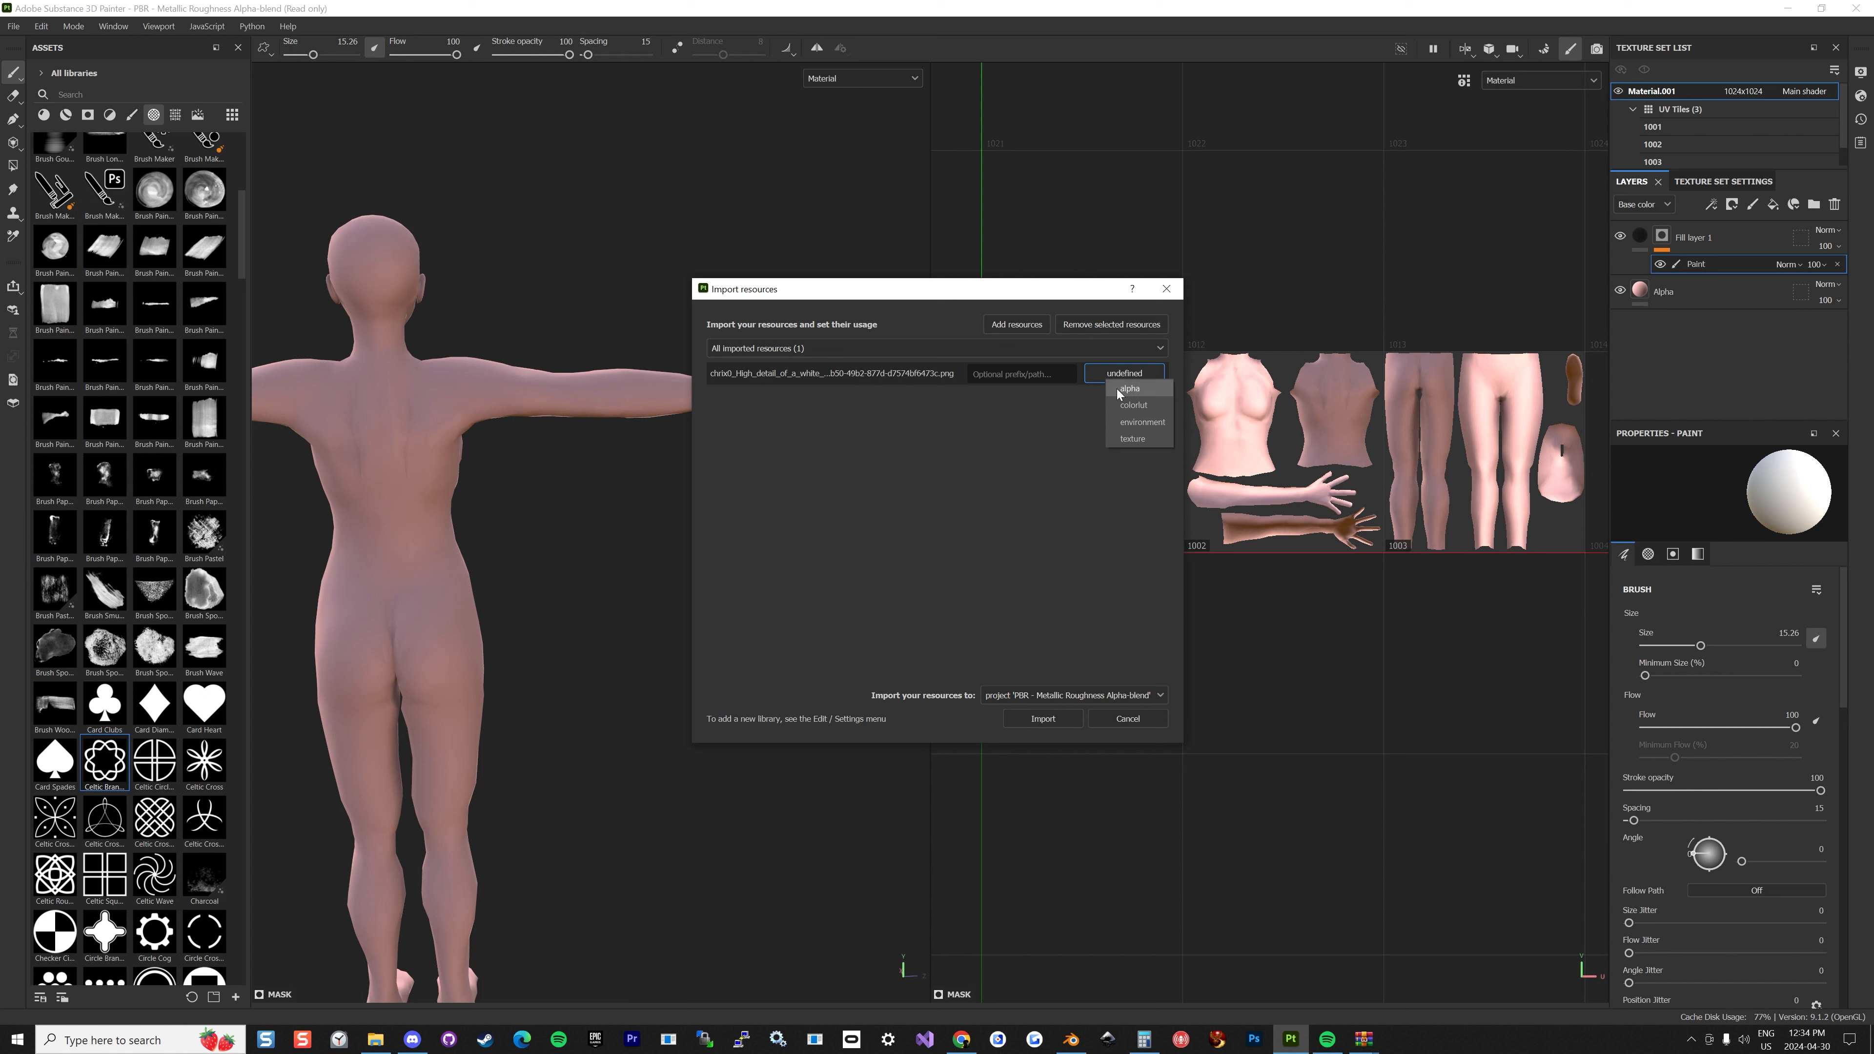
pyautogui.click(1118, 391)
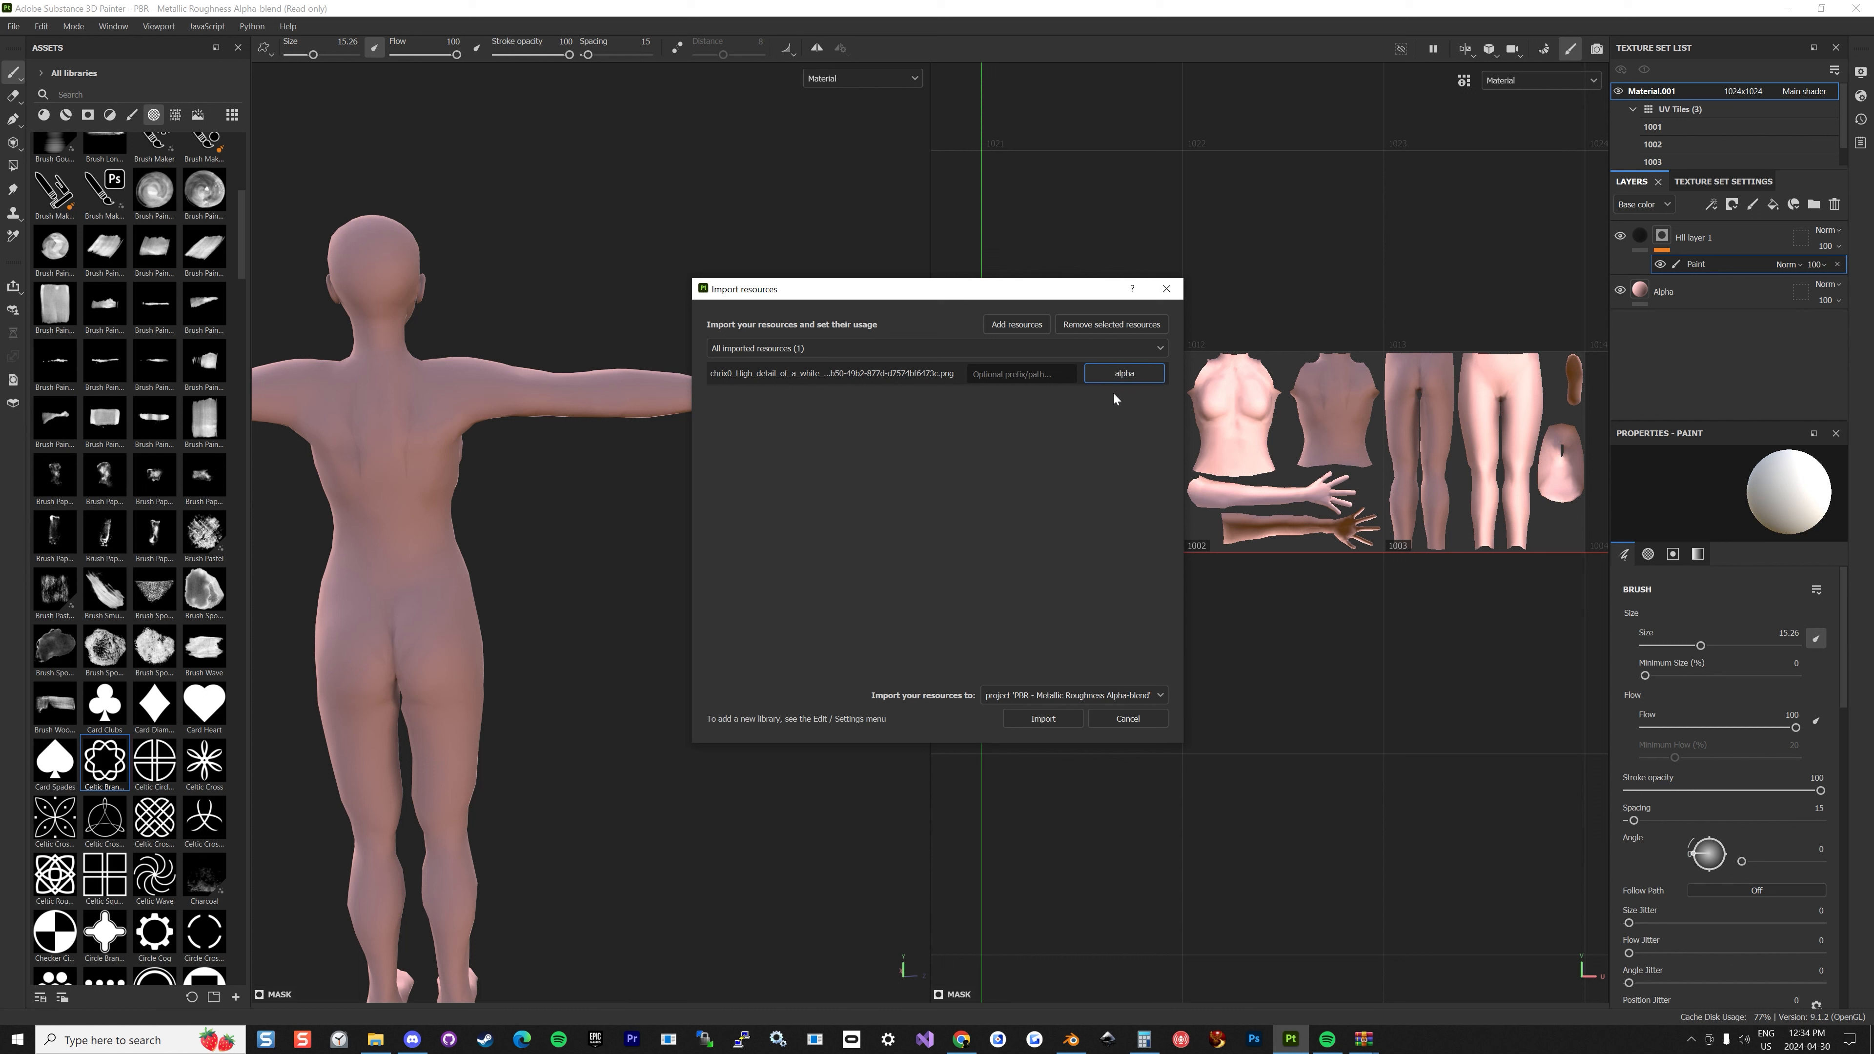
pyautogui.click(1022, 720)
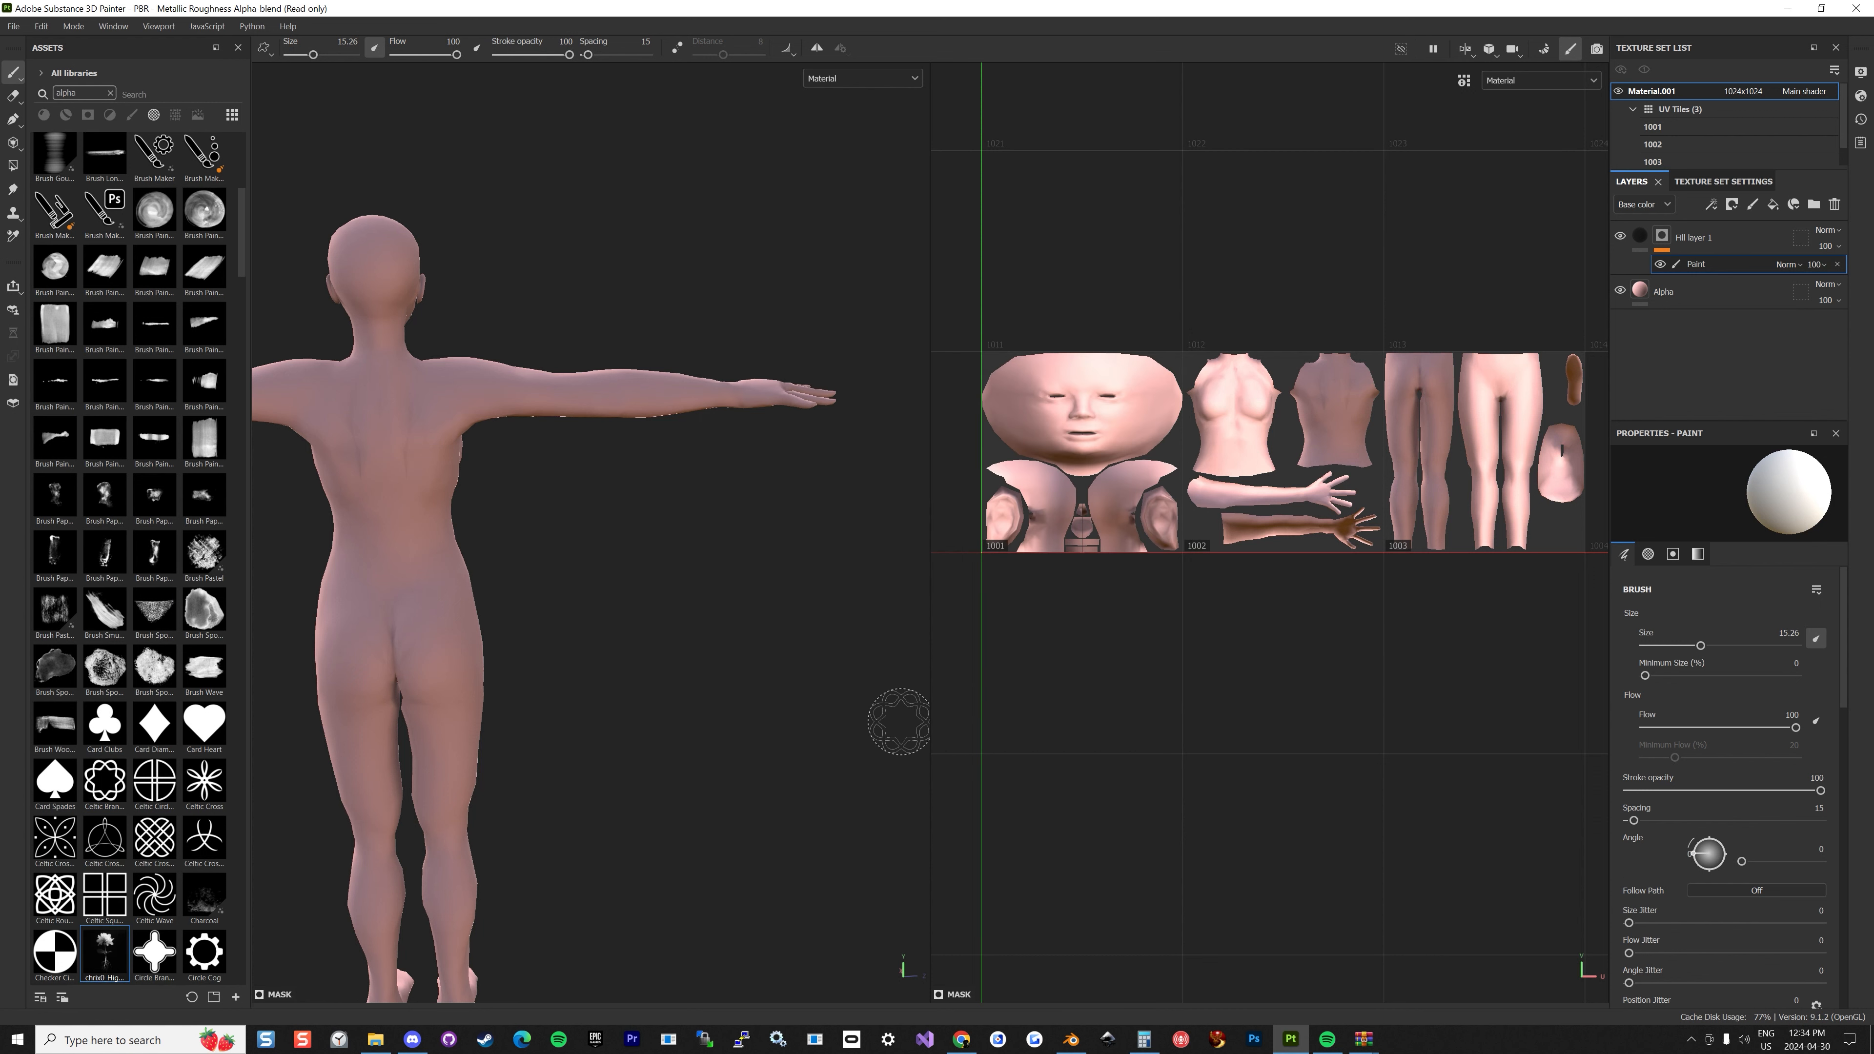
# Try a stamp of the imported flower alpha on the avatar's upper back, and undo it.
pyautogui.click(98, 972)
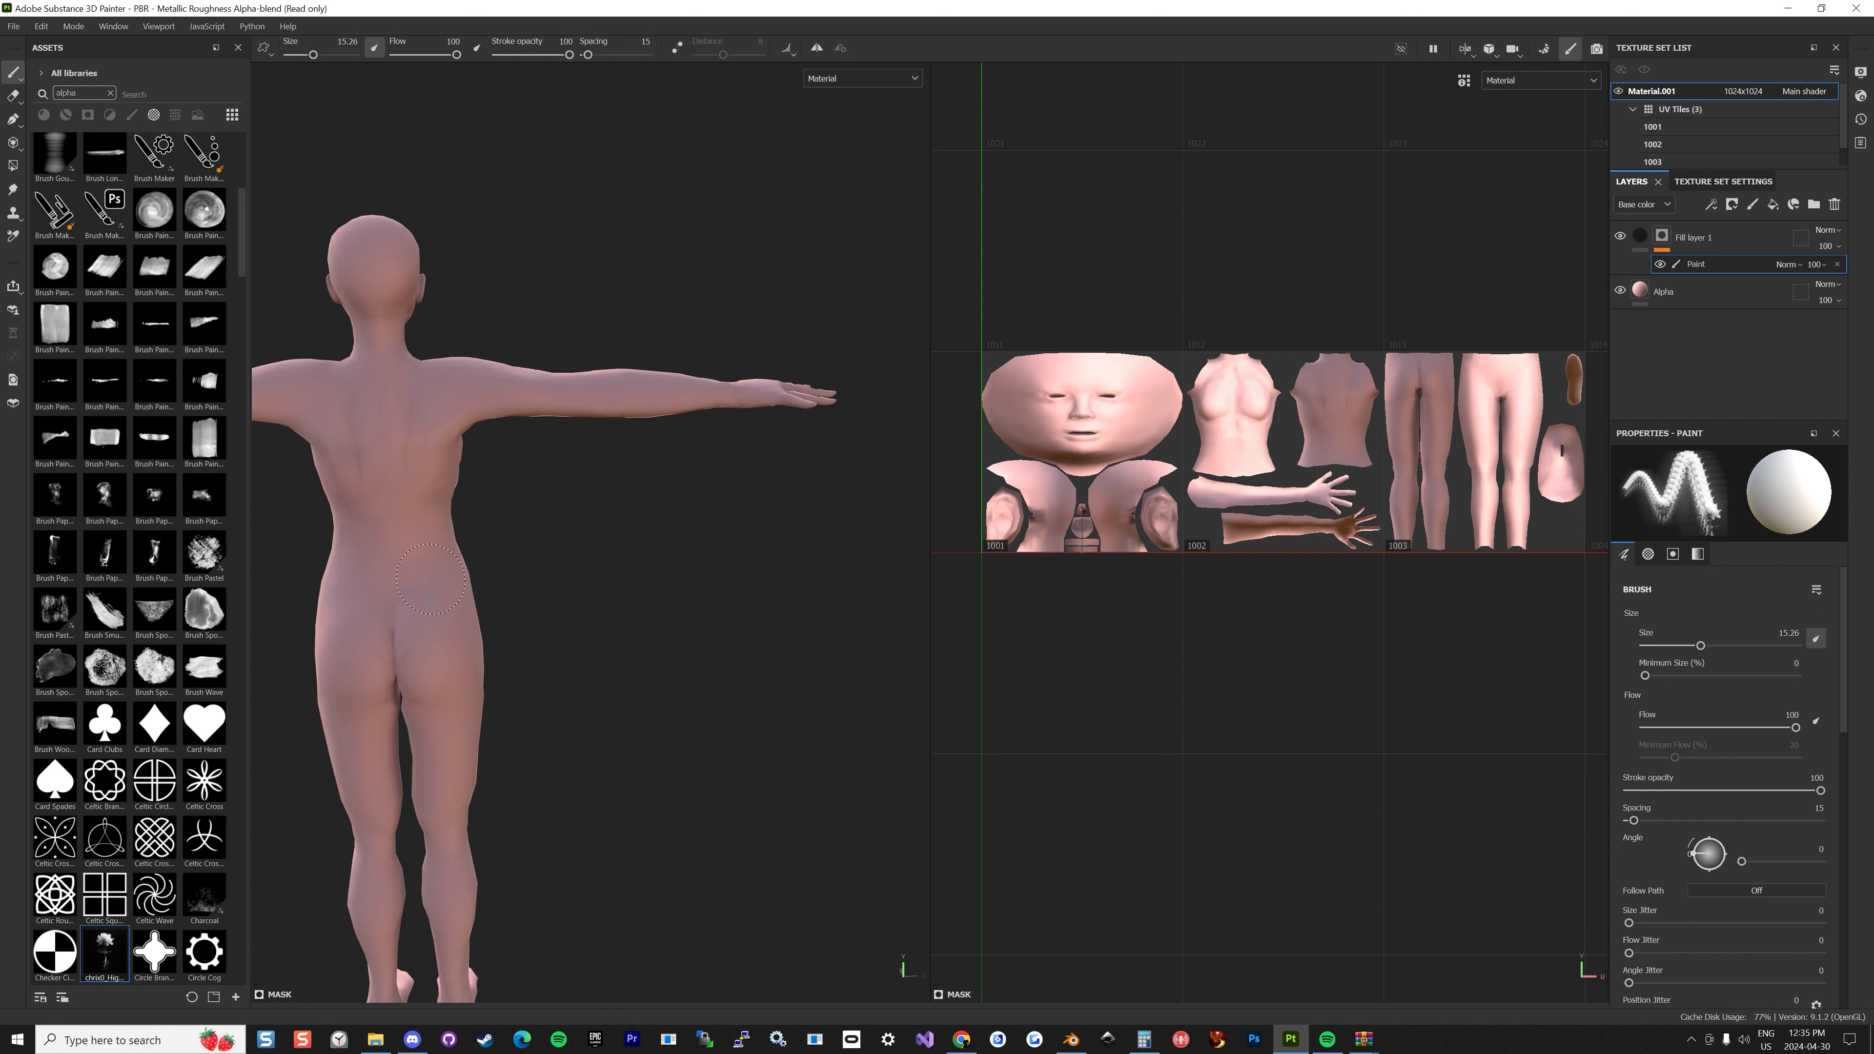
pyautogui.click(378, 419)
pyautogui.scroll(3, 414, 465)
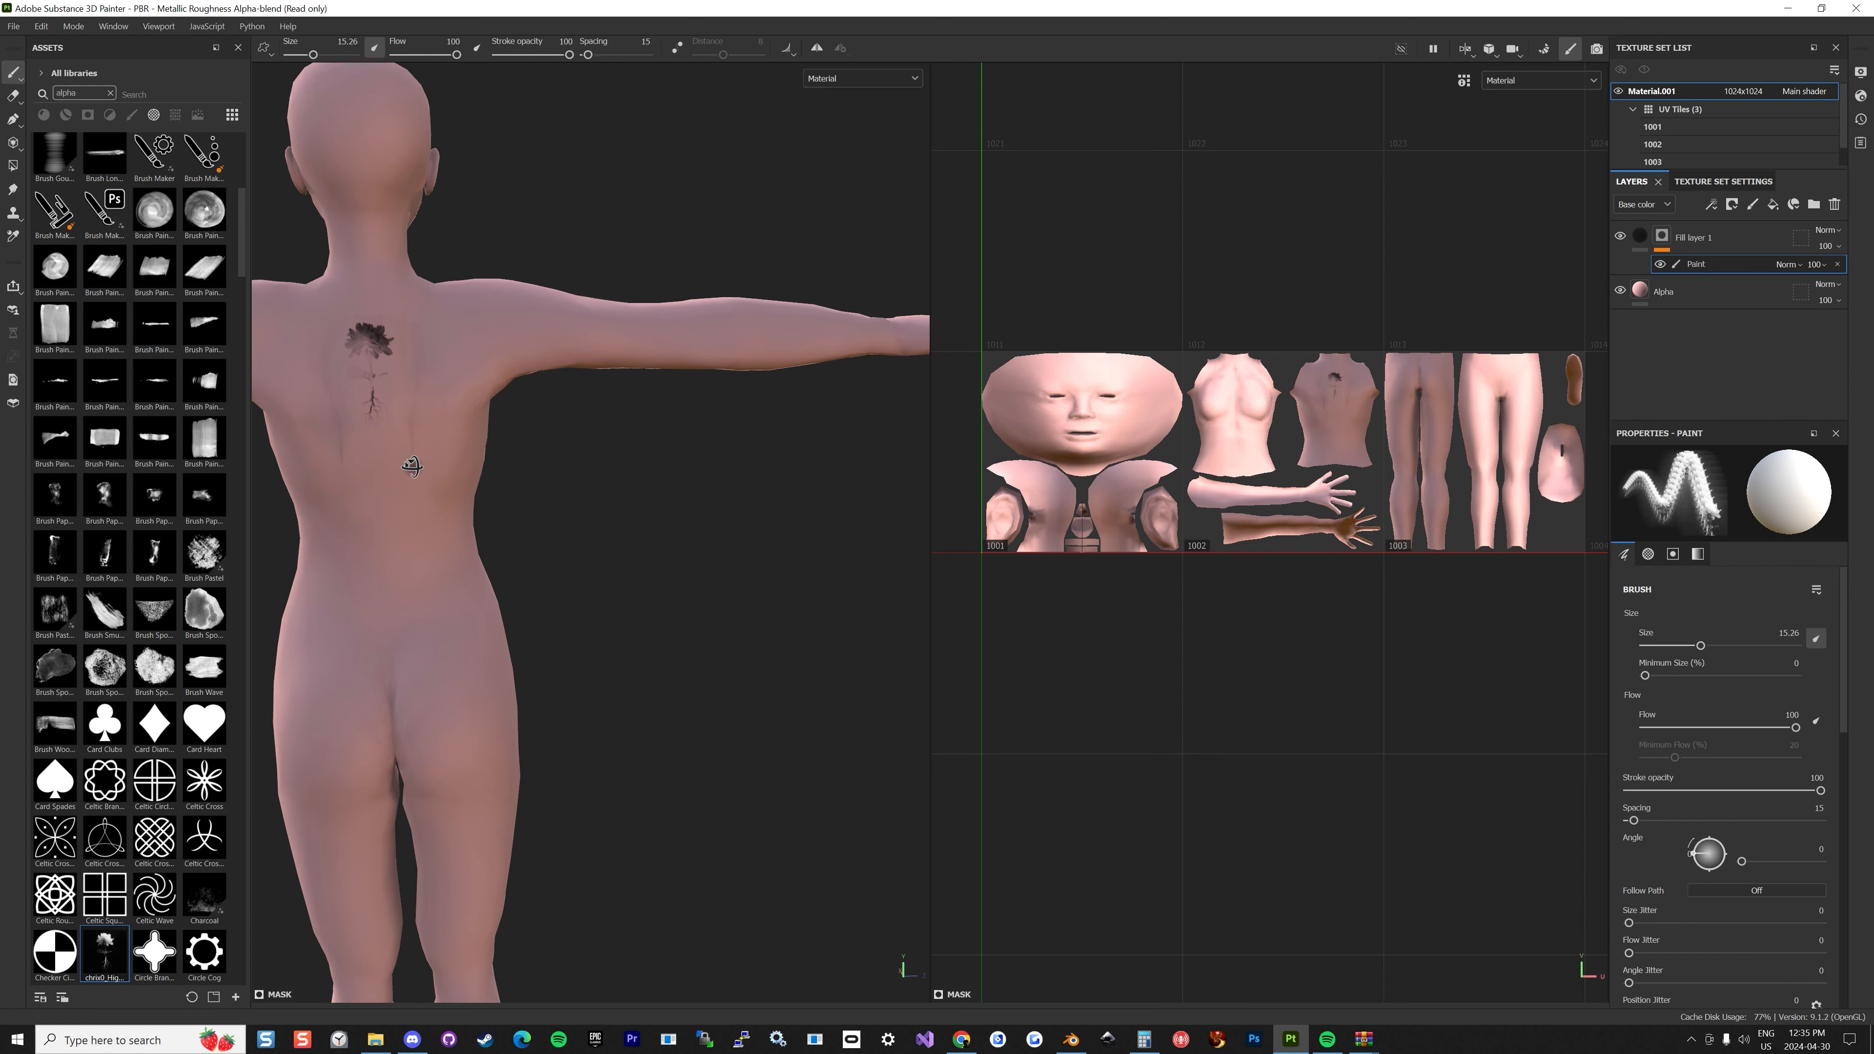
pyautogui.hotkey('ctrl', 'z')
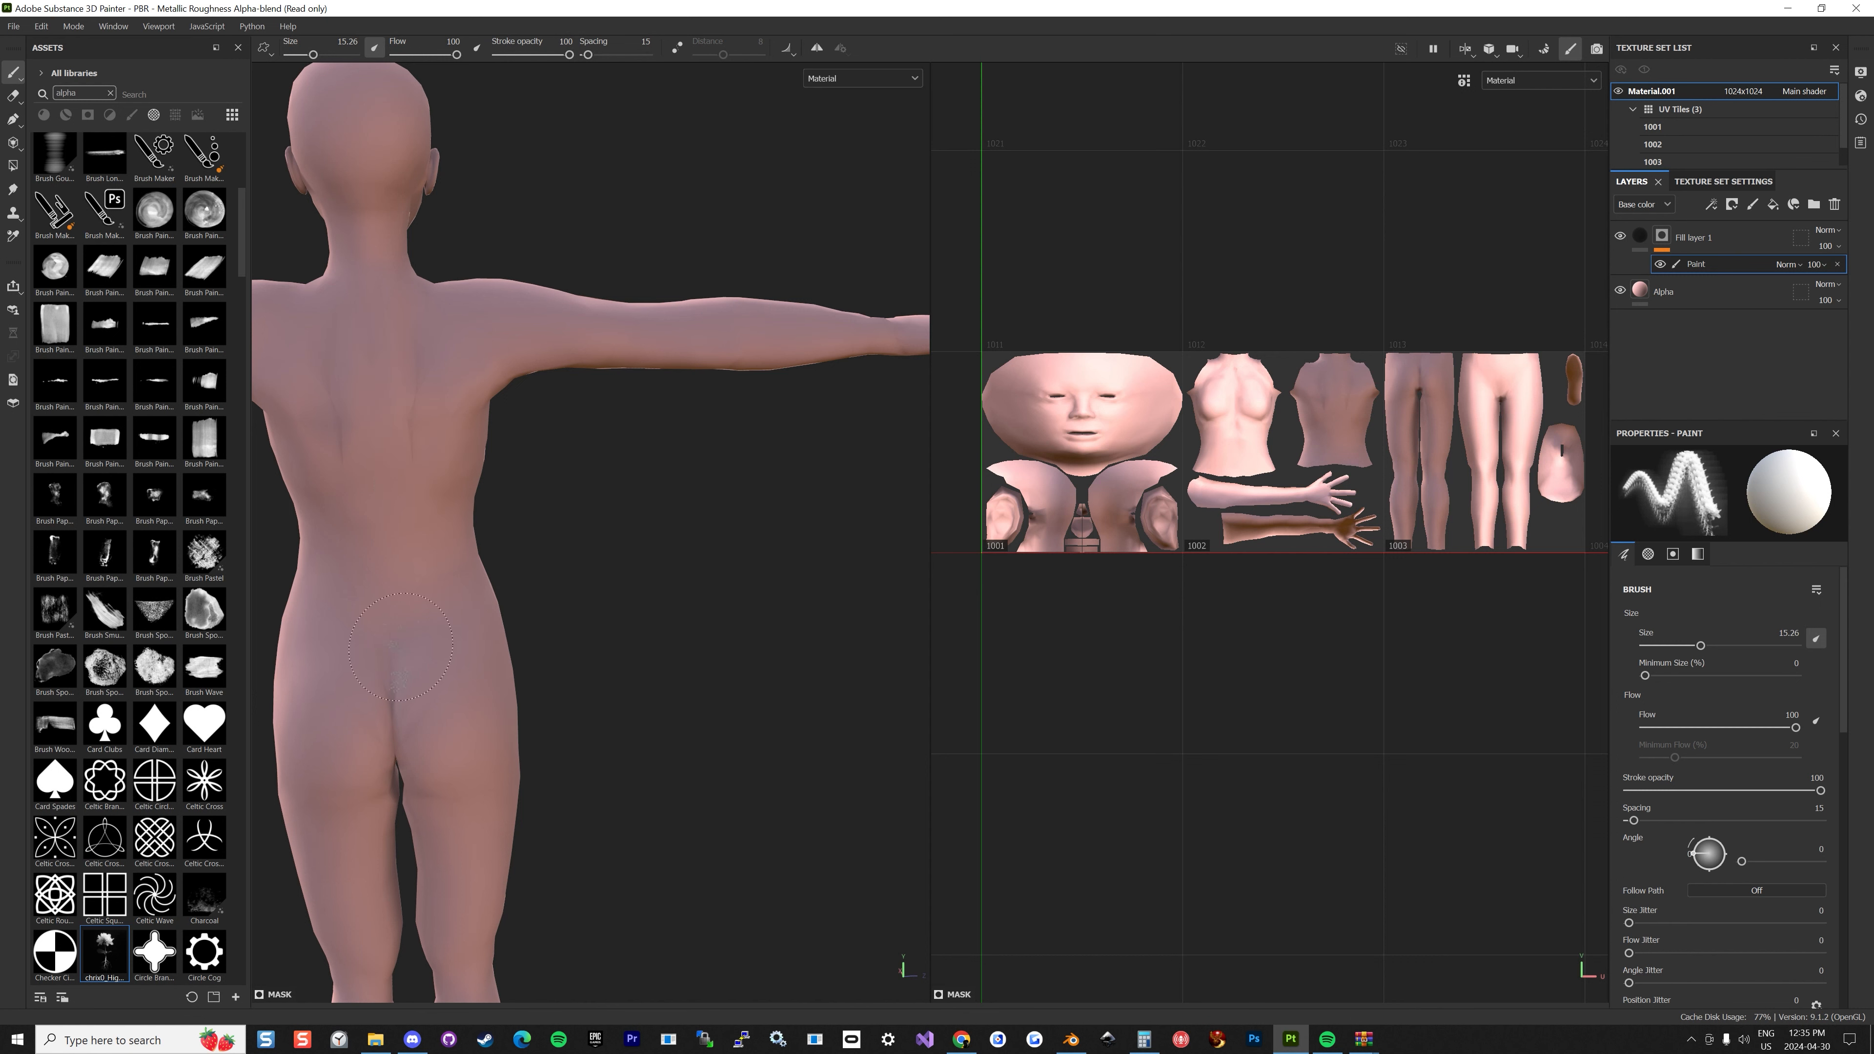
# Enlarge the brush size to 54.59 and look over the remaining brush settings.
pyautogui.moveTo(313, 54); pyautogui.dragTo(336, 54)
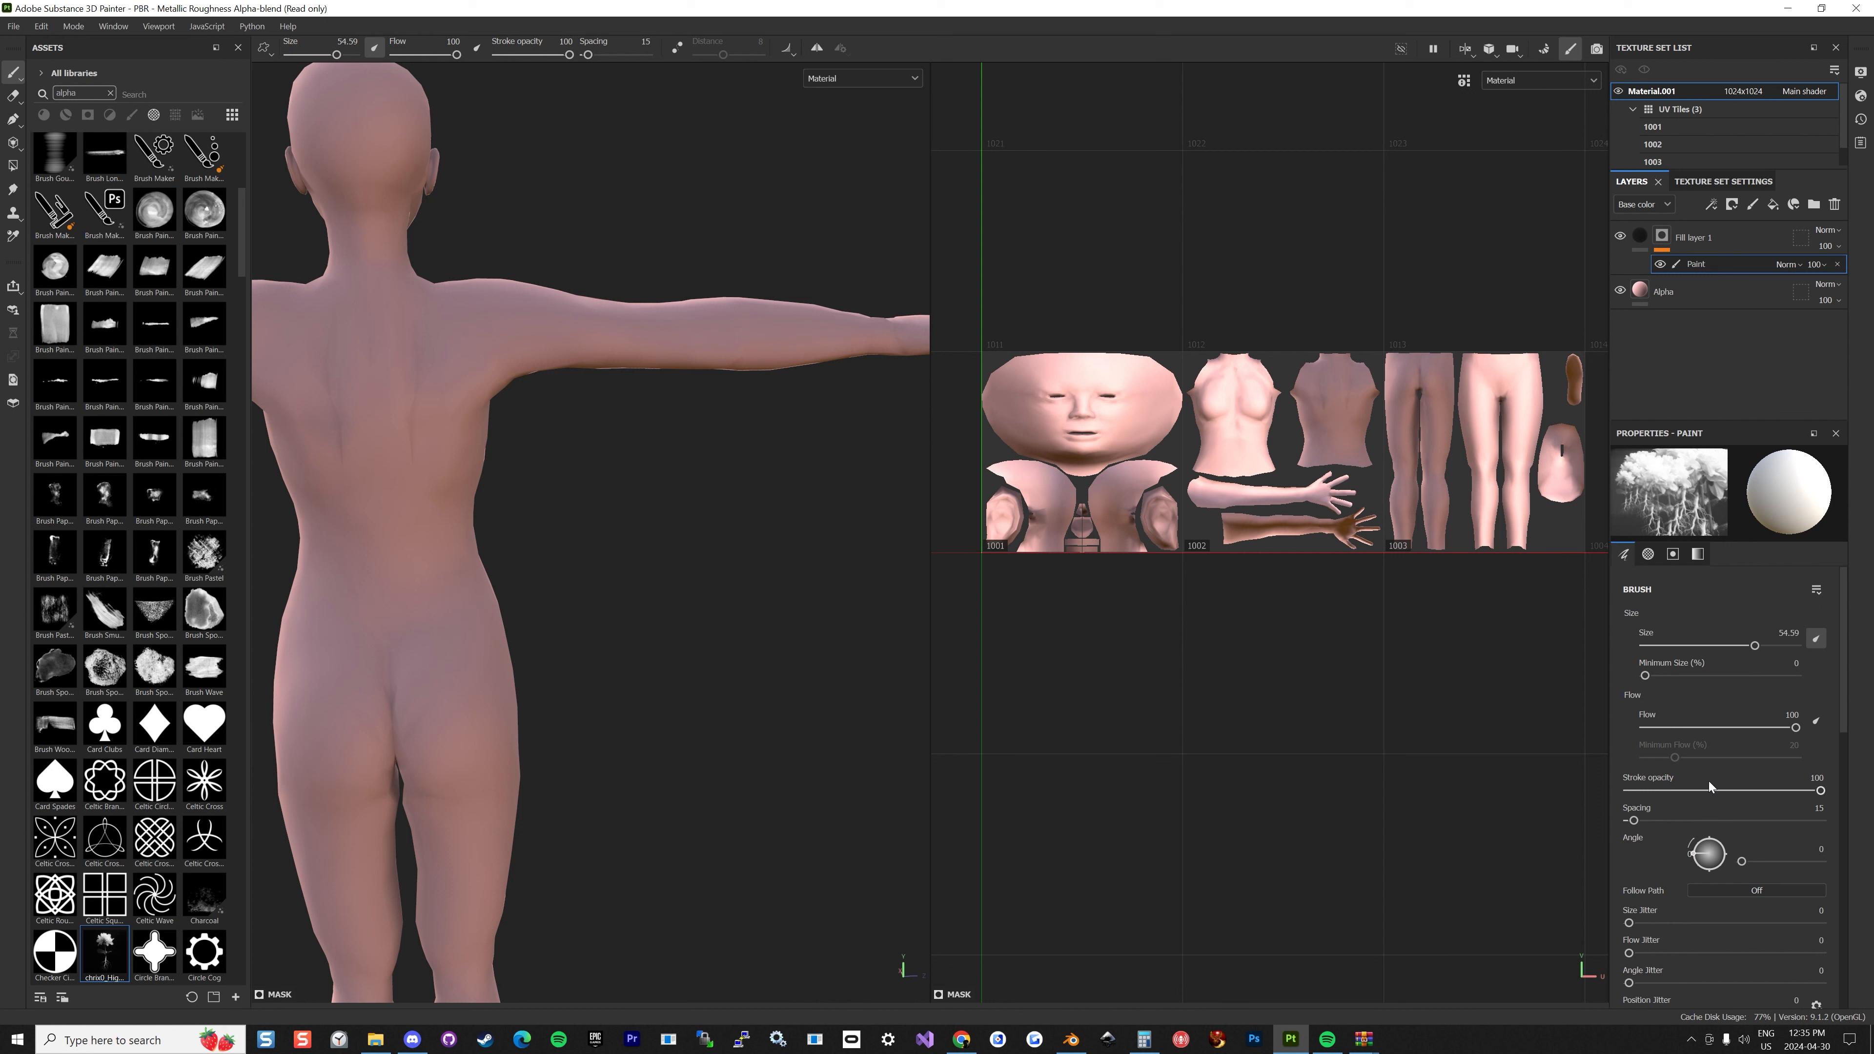
pyautogui.scroll(-2, 1690, 768)
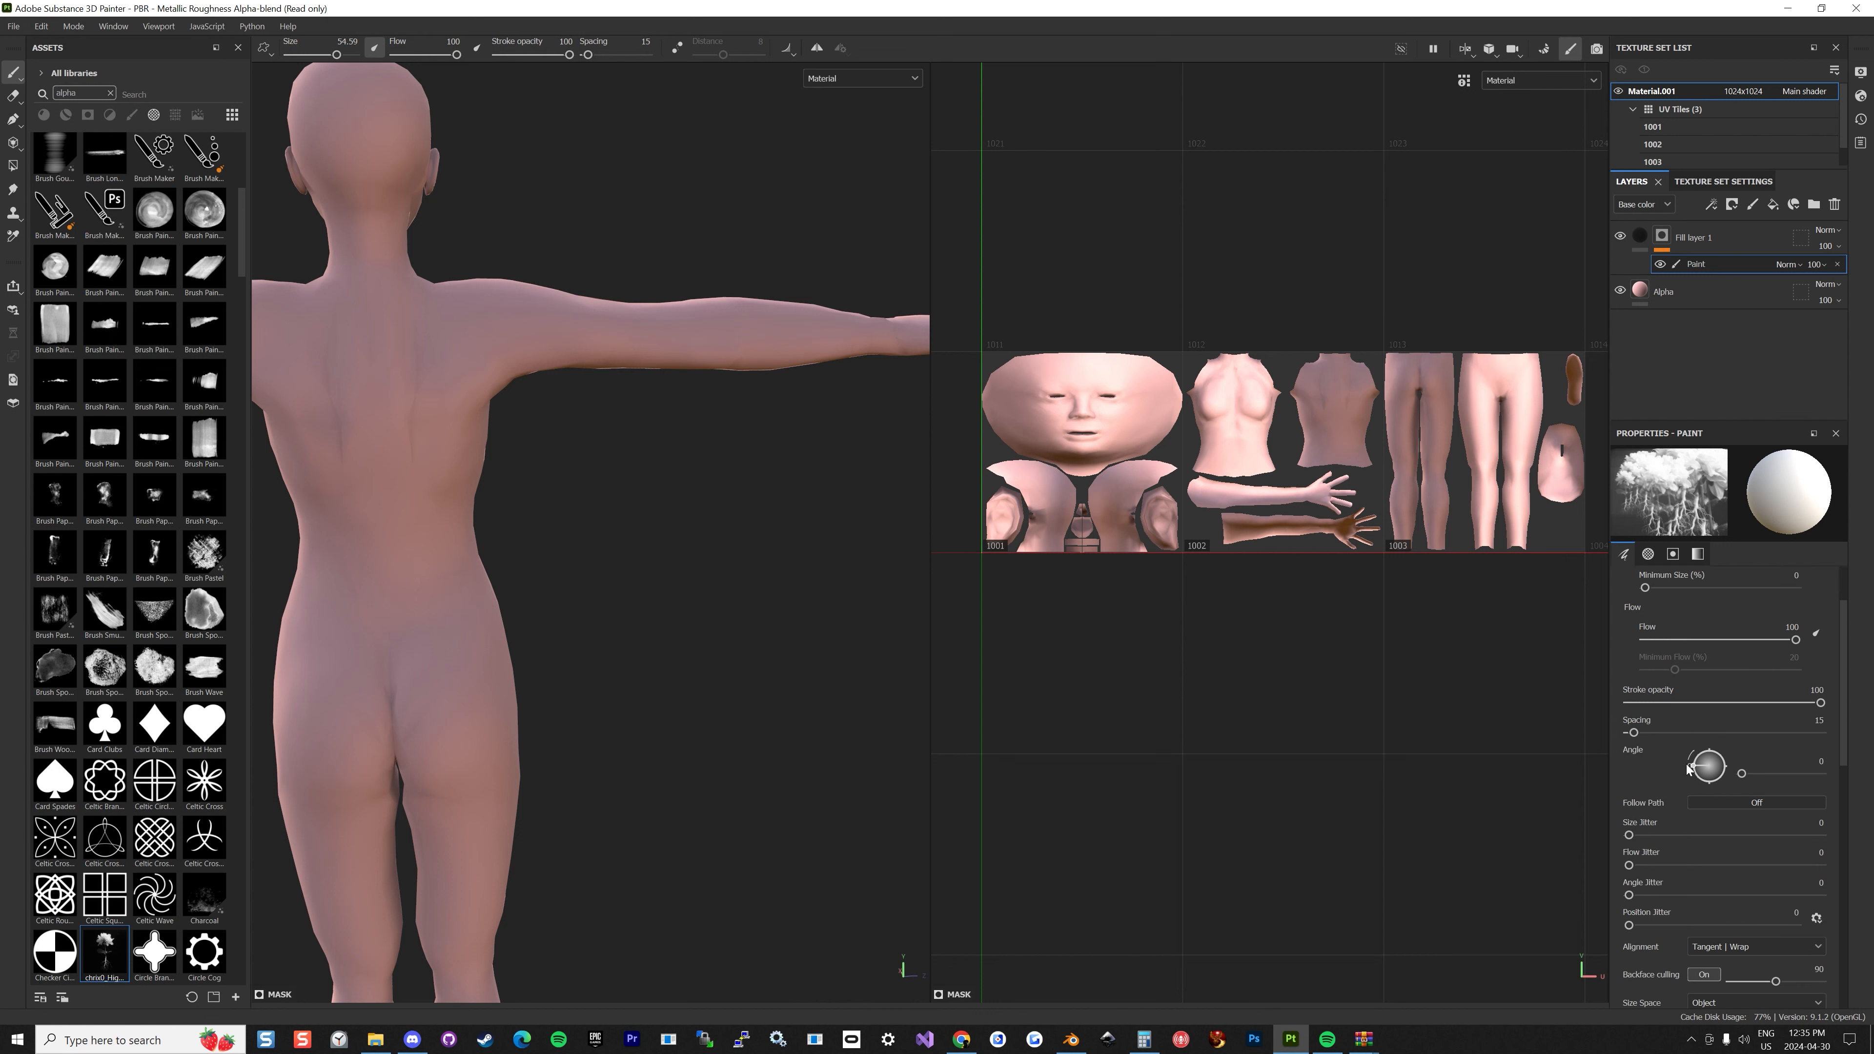
pyautogui.scroll(2, 1675, 730)
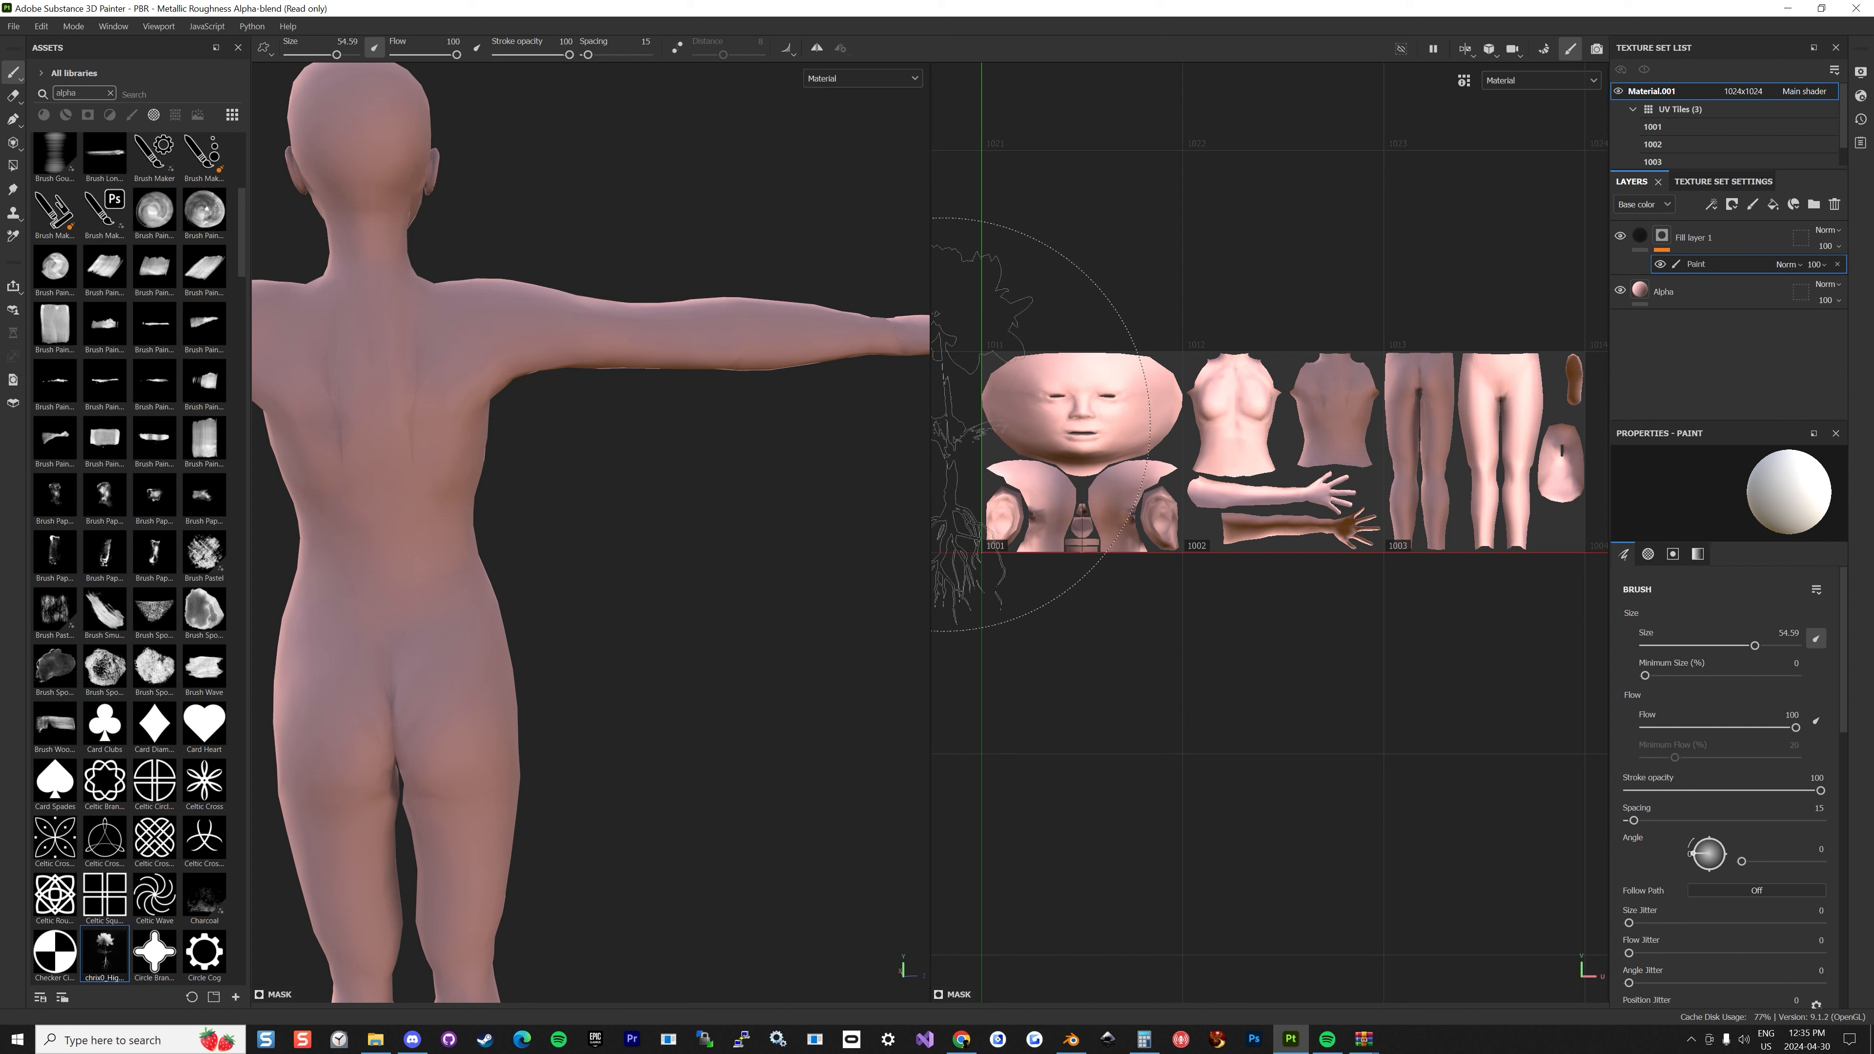
# Clear the alpha filter from the asset search and place the Flower texture on the avatar's upper back as a mask.
pyautogui.click(132, 115)
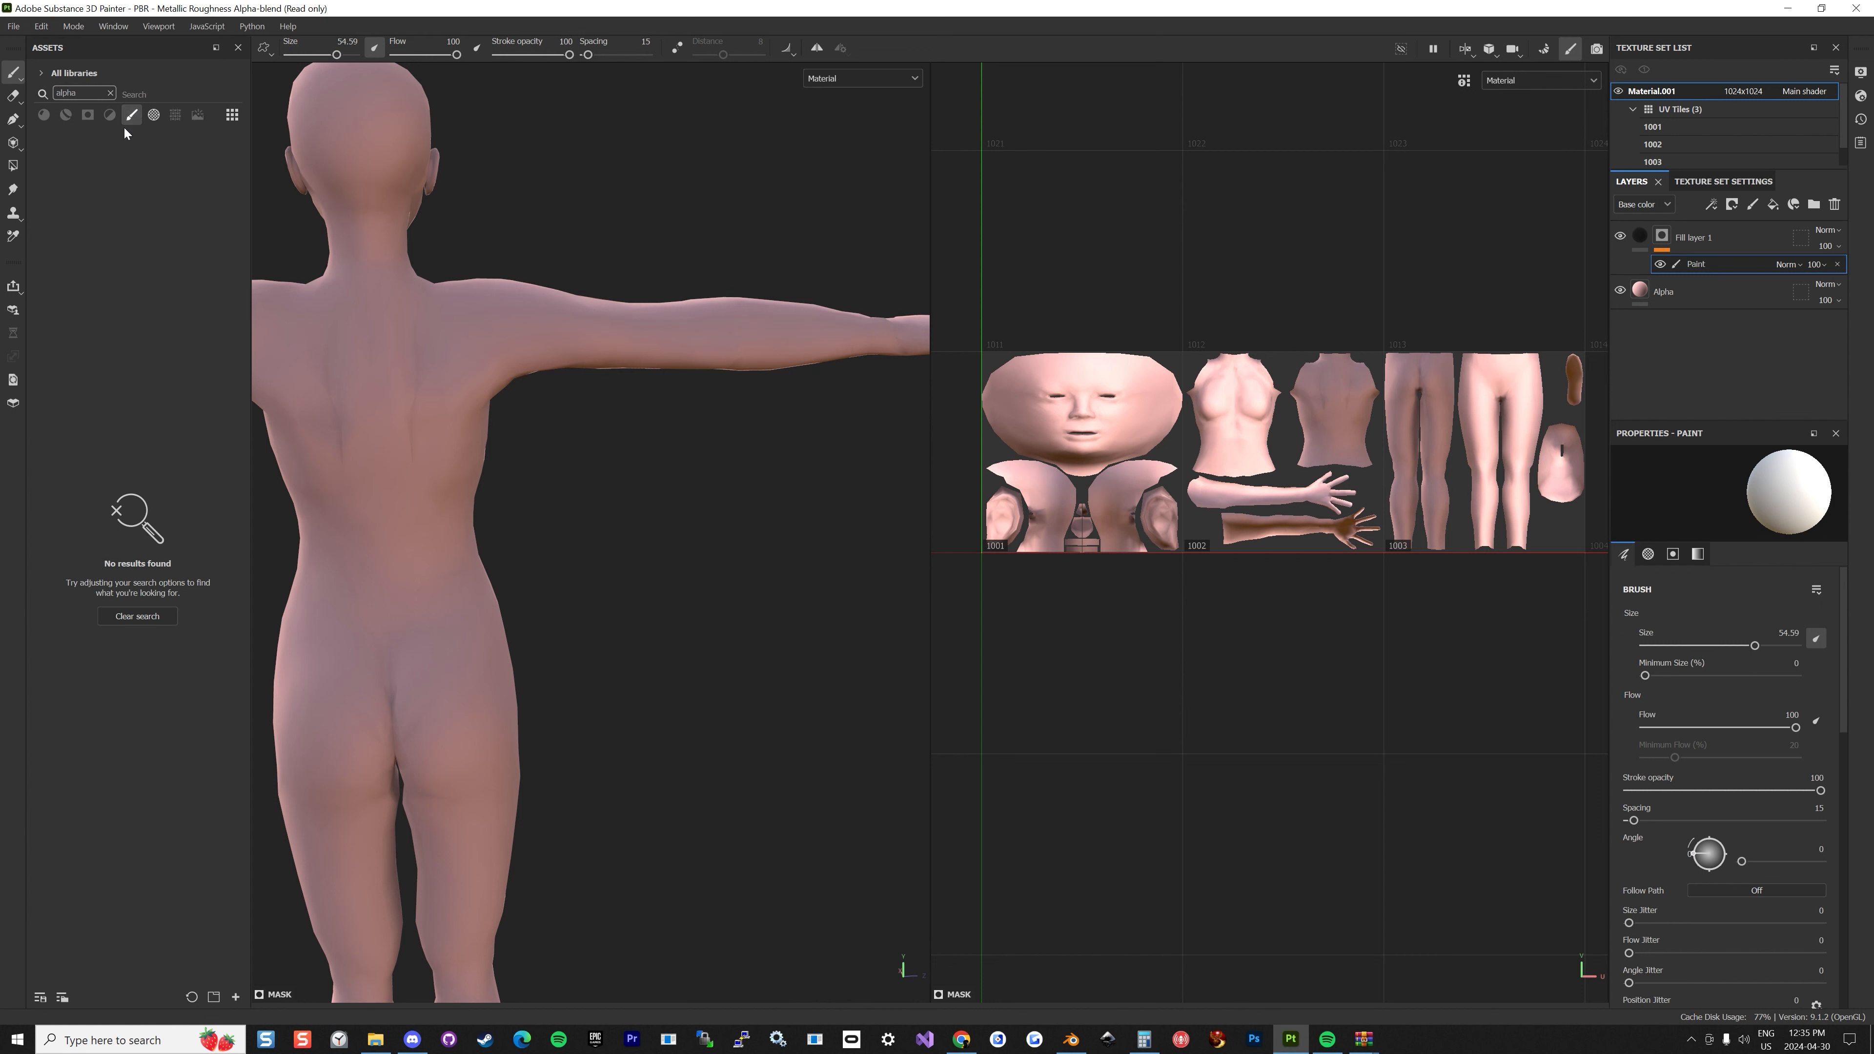
pyautogui.click(111, 93)
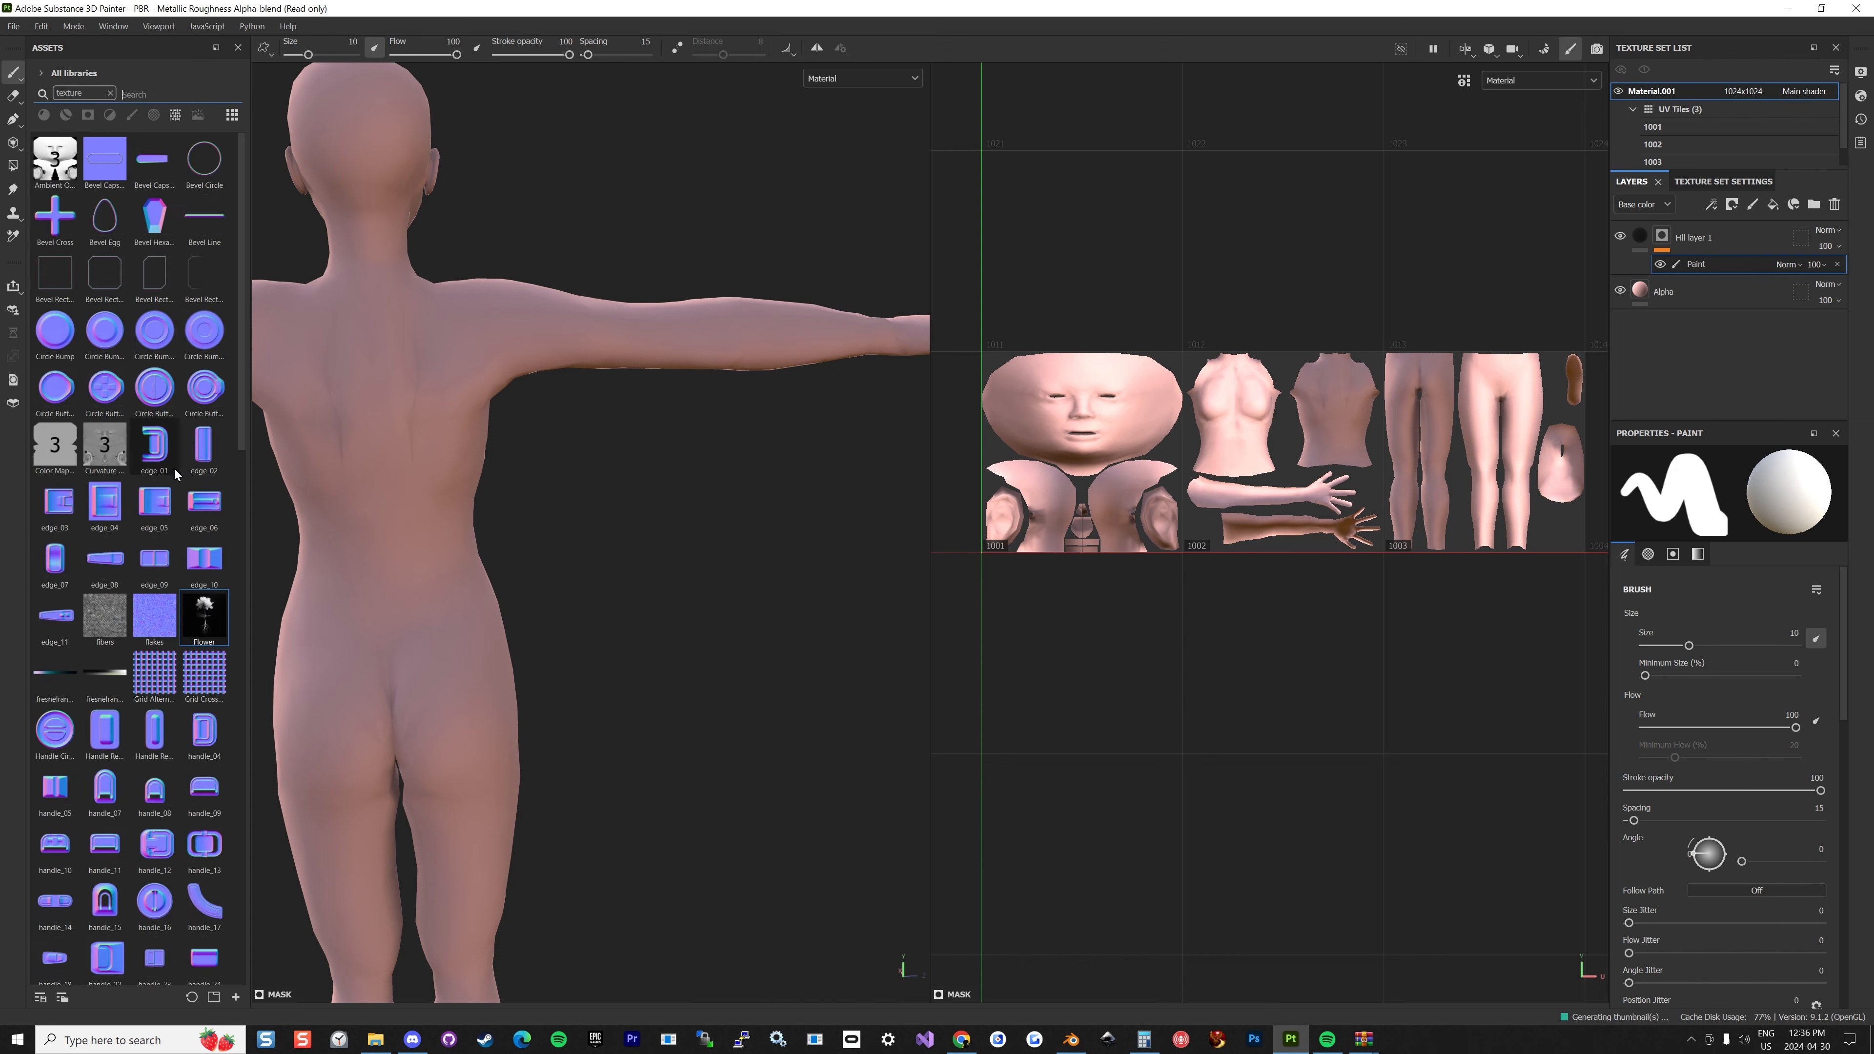
pyautogui.moveTo(218, 641); pyautogui.dragTo(376, 406)
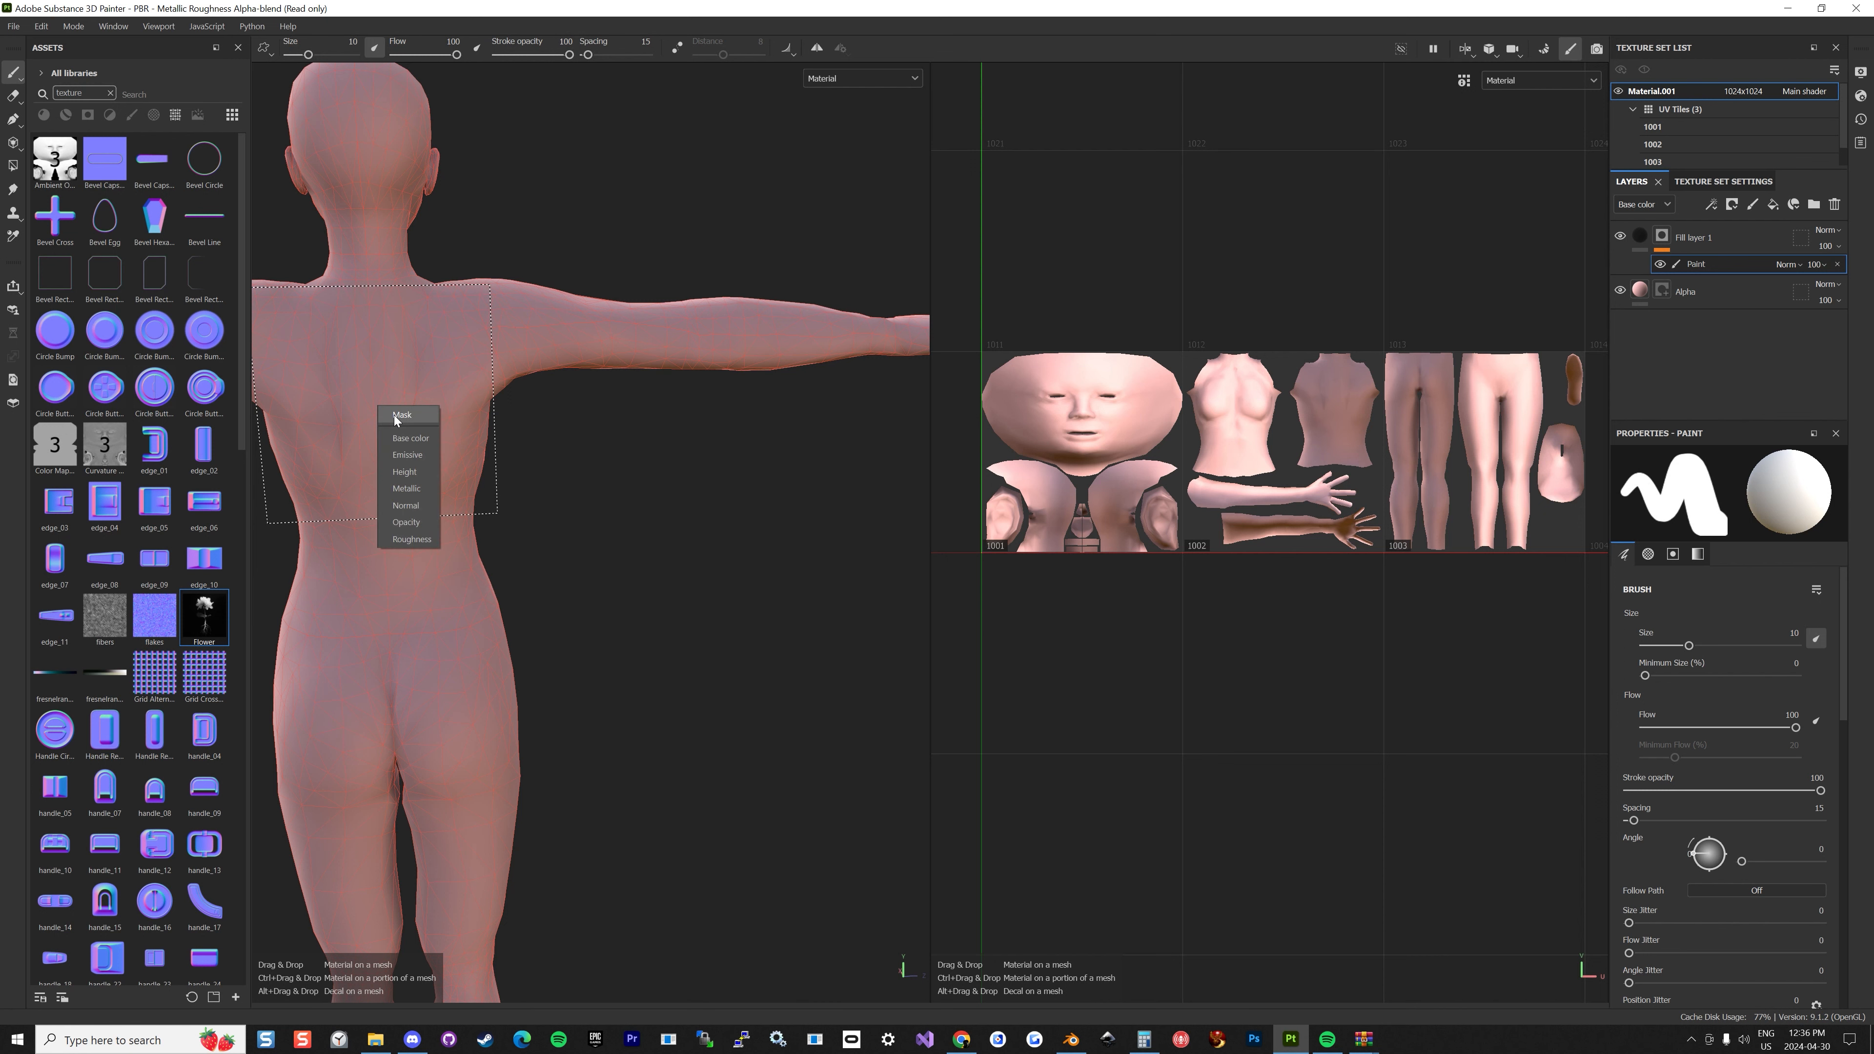
pyautogui.click(398, 416)
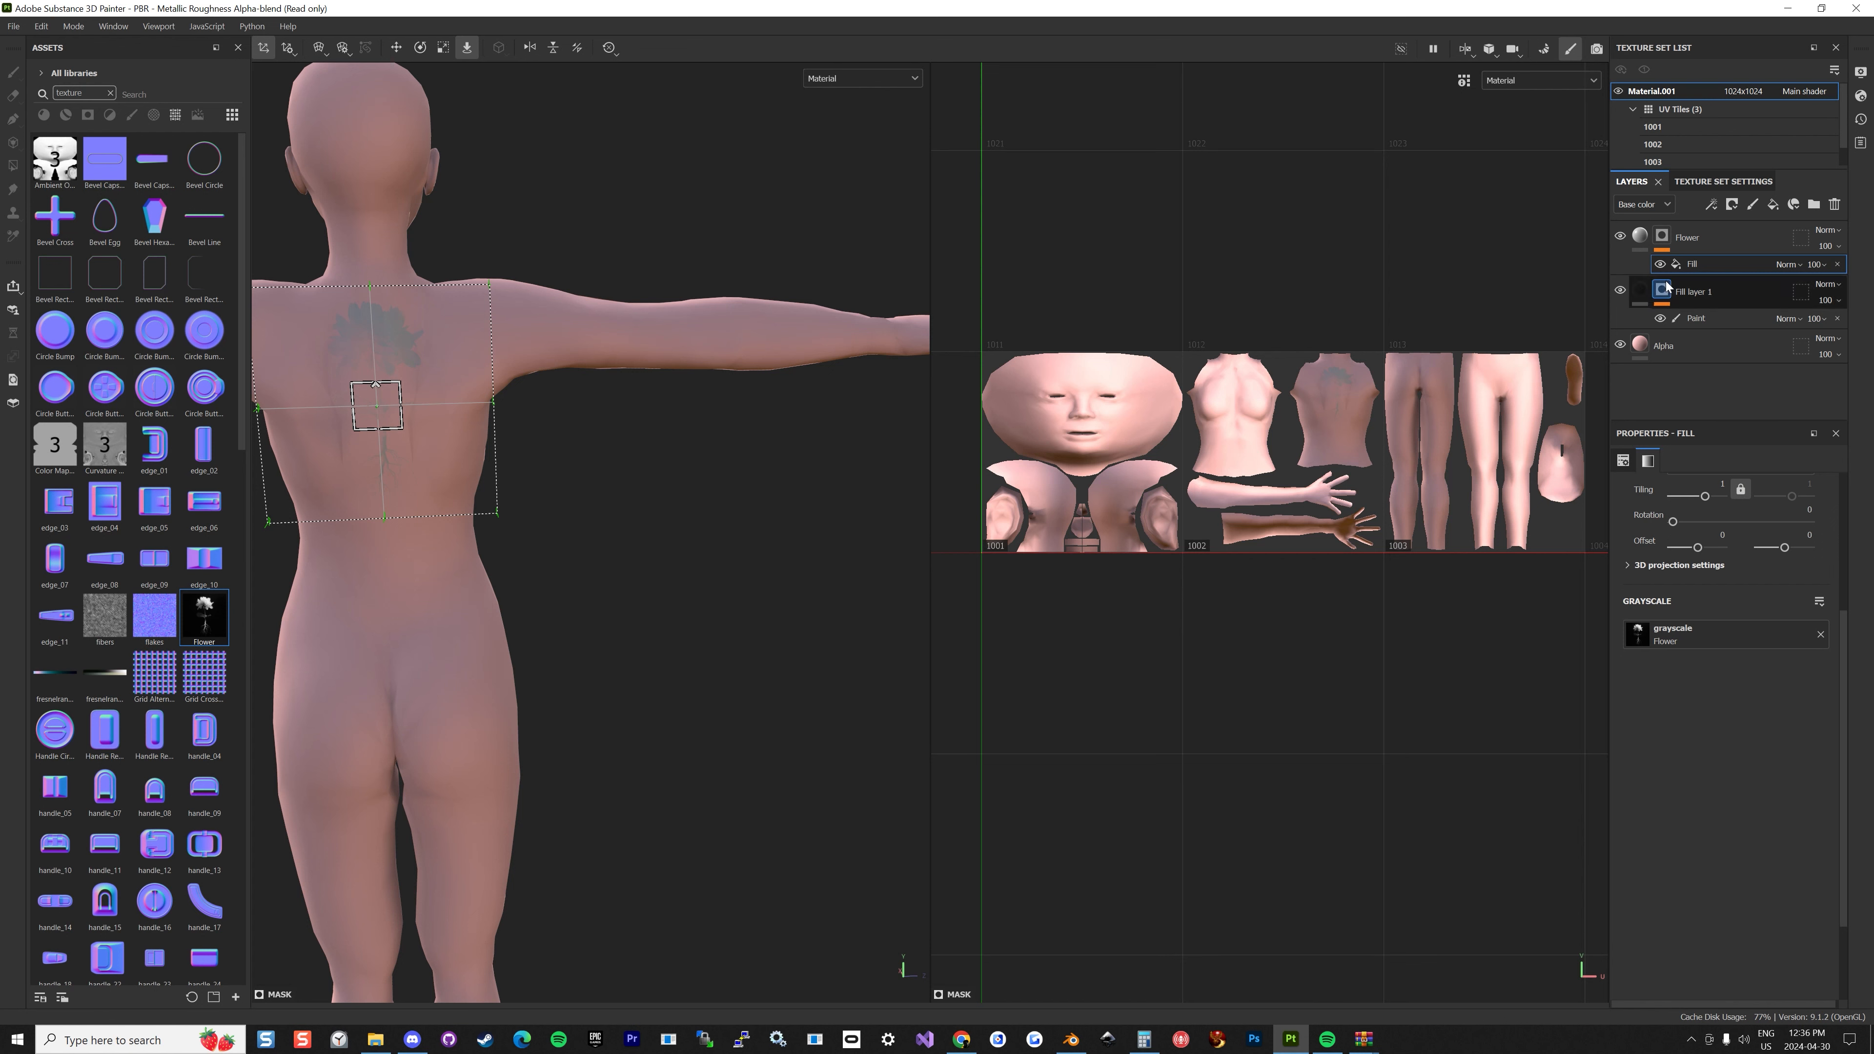
# Set the Flower layer's base color to black.
pyautogui.click(1690, 237)
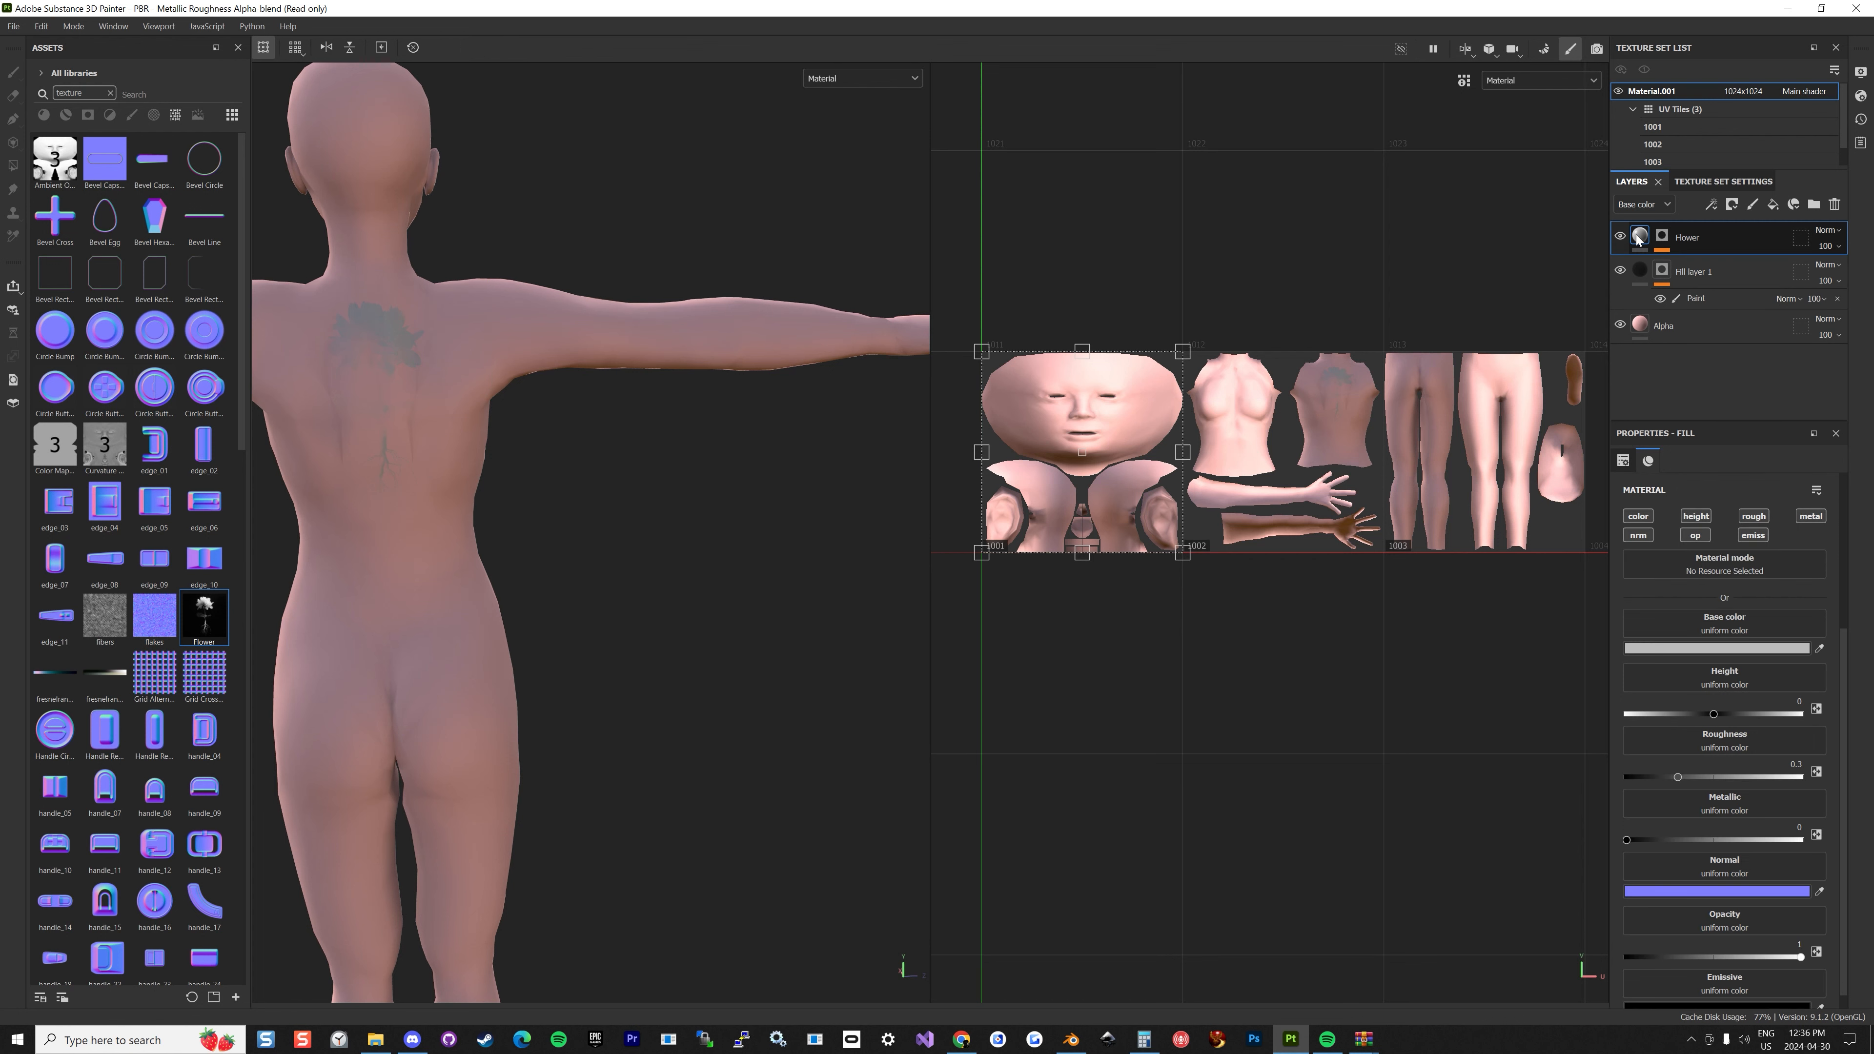
pyautogui.click(1725, 648)
pyautogui.click(1642, 871)
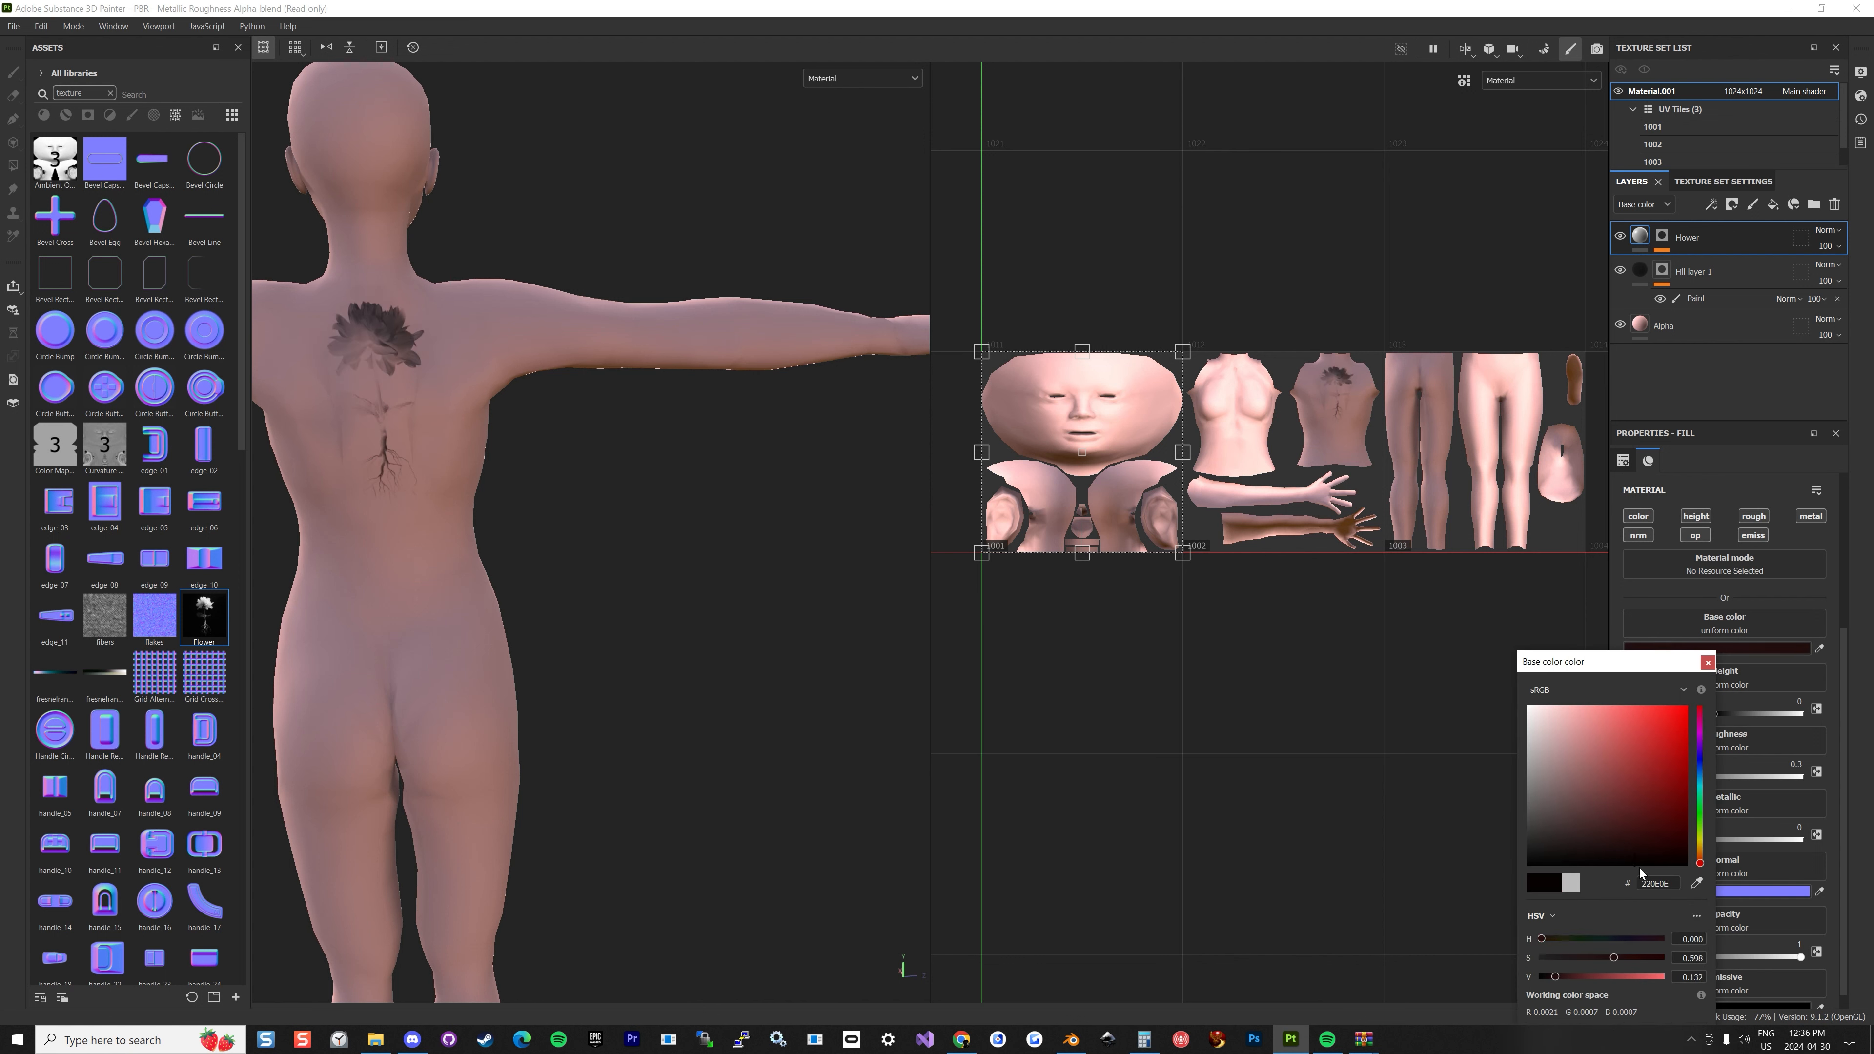
pyautogui.click(1716, 702)
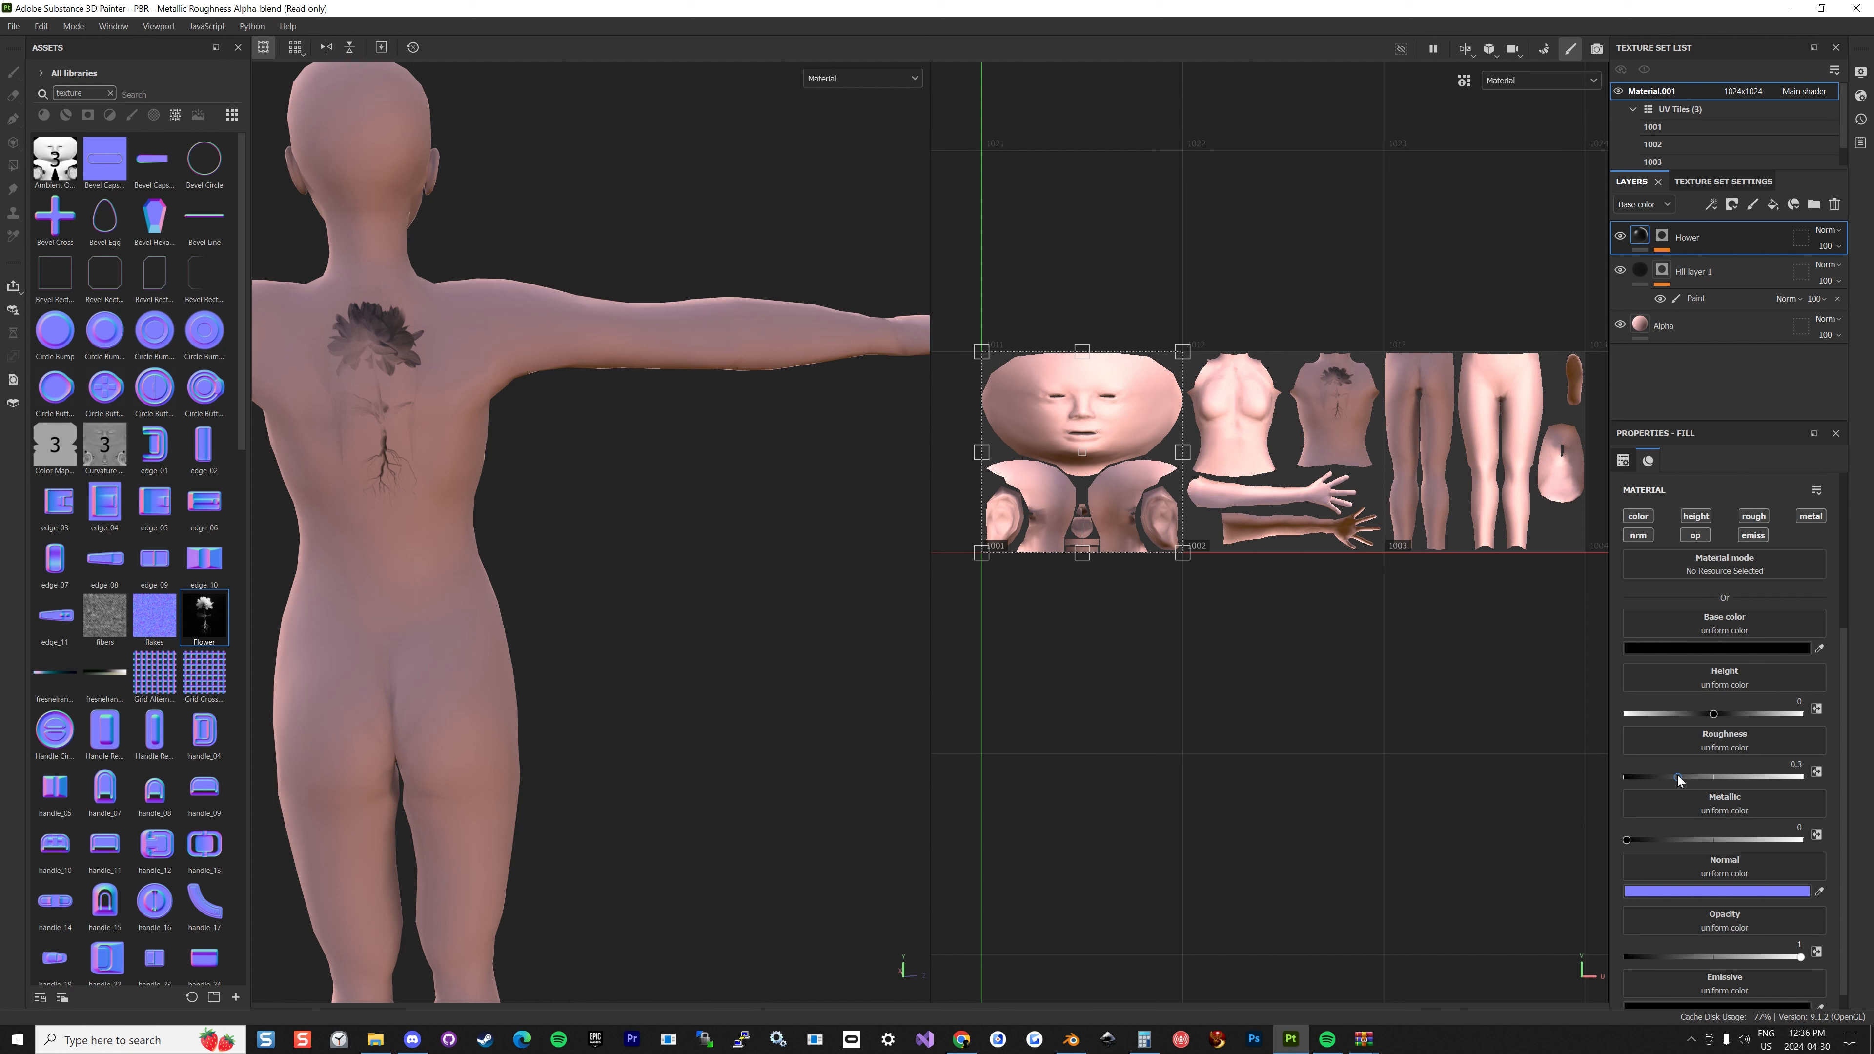
# Turn off the metallic, emissive and normal channels in the Flower layer's material.
pyautogui.click(1809, 517)
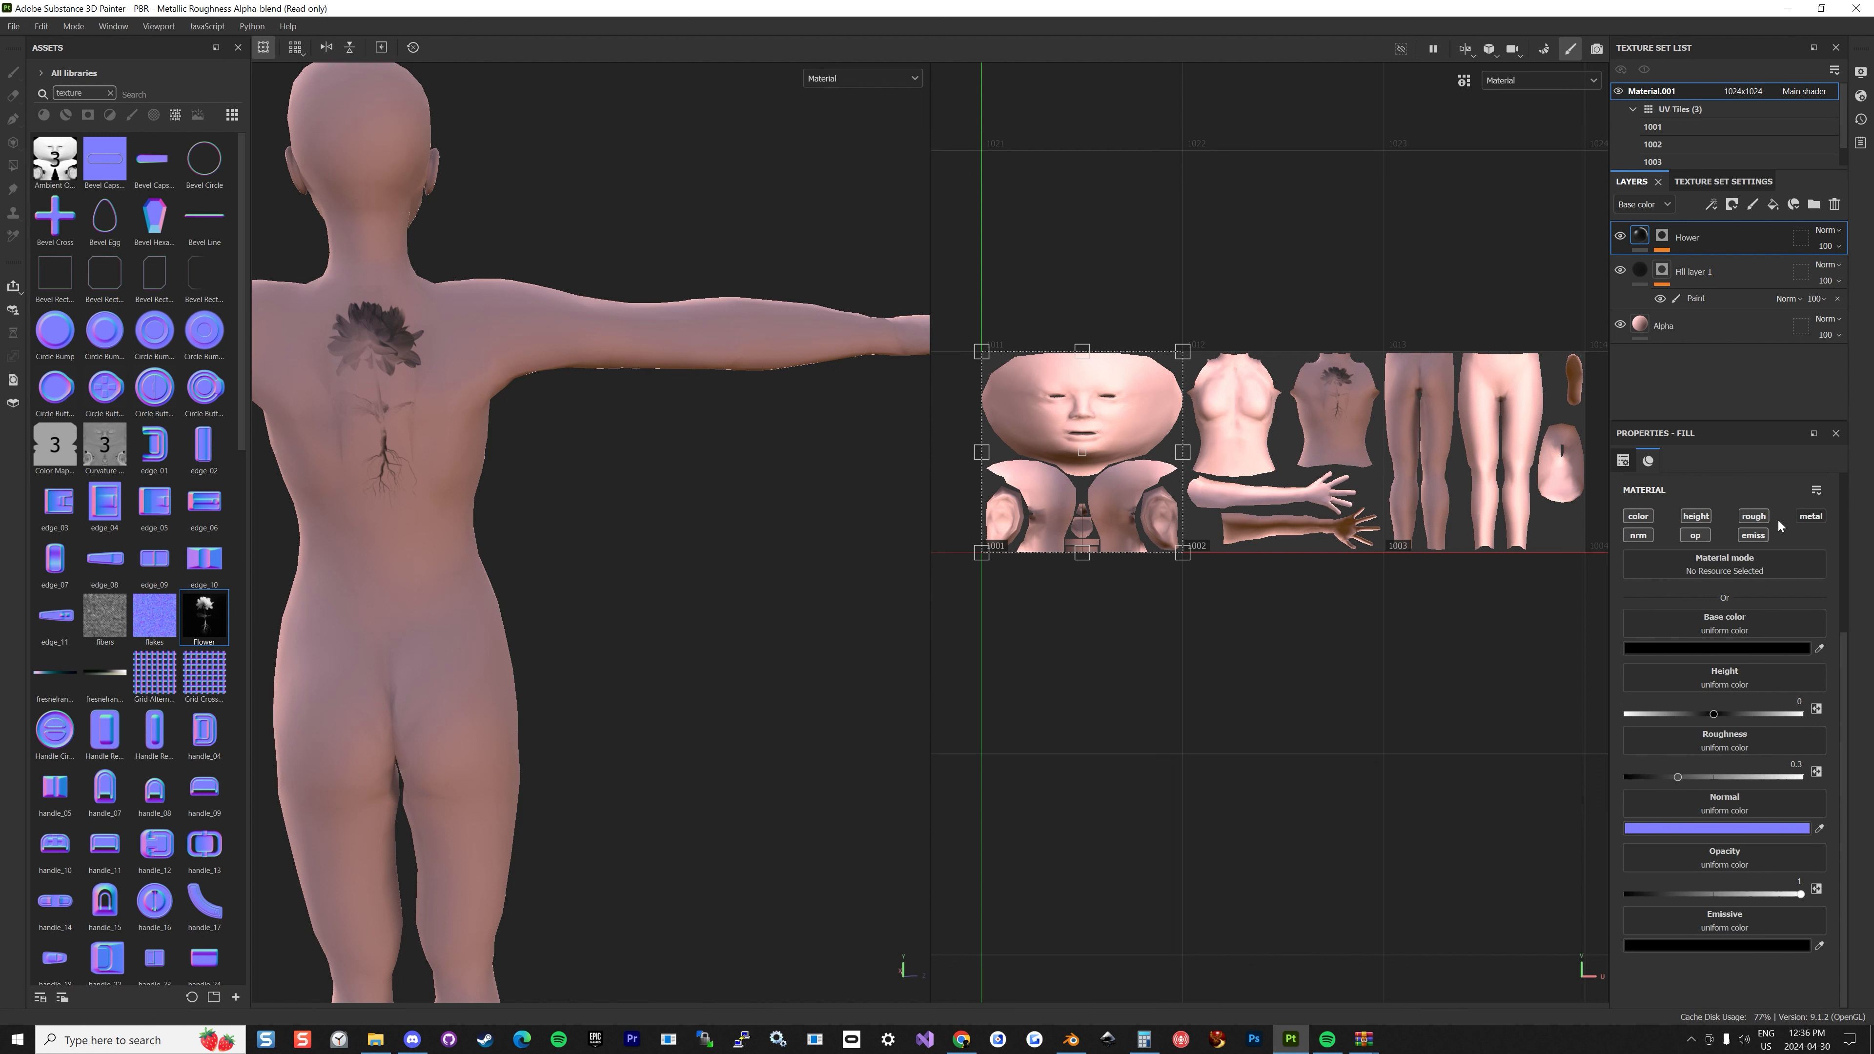
pyautogui.click(1753, 535)
pyautogui.click(1638, 536)
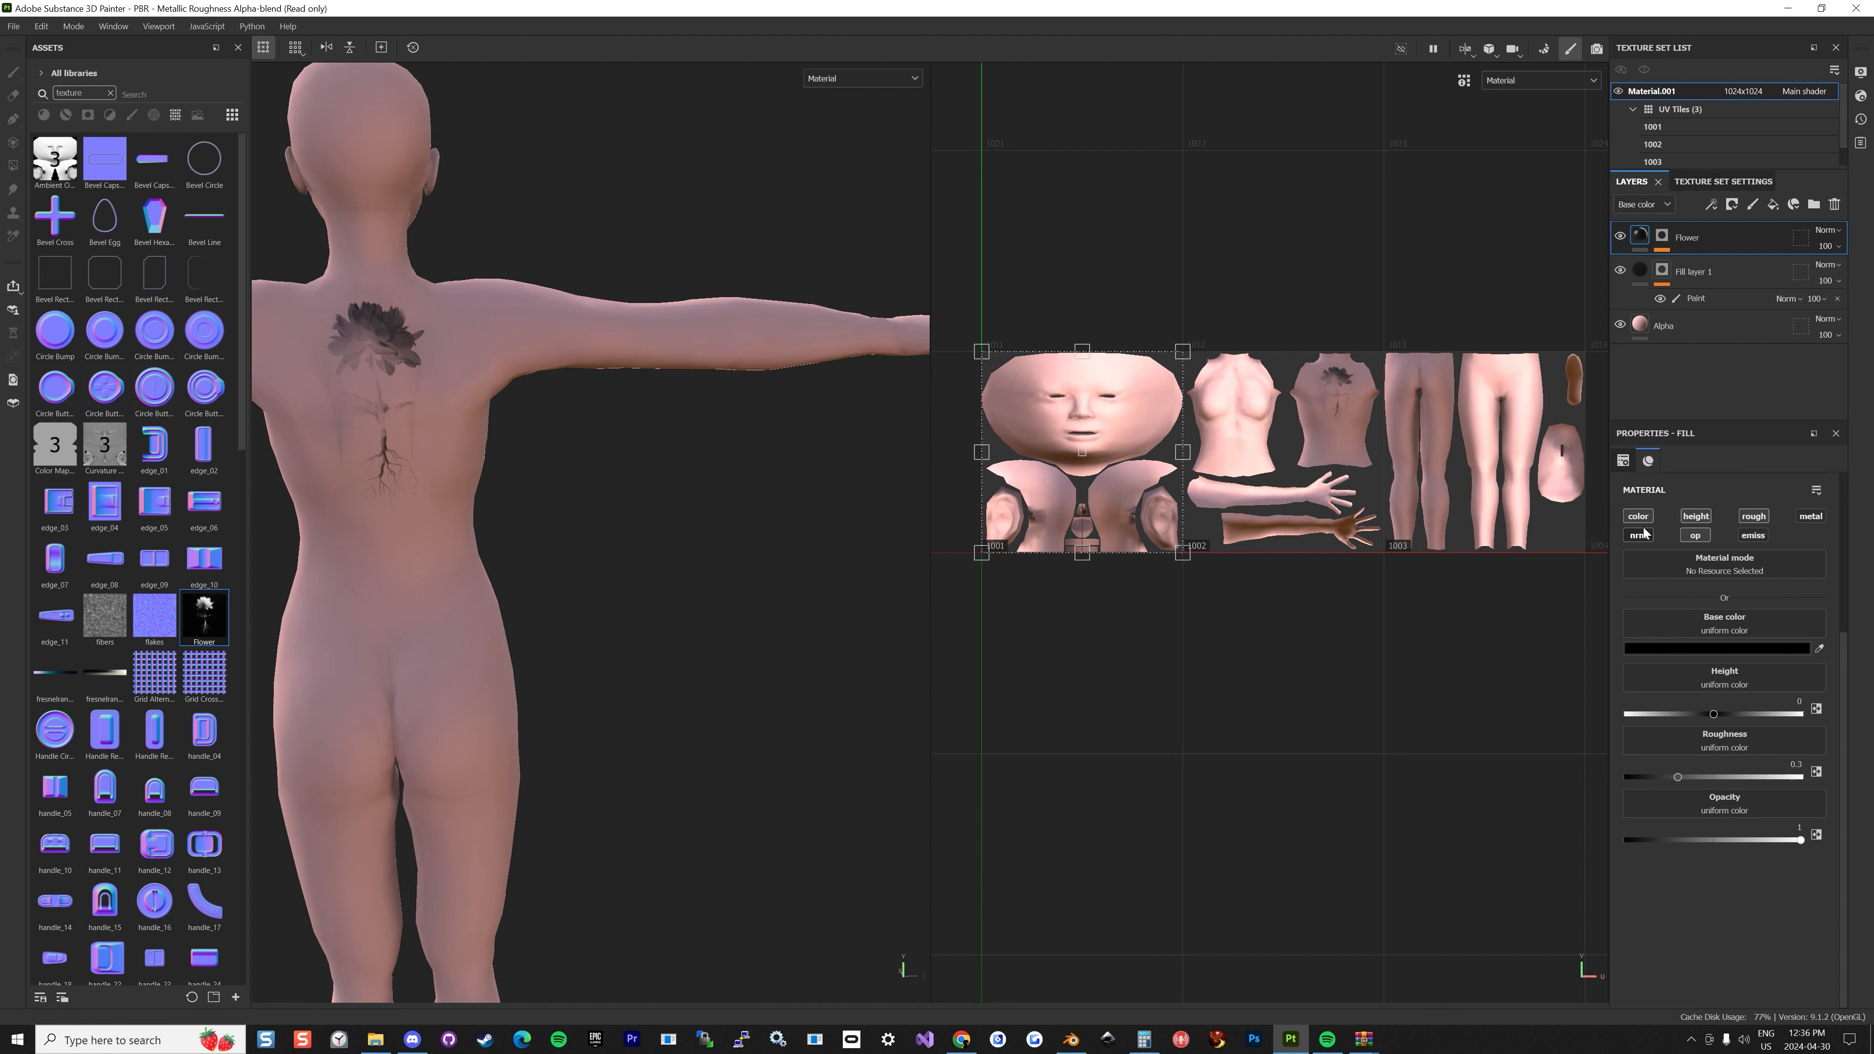
# Turn off the height channel in the Flower layer's material and set its roughness to 1.
pyautogui.click(1696, 516)
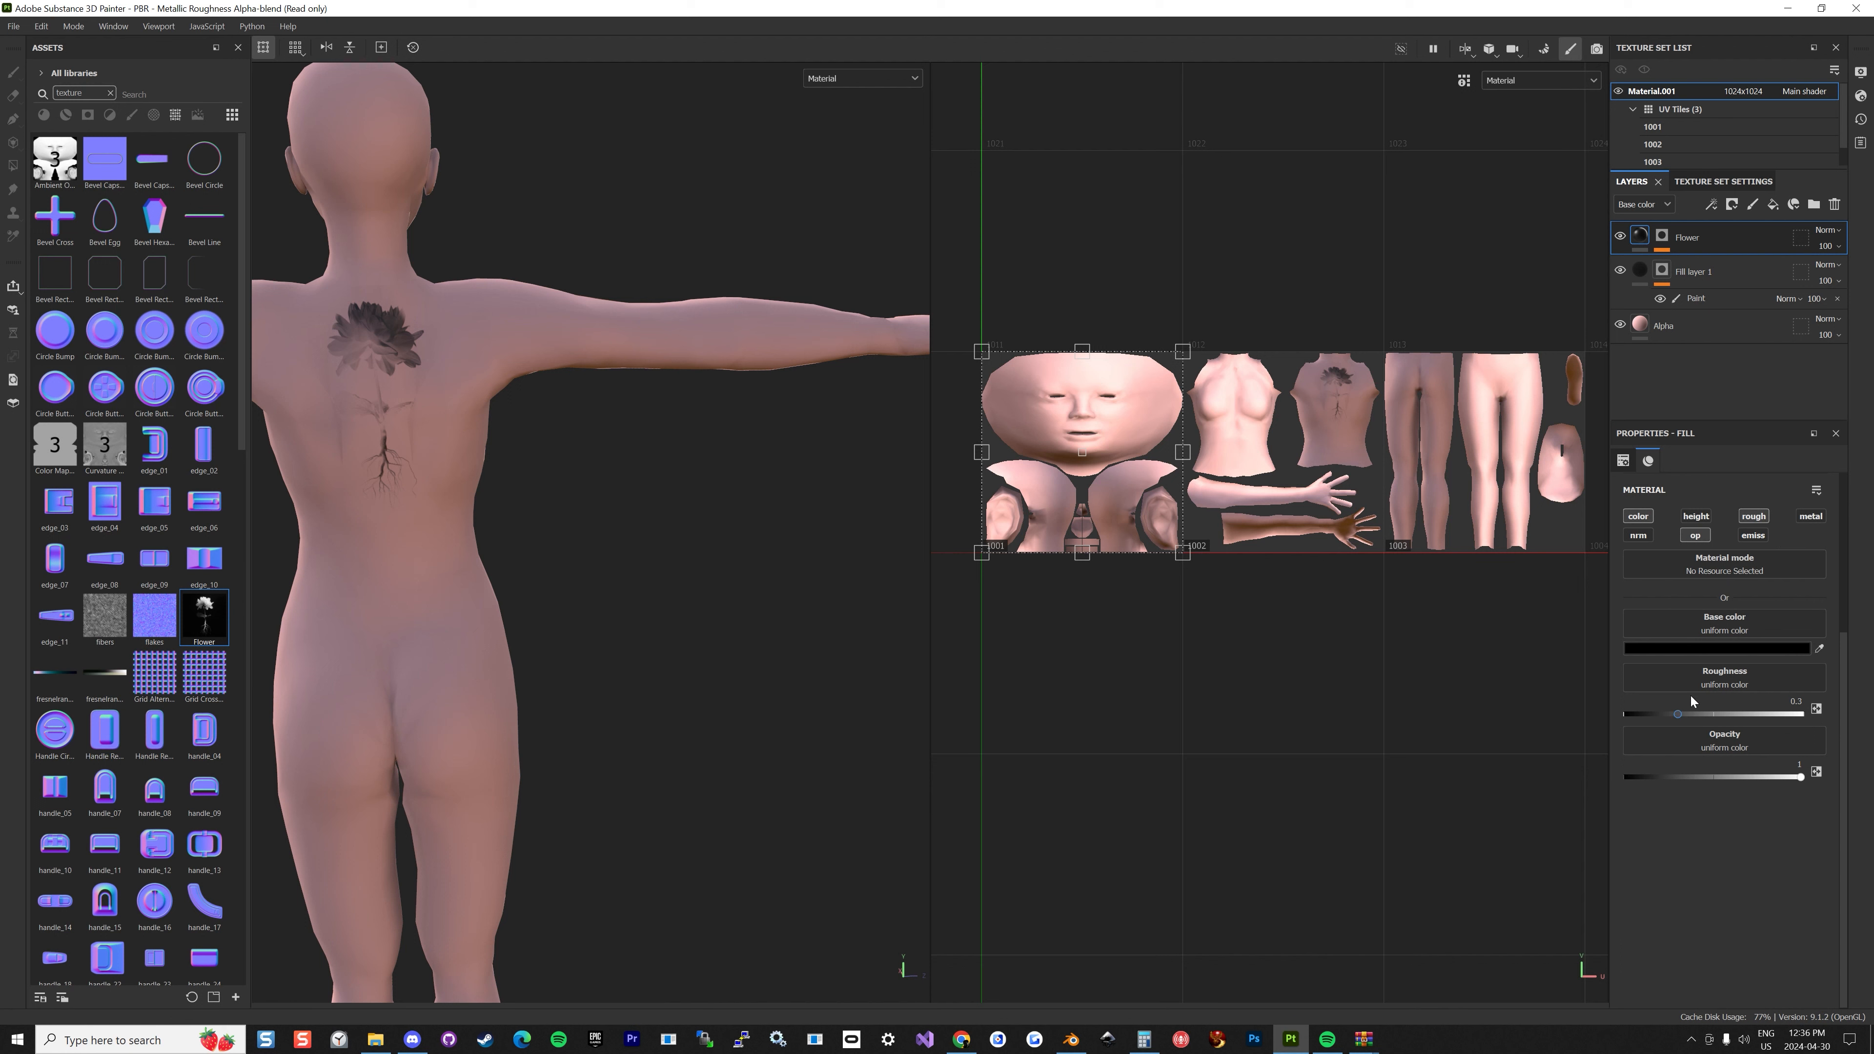
pyautogui.moveTo(1677, 714); pyautogui.dragTo(1801, 714)
pyautogui.scroll(5, 1776, 585)
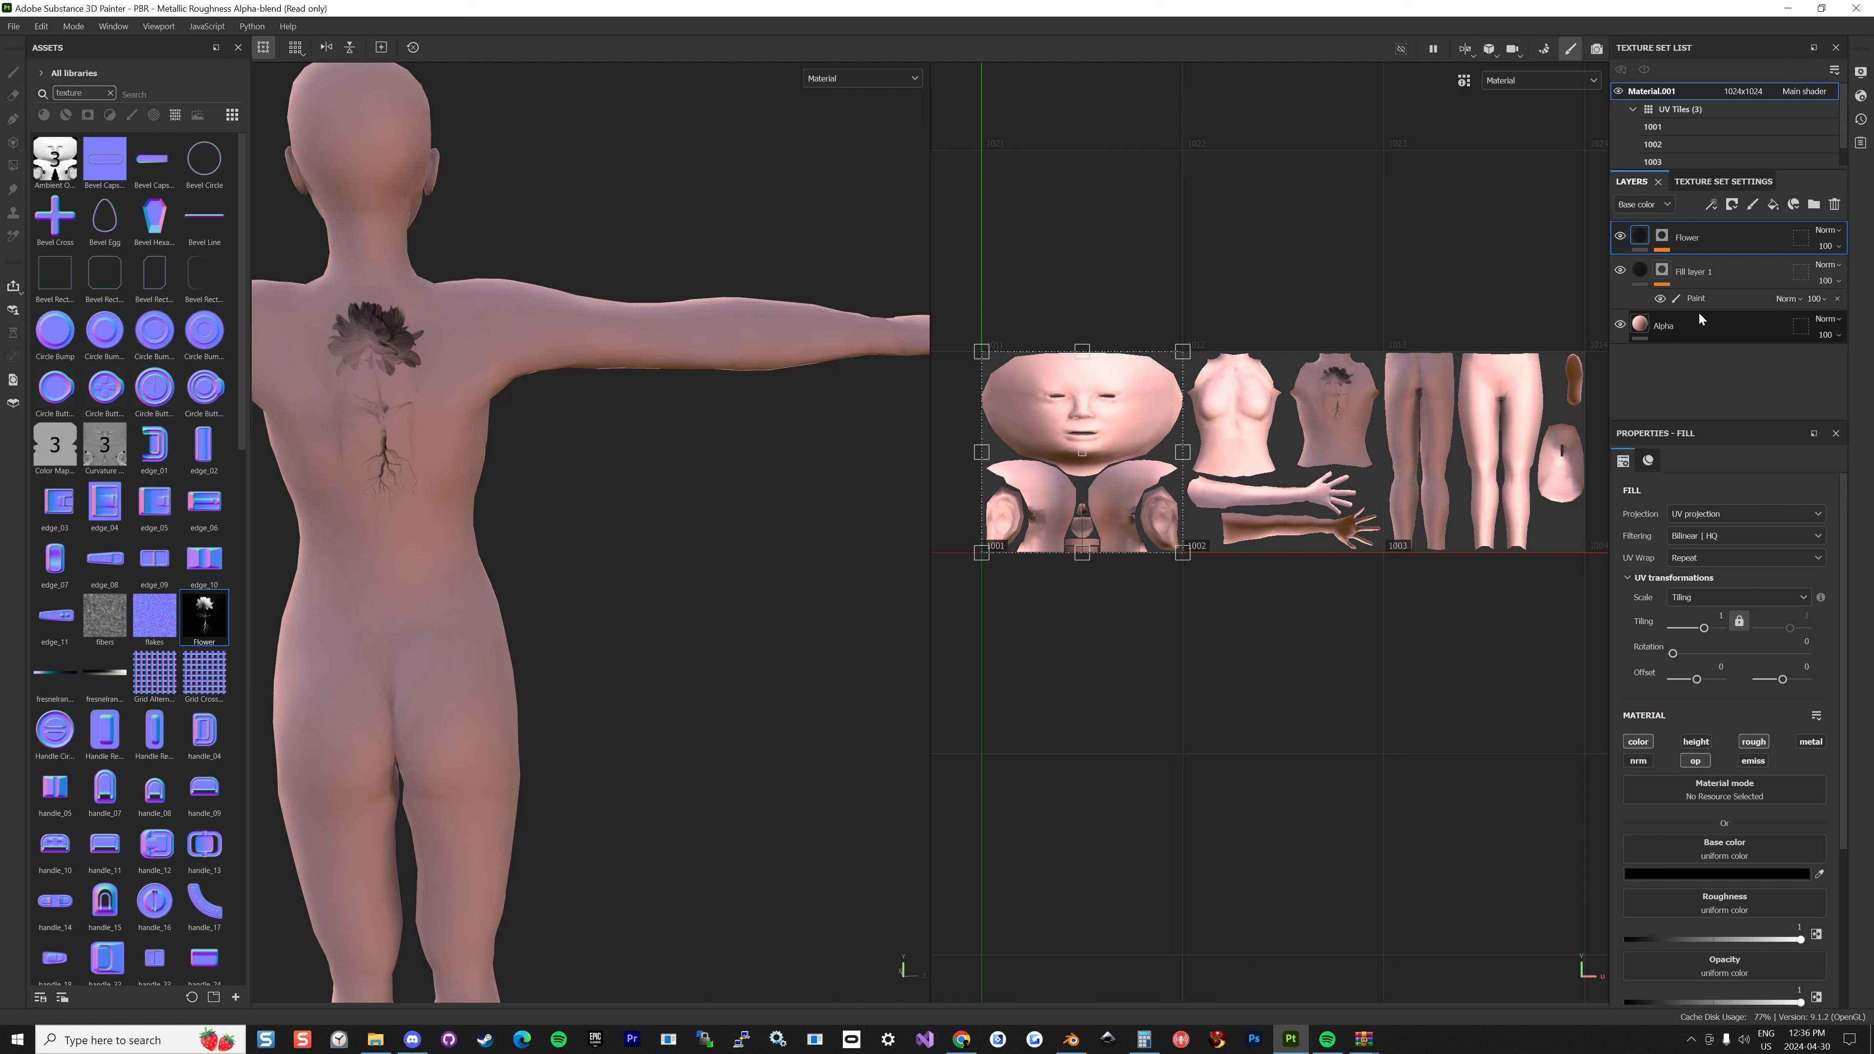
# Select the fill in the Flower layer's mask and set its warp projection depth to 1.
pyautogui.click(1662, 236)
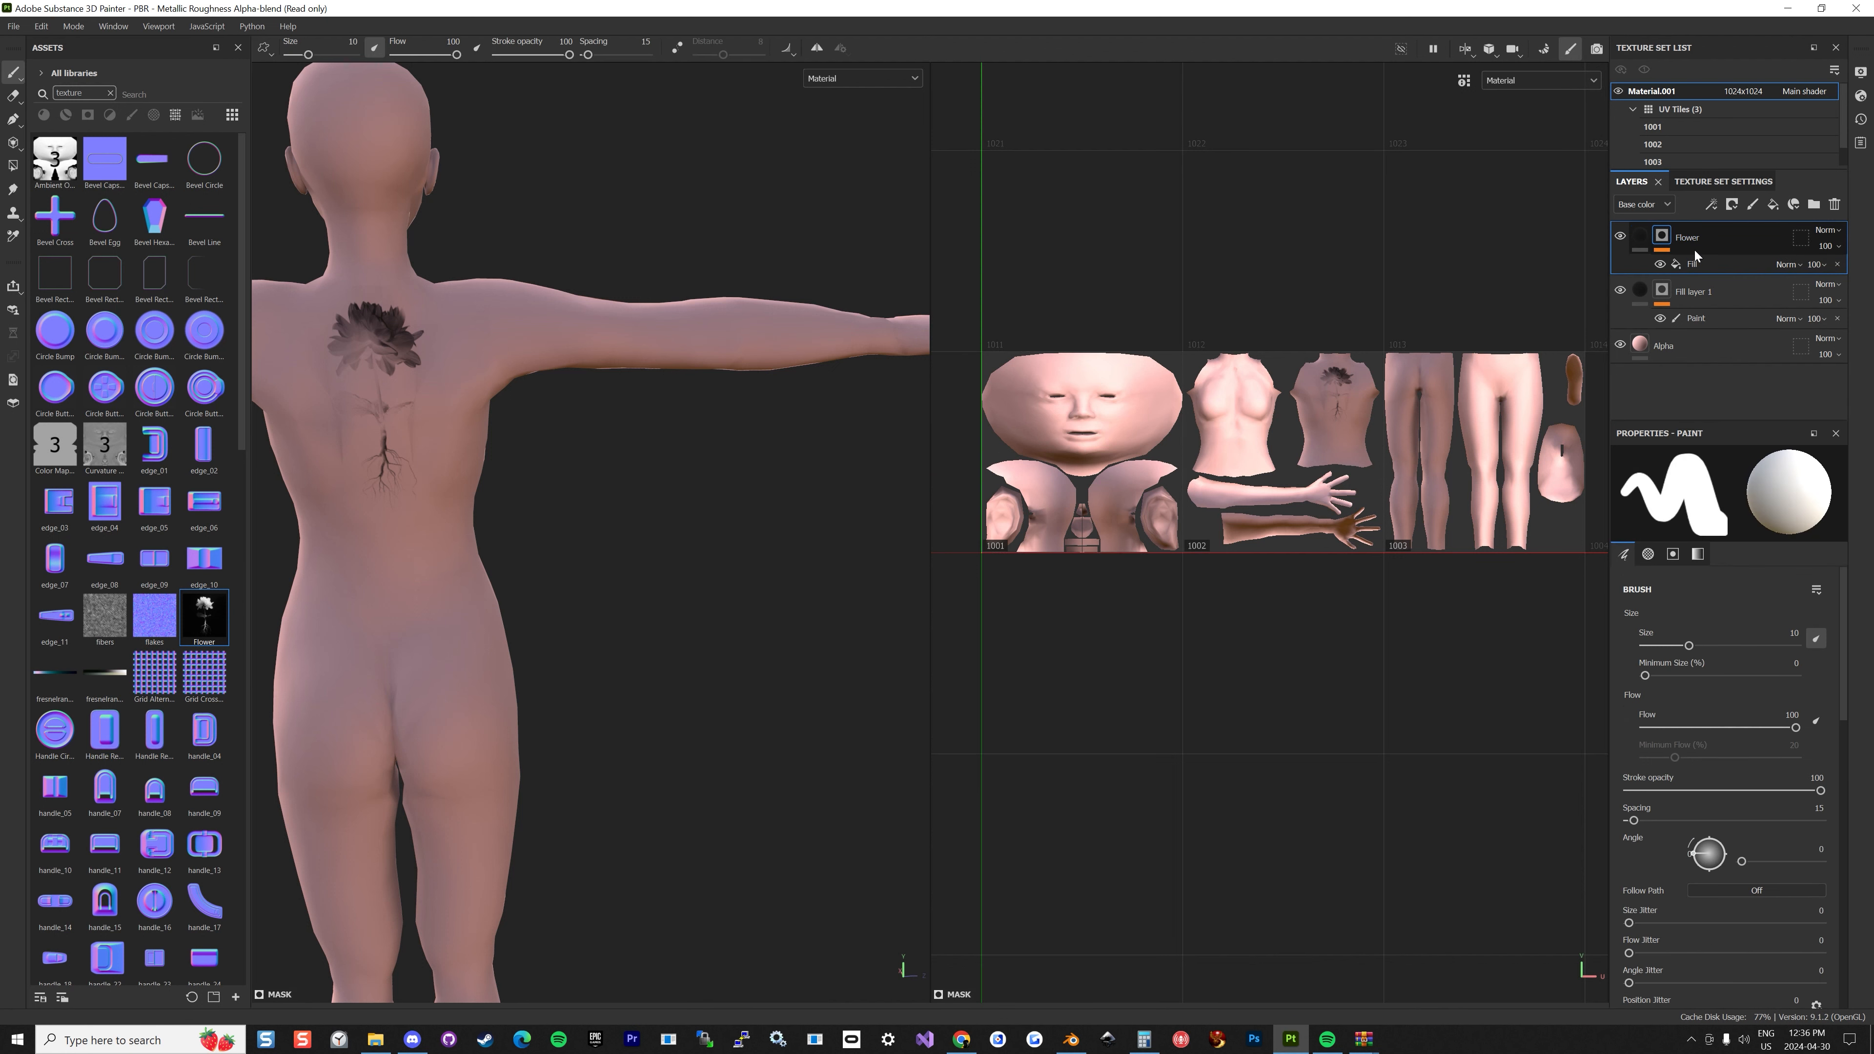
pyautogui.click(1703, 265)
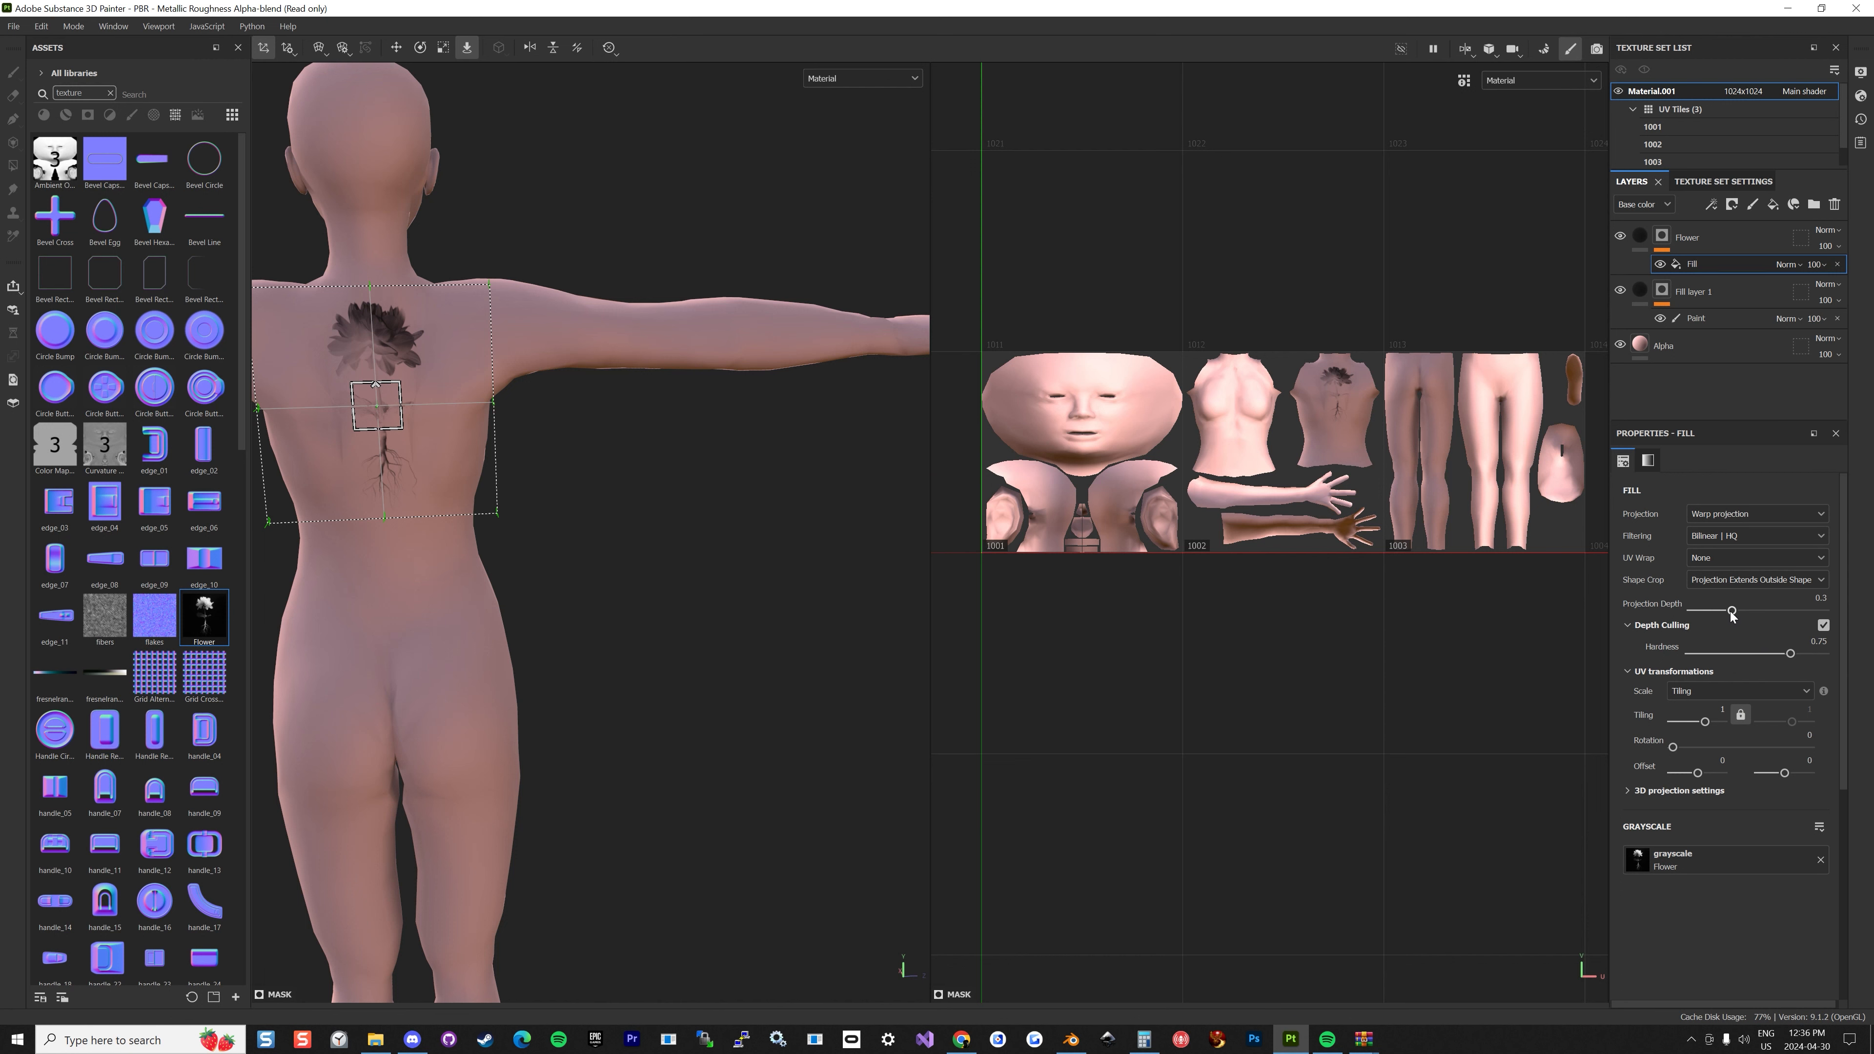
pyautogui.moveTo(1732, 611); pyautogui.dragTo(1825, 612)
# Frame the avatar's back and switch the viewport layout to 3D only.
pyautogui.keyDown('alt'); pyautogui.moveTo(370, 420); pyautogui.dragTo(346, 385); pyautogui.keyUp('alt')
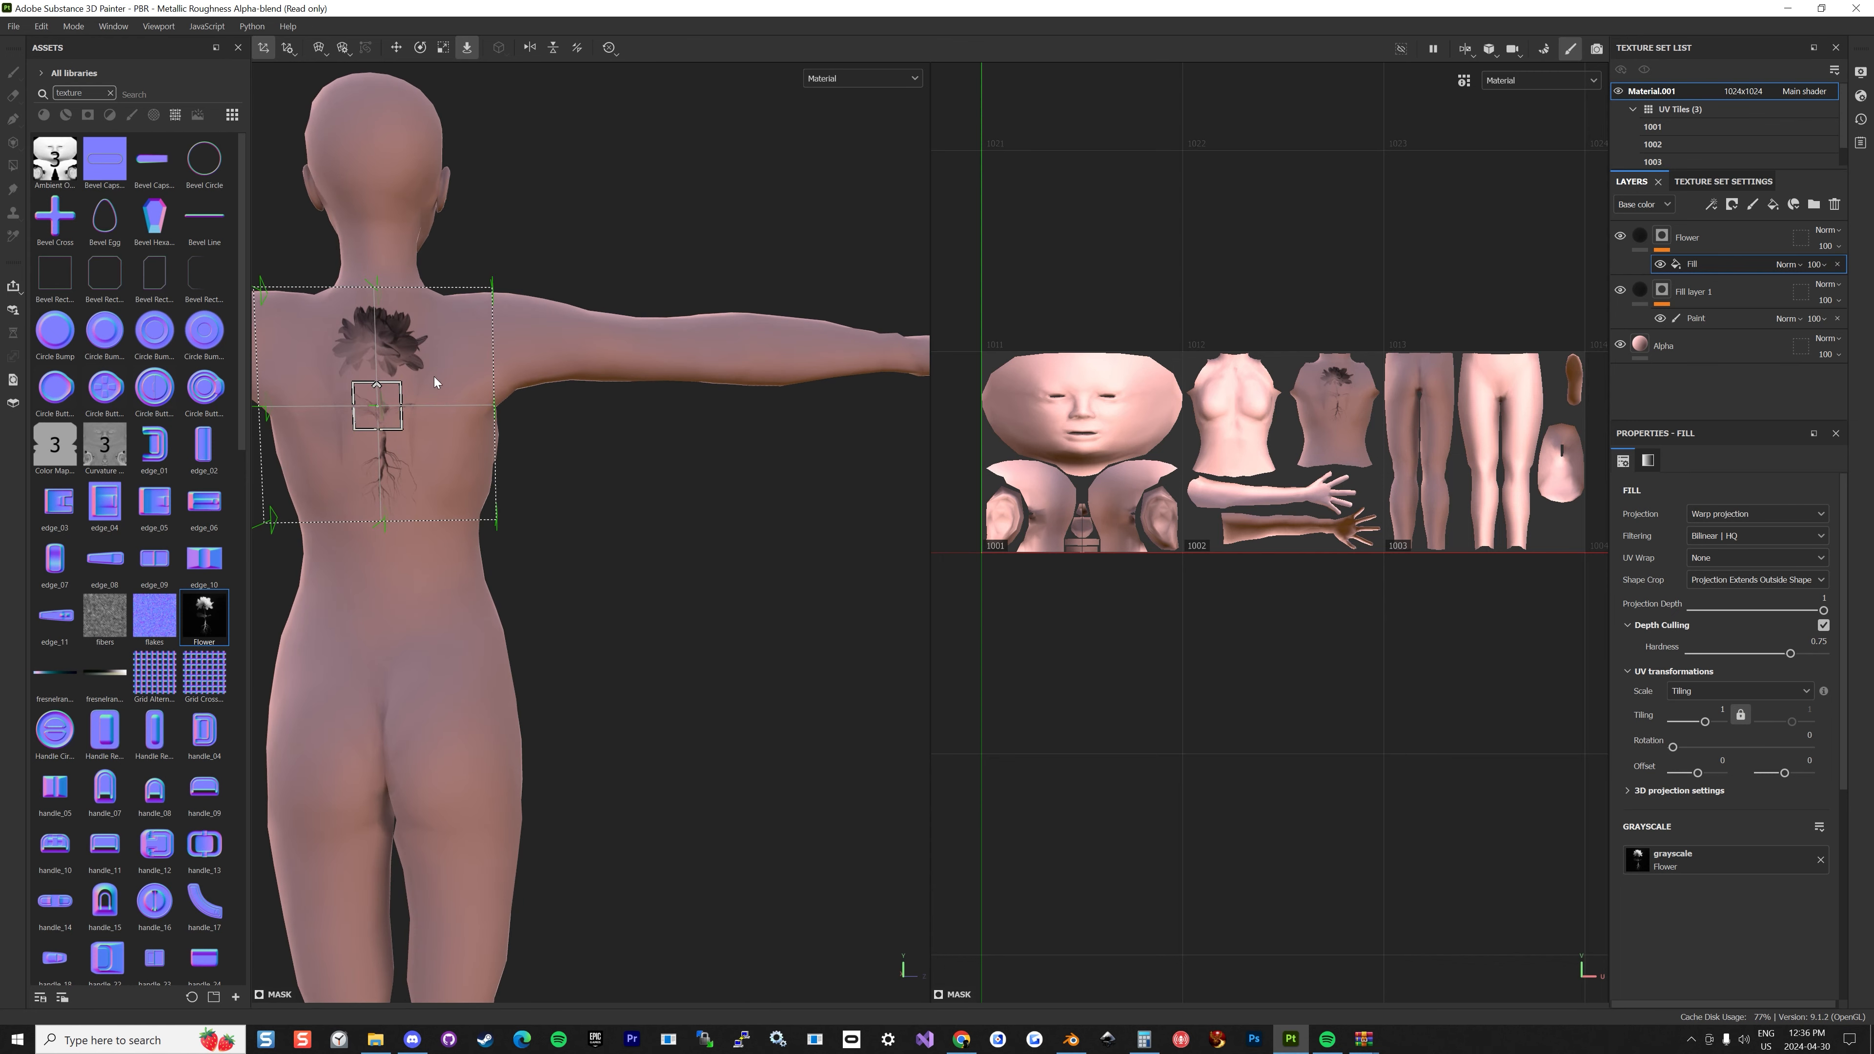
pyautogui.press('f')
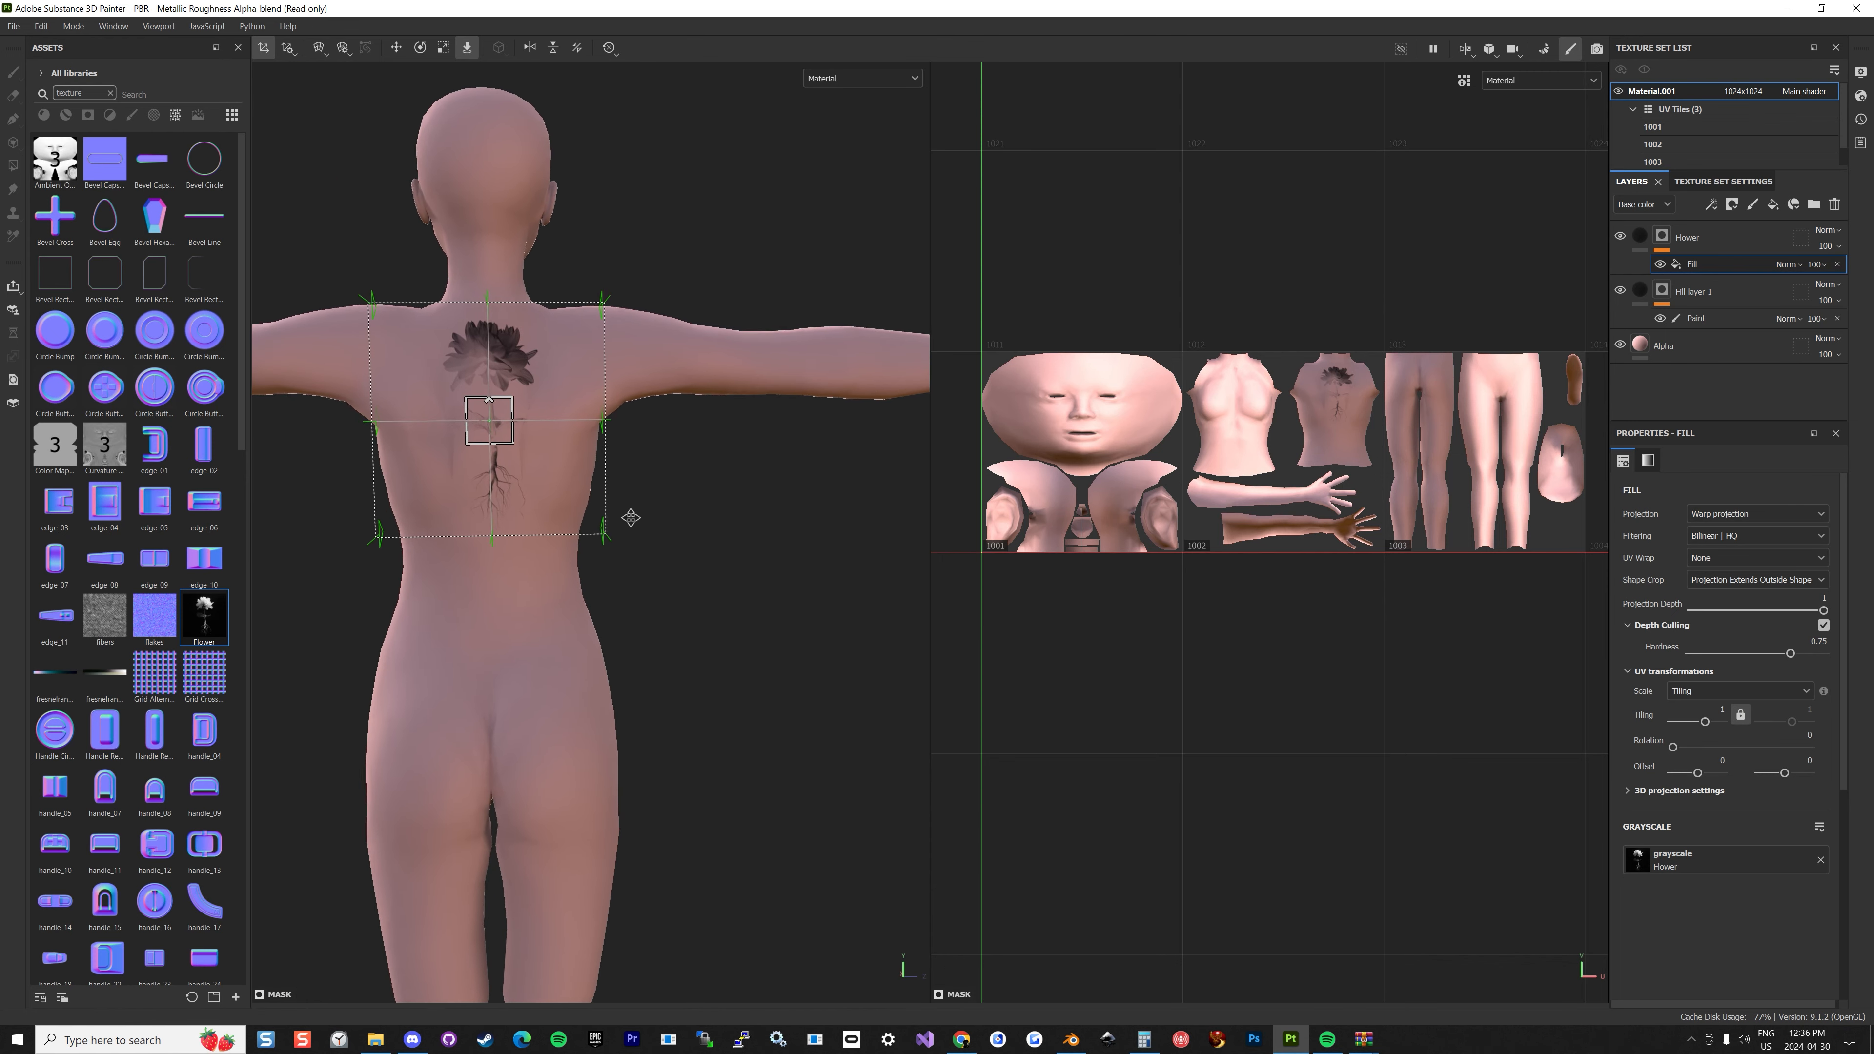
pyautogui.click(1466, 49)
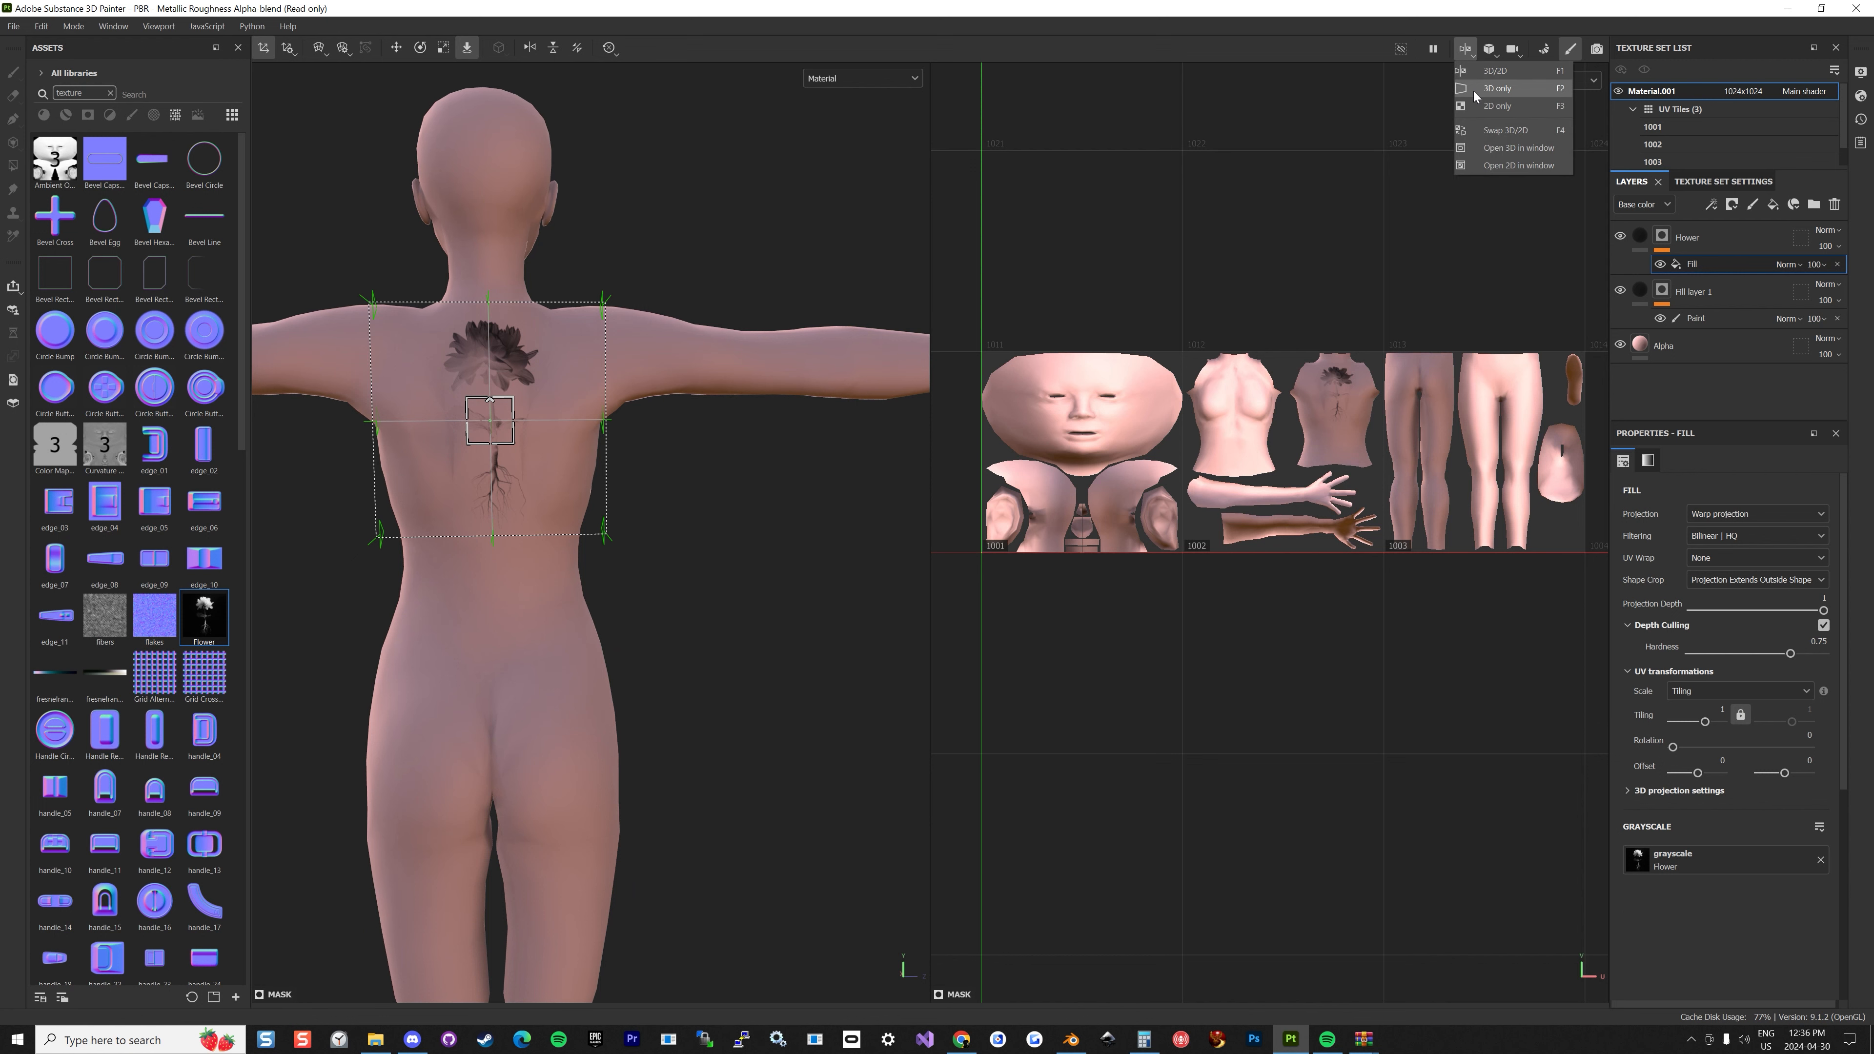
pyautogui.click(1474, 95)
# Move the middle, lower and upper warp projection points on the avatar's right side forward so the flower wraps around her back.
pyautogui.scroll(5, 888, 475)
pyautogui.keyDown('alt'); pyautogui.moveTo(896, 442); pyautogui.dragTo(470, 472); pyautogui.keyUp('alt')
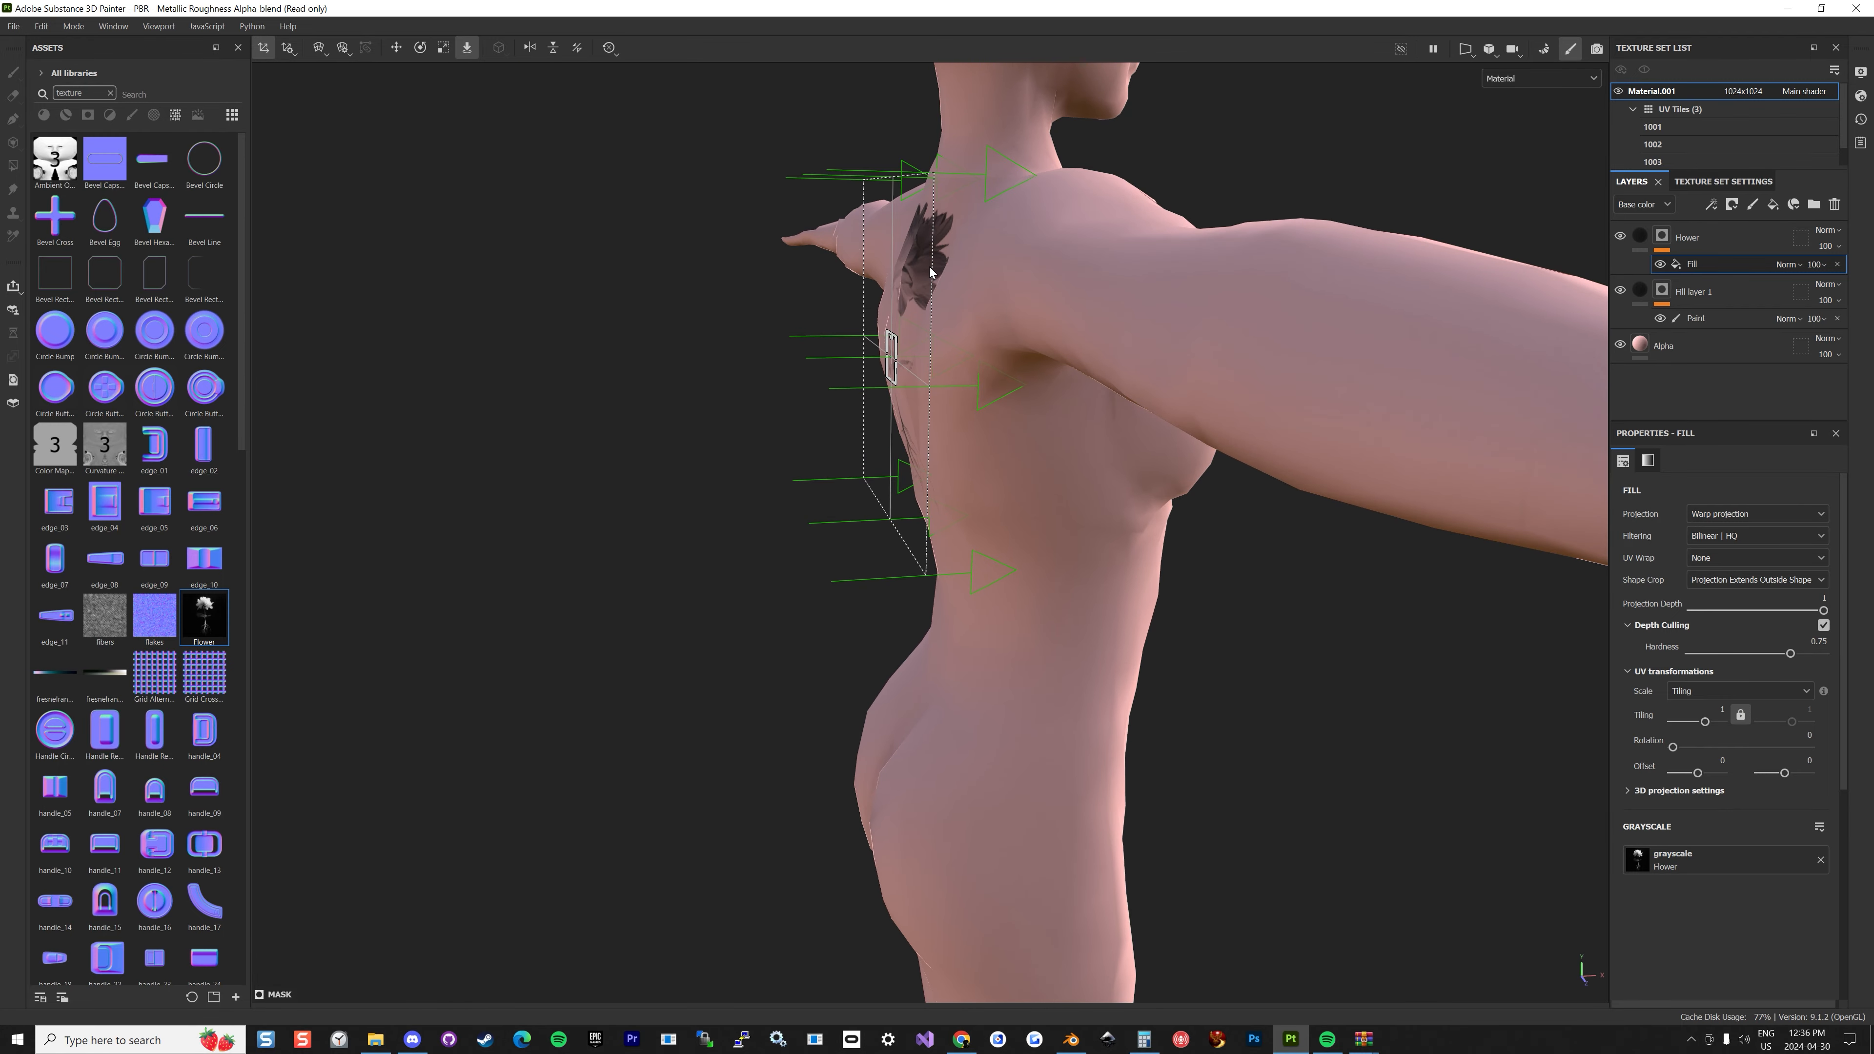
pyautogui.click(322, 49)
pyautogui.click(354, 71)
pyautogui.click(397, 47)
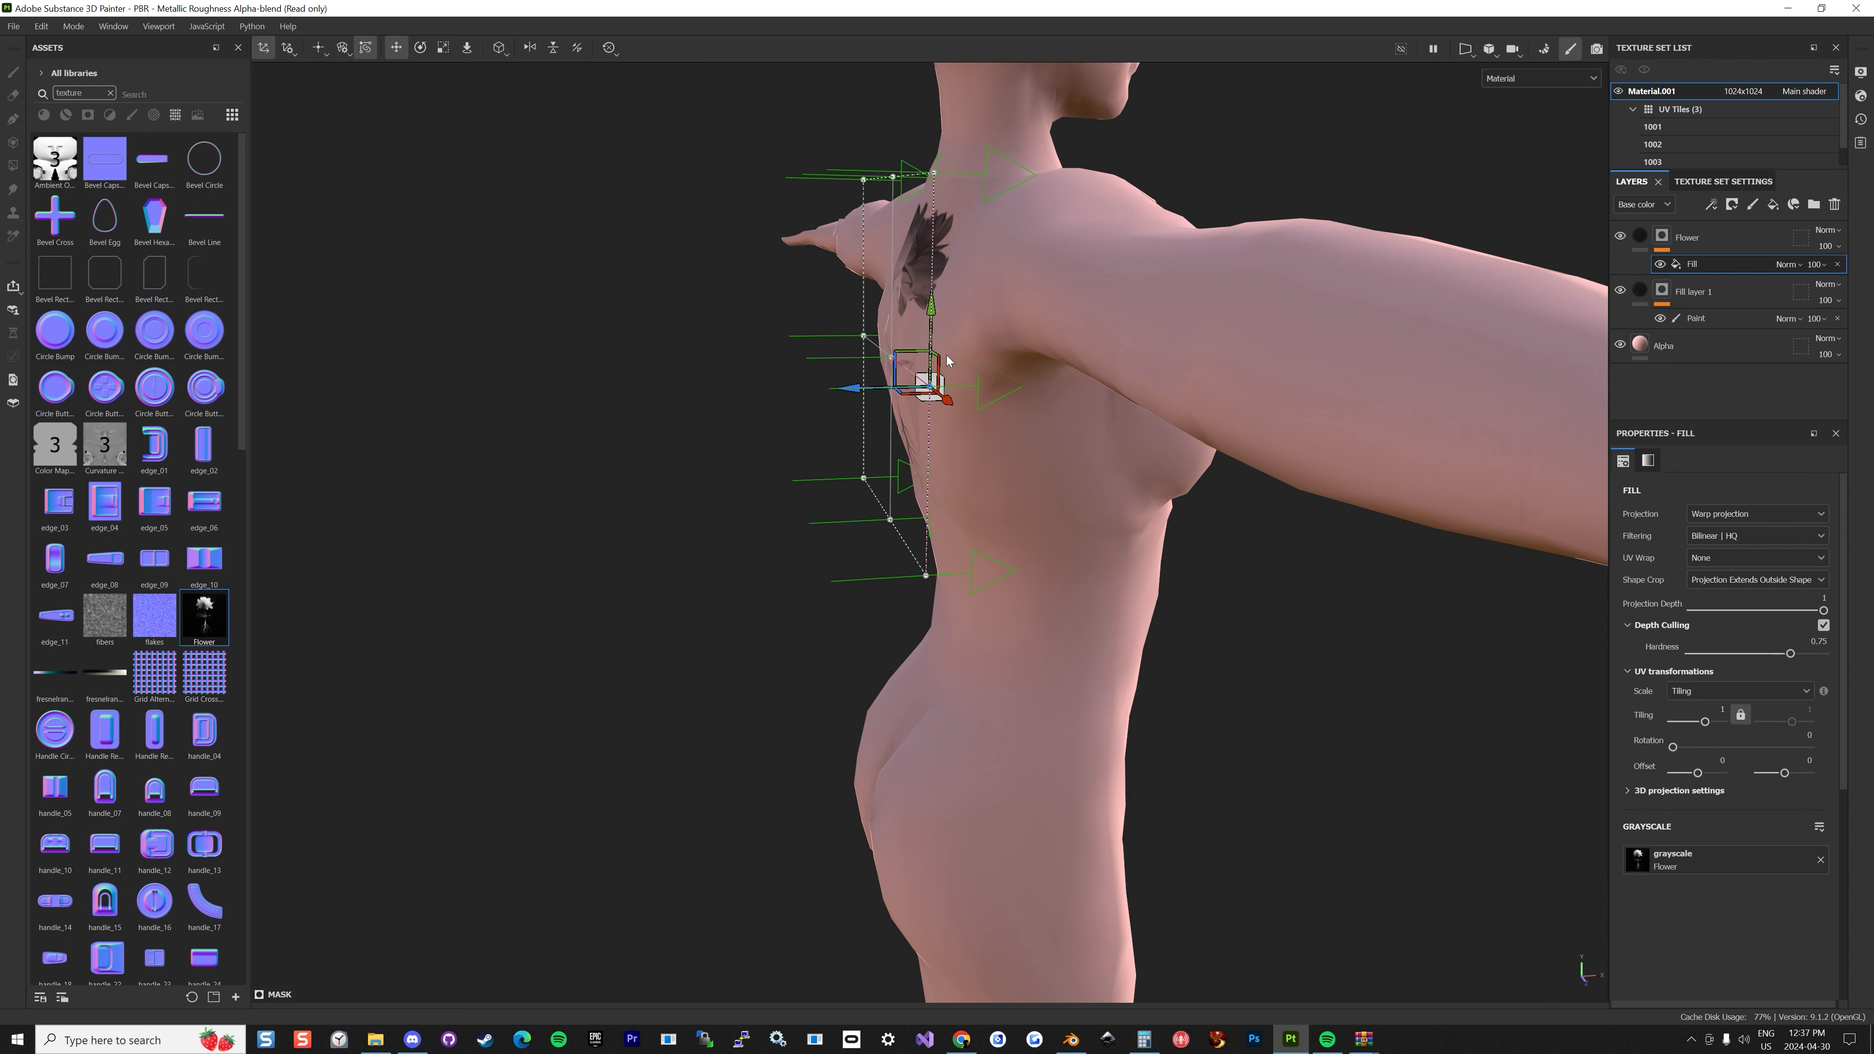
pyautogui.moveTo(939, 391); pyautogui.dragTo(959, 390)
pyautogui.moveTo(928, 574); pyautogui.dragTo(955, 579)
pyautogui.moveTo(932, 175); pyautogui.dragTo(968, 177)
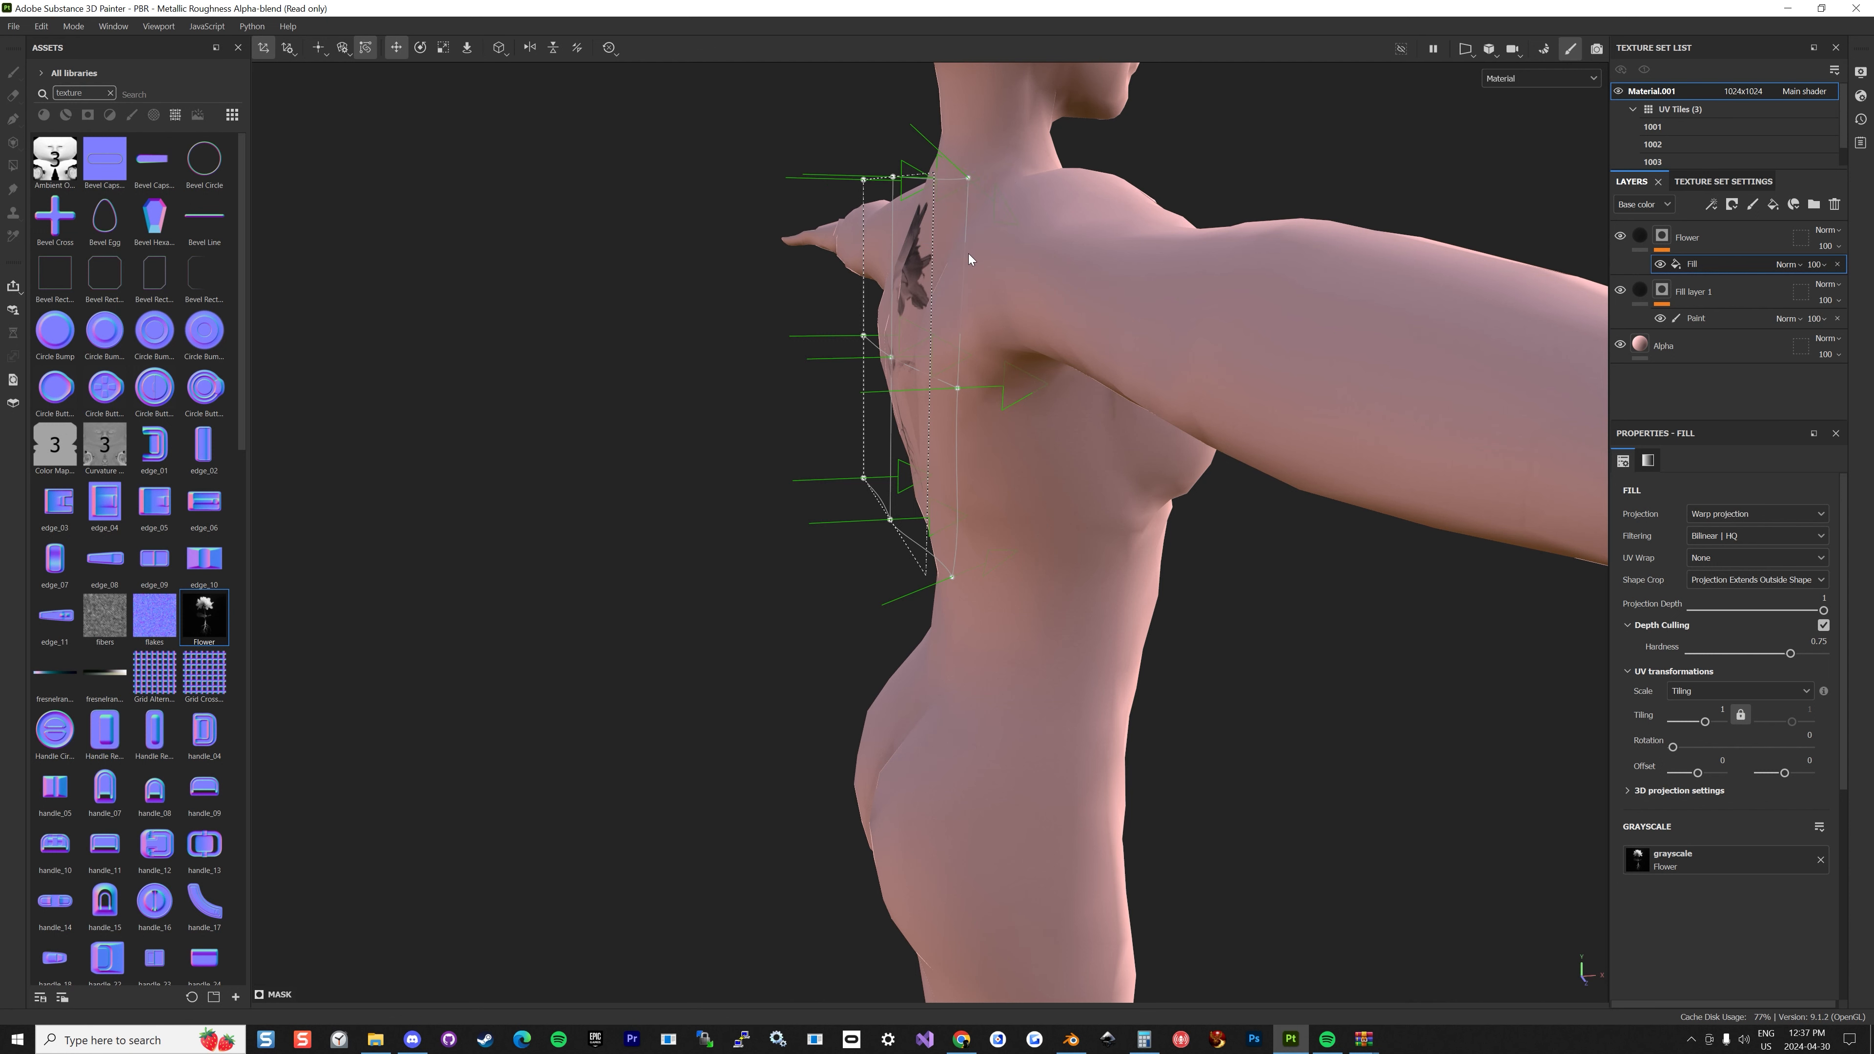
# Pull the flower projection's upper and middle warp points outward over the left shoulder and side of the back.
pyautogui.keyDown('alt'); pyautogui.moveTo(1001, 320); pyautogui.dragTo(1203, 323); pyautogui.keyUp('alt')
pyautogui.keyDown('alt'); pyautogui.moveTo(722, 324); pyautogui.dragTo(1138, 392); pyautogui.keyUp('alt')
pyautogui.keyDown('alt'); pyautogui.moveTo(515, 288); pyautogui.dragTo(602, 289); pyautogui.keyUp('alt')
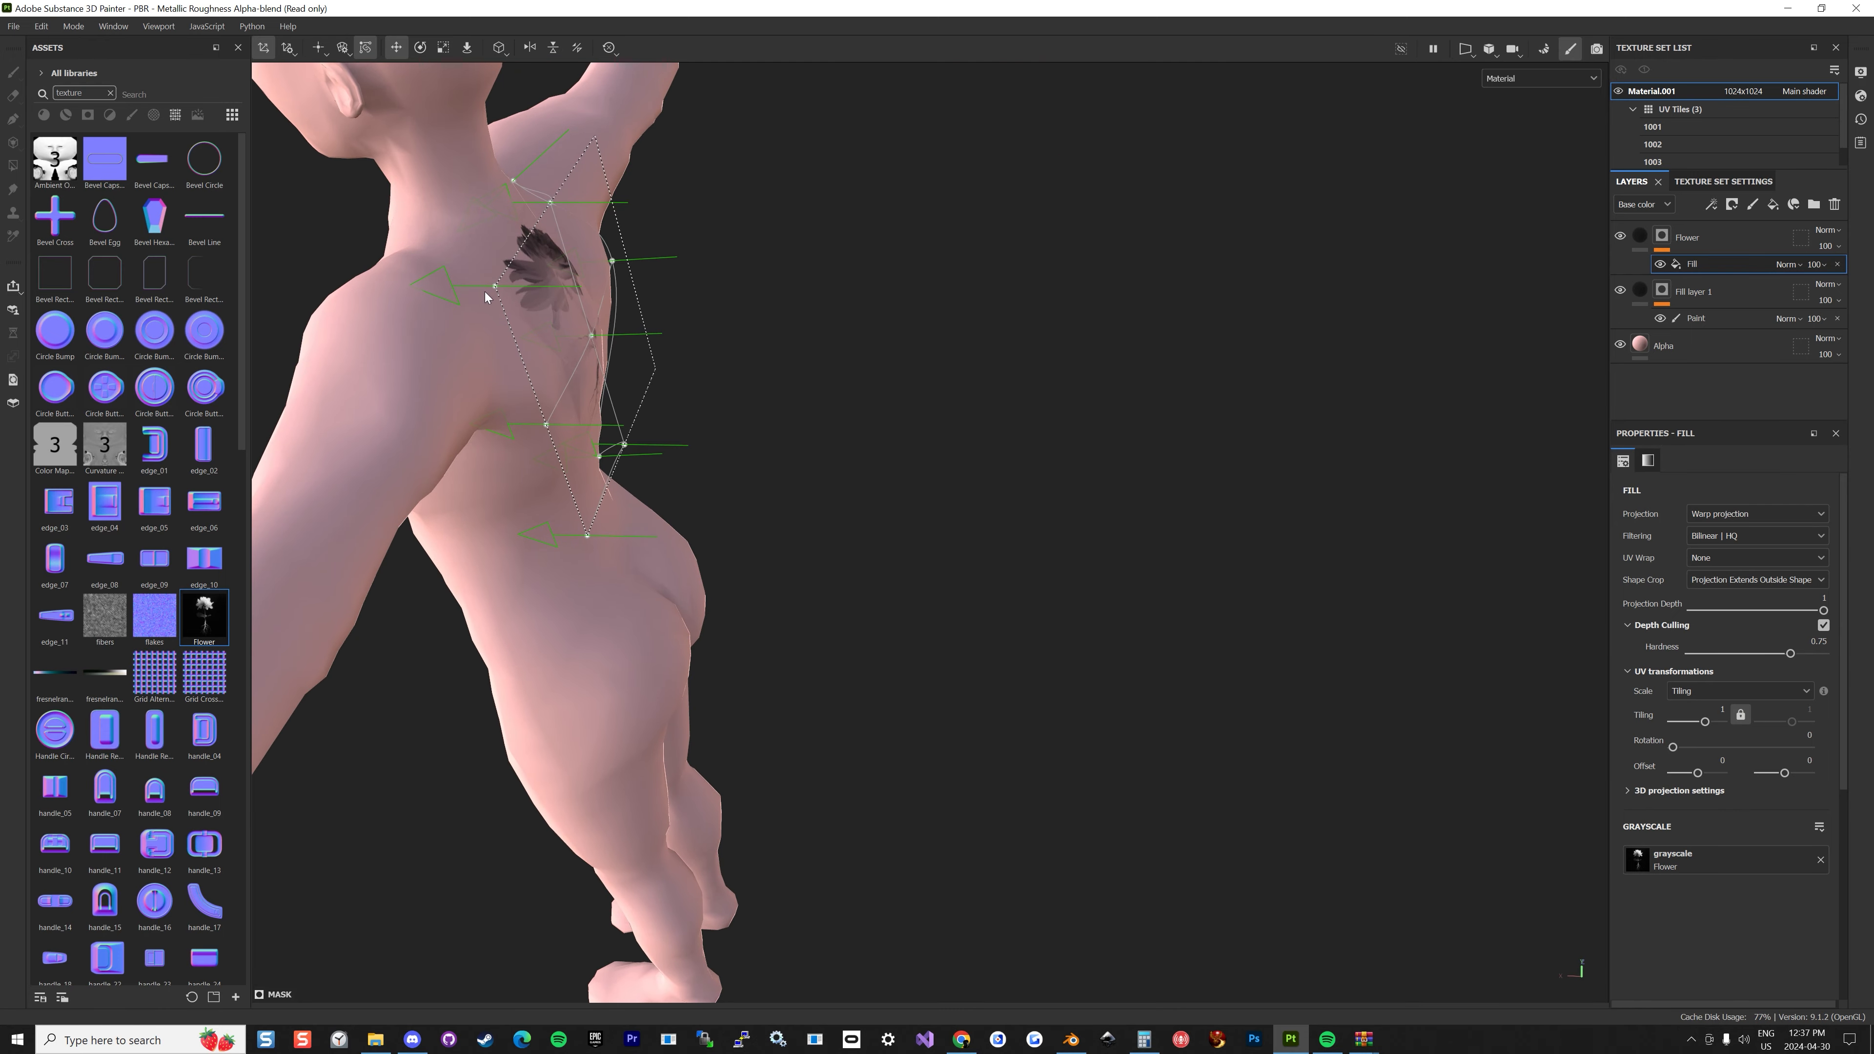
pyautogui.moveTo(484, 287); pyautogui.dragTo(424, 292)
pyautogui.moveTo(551, 204); pyautogui.dragTo(503, 191)
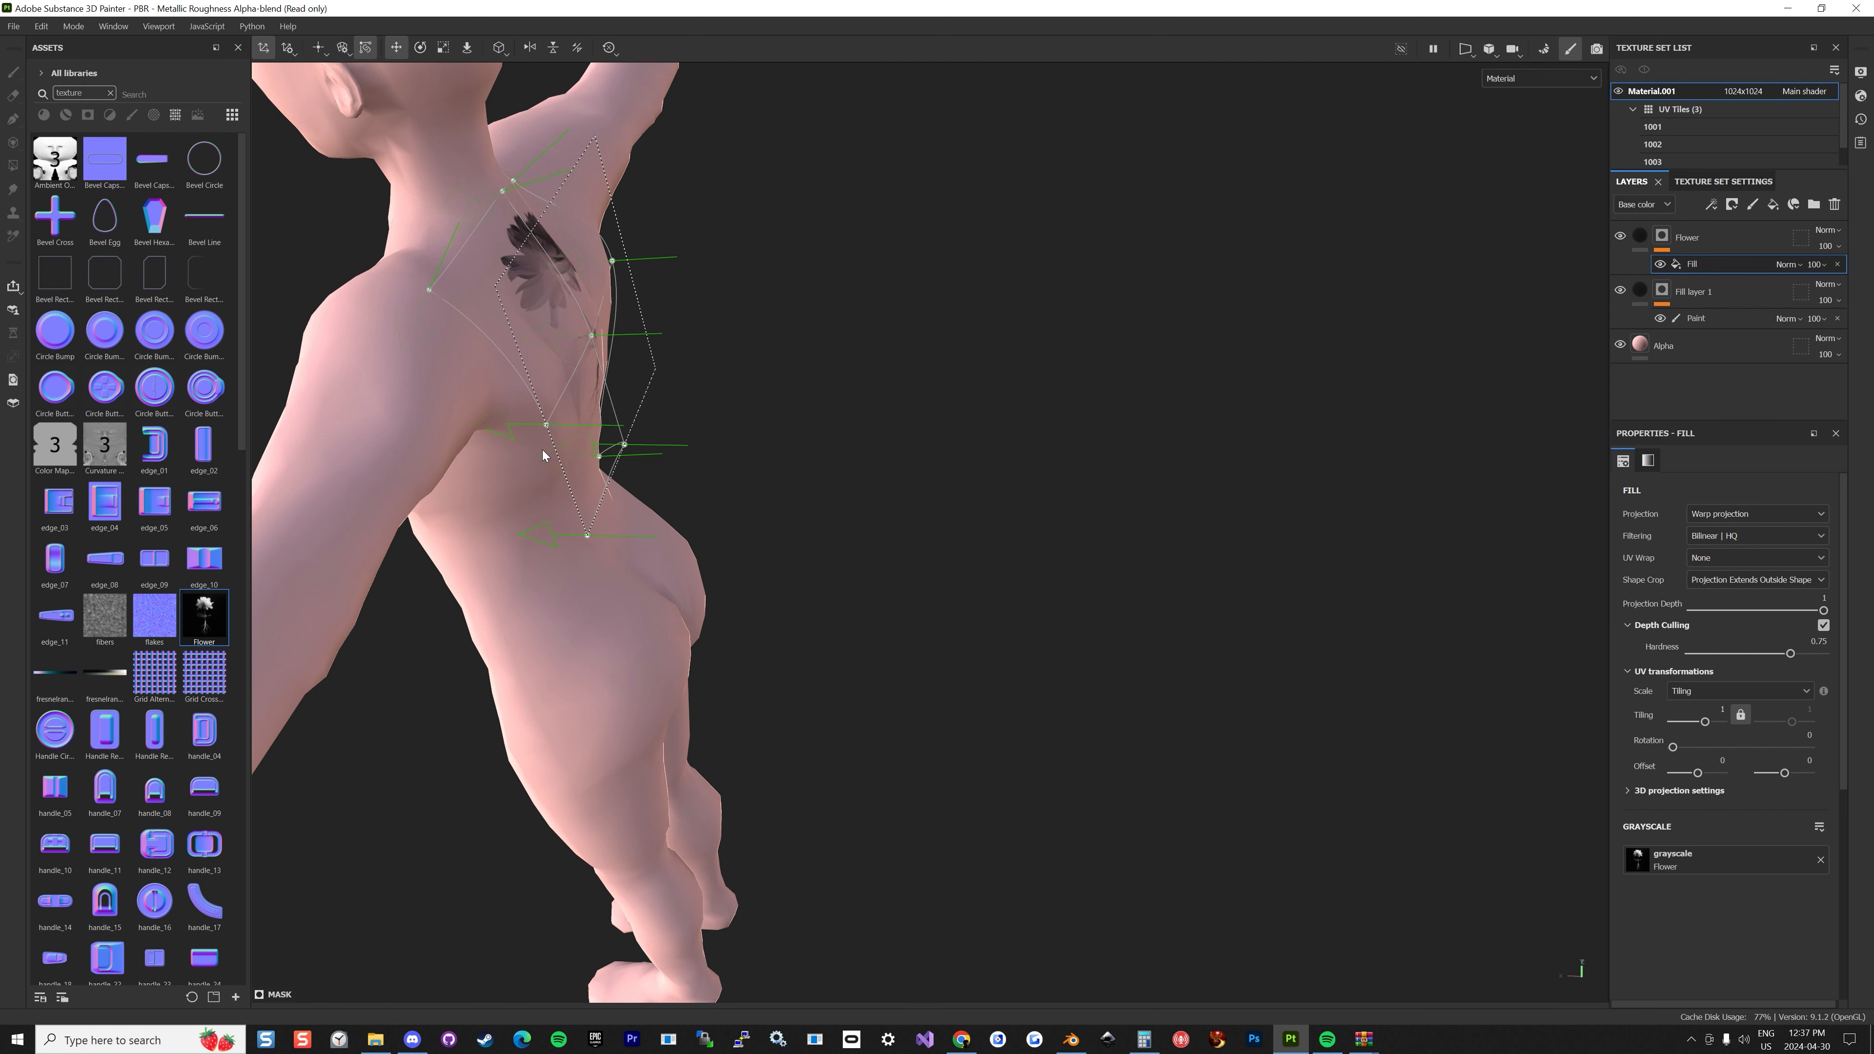
pyautogui.moveTo(546, 430); pyautogui.dragTo(454, 454)
pyautogui.moveTo(593, 379); pyautogui.dragTo(714, 389)
# Raise the flower projection's top-middle warp point onto the nape so the petals stretch up the neck.
pyautogui.moveTo(543, 247)
pyautogui.keyDown('alt'); pyautogui.mouseDown()
pyautogui.moveTo(657, 217)
pyautogui.moveTo(538, 254)
pyautogui.mouseUp(); pyautogui.keyUp('alt')
pyautogui.scroll(-2, 608, 237)
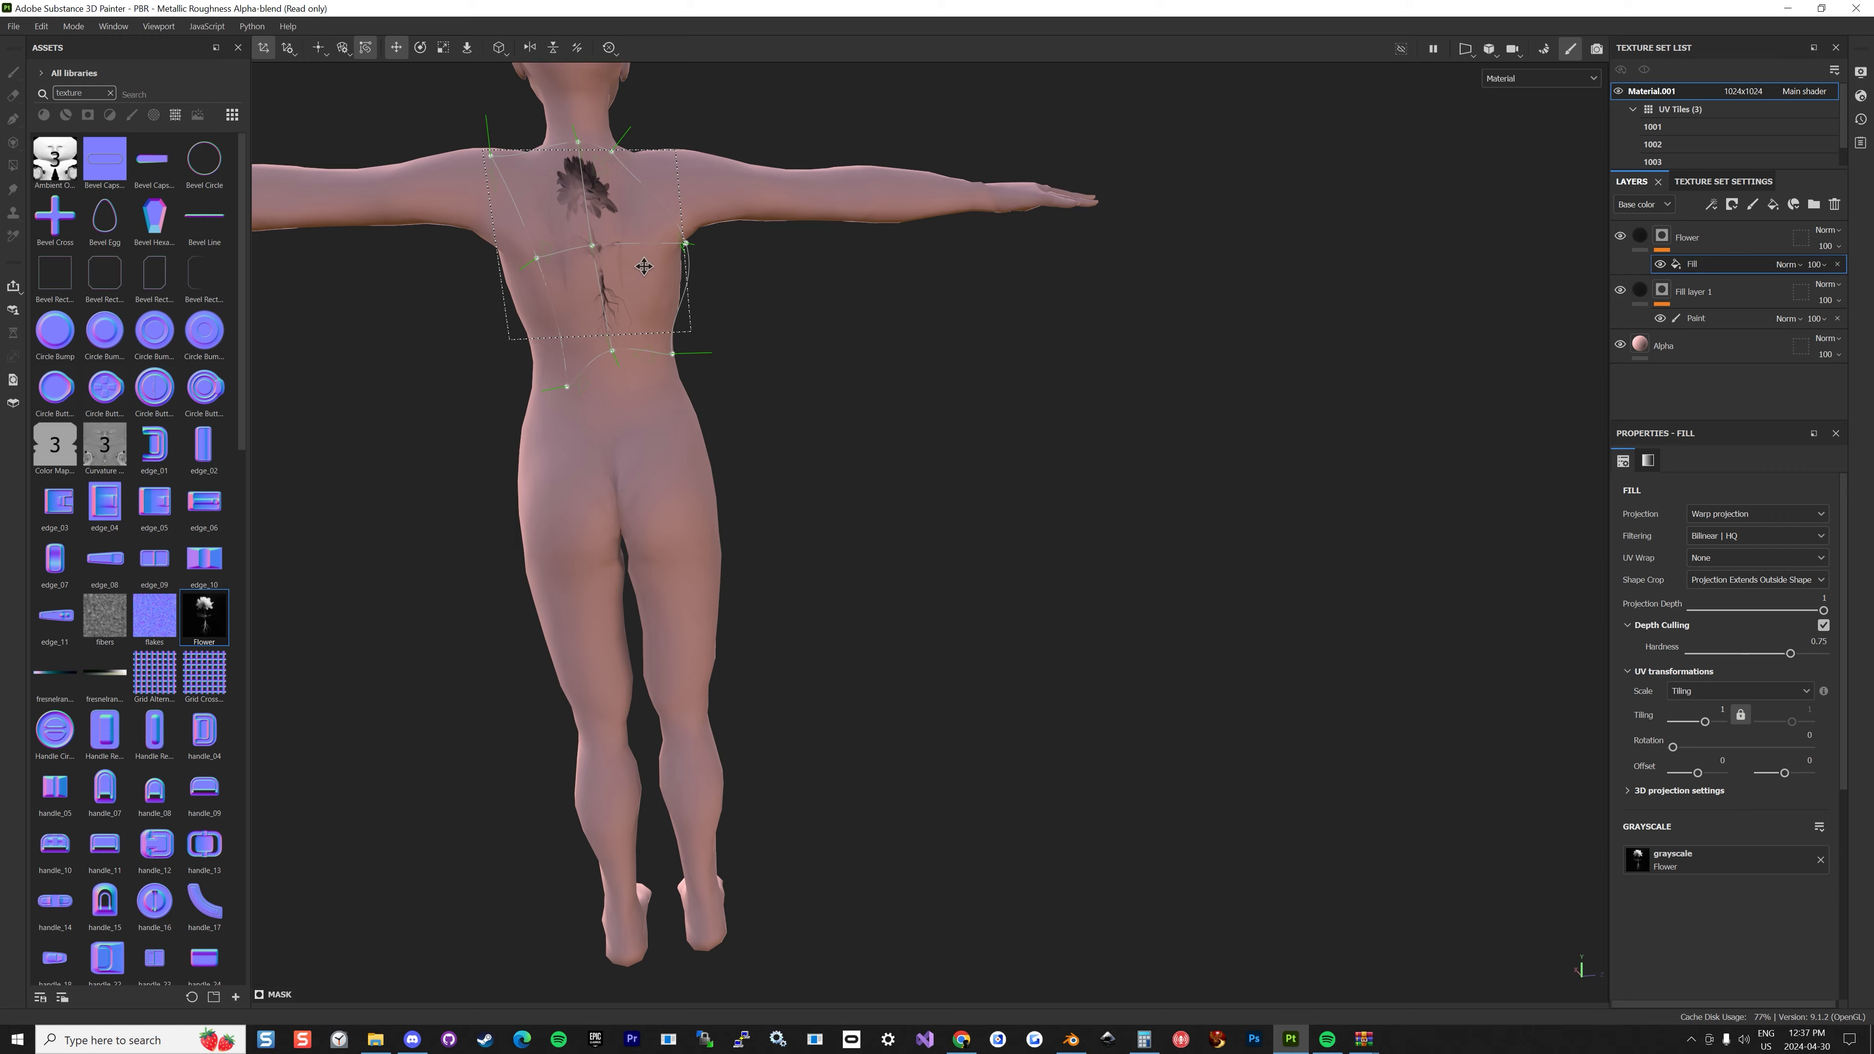
pyautogui.keyDown('alt'); pyautogui.moveTo(643, 266); pyautogui.dragTo(665, 404, button='middle'); pyautogui.keyUp('alt')
pyautogui.moveTo(641, 399); pyautogui.dragTo(600, 326)
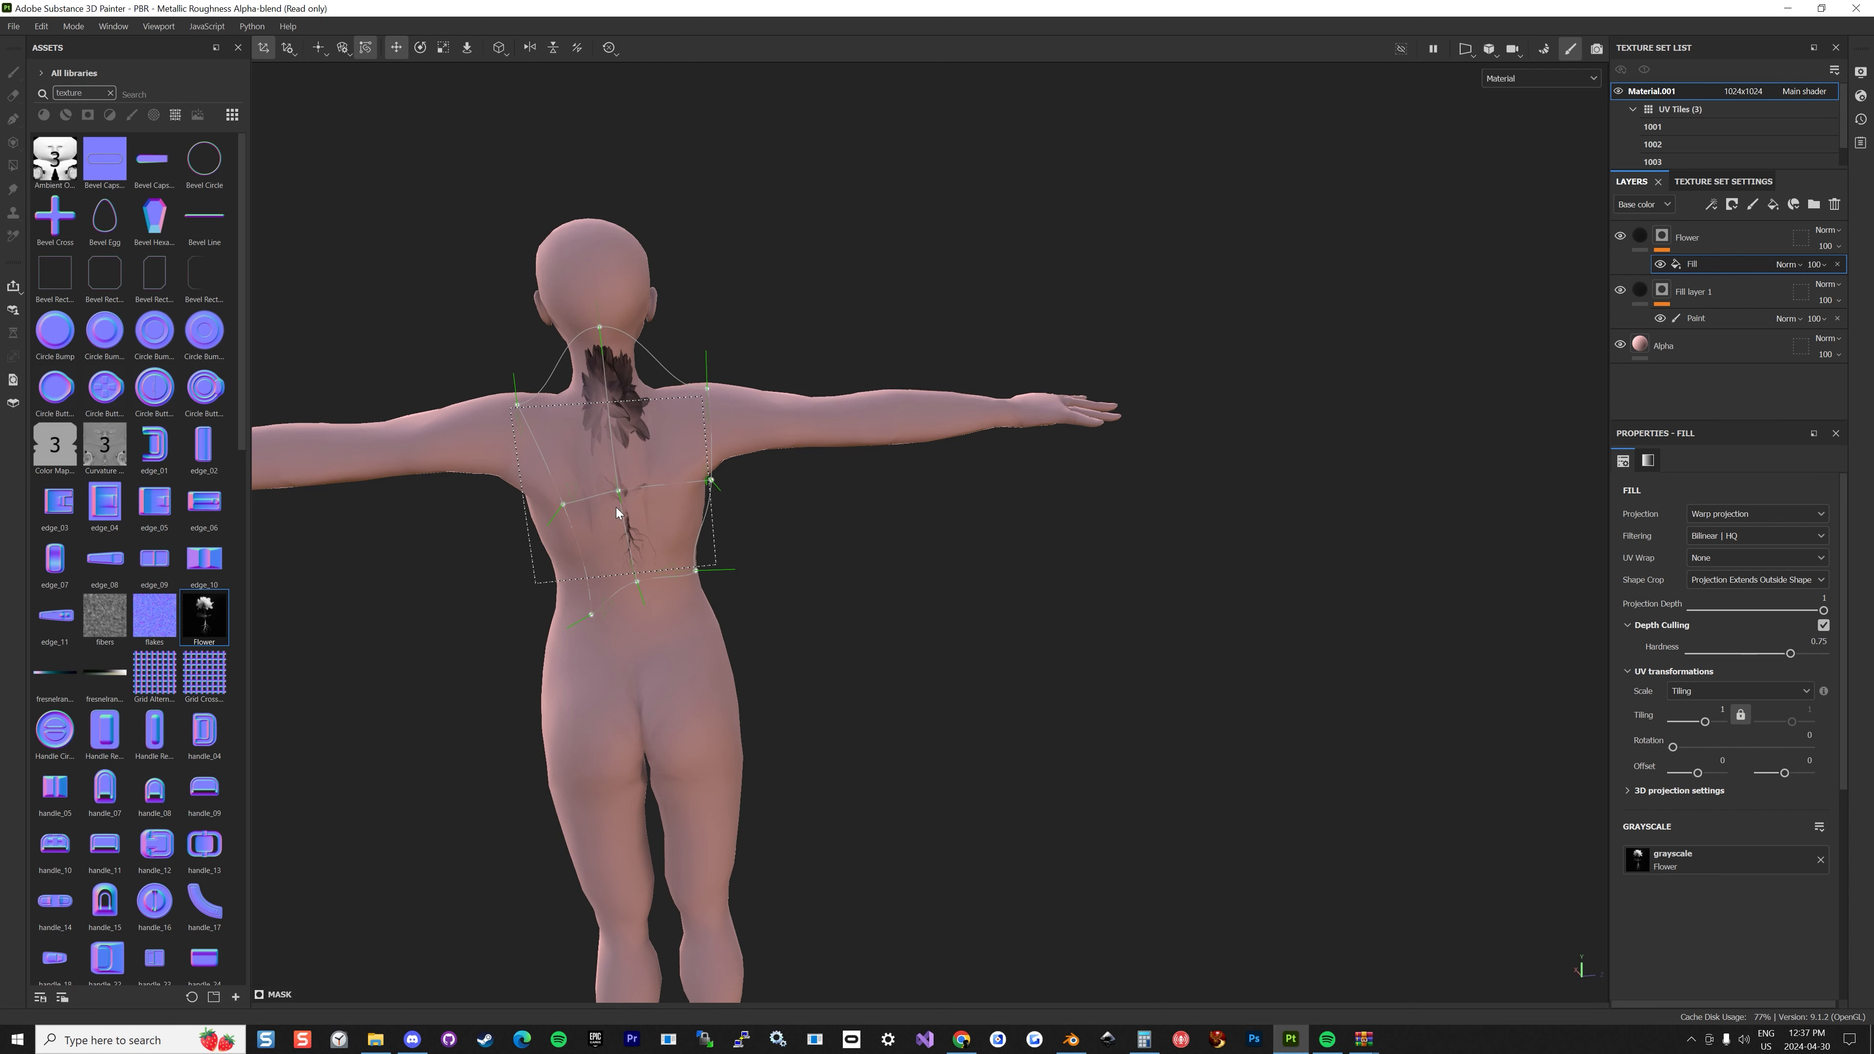
pyautogui.moveTo(617, 488); pyautogui.dragTo(621, 493)
# Widen the warp's upper corners over both shoulders, raising the top-middle point and lowering the centre point slightly.
pyautogui.moveTo(518, 406); pyautogui.dragTo(470, 417)
pyautogui.moveTo(707, 386); pyautogui.dragTo(734, 387)
pyautogui.moveTo(599, 325); pyautogui.dragTo(598, 305)
pyautogui.moveTo(620, 484); pyautogui.dragTo(619, 503)
# Spread the warp's lower points out to both sides of the waist so the grid follows the back.
pyautogui.moveTo(592, 614); pyautogui.dragTo(512, 604)
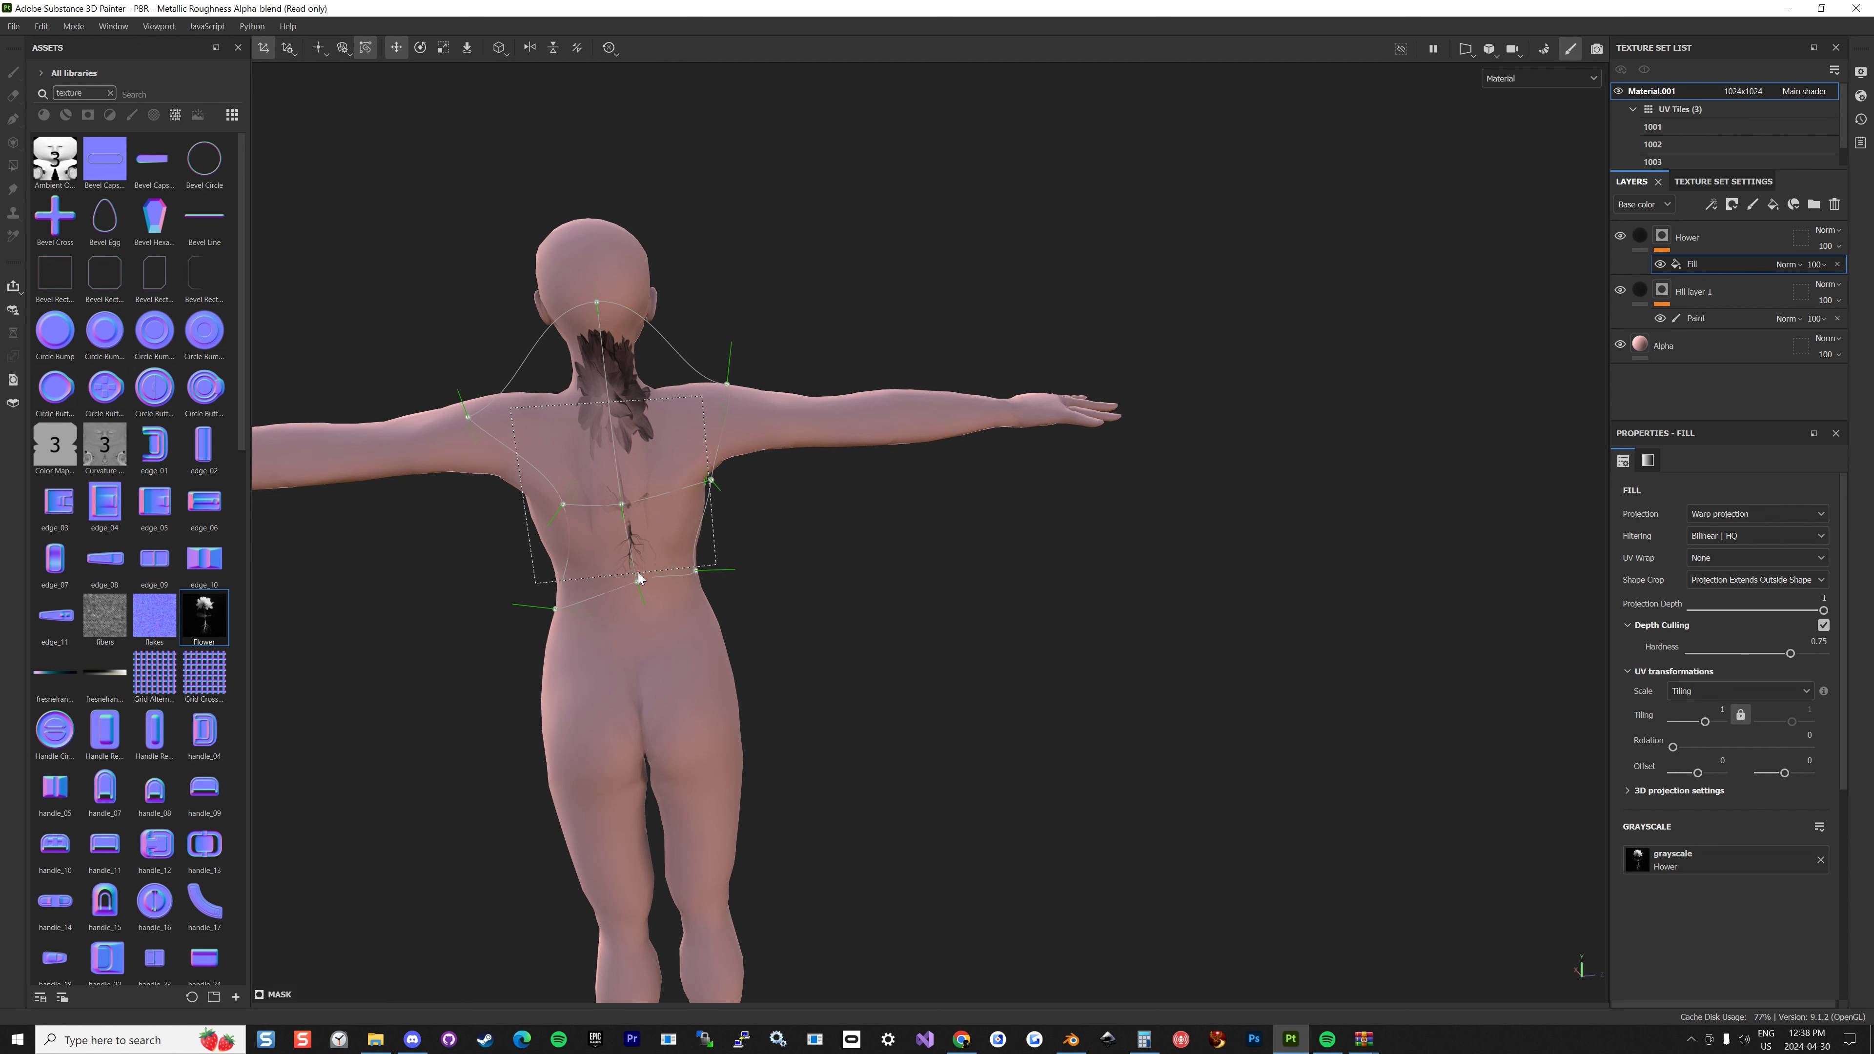
pyautogui.moveTo(637, 578); pyautogui.dragTo(731, 606)
pyautogui.keyDown('alt'); pyautogui.moveTo(727, 489); pyautogui.dragTo(904, 457); pyautogui.keyUp('alt')
pyautogui.moveTo(651, 465)
pyautogui.keyDown('alt'); pyautogui.mouseDown()
pyautogui.moveTo(842, 474)
pyautogui.moveTo(620, 457)
pyautogui.mouseUp(); pyautogui.keyUp('alt')
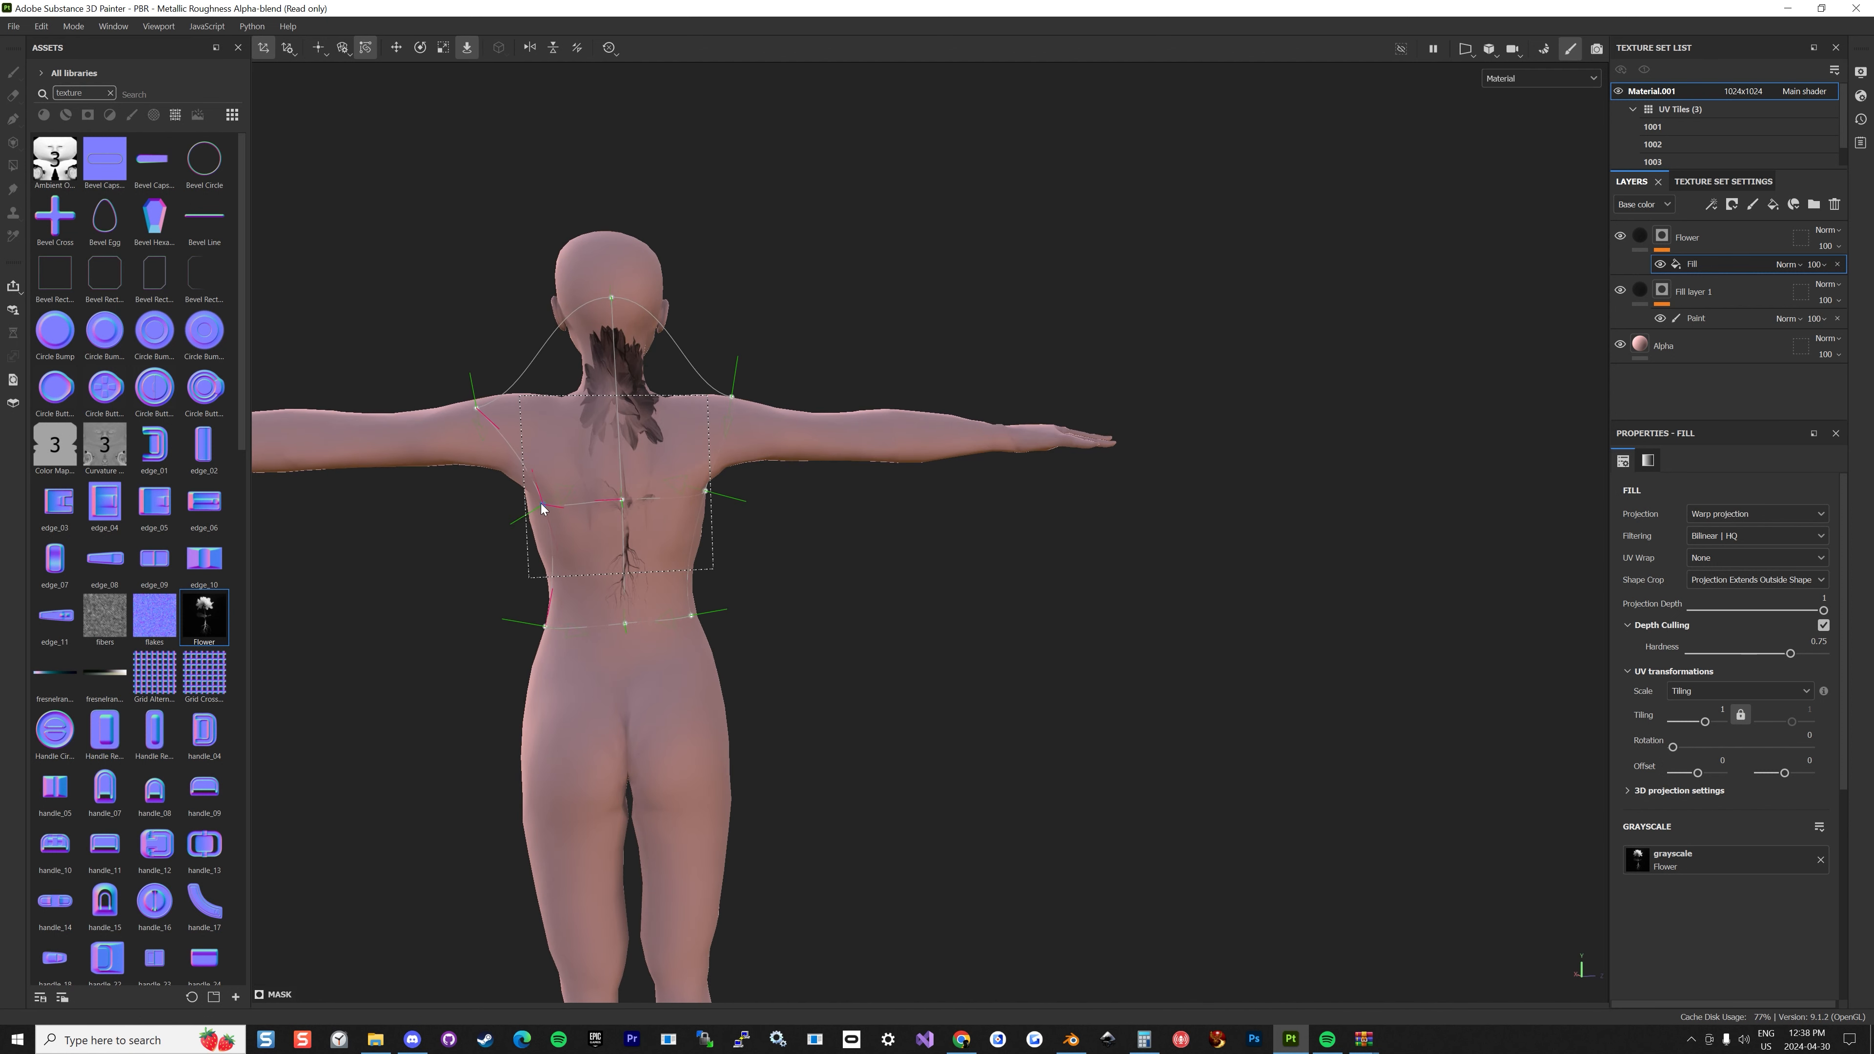
pyautogui.keyDown('alt'); pyautogui.moveTo(816, 399); pyautogui.dragTo(558, 402); pyautogui.keyUp('alt')
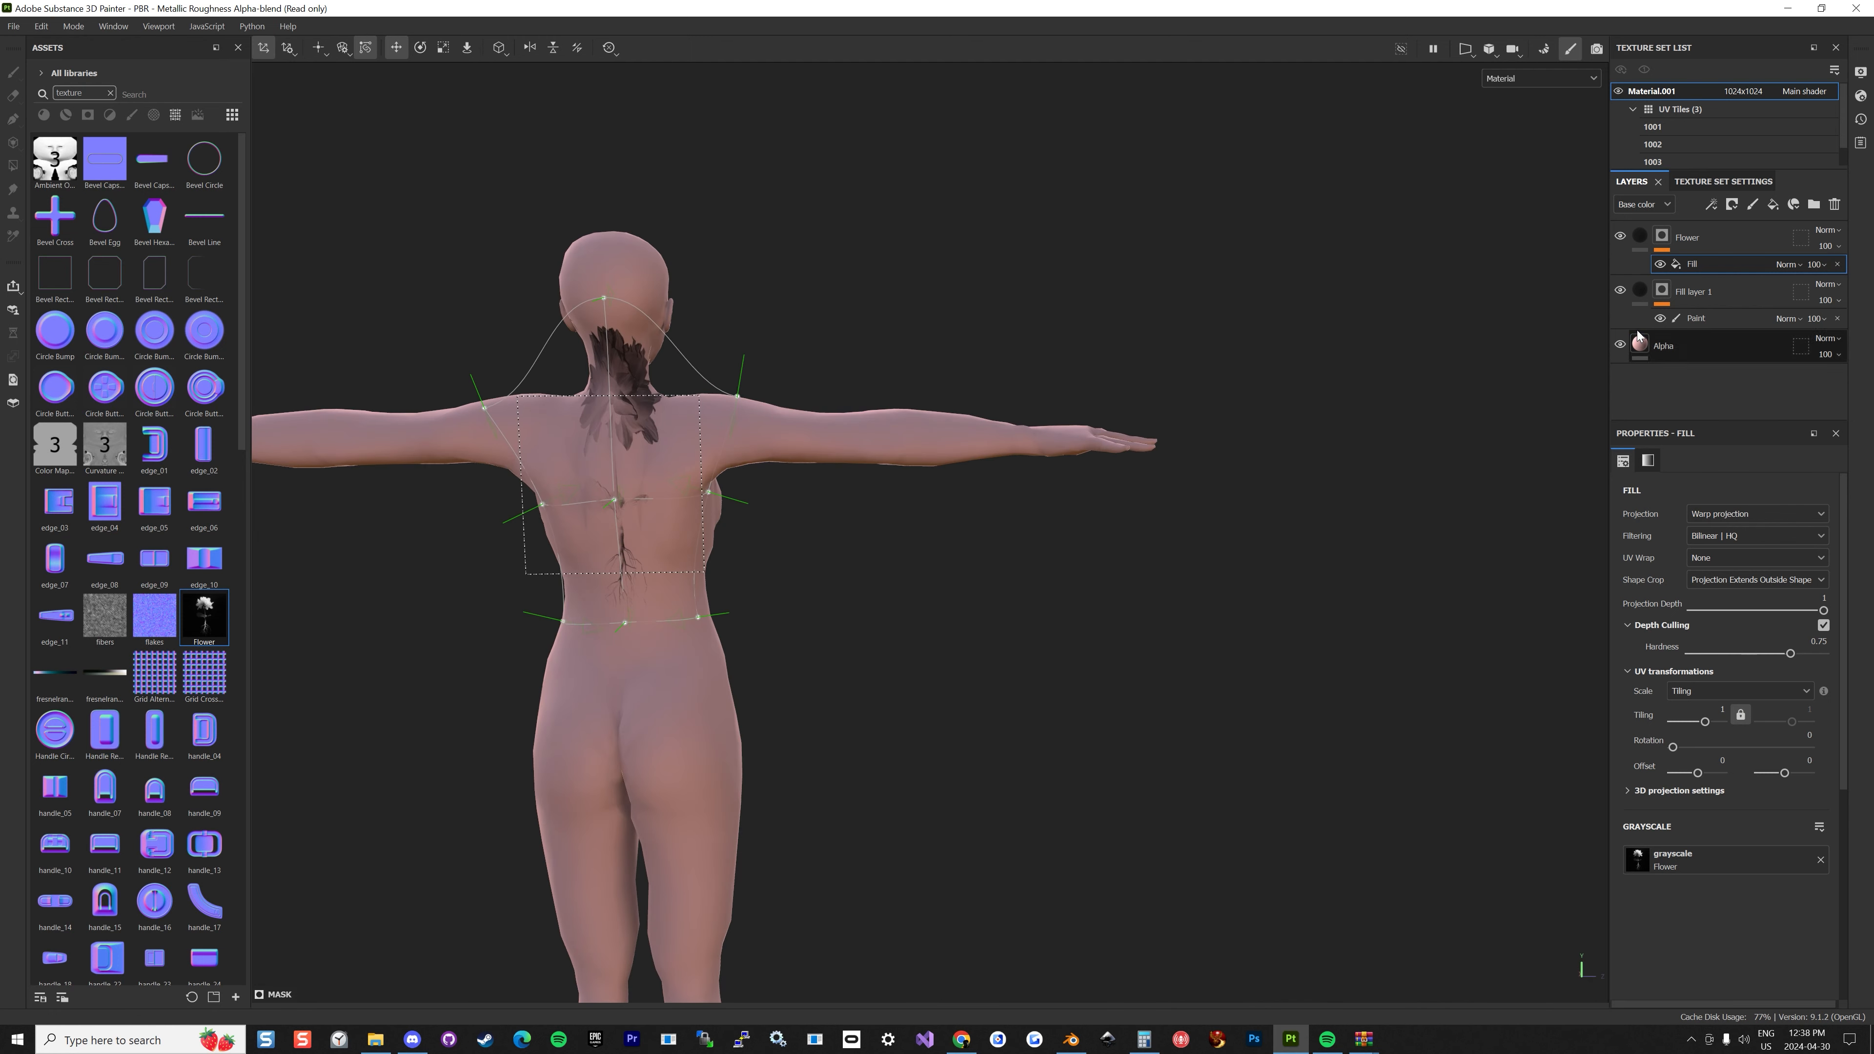
# Delete the old Fill layer 1 that sits beneath the Flower layer.
pyautogui.click(1697, 293)
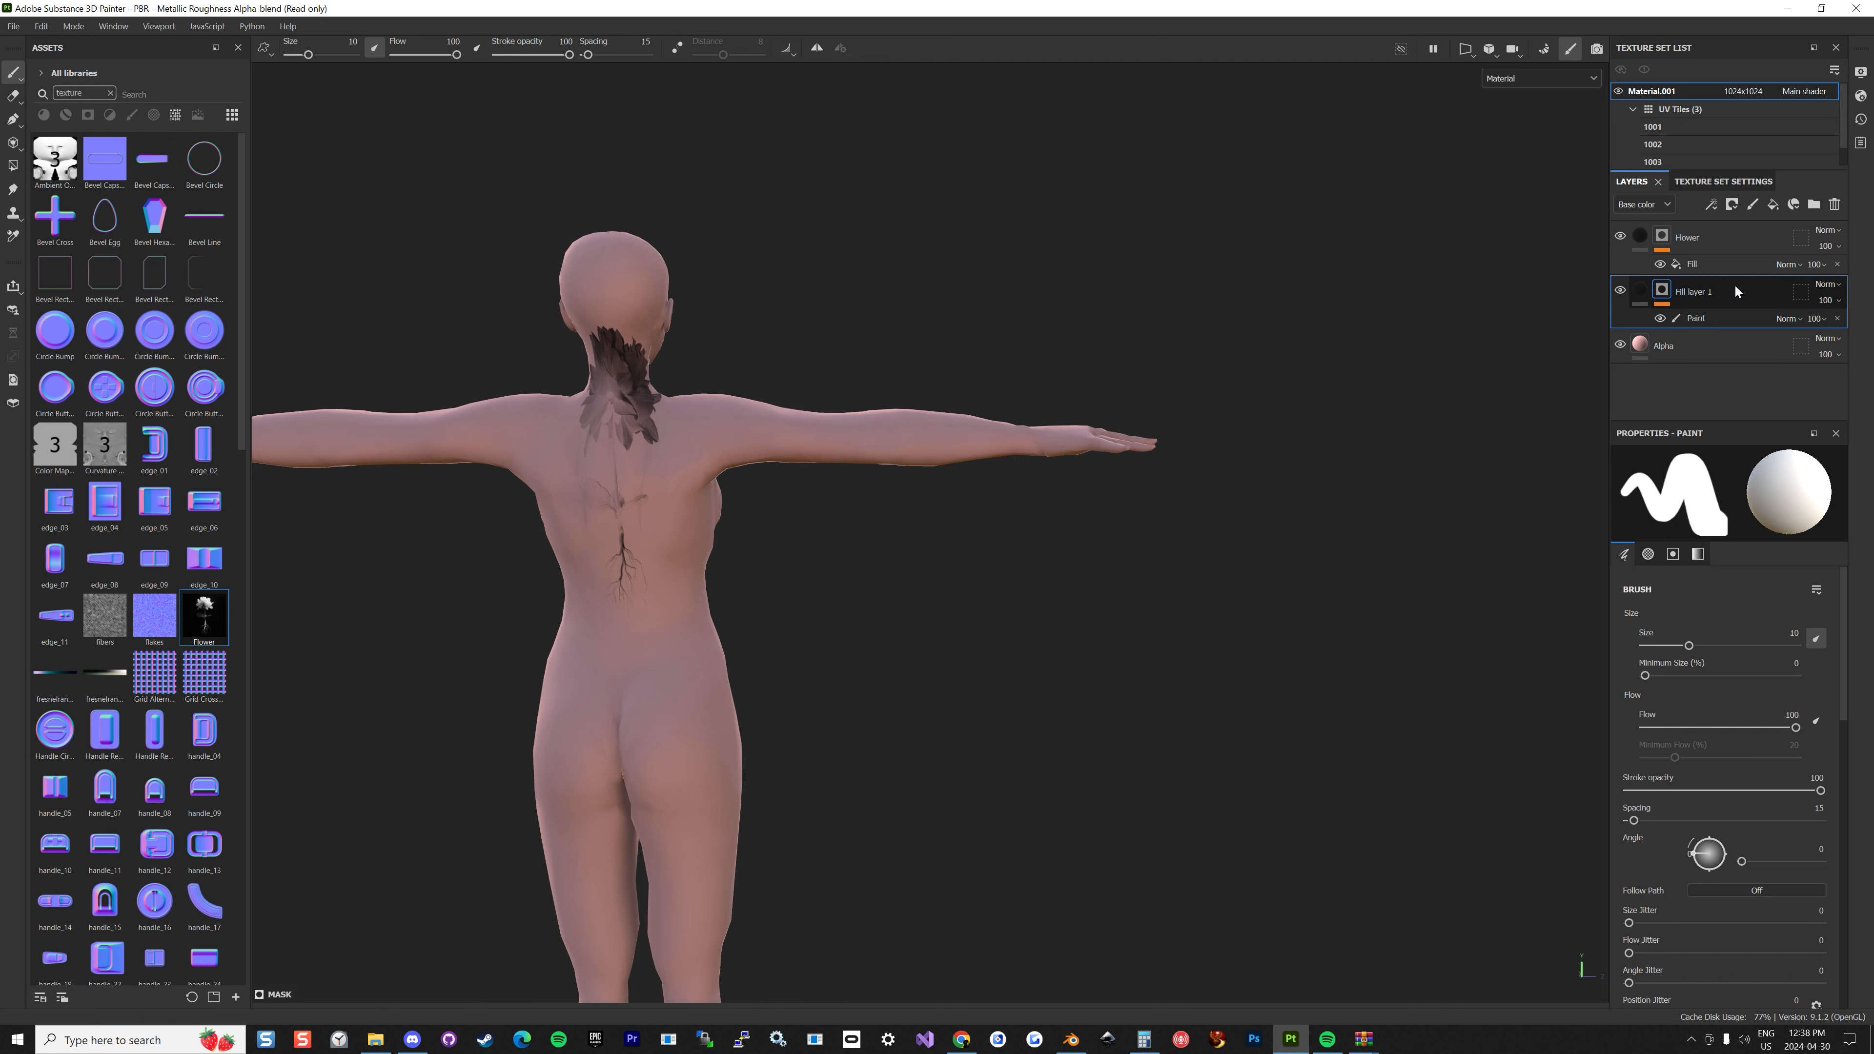
pyautogui.press('Delete')
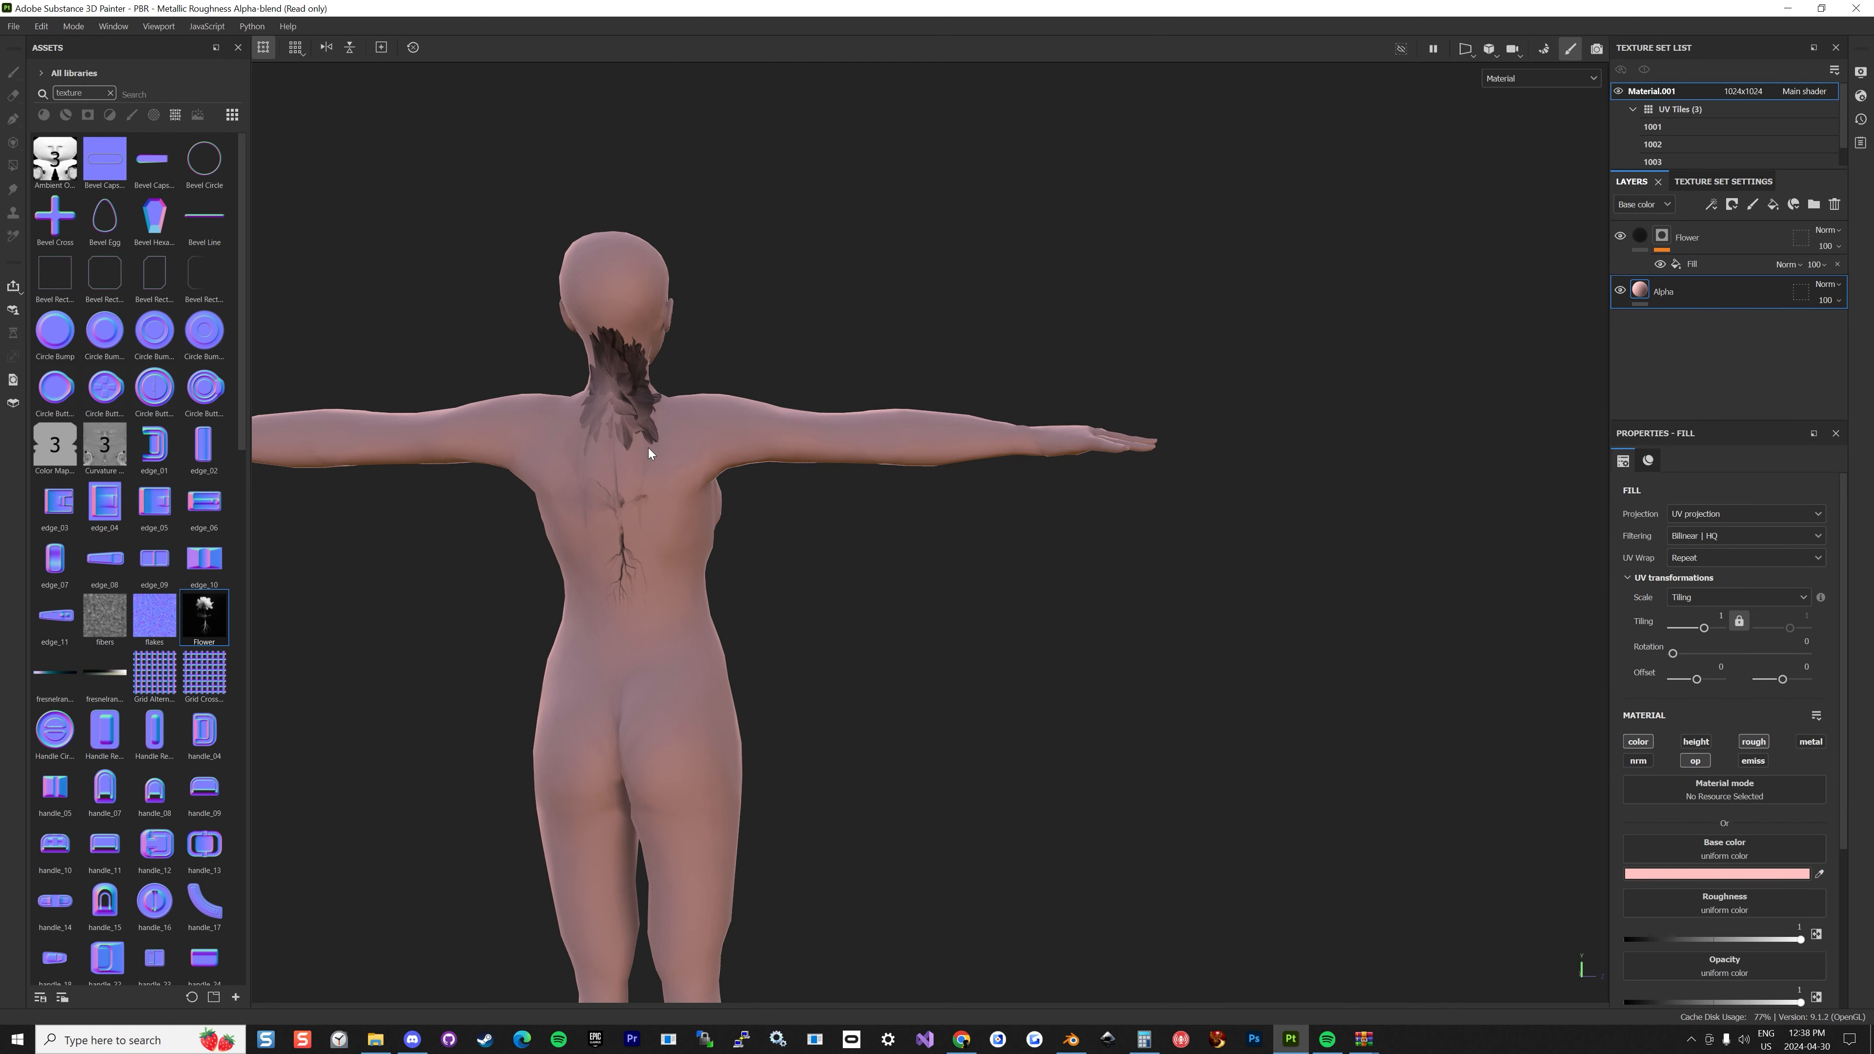
pyautogui.scroll(5, 623, 457)
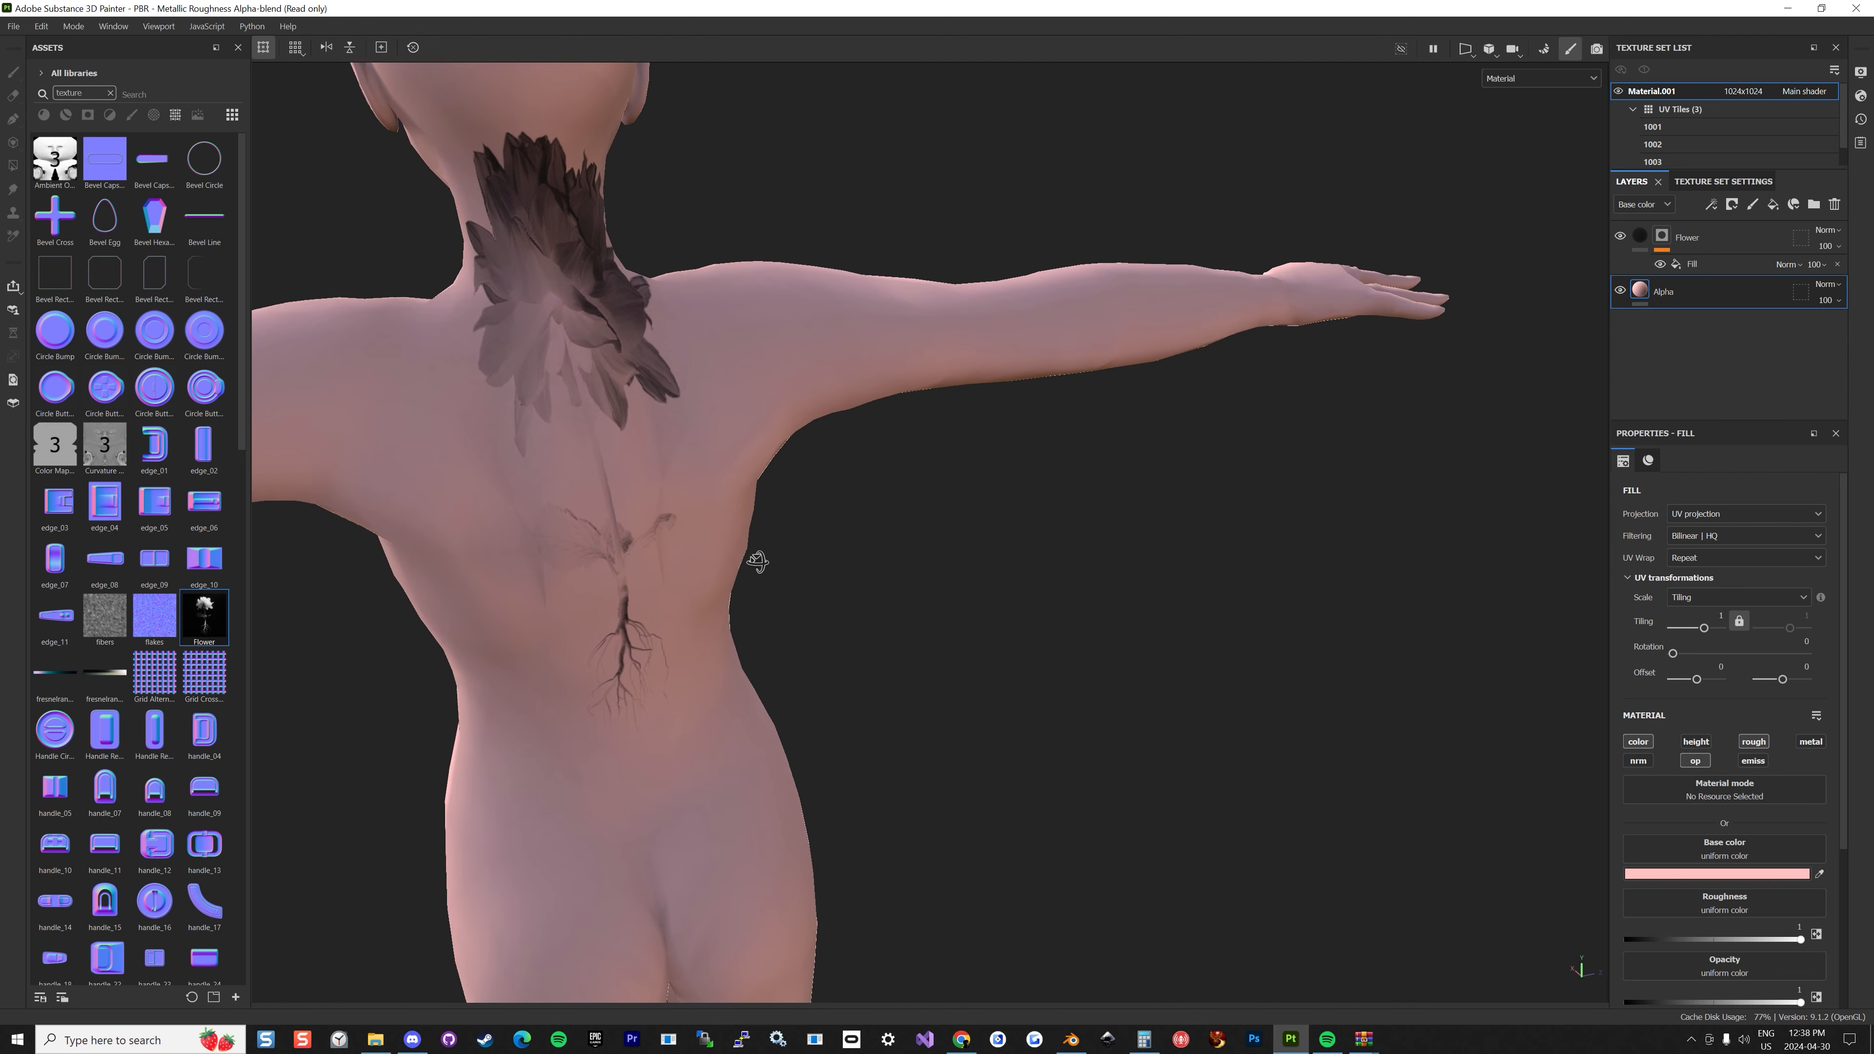
# Add a fill layer above the Flower layer with red base color EF0A0A and a black mask.
pyautogui.click(1723, 239)
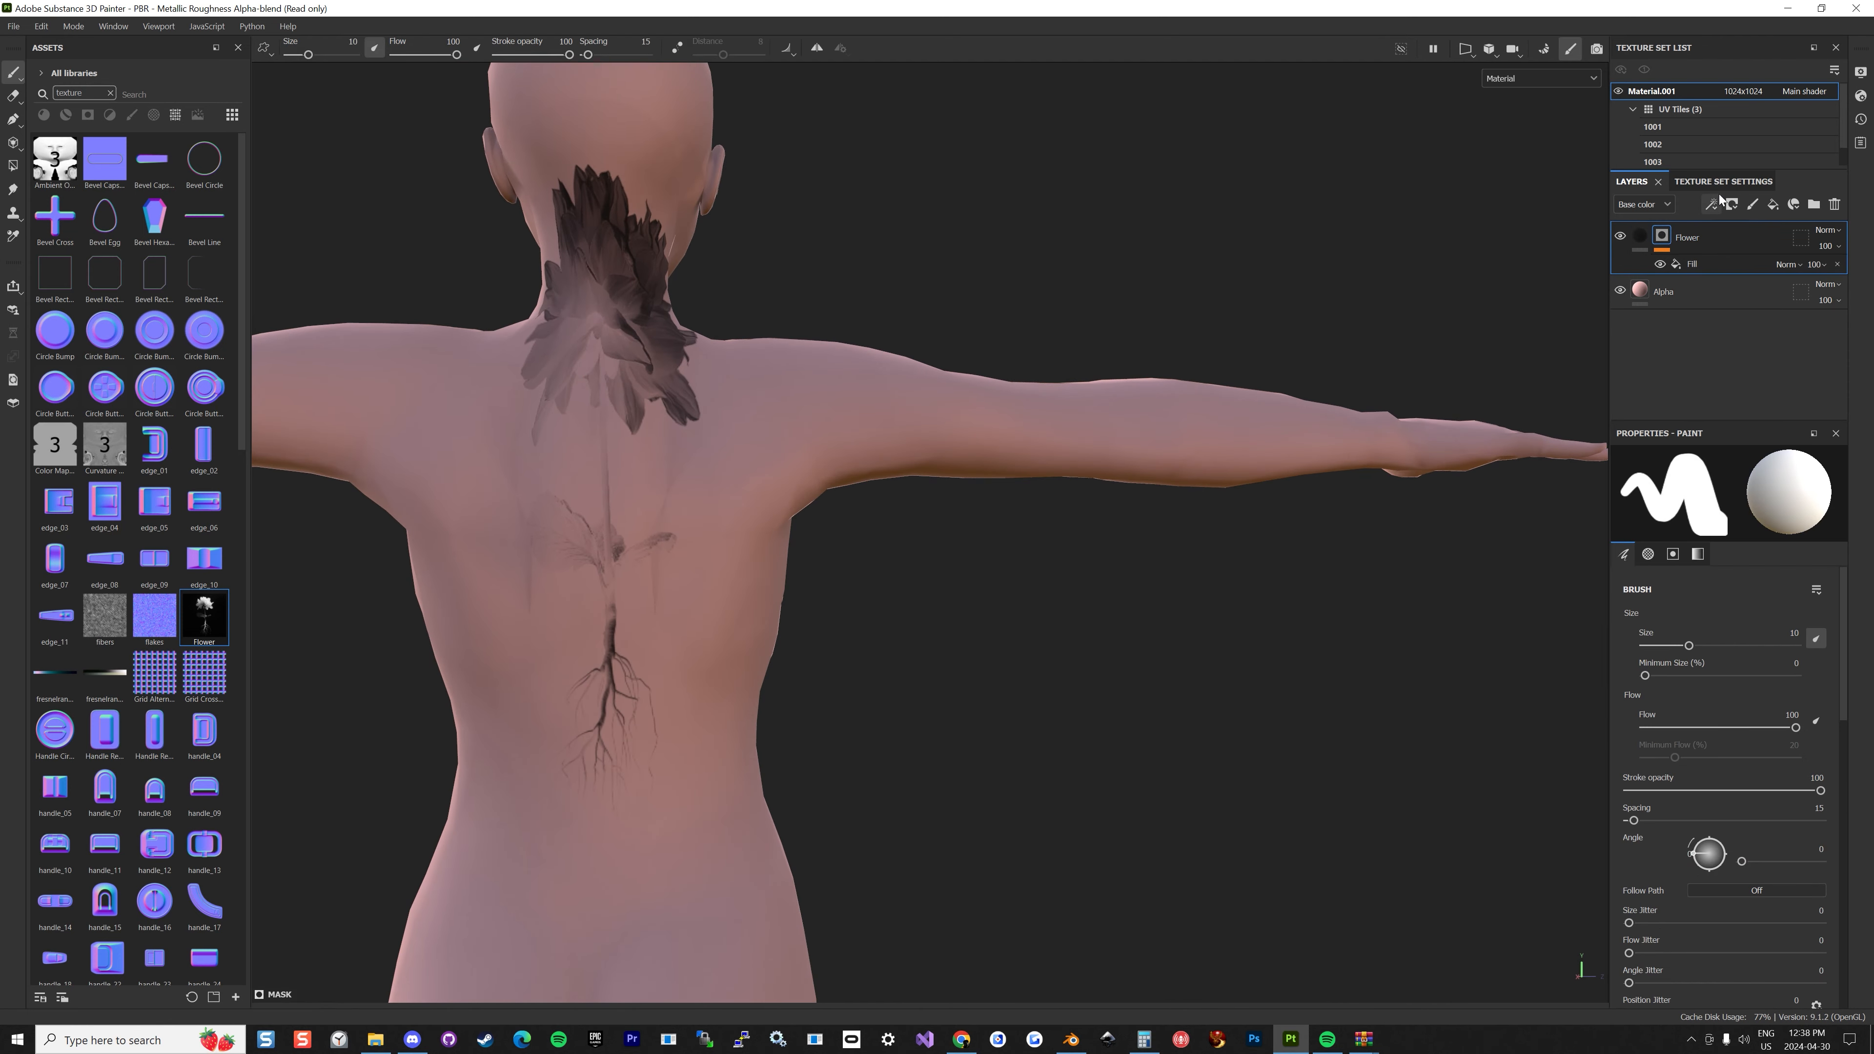
pyautogui.click(1733, 205)
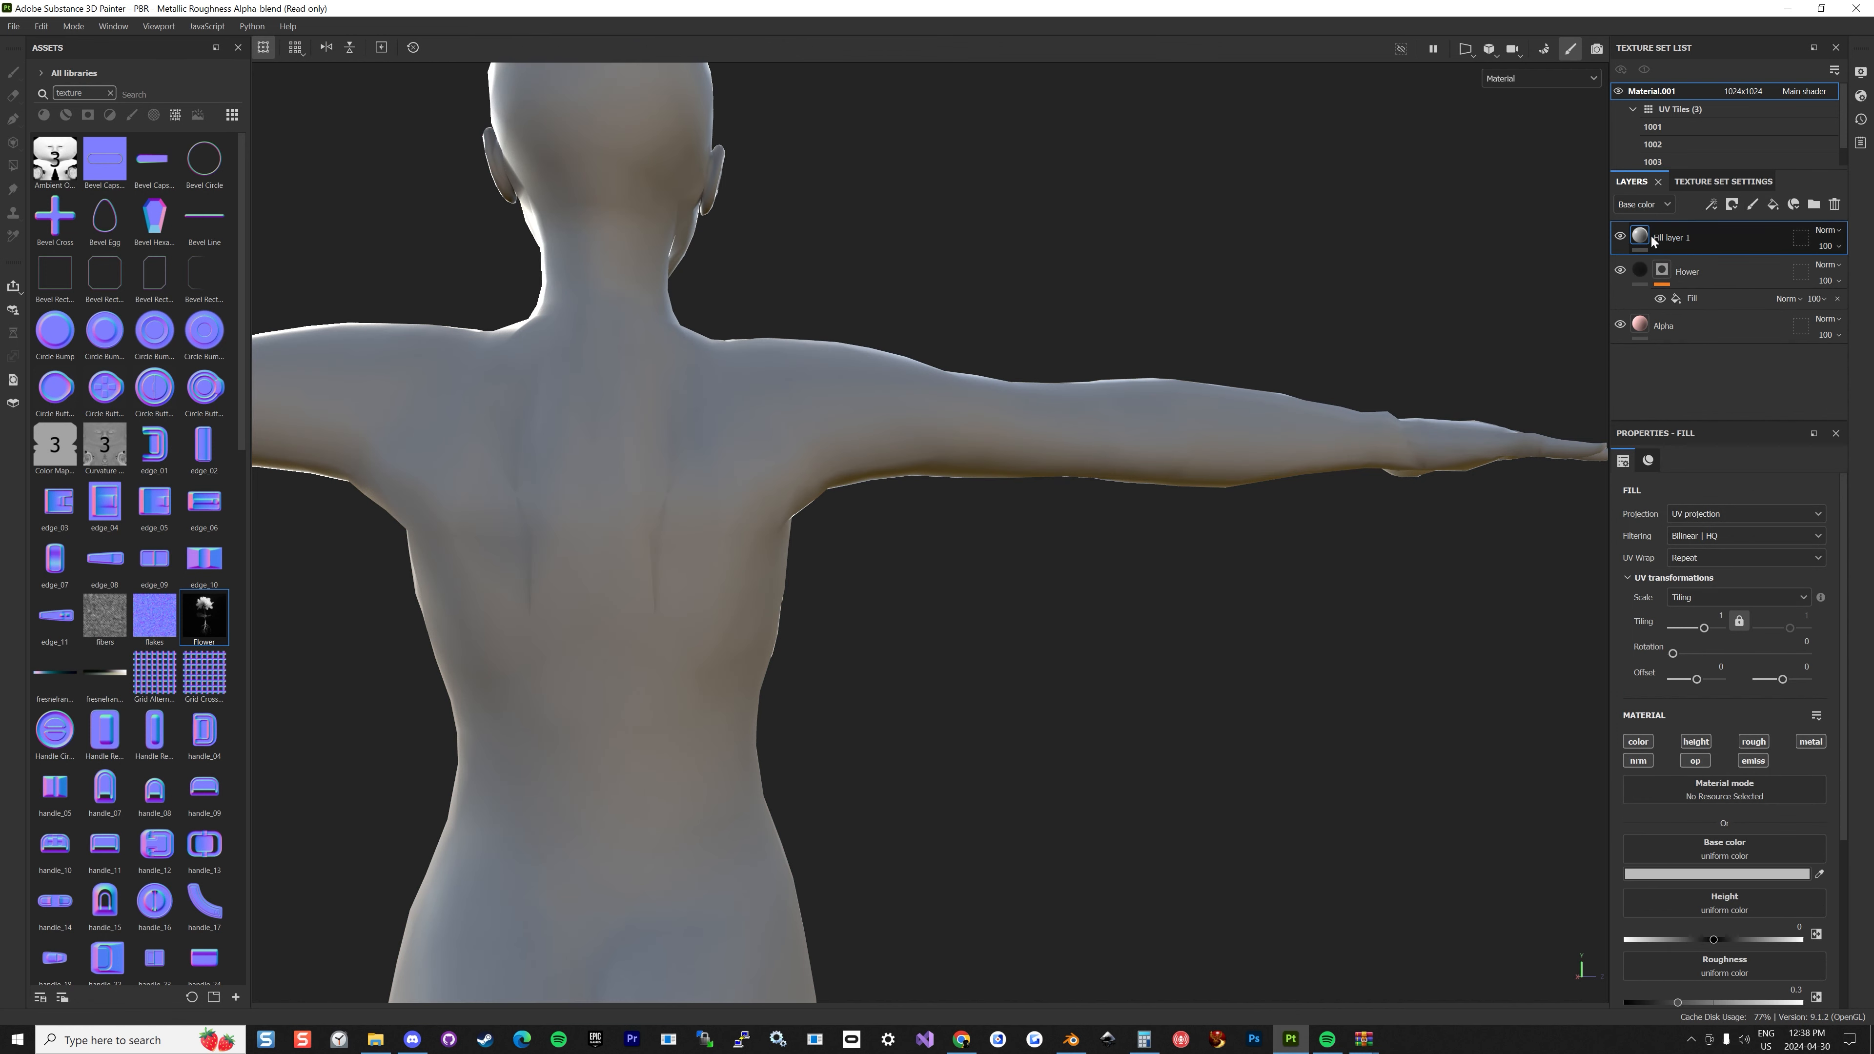
pyautogui.click(1737, 874)
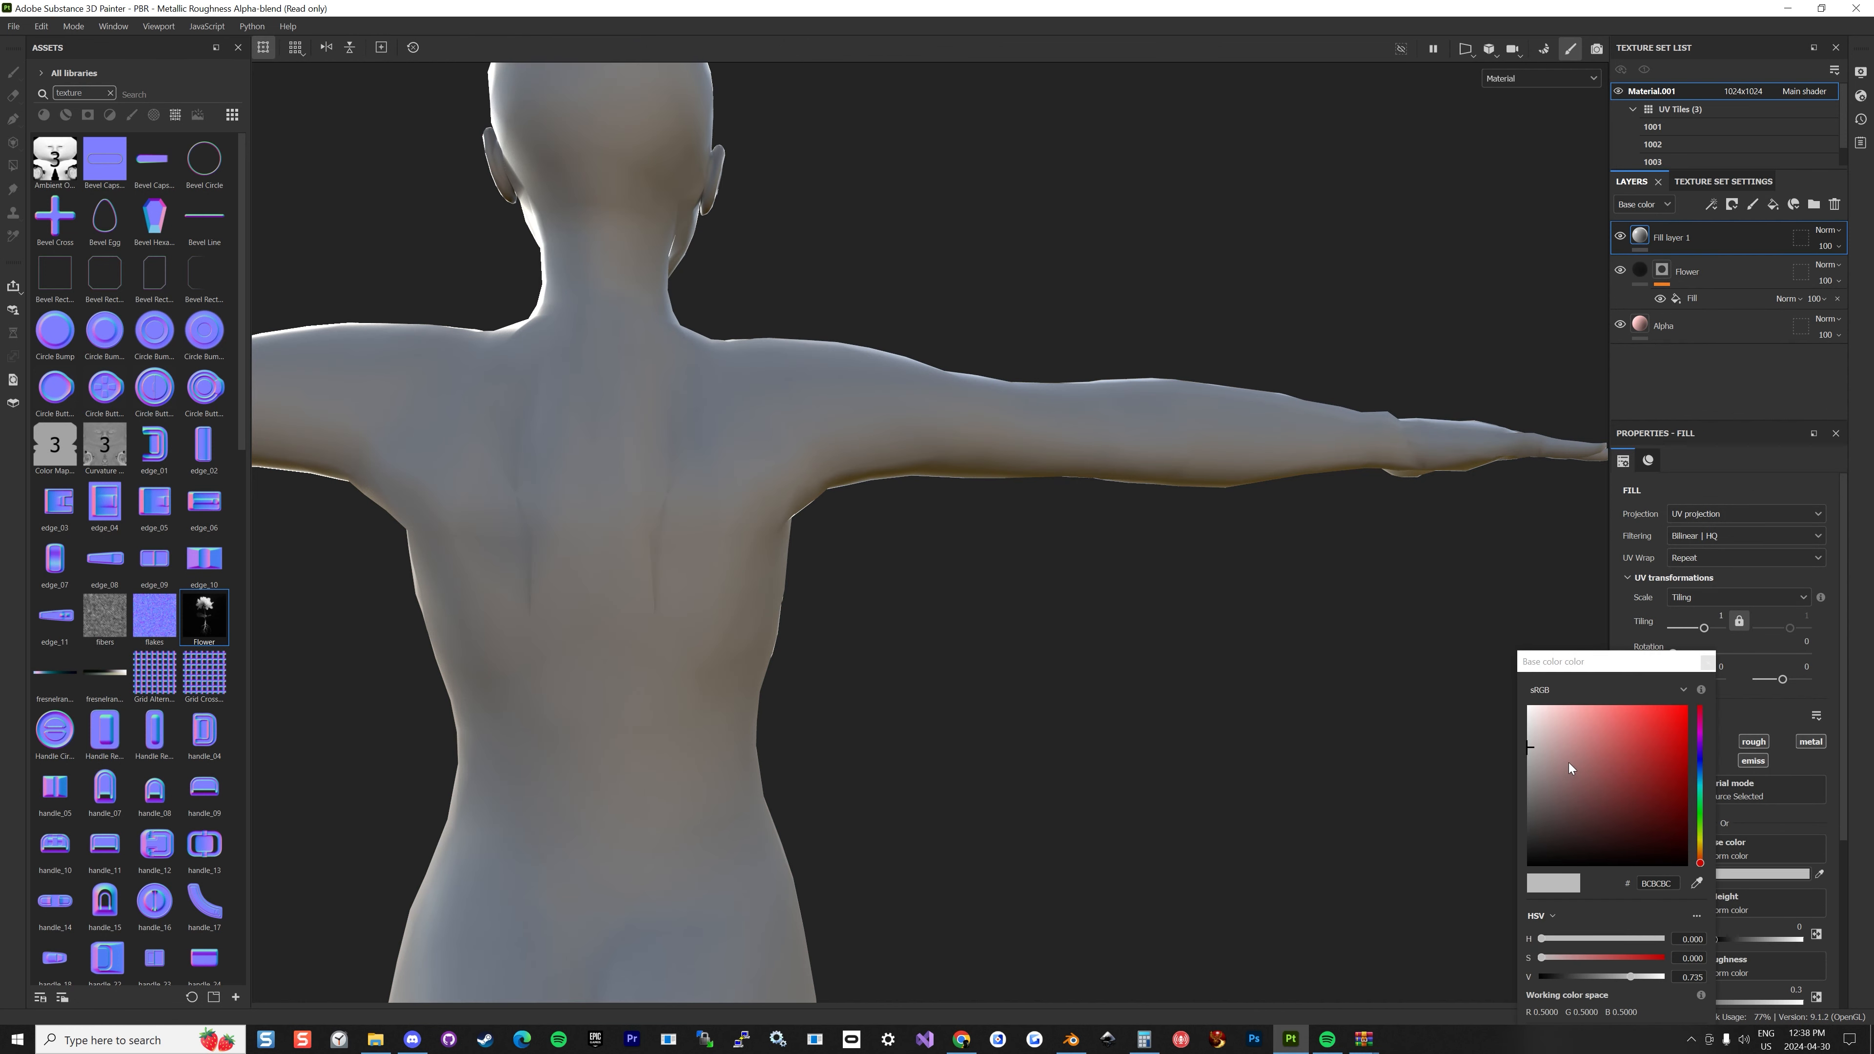
pyautogui.click(1611, 731)
pyautogui.moveTo(1611, 731); pyautogui.dragTo(1535, 713)
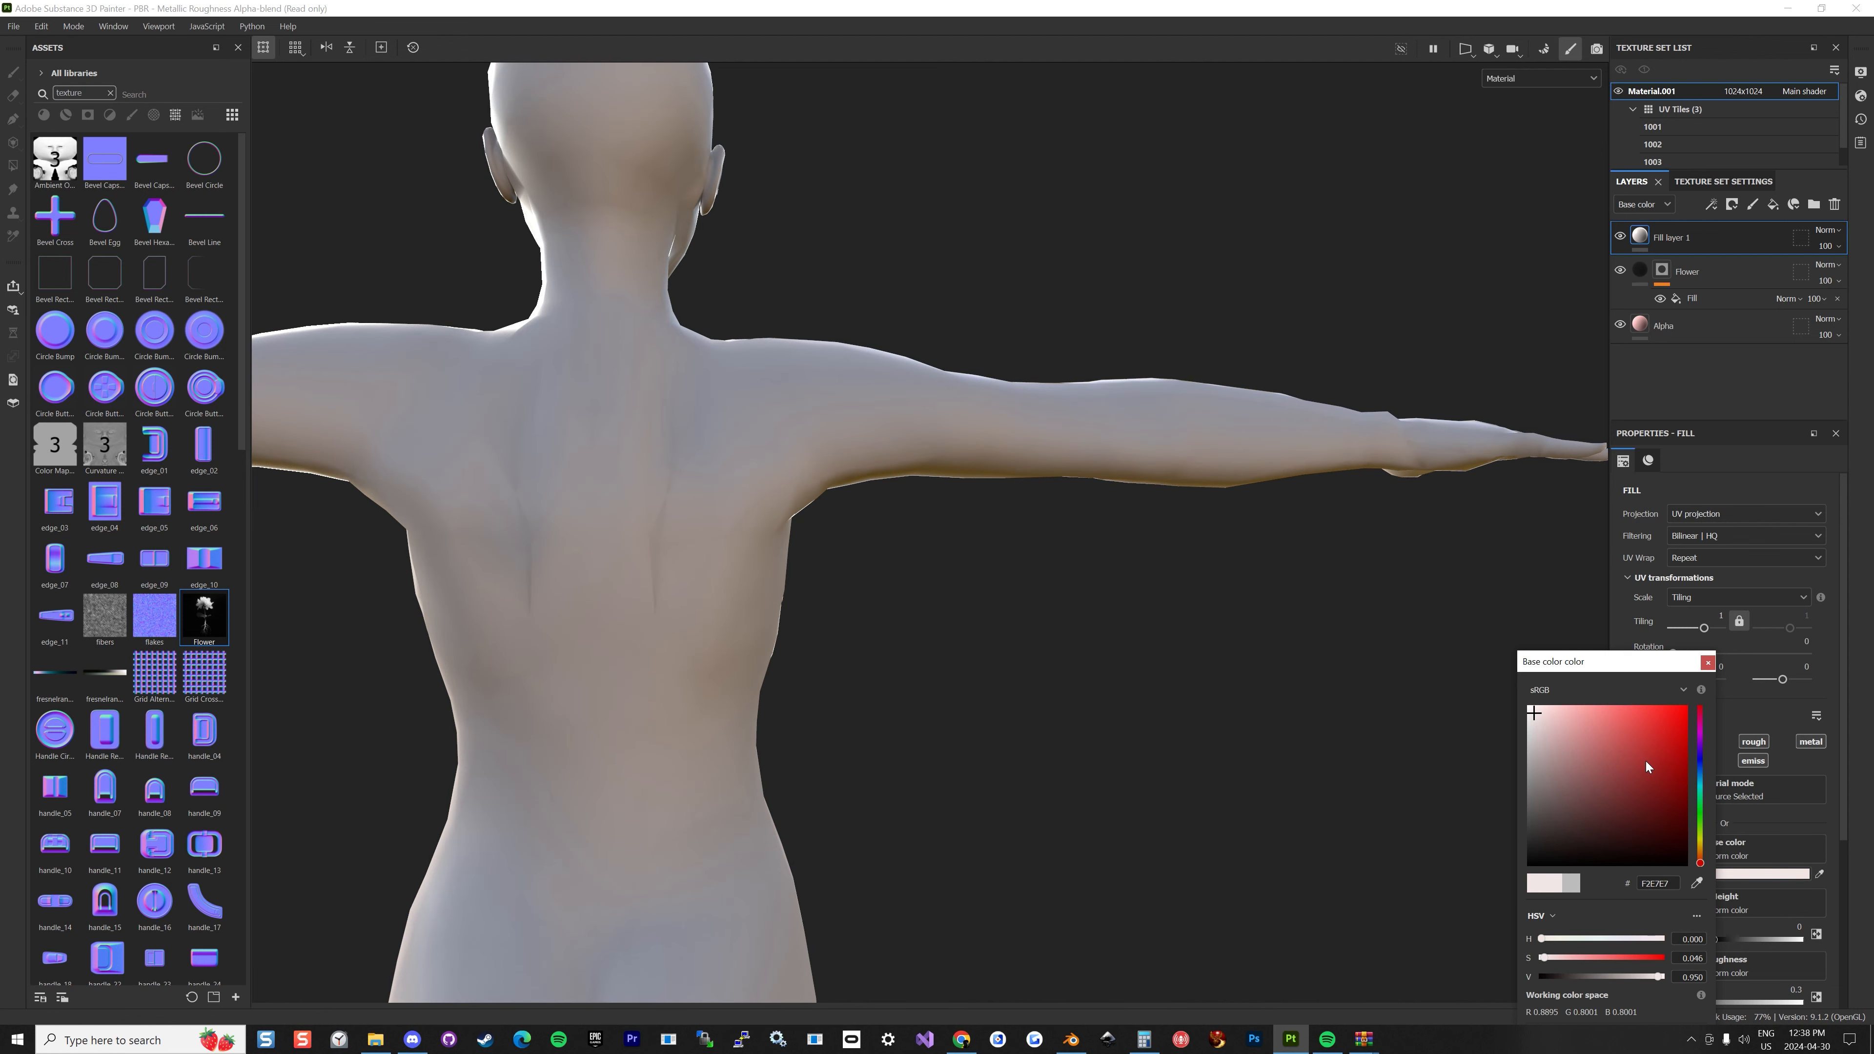
pyautogui.moveTo(1646, 762); pyautogui.dragTo(1681, 713)
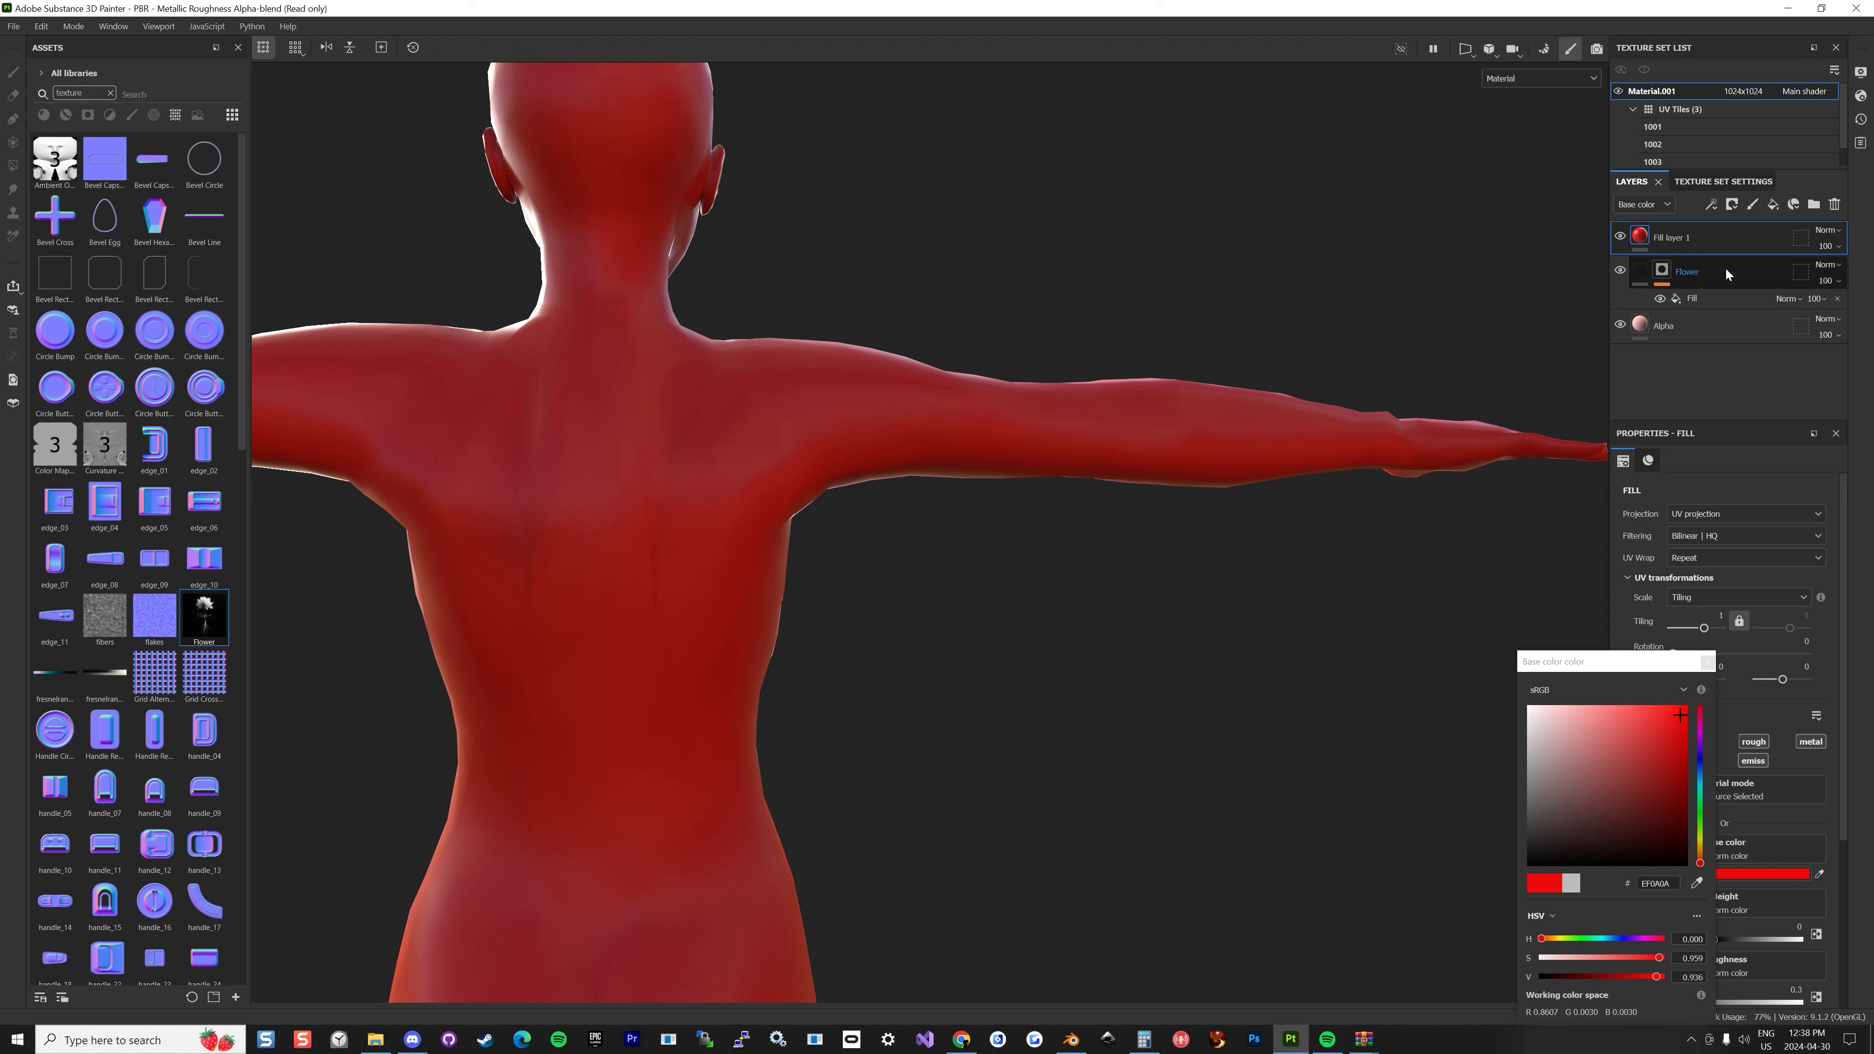
pyautogui.click(1736, 211)
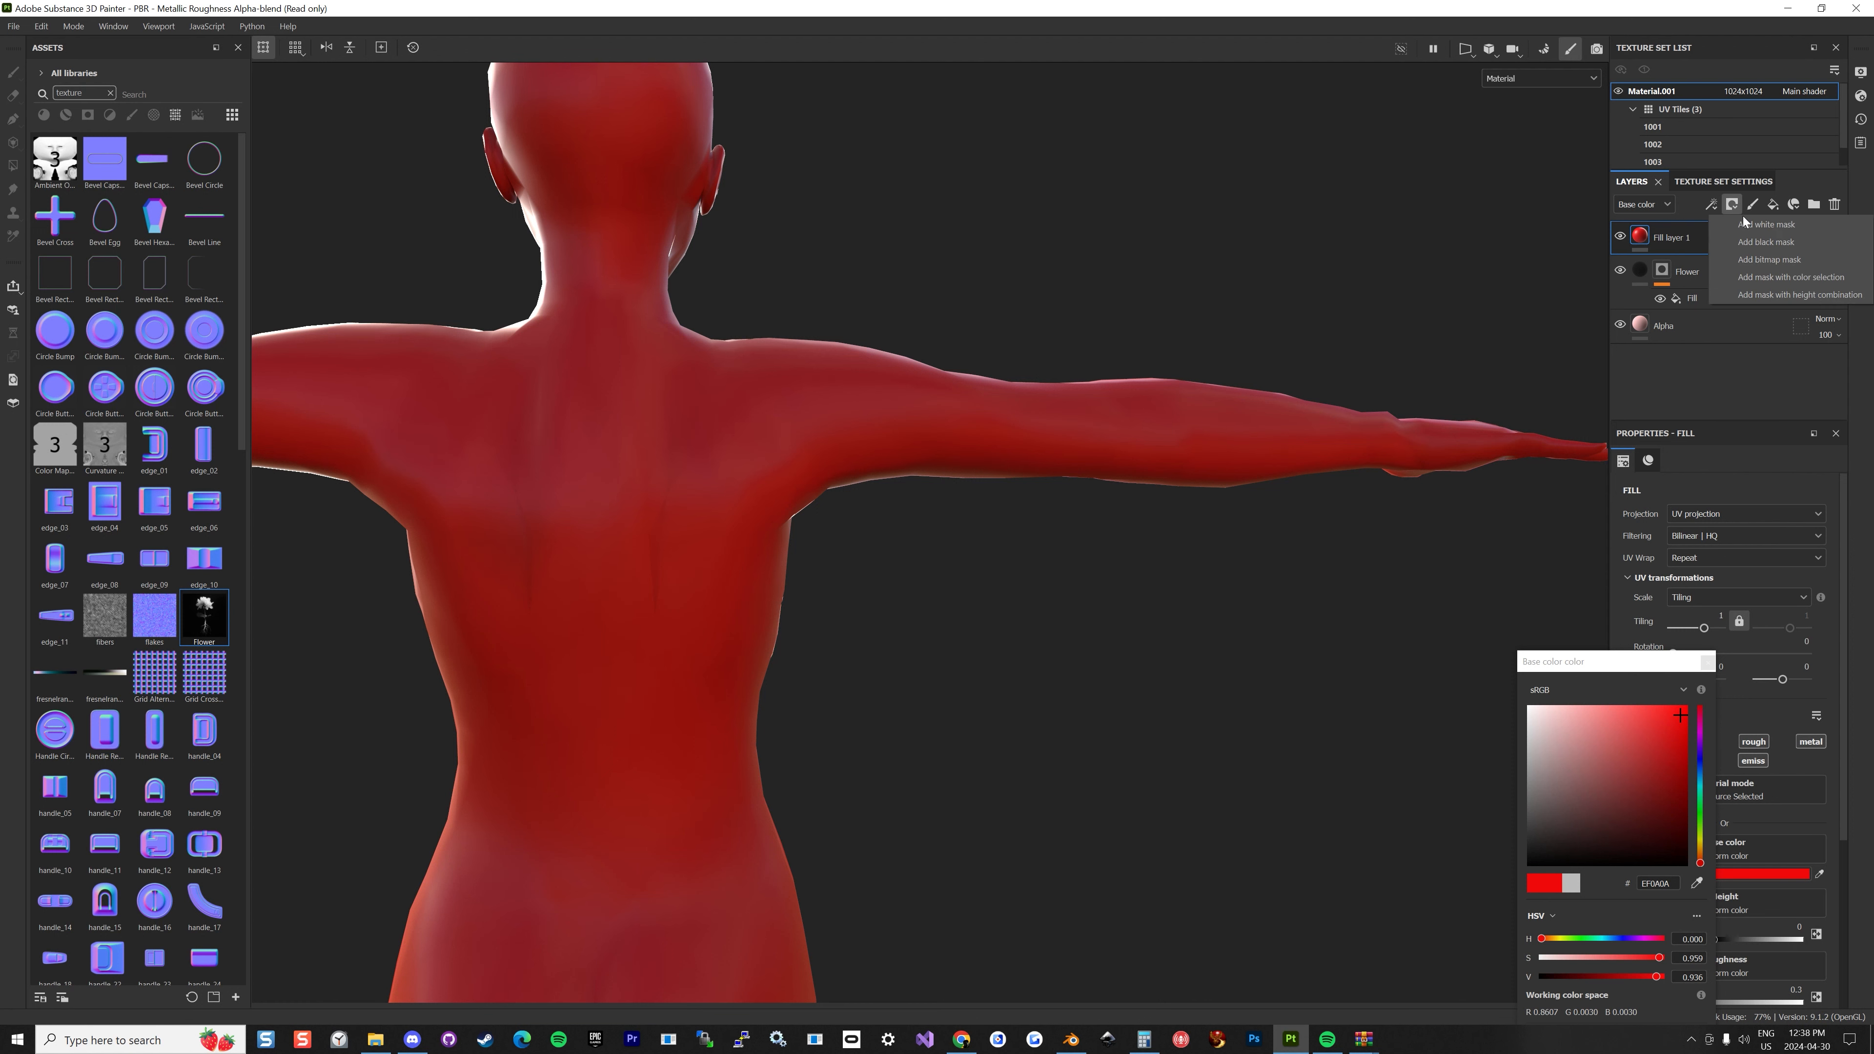
pyautogui.click(1745, 244)
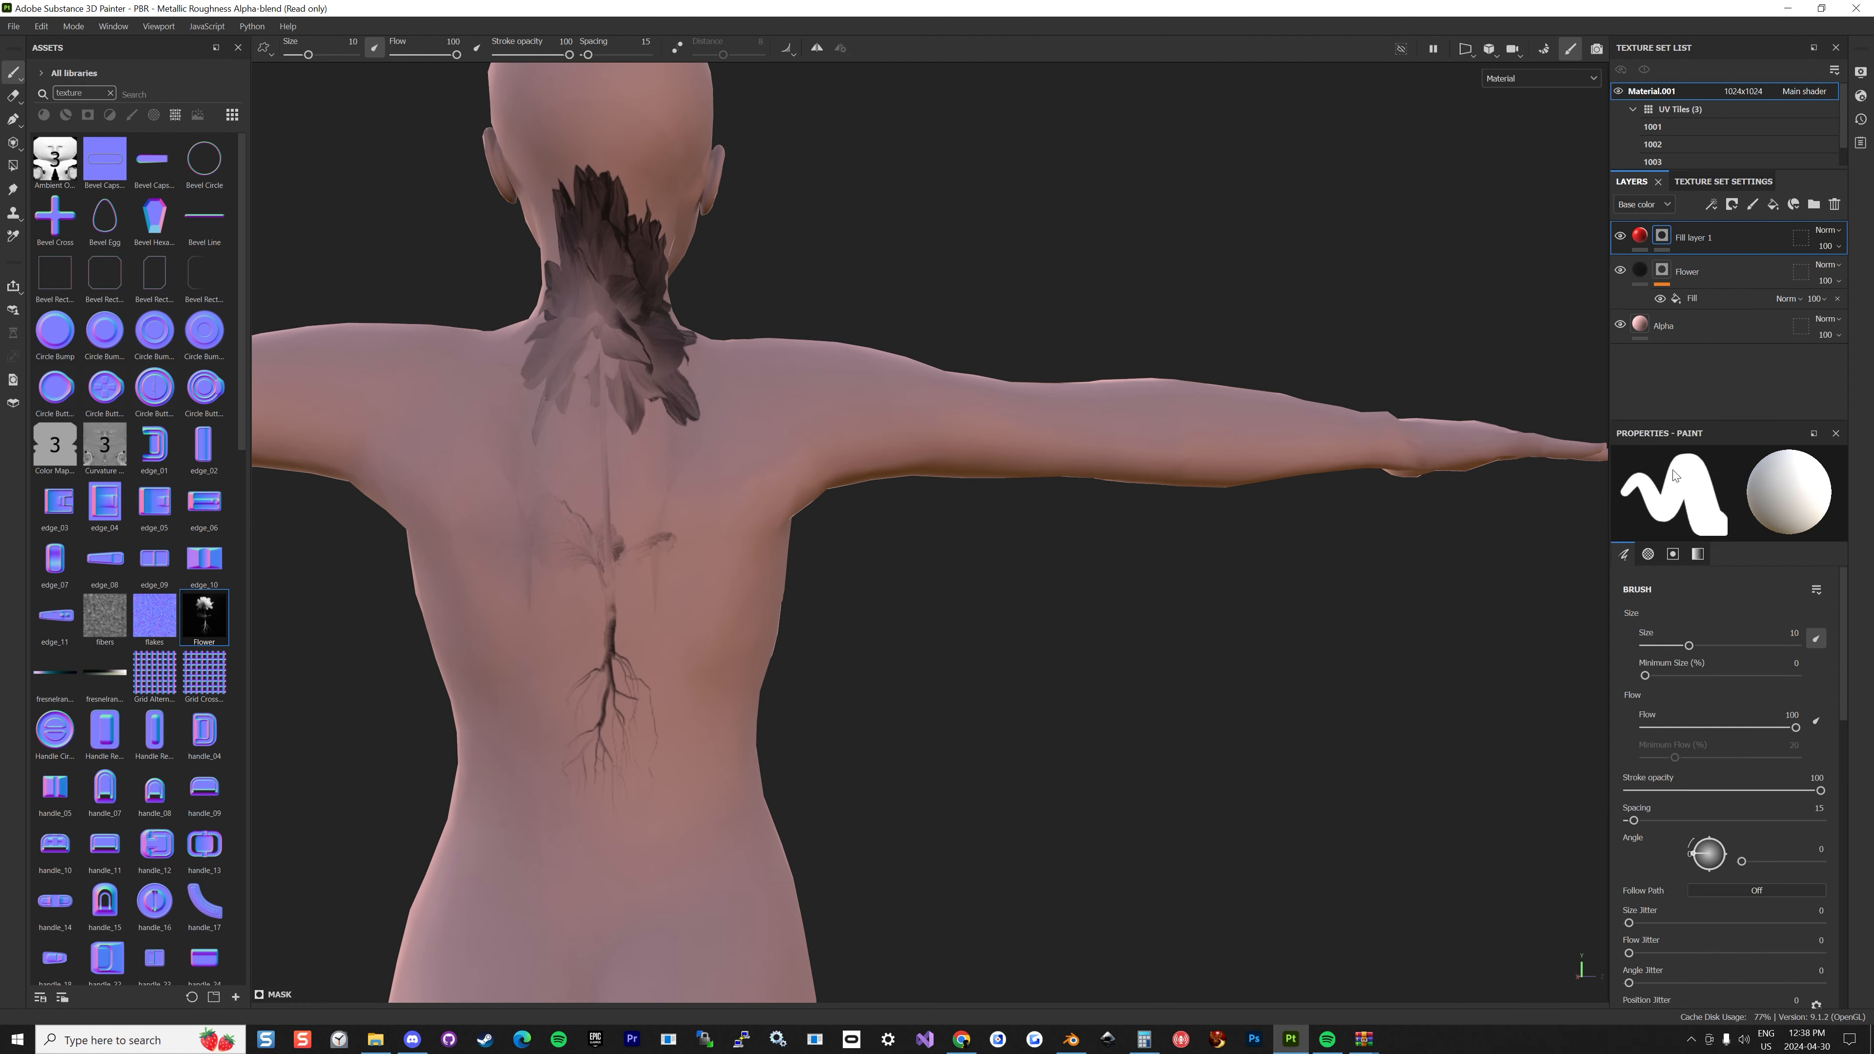
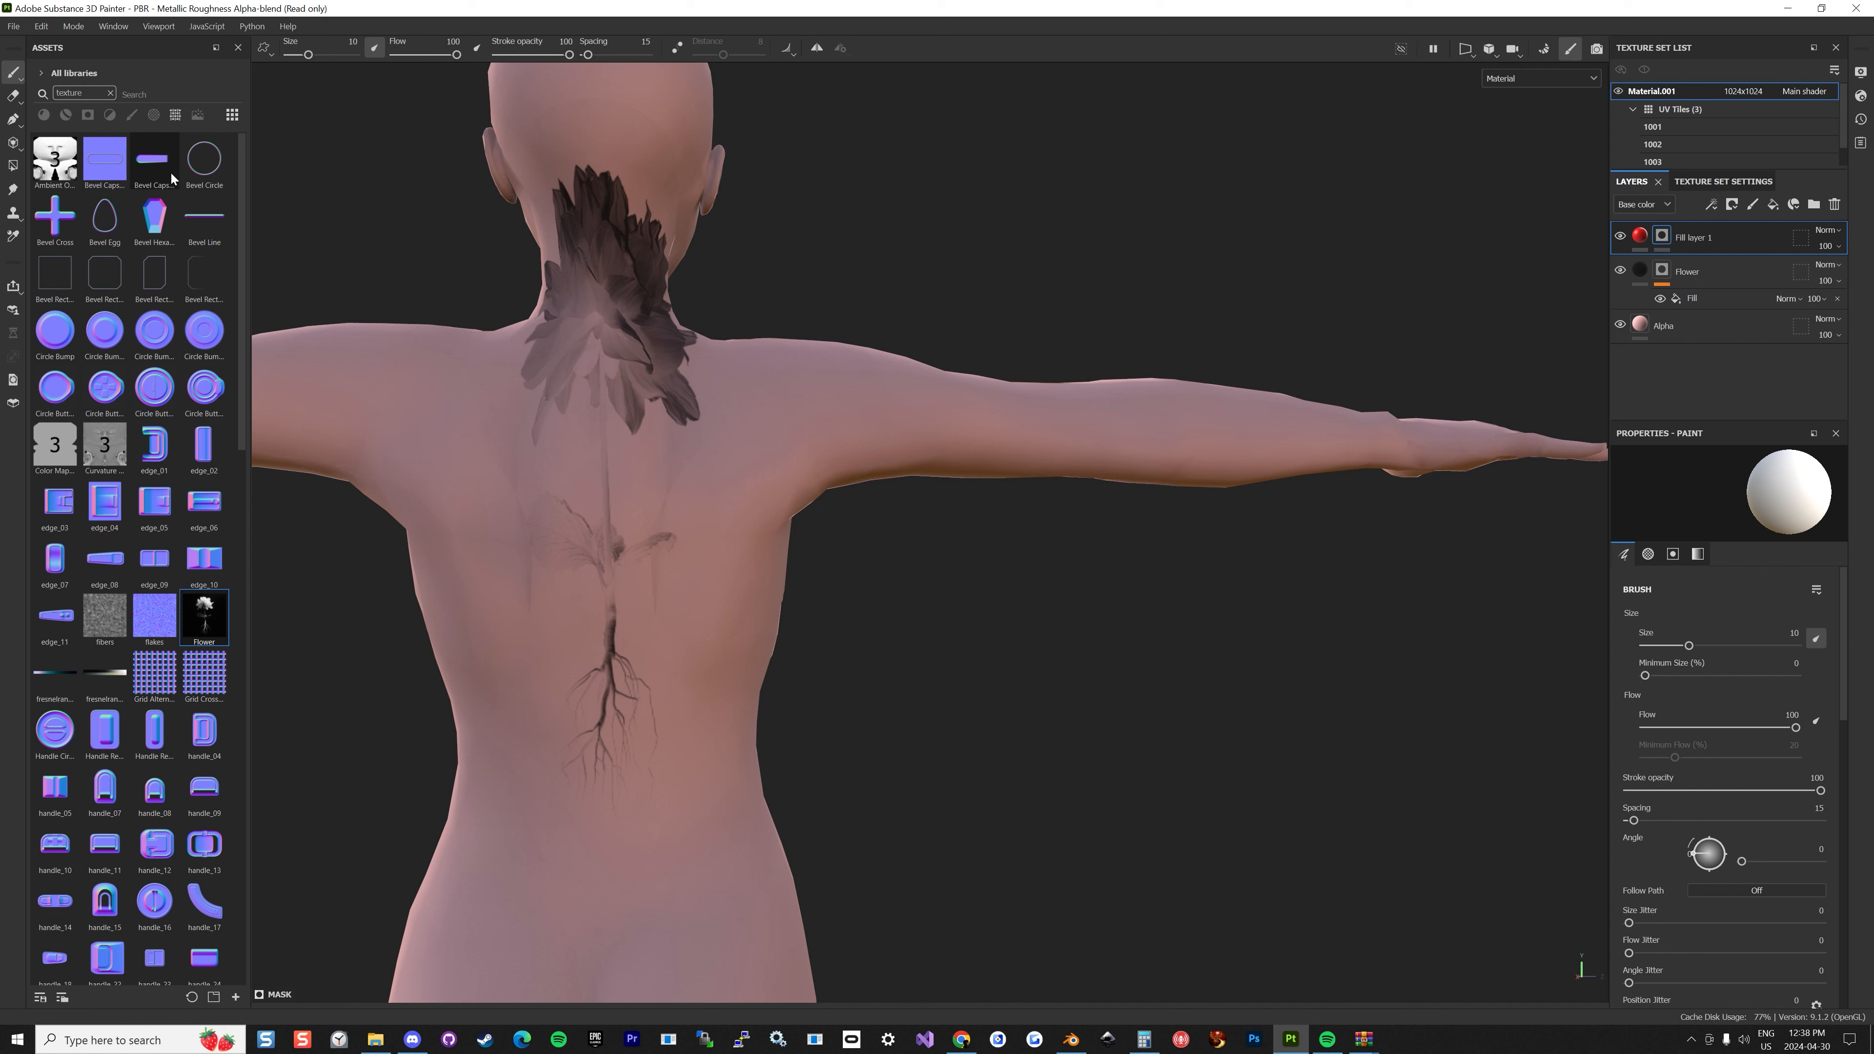
# Show the brush assets without the texture search filter and choose the Basic Hard brush.
pyautogui.click(132, 115)
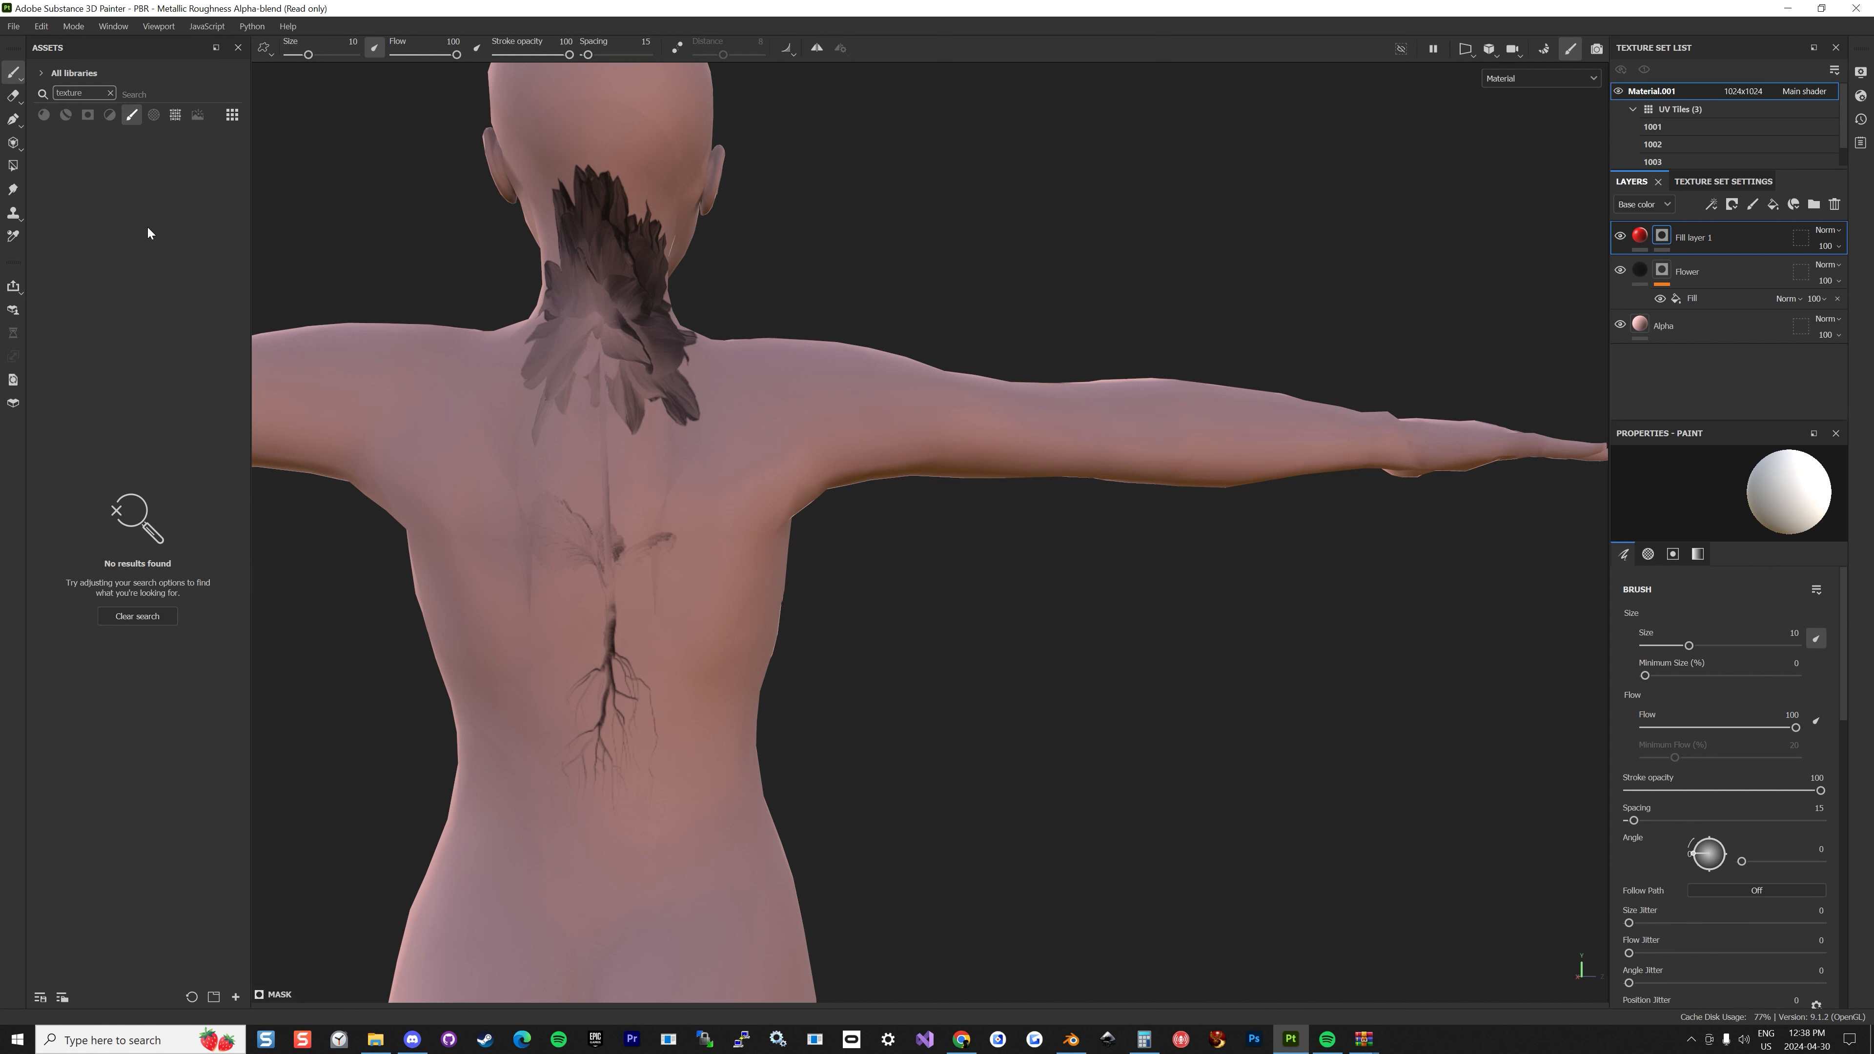
pyautogui.click(111, 91)
pyautogui.click(157, 276)
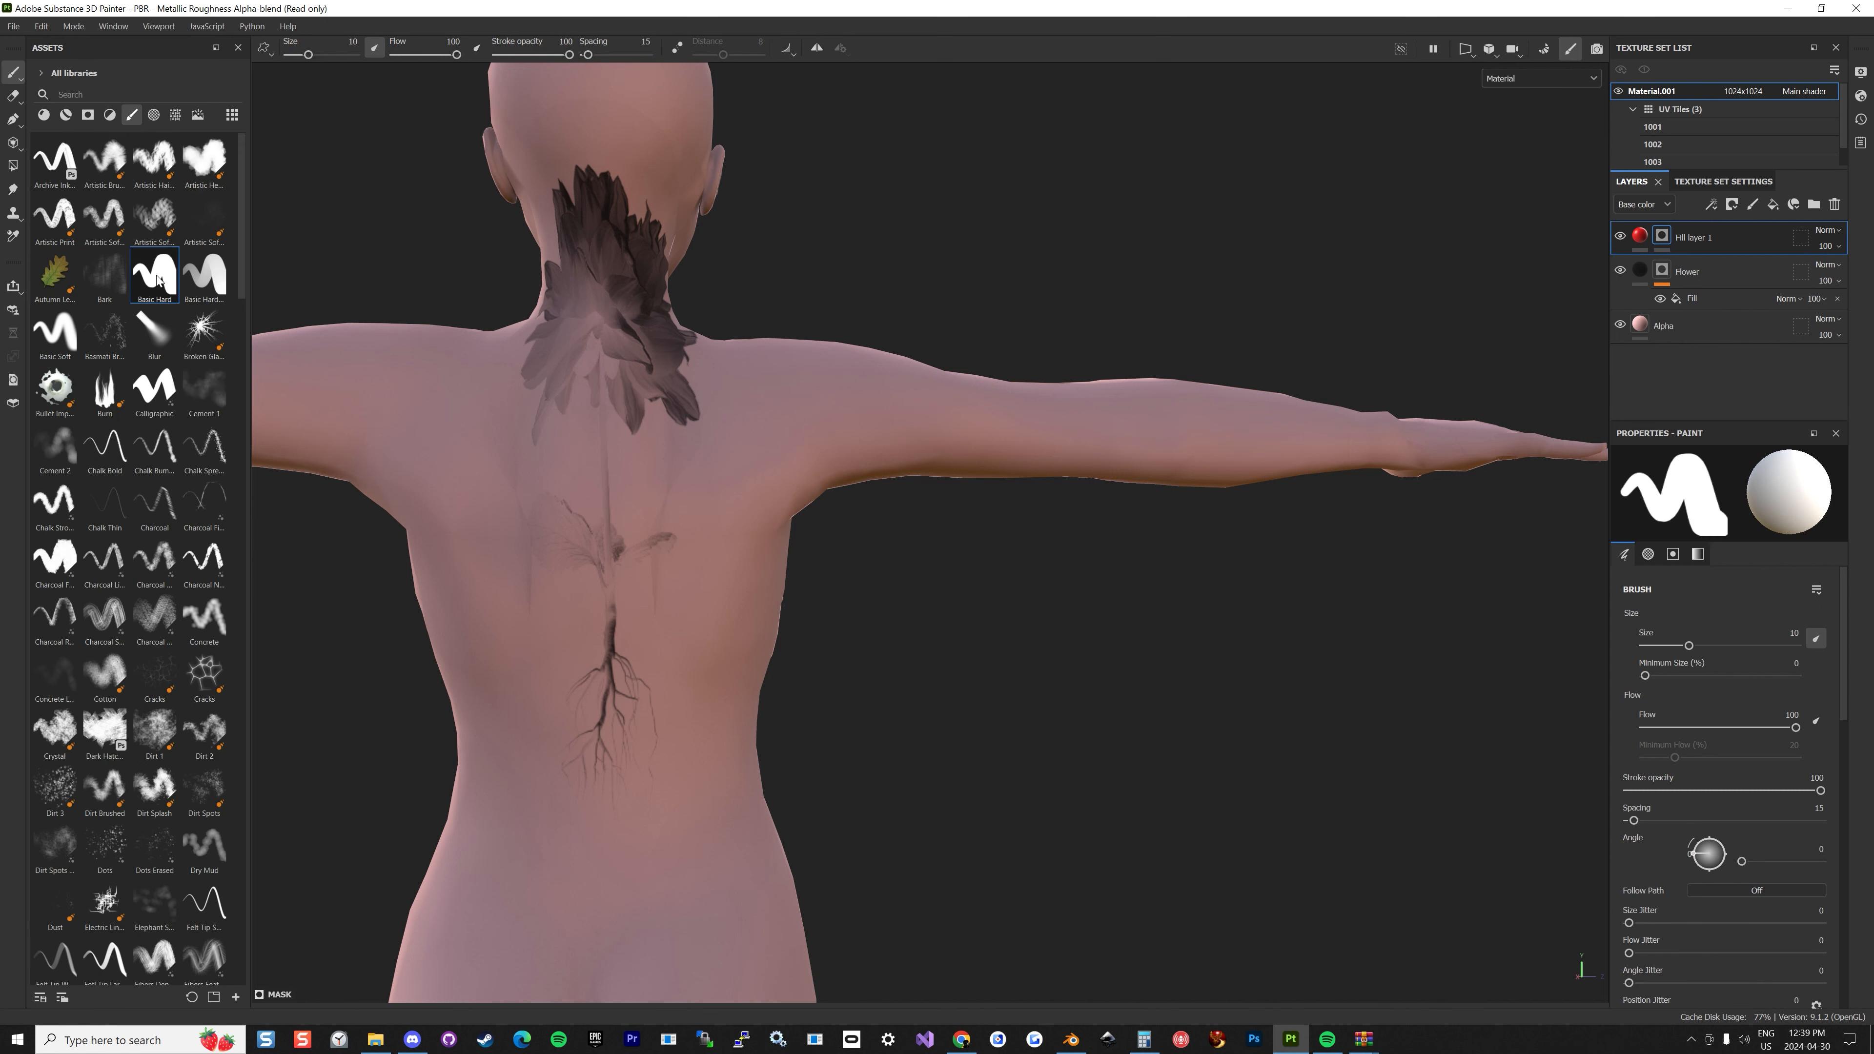
# Choose a dotted Kyle Brush alpha and paint dotted strokes down the back on the red layer's mask.
pyautogui.click(153, 115)
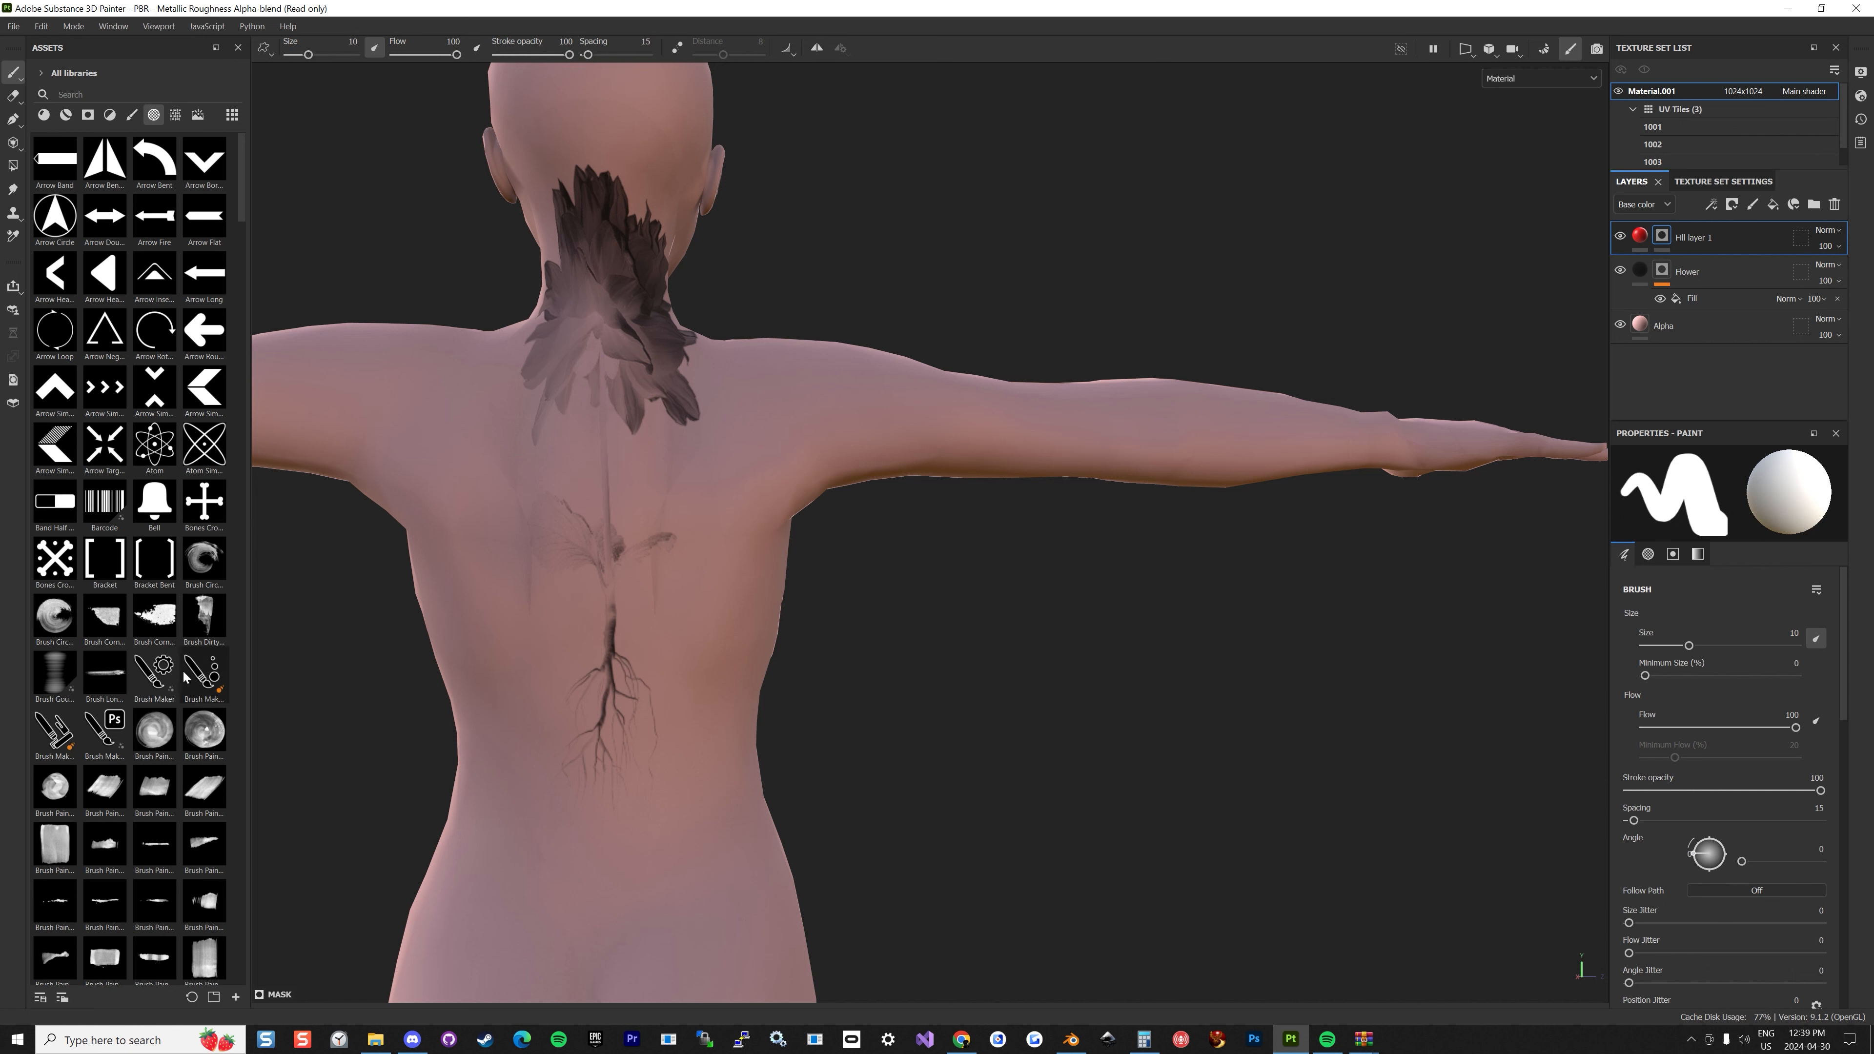
pyautogui.scroll(-10, 123, 610)
pyautogui.scroll(-20, 122, 609)
pyautogui.scroll(-12, 123, 618)
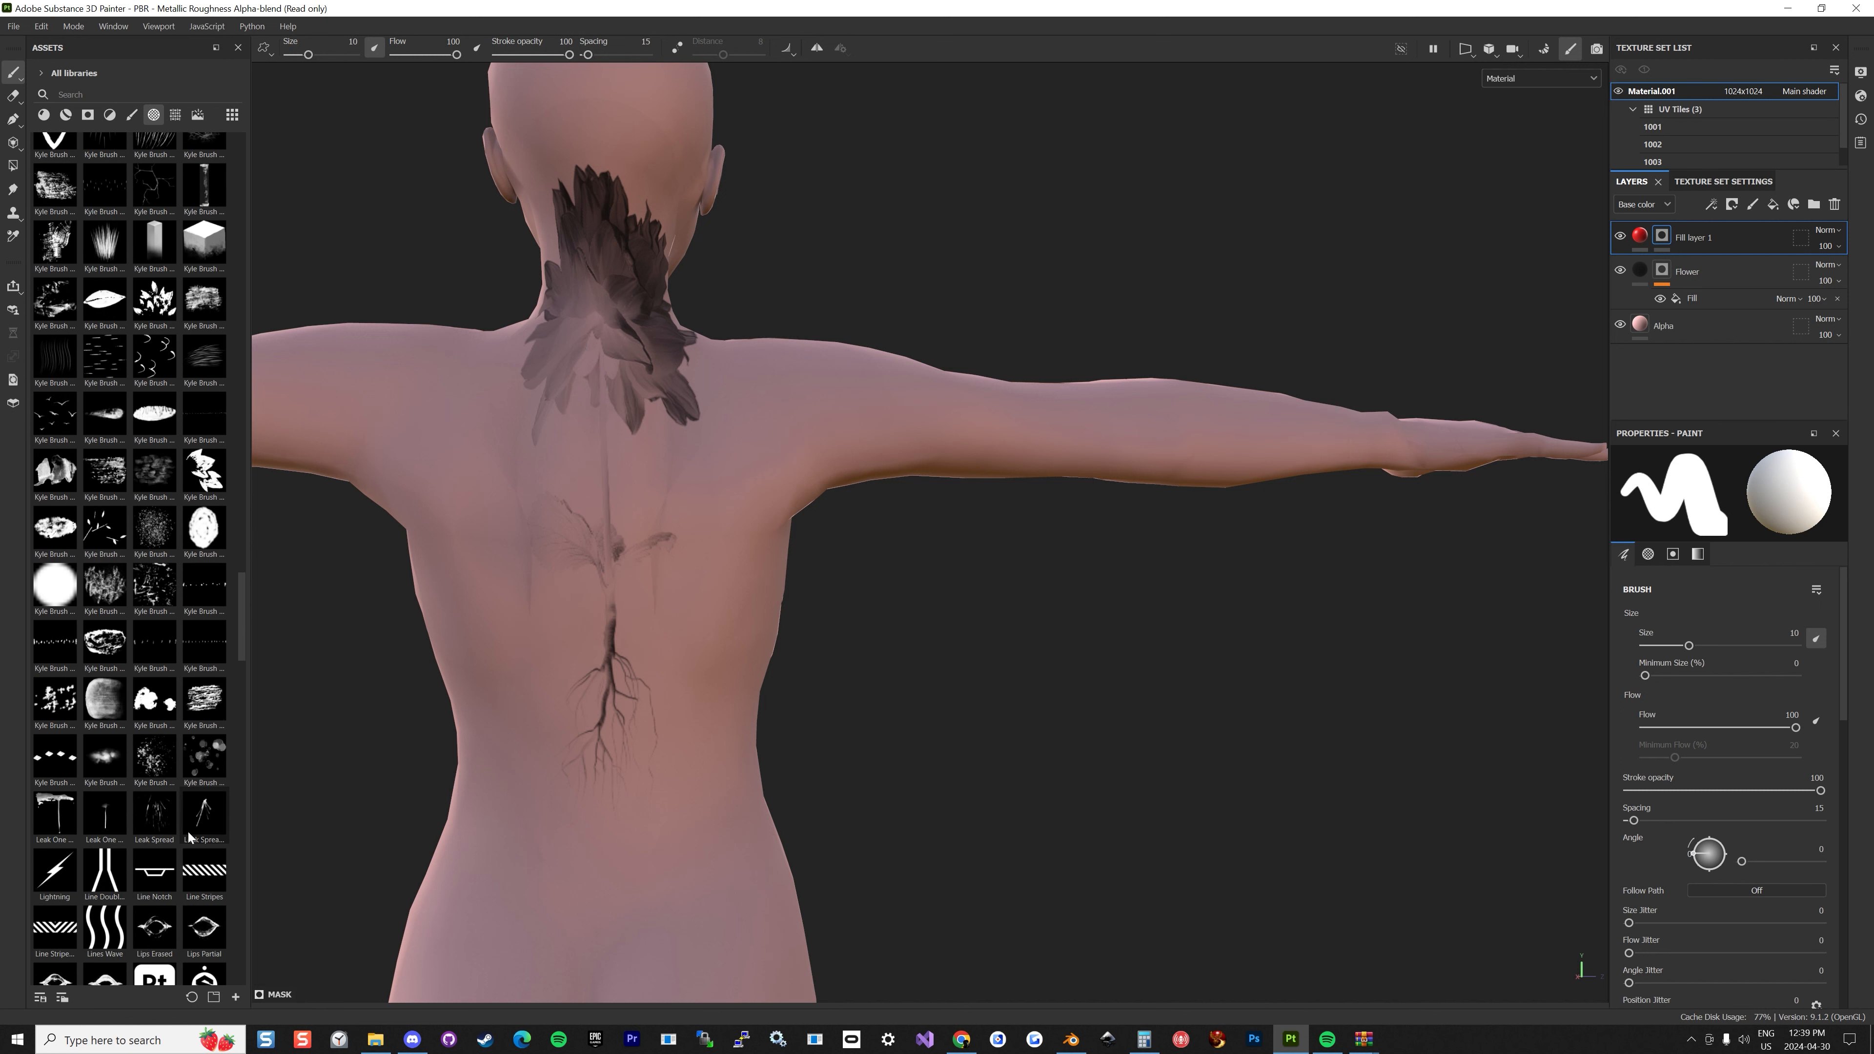
pyautogui.click(208, 643)
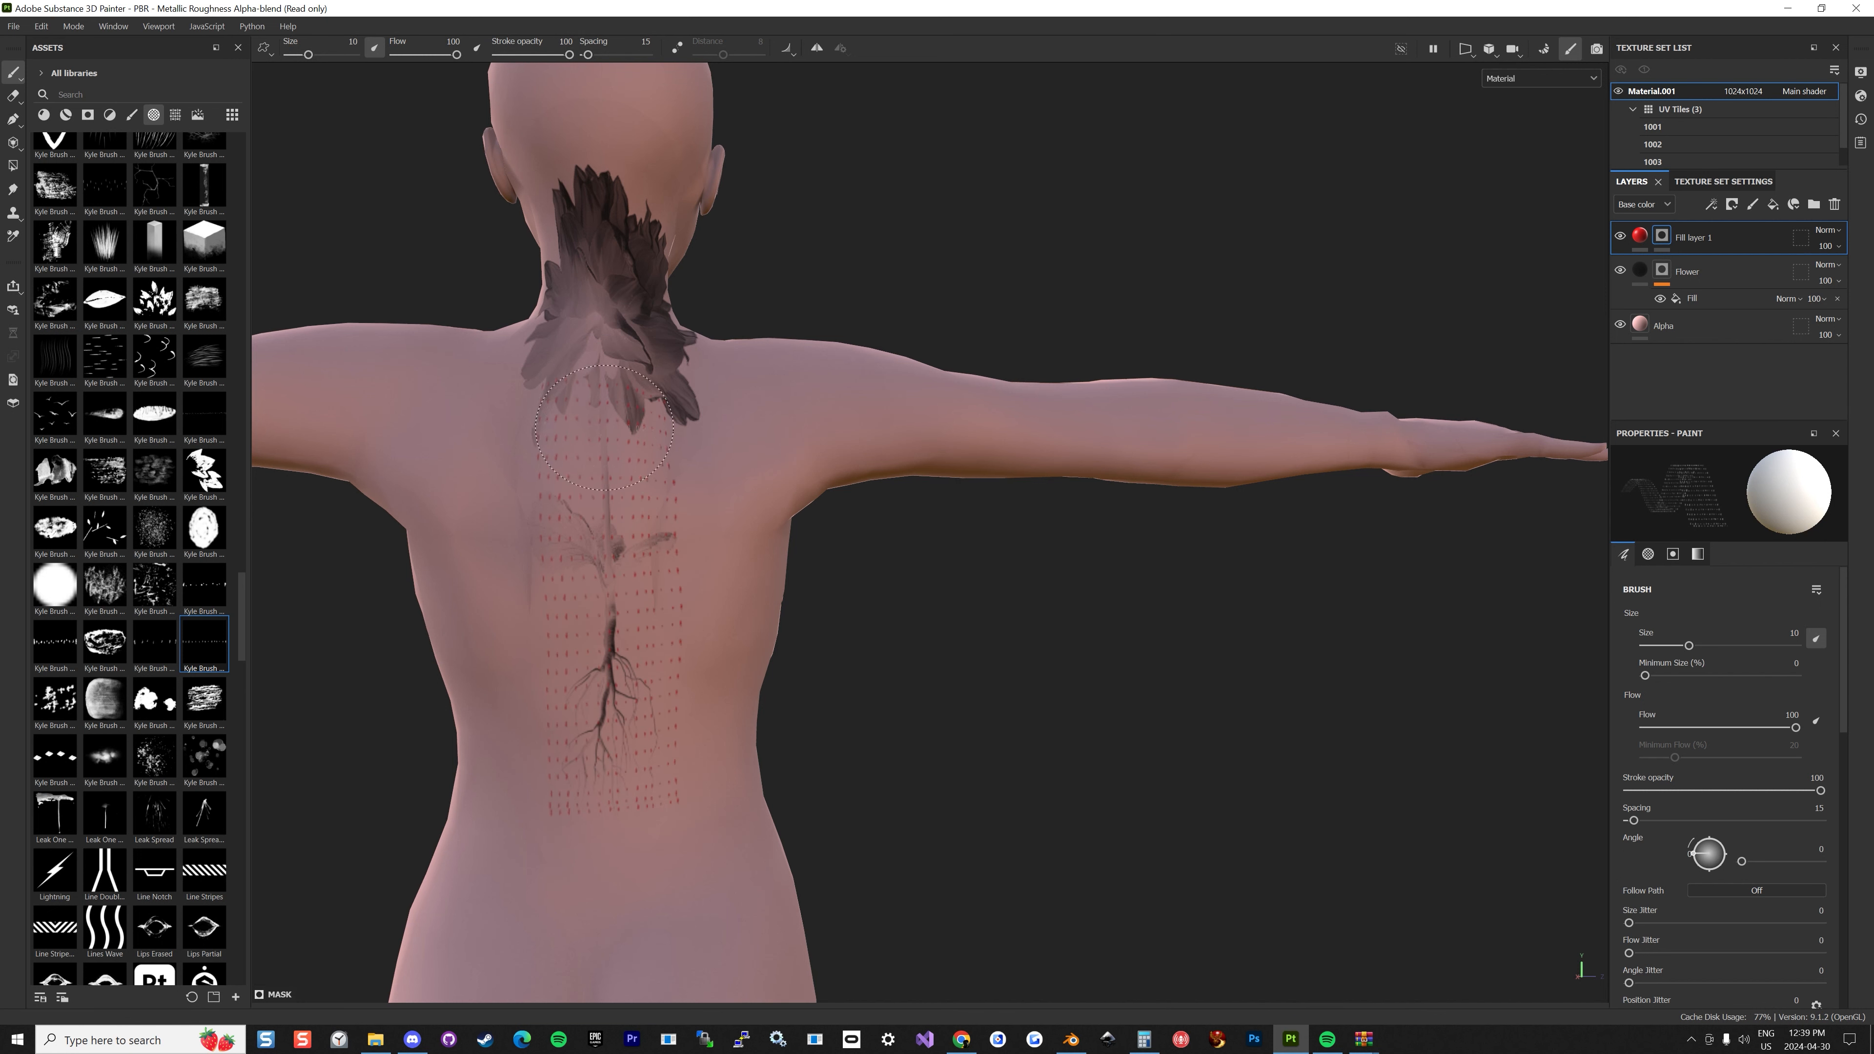
# Paint a stroke down the spine with the Leak Spread alpha on the red layer's mask.
pyautogui.scroll(-5, 642, 611)
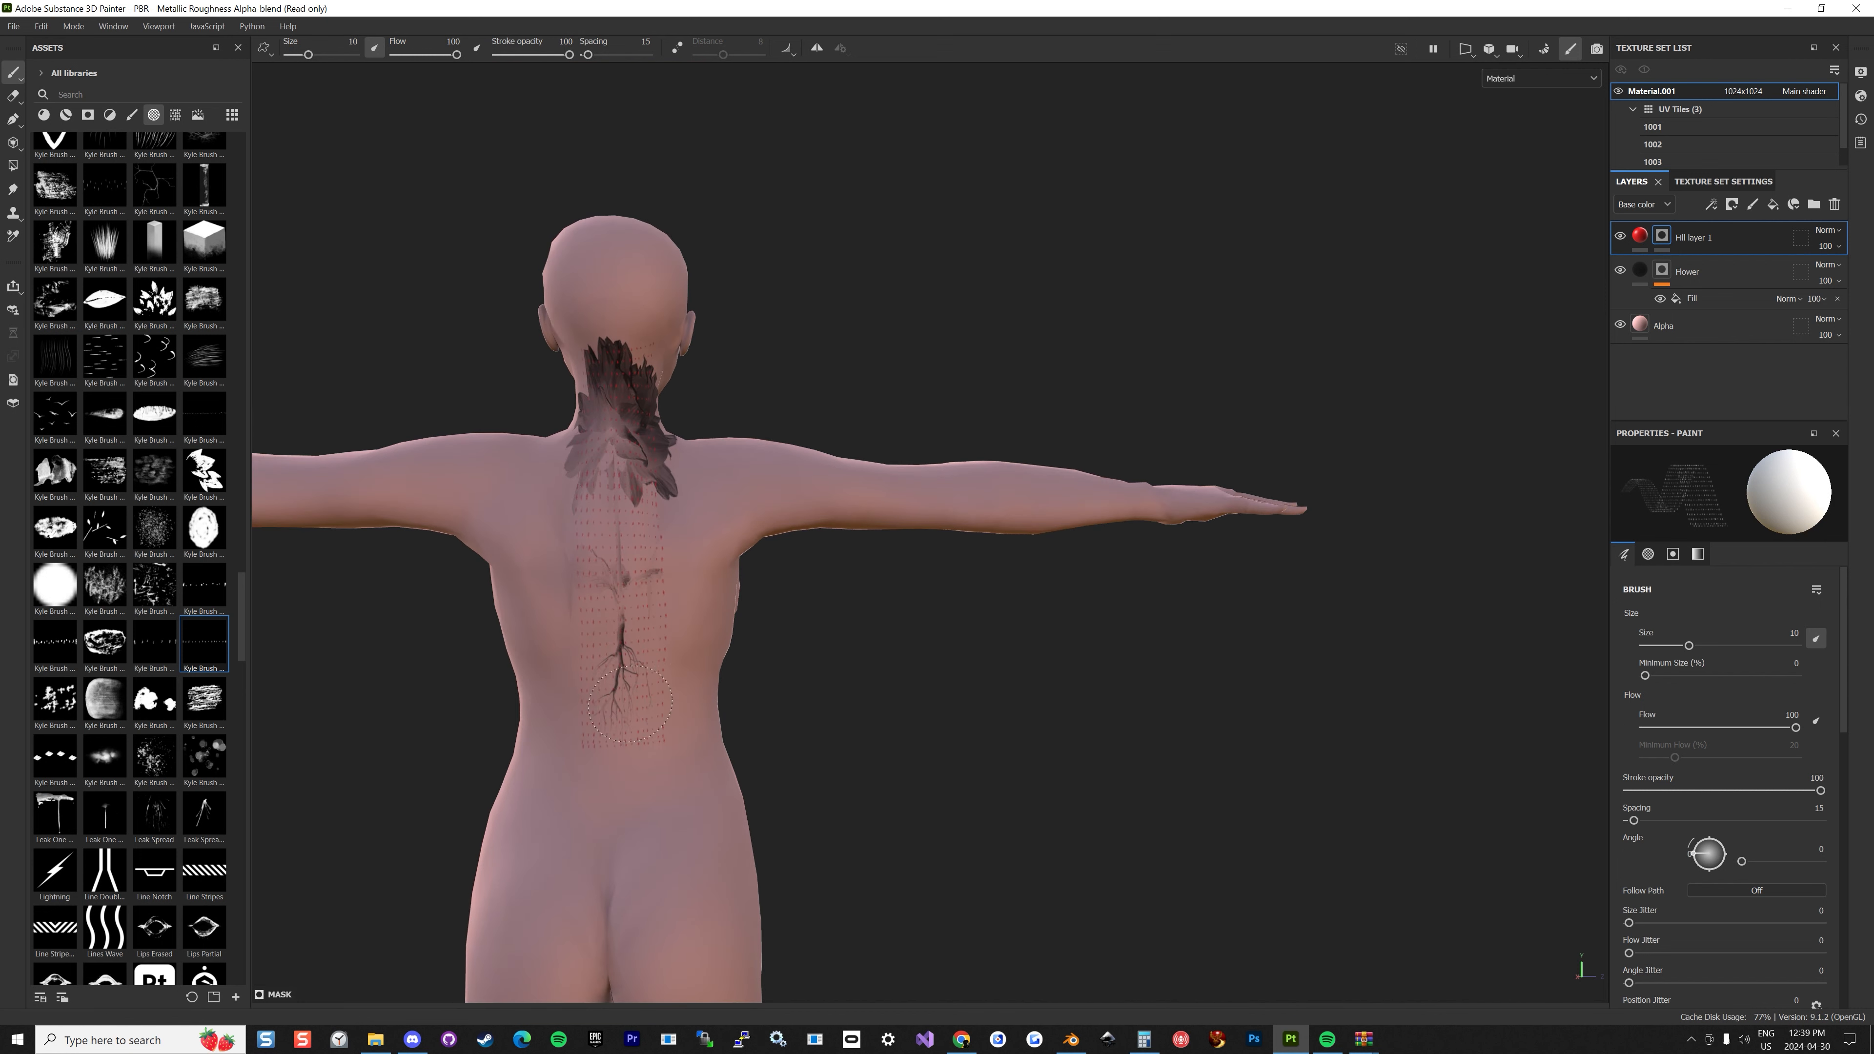
pyautogui.moveTo(682, 745)
pyautogui.keyDown('alt'); pyautogui.mouseDown()
pyautogui.moveTo(879, 808)
pyautogui.moveTo(580, 748)
pyautogui.moveTo(596, 743)
pyautogui.mouseUp(); pyautogui.keyUp('alt')
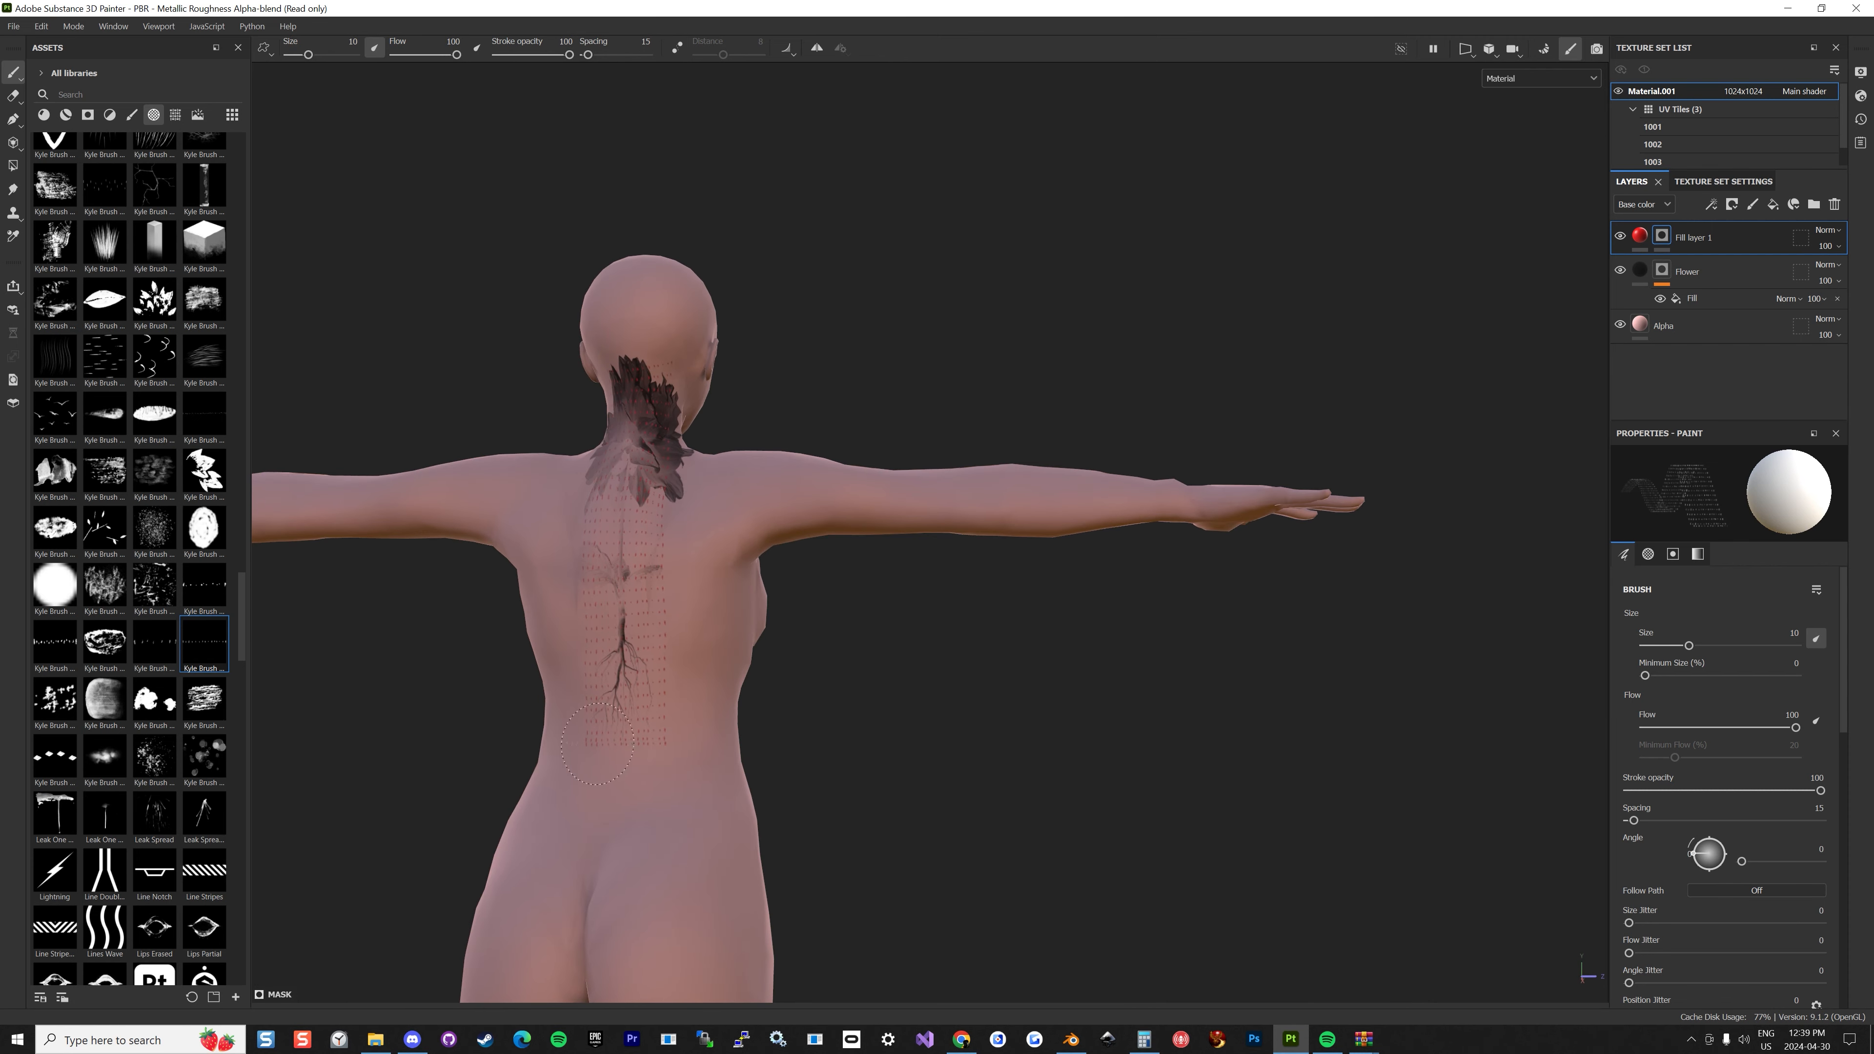
pyautogui.scroll(3, 660, 653)
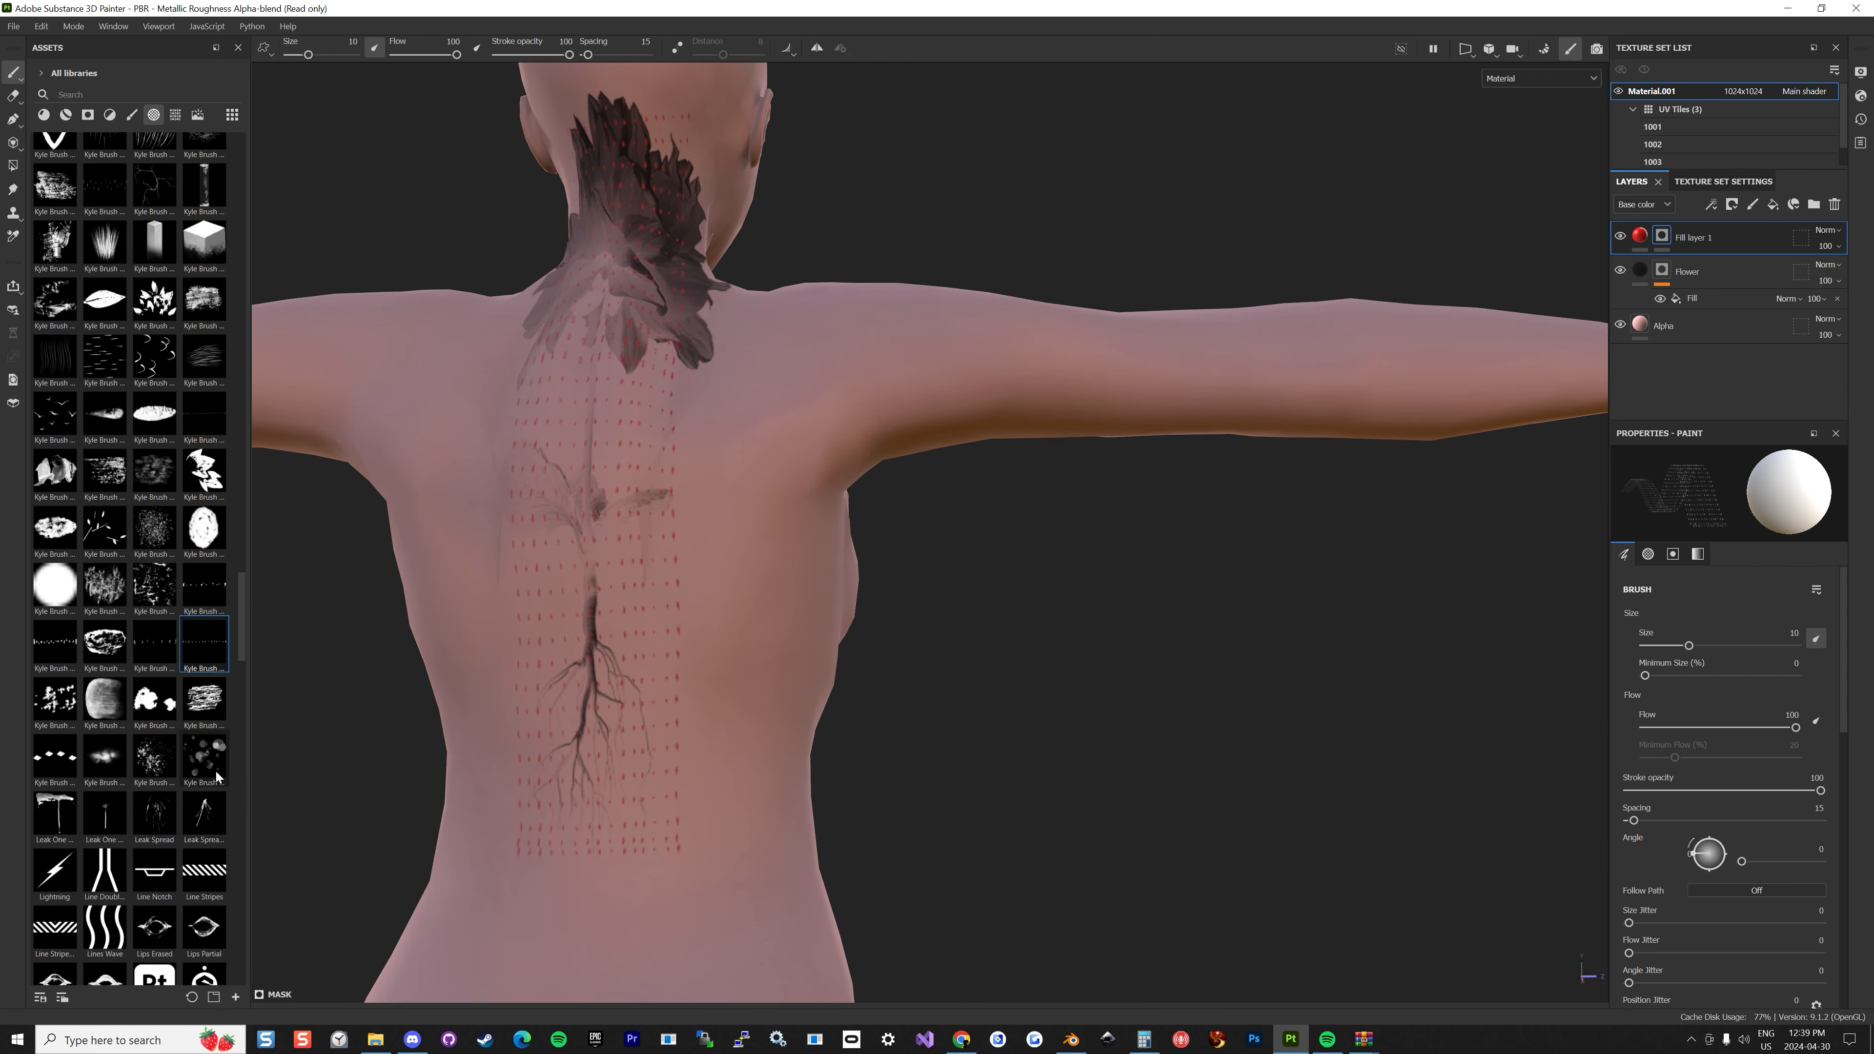
pyautogui.click(205, 814)
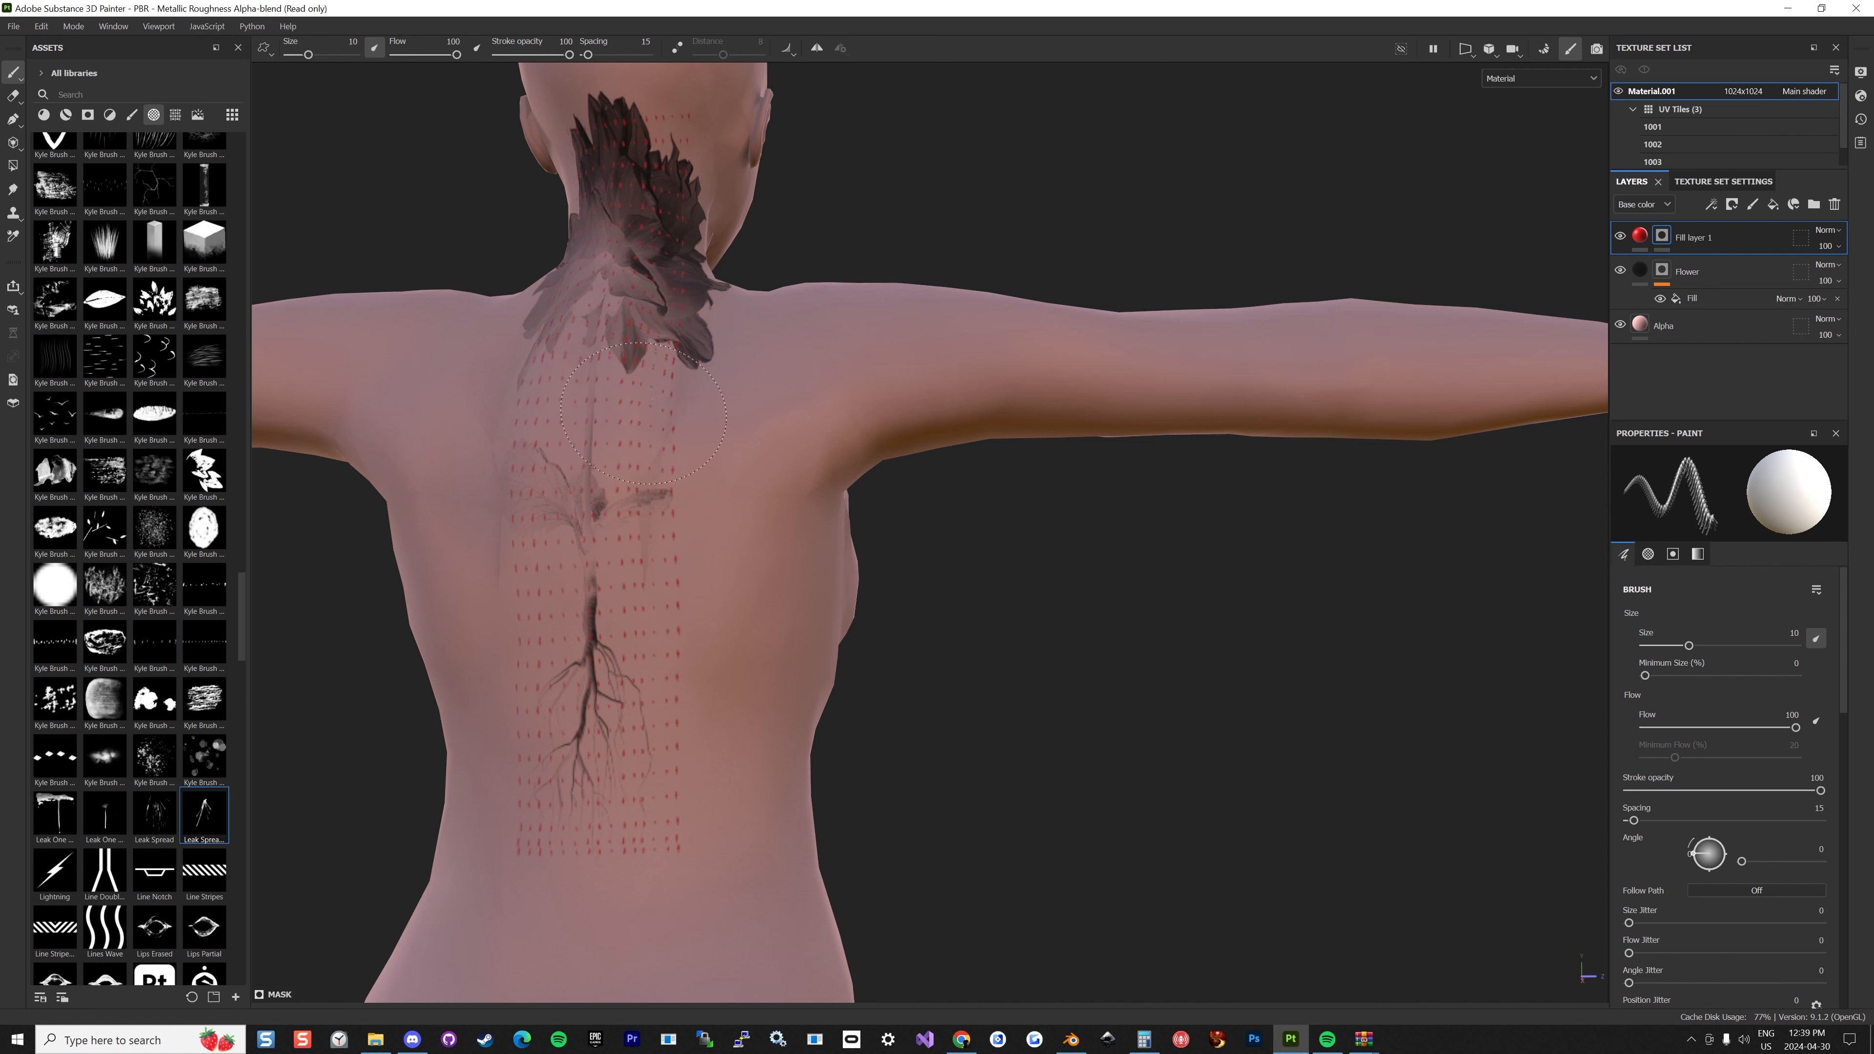
pyautogui.moveTo(594, 392)
pyautogui.mouseDown()
pyautogui.moveTo(575, 746)
pyautogui.moveTo(599, 856)
pyautogui.mouseUp()
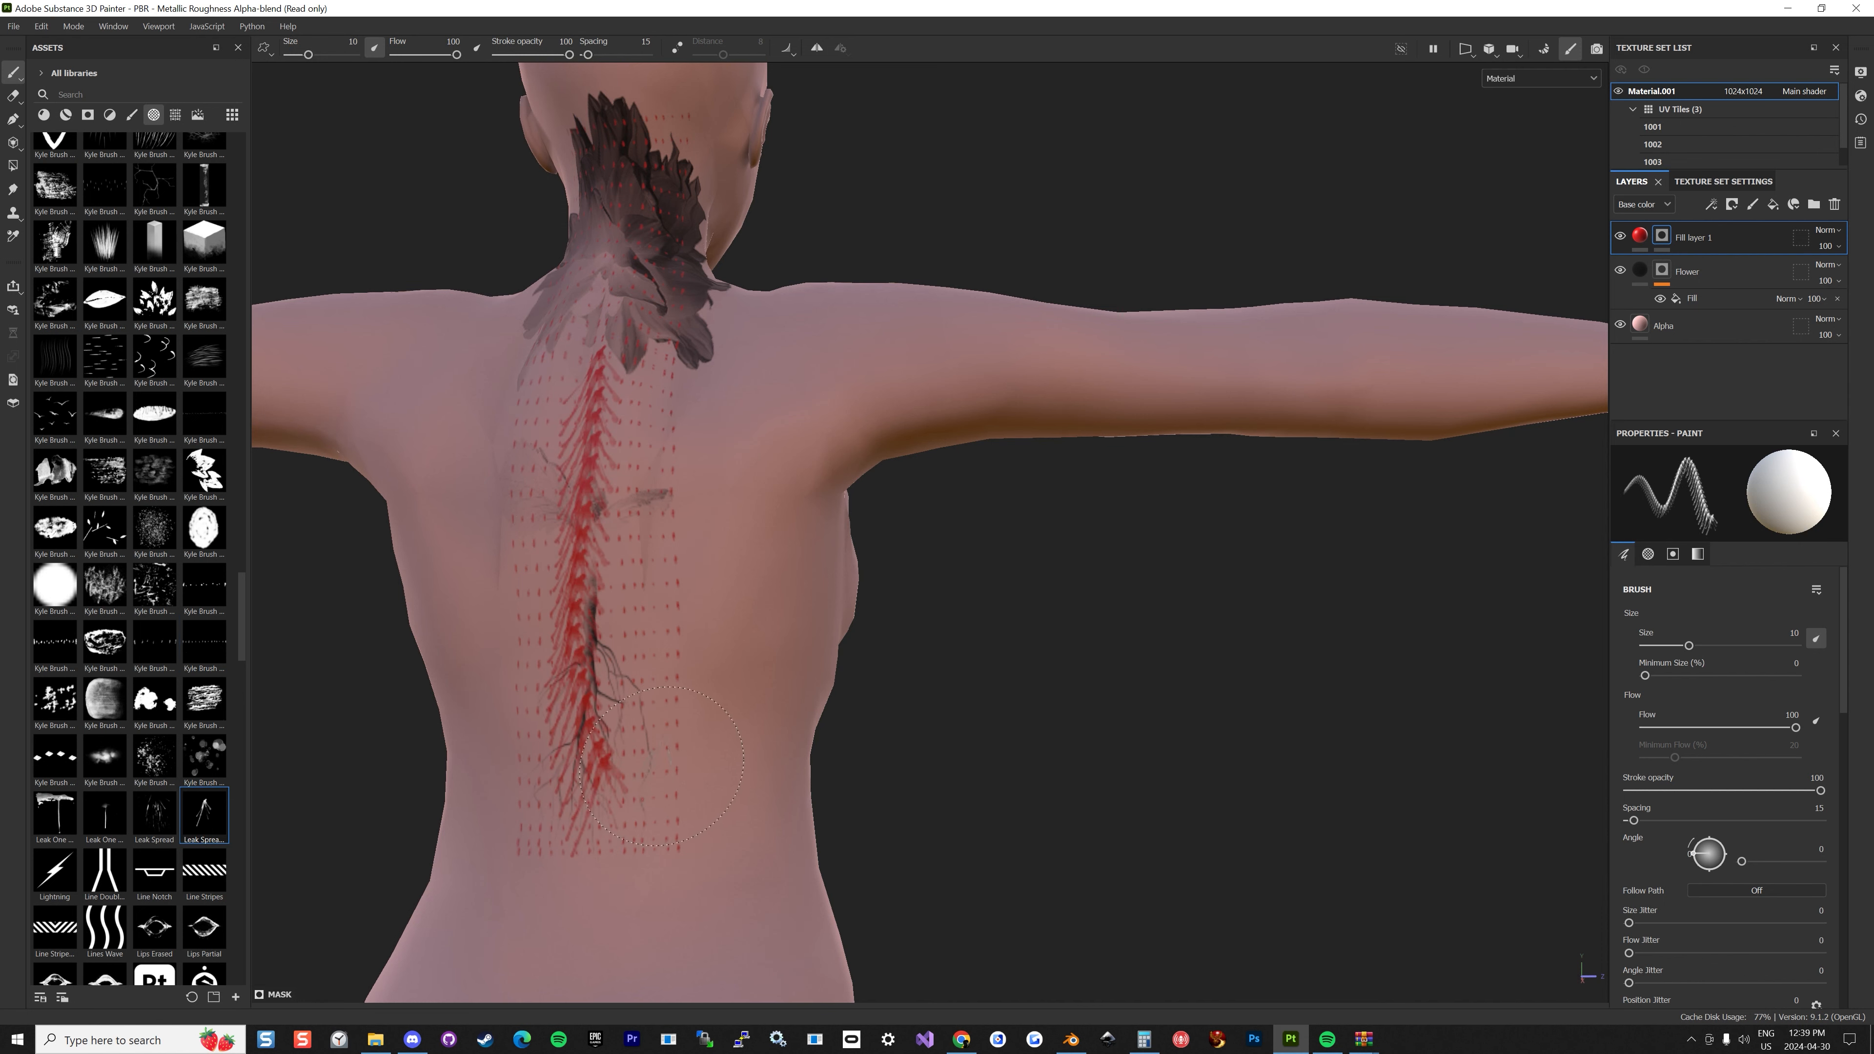
# Lower the Depth Culling hardness of the Flower mask's fill to 0.56 and check the projection on the body.
pyautogui.scroll(-4, 567, 668)
pyautogui.moveTo(583, 668)
pyautogui.keyDown('alt'); pyautogui.mouseDown()
pyautogui.moveTo(837, 699)
pyautogui.moveTo(339, 622)
pyautogui.moveTo(9, 650)
pyautogui.moveTo(275, 617)
pyautogui.mouseUp(); pyautogui.keyUp('alt')
pyautogui.keyDown('alt'); pyautogui.moveTo(698, 316); pyautogui.dragTo(514, 298); pyautogui.keyUp('alt')
pyautogui.moveTo(790, 341)
pyautogui.keyDown('alt'); pyautogui.mouseDown()
pyautogui.moveTo(866, 336)
pyautogui.moveTo(992, 401)
pyautogui.moveTo(867, 288)
pyautogui.mouseUp(); pyautogui.keyUp('alt')
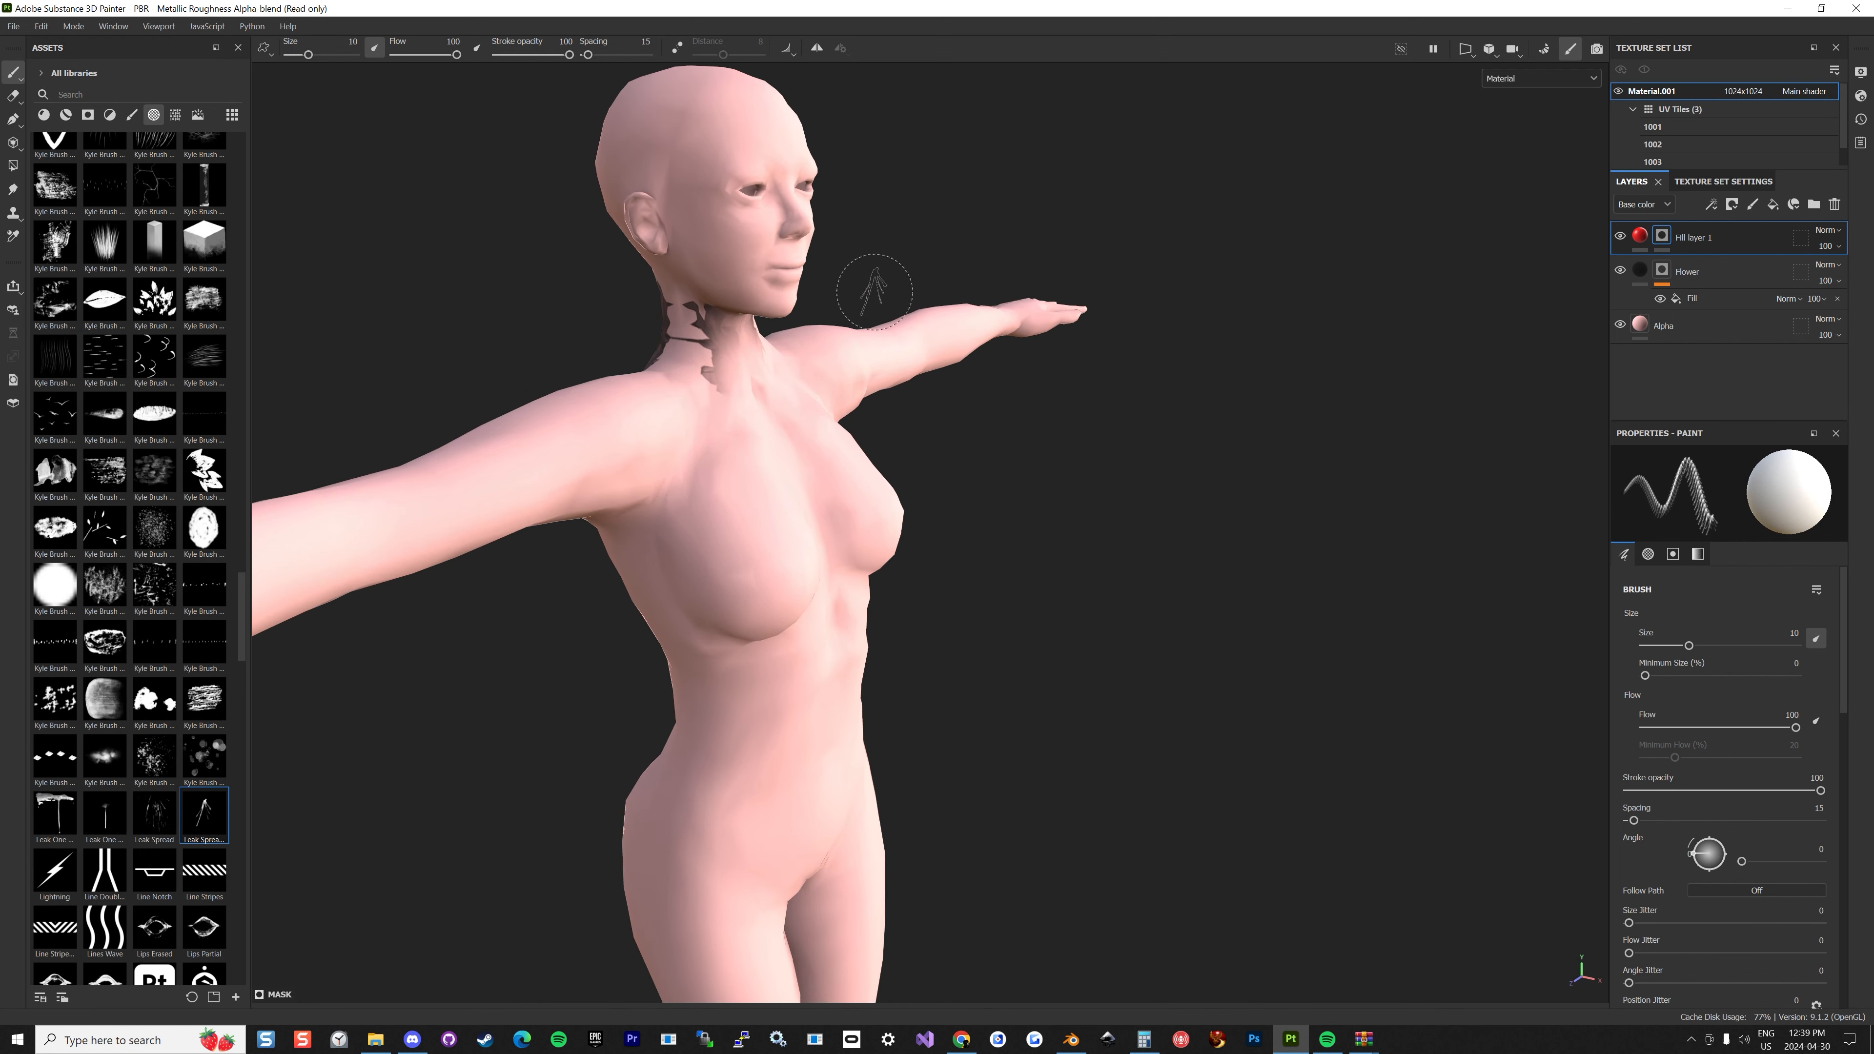
pyautogui.click(1724, 298)
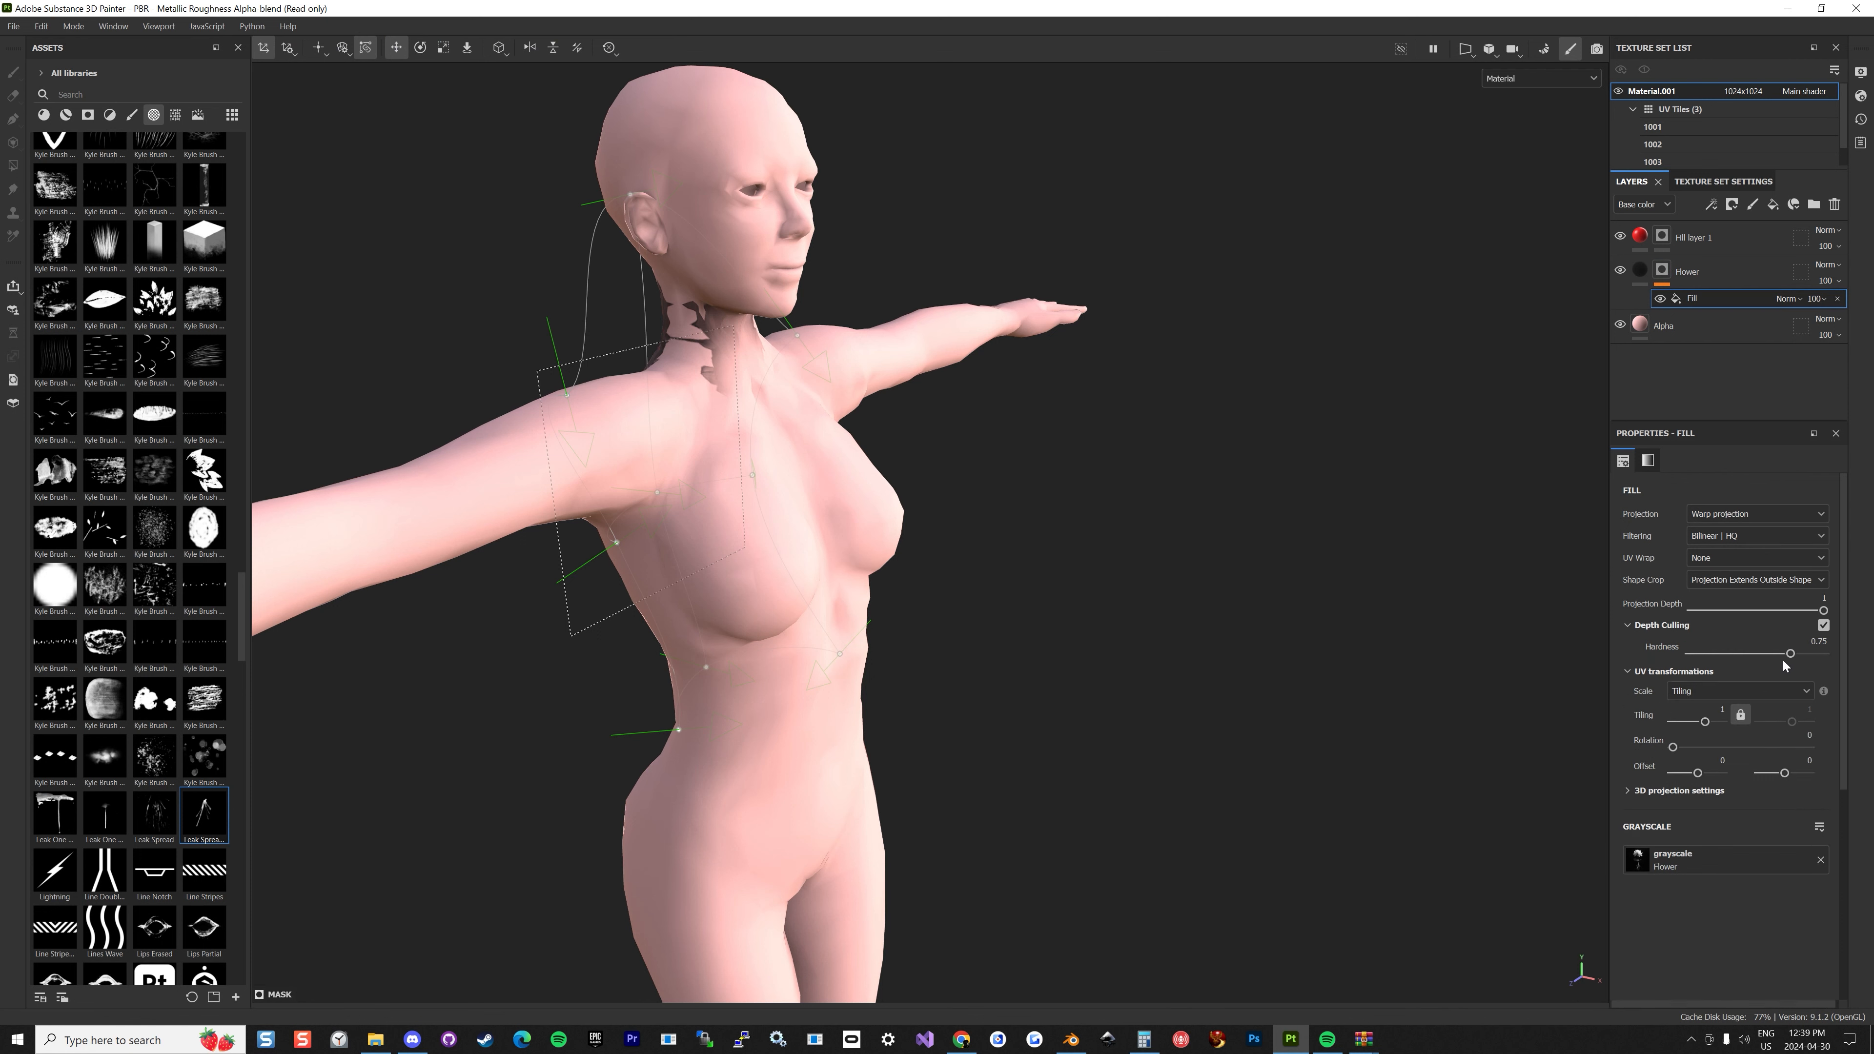
pyautogui.moveTo(1791, 656); pyautogui.dragTo(1768, 659)
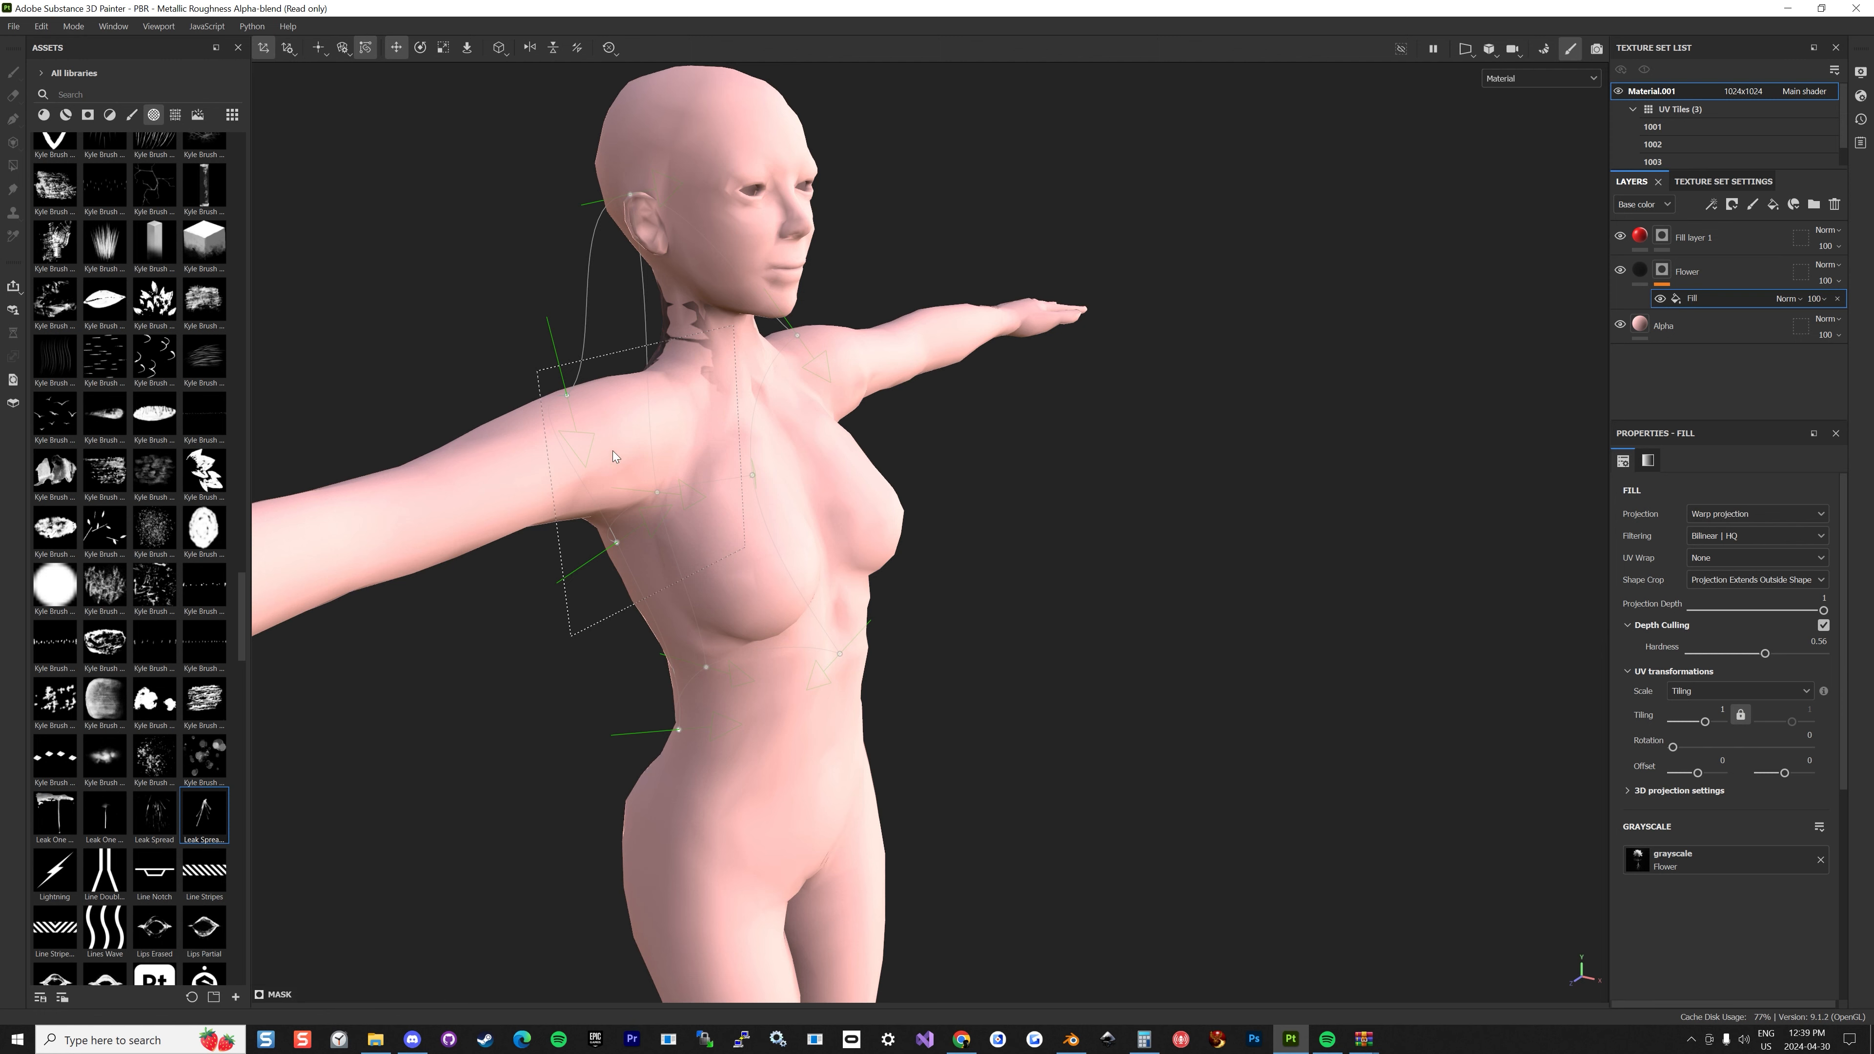
pyautogui.keyDown('alt'); pyautogui.moveTo(613, 456); pyautogui.dragTo(1387, 390); pyautogui.keyUp('alt')
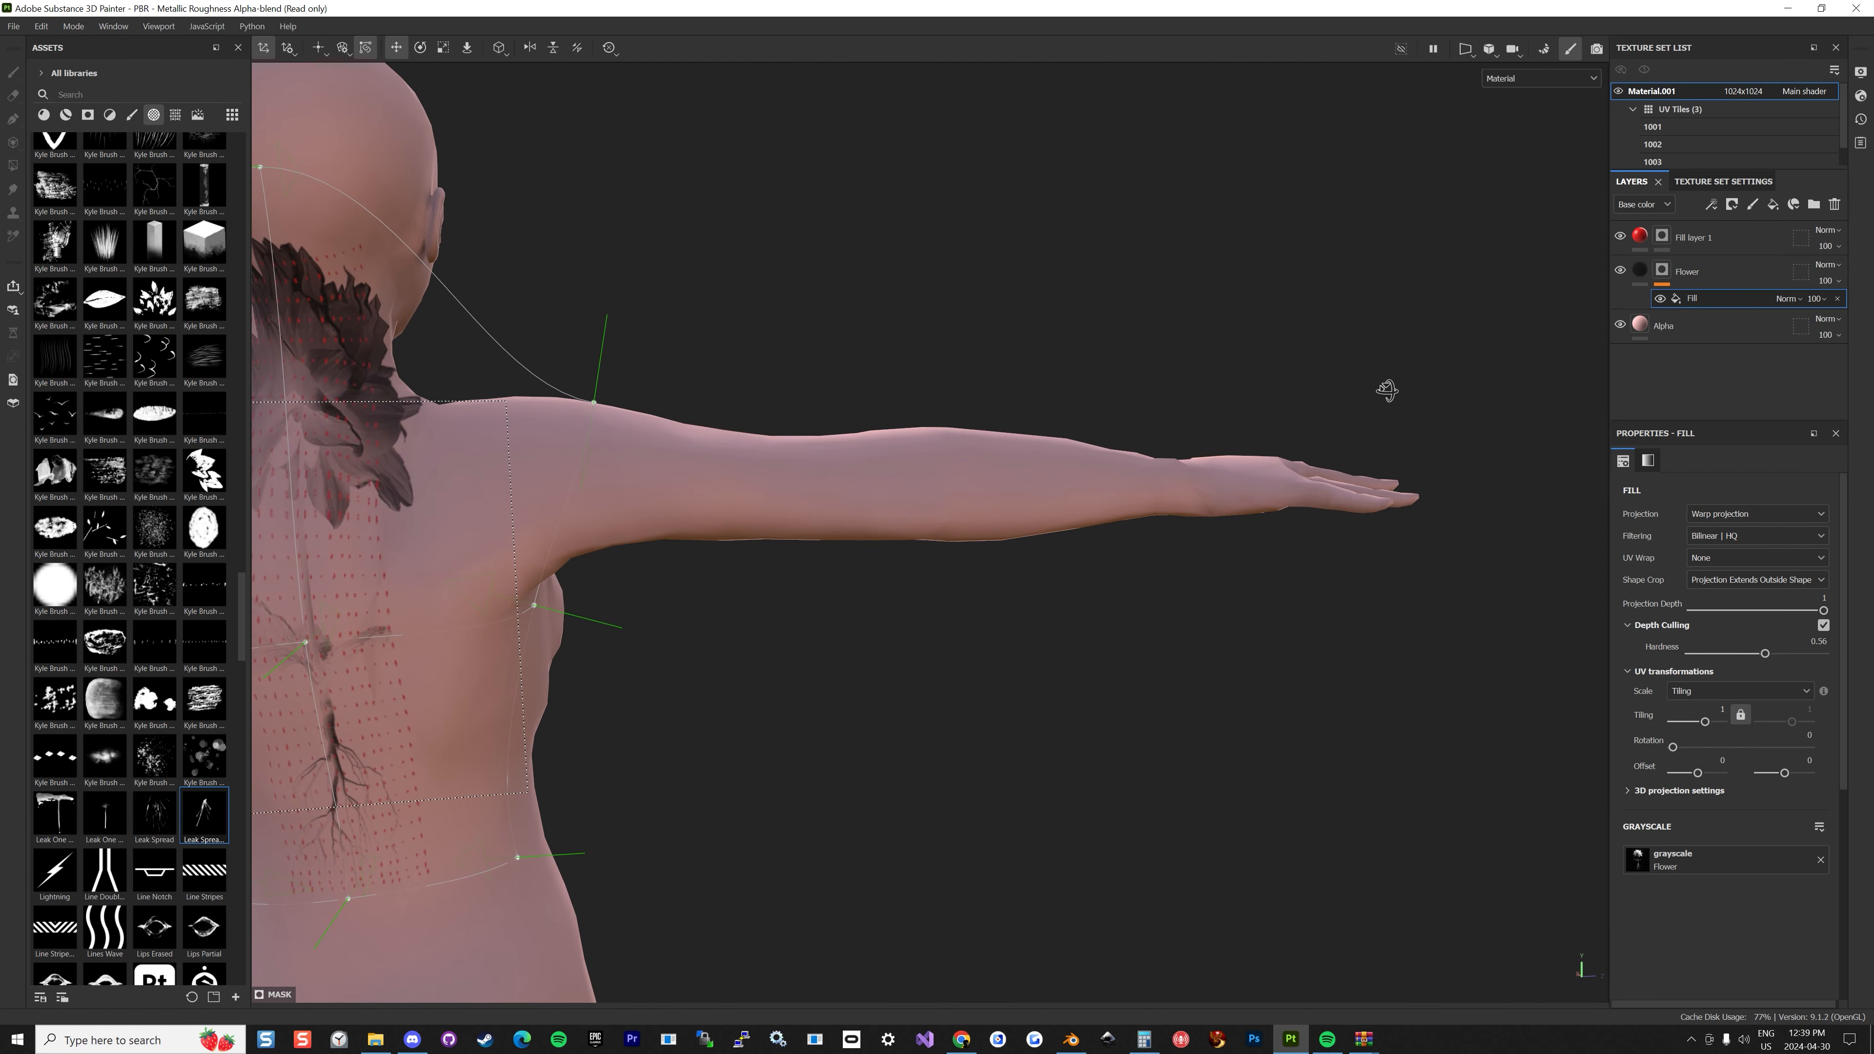
# Raise the Depth Culling hardness of the flower projection to 1.
pyautogui.moveTo(1762, 657); pyautogui.dragTo(1817, 655)
pyautogui.scroll(-2, 374, 462)
pyautogui.scroll(-2, 453, 494)
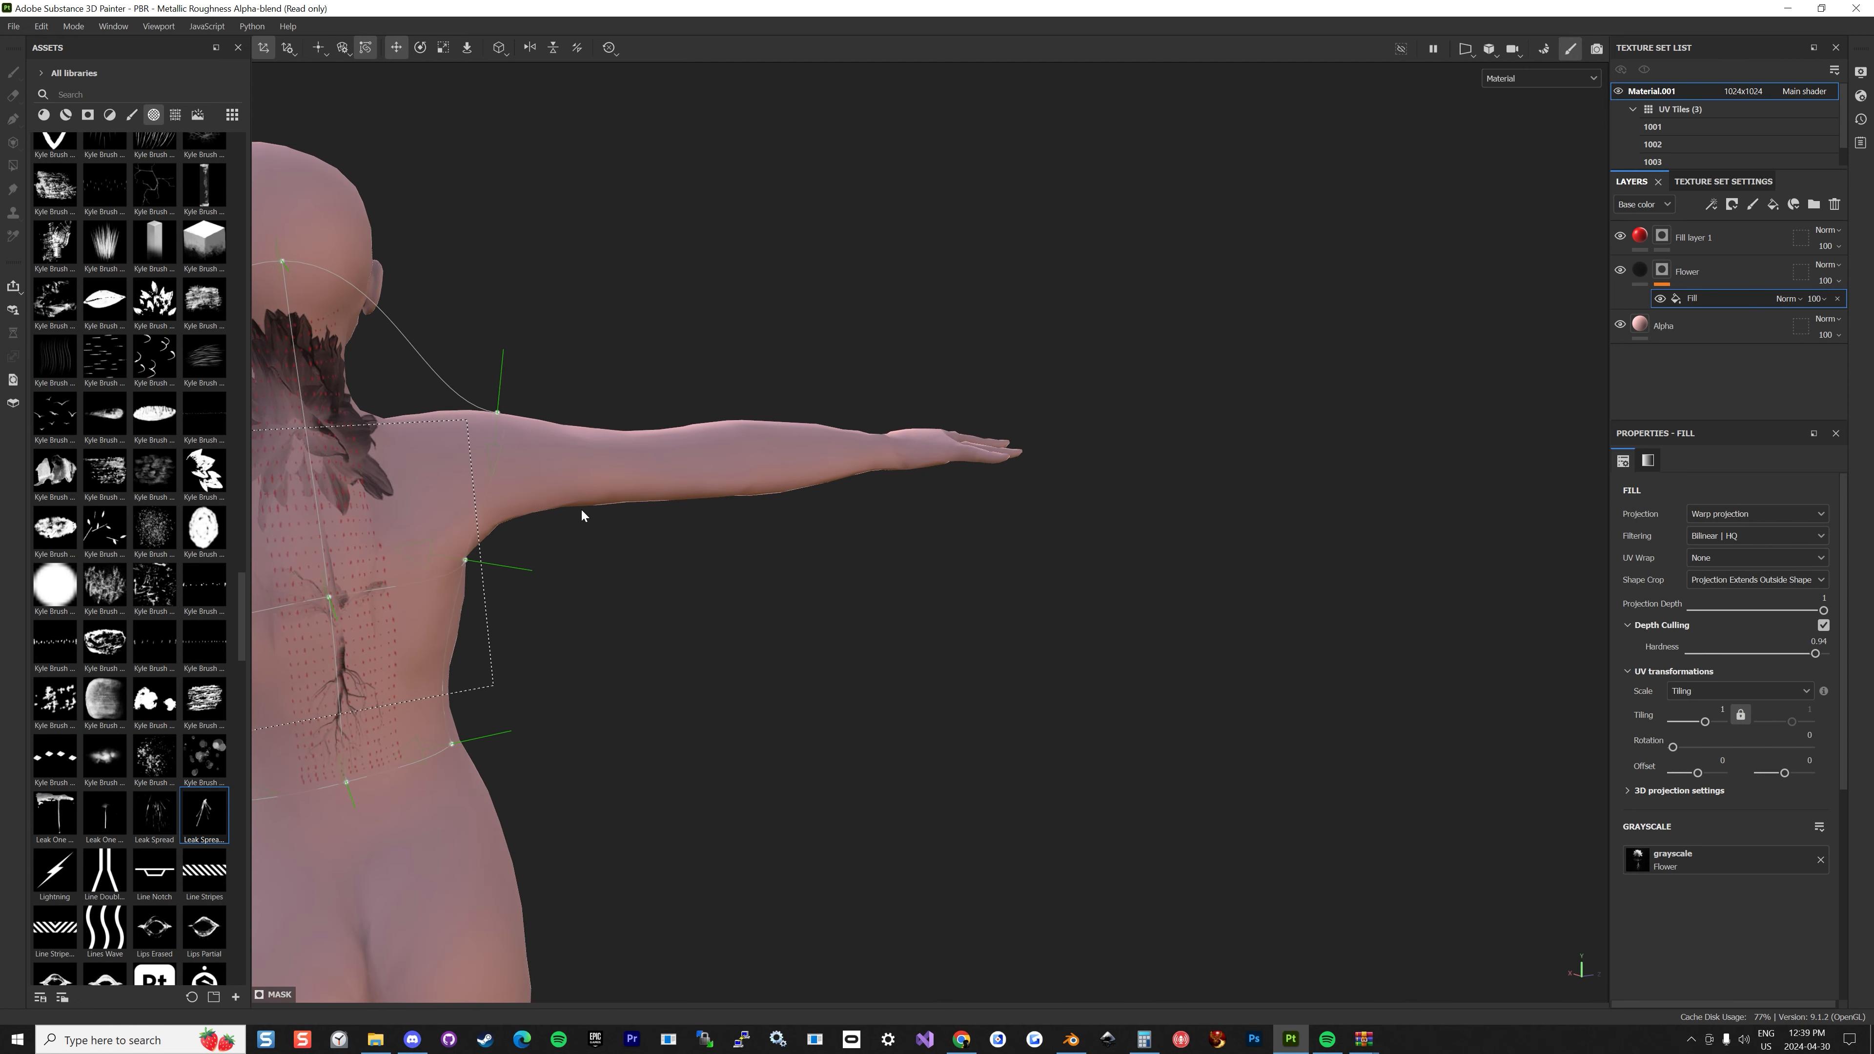
pyautogui.moveTo(1817, 656); pyautogui.dragTo(1824, 654)
# Reduce the flower projection's Projection Depth to 0.41 and check the neck from the side.
pyautogui.keyDown('alt'); pyautogui.moveTo(720, 483); pyautogui.dragTo(1076, 443); pyautogui.keyUp('alt')
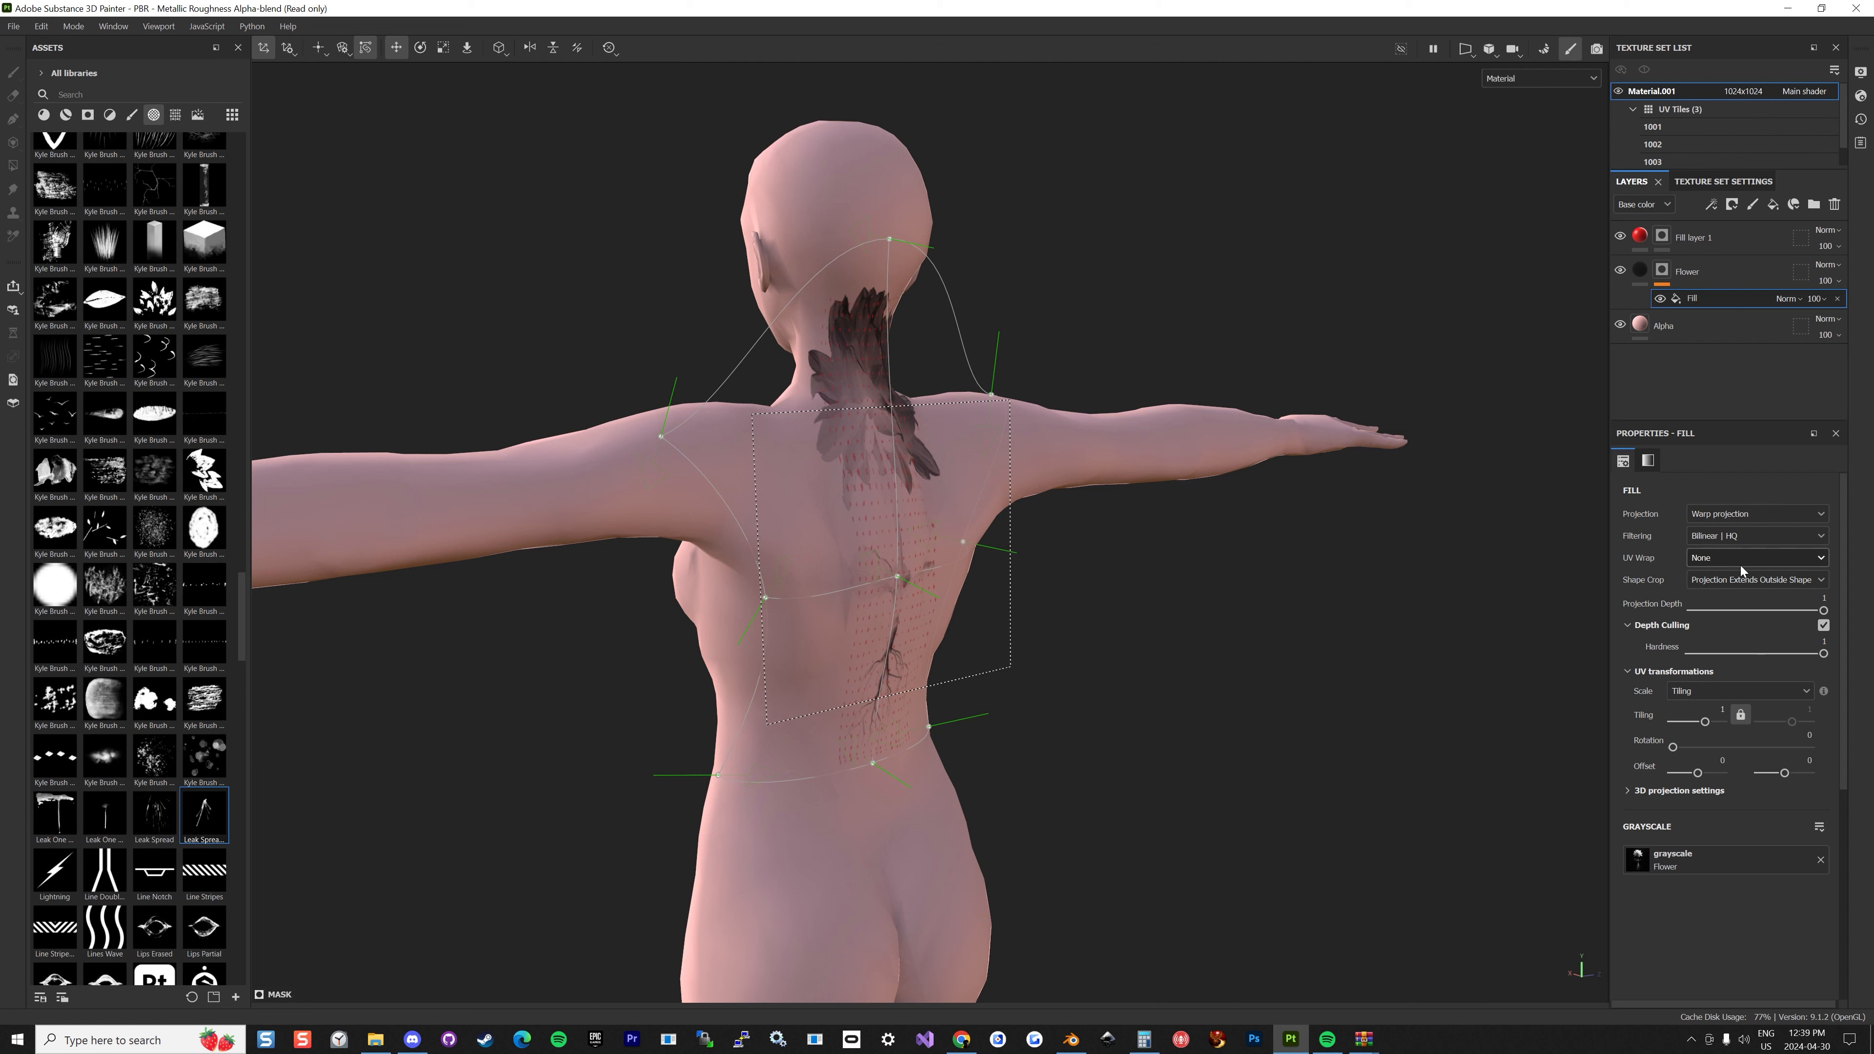
pyautogui.moveTo(1825, 609); pyautogui.dragTo(1746, 610)
pyautogui.keyDown('alt'); pyautogui.moveTo(741, 413); pyautogui.dragTo(1141, 443); pyautogui.keyUp('alt')
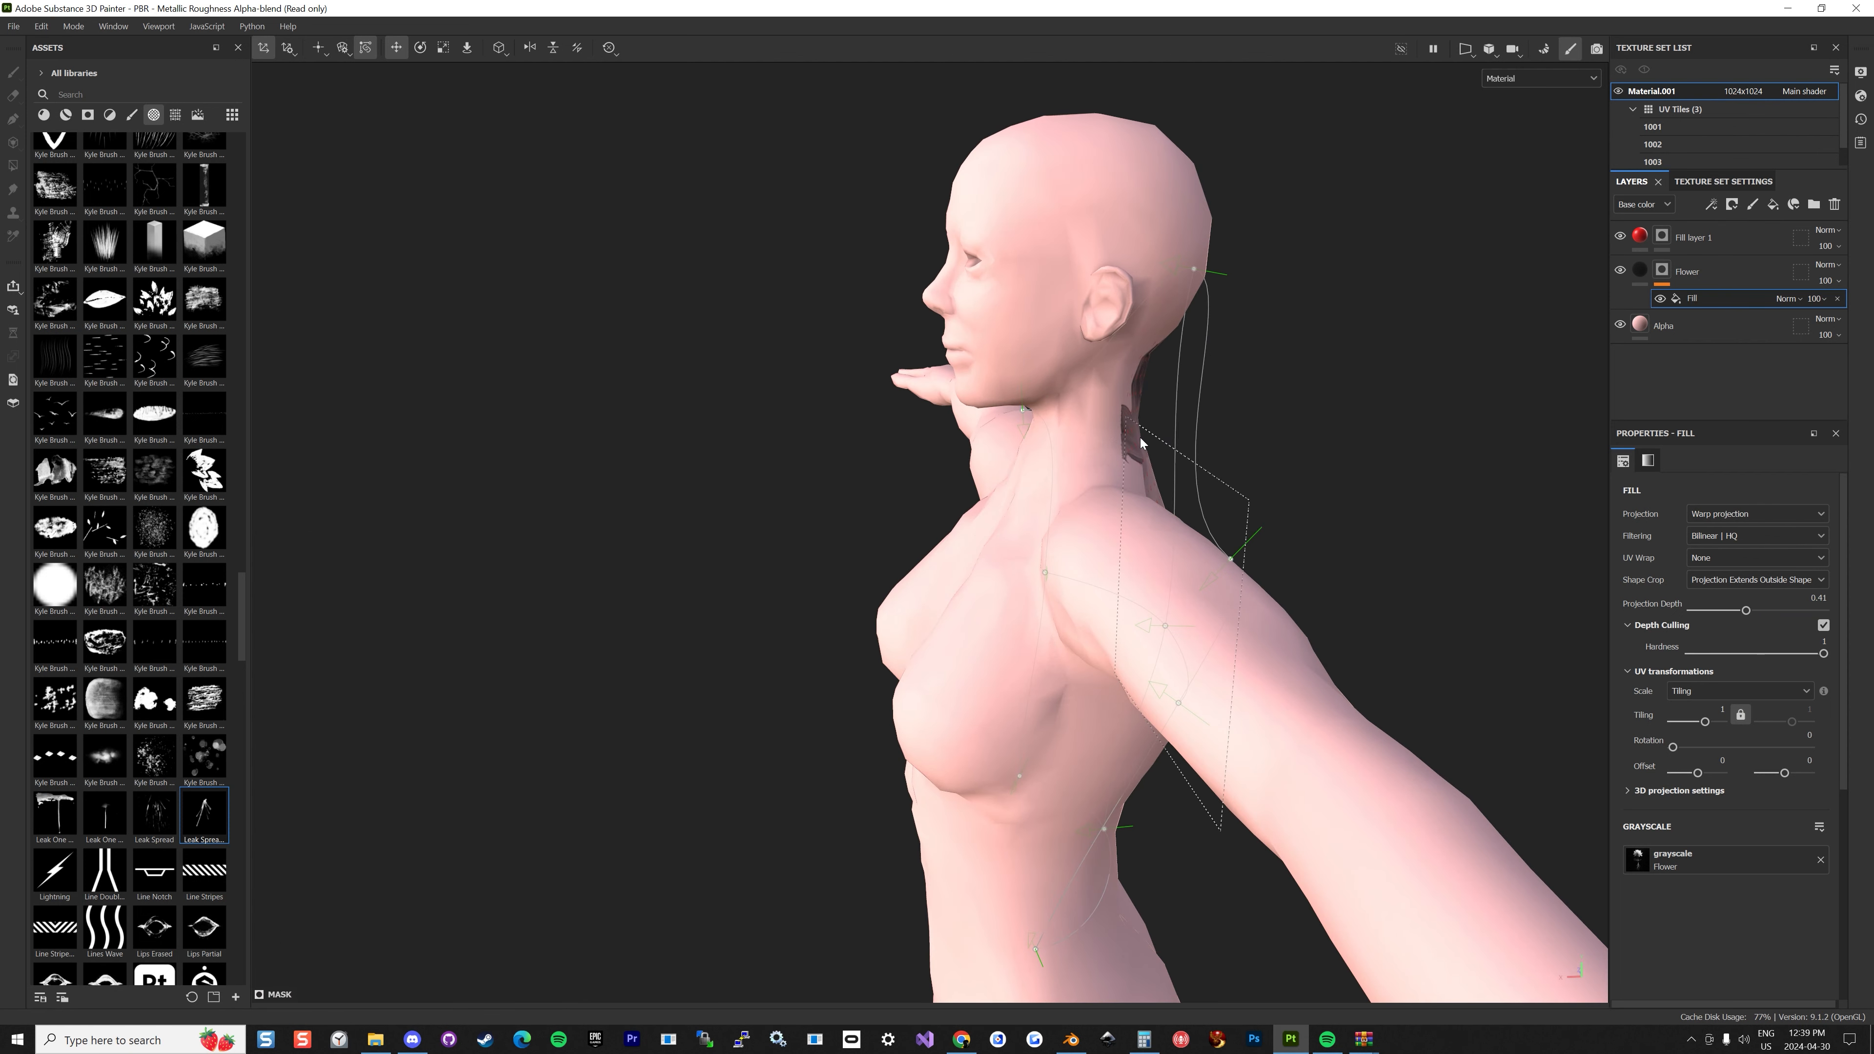
# Adjust the flower projection's Projection Depth to 0.69 while checking the neck and back from several angles.
pyautogui.moveTo(1748, 611); pyautogui.dragTo(1791, 608)
pyautogui.keyDown('alt'); pyautogui.moveTo(1211, 484); pyautogui.dragTo(660, 462); pyautogui.keyUp('alt')
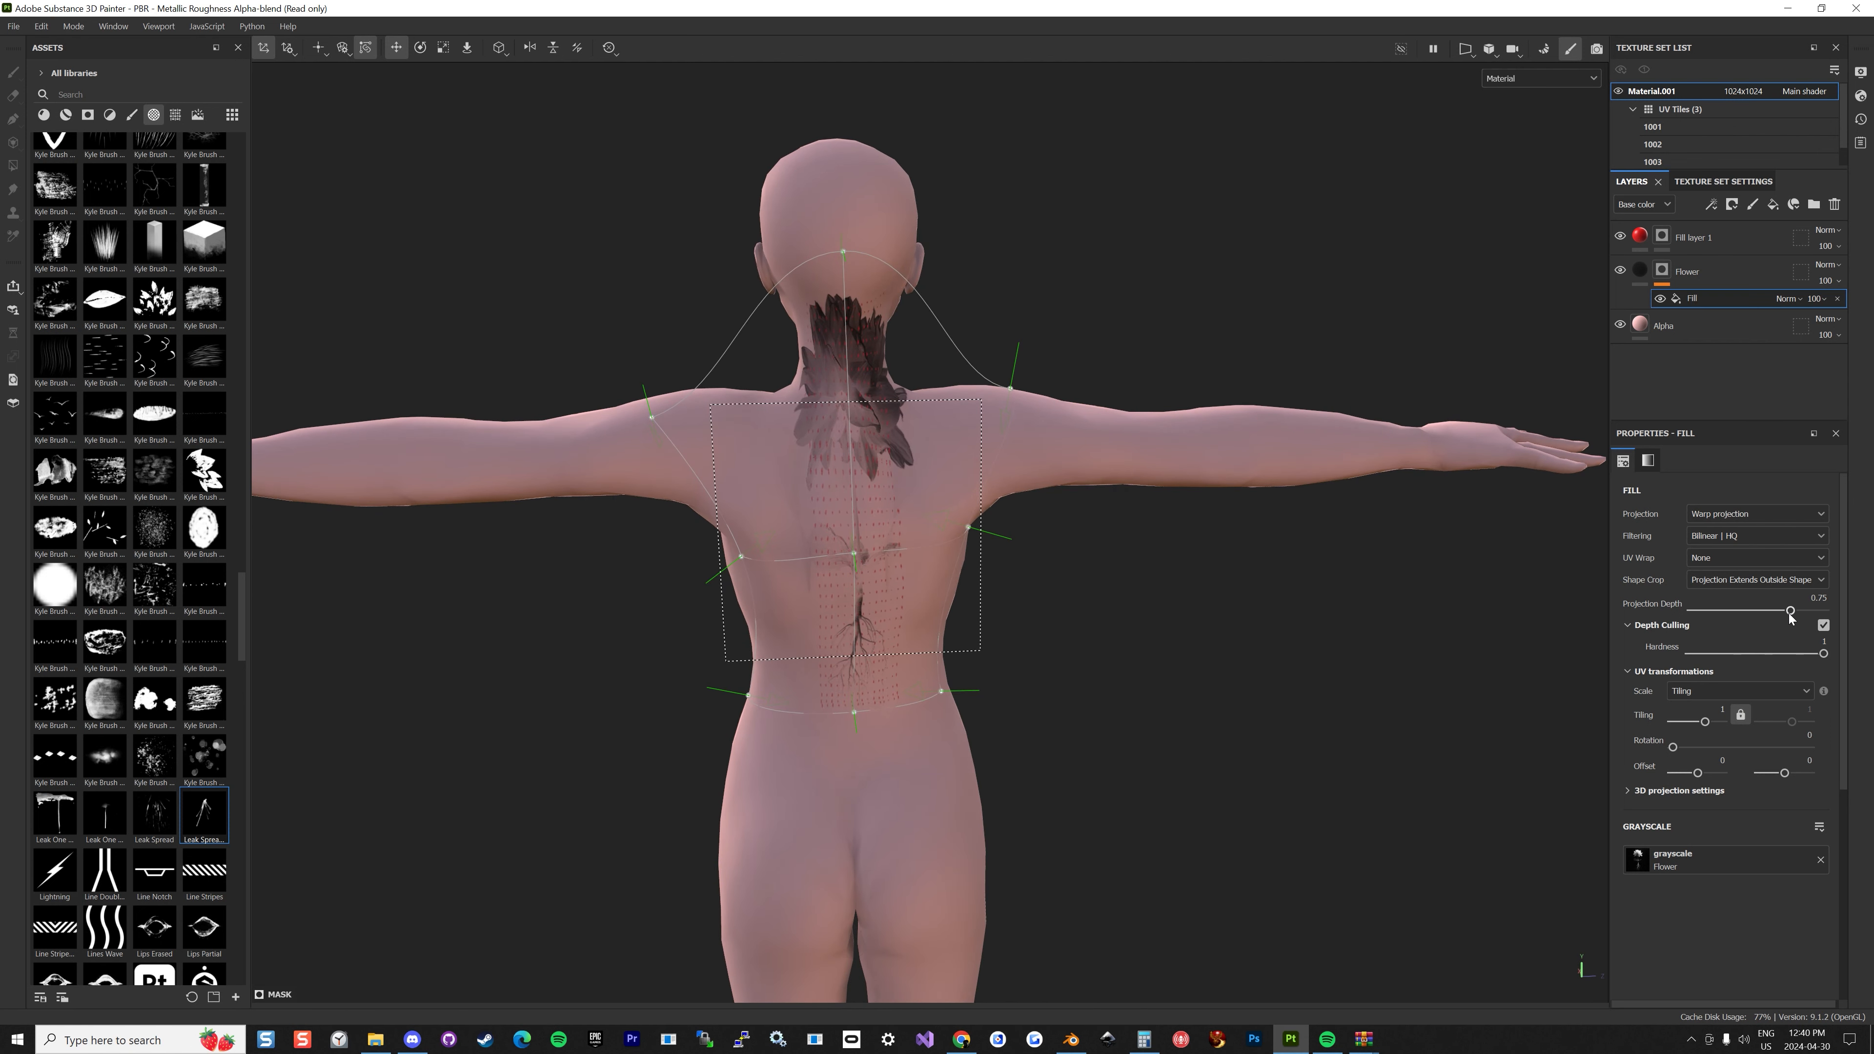
pyautogui.moveTo(1789, 617)
pyautogui.mouseDown()
pyautogui.moveTo(1831, 617)
pyautogui.moveTo(1769, 625)
pyautogui.moveTo(1801, 625)
pyautogui.mouseUp()
pyautogui.keyDown('alt'); pyautogui.moveTo(959, 465); pyautogui.dragTo(1523, 454); pyautogui.keyUp('alt')
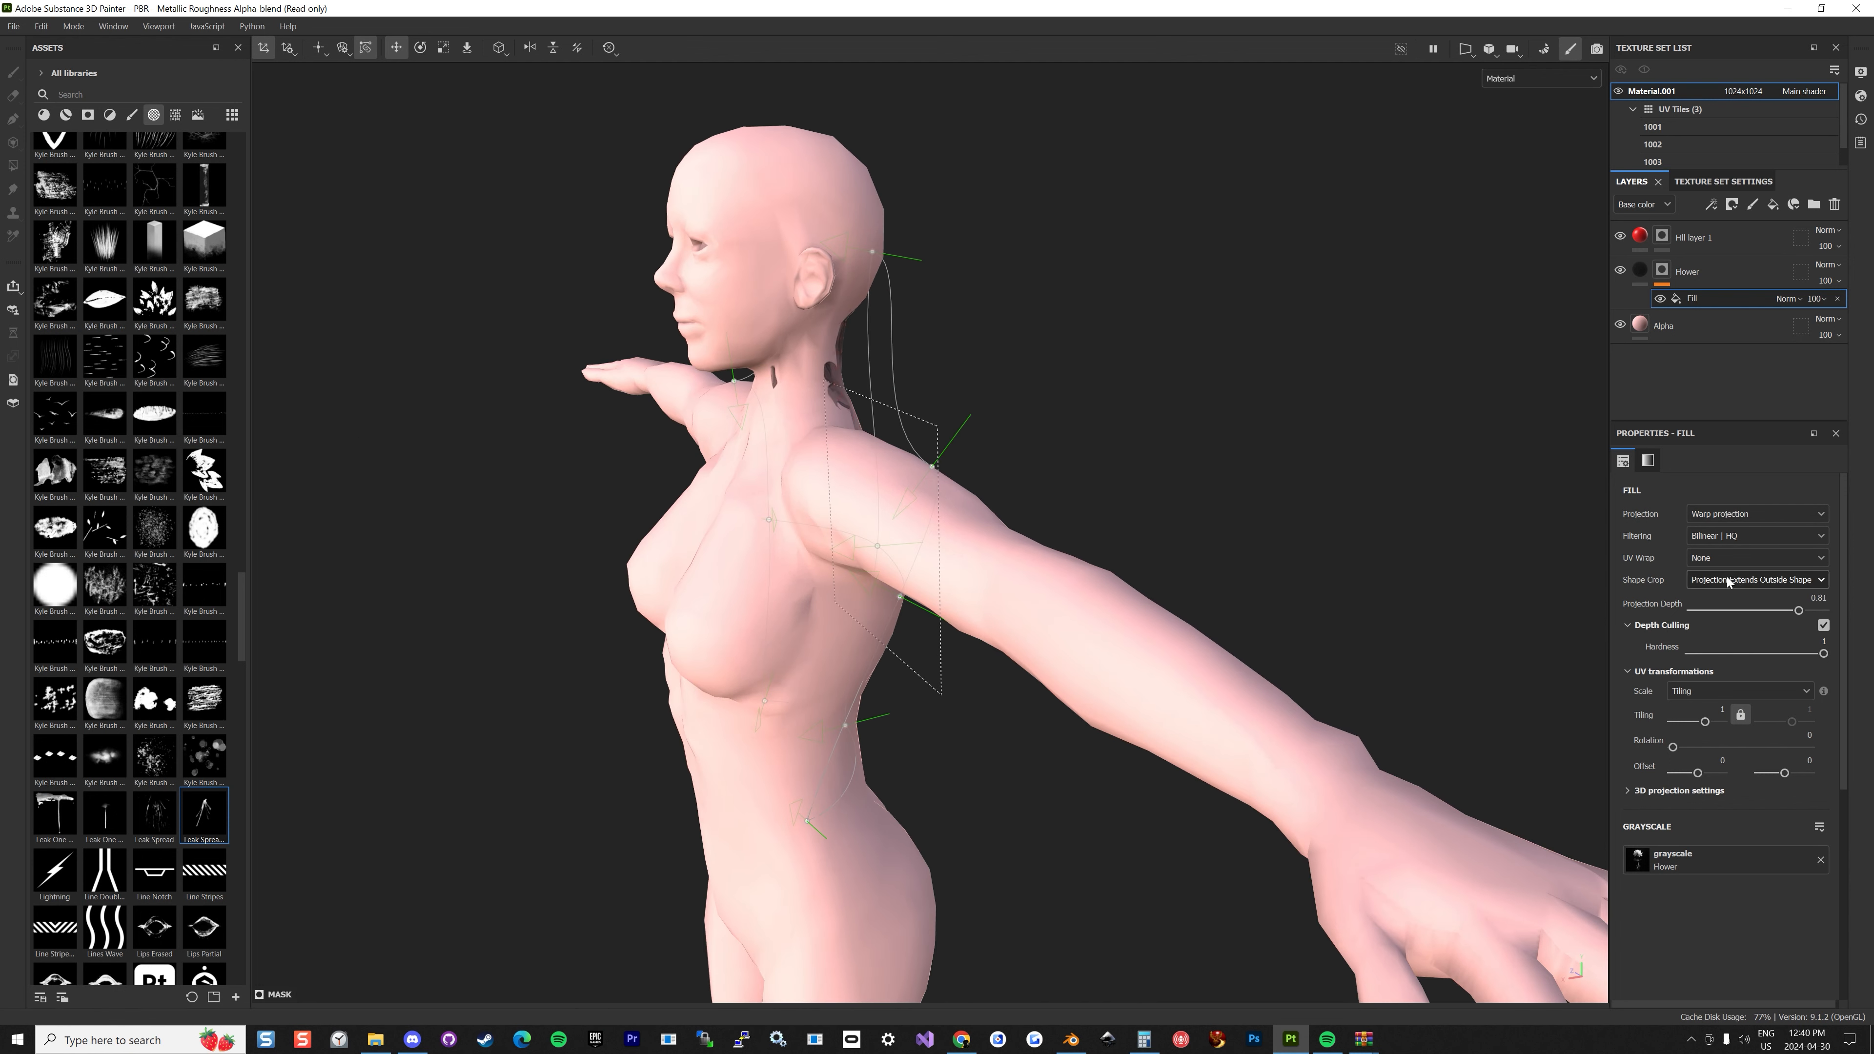
pyautogui.moveTo(1798, 620); pyautogui.dragTo(1792, 613)
pyautogui.keyDown('alt'); pyautogui.moveTo(1174, 504); pyautogui.dragTo(976, 592); pyautogui.keyUp('alt')
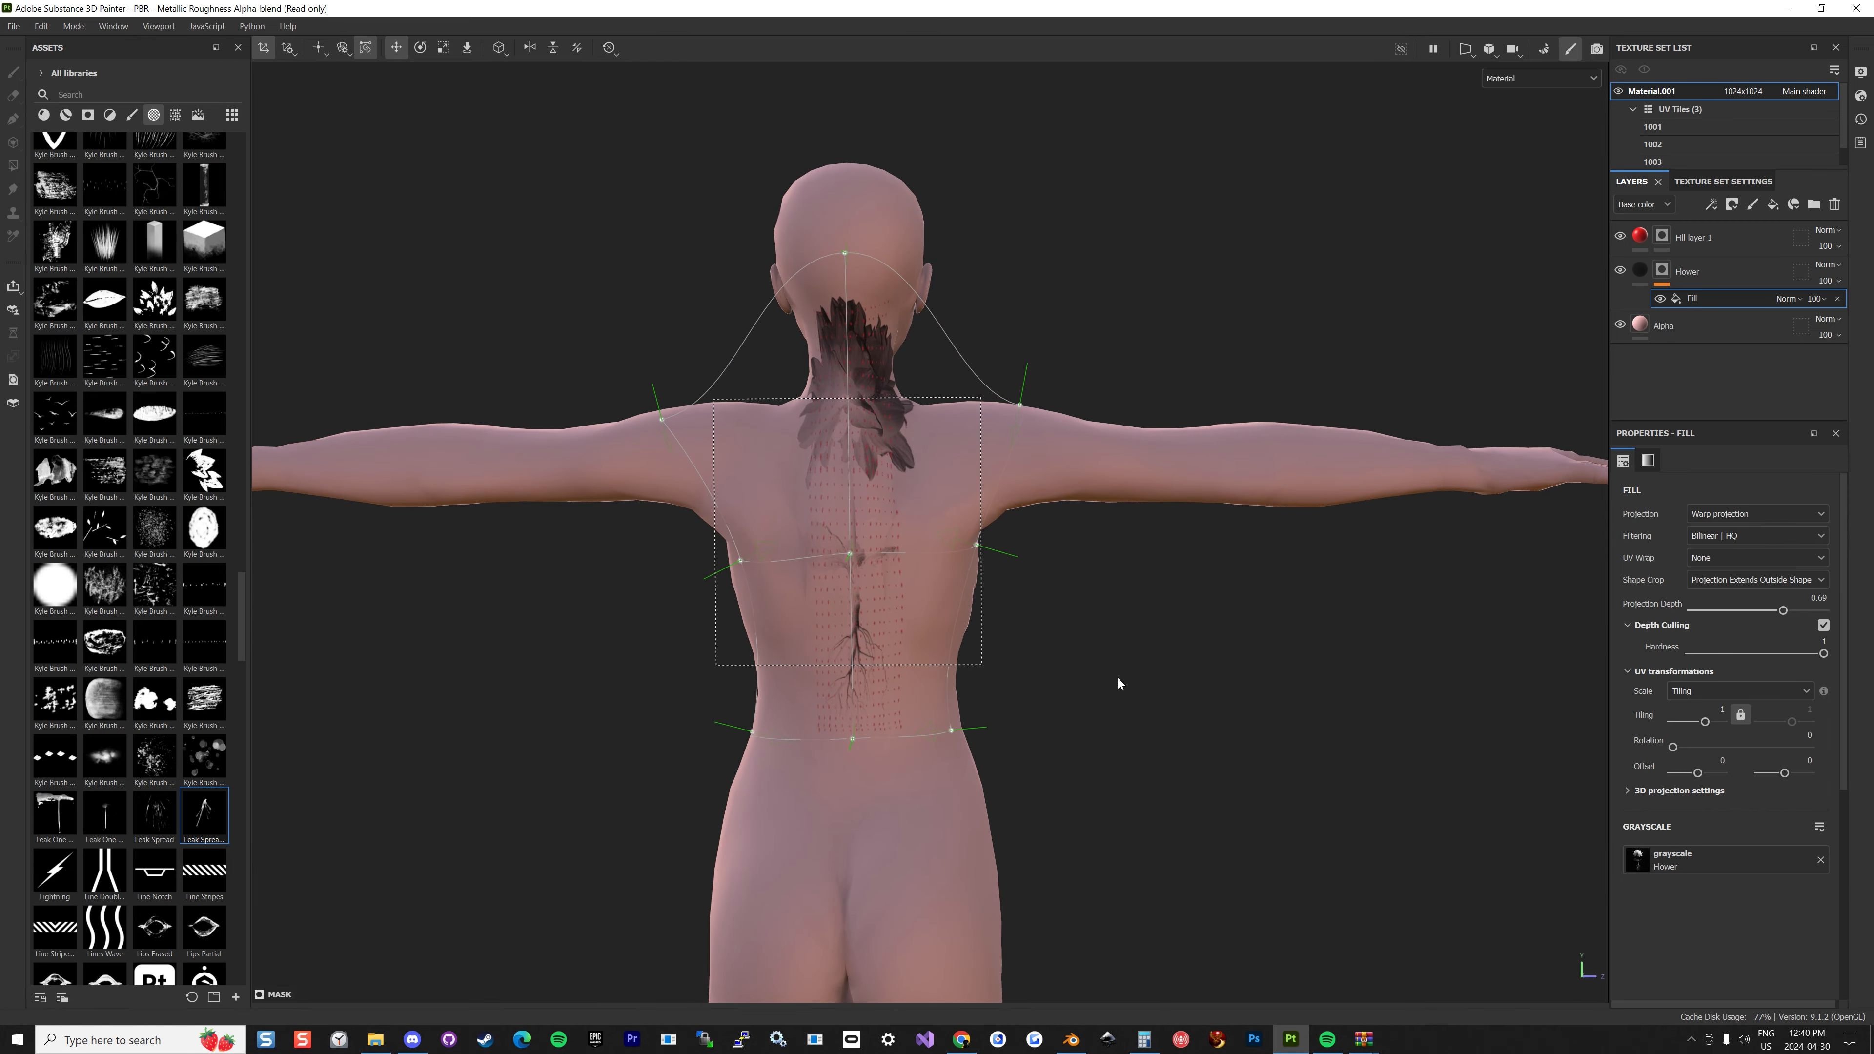
# Set the Alpha fill layer's base color to black (000000).
pyautogui.click(1712, 329)
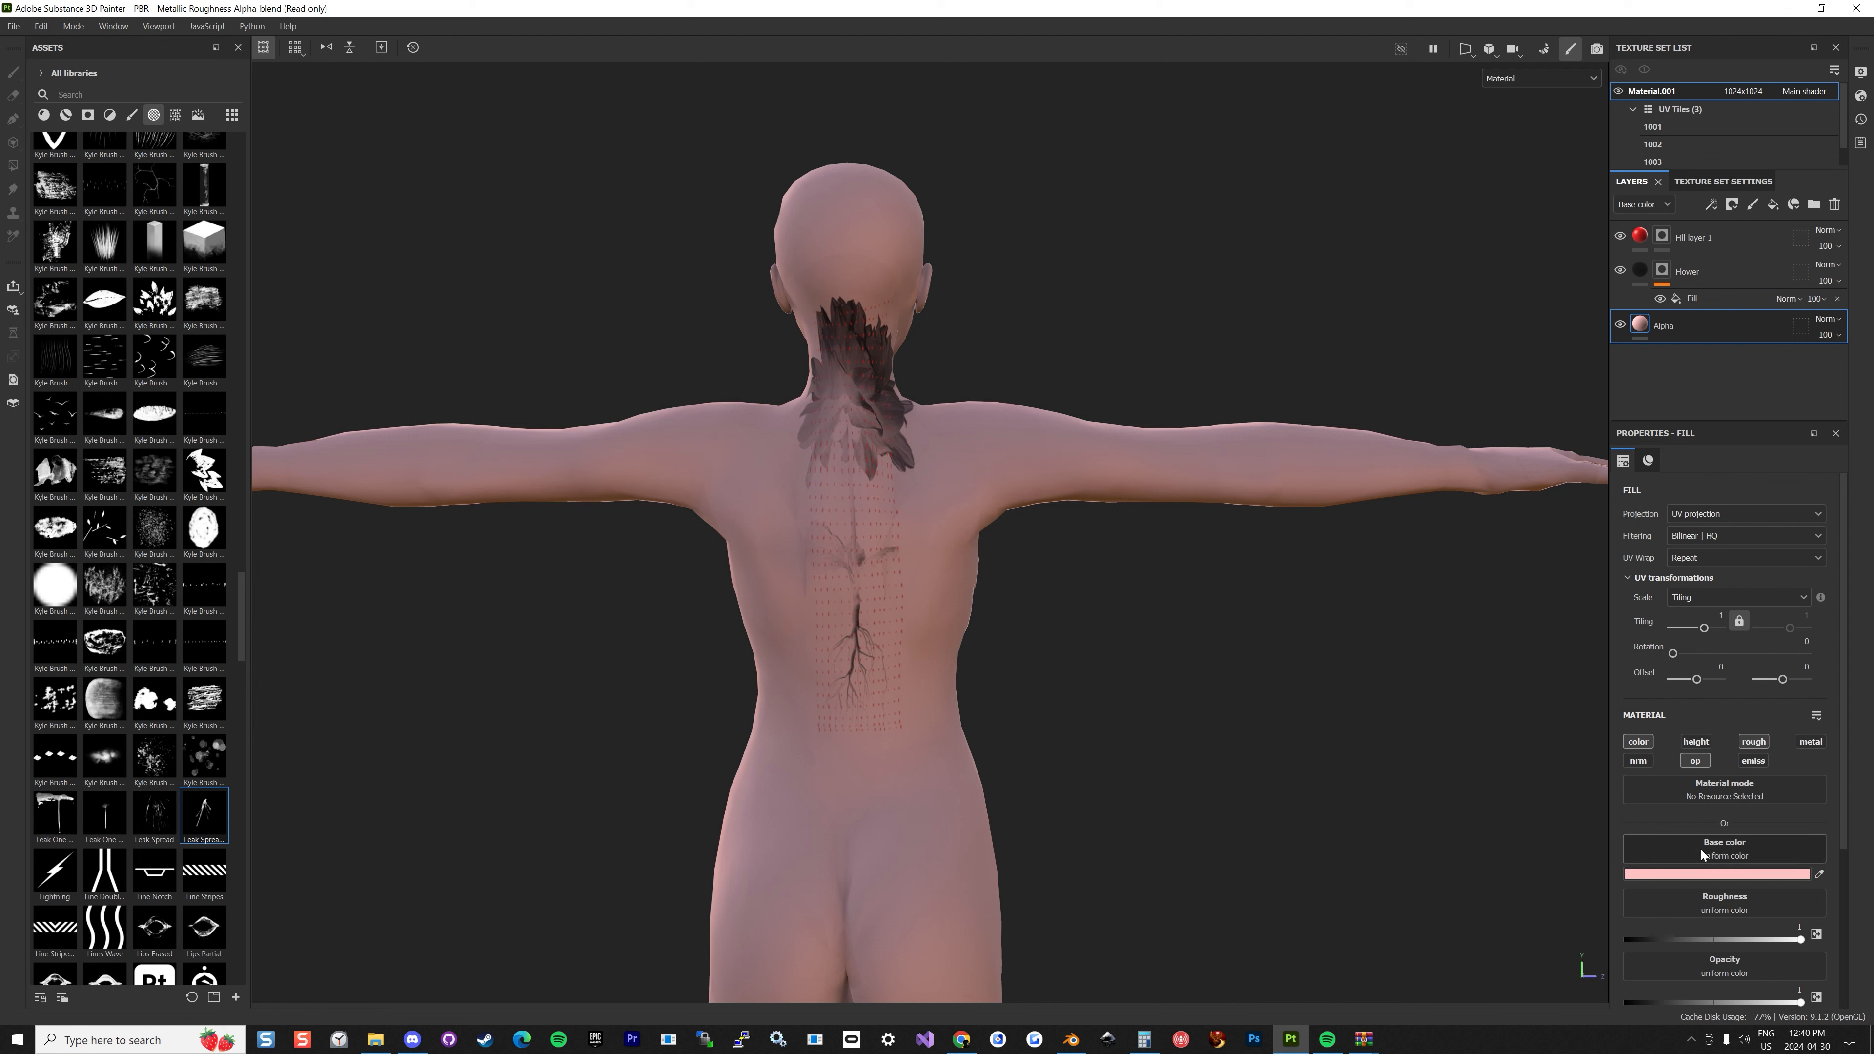
pyautogui.click(1704, 872)
pyautogui.moveTo(1527, 774); pyautogui.dragTo(1522, 876)
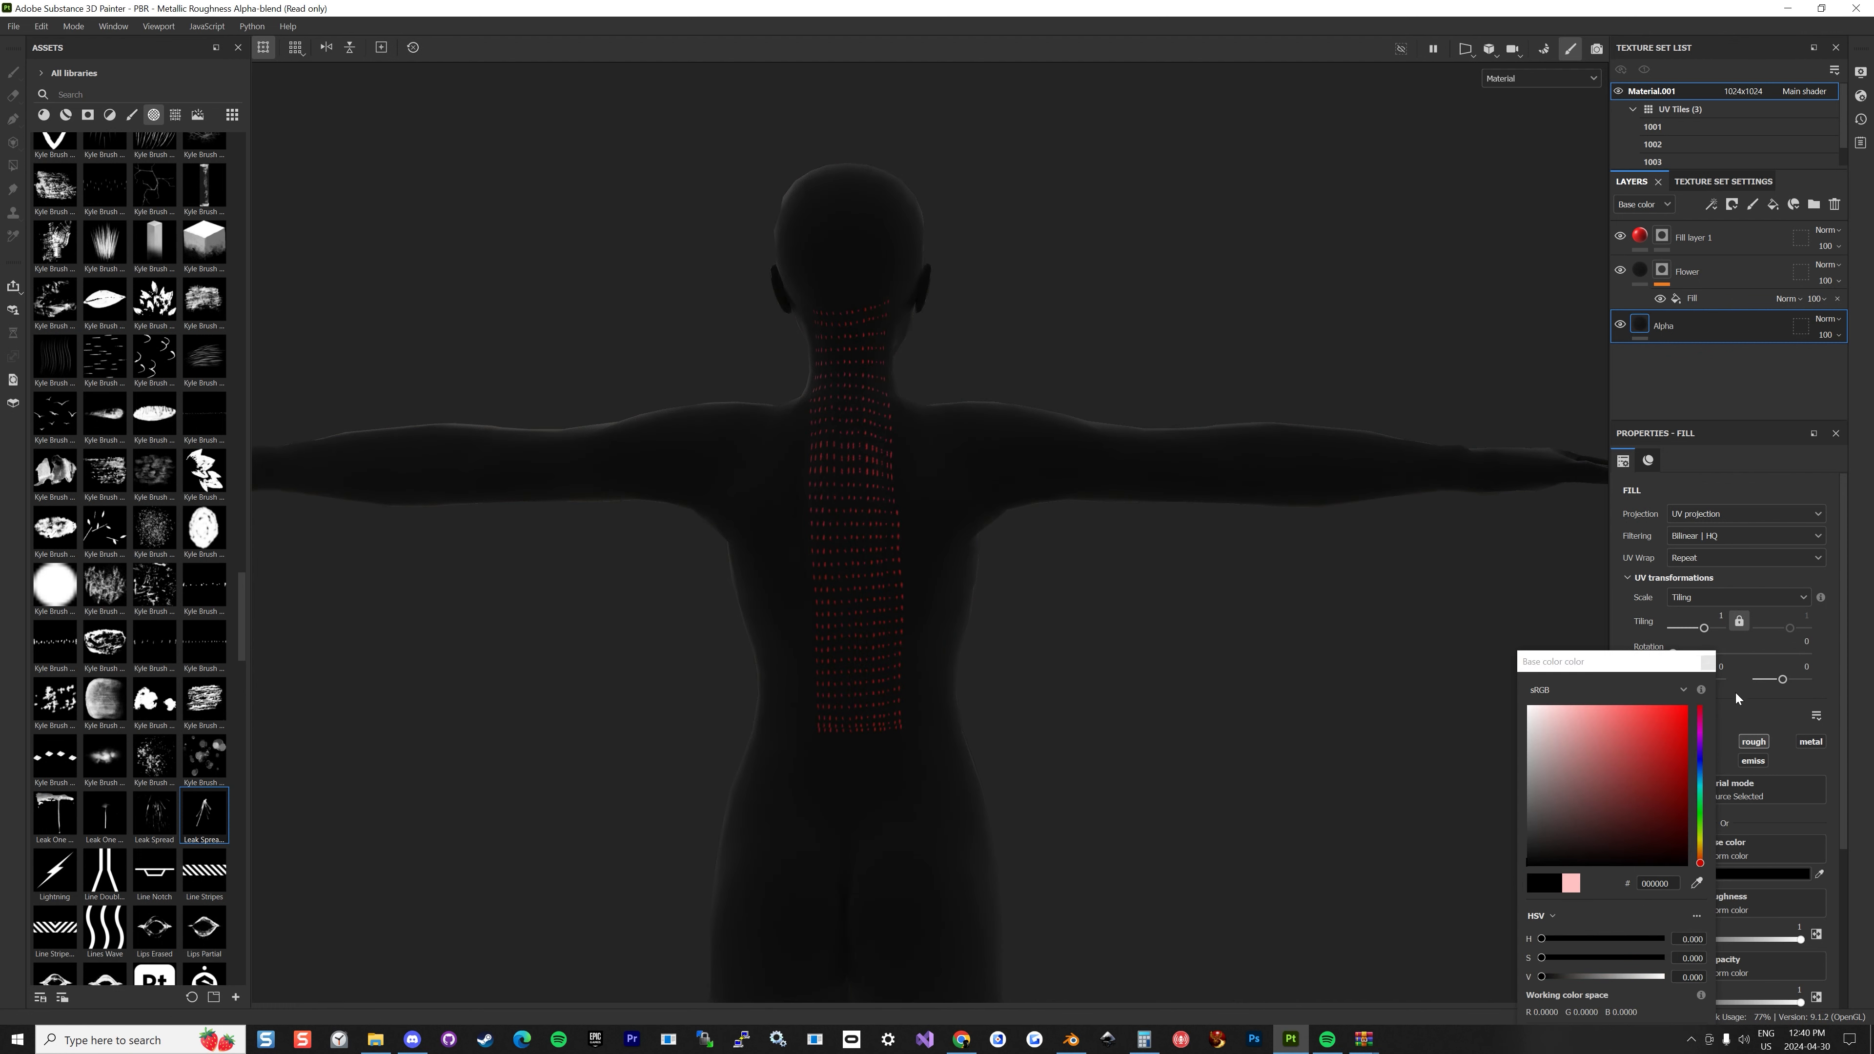
pyautogui.click(1708, 661)
# Reduce the Alpha layer's opacity channel to 0 and inspect the tattoo on the transparent body.
pyautogui.scroll(-3, 1752, 766)
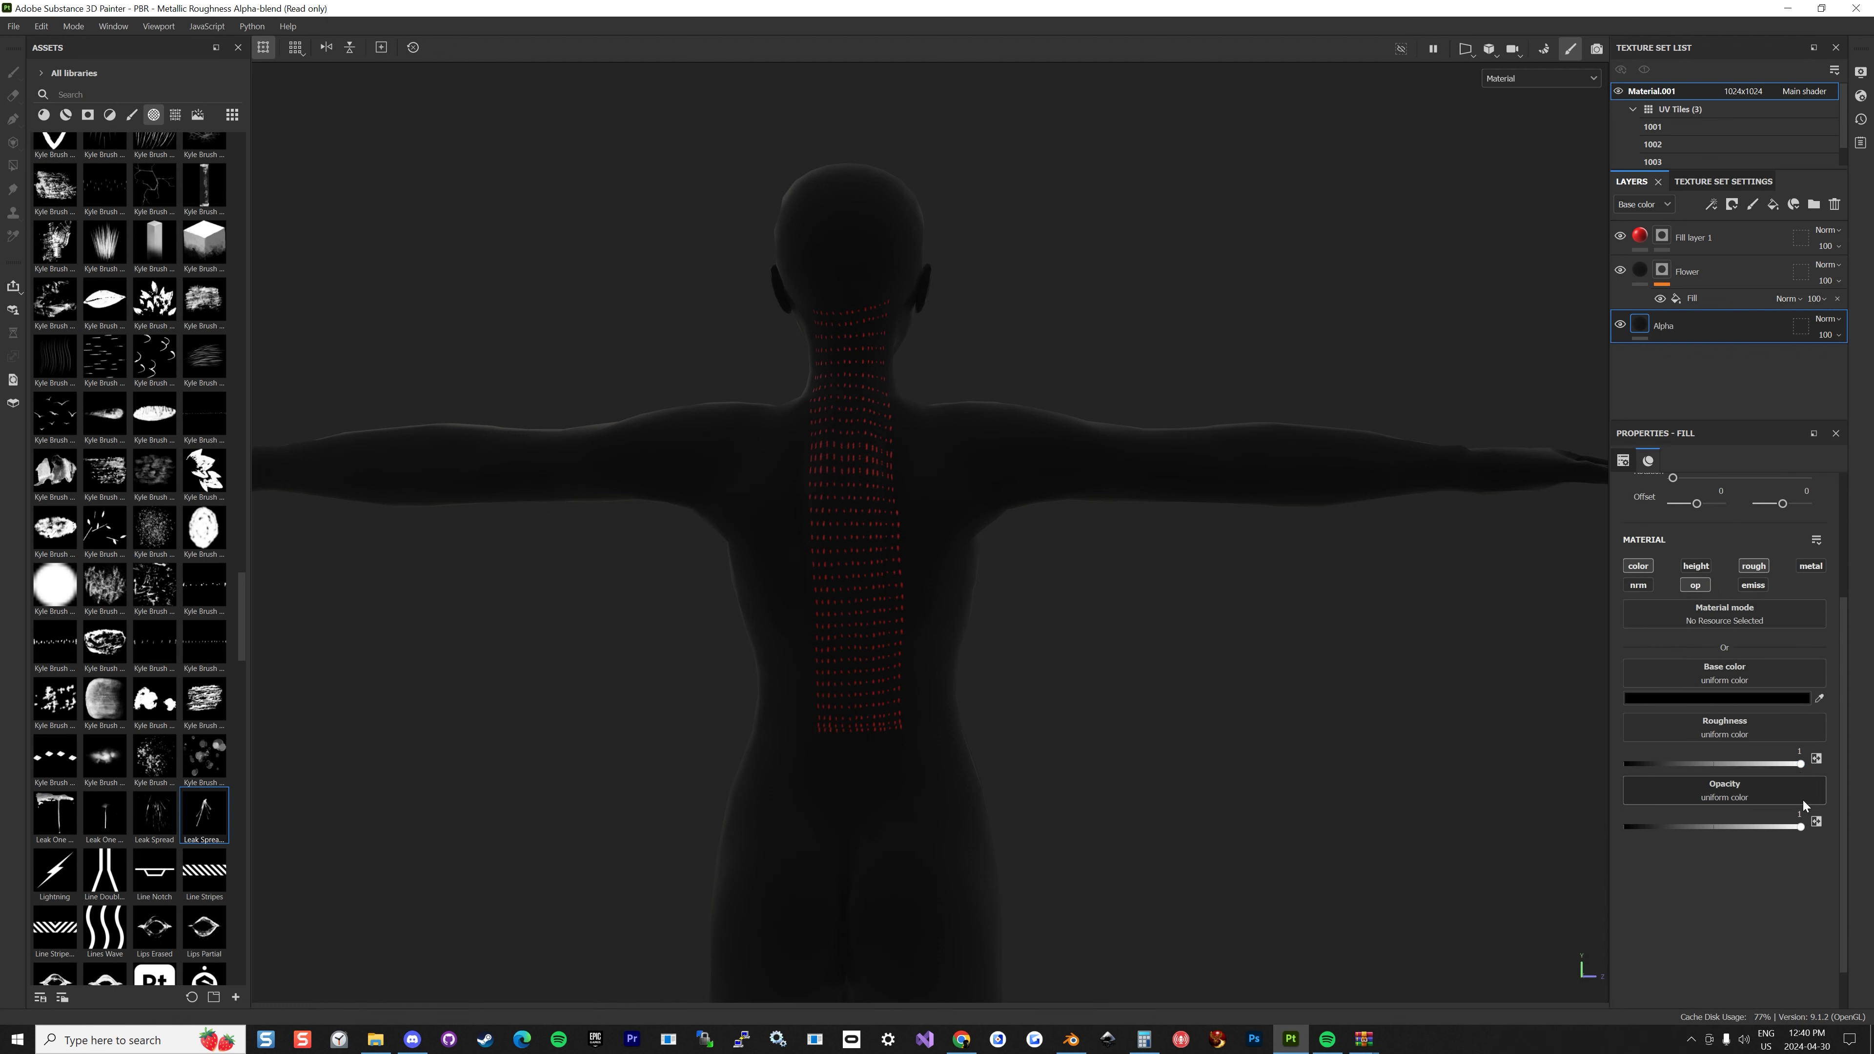
pyautogui.moveTo(1743, 829); pyautogui.dragTo(1594, 828)
pyautogui.scroll(3, 800, 538)
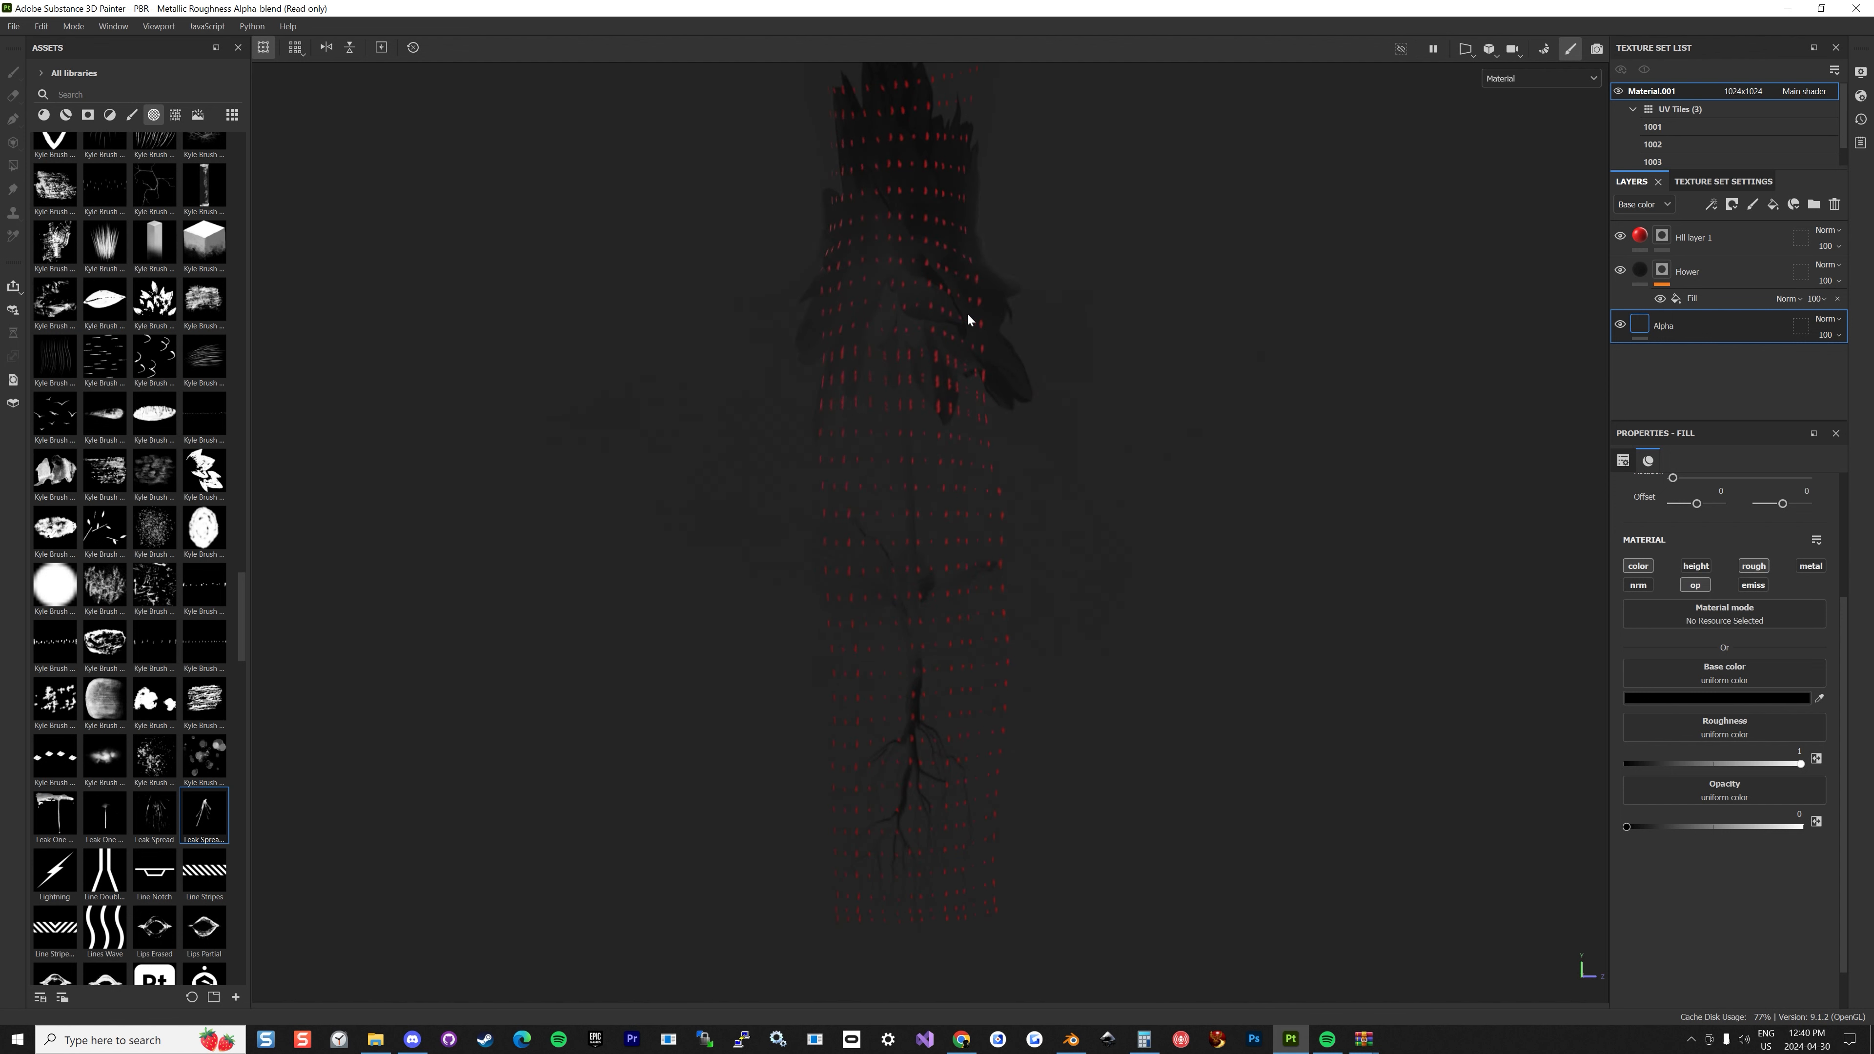
pyautogui.scroll(-2, 968, 319)
pyautogui.keyDown('alt'); pyautogui.moveTo(889, 381); pyautogui.dragTo(806, 401); pyautogui.keyUp('alt')
# Start a texture export and set its output directory to D:/Projects/SubstancePainter/Tattoo/Texture.
pyautogui.click(13, 26)
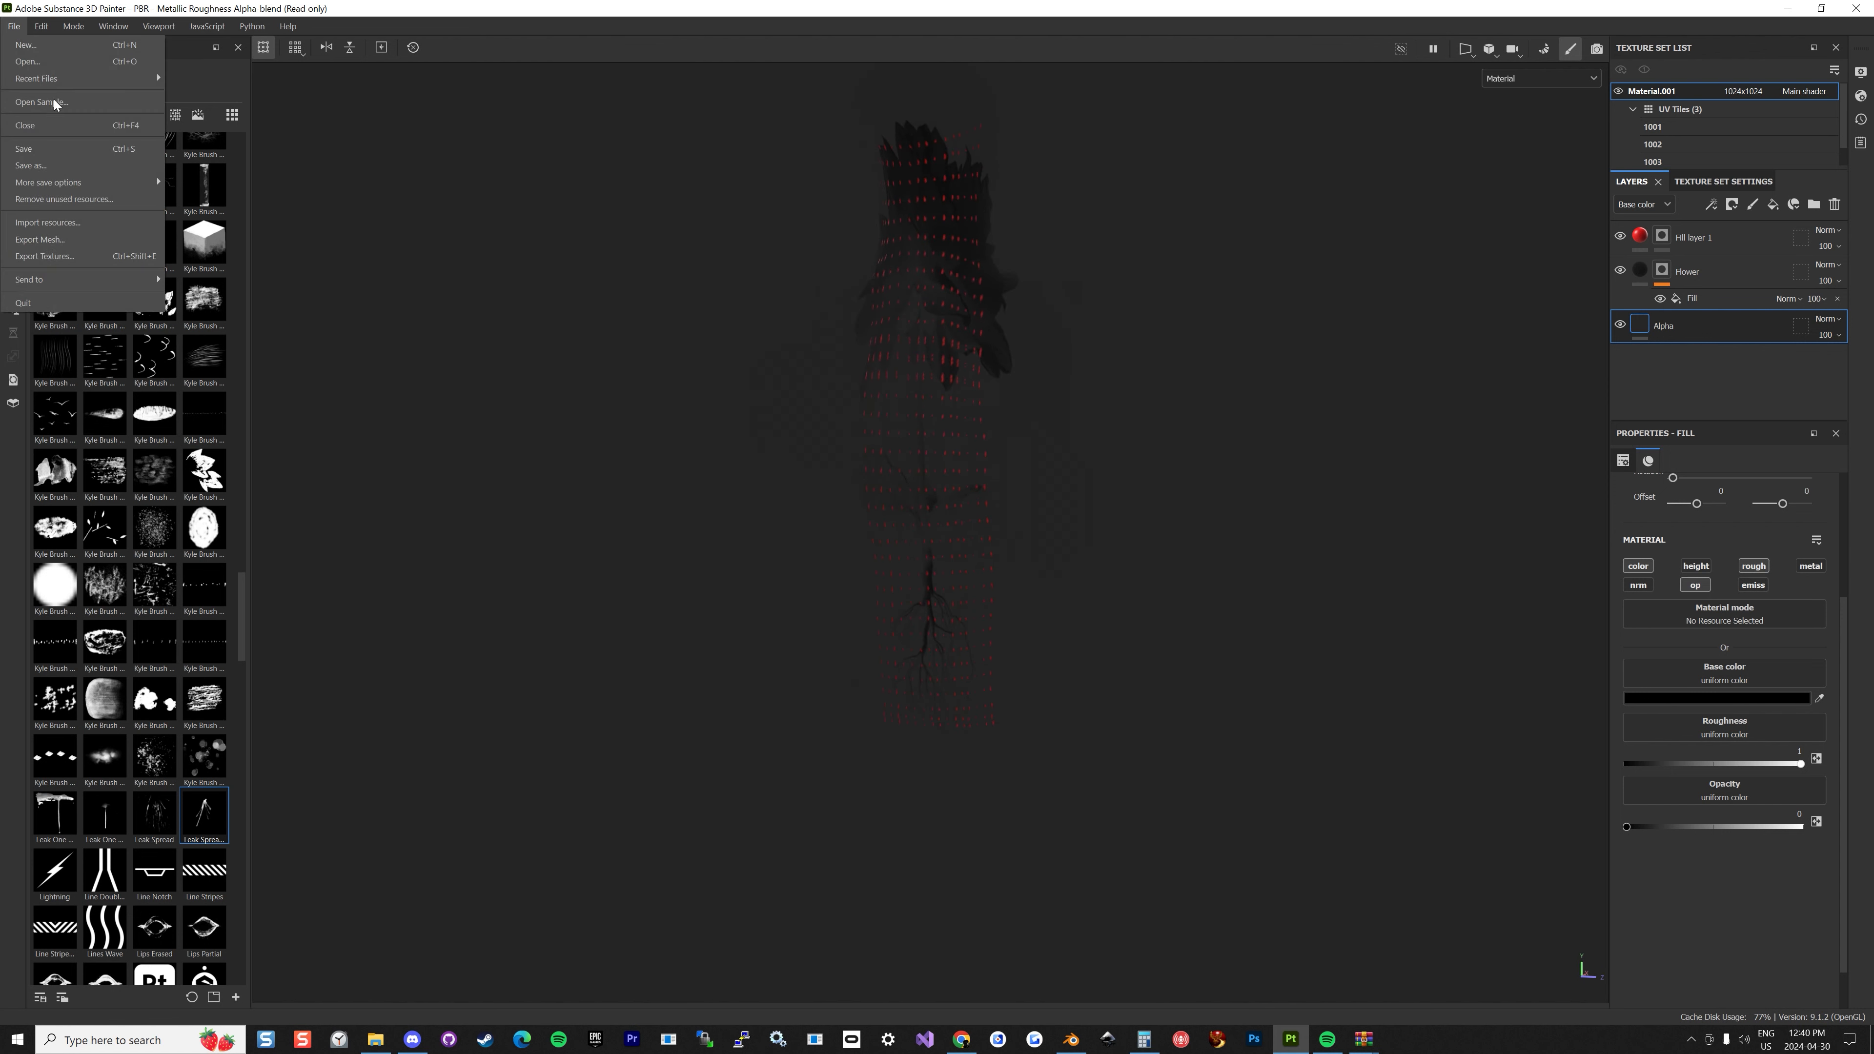
pyautogui.click(70, 255)
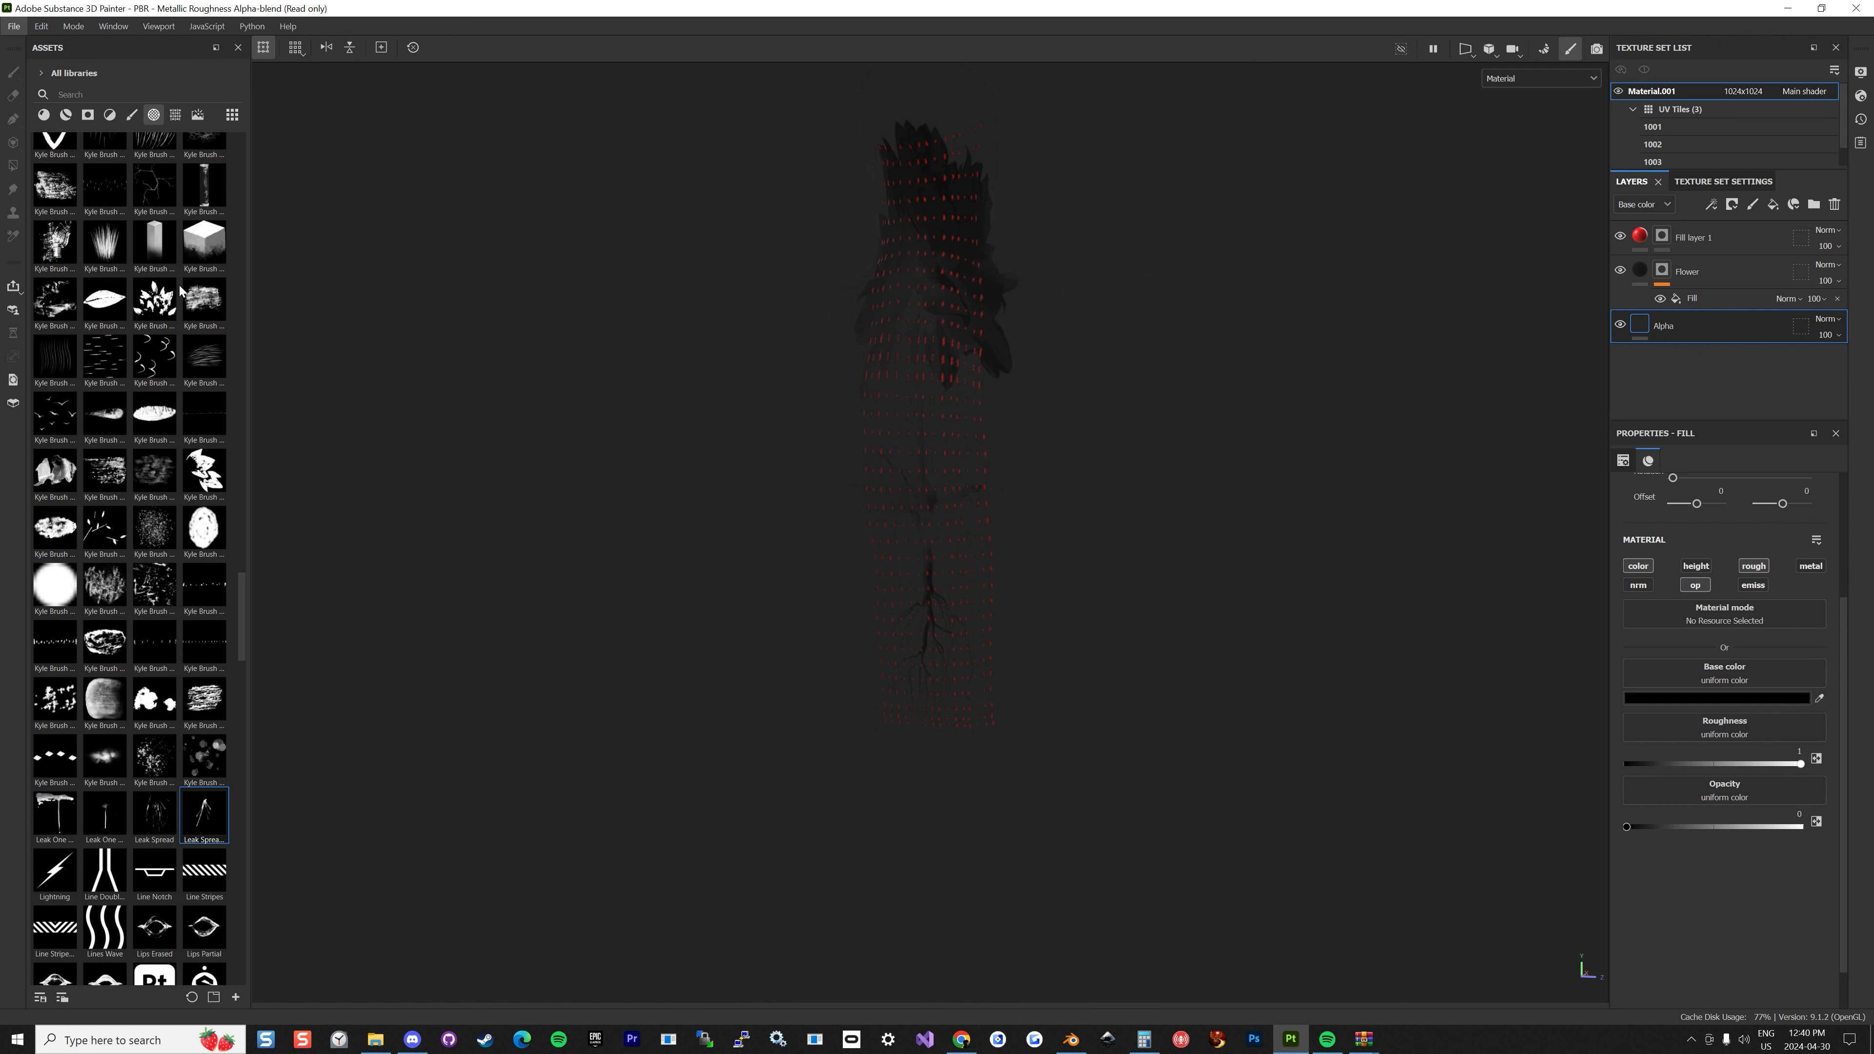
pyautogui.click(1010, 332)
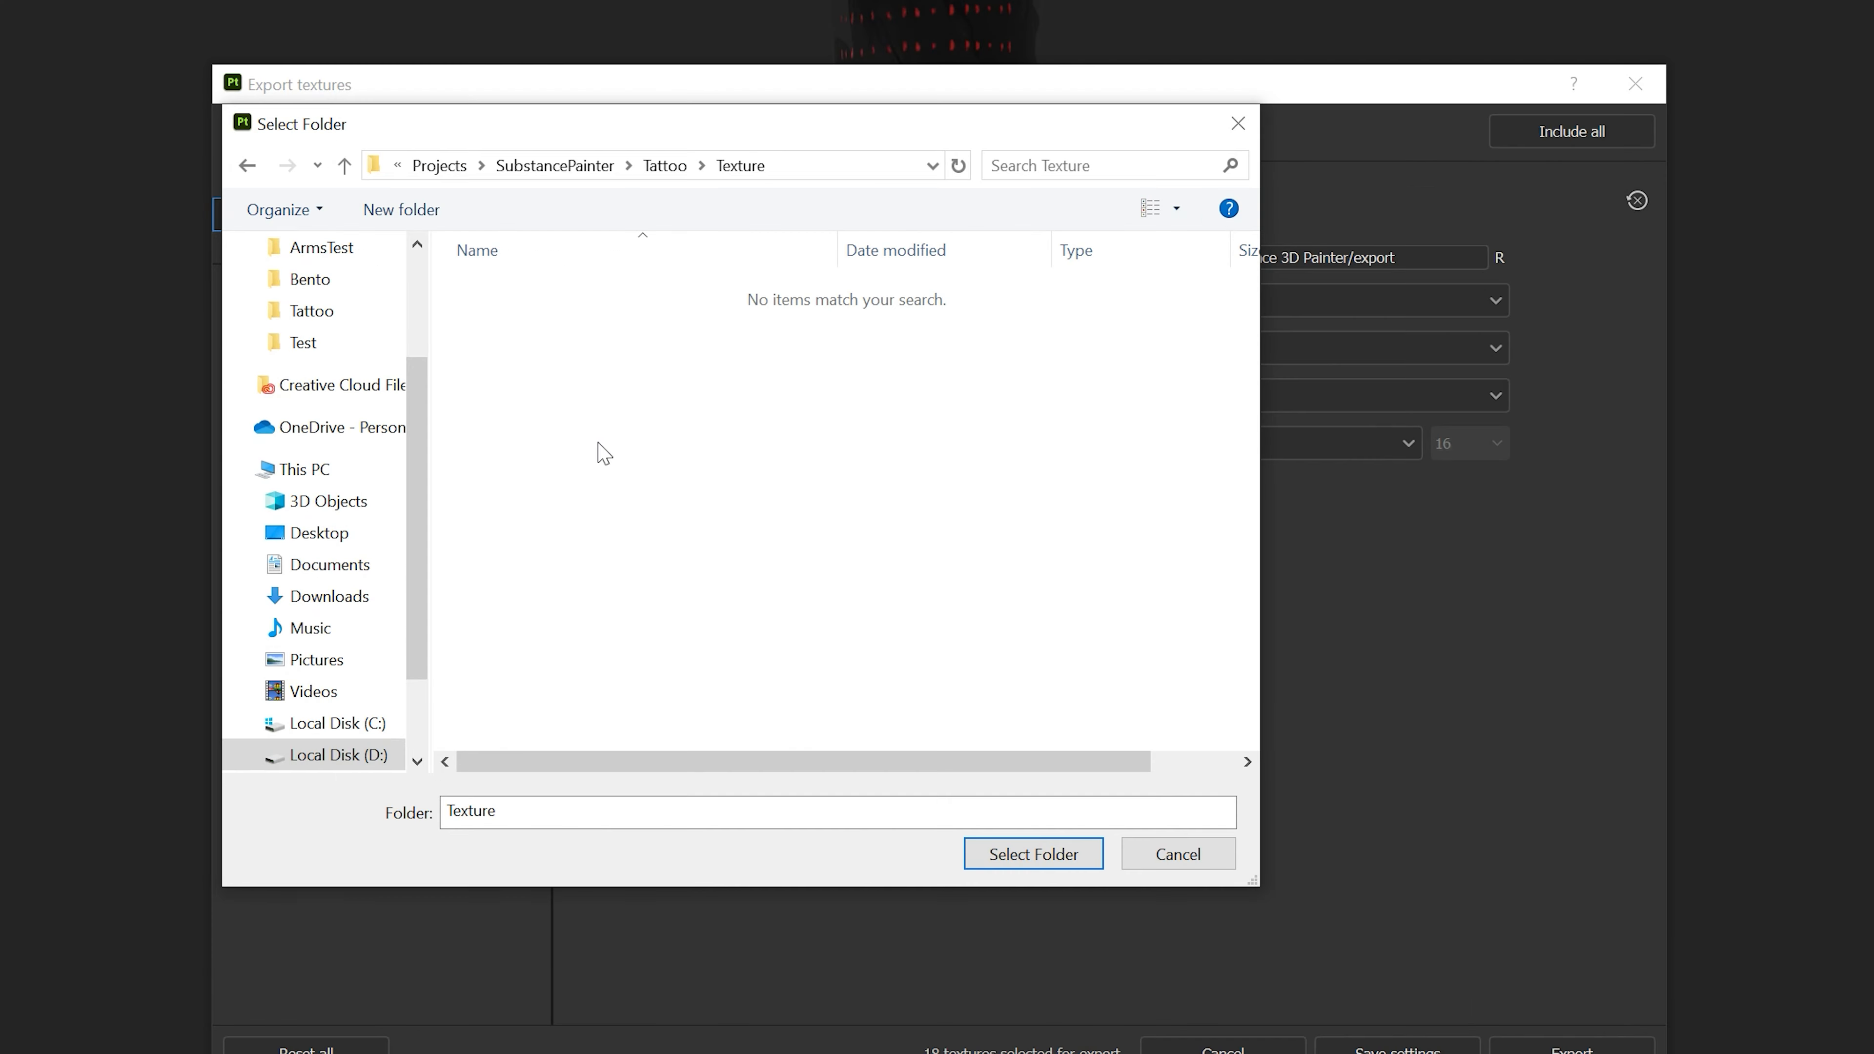
pyautogui.click(989, 666)
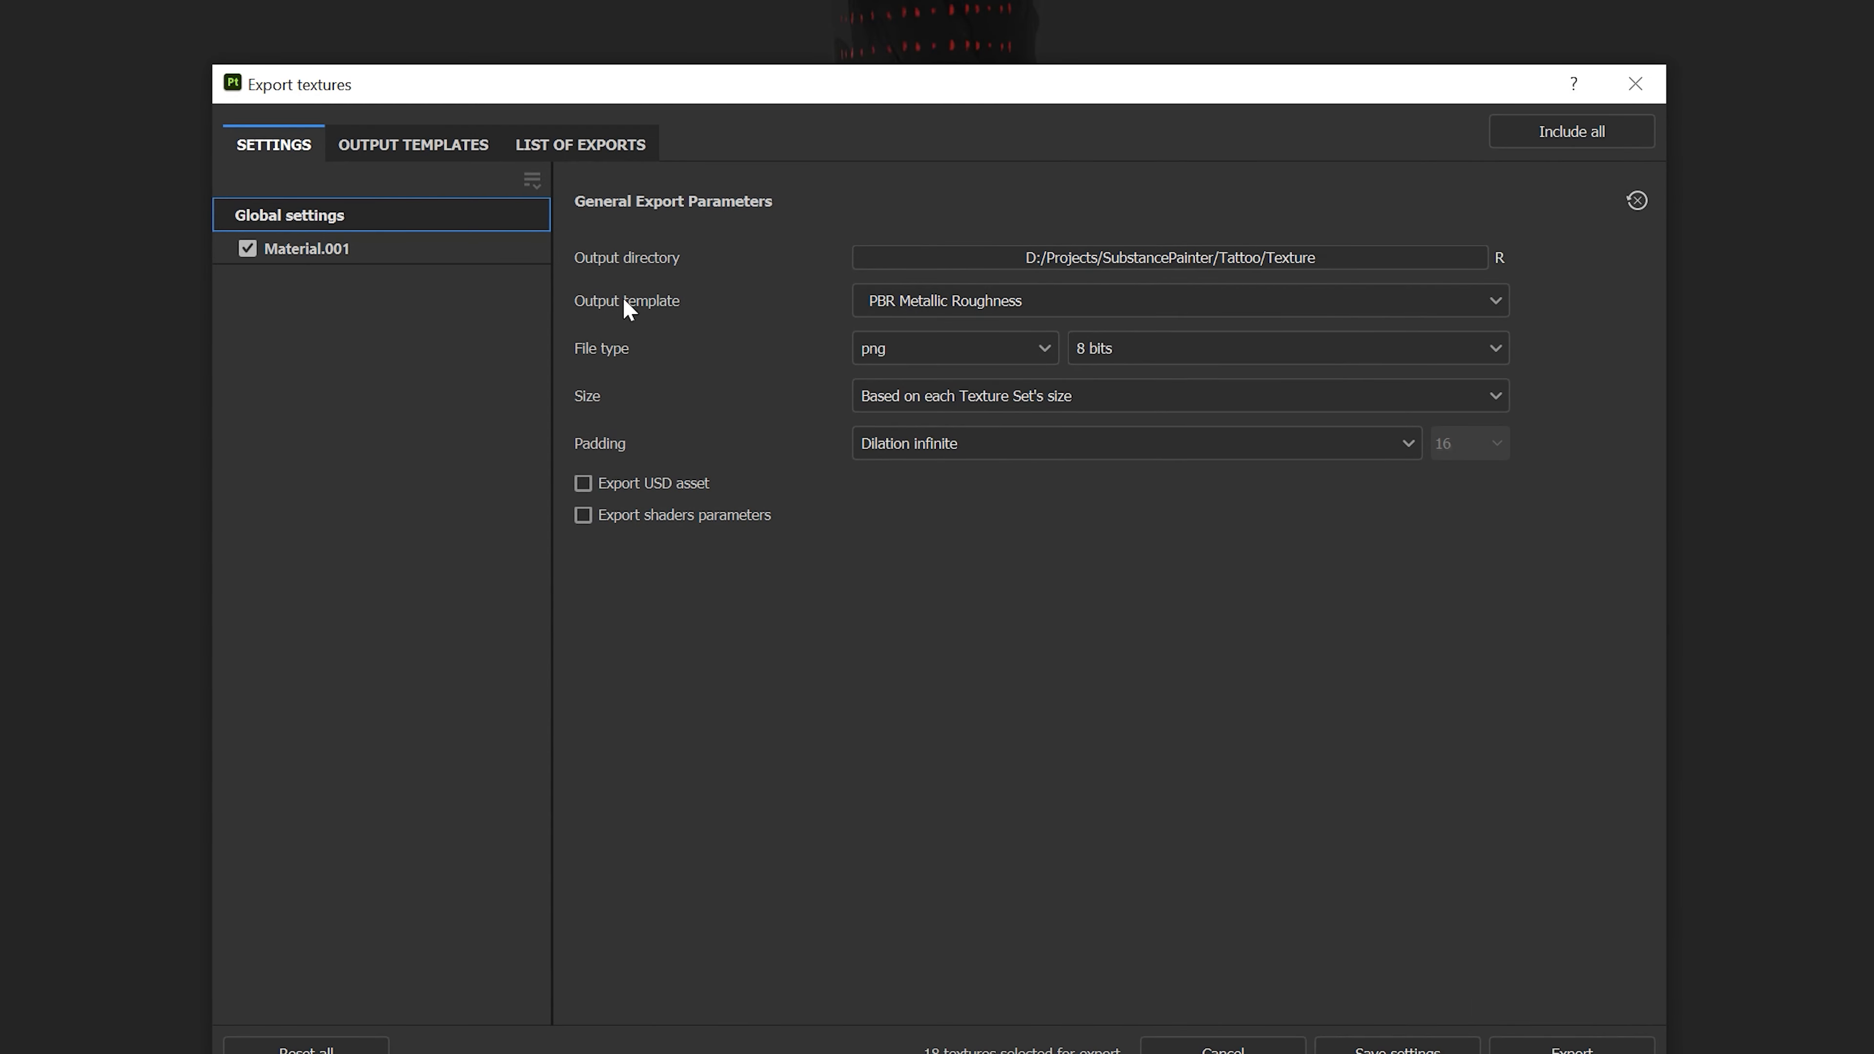
# Remove the output map from the existing SL_Tattoo export preset and delete that preset.
pyautogui.click(411, 142)
pyautogui.click(311, 768)
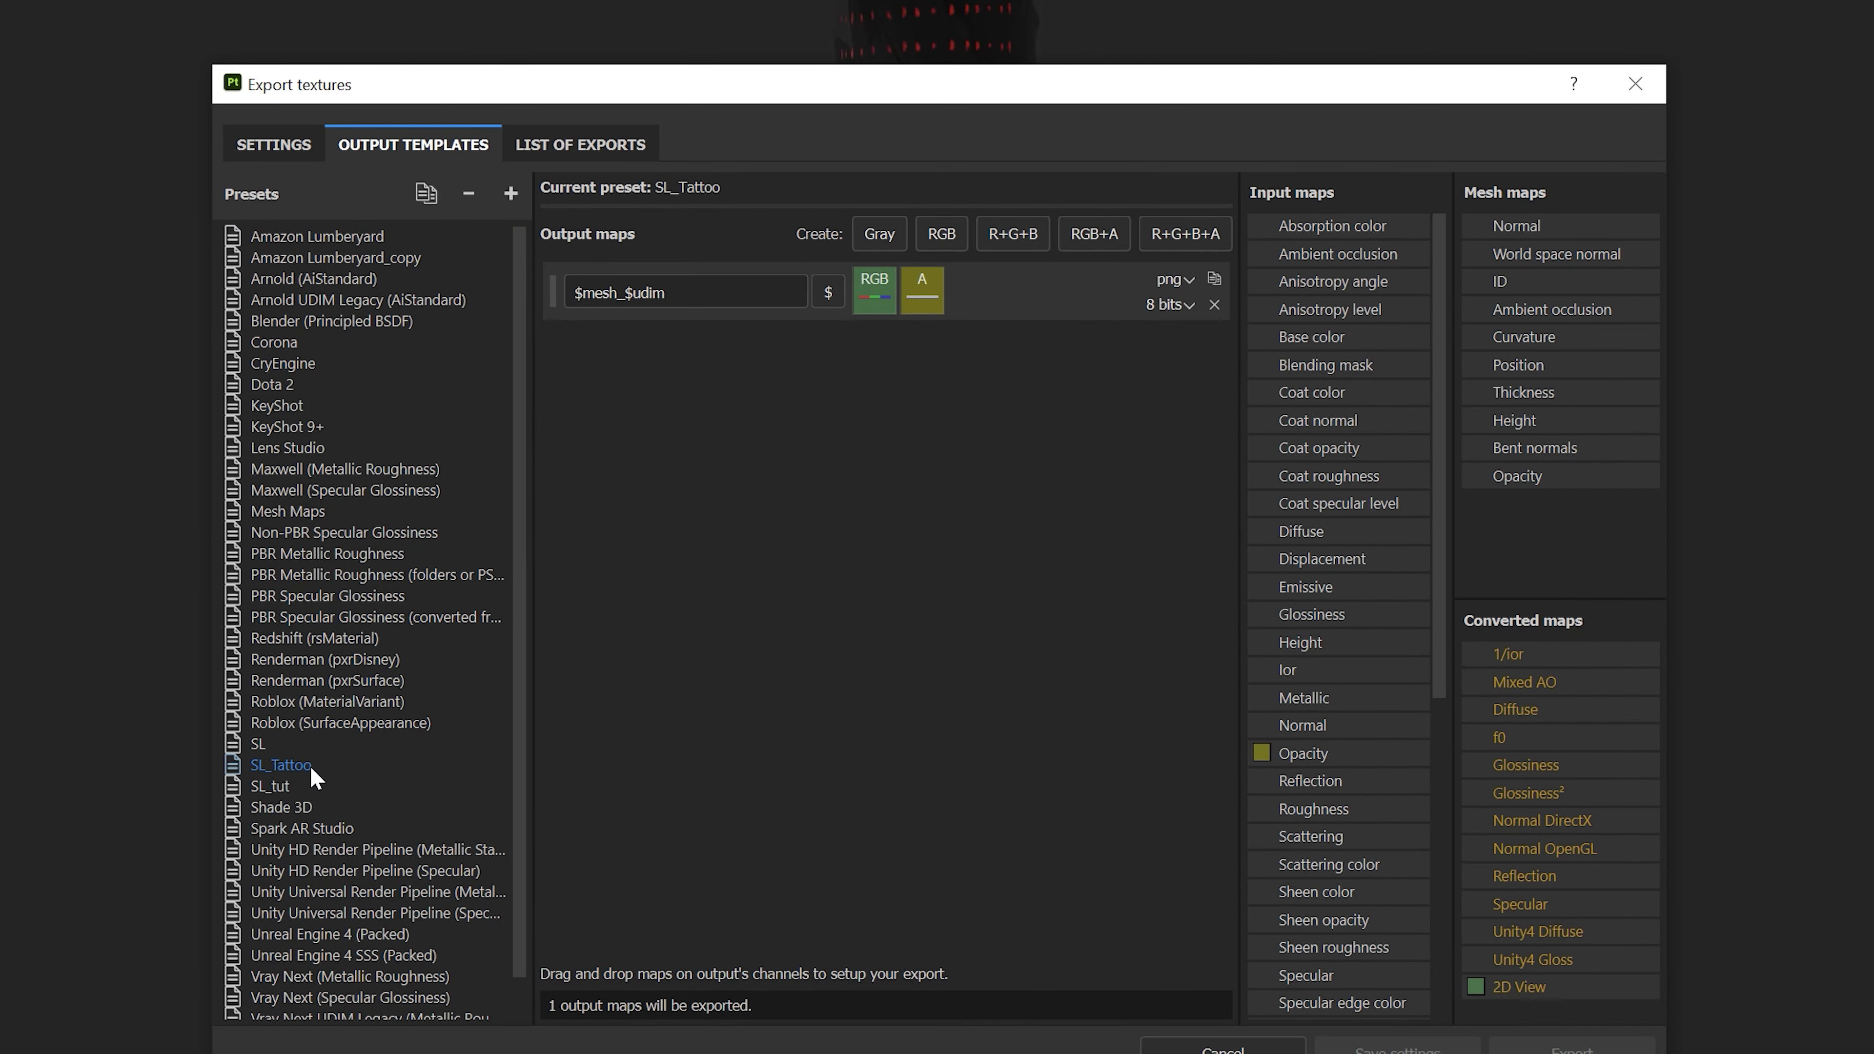
pyautogui.click(1214, 305)
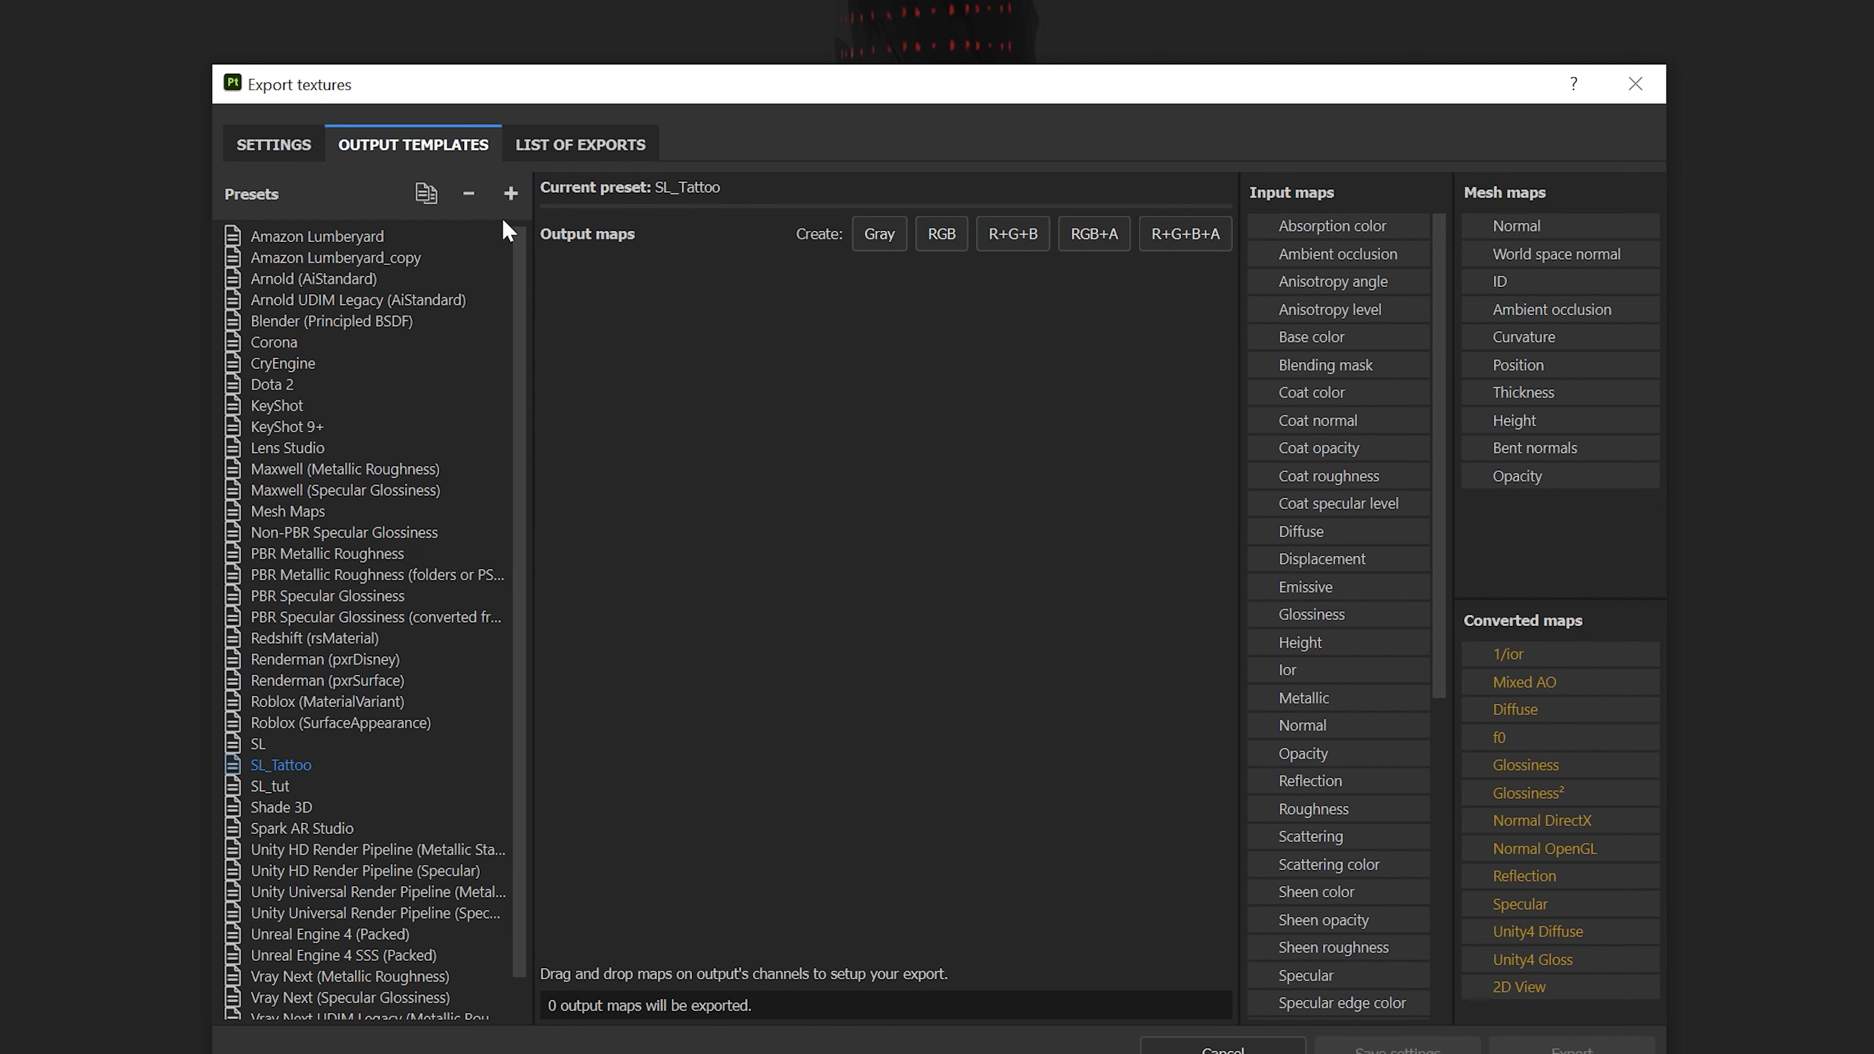
pyautogui.click(468, 193)
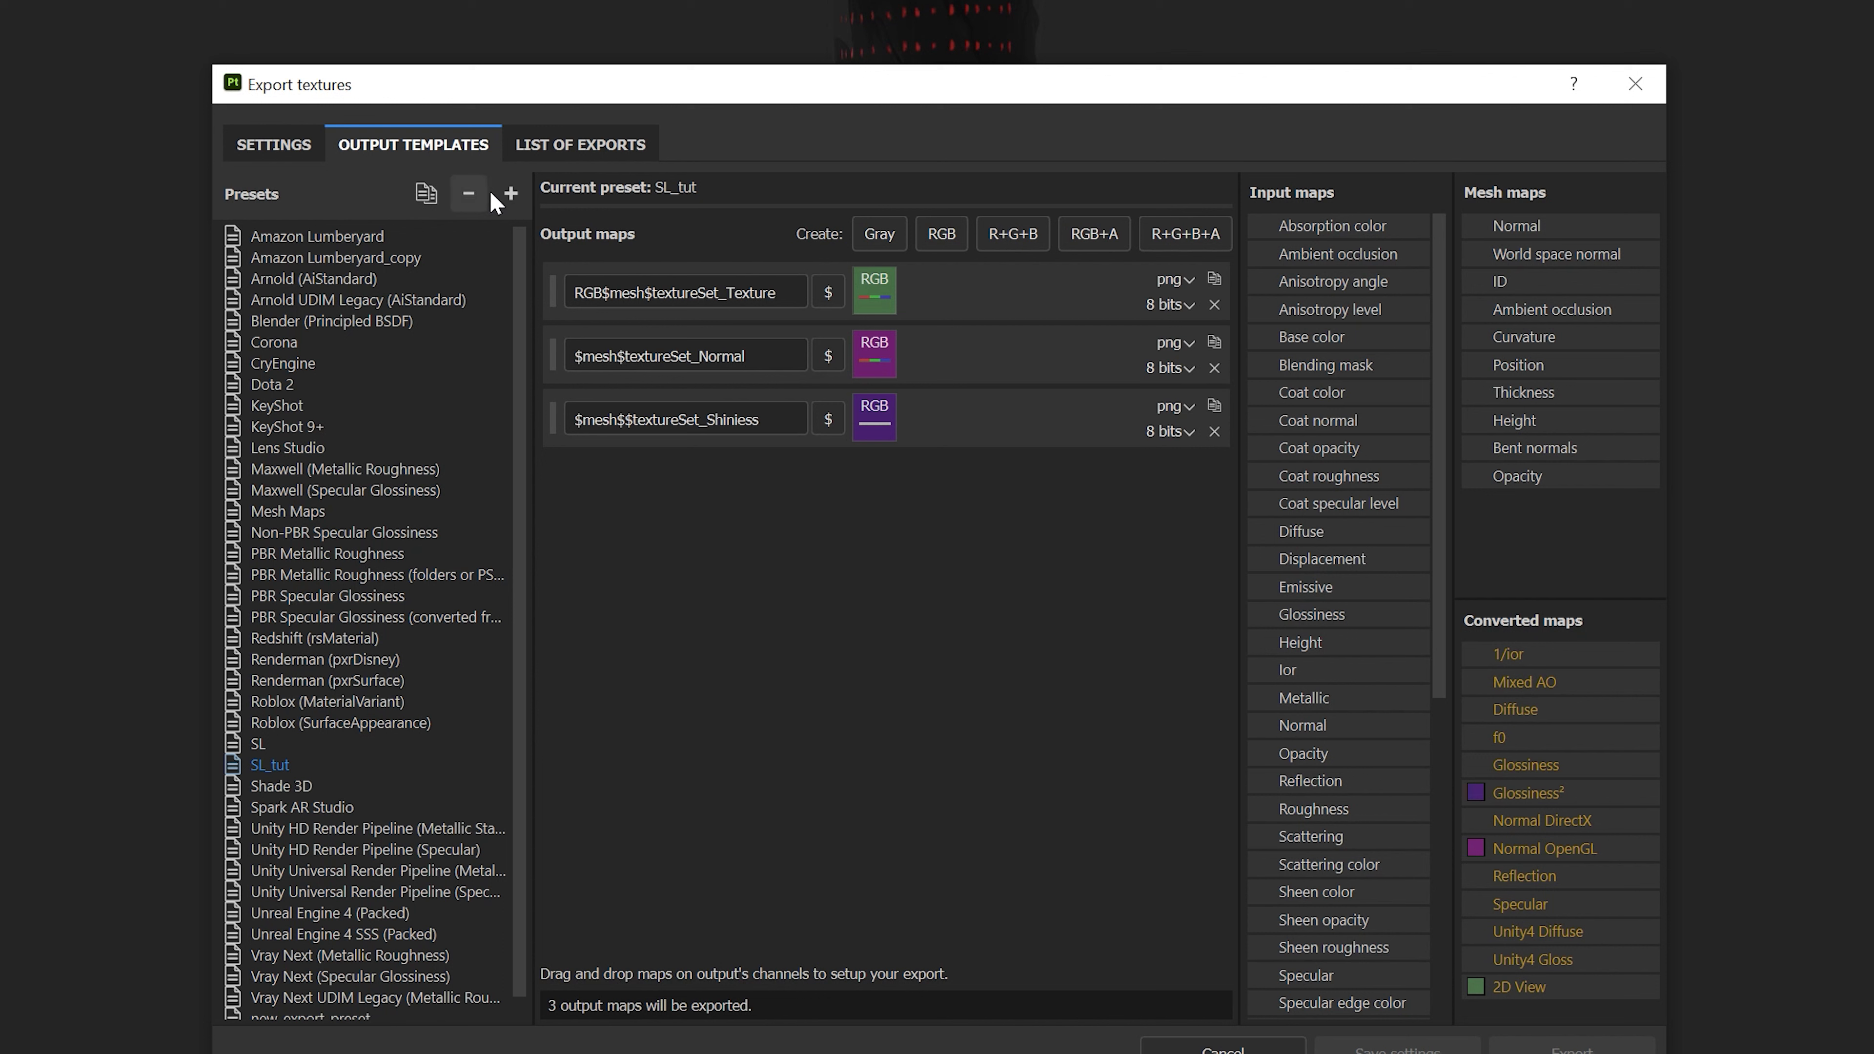
# Create a new export preset named SL_Tattoo.
pyautogui.click(511, 193)
pyautogui.doubleClick(293, 1004)
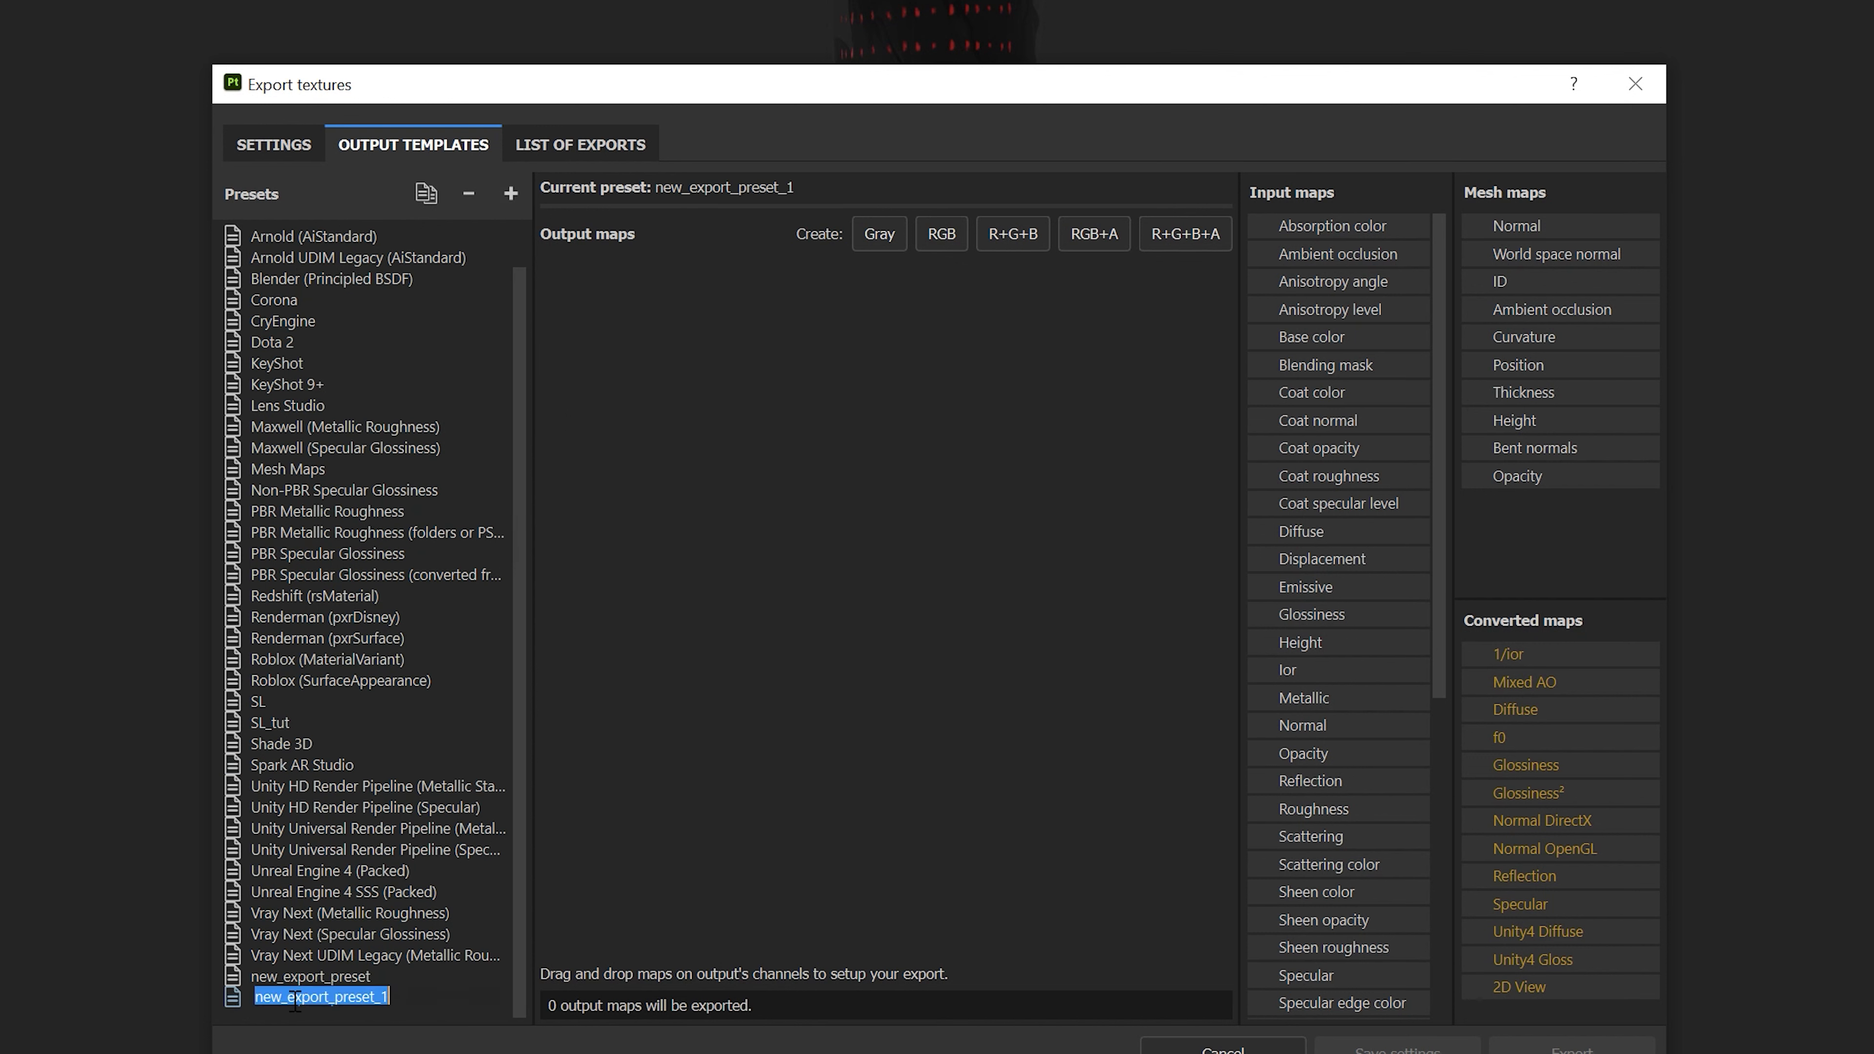
pyautogui.write('SL_Ta')
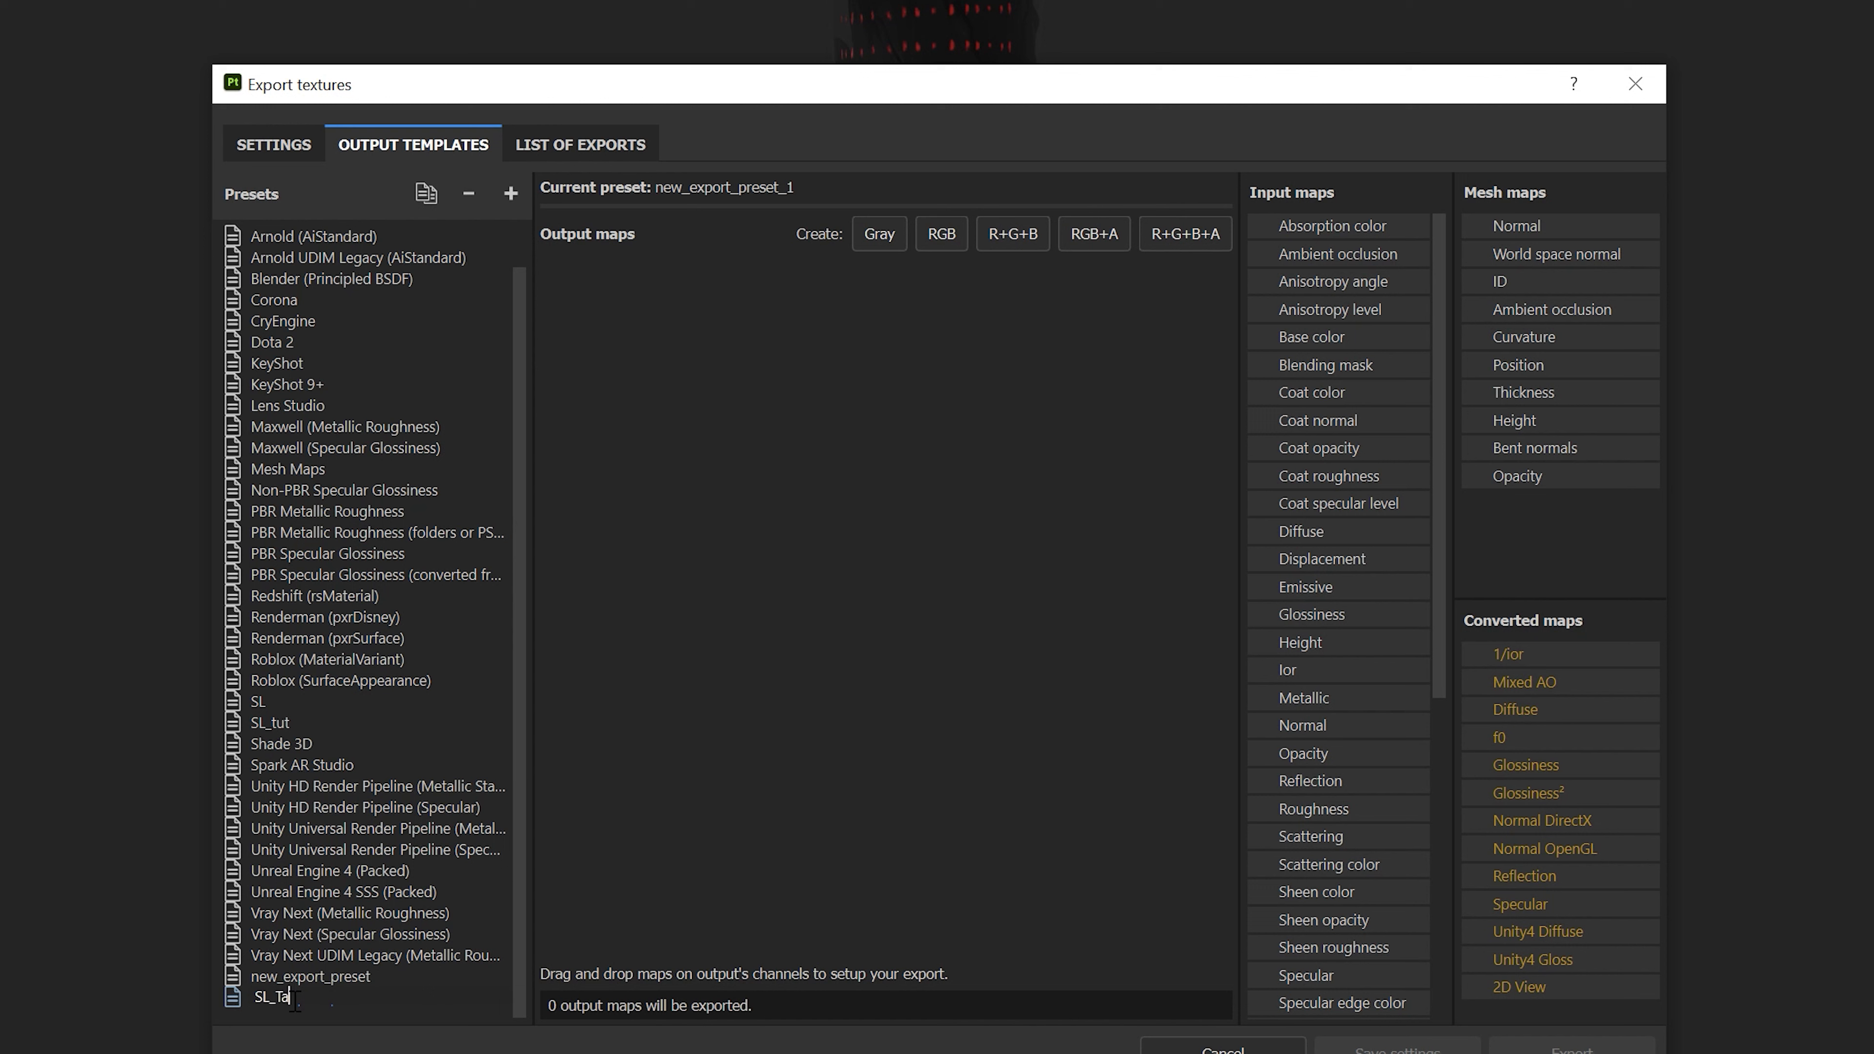
pyautogui.write('ttoo')
pyautogui.press('Return')
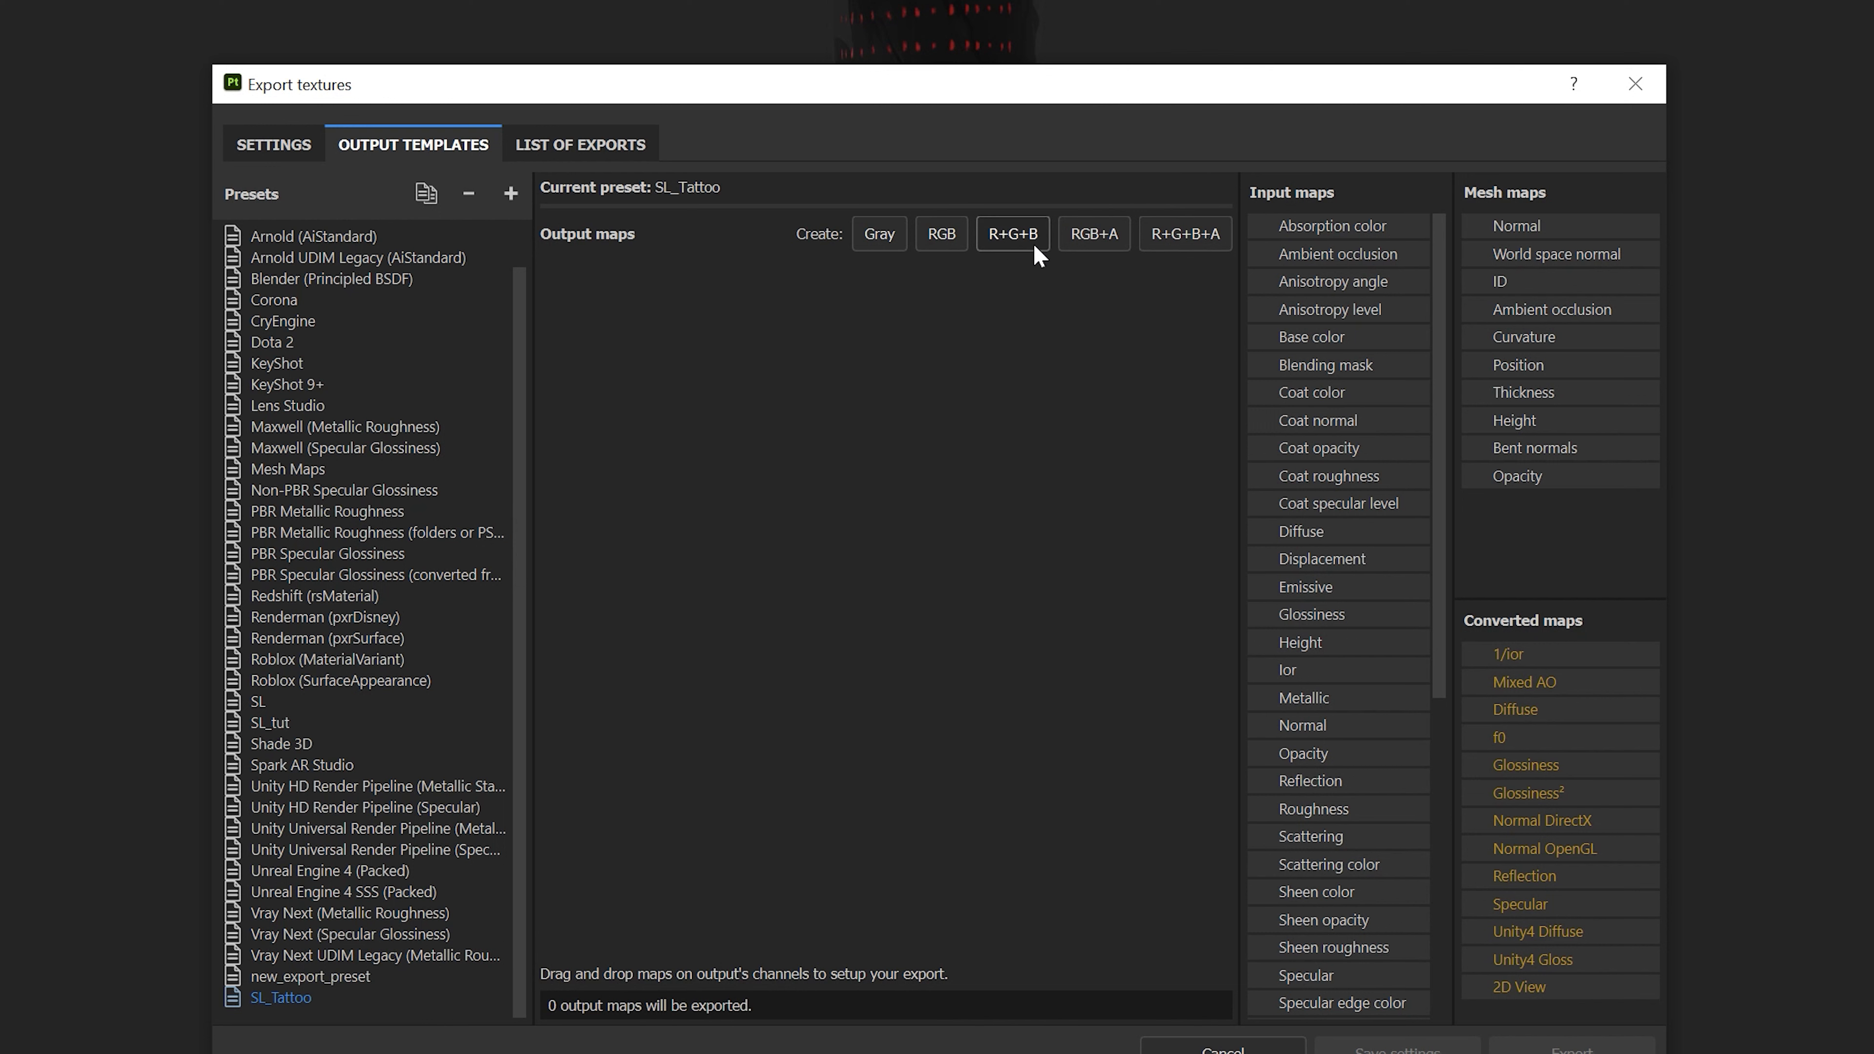
# Add an RGB+A output map using 2D View's RGB channels for color and Opacity's gray channel for alpha.
pyautogui.click(1096, 234)
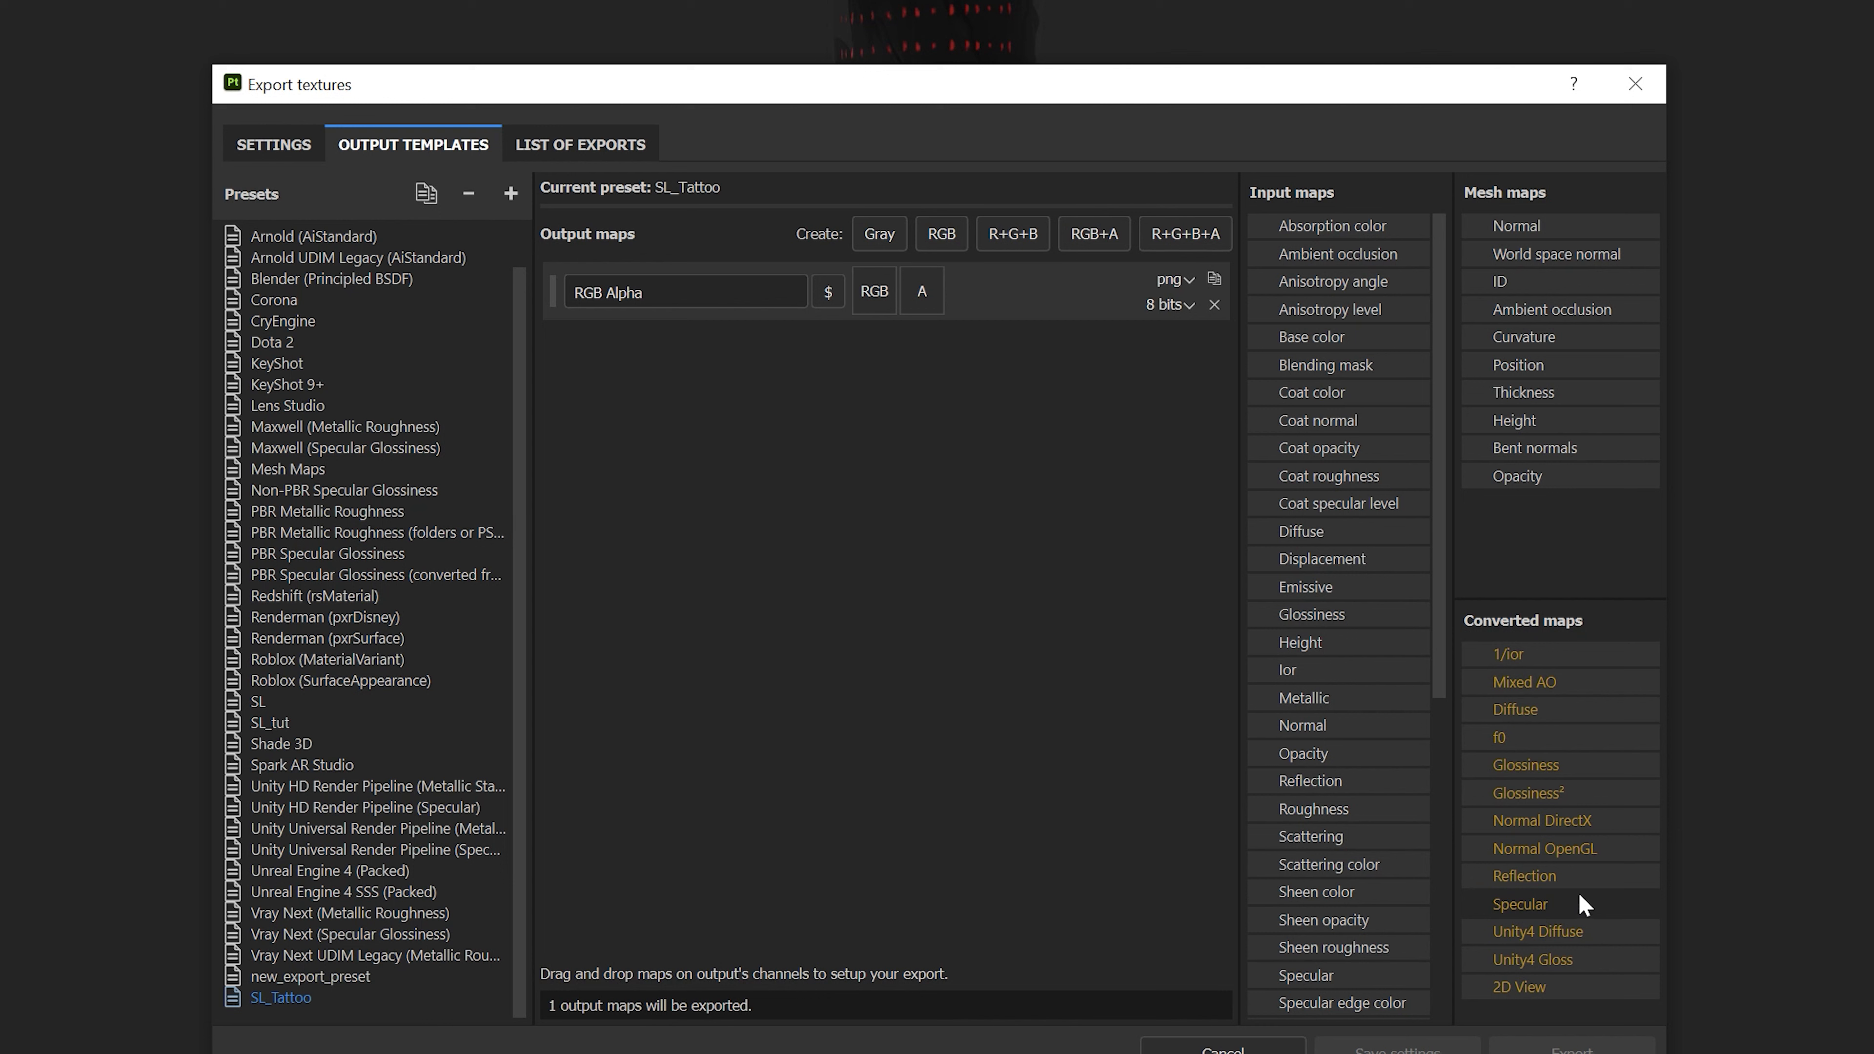
pyautogui.moveTo(1559, 990); pyautogui.dragTo(883, 310)
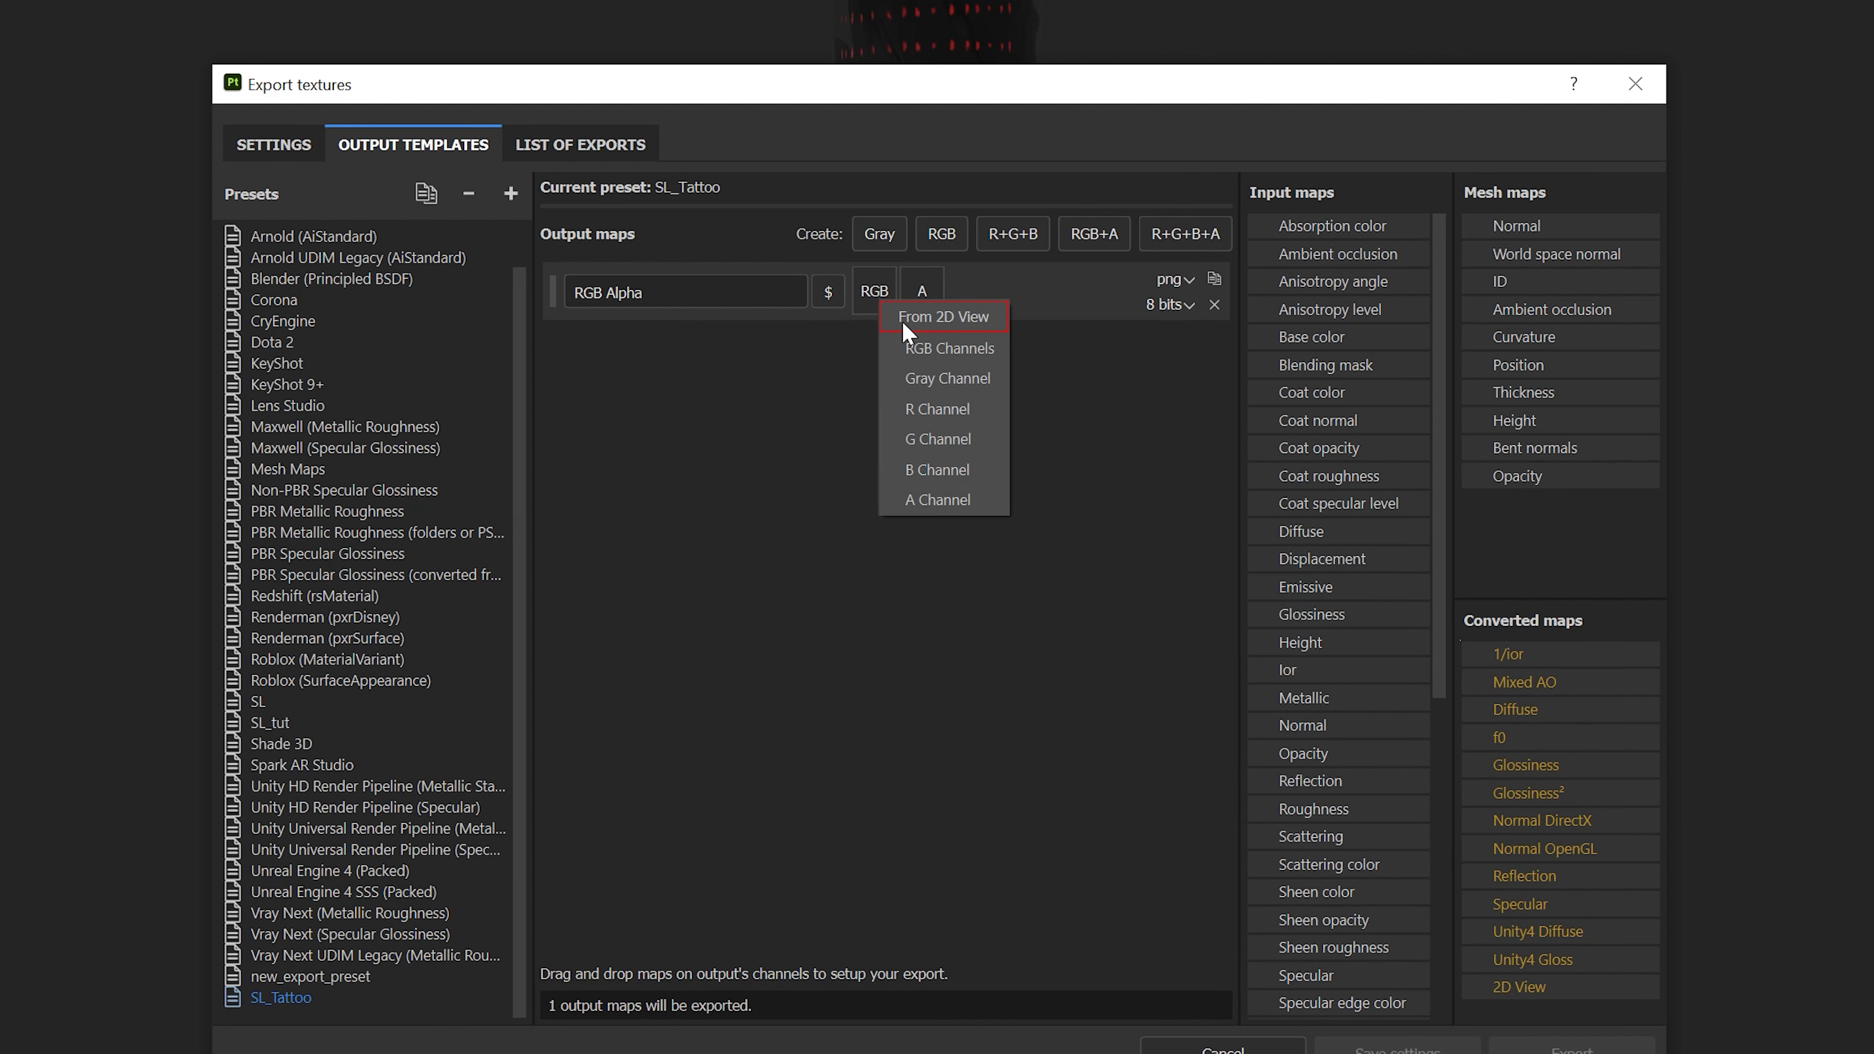
pyautogui.click(912, 350)
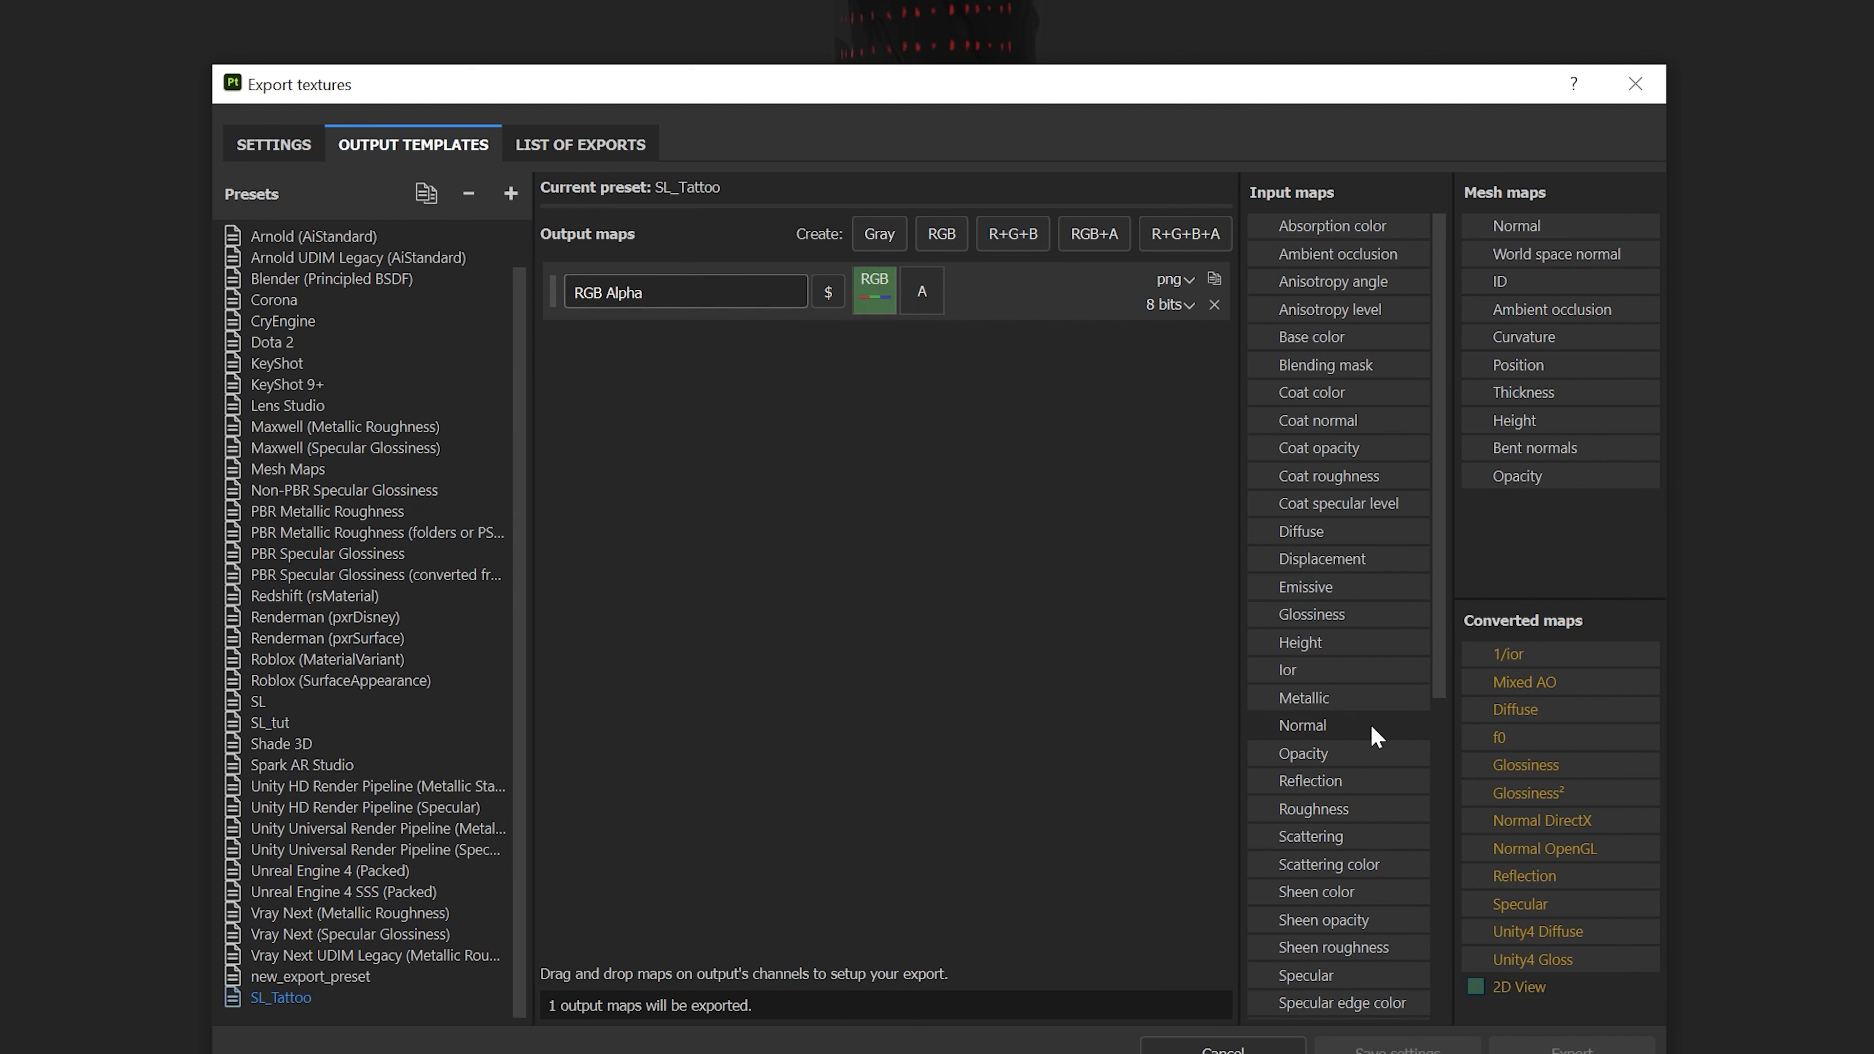
pyautogui.moveTo(1357, 759); pyautogui.dragTo(924, 290)
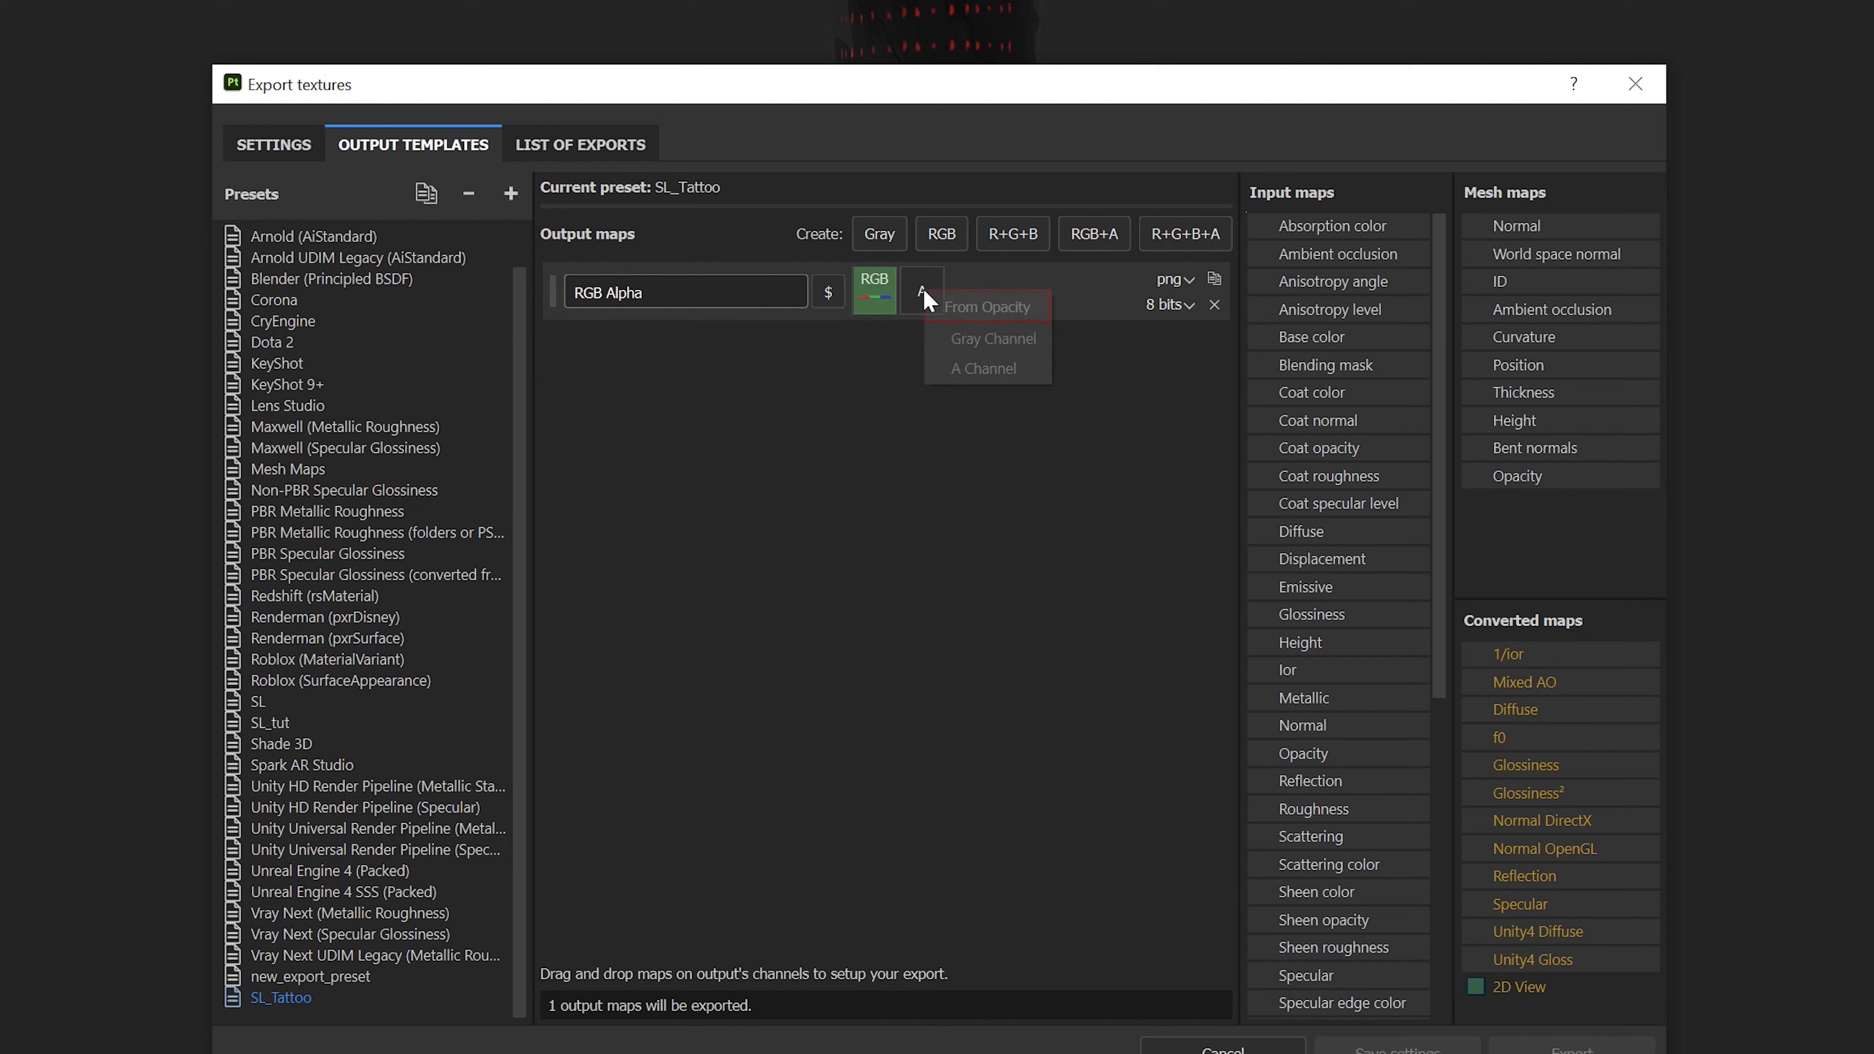
pyautogui.click(959, 341)
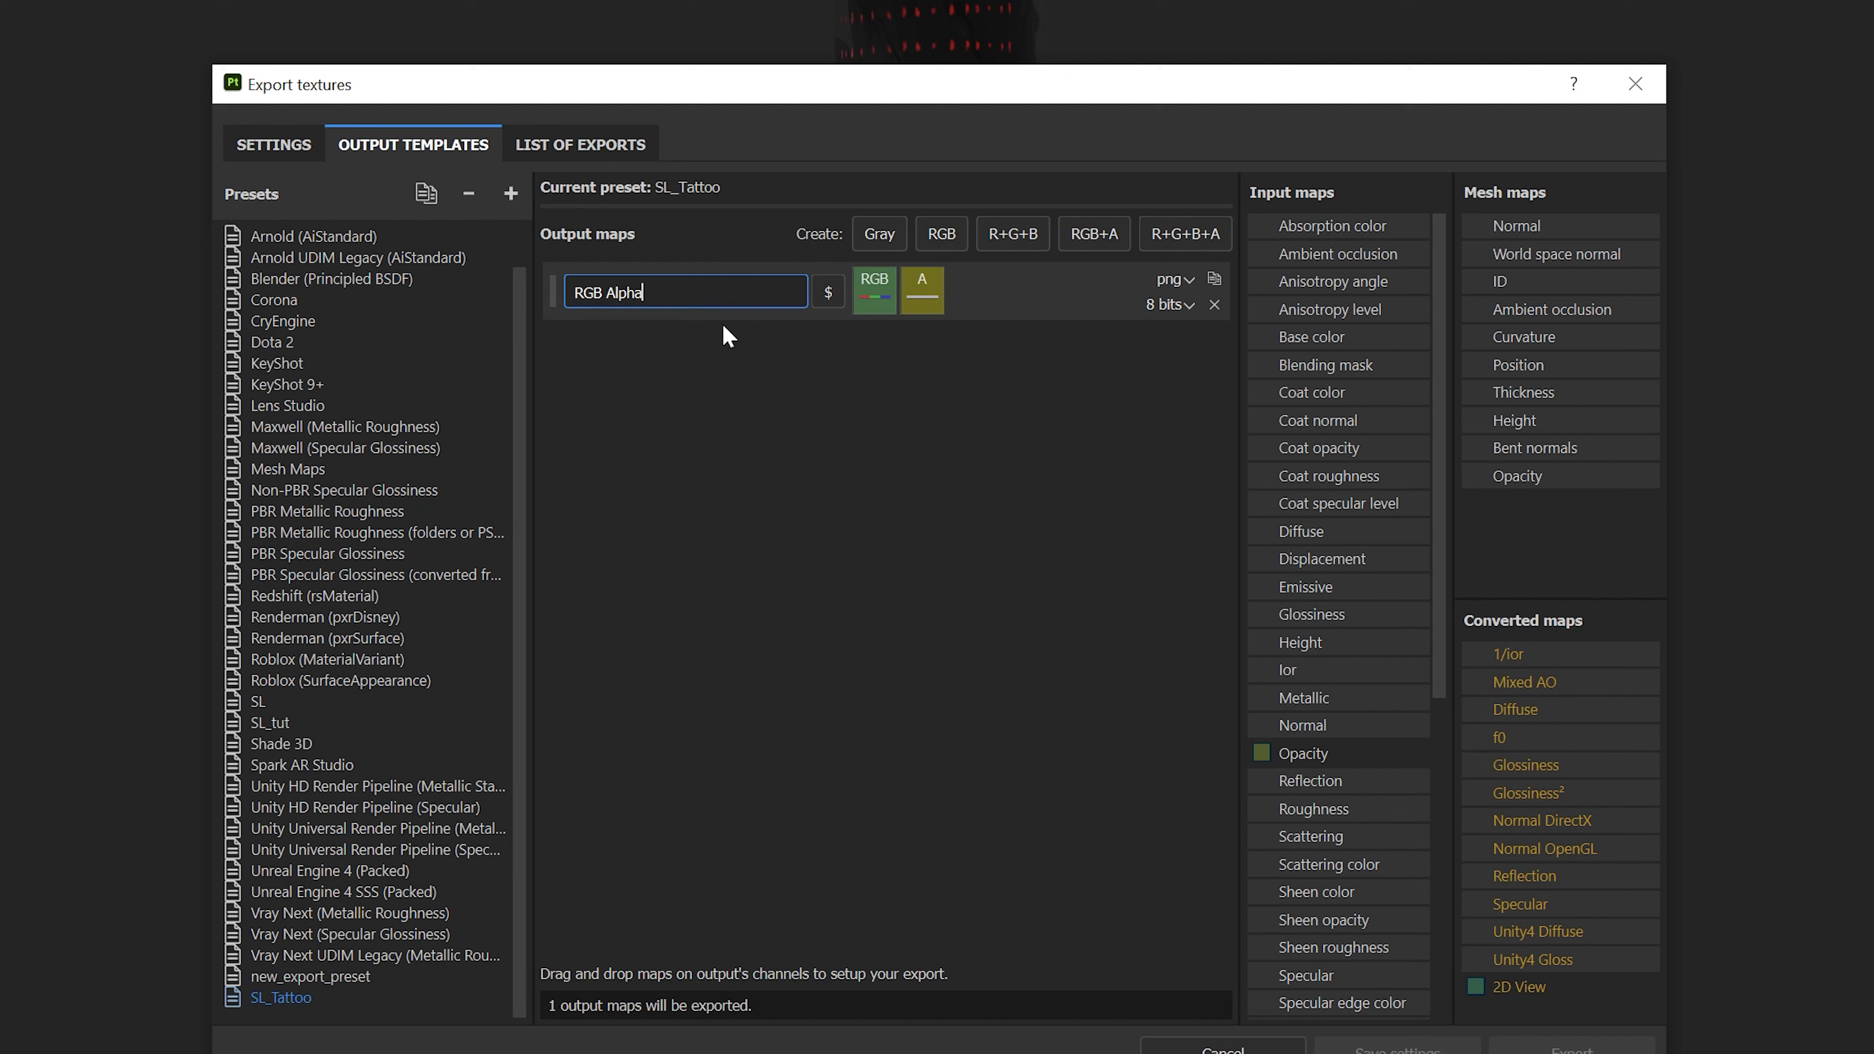
# Rename the output map to $mesh_$udim using the mesh and UDIM variables.
pyautogui.hotkey('ctrl', 'a')
pyautogui.press('BackSpace')
pyautogui.click(827, 294)
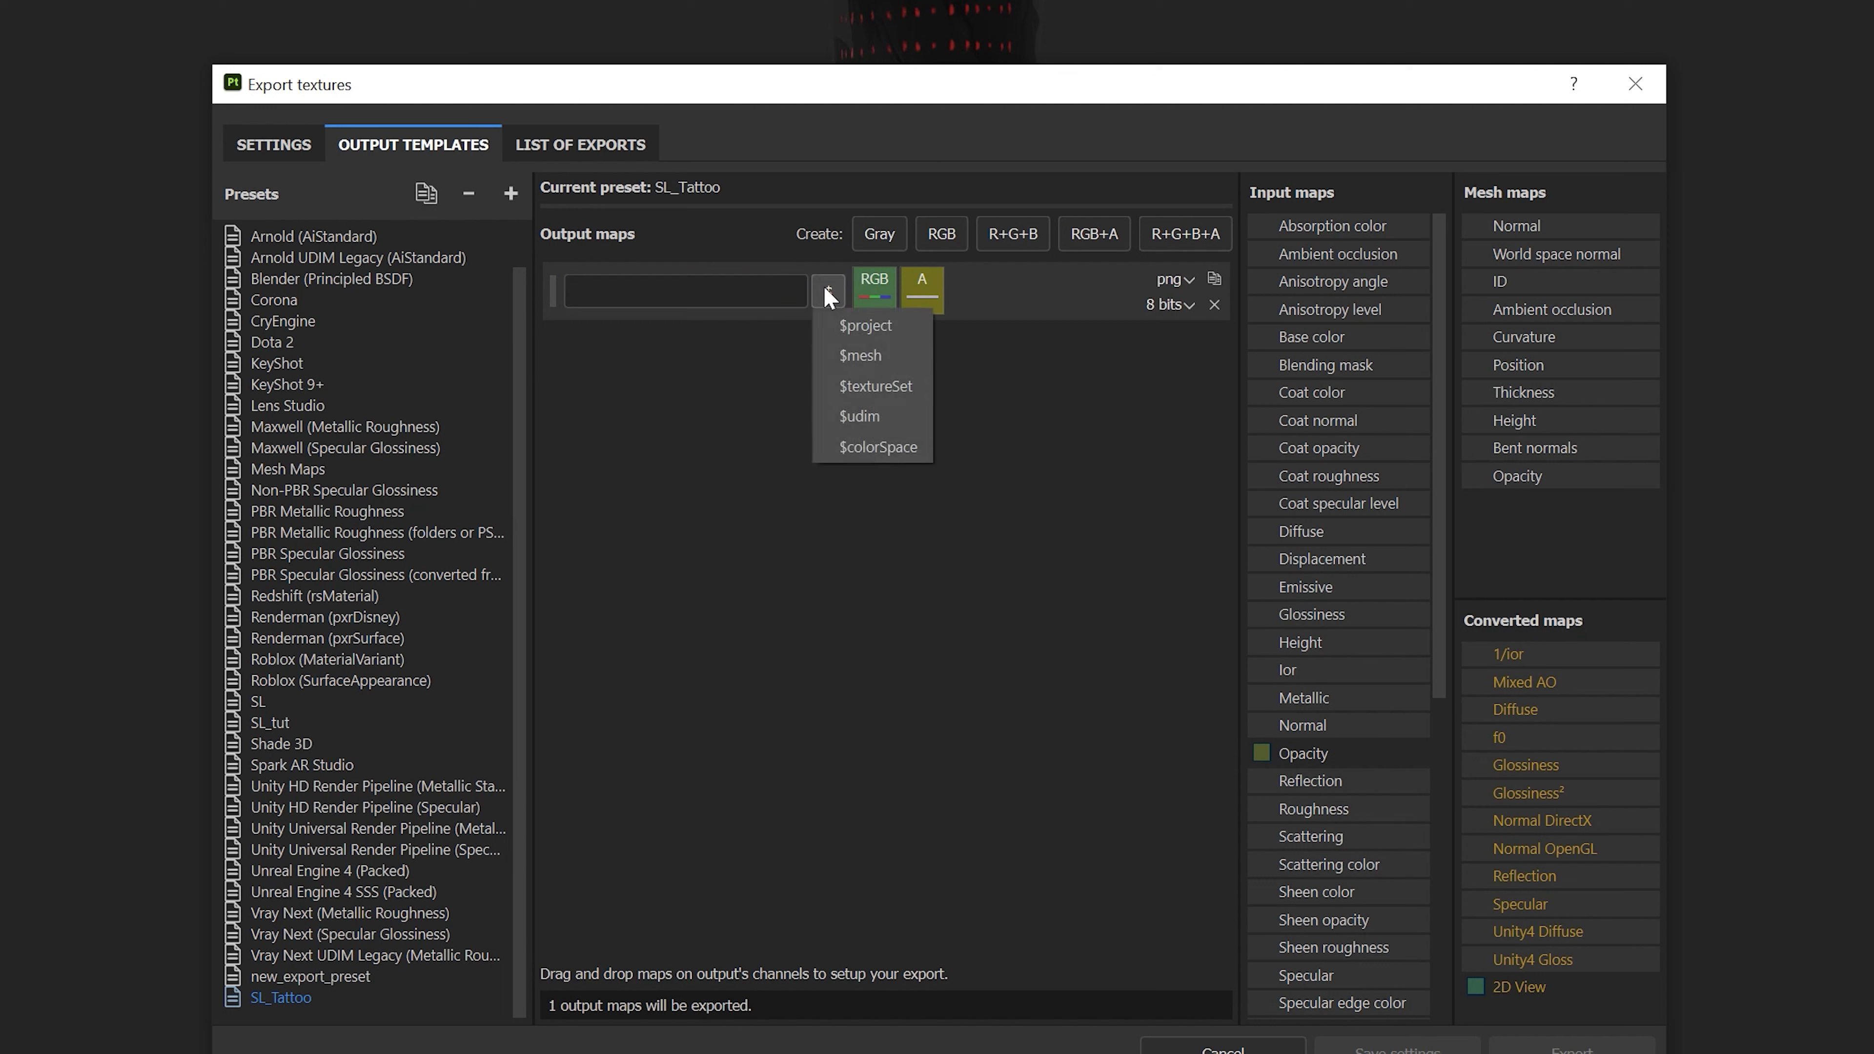
pyautogui.click(869, 358)
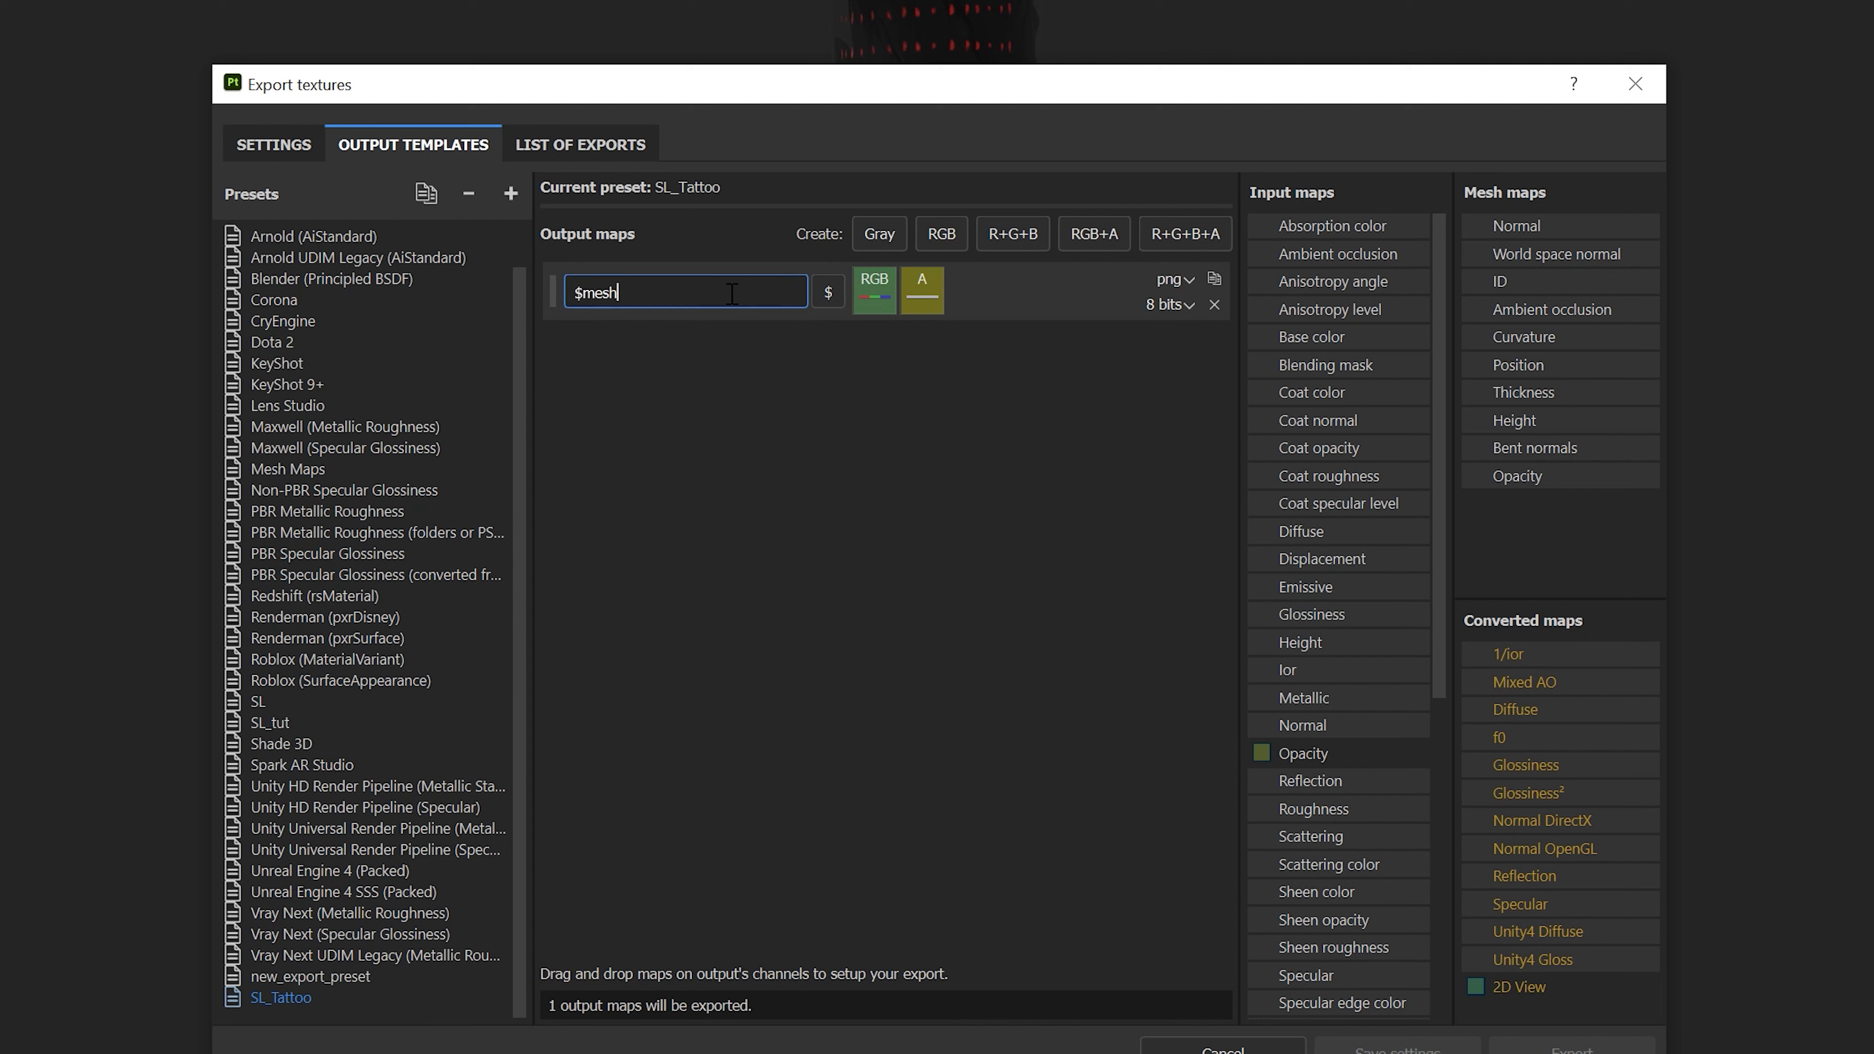
pyautogui.write('_')
pyautogui.click(828, 294)
pyautogui.click(859, 414)
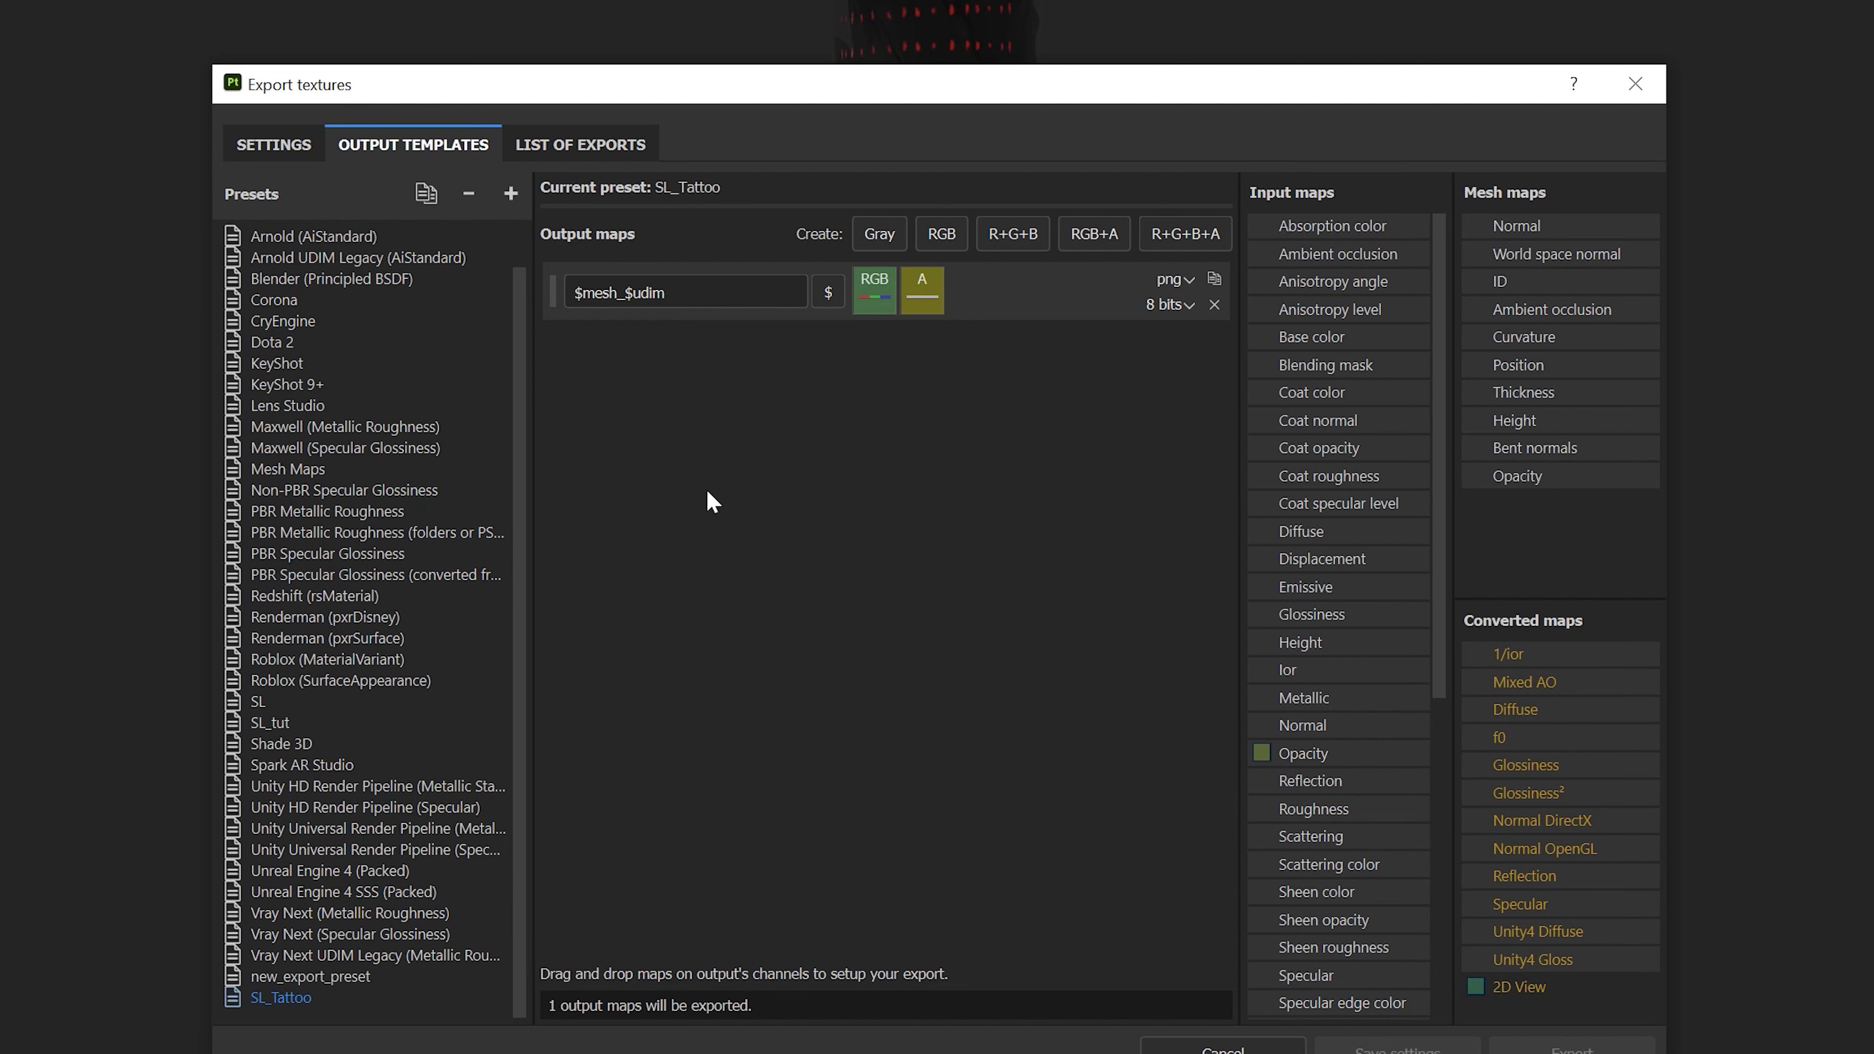
pyautogui.click(279, 146)
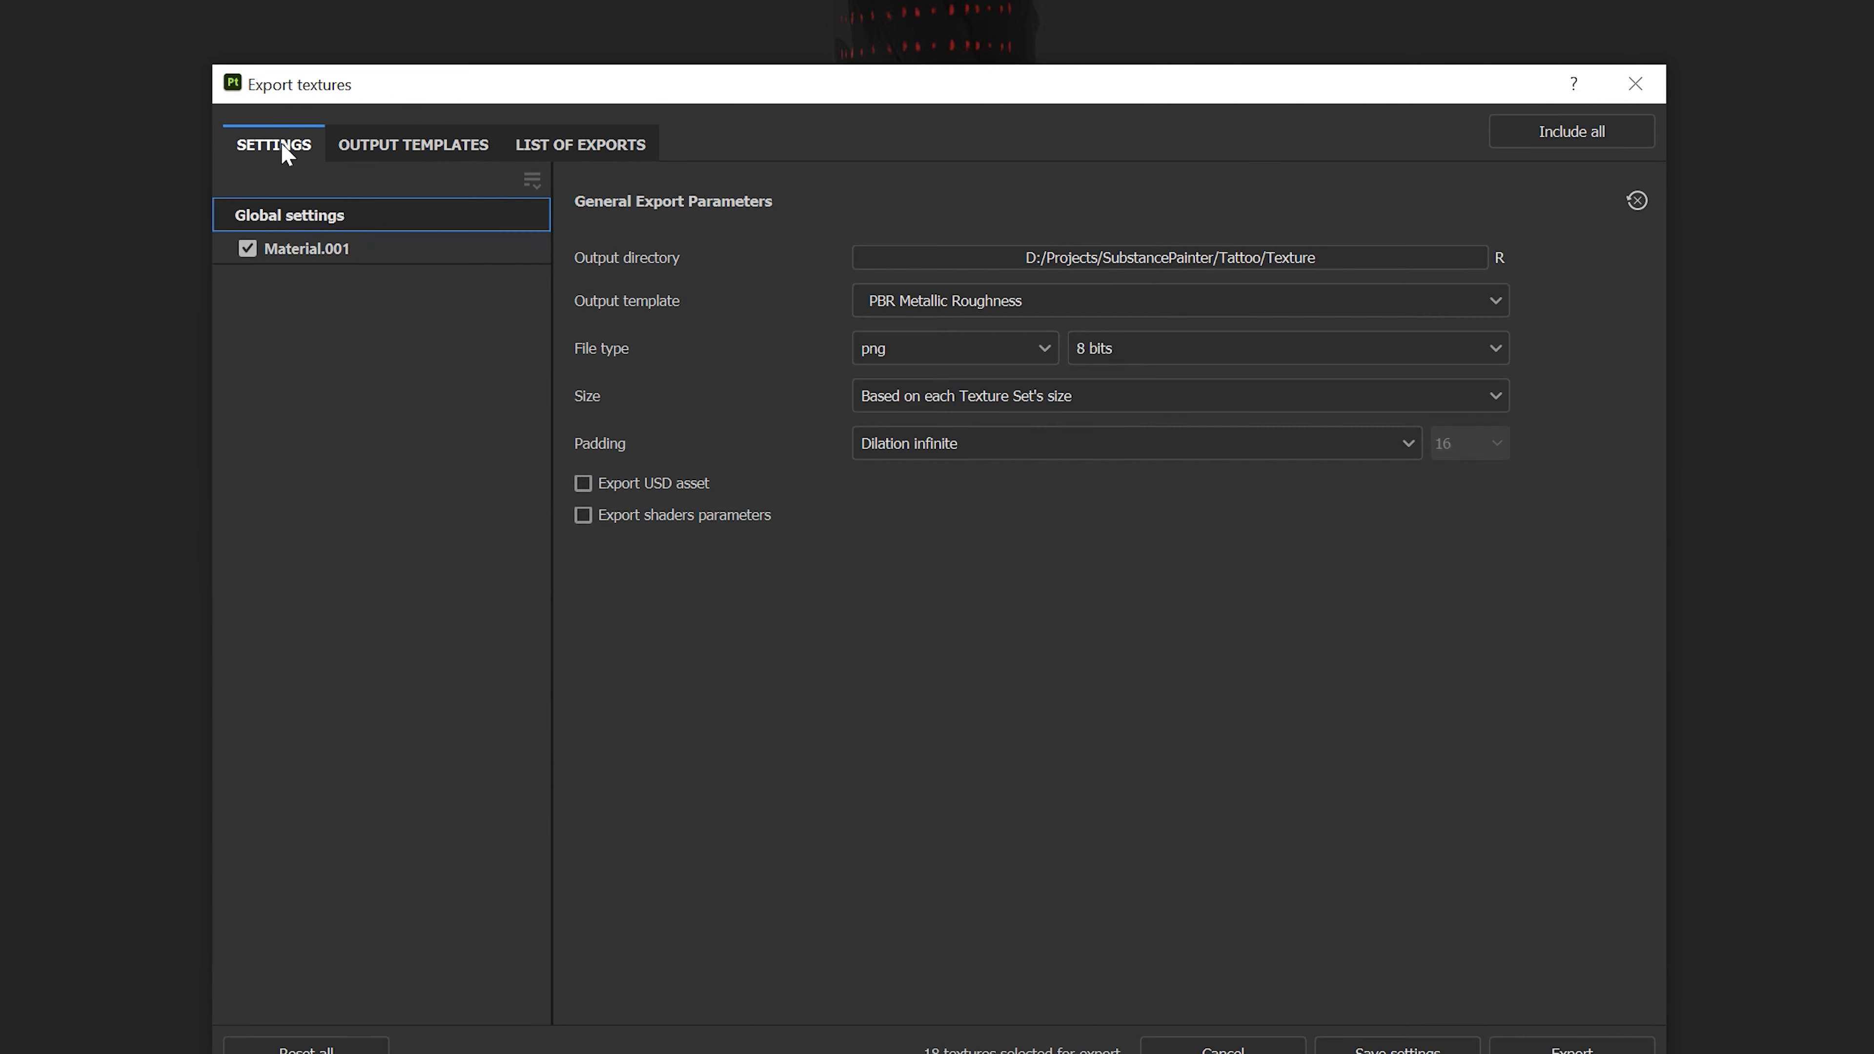
pyautogui.click(1054, 306)
pyautogui.scroll(-3, 1018, 404)
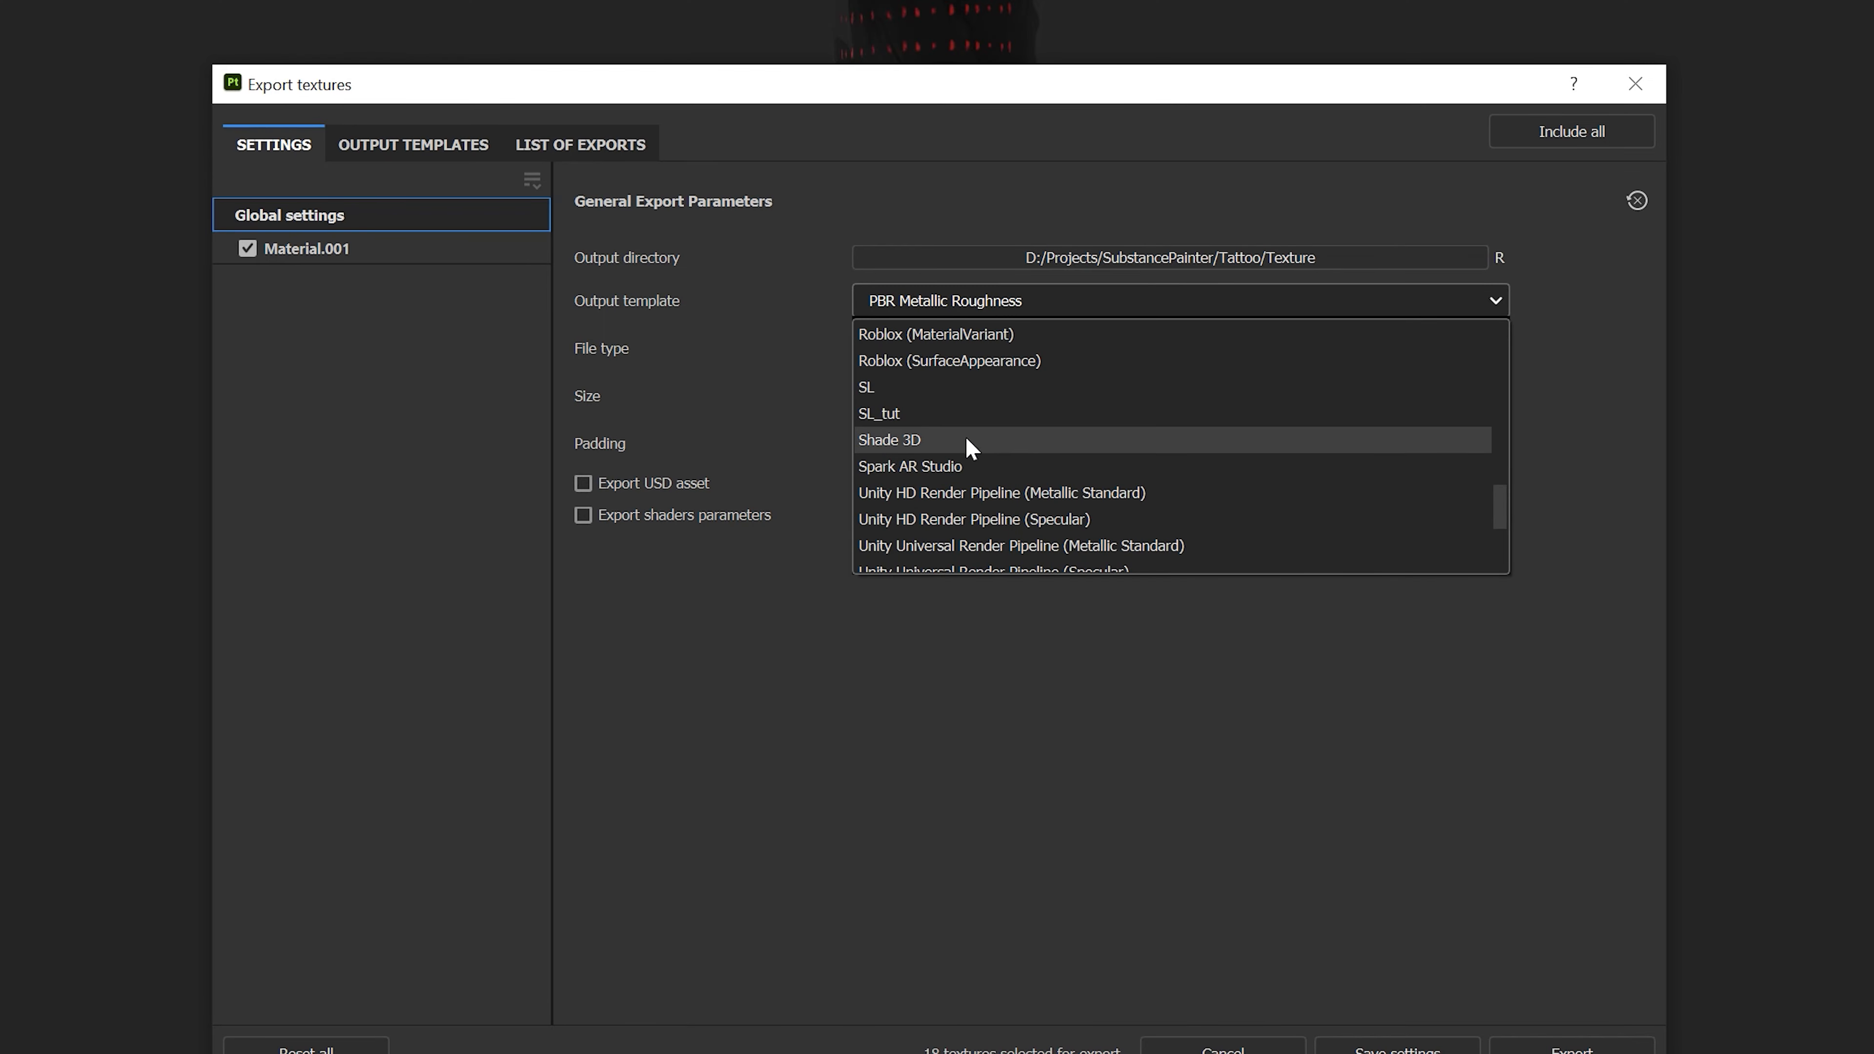
pyautogui.click(464, 155)
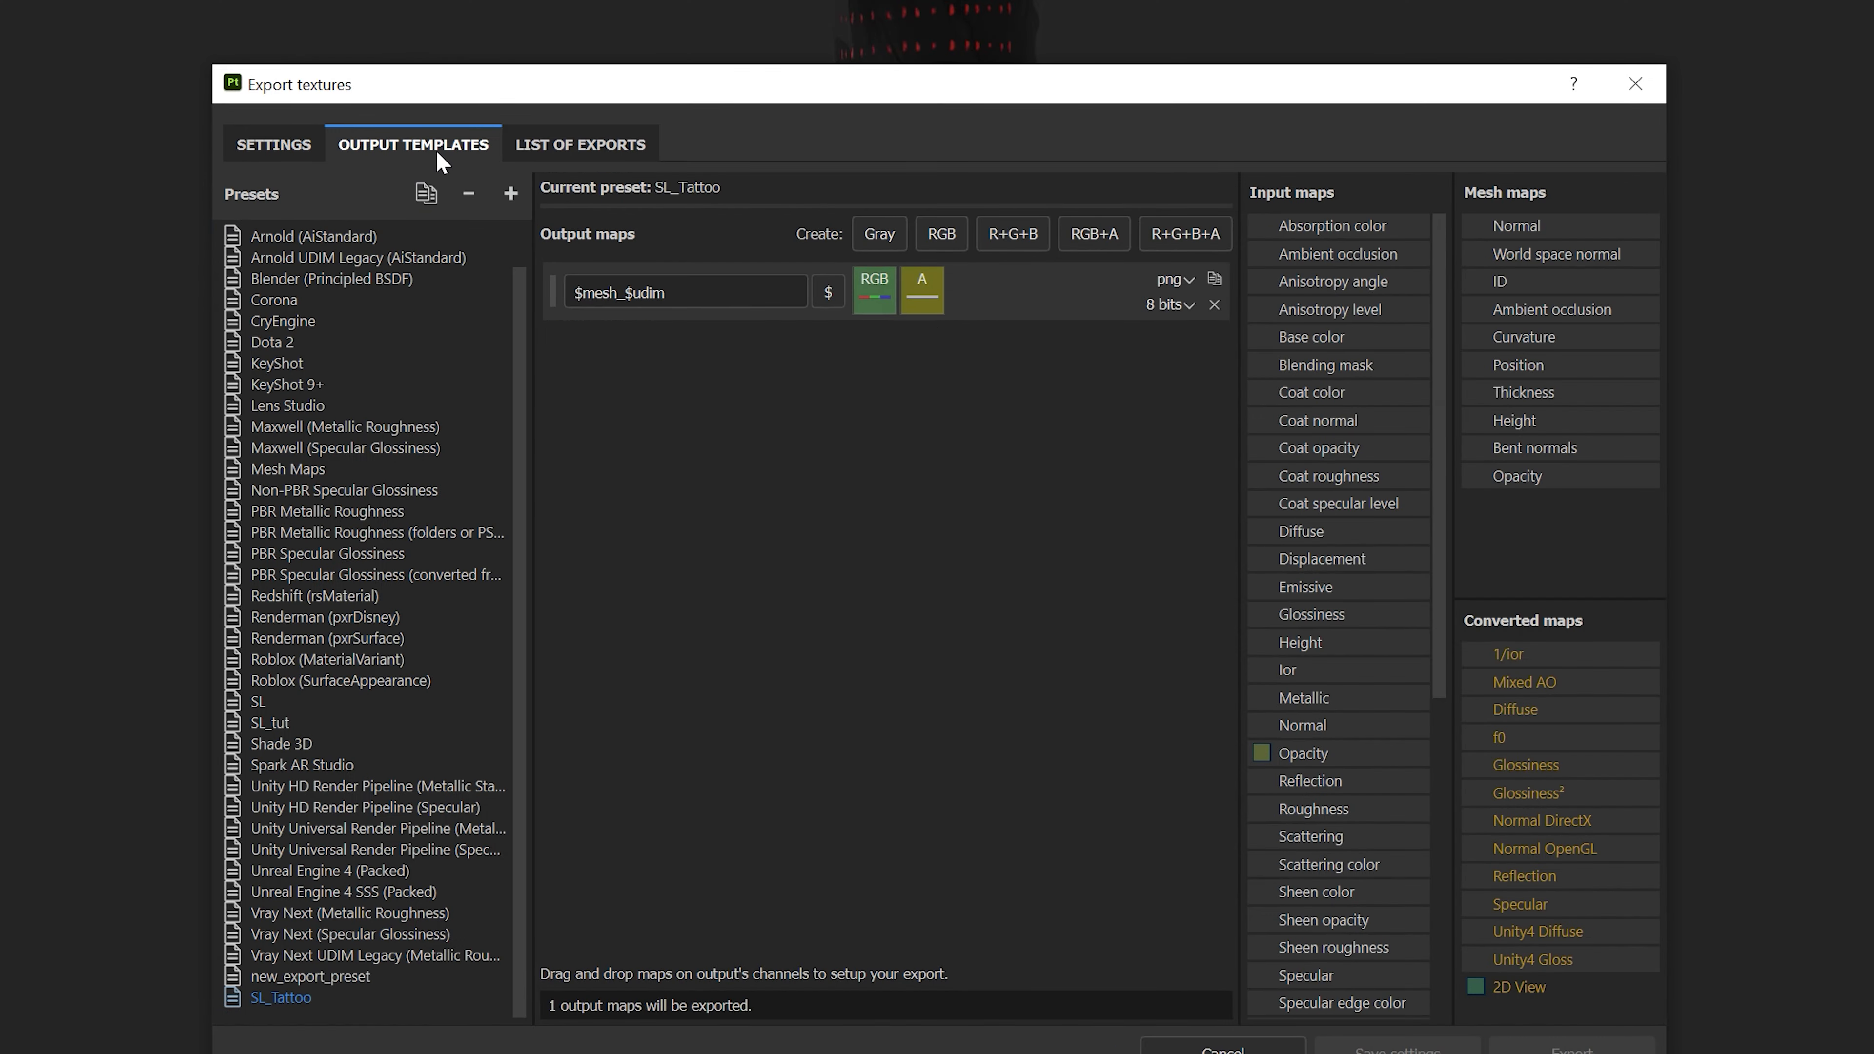
pyautogui.click(295, 978)
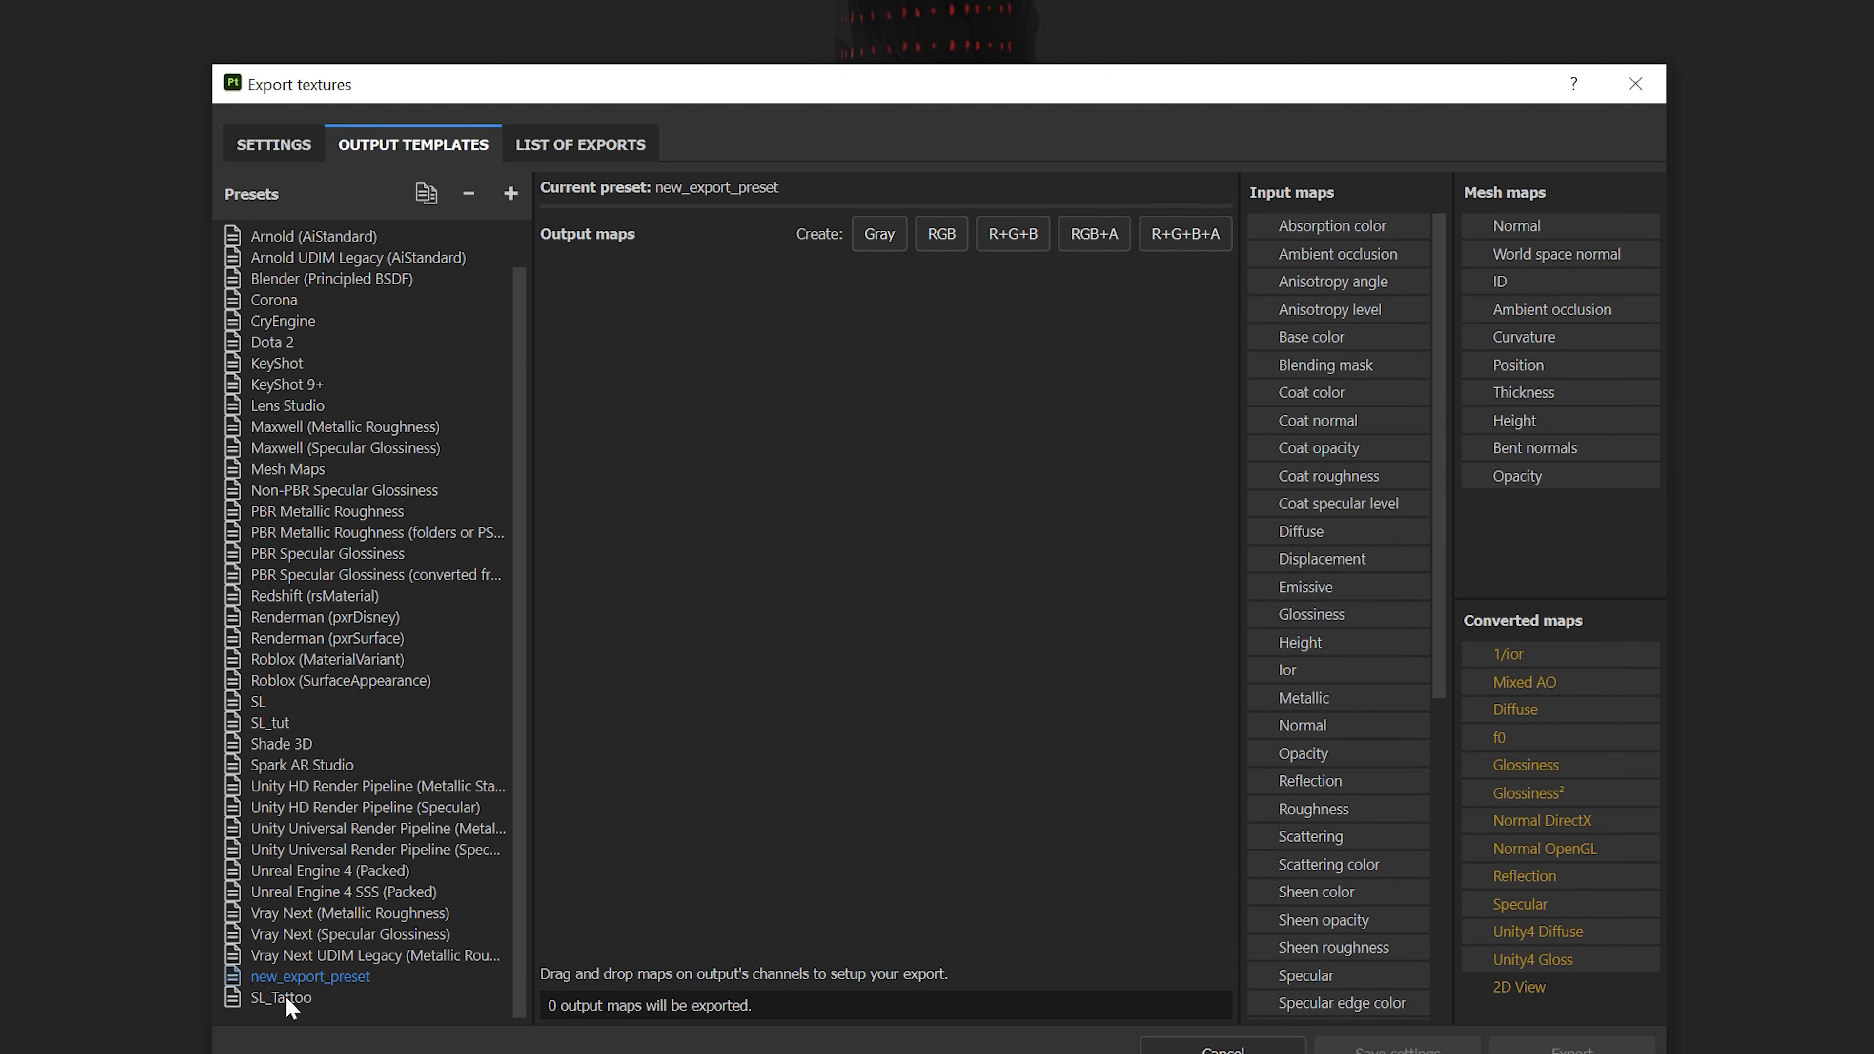
pyautogui.click(298, 1000)
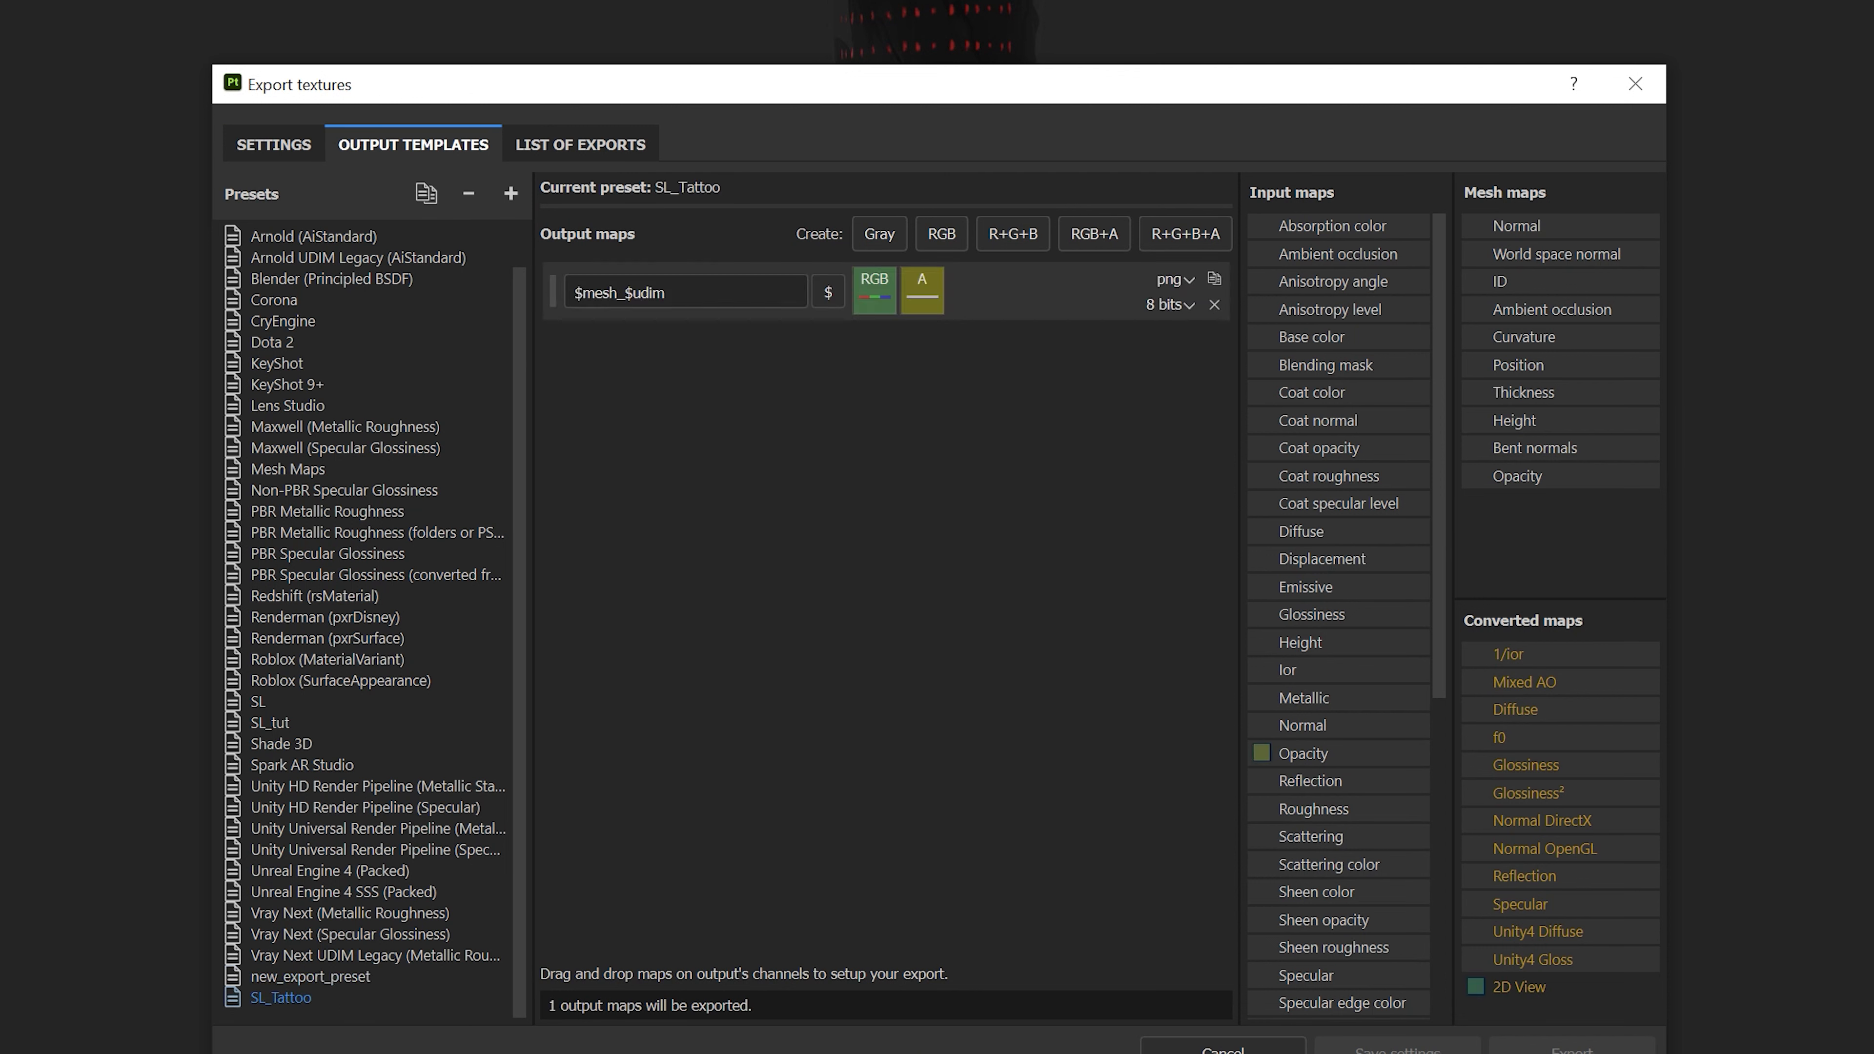
# Choose SL_Tattoo as the output template and export the textures as 8-bit PNG files.
pyautogui.click(247, 144)
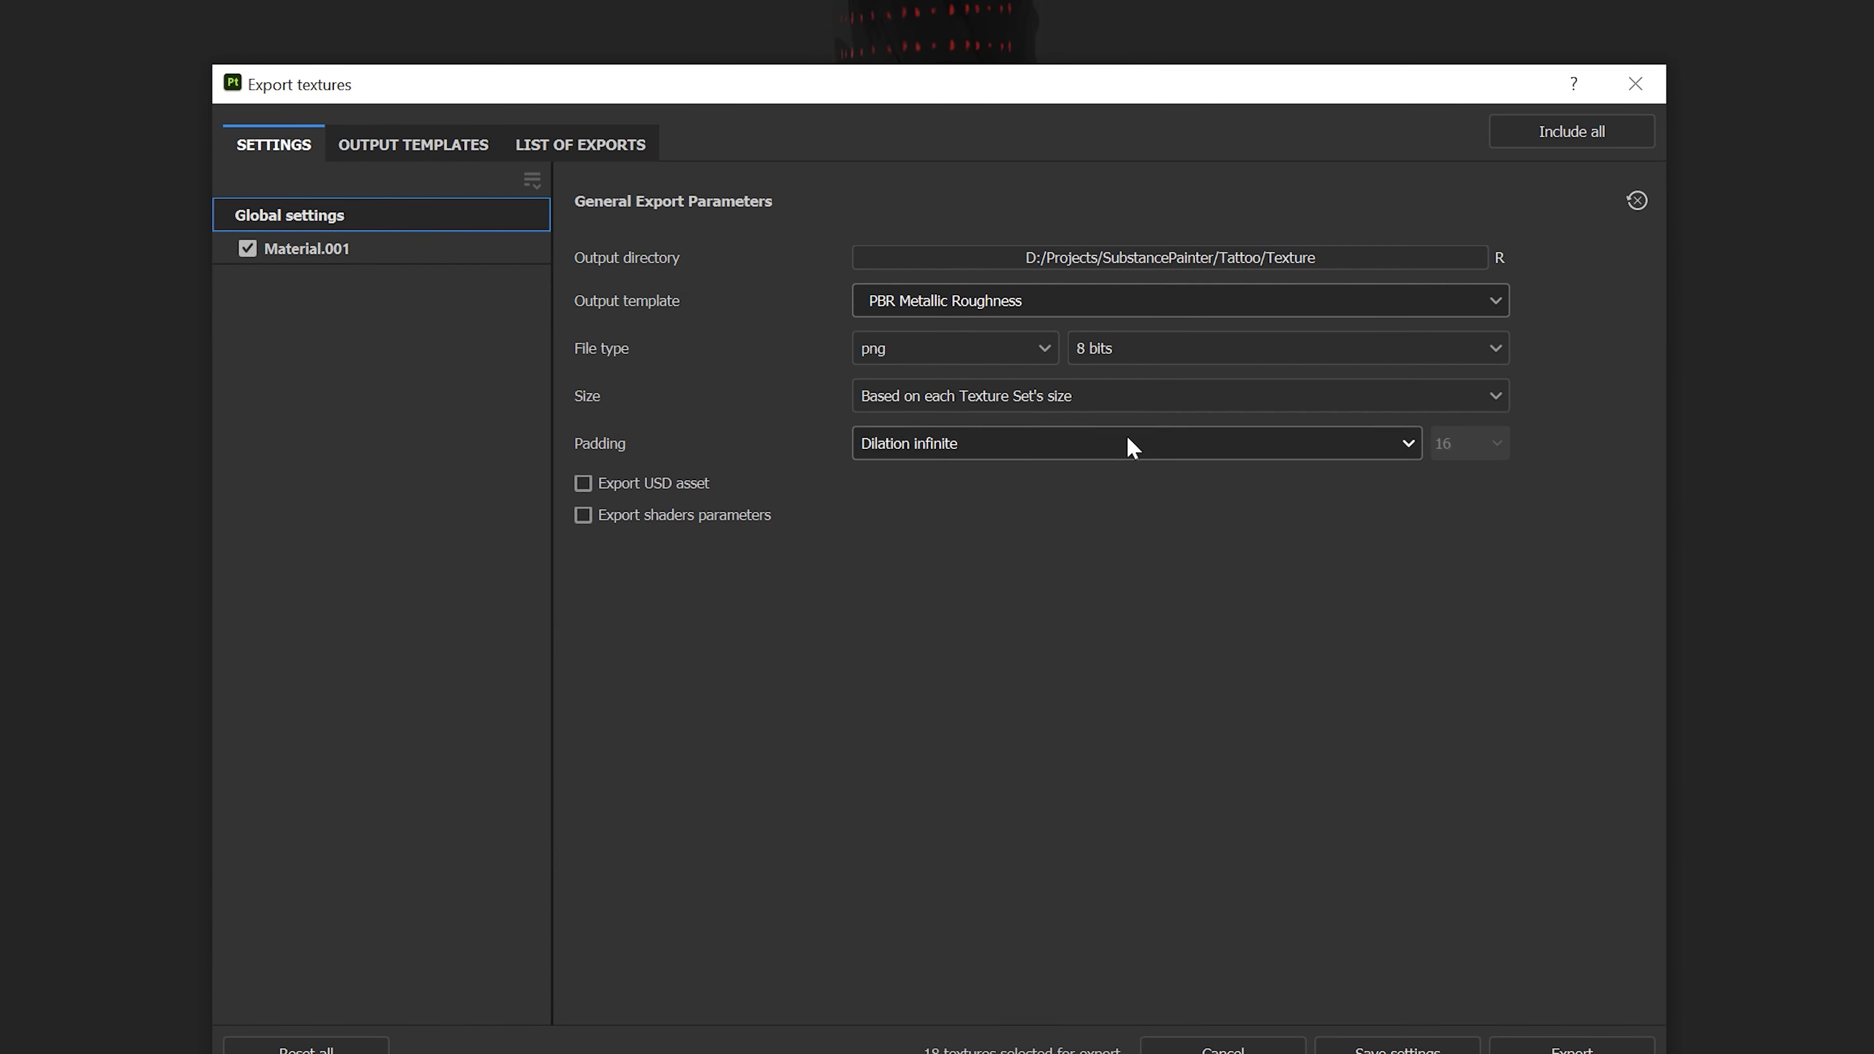
pyautogui.click(1021, 303)
pyautogui.scroll(-5, 1037, 408)
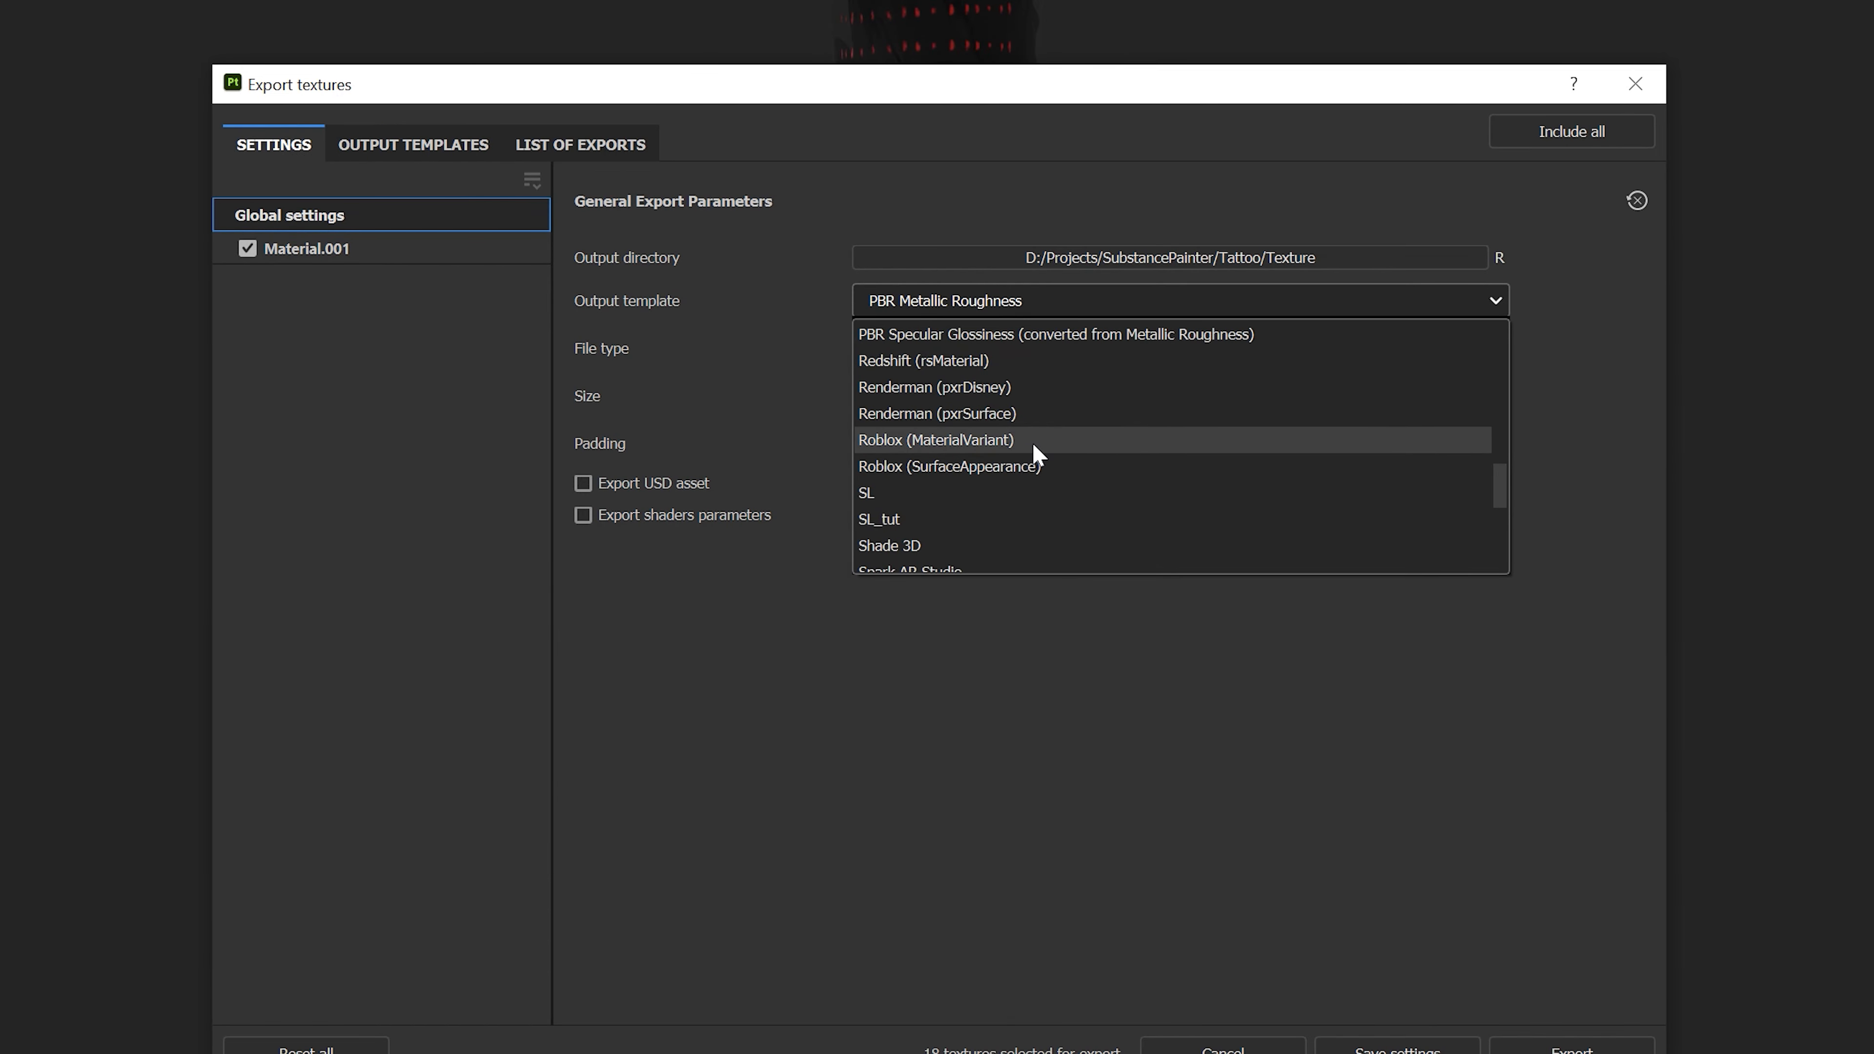
pyautogui.click(952, 548)
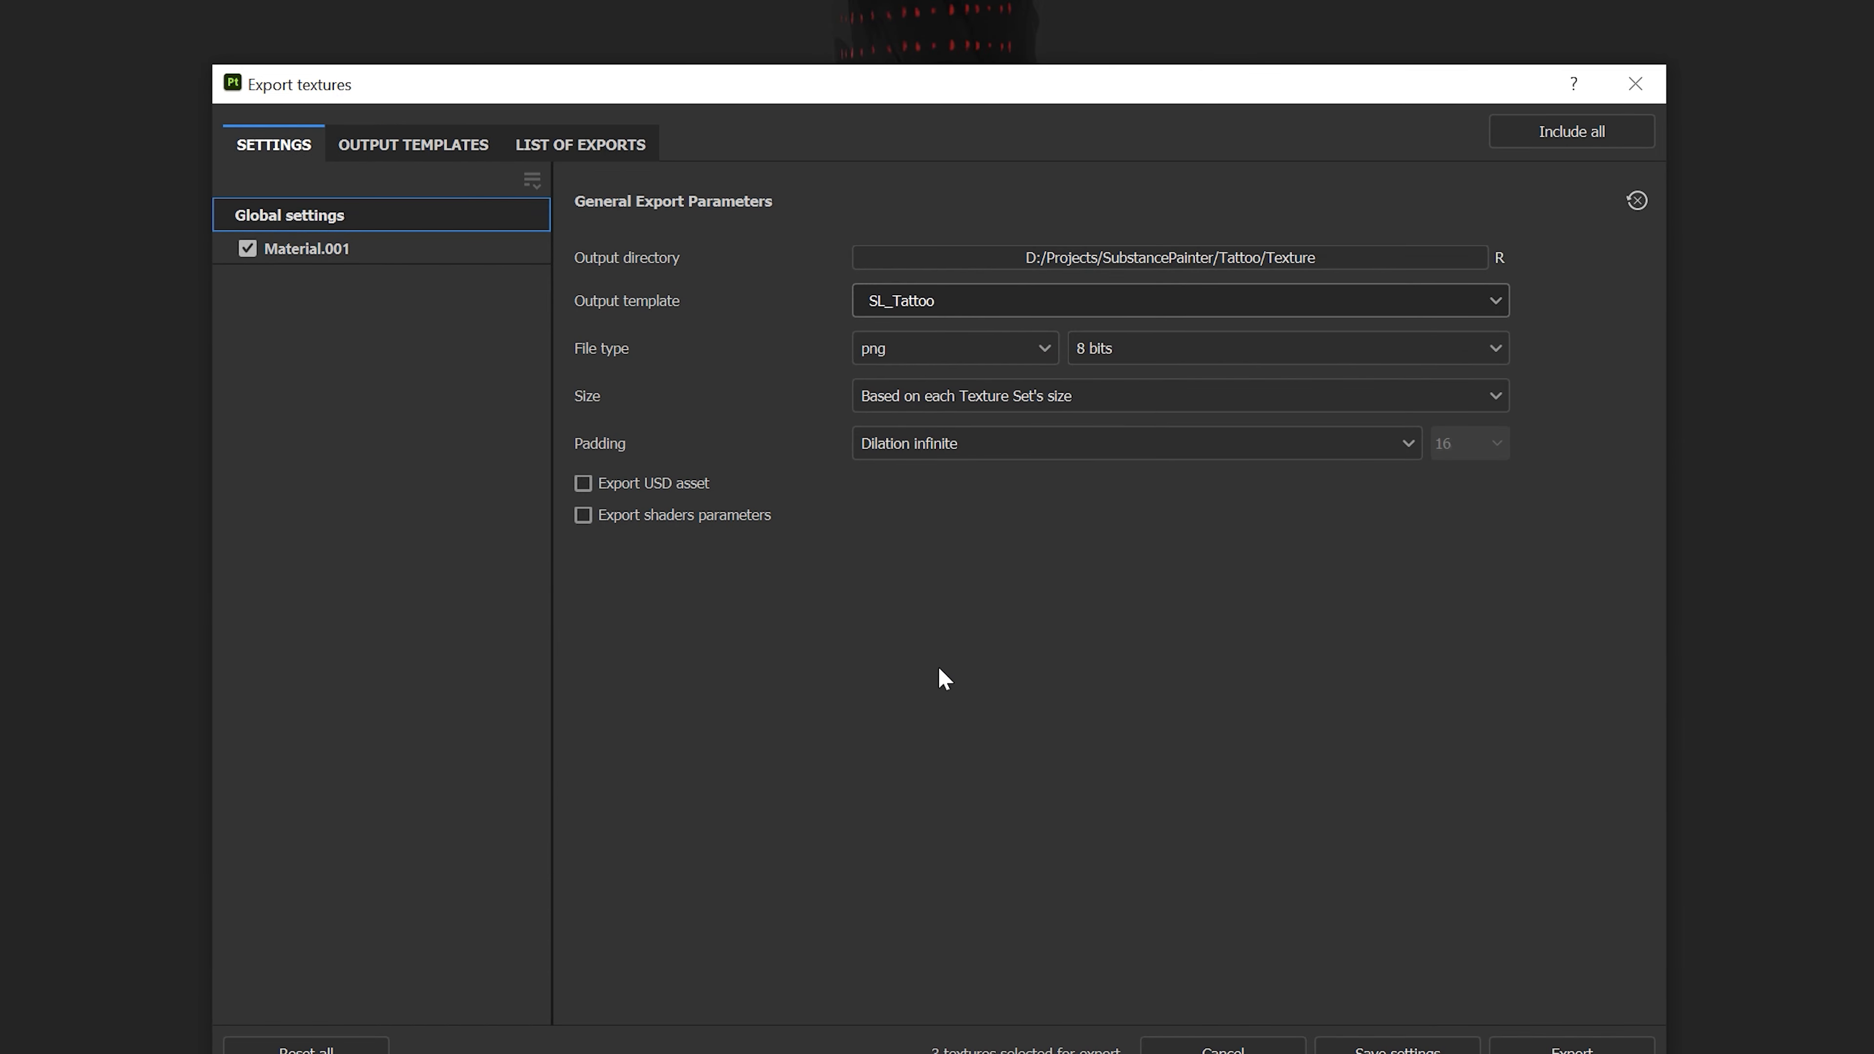
pyautogui.click(1572, 1048)
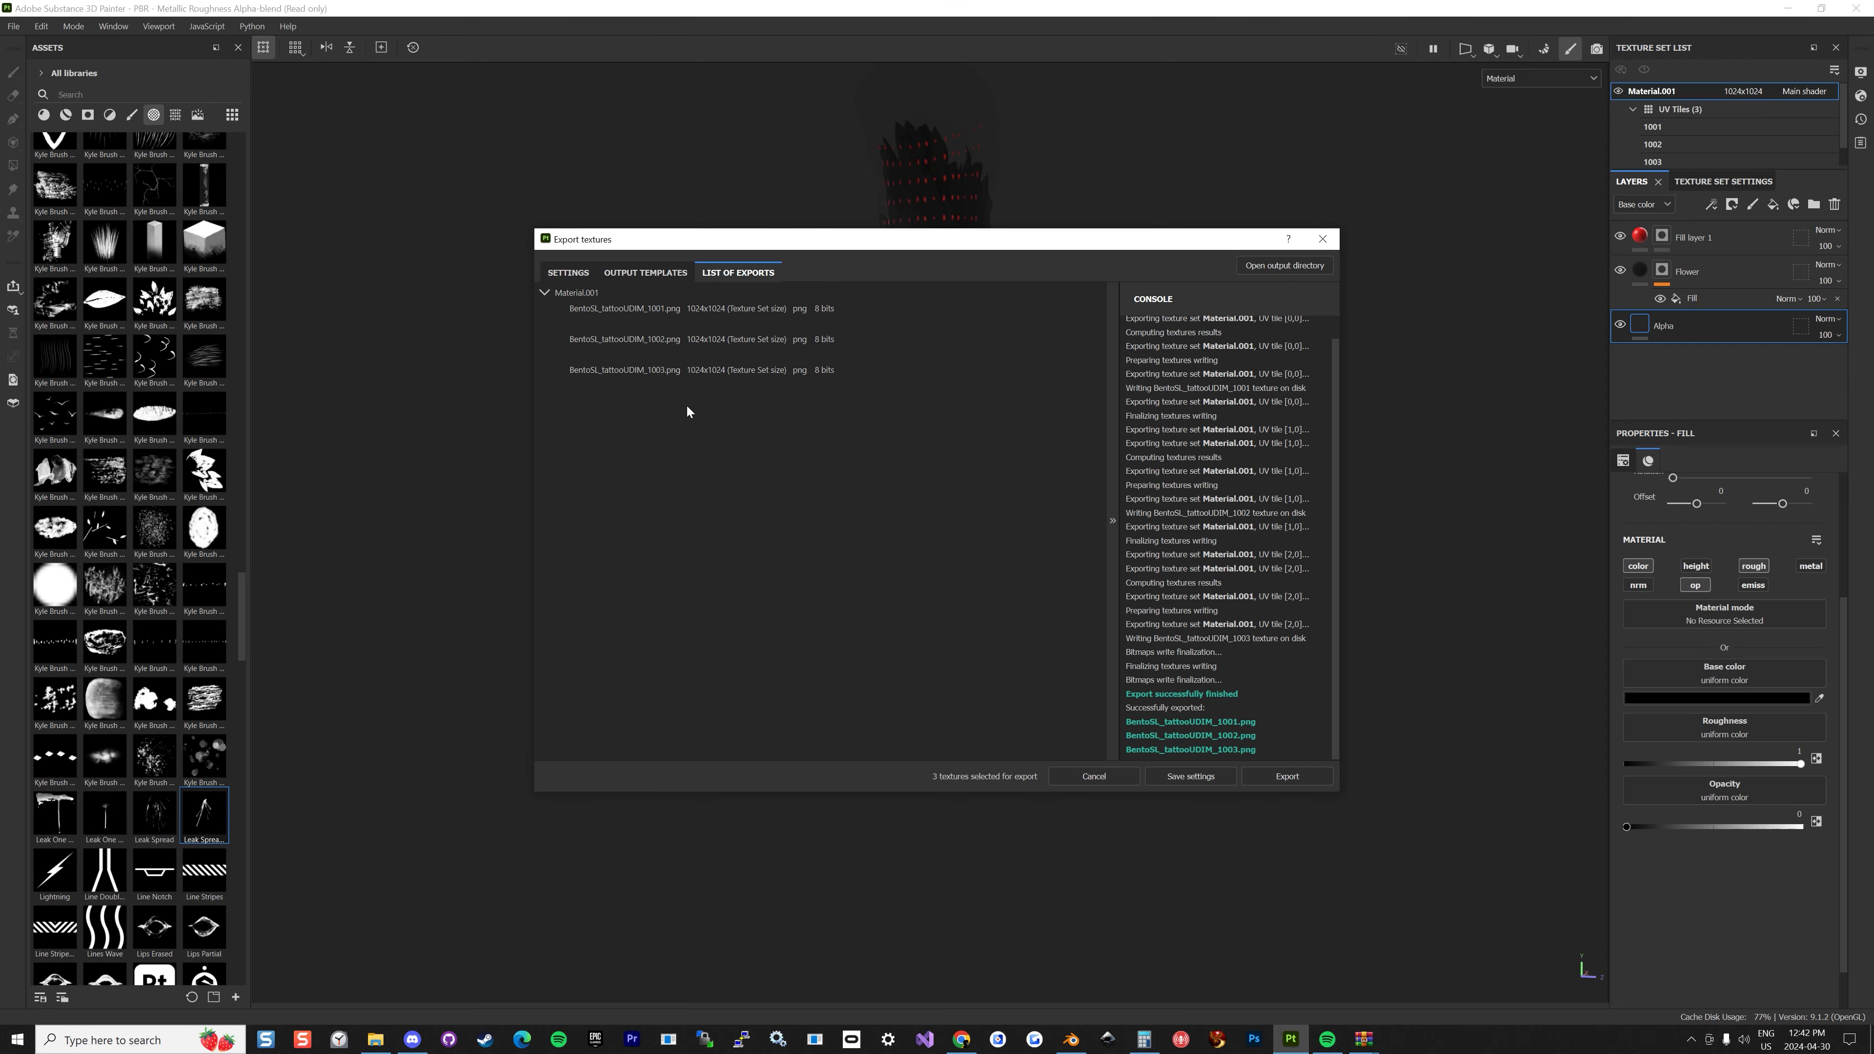
# Check the exported tattoo PNGs in the Tattoo project's Texture folder, viewing BentoSL_tattooUDIM_1001.png at full size.
pyautogui.click(377, 1043)
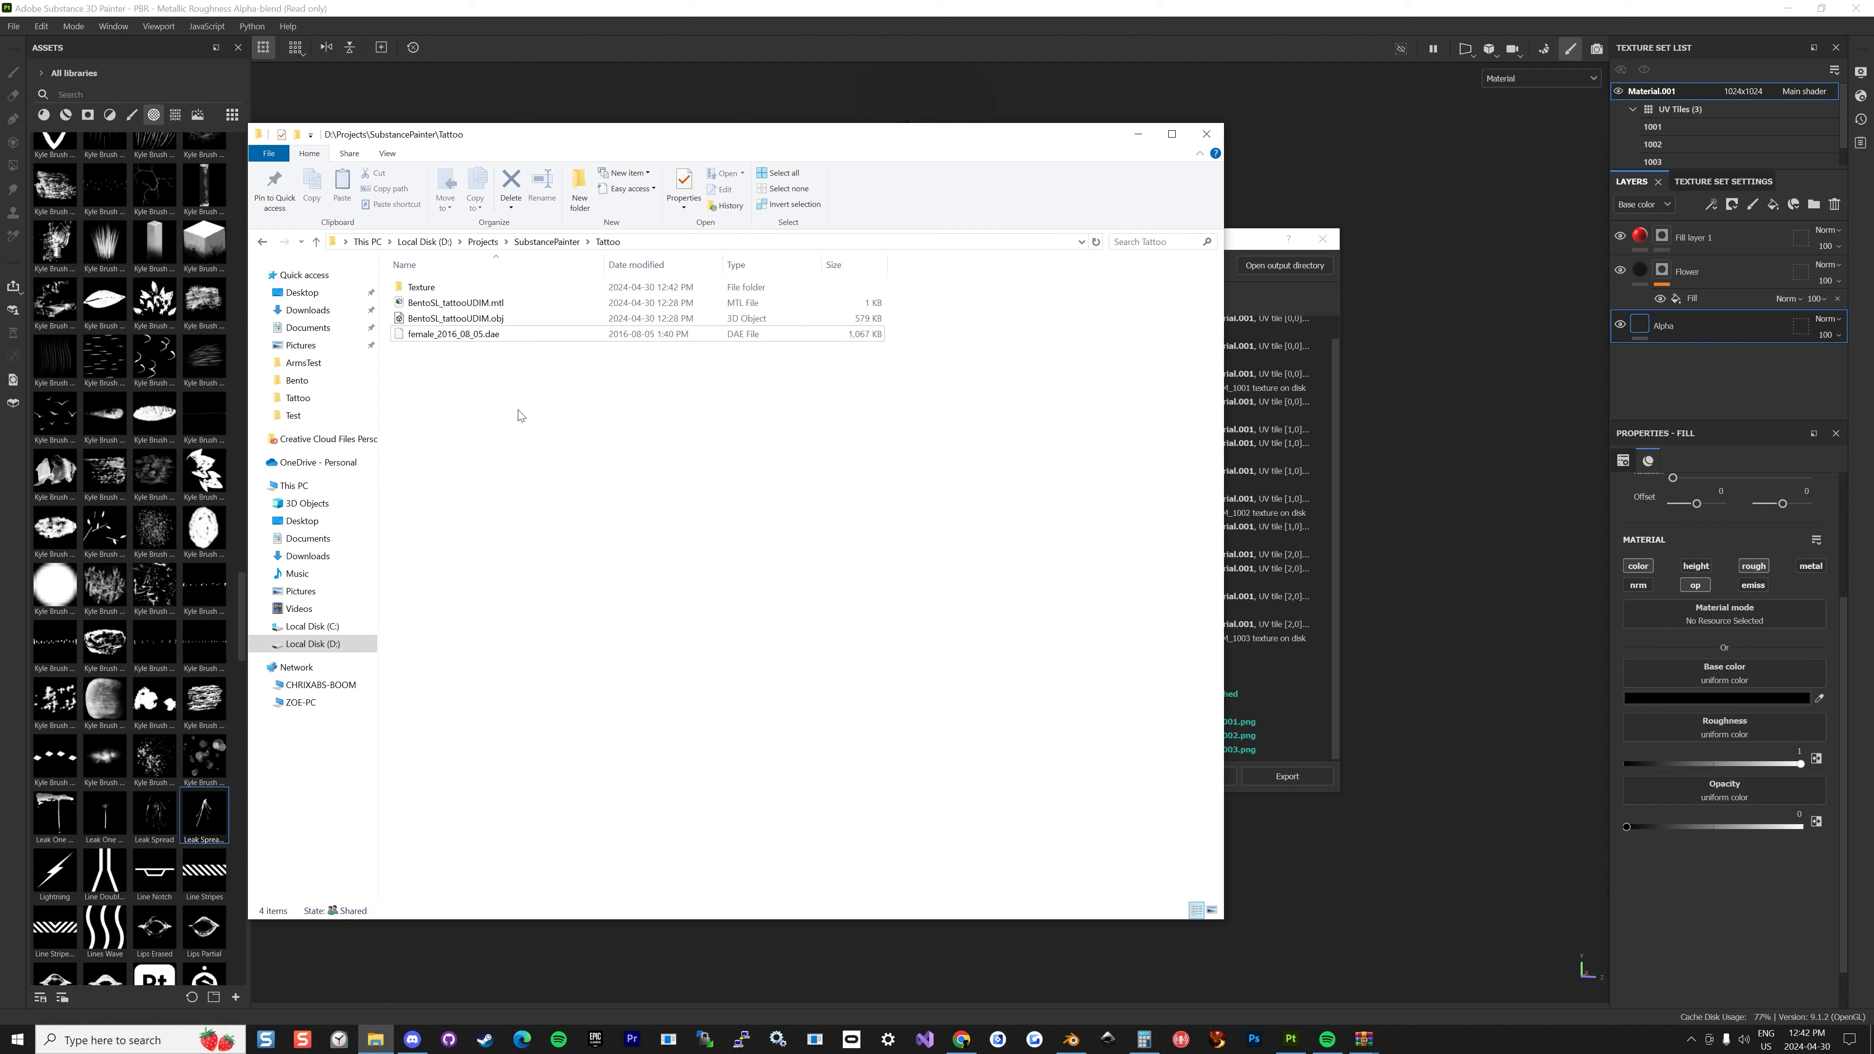
pyautogui.doubleClick(437, 290)
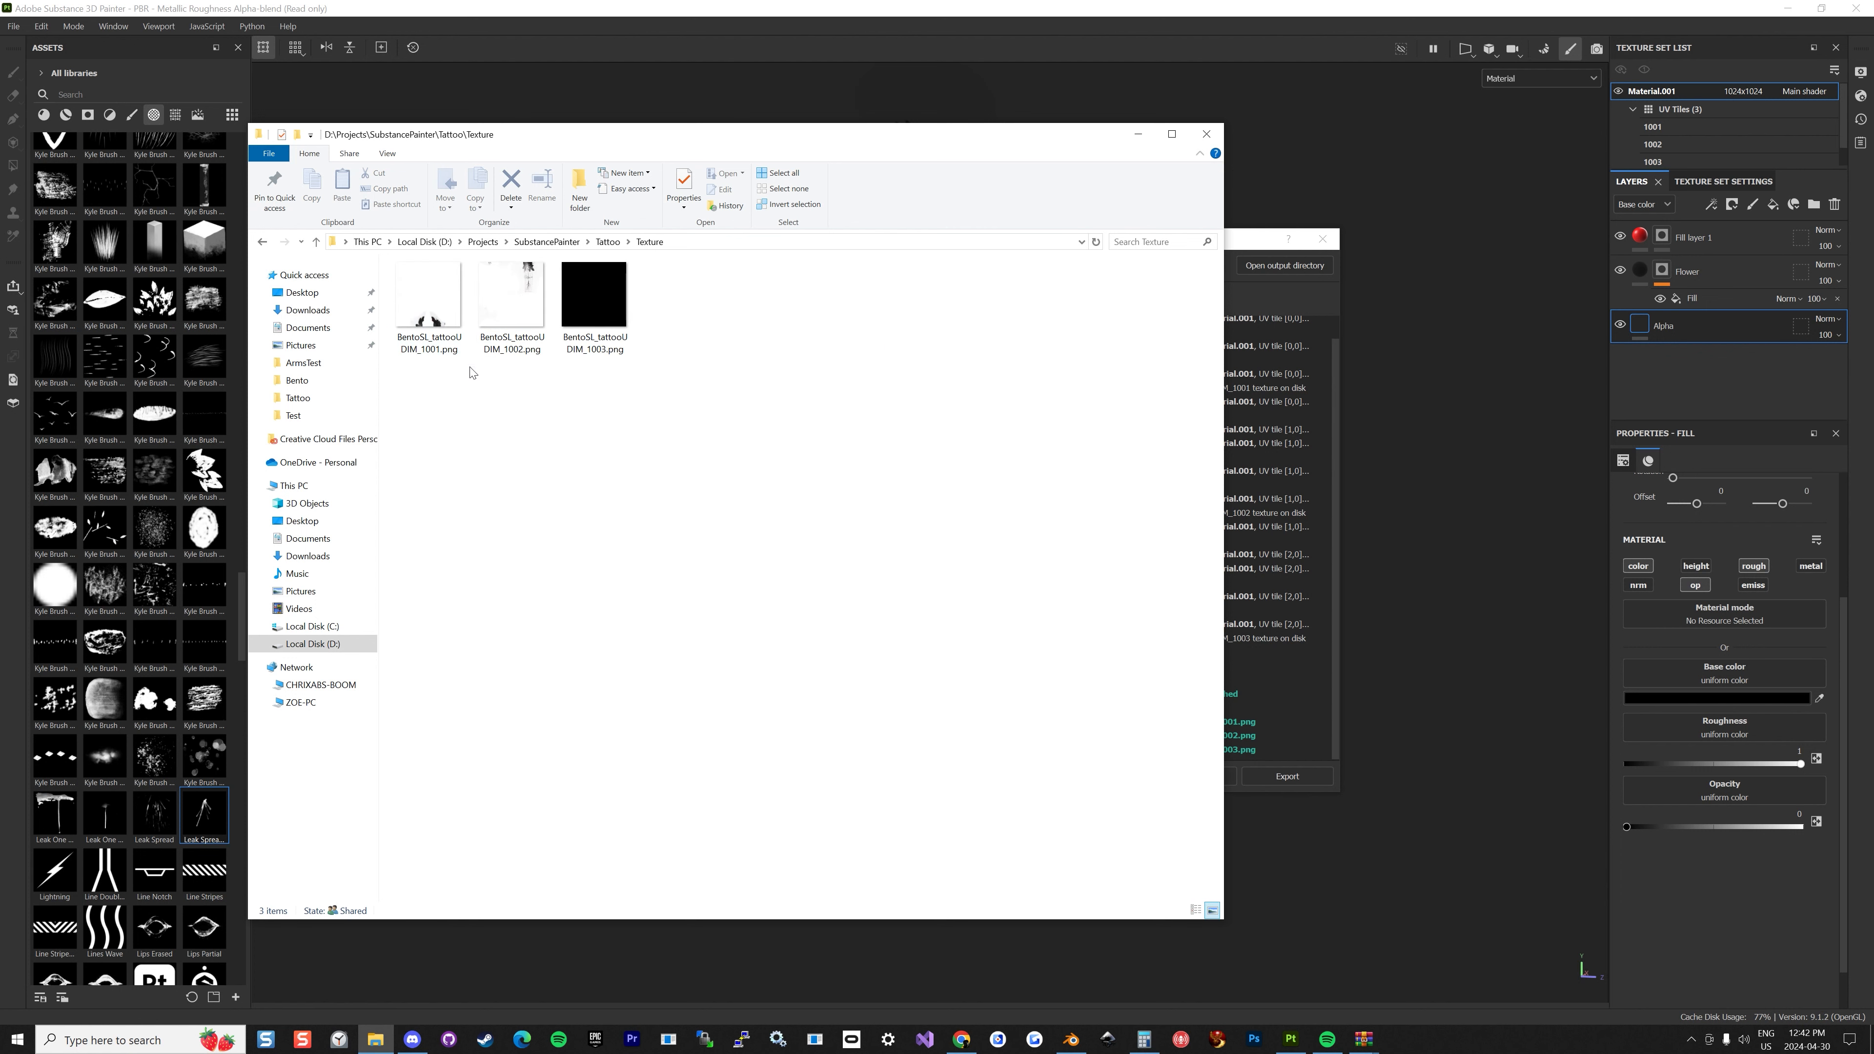
pyautogui.click(435, 358)
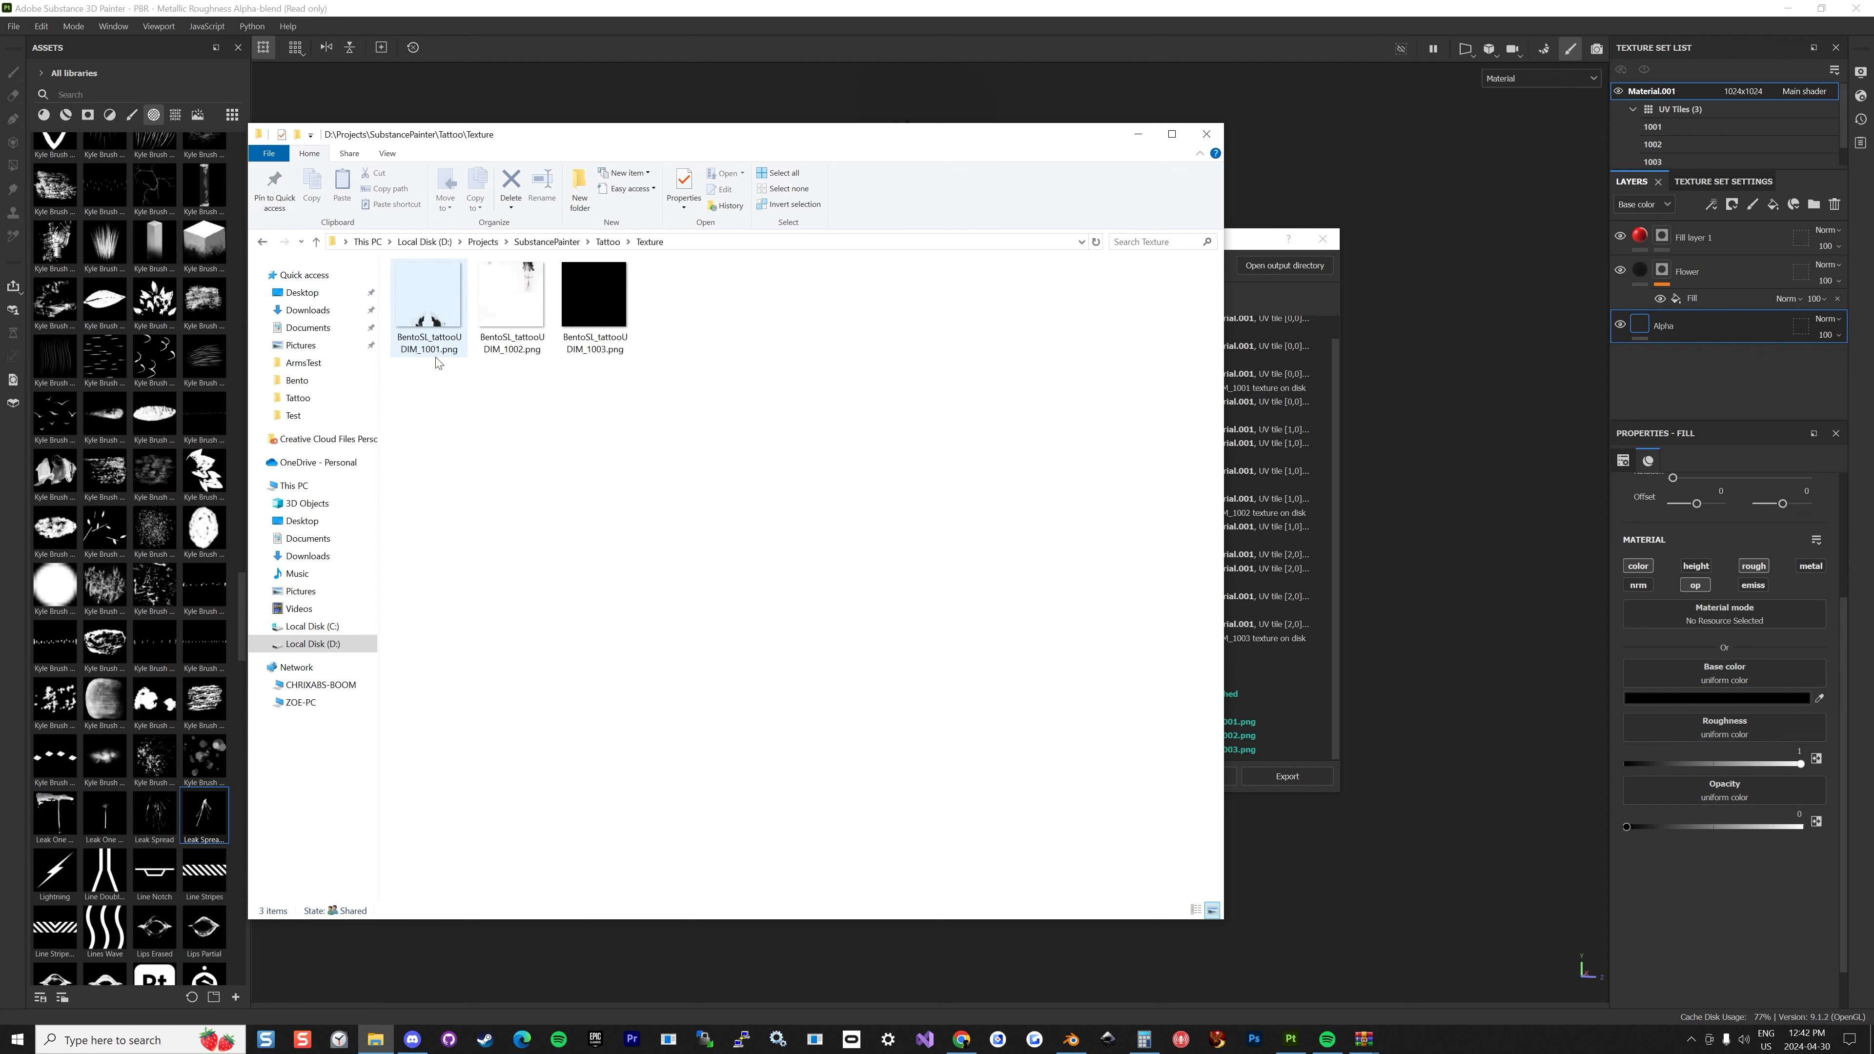
pyautogui.doubleClick(437, 360)
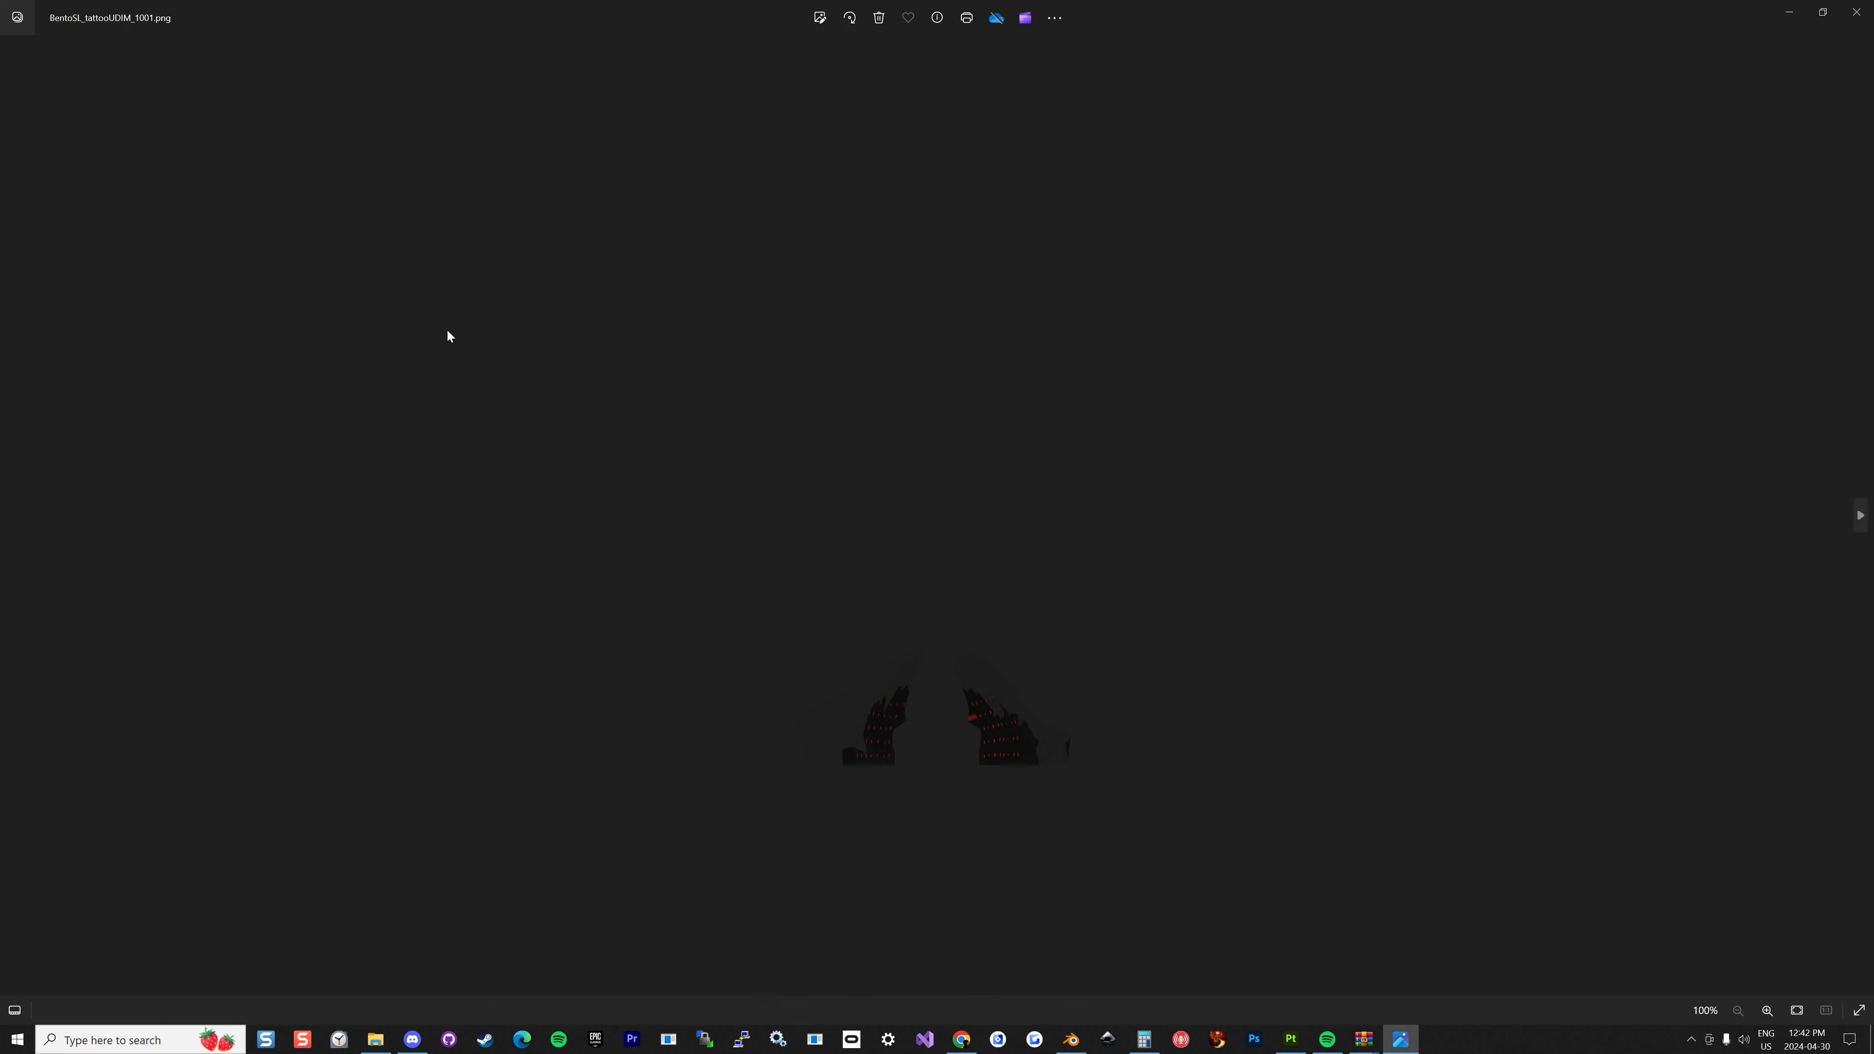
pyautogui.click(1857, 13)
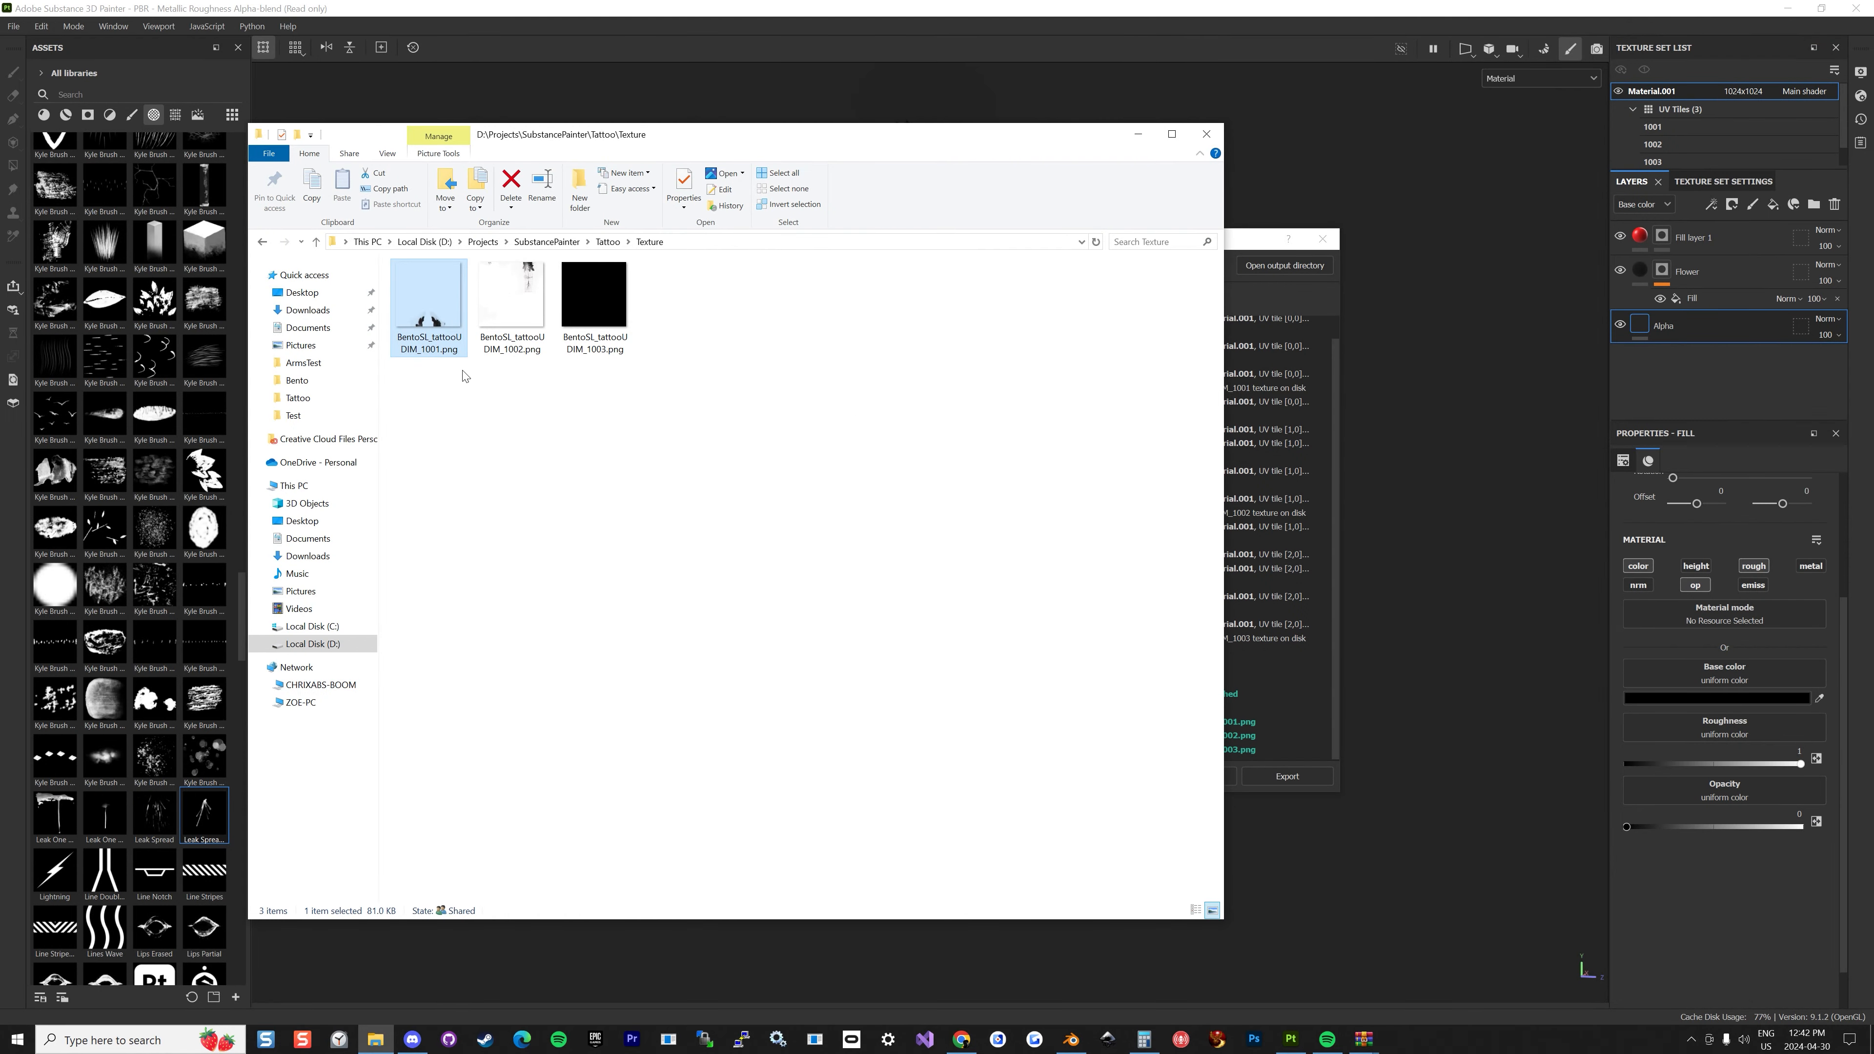
pyautogui.click(515, 305)
pyautogui.click(619, 308)
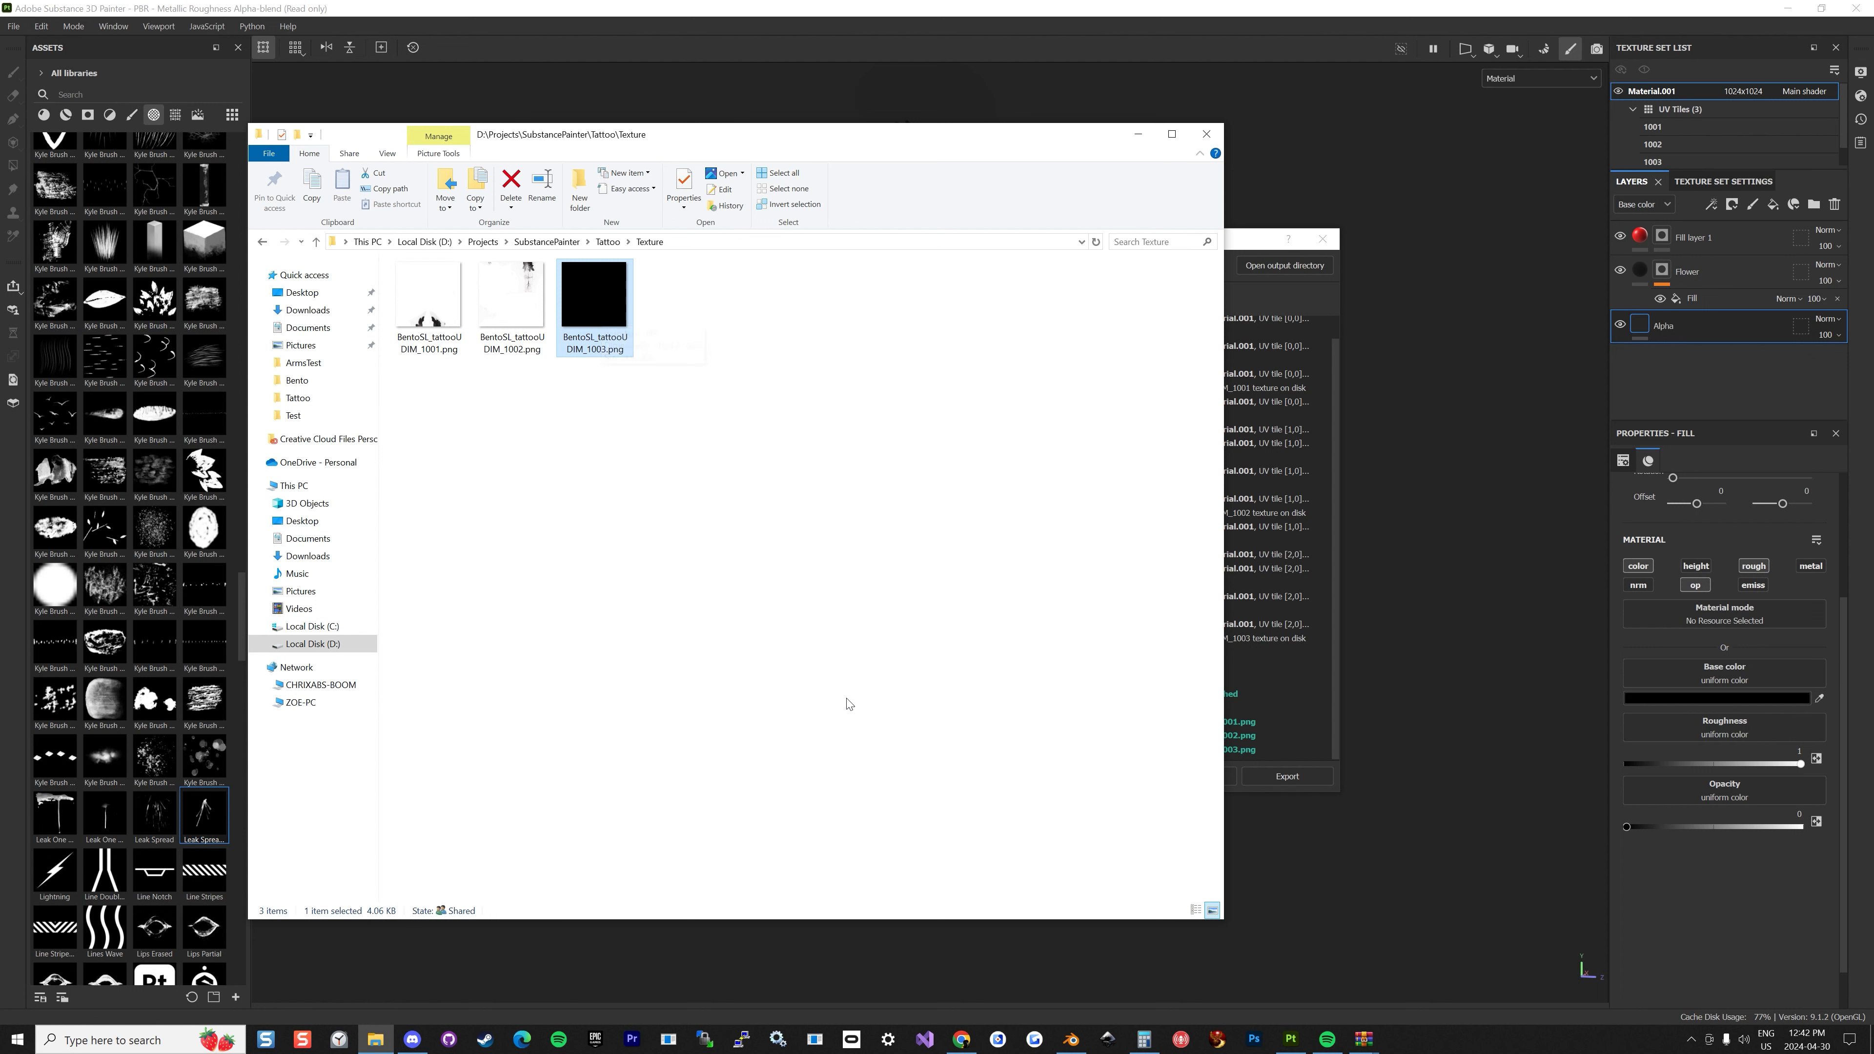
# Switch to Firestorm and take off the worn Papillons and ButterFly2 tattoos from the inventory's Body Parts folder.
pyautogui.click(1217, 1041)
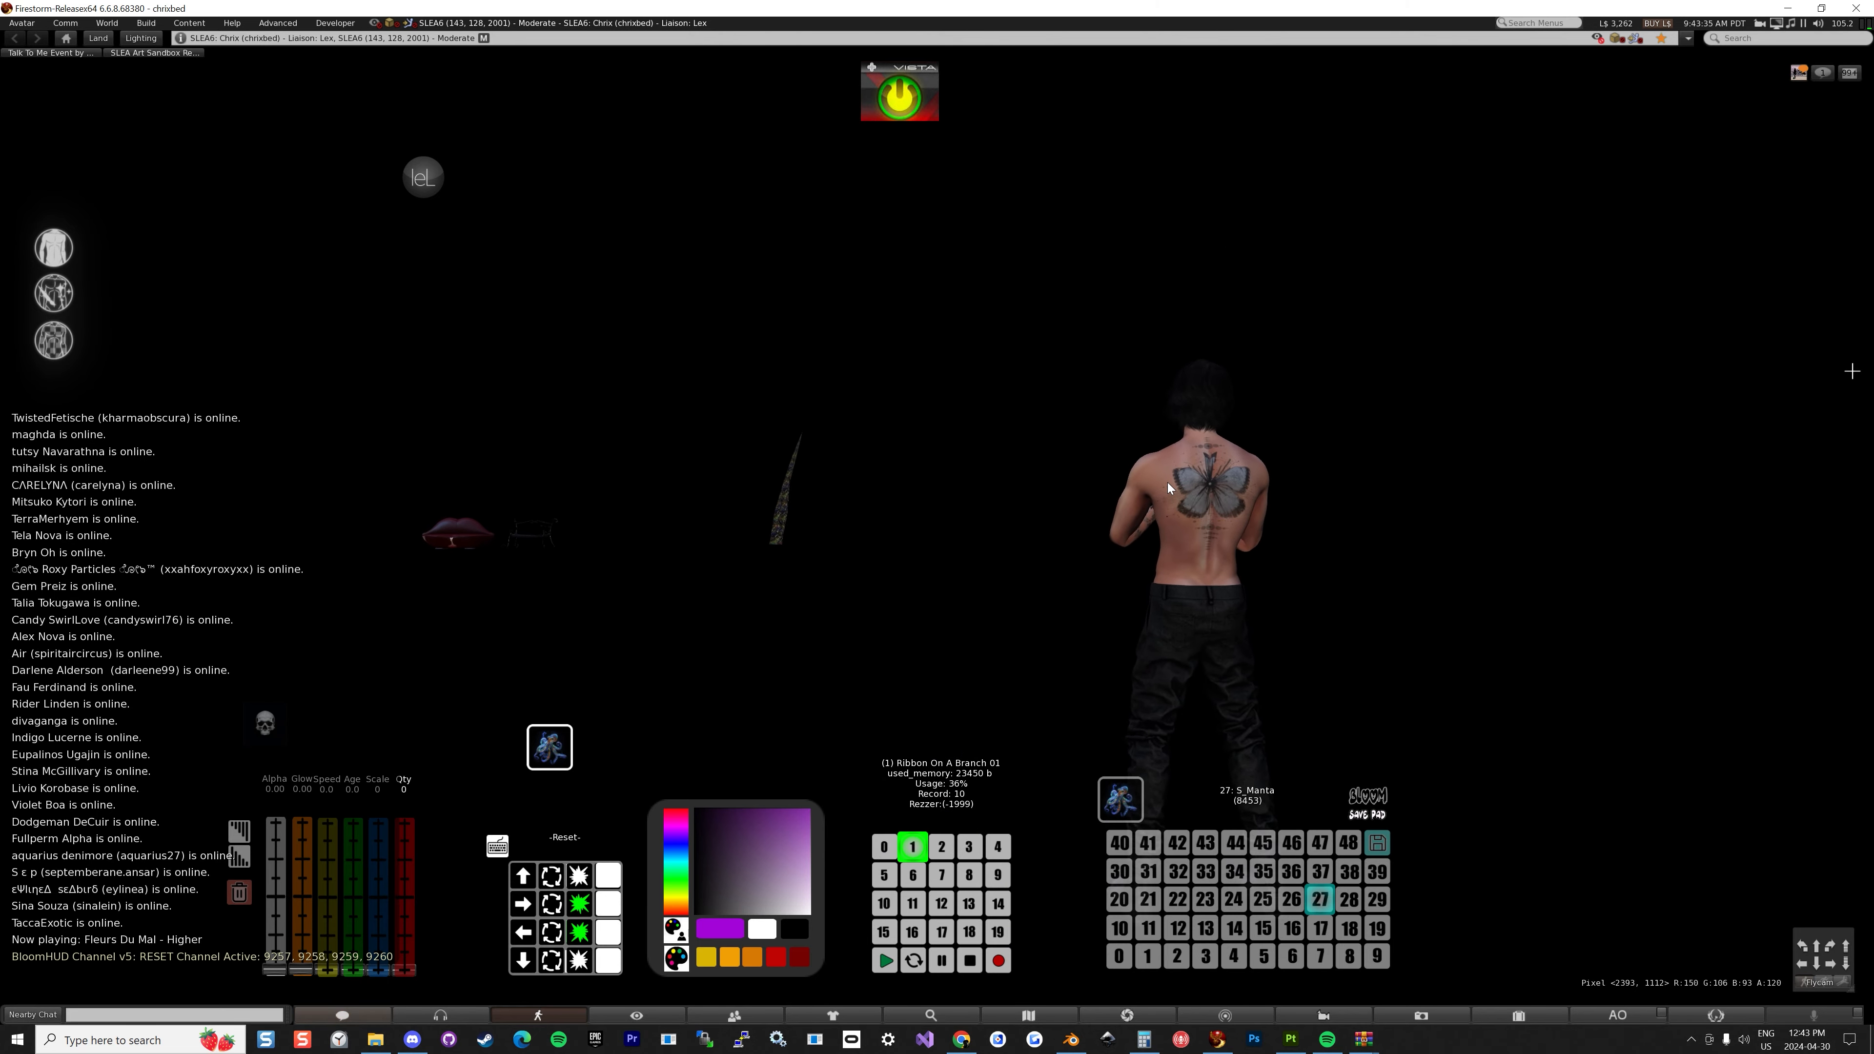
pyautogui.hotkey('ctrl', 'i')
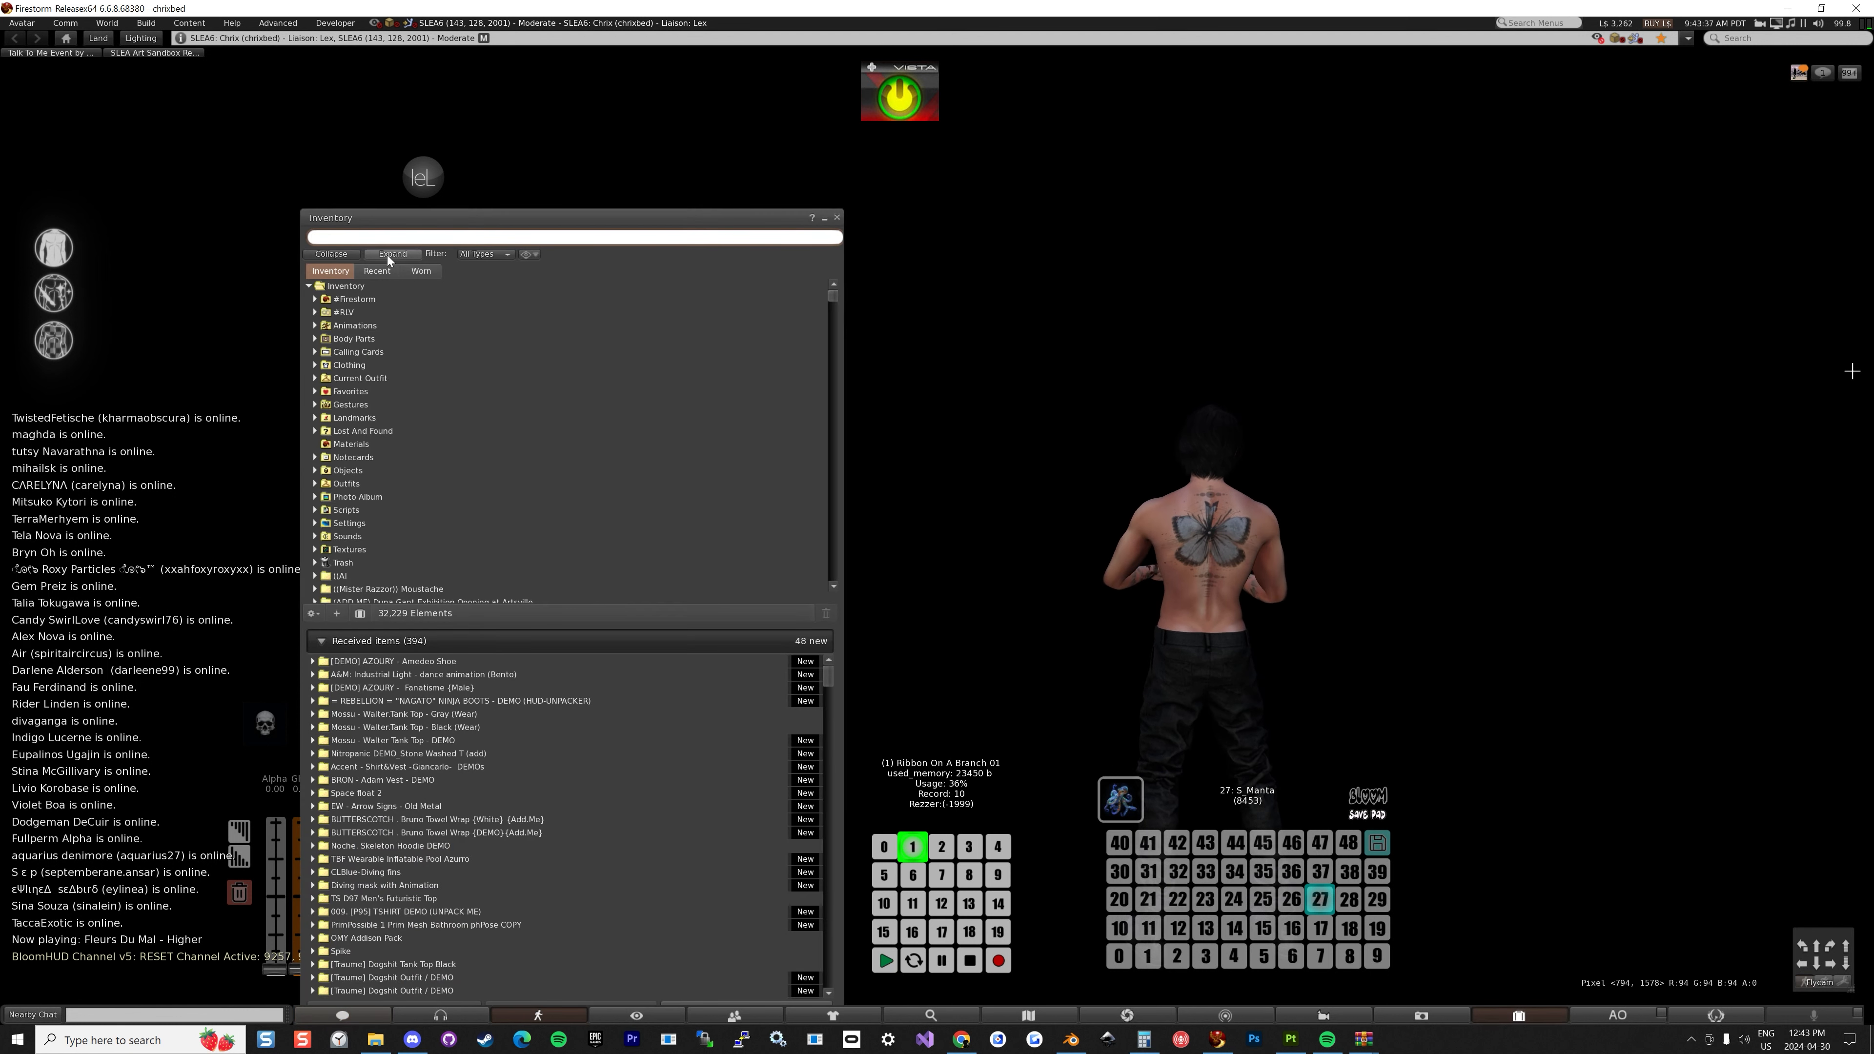
pyautogui.click(420, 271)
pyautogui.click(315, 312)
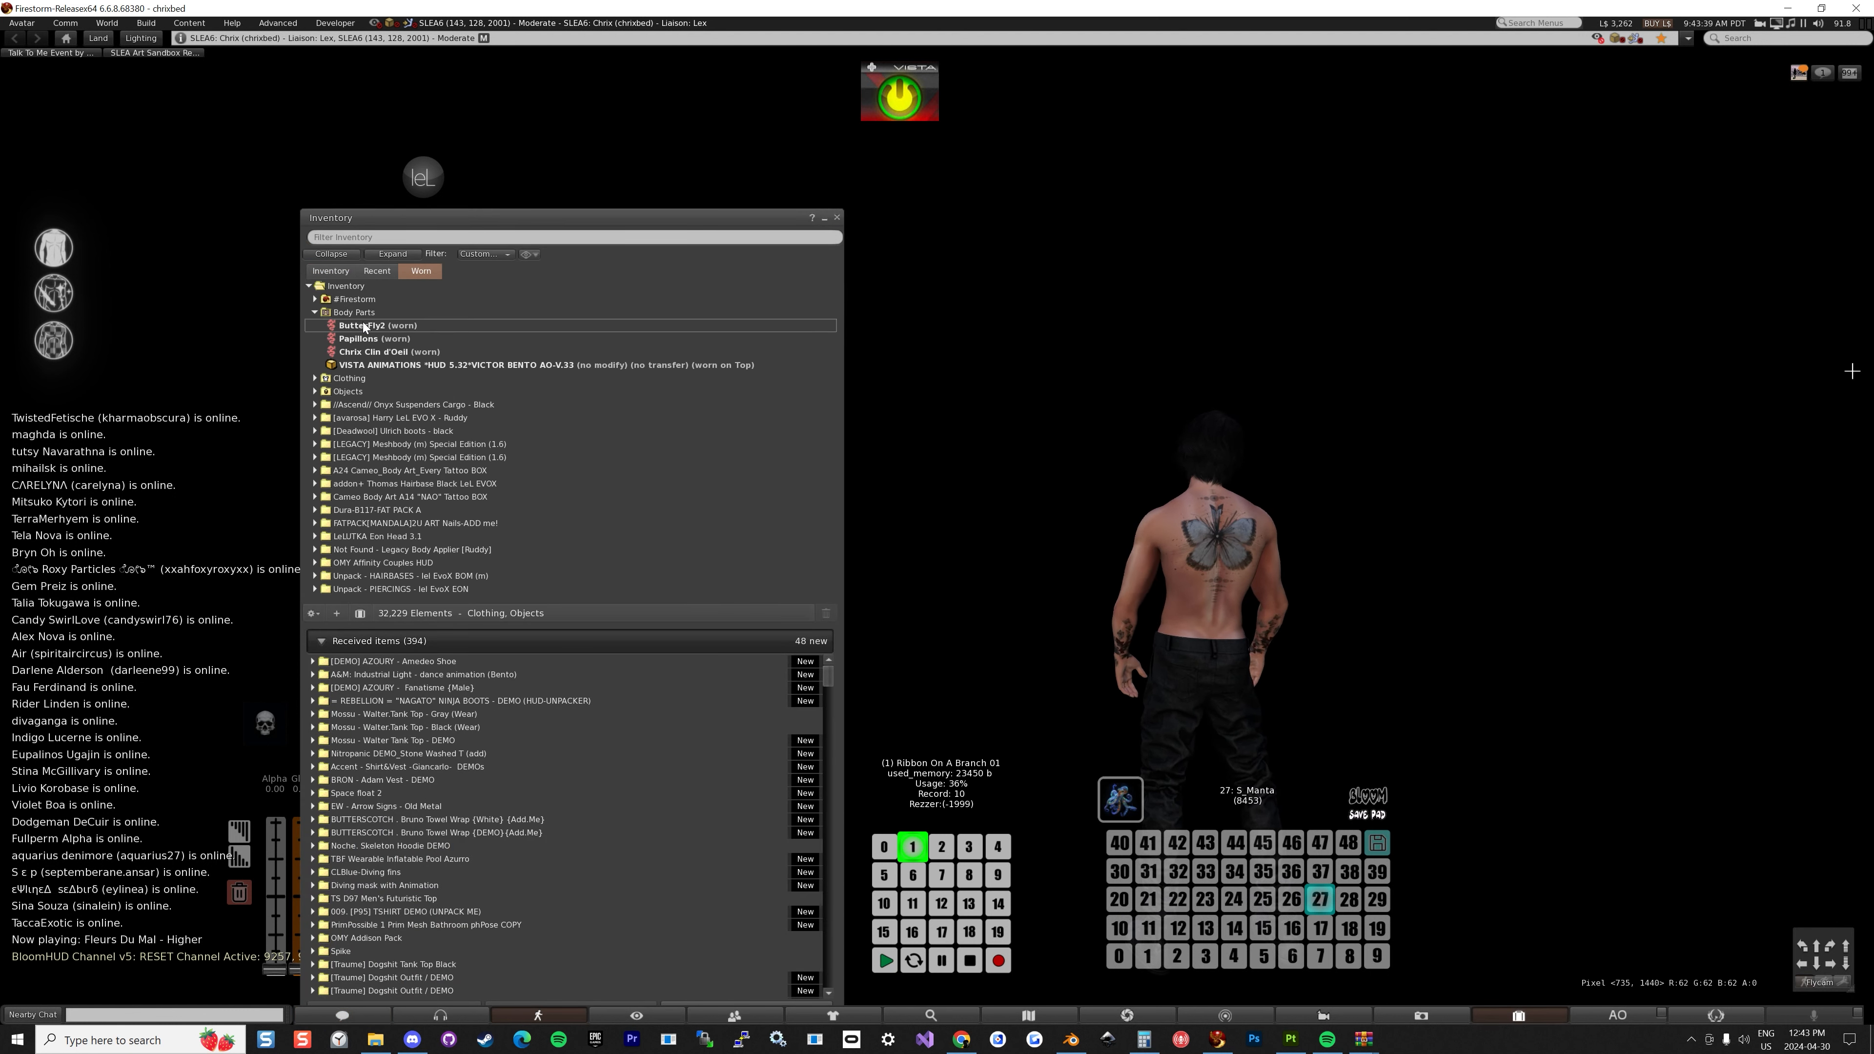
pyautogui.doubleClick(370, 339)
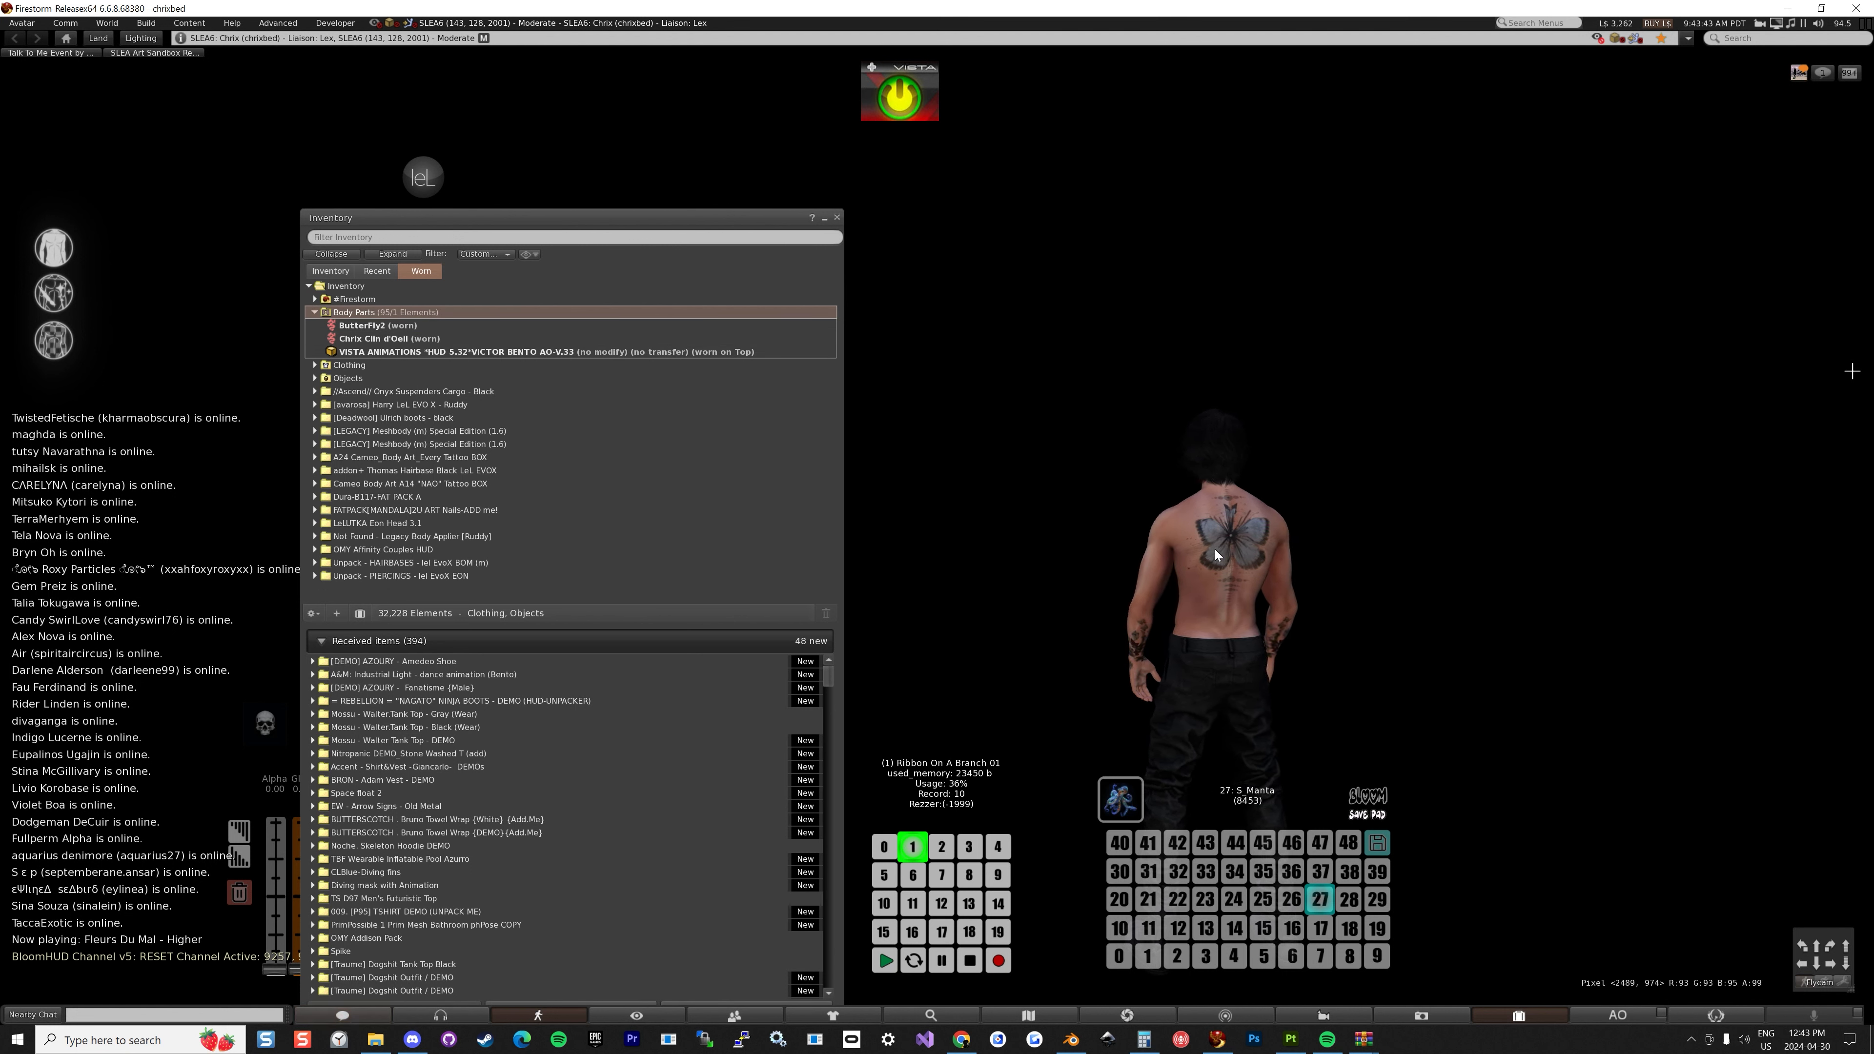
pyautogui.doubleClick(396, 328)
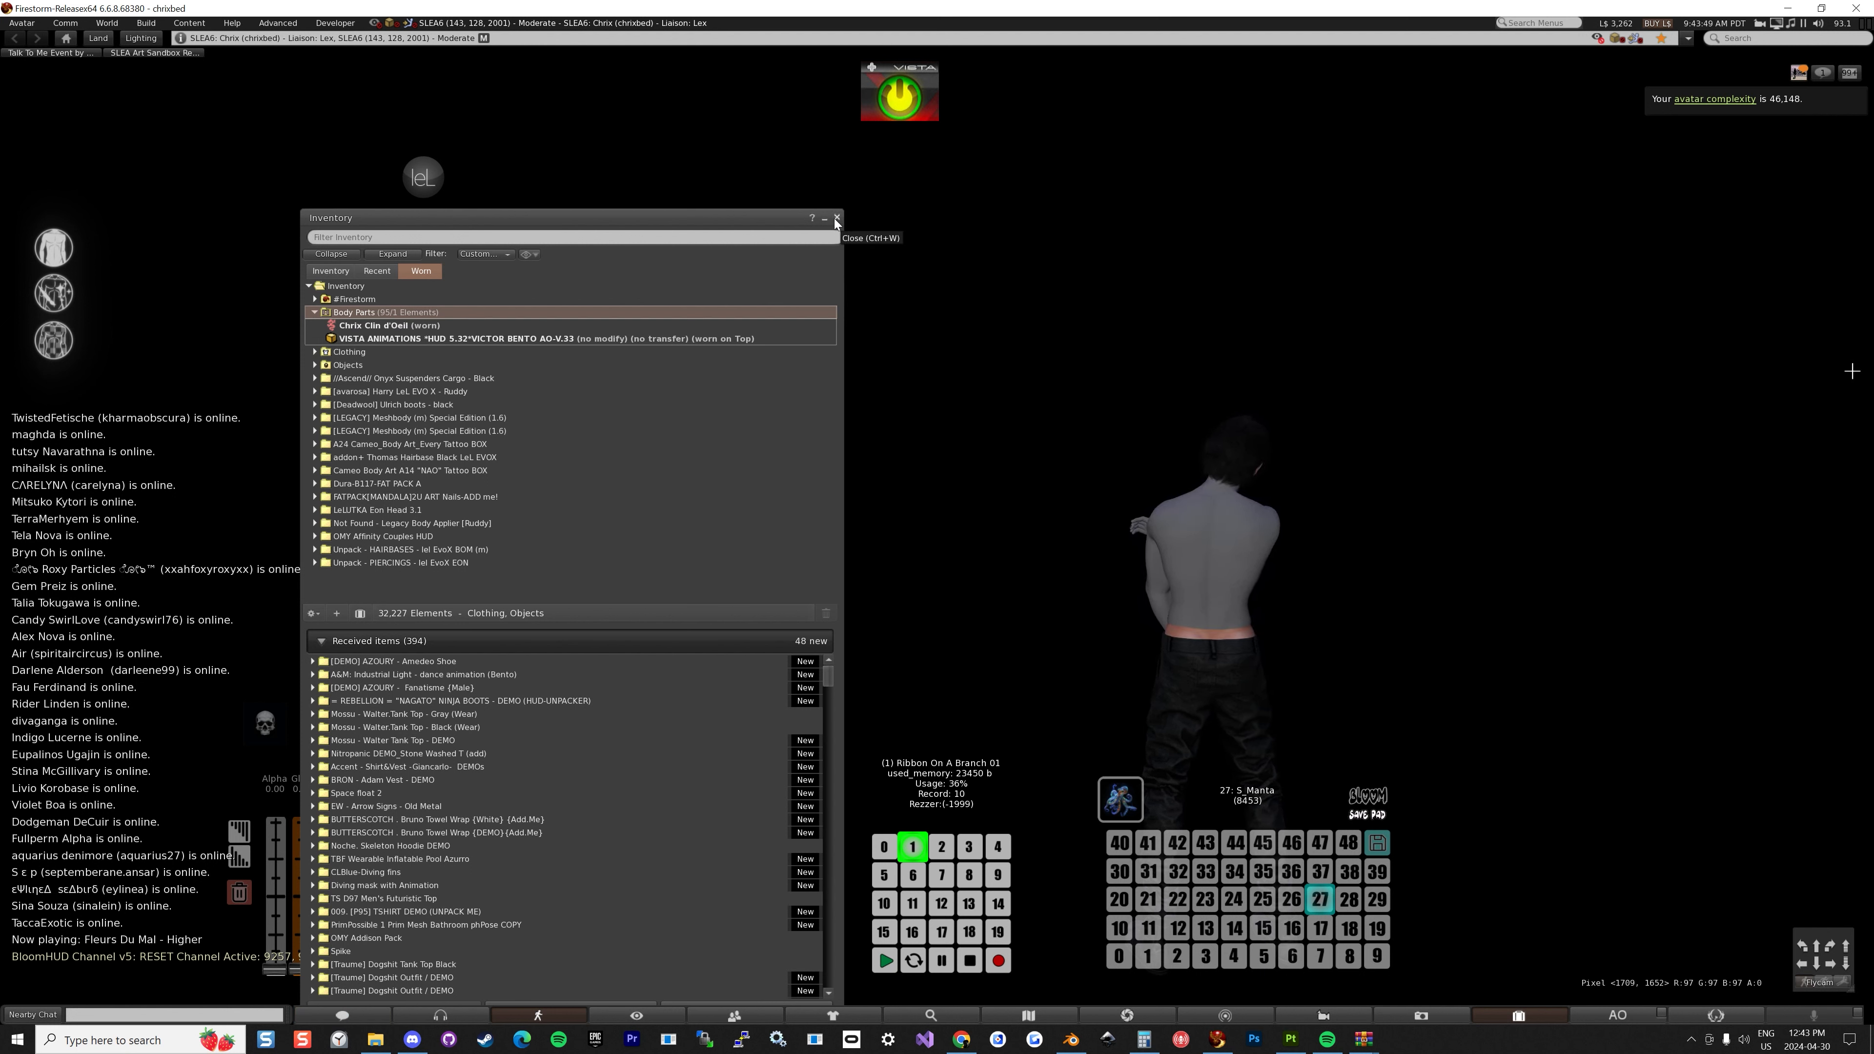
# Create a new tattoo named FlowerBack in the inventory's Body Parts folder and wear it.
pyautogui.click(330, 271)
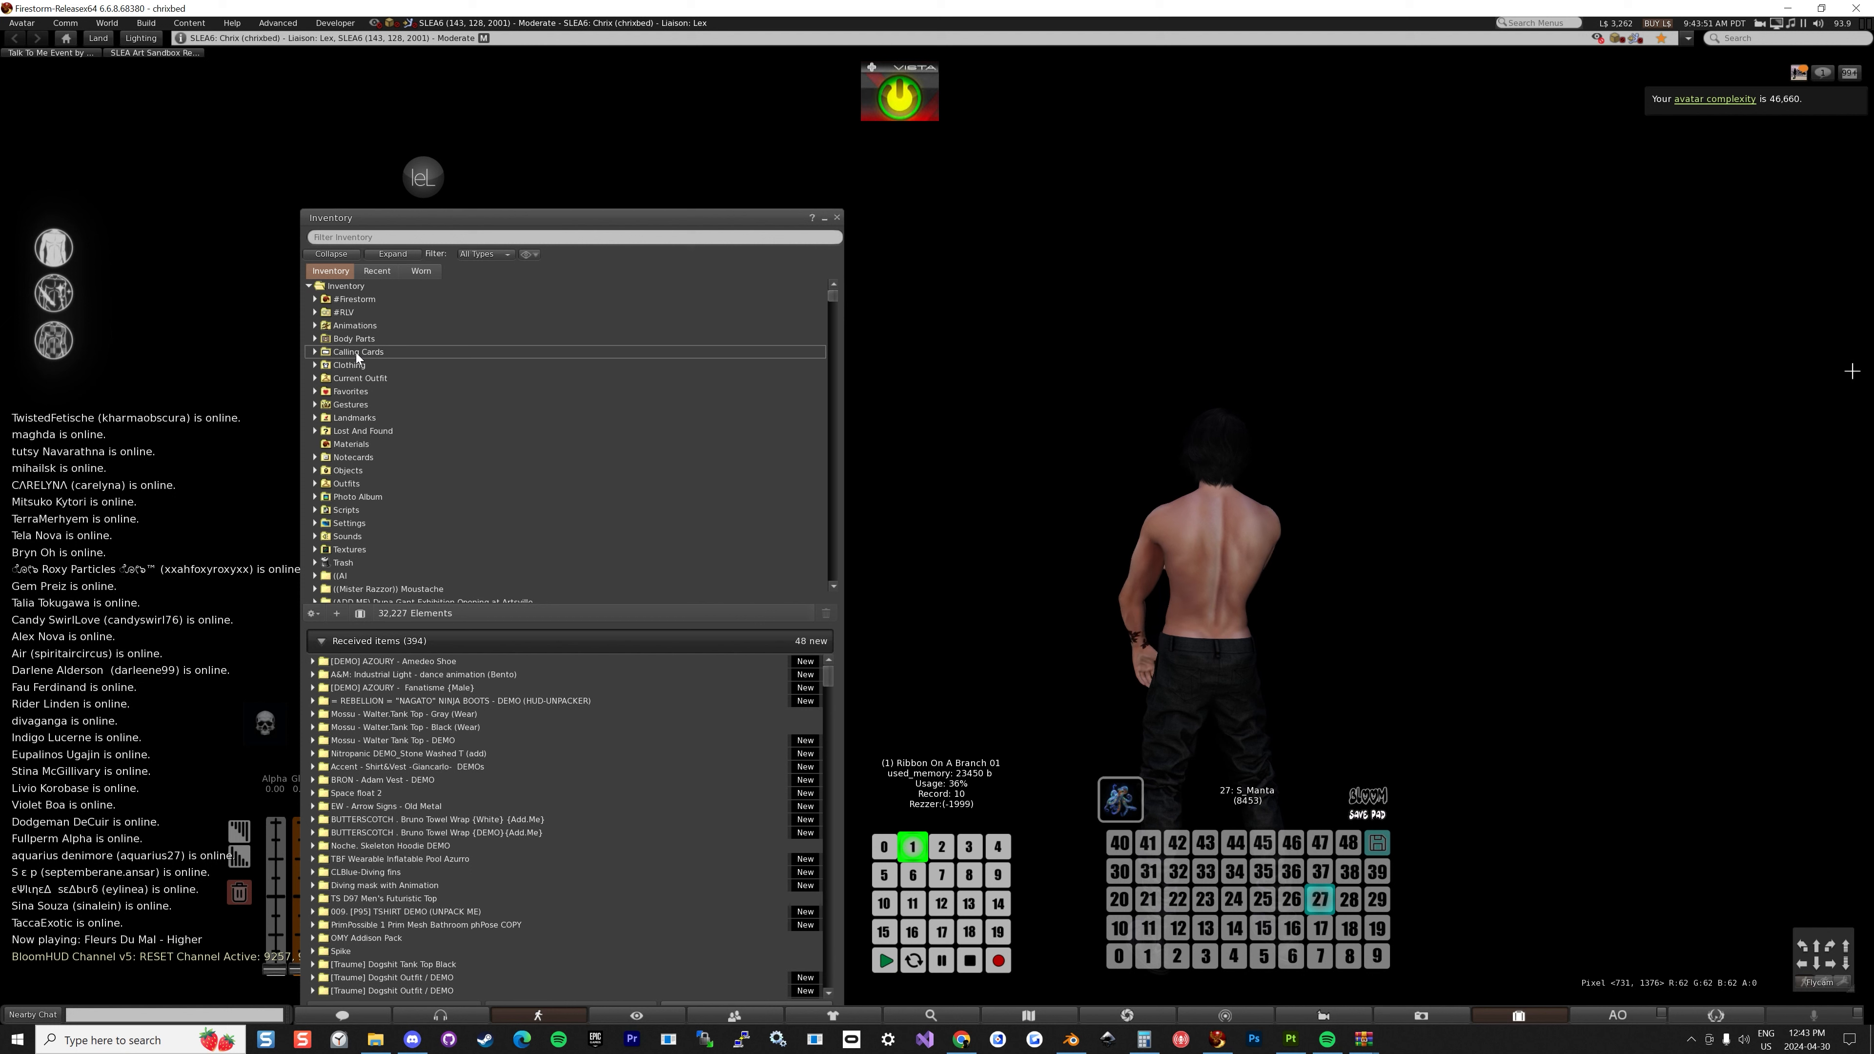
pyautogui.click(315, 338)
pyautogui.click(315, 339)
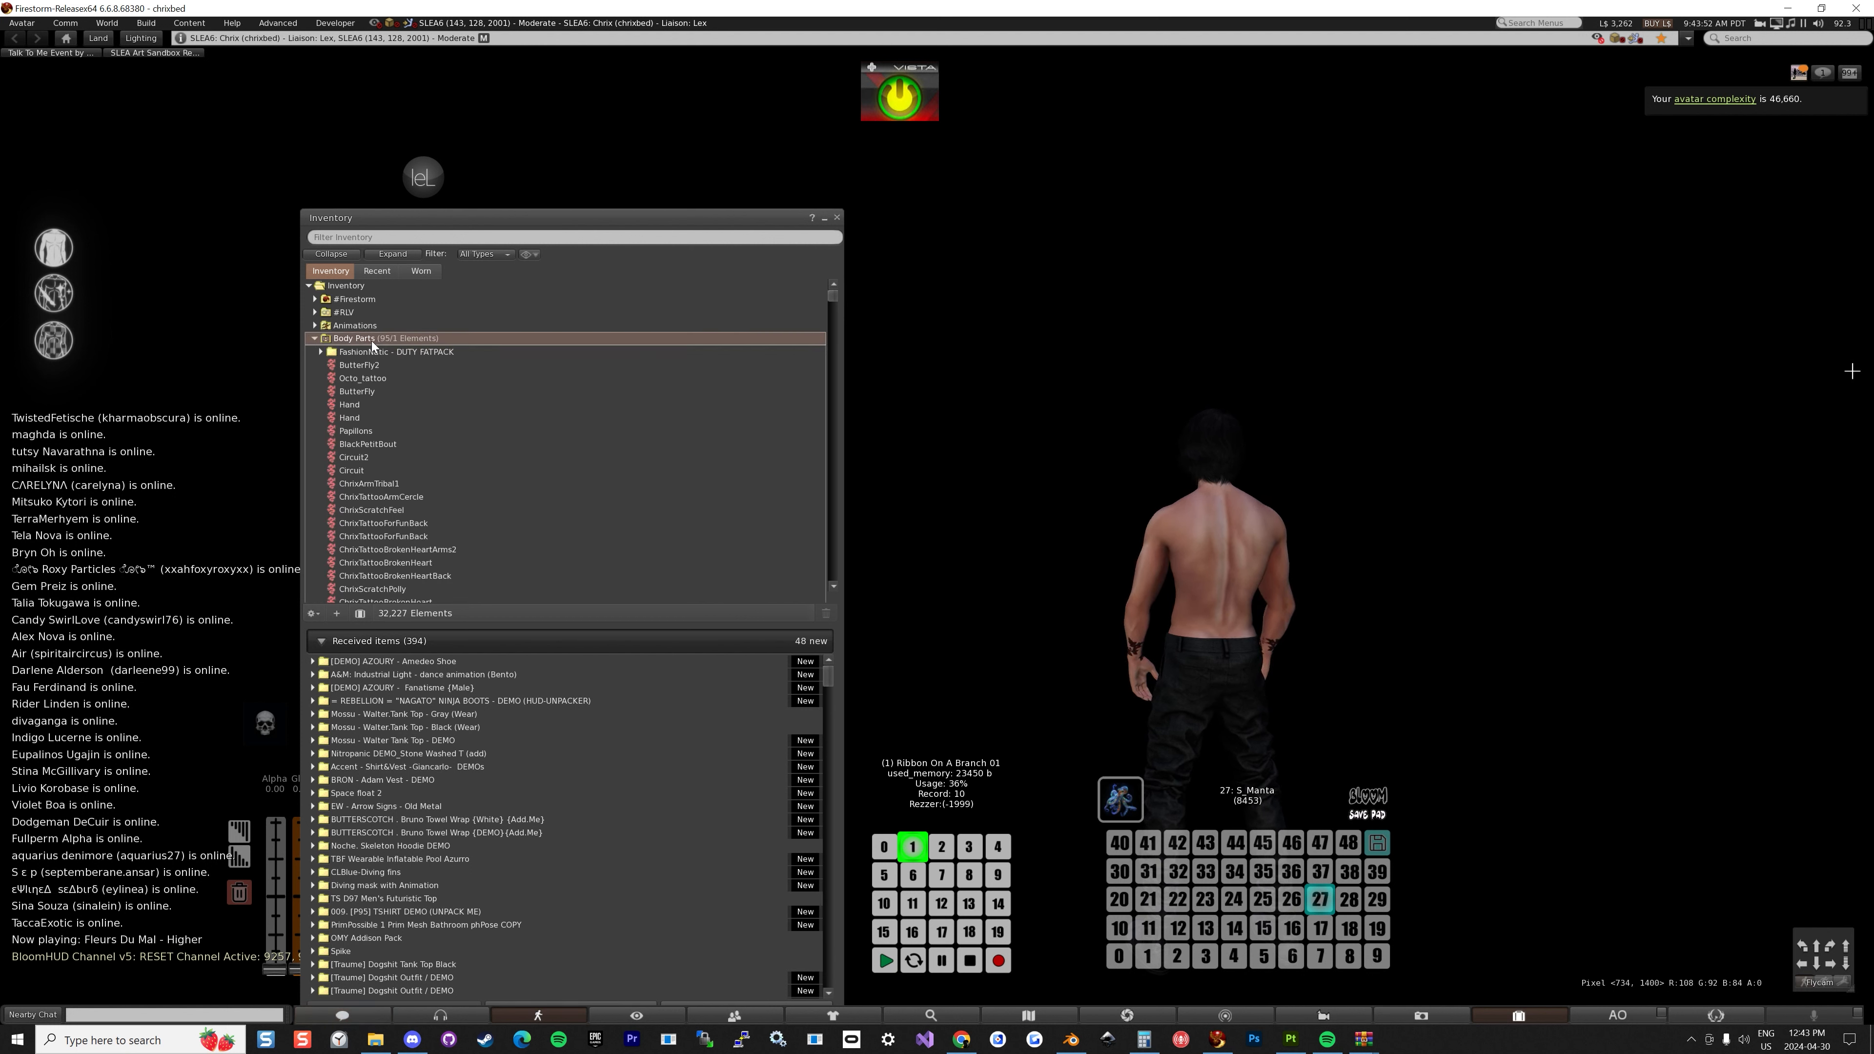
pyautogui.click(315, 339)
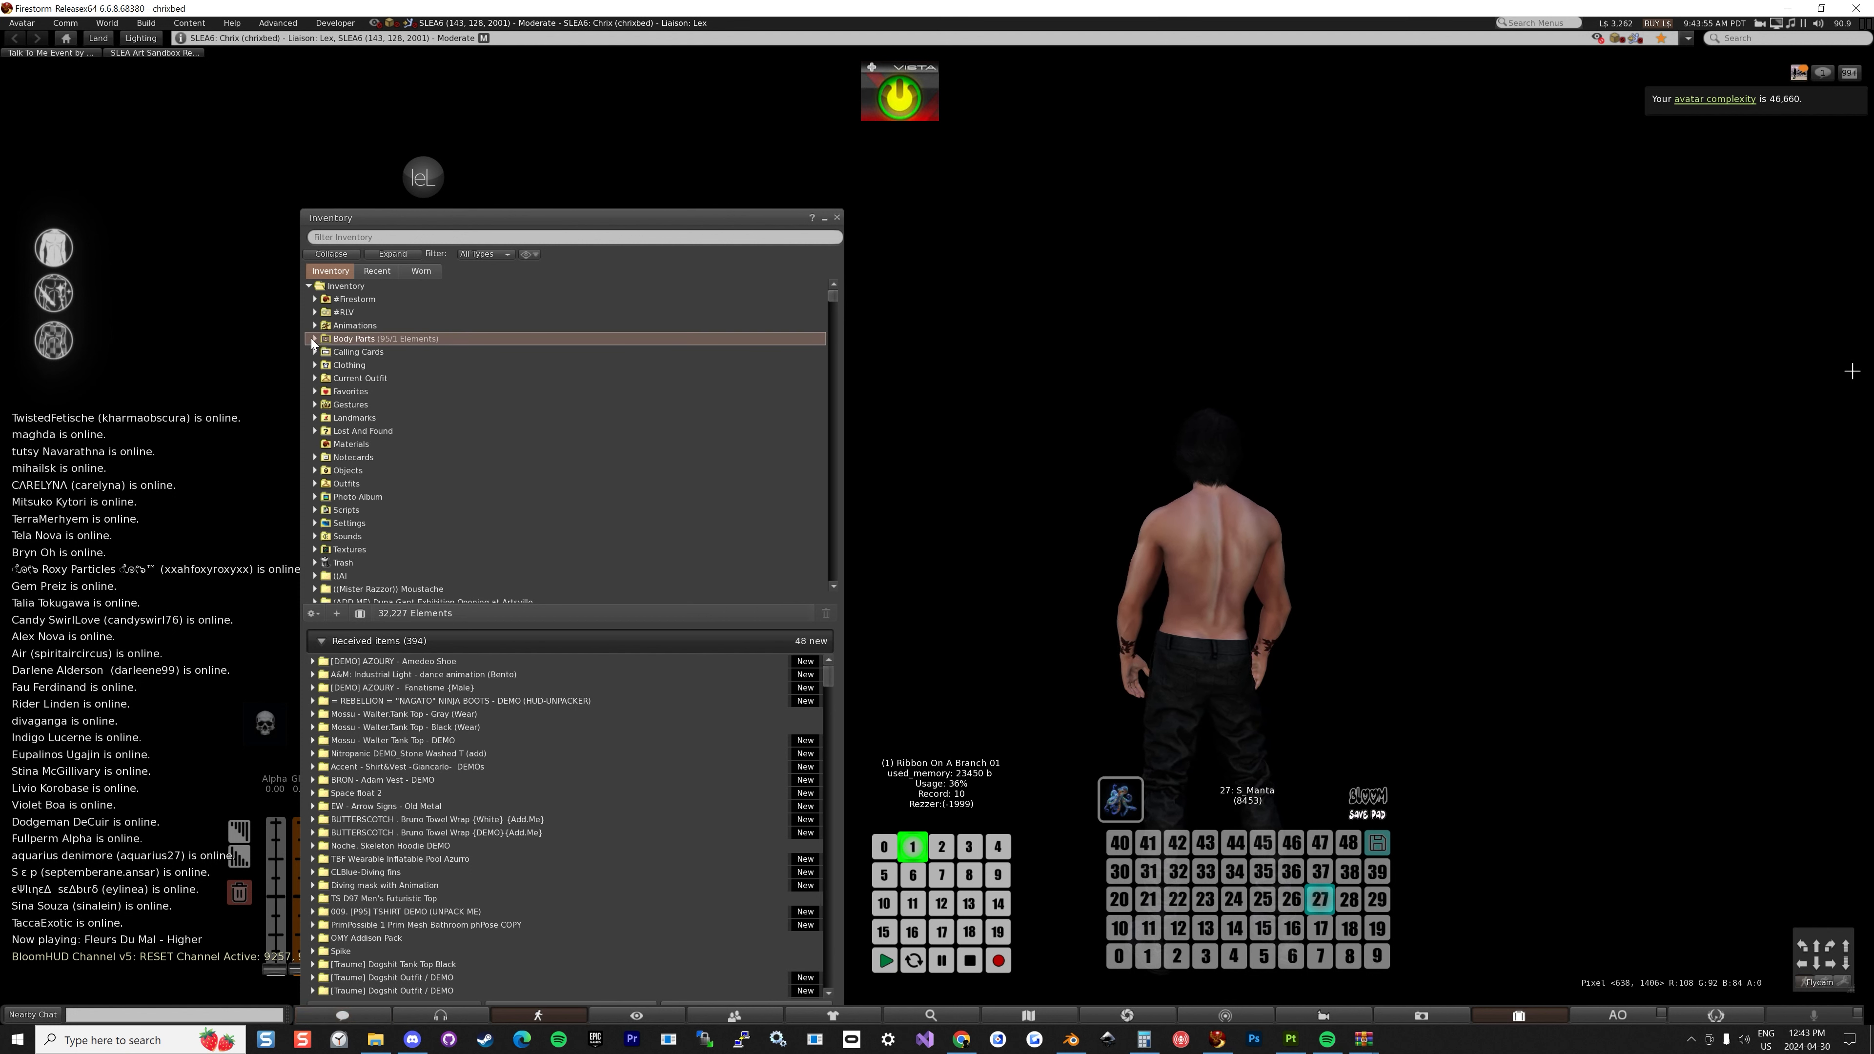
pyautogui.rightClick(356, 340)
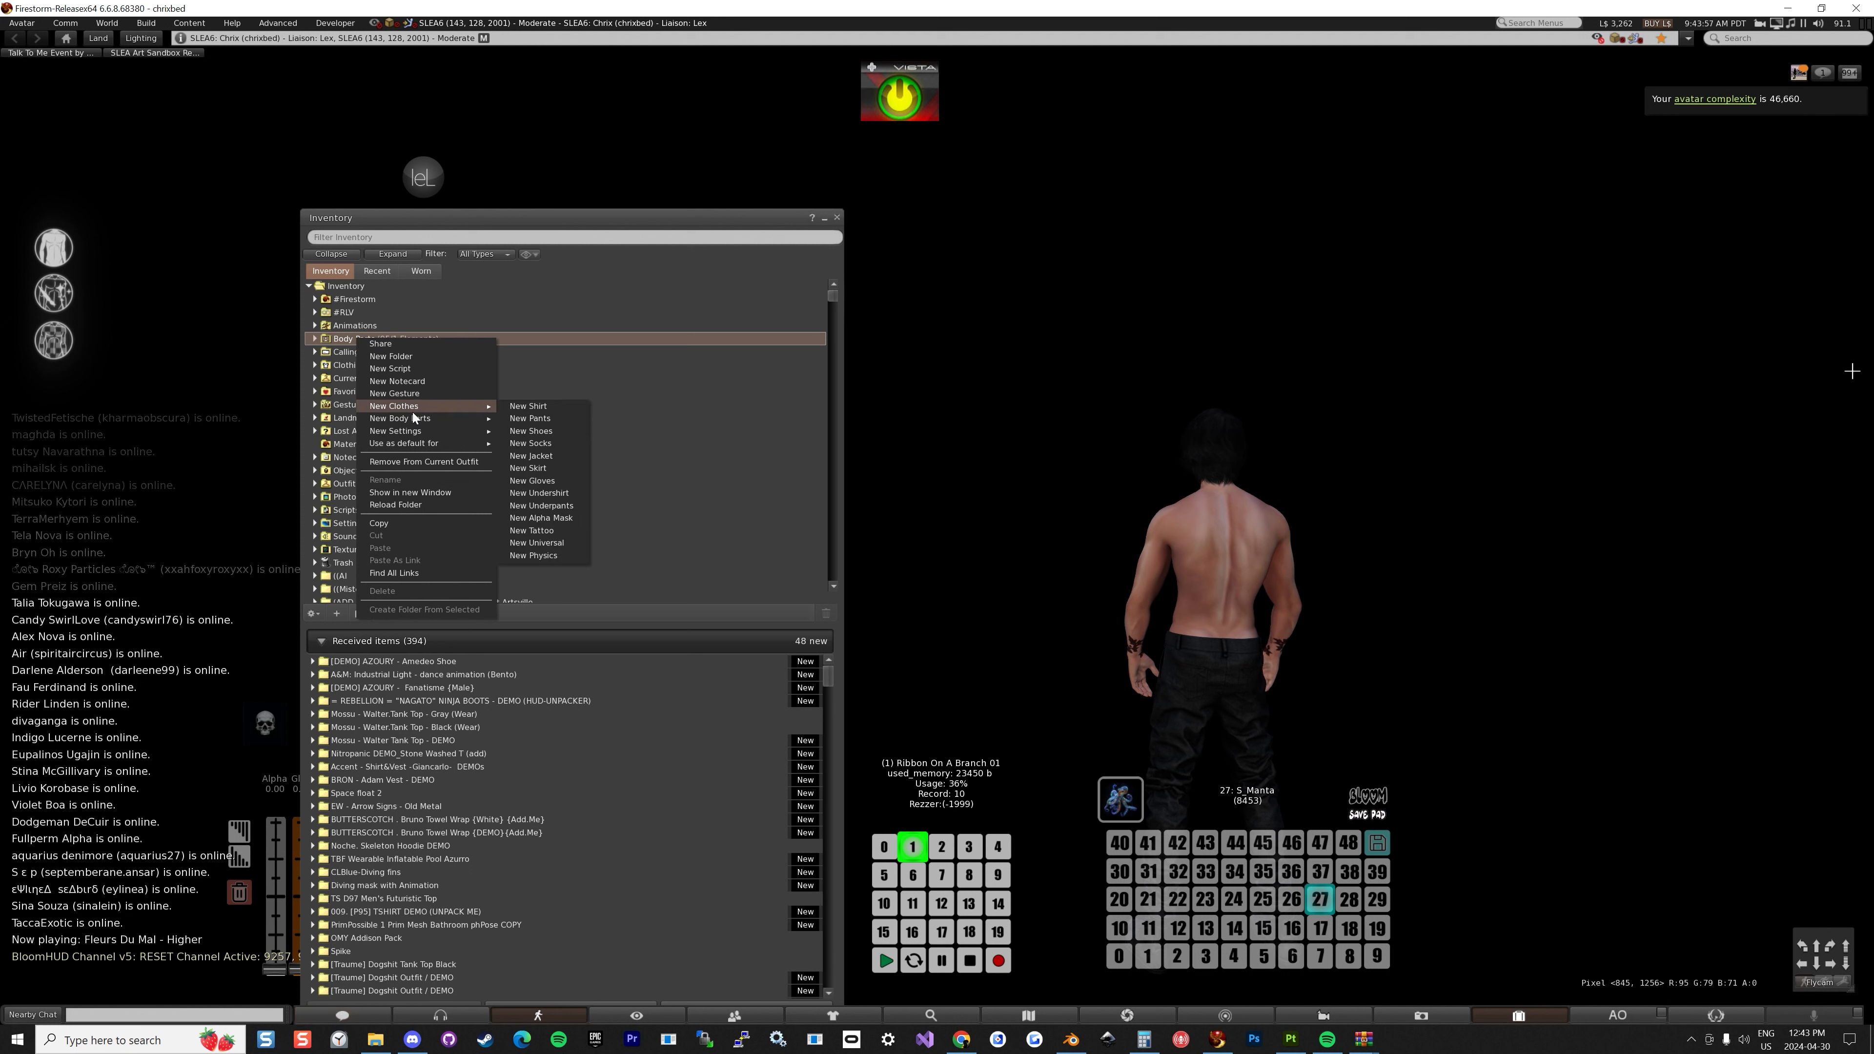
pyautogui.moveTo(411, 421)
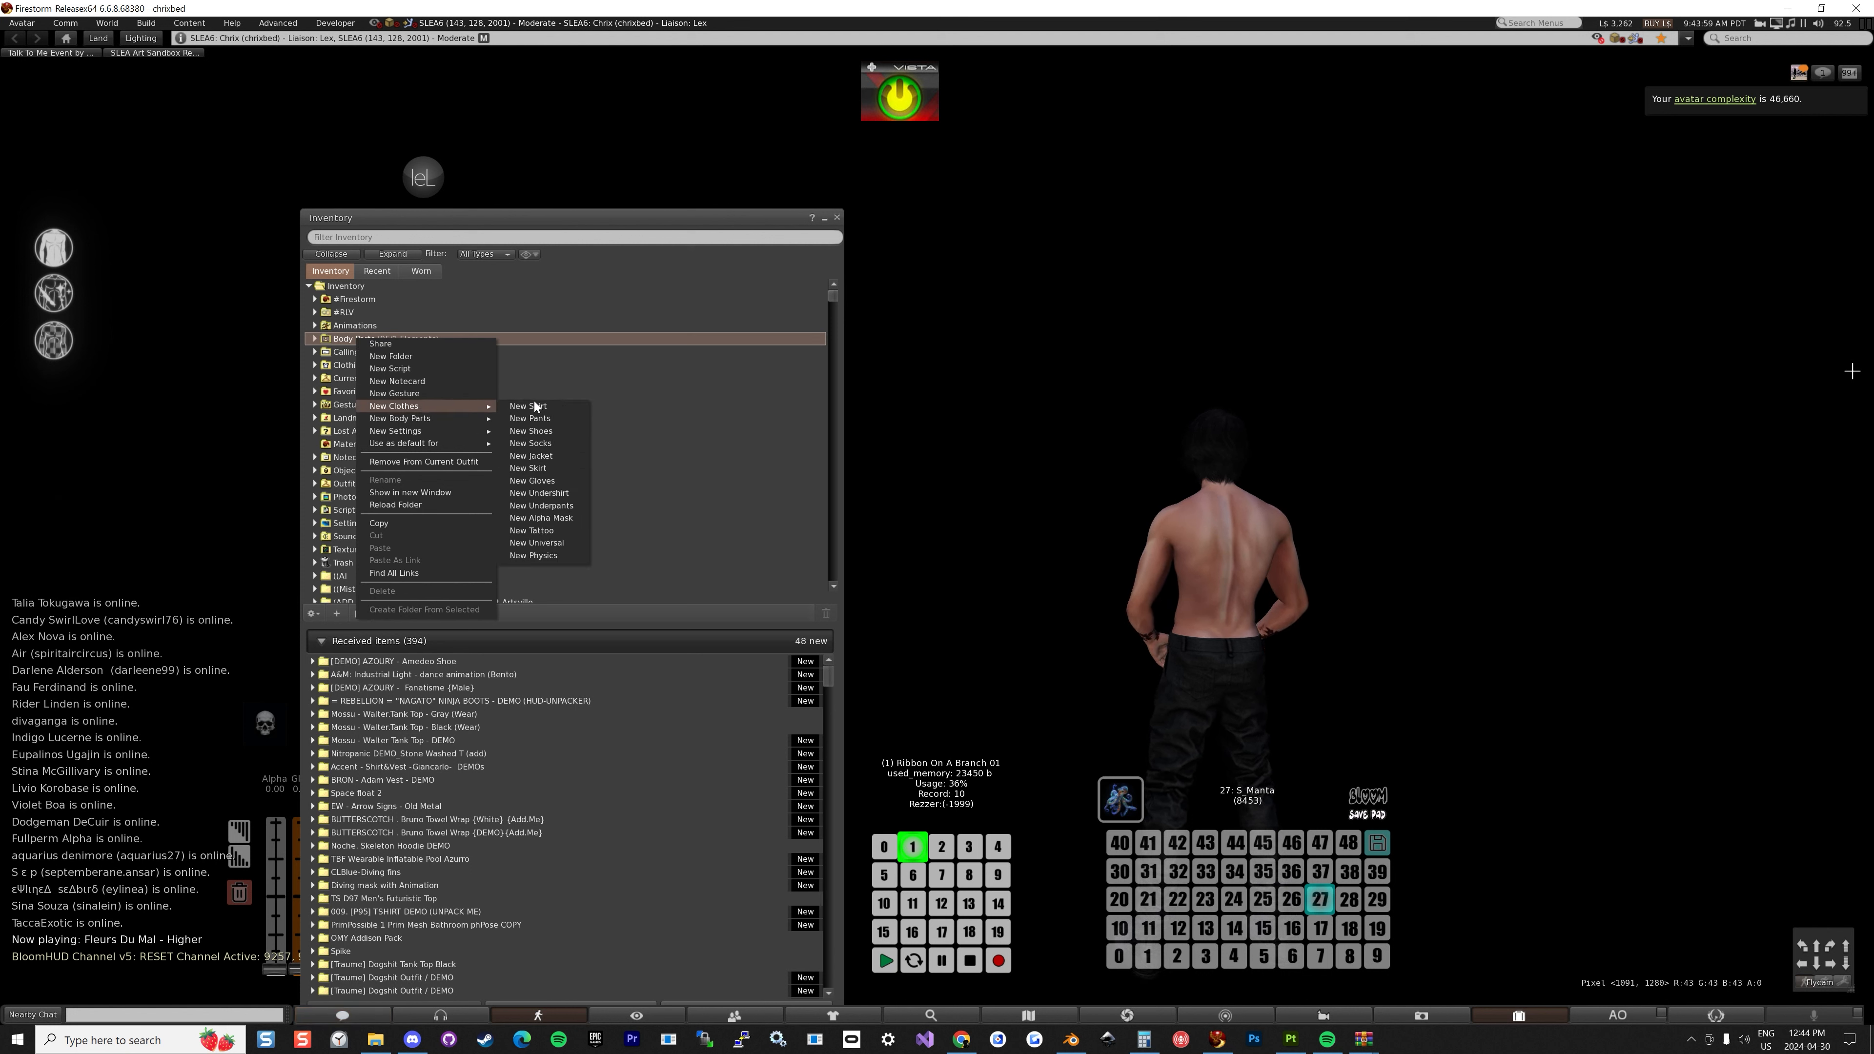
pyautogui.click(532, 531)
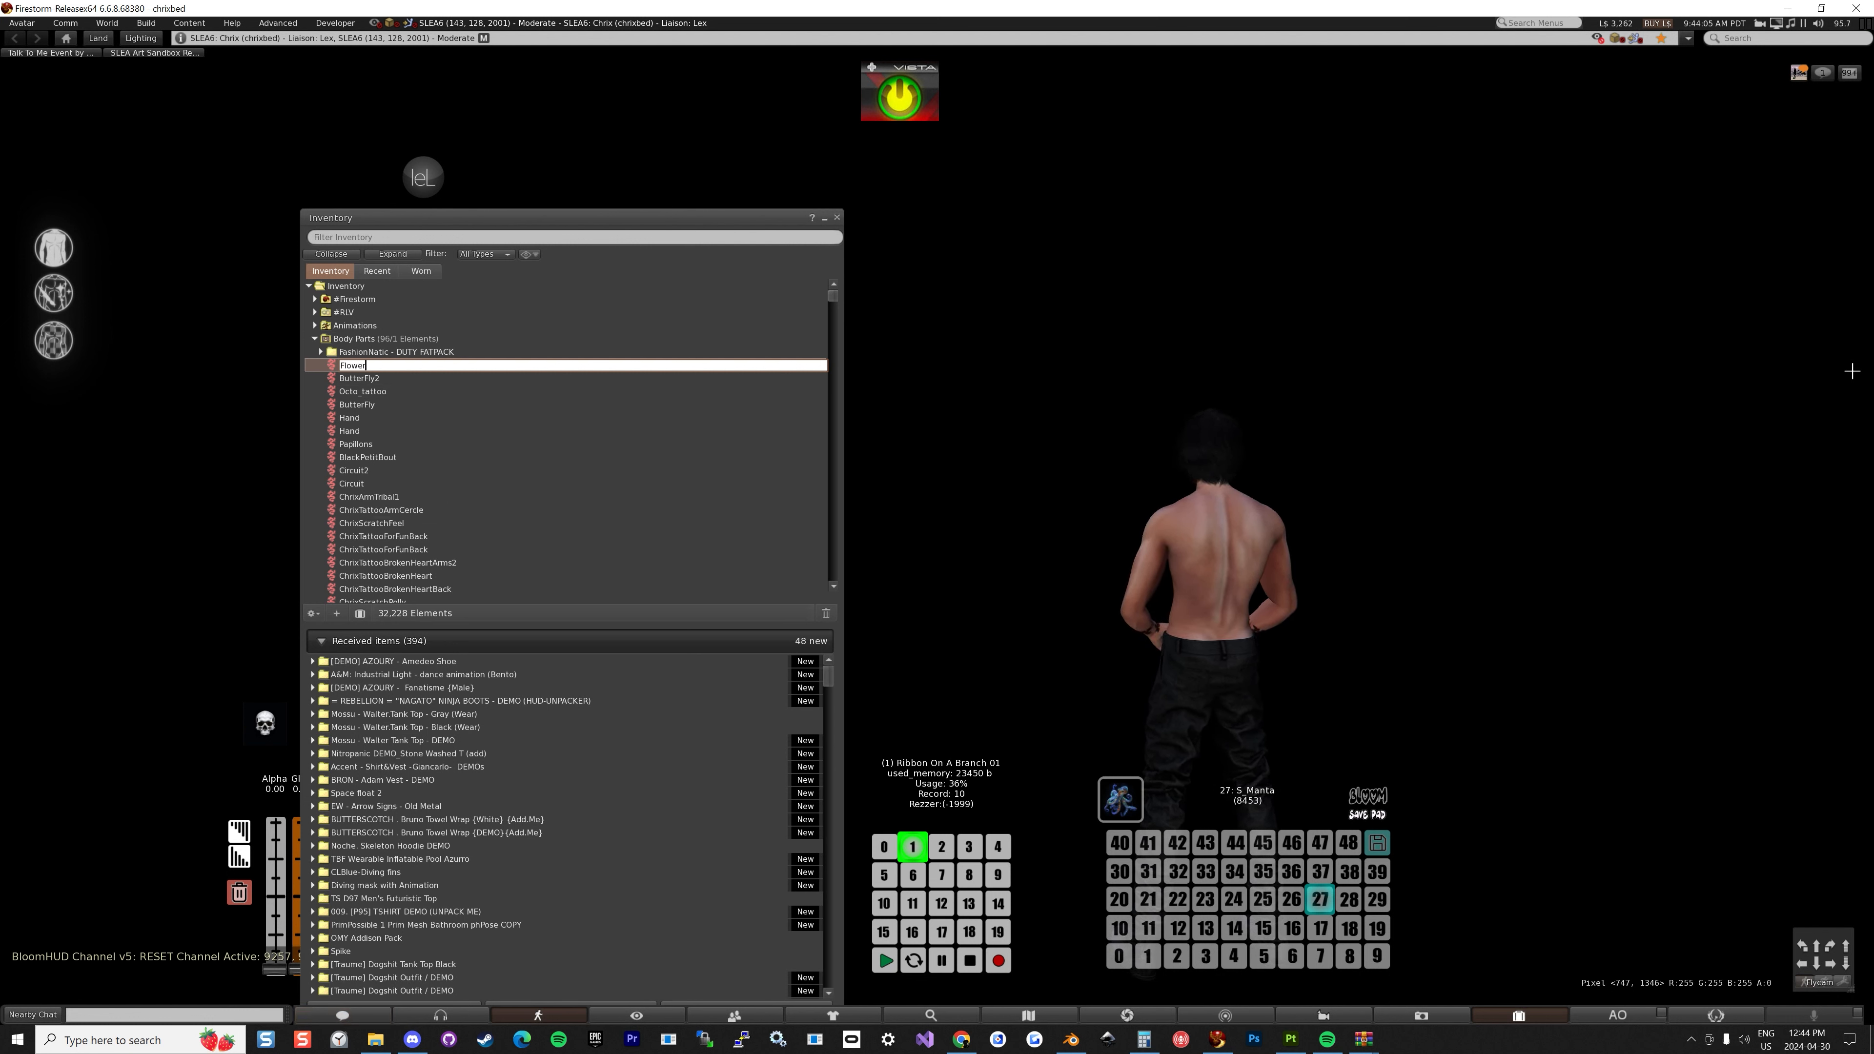
pyautogui.write('FlowerBack')
pyautogui.click(365, 367)
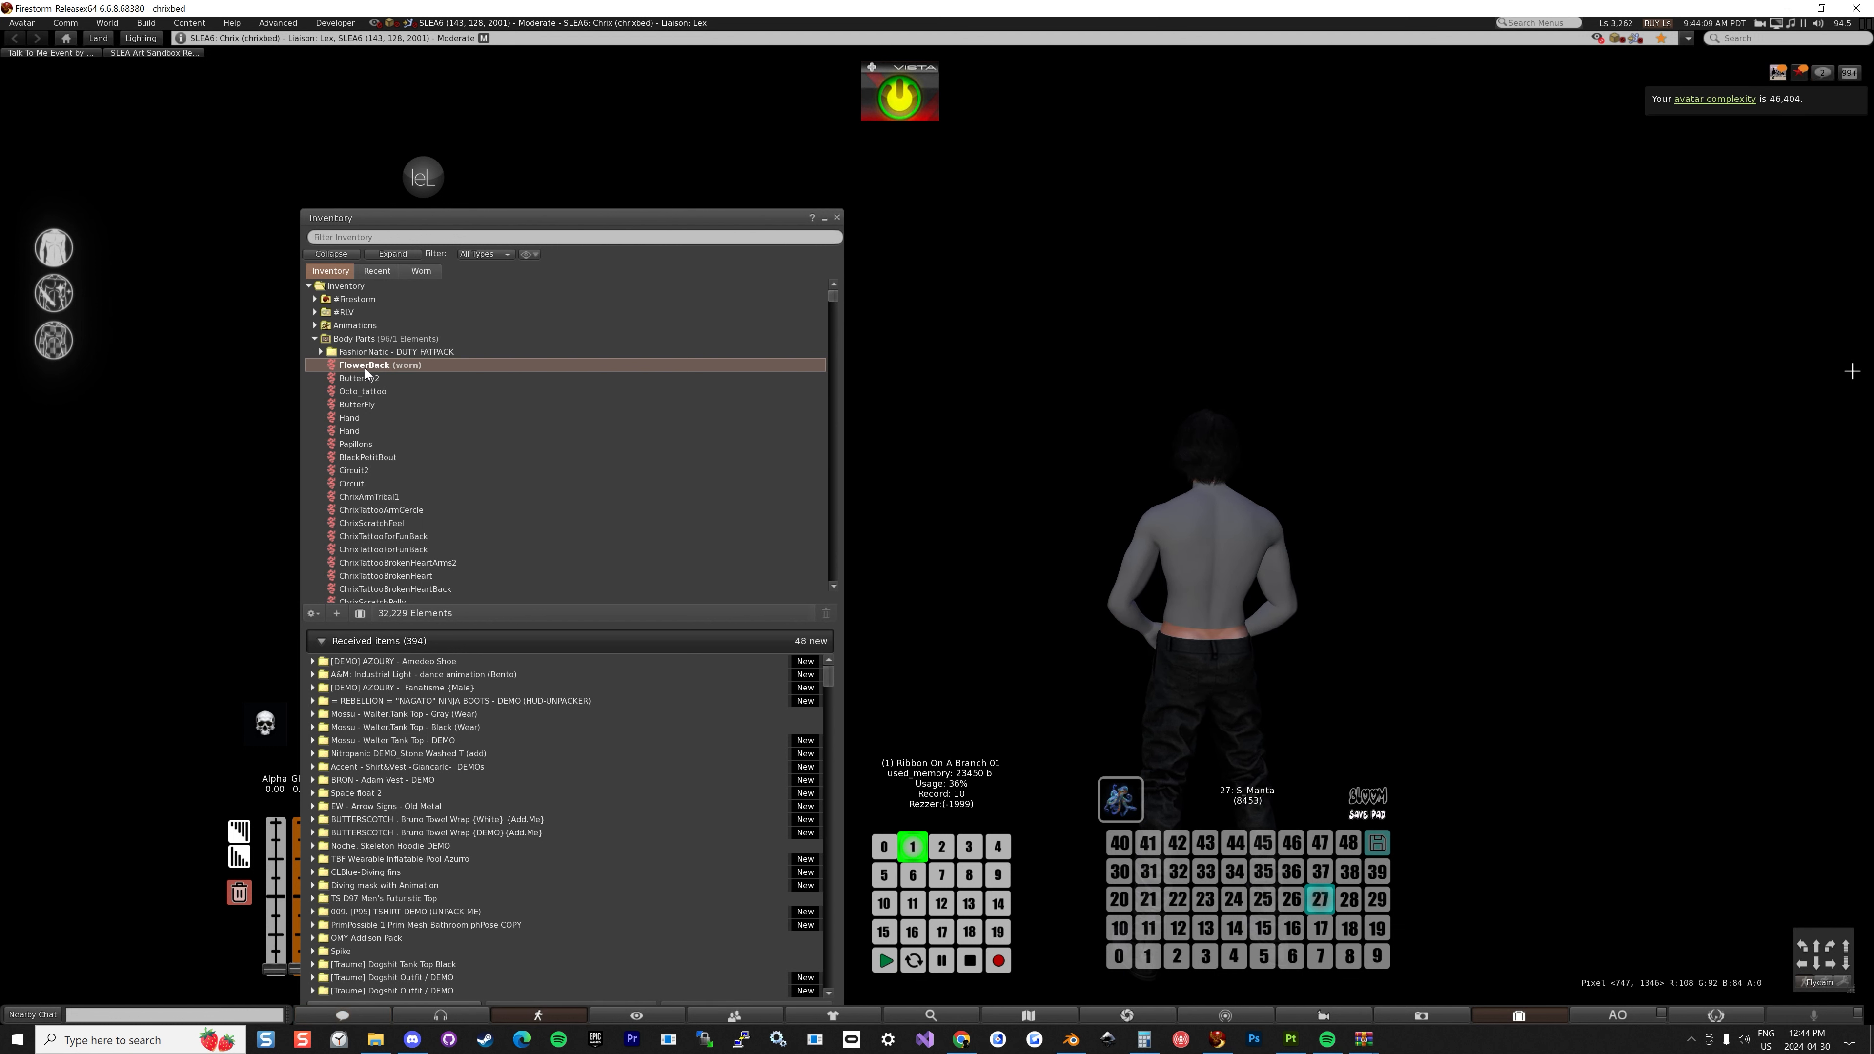
pyautogui.rightClick(365, 367)
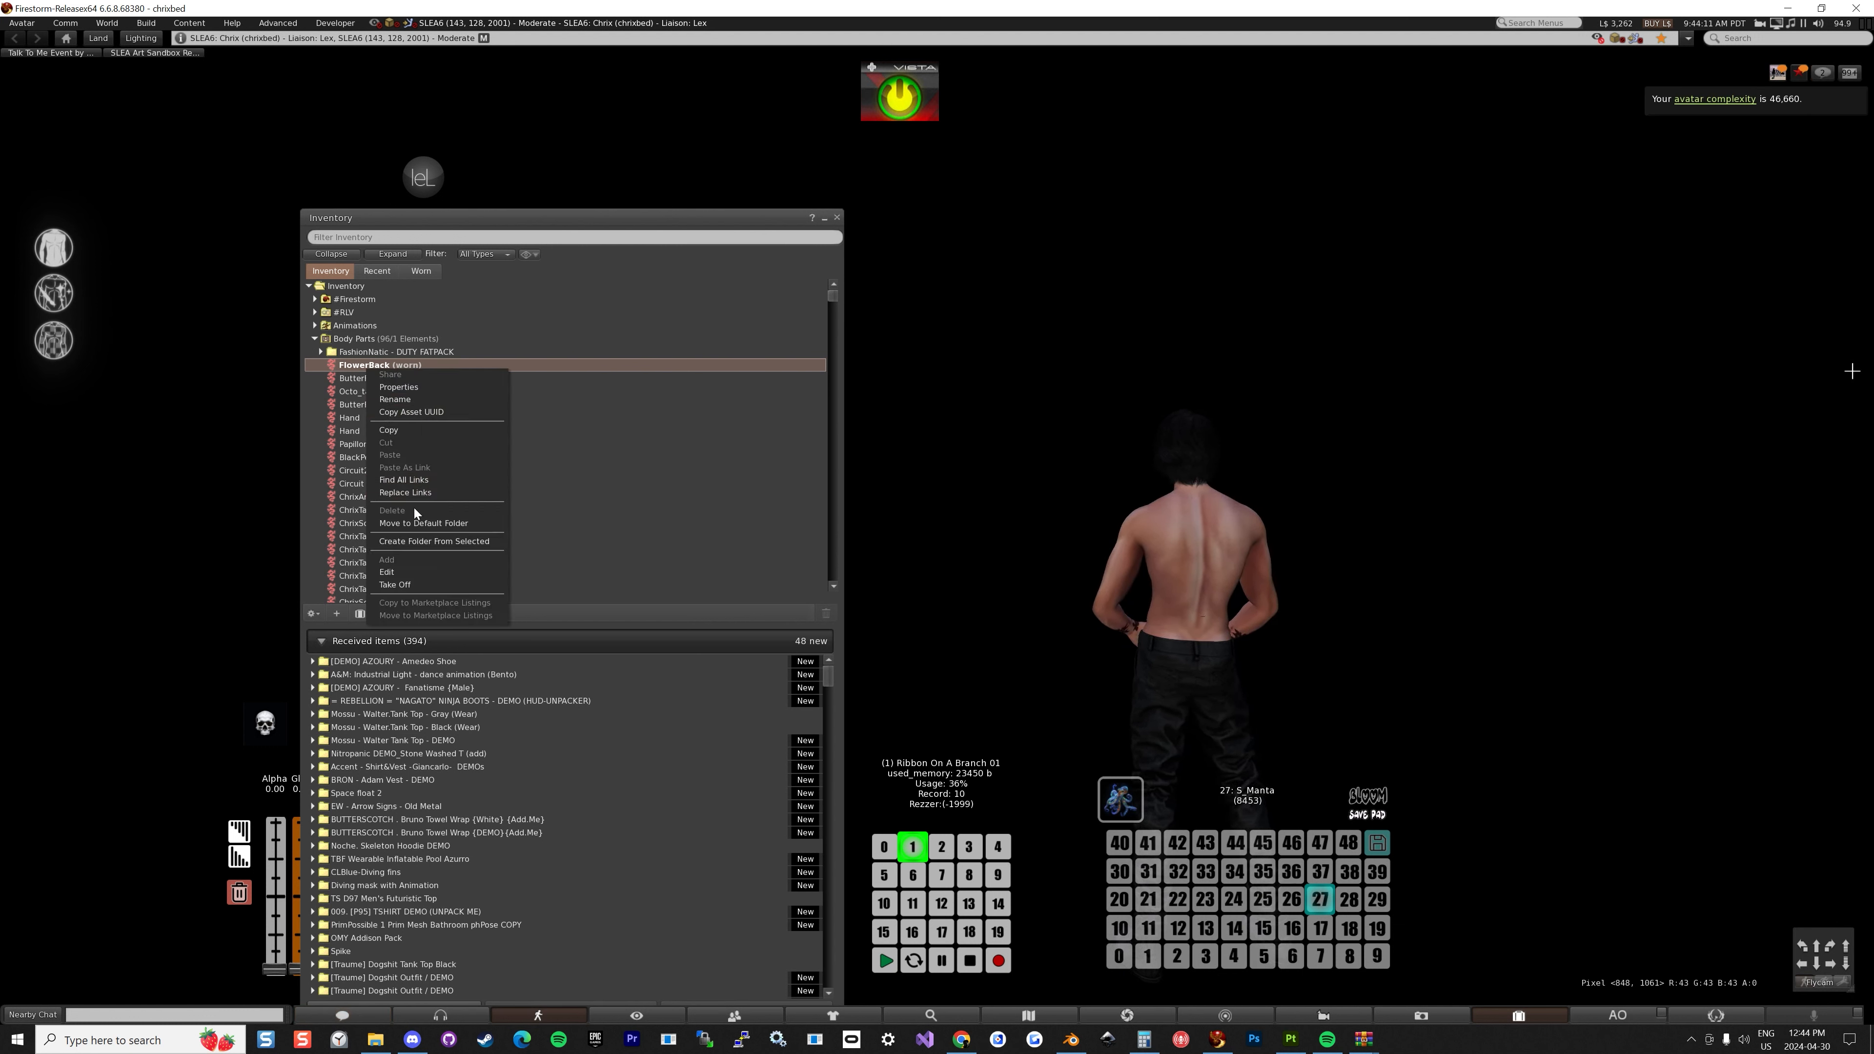
pyautogui.click(640, 497)
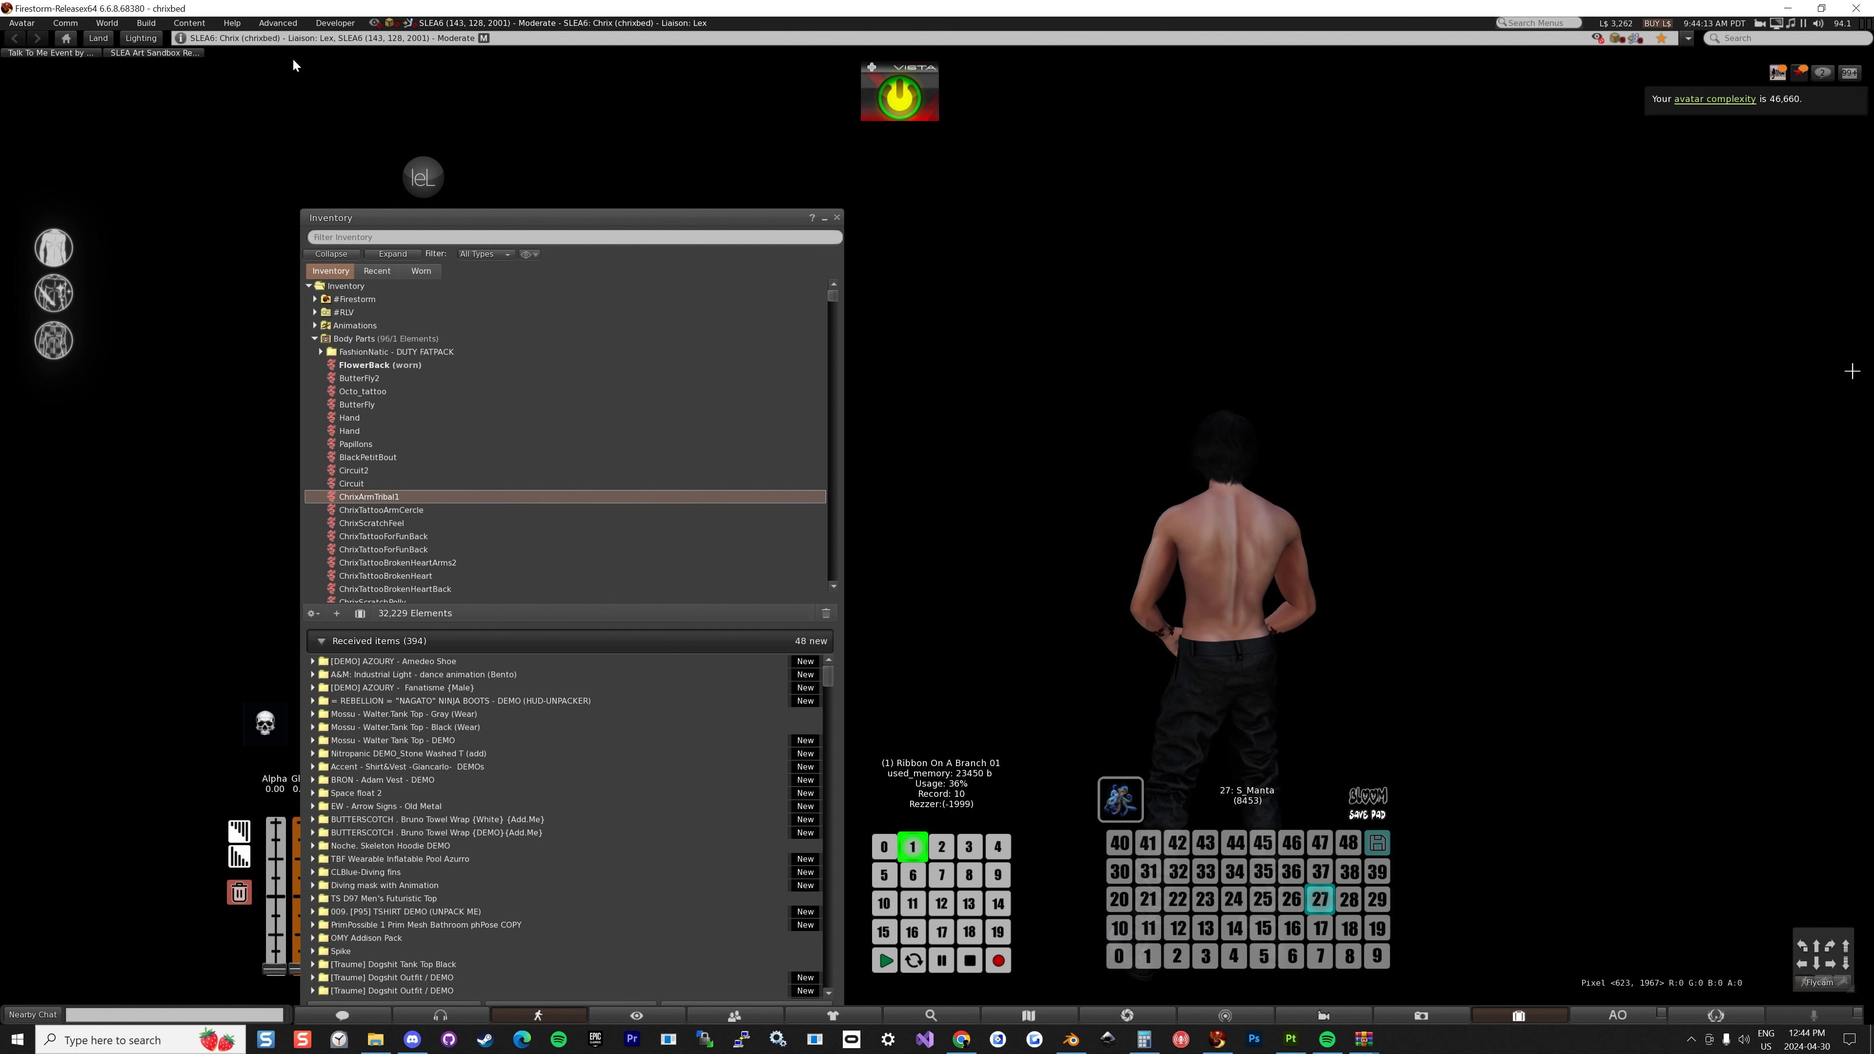
# Bulk-upload BentoSL_tattooUDIM_1001.png and BentoSL_tattooUDIM_1002.png from SubstancePainter's Tattoo\Texture folder, accepting the upload cost.
pyautogui.click(107, 23)
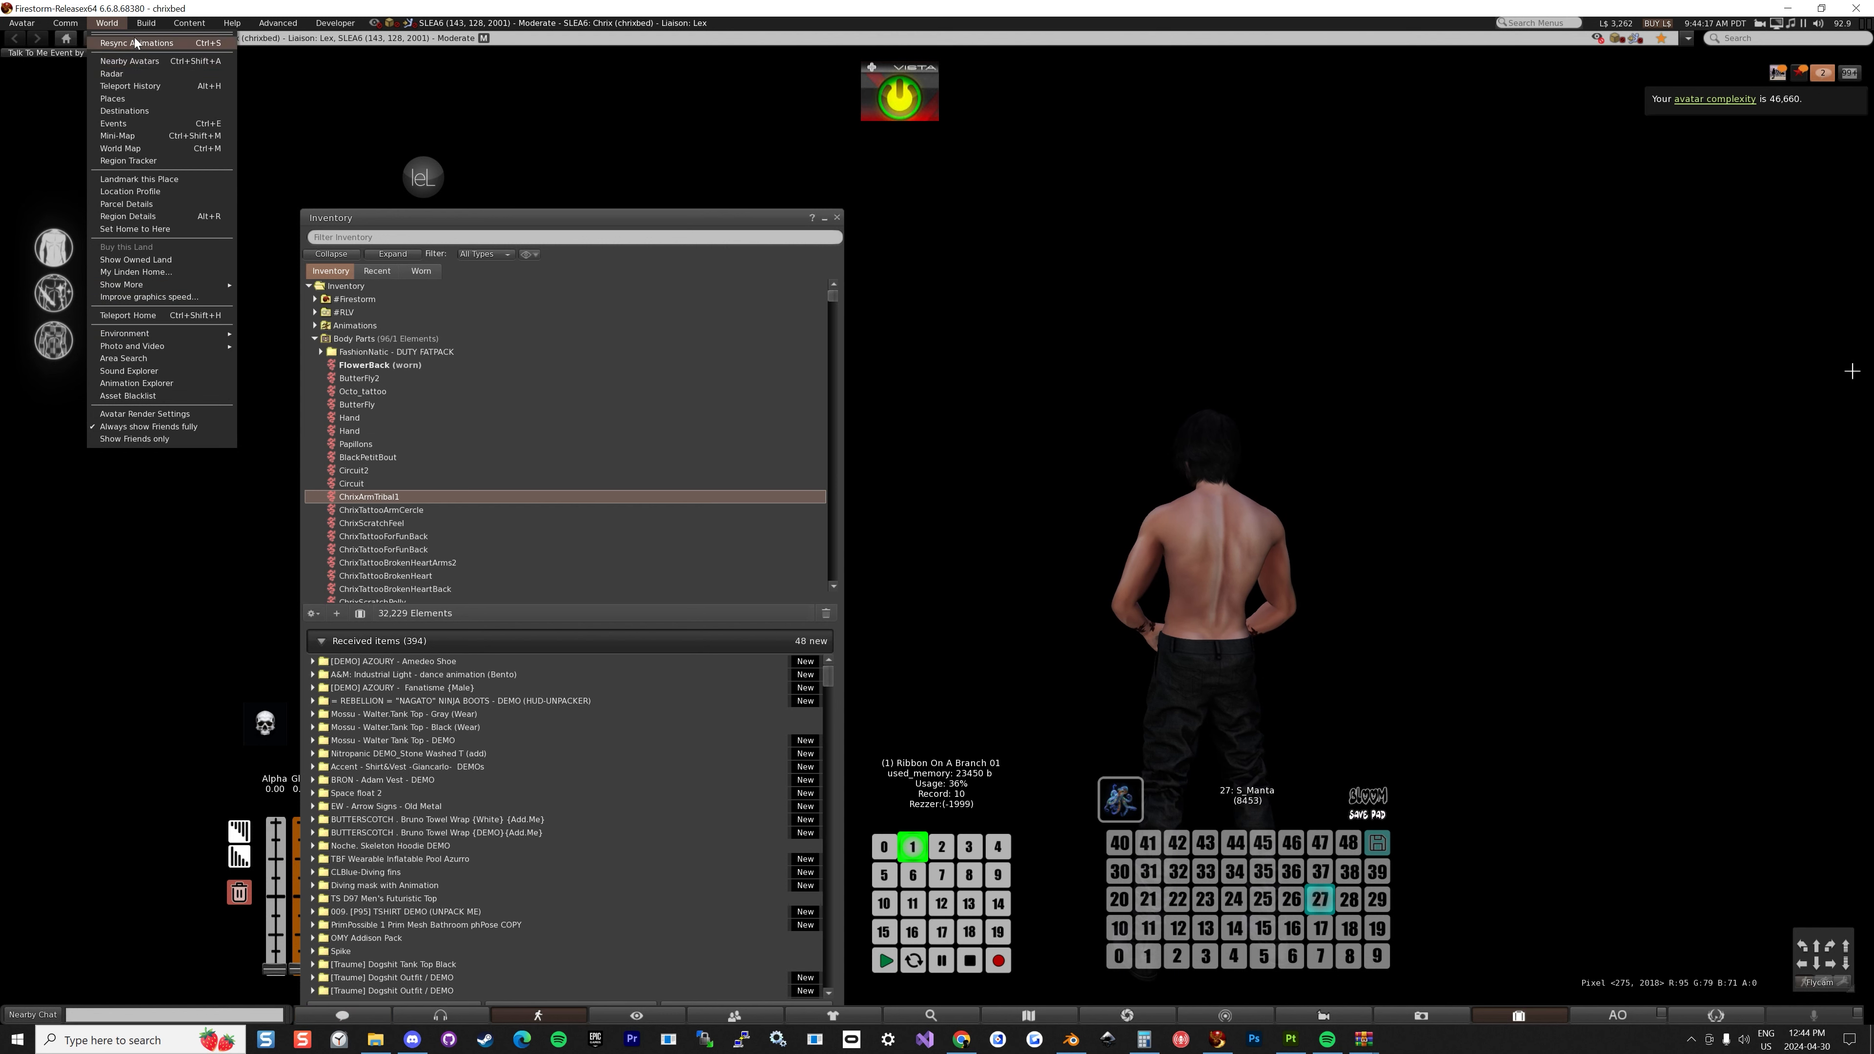
pyautogui.moveTo(159, 210)
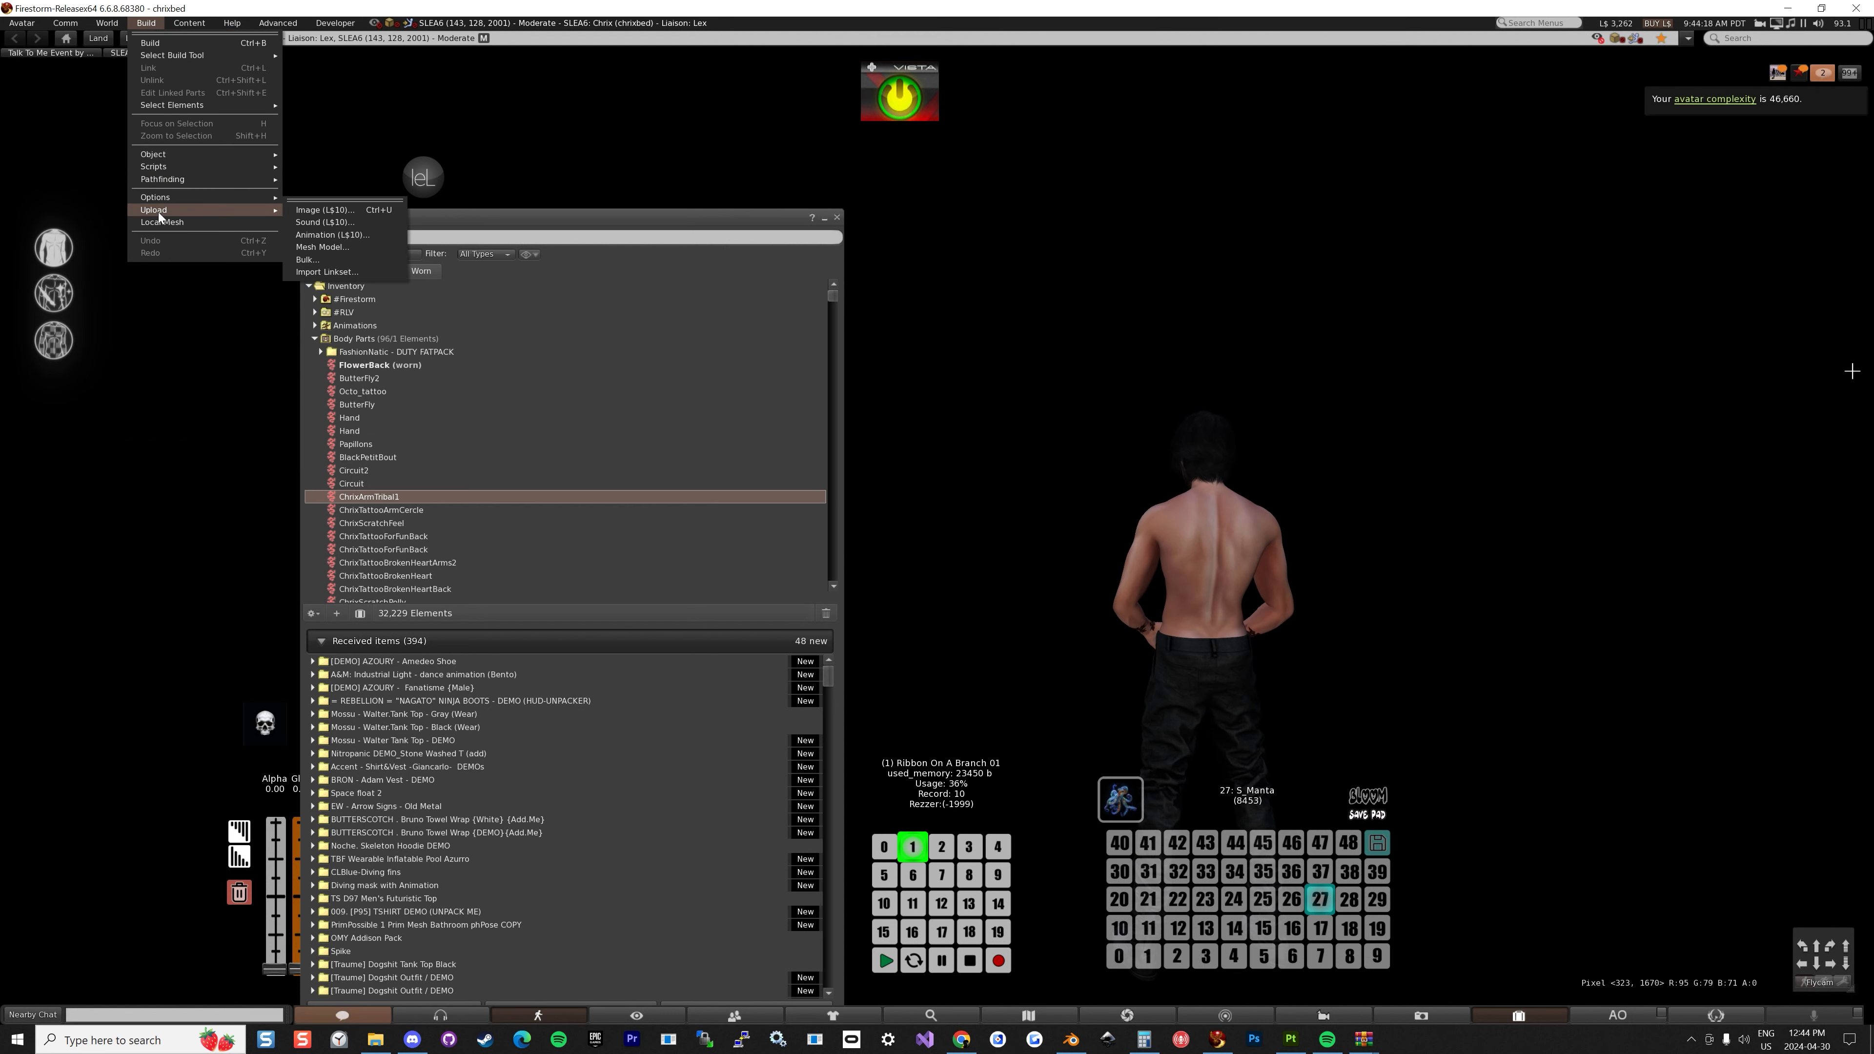
pyautogui.click(325, 259)
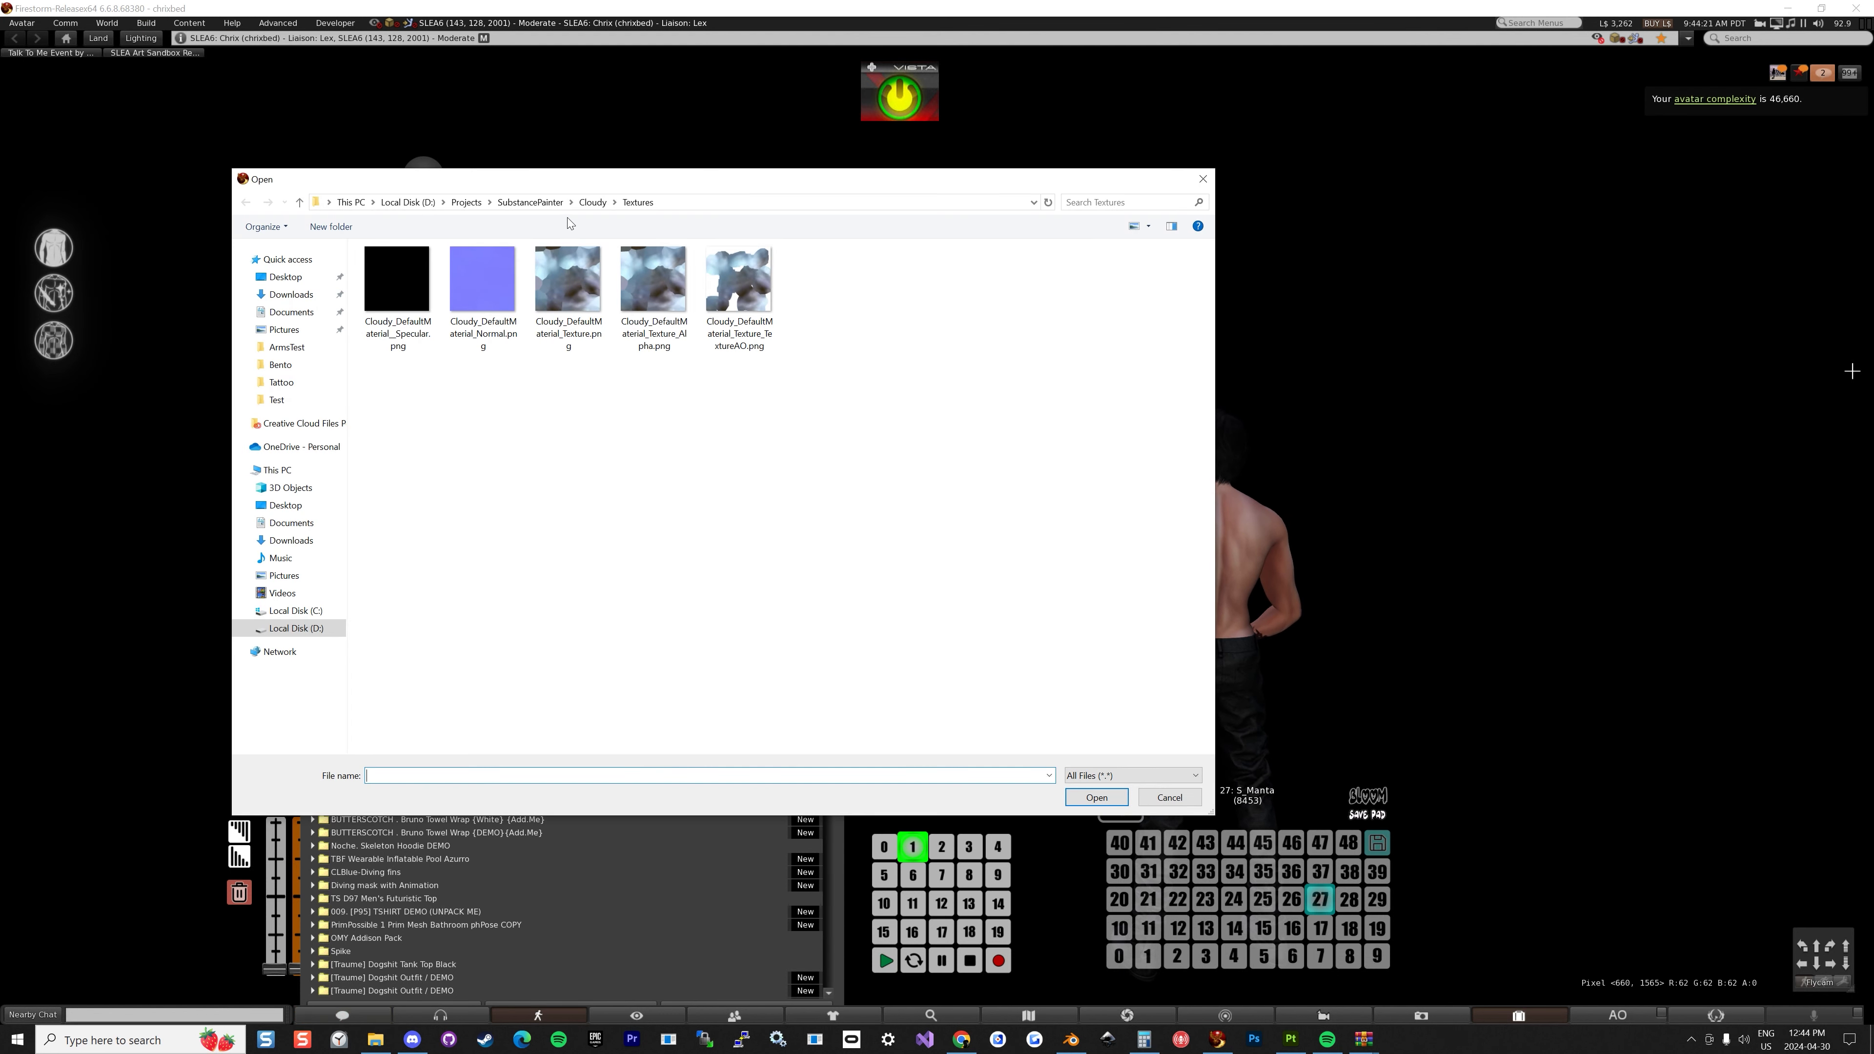
pyautogui.click(538, 203)
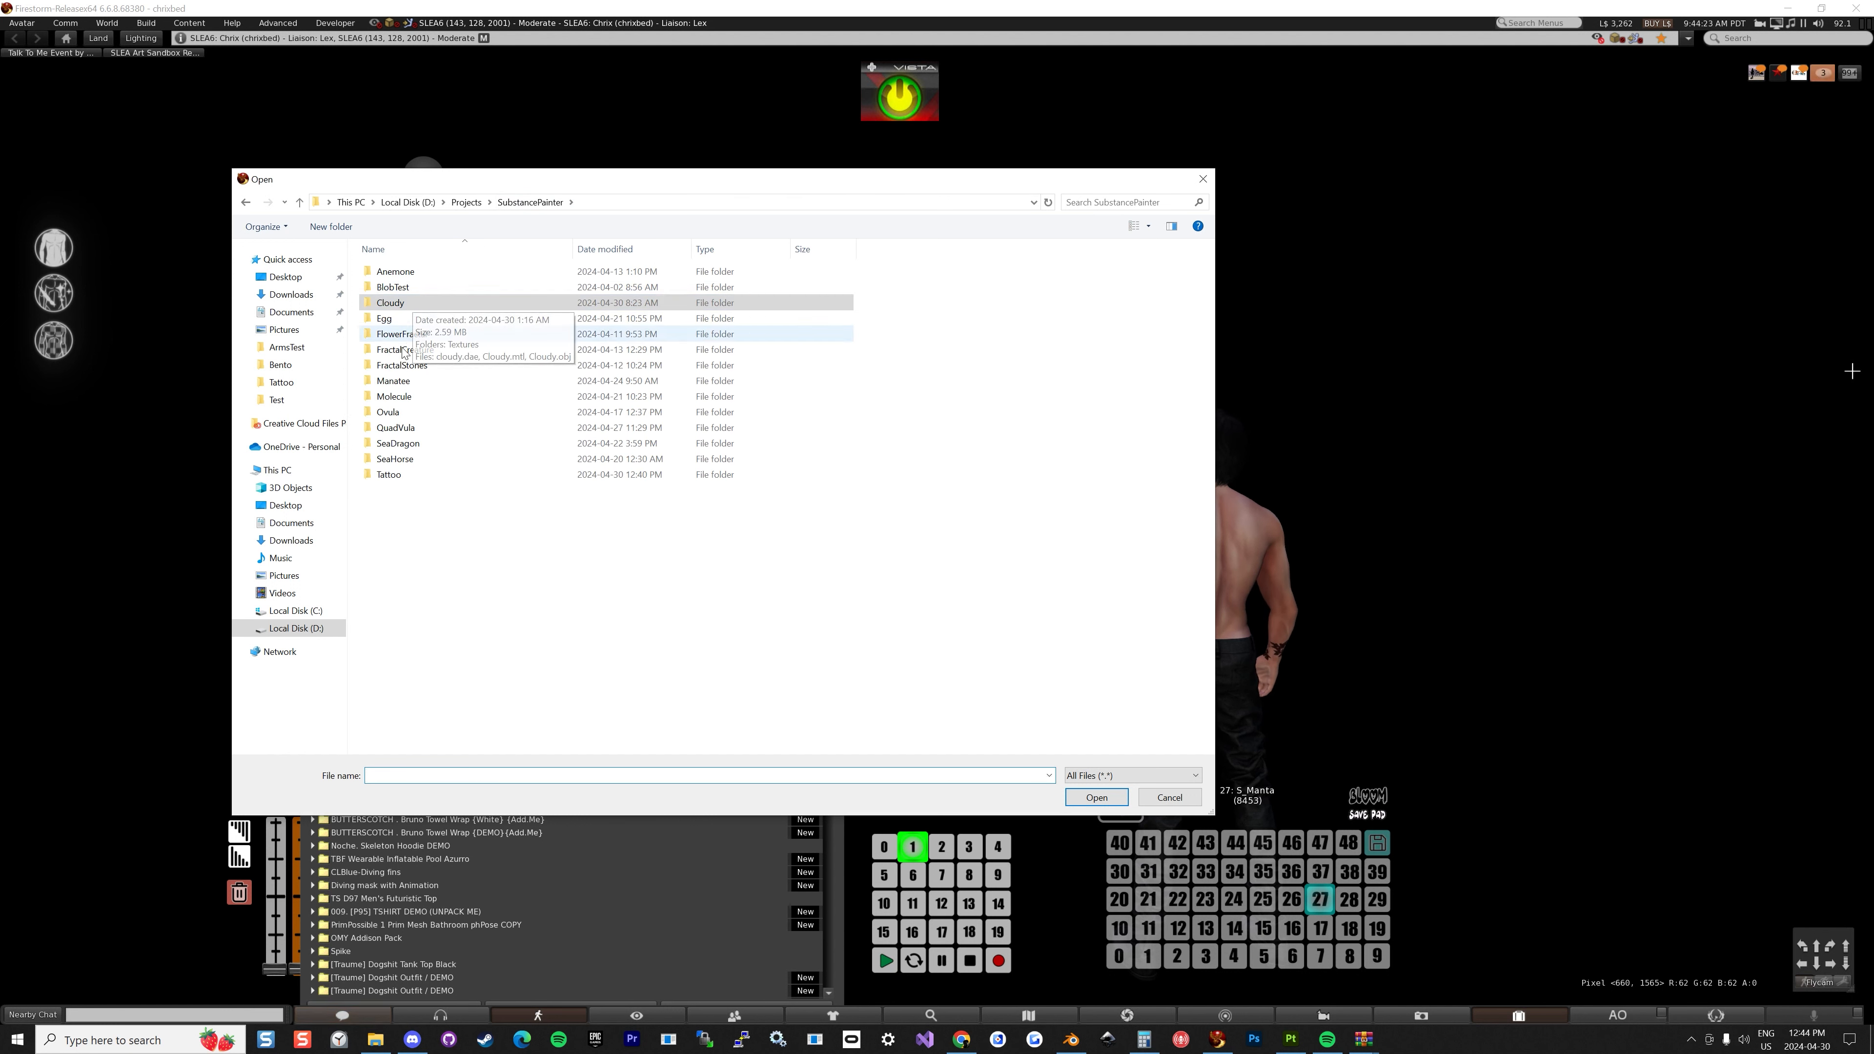
pyautogui.doubleClick(399, 476)
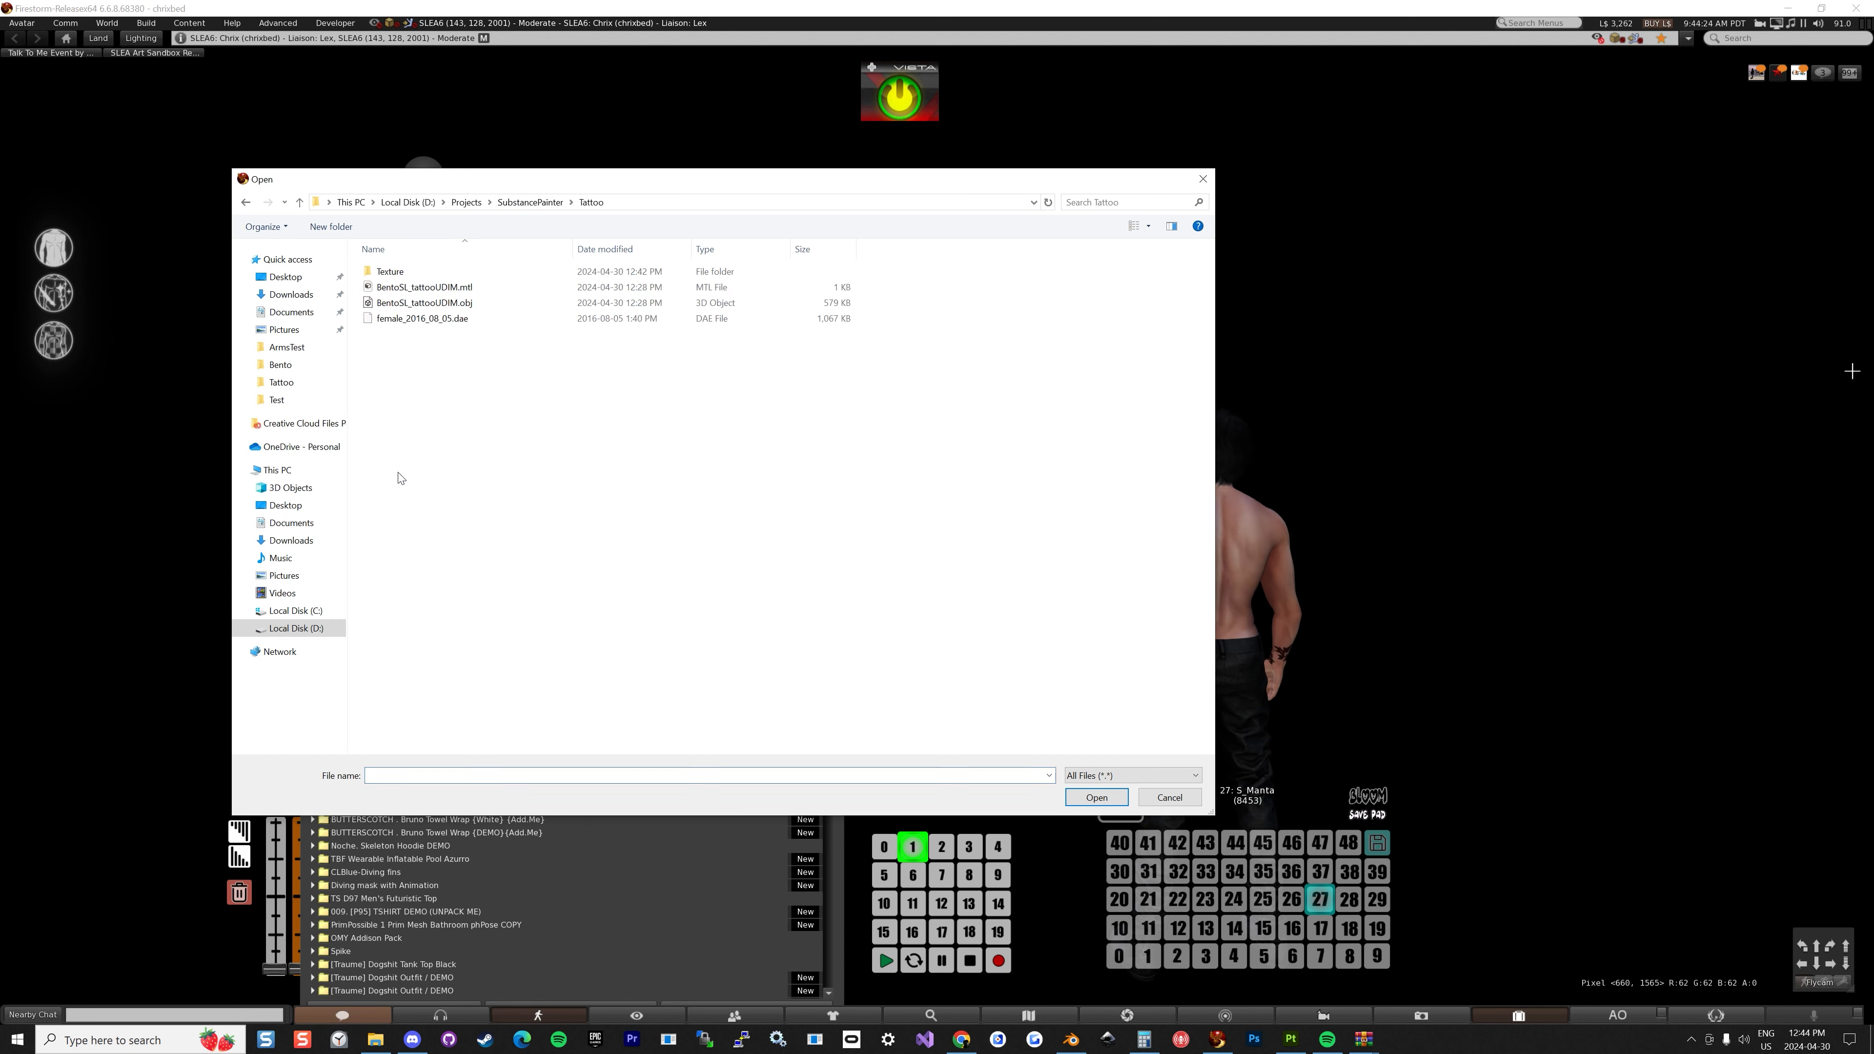
pyautogui.click(417, 287)
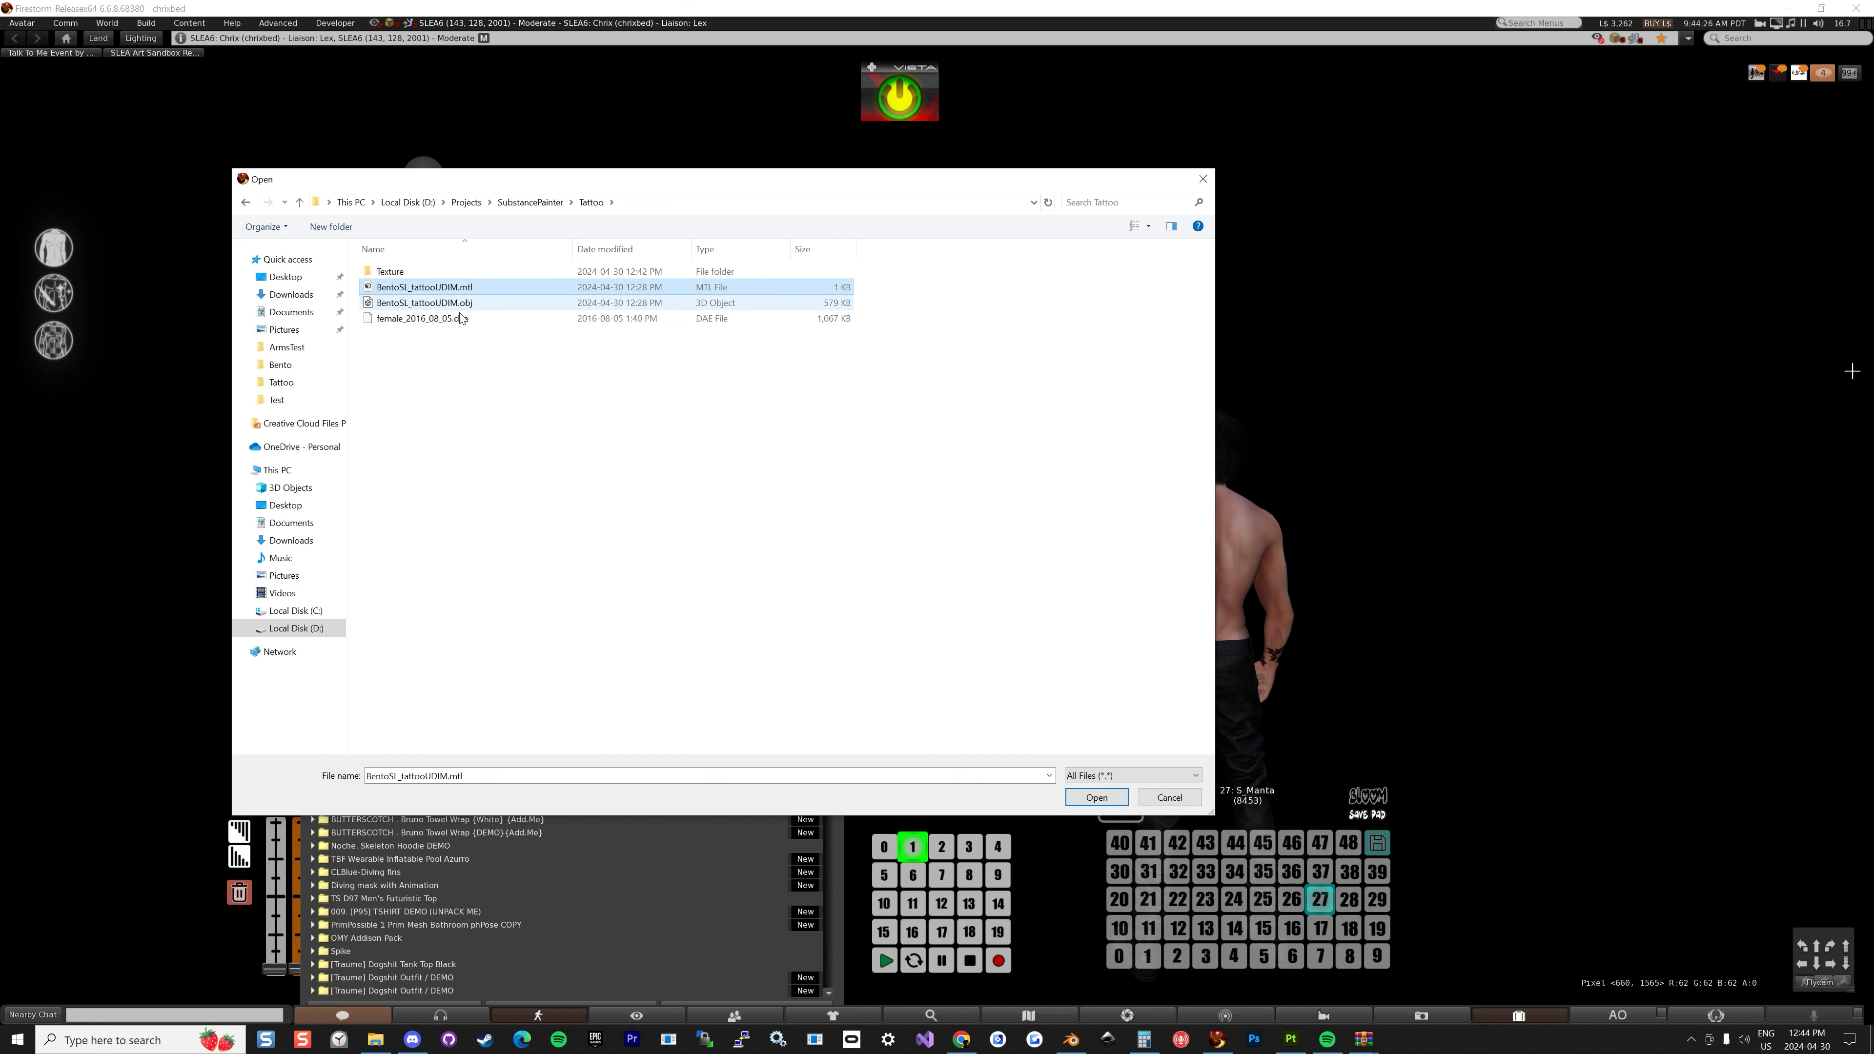
pyautogui.doubleClick(406, 274)
pyautogui.click(396, 280)
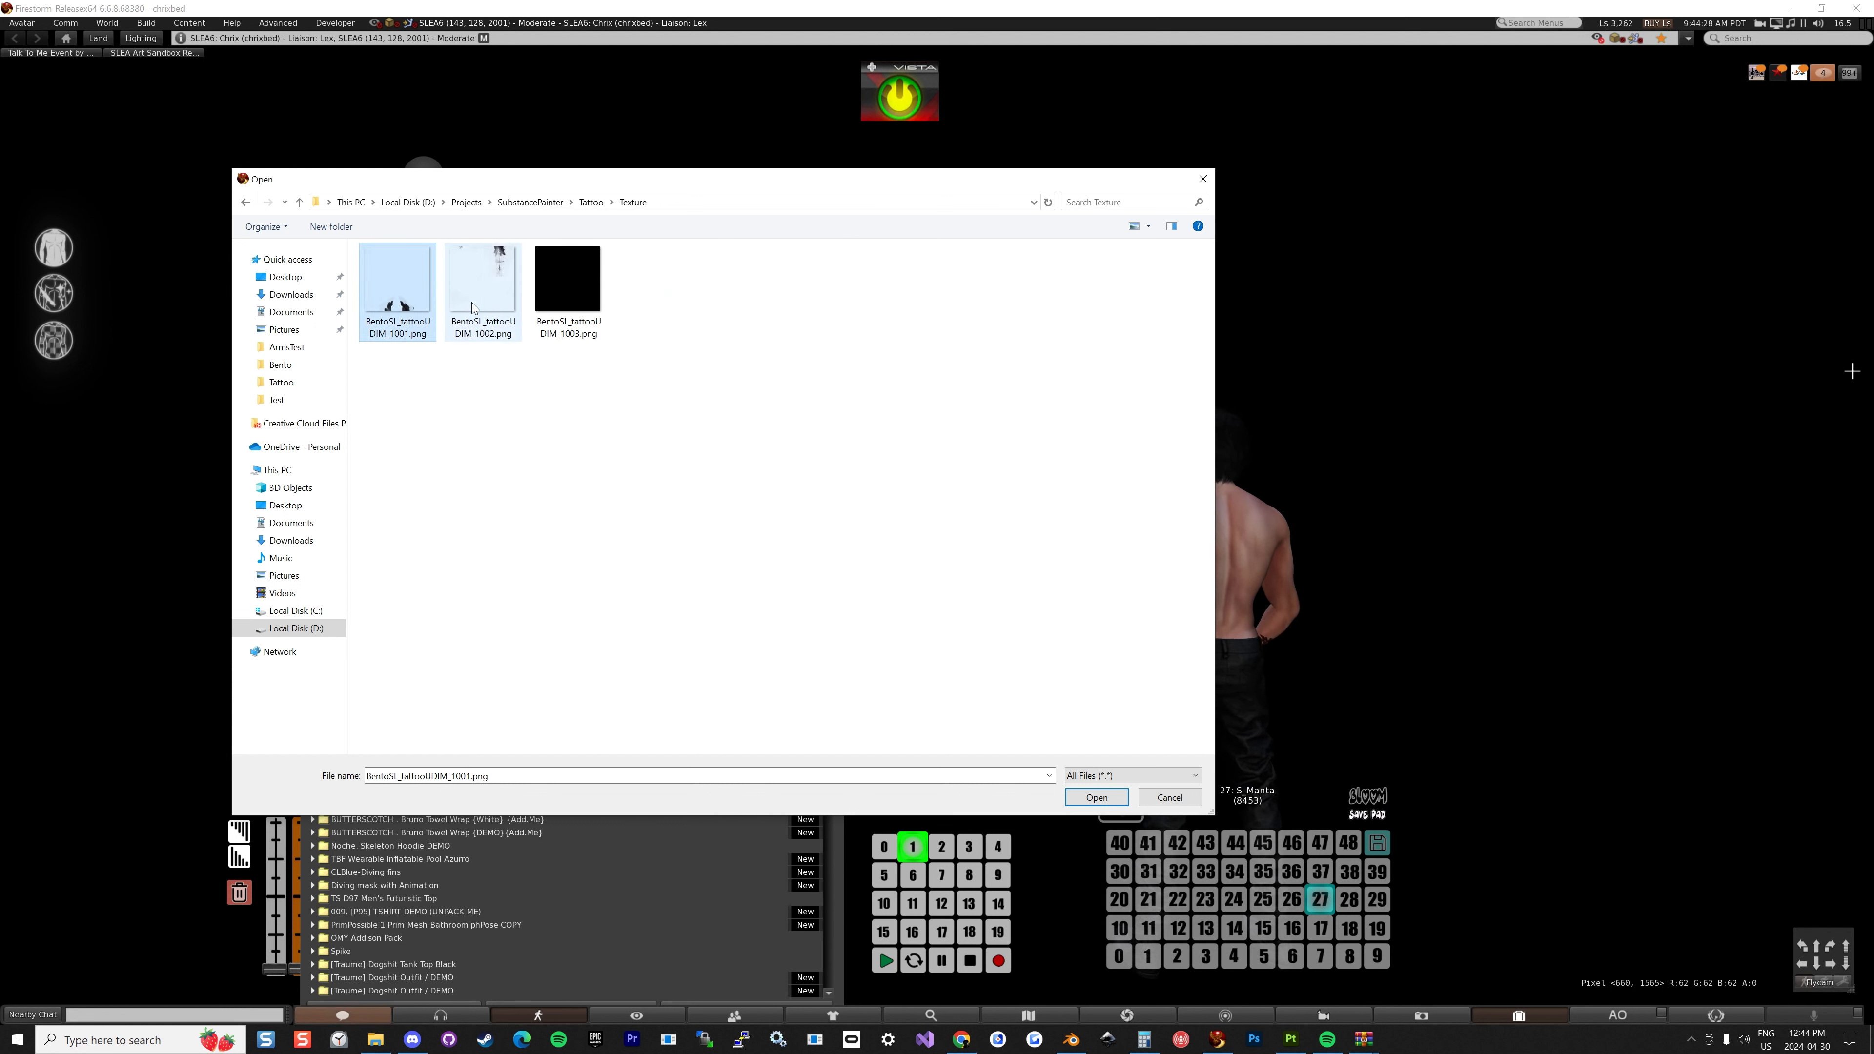
pyautogui.keyDown('ctrl'); pyautogui.click(483, 281); pyautogui.keyUp('ctrl')
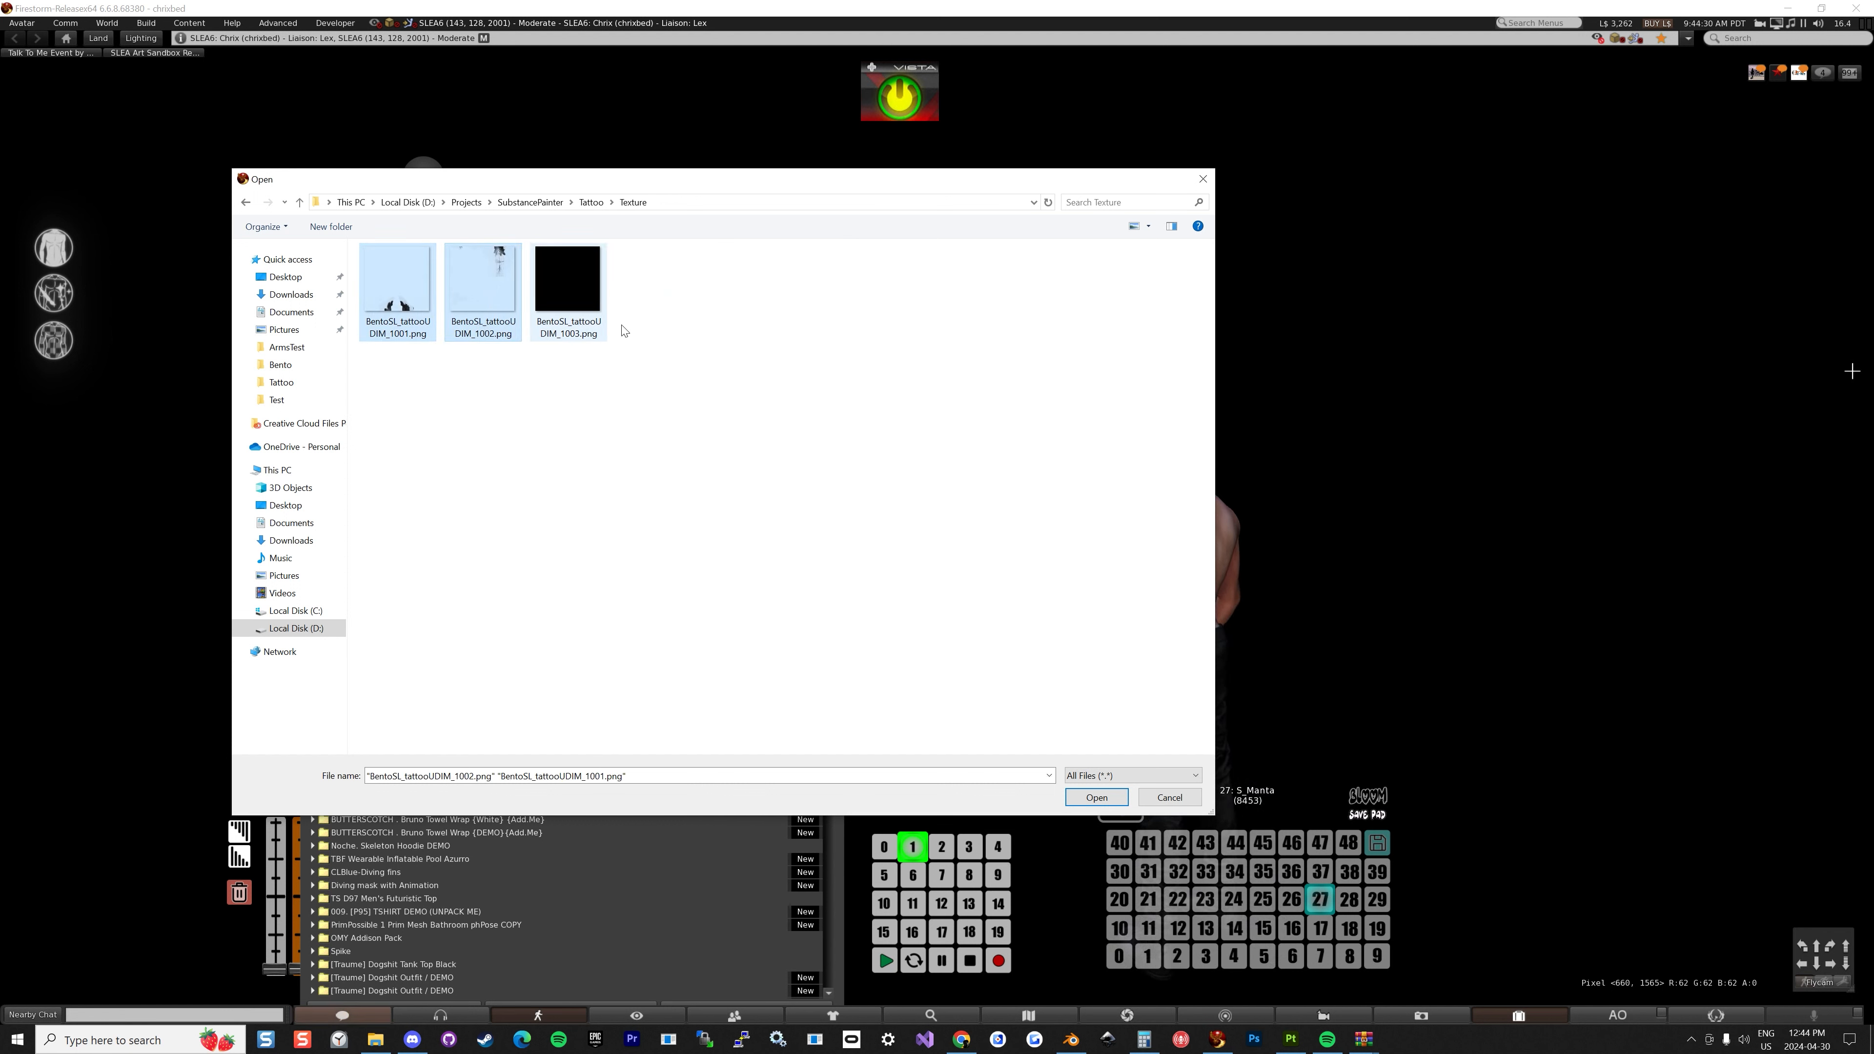
pyautogui.click(1097, 798)
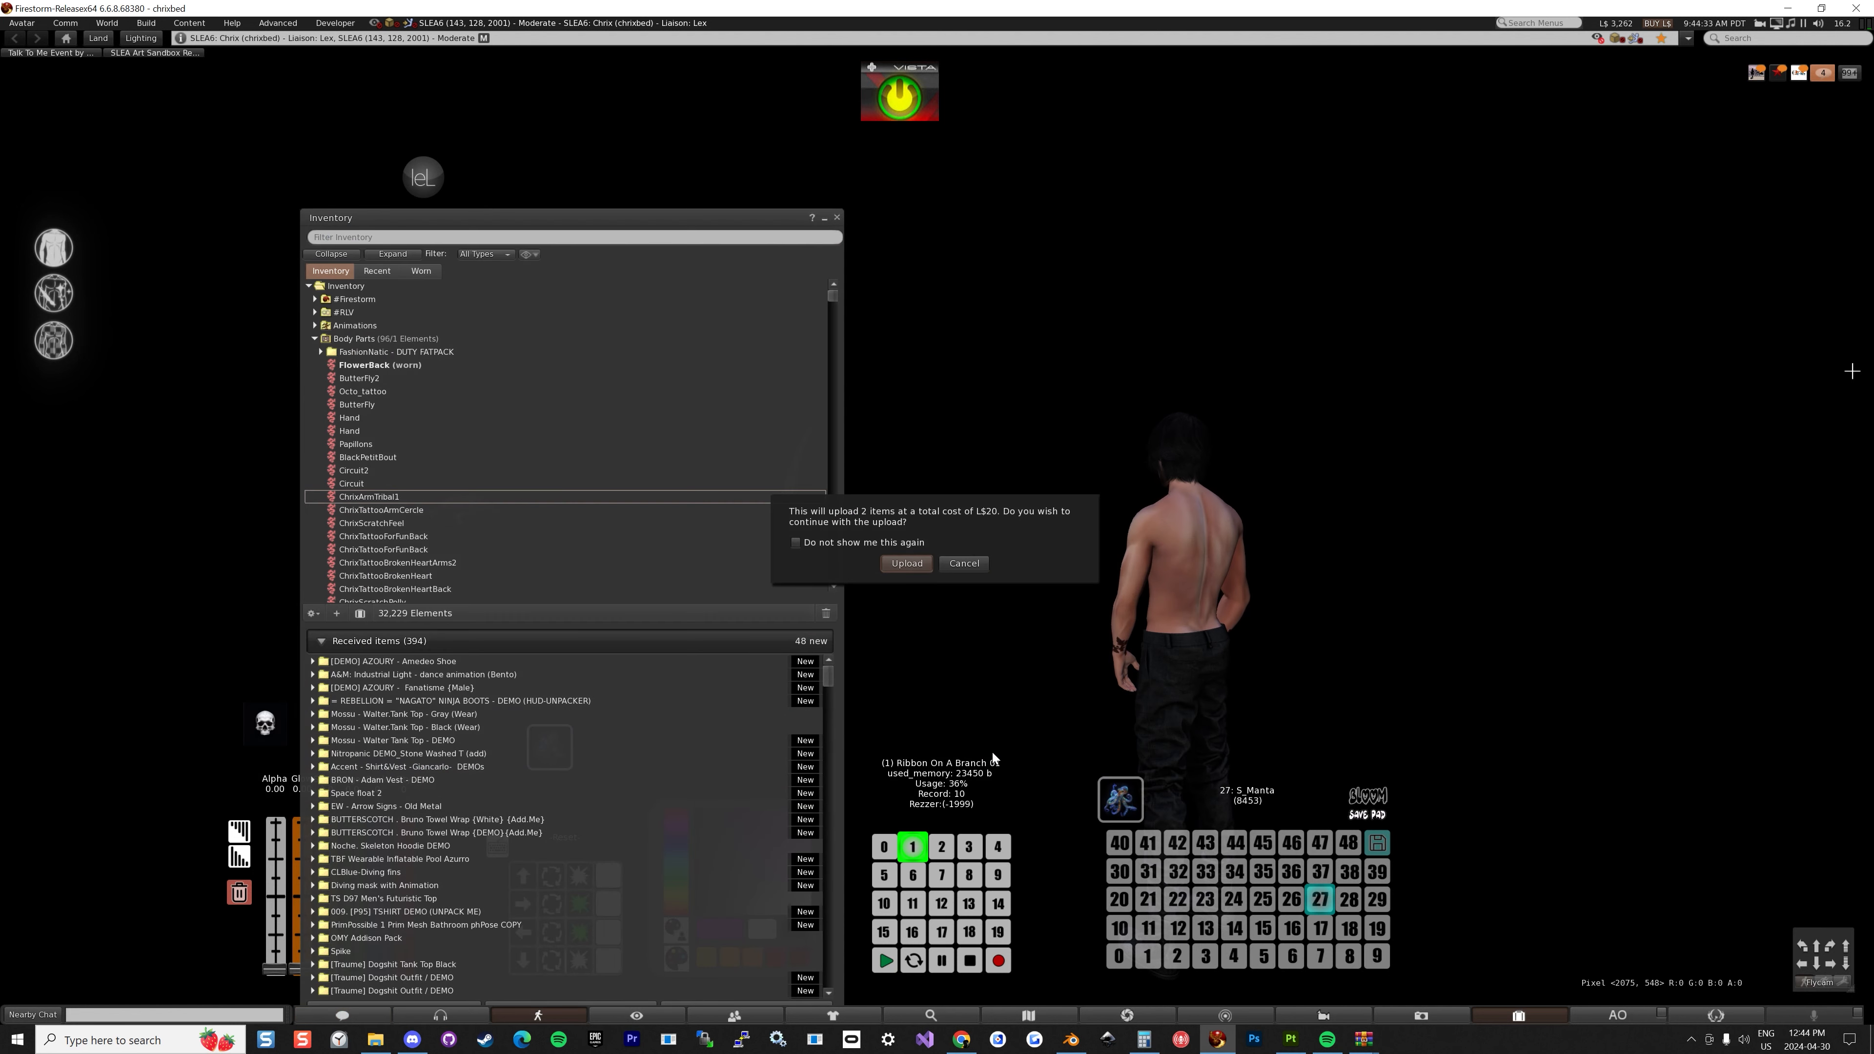
pyautogui.click(892, 566)
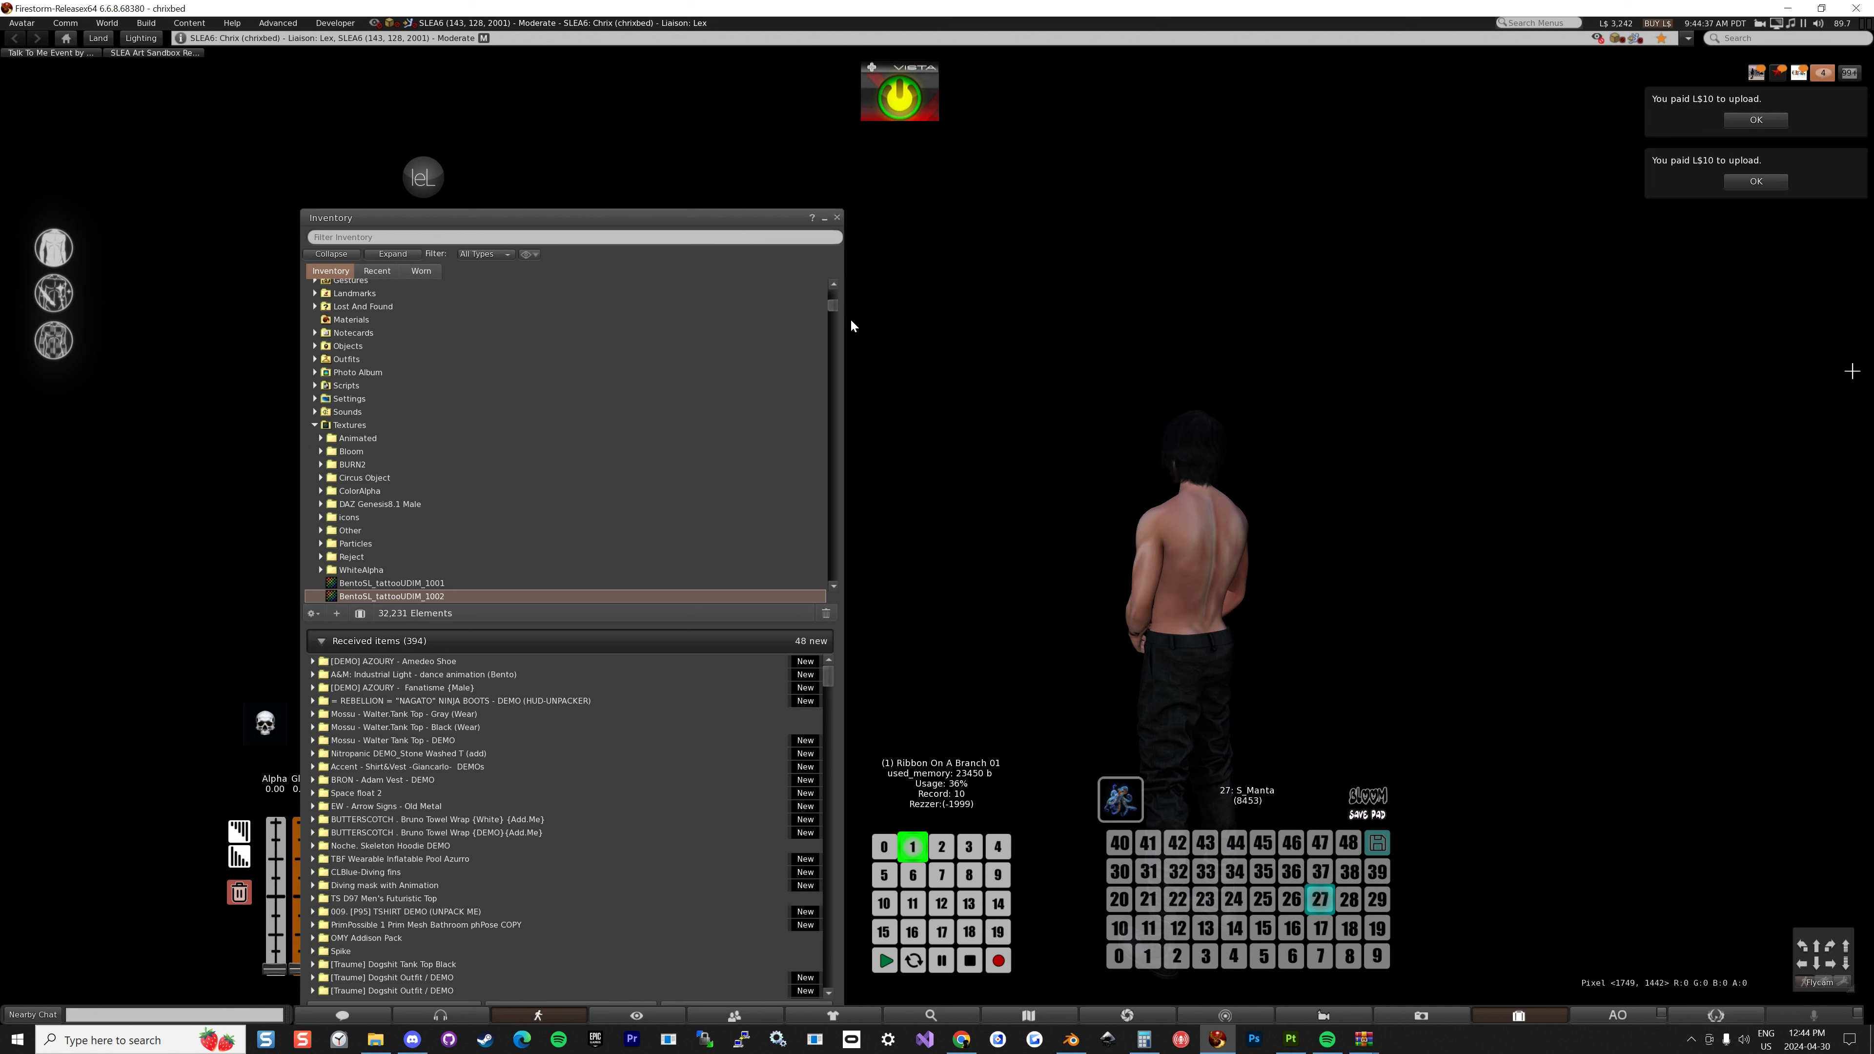
# Open the worn FlowerBack tattoo for editing from the Body Parts folder.
pyautogui.scroll(4, 836, 307)
pyautogui.moveTo(836, 307); pyautogui.dragTo(833, 290)
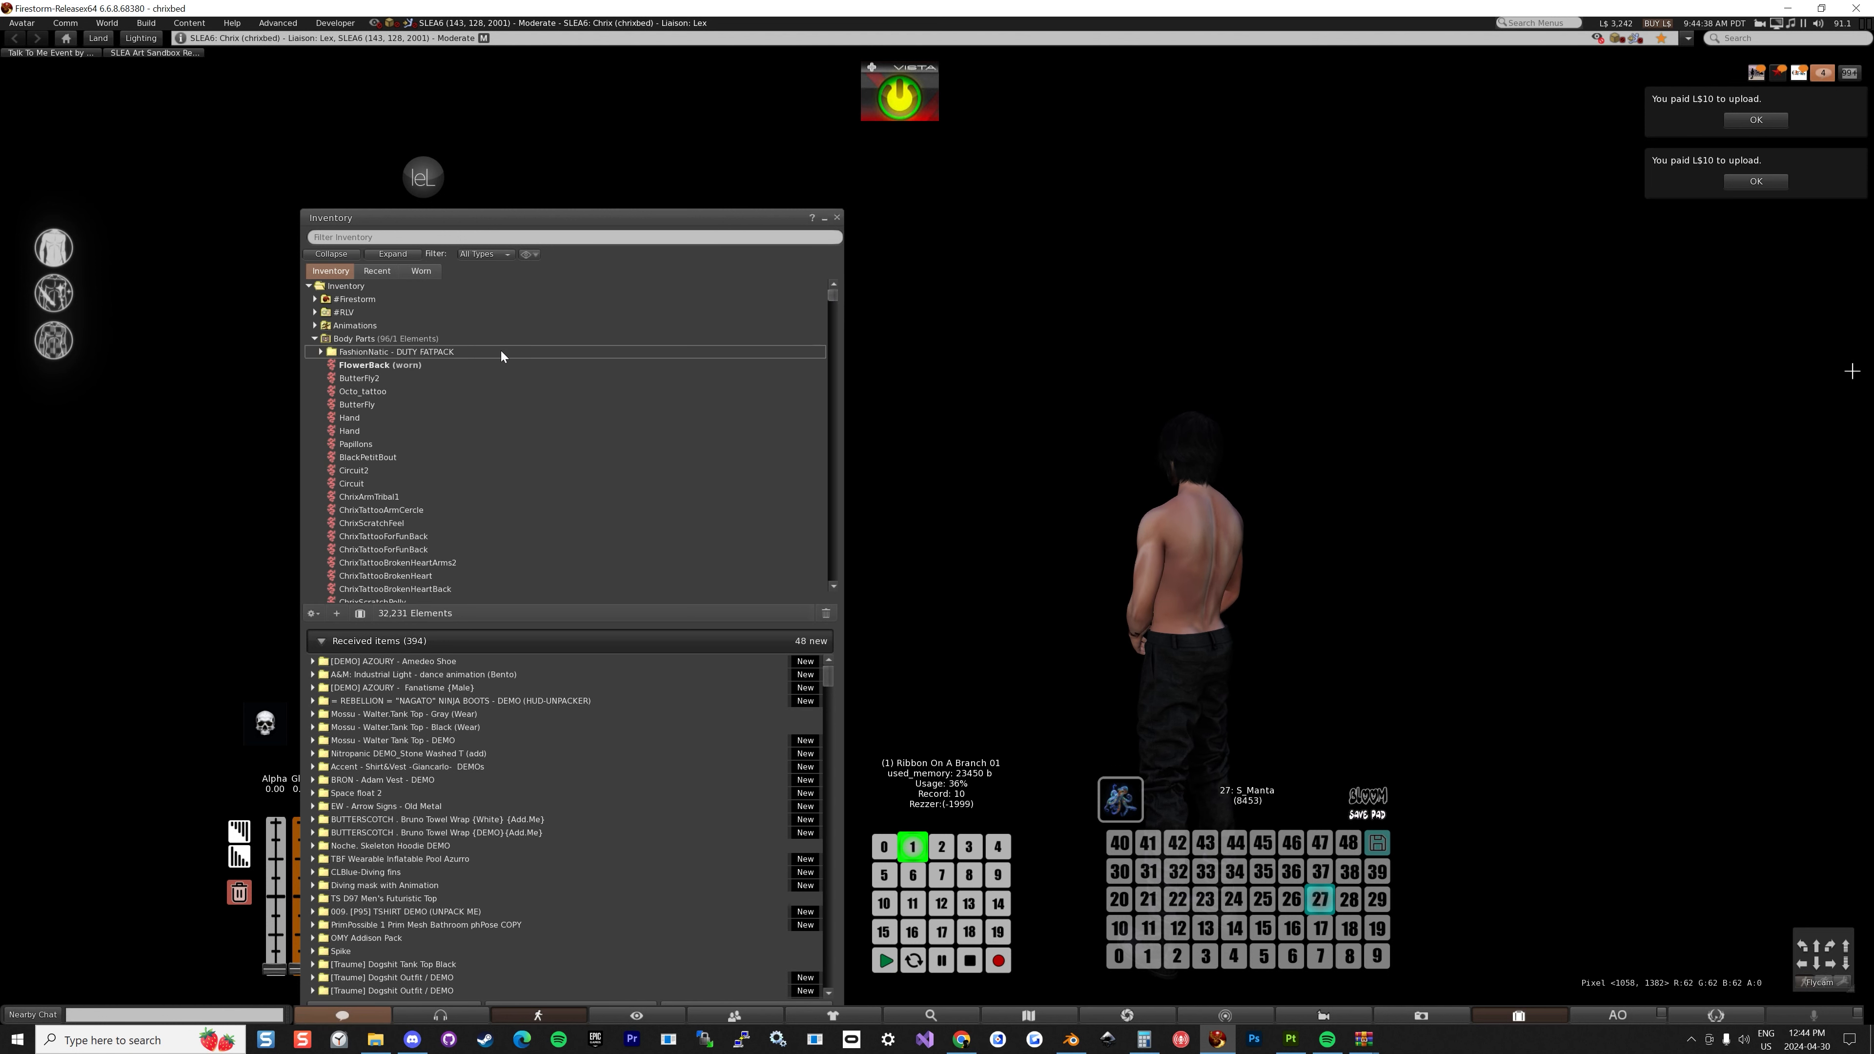
pyautogui.rightClick(398, 367)
pyautogui.click(442, 579)
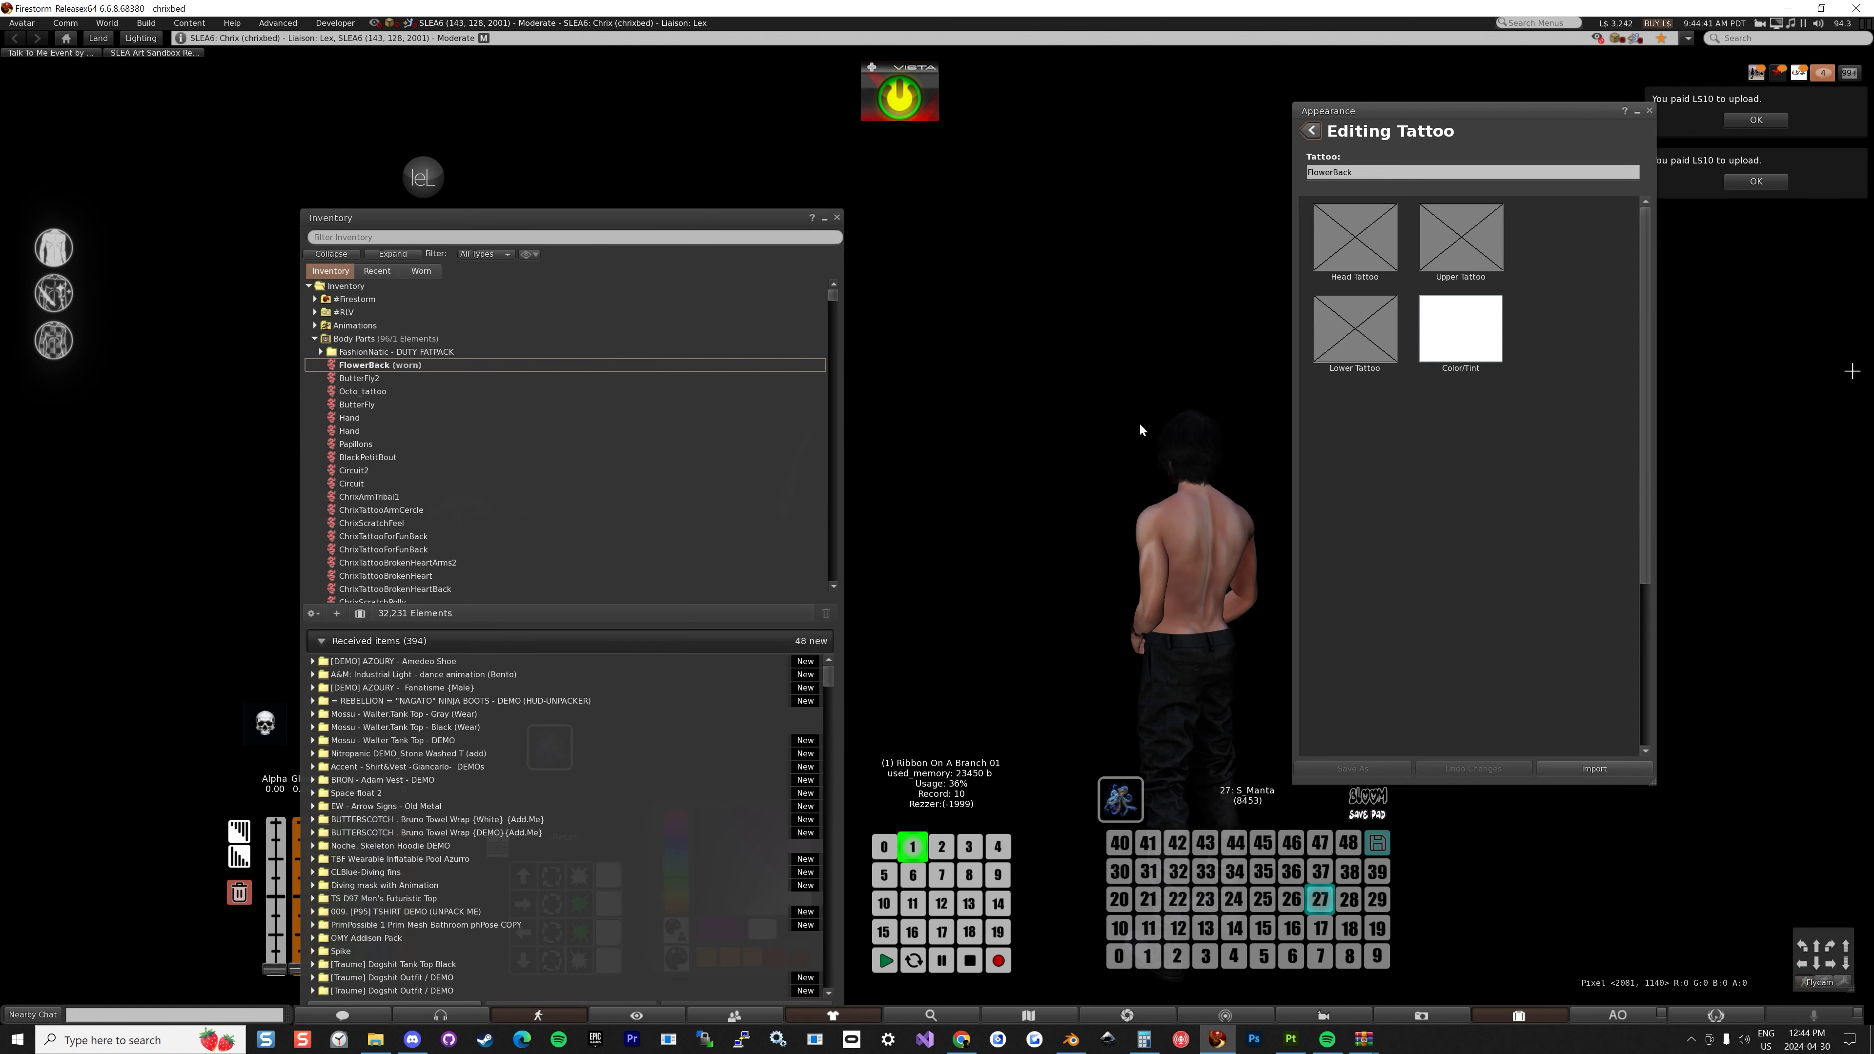
# Assign the BentoSL_tattooUDIM_1001 texture from the inventory's Textures folder to FlowerBack's Head Tattoo slot.
pyautogui.hotkey('ctrl', 'i')
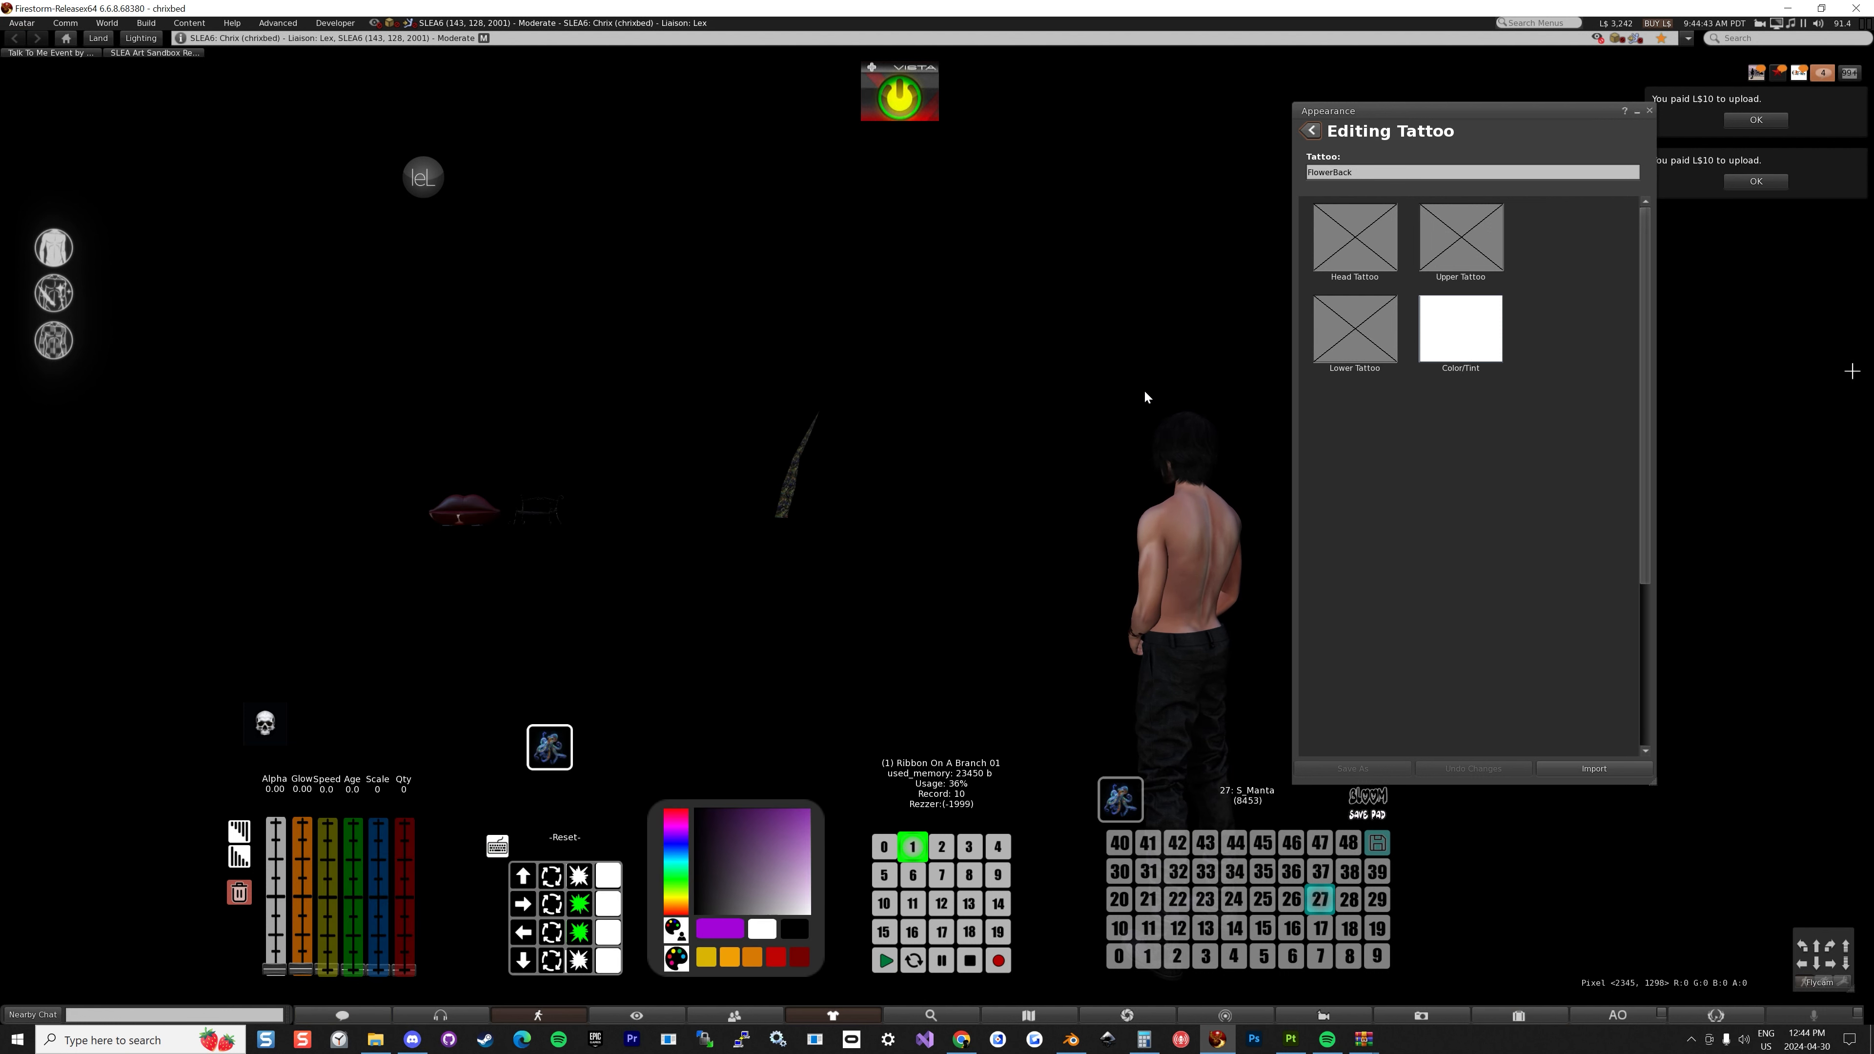
pyautogui.hotkey('ctrl', 'i')
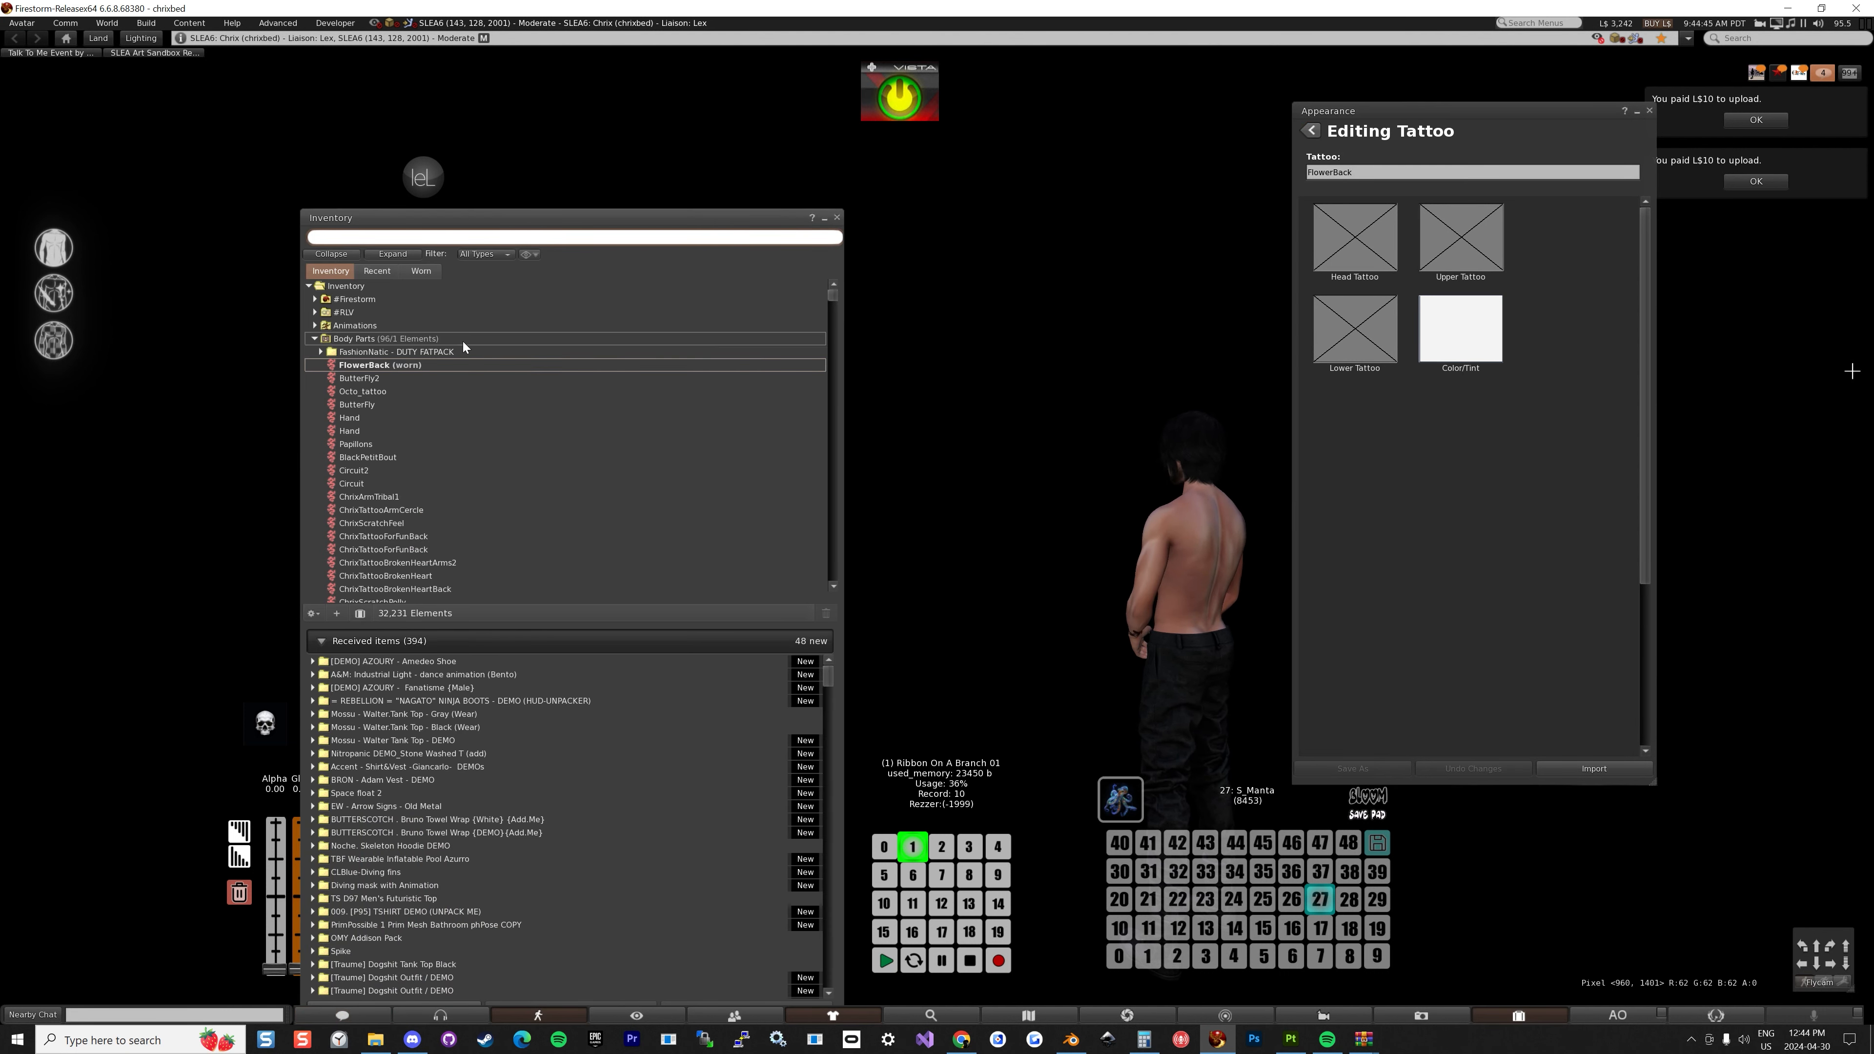
pyautogui.click(315, 339)
pyautogui.scroll(-5, 389, 563)
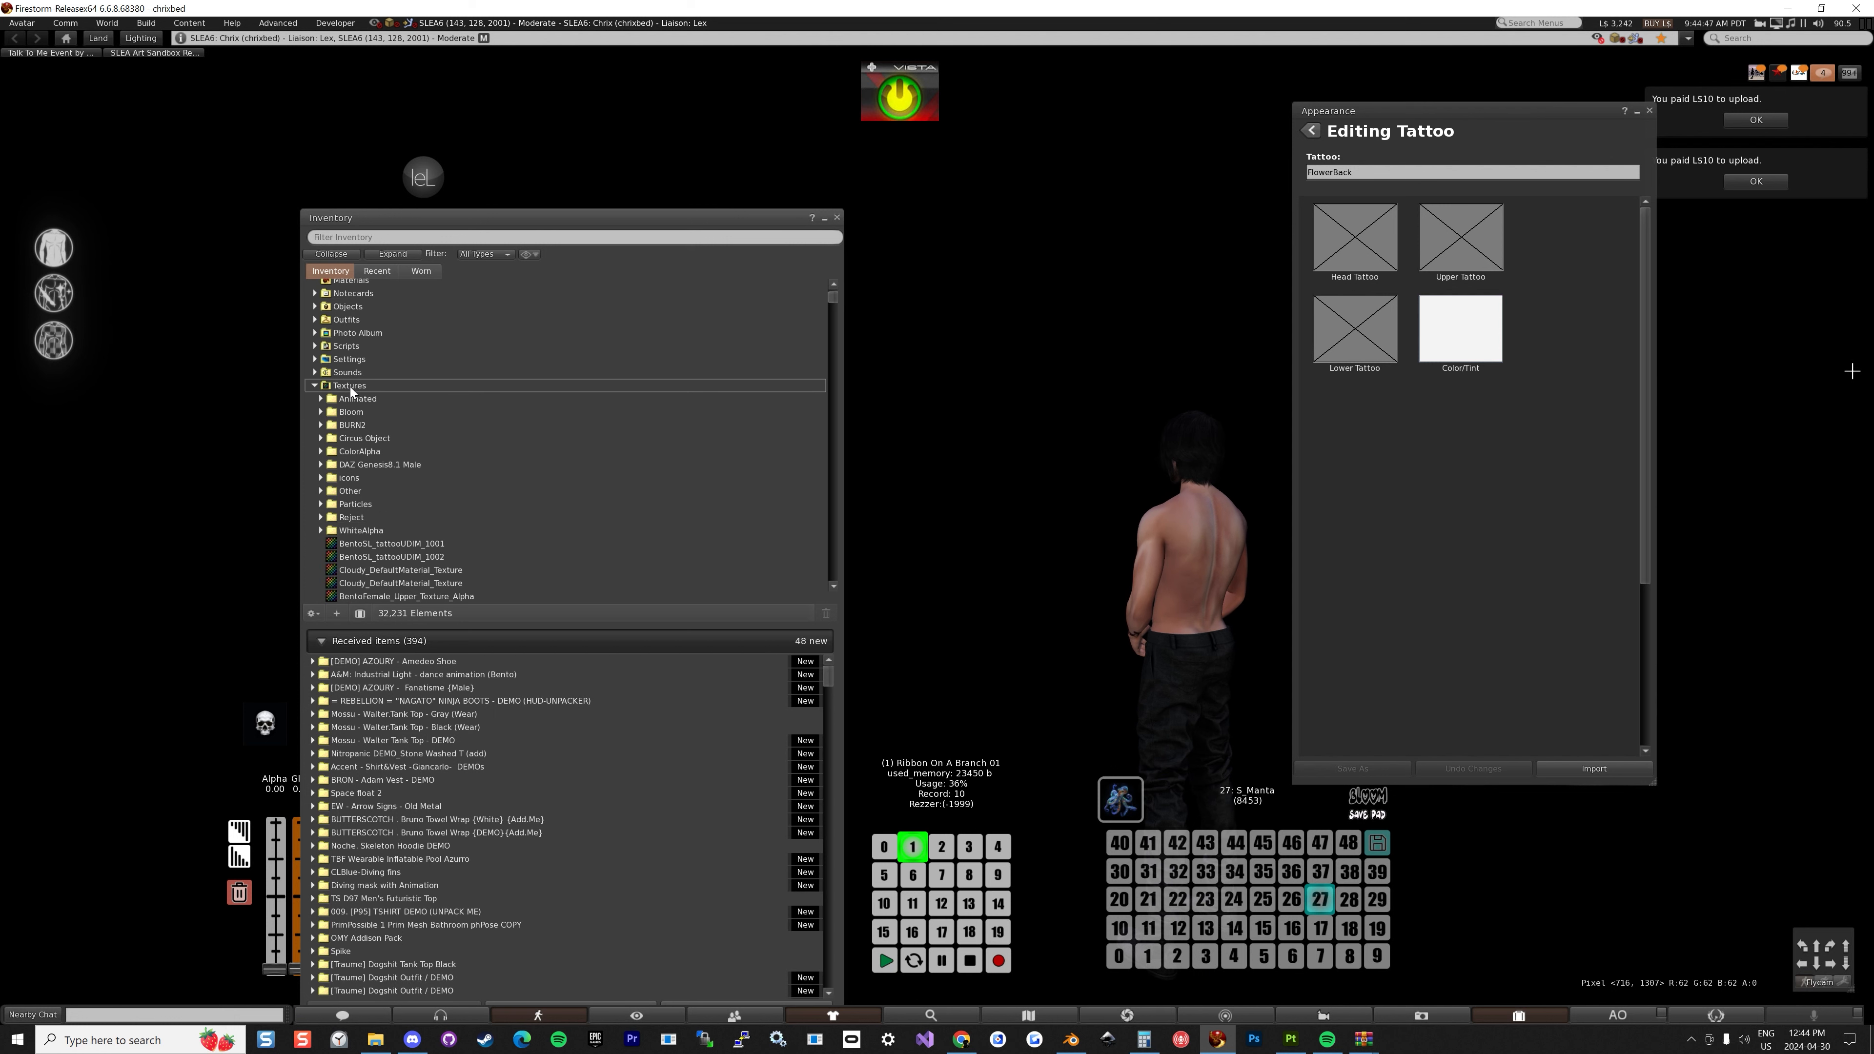
pyautogui.click(391, 544)
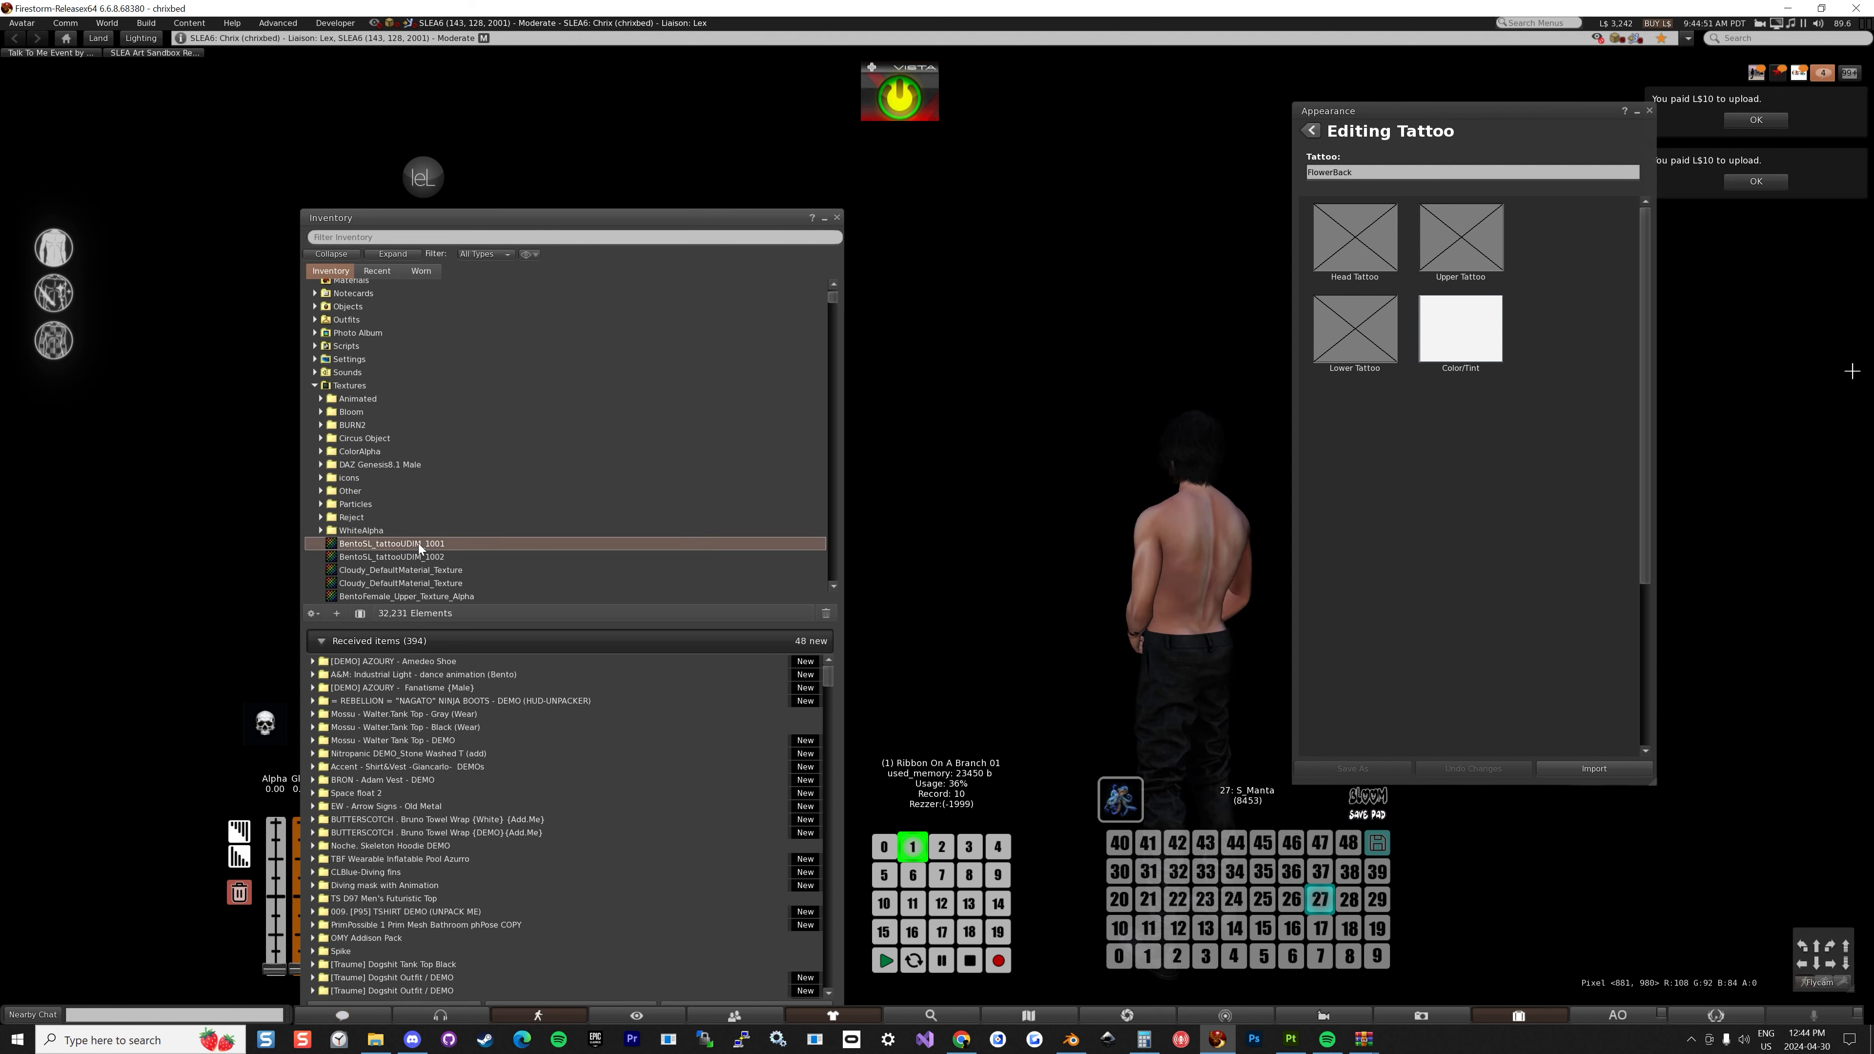
pyautogui.moveTo(401, 548); pyautogui.dragTo(1347, 251)
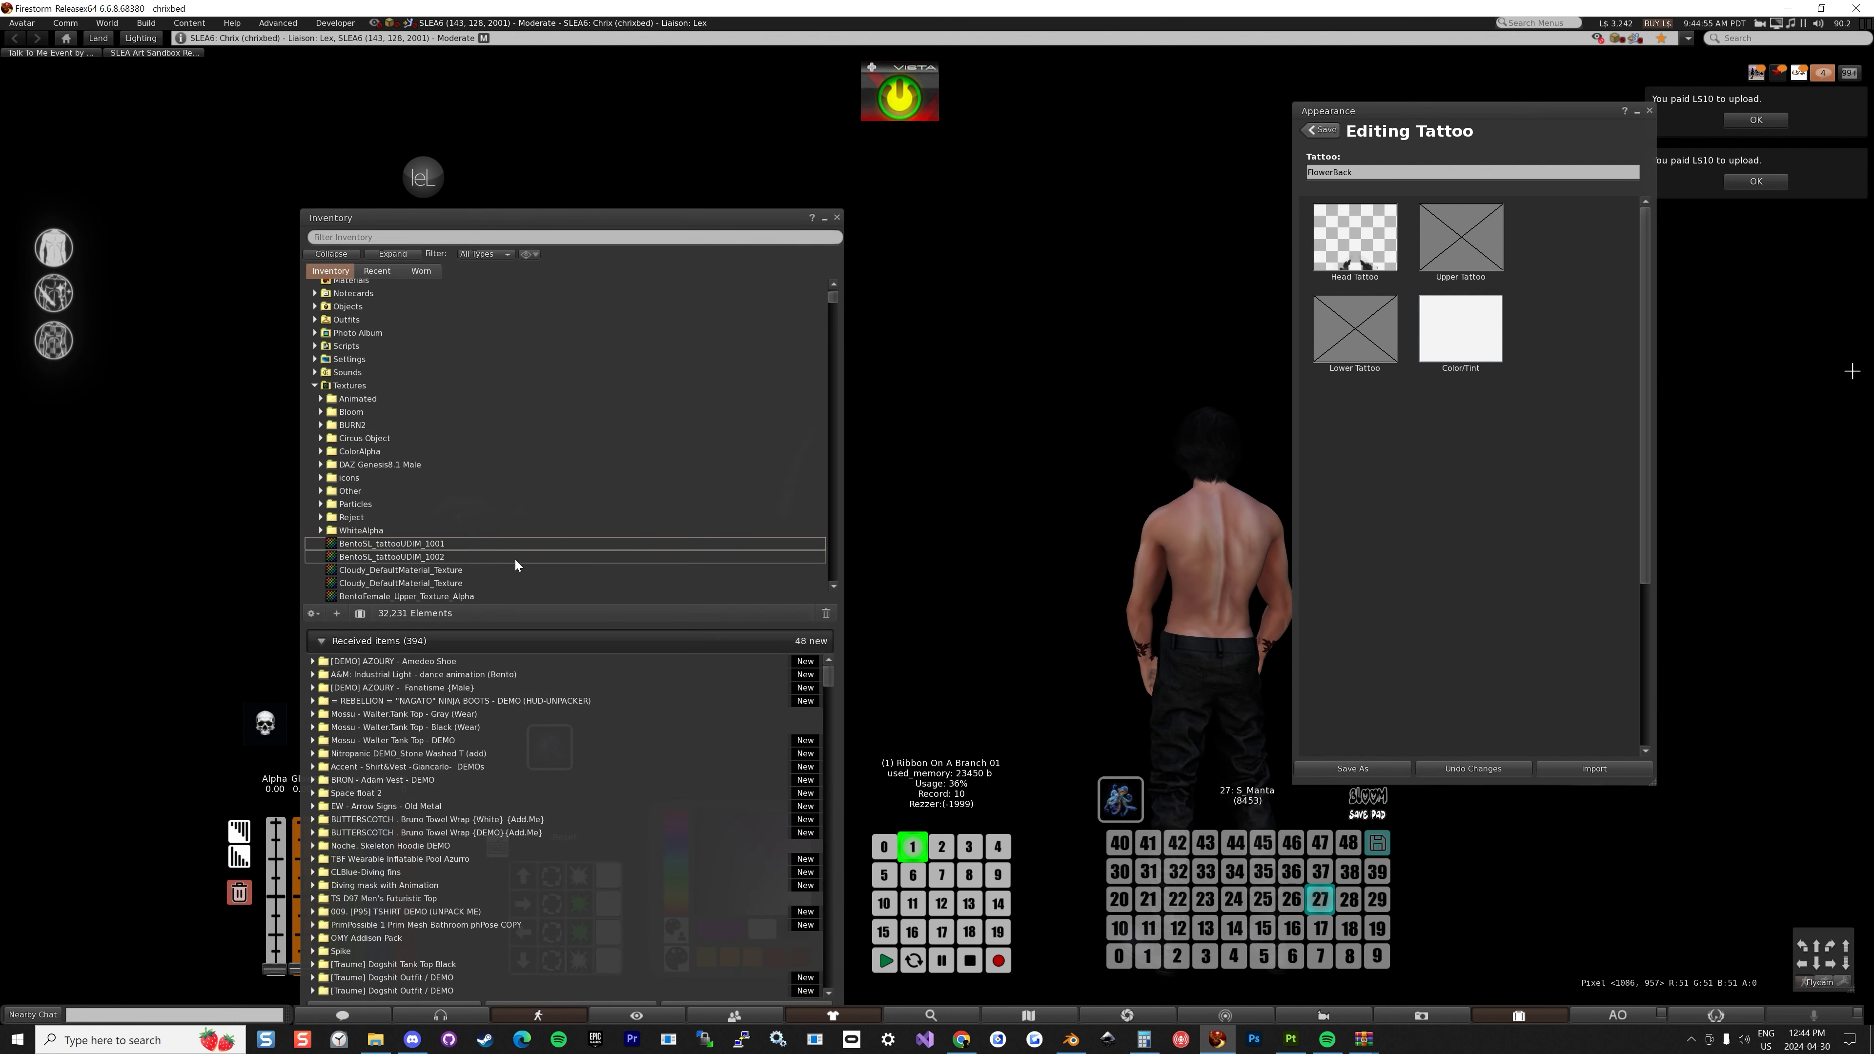
# Assign BentoSL_tattooUDIM_1002 to the Upper Tattoo slot, then save FlowerBack and close the Appearance window.
pyautogui.click(441, 559)
pyautogui.moveTo(423, 559); pyautogui.dragTo(1464, 267)
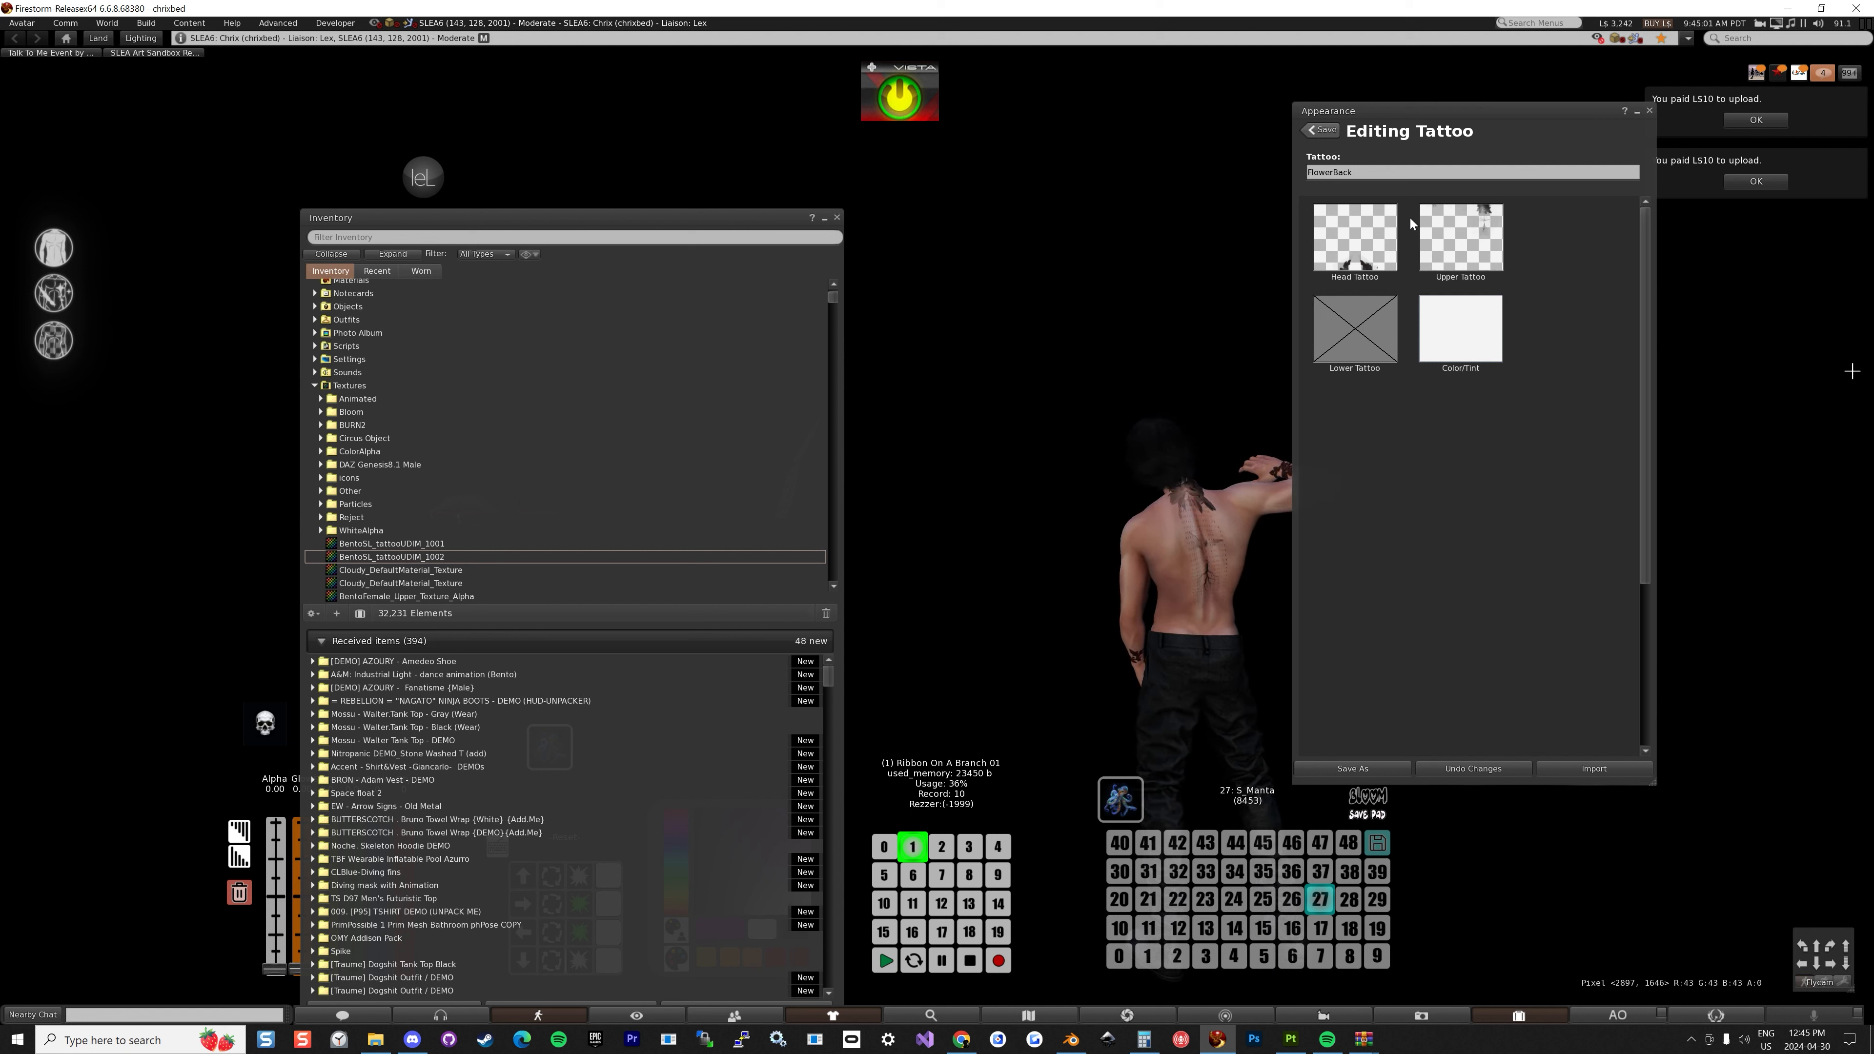
pyautogui.click(1322, 131)
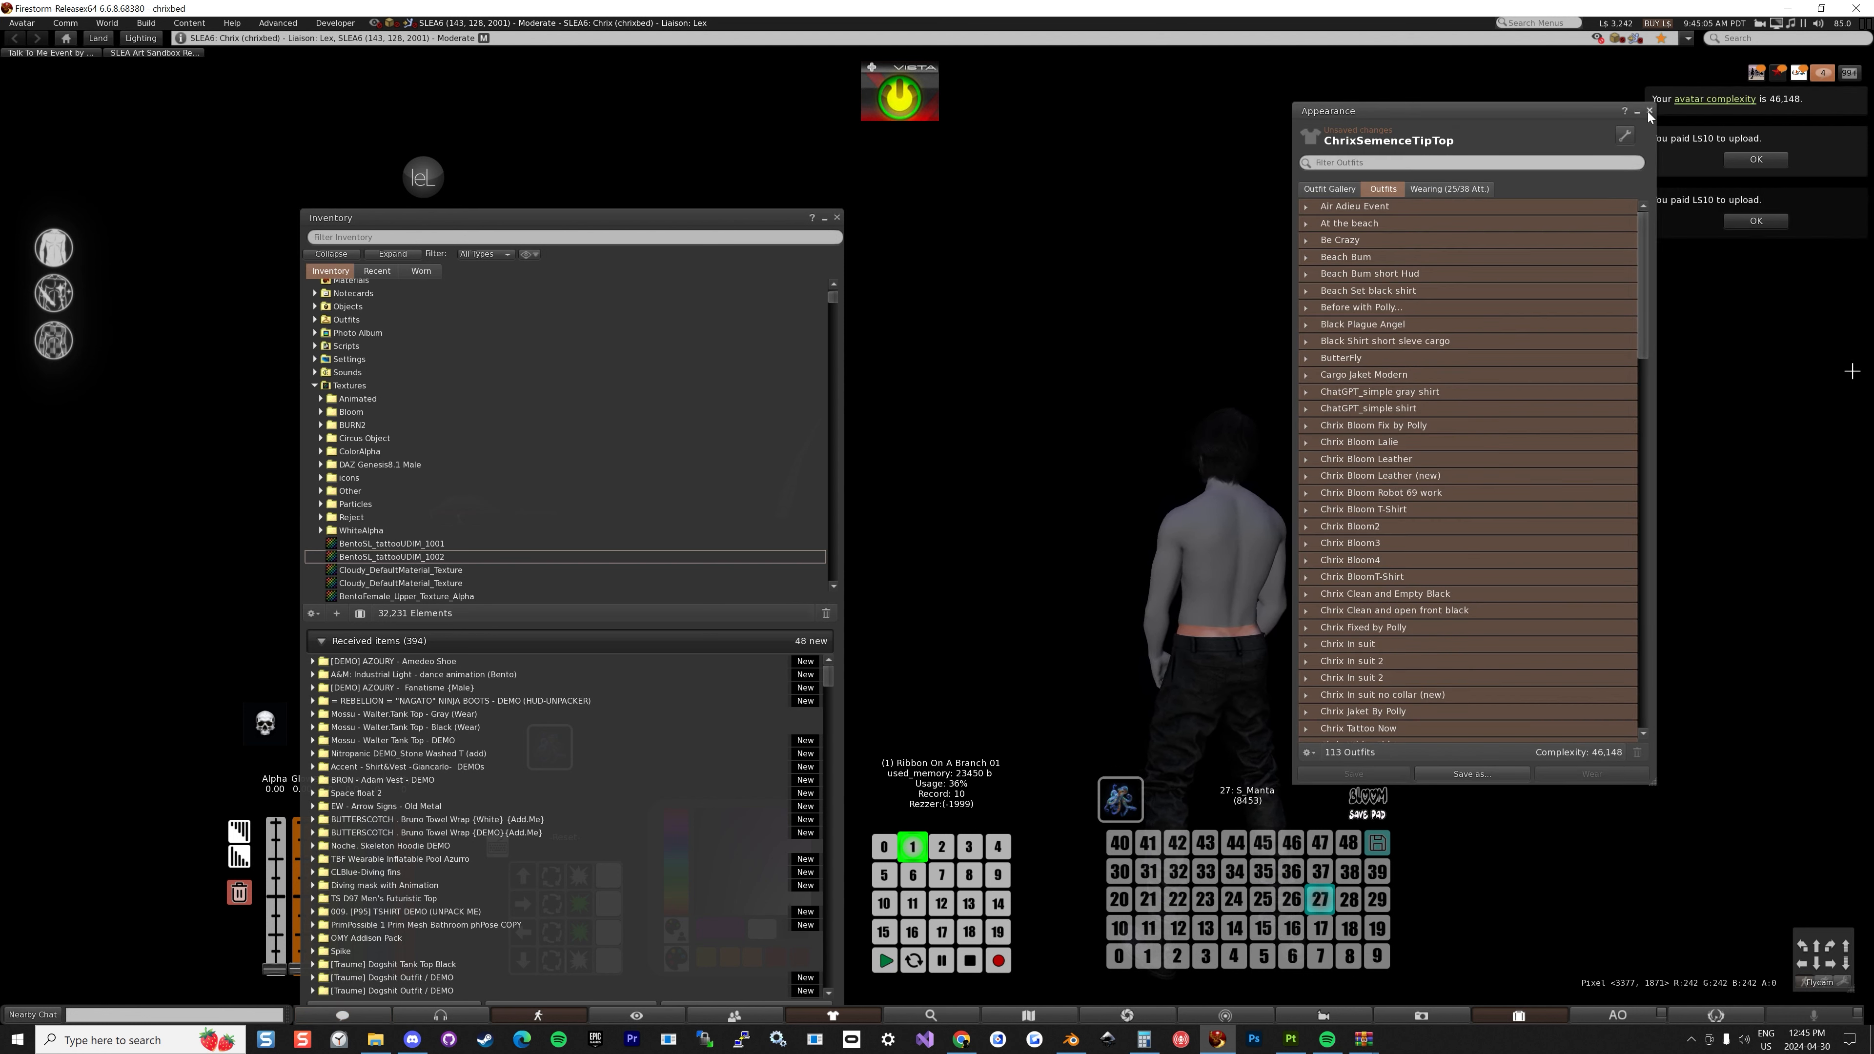
pyautogui.click(1650, 111)
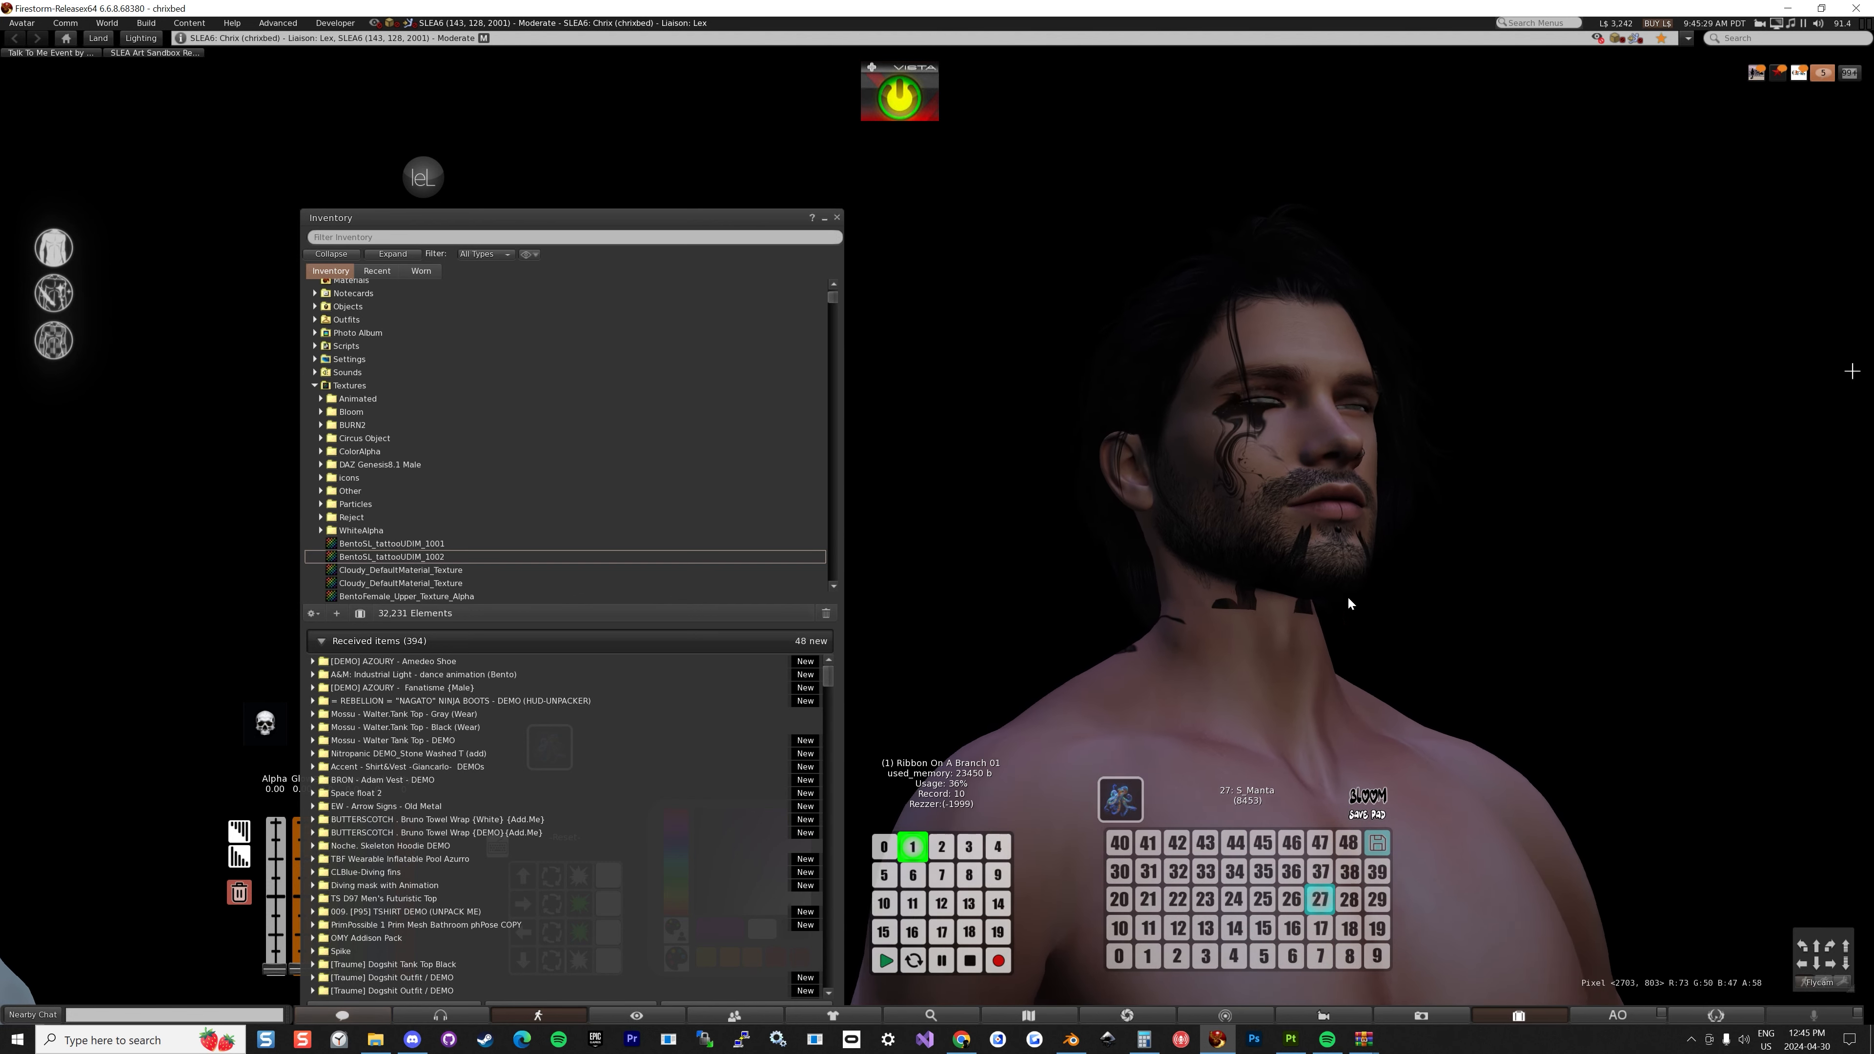
# Switch to Substance 3D Painter and give the Alpha fill layer a light pink base color and an opacity of 1.
pyautogui.click(1290, 1040)
pyautogui.click(1320, 239)
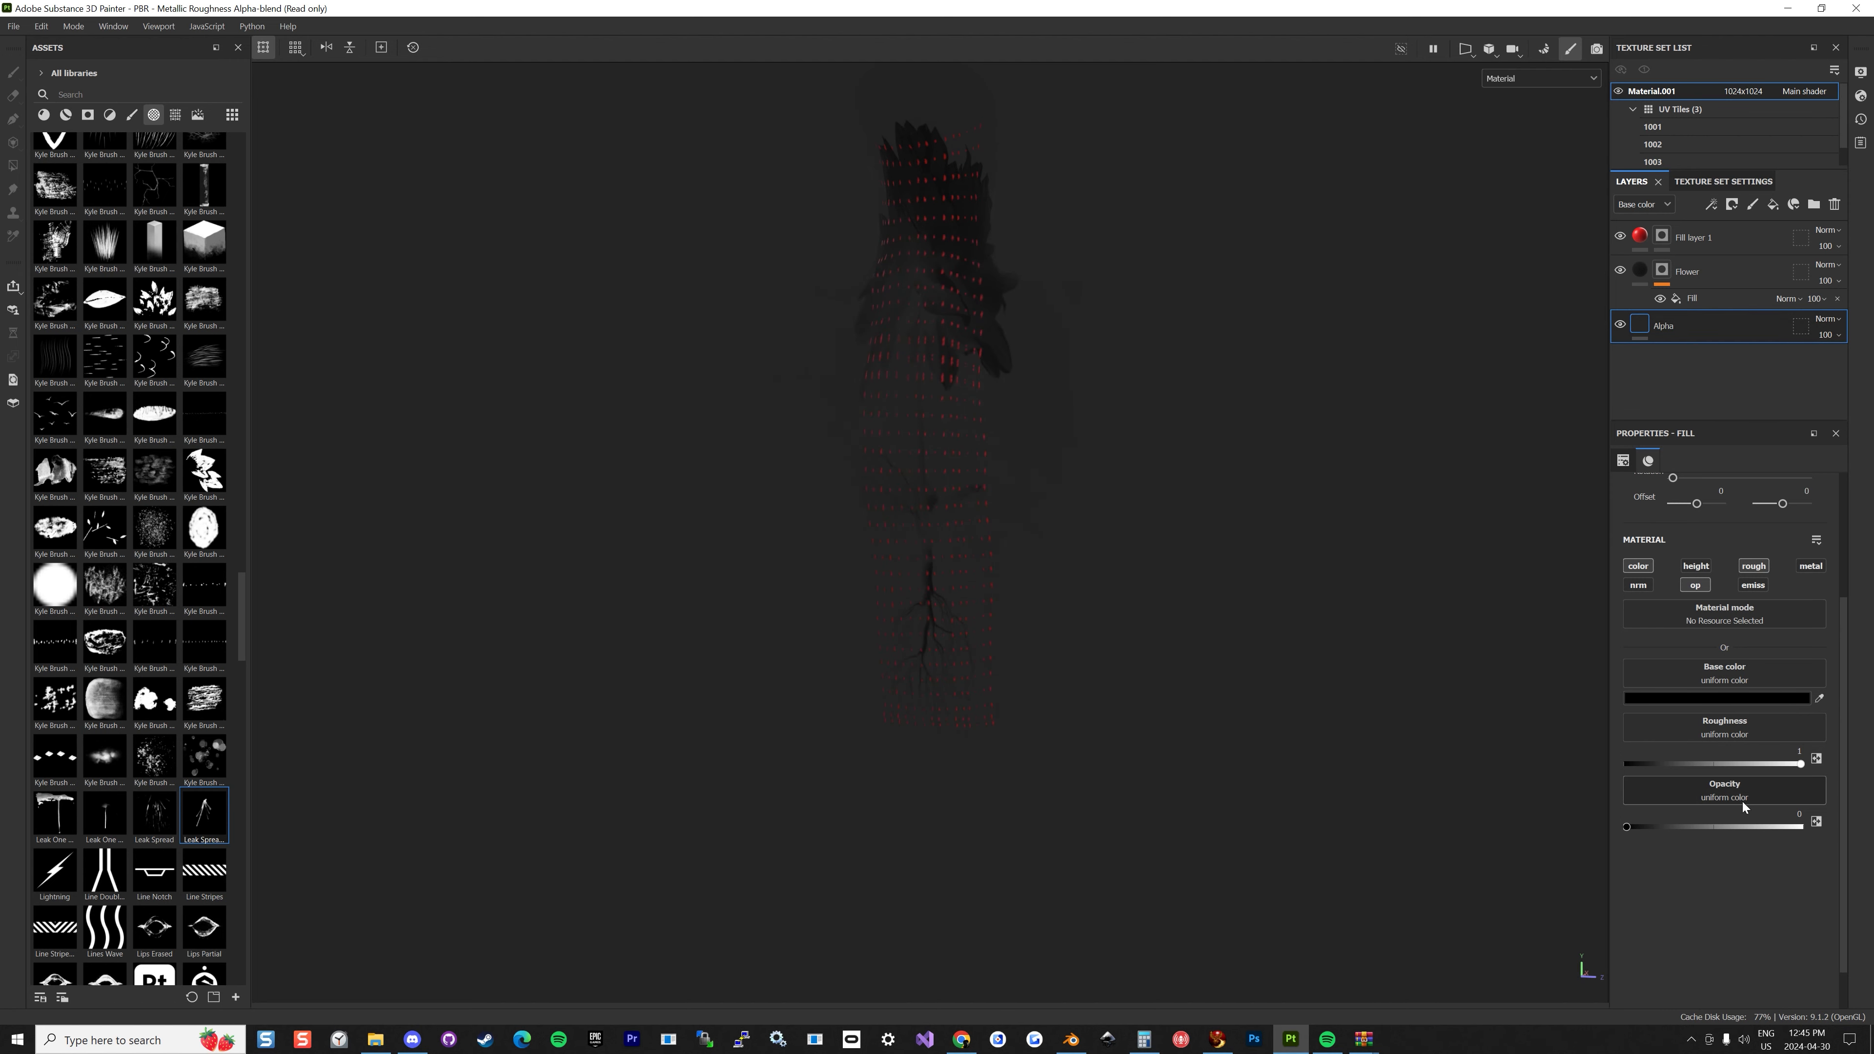
pyautogui.click(1728, 699)
pyautogui.click(1571, 722)
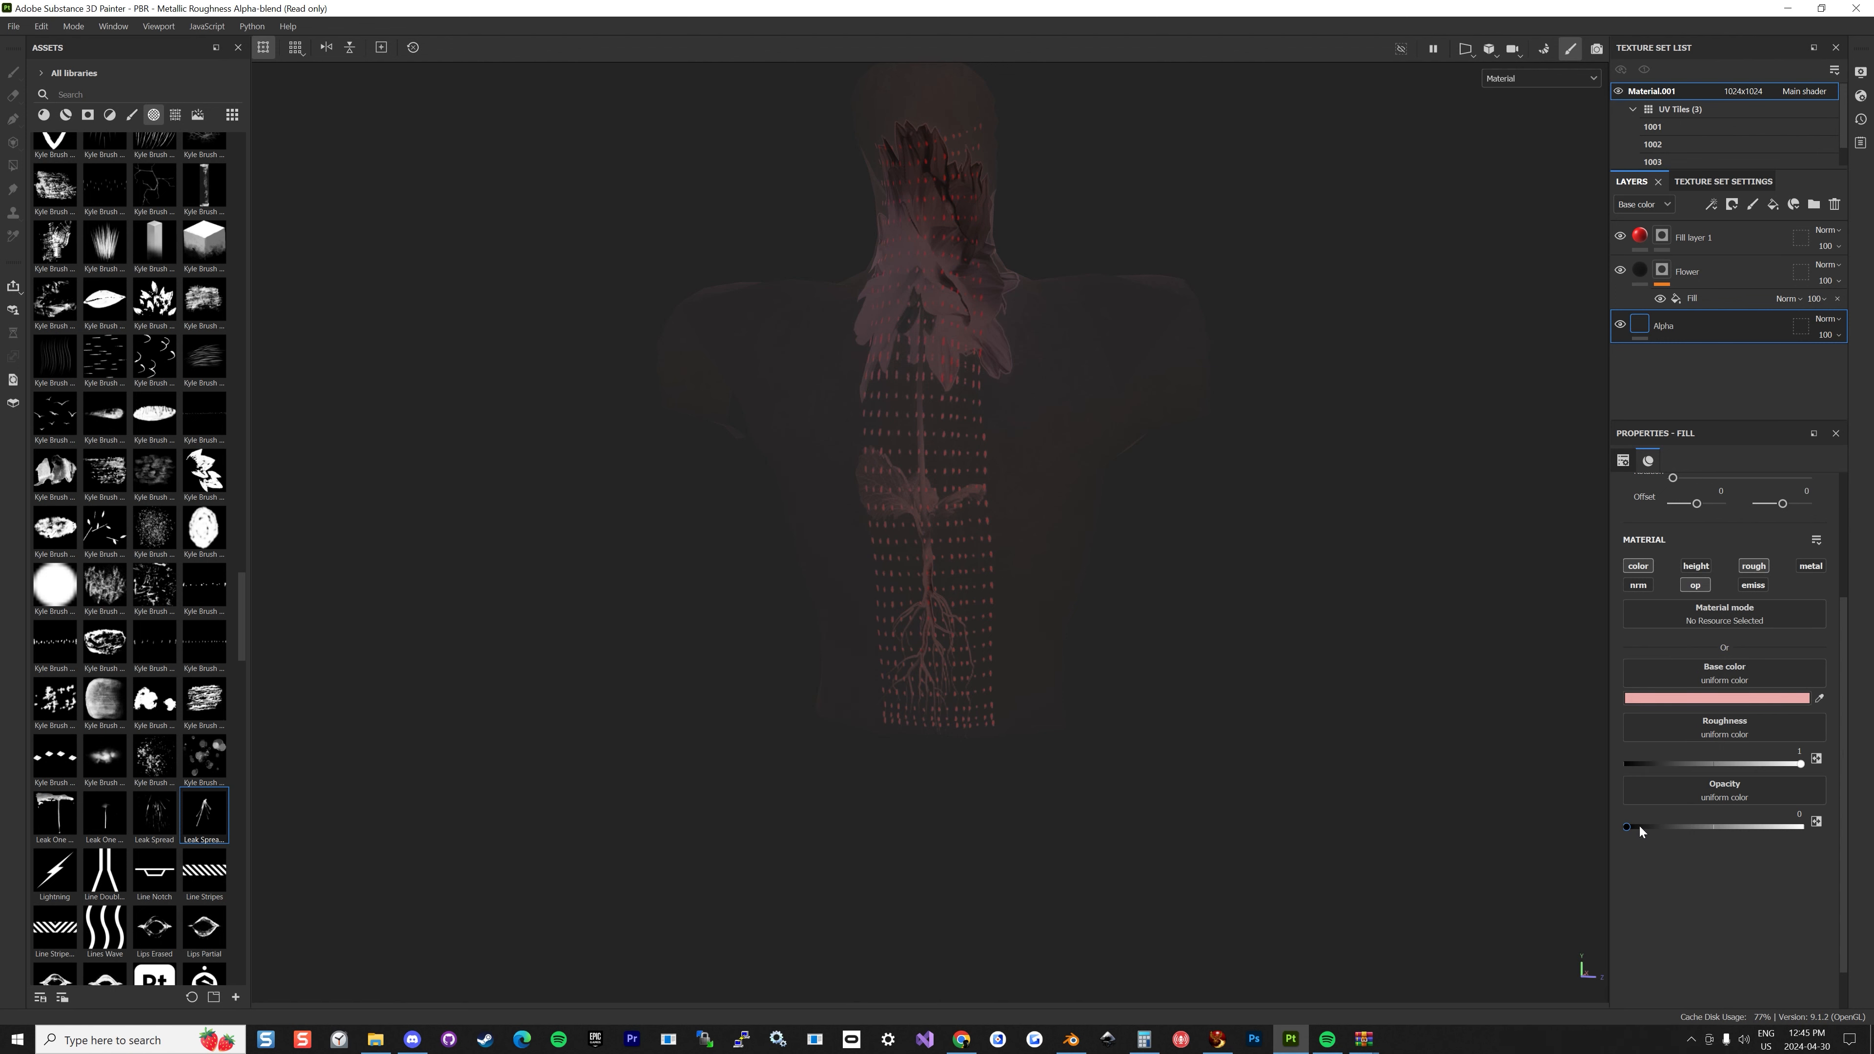
pyautogui.moveTo(1638, 828); pyautogui.dragTo(1847, 833)
pyautogui.keyDown('alt'); pyautogui.moveTo(969, 251); pyautogui.dragTo(587, 281); pyautogui.keyUp('alt')
pyautogui.keyDown('alt'); pyautogui.moveTo(885, 226); pyautogui.dragTo(1166, 517); pyautogui.keyUp('alt')
pyautogui.scroll(-2, 1026, 209)
pyautogui.scroll(-3, 1130, 193)
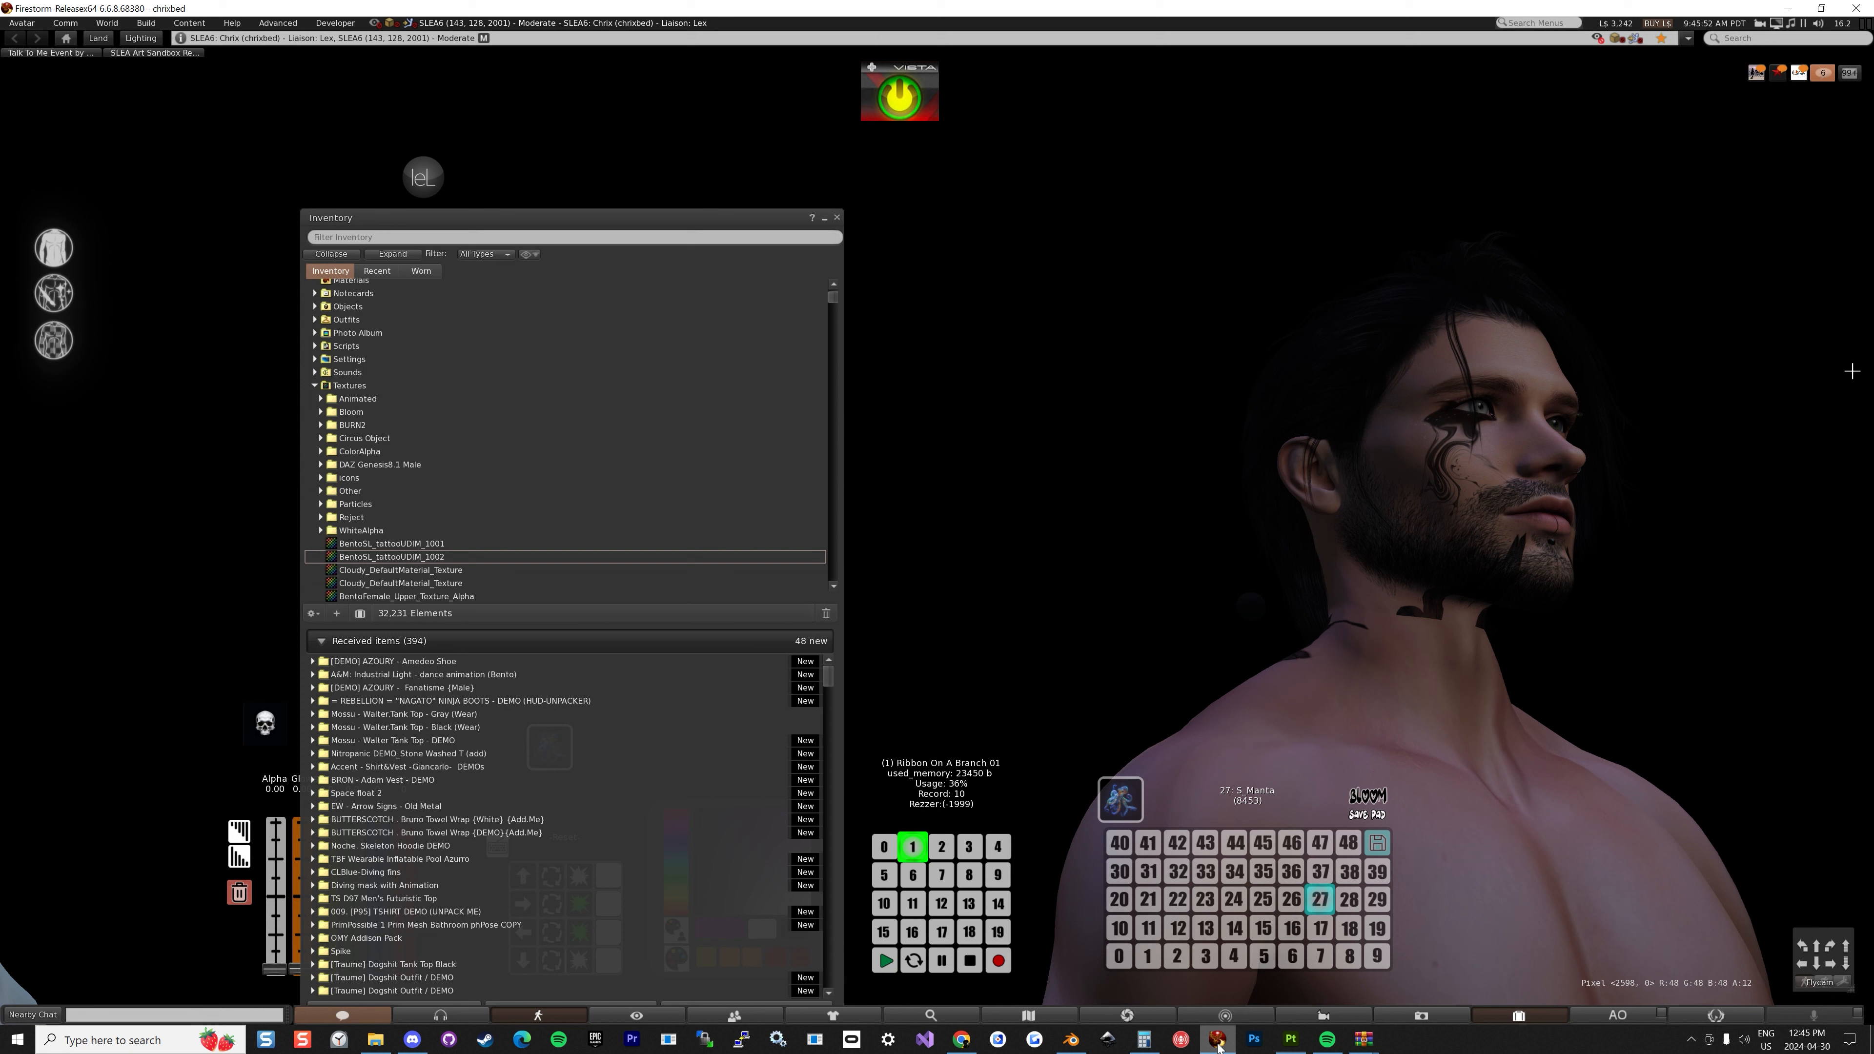
# Switch to Firestorm, inspect the flower tattoo on the avatar's back and close the inventory.
pyautogui.click(1218, 1040)
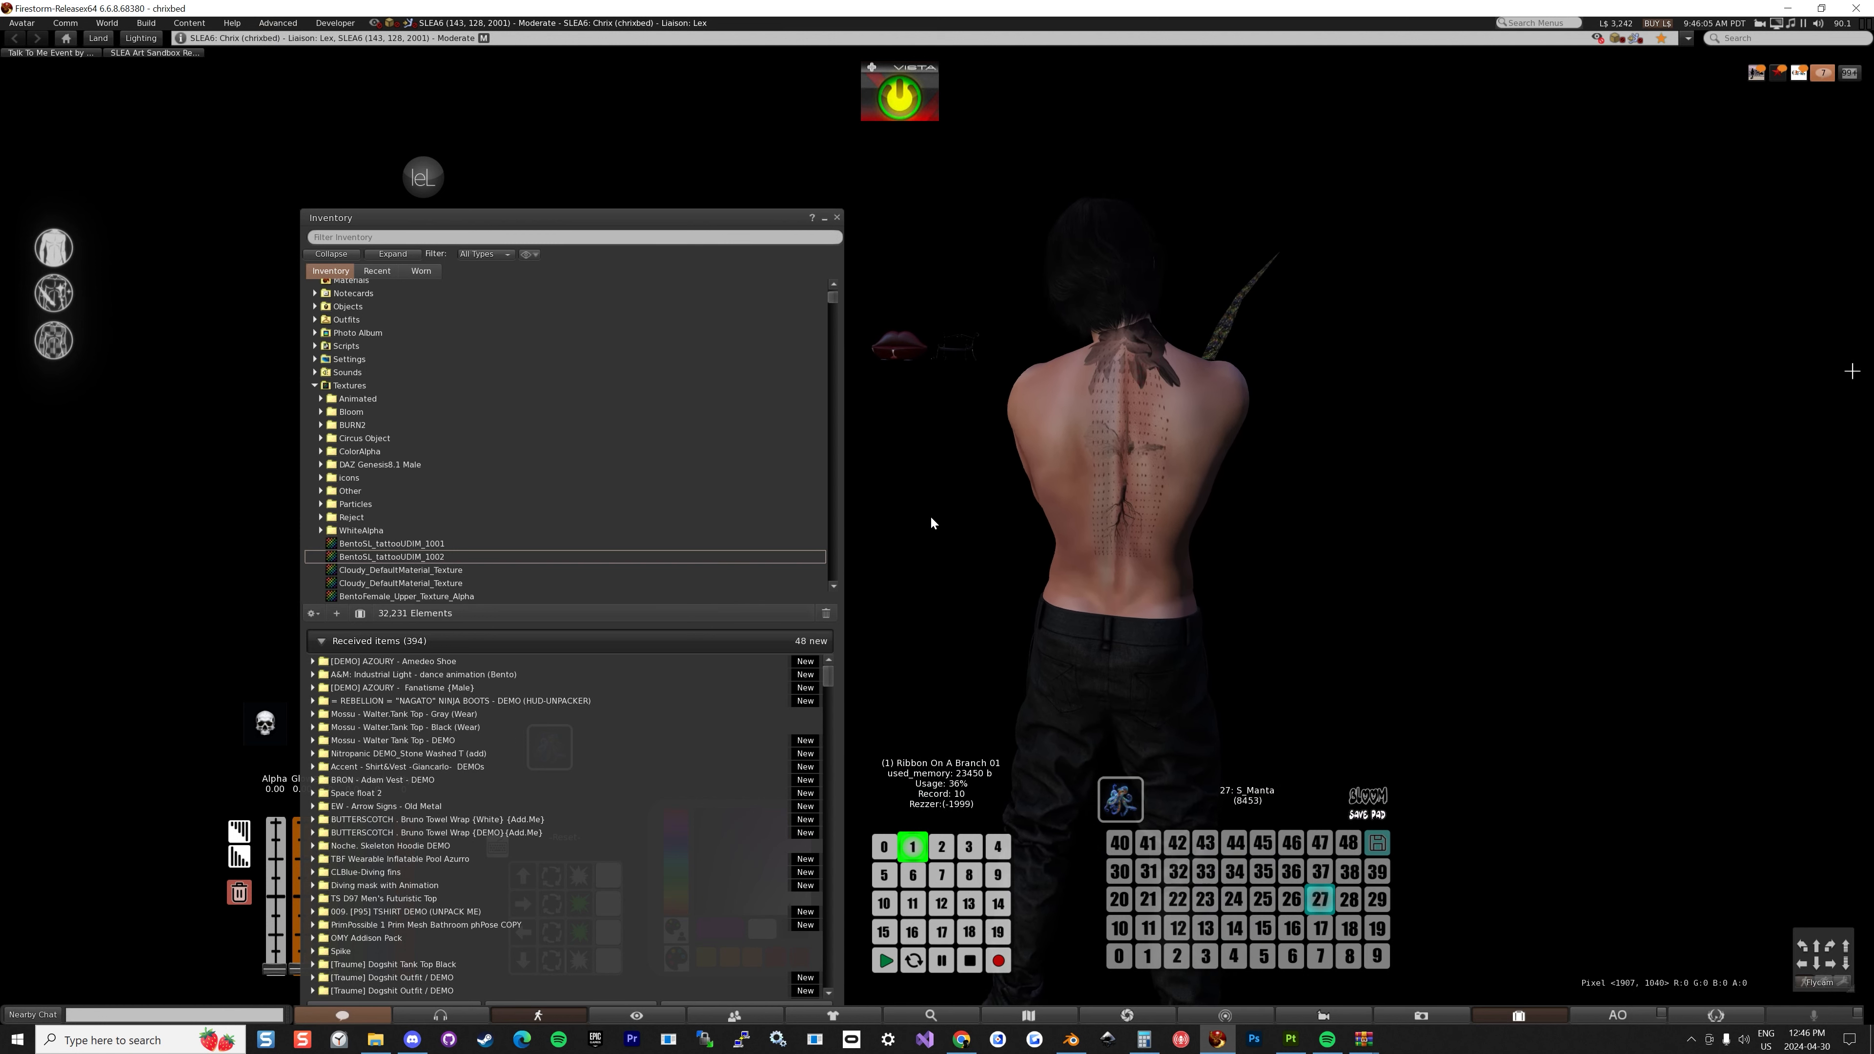
pyautogui.click(837, 217)
# Switch back to Substance 3D Painter and hide the Fill layer 1 and flower layers on the body model.
pyautogui.hotkey('alt', 'Tab')
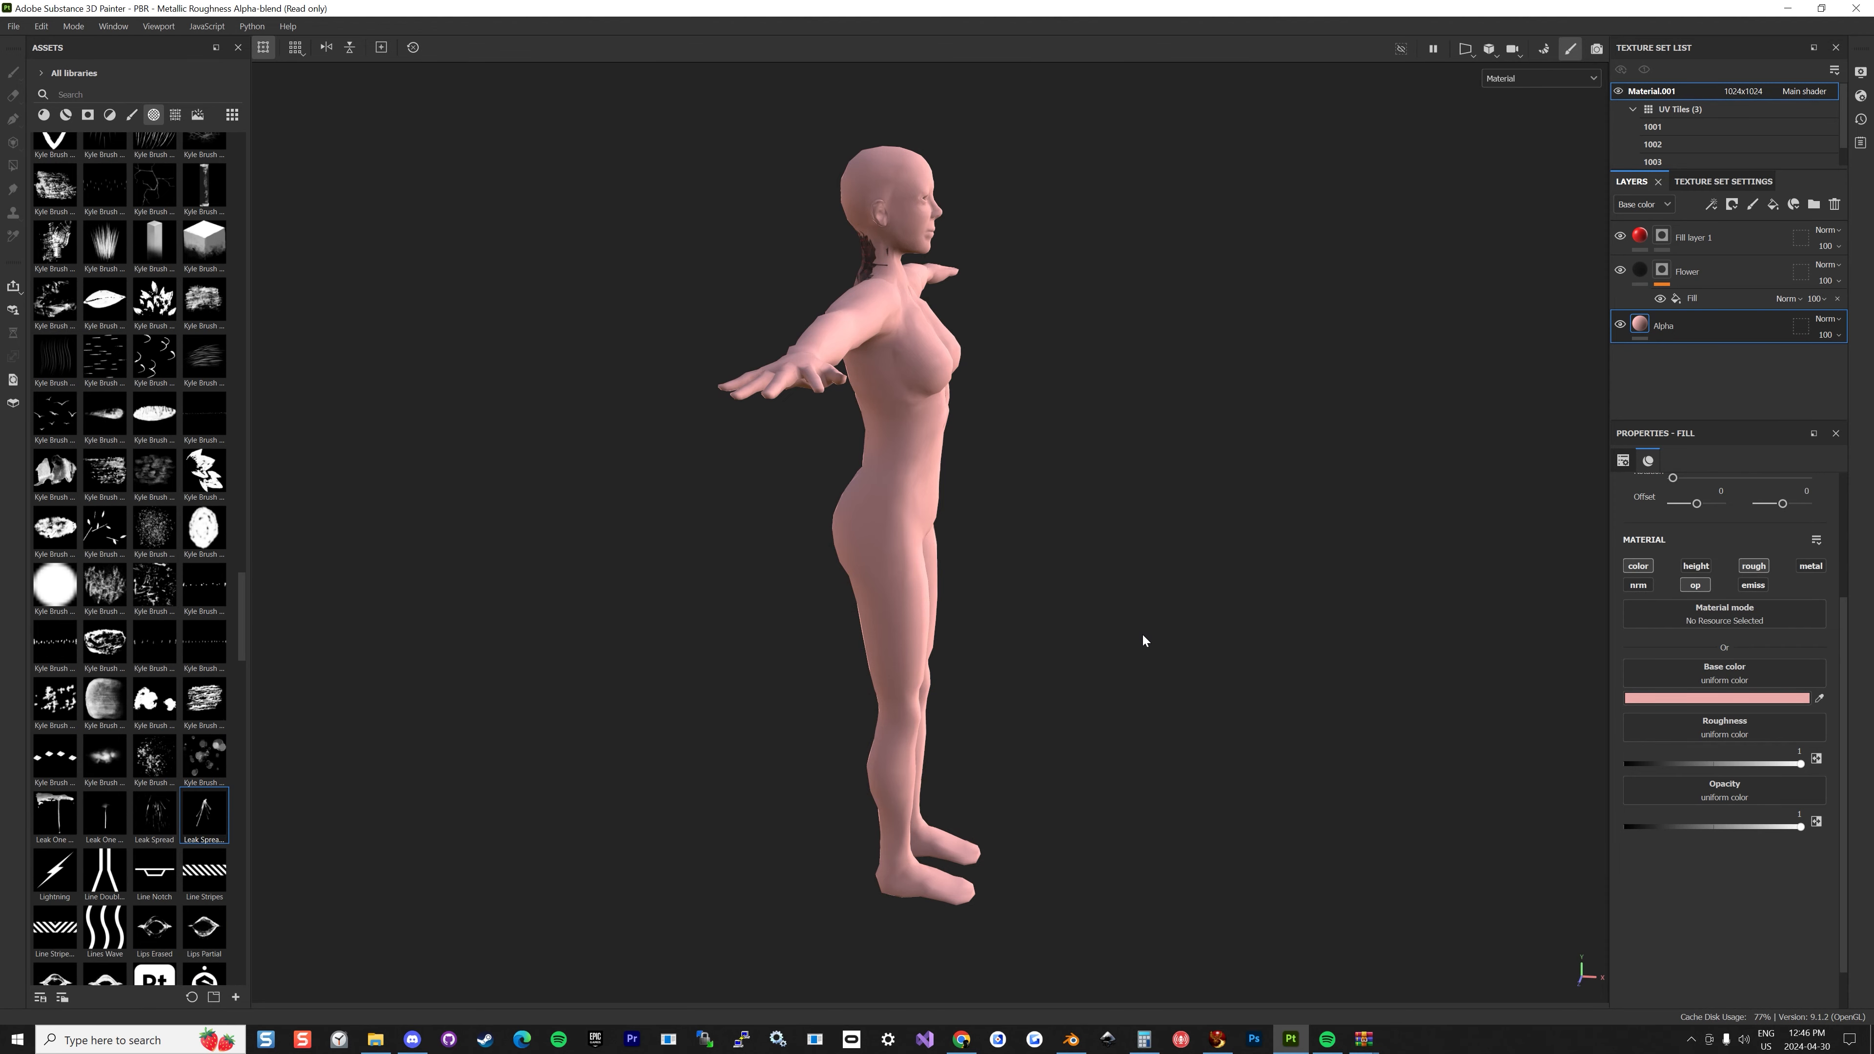
pyautogui.keyDown('alt'); pyautogui.moveTo(1341, 386); pyautogui.dragTo(1470, 317); pyautogui.keyUp('alt')
pyautogui.keyDown('alt'); pyautogui.moveTo(1137, 319); pyautogui.dragTo(1081, 312); pyautogui.keyUp('alt')
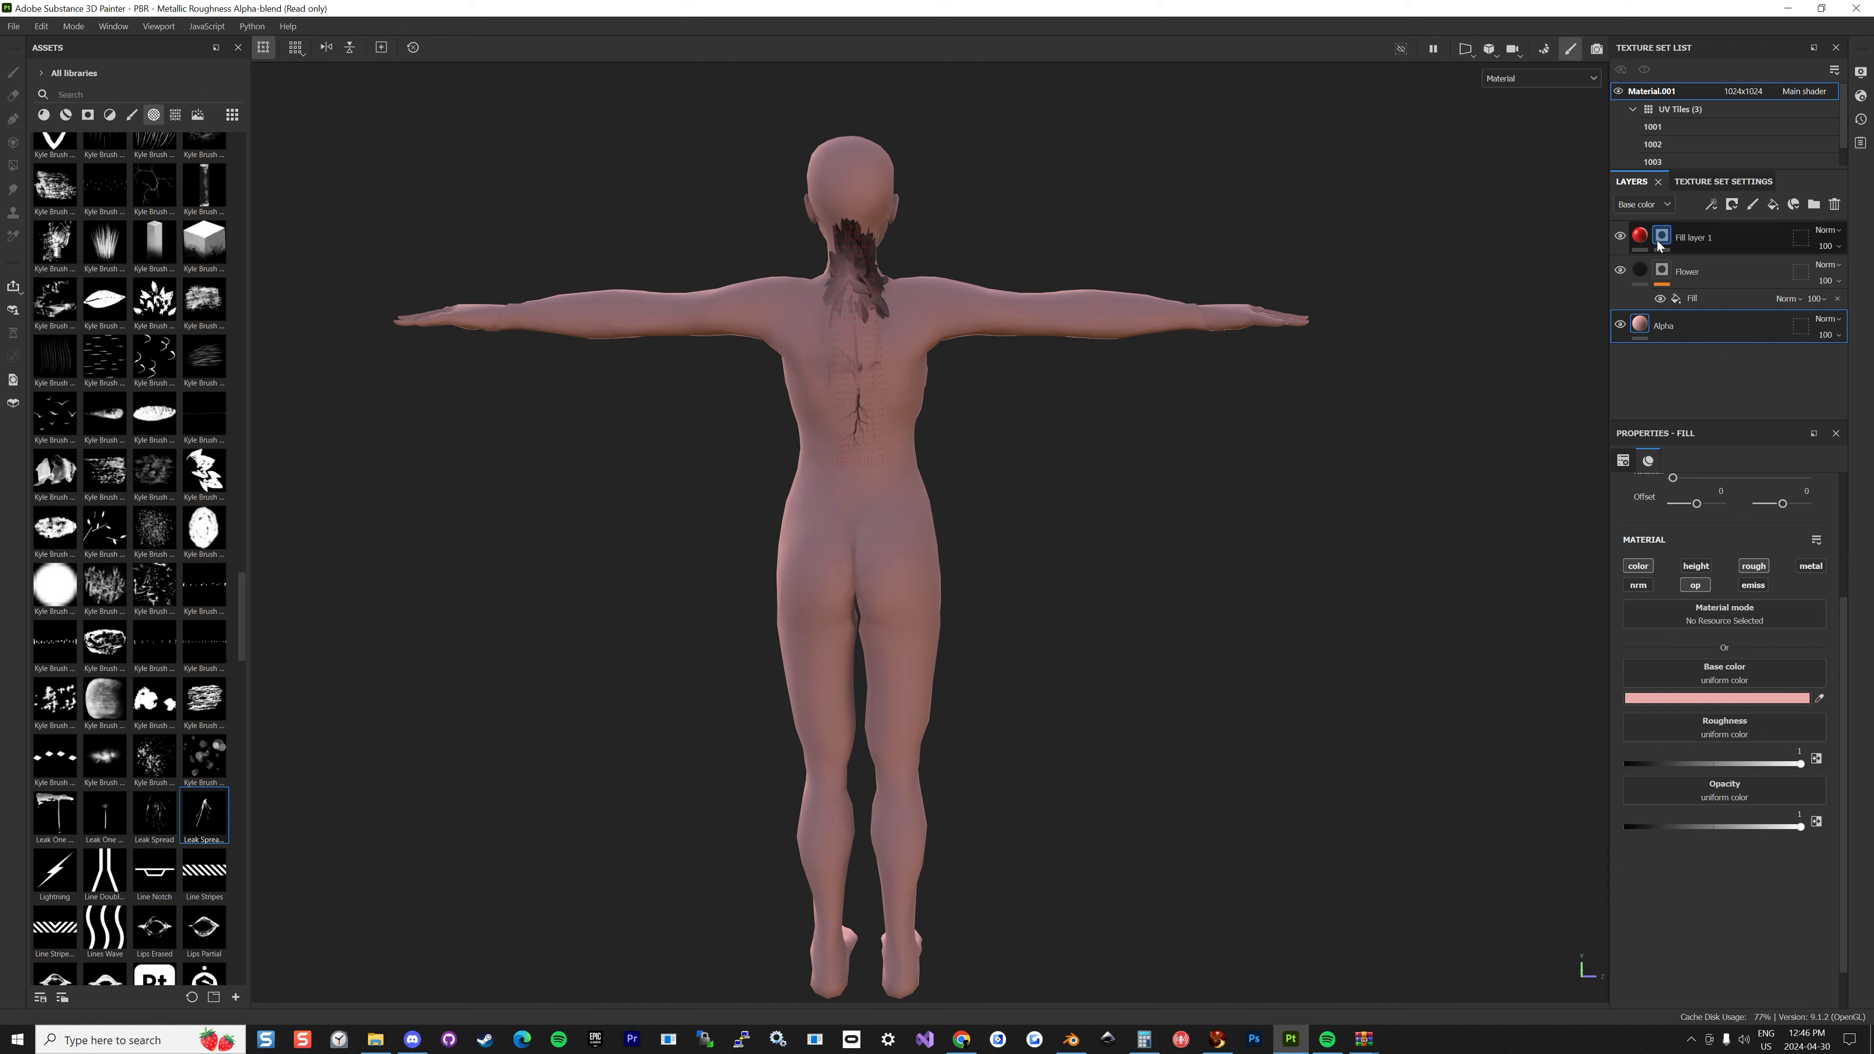
pyautogui.click(1621, 237)
pyautogui.click(1620, 270)
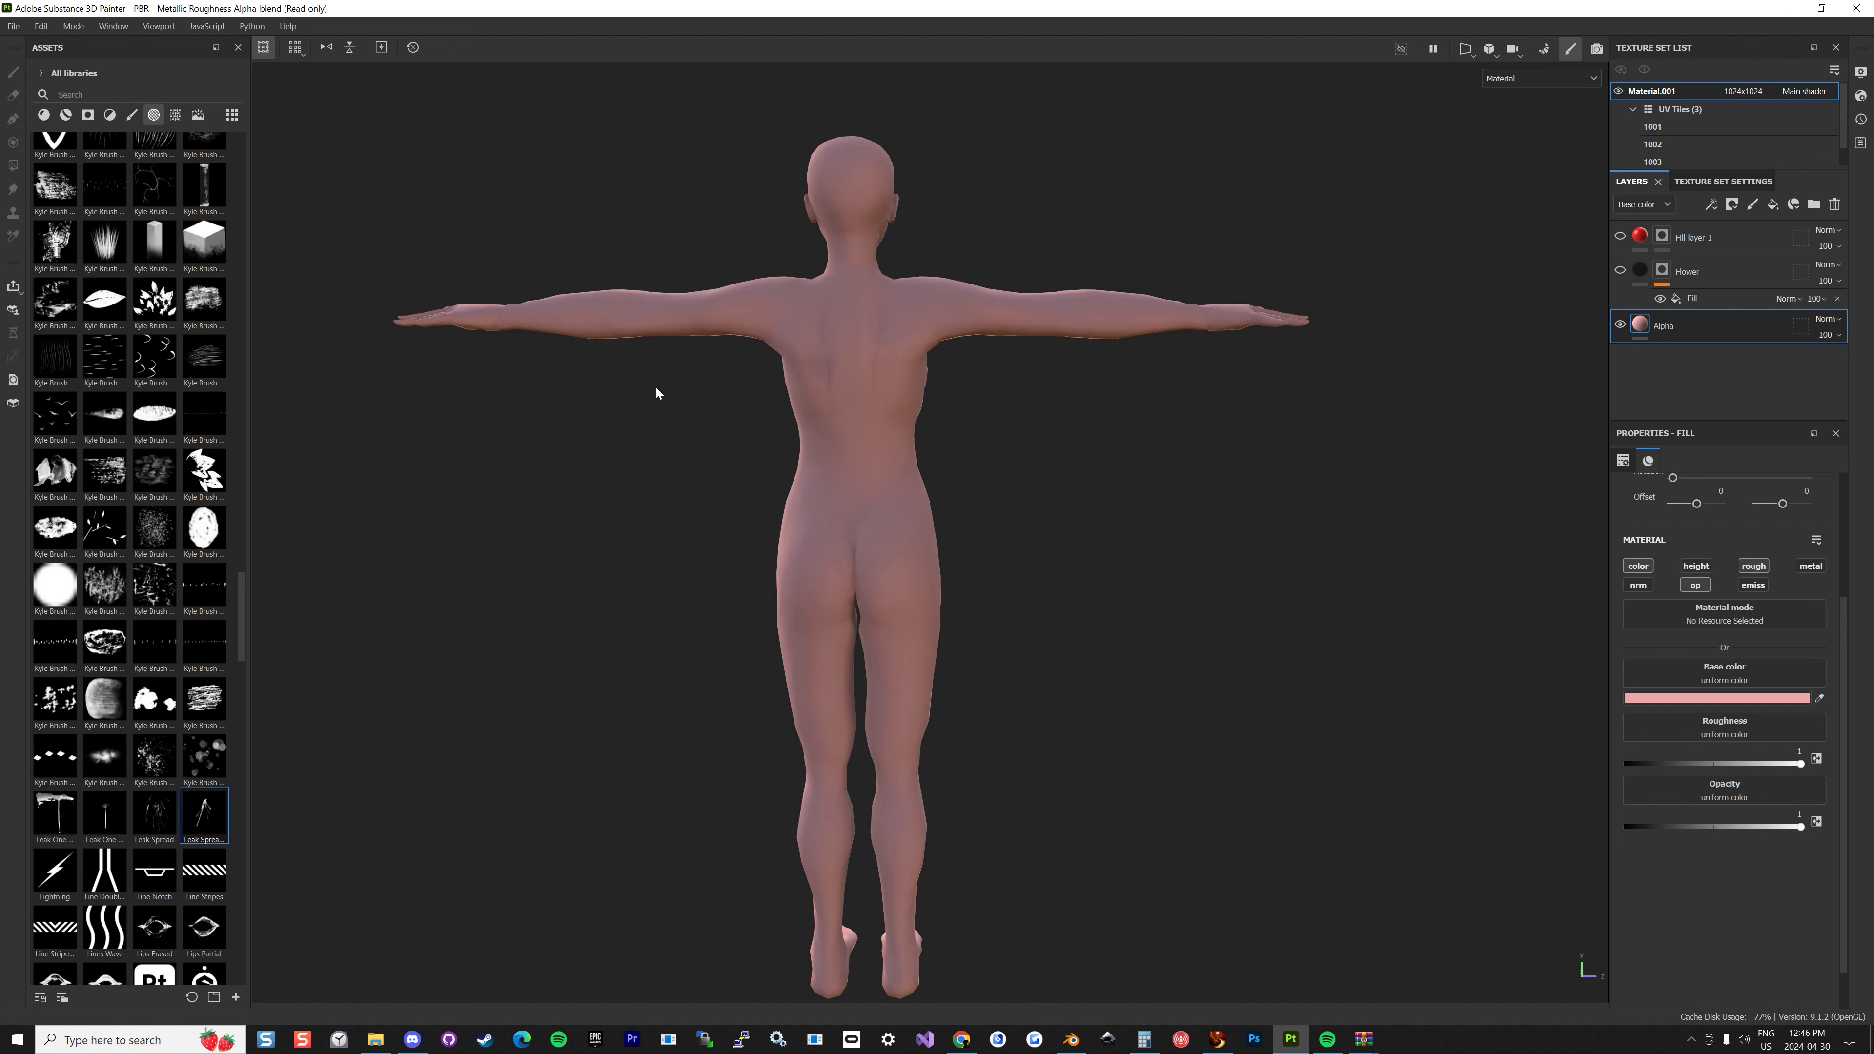
# Browse the Downloads folder in File Explorer for a tattoo image and select the white butterfly on black.
pyautogui.click(14, 26)
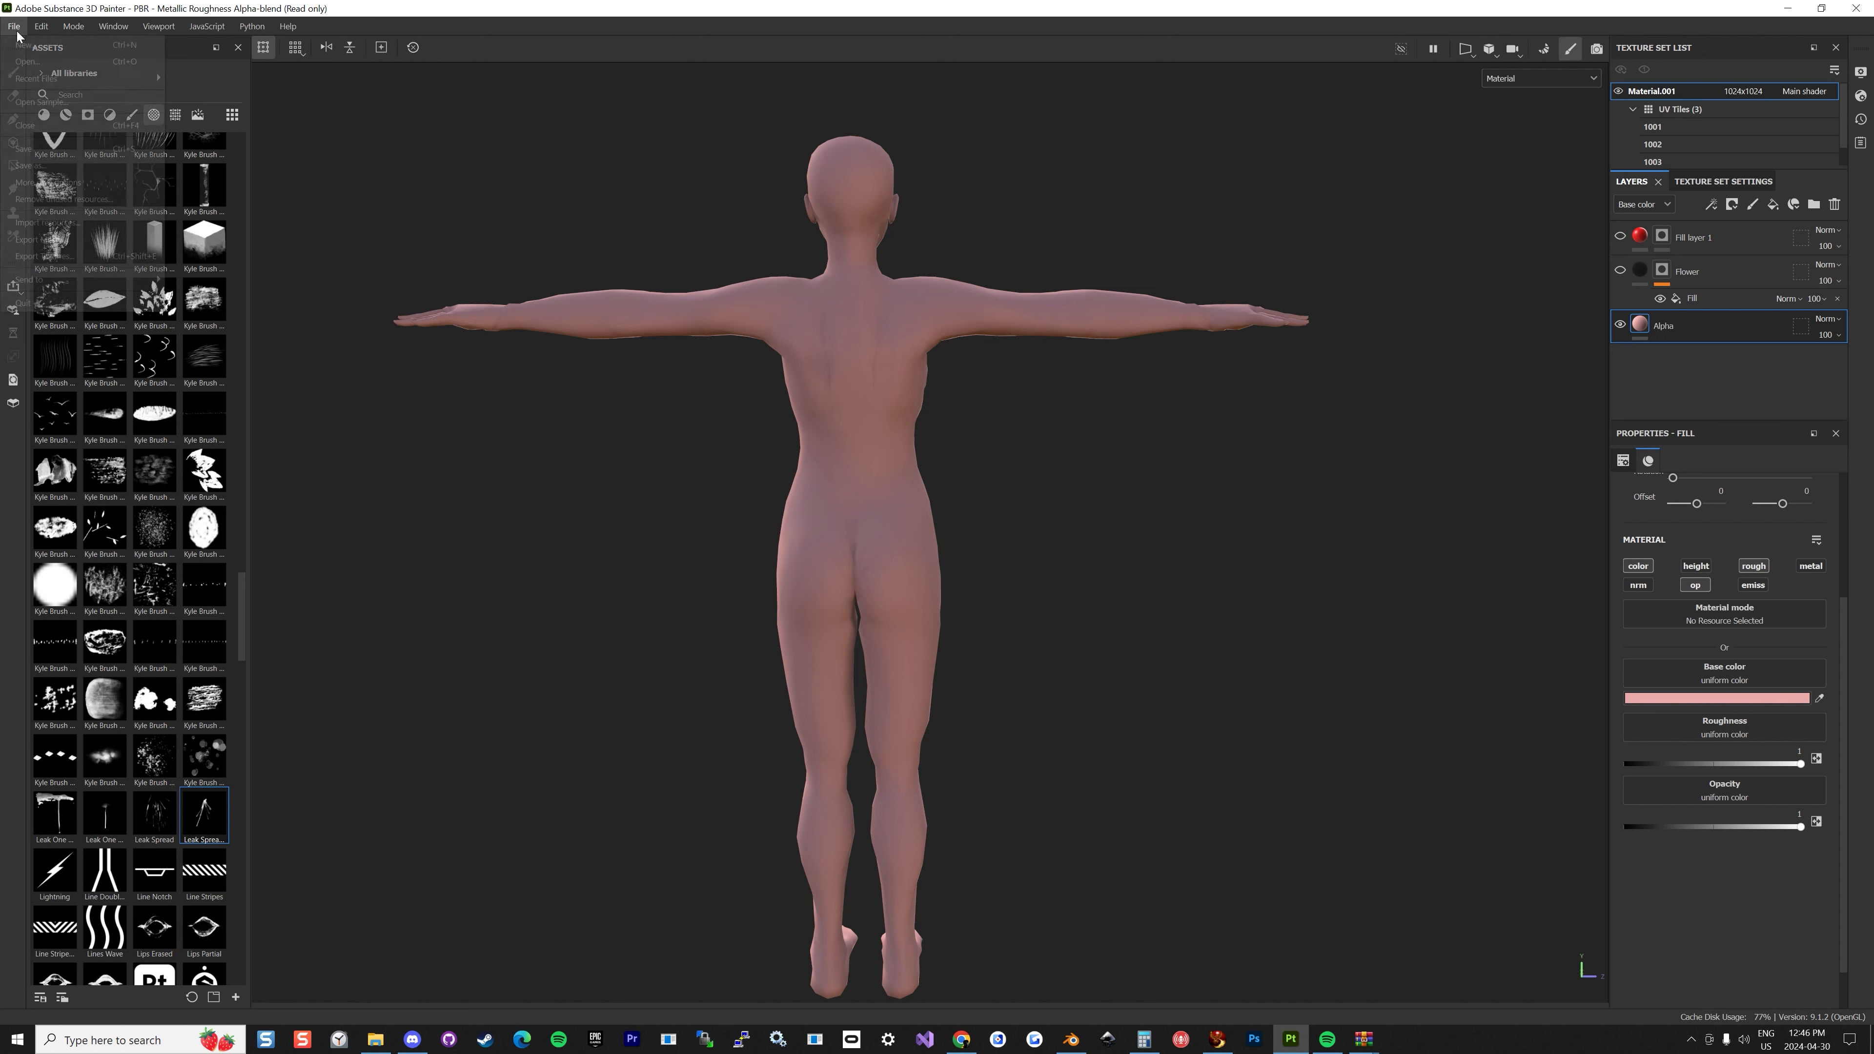
pyautogui.click(372, 161)
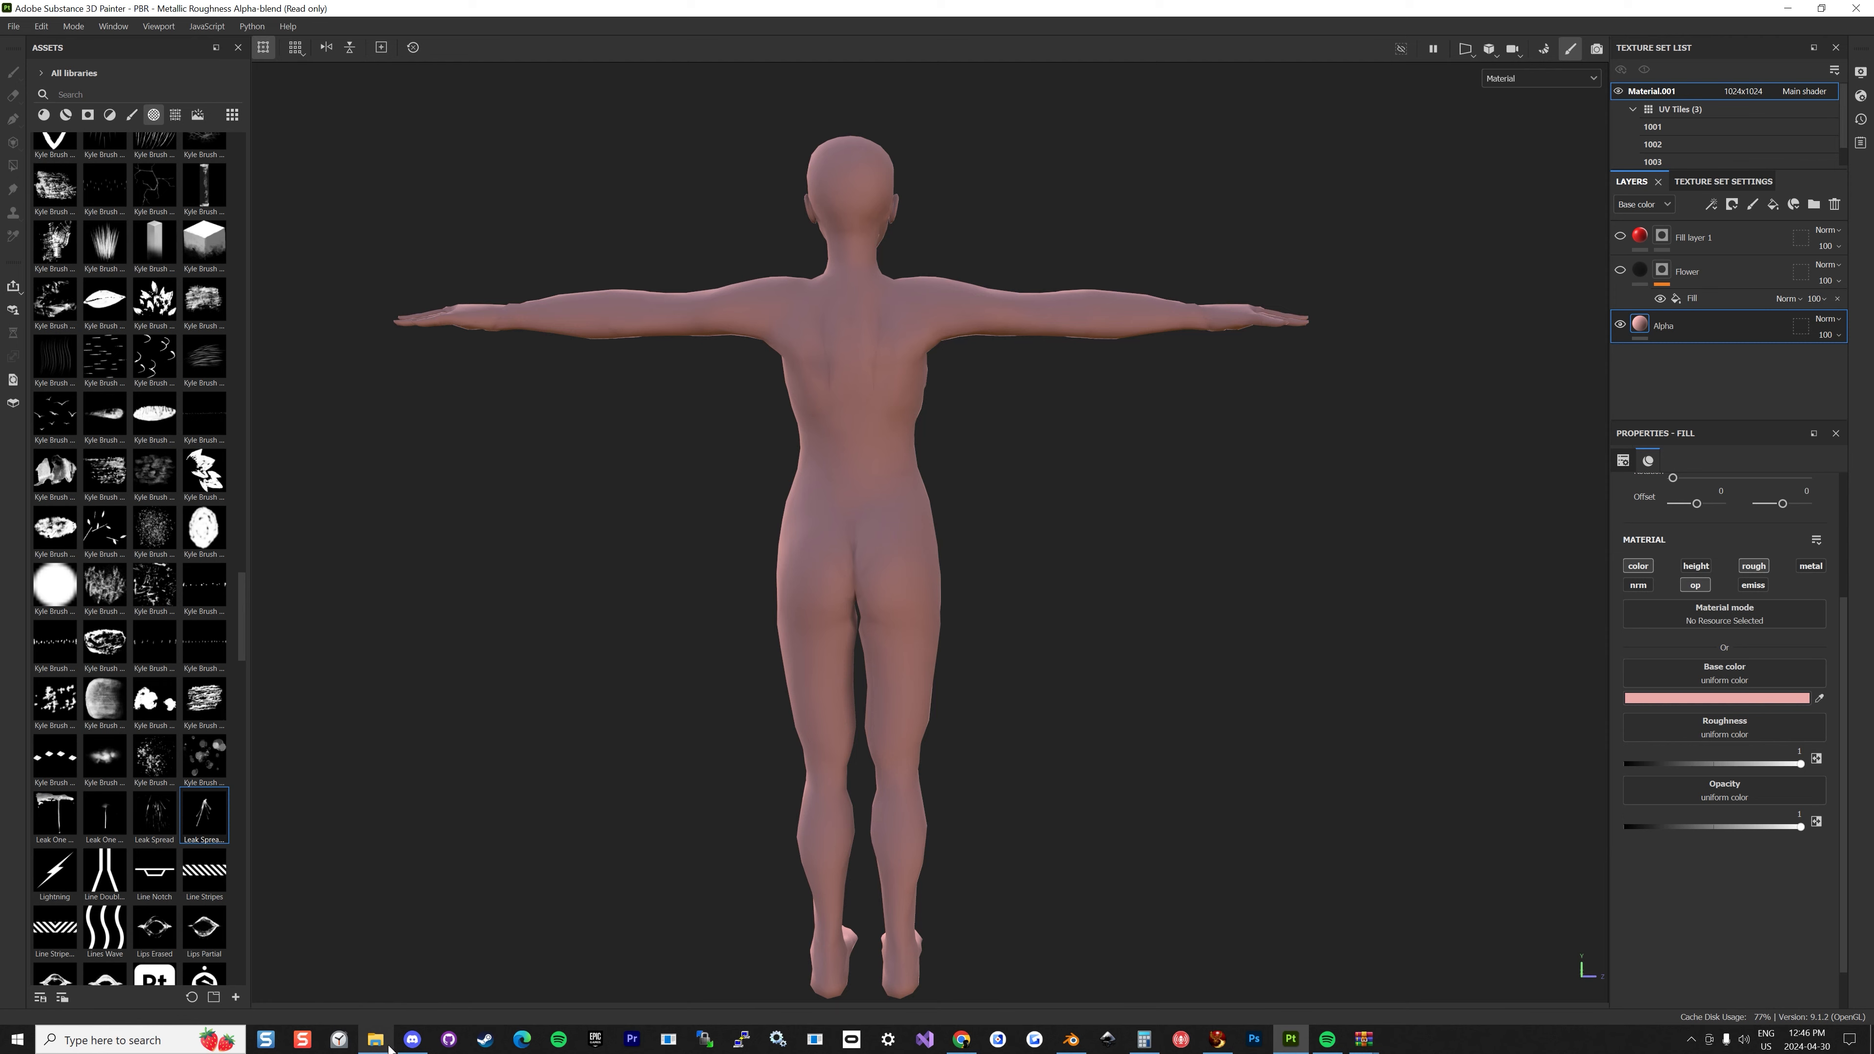
pyautogui.moveTo(376, 1040)
pyautogui.click(379, 999)
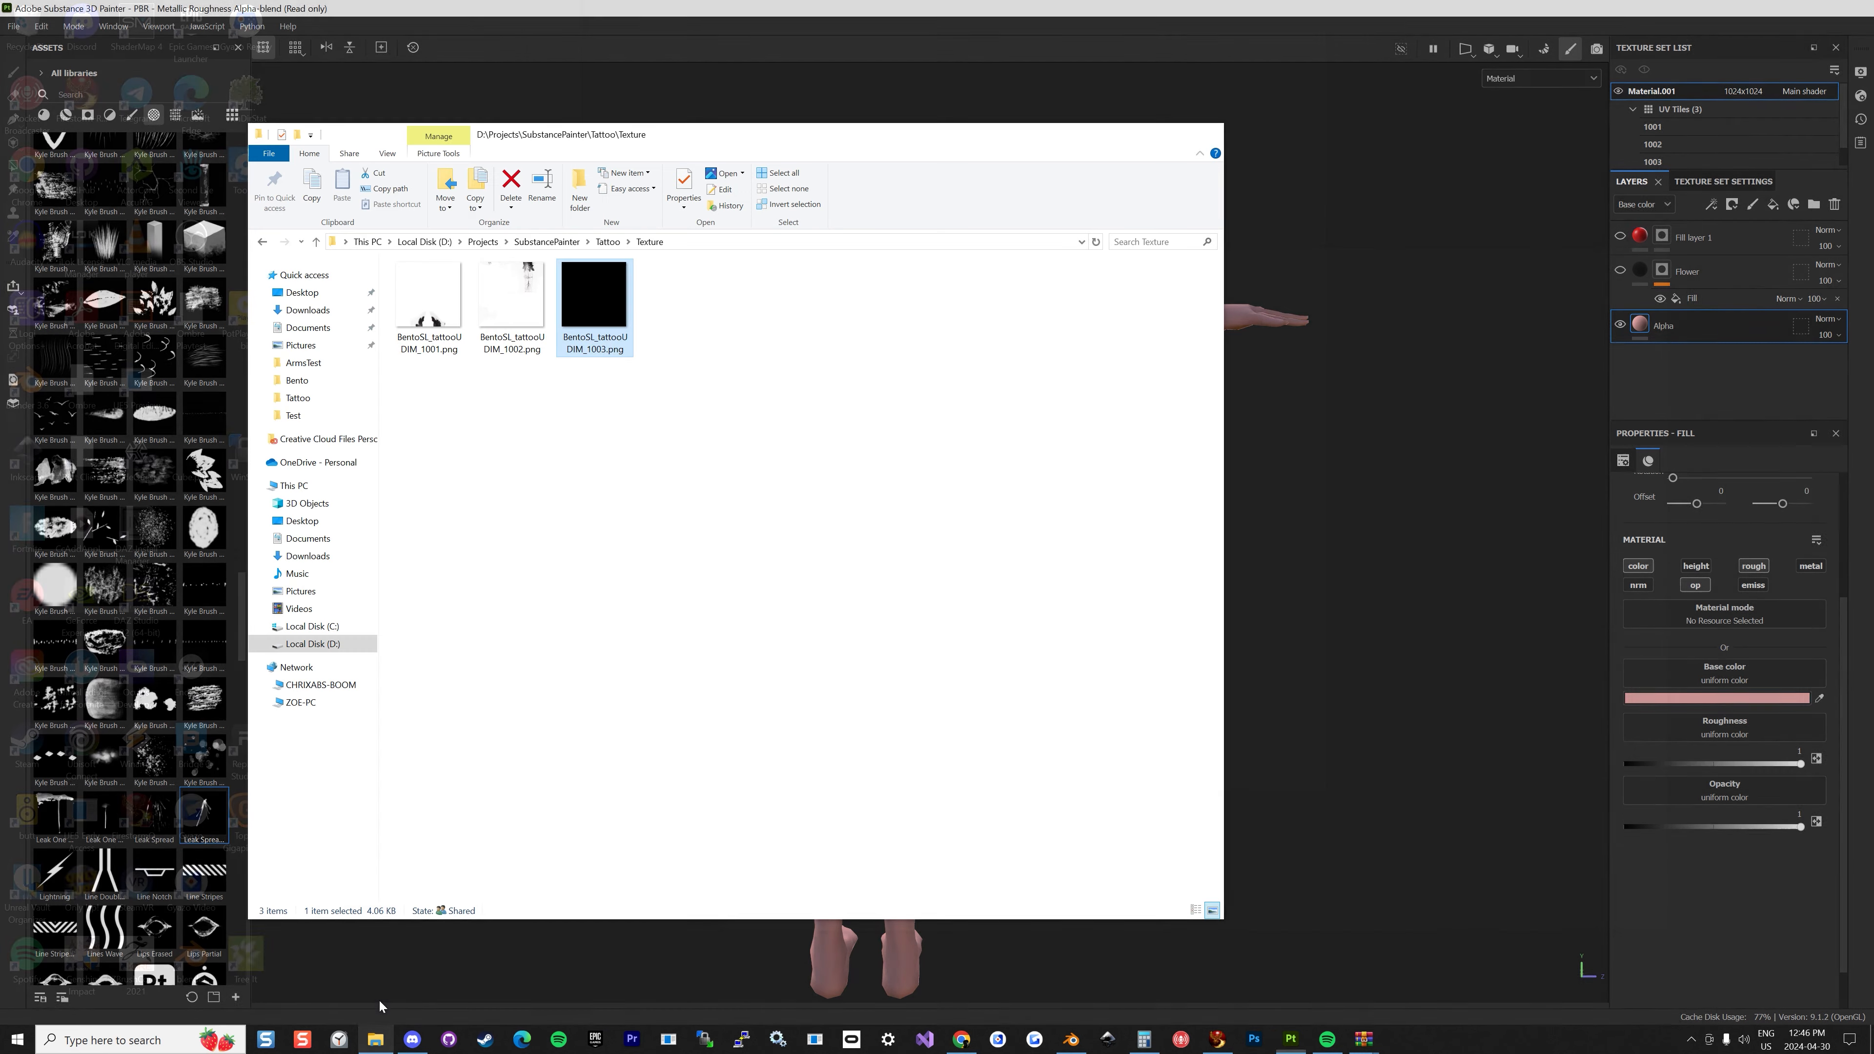
pyautogui.click(317, 312)
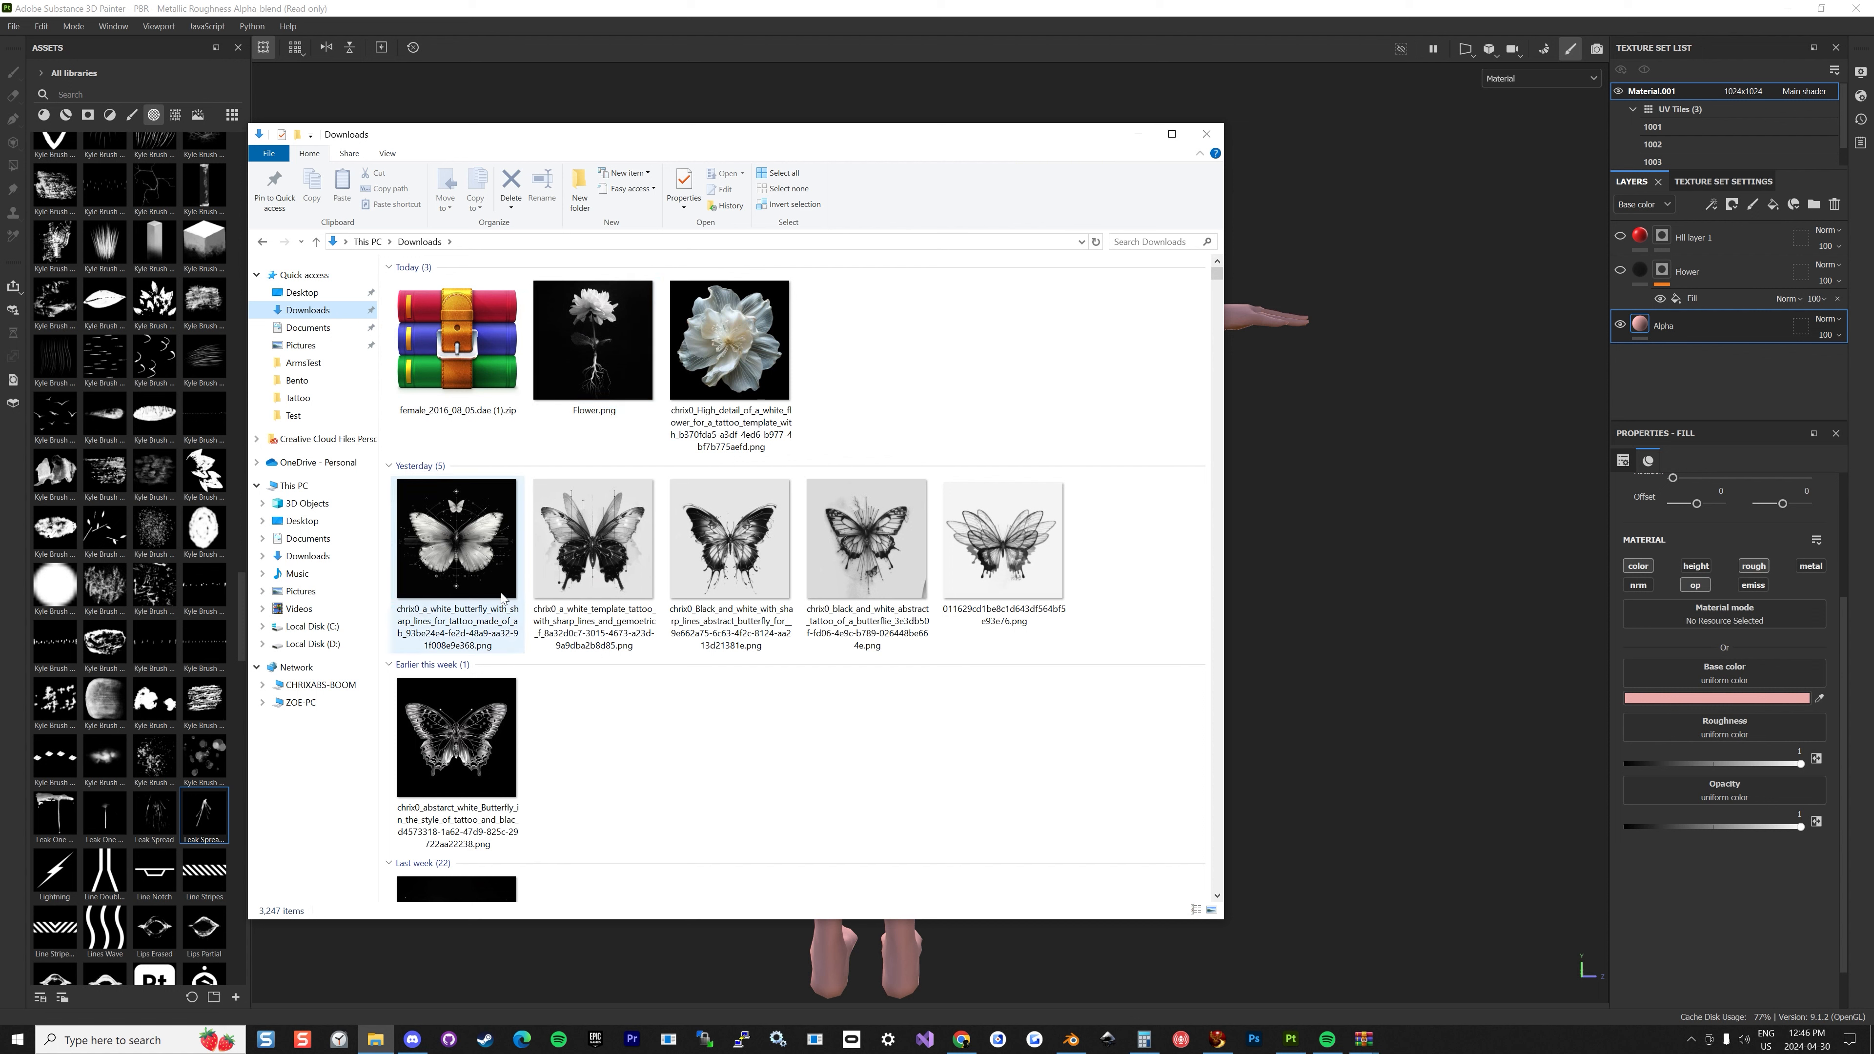
pyautogui.click(480, 570)
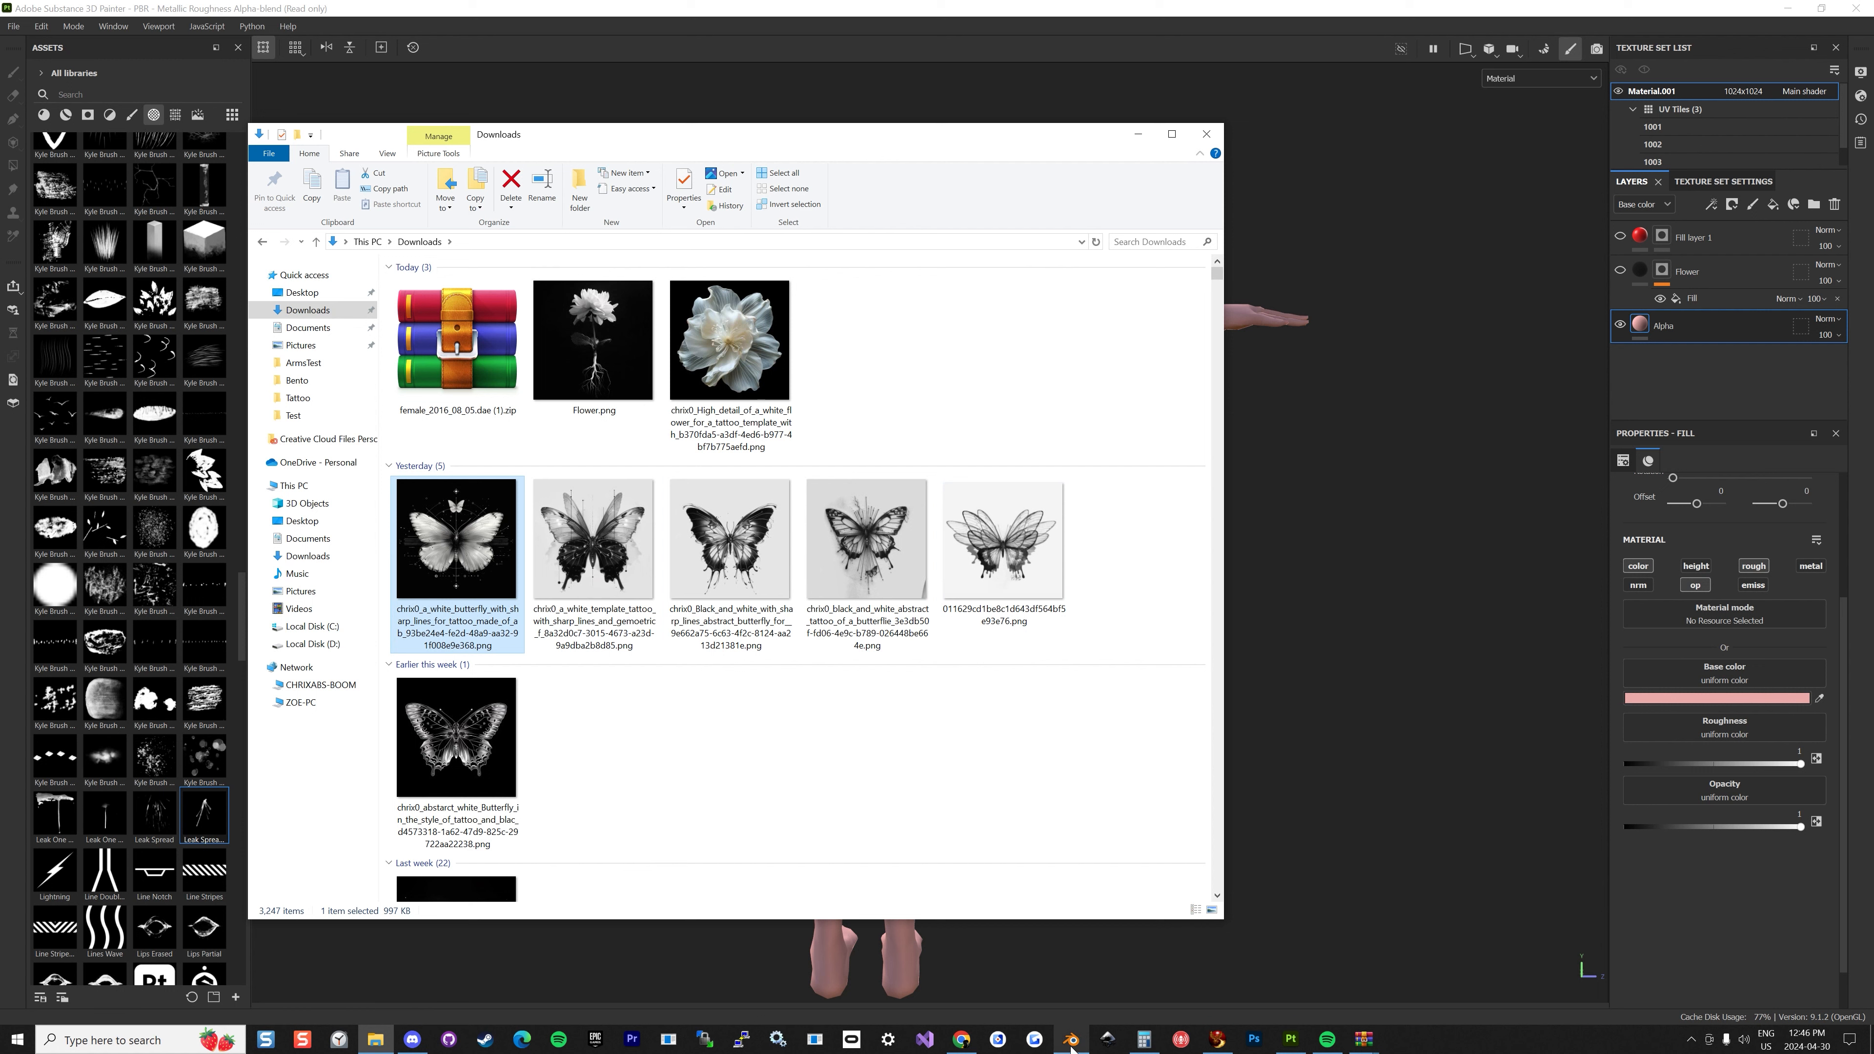
# Switch to Photoshop and open the white flower PNG and the transparent, colorful alien octopus PNG from Downloads.
pyautogui.click(1248, 1046)
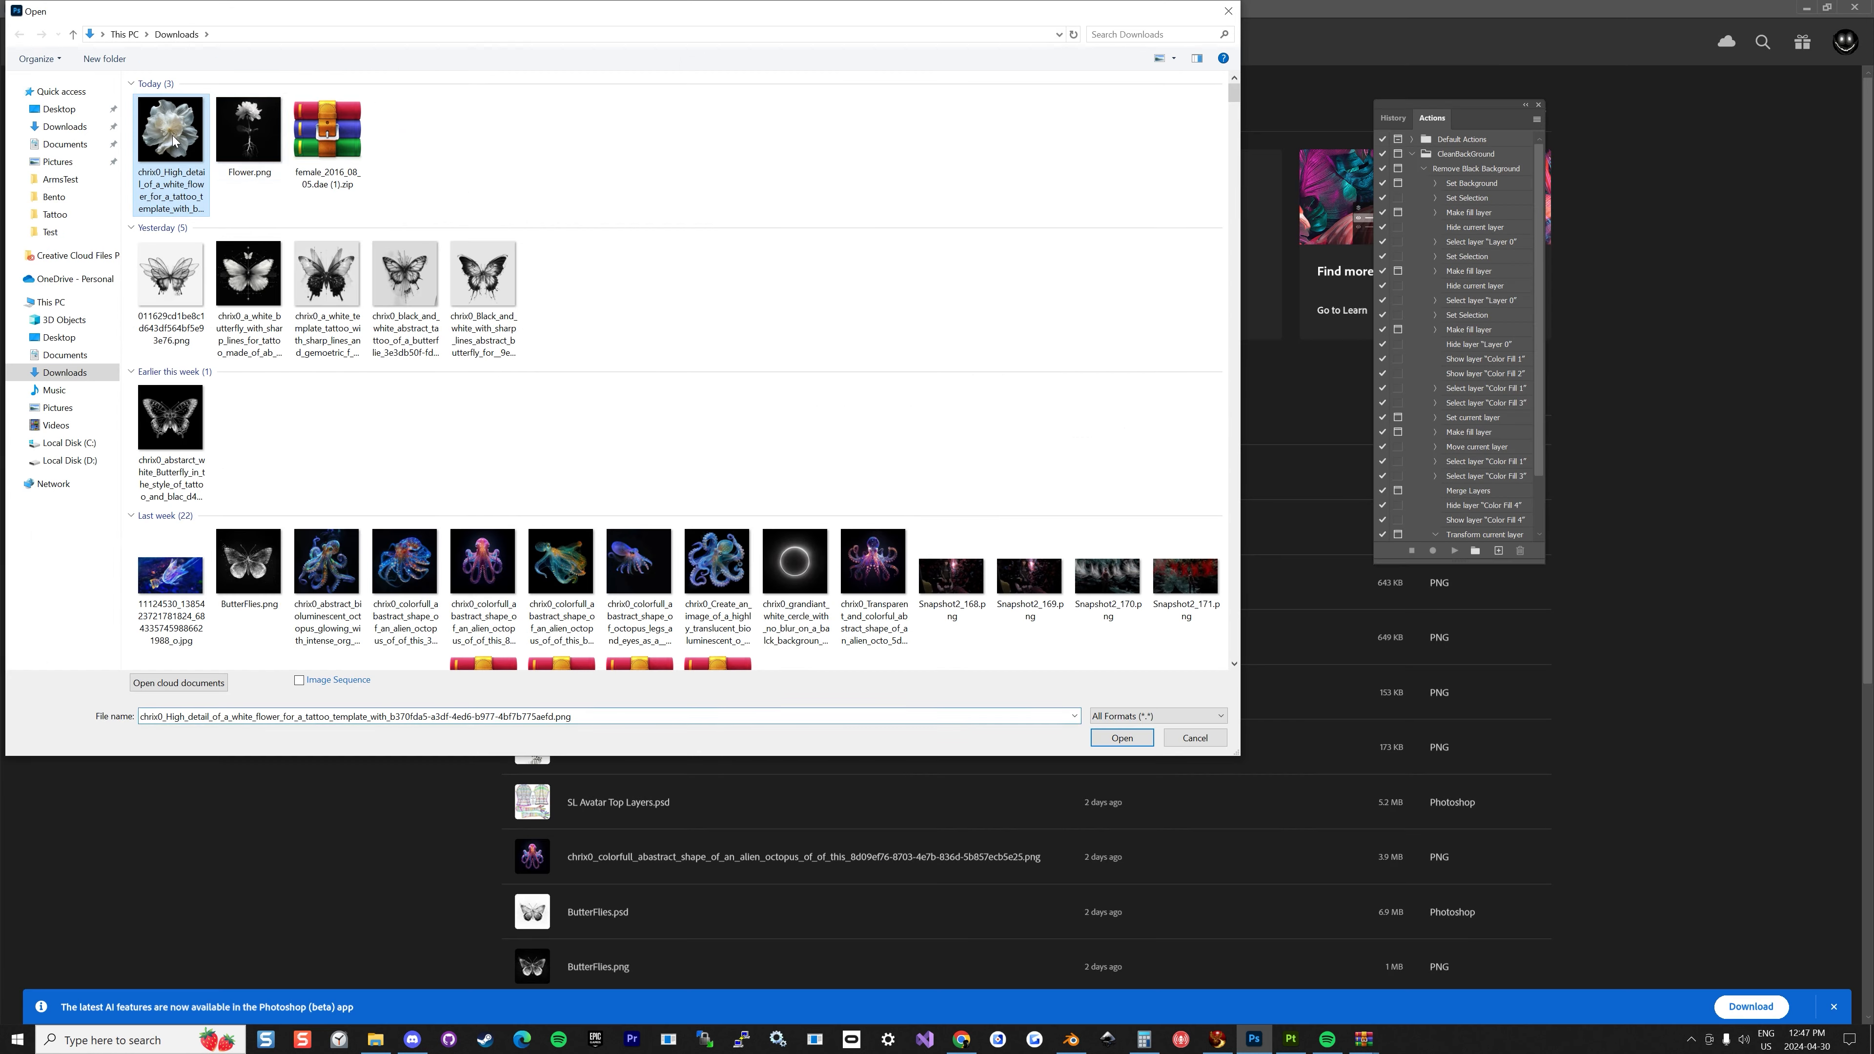
pyautogui.click(1114, 740)
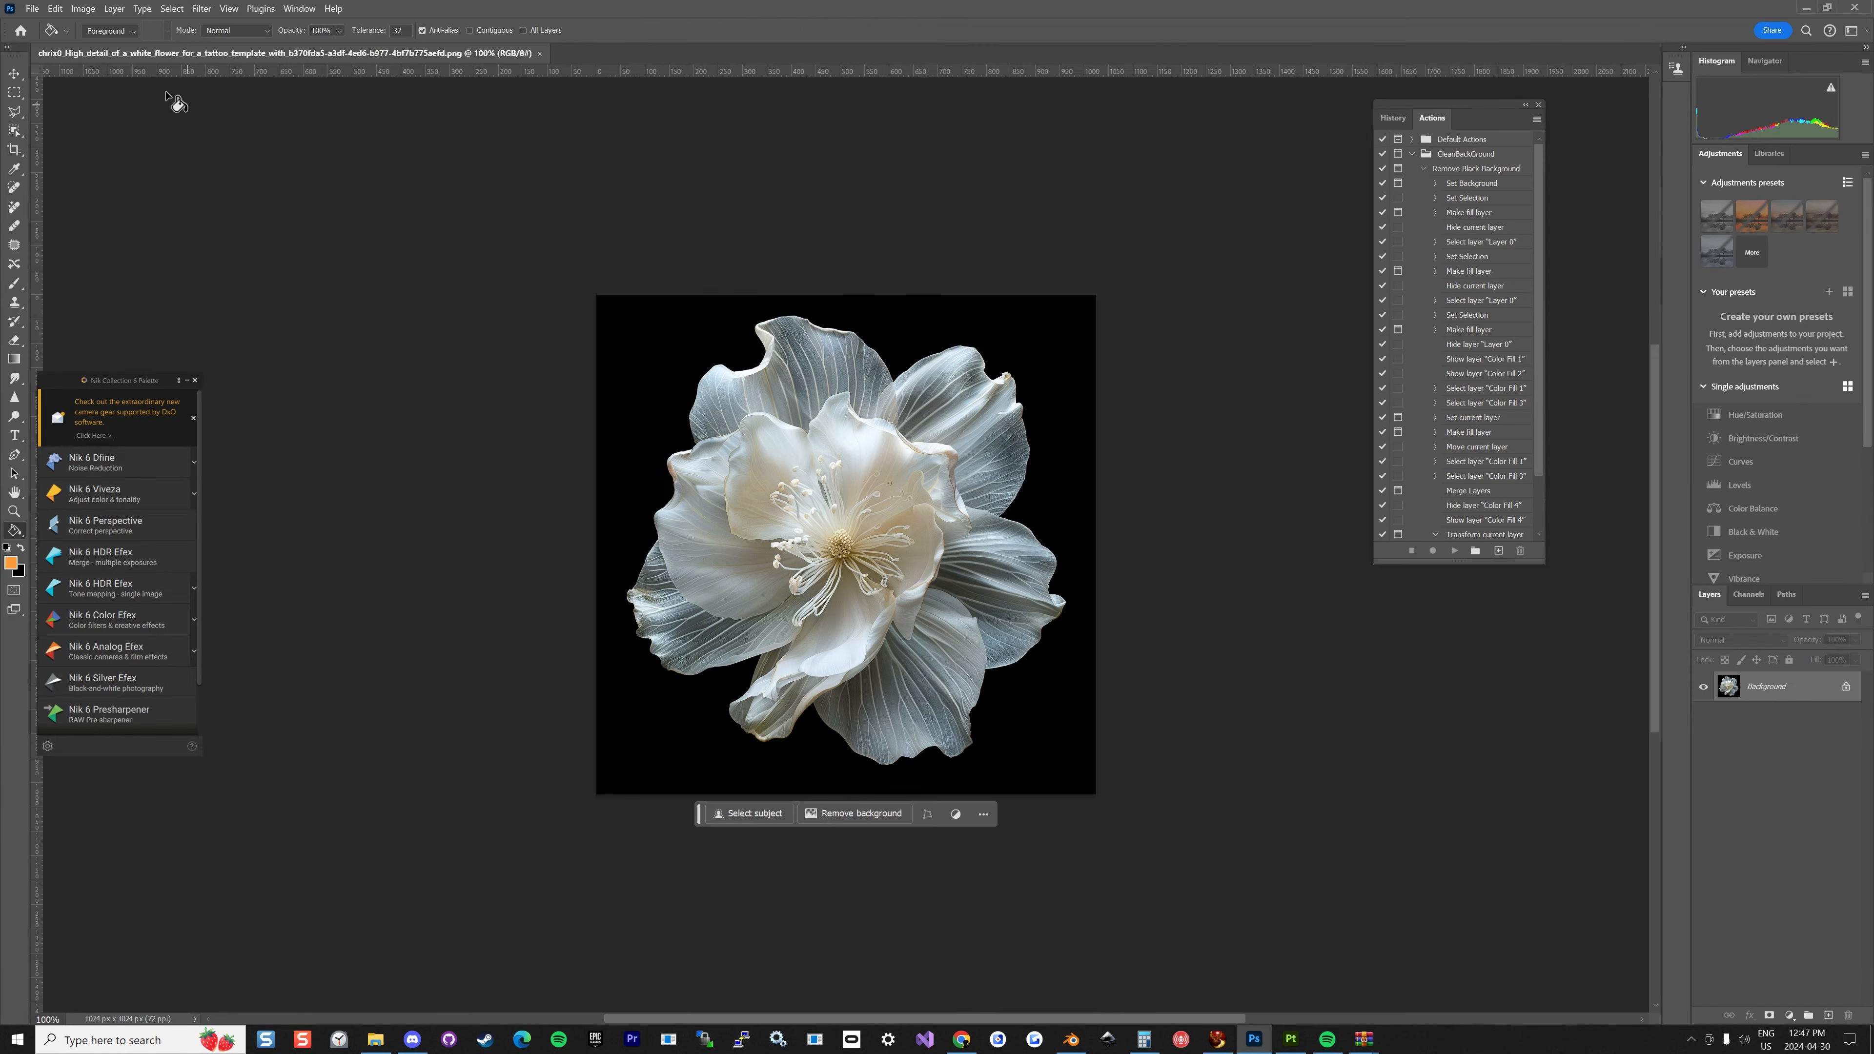
pyautogui.click(33, 9)
pyautogui.click(46, 35)
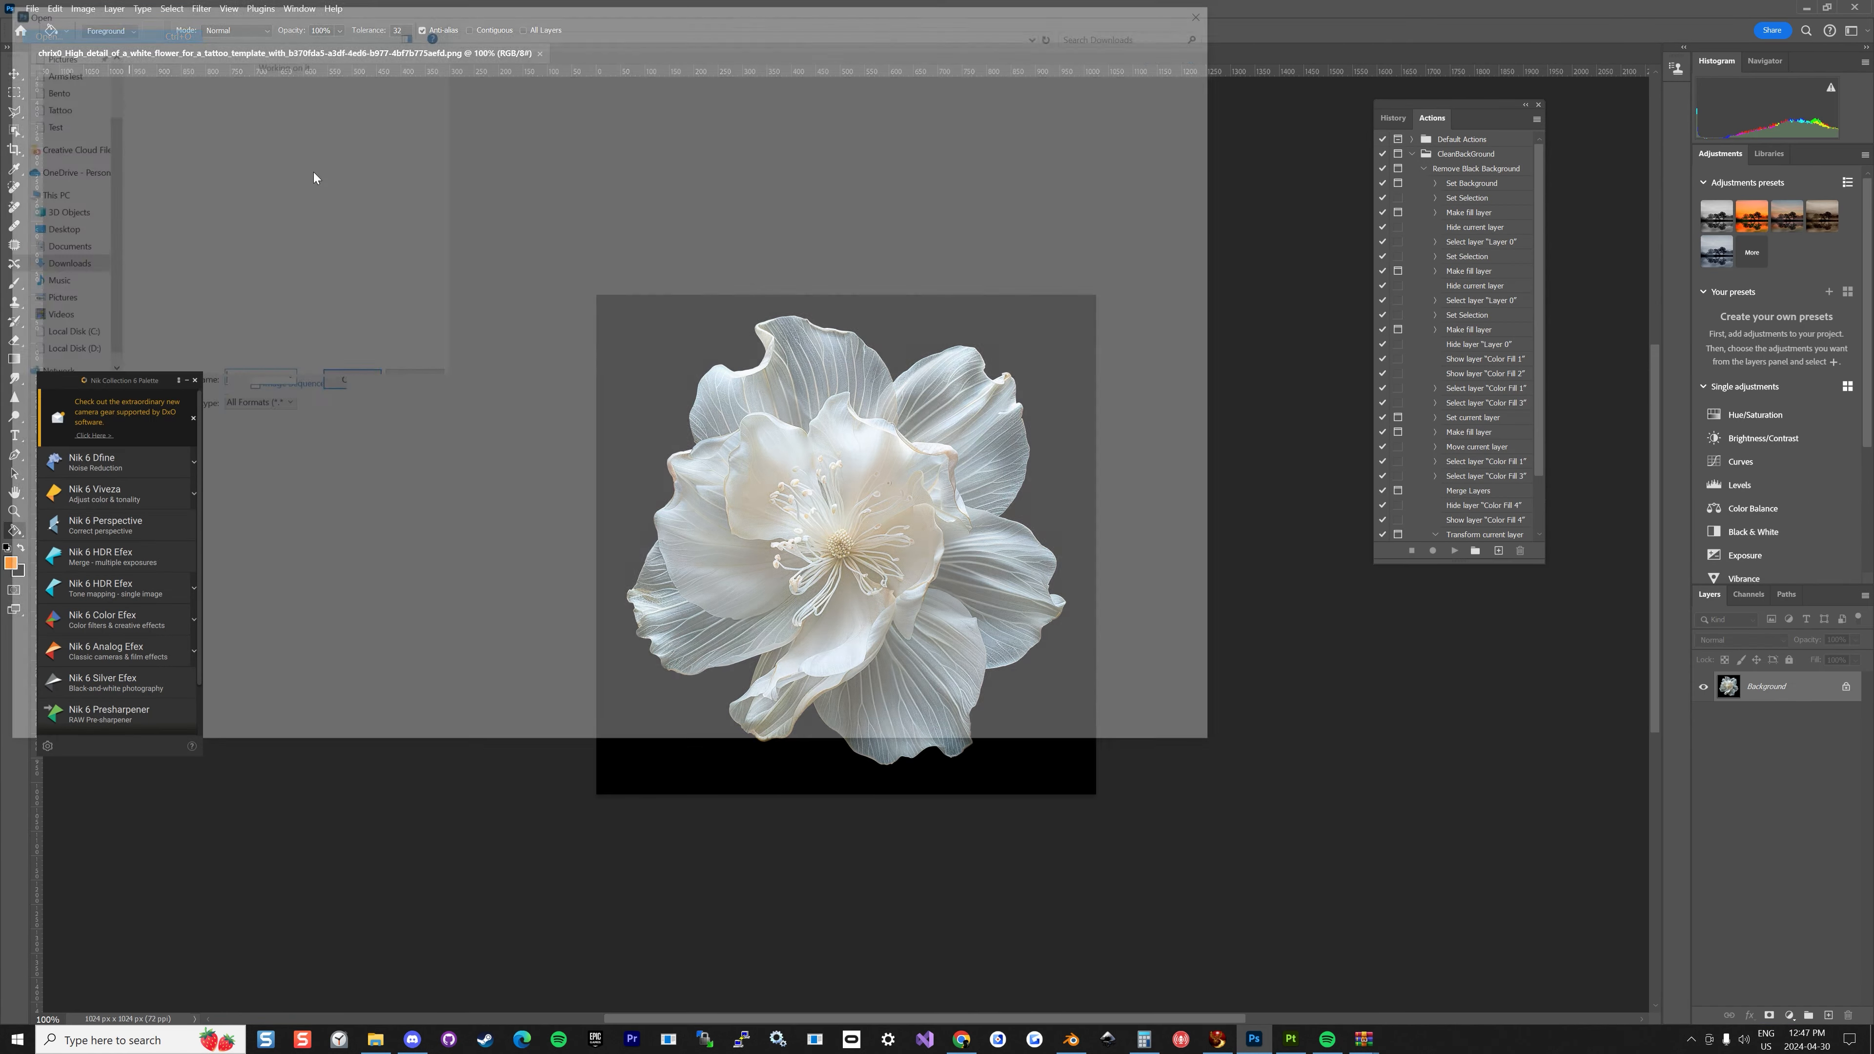
pyautogui.click(481, 565)
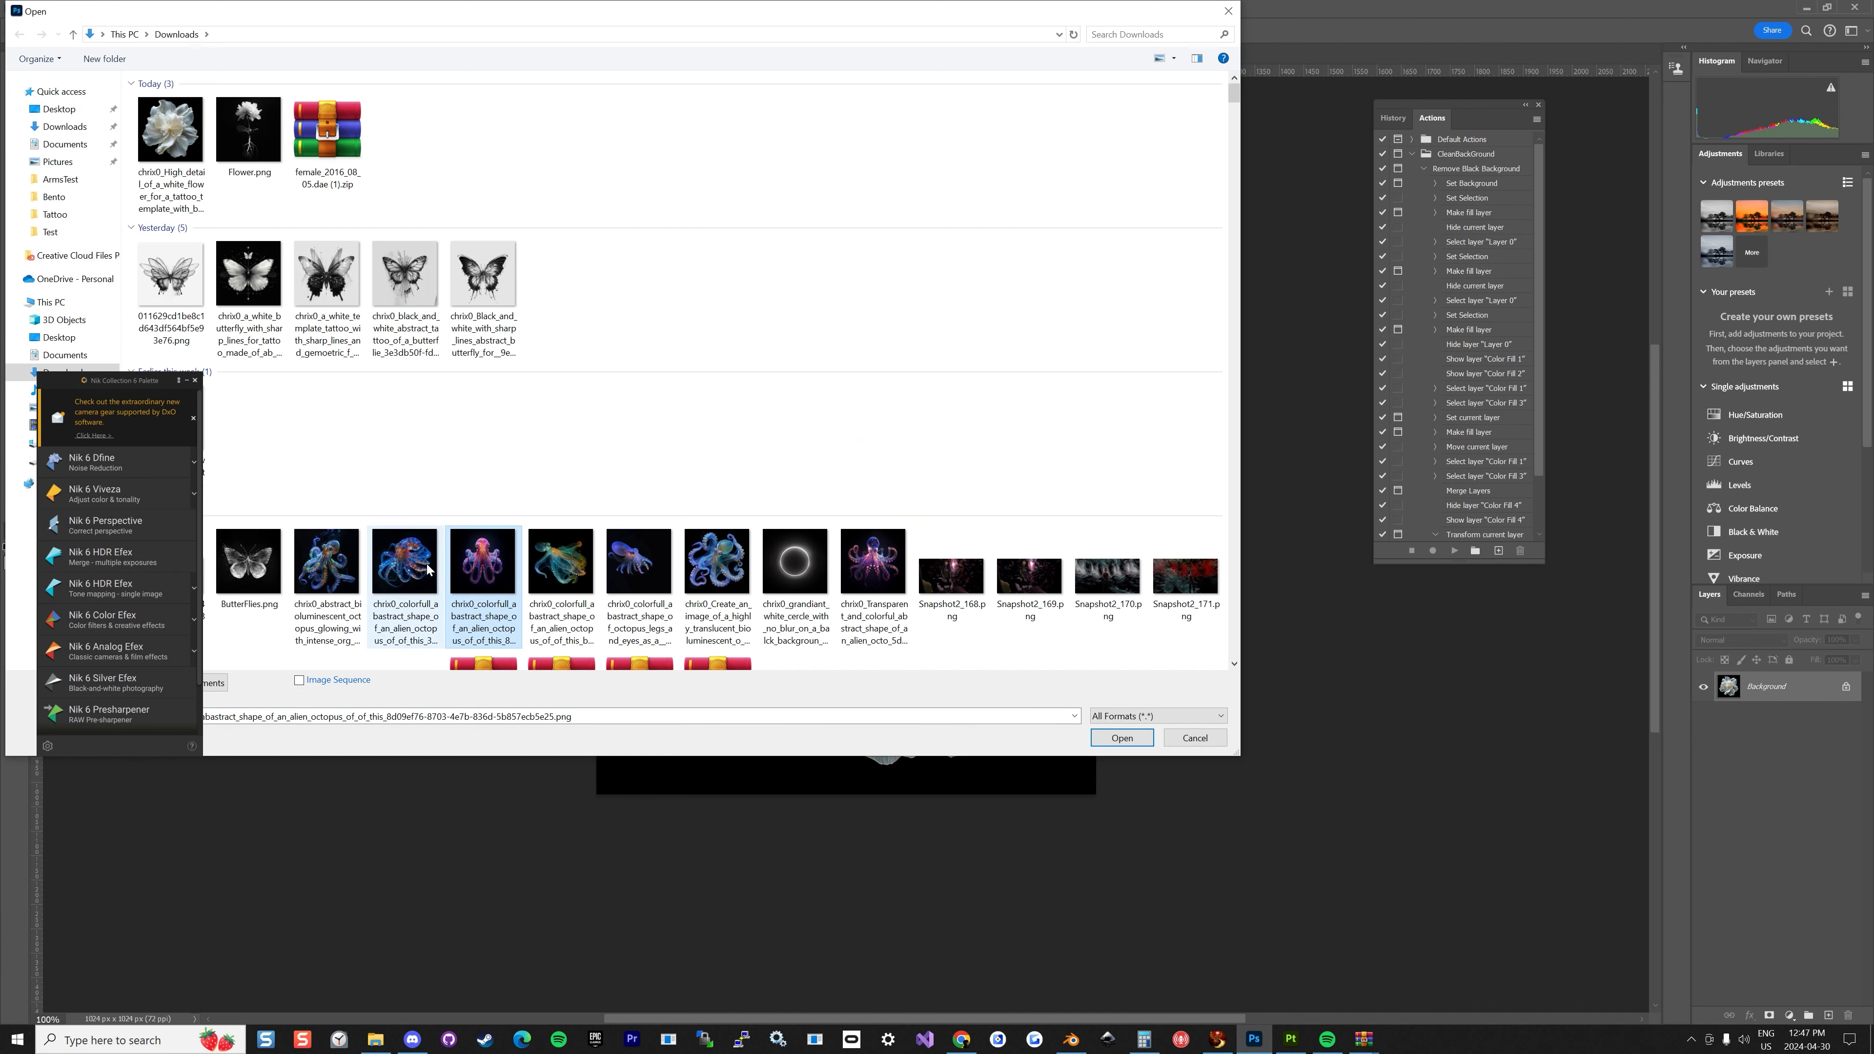
pyautogui.click(888, 573)
pyautogui.click(1121, 737)
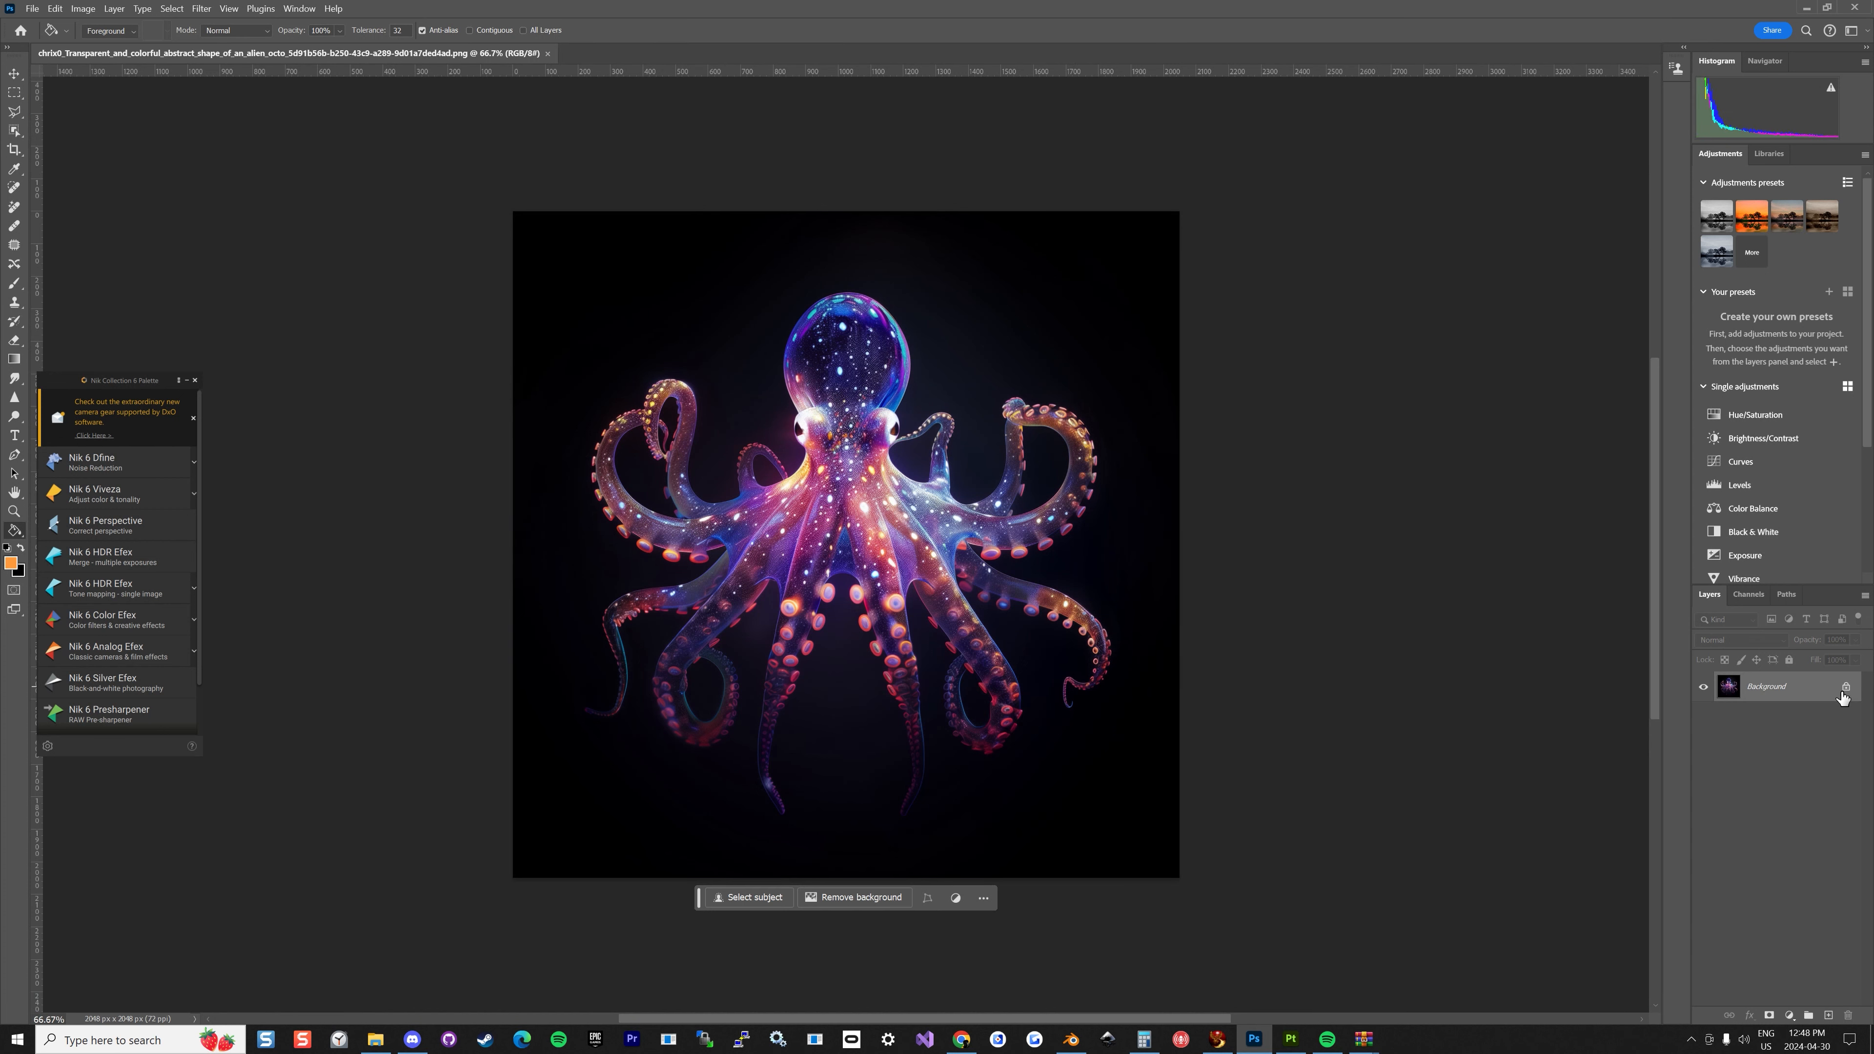
# Unlock the octopus background layer and remove its black by splitting the current layer's dark Blend If slider to about 100.
pyautogui.click(1846, 690)
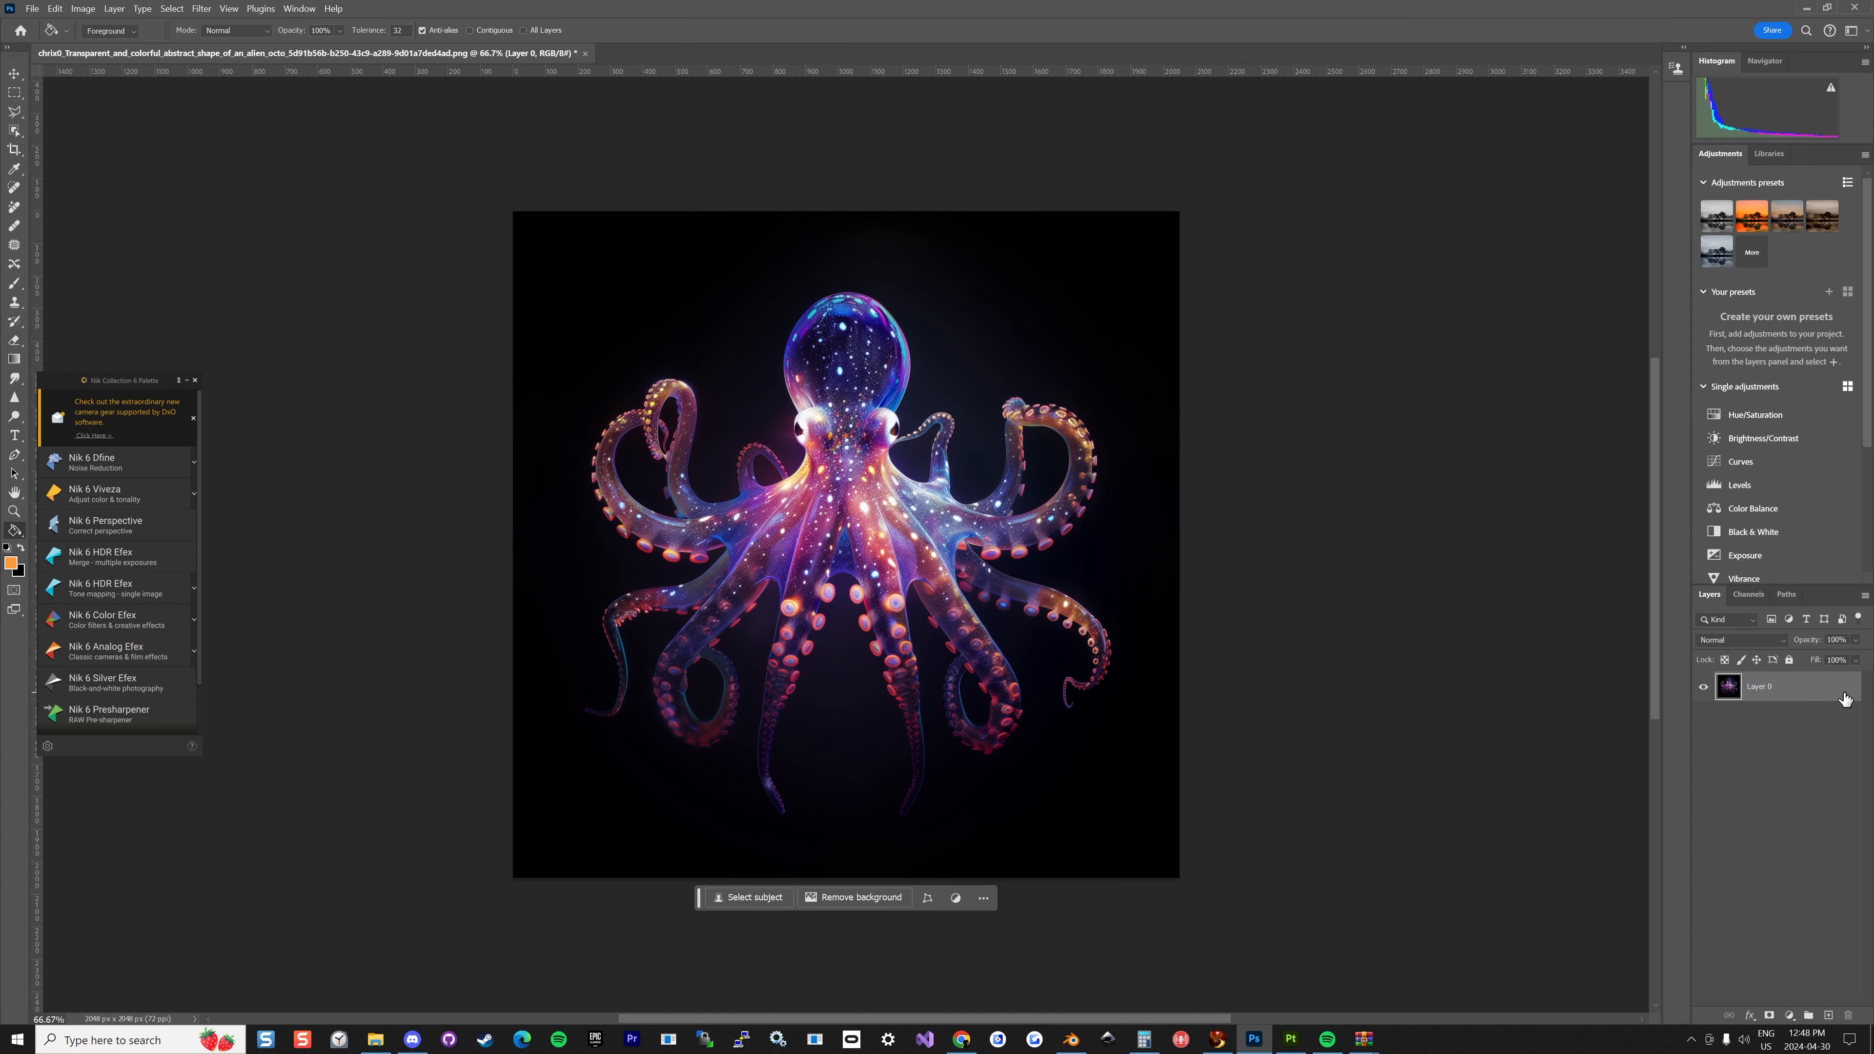
pyautogui.click(117, 9)
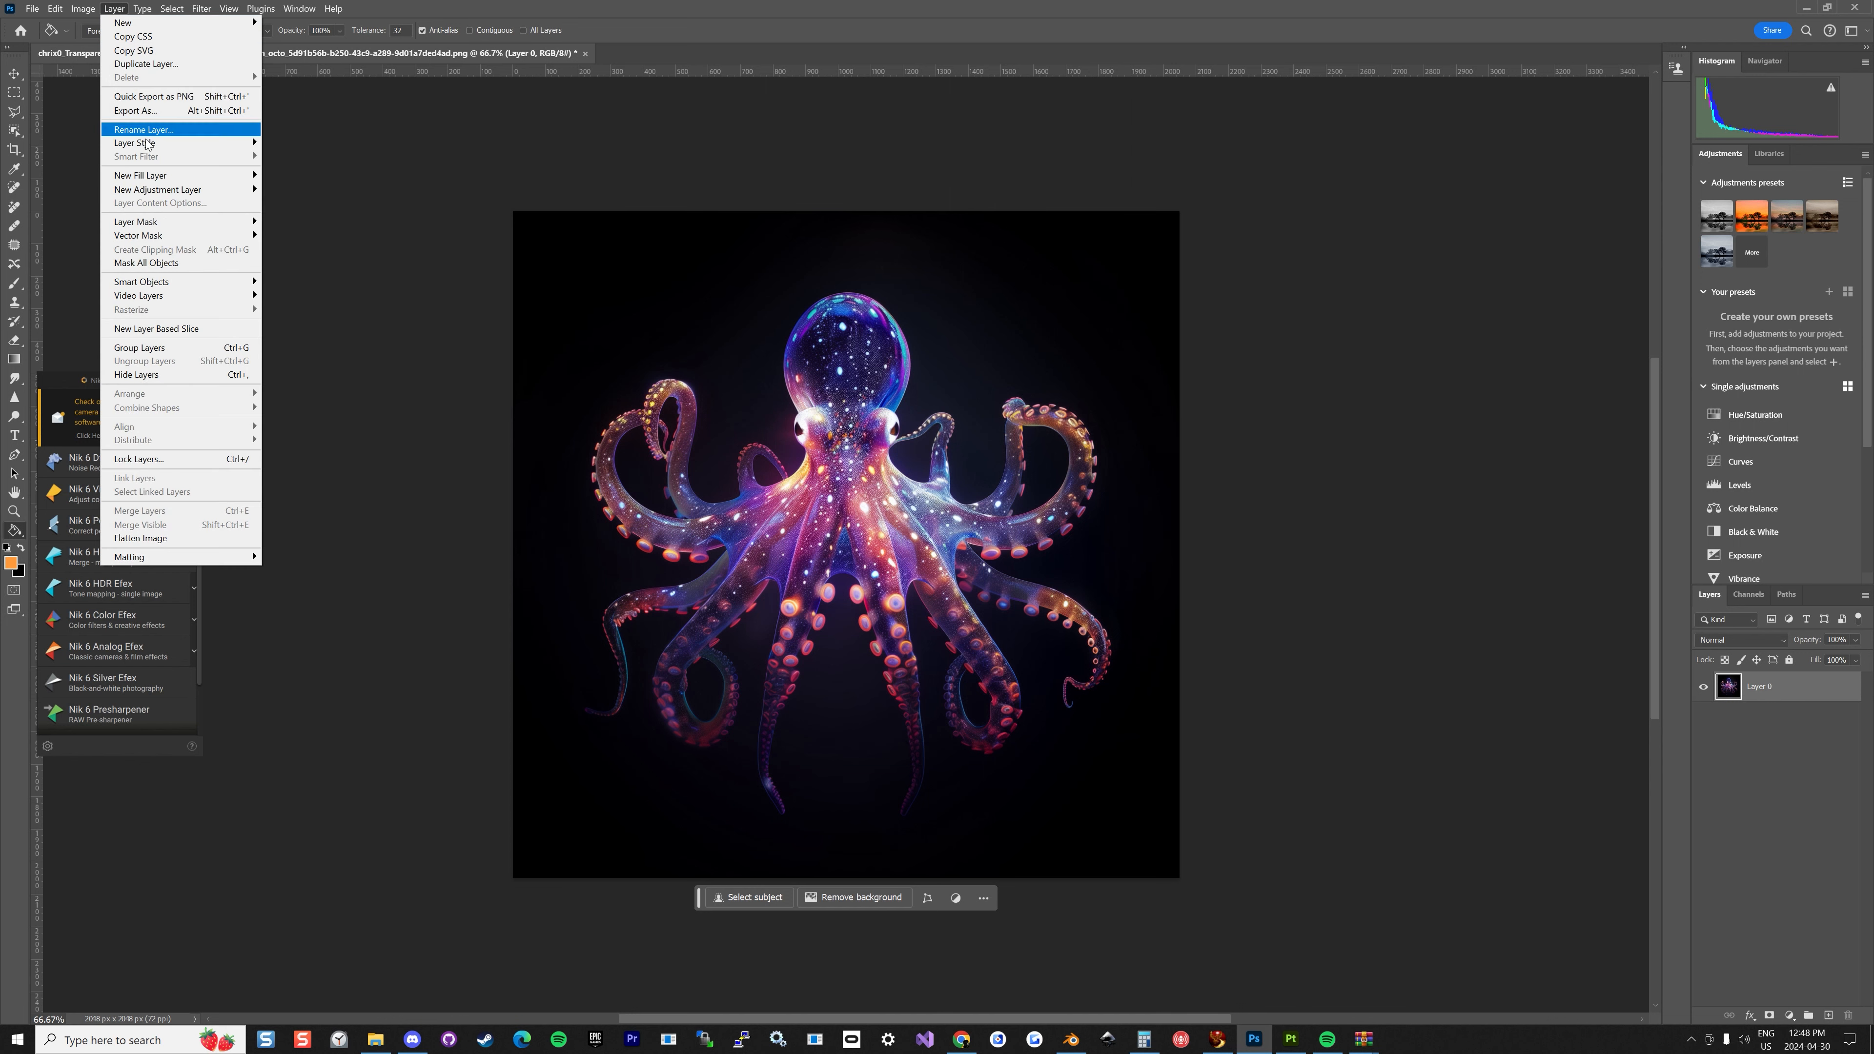
pyautogui.moveTo(236, 143)
pyautogui.click(310, 143)
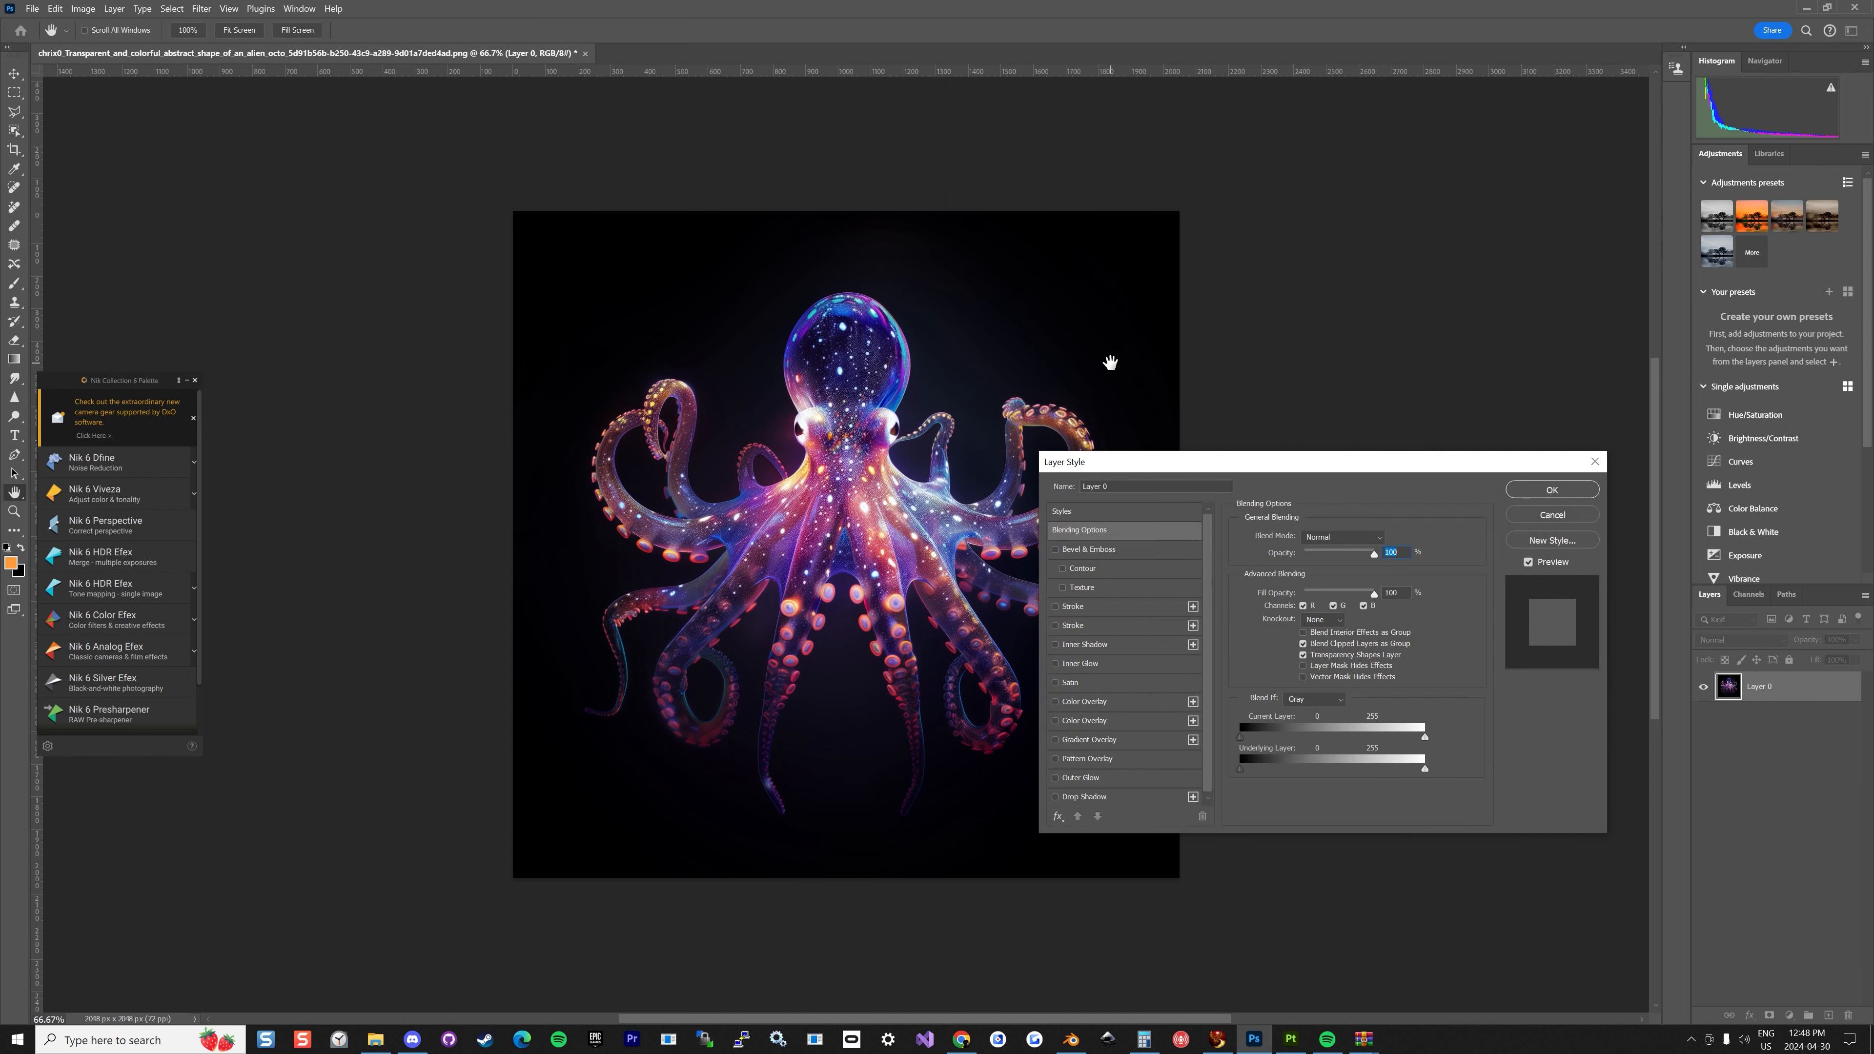
pyautogui.keyDown('alt'); pyautogui.moveTo(1242, 737); pyautogui.dragTo(1311, 741); pyautogui.keyUp('alt')
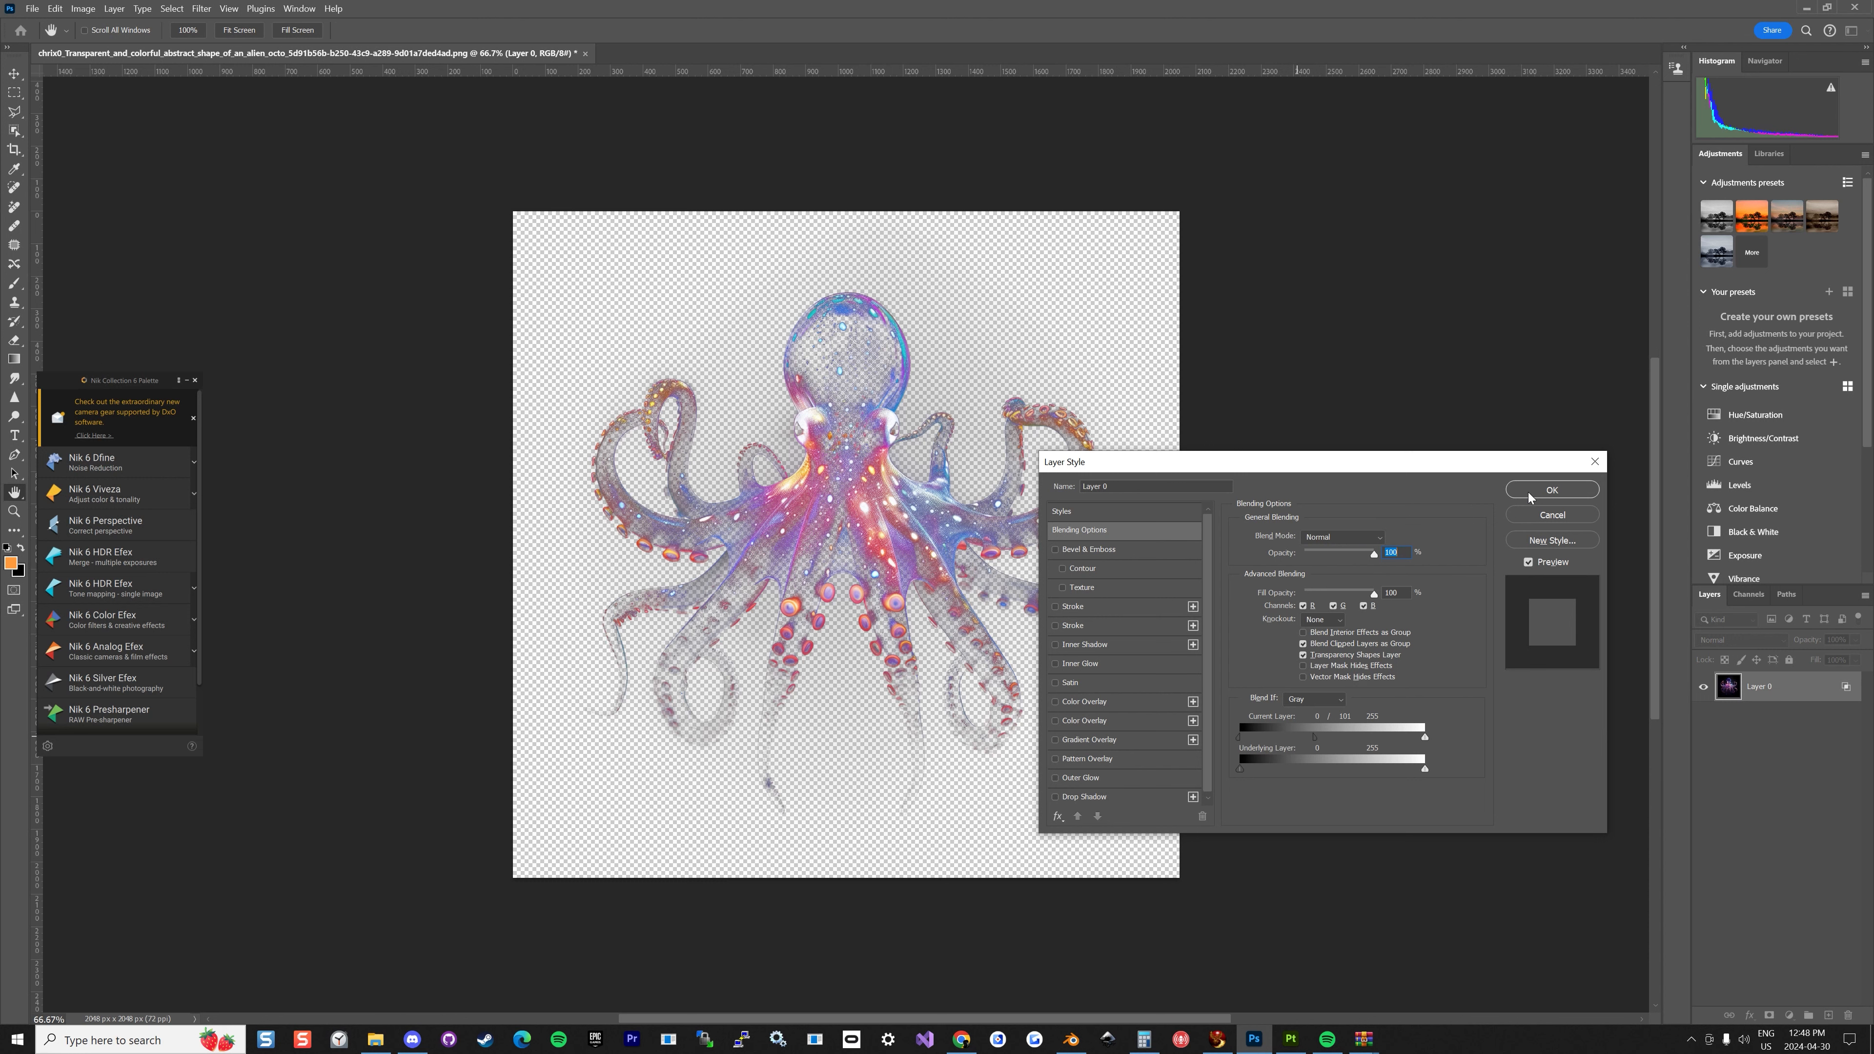
pyautogui.click(1529, 491)
pyautogui.press('g')
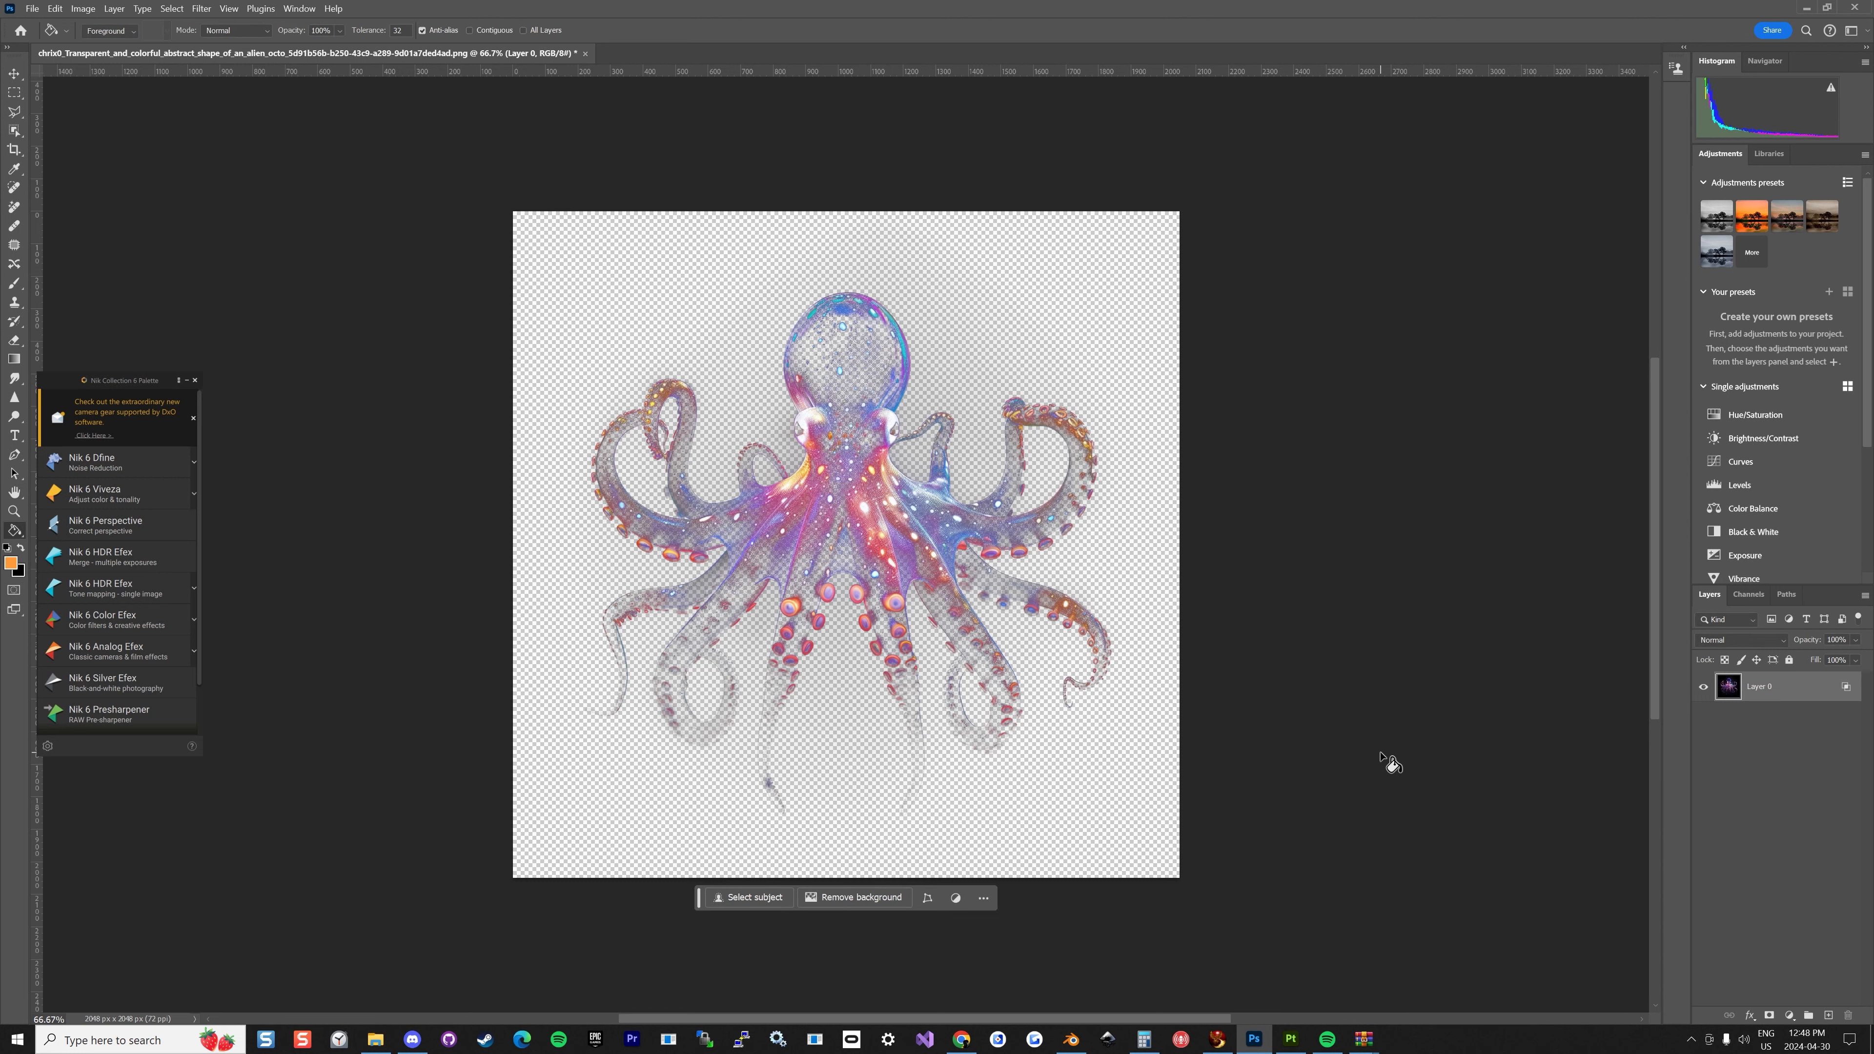
# Quick-export the transparent octopus as a PNG into the SL\tattoo\ArmsTest folder.
pyautogui.click(34, 11)
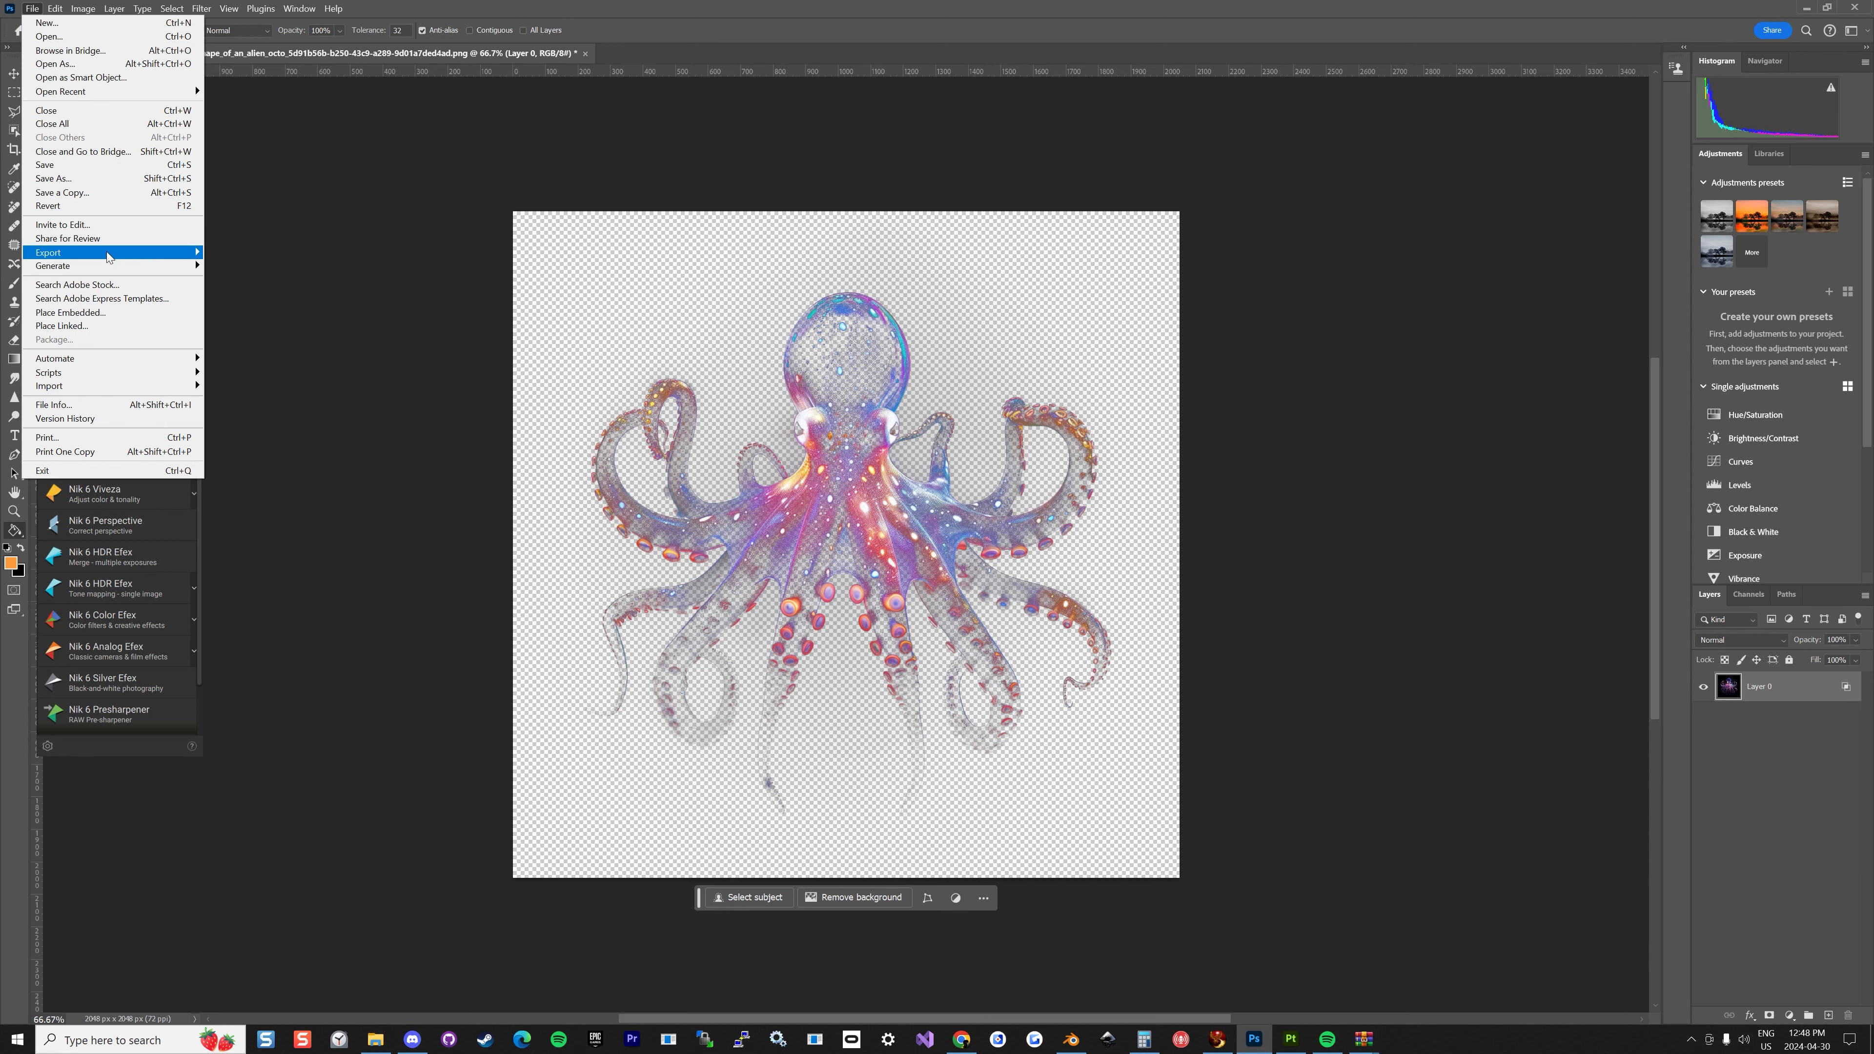
pyautogui.moveTo(107, 252)
pyautogui.click(287, 252)
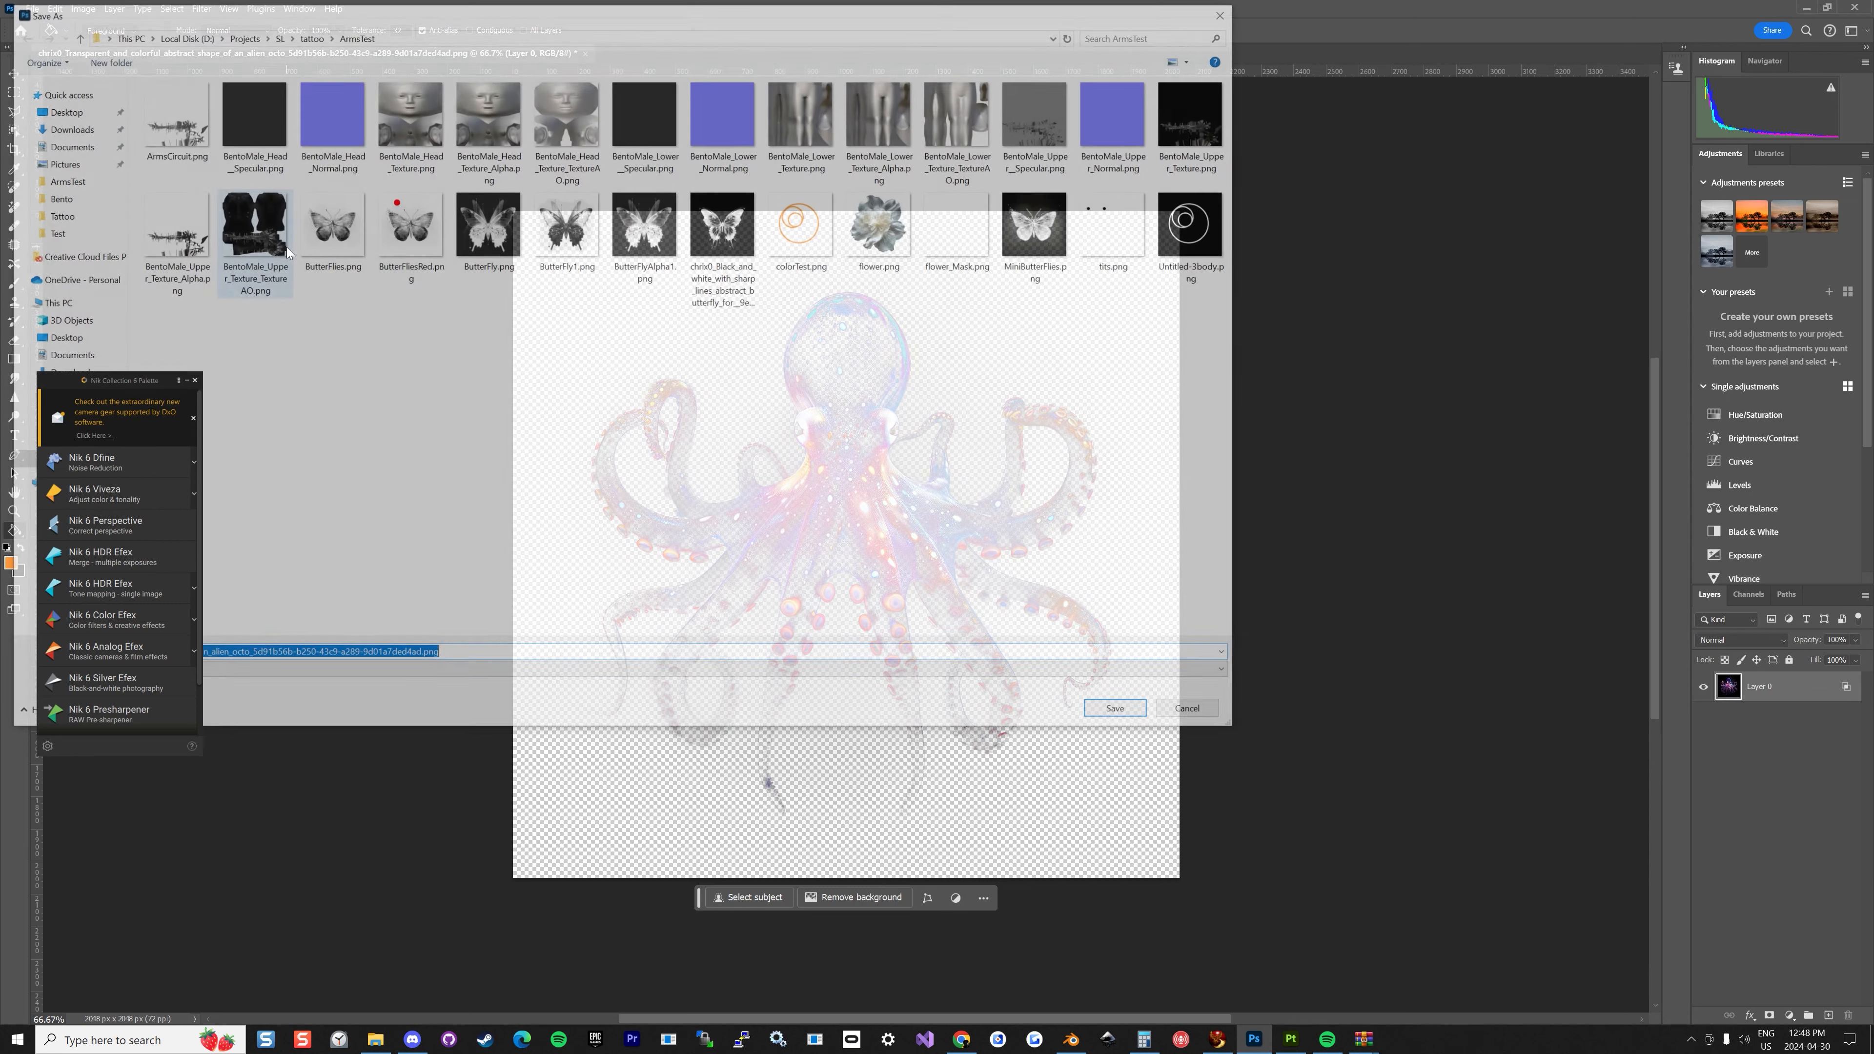
pyautogui.click(1104, 706)
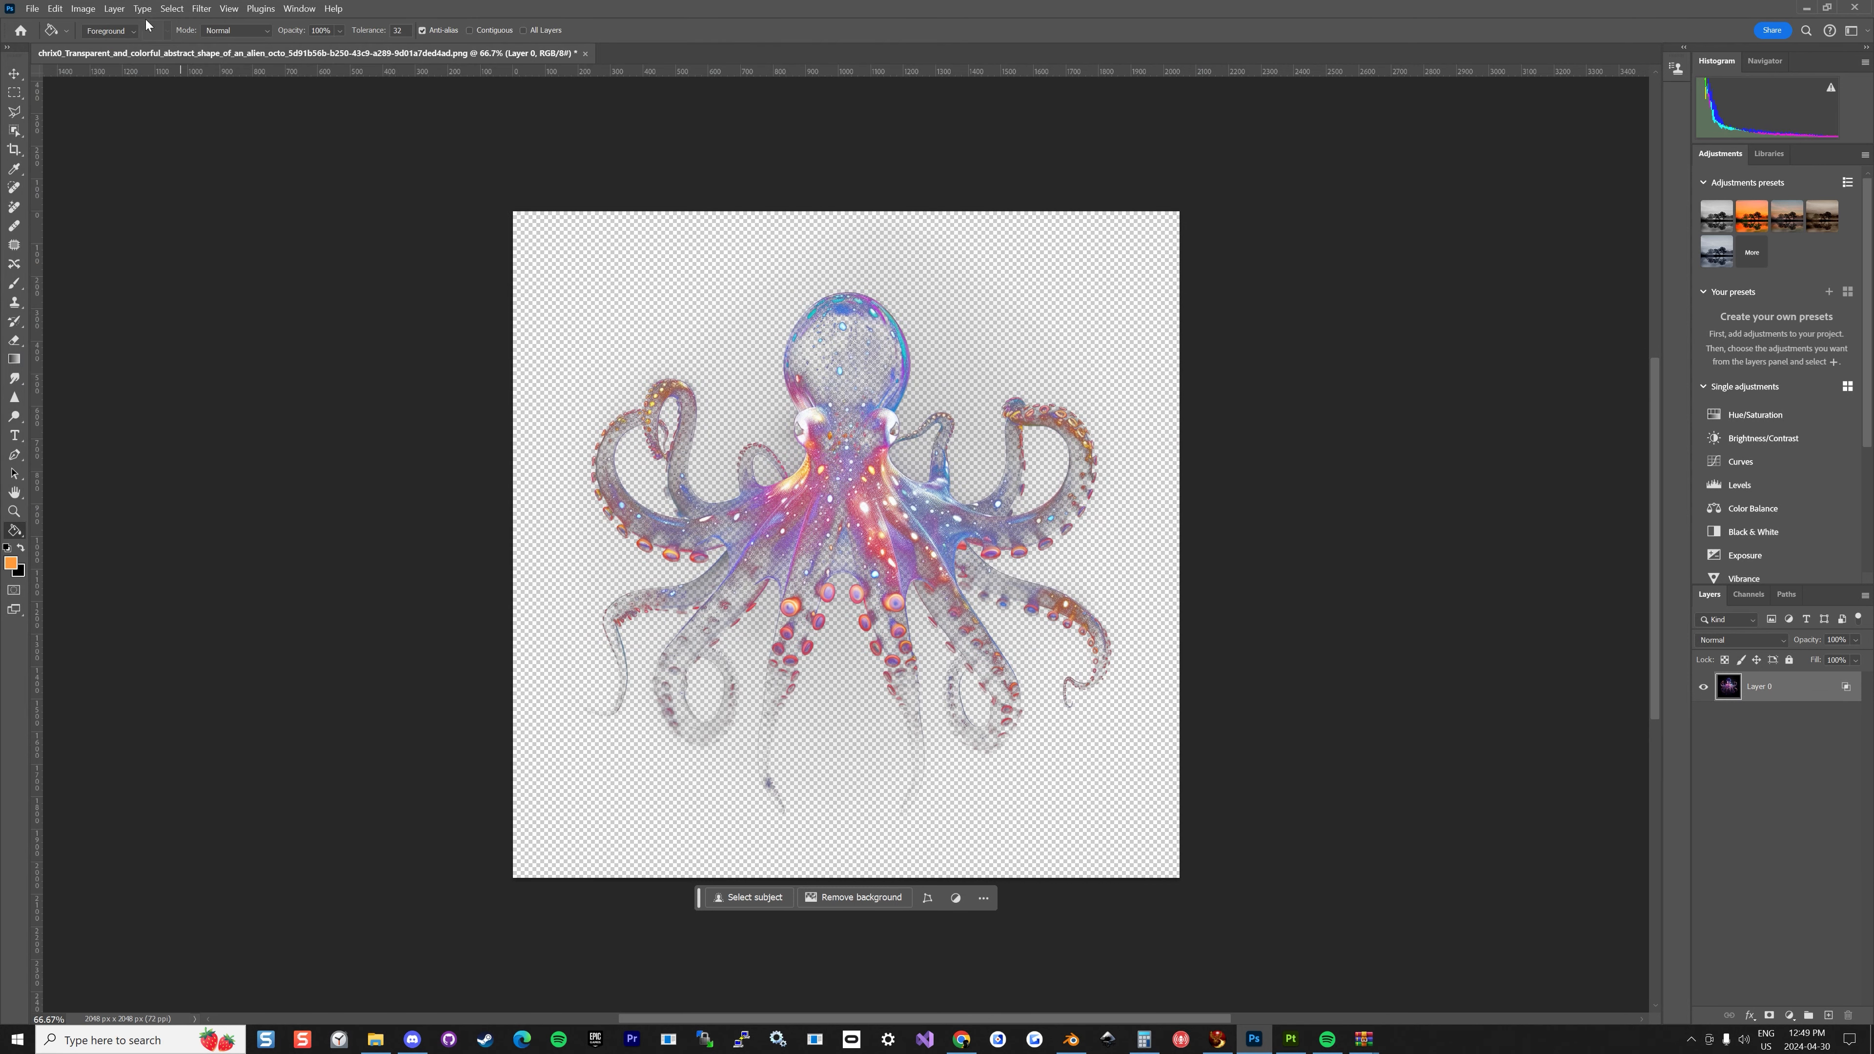
# Convert the octopus image to Grayscale mode, discarding its color information, and reselect Layer 0.
pyautogui.click(114, 10)
pyautogui.moveTo(82, 9)
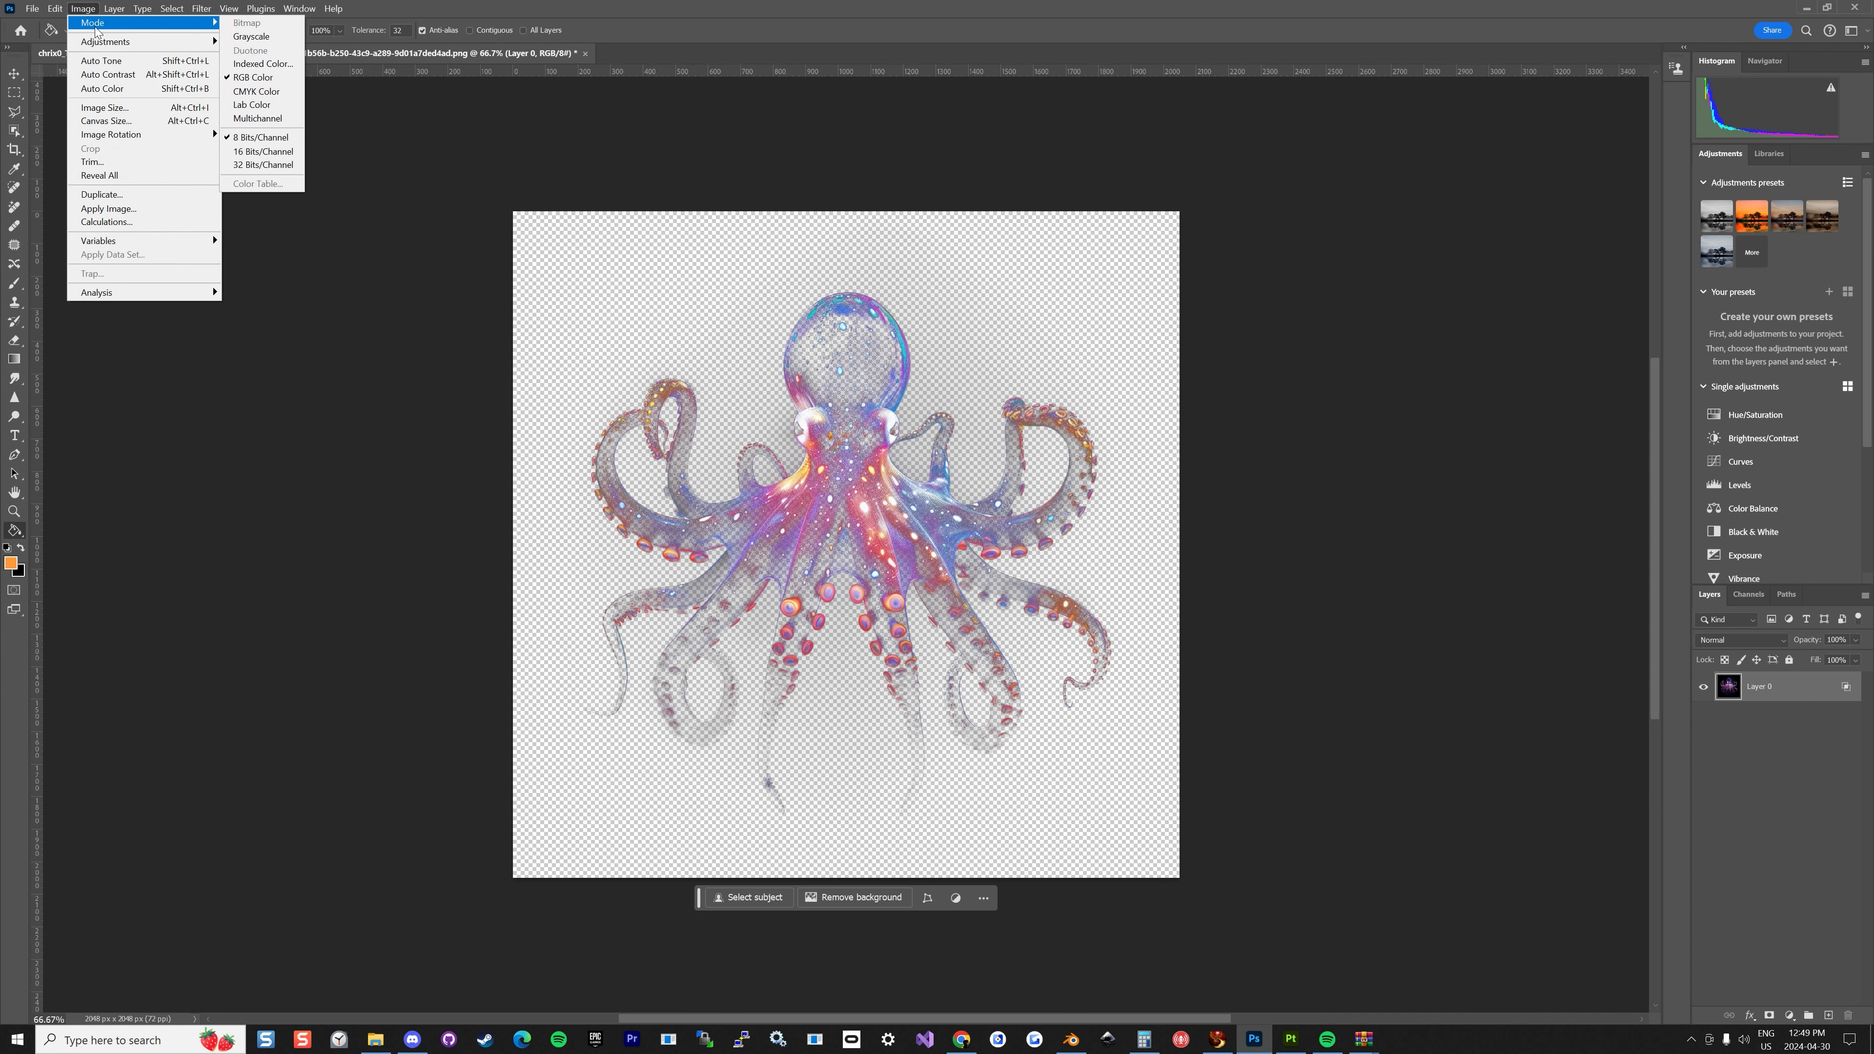
pyautogui.click(250, 36)
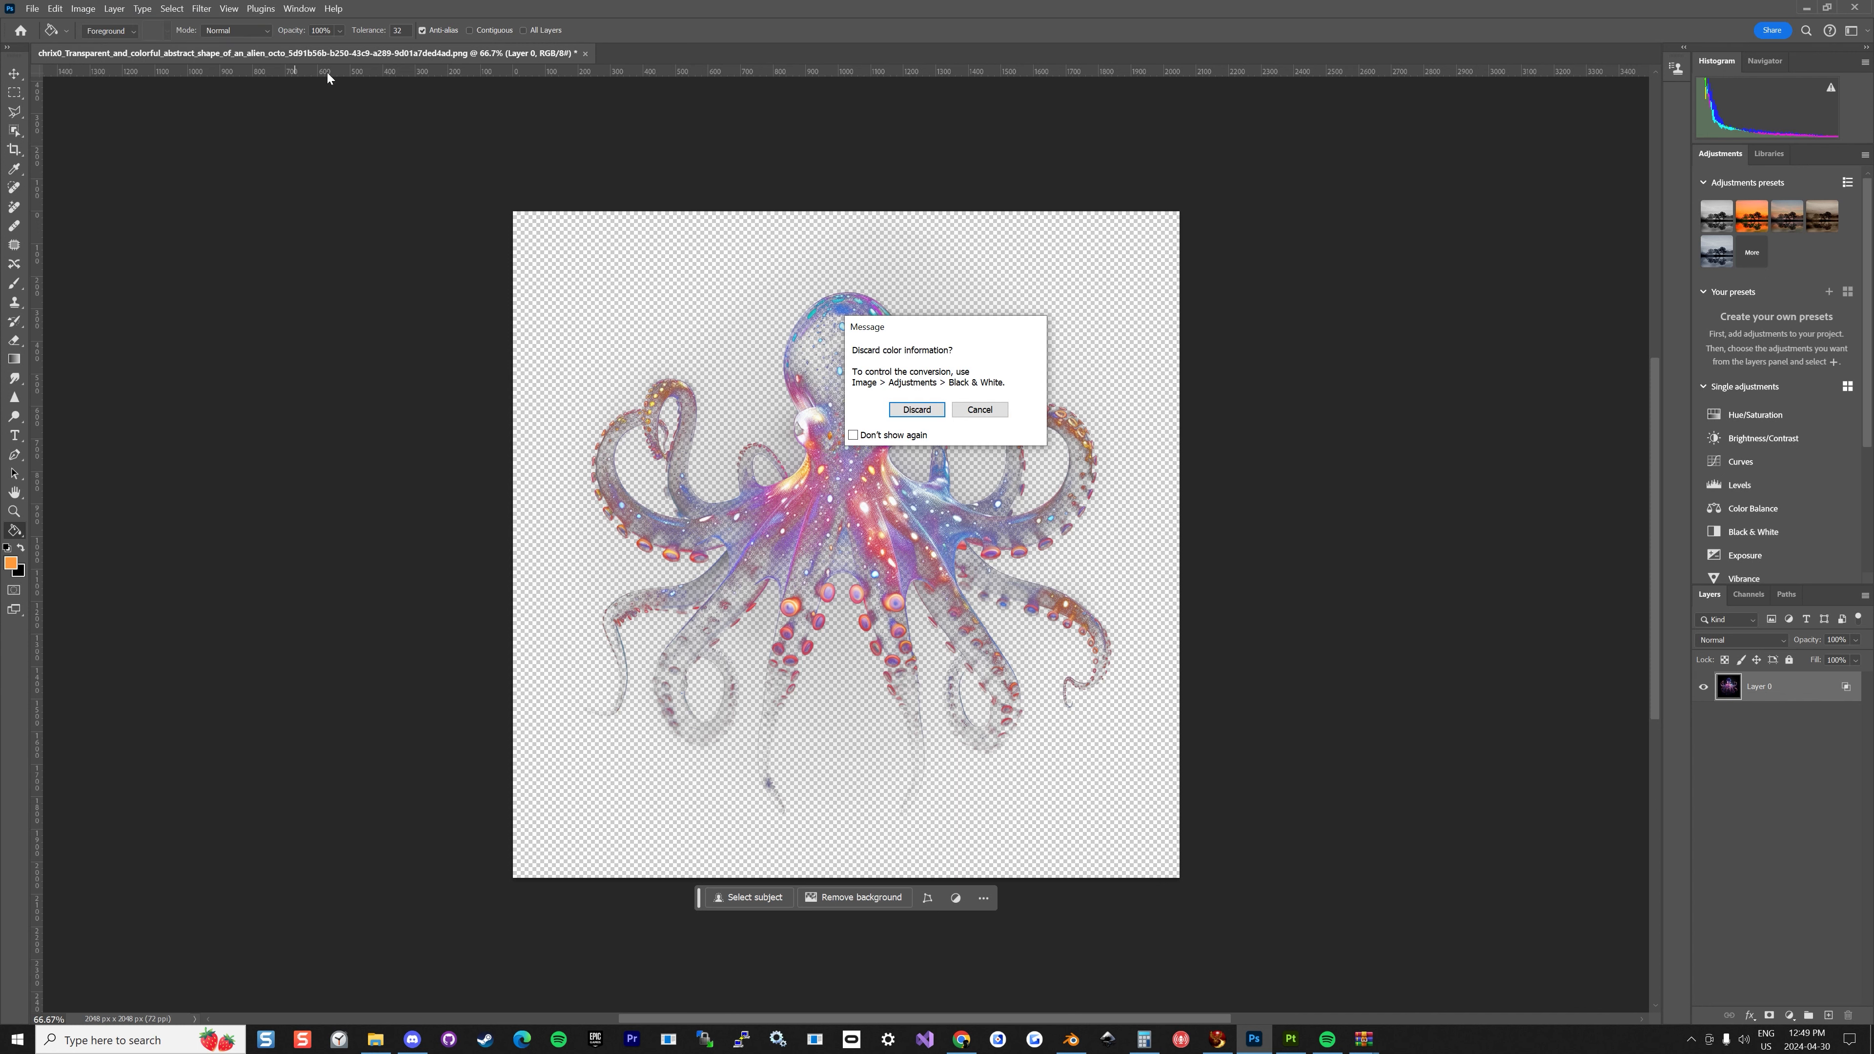
pyautogui.click(917, 410)
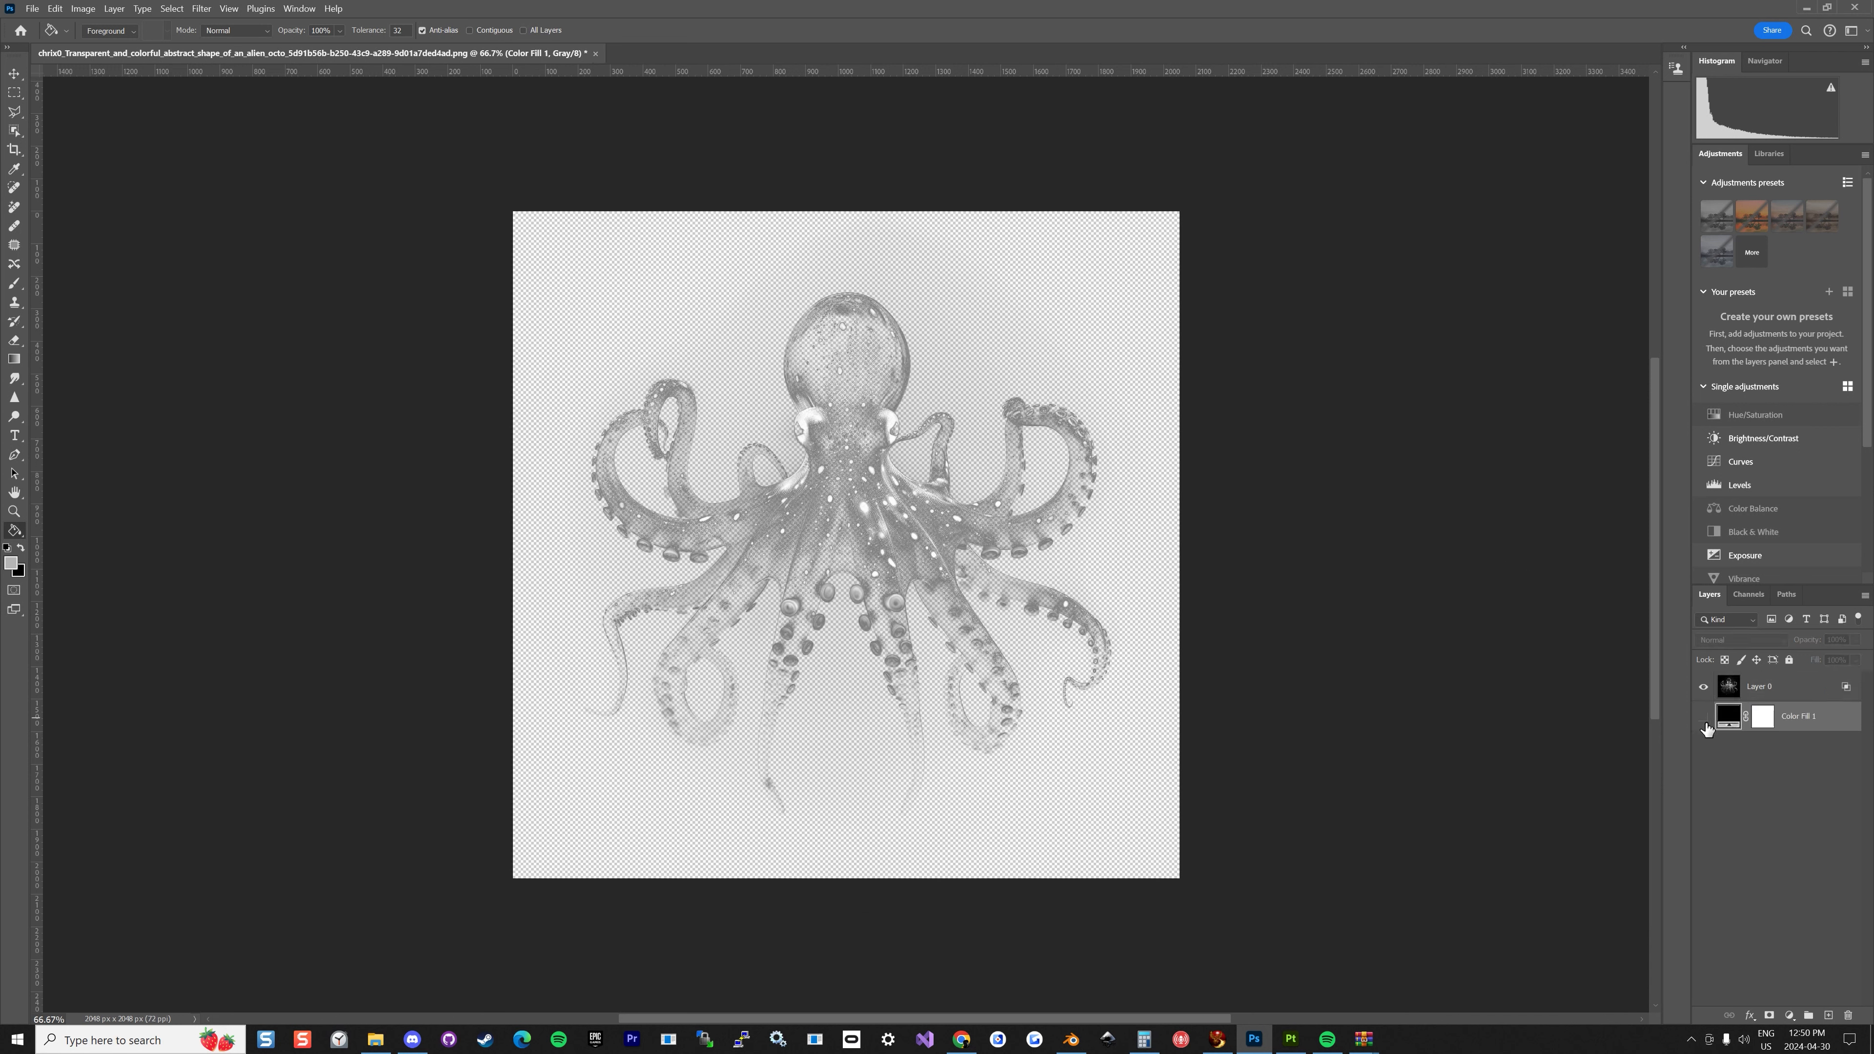
pyautogui.click(1775, 689)
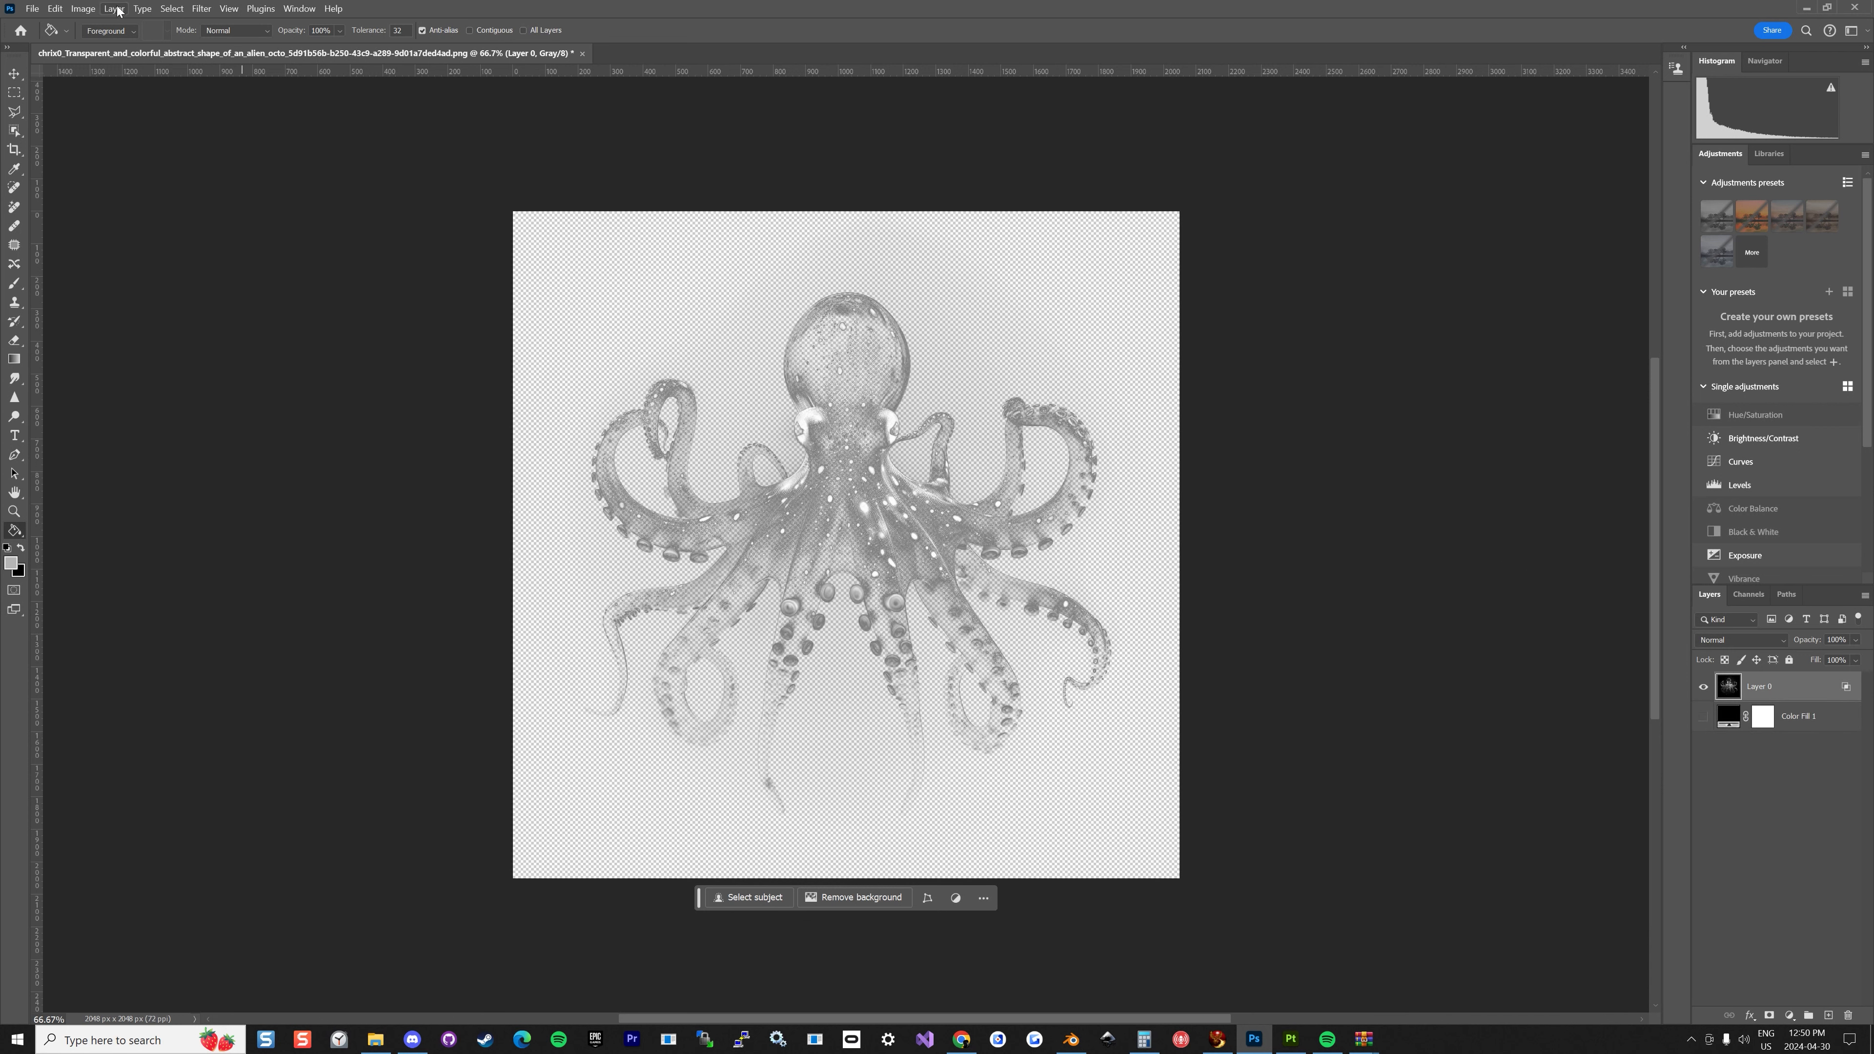
# Quick-export the grayscale octopus as octoAlpha.png into the SubstancePainter\Tattoo folder.
pyautogui.click(33, 9)
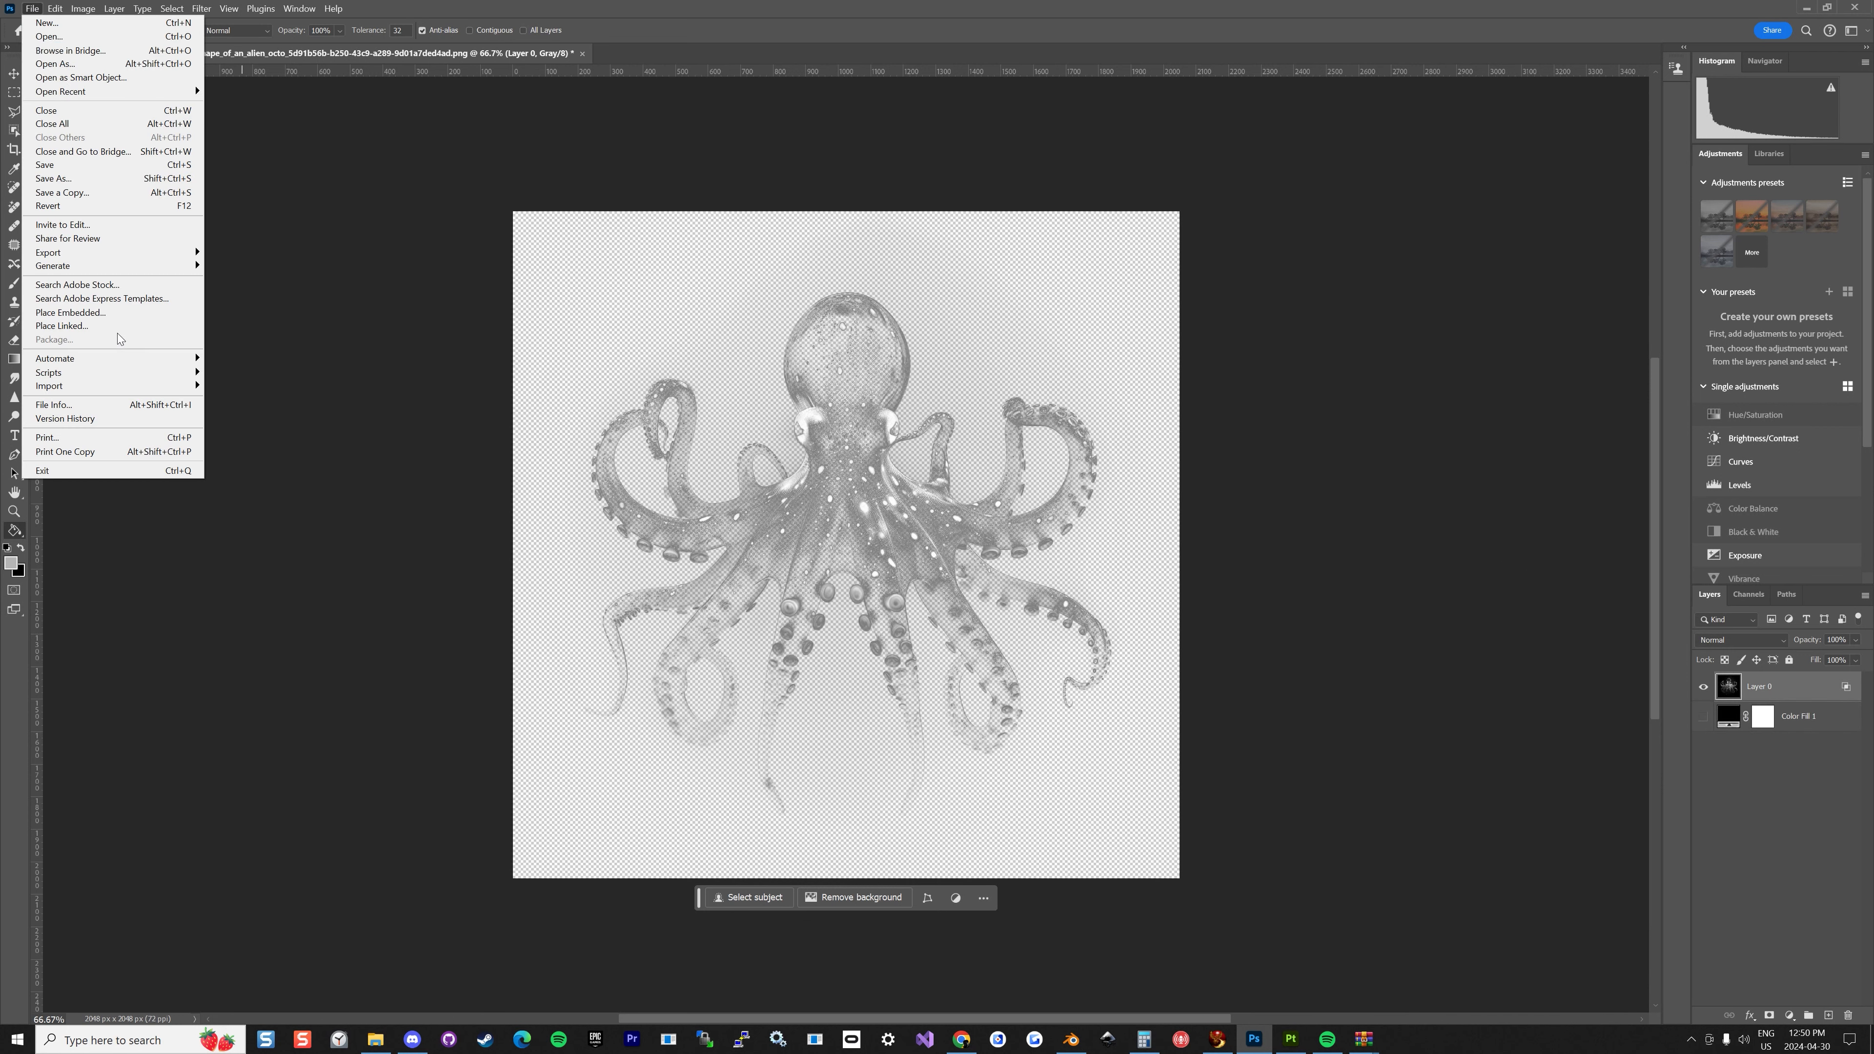
pyautogui.moveTo(111, 248)
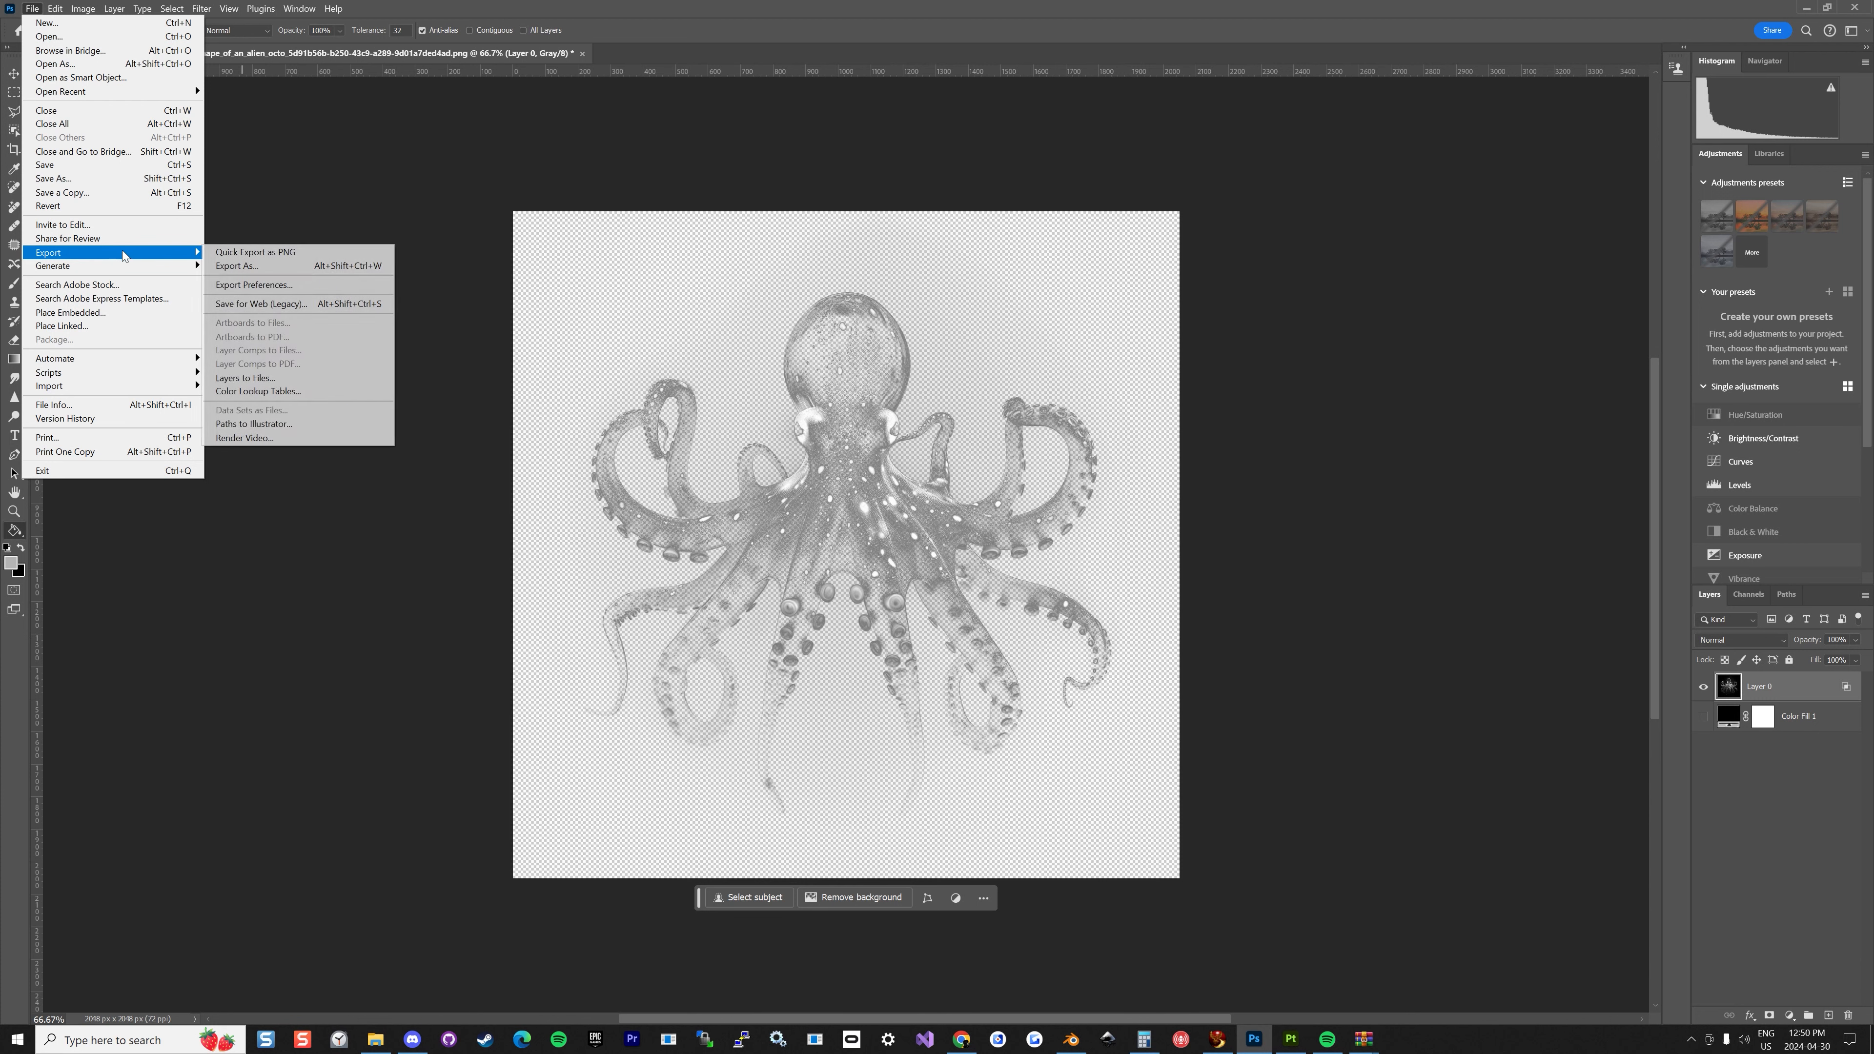
pyautogui.click(256, 254)
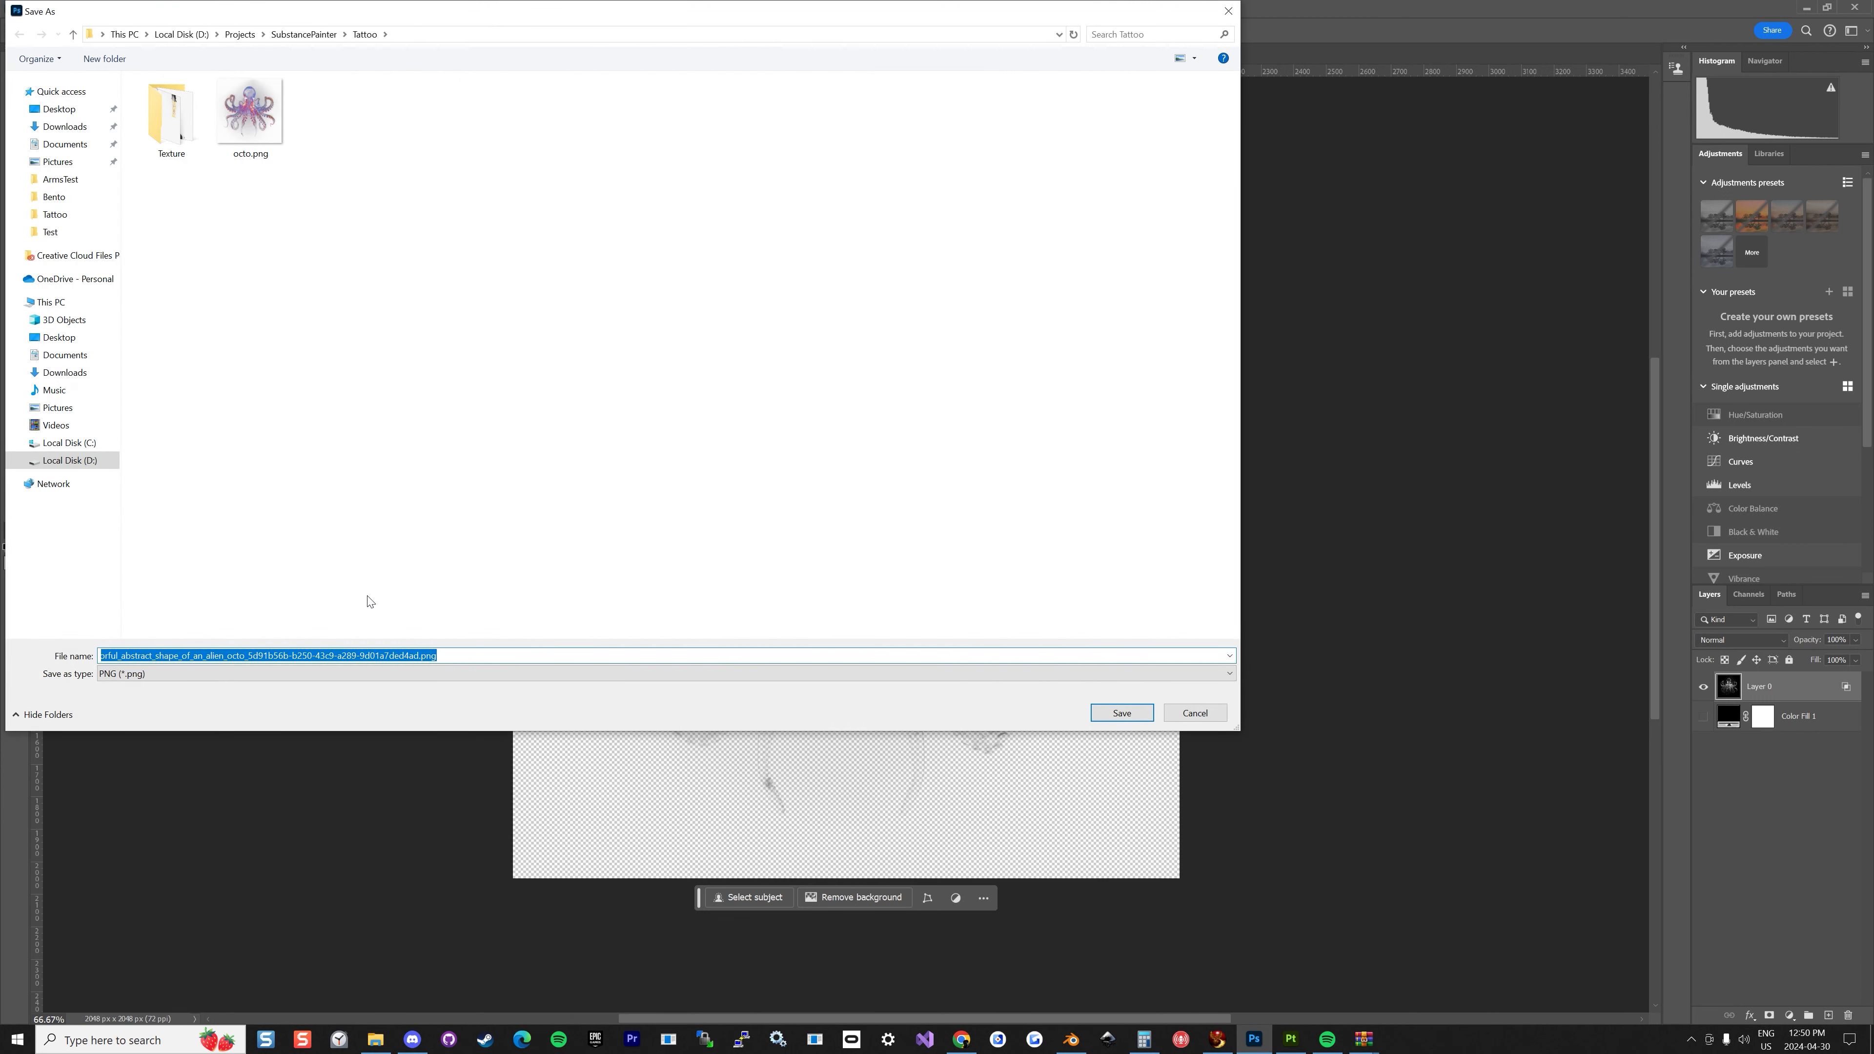
pyautogui.click(251, 114)
pyautogui.click(119, 654)
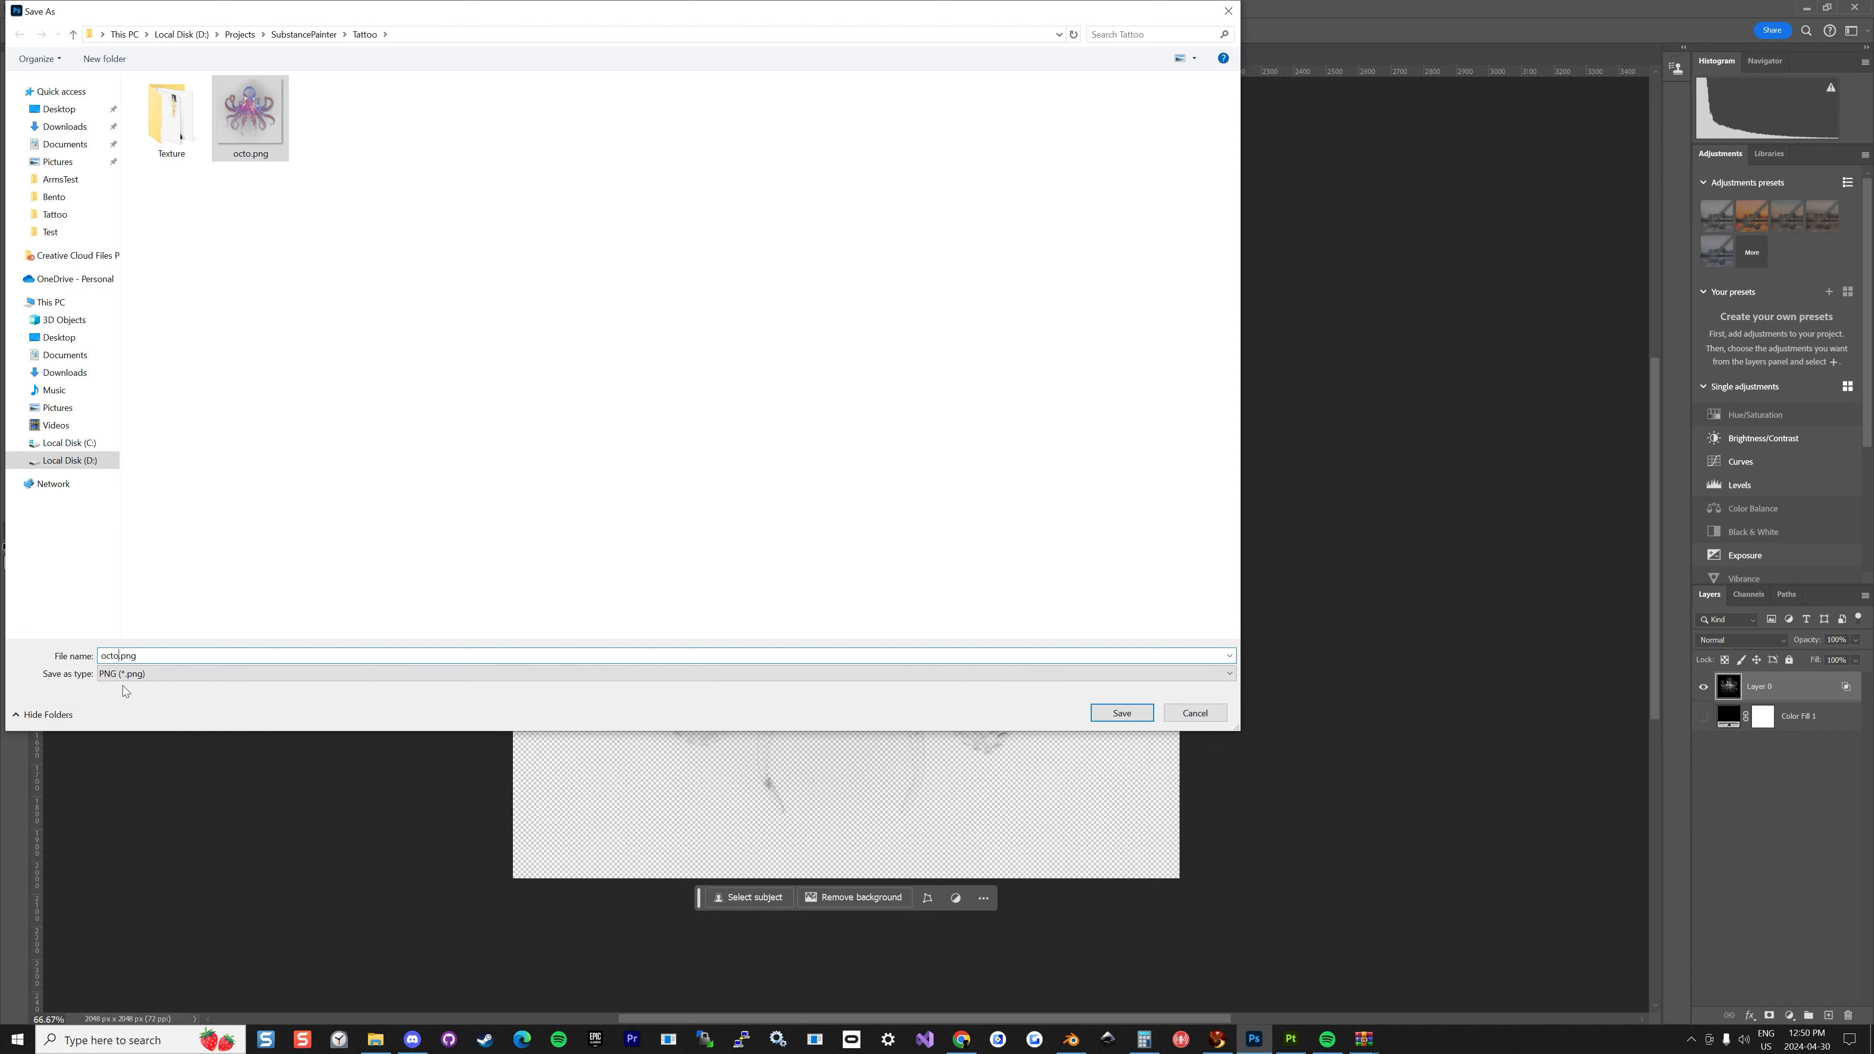
pyautogui.write('Alpha')
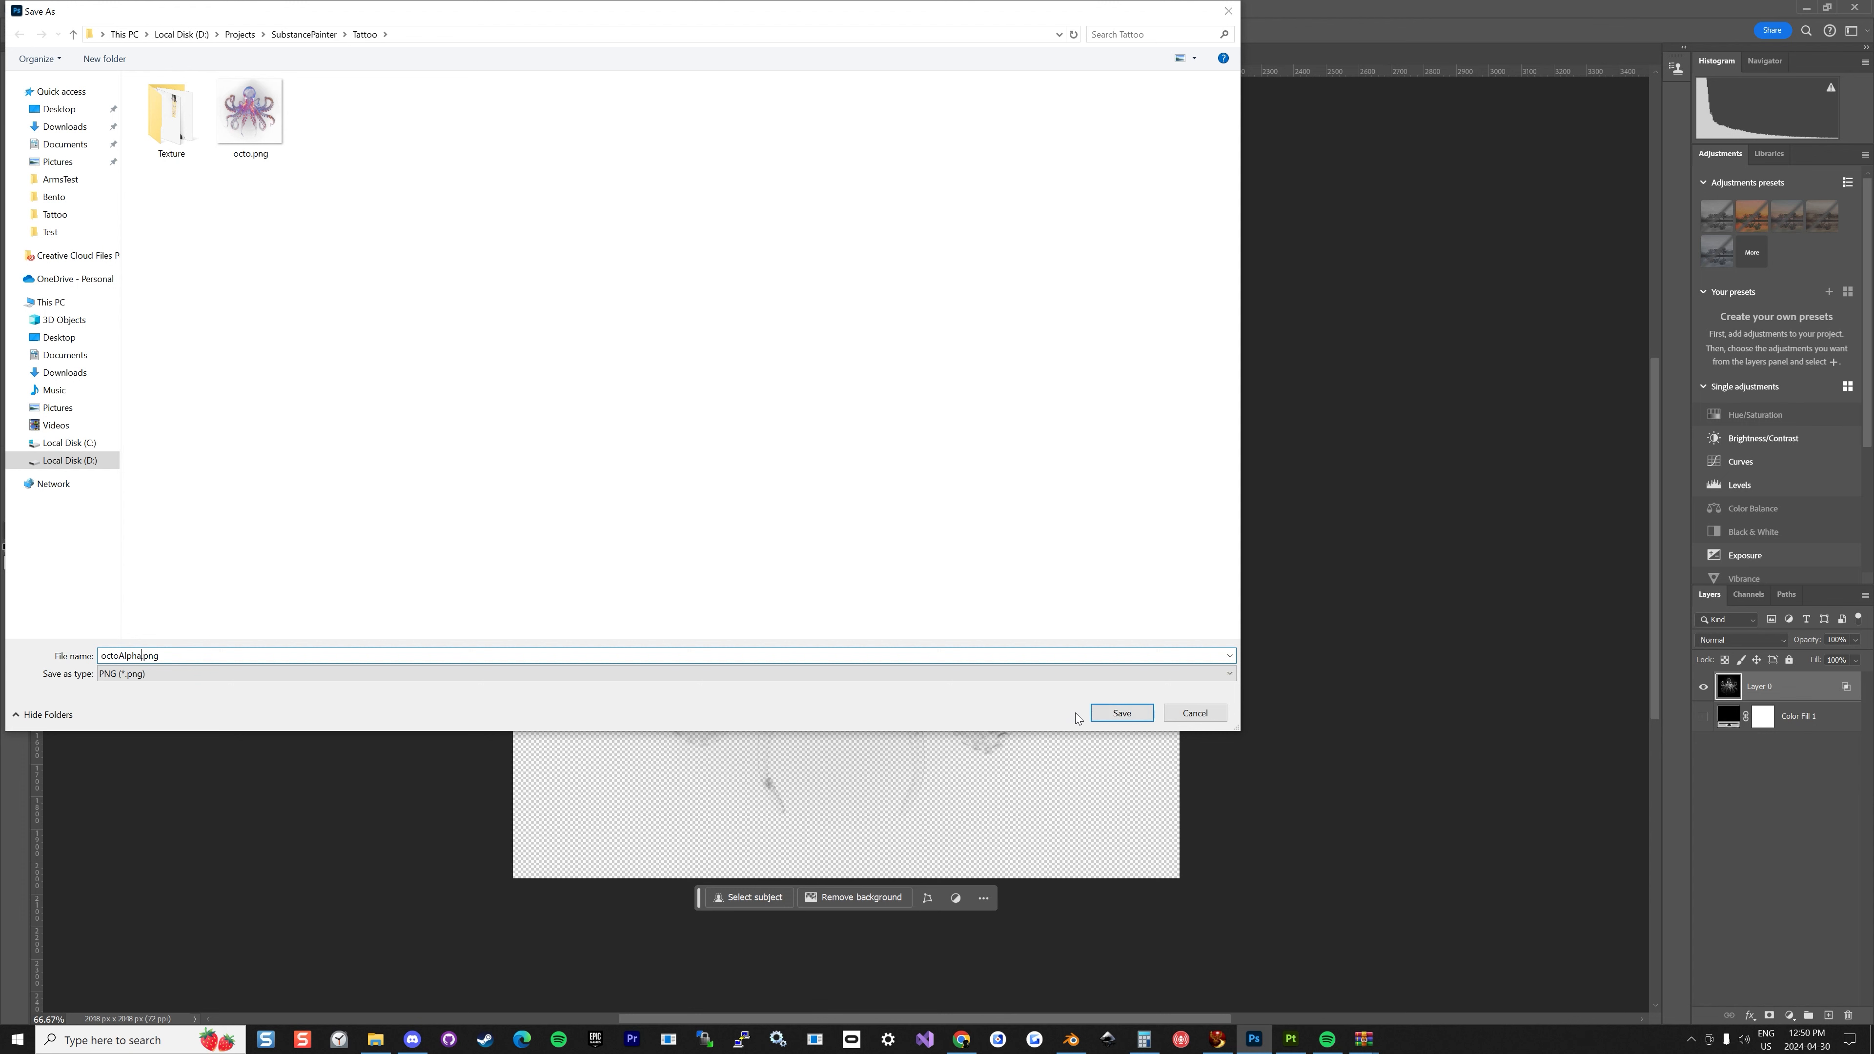
pyautogui.click(1094, 714)
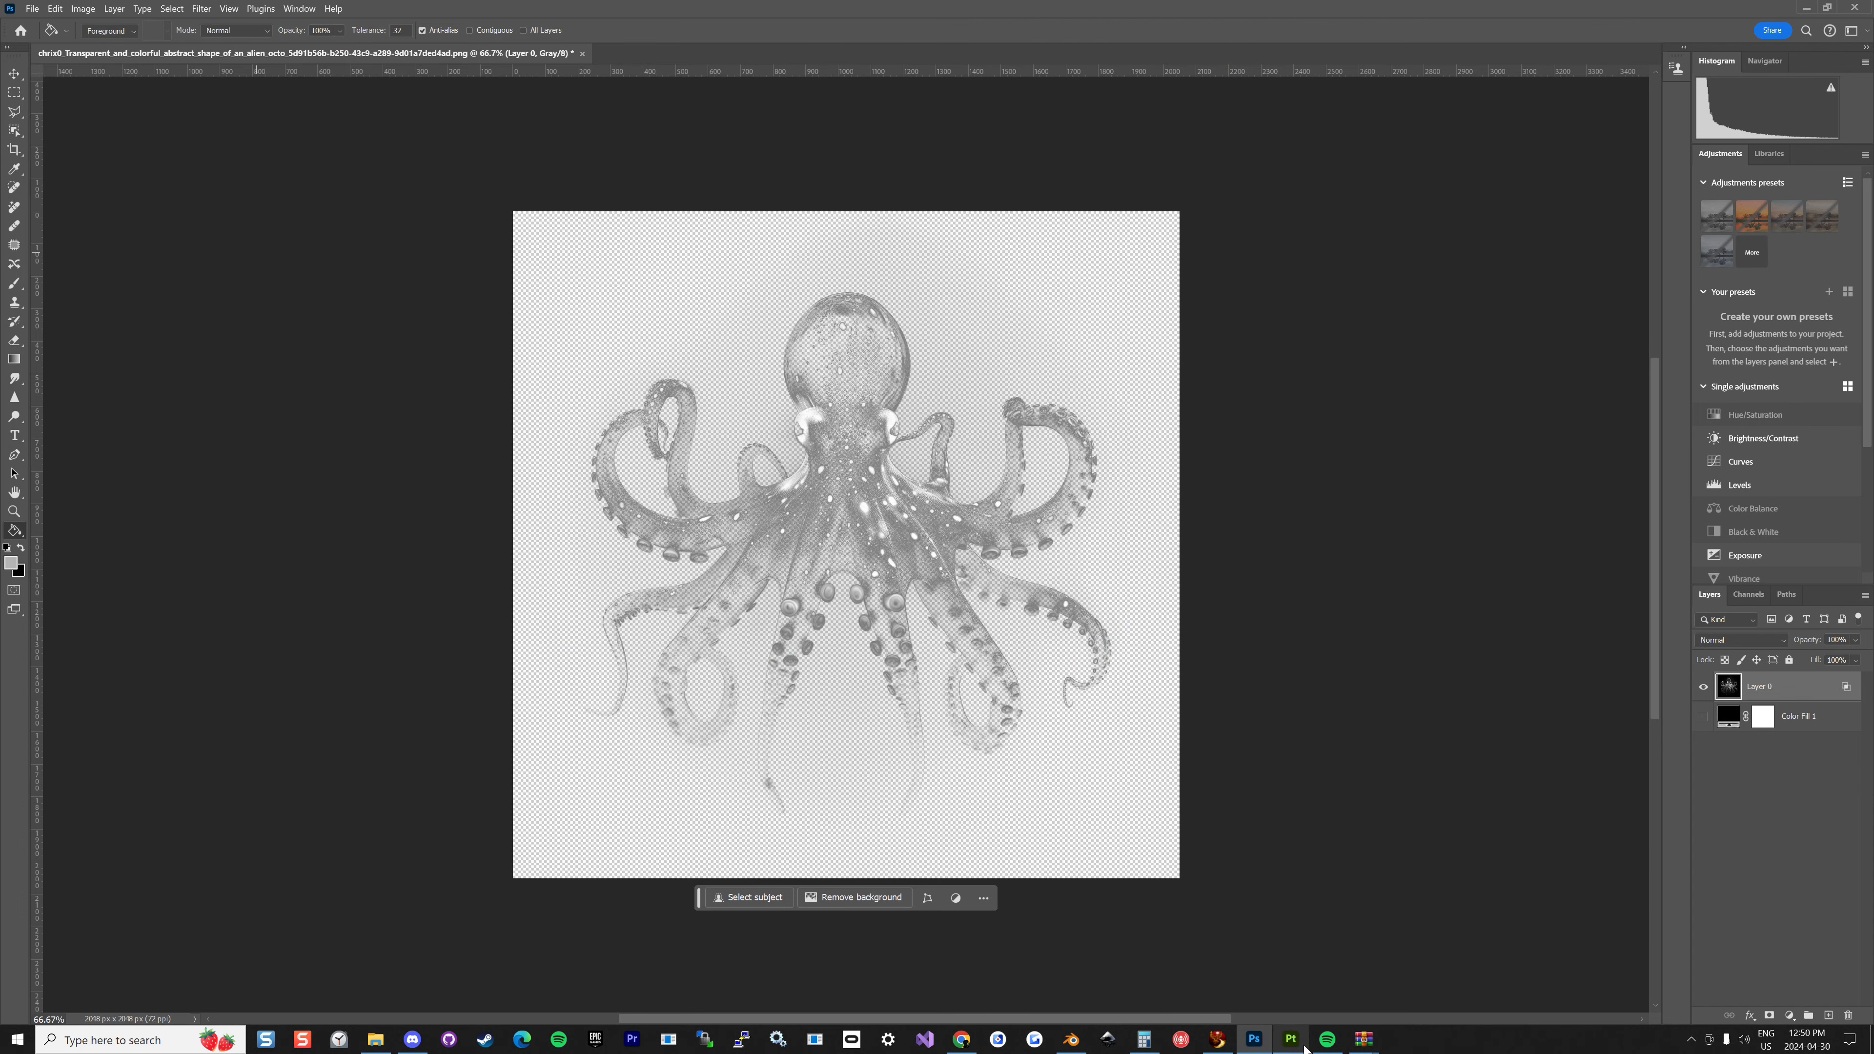
# Switch to Substance 3D Painter and import octo.png from the Tattoo folder into the current project as a texture.
pyautogui.click(1290, 1040)
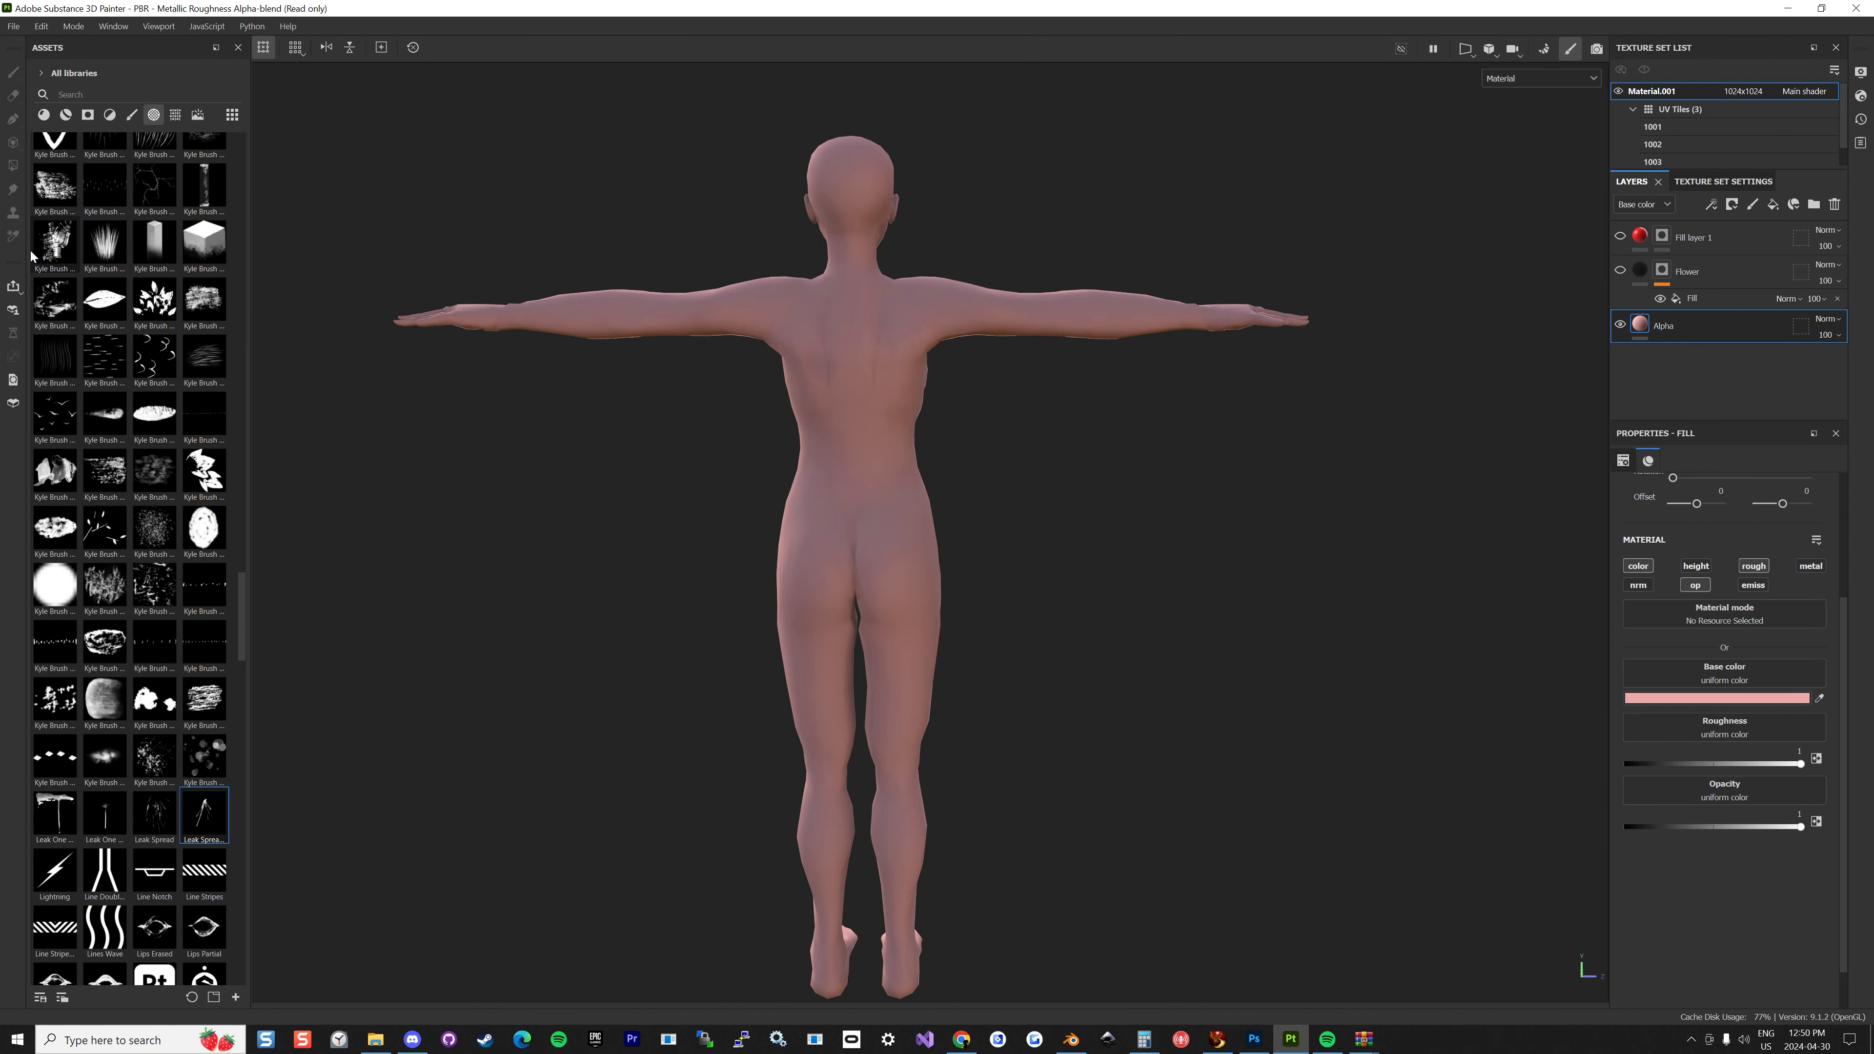
pyautogui.click(13, 26)
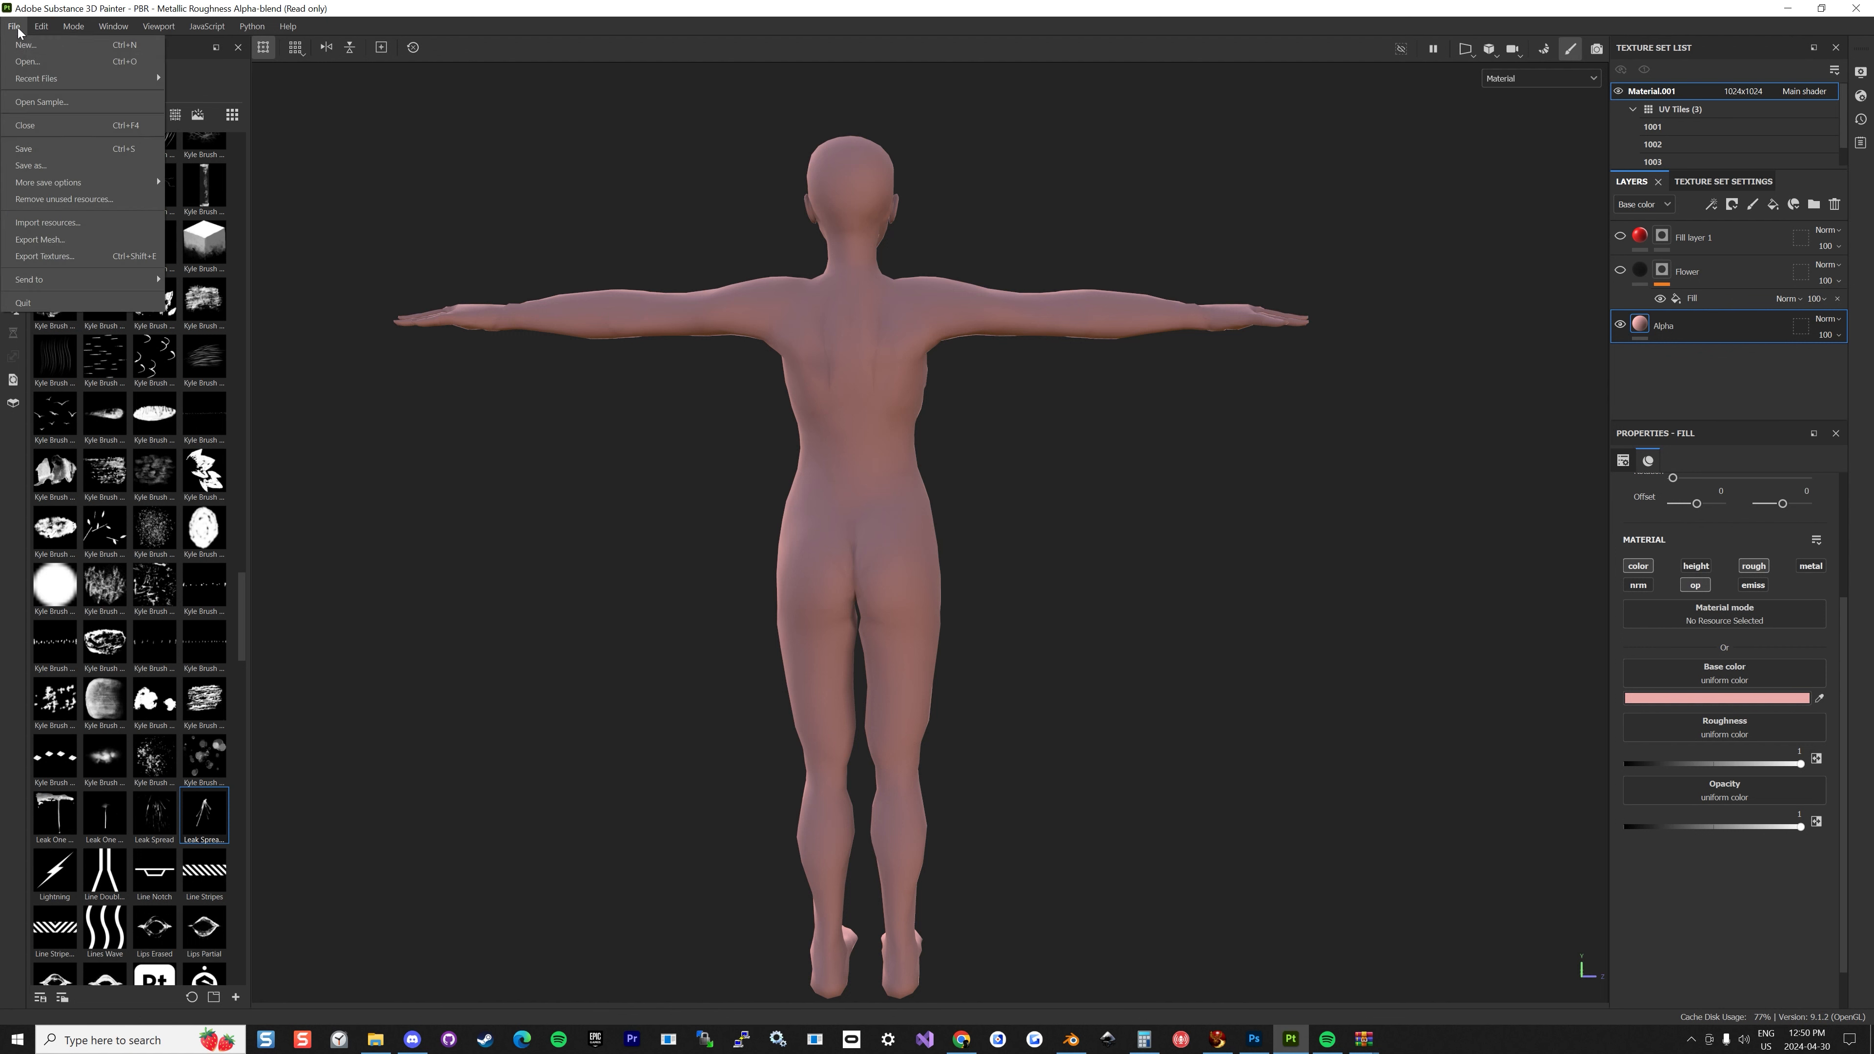
pyautogui.click(68, 223)
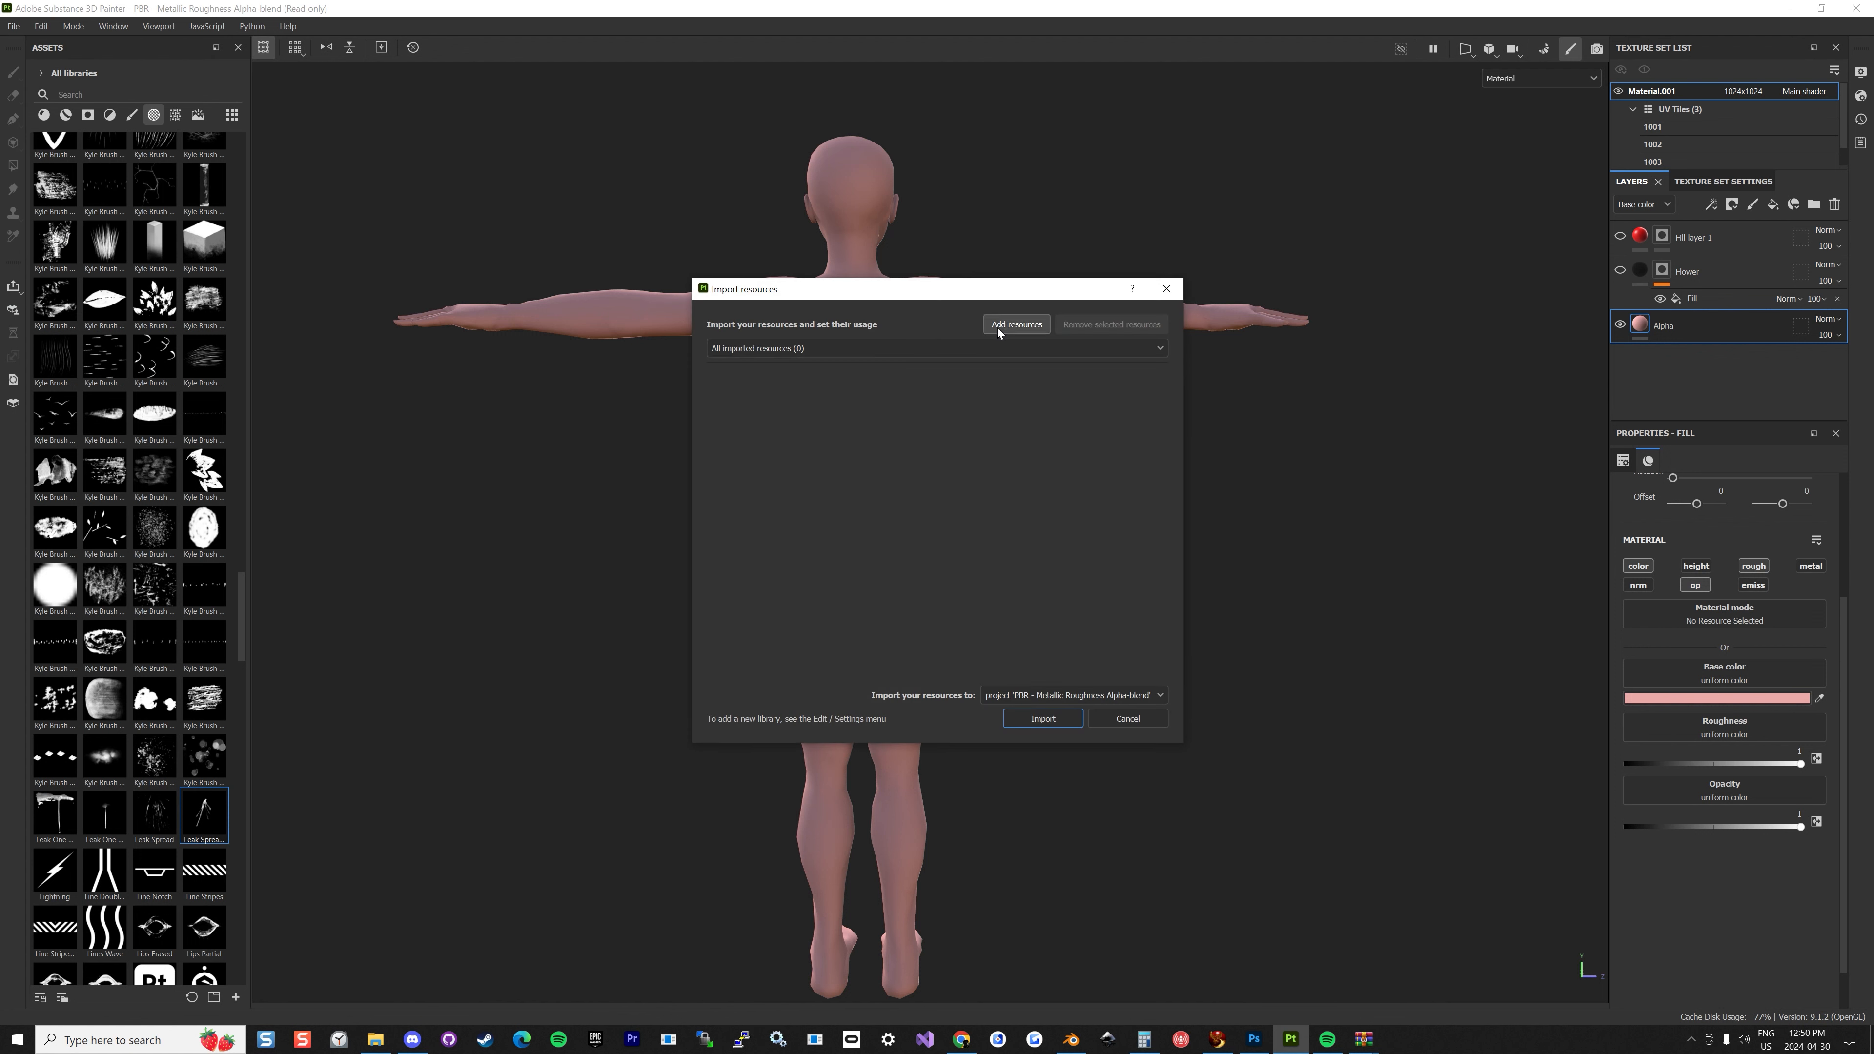
pyautogui.click(997, 327)
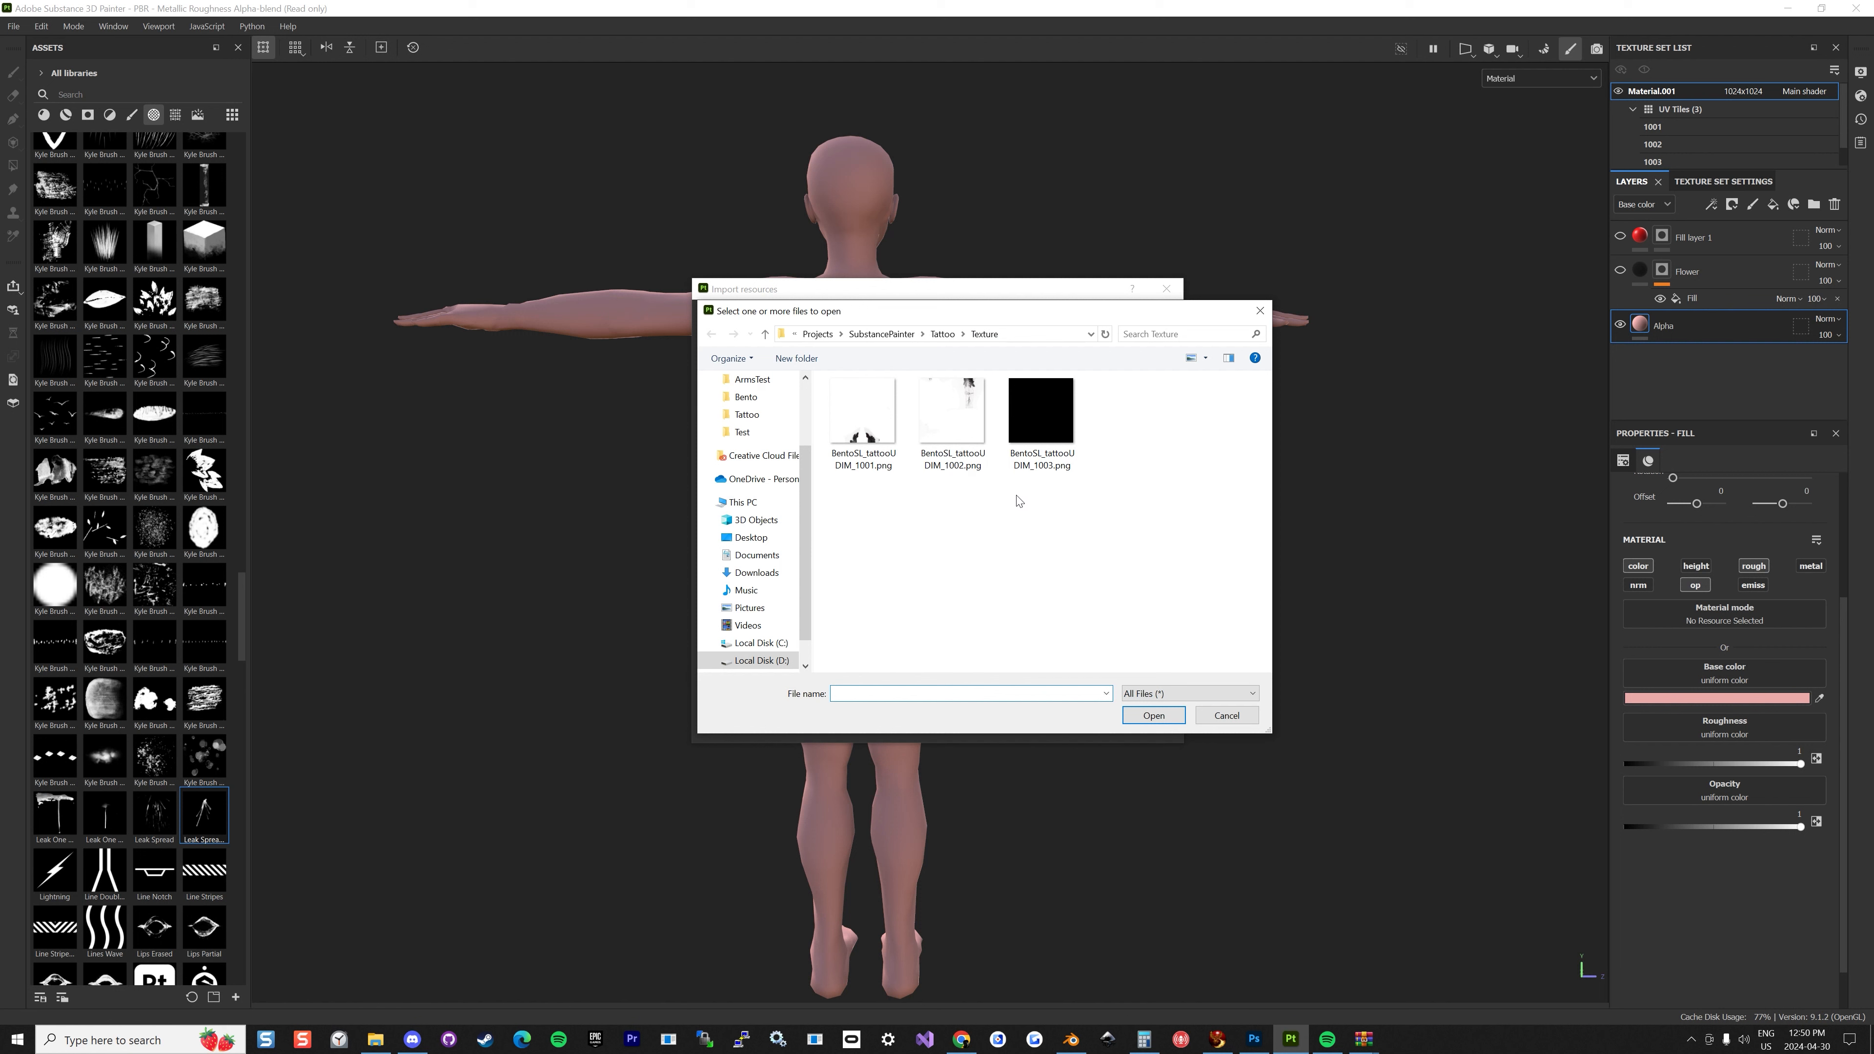
pyautogui.click(944, 334)
pyautogui.click(1225, 421)
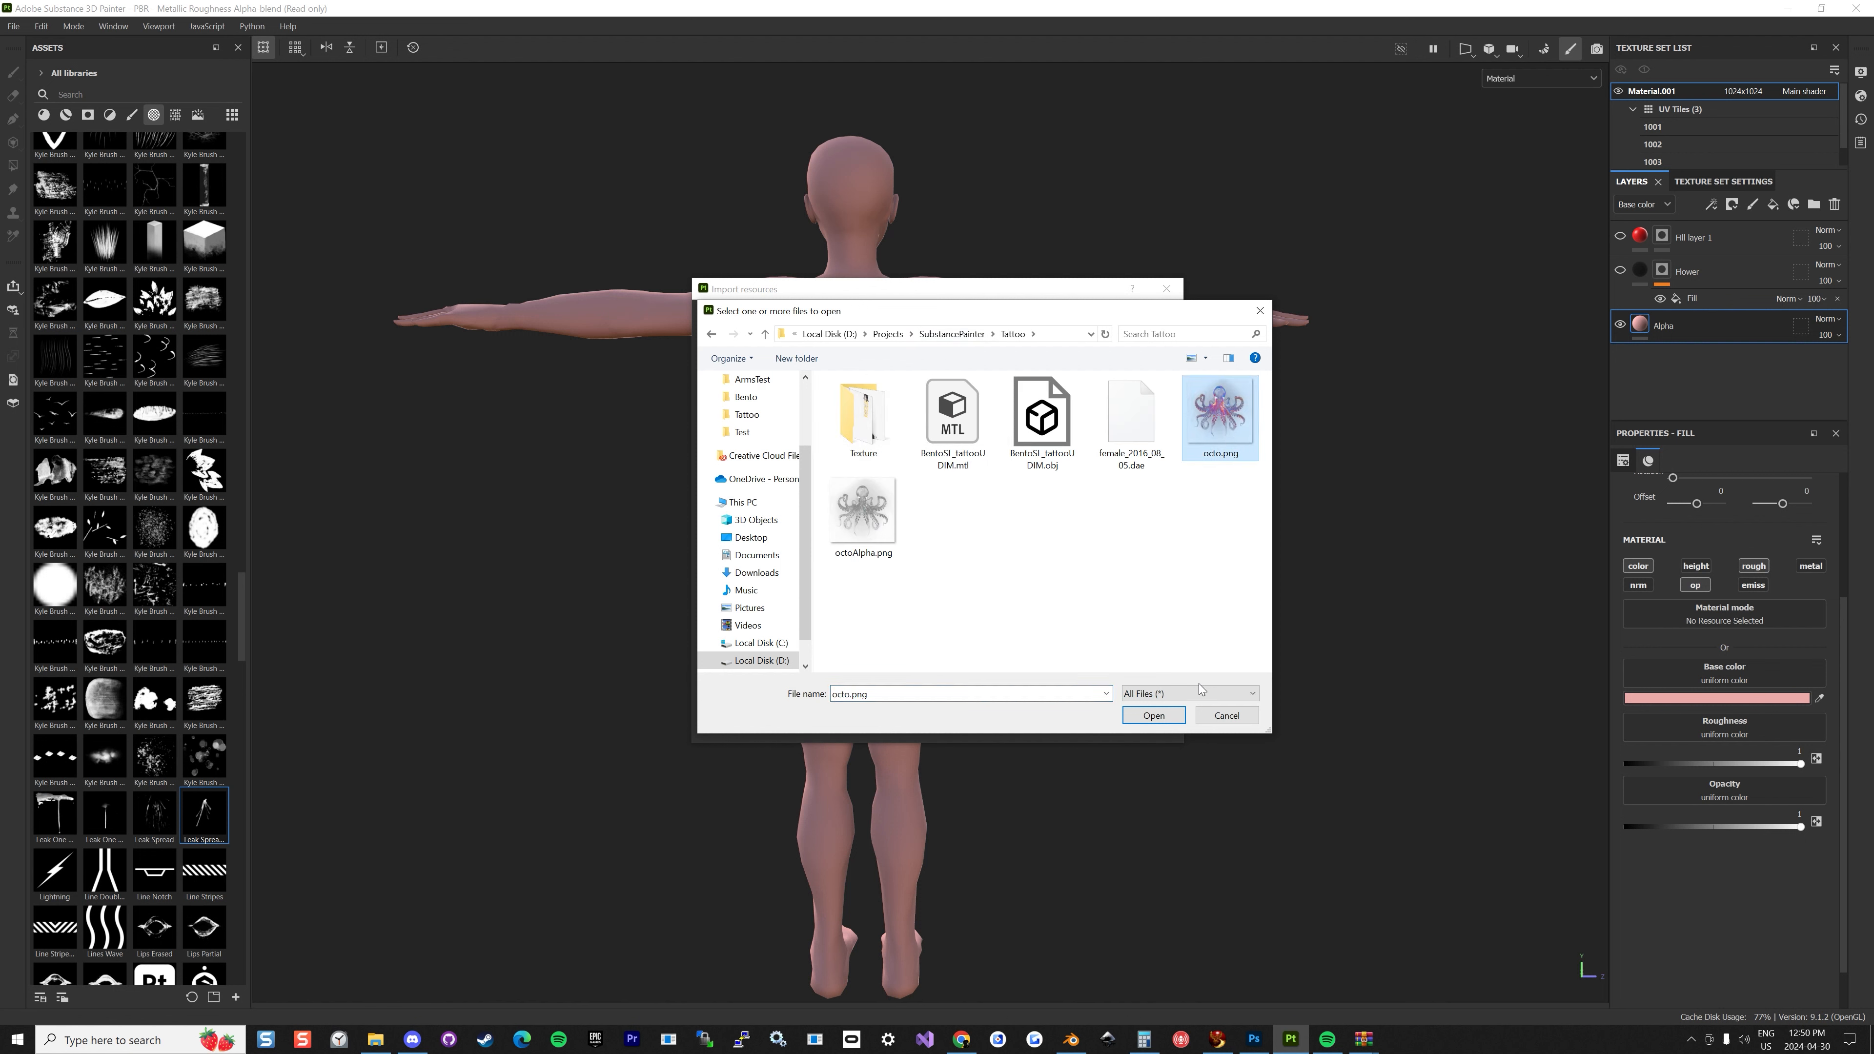
pyautogui.click(1158, 715)
pyautogui.click(1119, 376)
pyautogui.click(1125, 375)
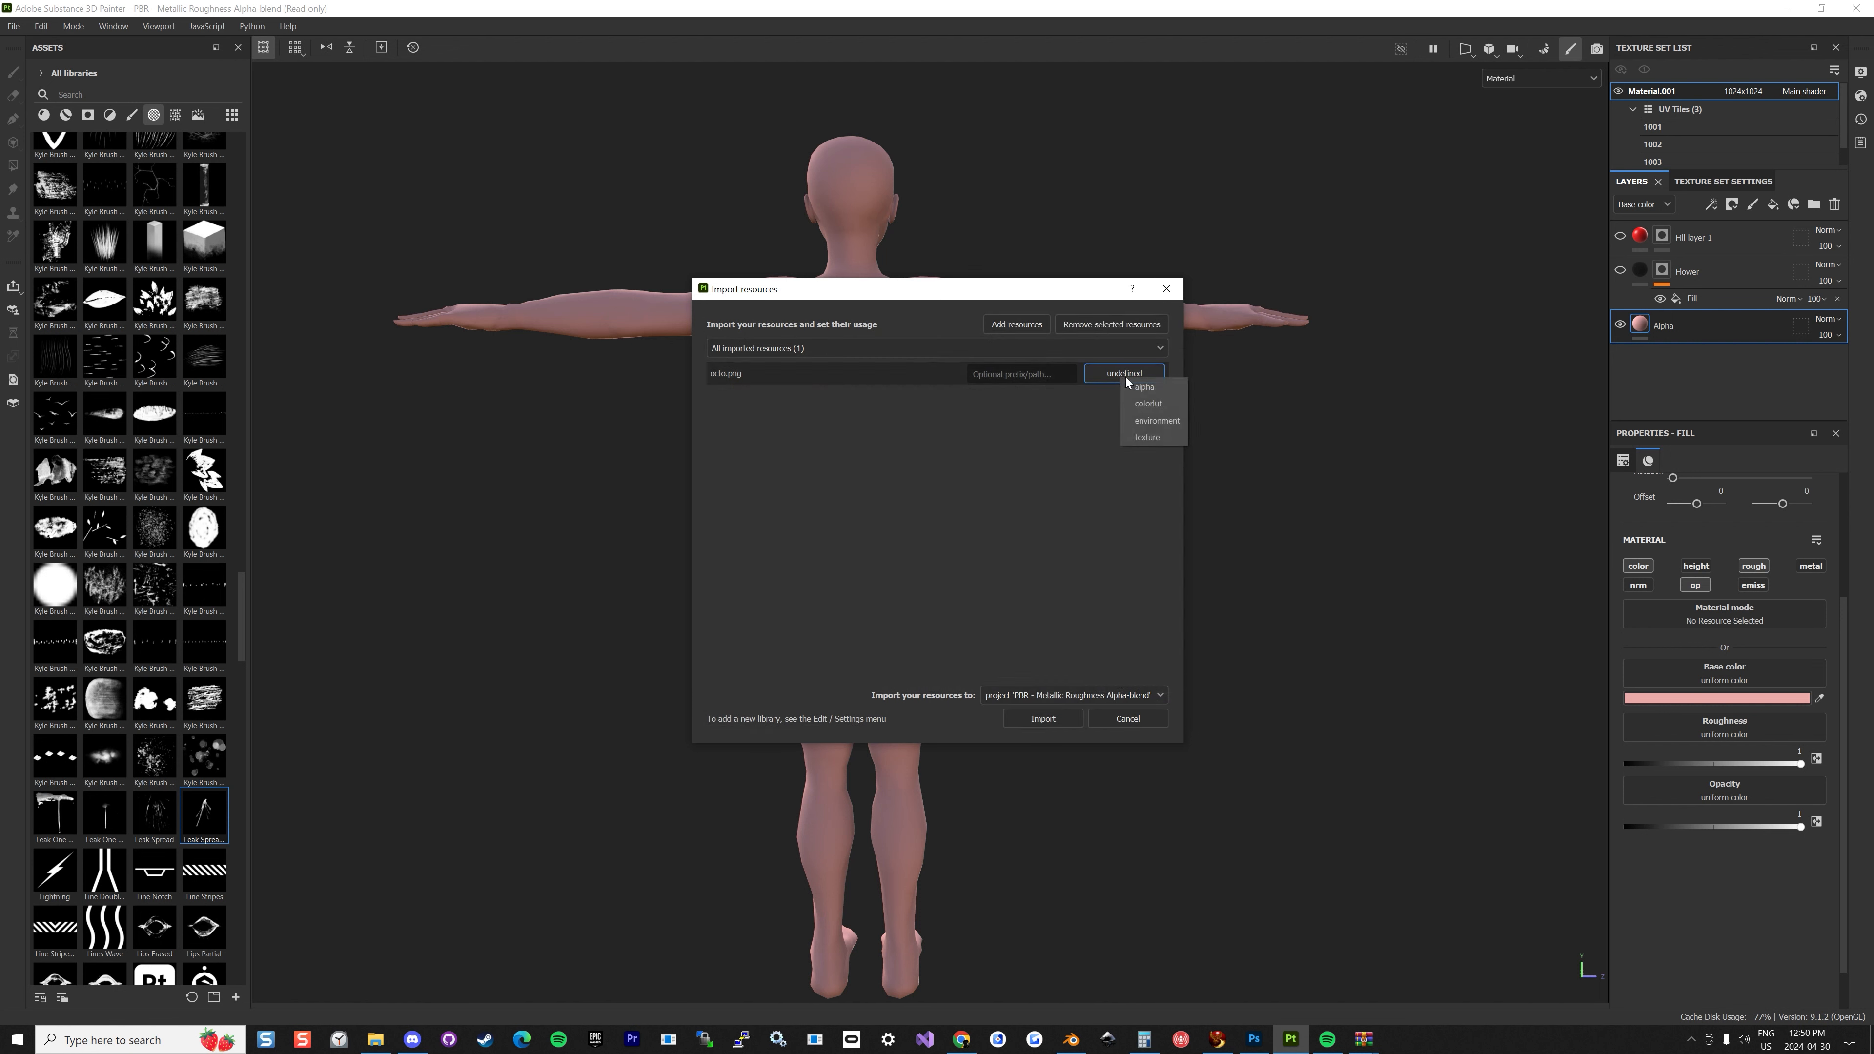
pyautogui.click(1145, 437)
pyautogui.click(1026, 718)
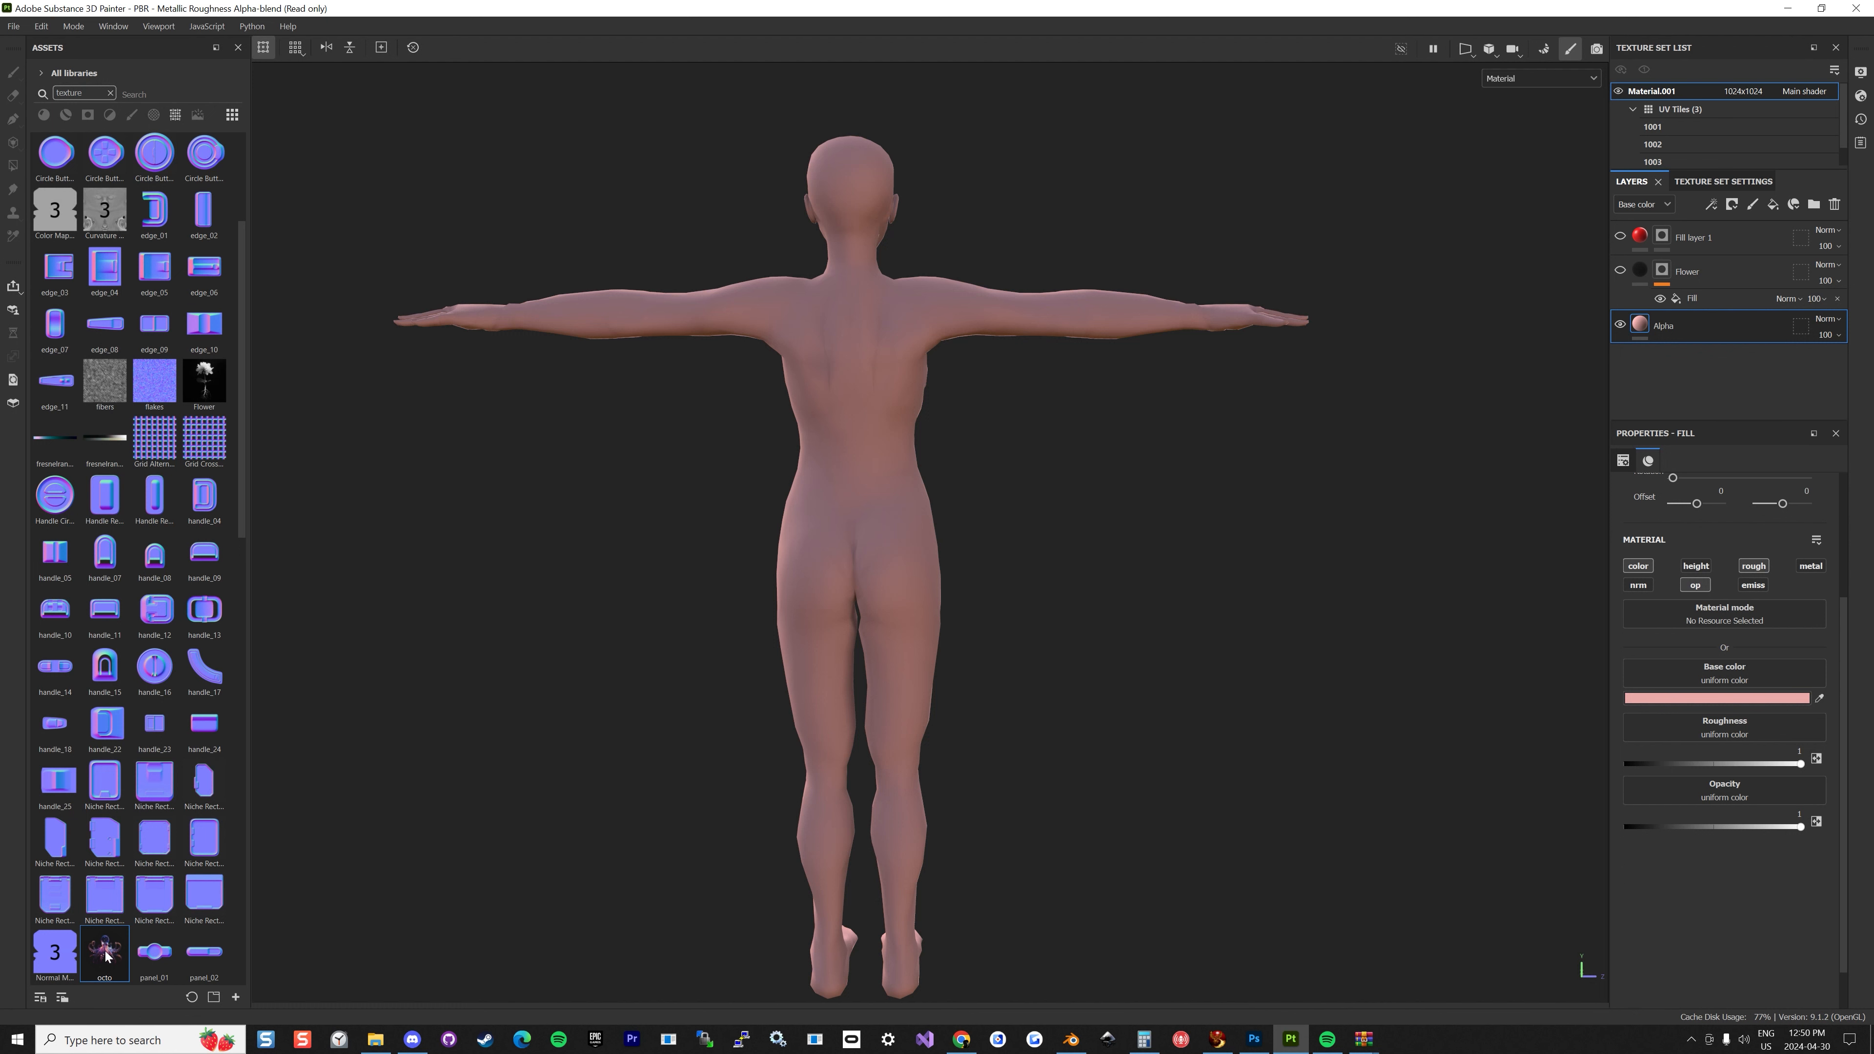
# Place the octo texture as a base color decal on the body's upper back and check the Alpha layer's opacity.
pyautogui.moveTo(105, 952); pyautogui.dragTo(854, 360)
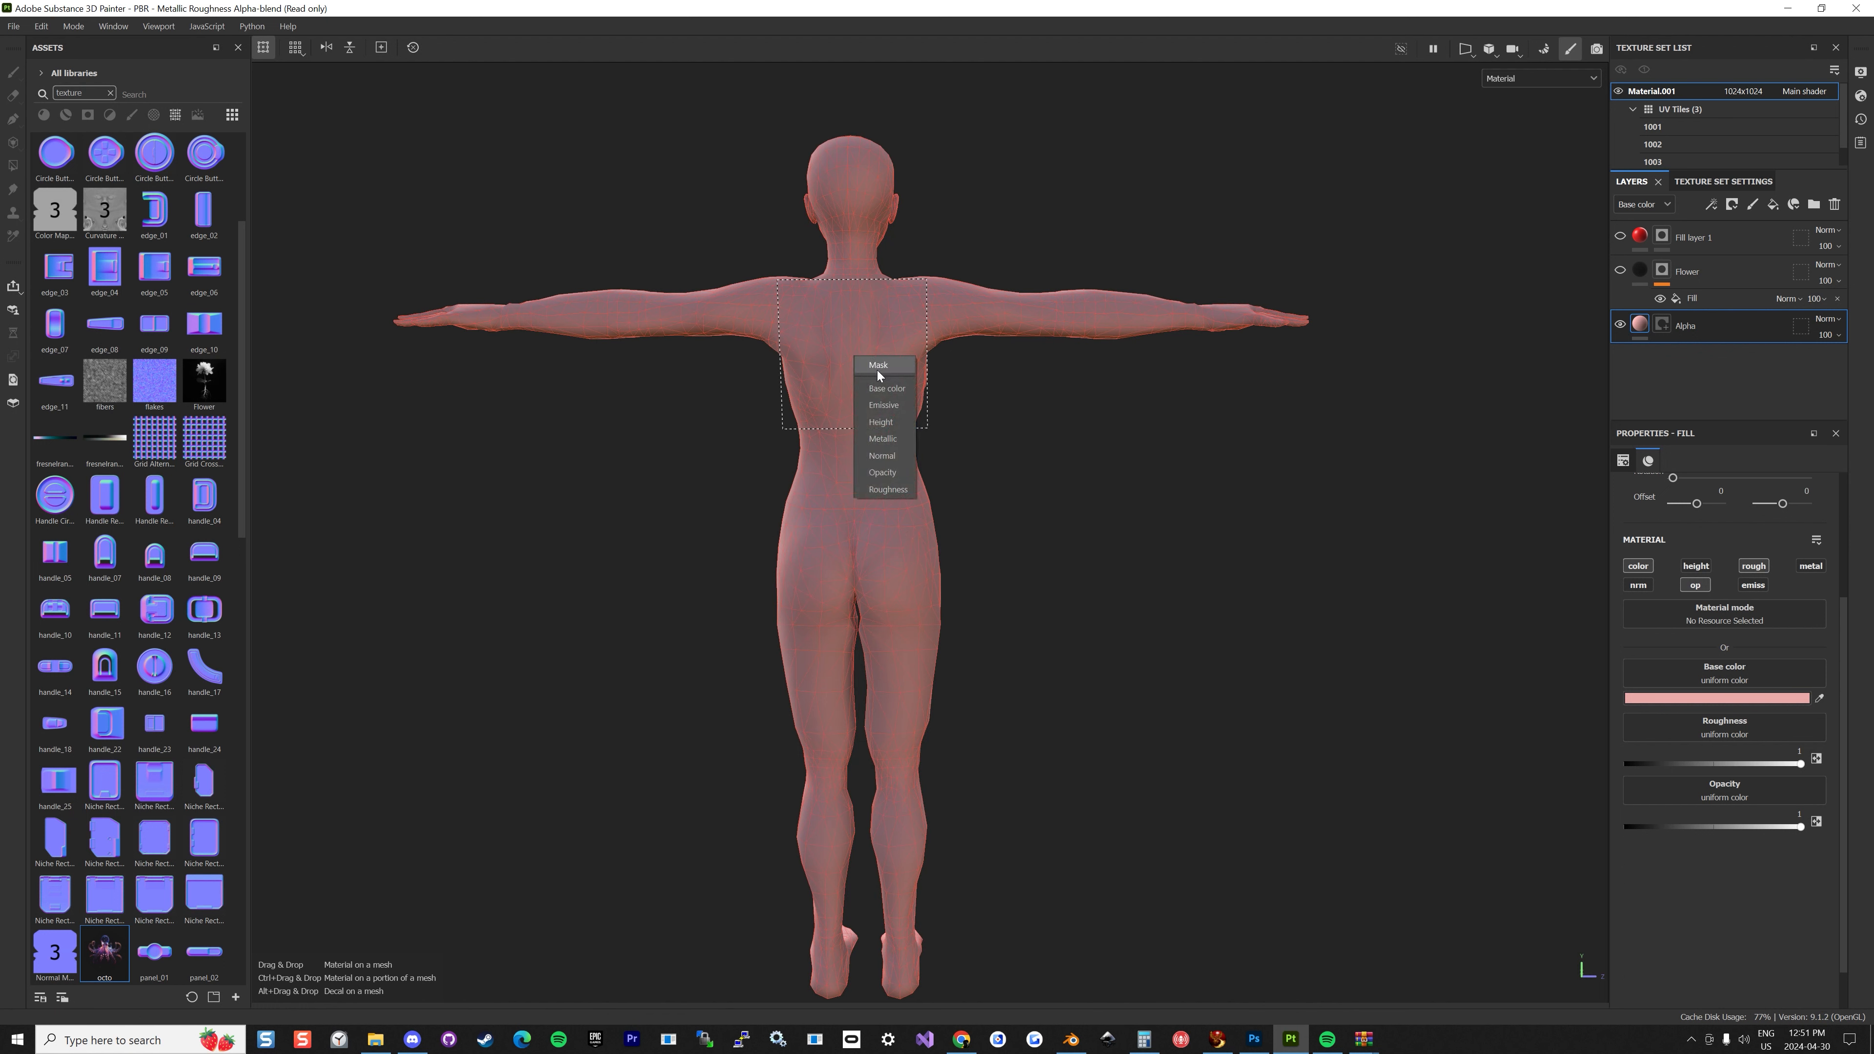
pyautogui.click(879, 395)
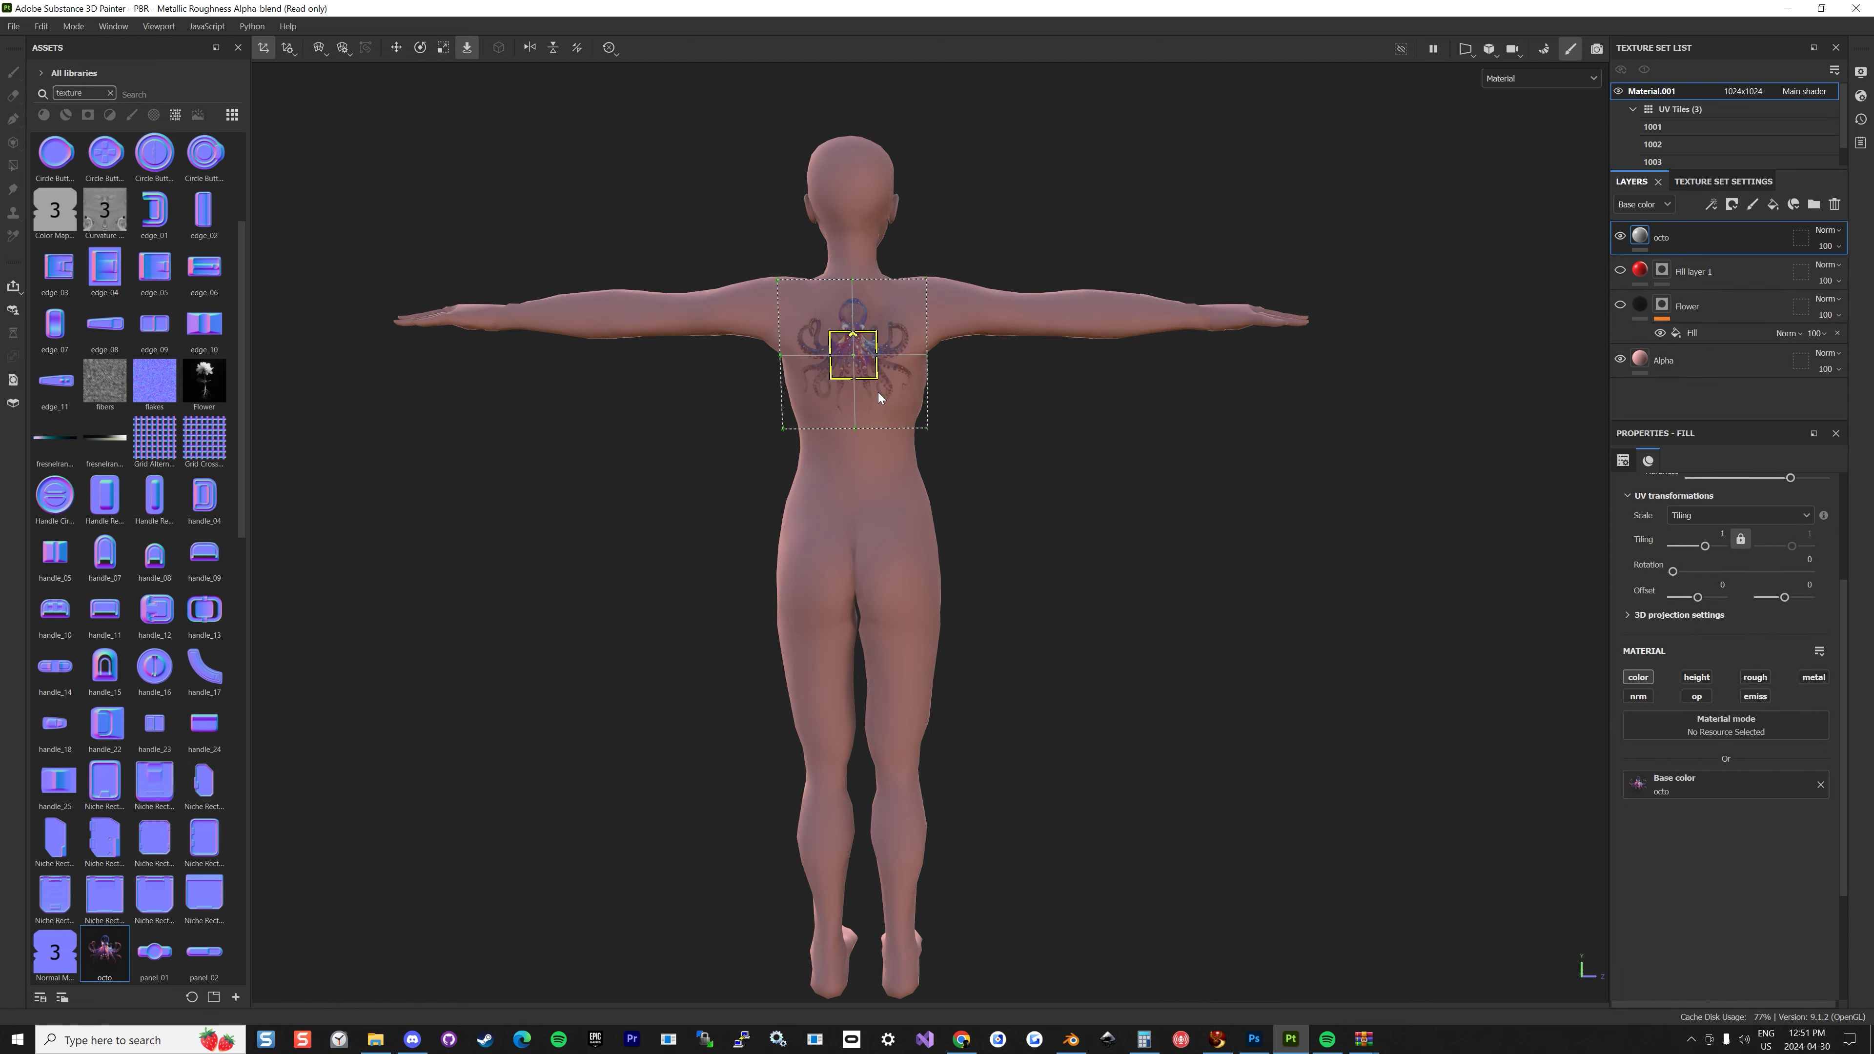
pyautogui.scroll(3, 879, 402)
pyautogui.moveTo(891, 359)
pyautogui.keyDown('alt'); pyautogui.mouseDown()
pyautogui.moveTo(490, 365)
pyautogui.moveTo(933, 369)
pyautogui.moveTo(907, 369)
pyautogui.mouseUp(); pyautogui.keyUp('alt')
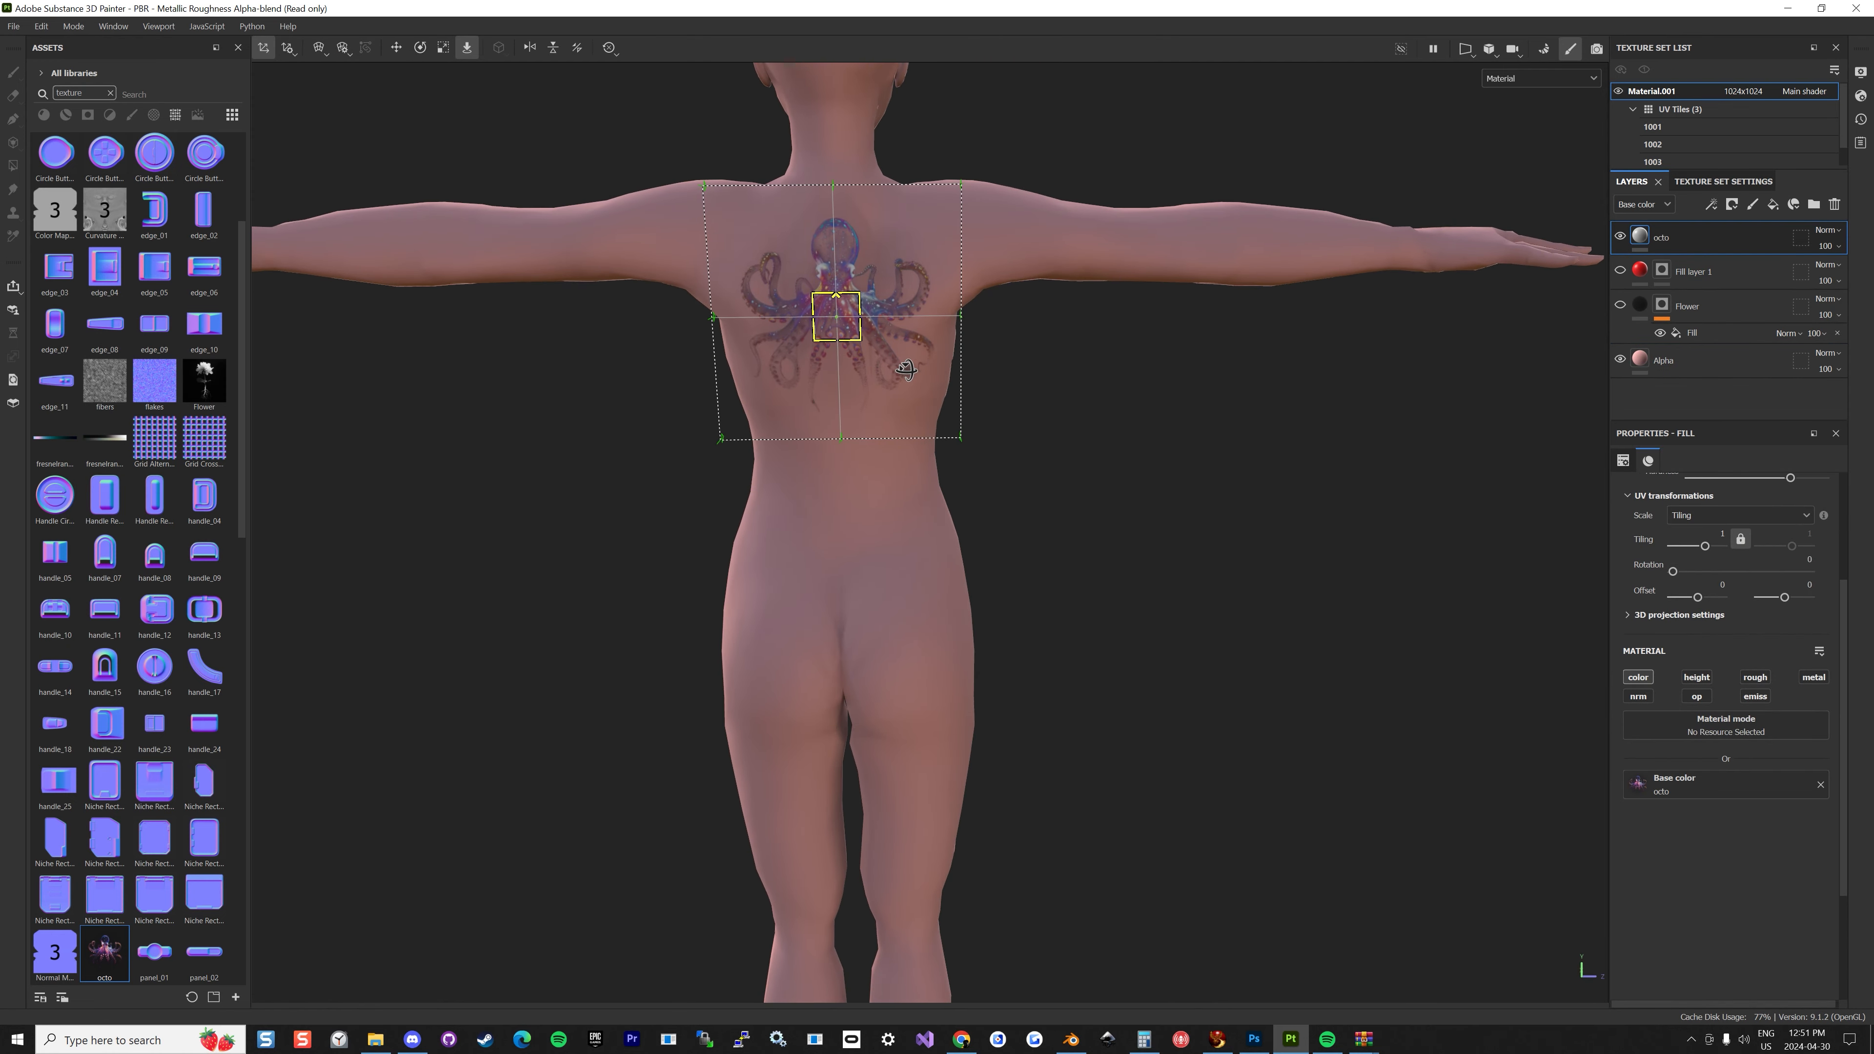
pyautogui.click(1681, 372)
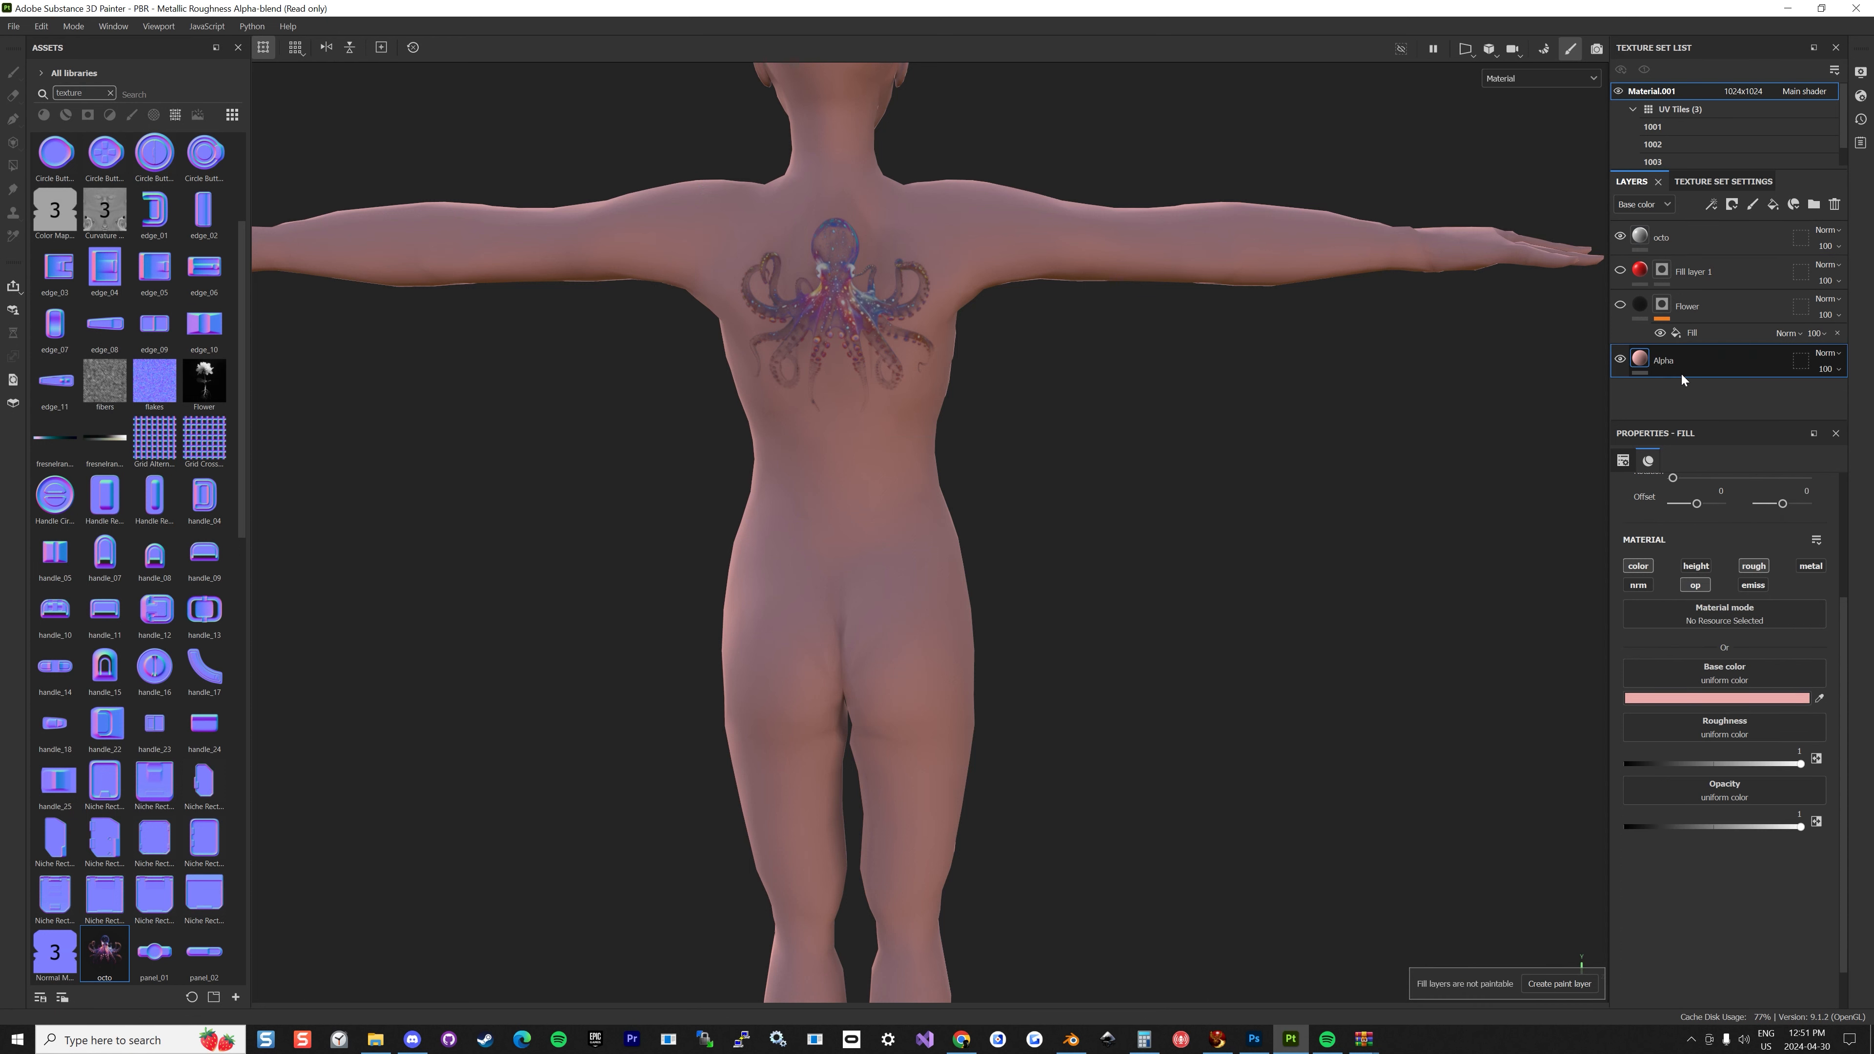
pyautogui.moveTo(1800, 827)
pyautogui.mouseDown()
pyautogui.moveTo(1522, 844)
pyautogui.moveTo(1800, 828)
pyautogui.mouseUp()
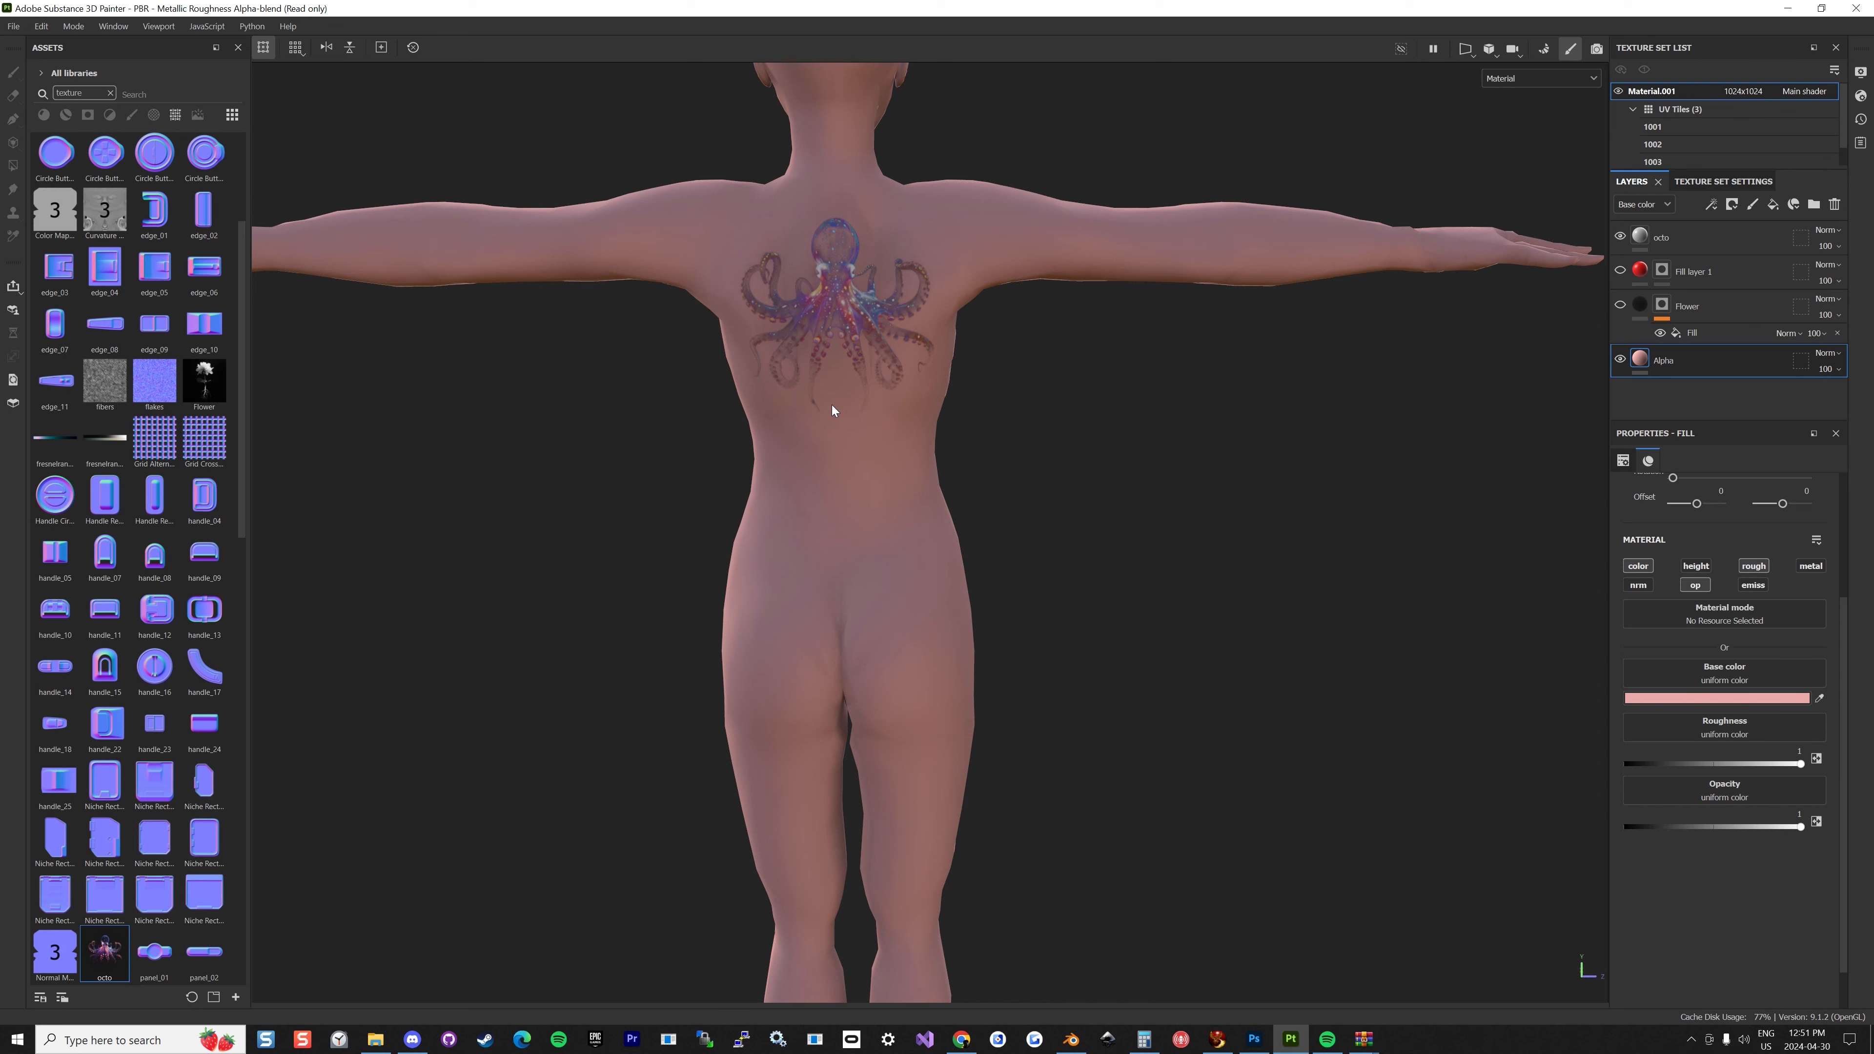
# Import octoAlpha.png from the Tattoo folder into the current project as an alpha.
pyautogui.click(15, 27)
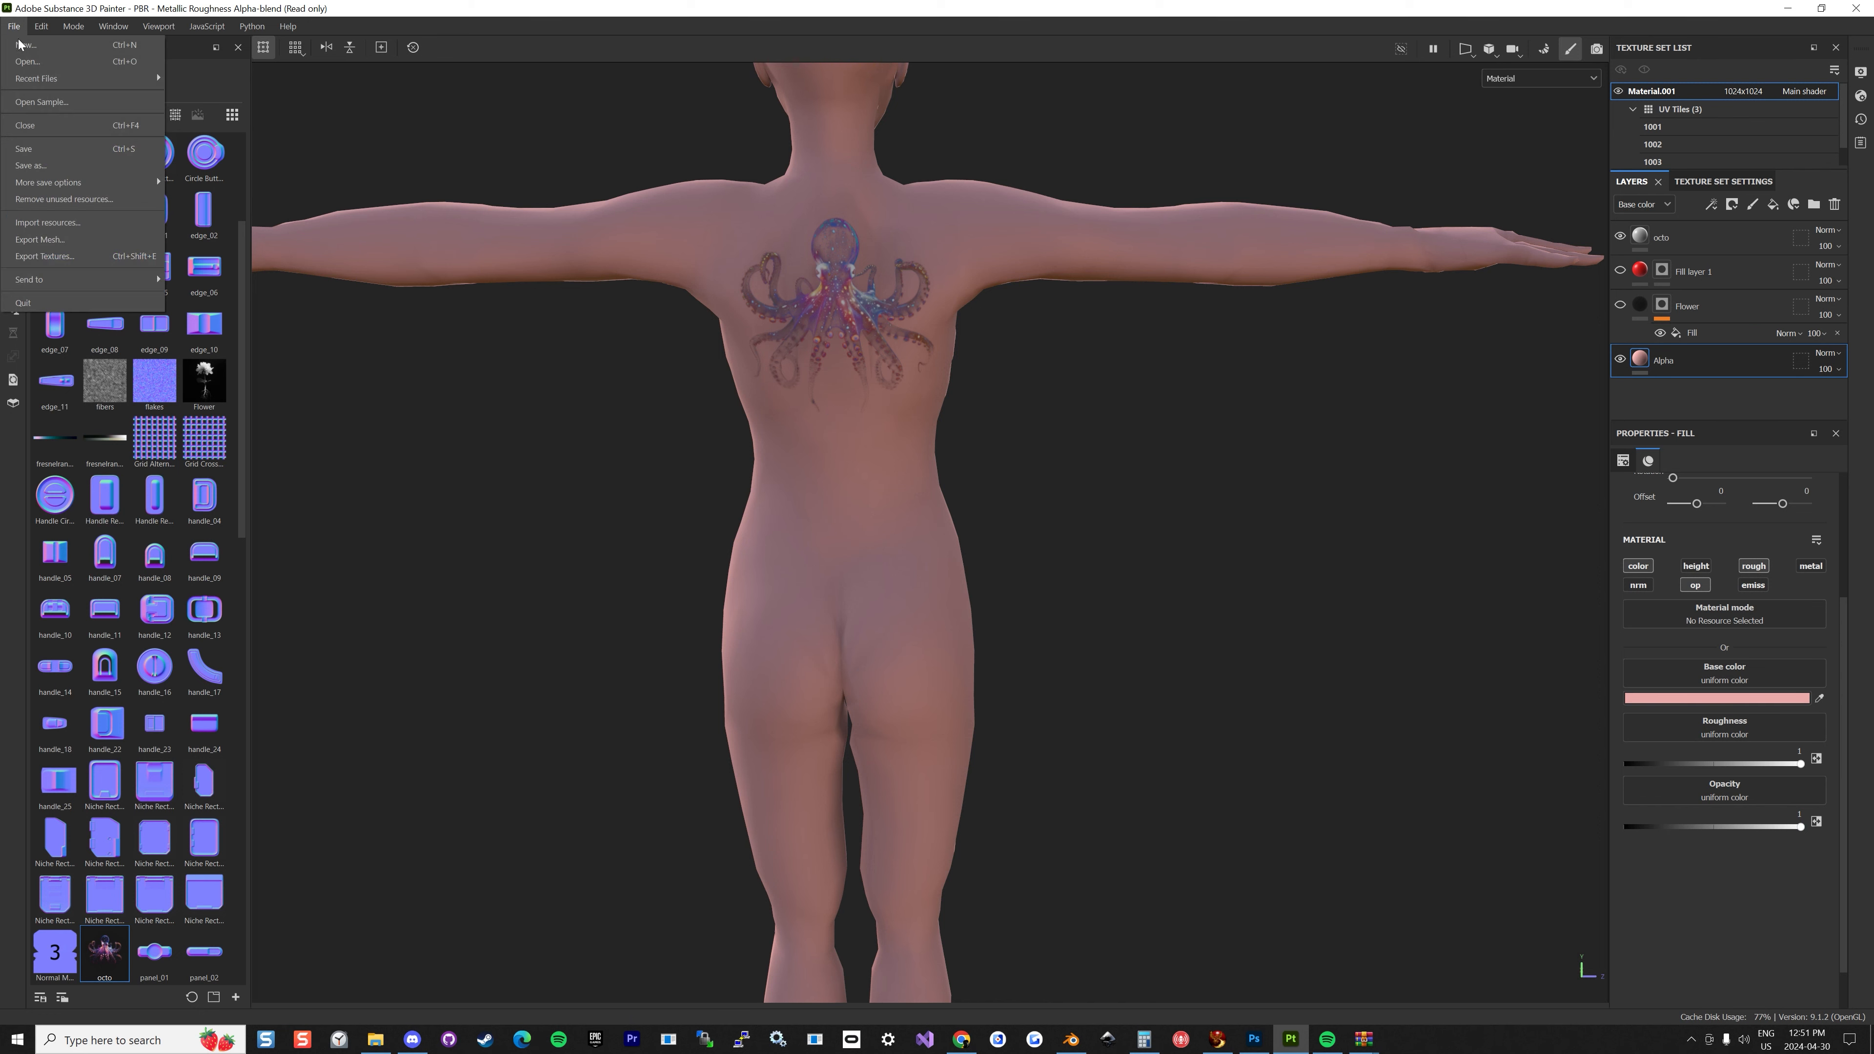
pyautogui.click(66, 223)
pyautogui.click(1041, 327)
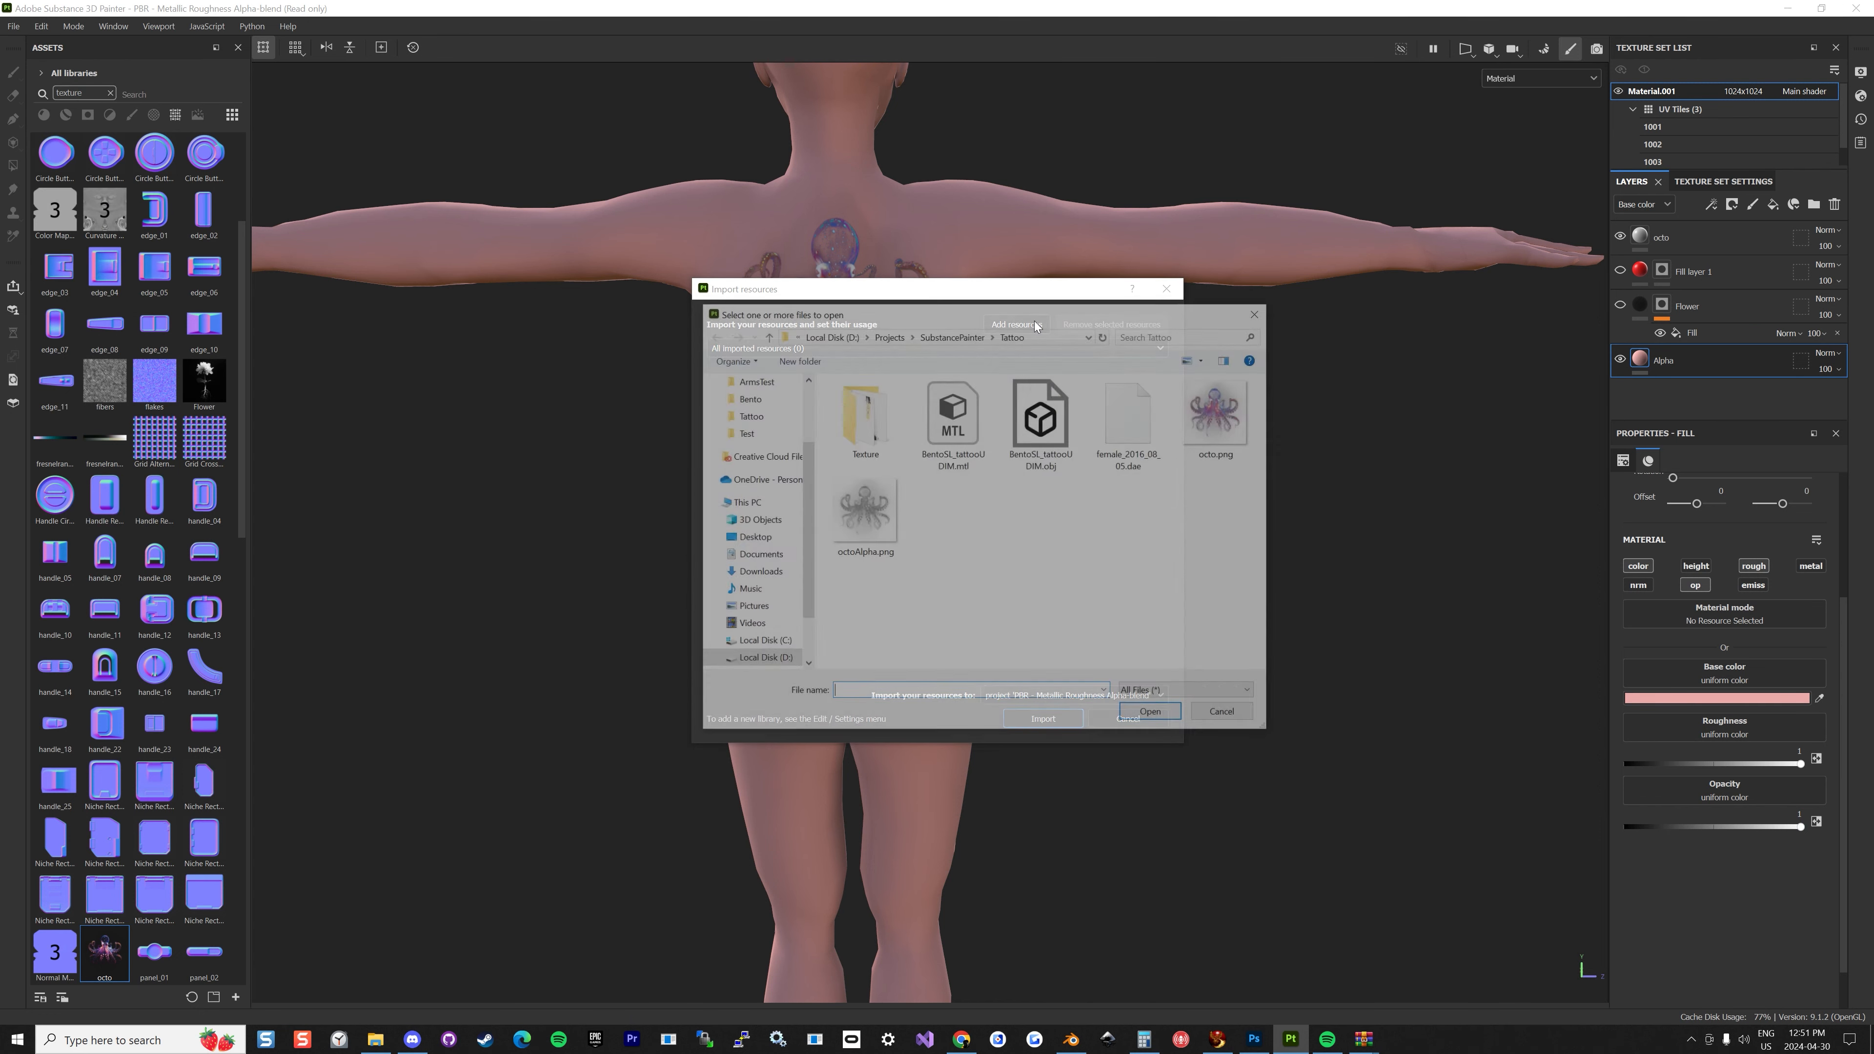
pyautogui.click(872, 533)
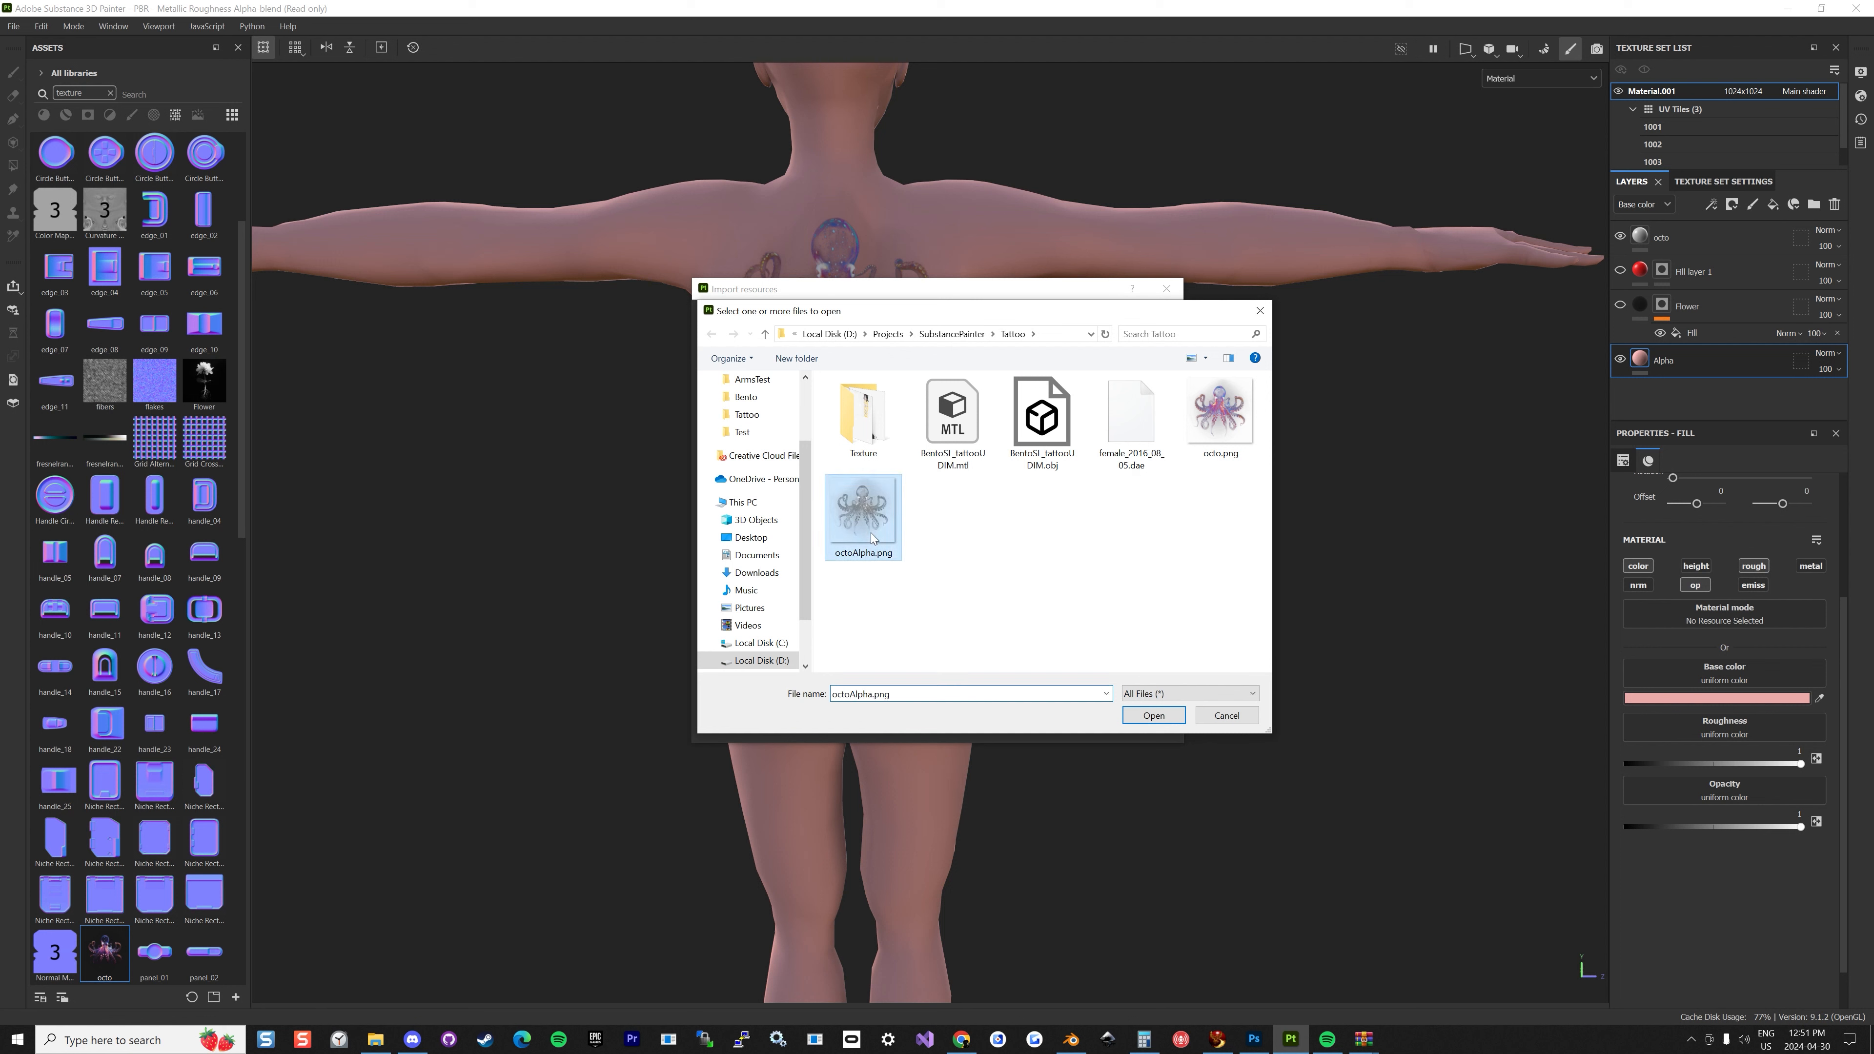
pyautogui.click(1154, 722)
pyautogui.click(1119, 374)
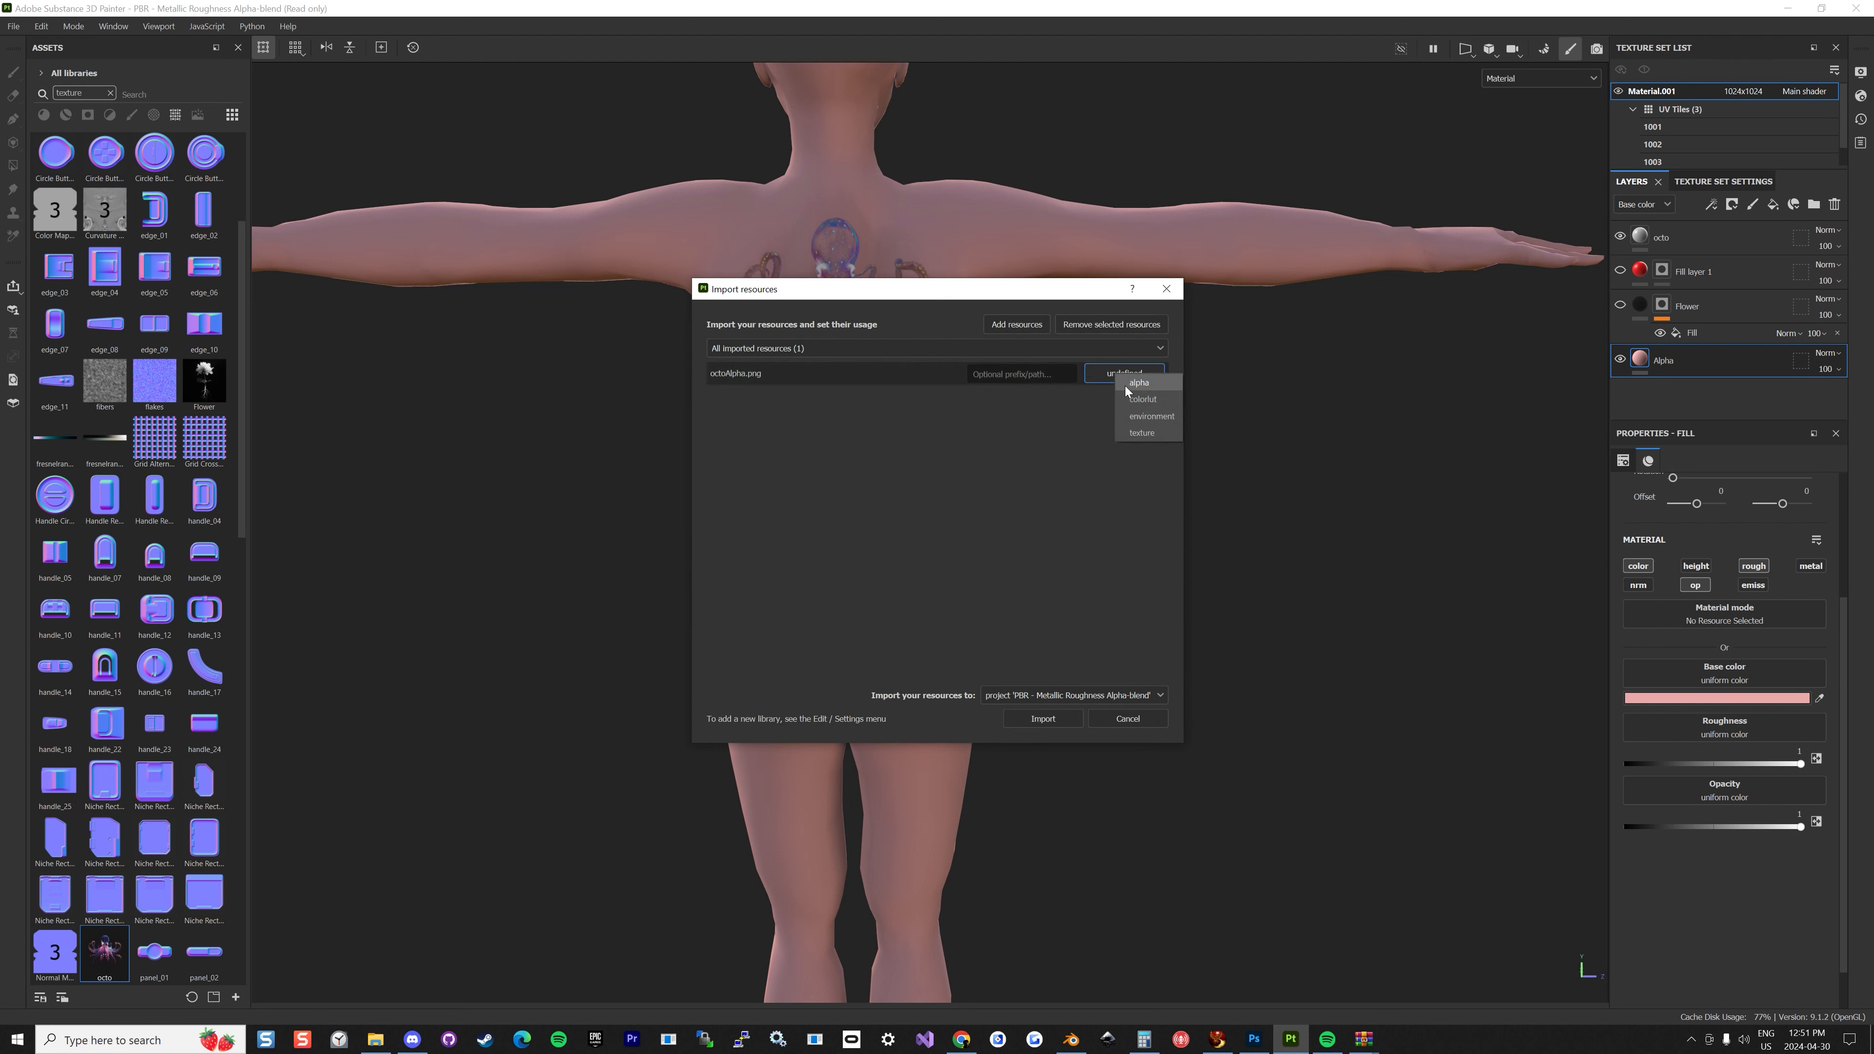
pyautogui.click(1044, 719)
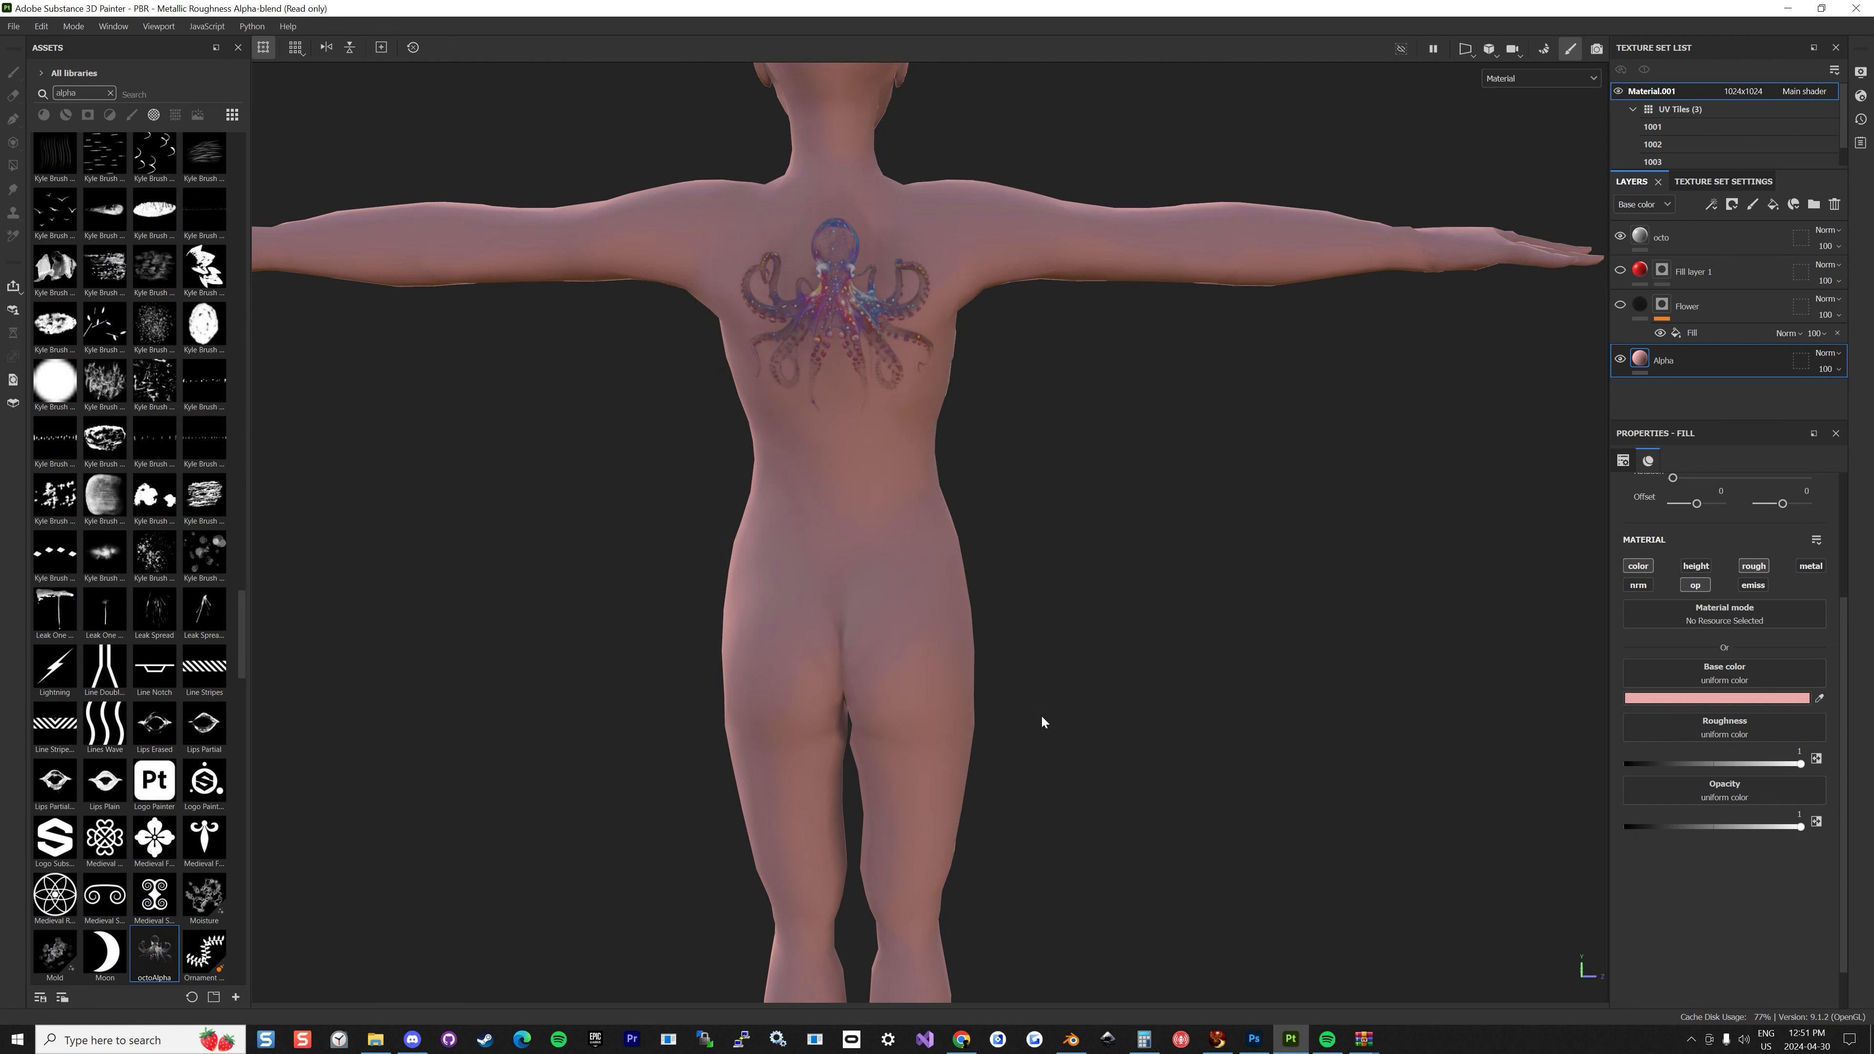
# Place the octoAlpha image as a mask decal on the upper back, over the colored octopus.
pyautogui.moveTo(154, 952)
pyautogui.mouseDown()
pyautogui.moveTo(788, 409)
pyautogui.moveTo(831, 317)
pyautogui.mouseUp()
pyautogui.click(844, 326)
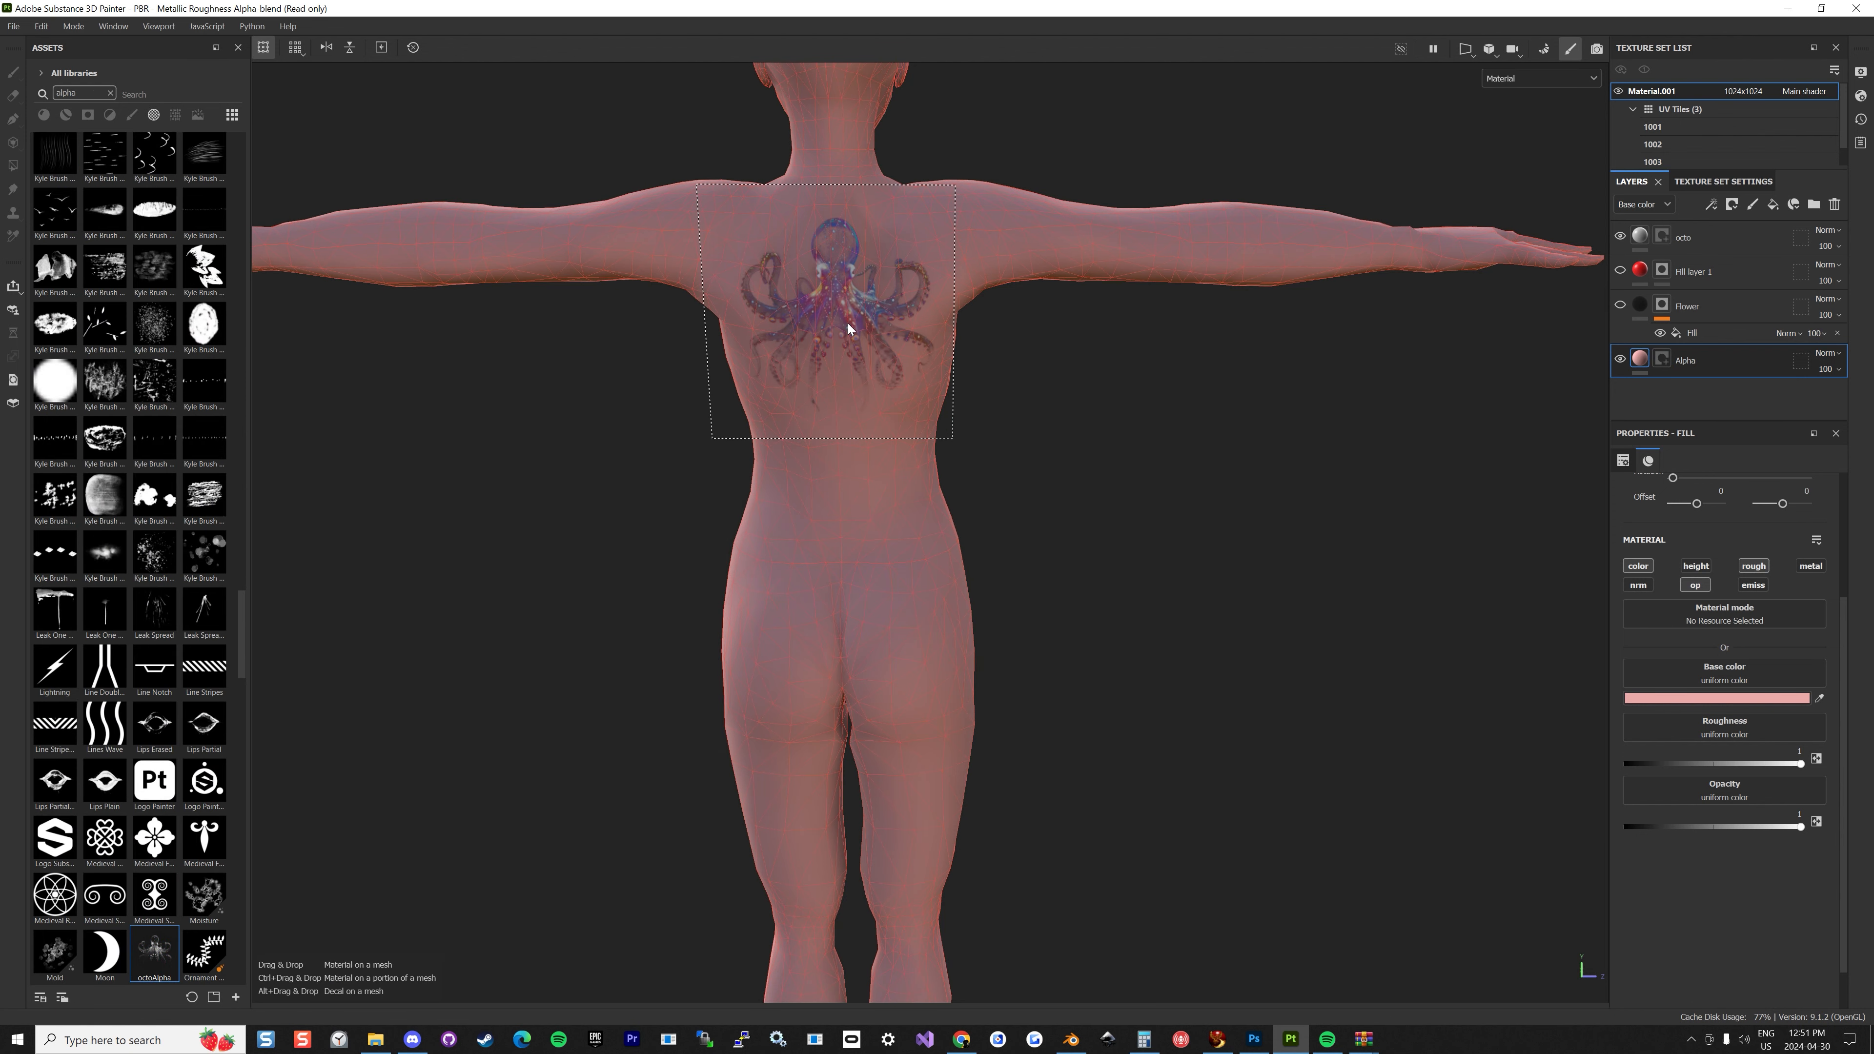
pyautogui.moveTo(849, 308); pyautogui.dragTo(854, 304)
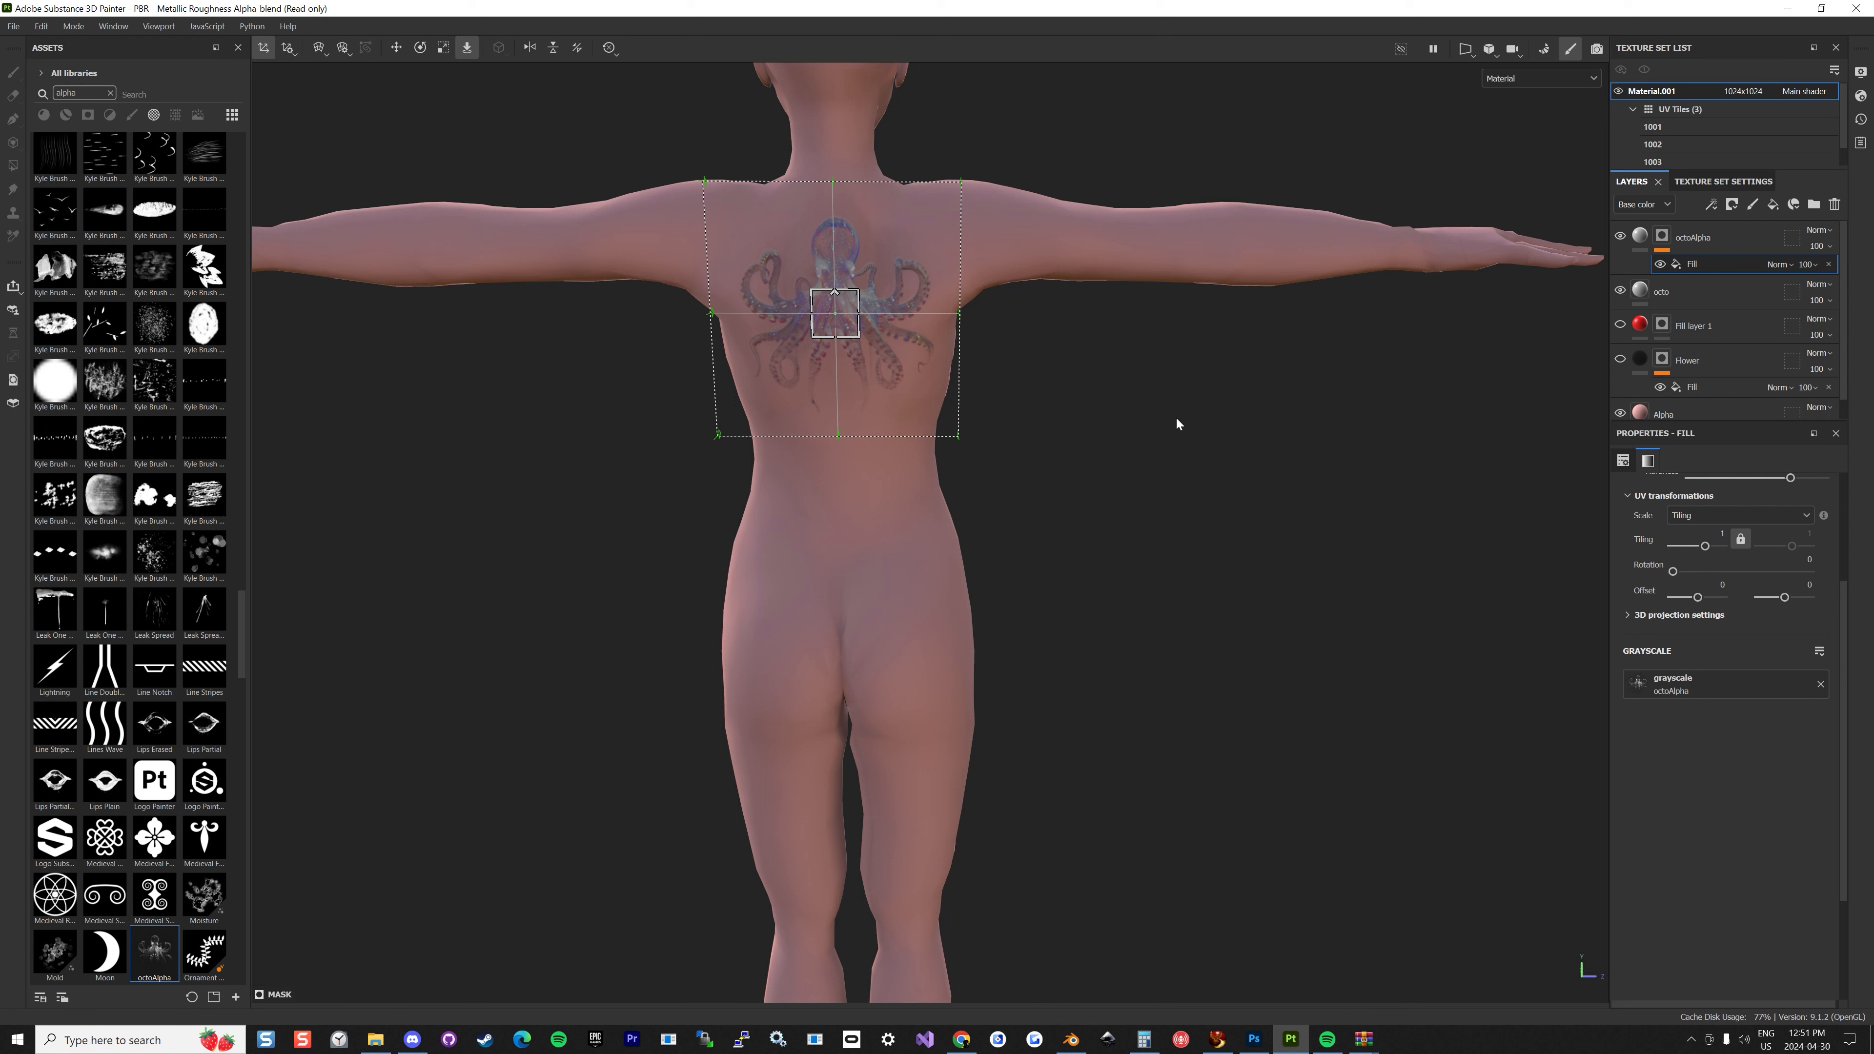
pyautogui.click(1348, 435)
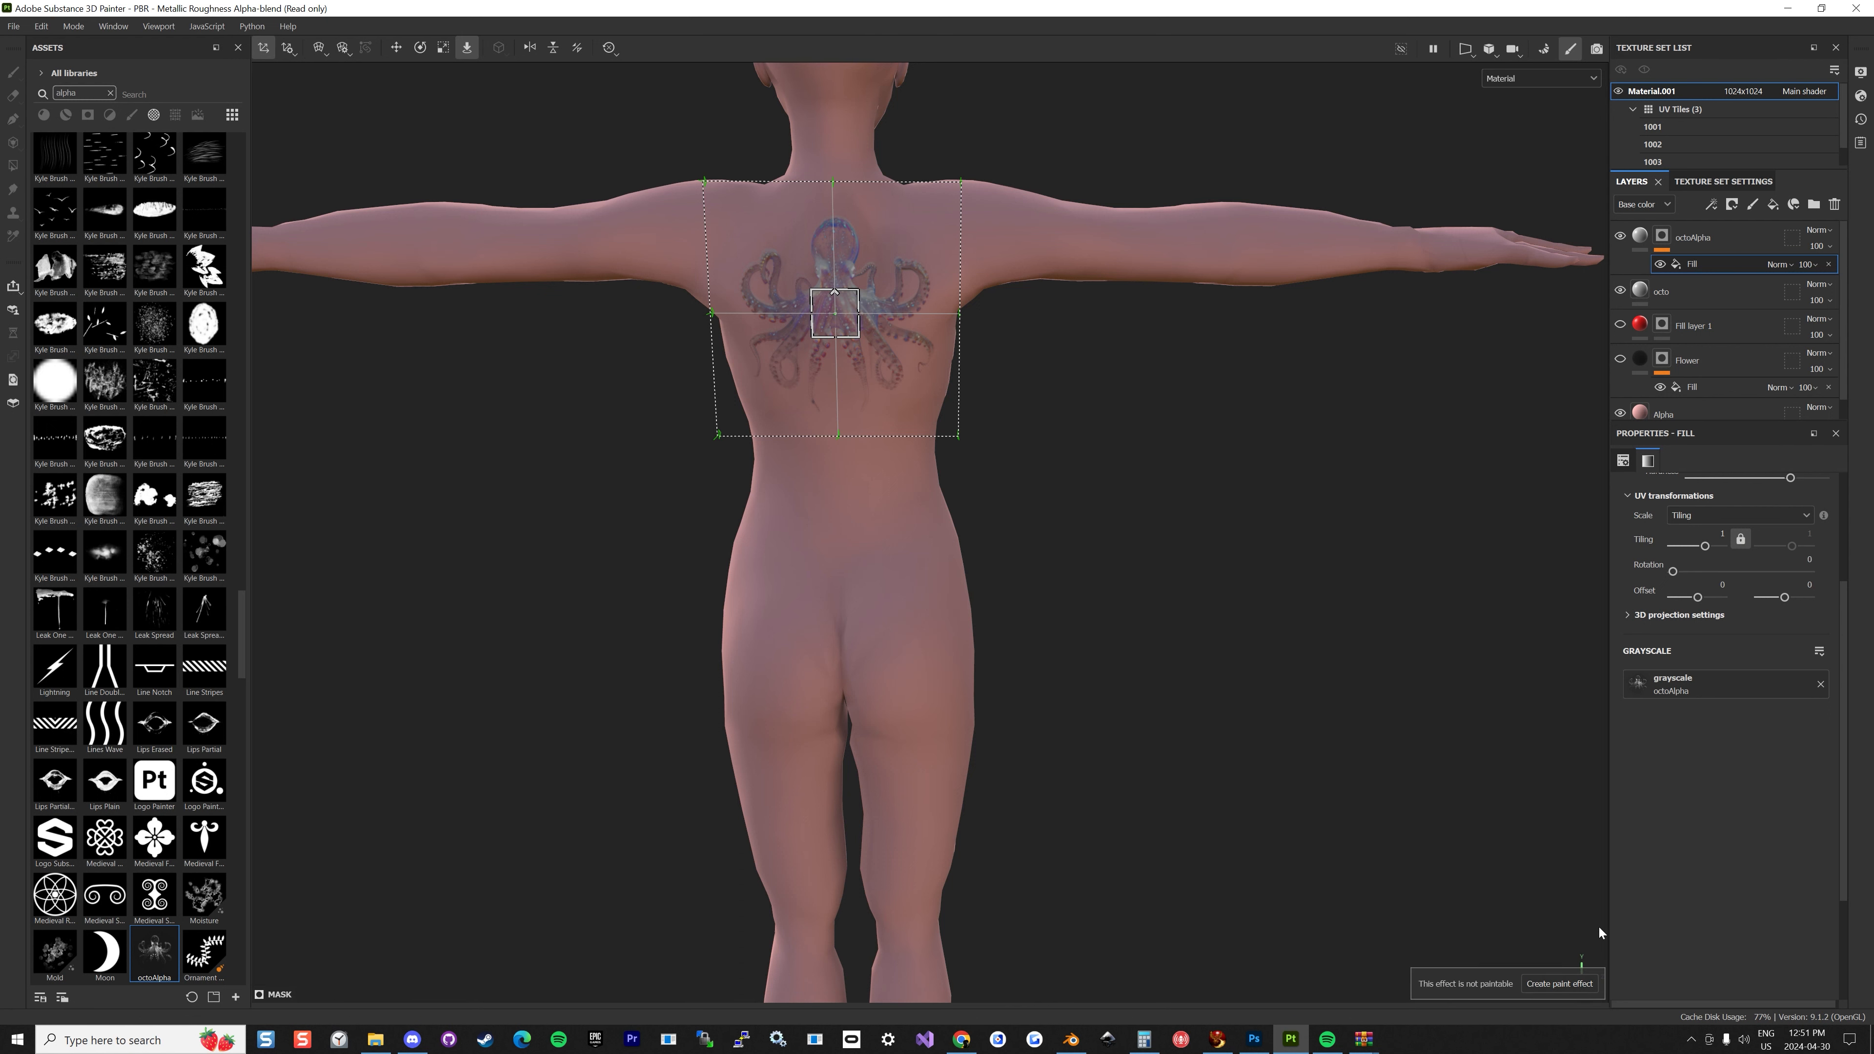
# Set the Alpha layer's material opacity to 0 and inspect the octopus tattoo on the hidden body.
pyautogui.click(1697, 414)
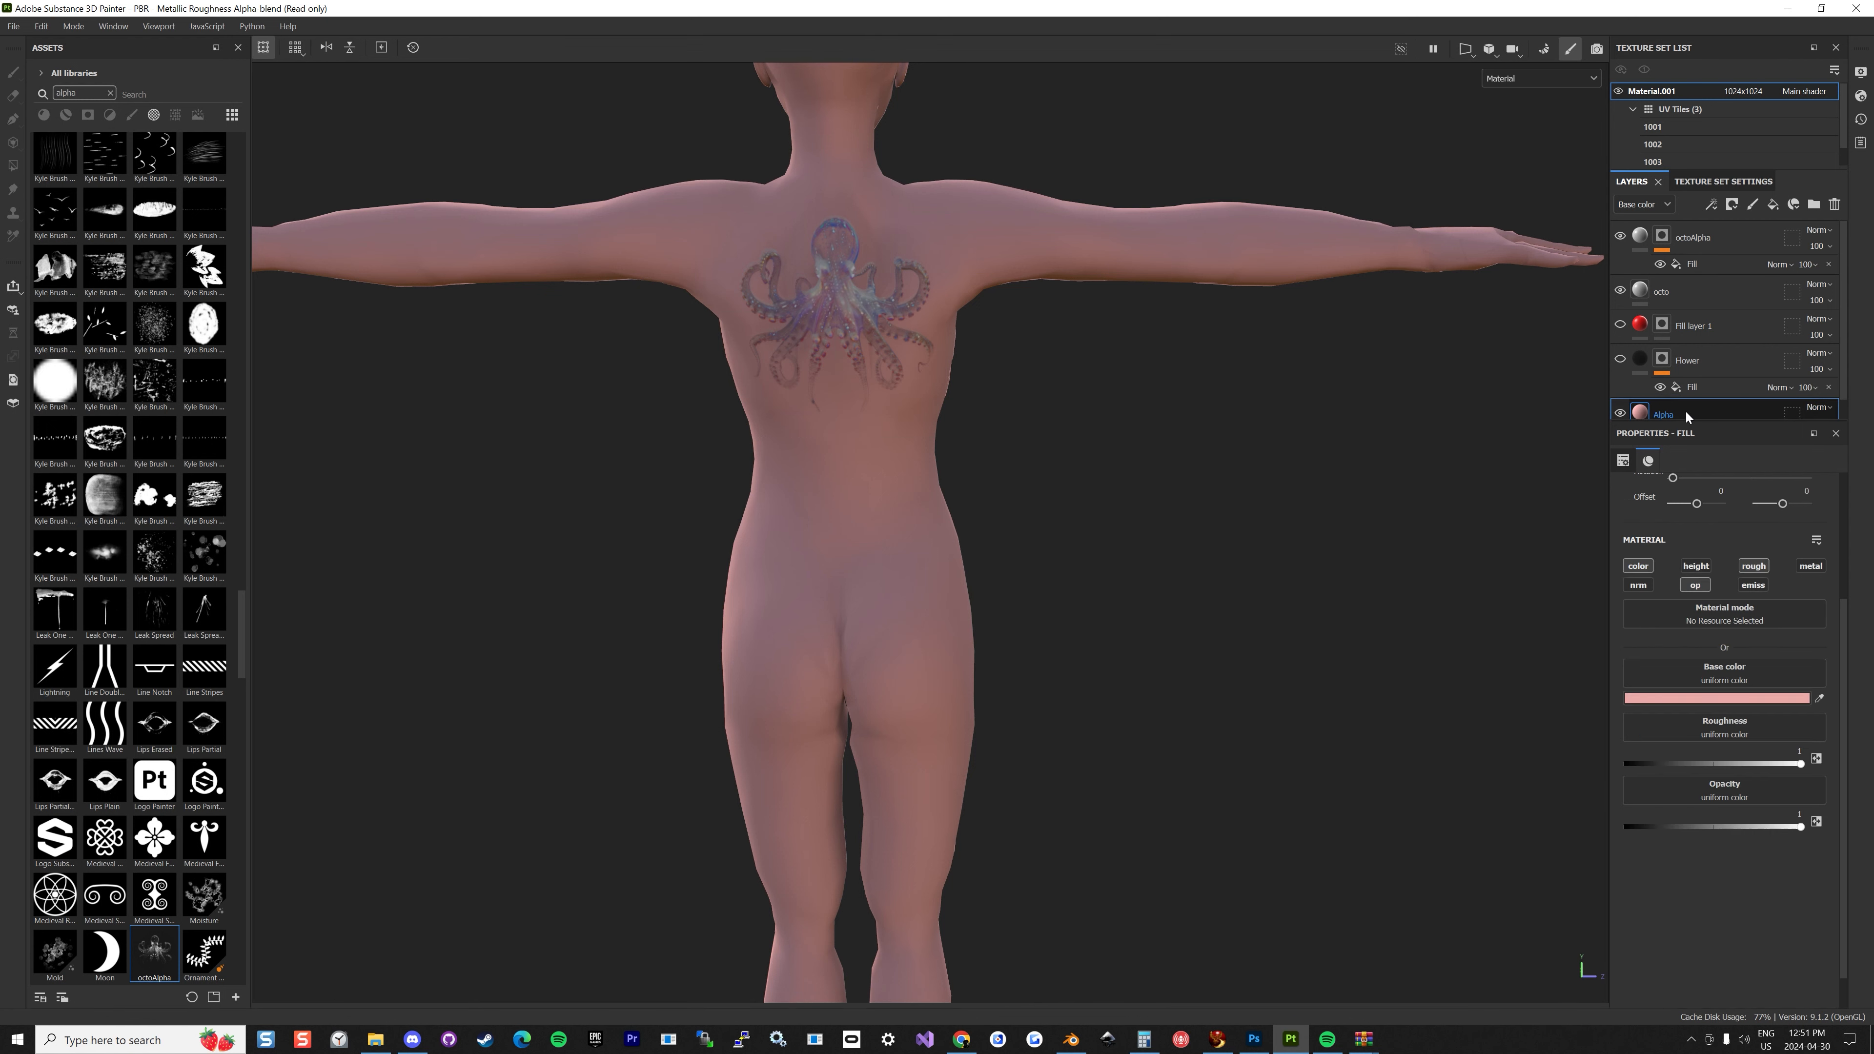
pyautogui.moveTo(1801, 825); pyautogui.dragTo(1546, 836)
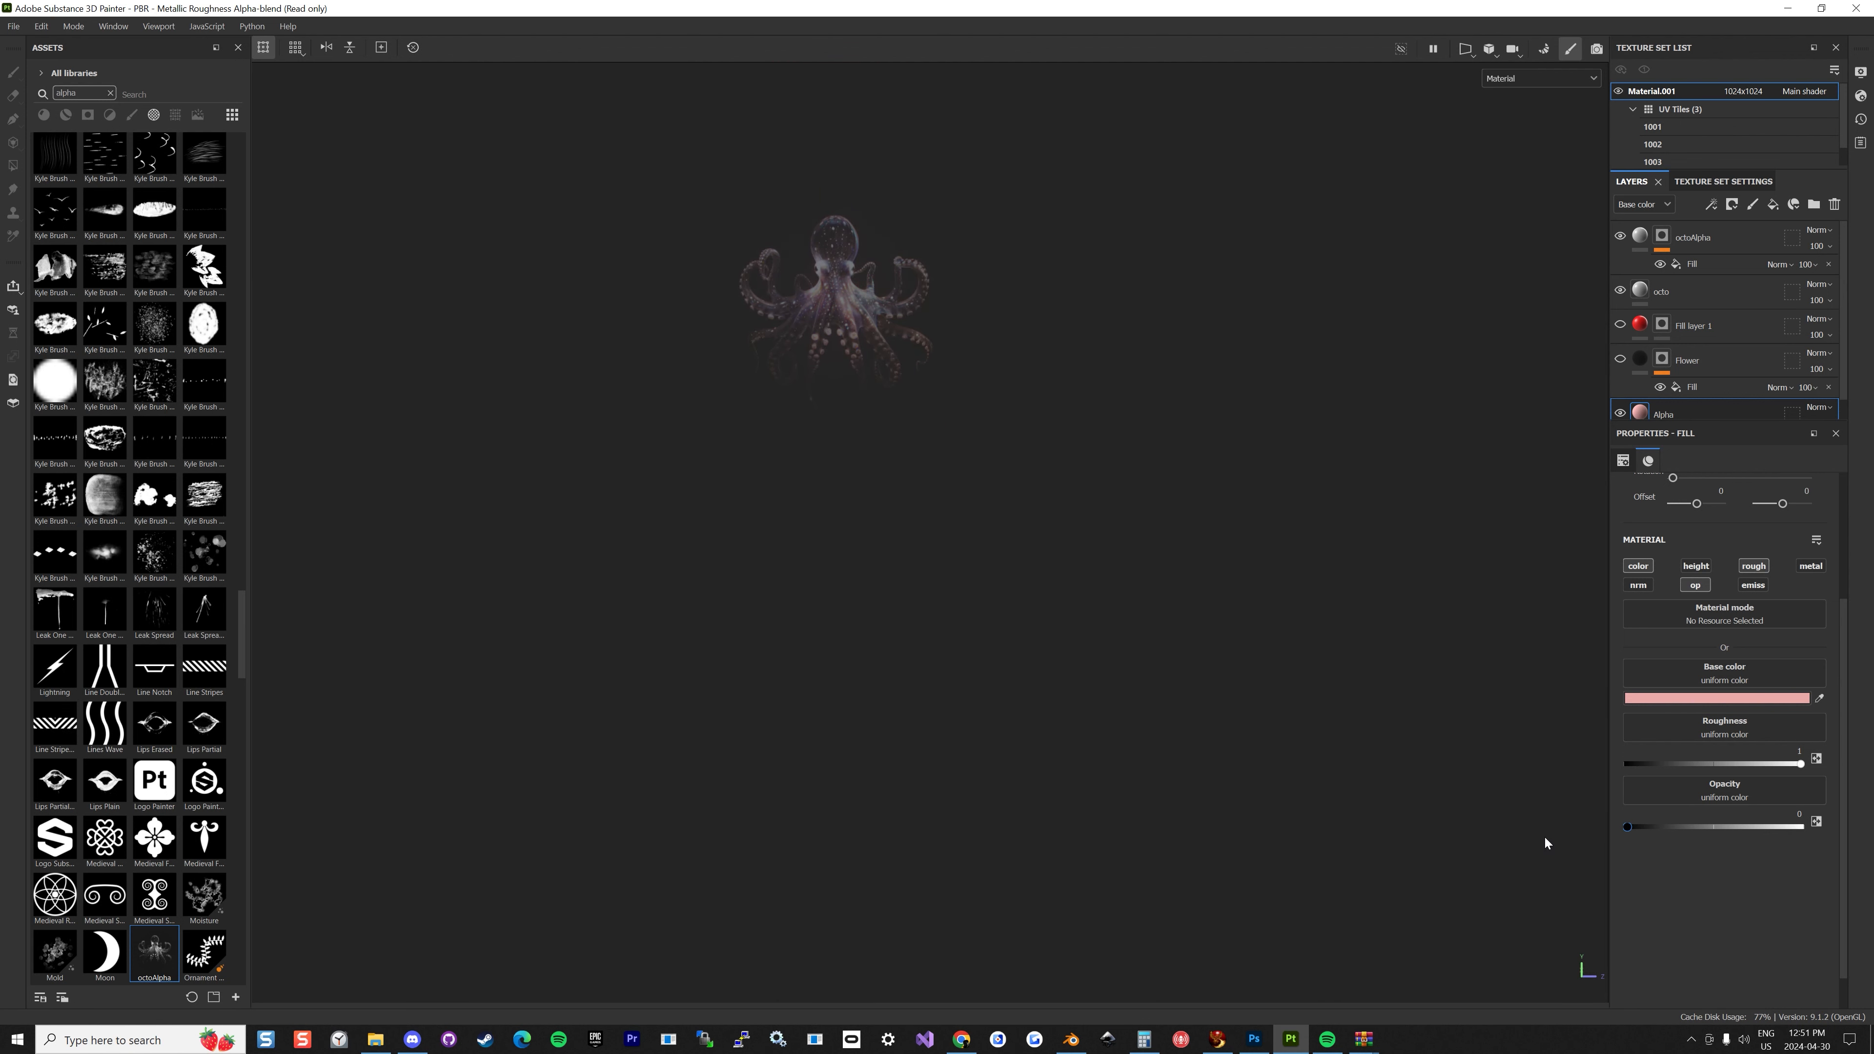
pyautogui.keyDown('alt'); pyautogui.moveTo(864, 433); pyautogui.dragTo(903, 308); pyautogui.keyUp('alt')
pyautogui.scroll(-3, 903, 312)
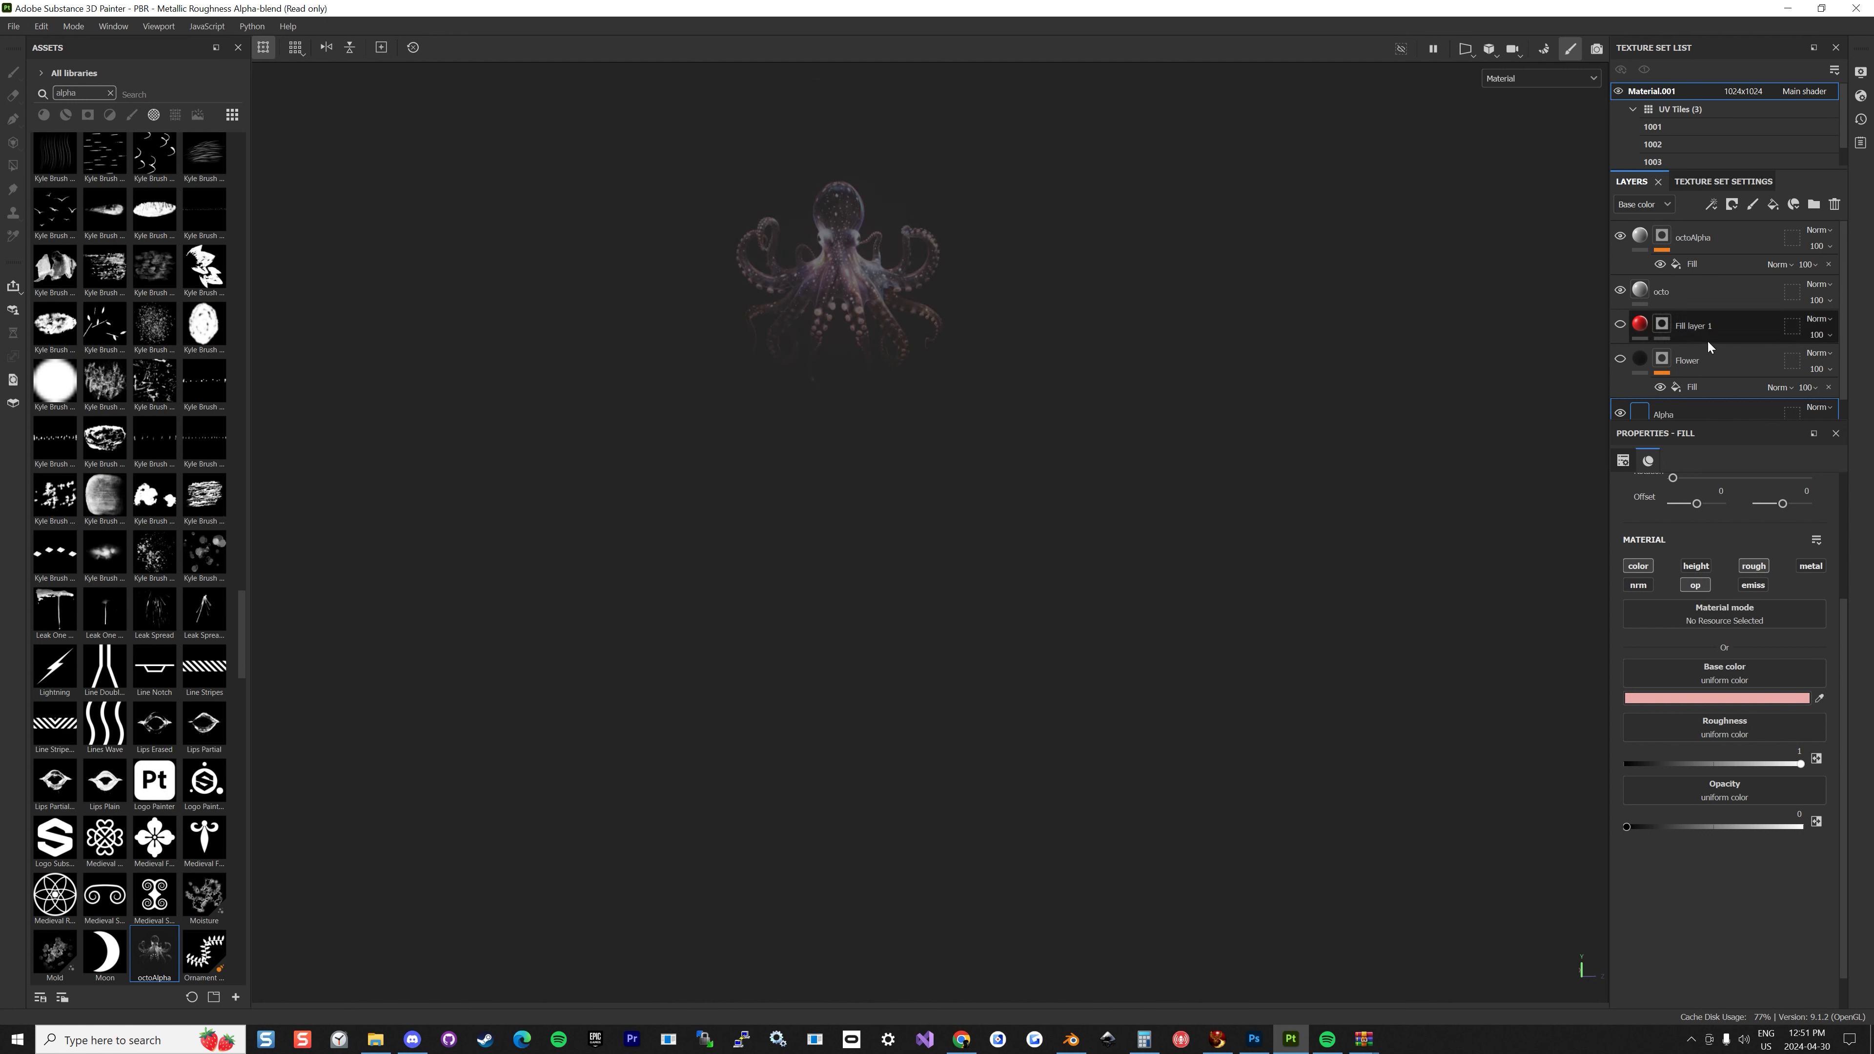
# Move the octo layer above the octoAlpha layer in the layer stack.
pyautogui.click(1720, 240)
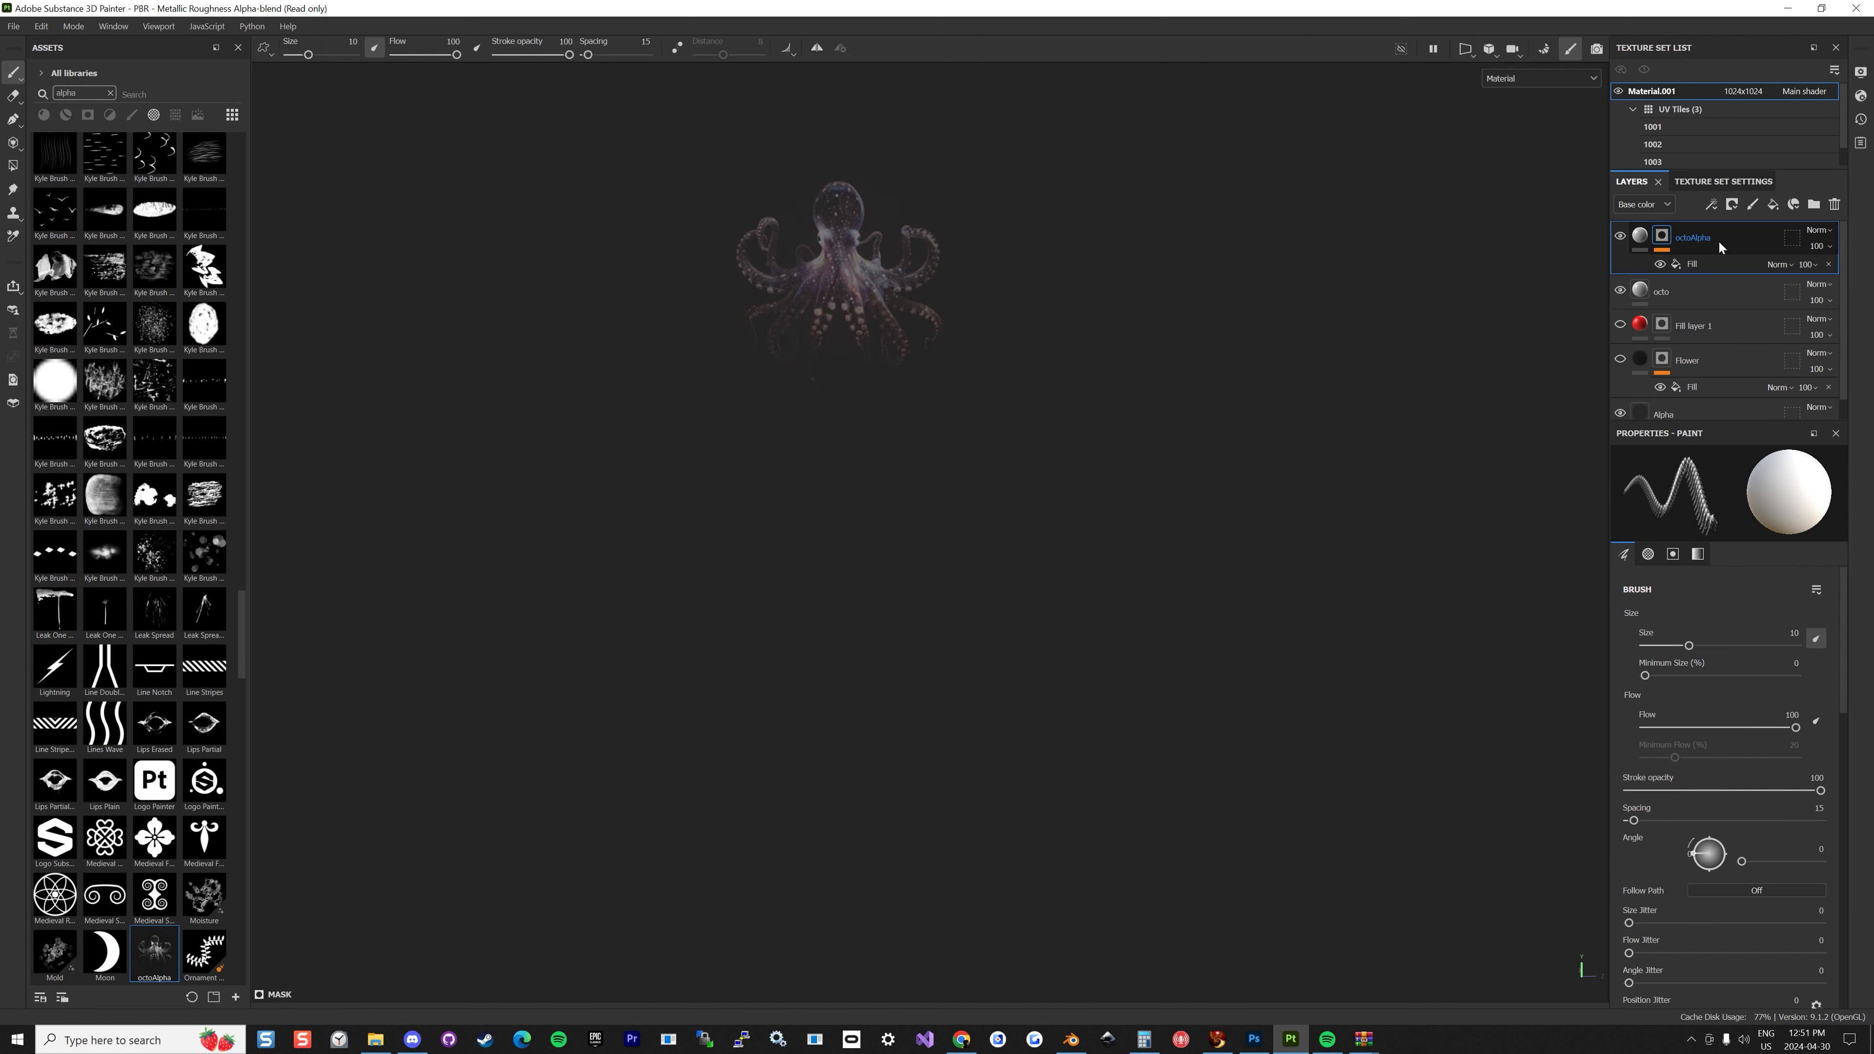
pyautogui.click(1717, 291)
pyautogui.moveTo(1712, 298); pyautogui.dragTo(1721, 245)
pyautogui.scroll(3, 952, 287)
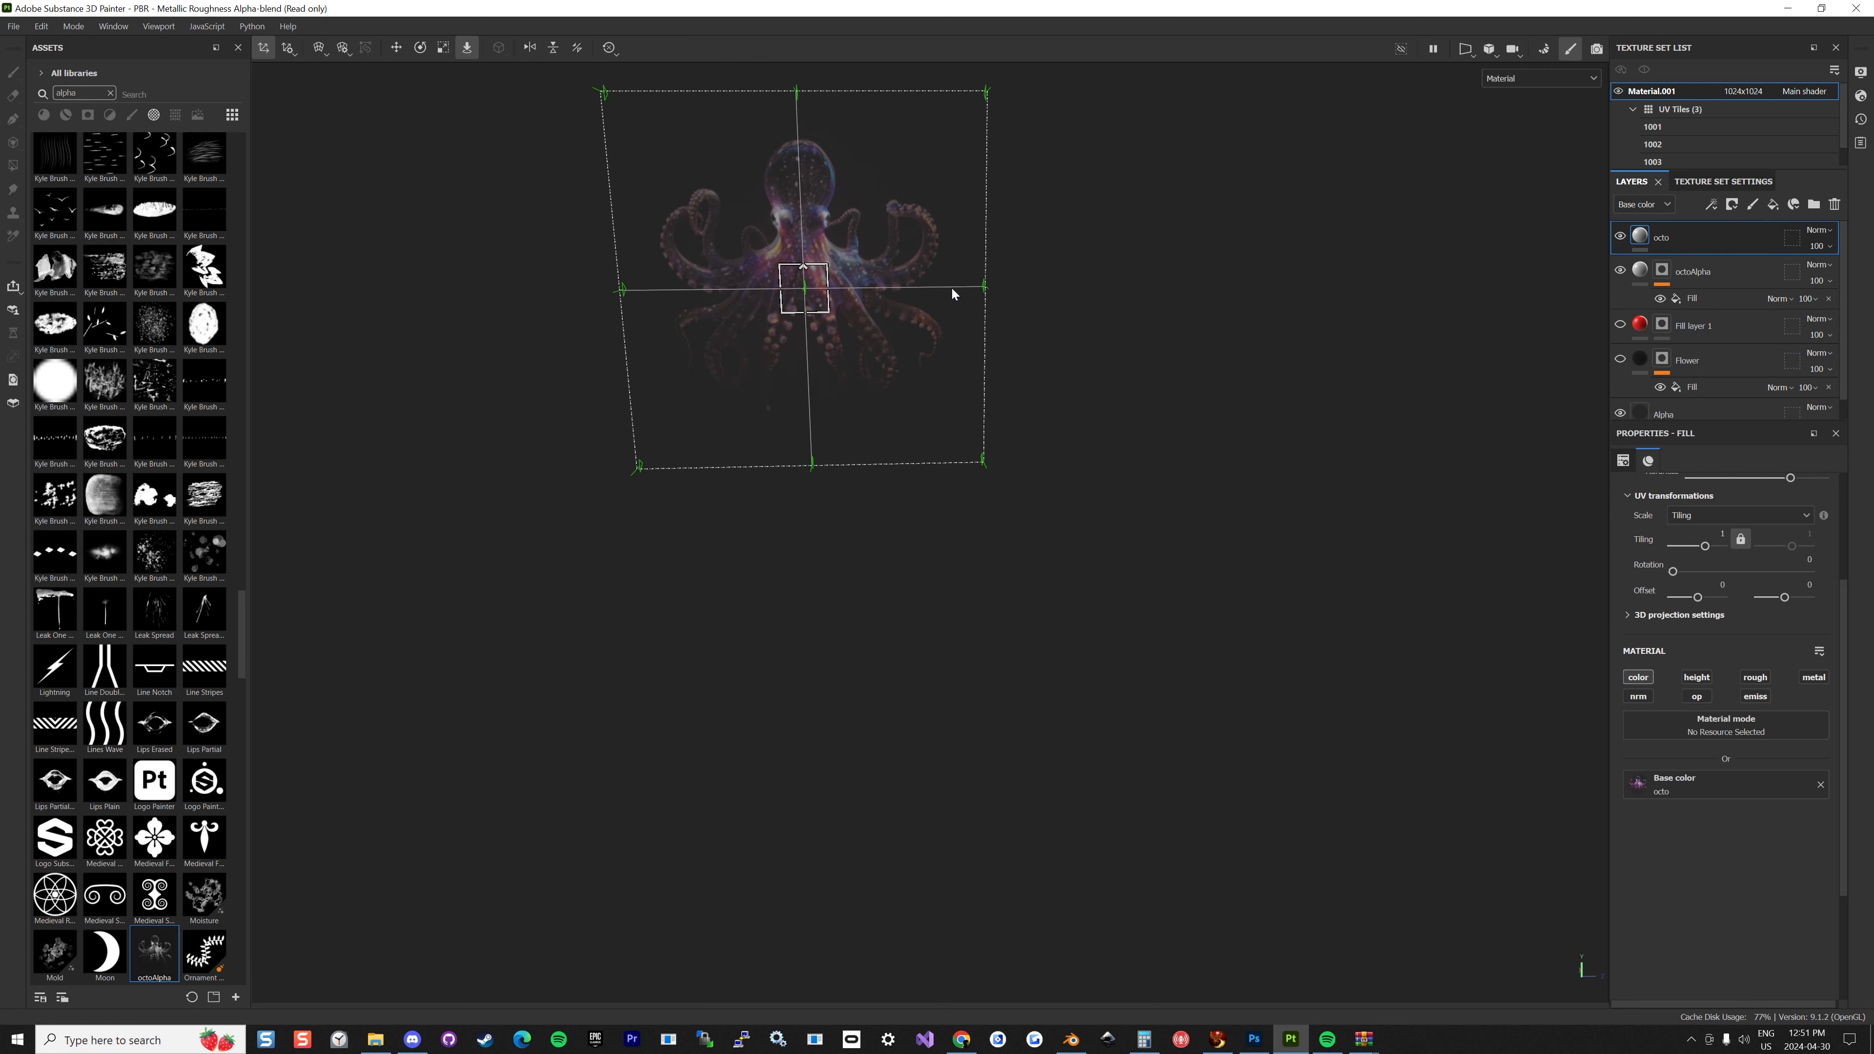
# Export the Material.001 texture tiles as 8-bit PNGs with the SL_Tattoo template to the Tattoo/Texture folder.
pyautogui.keyDown('alt'); pyautogui.moveTo(952, 287); pyautogui.dragTo(1031, 245); pyautogui.keyUp('alt')
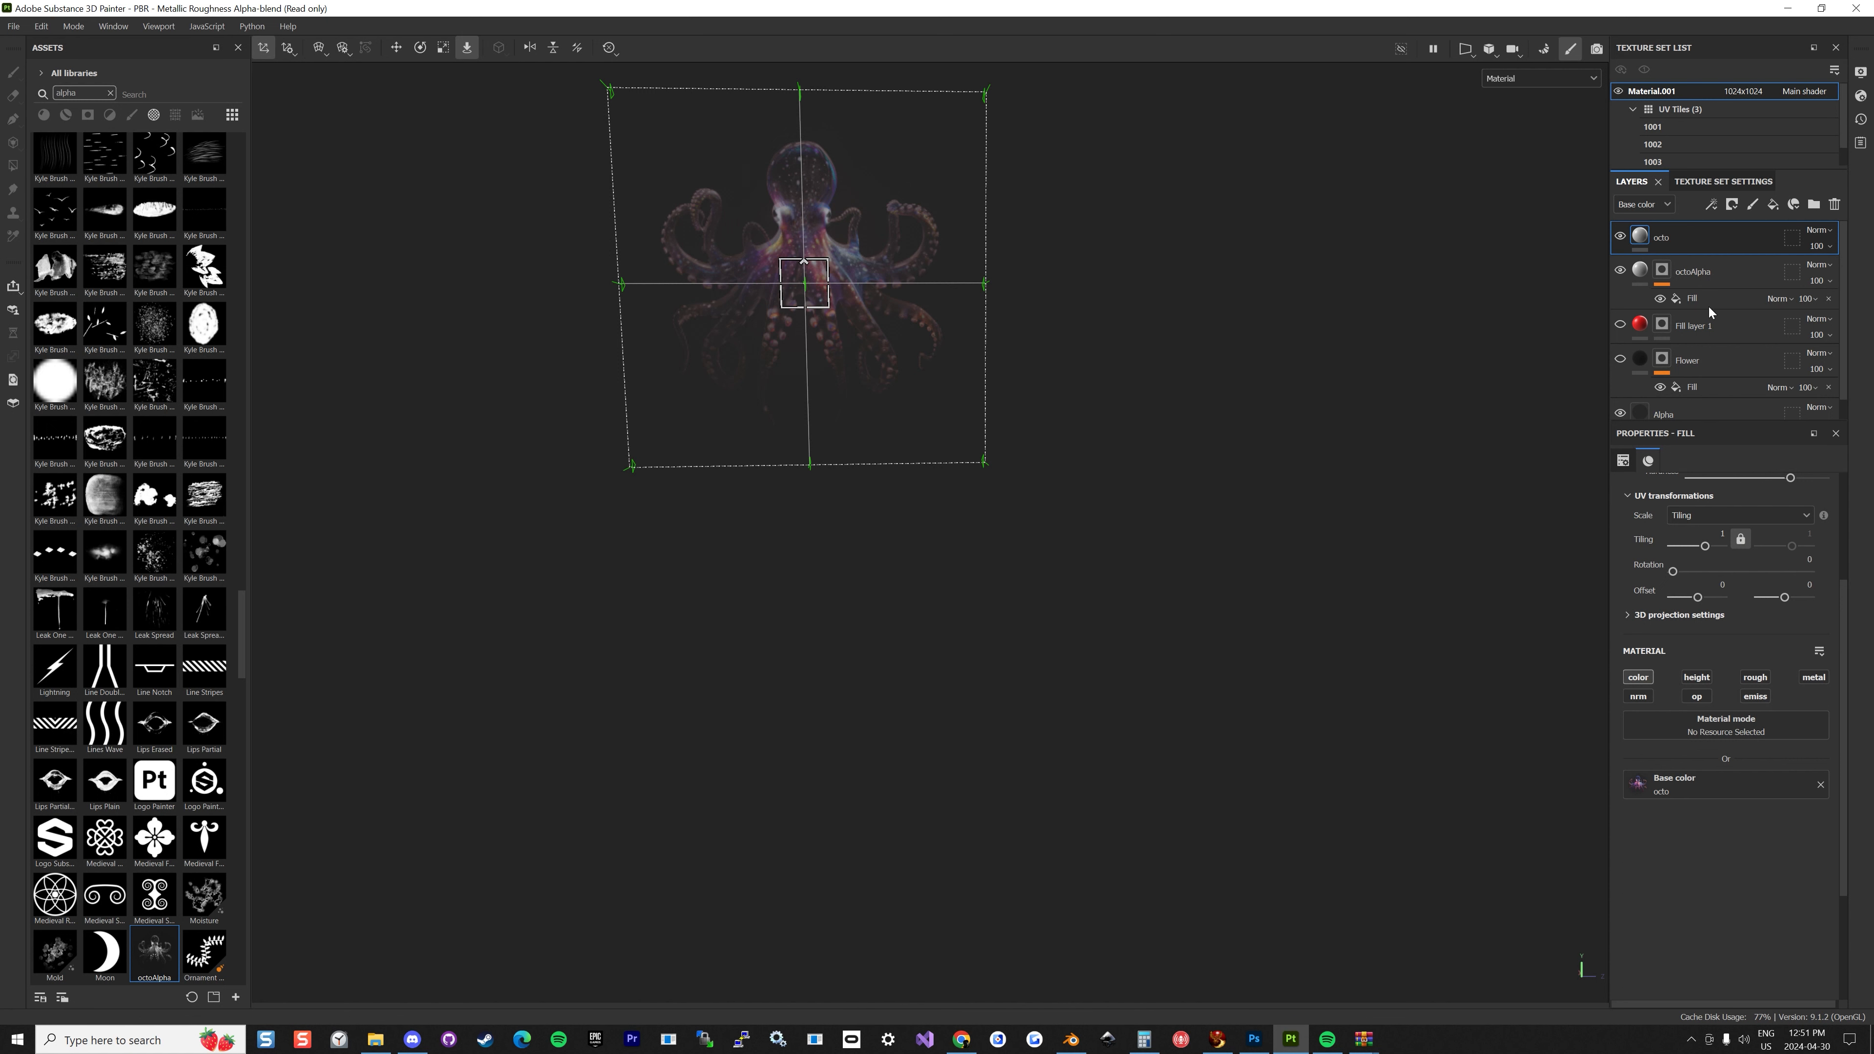
pyautogui.keyDown('alt'); pyautogui.moveTo(996, 220); pyautogui.dragTo(1056, 237); pyautogui.keyUp('alt')
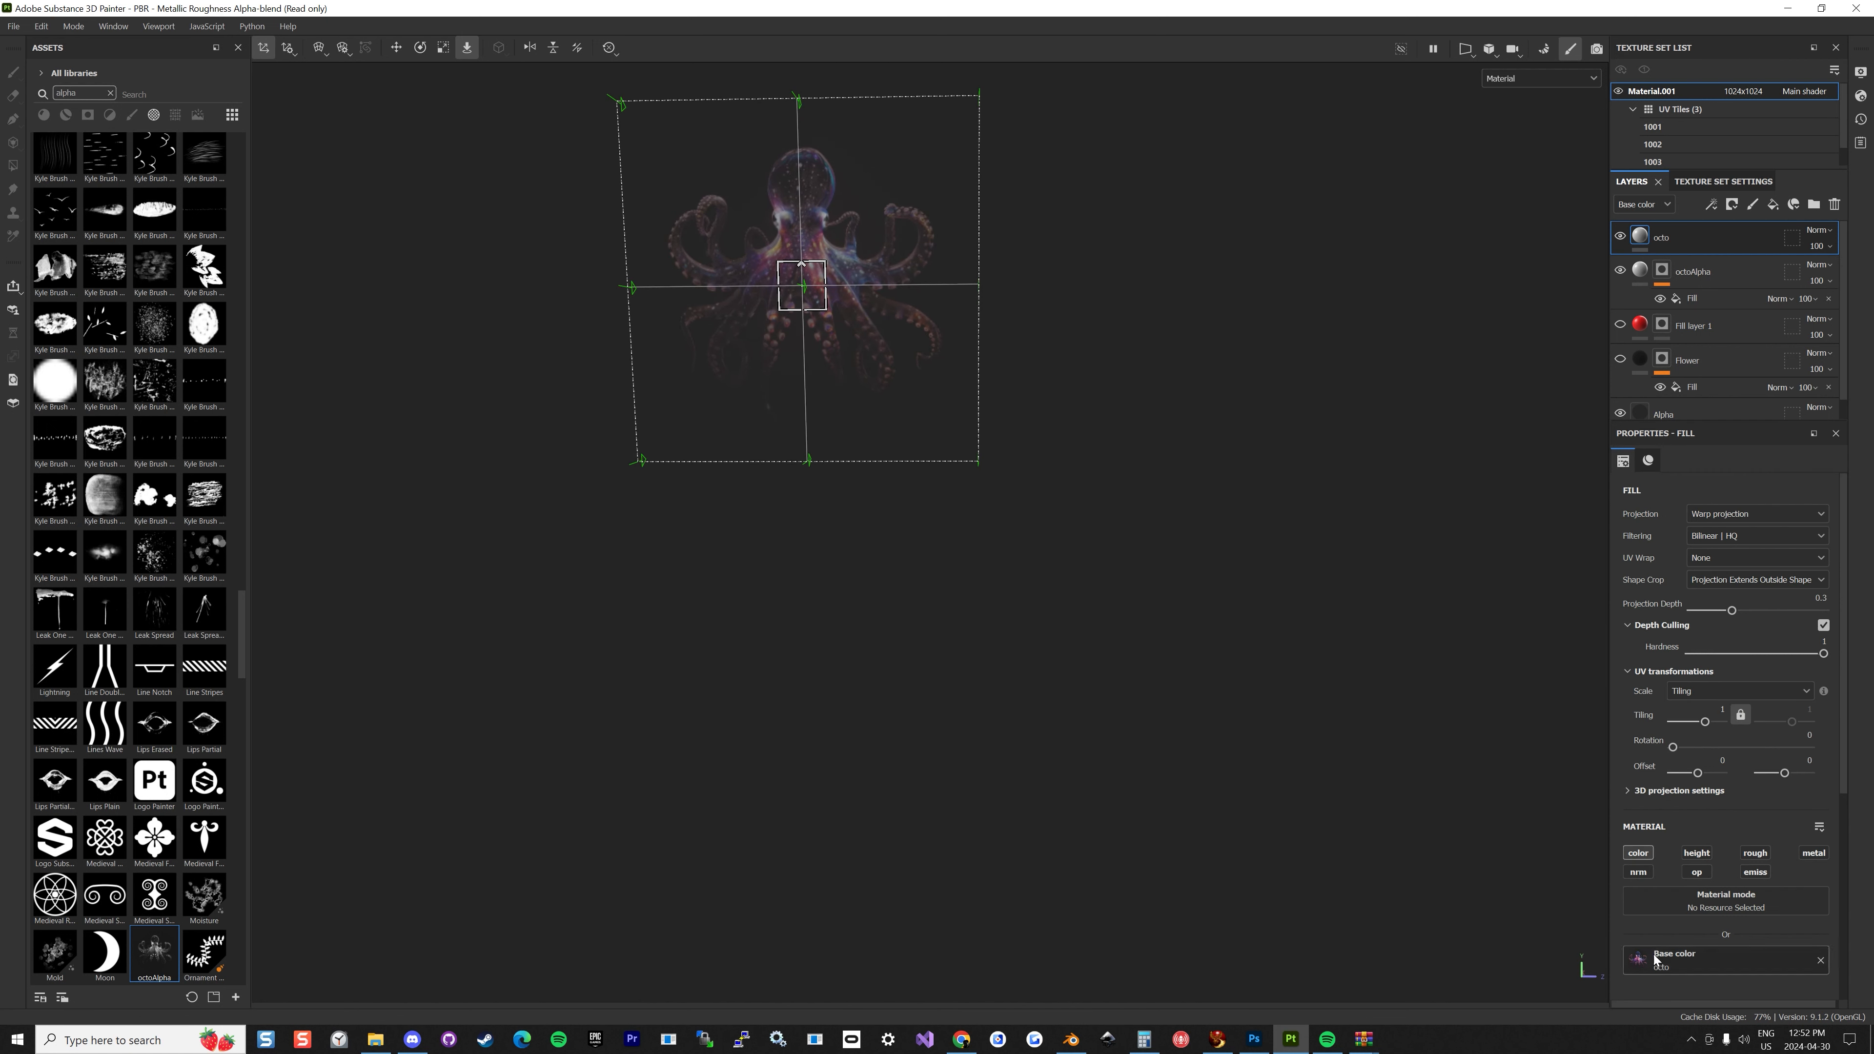
pyautogui.click(13, 26)
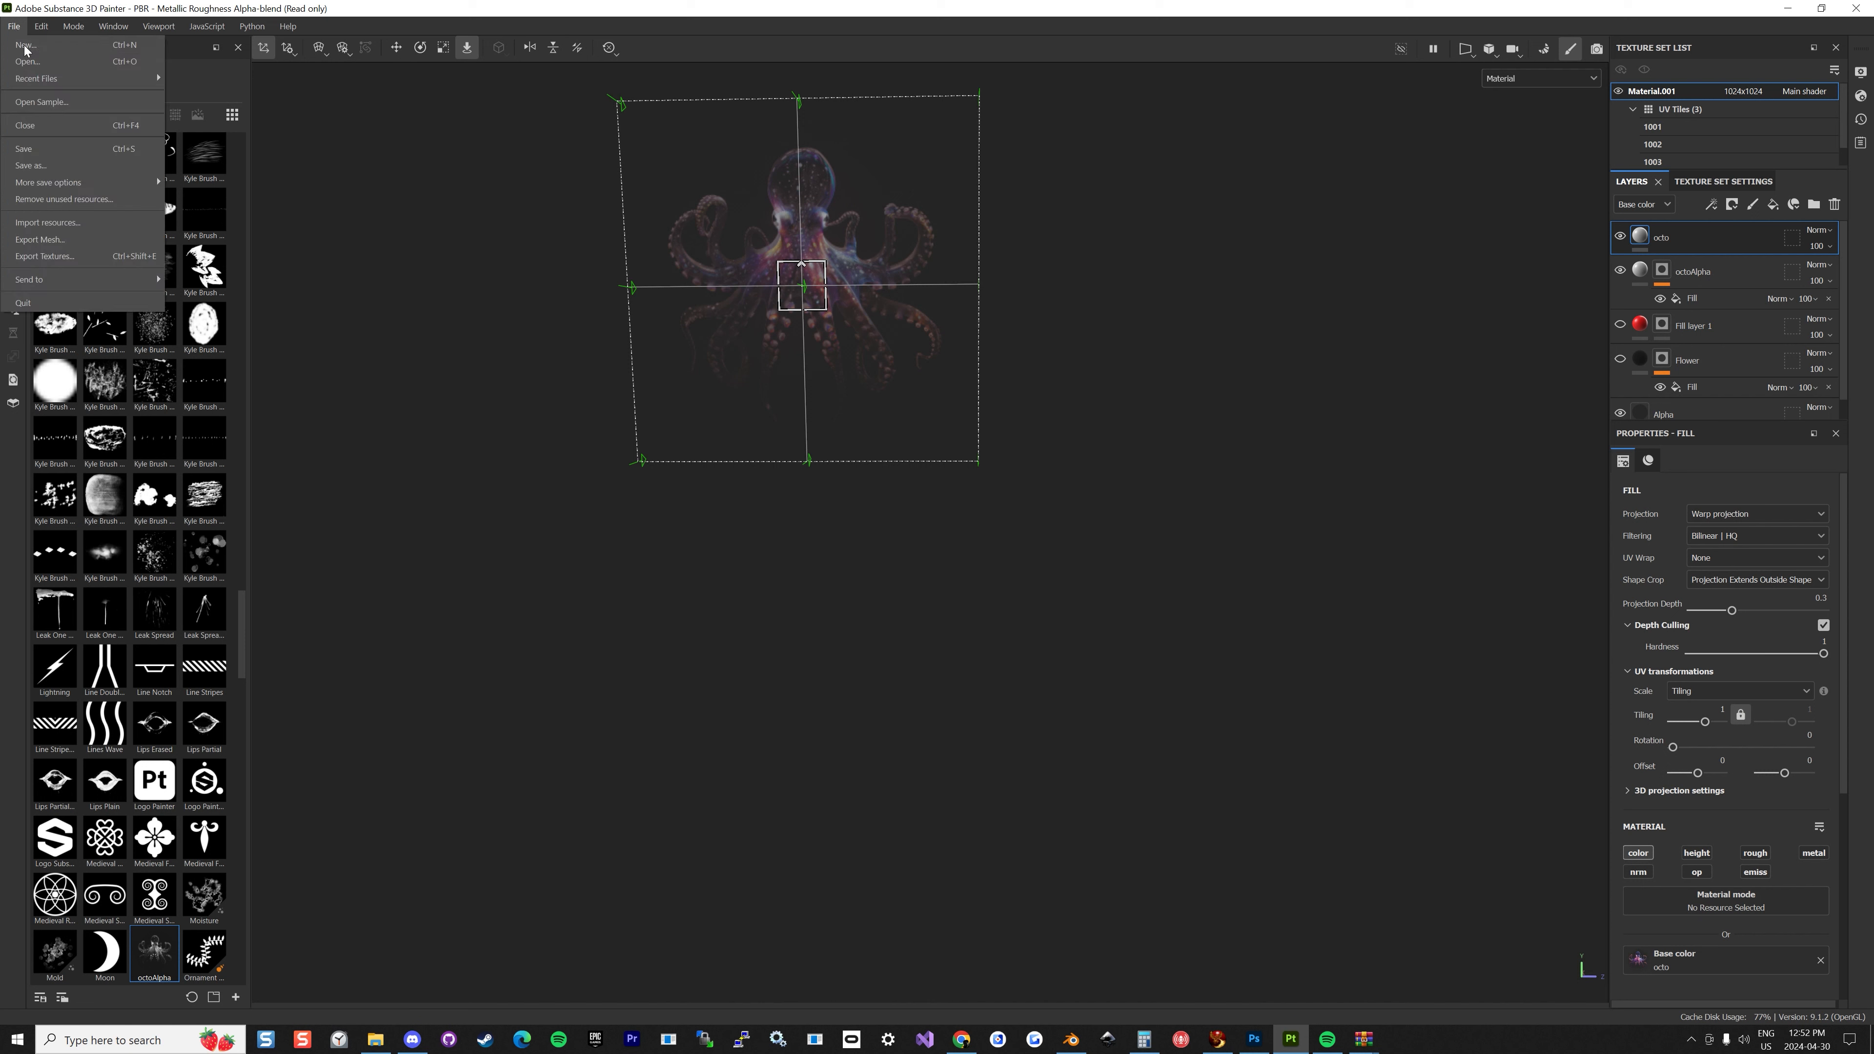
pyautogui.click(79, 253)
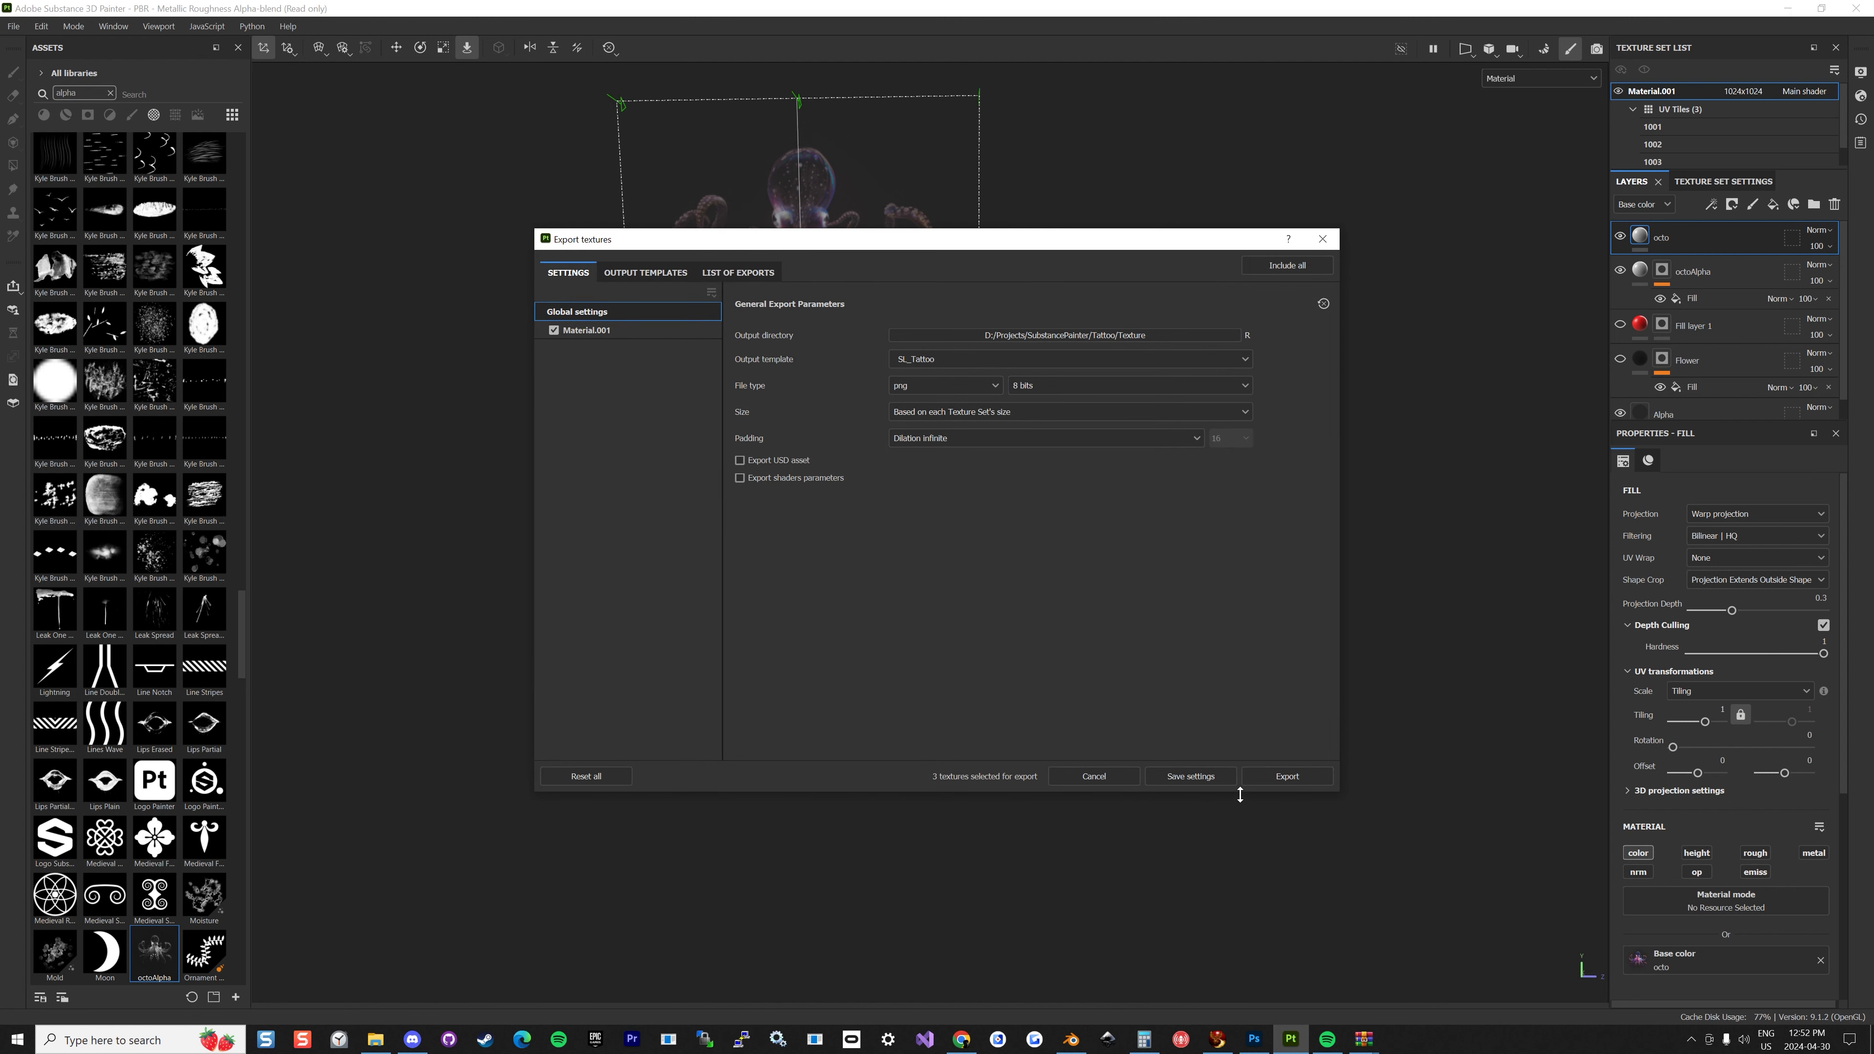
pyautogui.click(1269, 777)
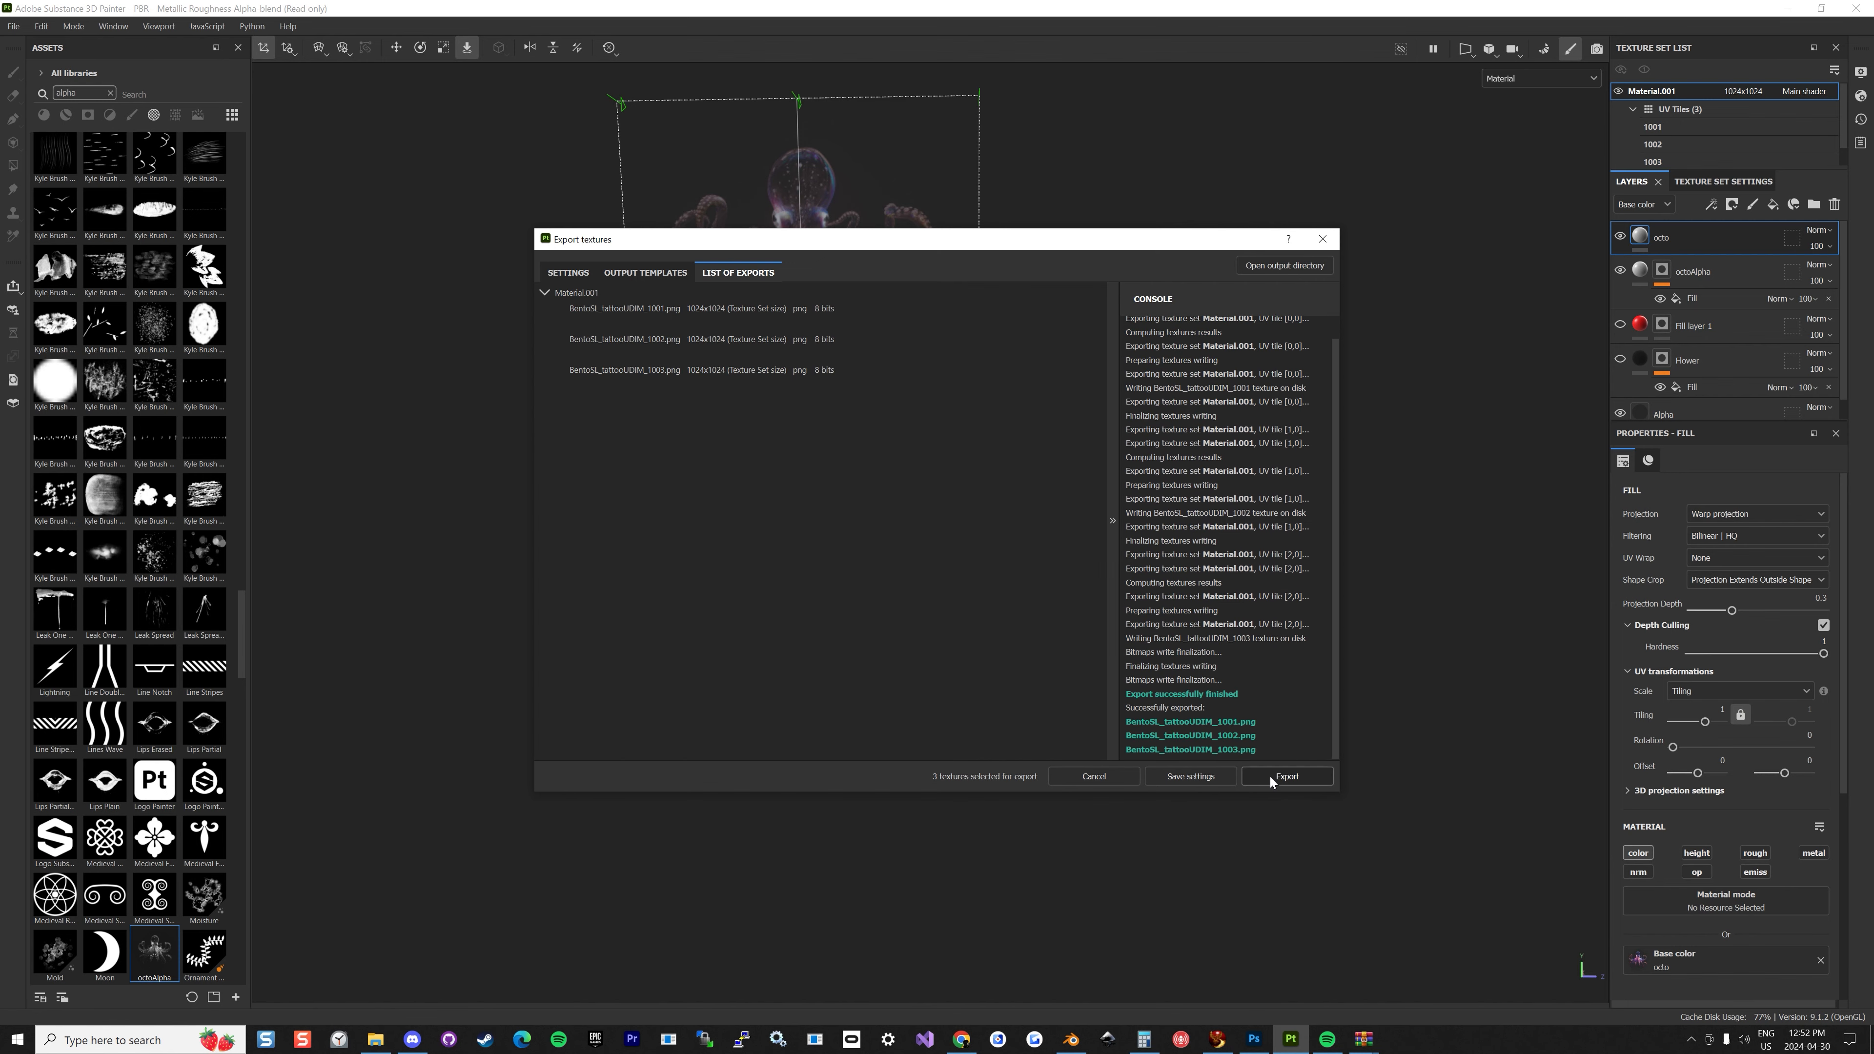
# Switch to Firestorm and upload BentoSL_tattooUDIM_1002.png as an image, keeping its name.
pyautogui.click(1217, 1040)
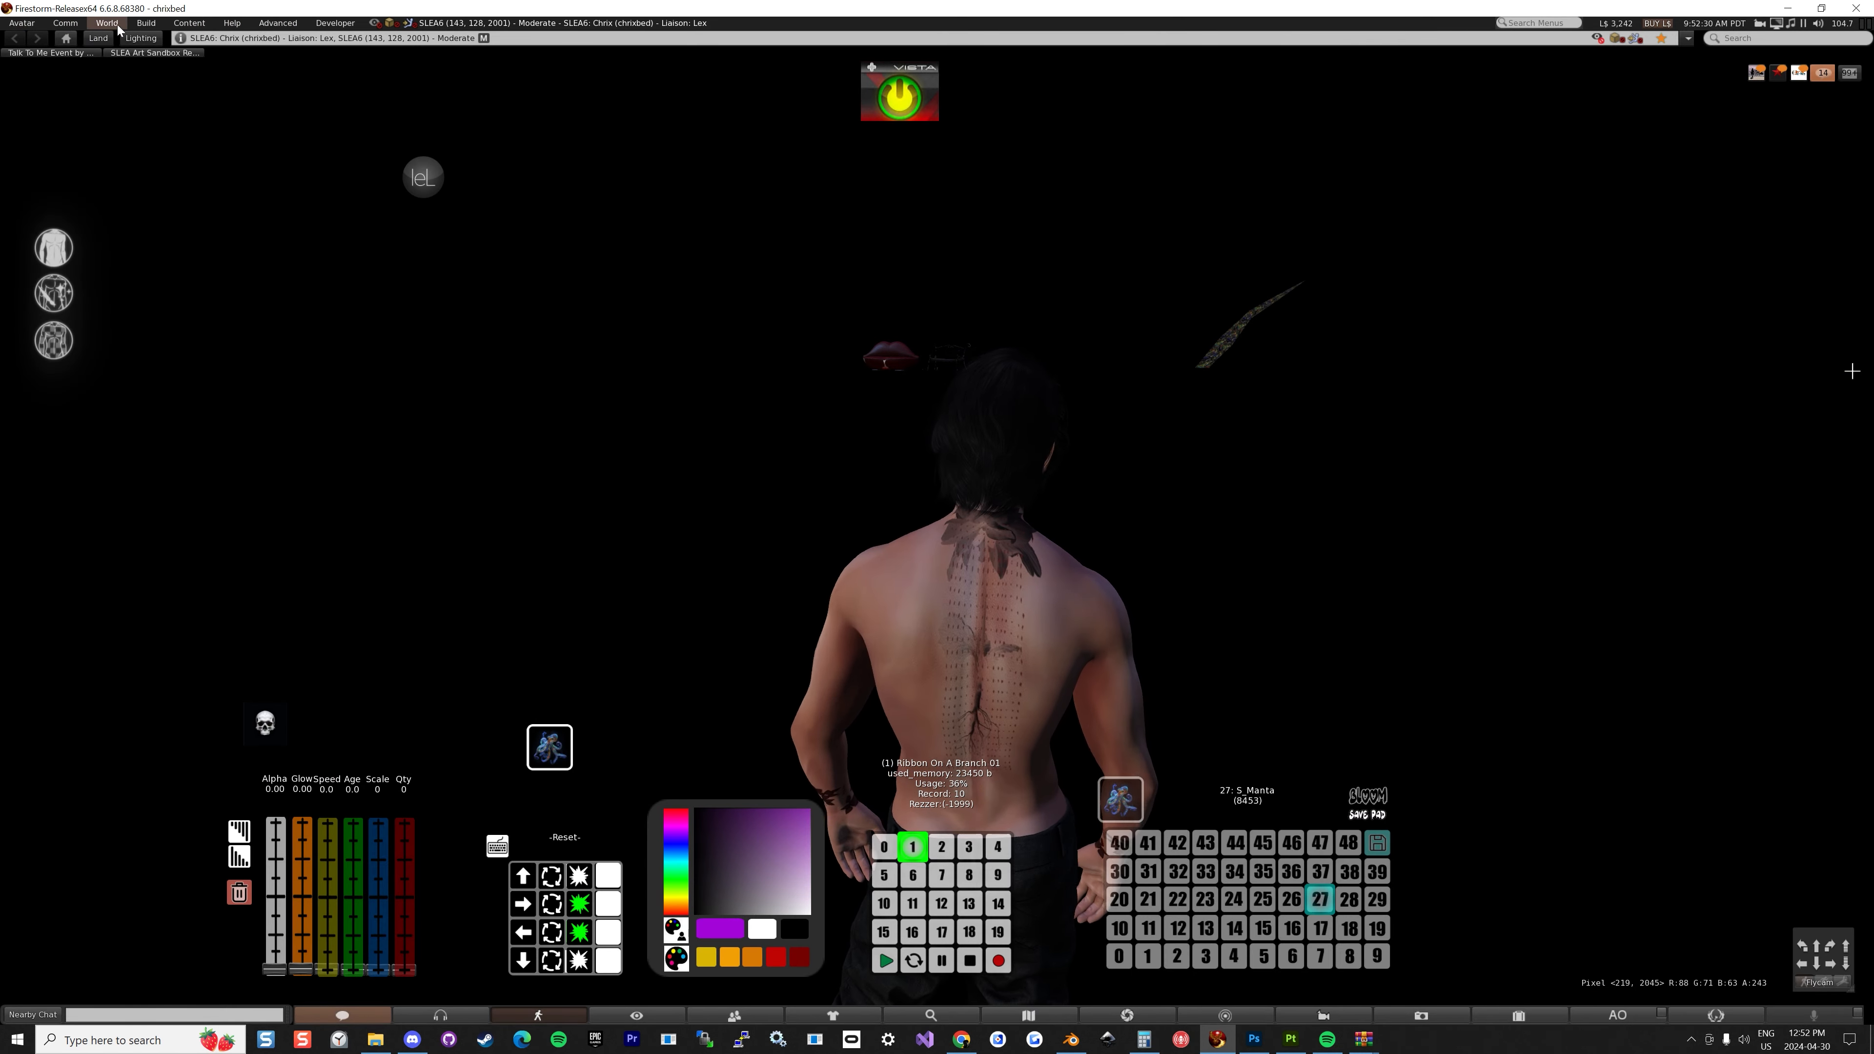
pyautogui.click(146, 23)
pyautogui.moveTo(170, 210)
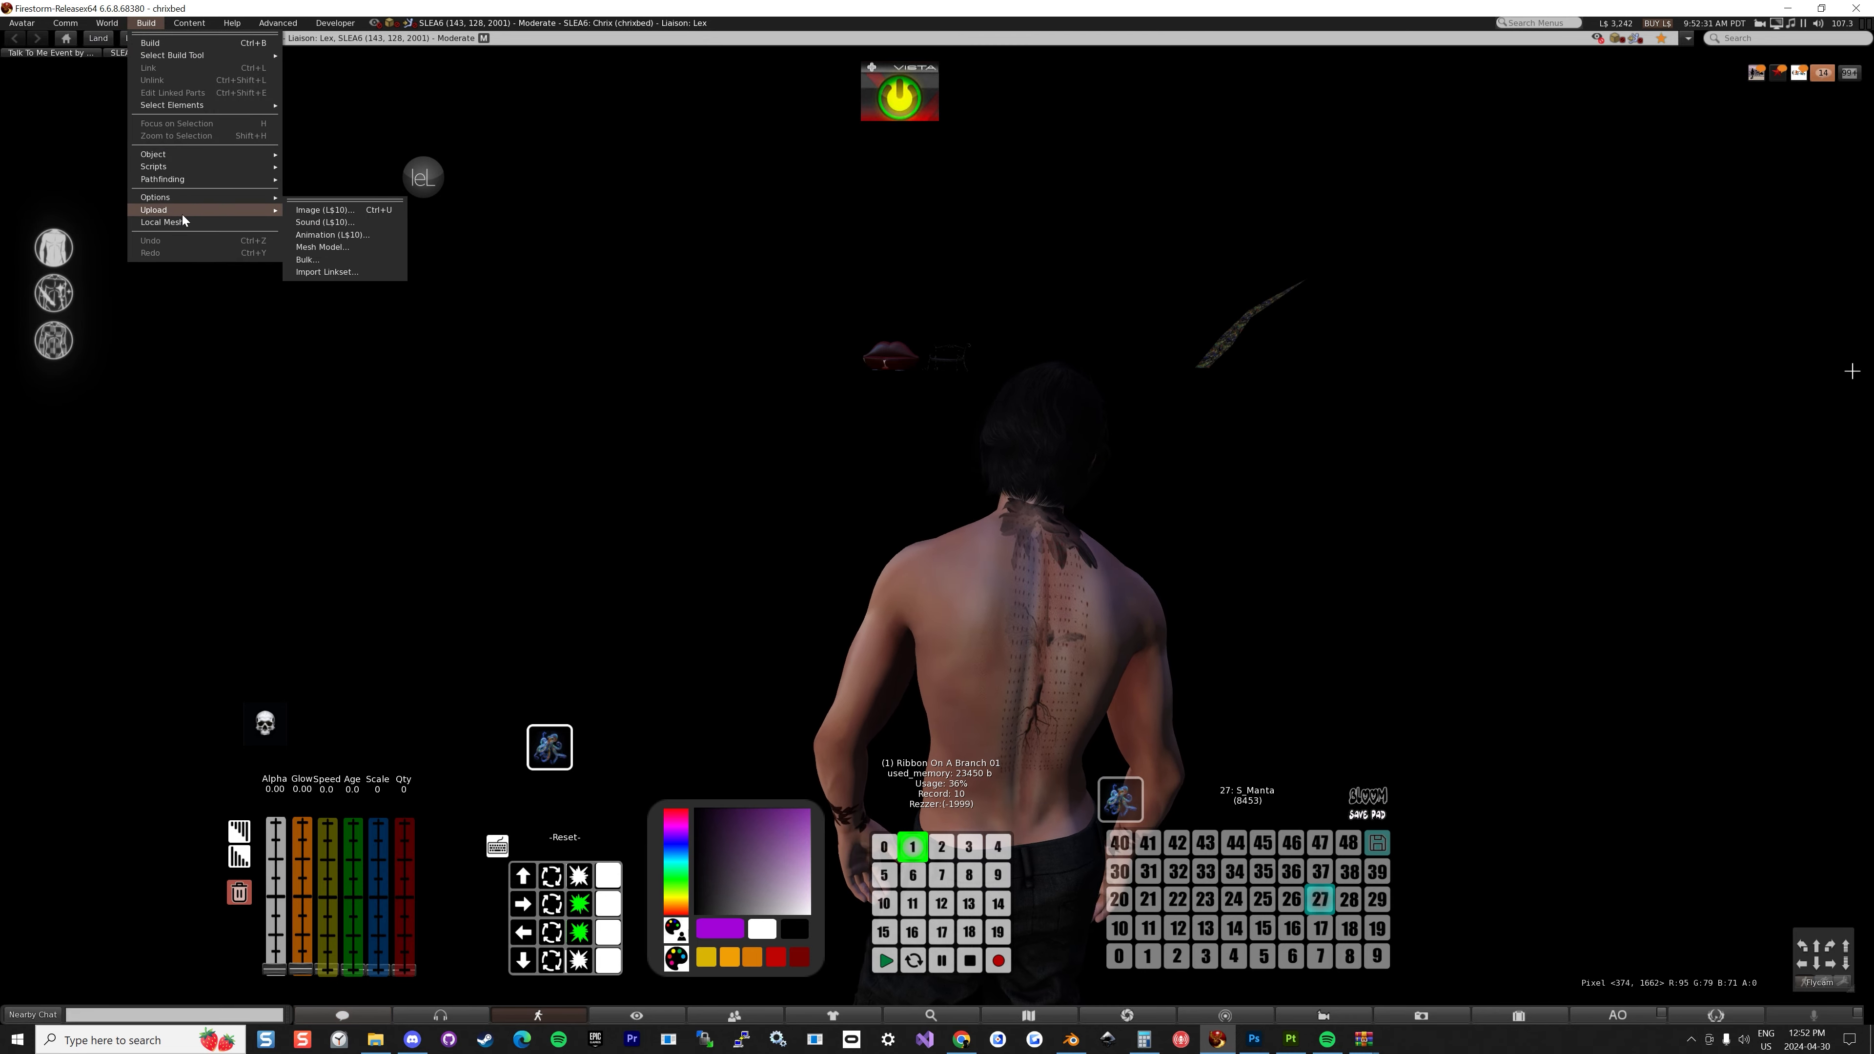
pyautogui.click(347, 210)
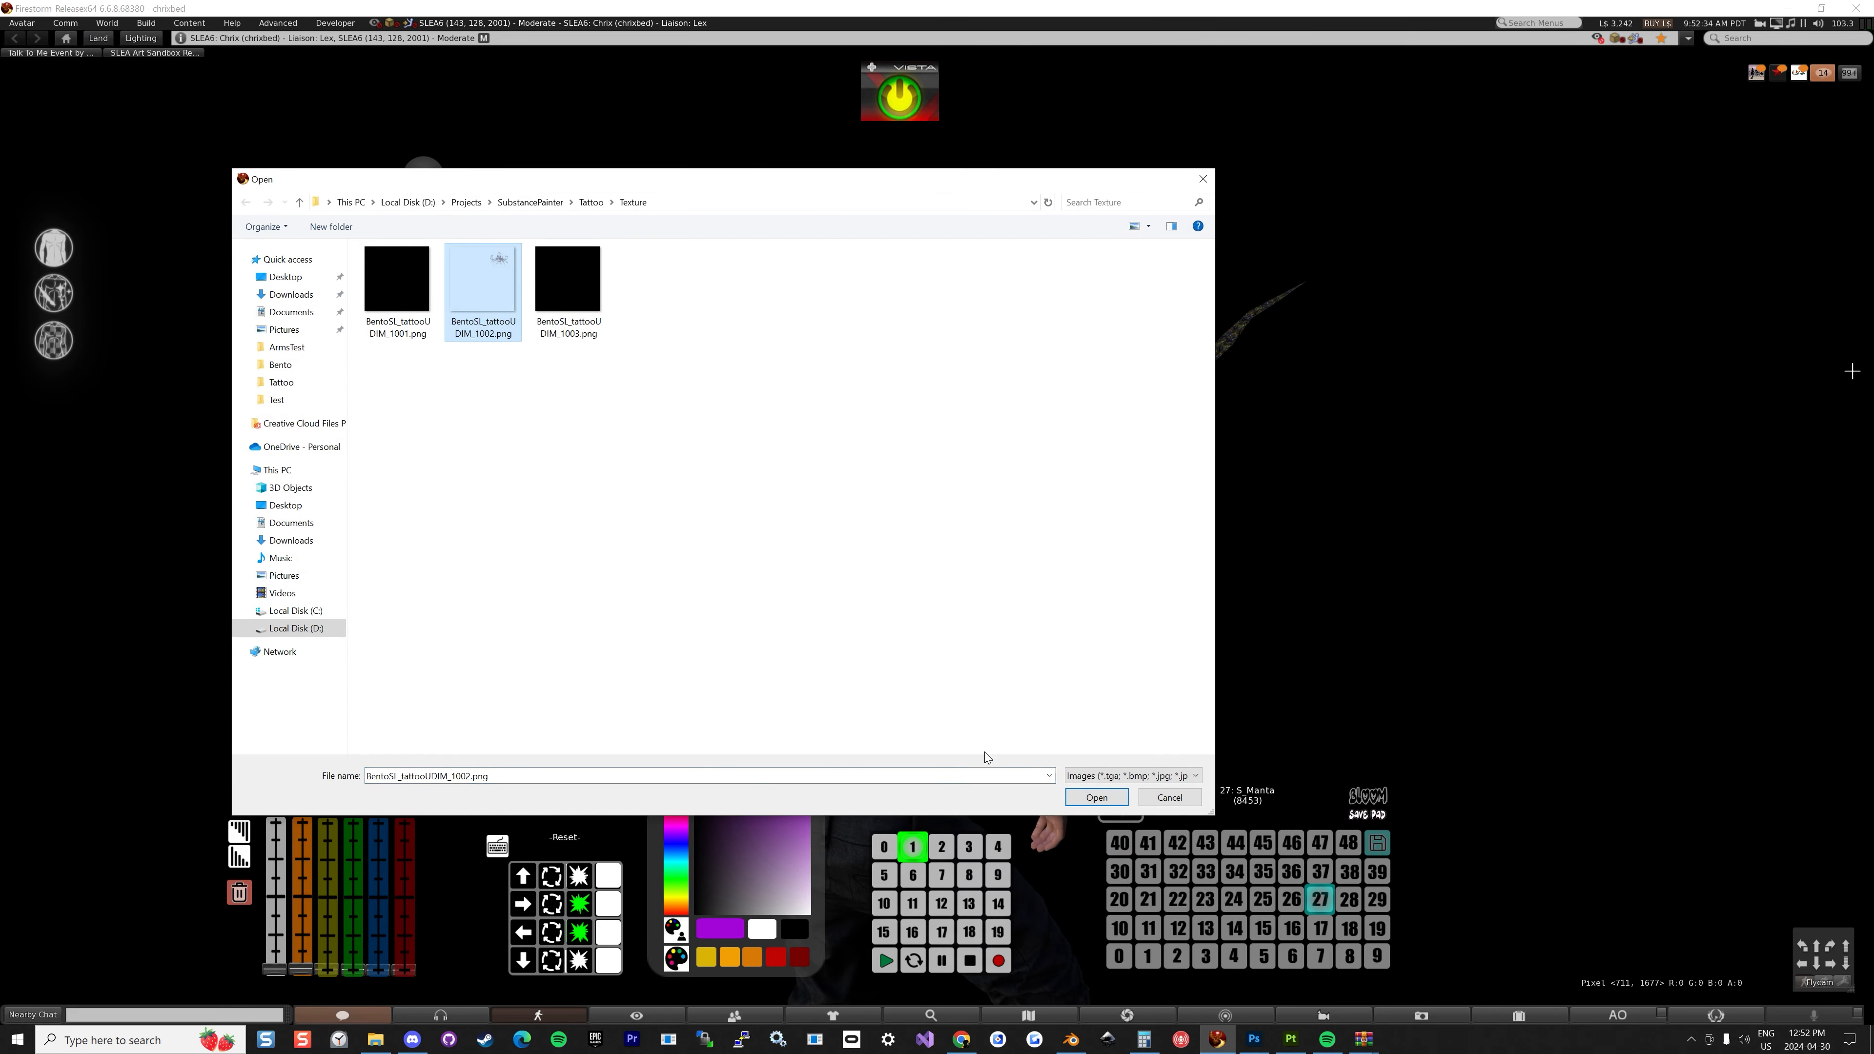
pyautogui.click(1096, 797)
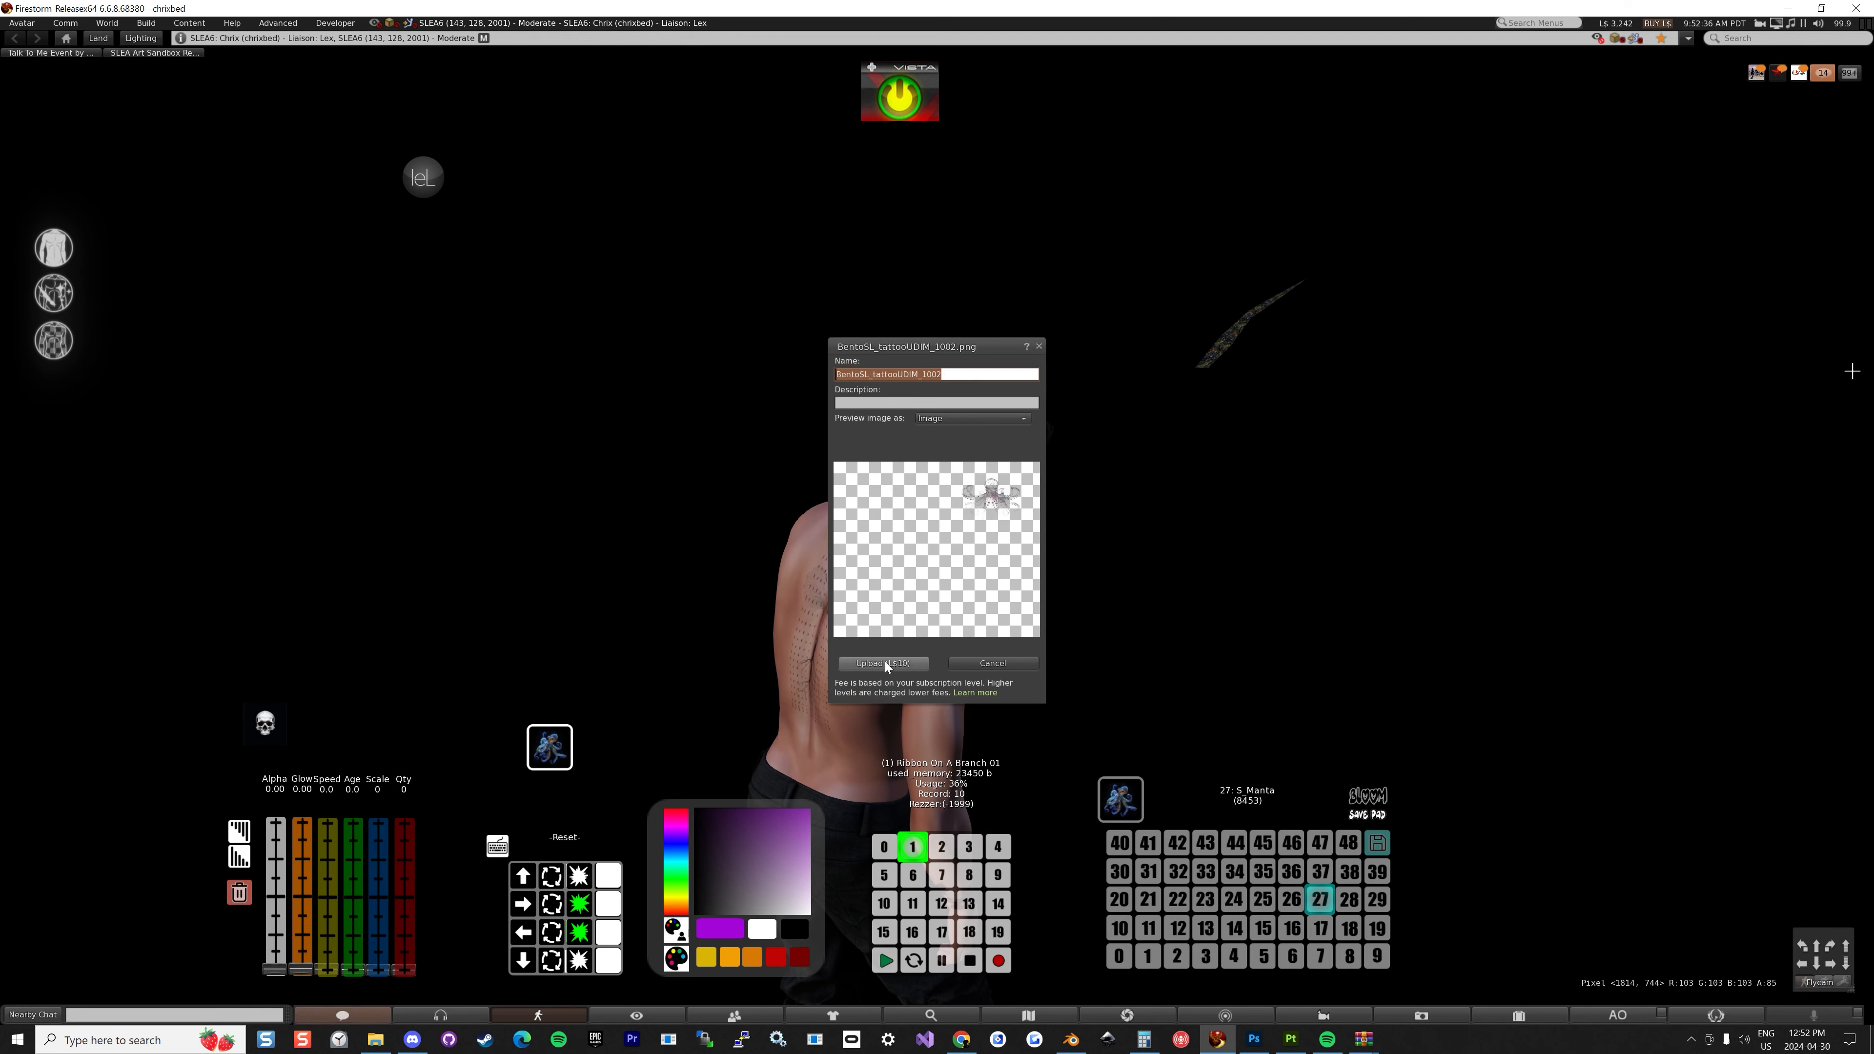
pyautogui.click(885, 663)
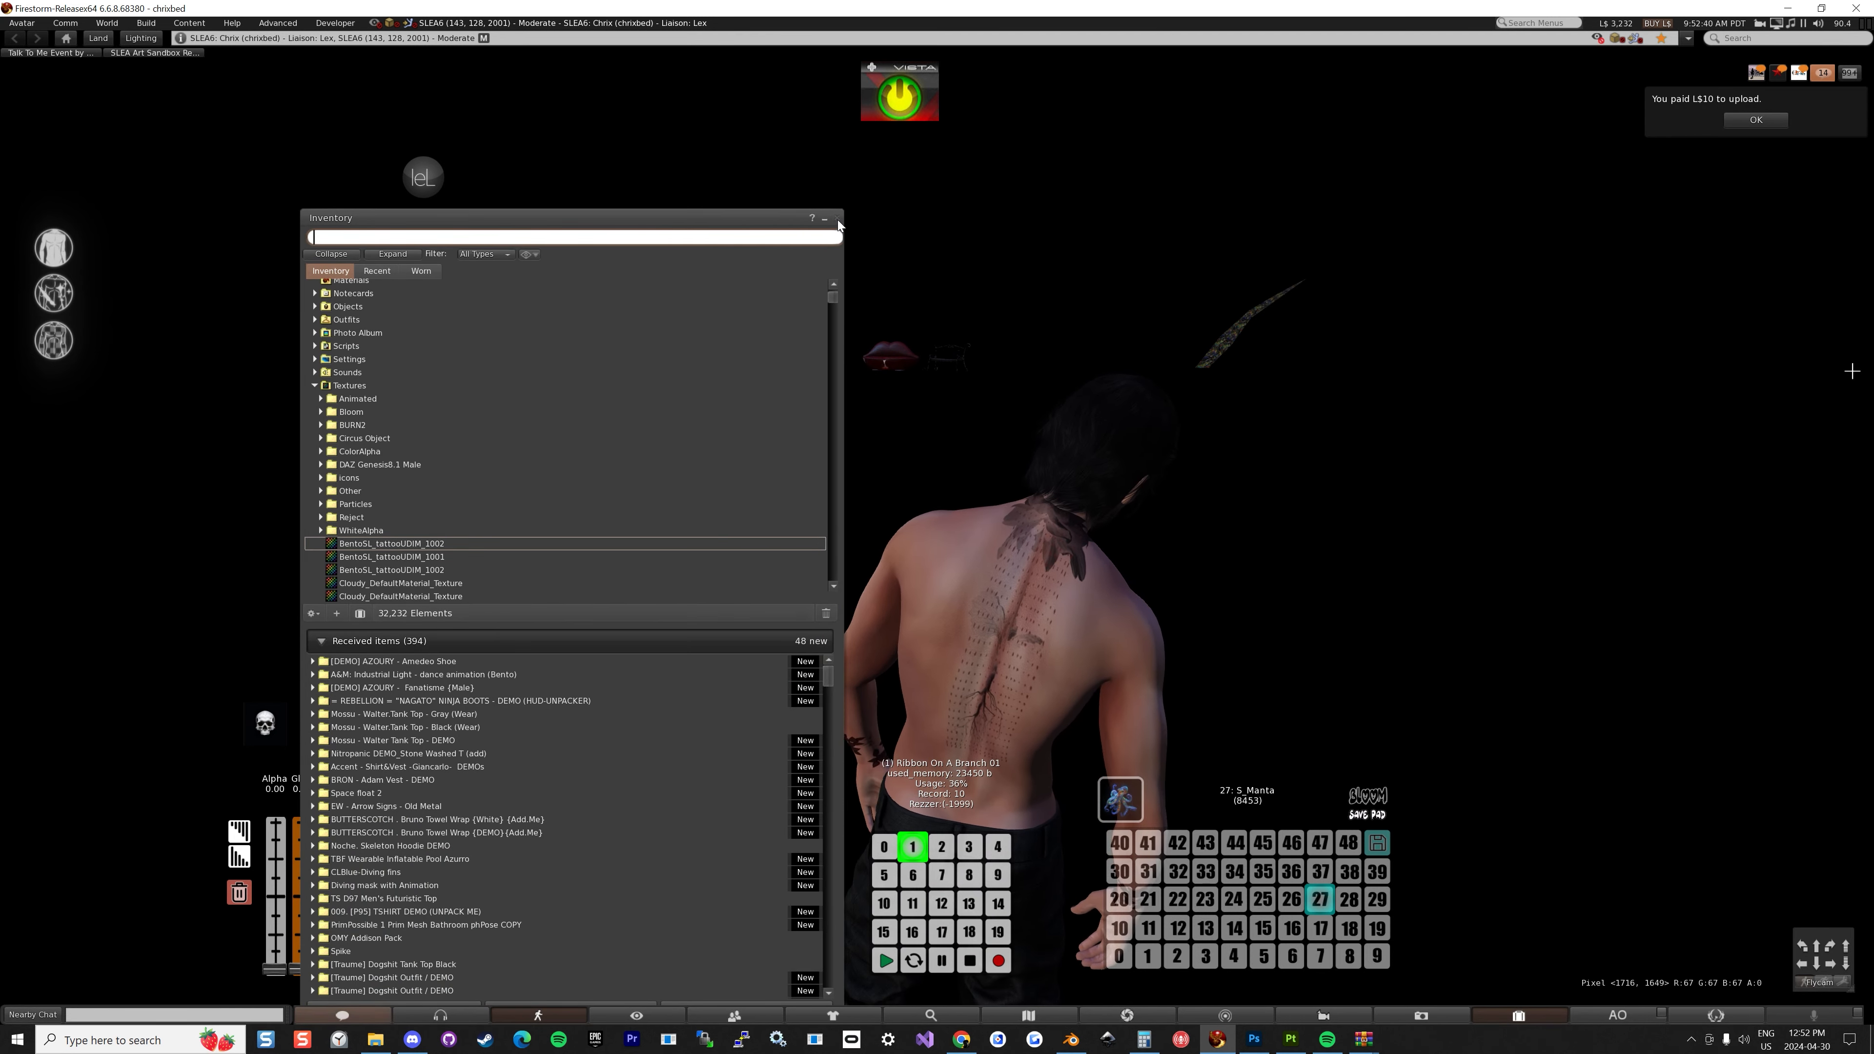
pyautogui.click(837, 218)
# Open the worn FlowerBack tattoo from the inventory for editing.
pyautogui.rightClick(941, 614)
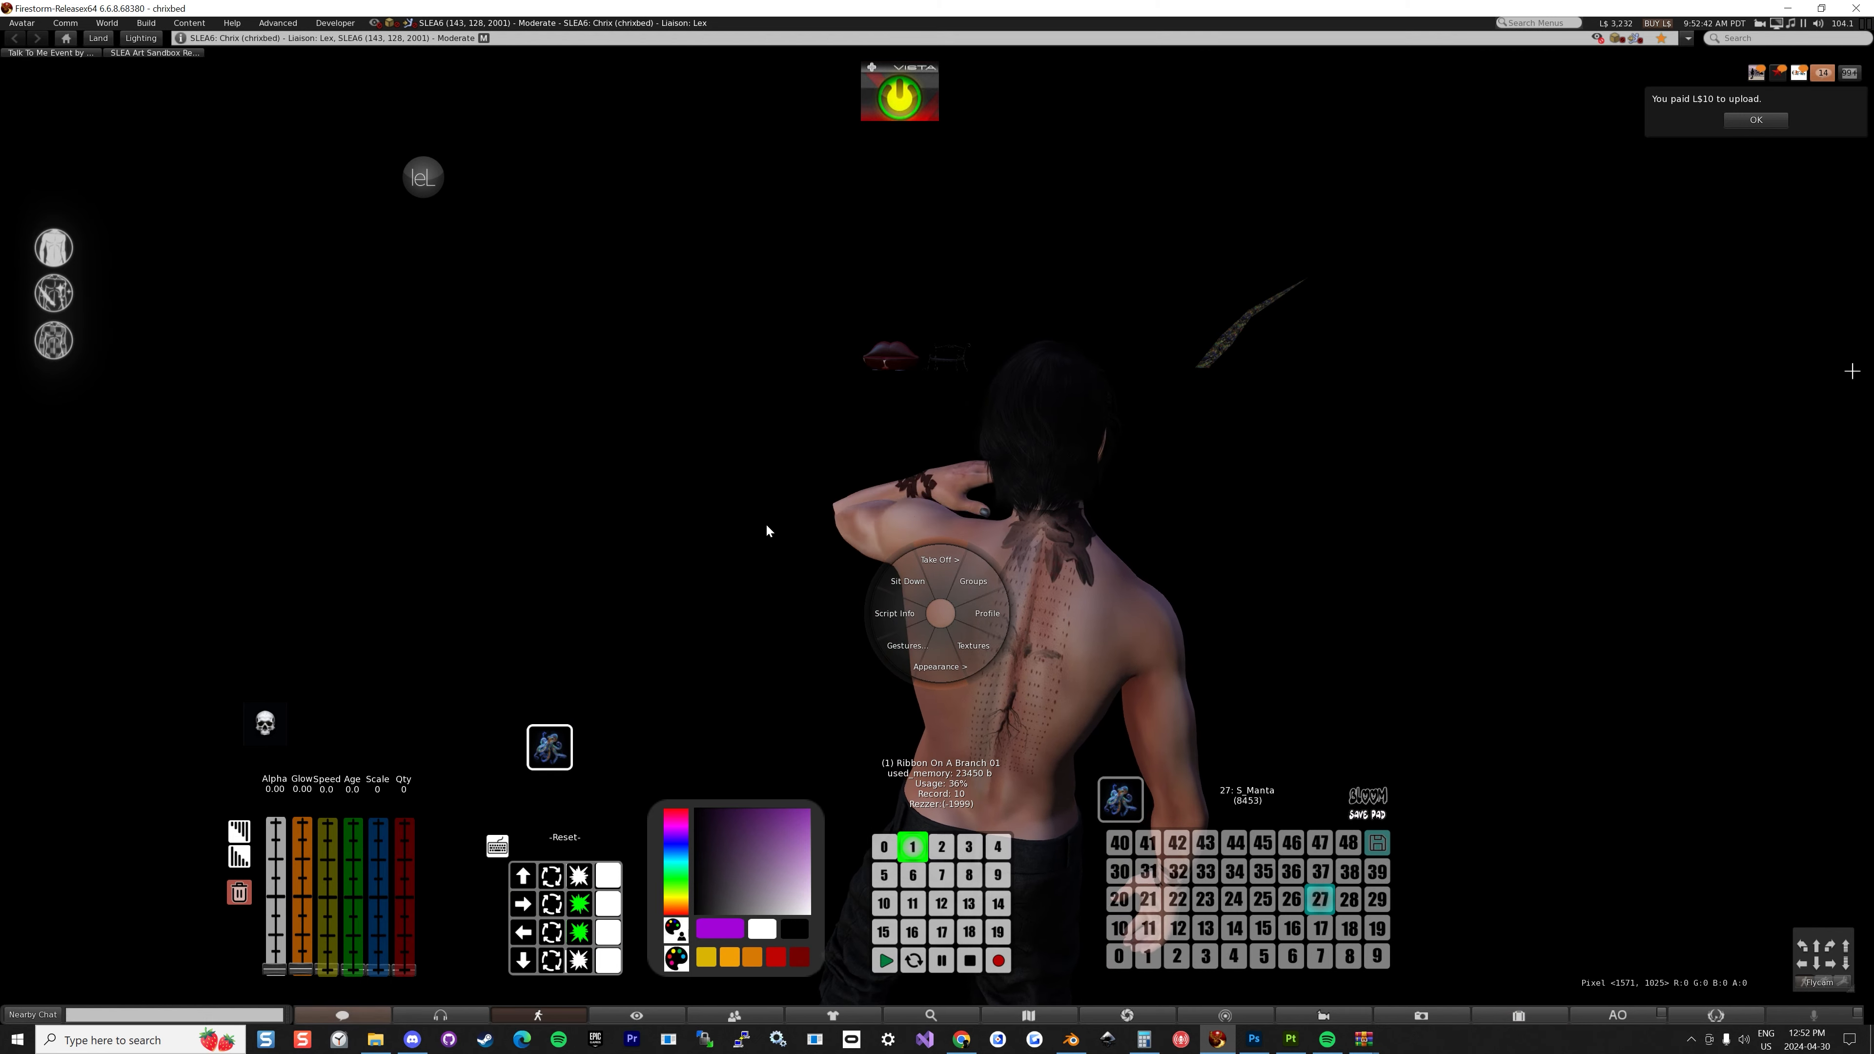
pyautogui.hotkey('ctrl', 'i')
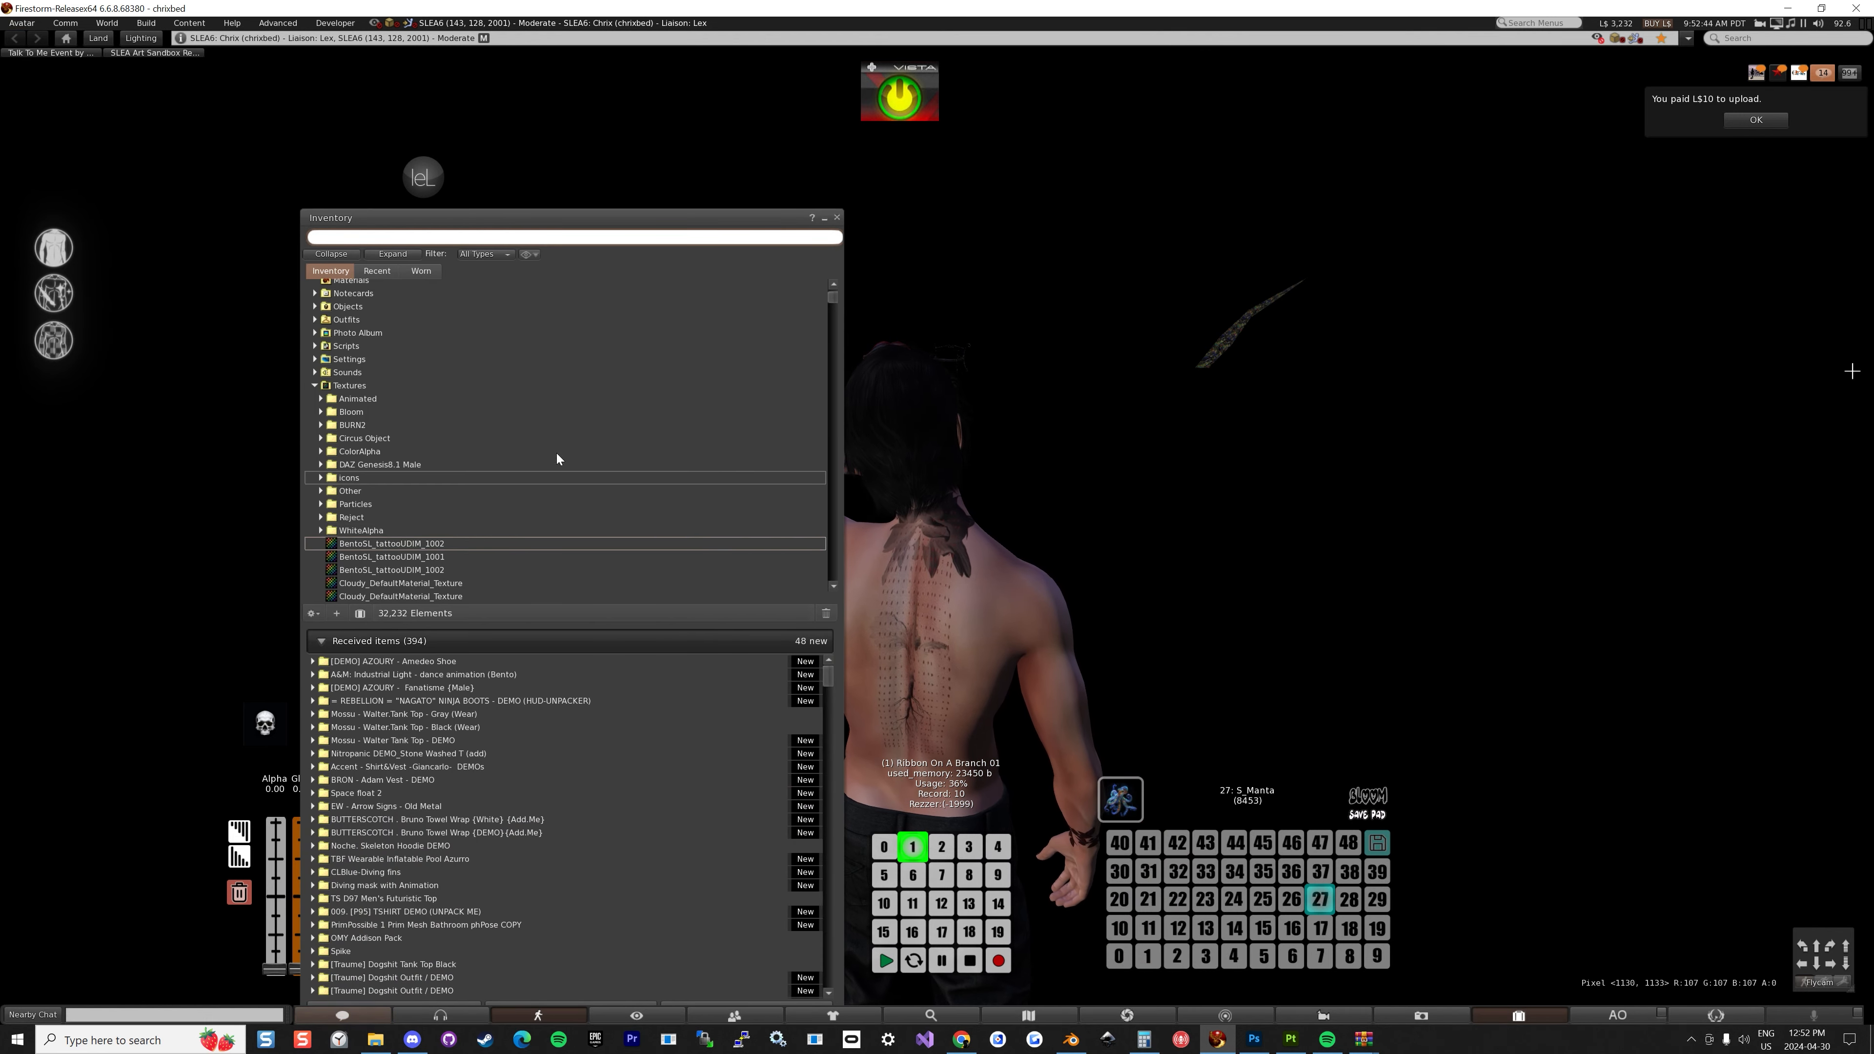
pyautogui.click(423, 272)
pyautogui.click(396, 325)
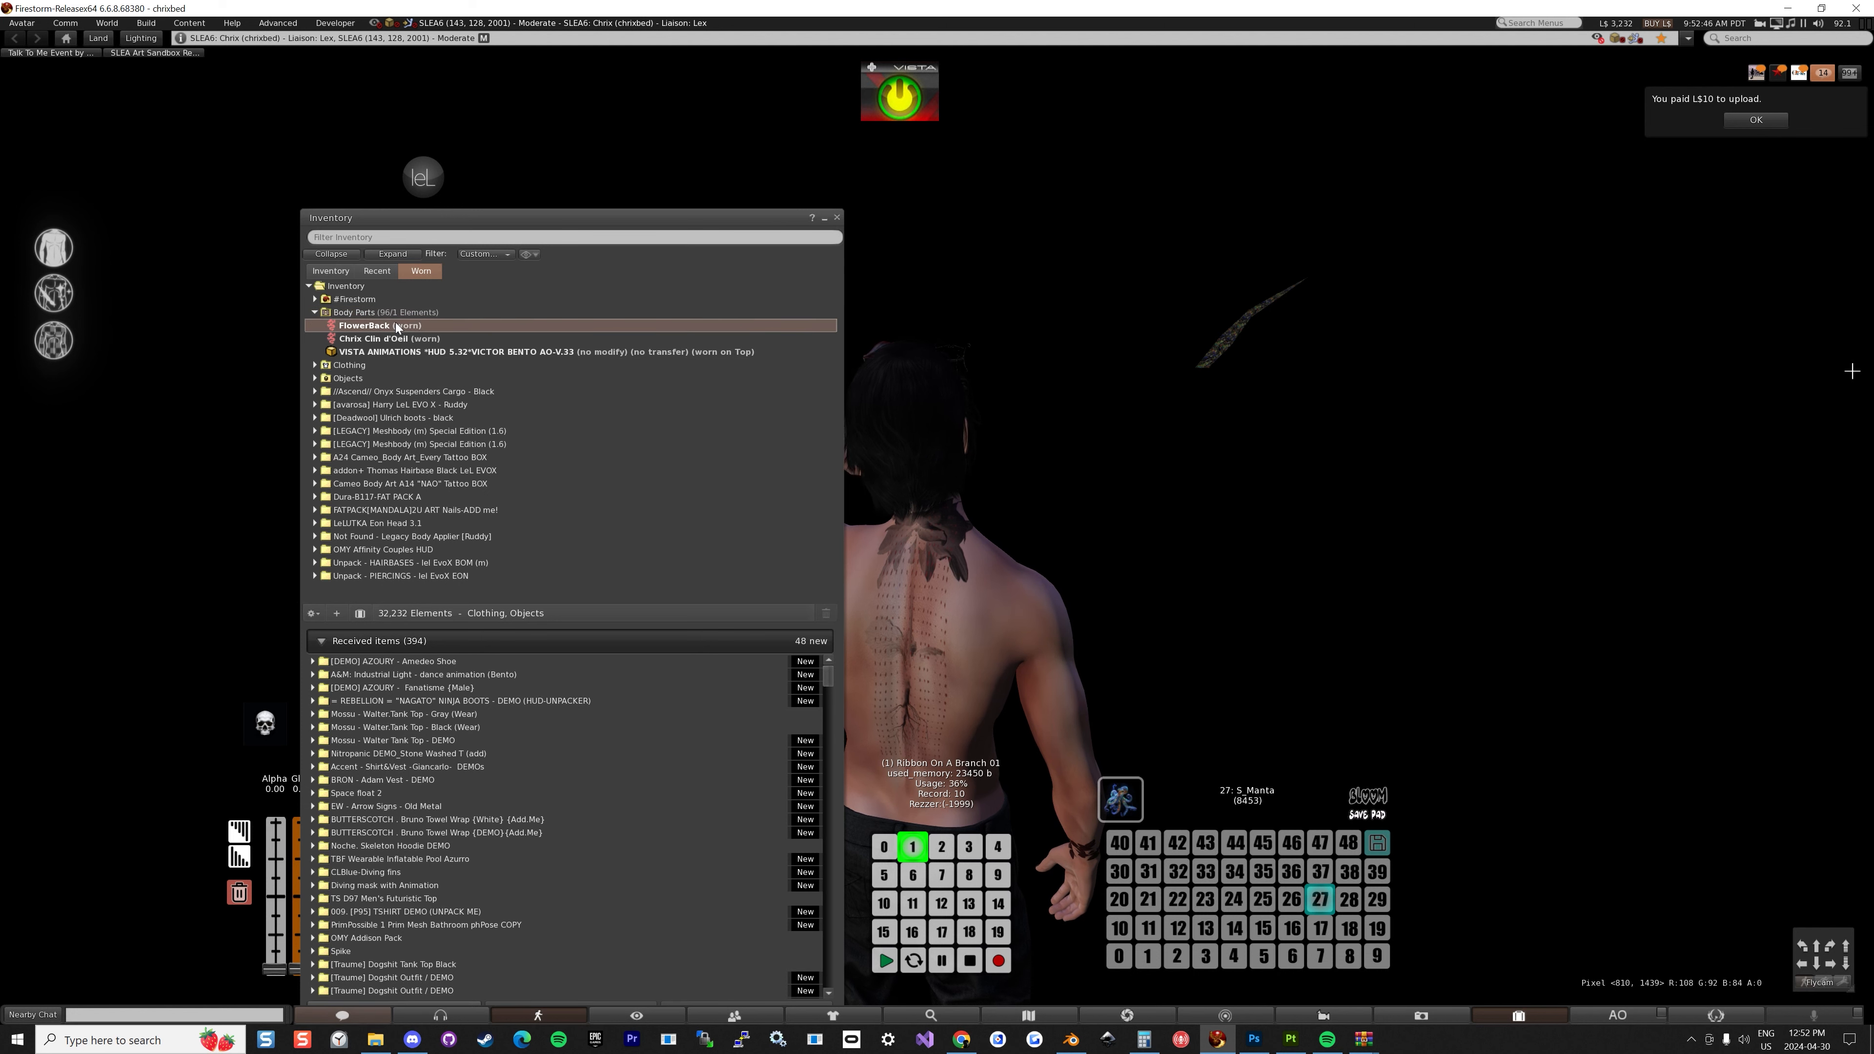
pyautogui.rightClick(395, 325)
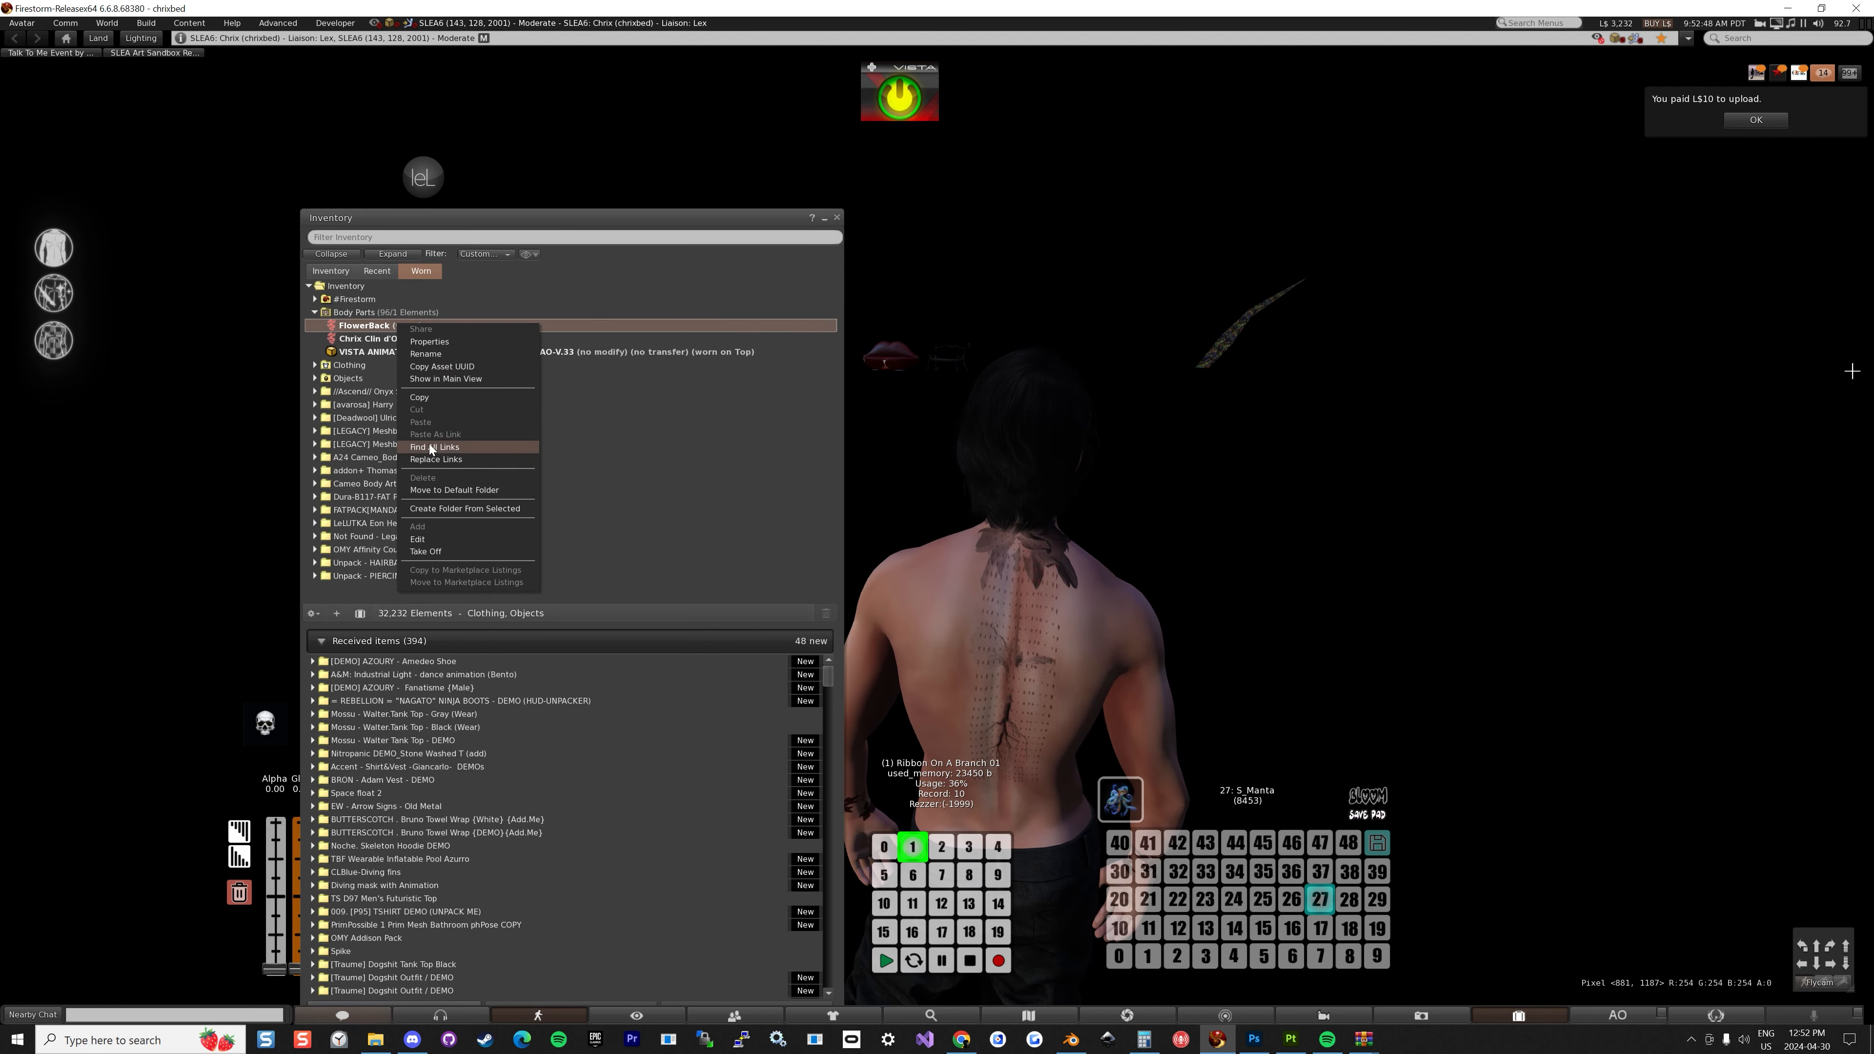
pyautogui.click(433, 540)
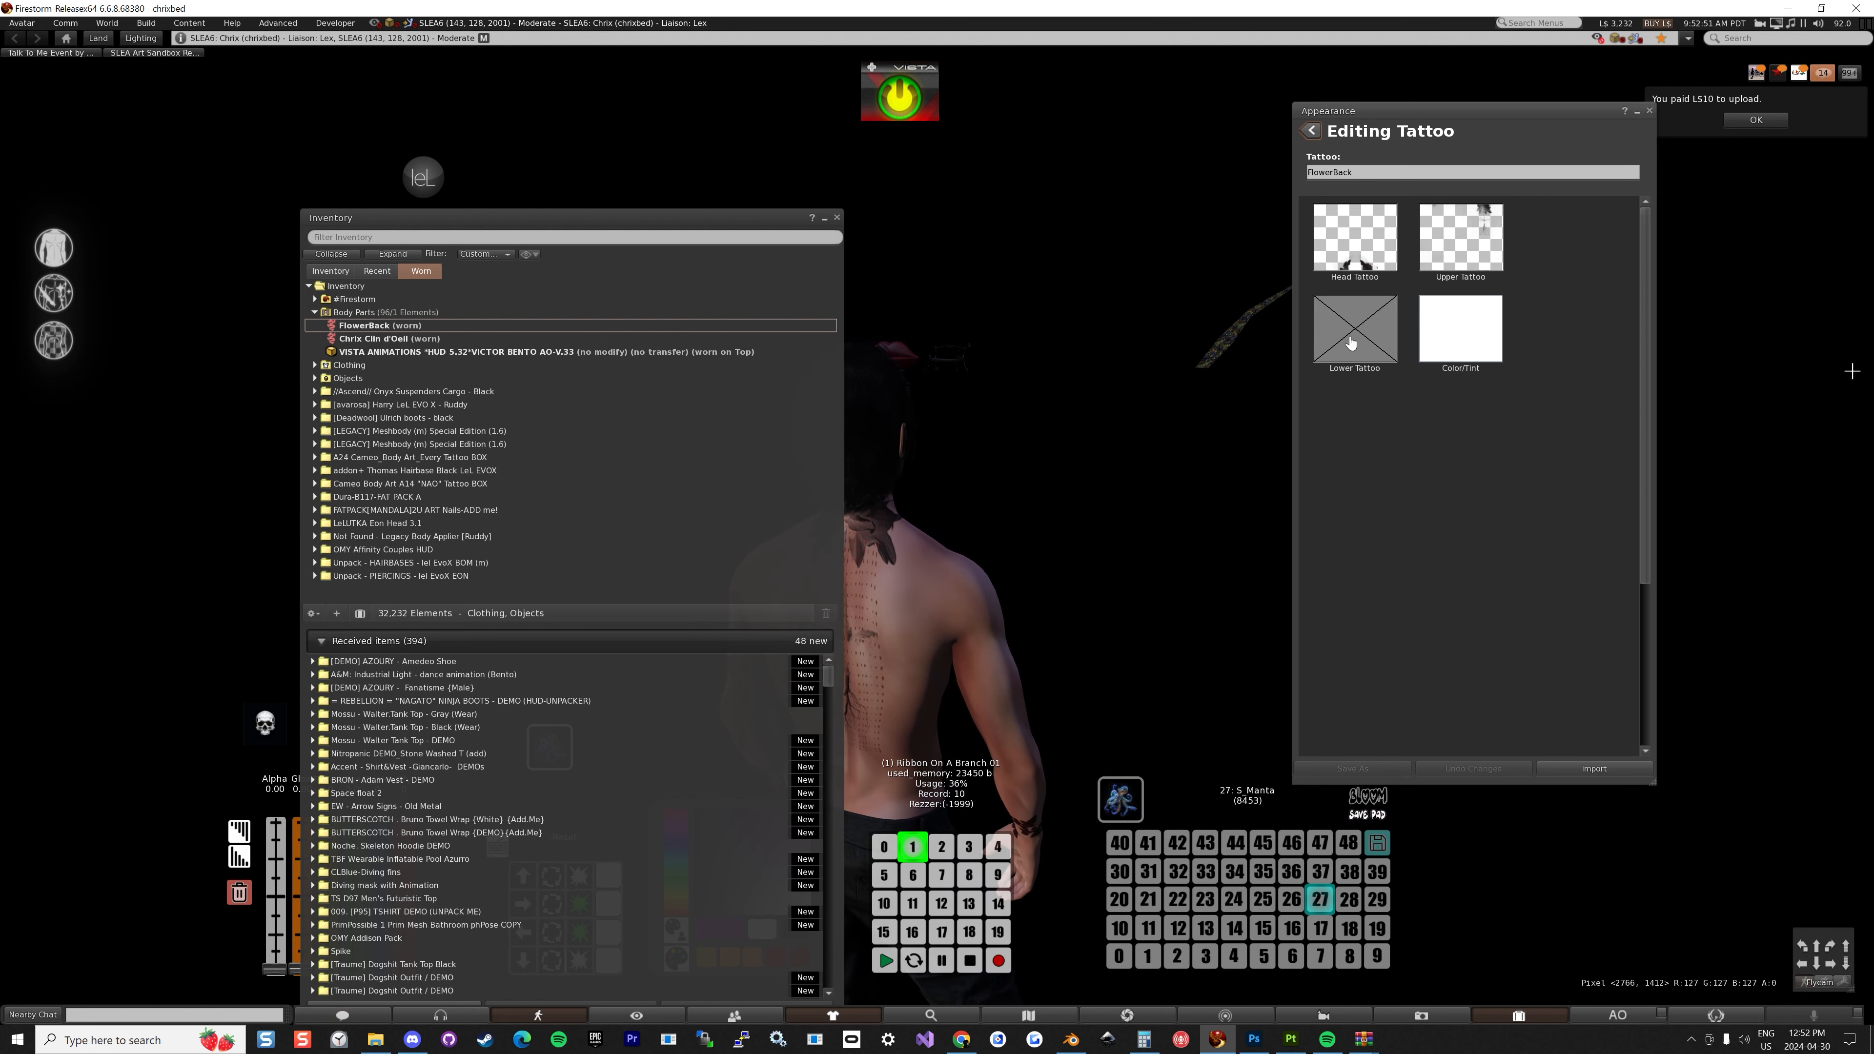
pyautogui.hotkey('ctrl', 'i')
pyautogui.hotkey('ctrl', 'i')
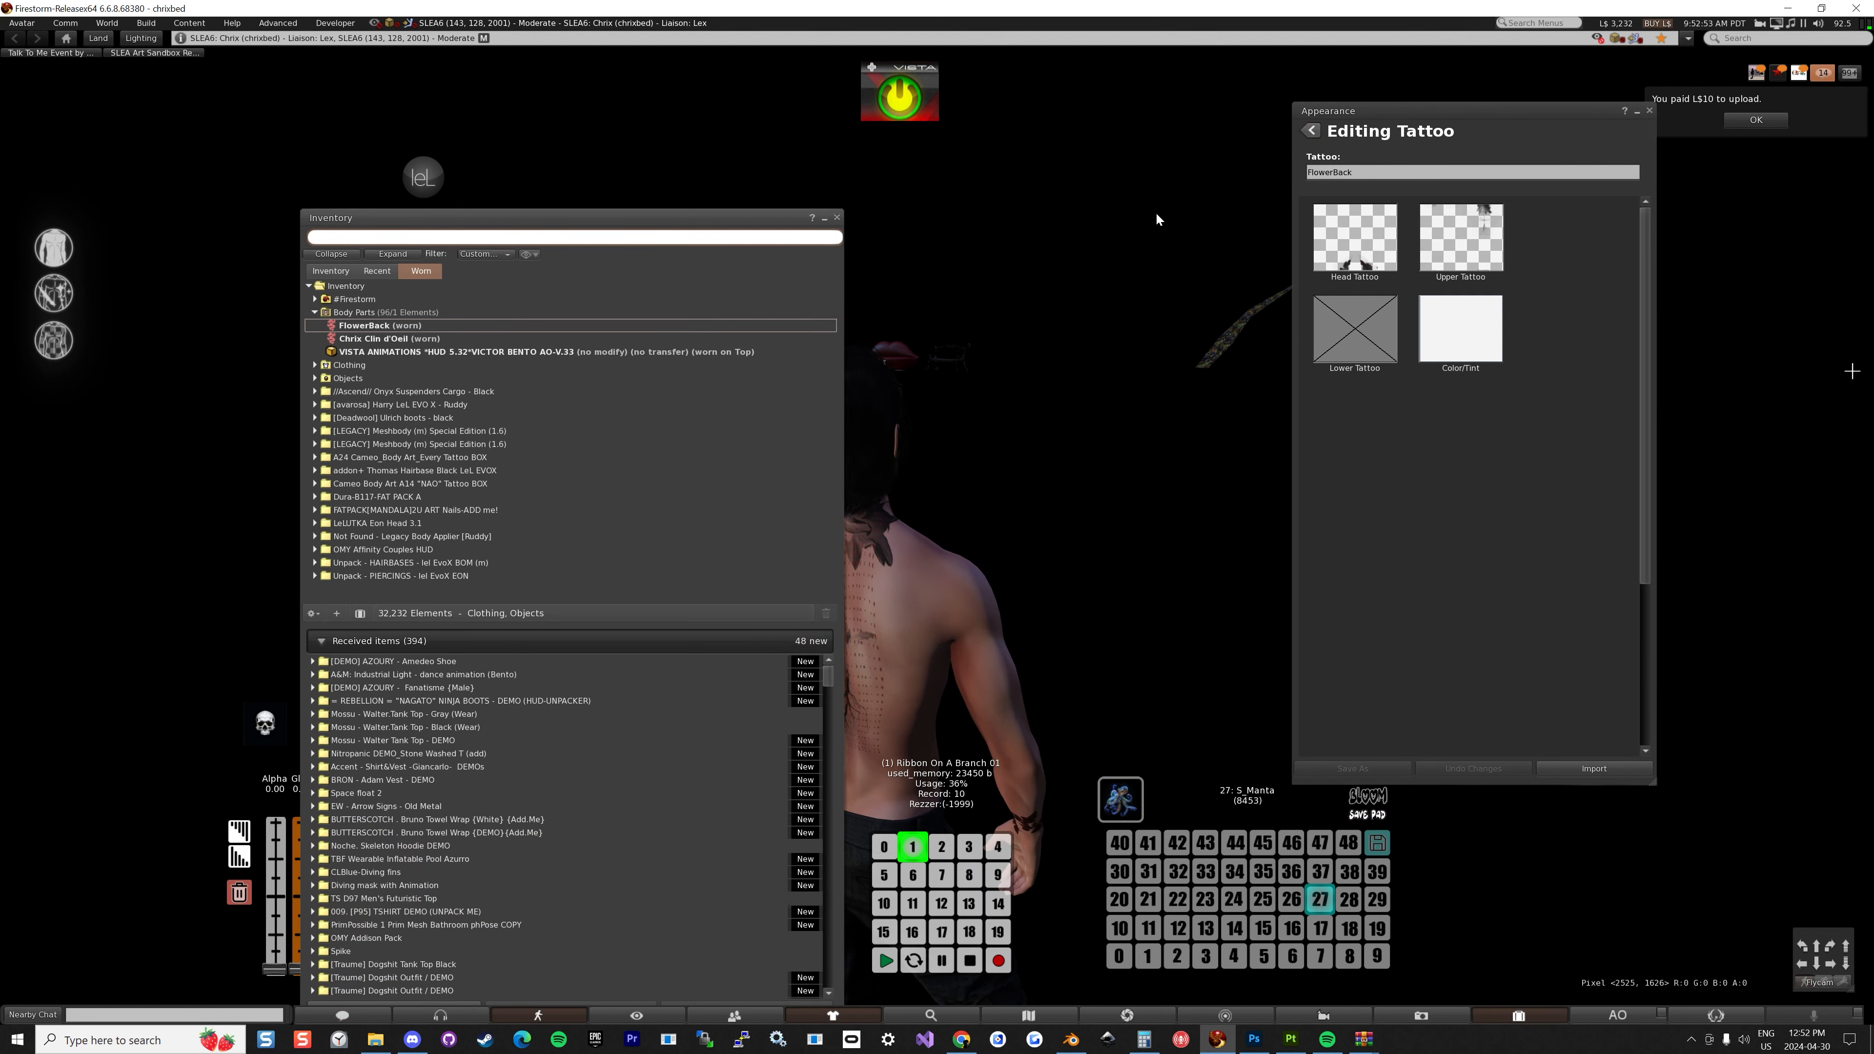
# Try the uploaded BentoSL_tattooUDIM_1002 texture as FlowerBack's upper tattoo with a transparent head tattoo, and close the editor without saving.
pyautogui.click(316, 313)
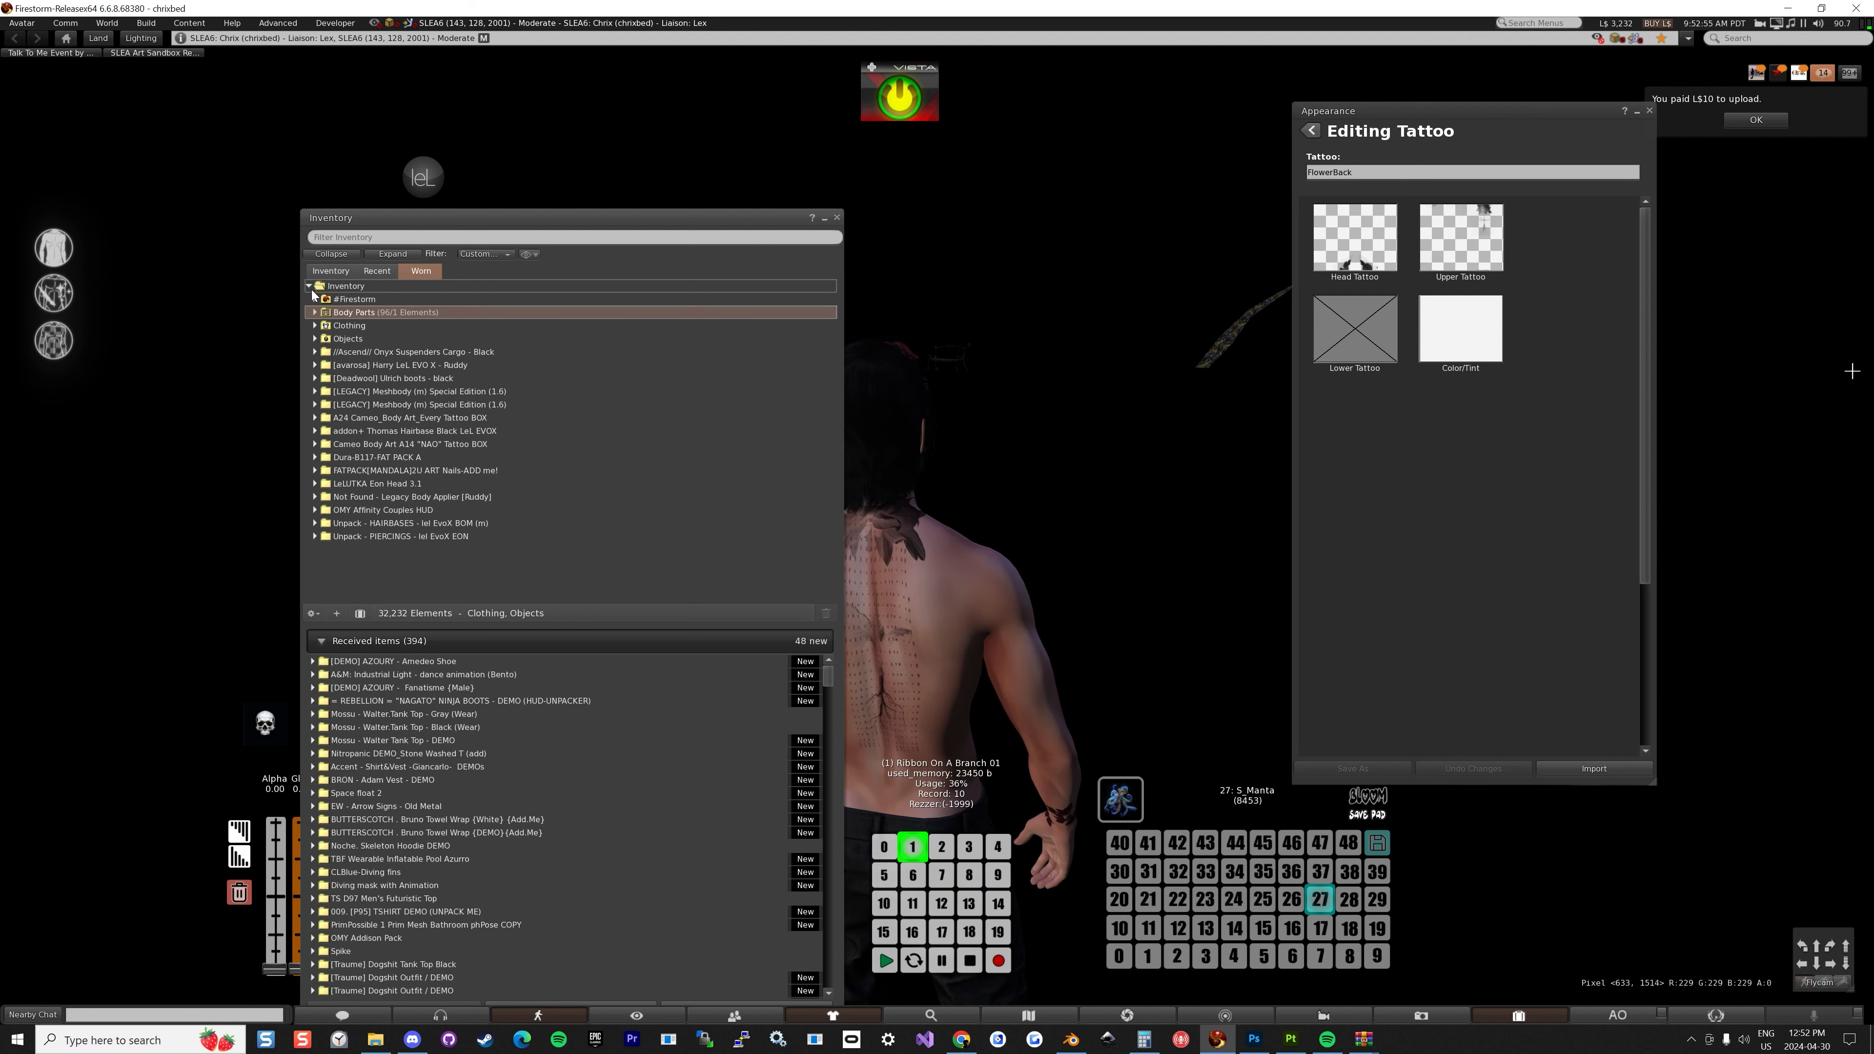
pyautogui.click(329, 274)
pyautogui.scroll(-3, 352, 445)
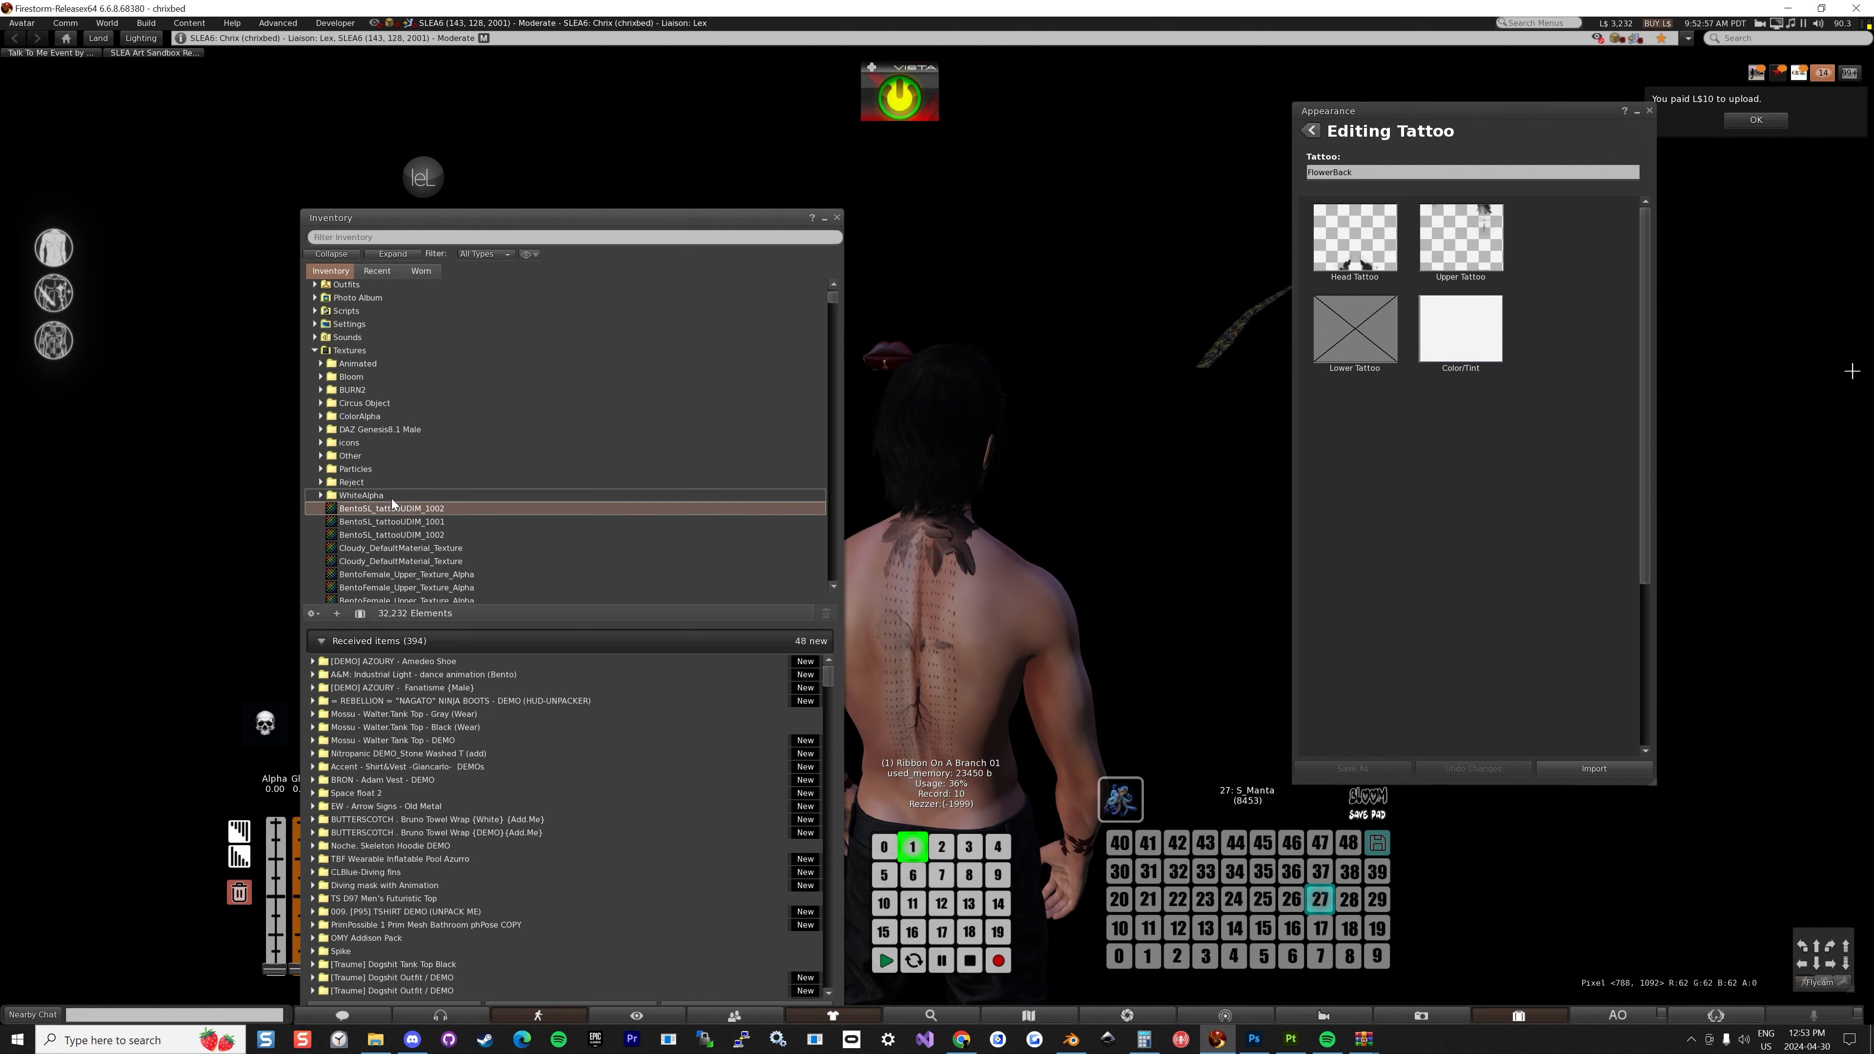
pyautogui.moveTo(405, 511); pyautogui.dragTo(1457, 253)
pyautogui.click(1363, 254)
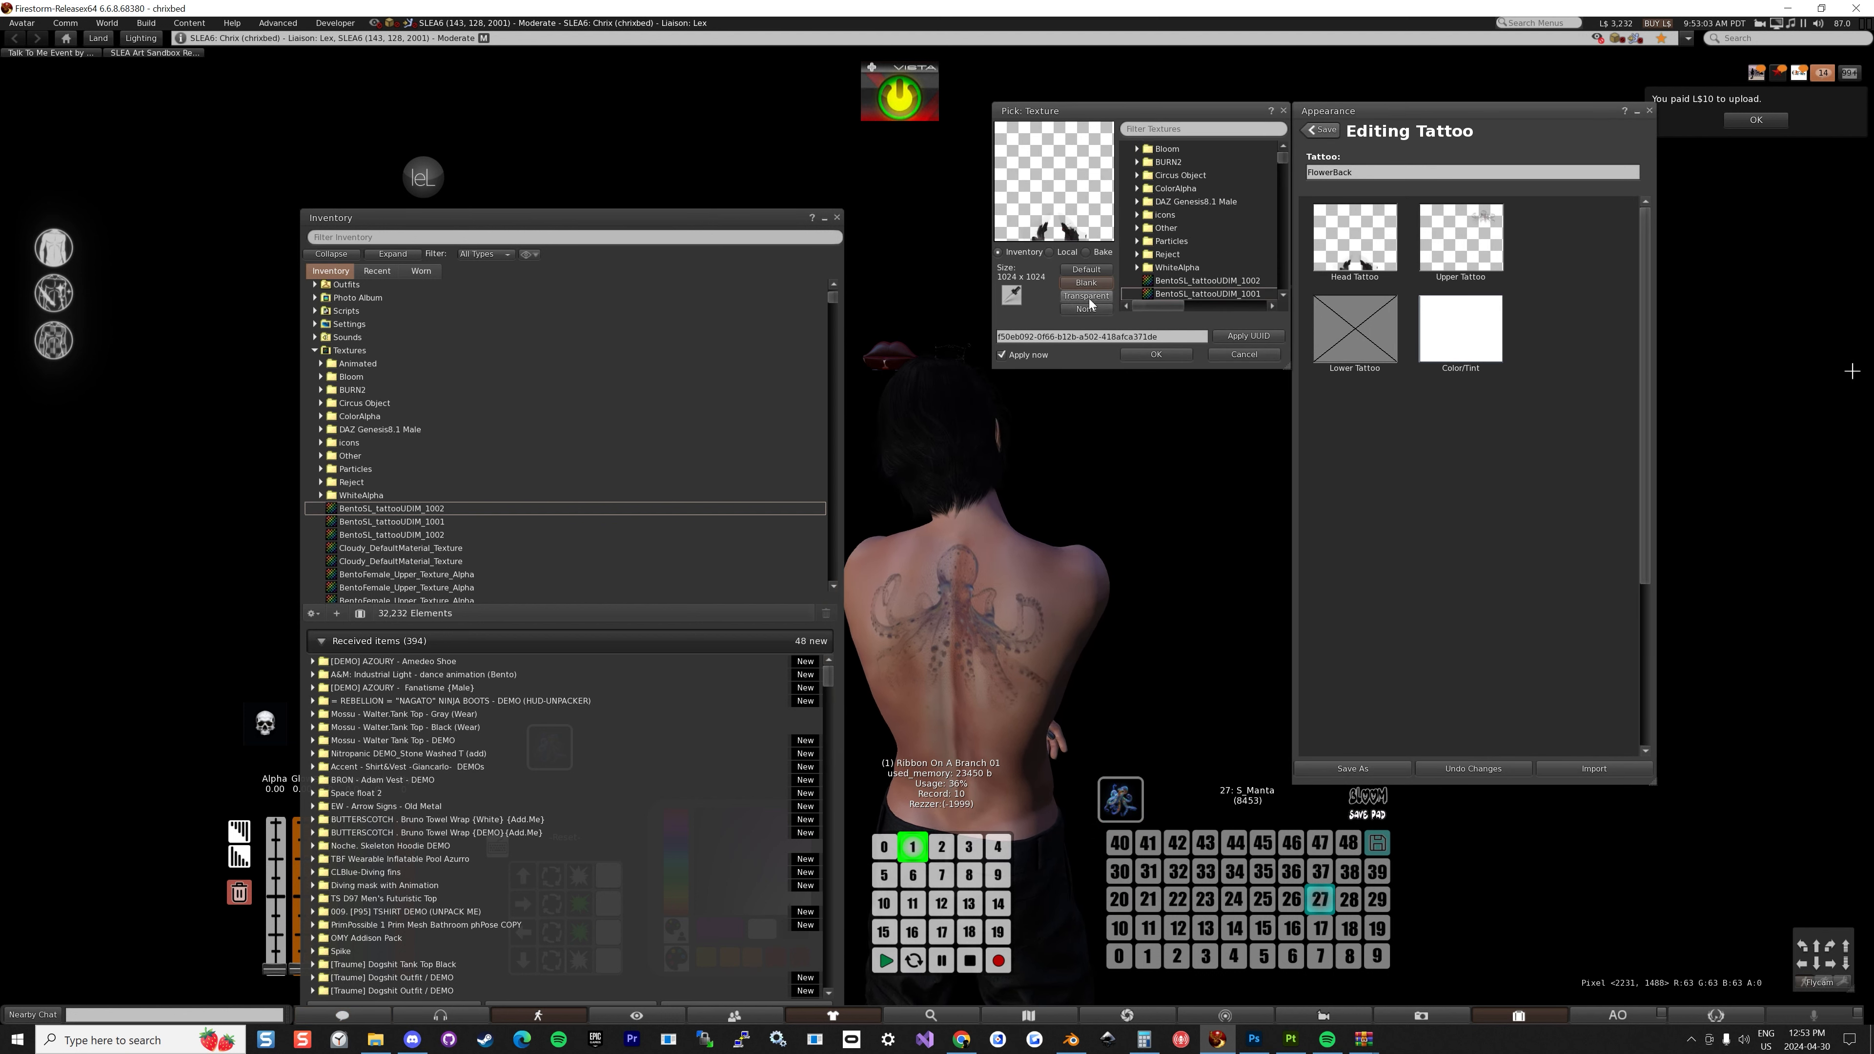
pyautogui.click(1157, 356)
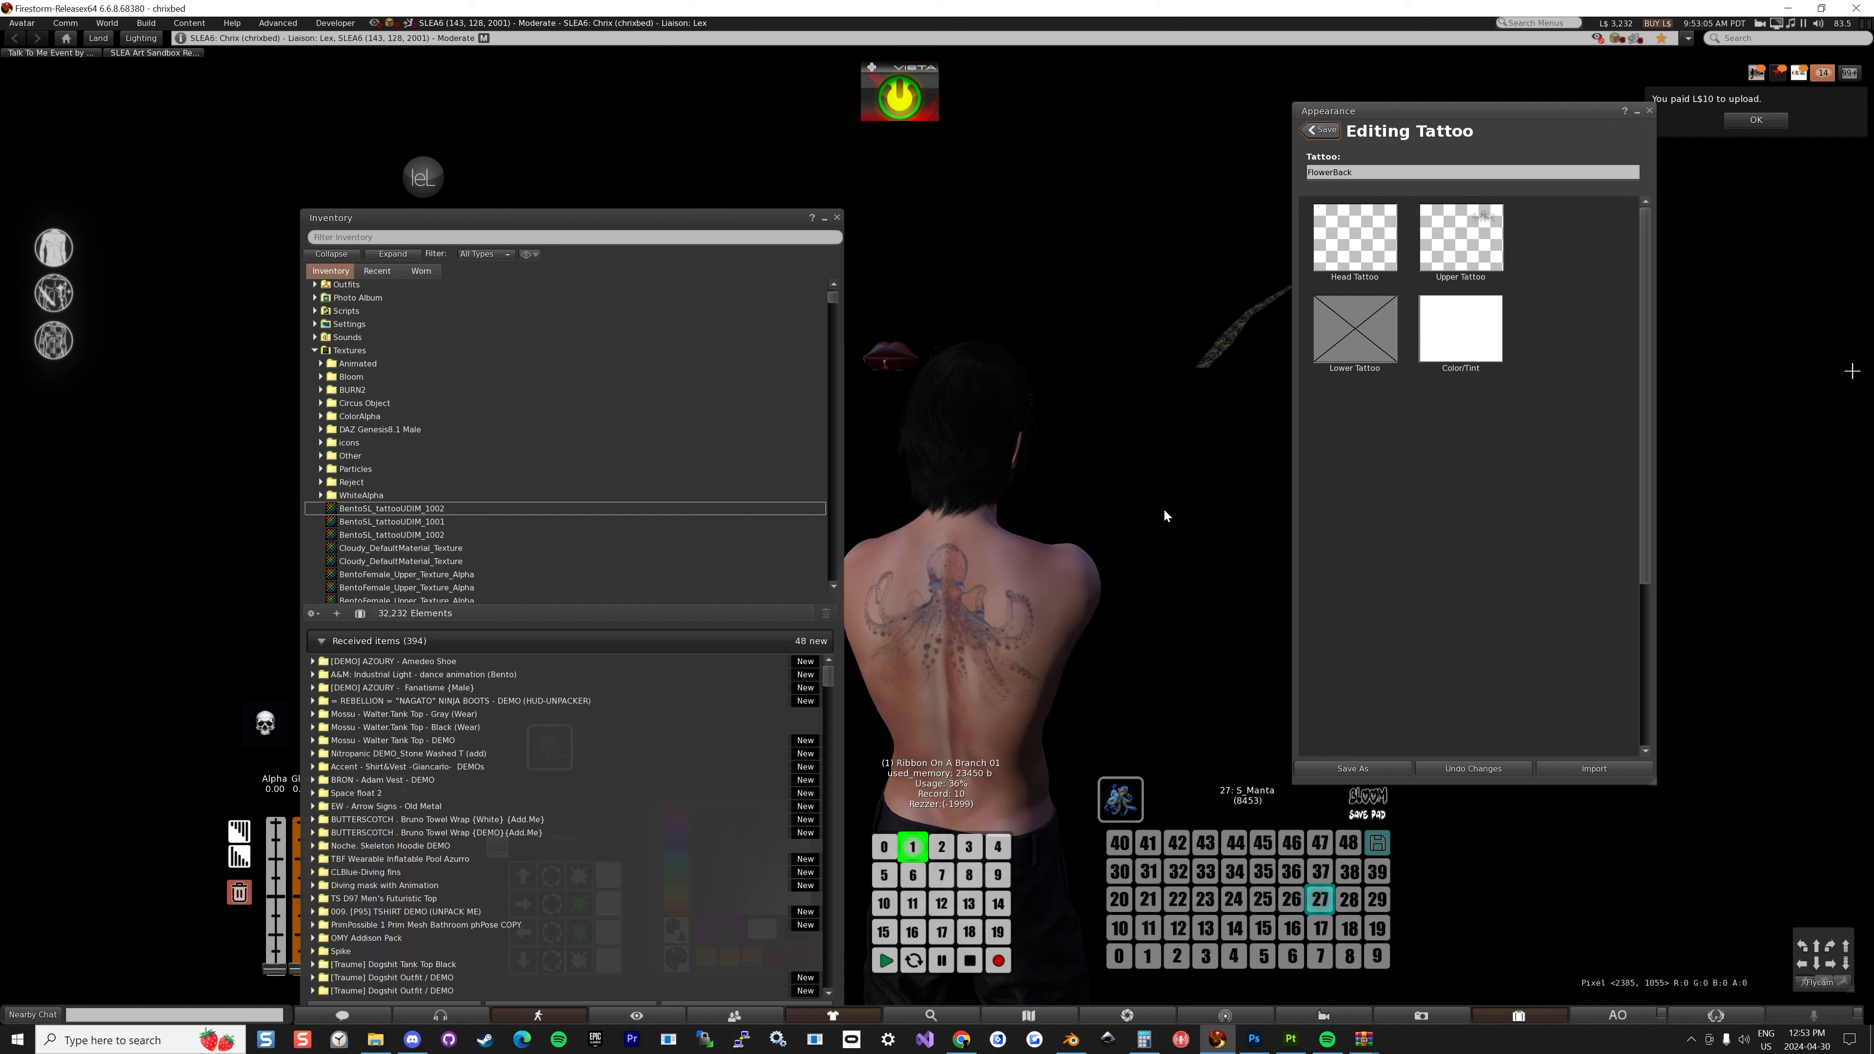
pyautogui.click(837, 217)
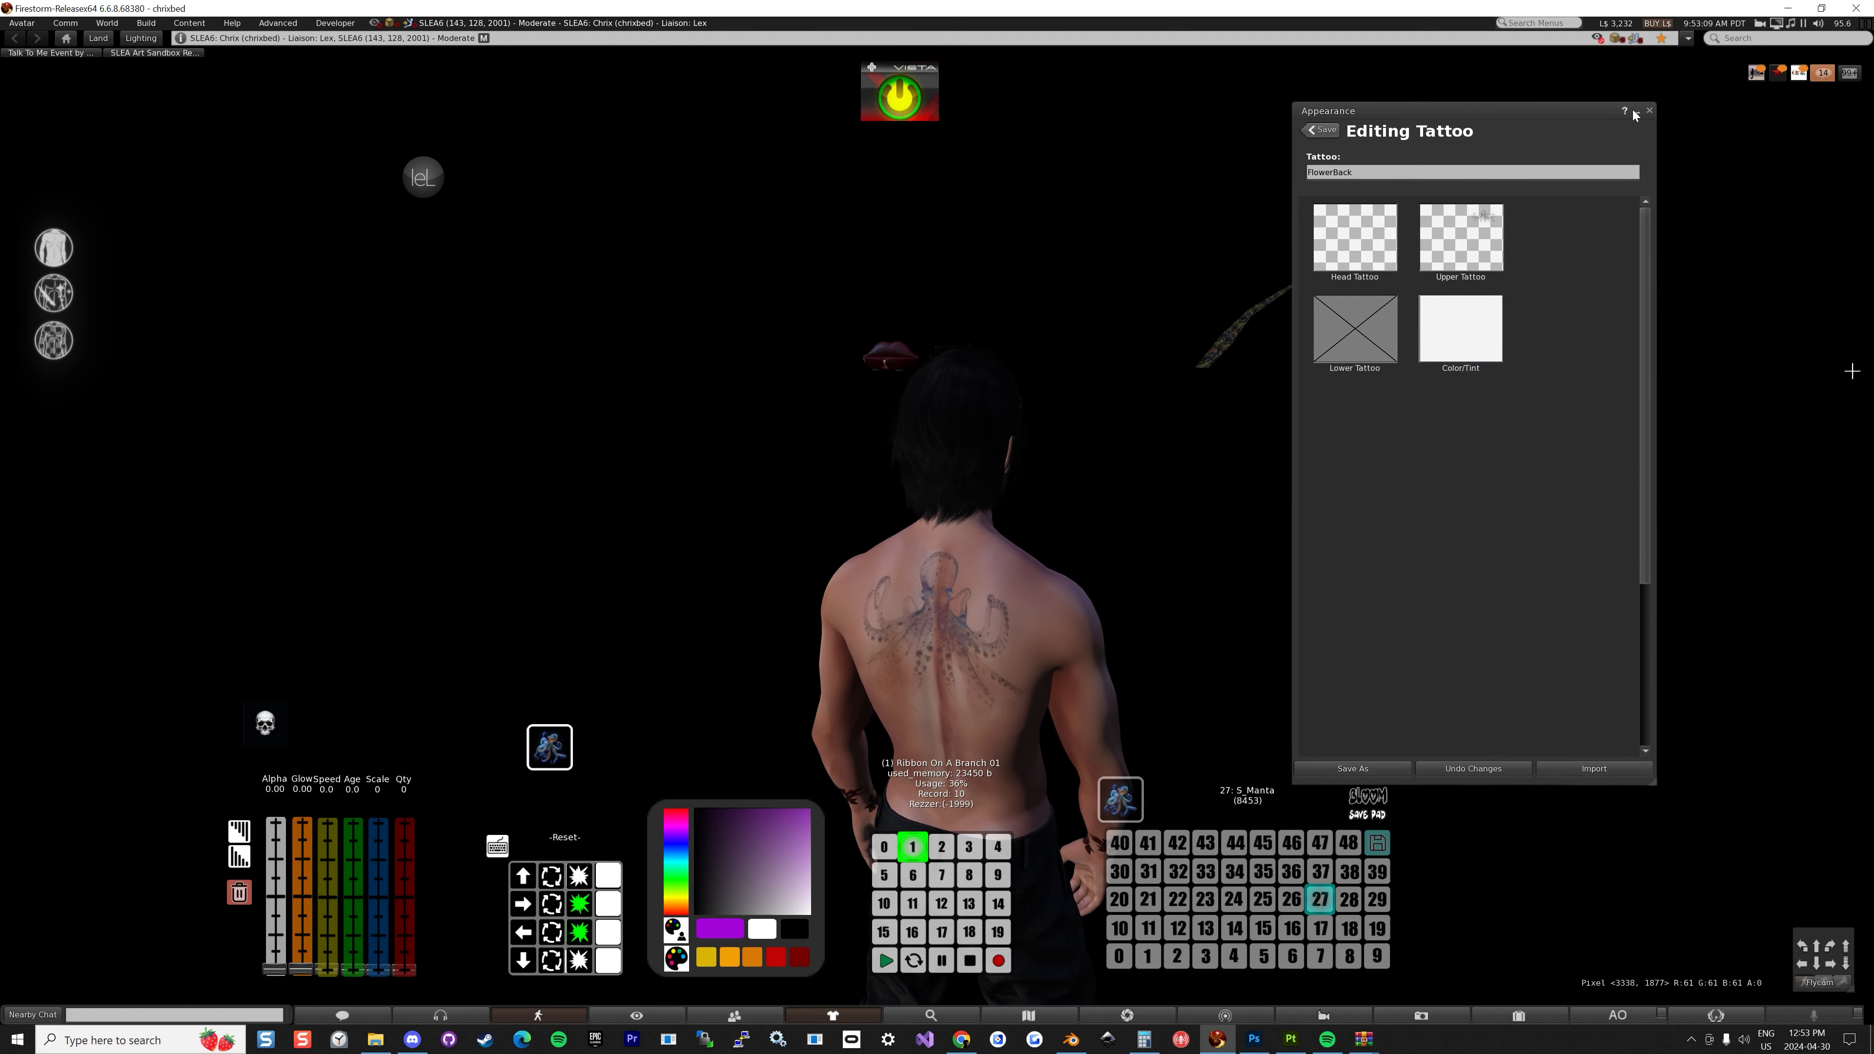
pyautogui.click(1650, 111)
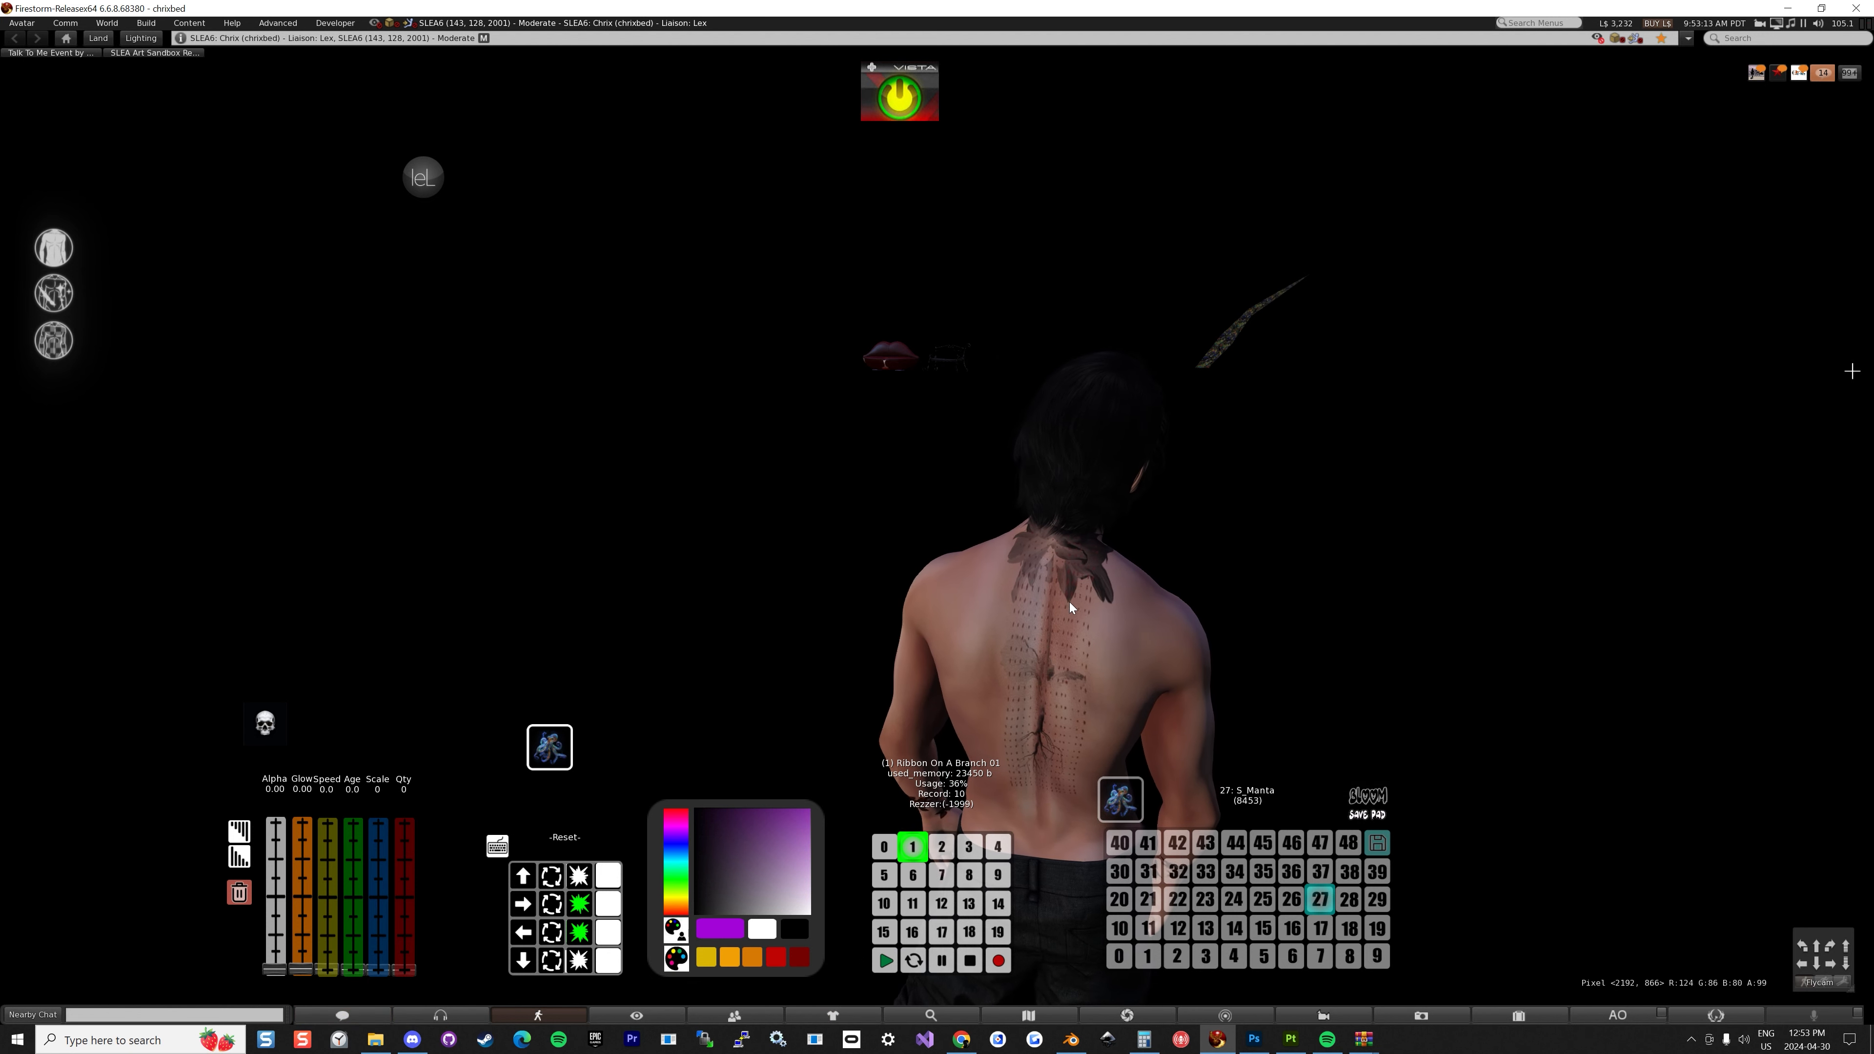
# Reopen the worn FlowerBack tattoo for editing.
pyautogui.hotkey('ctrl', 'i')
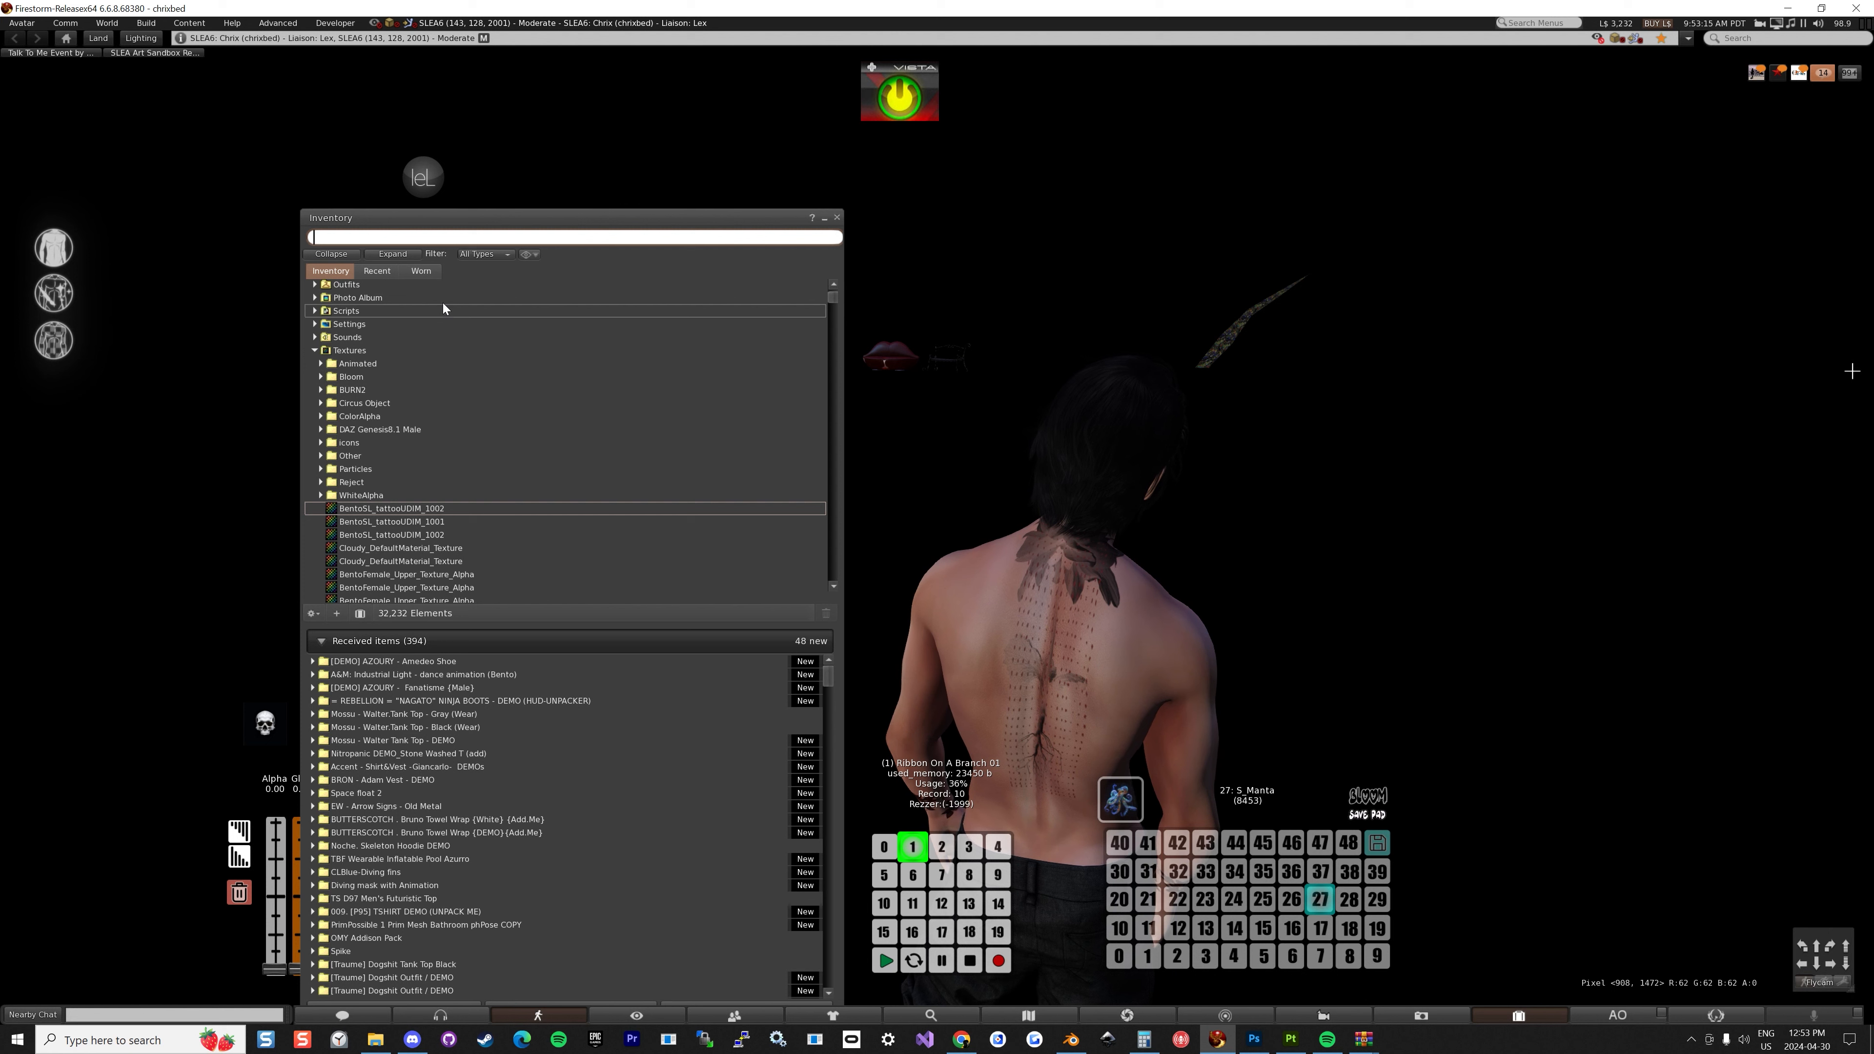
pyautogui.click(421, 272)
pyautogui.click(316, 312)
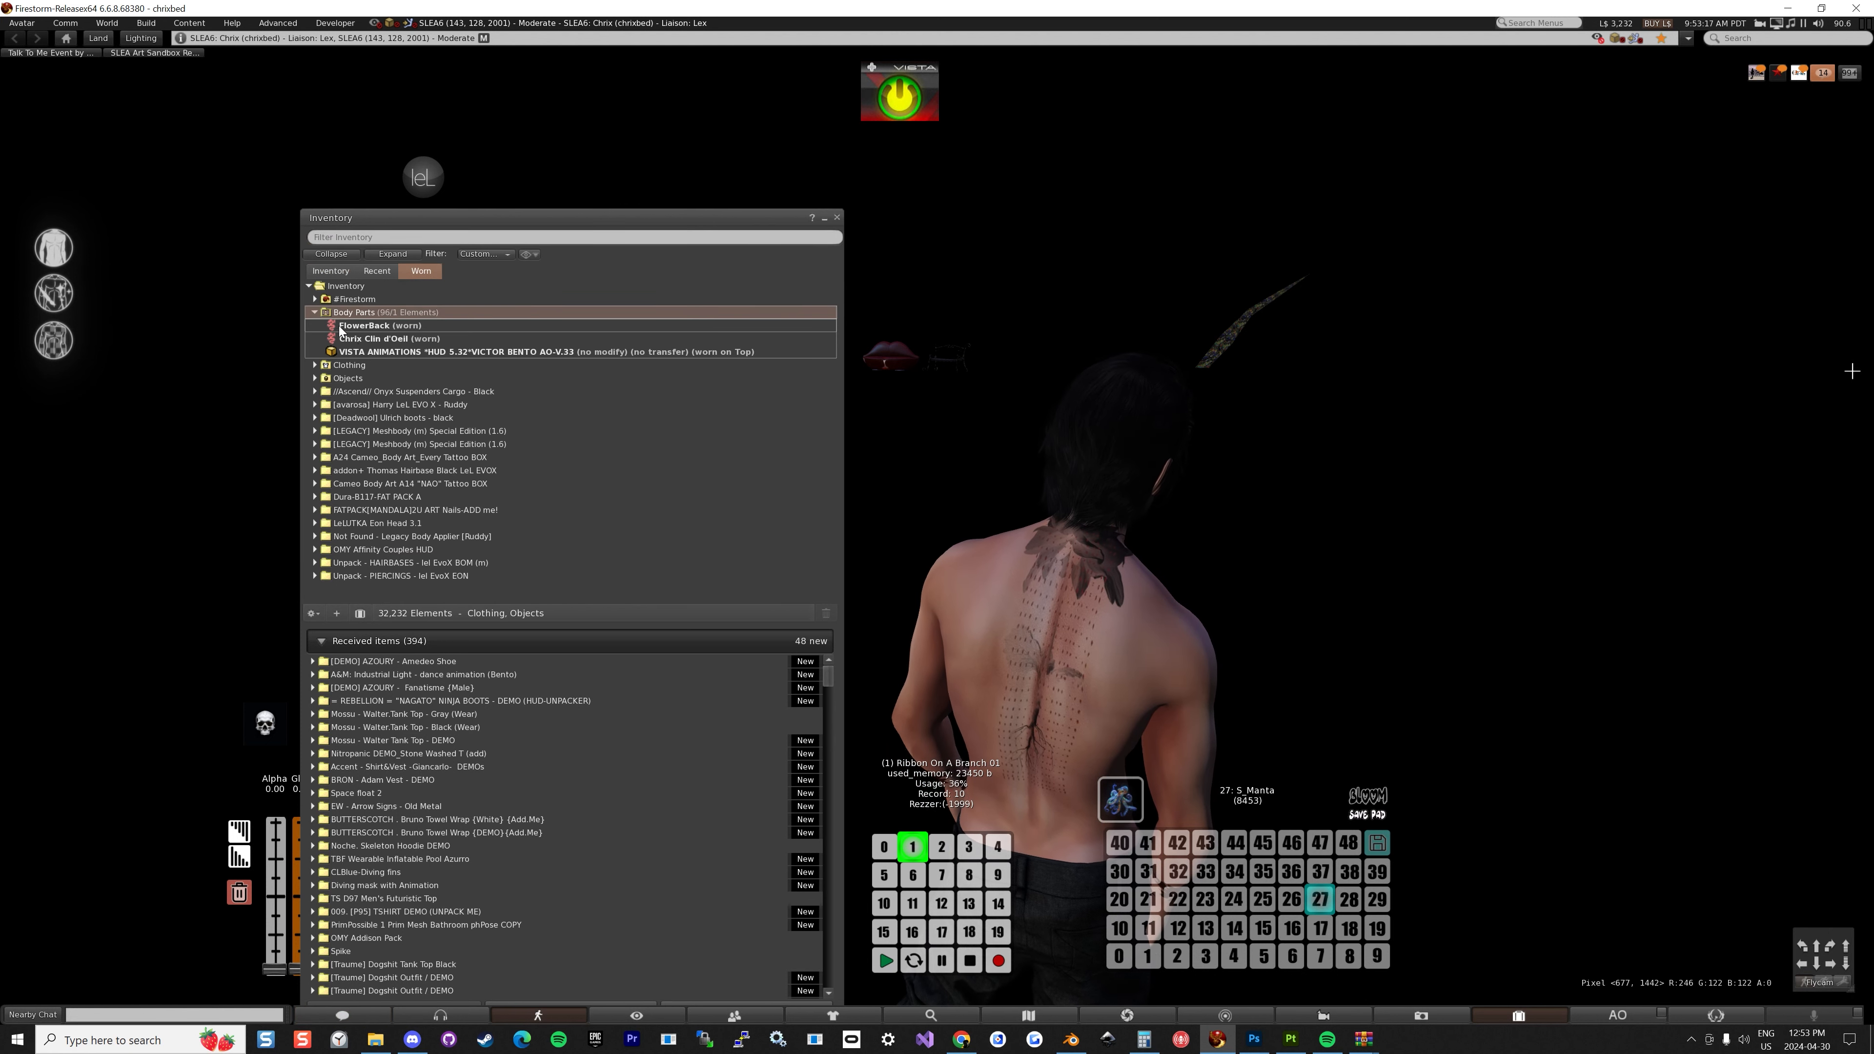
pyautogui.rightClick(363, 329)
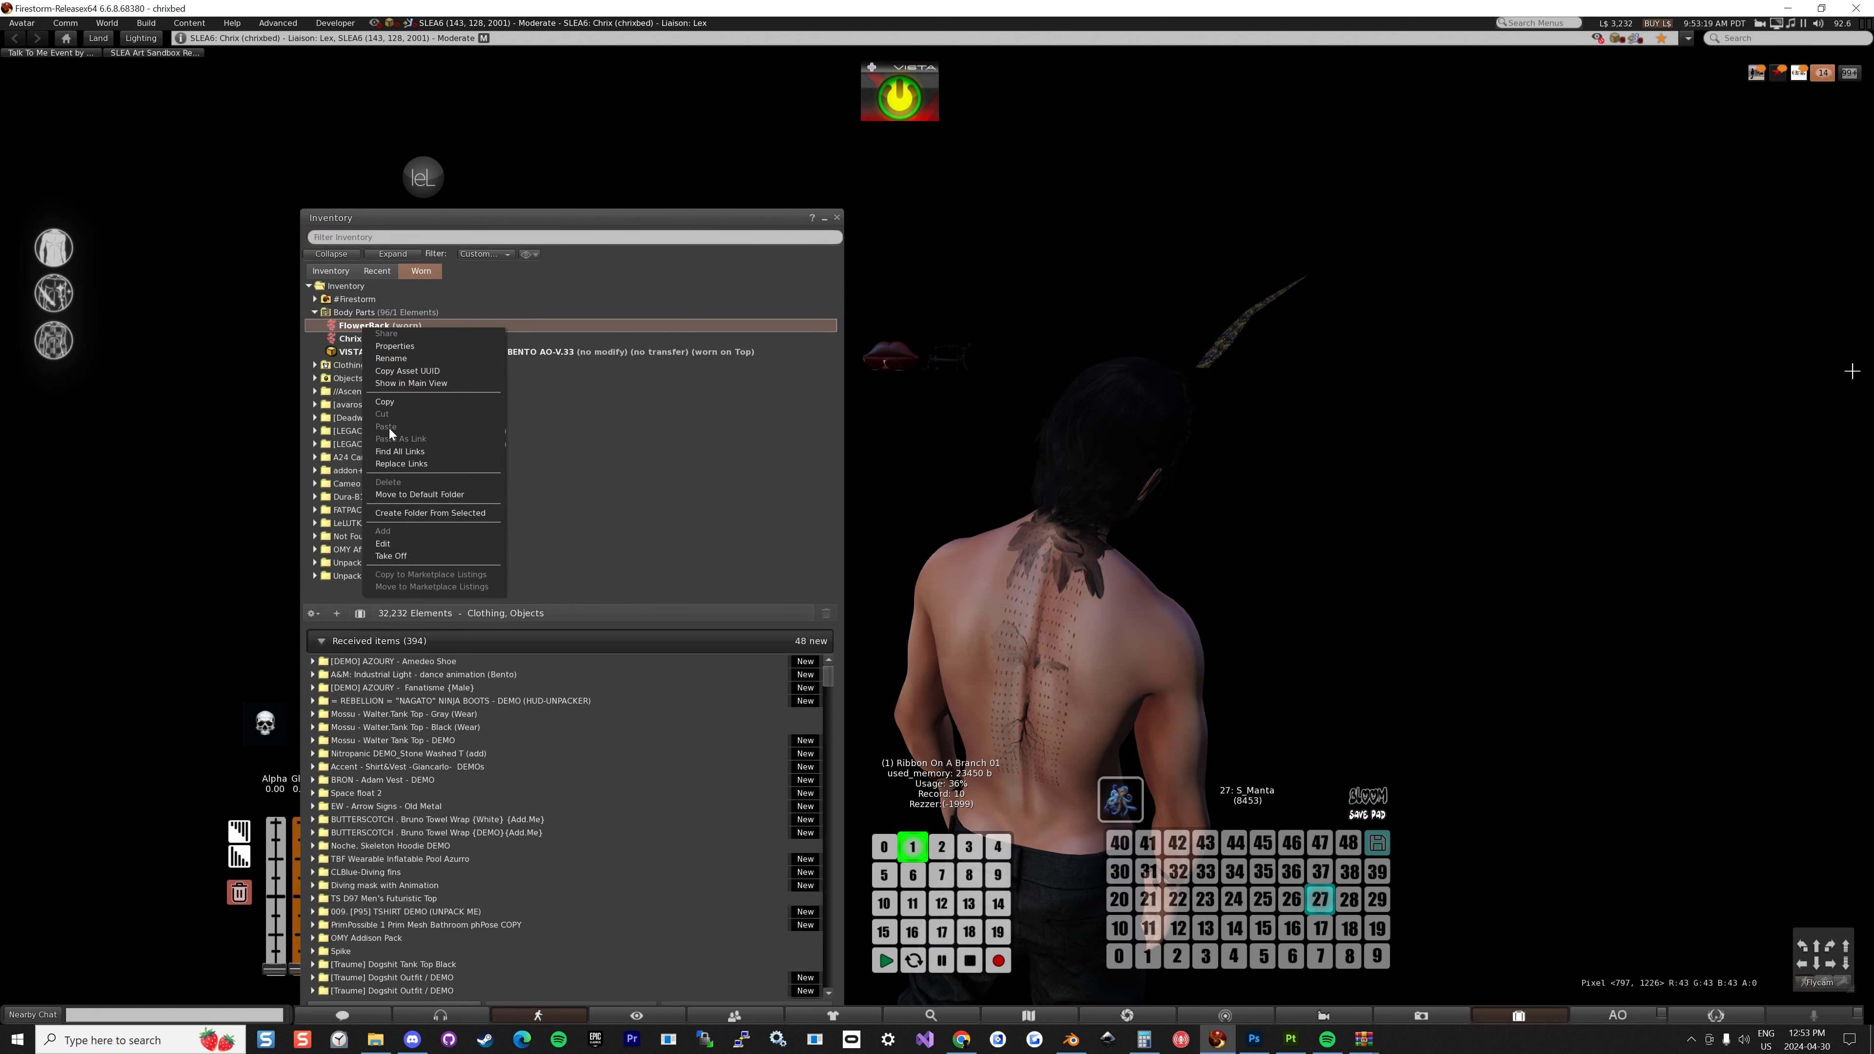
pyautogui.click(385, 544)
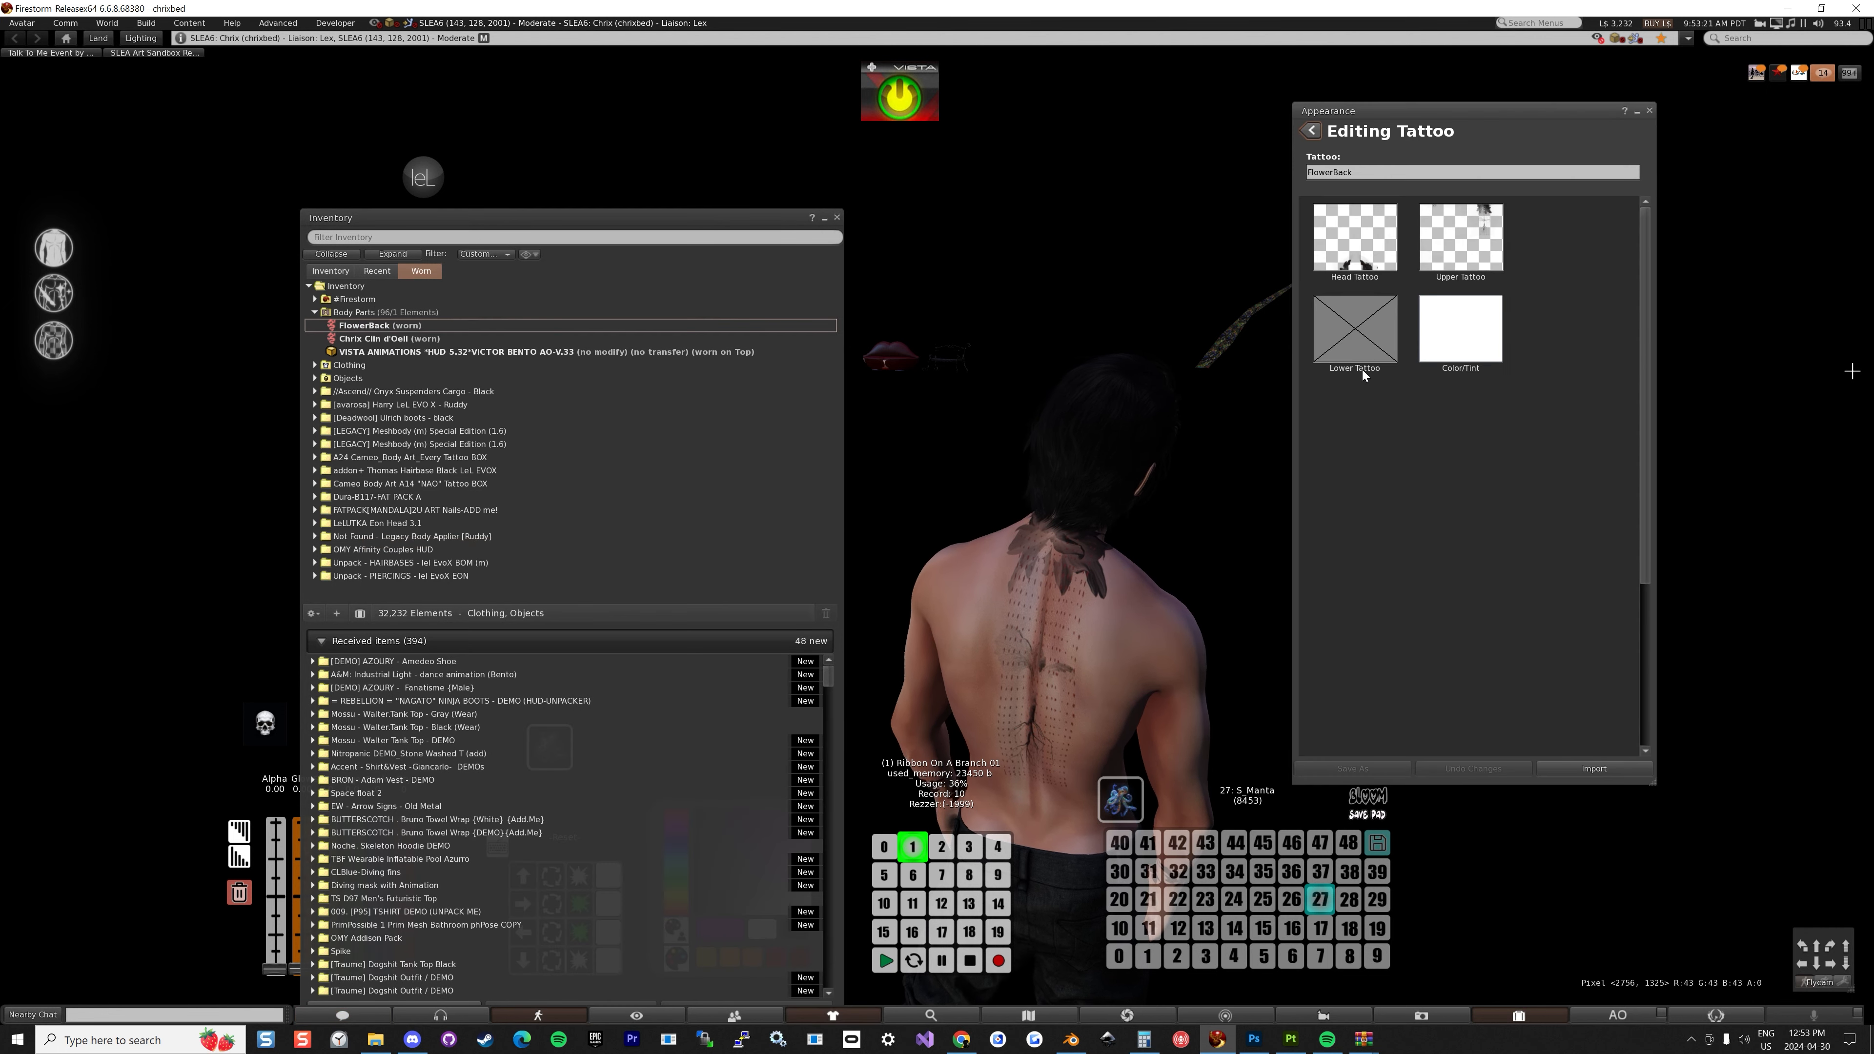
# Assign the newly uploaded BentoSL_tattooUDIM_1002 texture to the upper tattoo and make the head tattoo transparent.
pyautogui.click(316, 313)
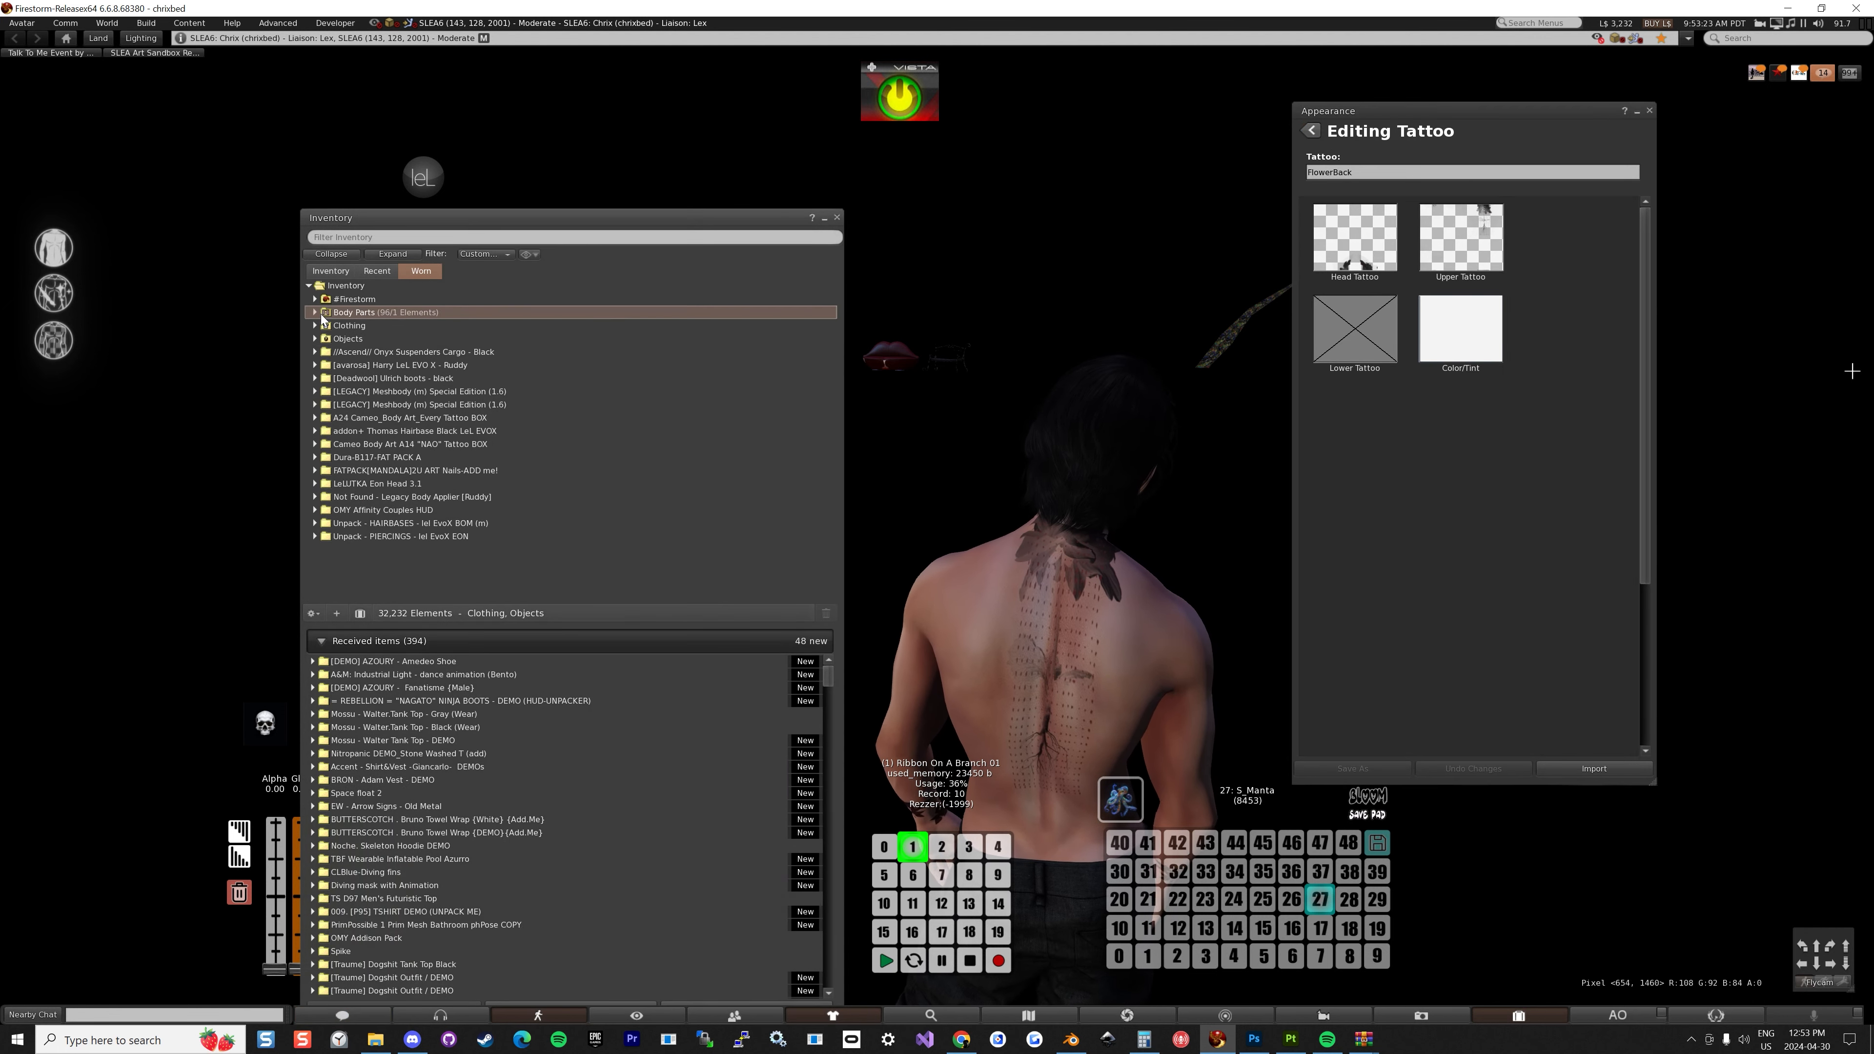
pyautogui.click(331, 272)
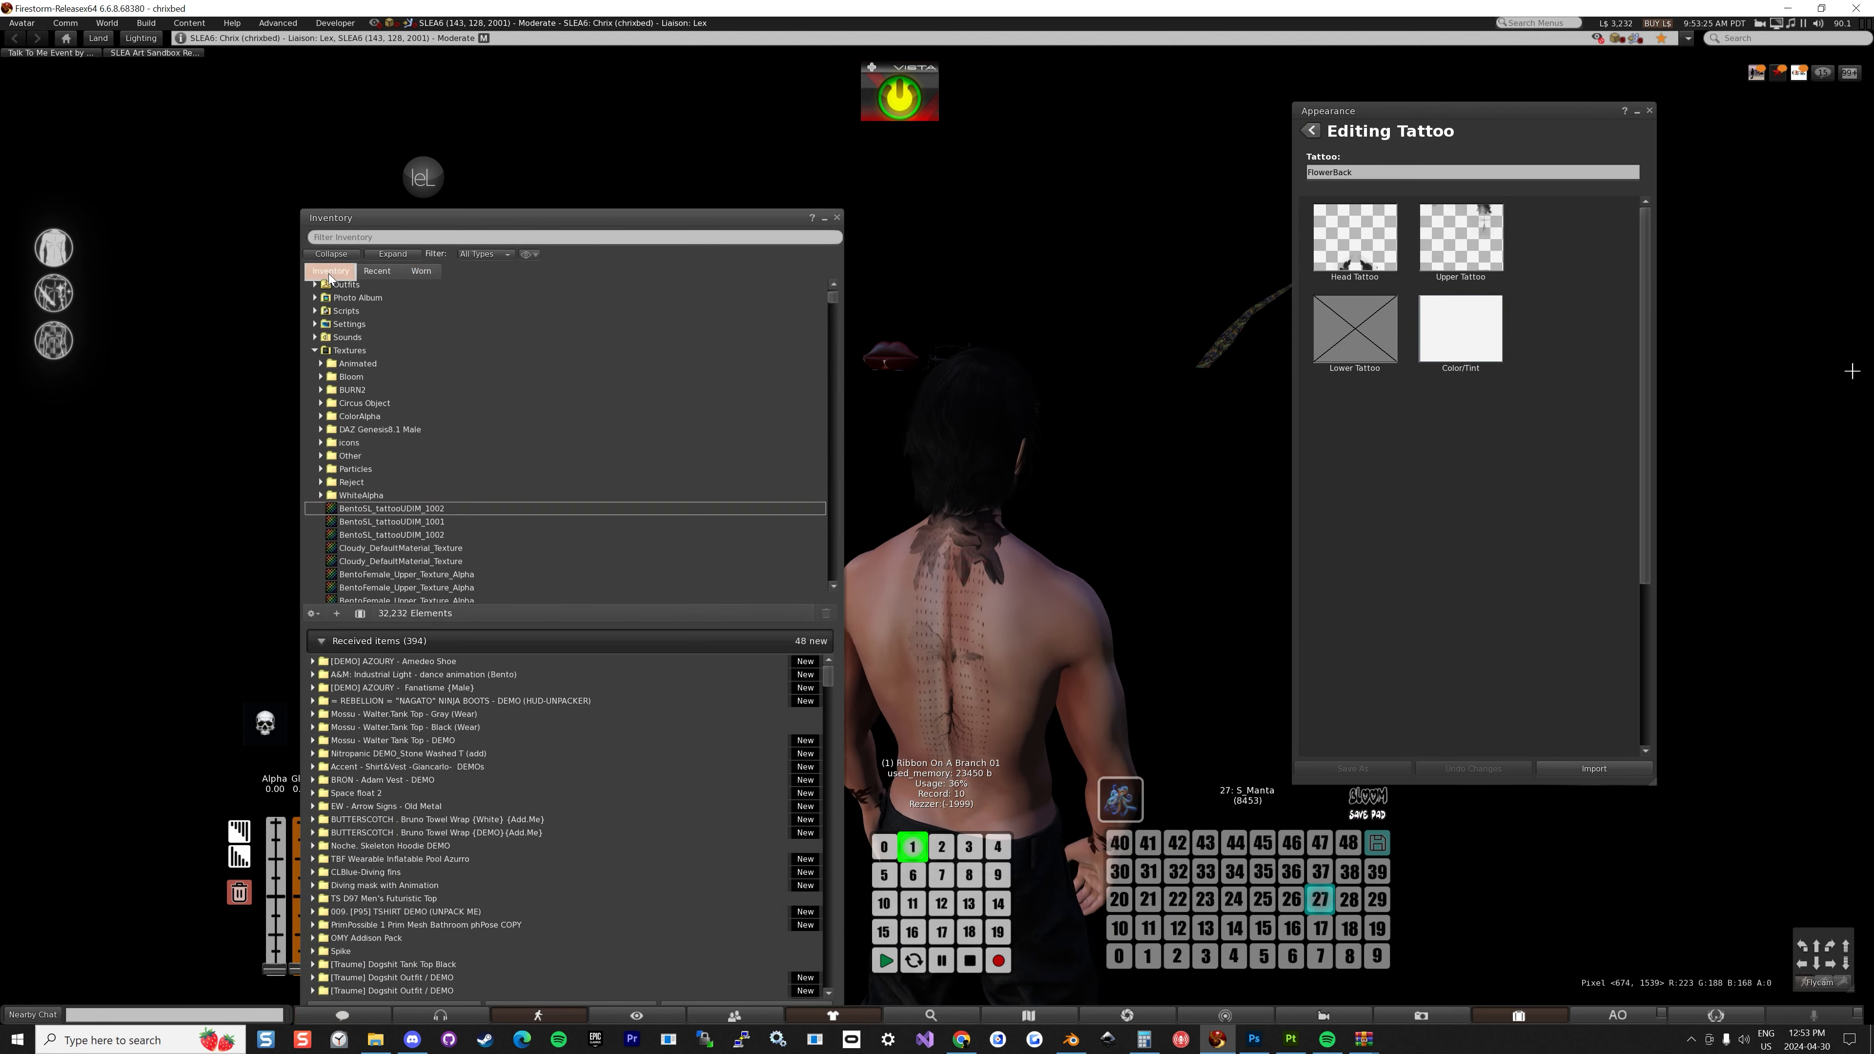
pyautogui.moveTo(365, 513); pyautogui.dragTo(1476, 255)
pyautogui.click(1355, 237)
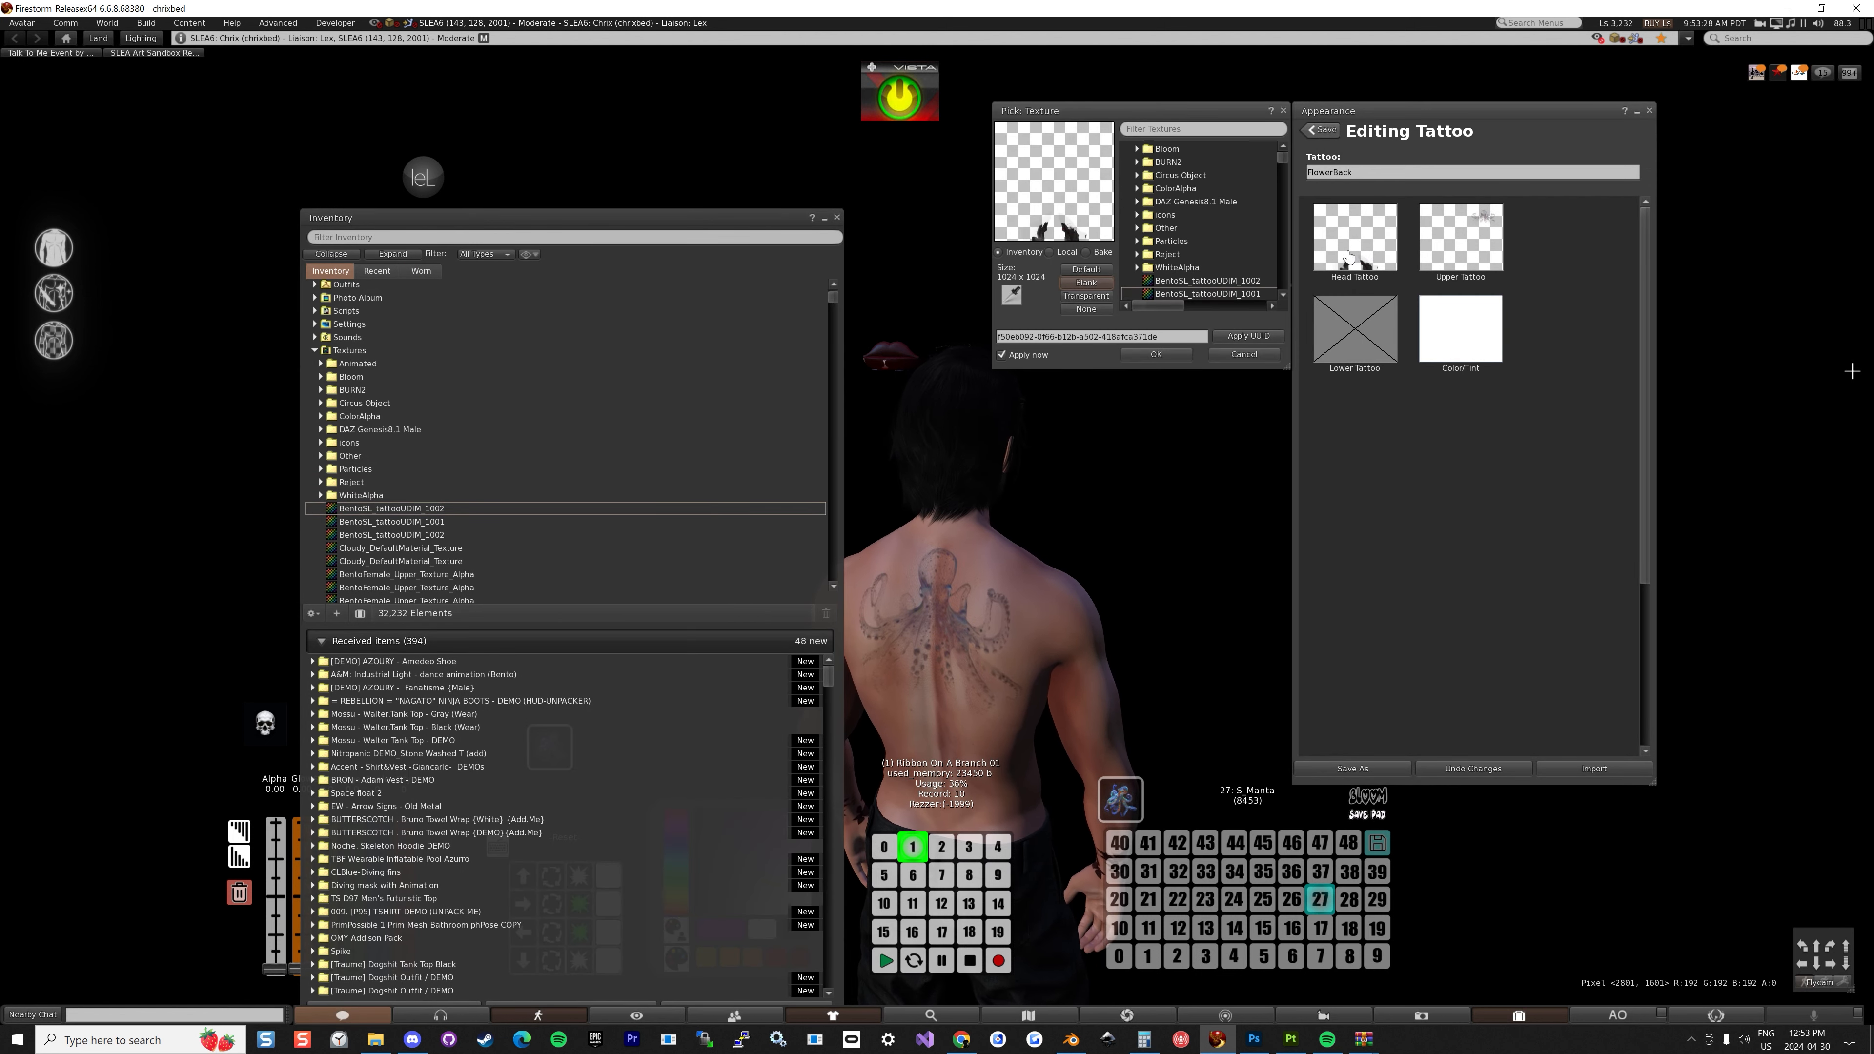
pyautogui.click(1083, 296)
pyautogui.click(1156, 354)
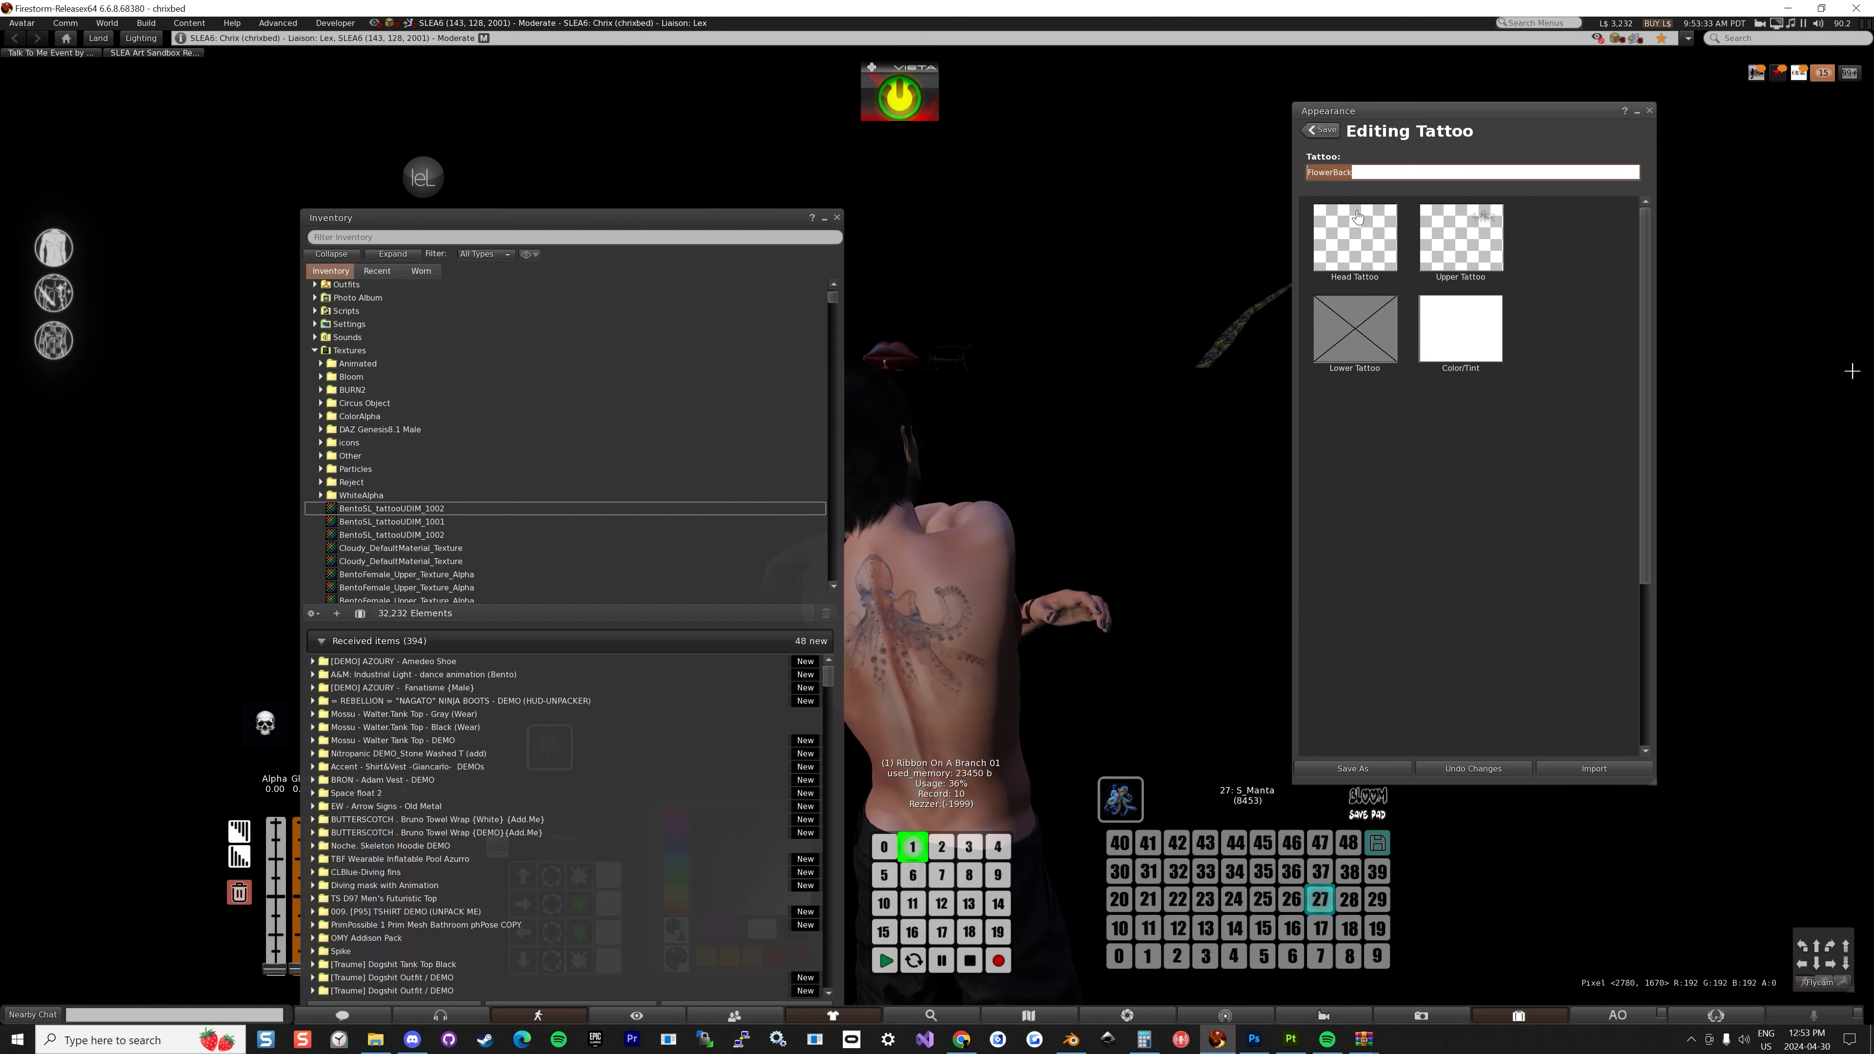
# Rename the tattoo as Octo, save it, and close the inventory and appearance windows.
pyautogui.write('Octo')
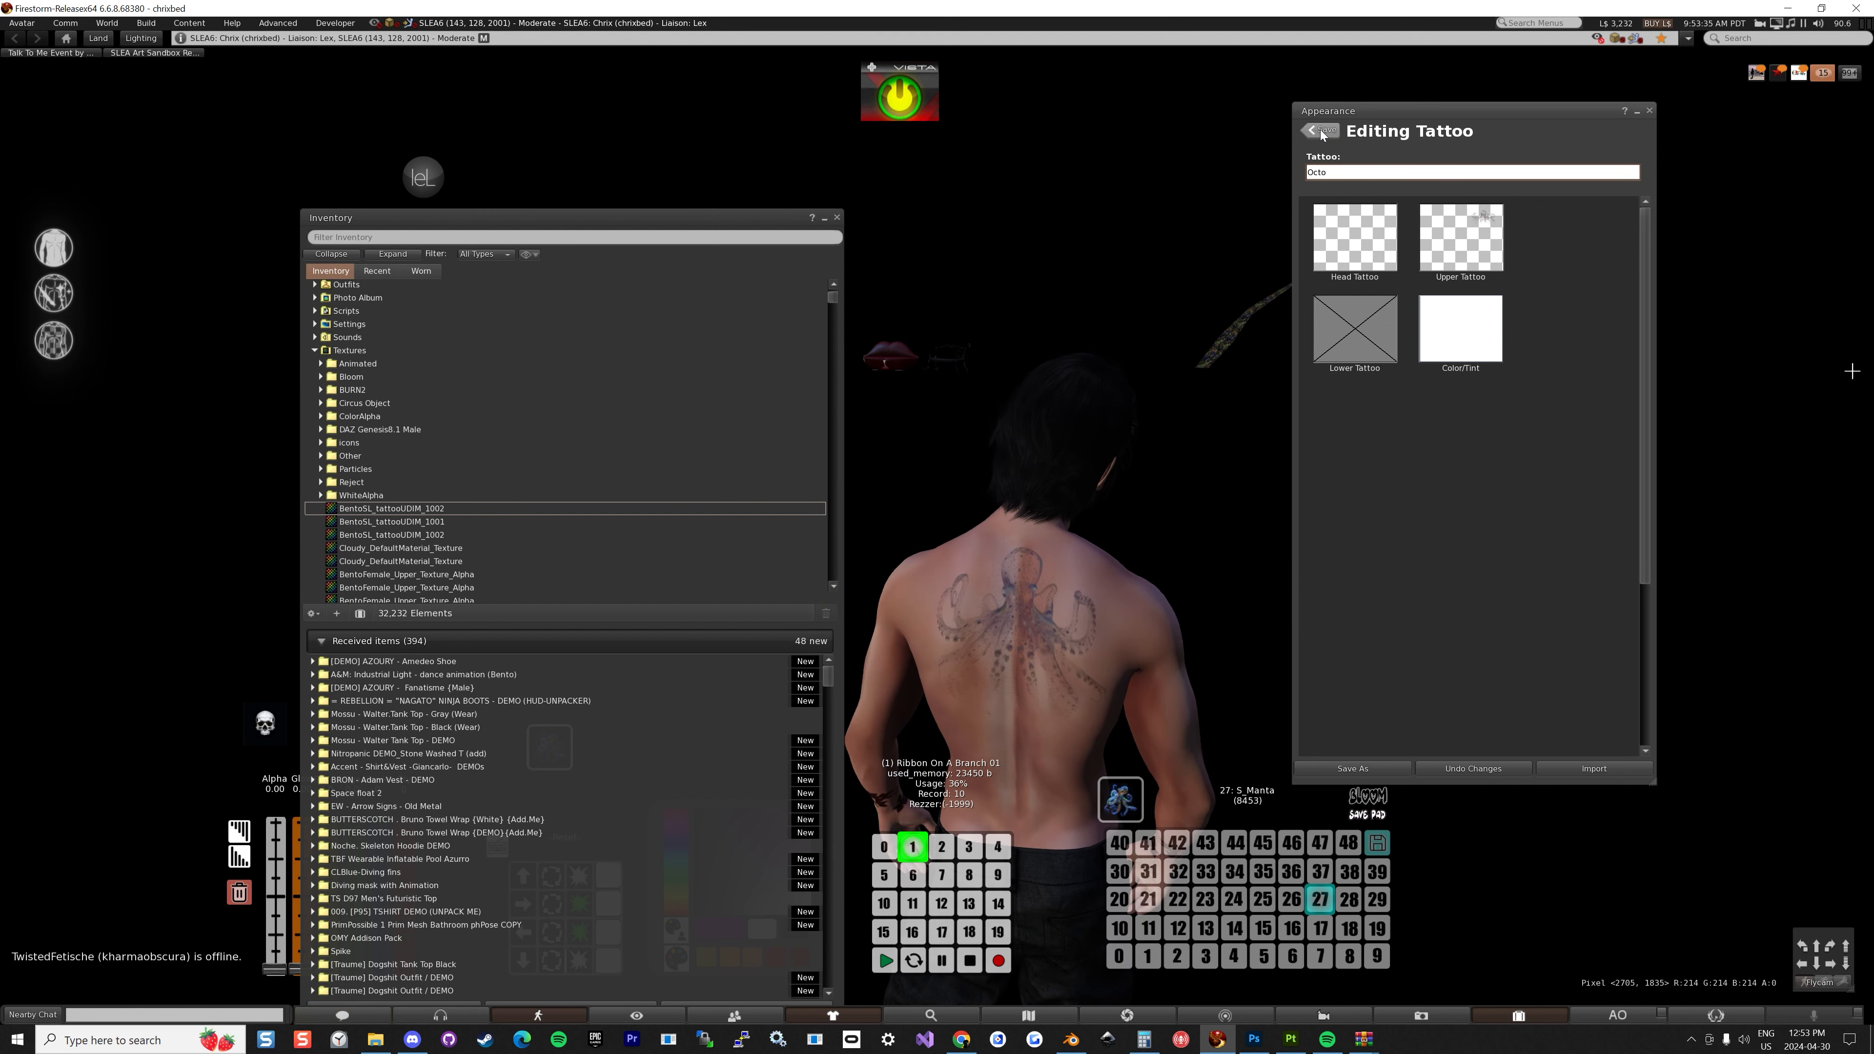
pyautogui.click(1320, 131)
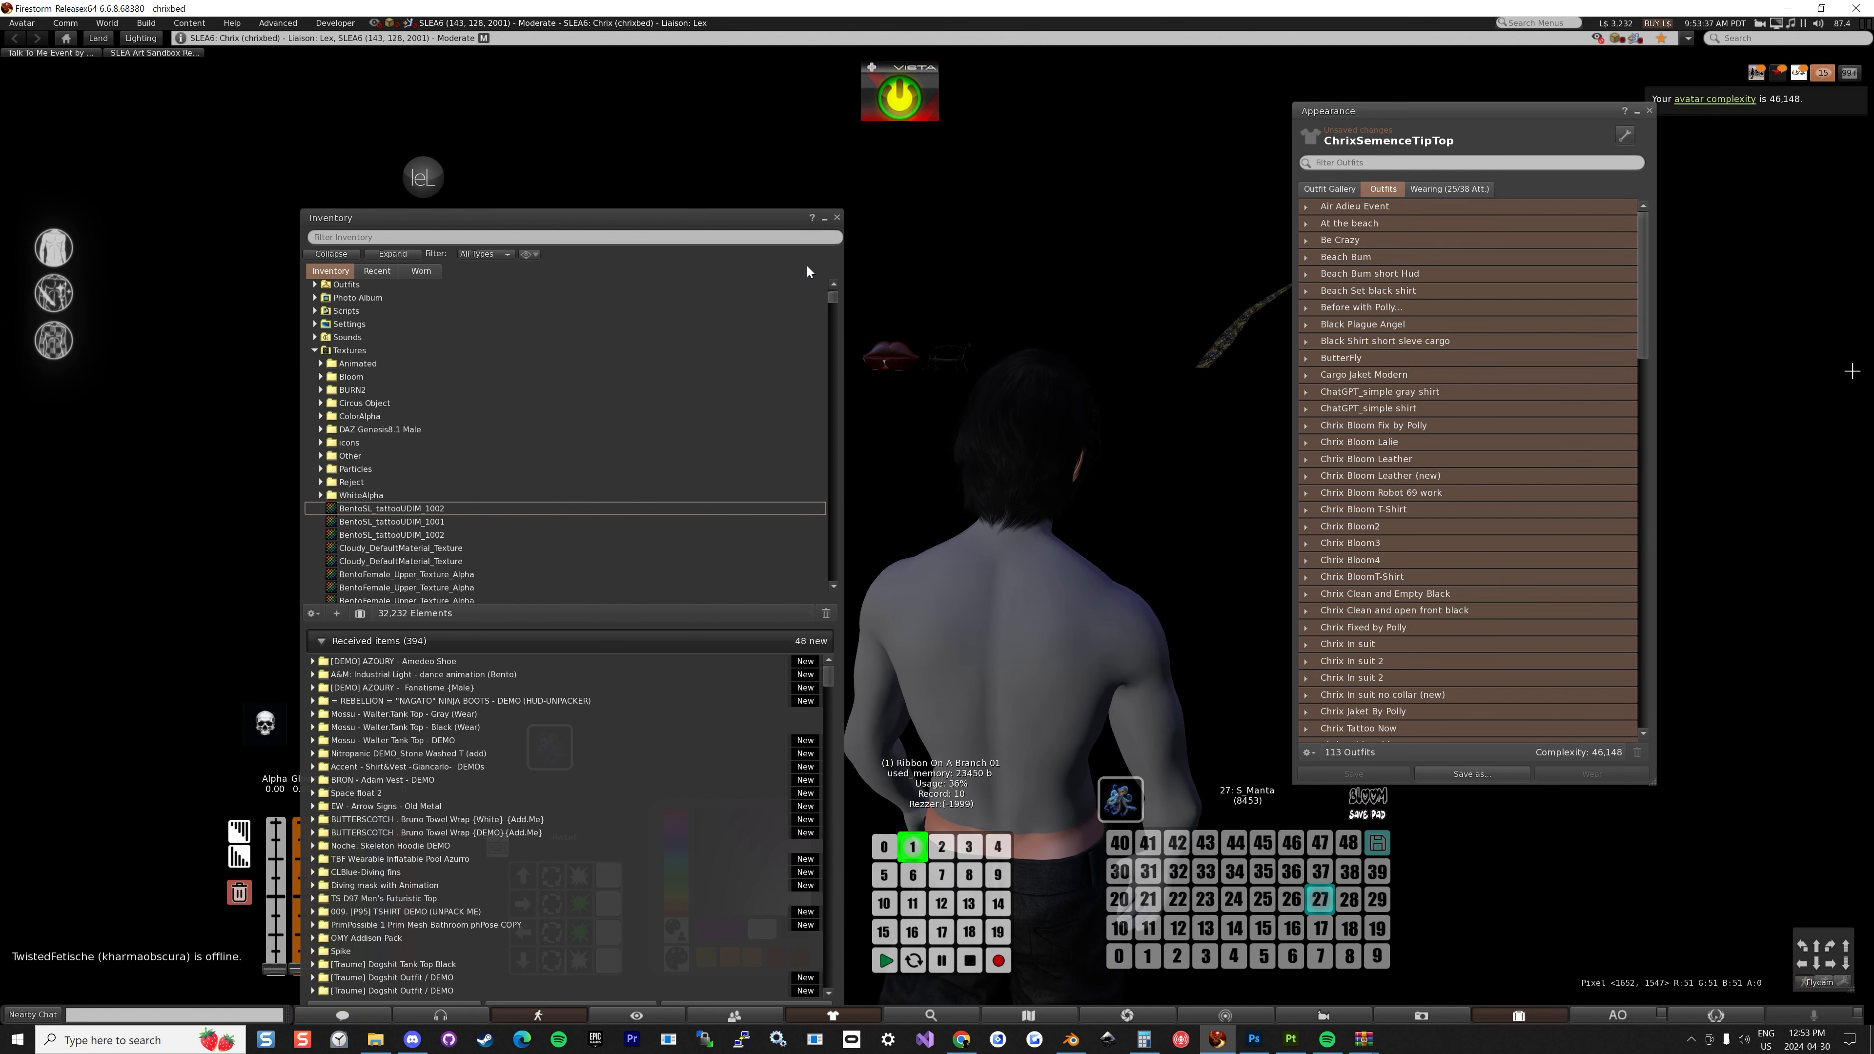
pyautogui.click(837, 218)
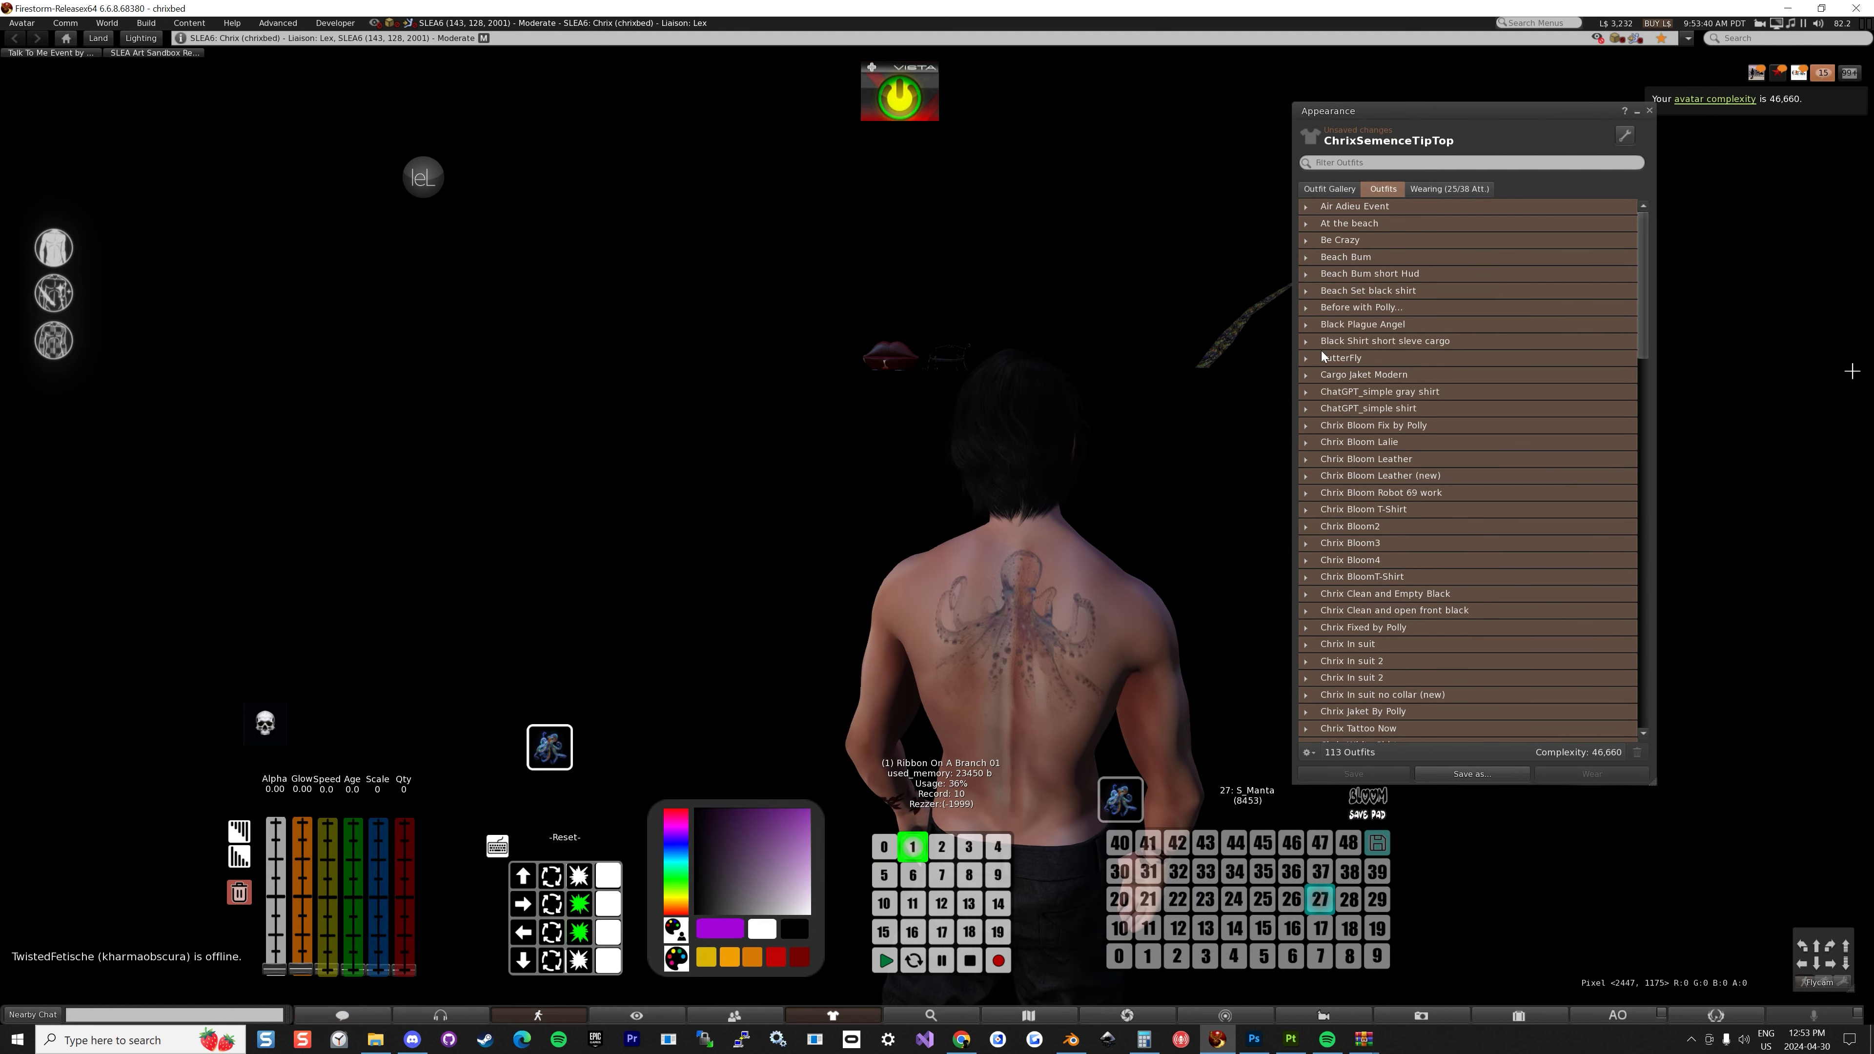
pyautogui.click(1651, 111)
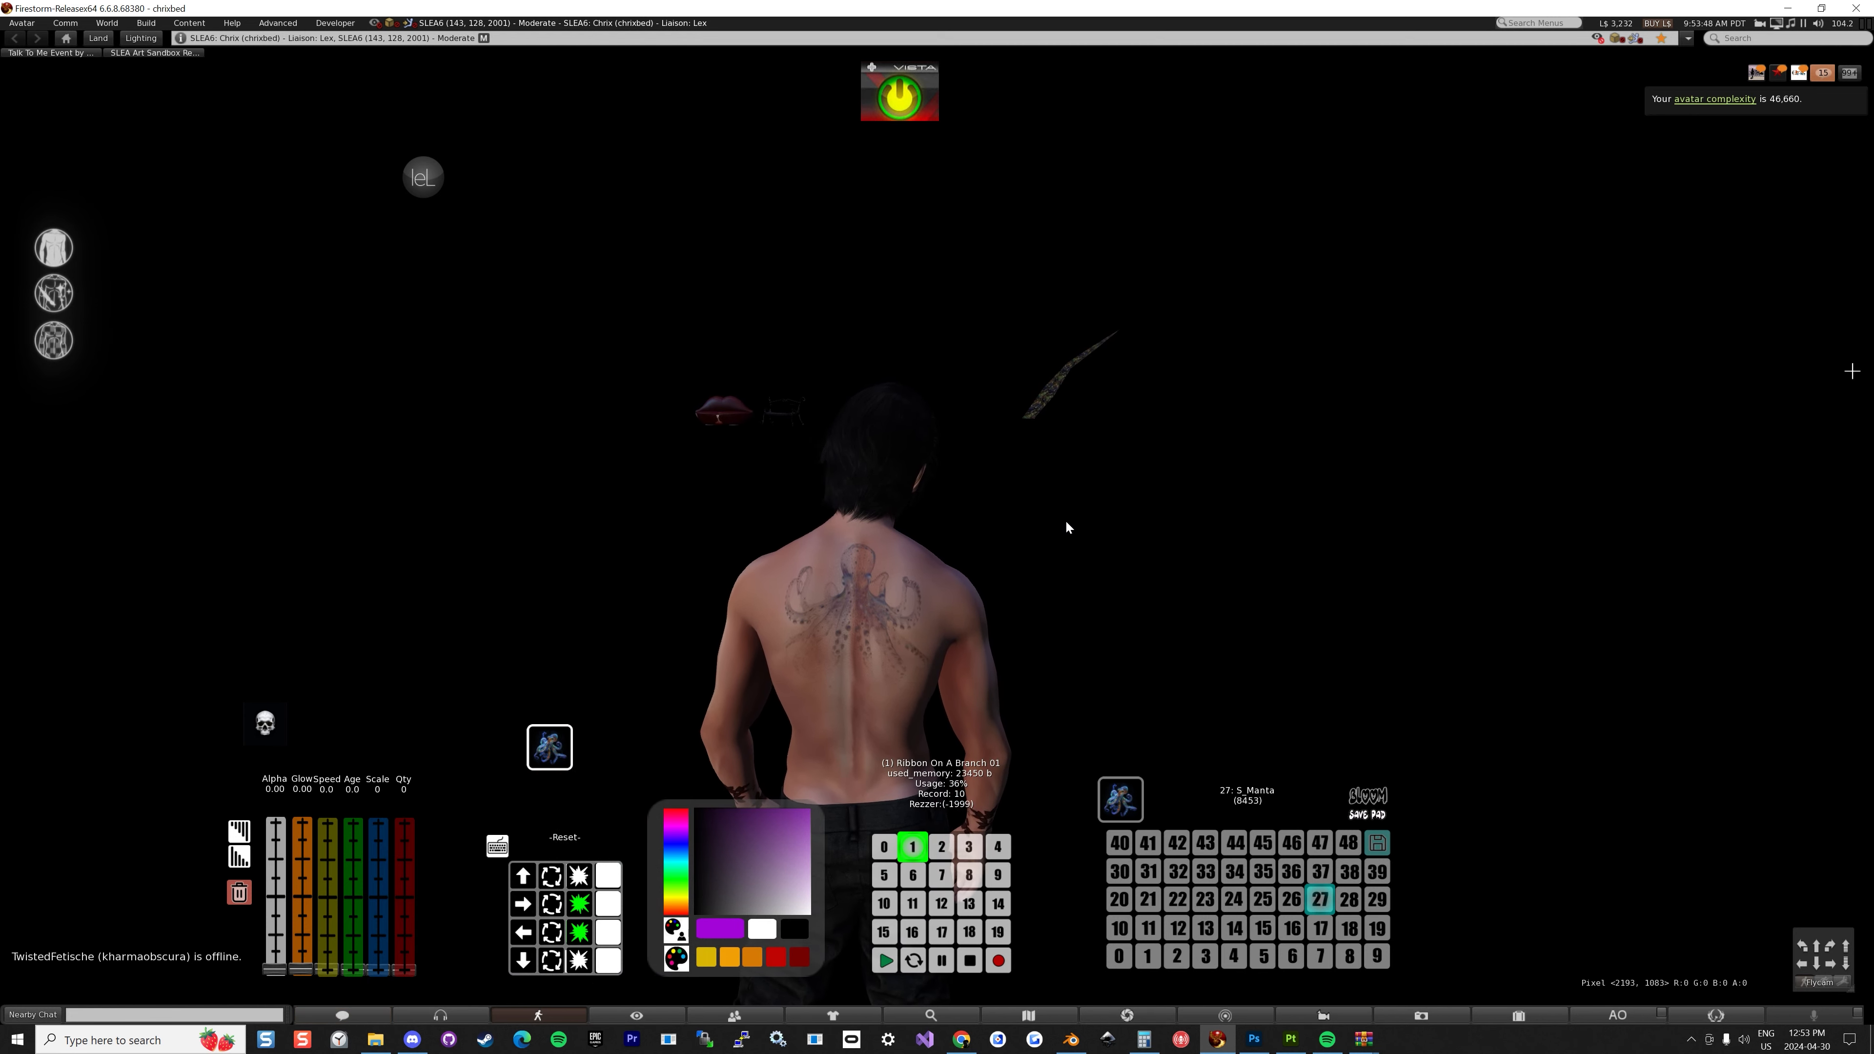
# Switch to Substance 3D Painter, close the texture export dialog, and raise the Alpha fill layer's material opacity to its maximum.
pyautogui.click(1291, 1040)
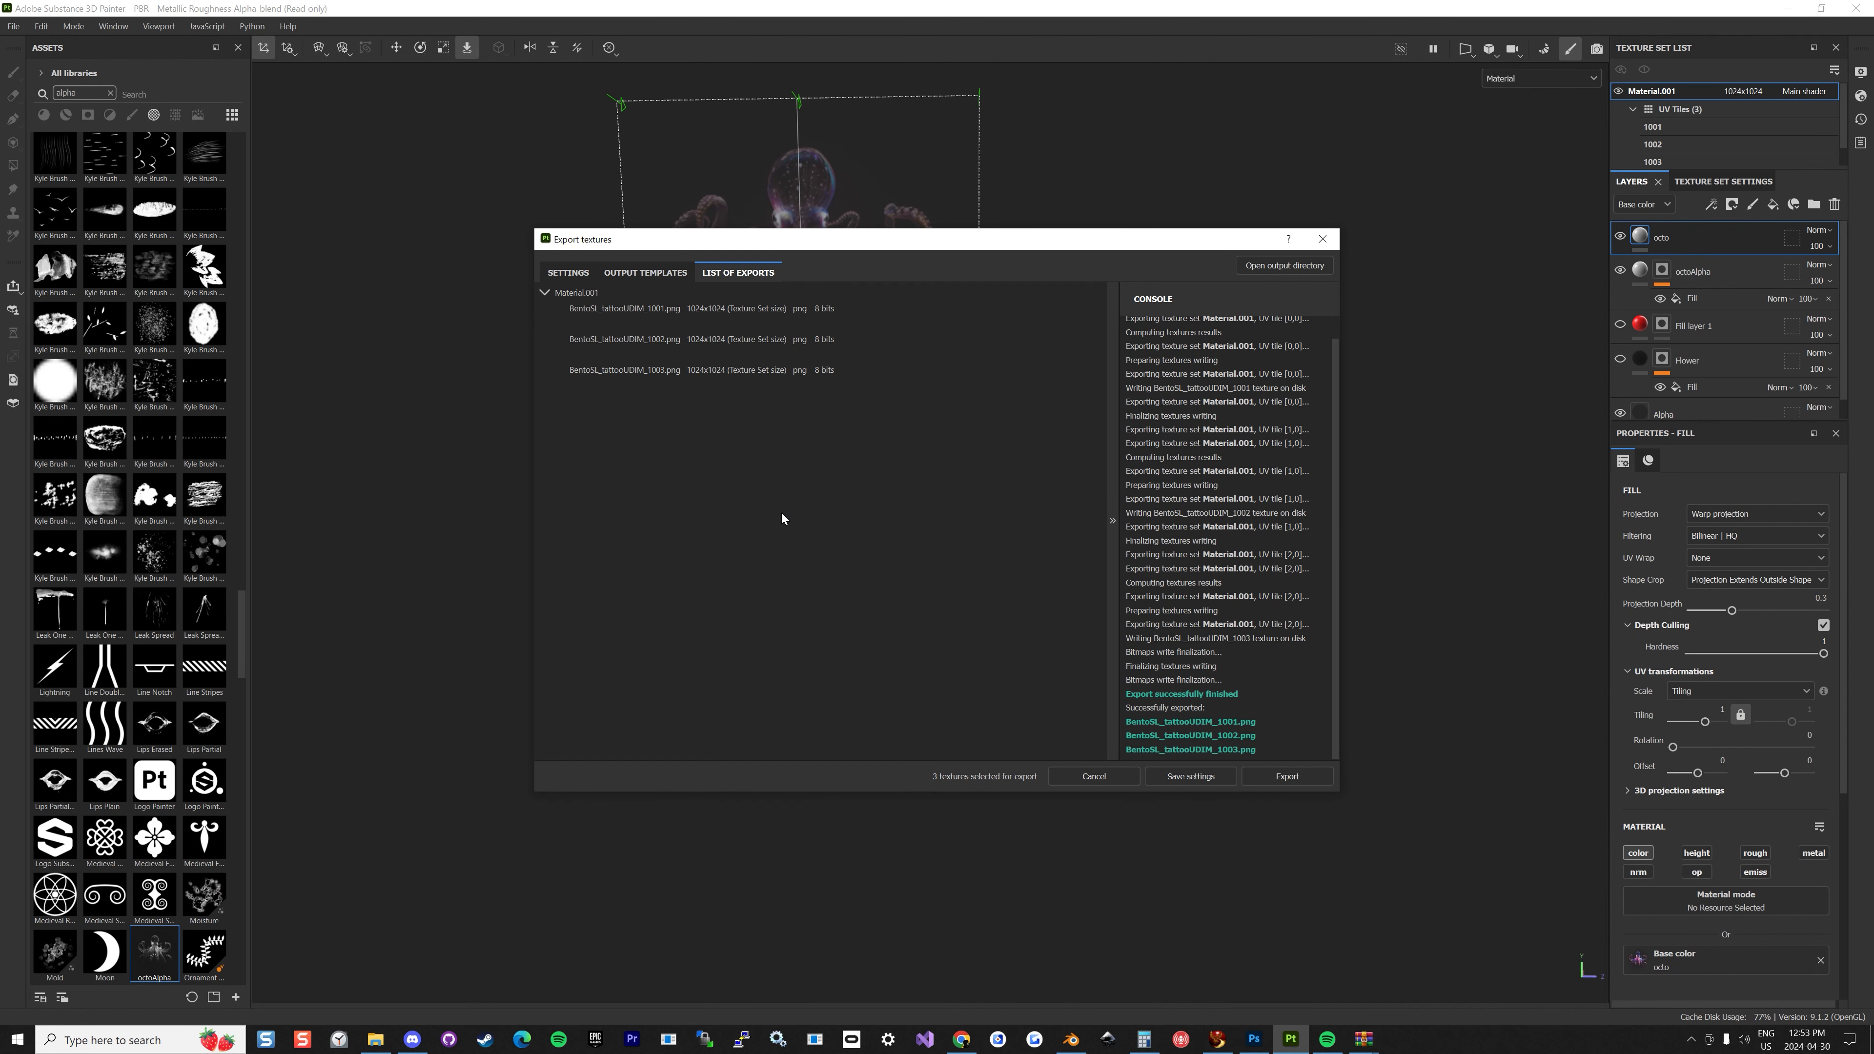
pyautogui.click(1322, 240)
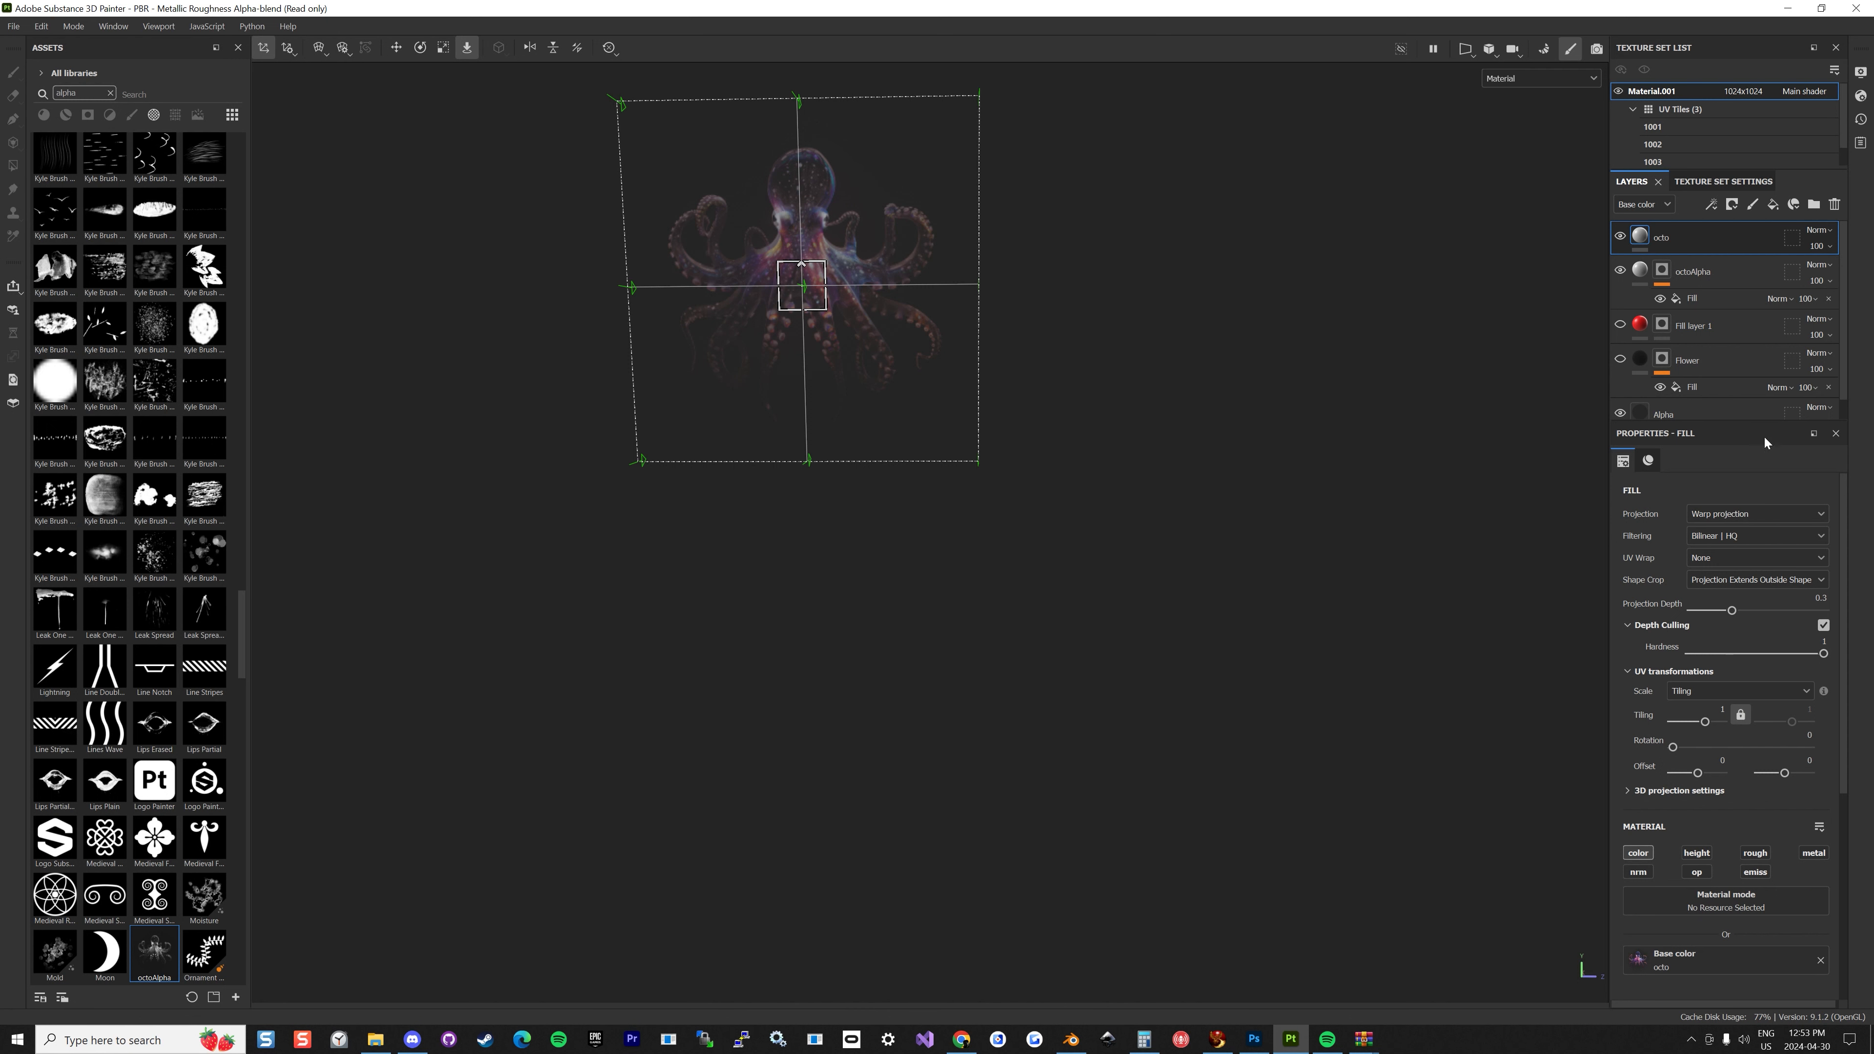
pyautogui.scroll(-1, 1775, 297)
pyautogui.click(1720, 396)
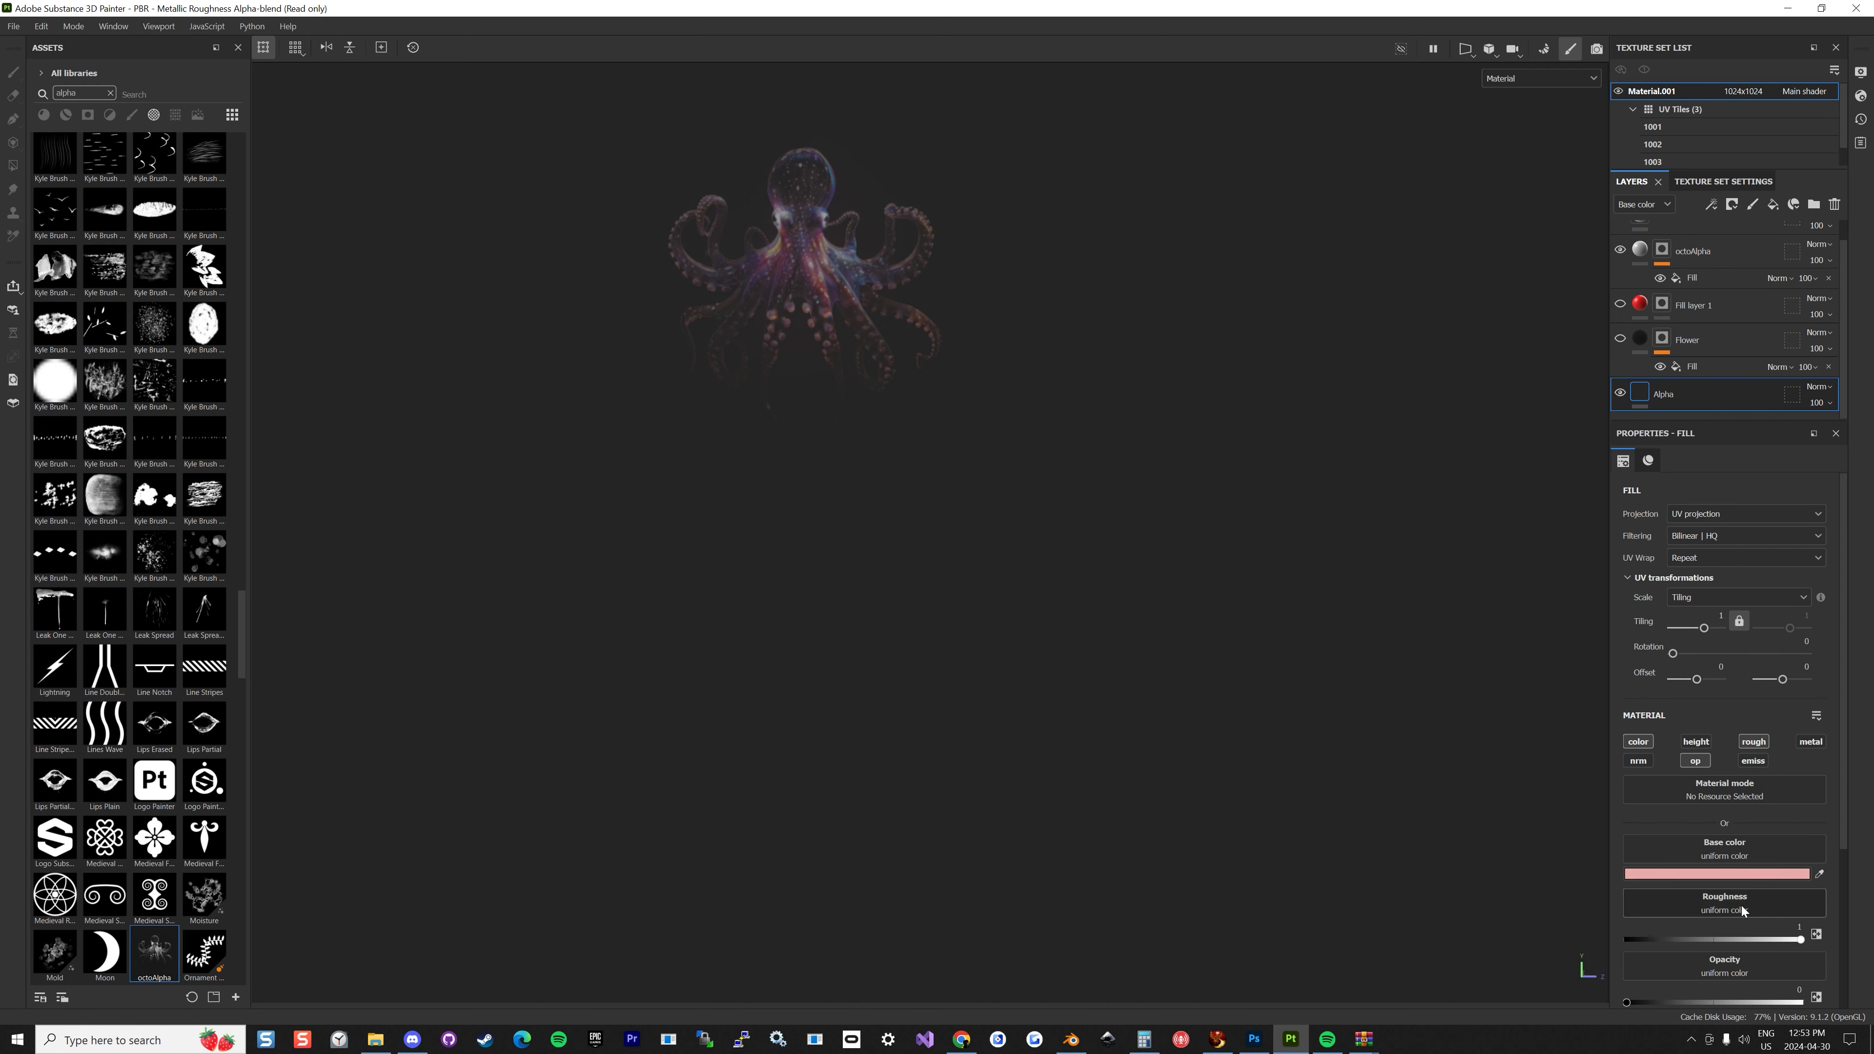
pyautogui.scroll(-4, 1745, 921)
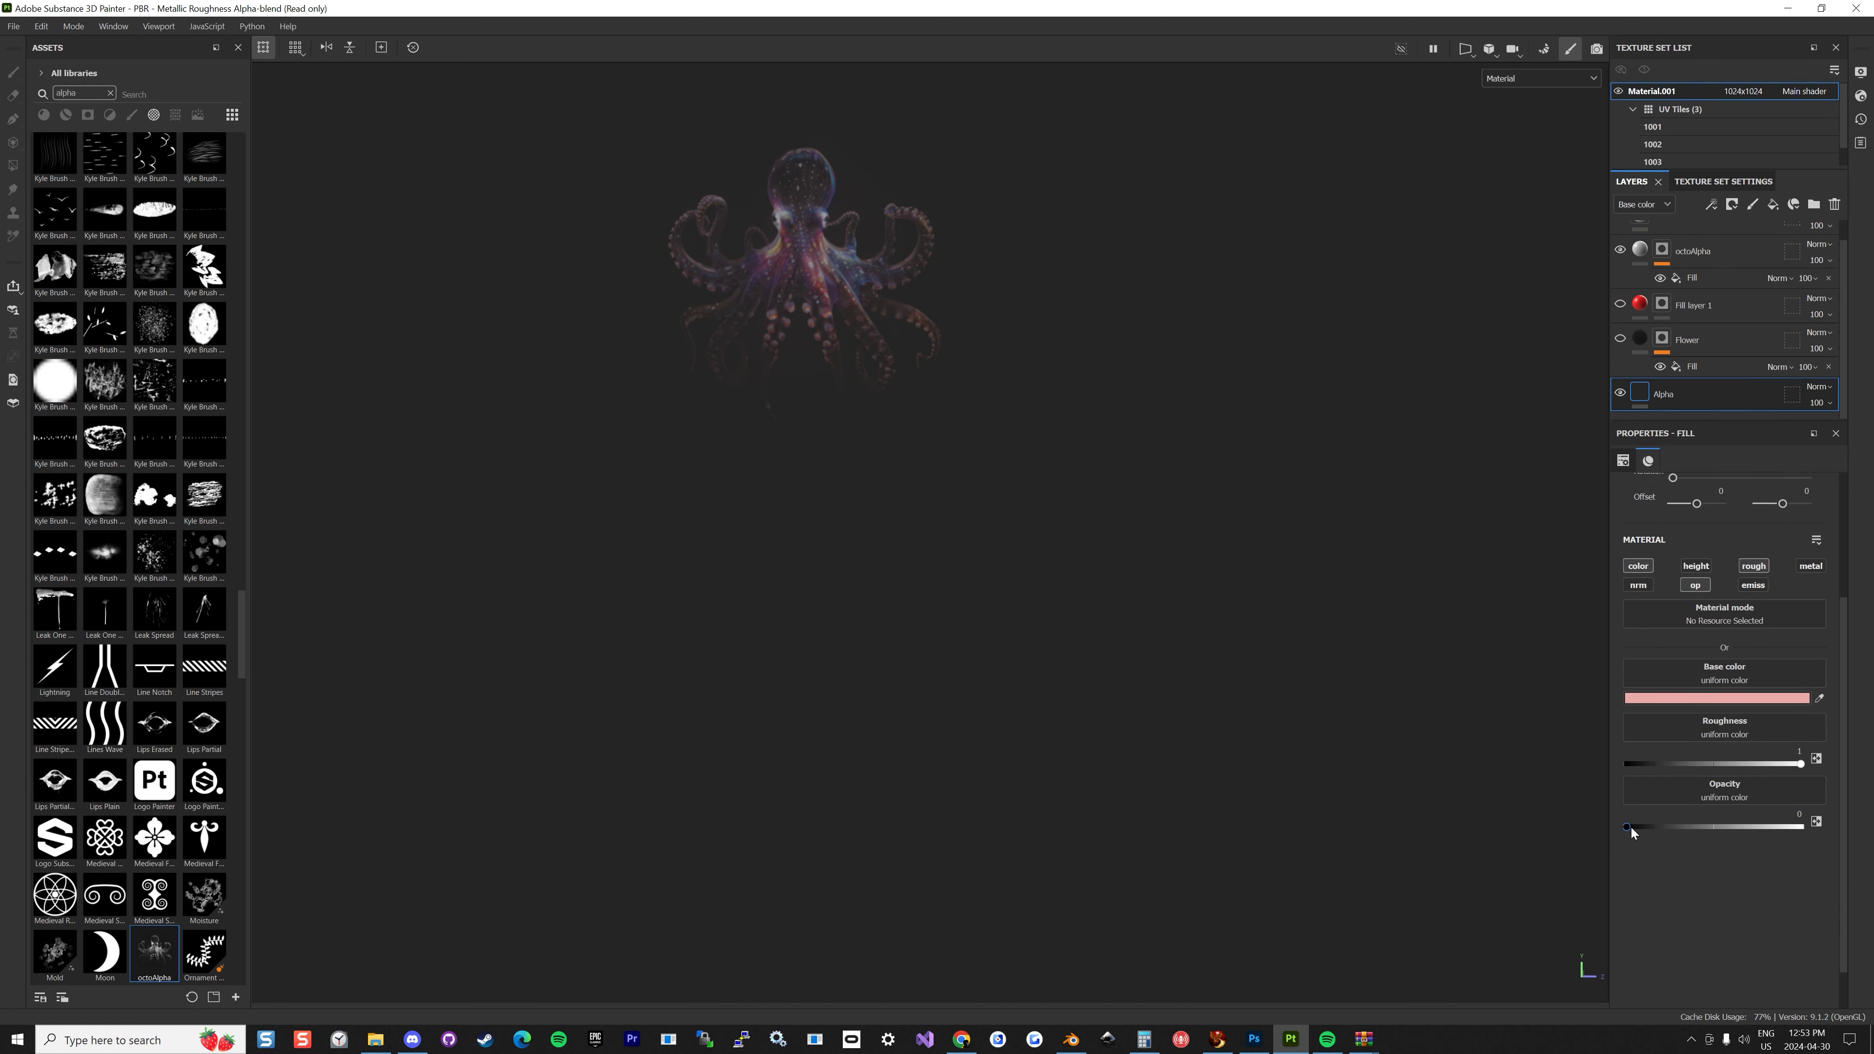
pyautogui.moveTo(1630, 828); pyautogui.dragTo(1817, 830)
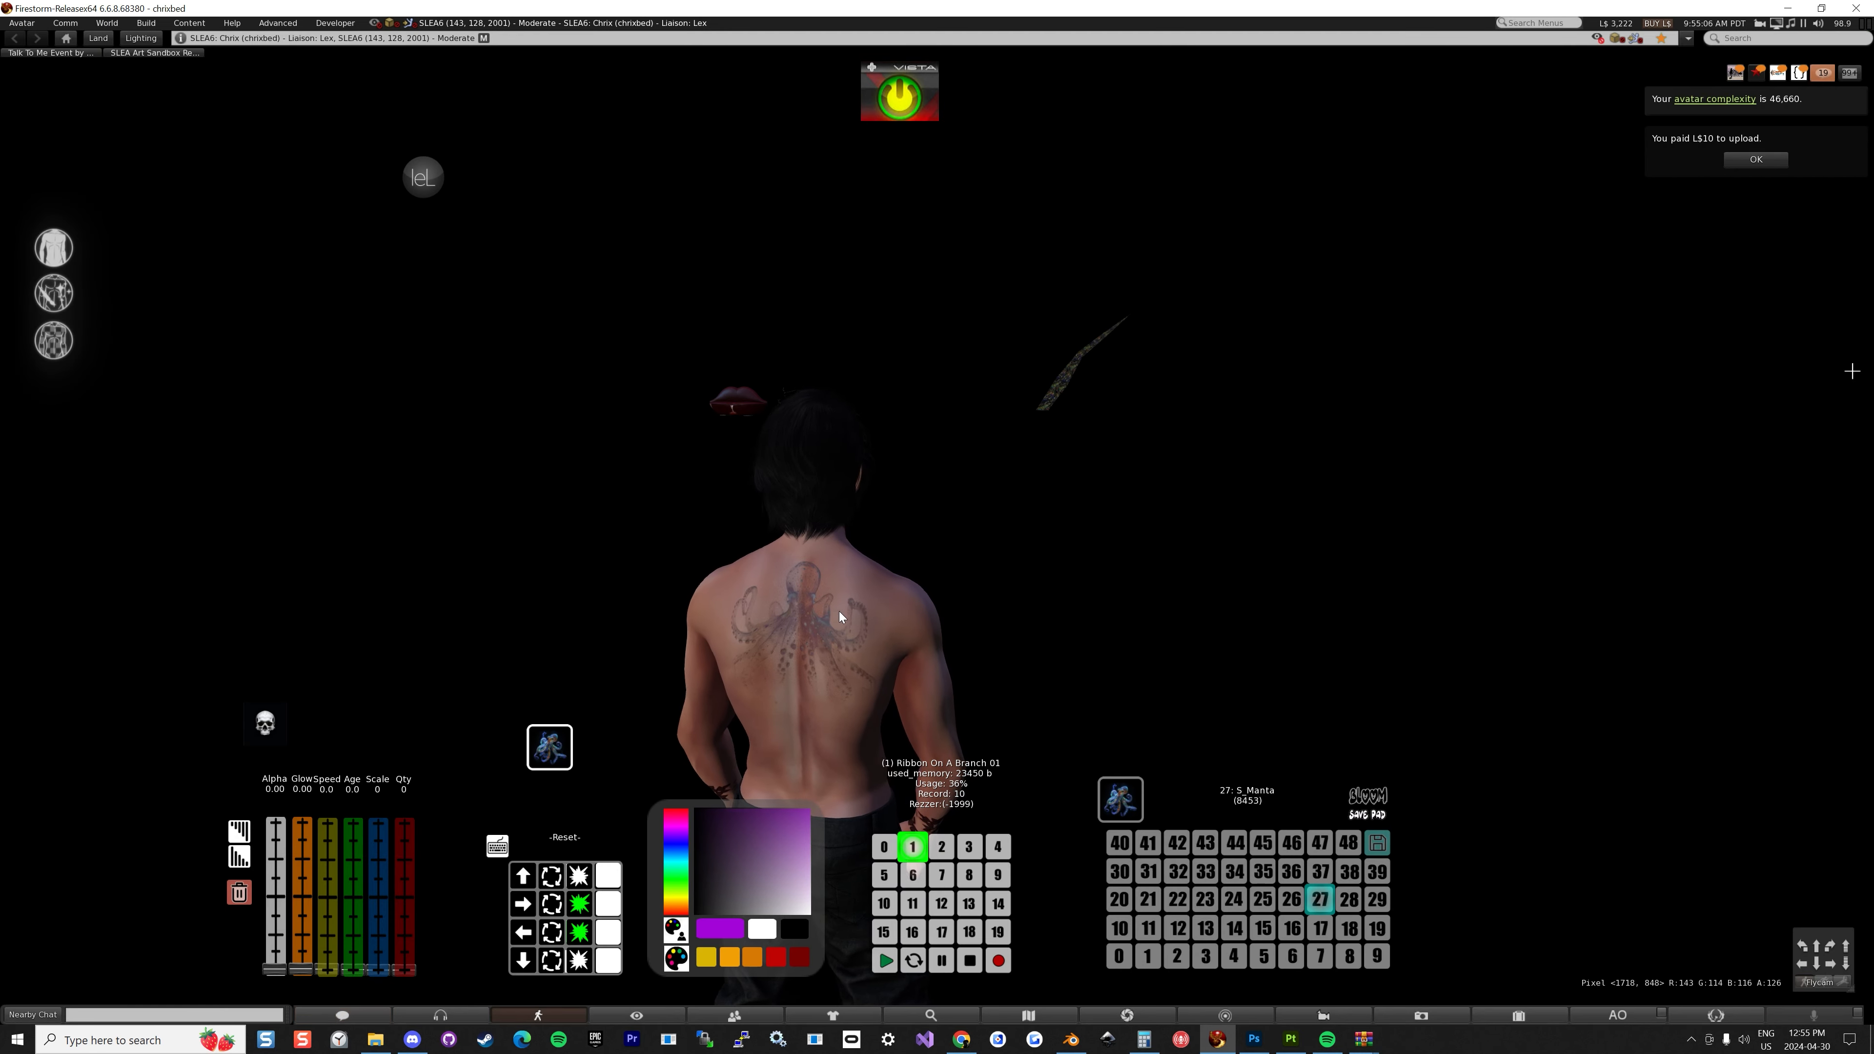
# Examine the octopus tattoo on the avatar's back in Firestorm, both close up and from a distance.
pyautogui.scroll(5, 935, 524)
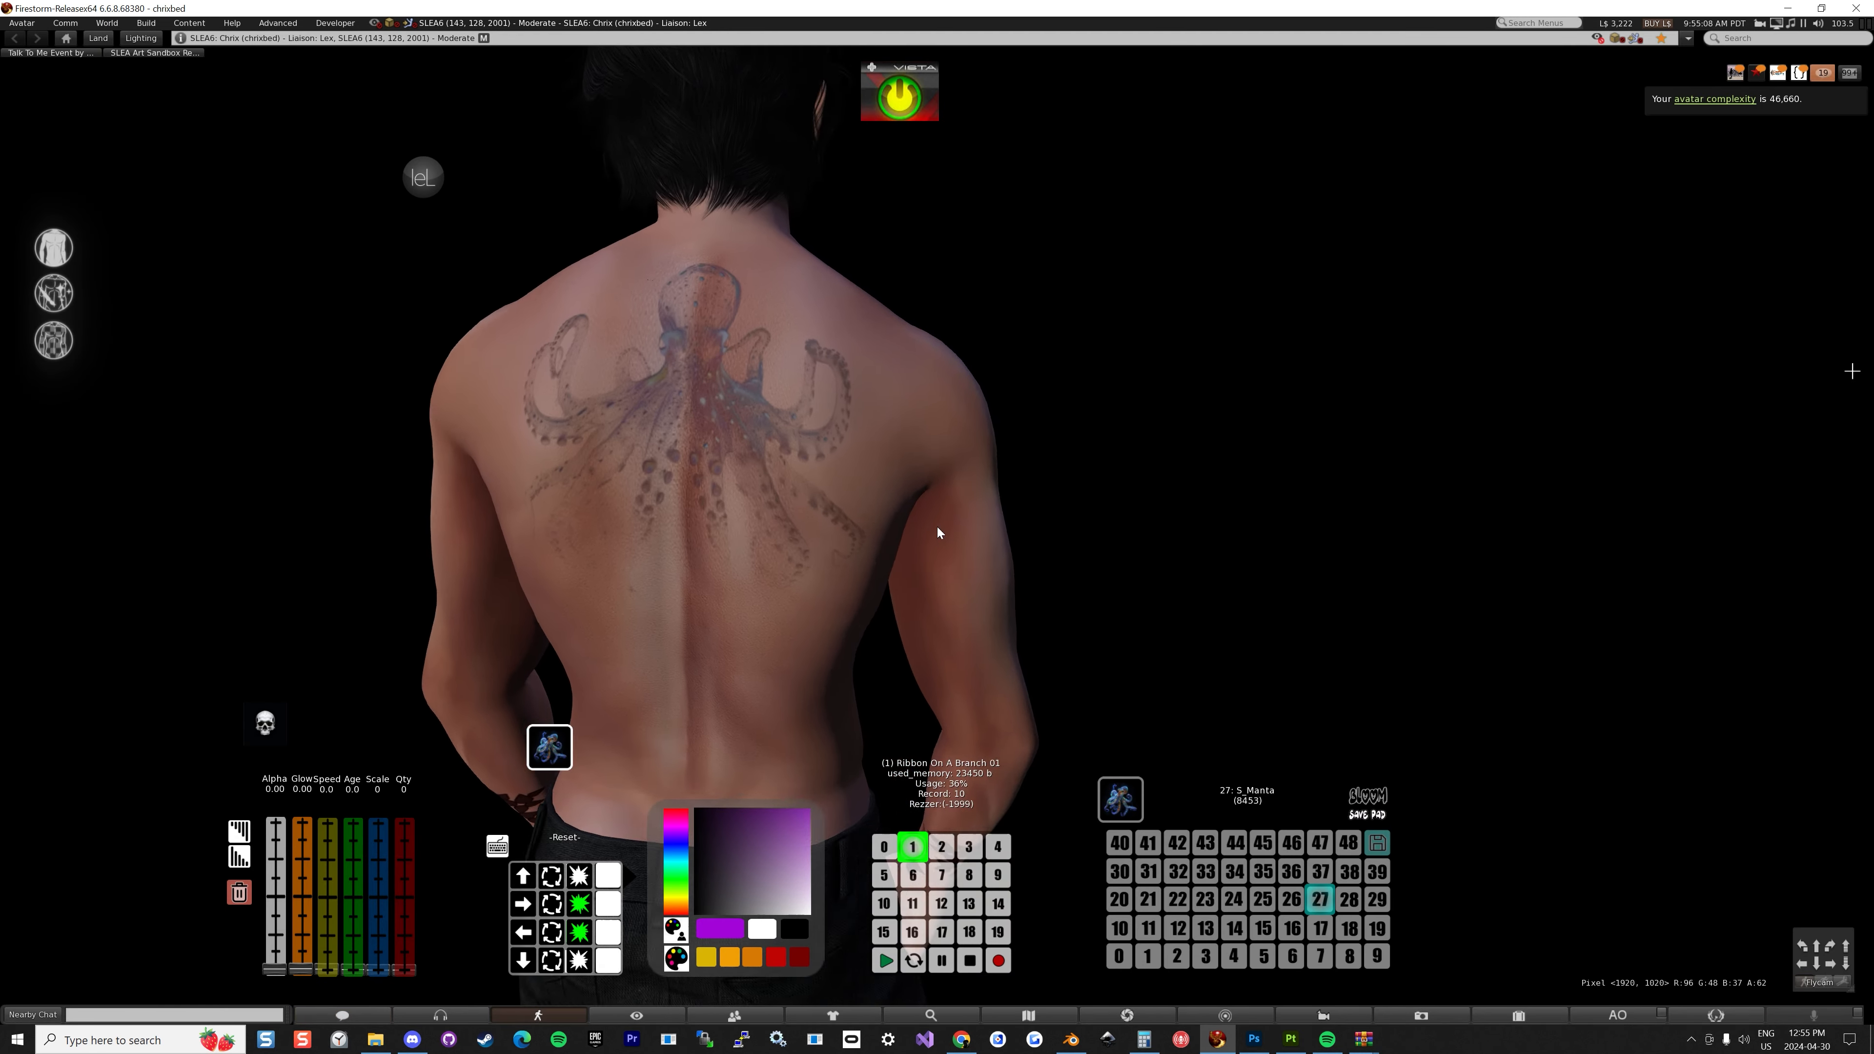
pyautogui.scroll(-5, 937, 527)
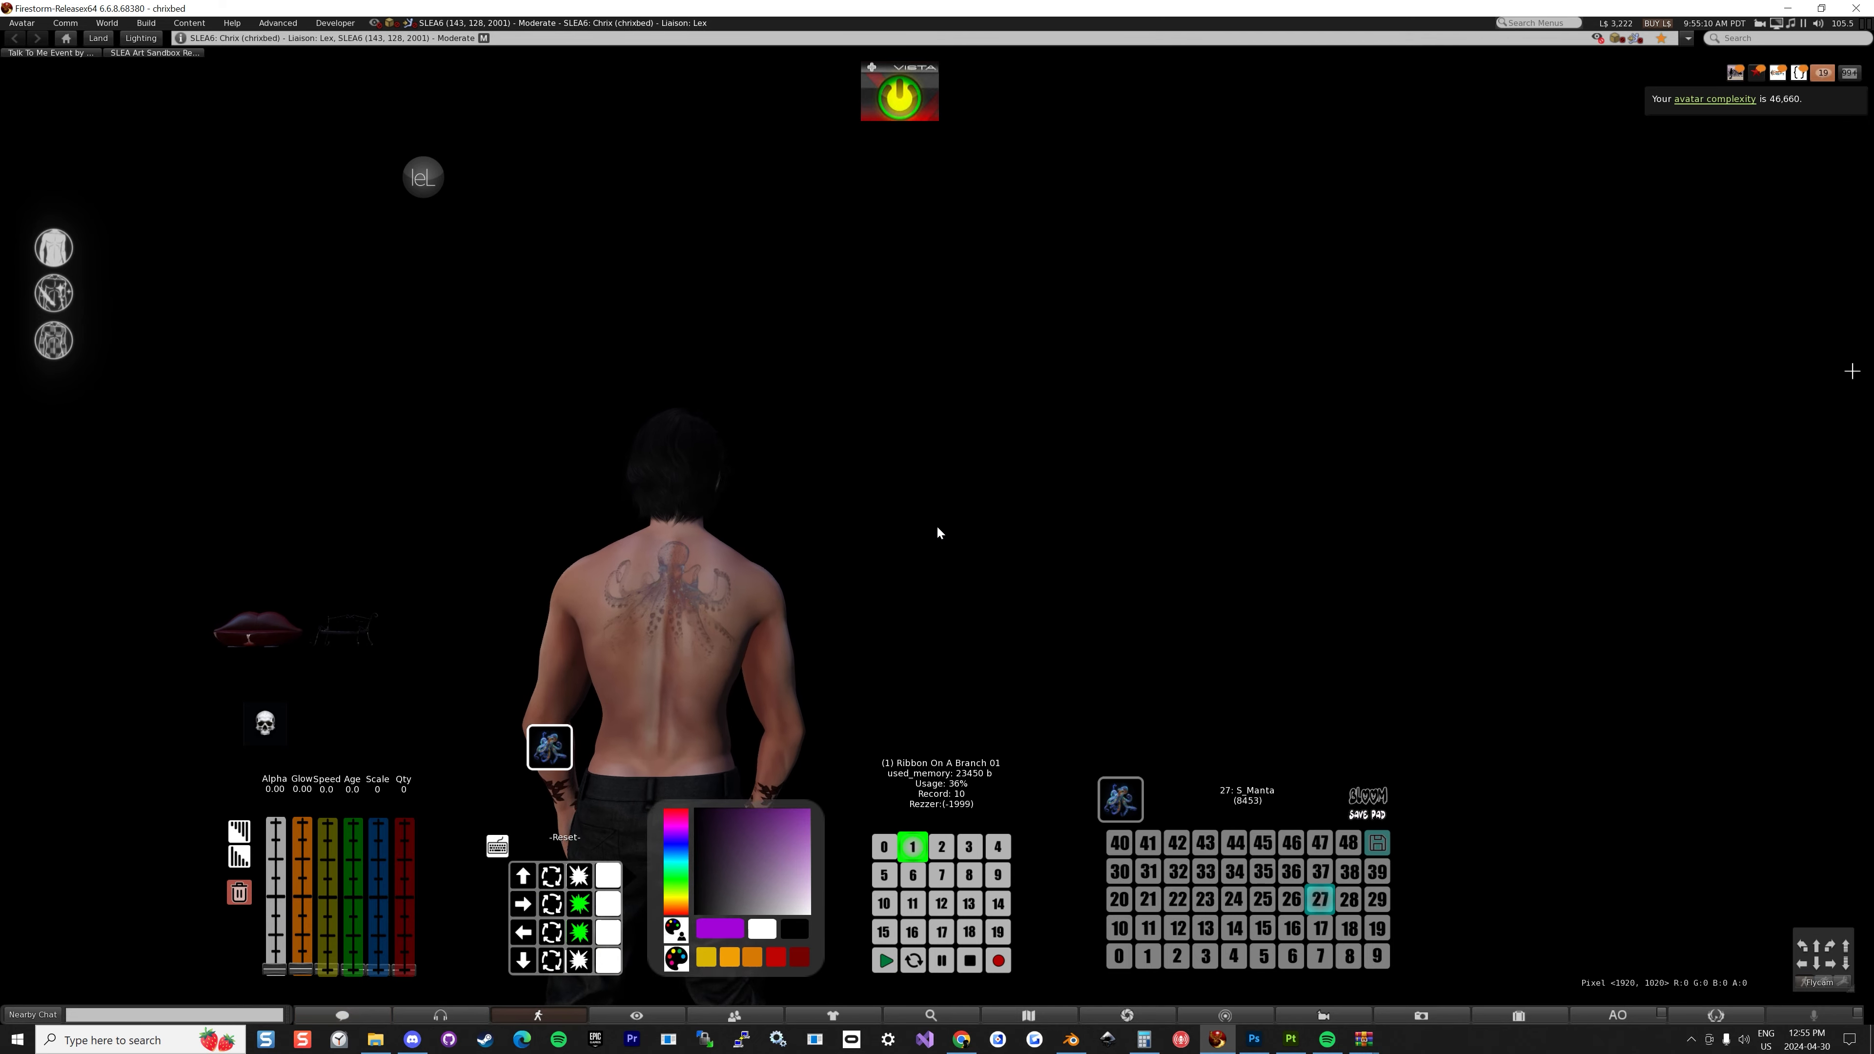
pyautogui.scroll(3, 938, 532)
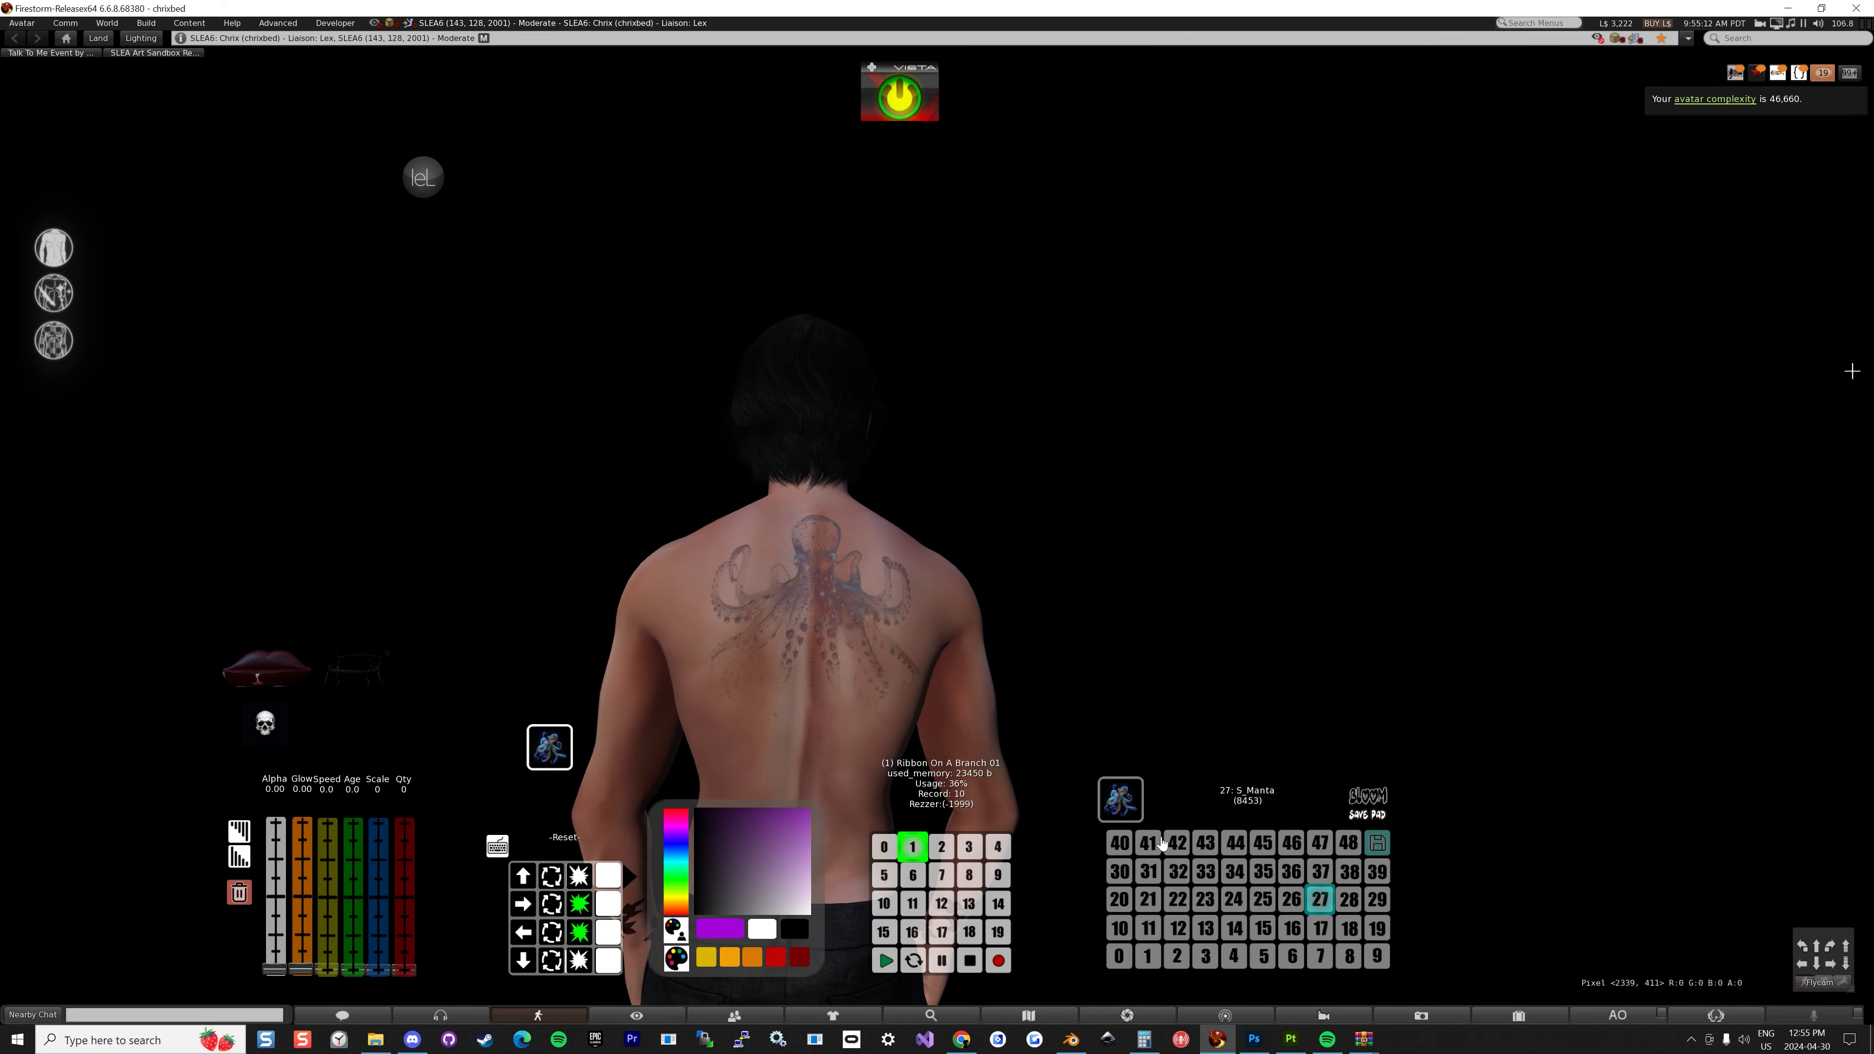